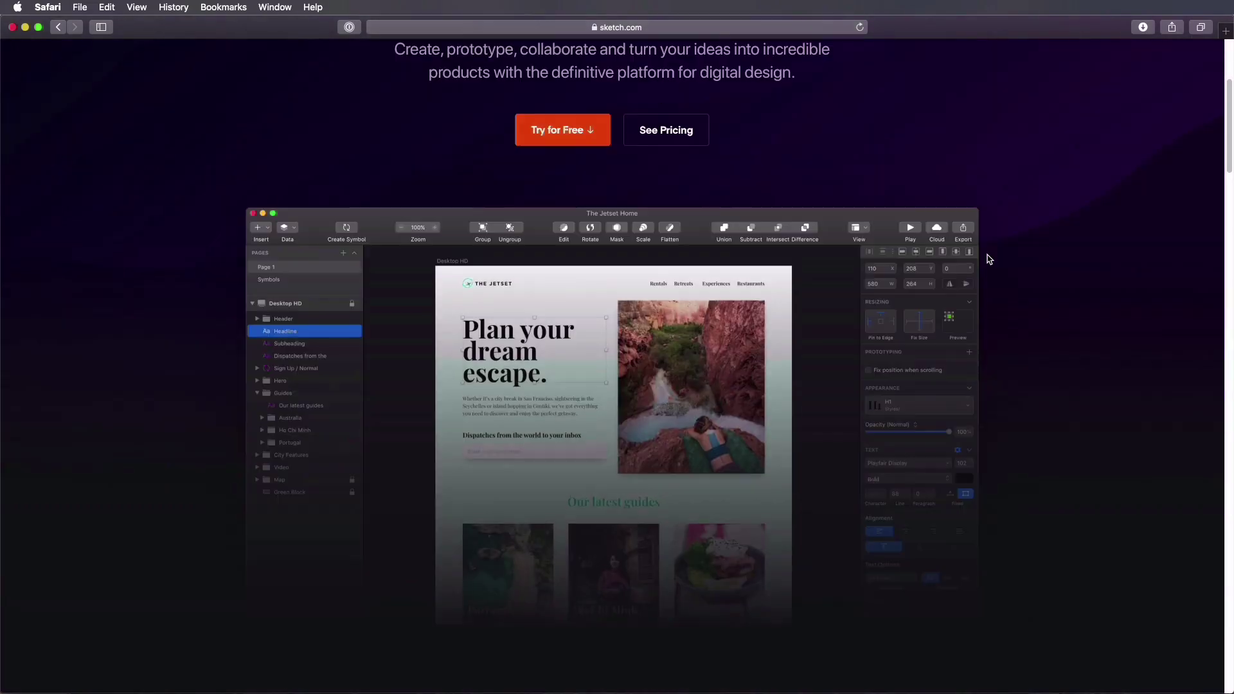
# Step: Look through the Sketch homepage, examining the Teams section, the feature overview and the prototyping section
pyautogui.scroll(-3, 989, 259)
pyautogui.scroll(-7, 989, 259)
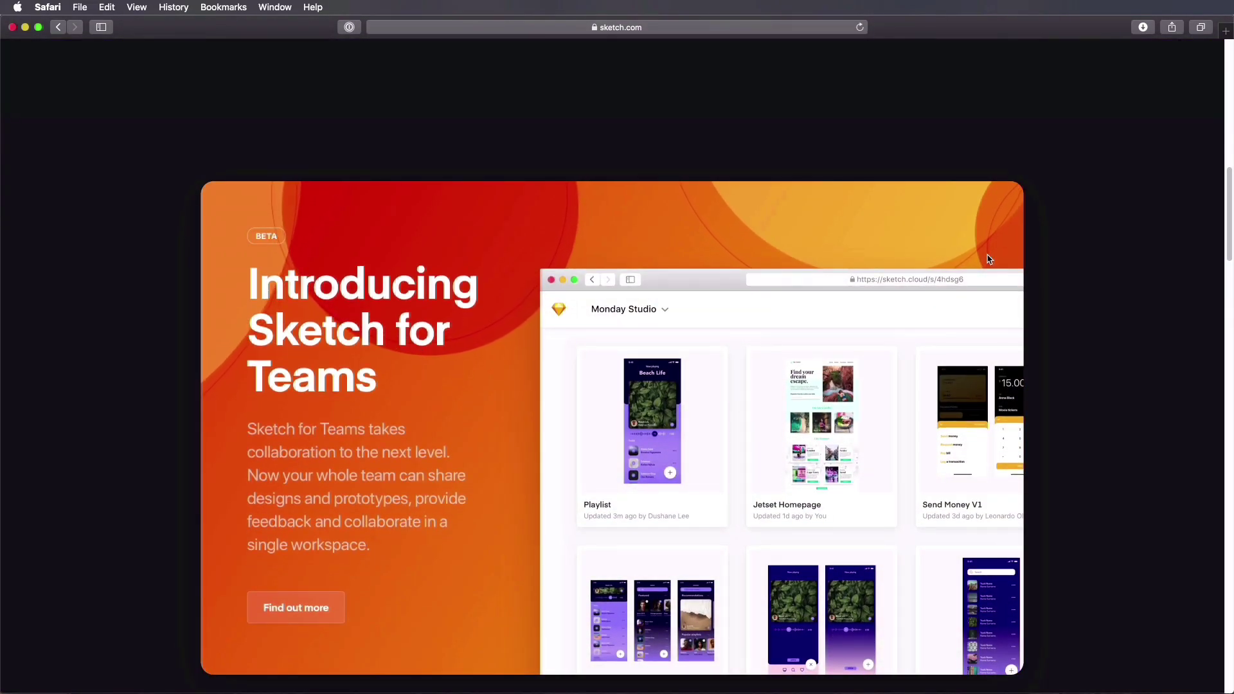
pyautogui.scroll(-7, 988, 259)
pyautogui.scroll(-3, 989, 259)
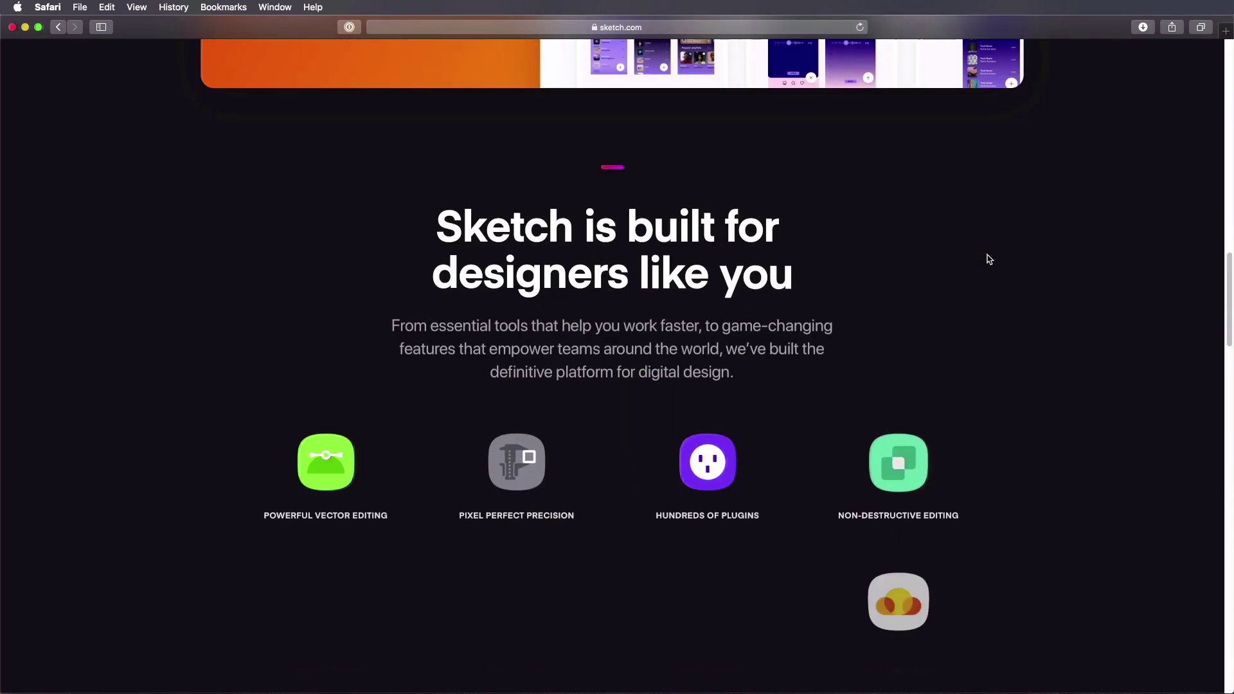
pyautogui.scroll(-2, 989, 259)
pyautogui.scroll(-2, 989, 259)
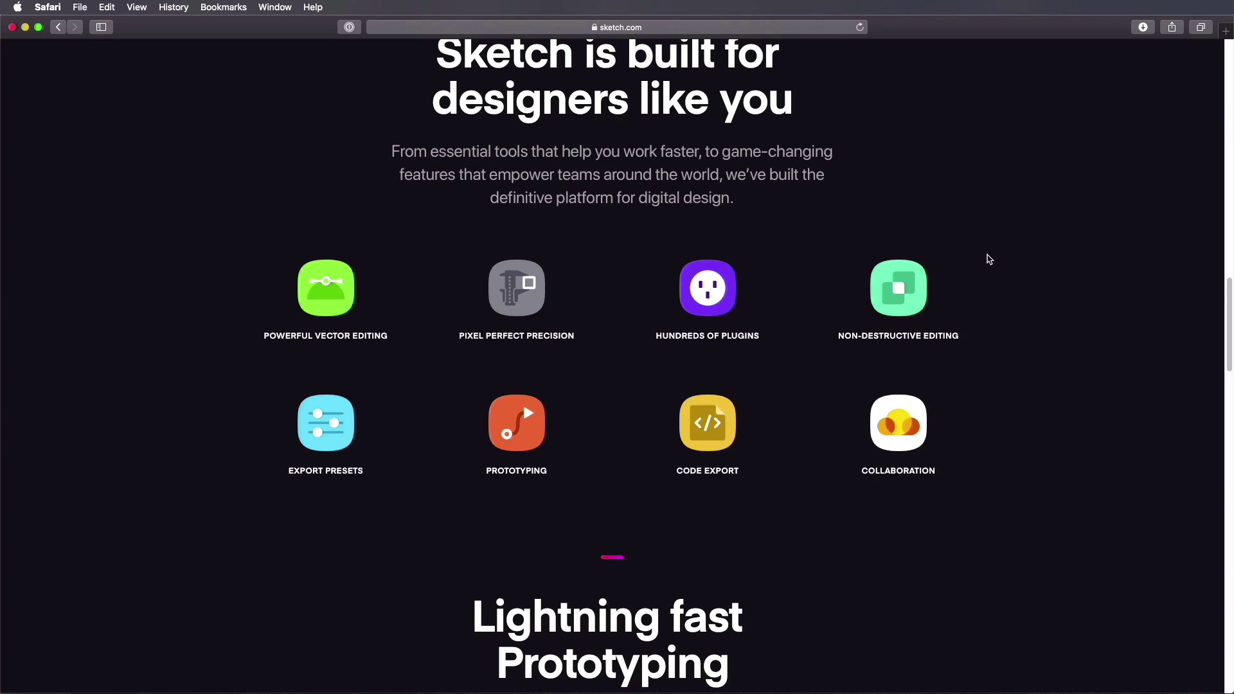
pyautogui.scroll(-5, 993, 270)
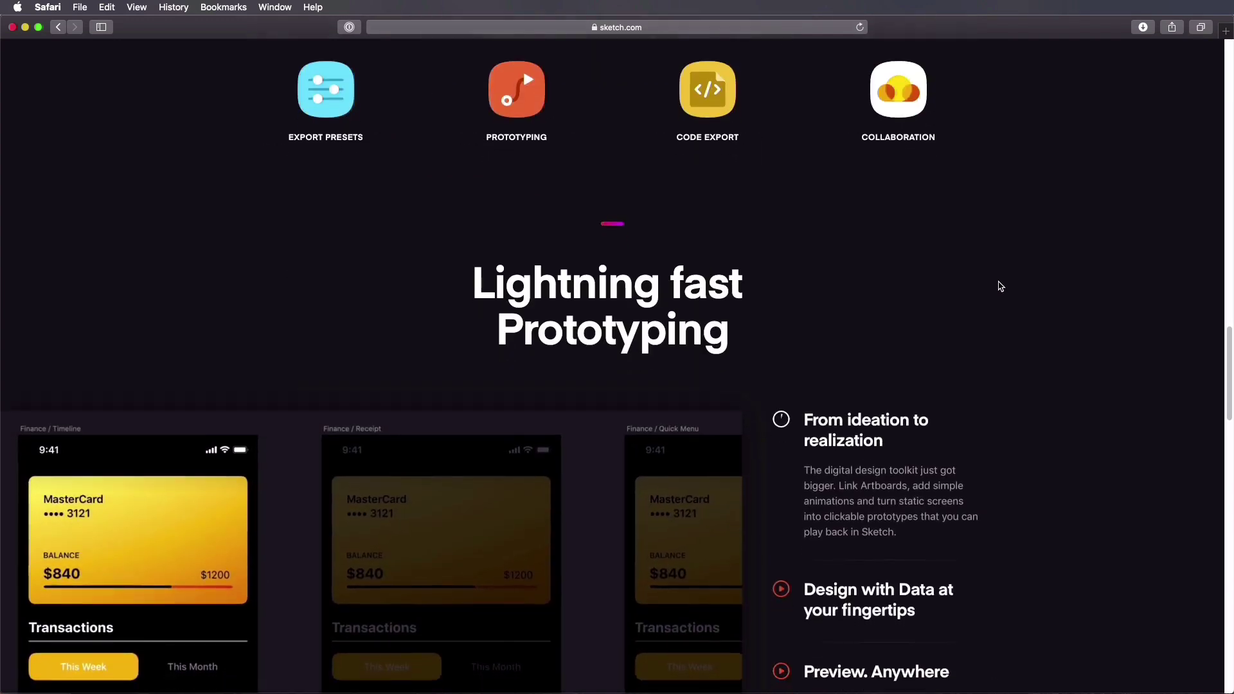
pyautogui.scroll(7, 1001, 284)
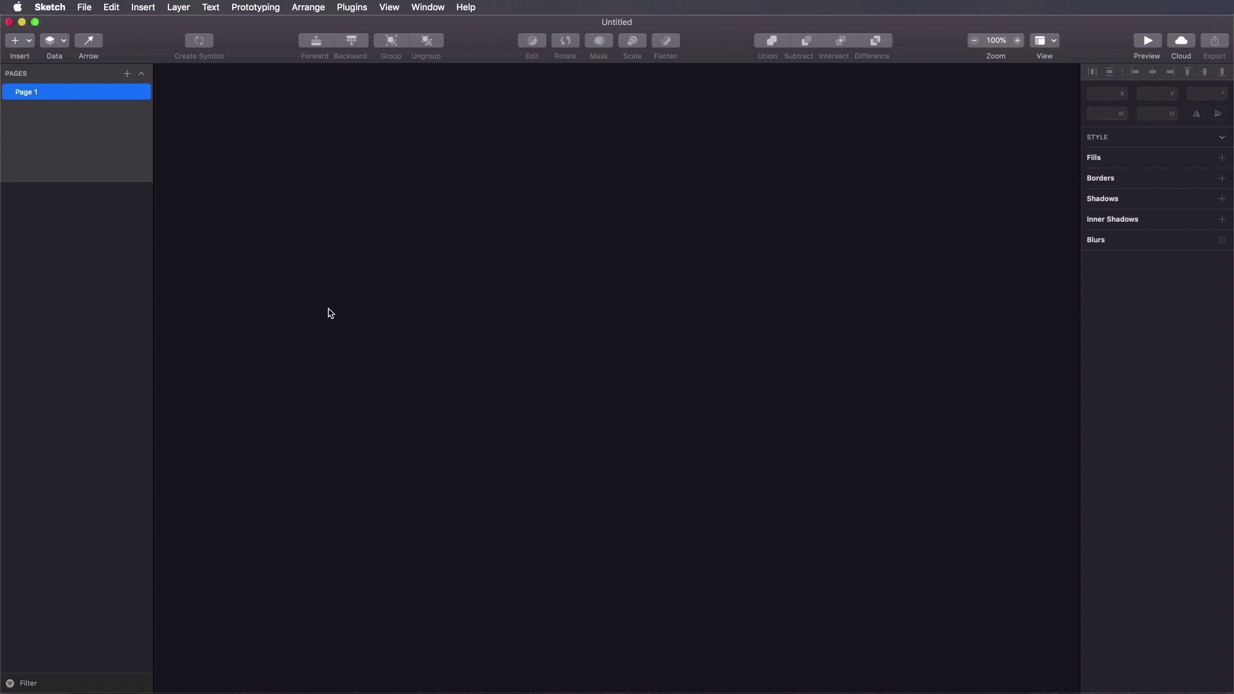
# Step: Open the Sketch preferences and set the application's appearance to Light Mode
pyautogui.press('super+comma')
pyautogui.moveTo(953, 368); pyautogui.dragTo(823, 261)
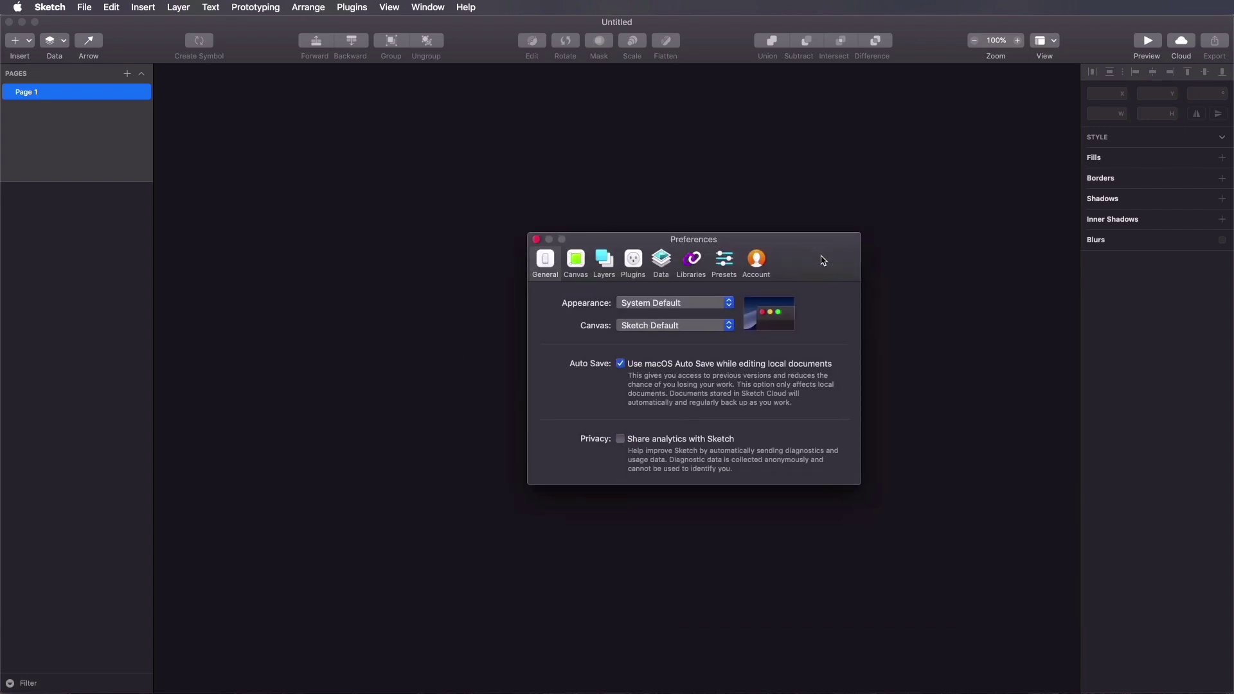
pyautogui.click(678, 307)
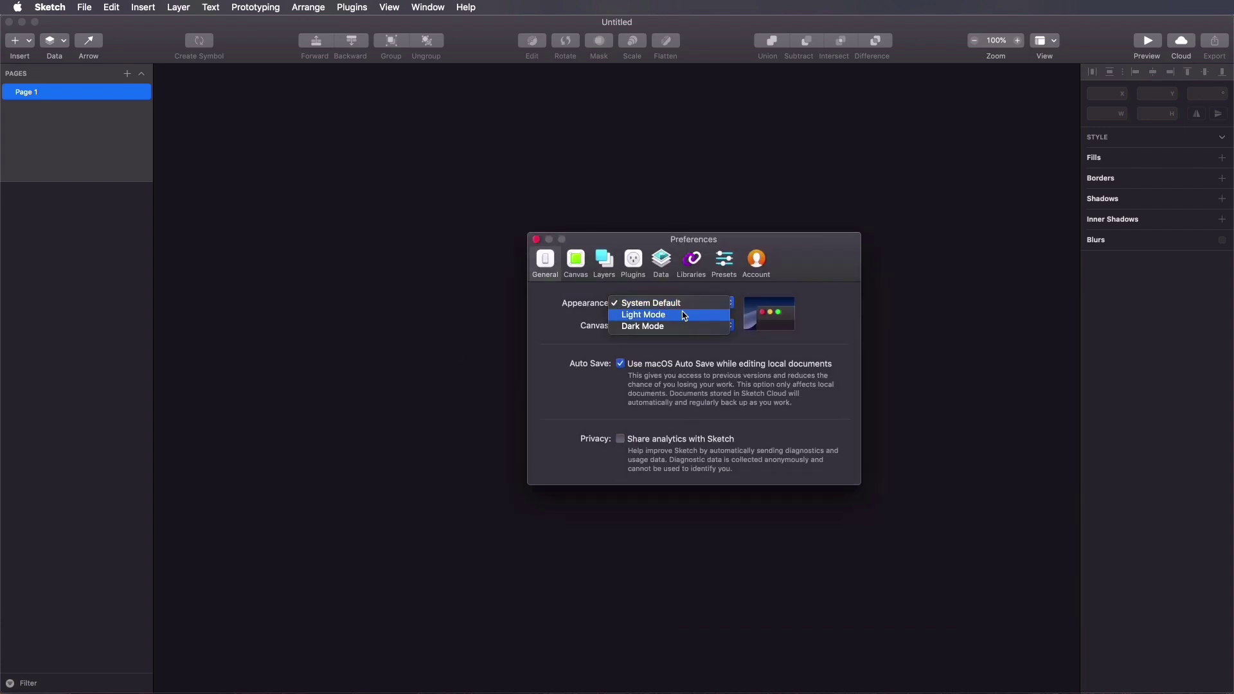
pyautogui.click(687, 314)
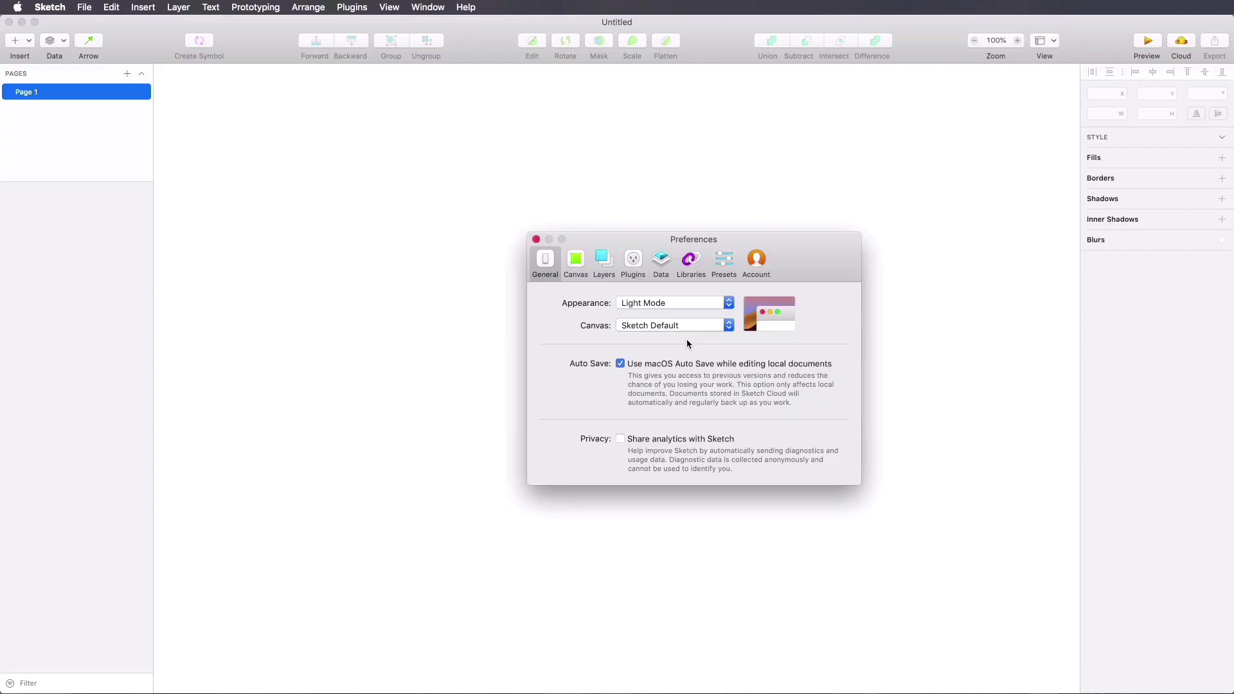
# Step: Set the application's appearance back to System Default and close the preferences
pyautogui.click(673, 306)
pyautogui.click(673, 316)
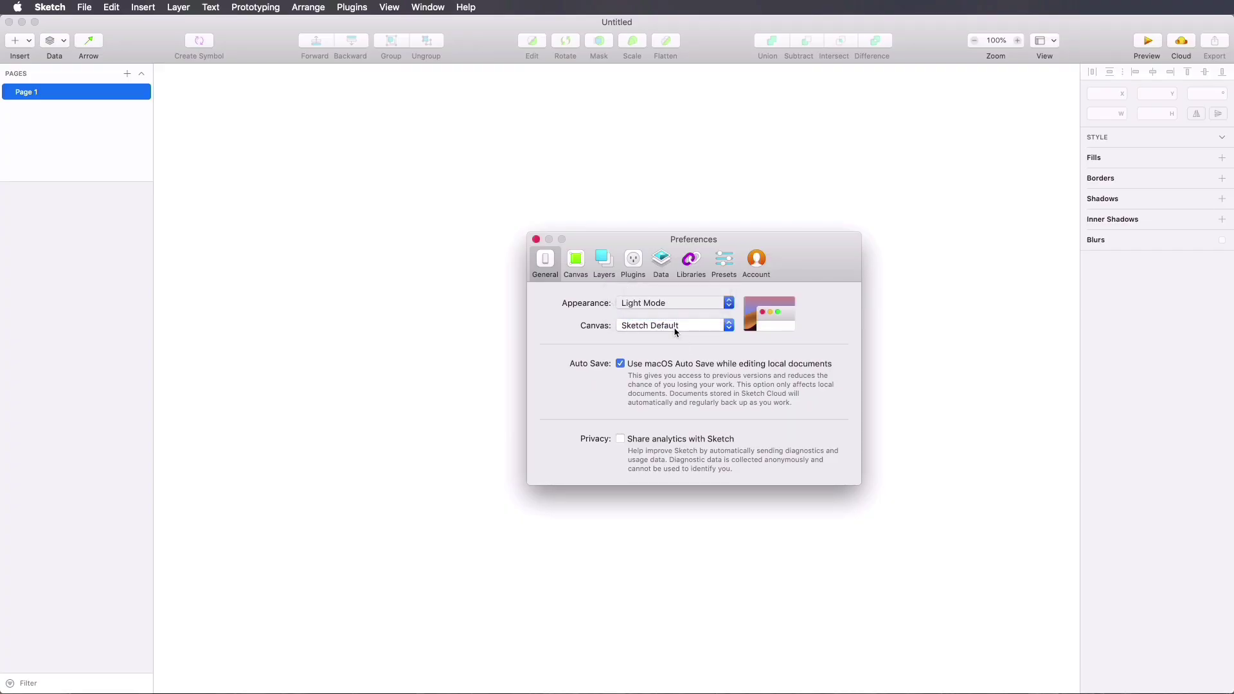
pyautogui.click(673, 319)
pyautogui.click(677, 306)
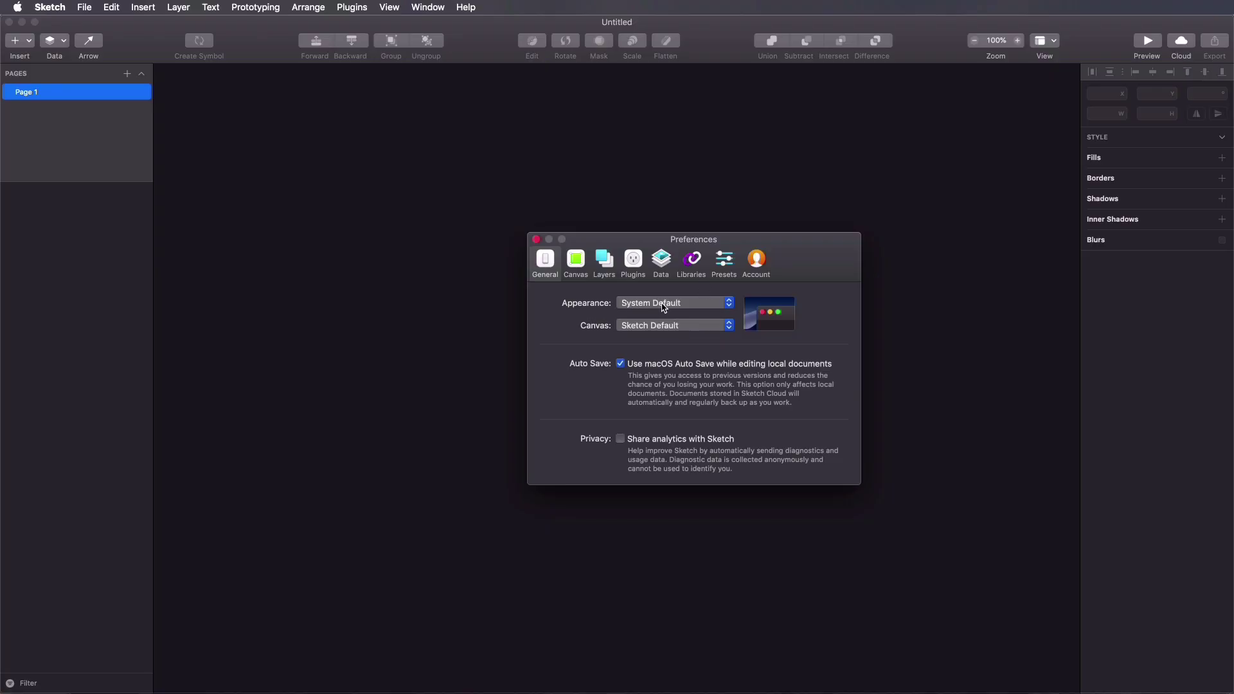
pyautogui.click(536, 240)
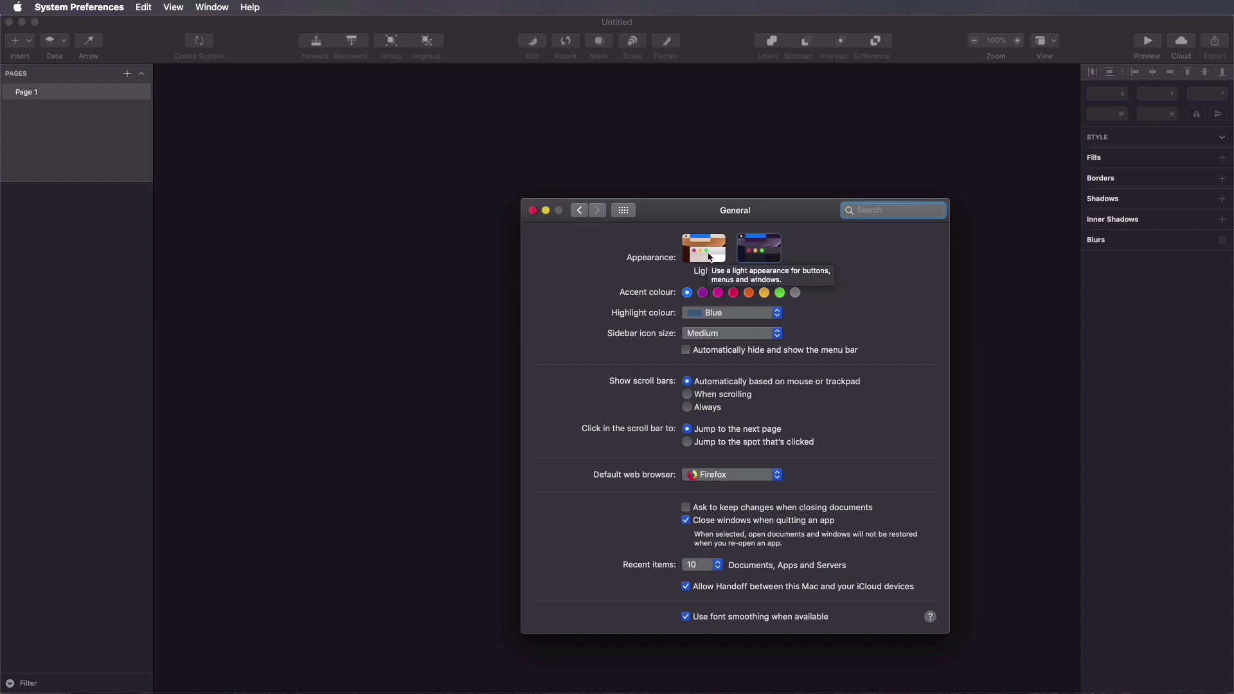
# Step: Set the macOS appearance to Light, switch it back to Dark, and quit System Preferences
pyautogui.click(710, 257)
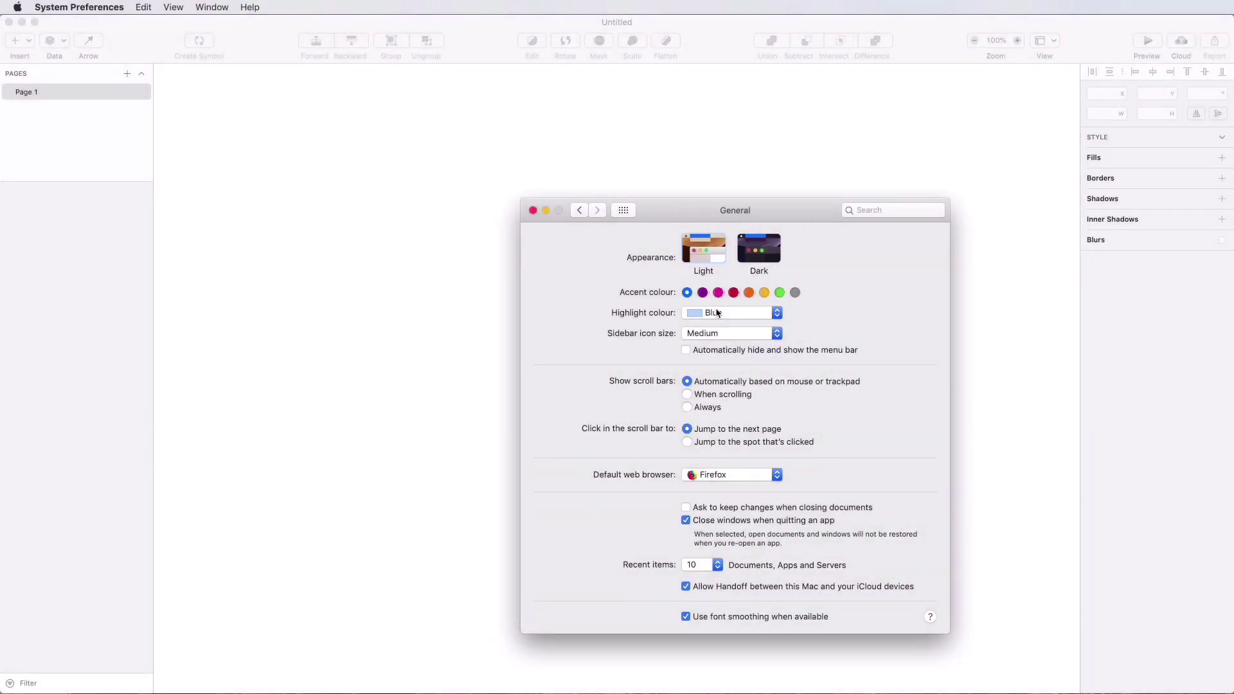
pyautogui.click(759, 255)
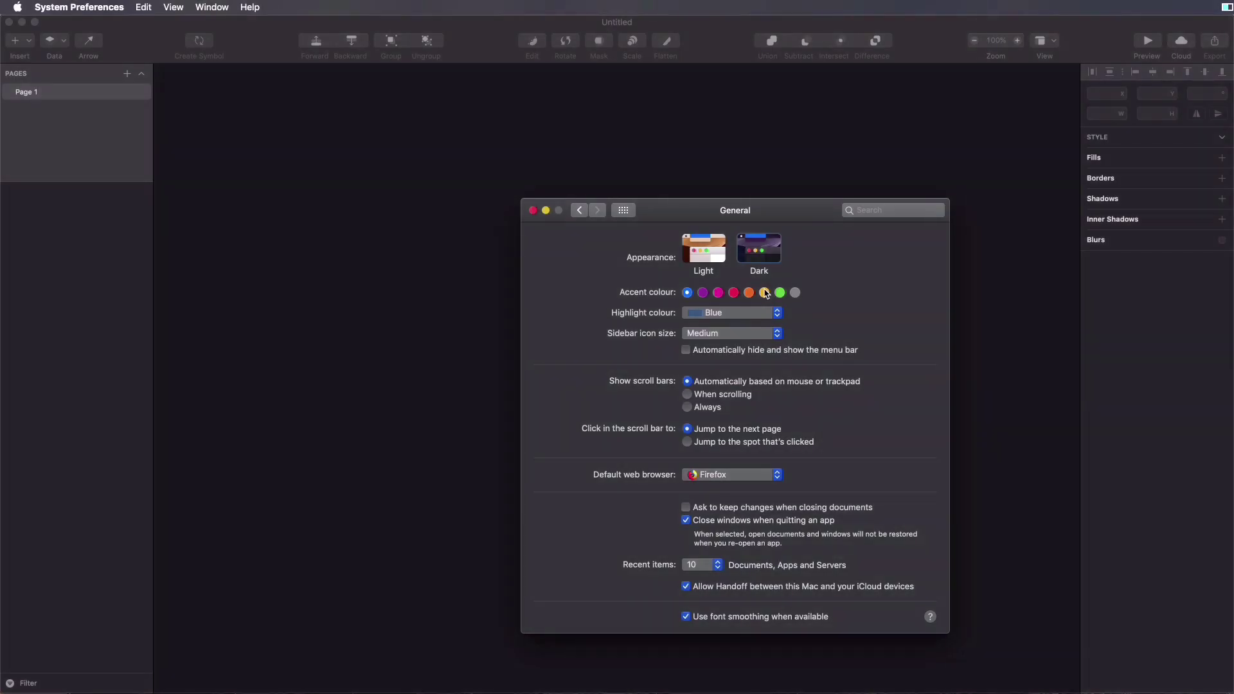
pyautogui.press('super+q')
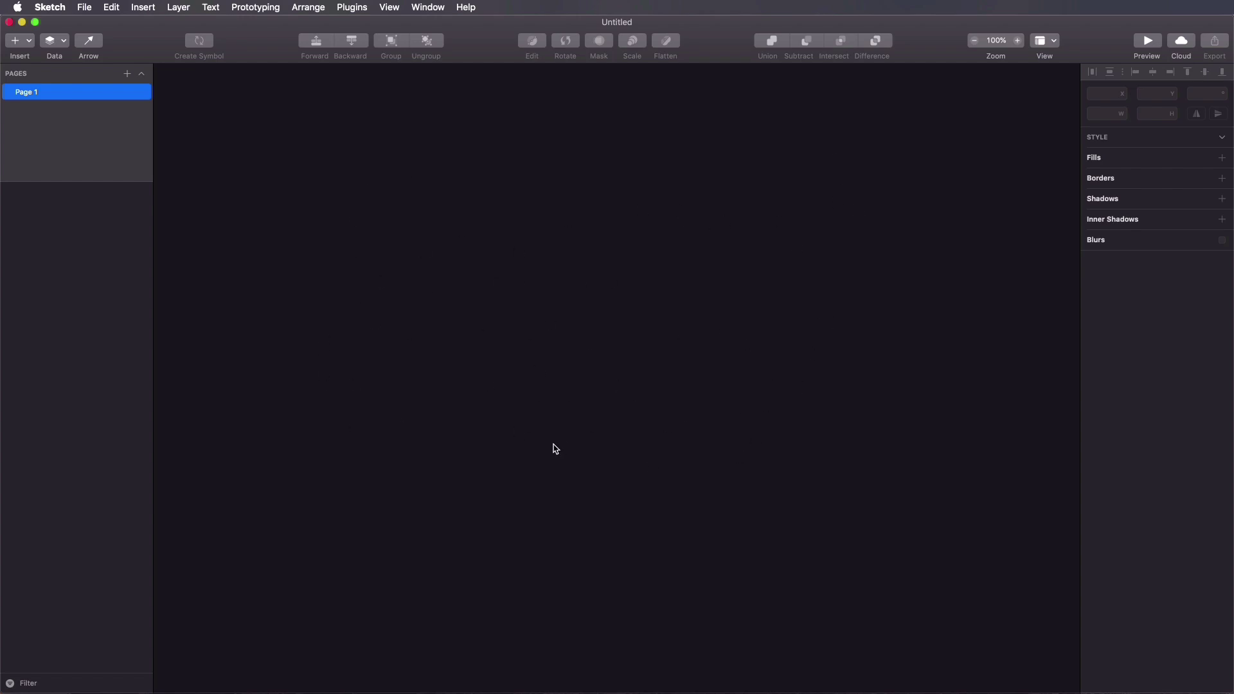
# Step: Try the toolbar's Icon Only and Text Only display modes and return it to Icon and Text
pyautogui.rightClick(486, 41)
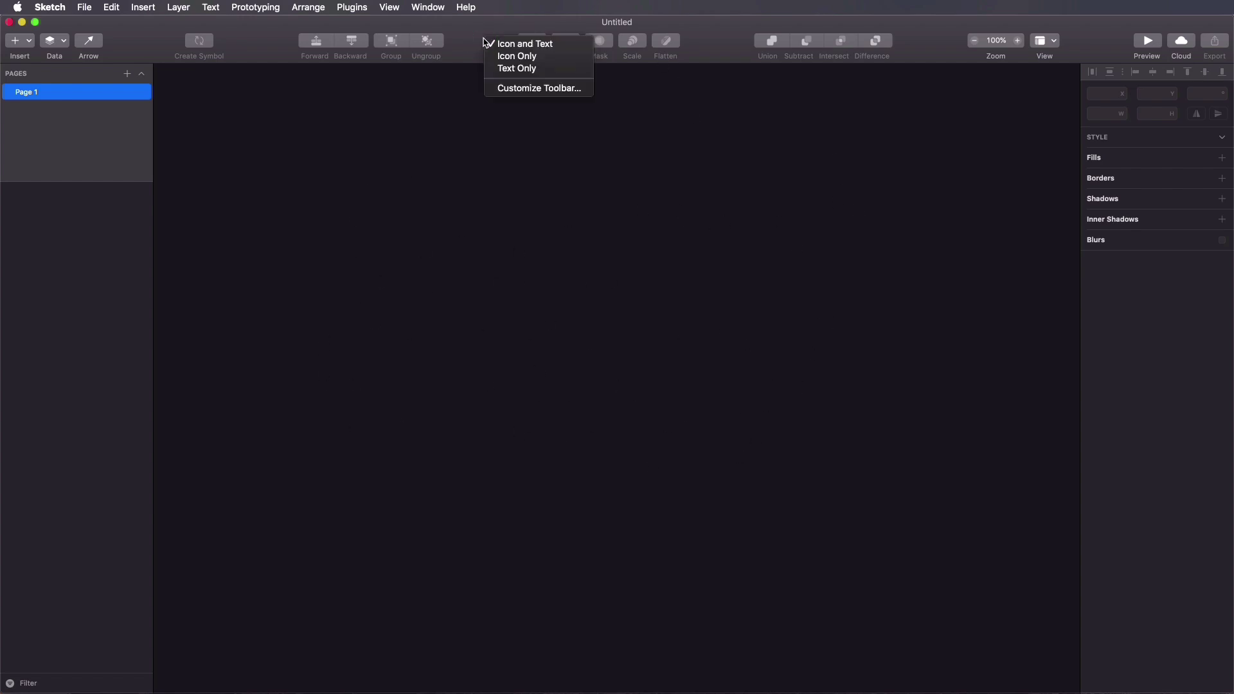
pyautogui.click(515, 59)
pyautogui.rightClick(481, 40)
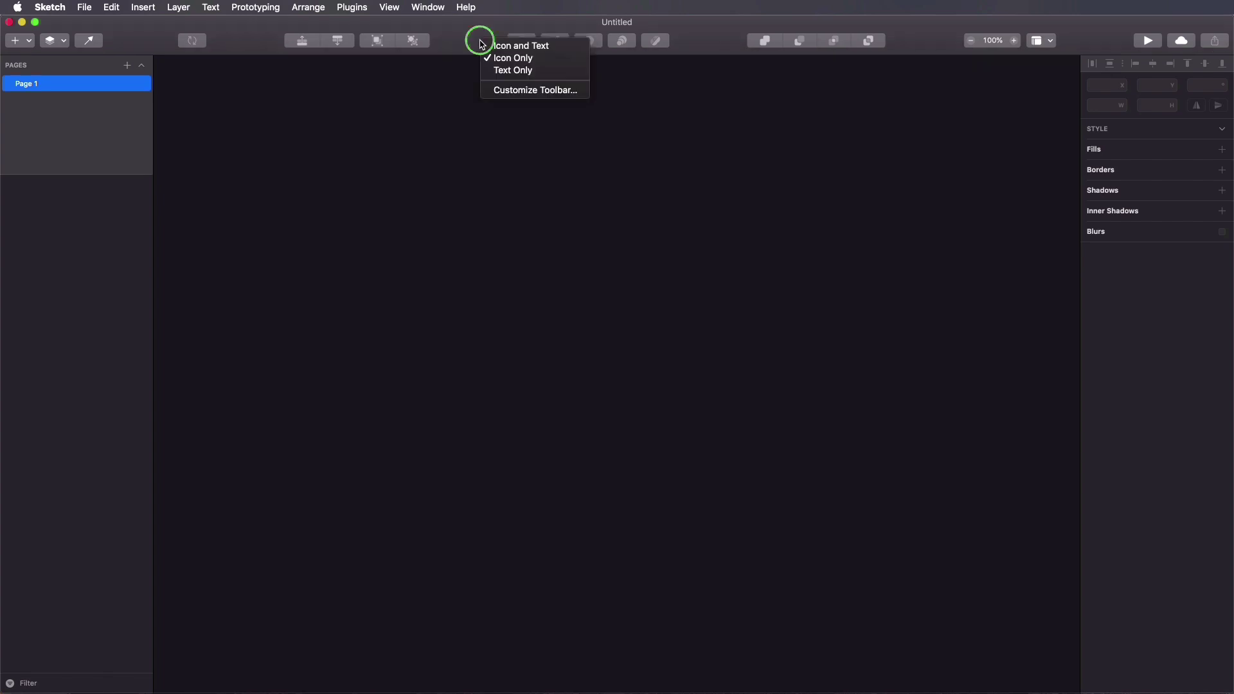
pyautogui.click(500, 72)
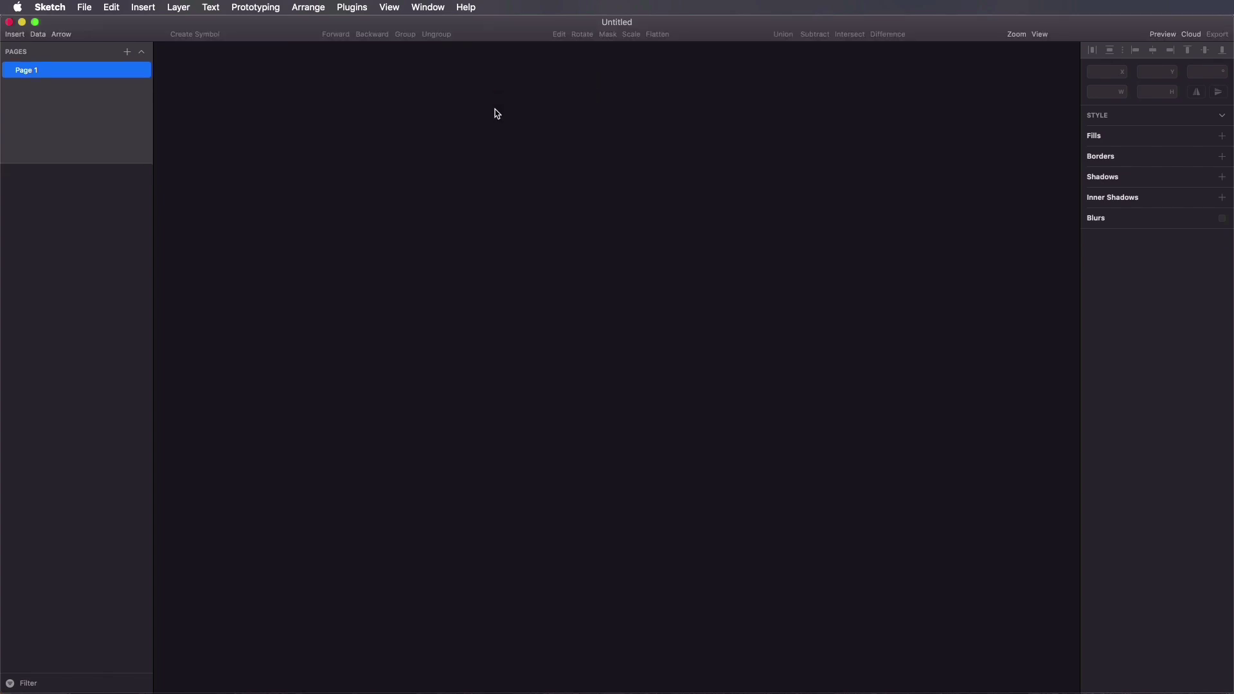
pyautogui.rightClick(495, 35)
pyautogui.click(508, 43)
# Step: Customize the toolbar by adding the Triangle tool just before Create Symbol, and finish customizing
pyautogui.rightClick(495, 37)
pyautogui.click(537, 157)
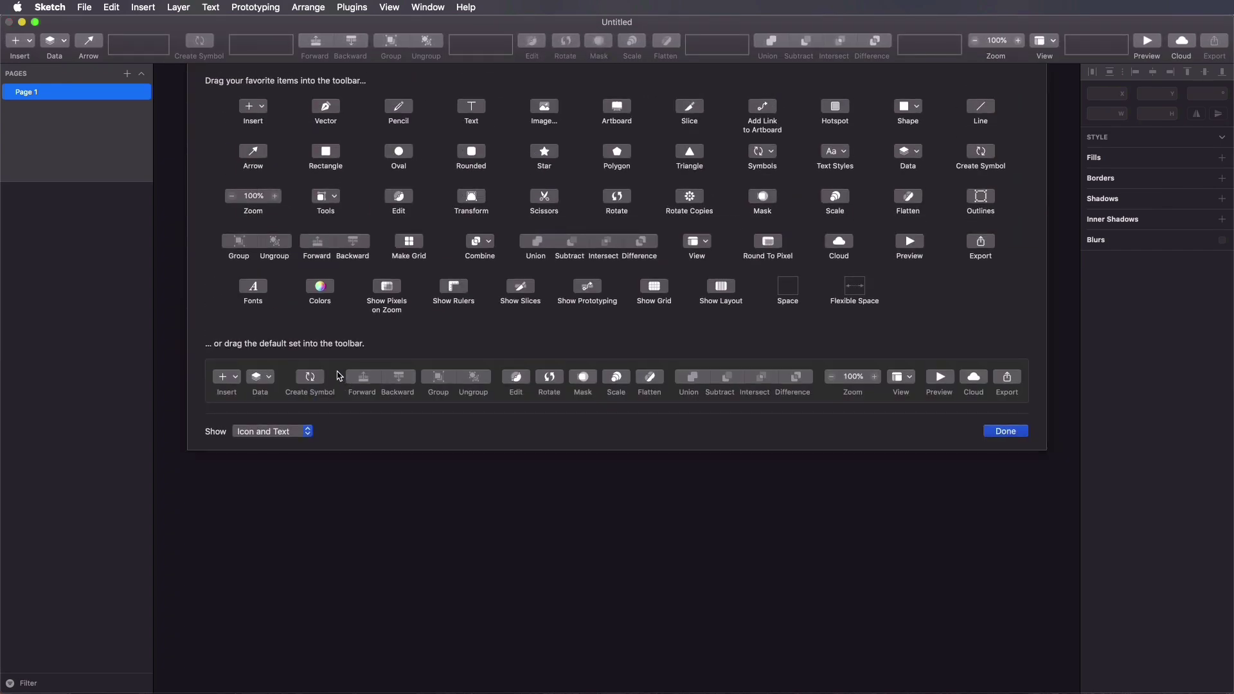
pyautogui.moveTo(331, 374); pyautogui.dragTo(387, 40)
pyautogui.moveTo(691, 154); pyautogui.dragTo(569, 45)
pyautogui.moveTo(719, 50); pyautogui.dragTo(155, 51)
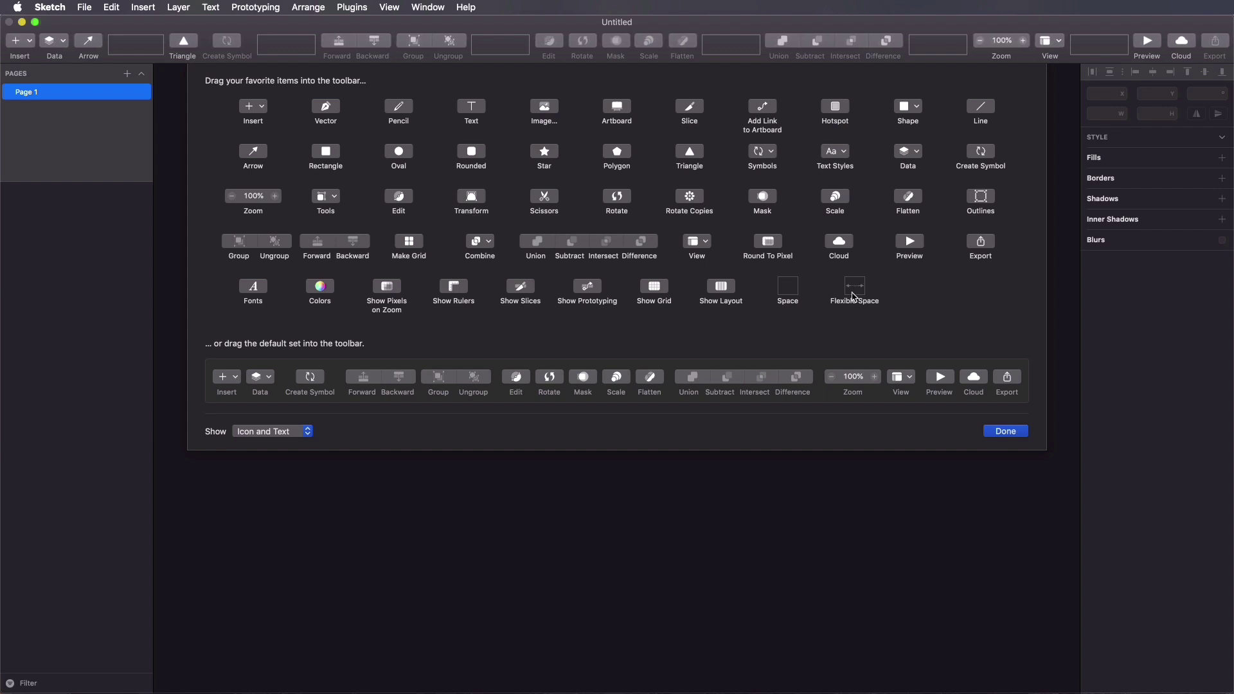
pyautogui.click(1007, 433)
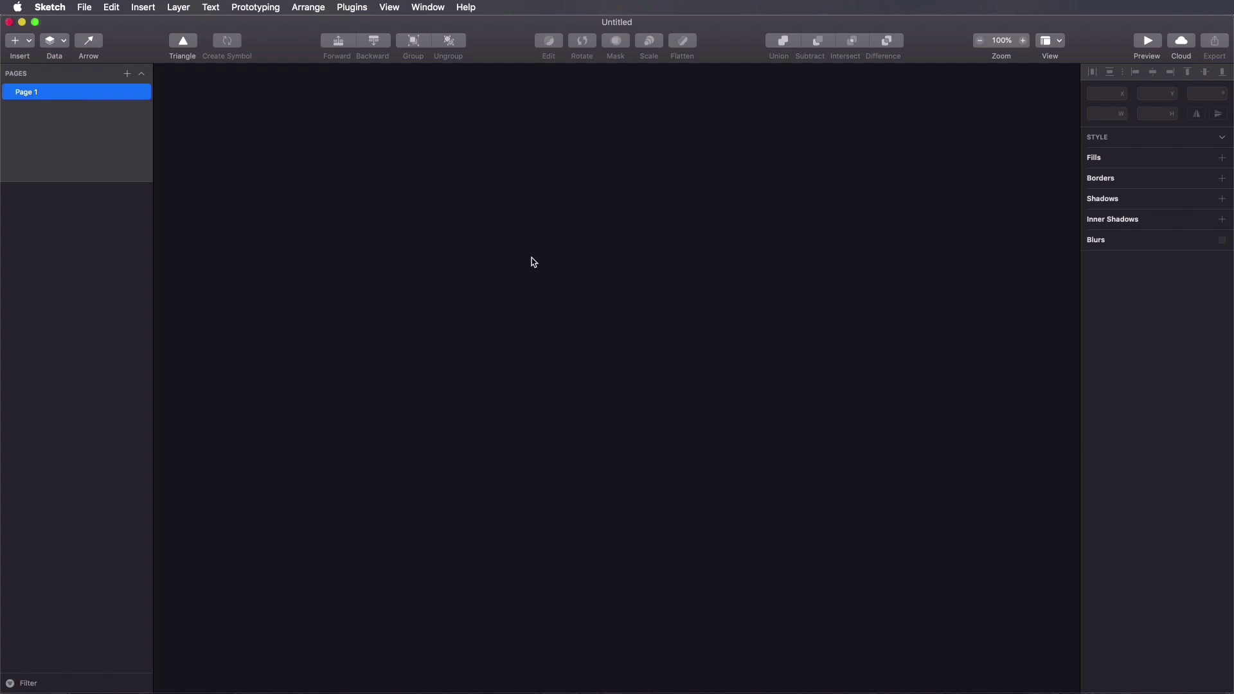
# Step: Draw a rectangle about 352 × 203 on the canvas and move it to about X 381, Y 187
pyautogui.press('r')
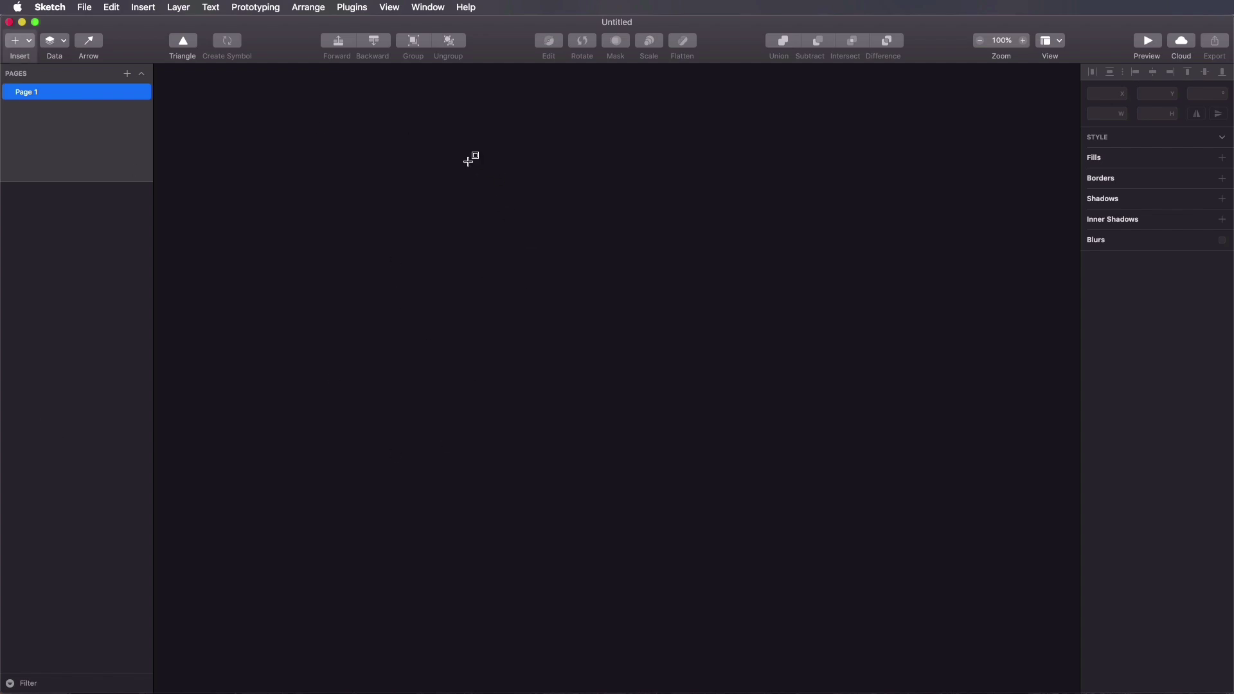
pyautogui.moveTo(467, 161); pyautogui.dragTo(694, 292)
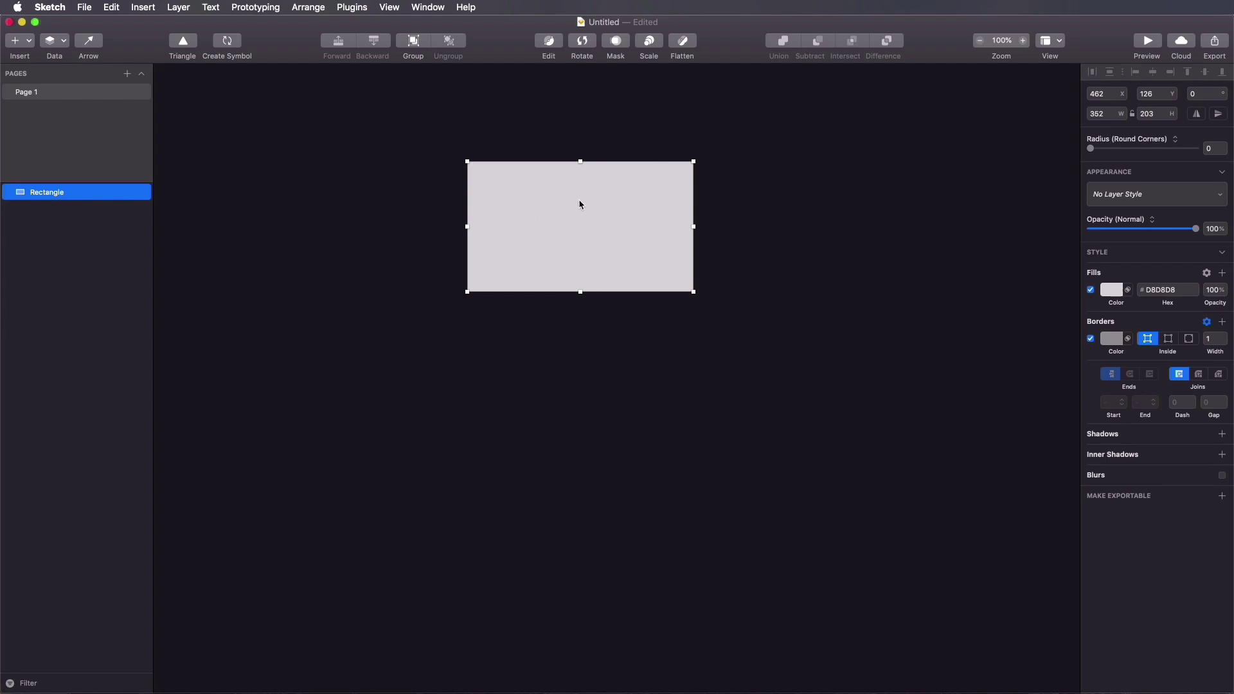
pyautogui.moveTo(607, 219); pyautogui.dragTo(626, 262)
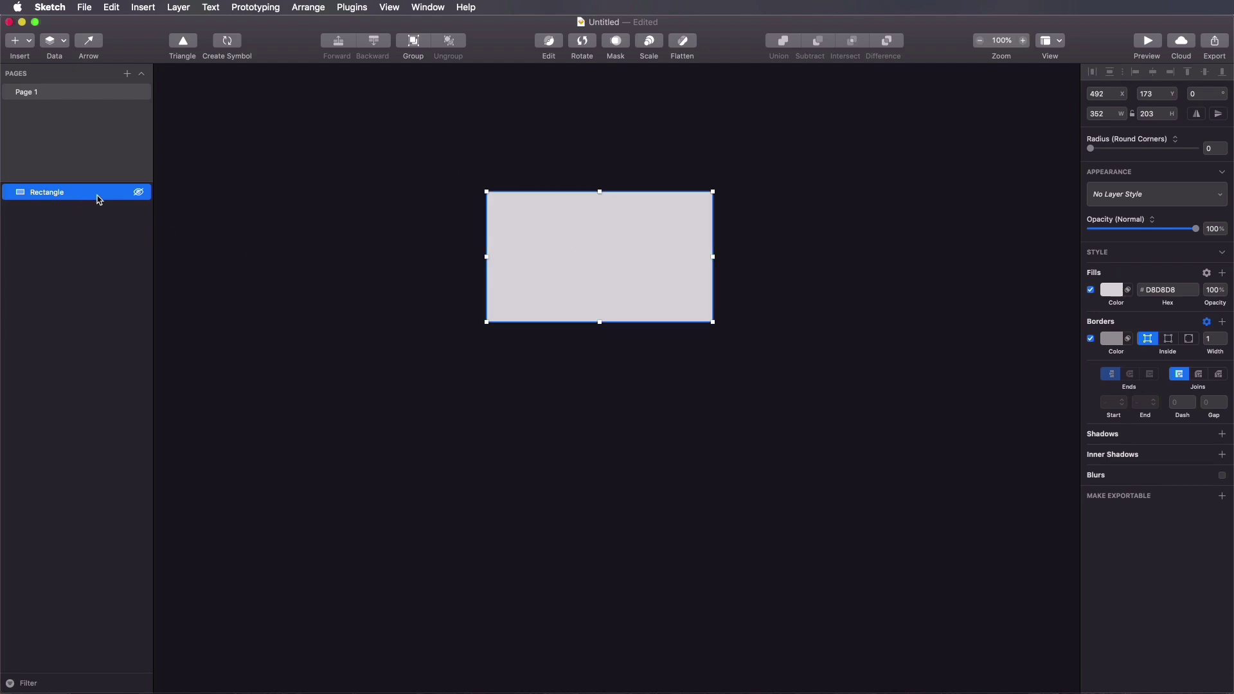
pyautogui.moveTo(560, 252); pyautogui.dragTo(488, 261)
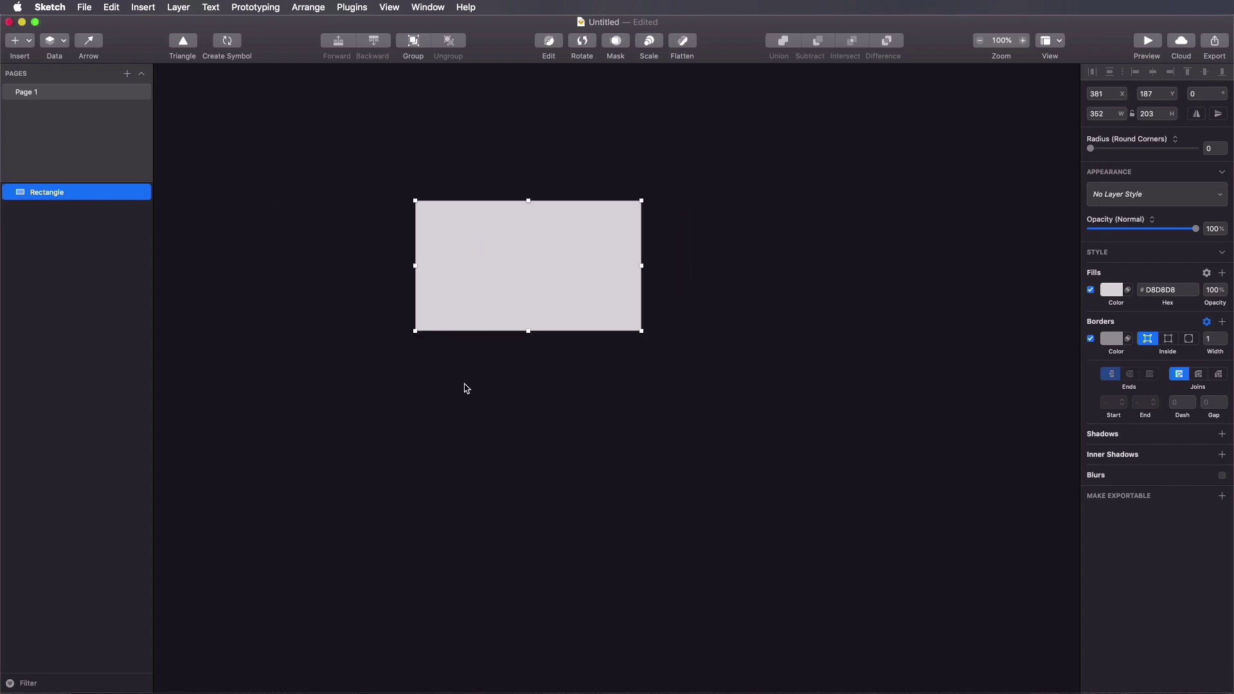
# Step: View the commands available for the Rectangle layer in the layer list and dismiss them
pyautogui.click(86, 287)
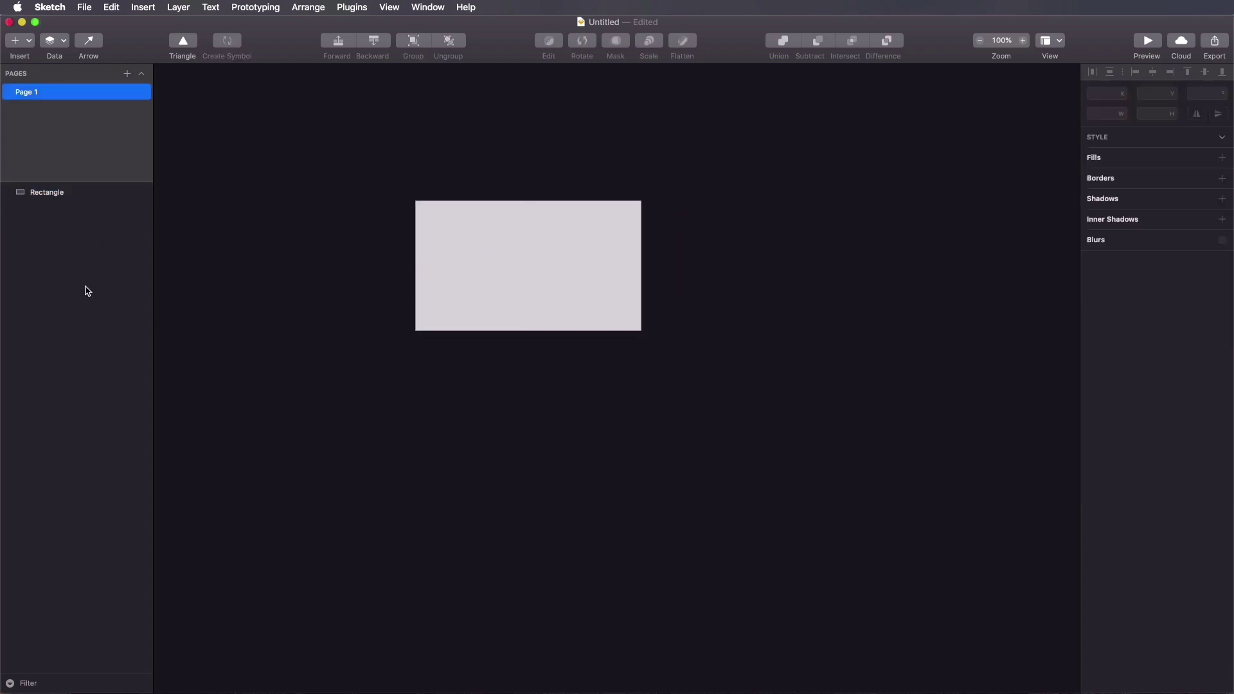
pyautogui.rightClick(76, 193)
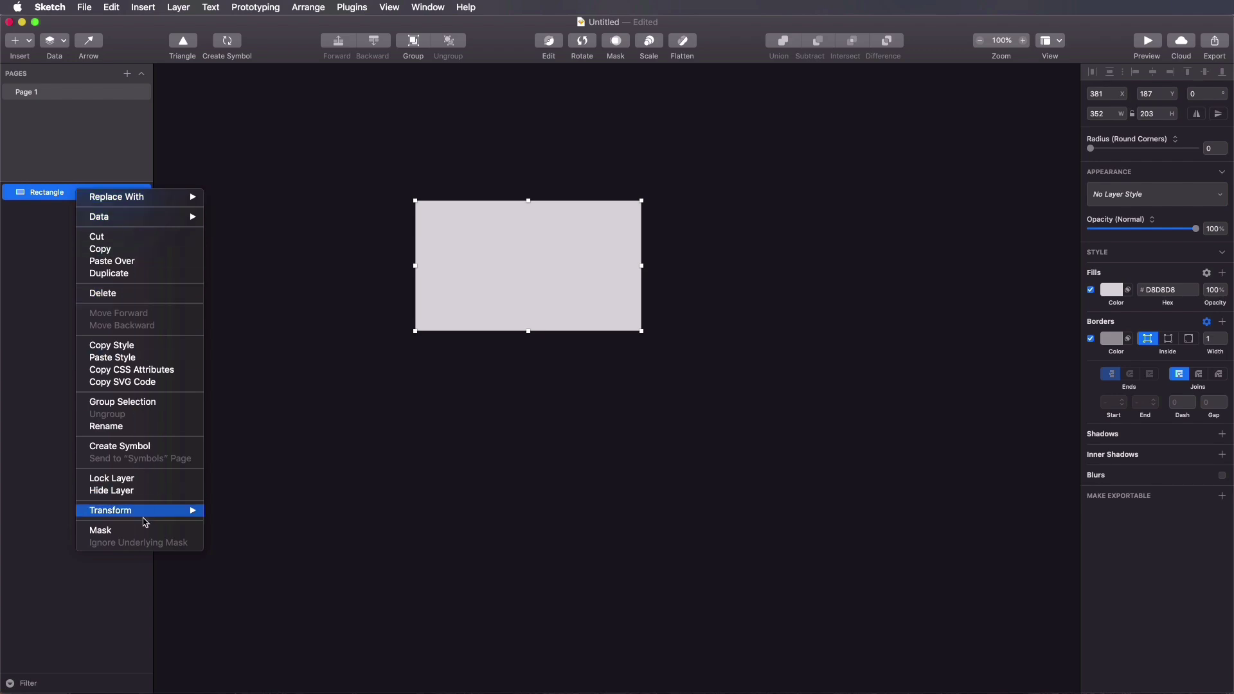
pyautogui.click(36, 226)
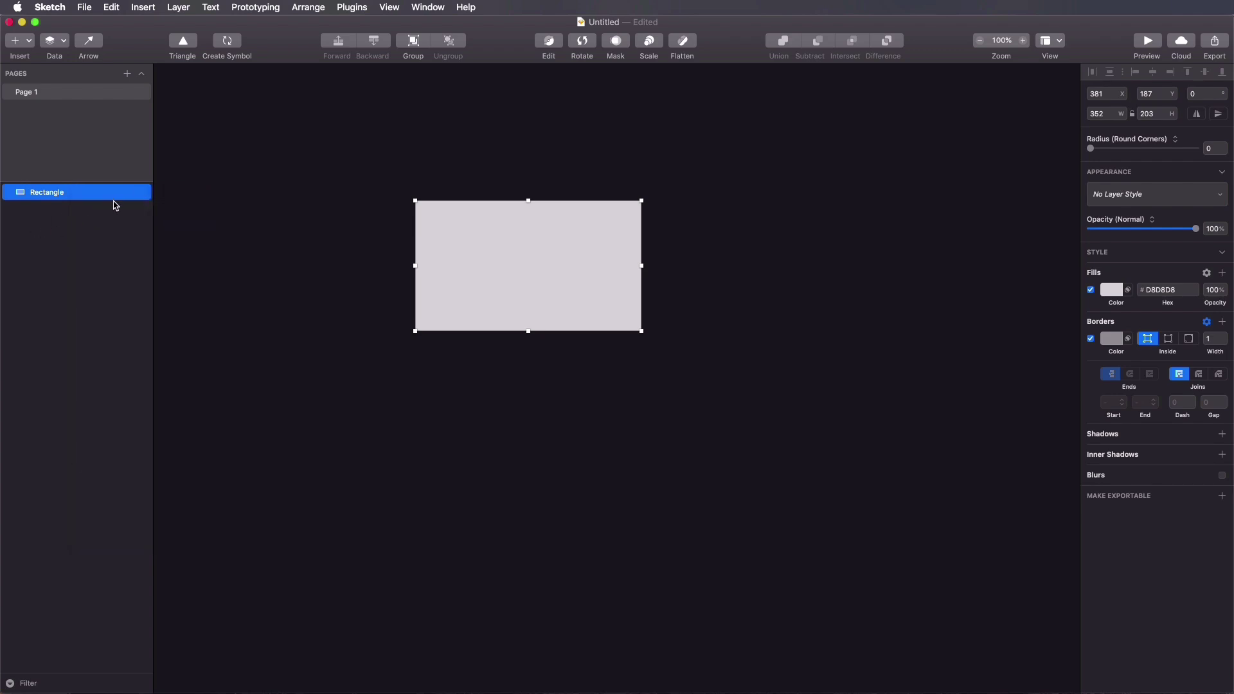
# Step: Hide the Rectangle layer, show it again, and select Page 1
pyautogui.click(139, 193)
pyautogui.click(139, 193)
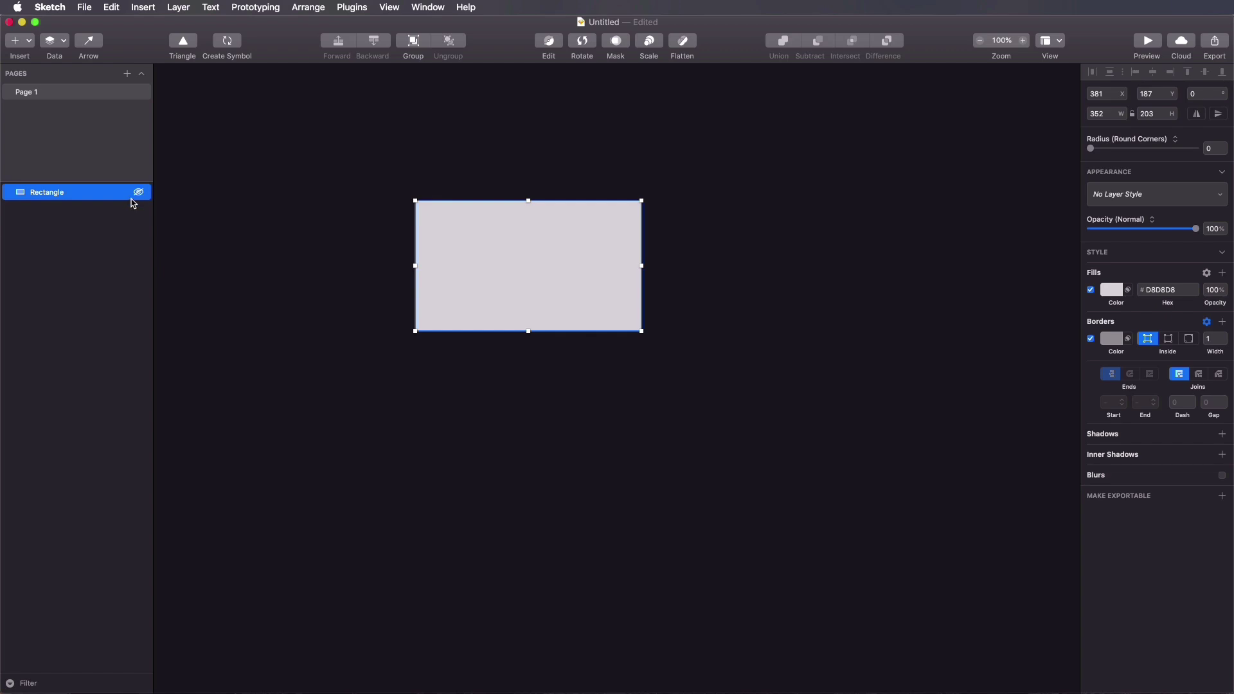
pyautogui.click(26, 92)
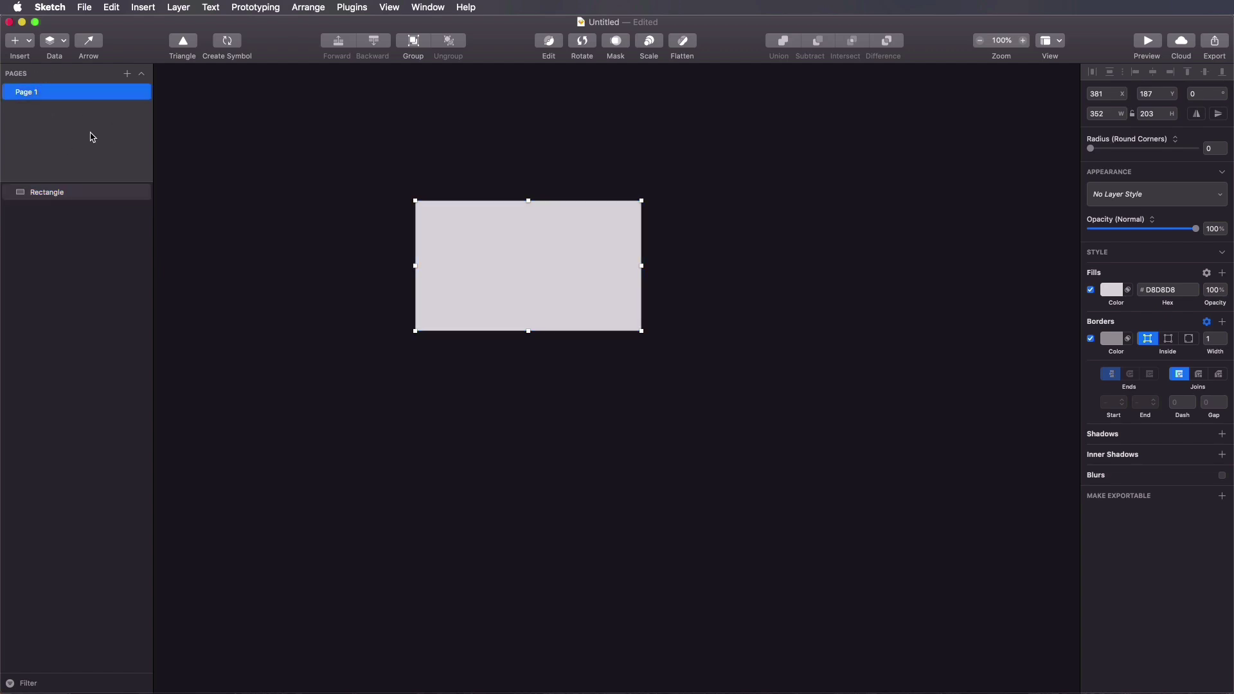
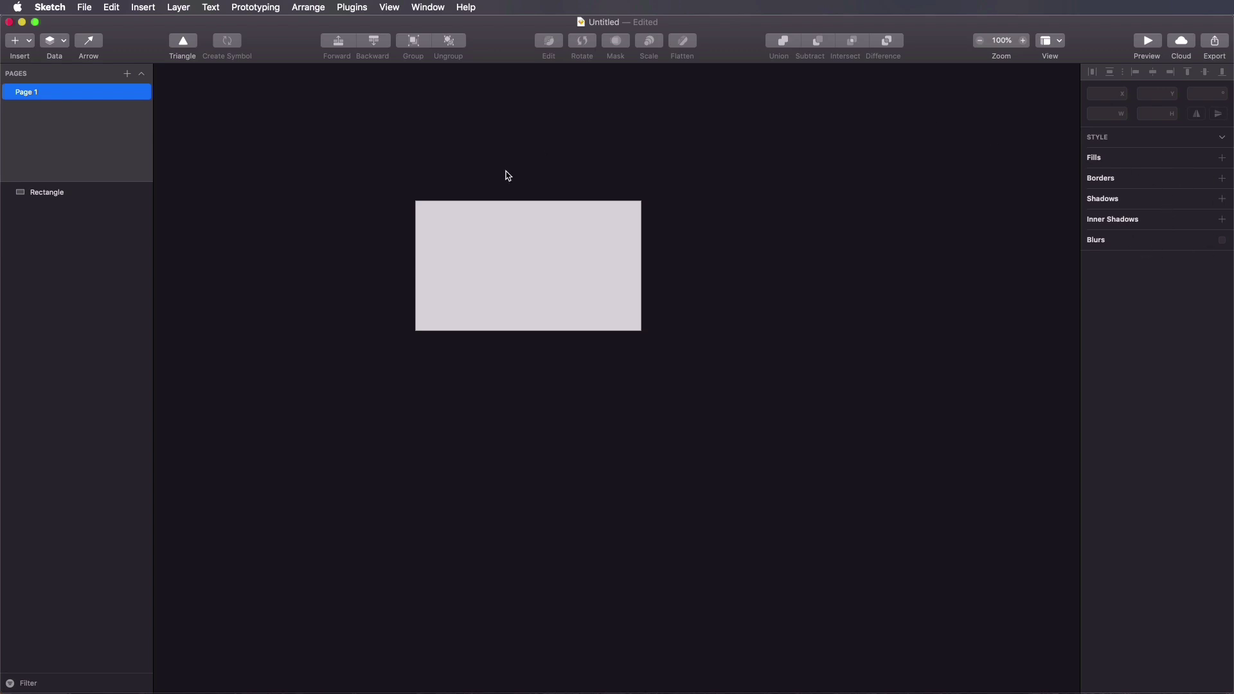
# Step: Move the rectangle to about X 500, Y 175 and deselect it
pyautogui.click(524, 240)
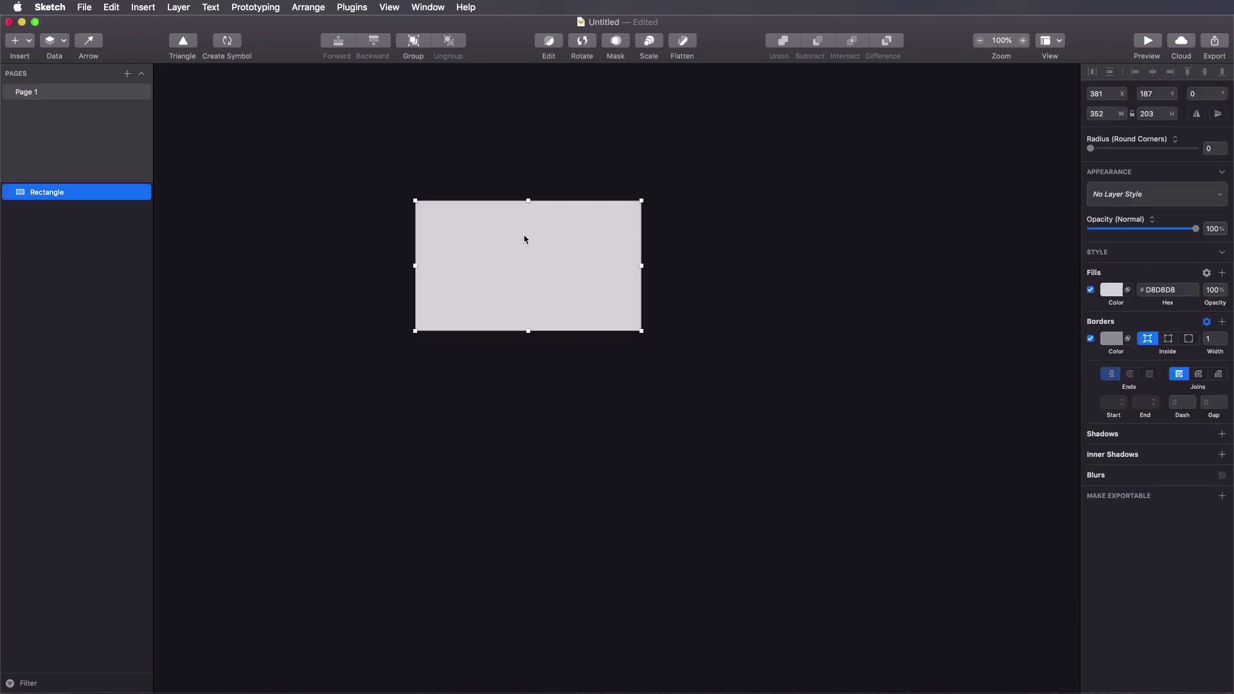
pyautogui.moveTo(556, 243); pyautogui.dragTo(632, 234)
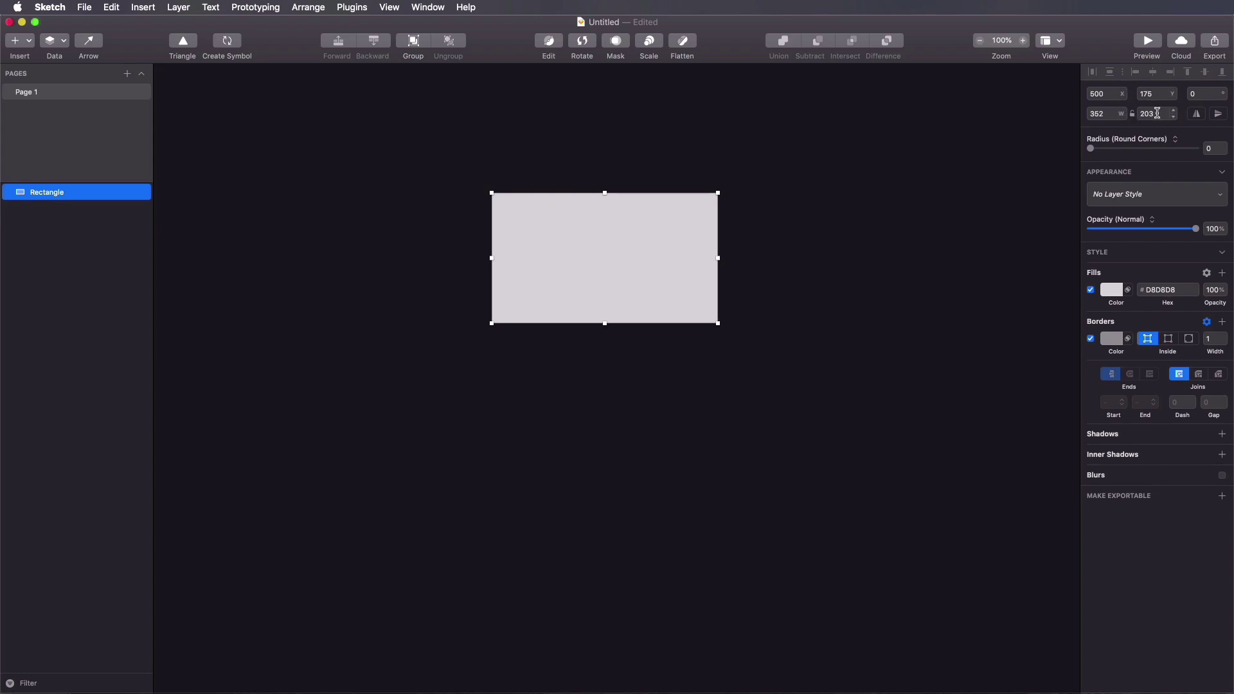
pyautogui.moveTo(1108, 144)
pyautogui.mouseDown()
pyautogui.moveTo(1152, 146)
pyautogui.moveTo(1103, 147)
pyautogui.mouseUp()
pyautogui.click(1137, 195)
pyautogui.click(1171, 250)
pyautogui.click(906, 270)
# Step: Insert a text layer with the placeholder "Type something" beside the rectangle and move it to about X 1002, Y 277
pyautogui.press('t')
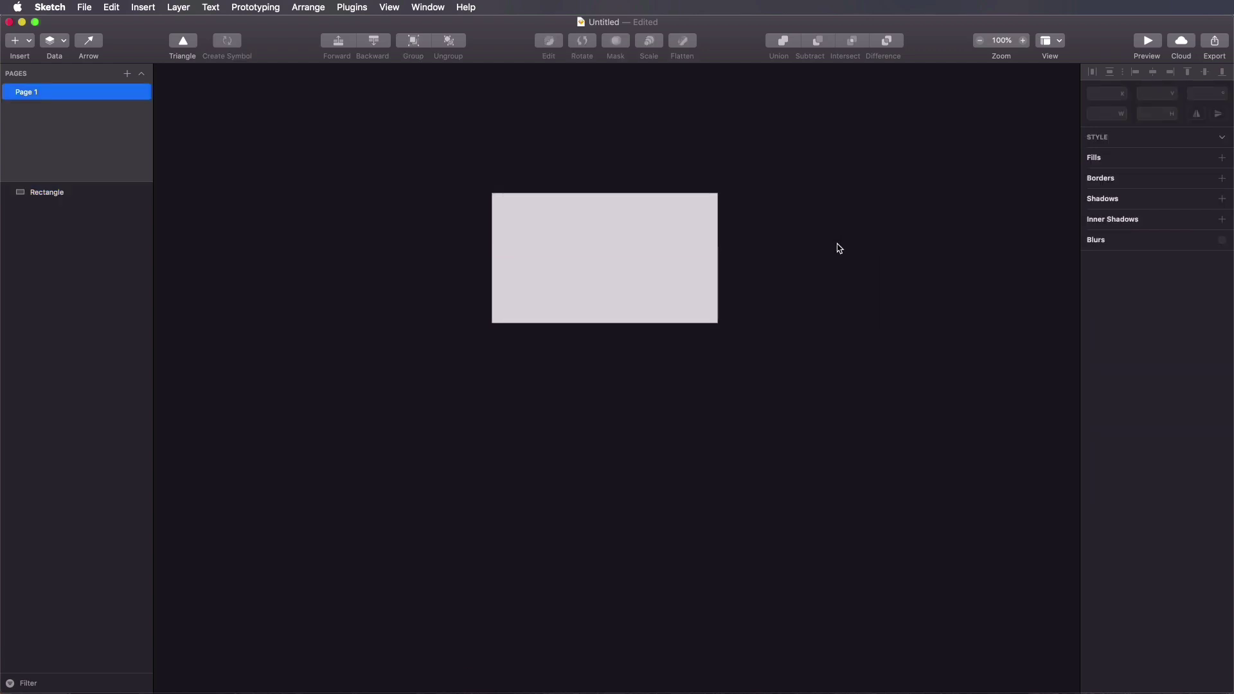
pyautogui.click(837, 245)
pyautogui.press('Escape')
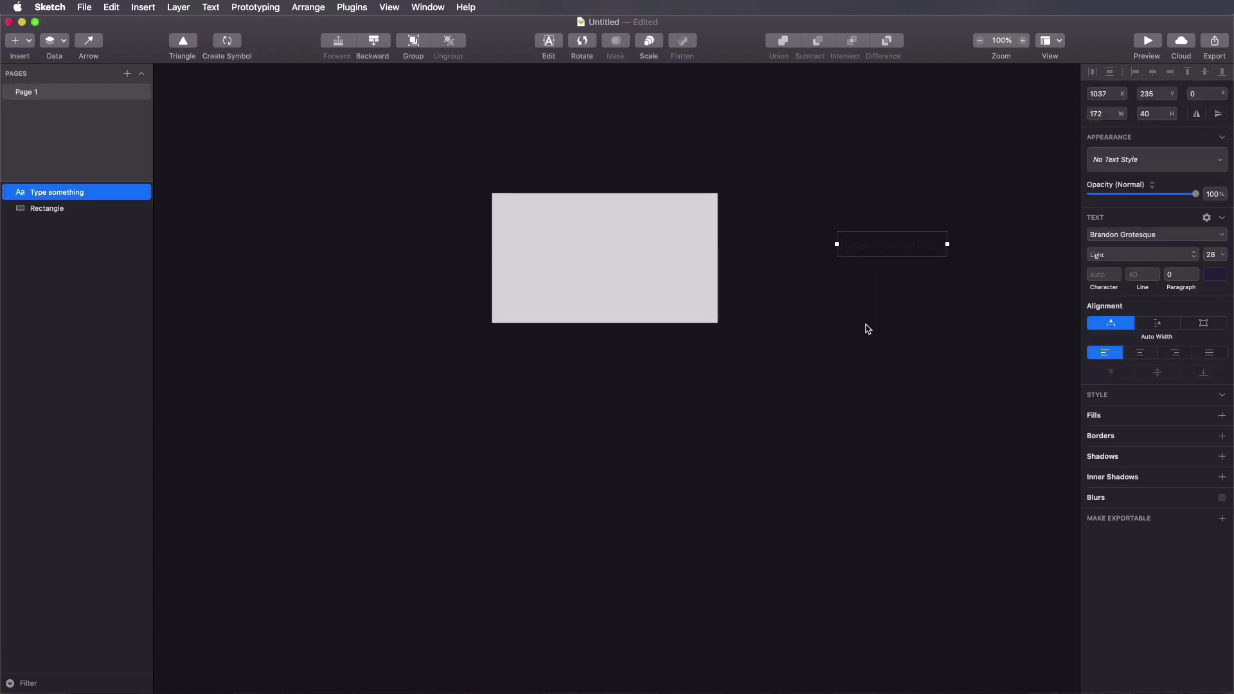
pyautogui.moveTo(899, 248); pyautogui.dragTo(875, 274)
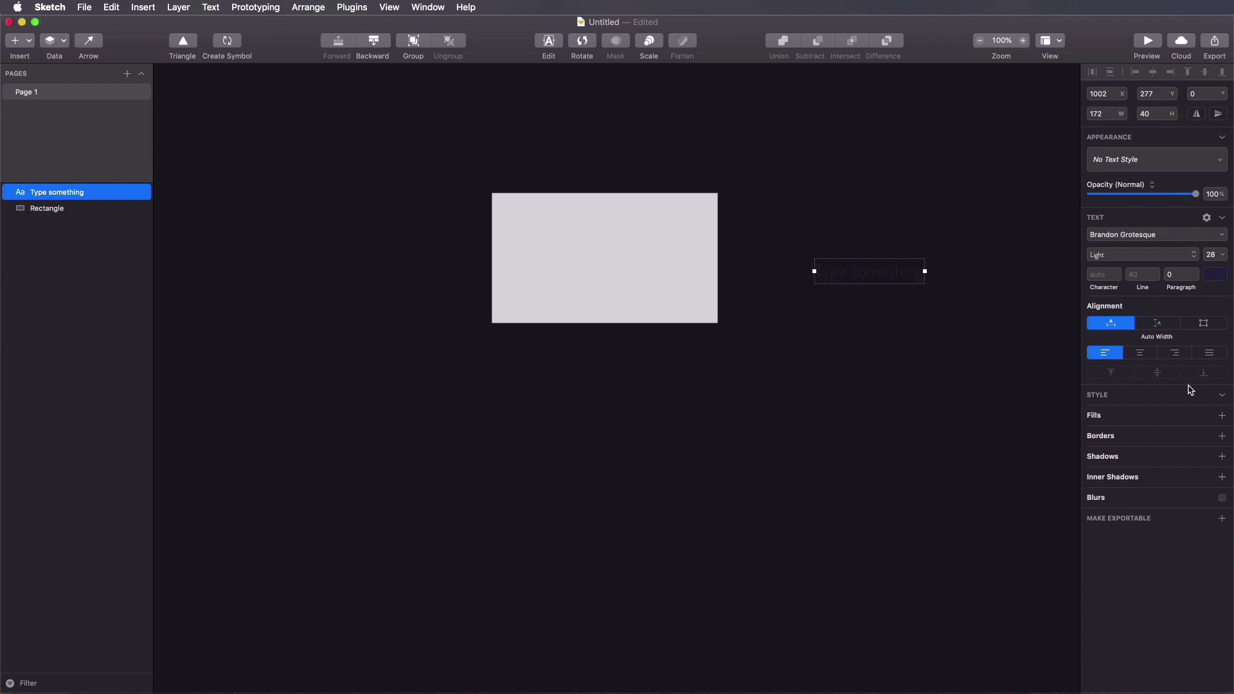
# Step: Move the "Type something" text onto the middle of the rectangle, at about X 590, Y 257, and deselect it
pyautogui.click(1006, 267)
pyautogui.moveTo(899, 278); pyautogui.dragTo(626, 260)
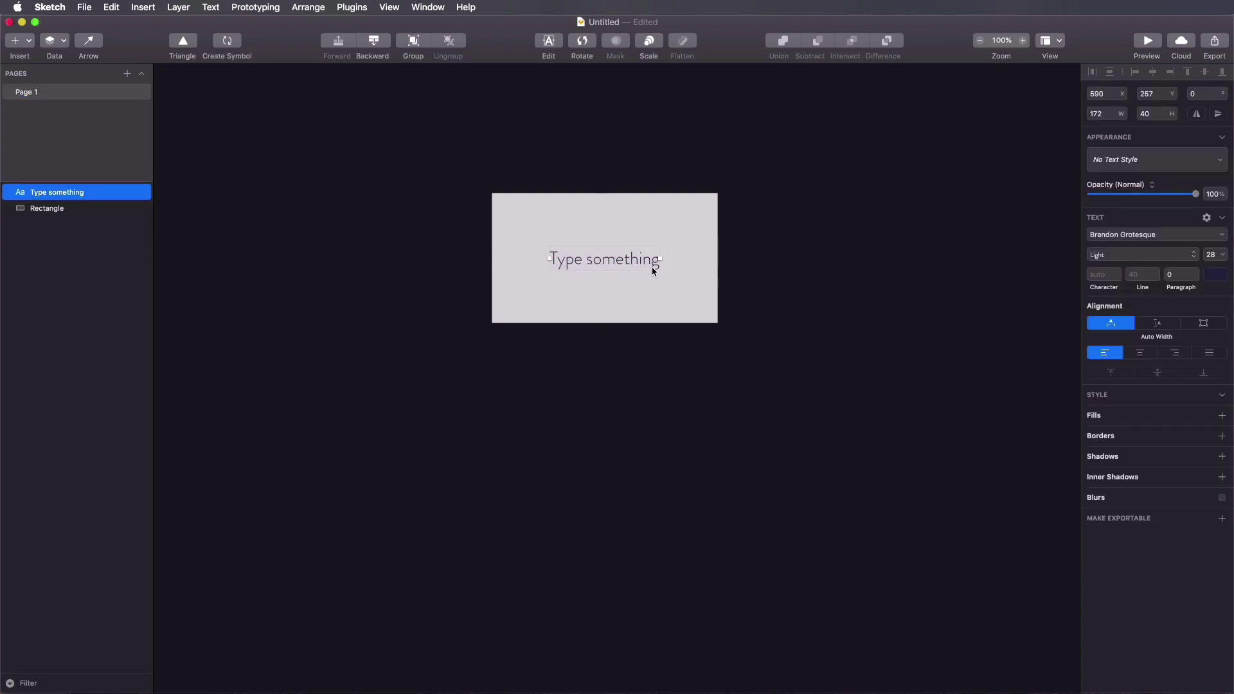
pyautogui.click(771, 266)
pyautogui.click(601, 263)
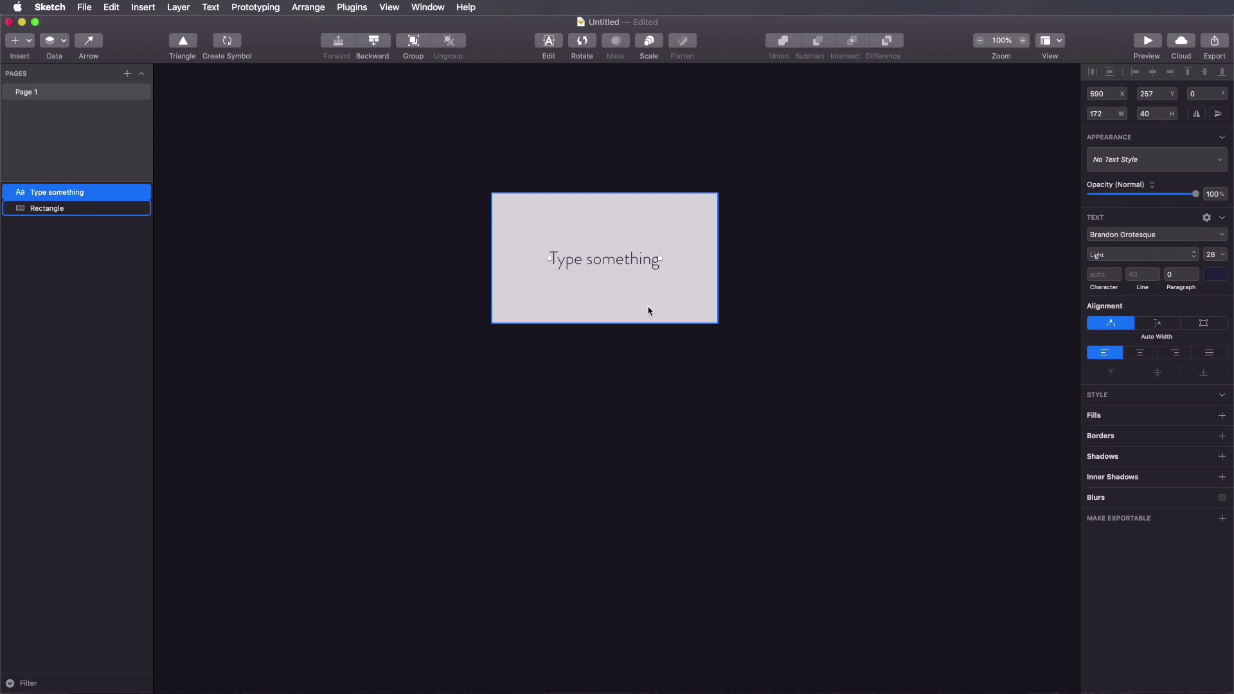
pyautogui.click(857, 271)
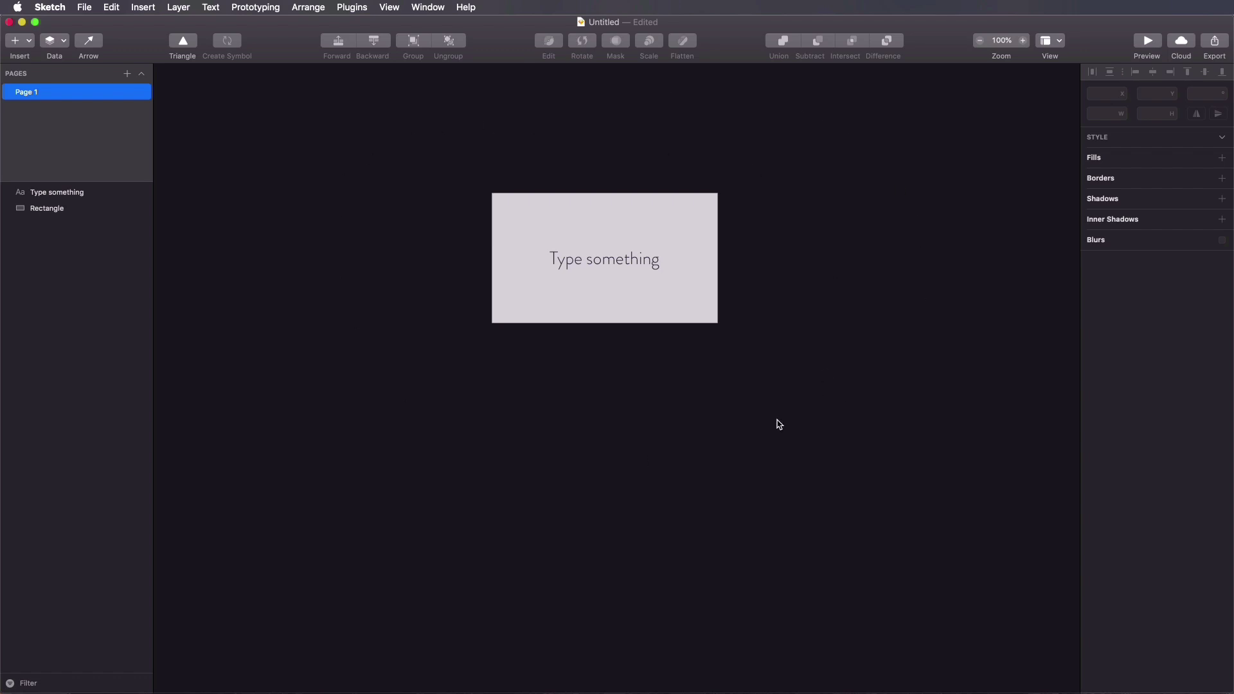
pyautogui.scroll(5, 796, 370)
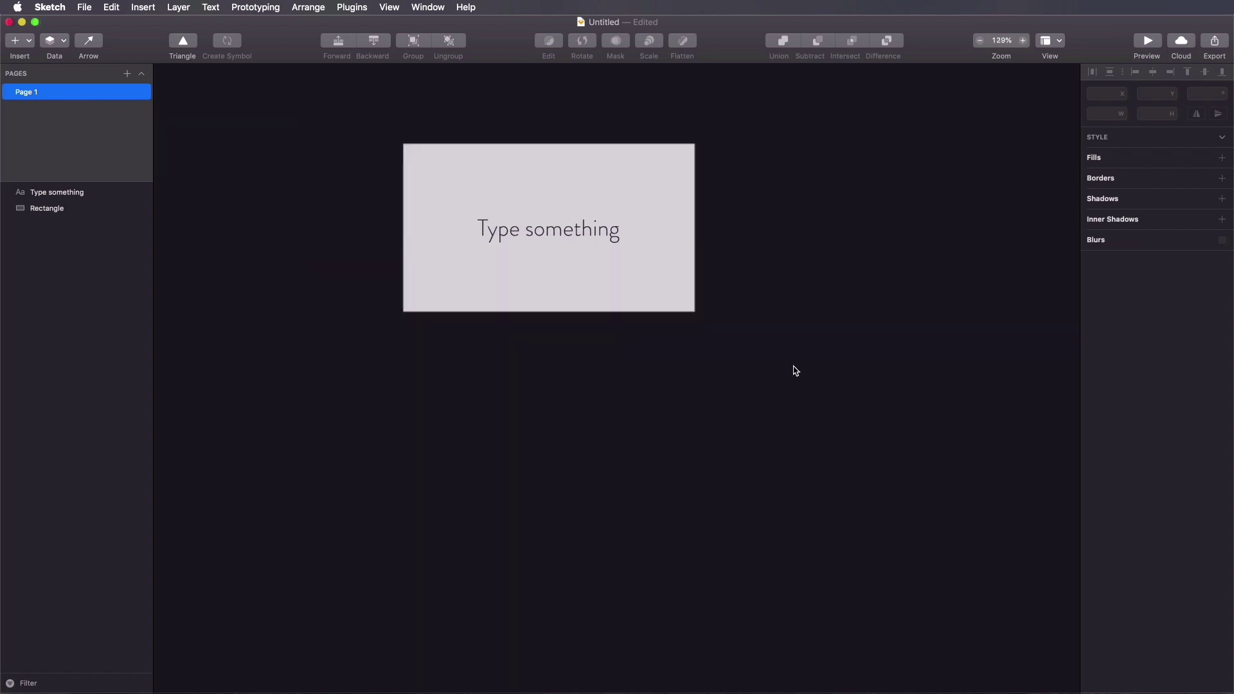
pyautogui.scroll(-8, 796, 369)
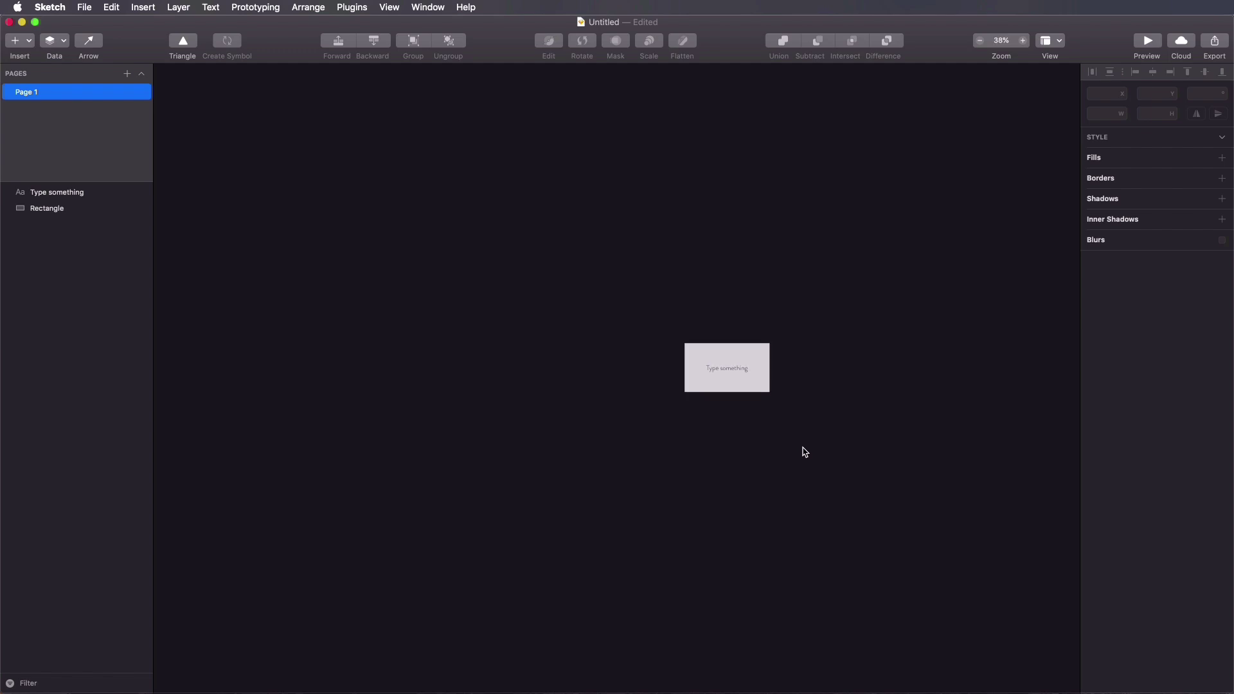
pyautogui.scroll(6, 804, 452)
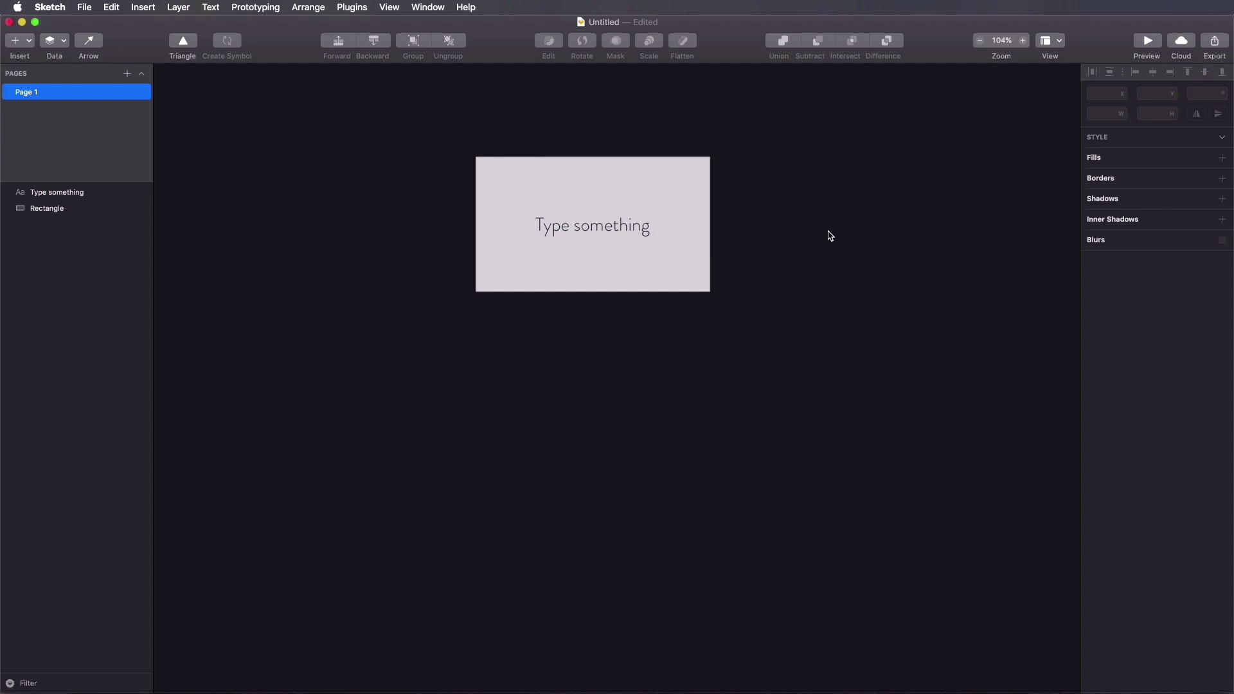
pyautogui.click(770, 235)
# Step: Open the general preferences and set the canvas to Light Canvas
pyautogui.press('super+comma')
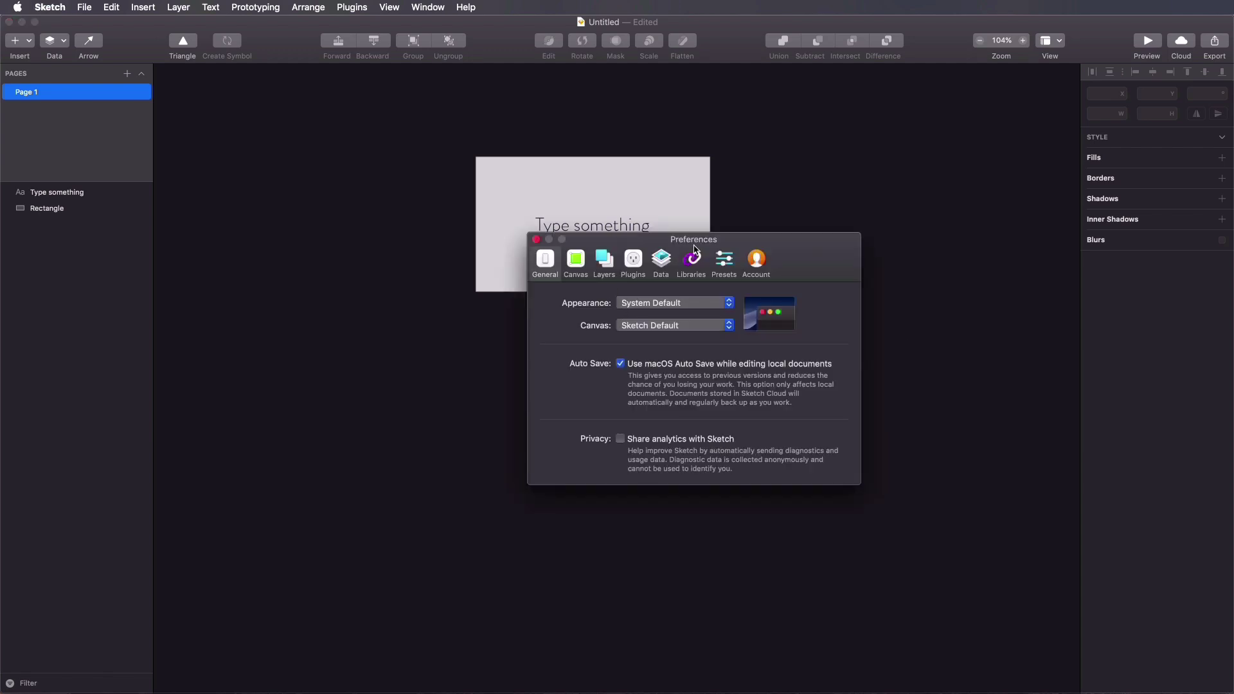
pyautogui.moveTo(693, 247); pyautogui.dragTo(742, 240)
pyautogui.press('super+w')
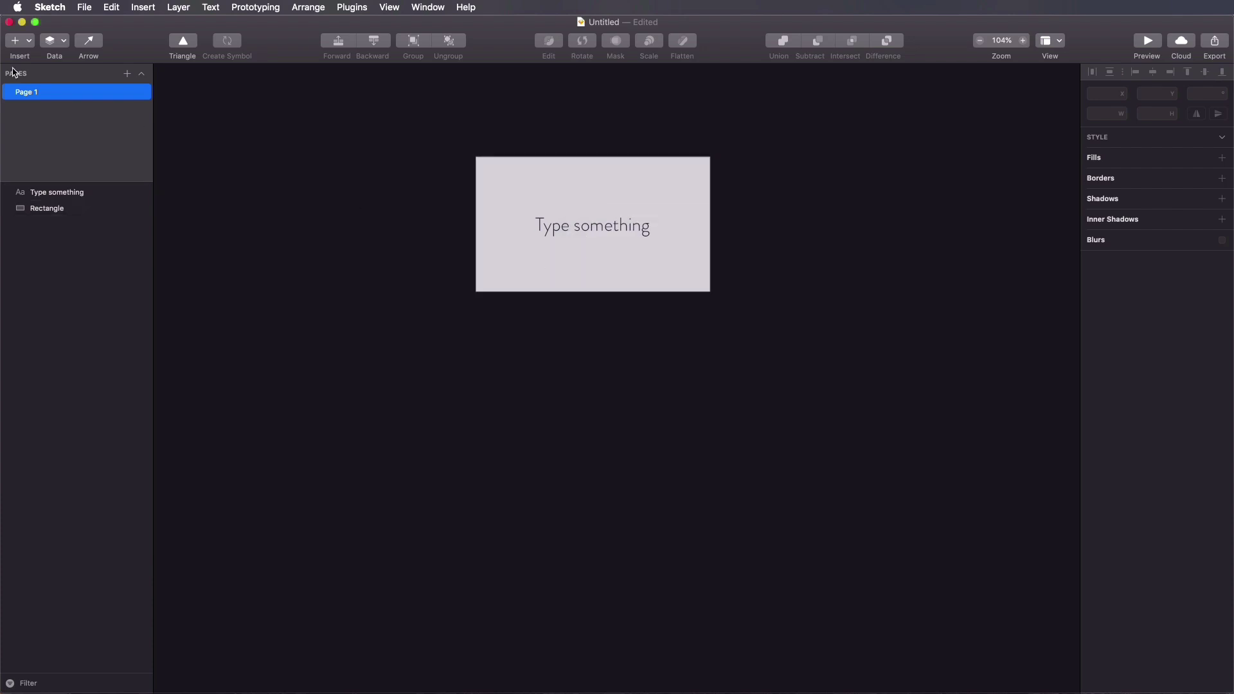
pyautogui.click(56, 9)
pyautogui.click(66, 42)
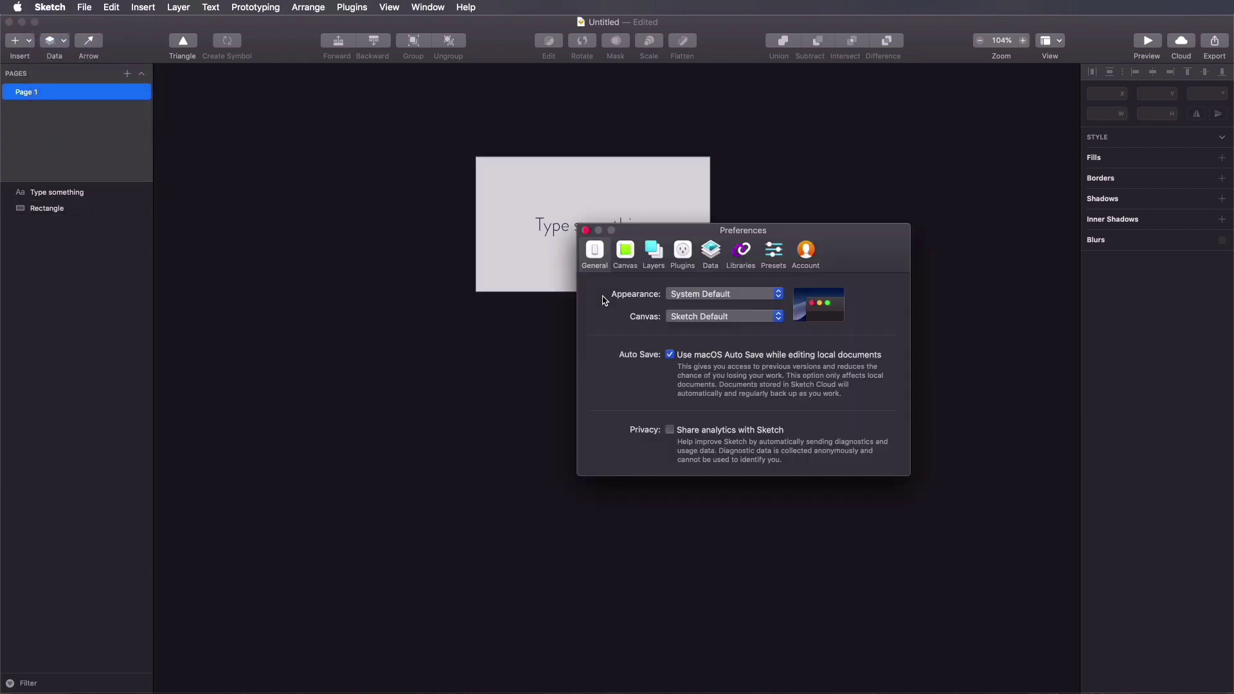
pyautogui.click(695, 316)
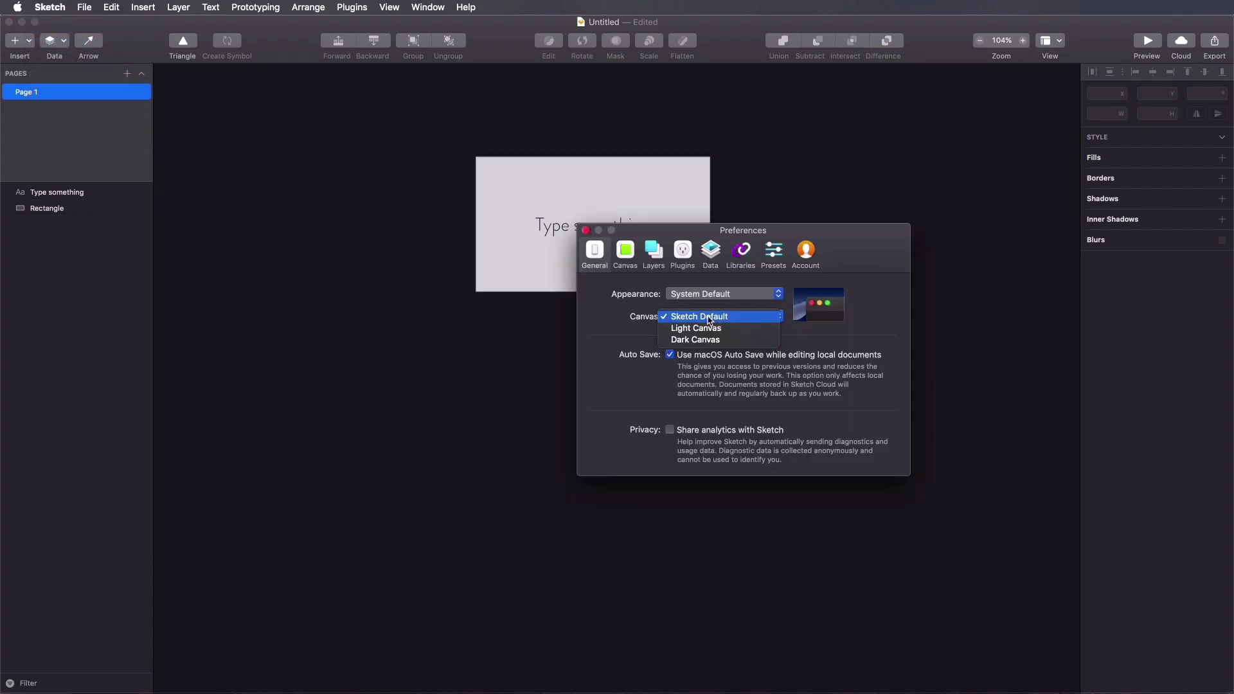
pyautogui.click(705, 329)
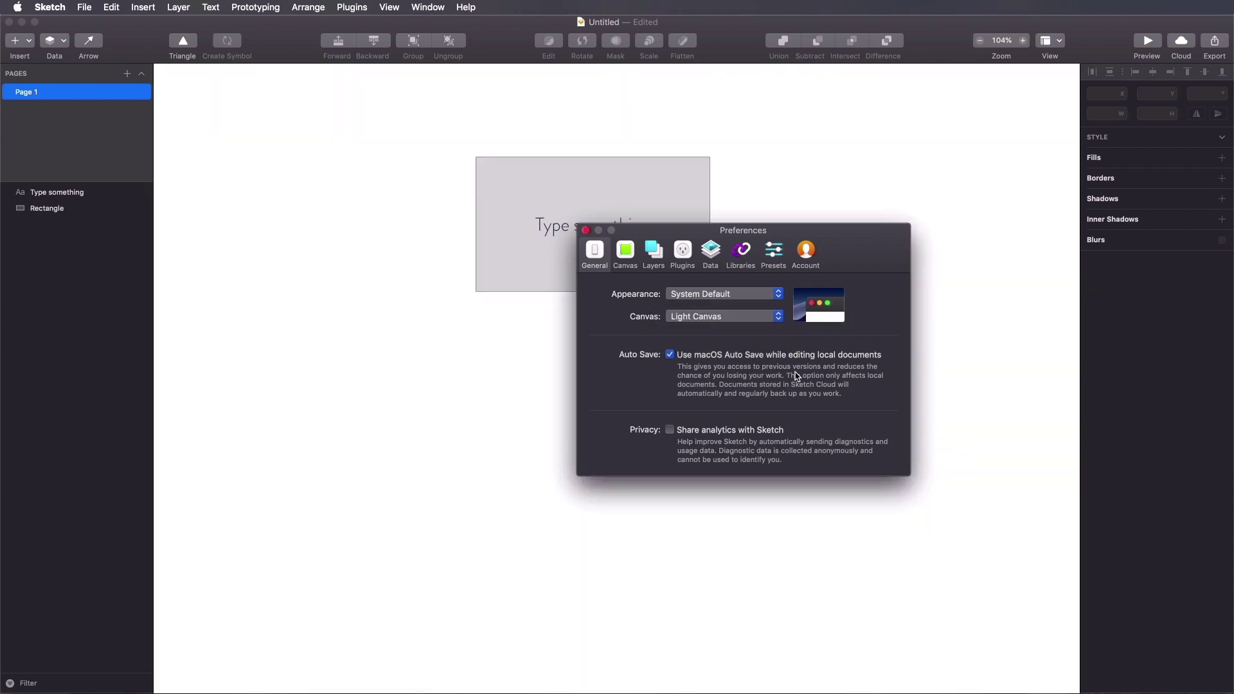
# Step: Try Dark Canvas, set the canvas back to Sketch Default, and close the preferences
pyautogui.click(711, 319)
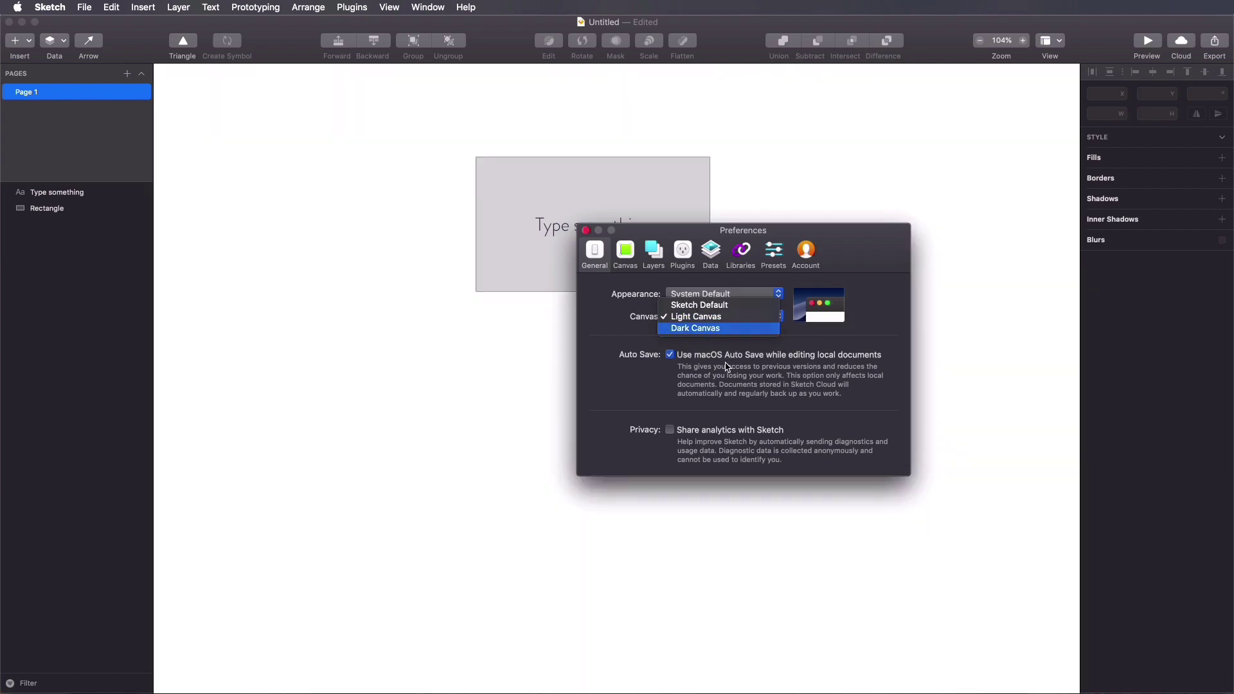
pyautogui.click(712, 331)
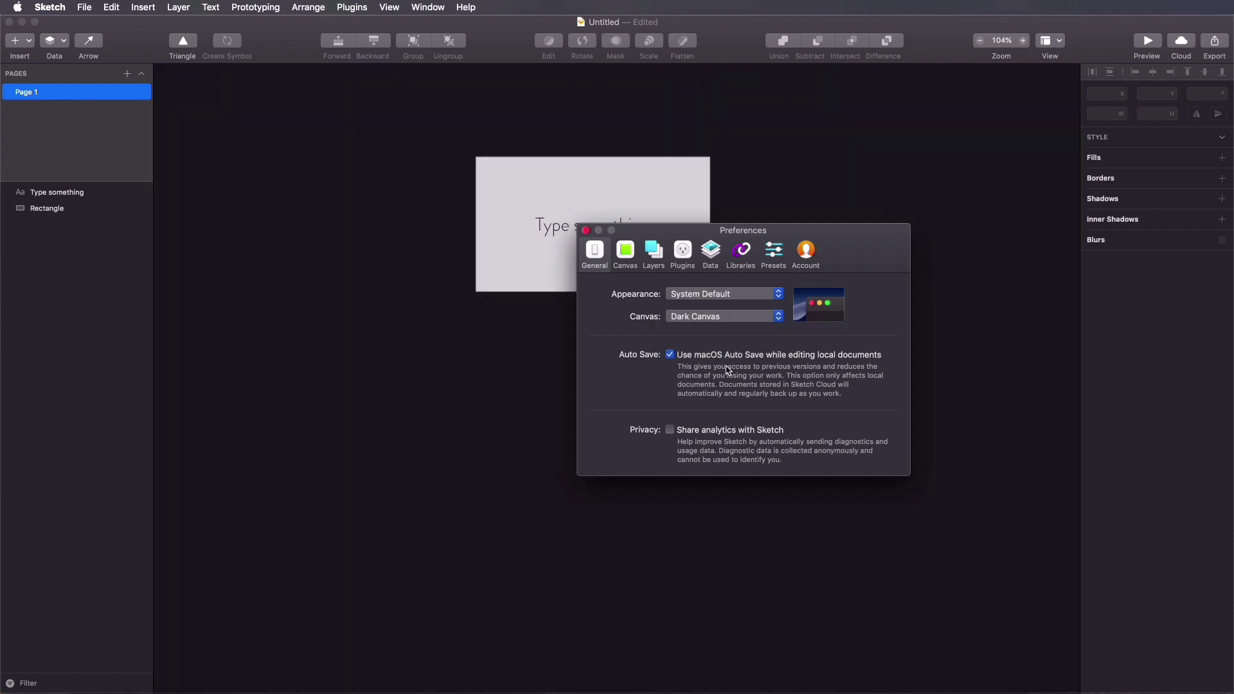
pyautogui.click(716, 319)
pyautogui.click(711, 294)
pyautogui.click(586, 231)
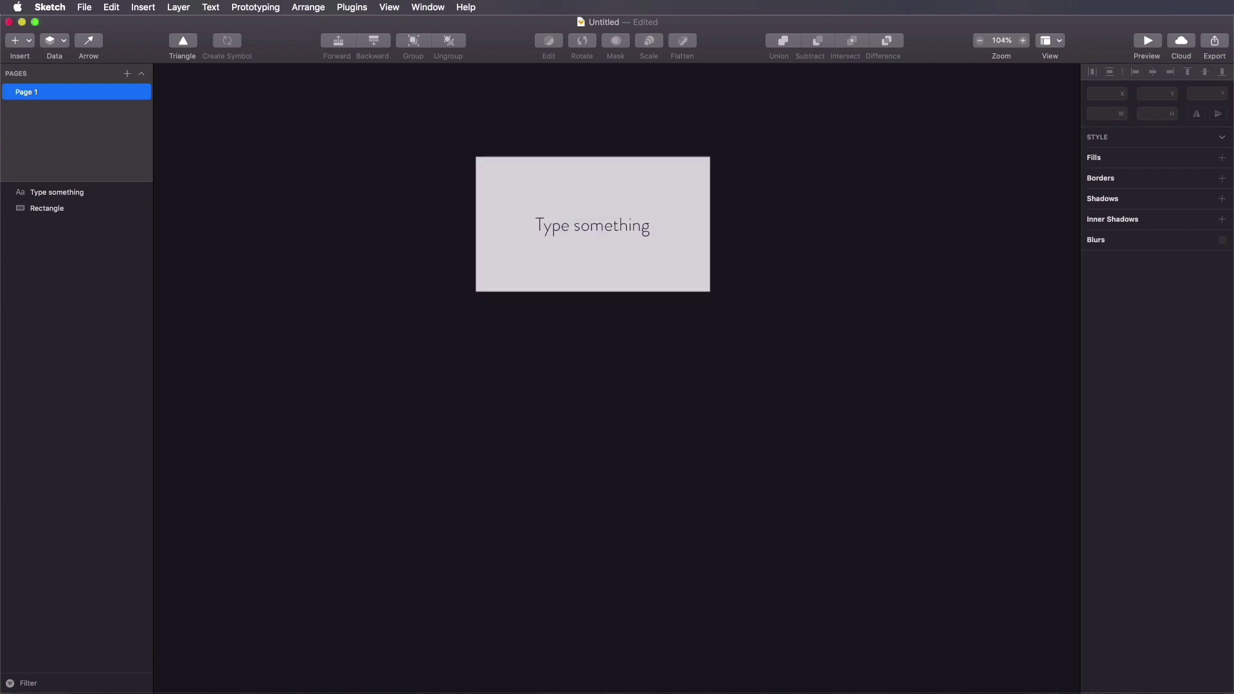
# Step: Switch the macOS appearance to Light in the General settings of System Preferences, return it to Dark and quit System Preferences
pyautogui.click(551, 254)
pyautogui.click(702, 274)
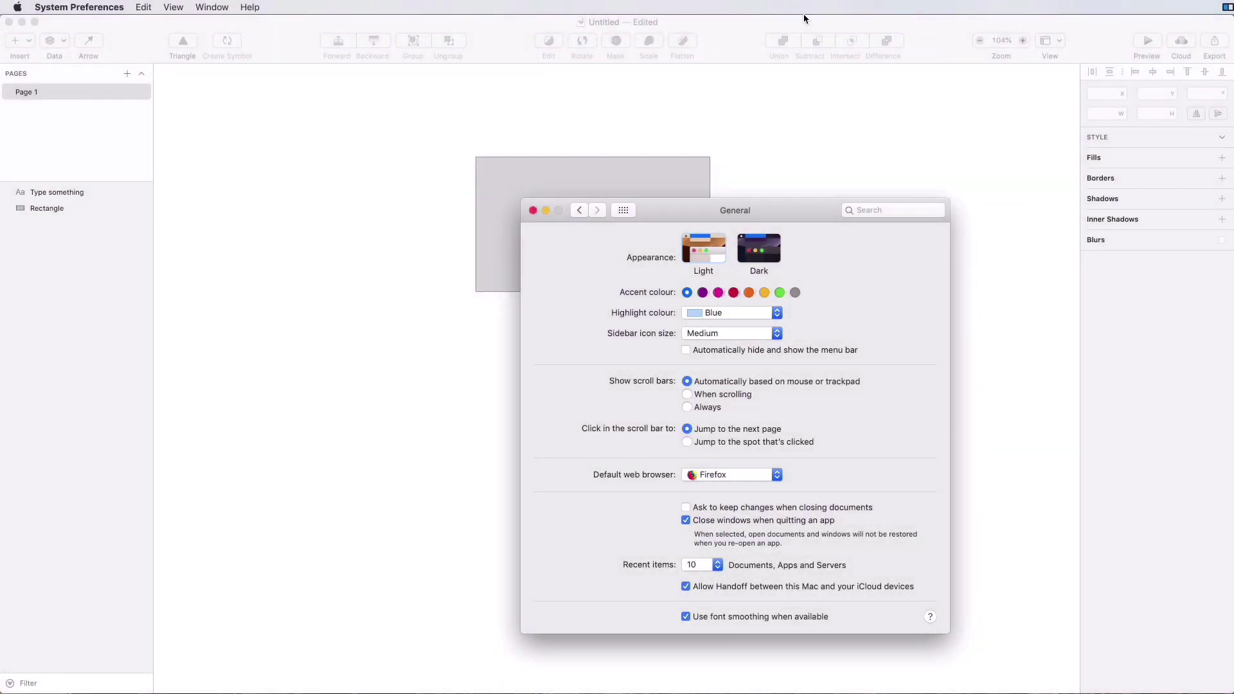
pyautogui.click(760, 267)
pyautogui.press('super+q')
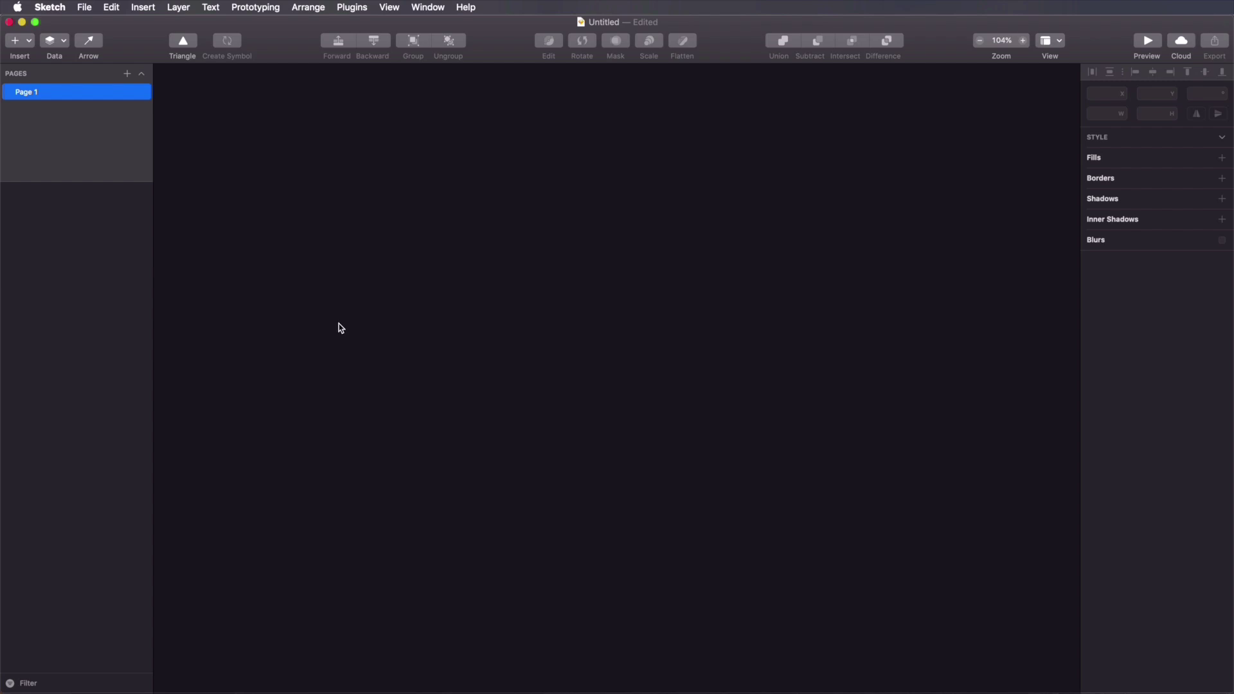
# Step: Draw a custom artboard about 513 × 789 in size and move it to about X 391, Y 100
pyautogui.press('a')
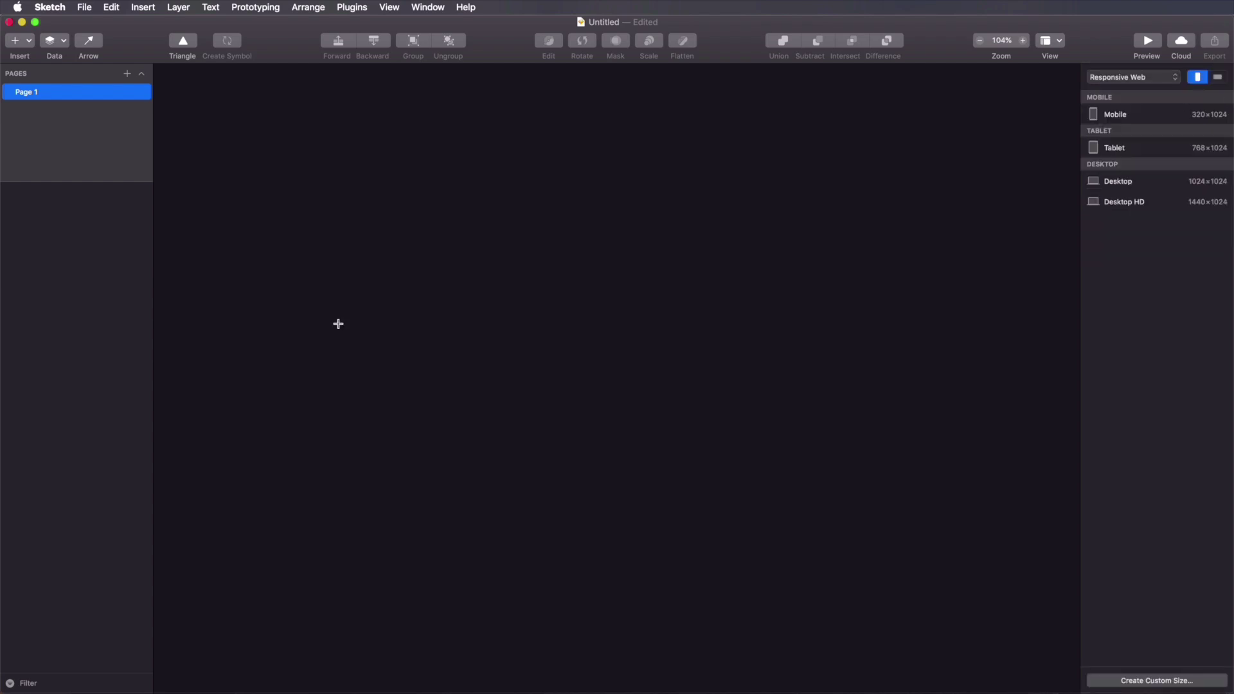
pyautogui.moveTo(329, 99); pyautogui.dragTo(442, 306)
pyautogui.moveTo(598, 533); pyautogui.dragTo(670, 625)
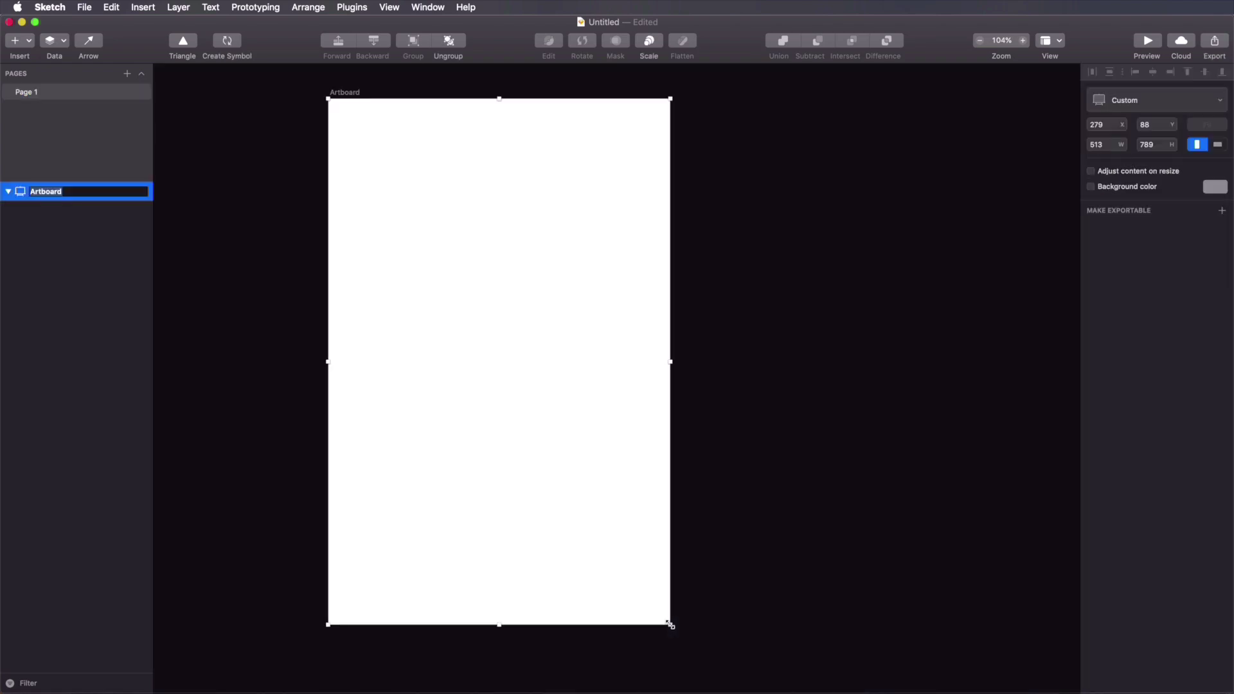
pyautogui.click(833, 141)
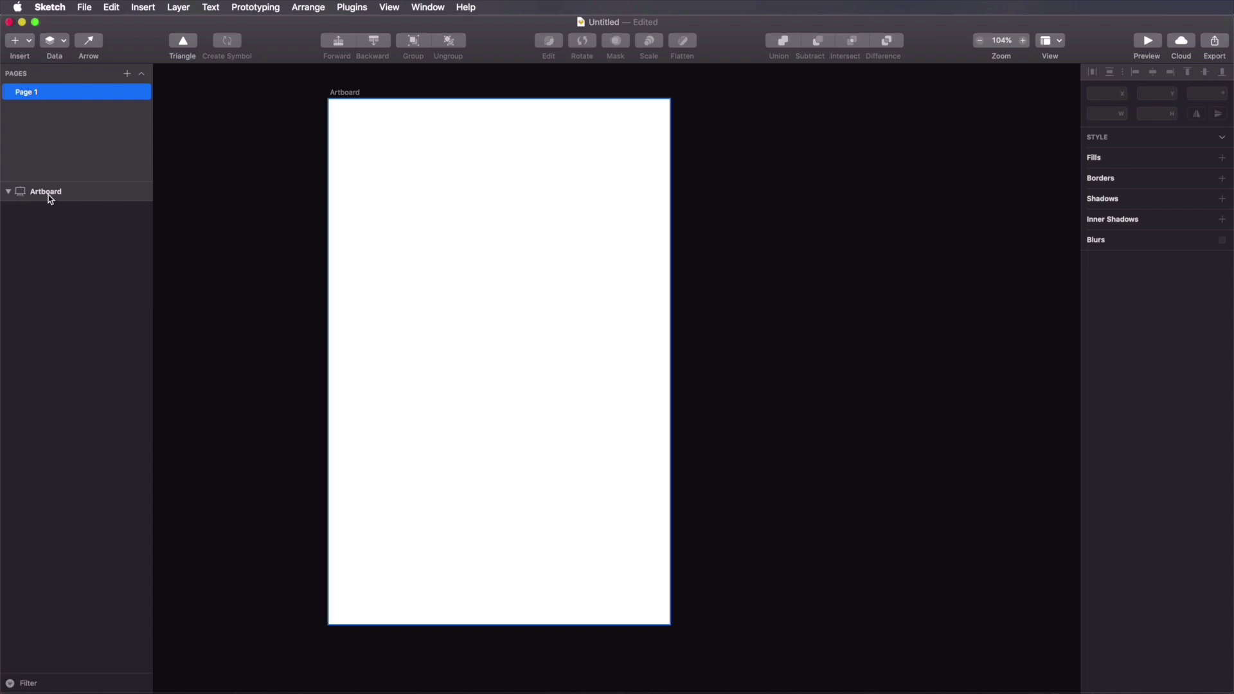
pyautogui.moveTo(359, 92); pyautogui.dragTo(435, 101)
# Step: Draw a rectangle about 156 × 168 in the upper part of the artboard, shift it toward the centre and deselect it
pyautogui.press('r')
pyautogui.moveTo(452, 160); pyautogui.dragTo(556, 272)
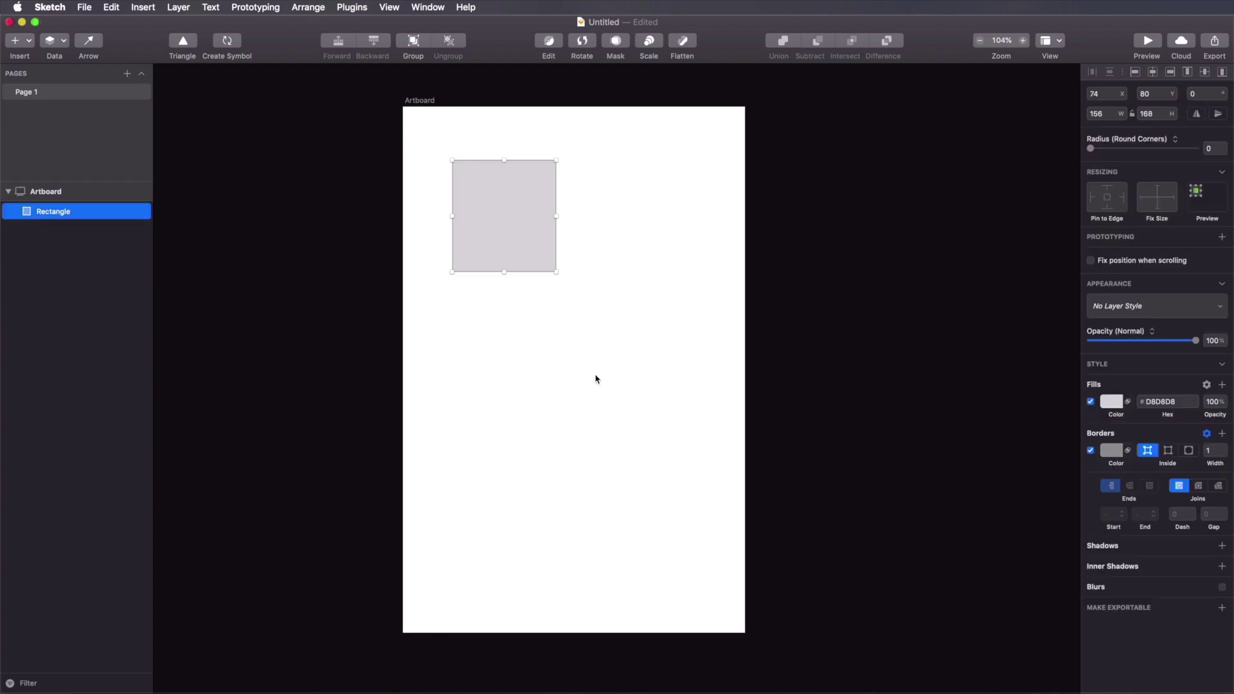
pyautogui.click(413, 124)
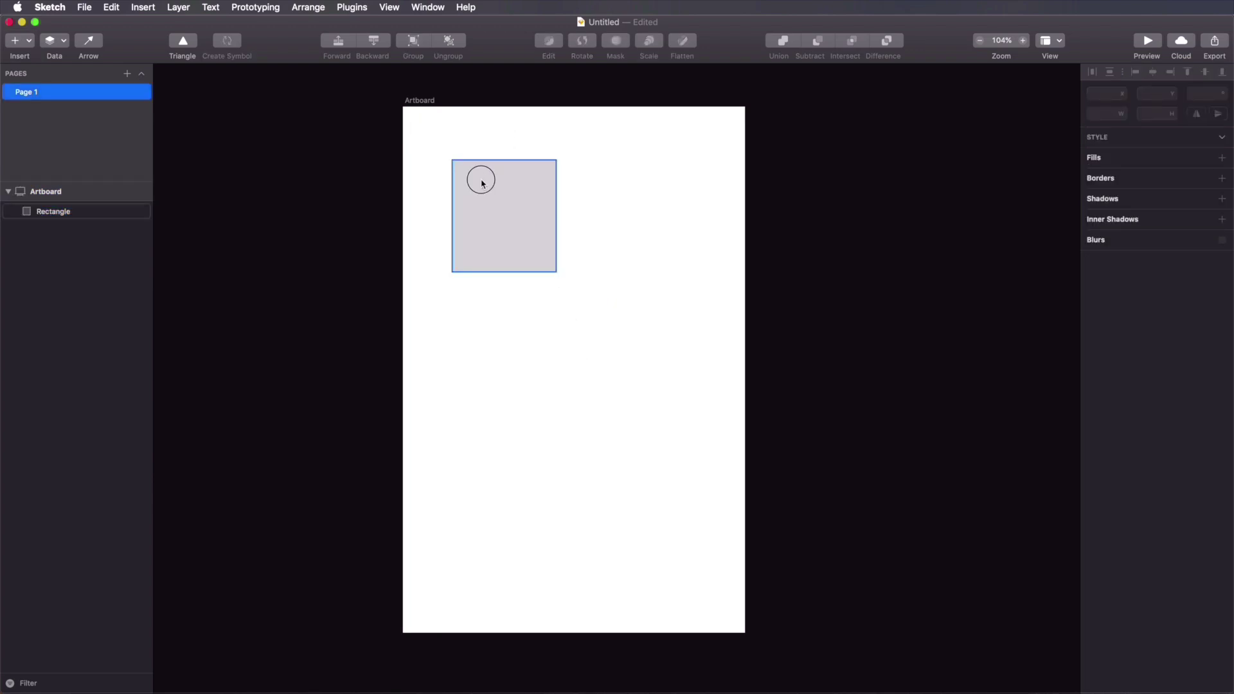
pyautogui.moveTo(482, 181); pyautogui.dragTo(525, 178)
pyautogui.click(536, 370)
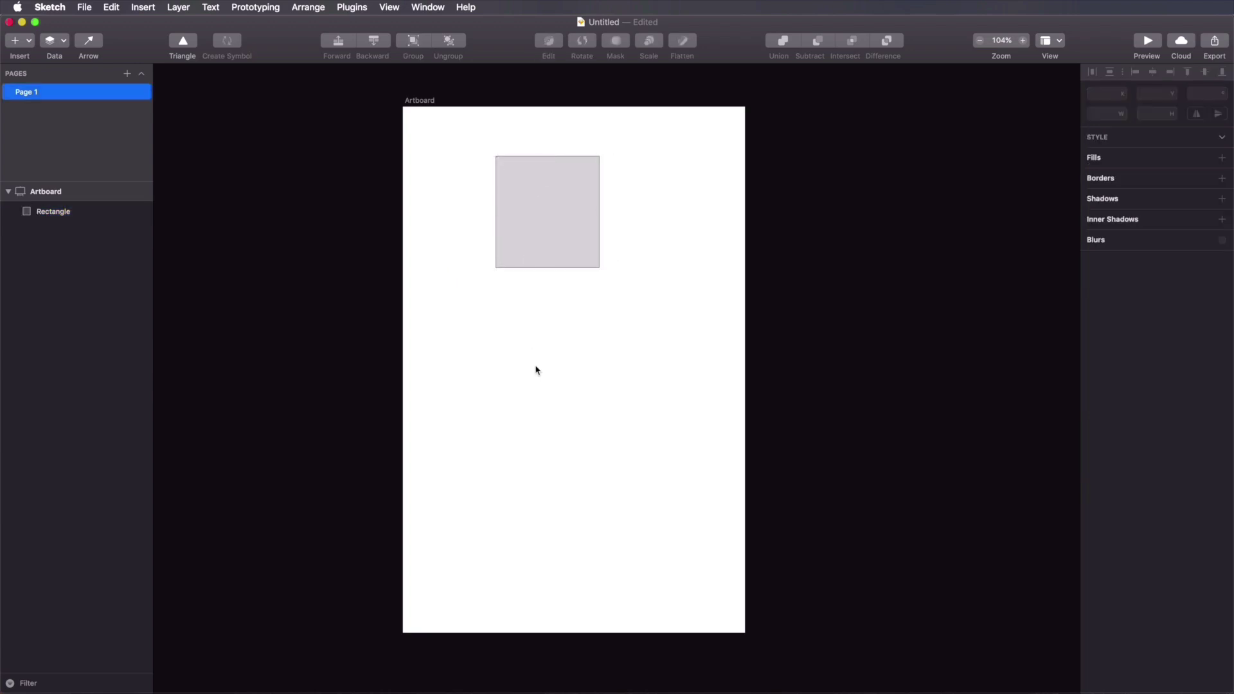
# Step: Draw an oval about 281 × 201 below the rectangle, move it to about X 176, Y 294 and deselect it
pyautogui.press('o')
pyautogui.moveTo(473, 309); pyautogui.dragTo(660, 443)
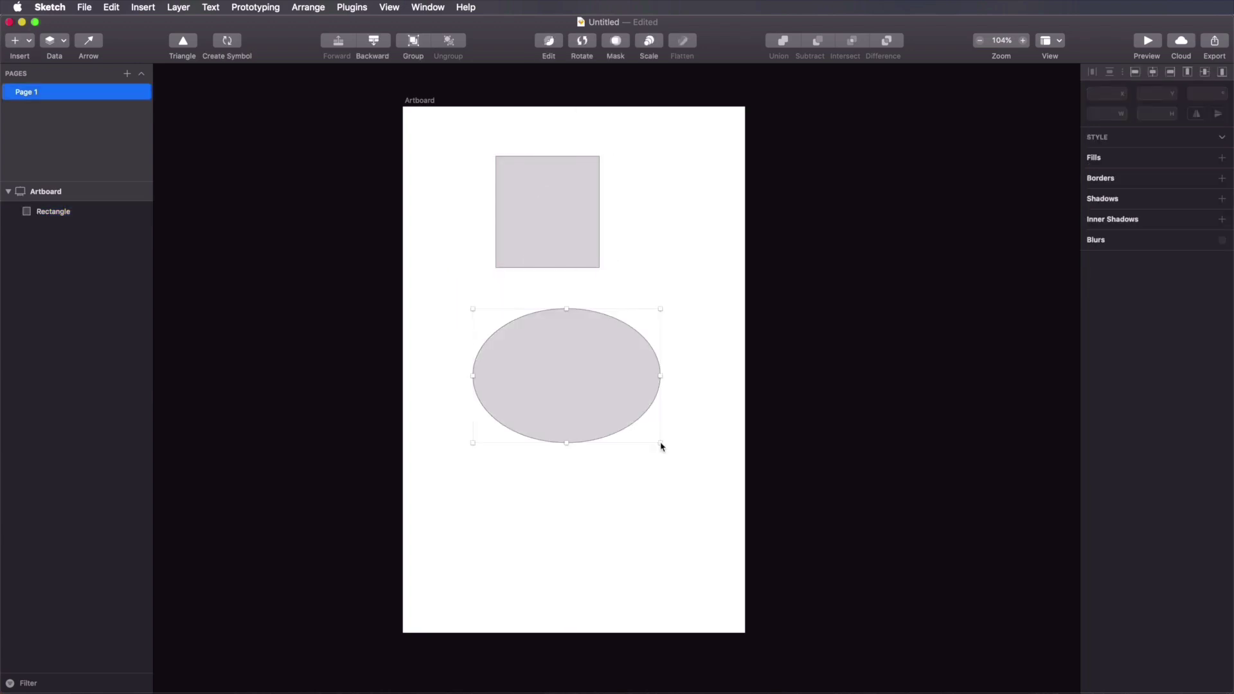
pyautogui.click(677, 273)
pyautogui.moveTo(598, 365); pyautogui.dragTo(645, 359)
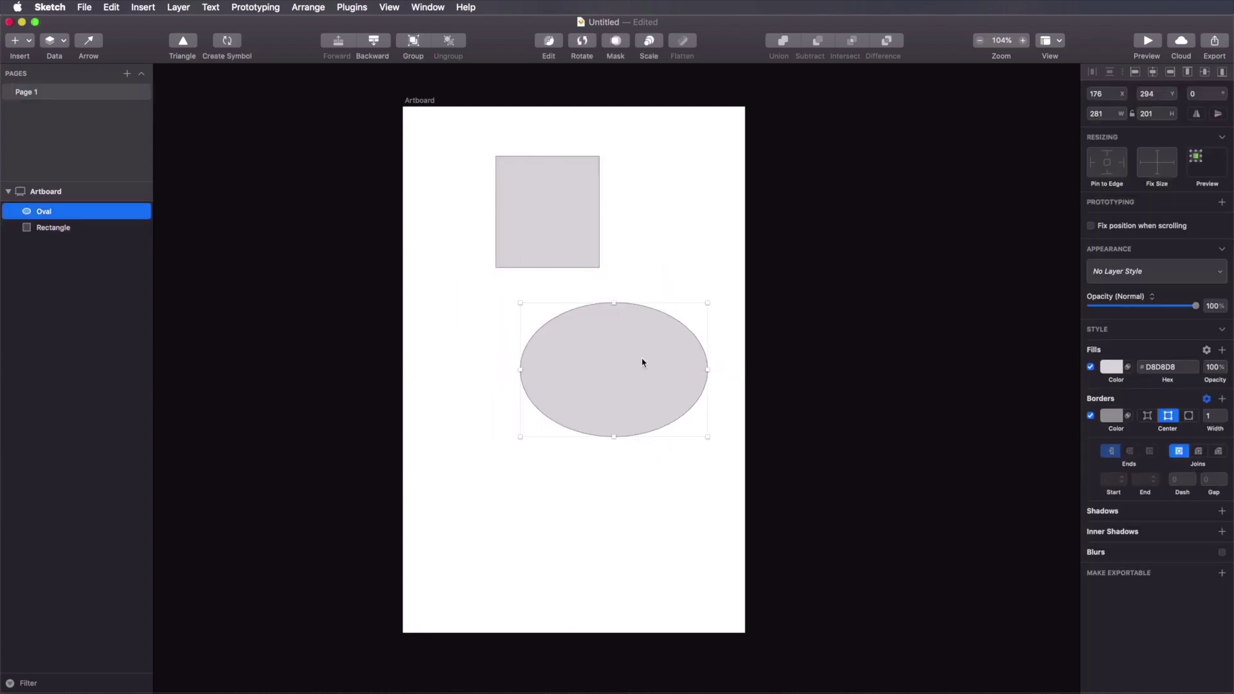
pyautogui.click(455, 281)
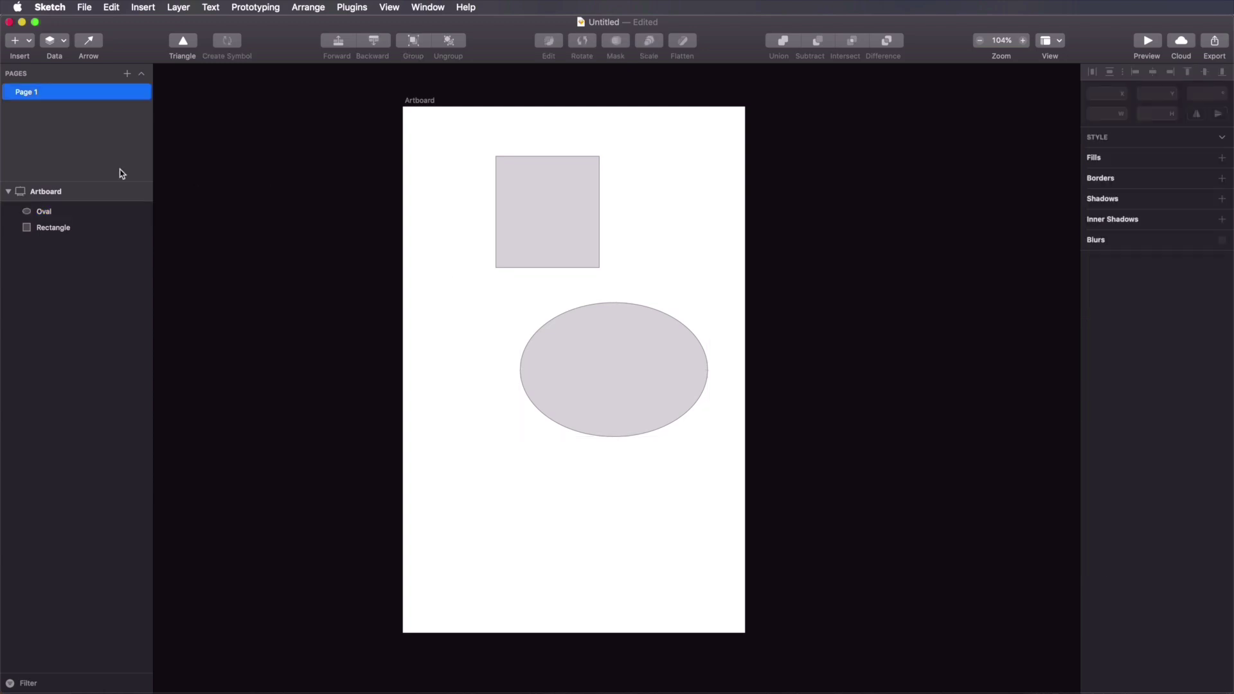
# Step: Select the artboard in the layer list, then collapse and expand its contents
pyautogui.click(36, 193)
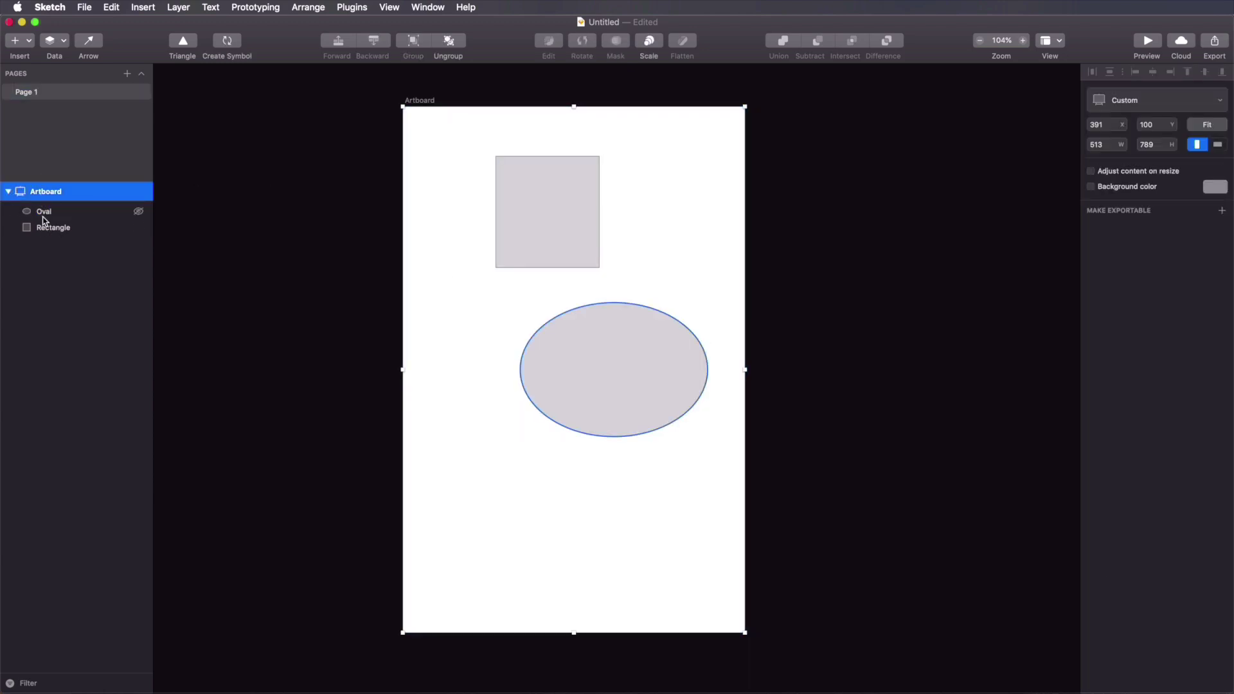
pyautogui.click(9, 192)
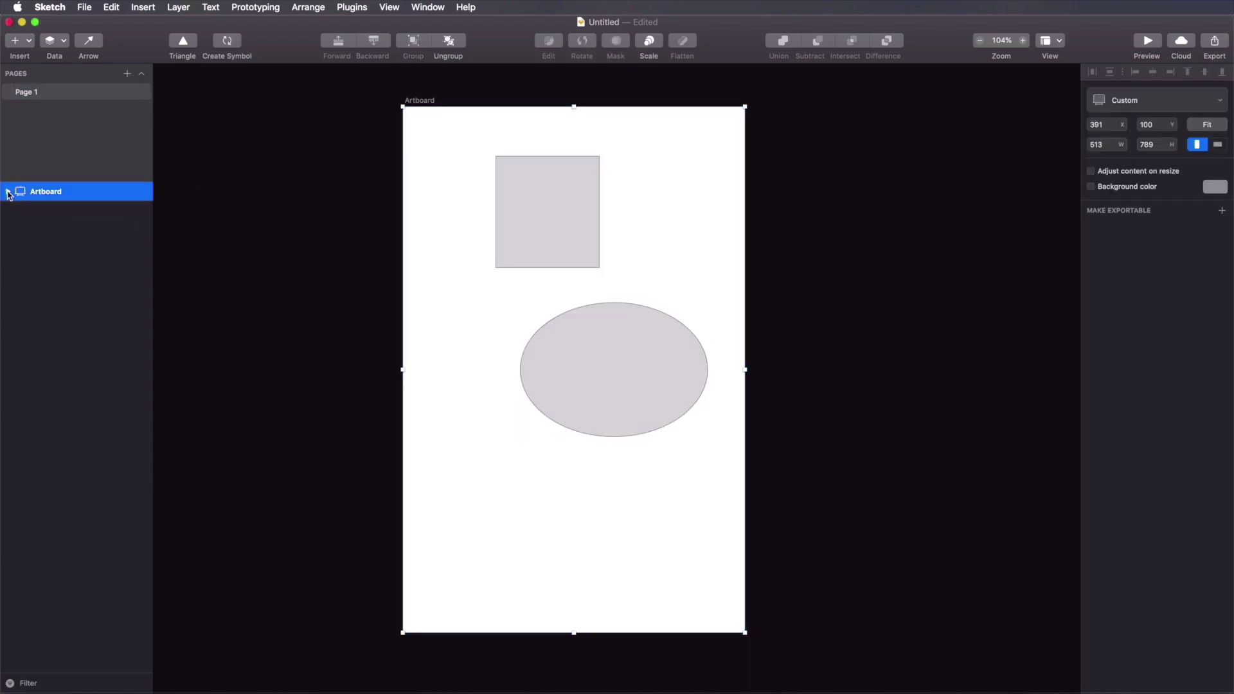
pyautogui.click(9, 192)
# Step: Shift the artboard, delete it with its shapes, and undo the deletion
pyautogui.moveTo(426, 98); pyautogui.dragTo(391, 104)
pyautogui.press('Delete')
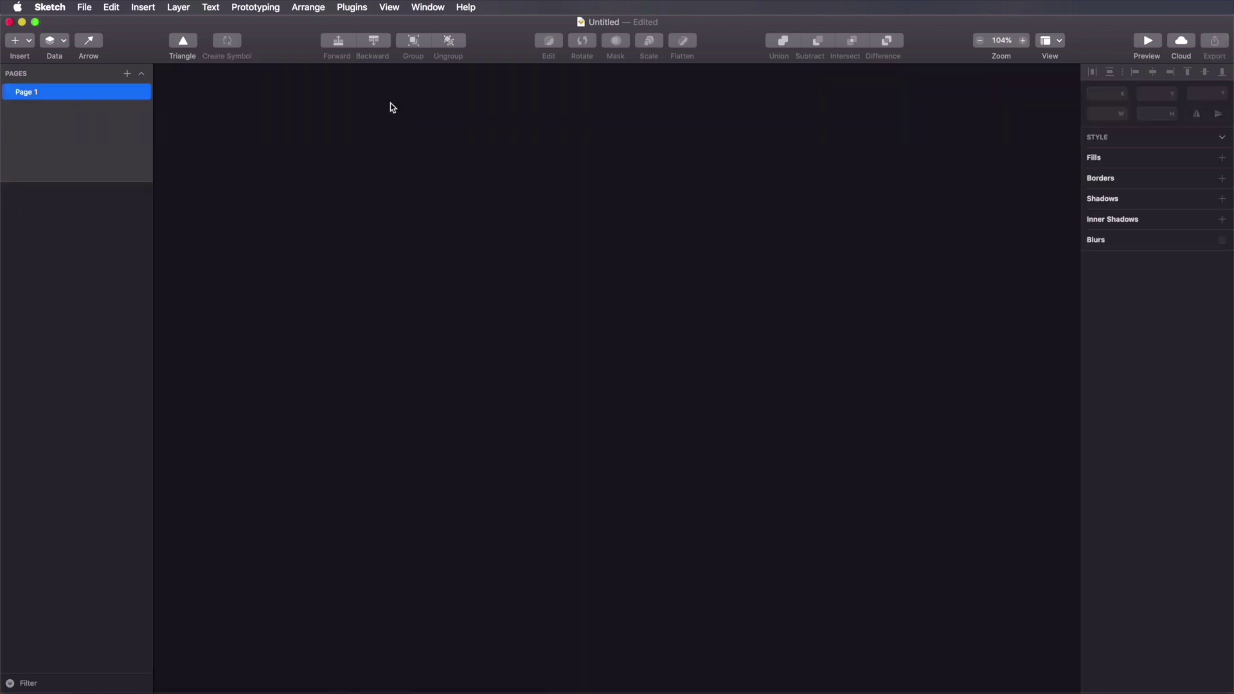
pyautogui.press('super+z')
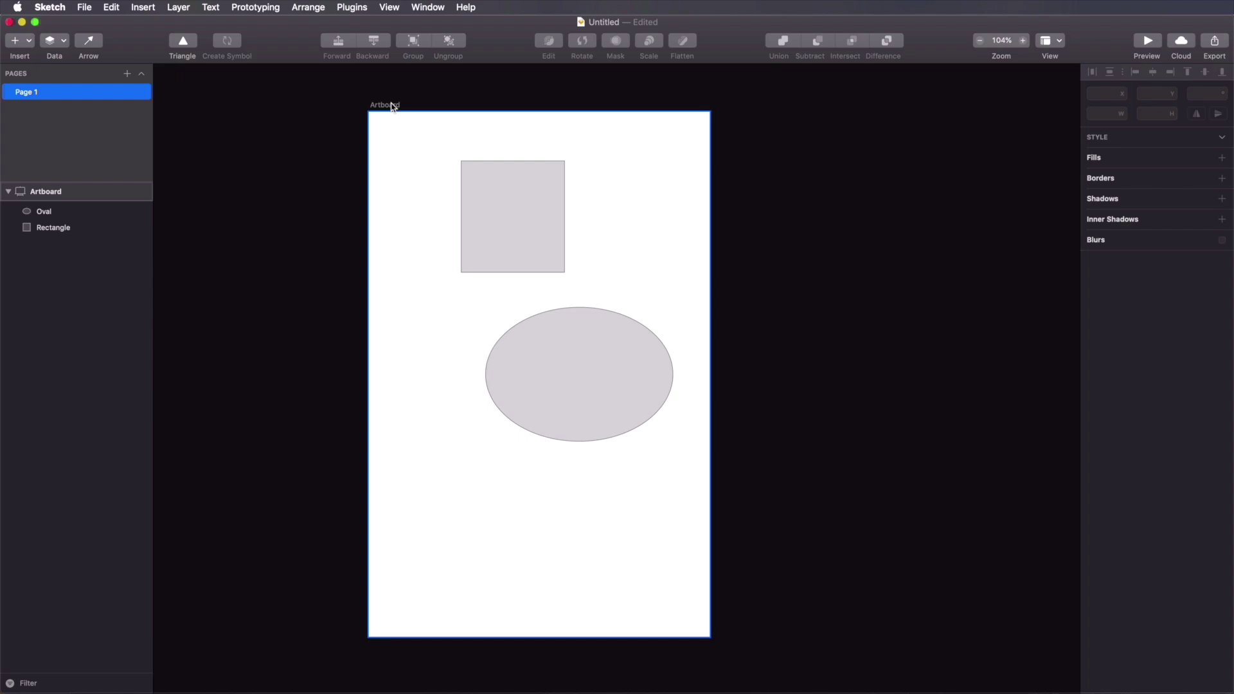
# Step: Move the artboard to about X 349, Y 86 and delete it together with its rectangle and oval
pyautogui.moveTo(392, 106)
pyautogui.mouseDown()
pyautogui.moveTo(409, 110)
pyautogui.moveTo(401, 69)
pyautogui.moveTo(408, 96)
pyautogui.moveTo(398, 91)
pyautogui.mouseUp()
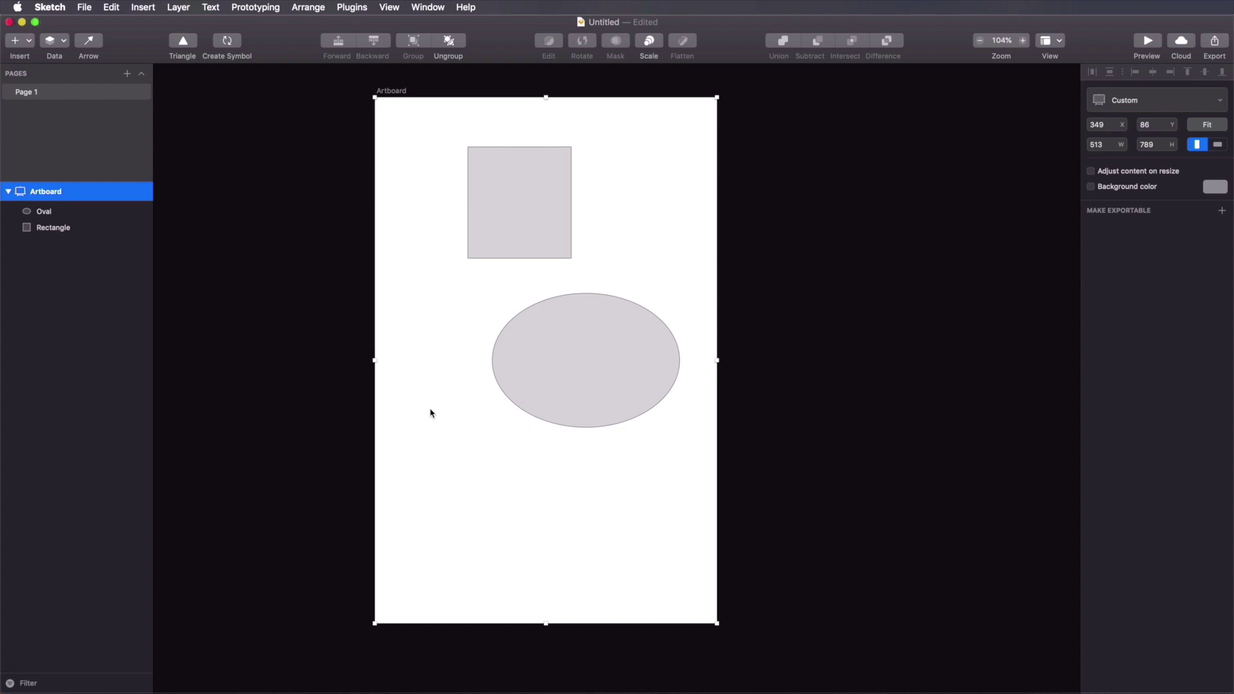
pyautogui.click(386, 309)
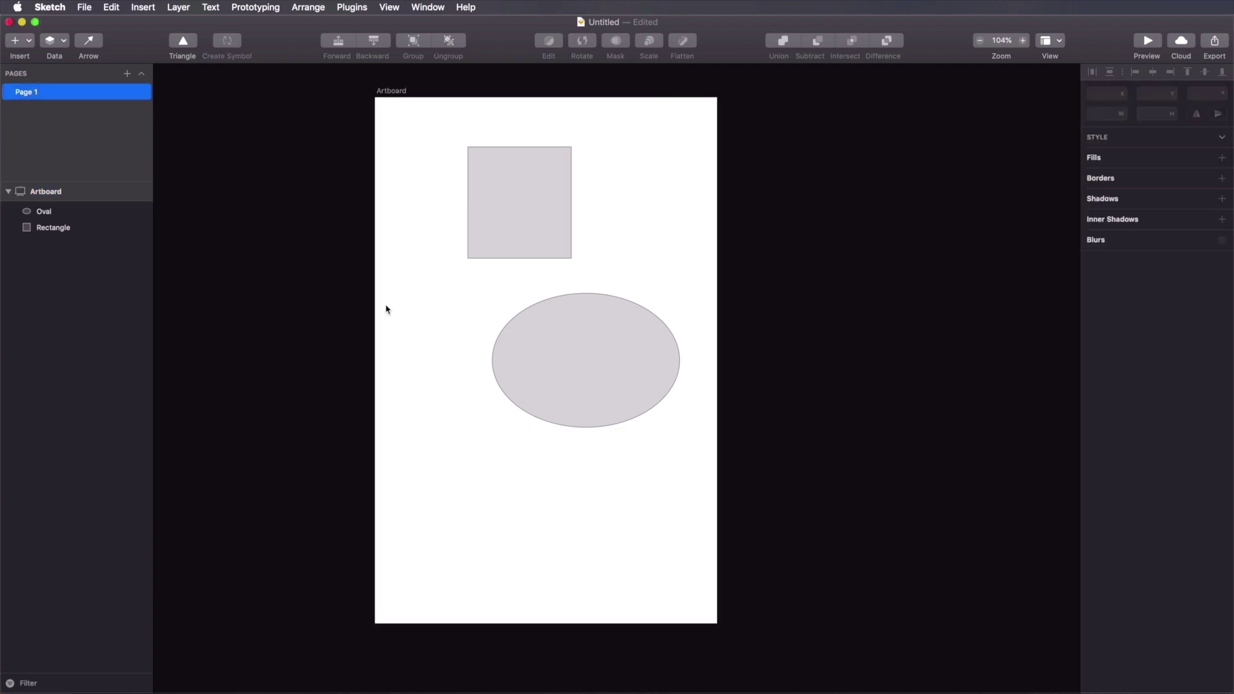
pyautogui.click(394, 93)
pyautogui.press('Delete')
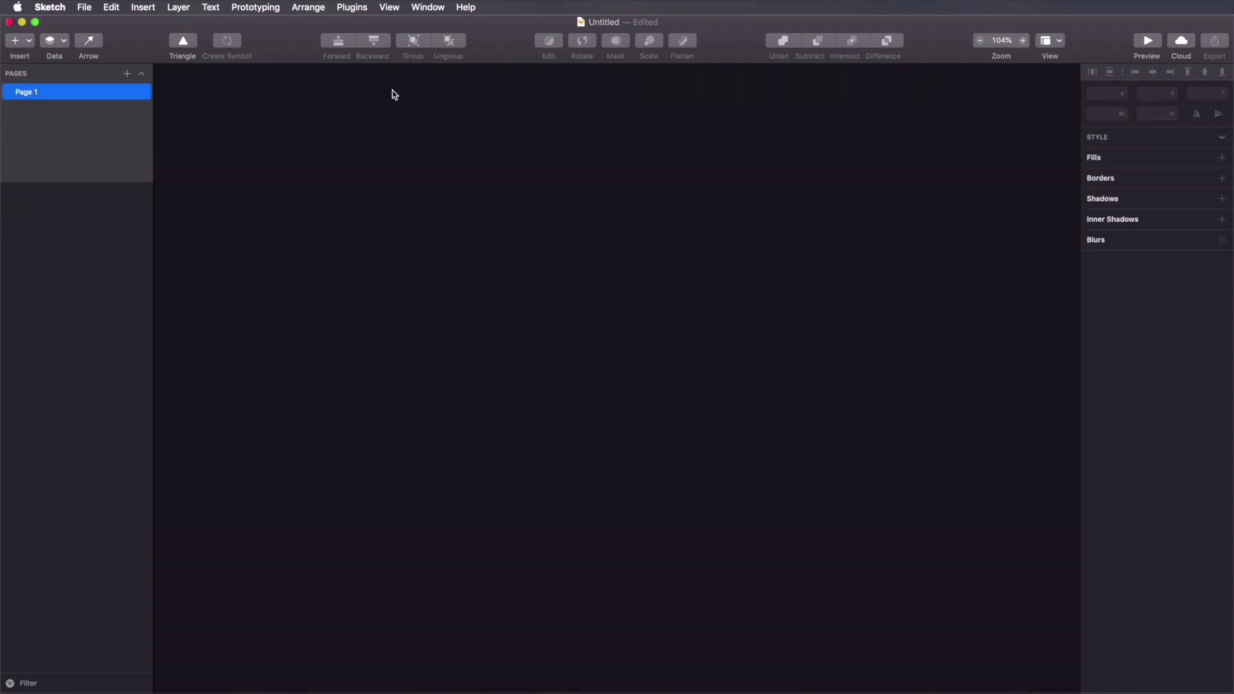
pyautogui.press('a')
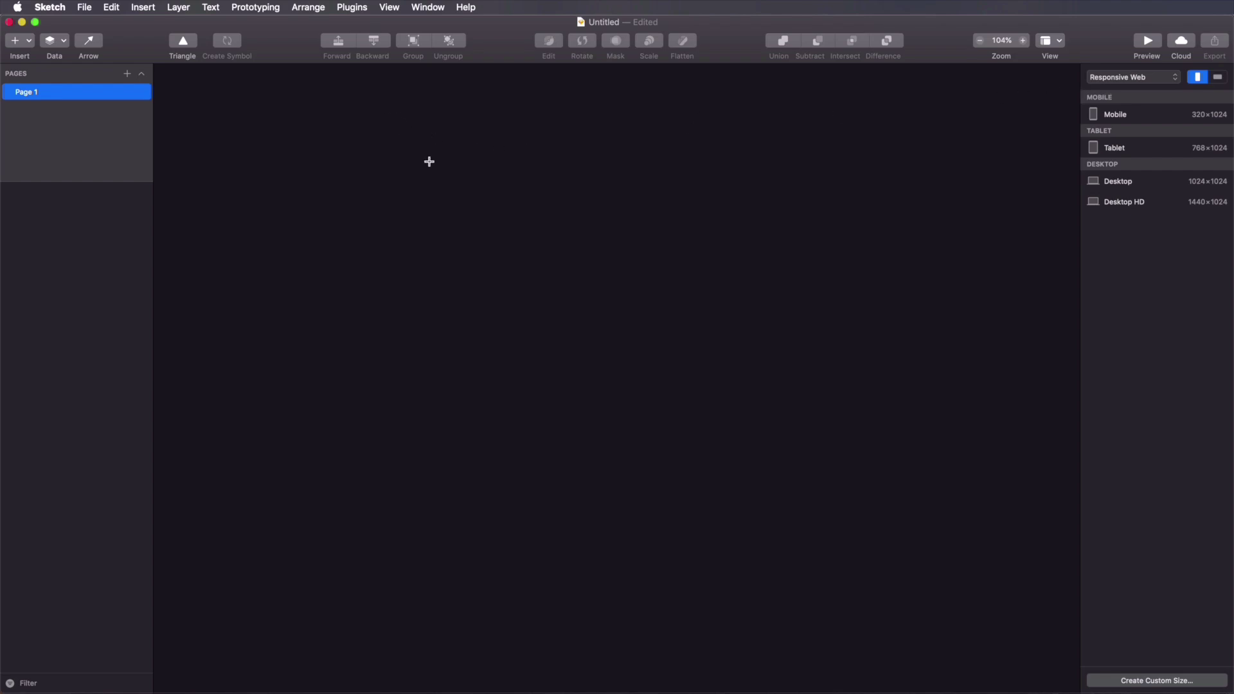
pyautogui.moveTo(396, 110); pyautogui.dragTo(928, 455)
pyautogui.press('Escape')
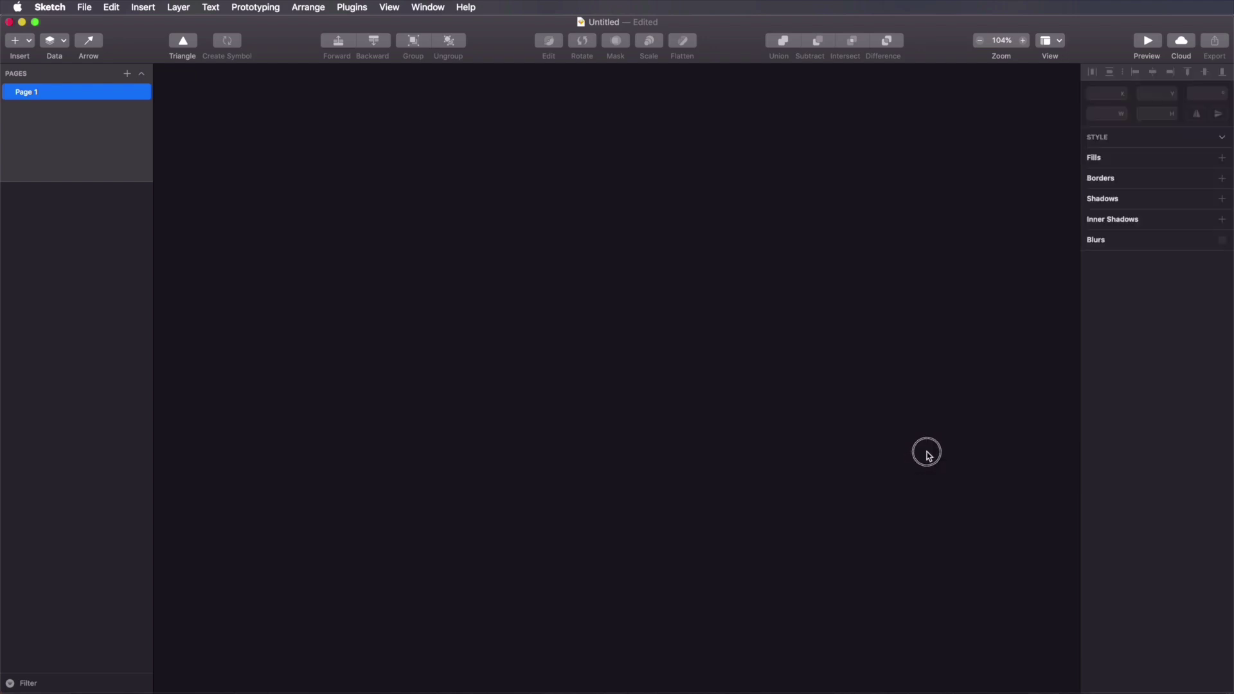
# Step: Start a new artboard and browse the Apple Devices, Responsive Web and Paper Sizes presets
pyautogui.press('a')
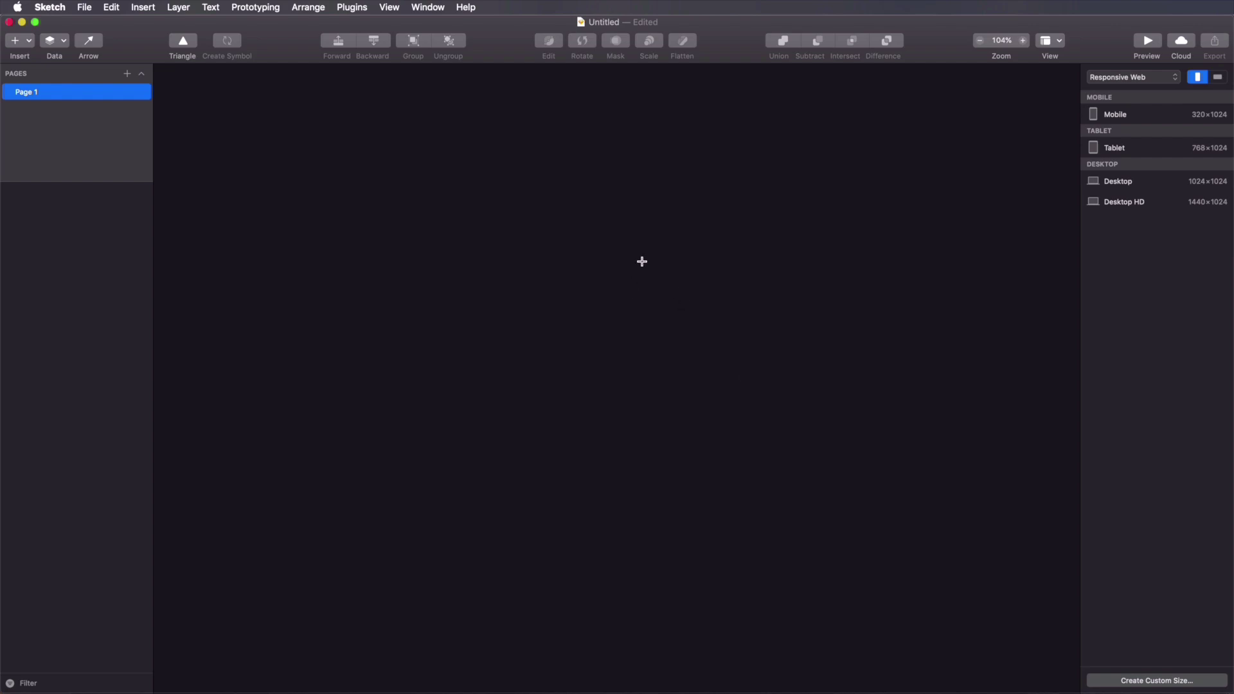
pyautogui.click(1152, 79)
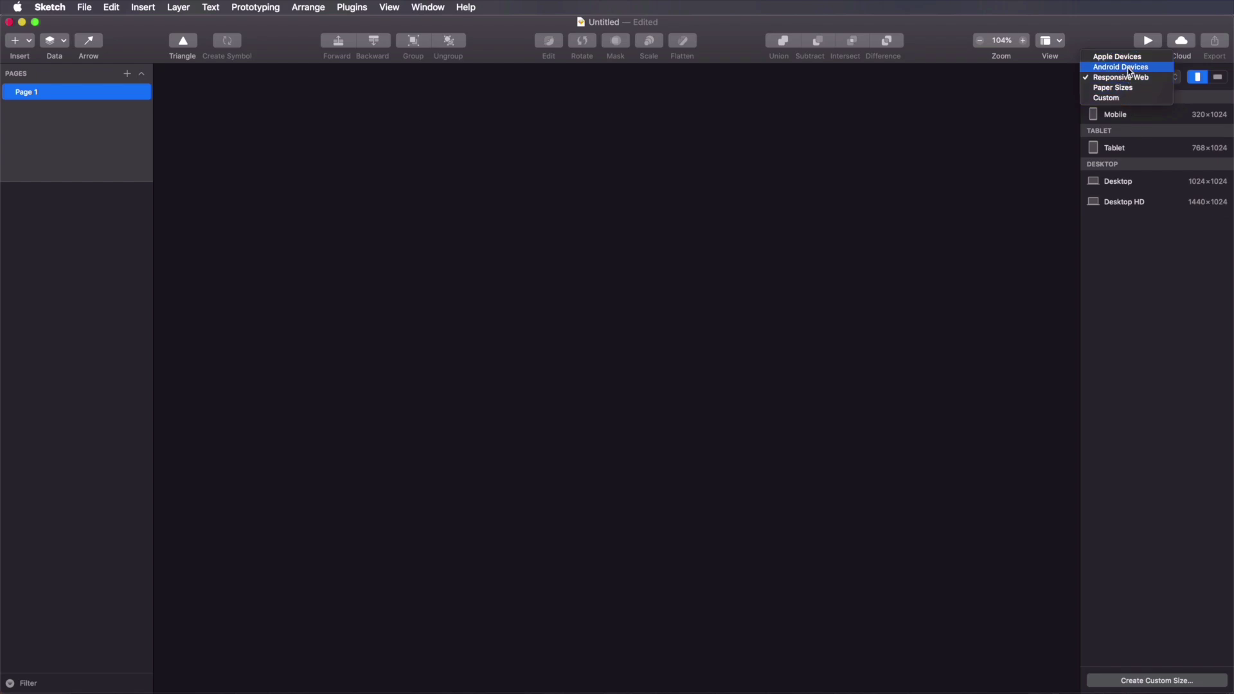
pyautogui.click(1133, 57)
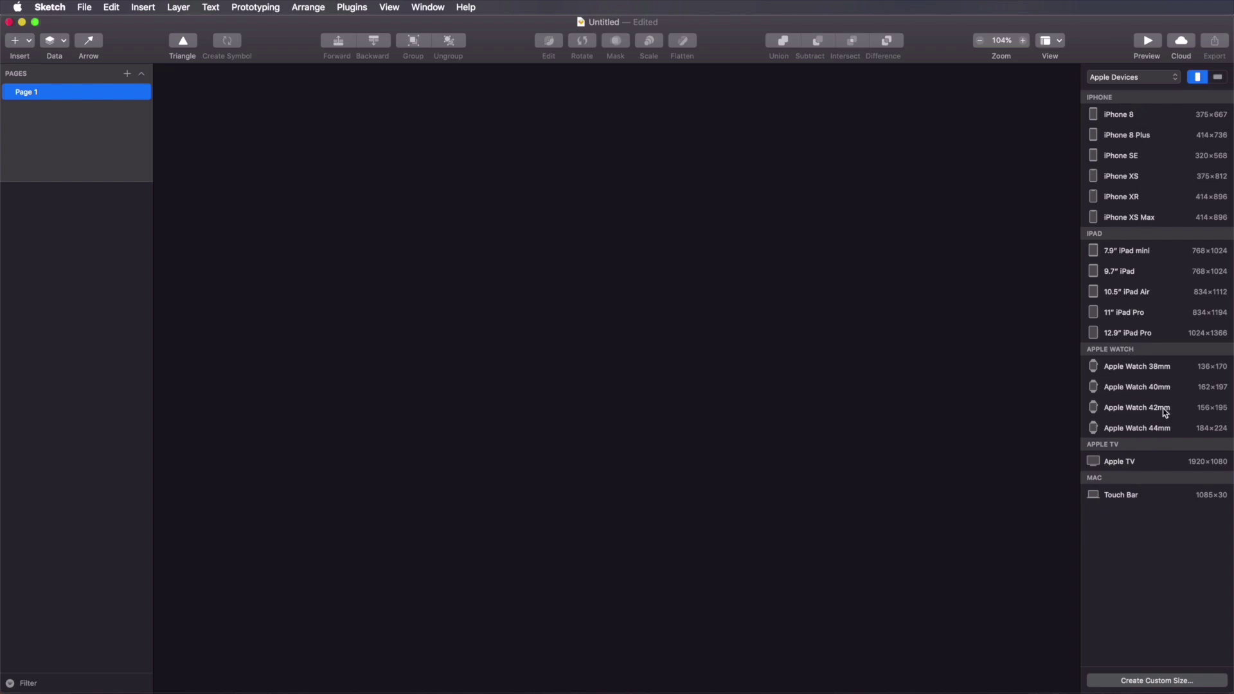
pyautogui.click(1133, 77)
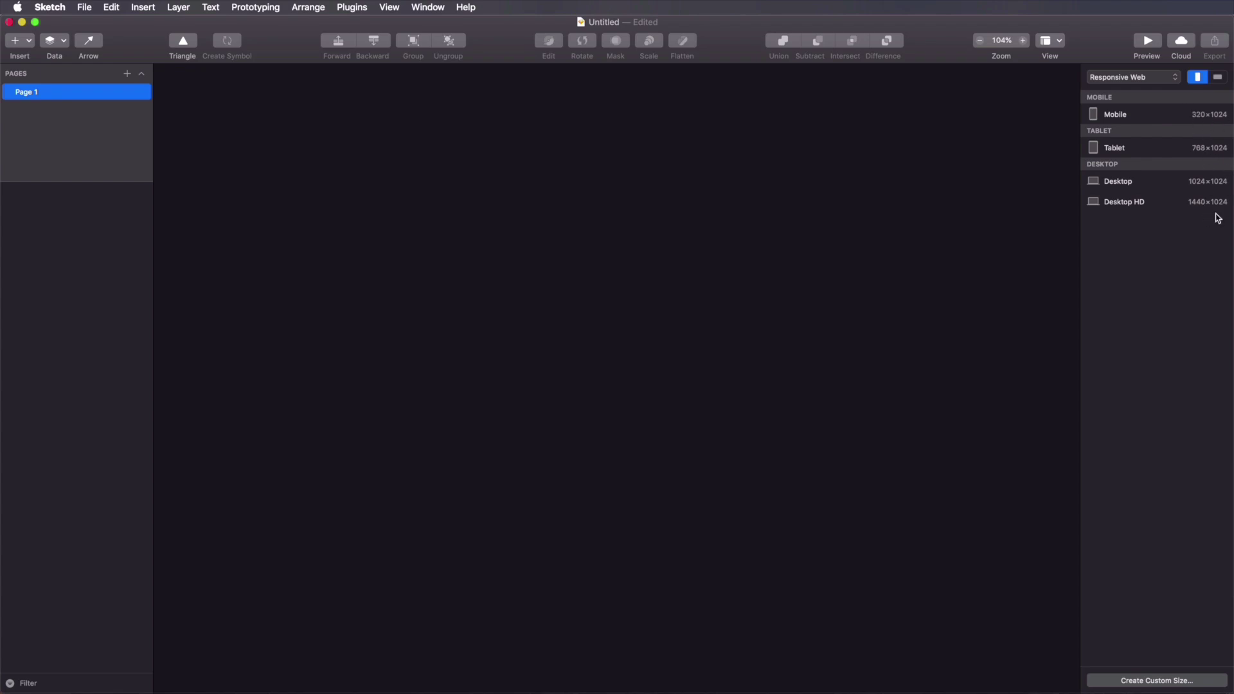
pyautogui.click(1147, 80)
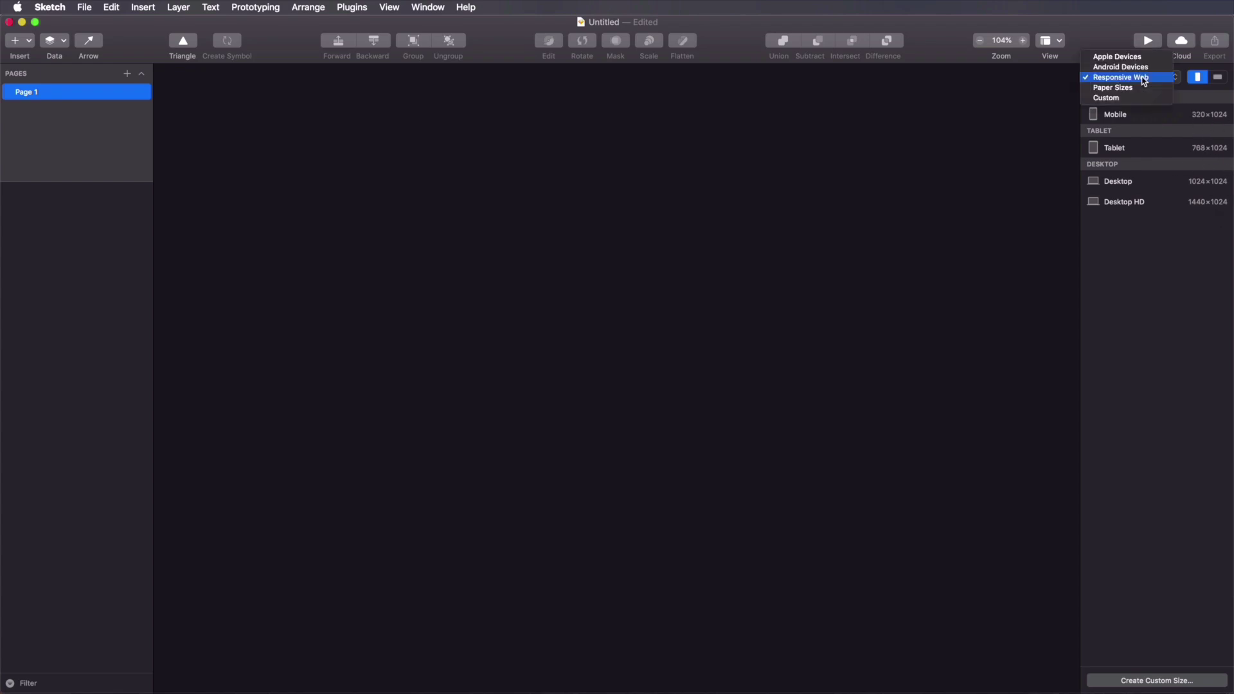
pyautogui.click(1144, 87)
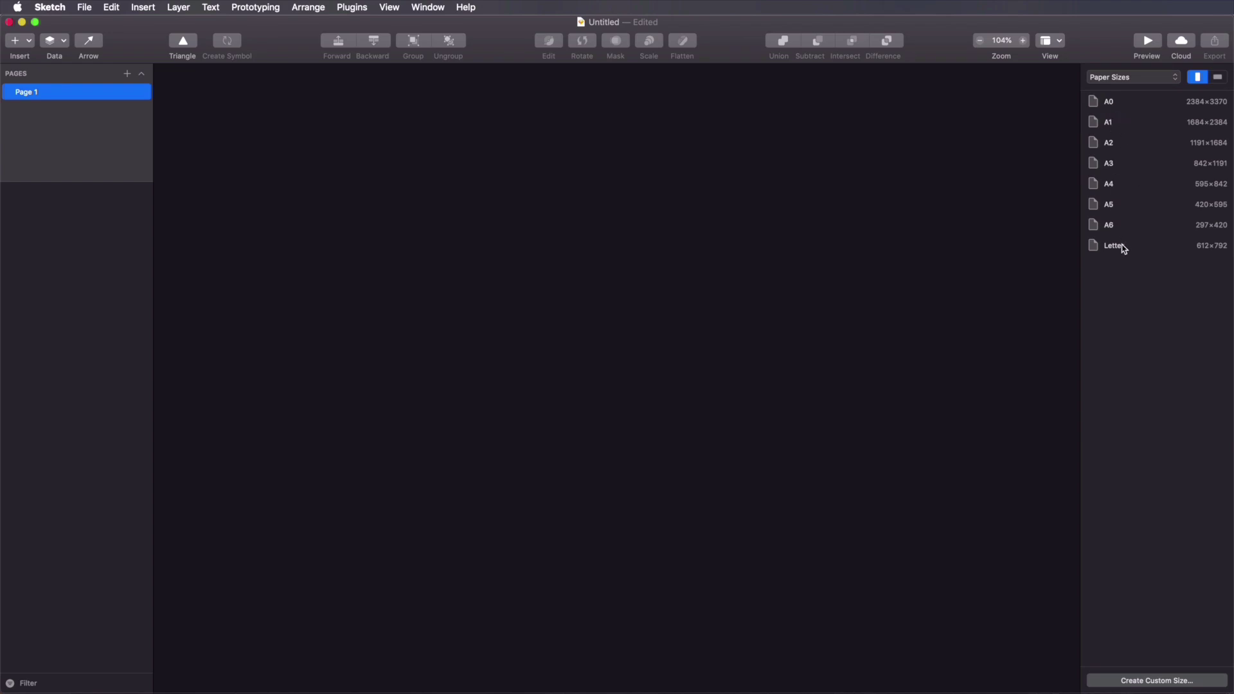
# Step: Create an artboard from the Responsive Web preset Tablet, 768 × 1024
pyautogui.click(1133, 77)
pyautogui.click(1132, 70)
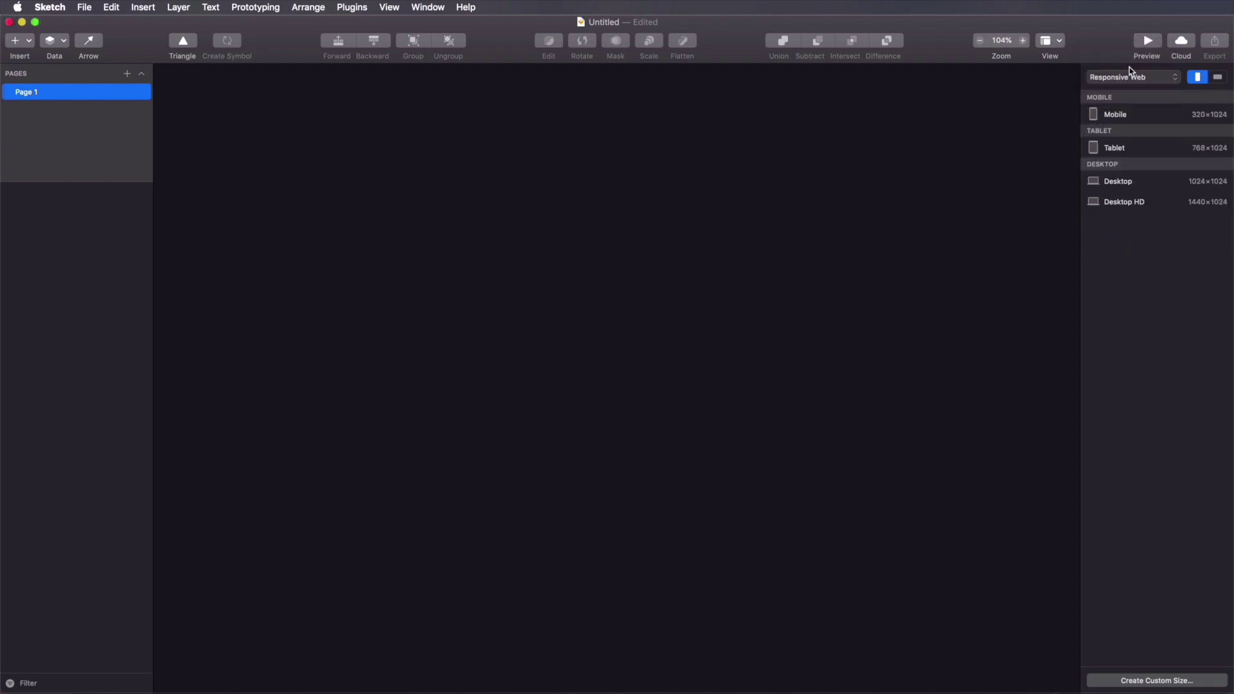
pyautogui.click(1136, 148)
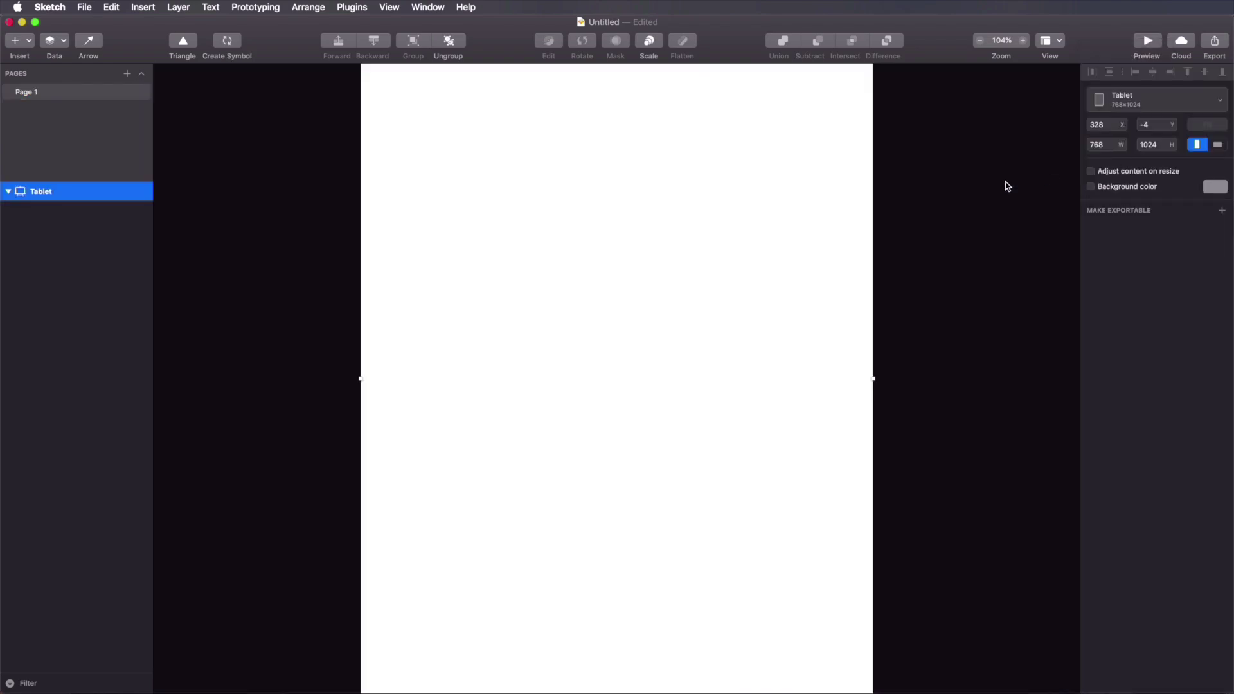
pyautogui.scroll(2, 978, 190)
pyautogui.scroll(-4, 982, 192)
pyautogui.scroll(-2, 979, 188)
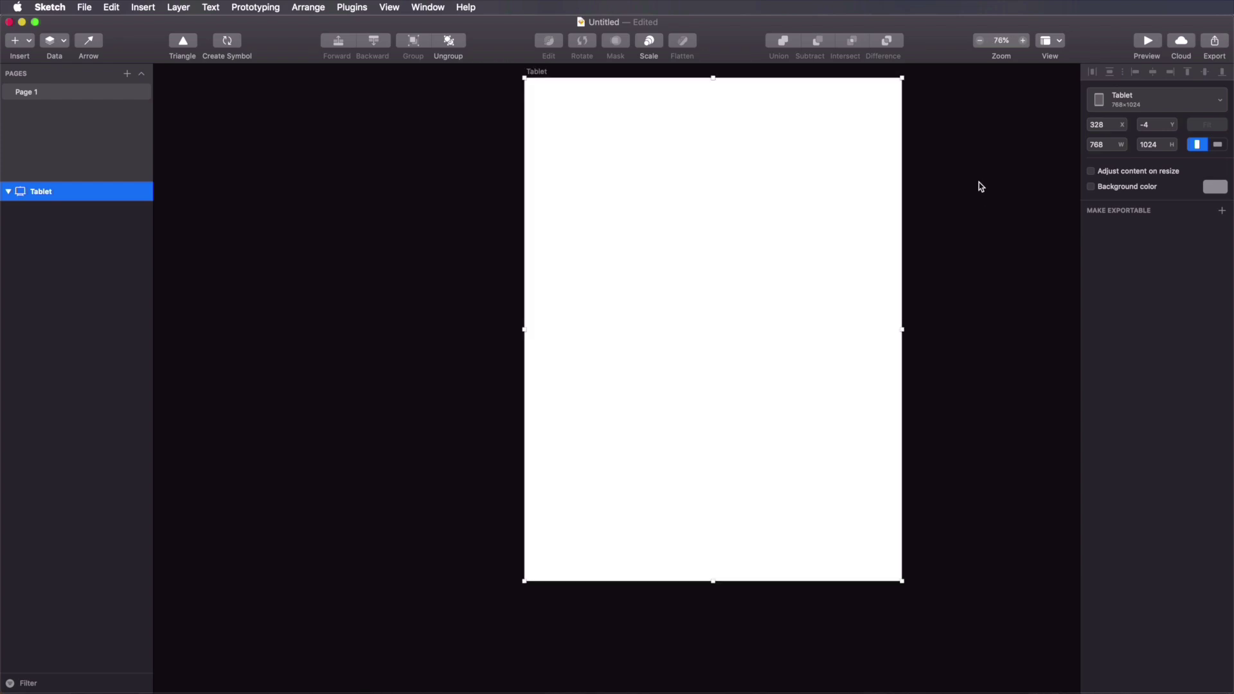
pyautogui.moveTo(973, 146); pyautogui.dragTo(946, 195)
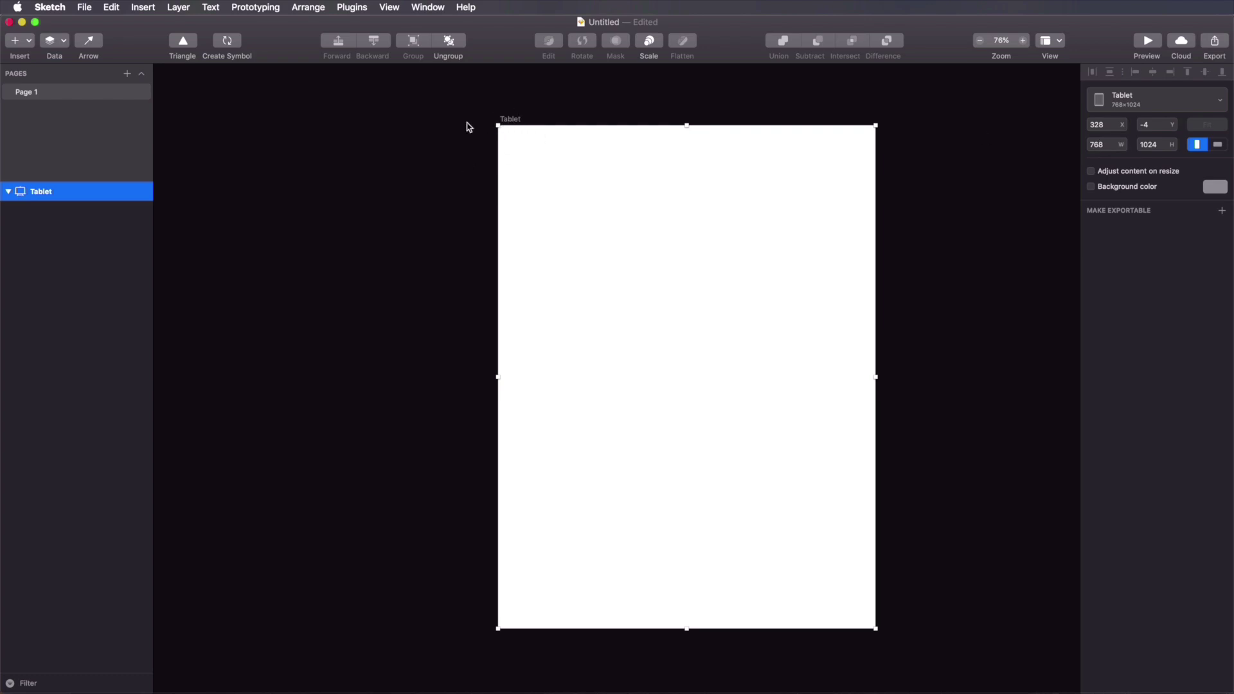
# Step: Rename the Tablet artboard as "Name"
pyautogui.doubleClick(42, 193)
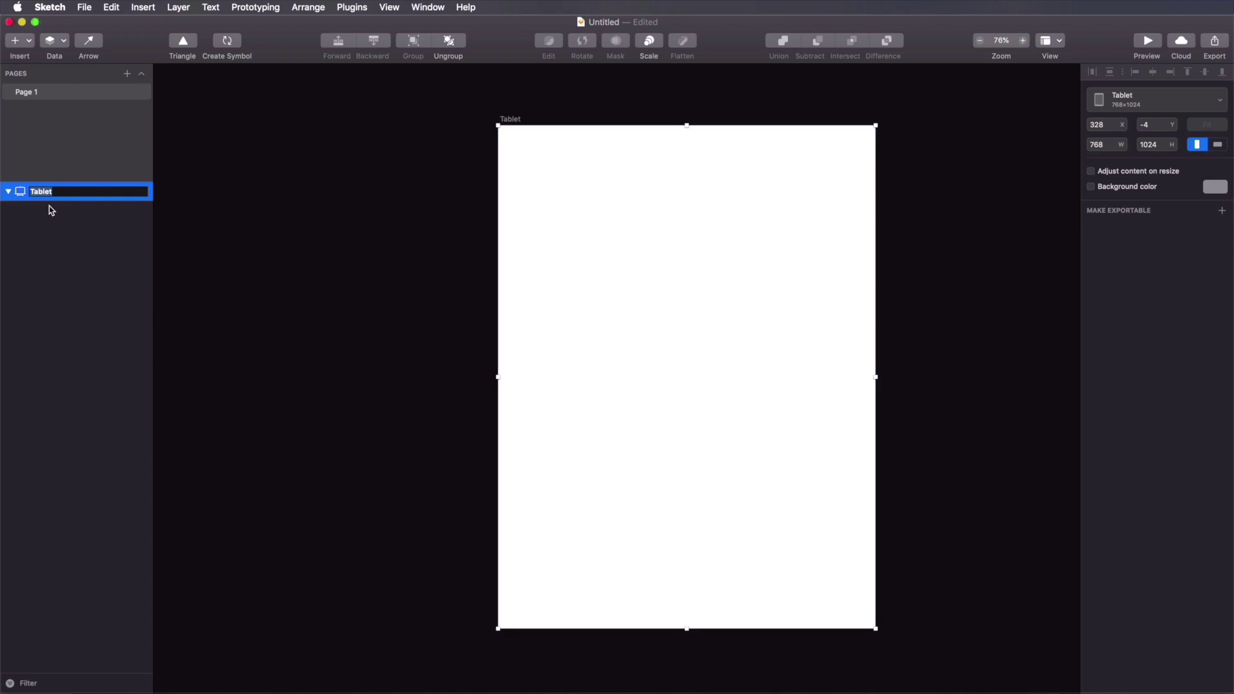
pyautogui.write('Name')
pyautogui.press('Return')
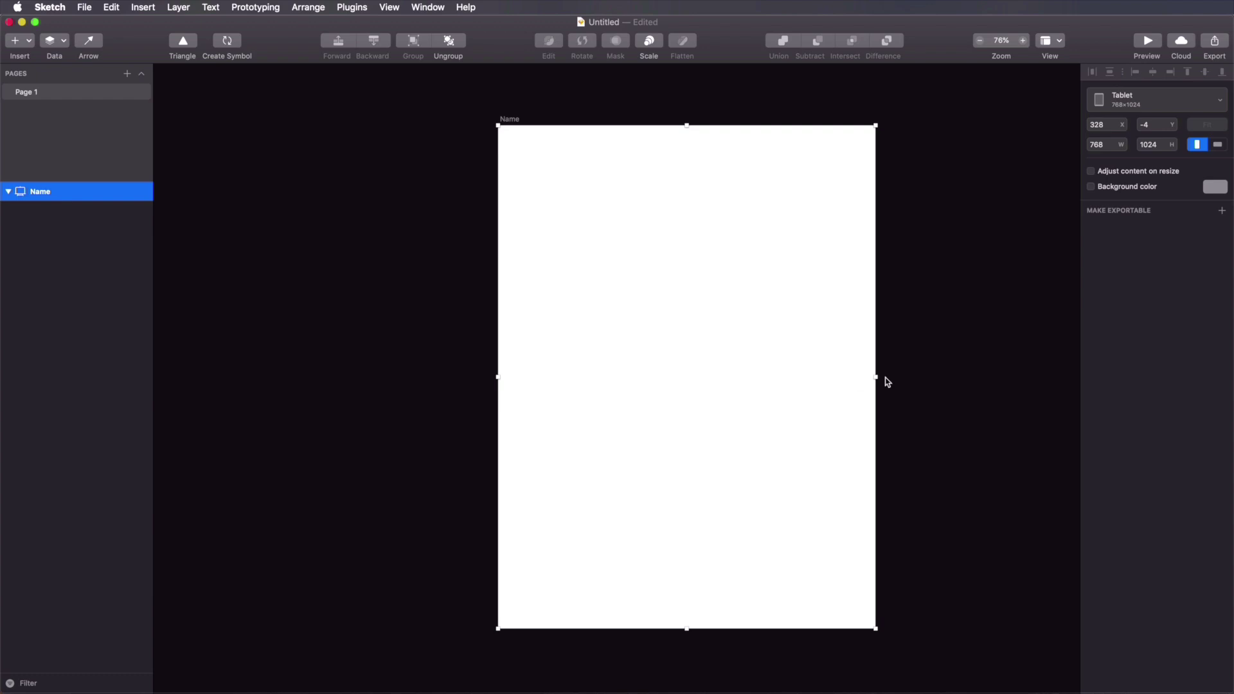
# Step: Resize the artboard on the canvas by its edges to about 830 × 1091, then by its corner to about 600 × 999
pyautogui.moveTo(687, 125); pyautogui.dragTo(687, 92)
pyautogui.moveTo(877, 361); pyautogui.dragTo(907, 361)
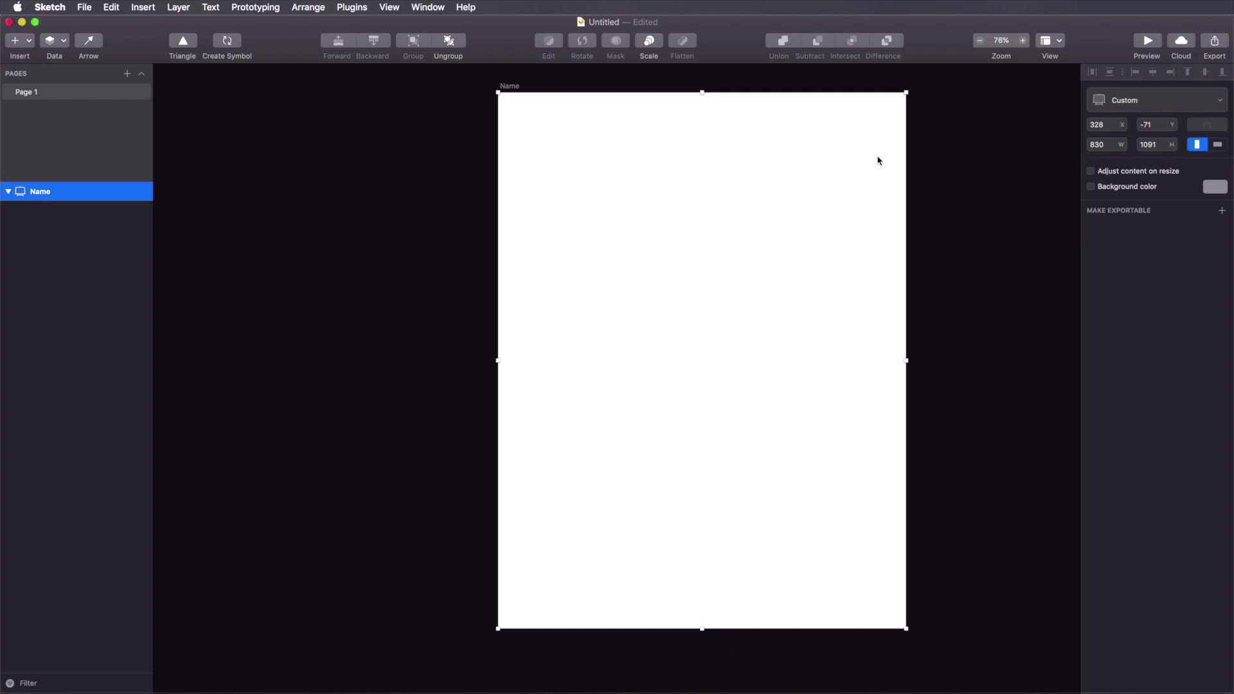
pyautogui.moveTo(907, 92); pyautogui.dragTo(794, 137)
# Step: Scrub the artboard's width value up to about 687
pyautogui.click(1120, 145)
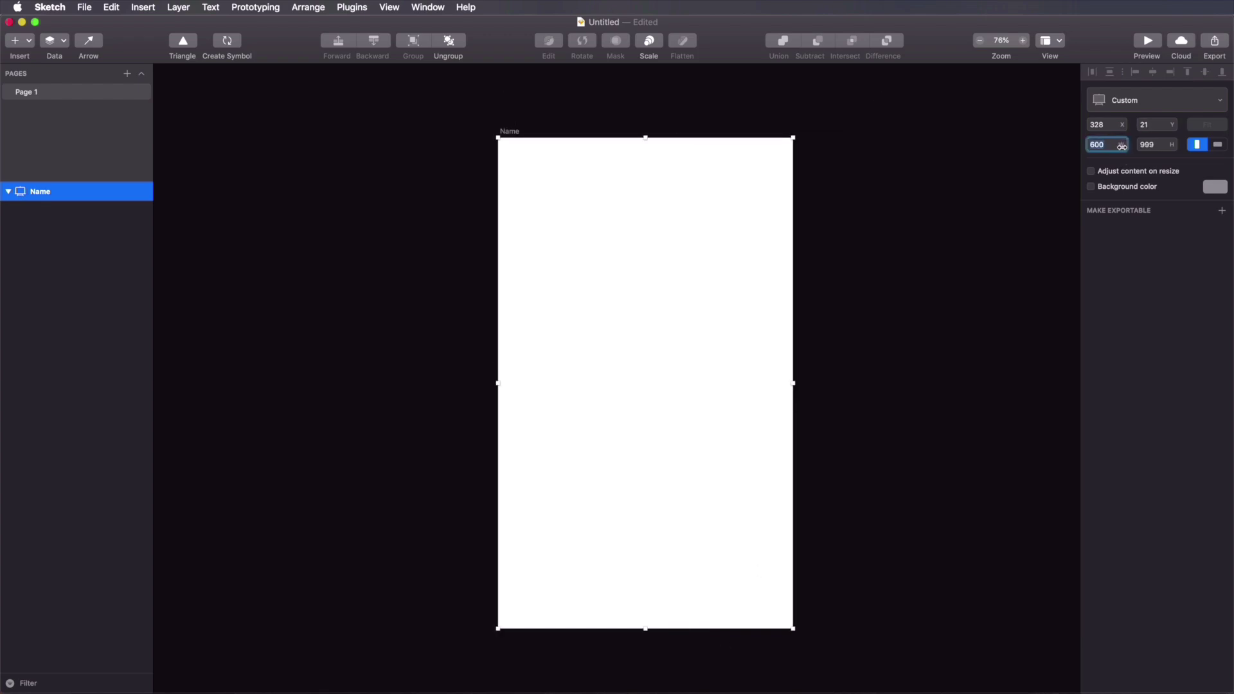
pyautogui.click(1122, 145)
pyautogui.moveTo(1122, 145); pyautogui.dragTo(1150, 145)
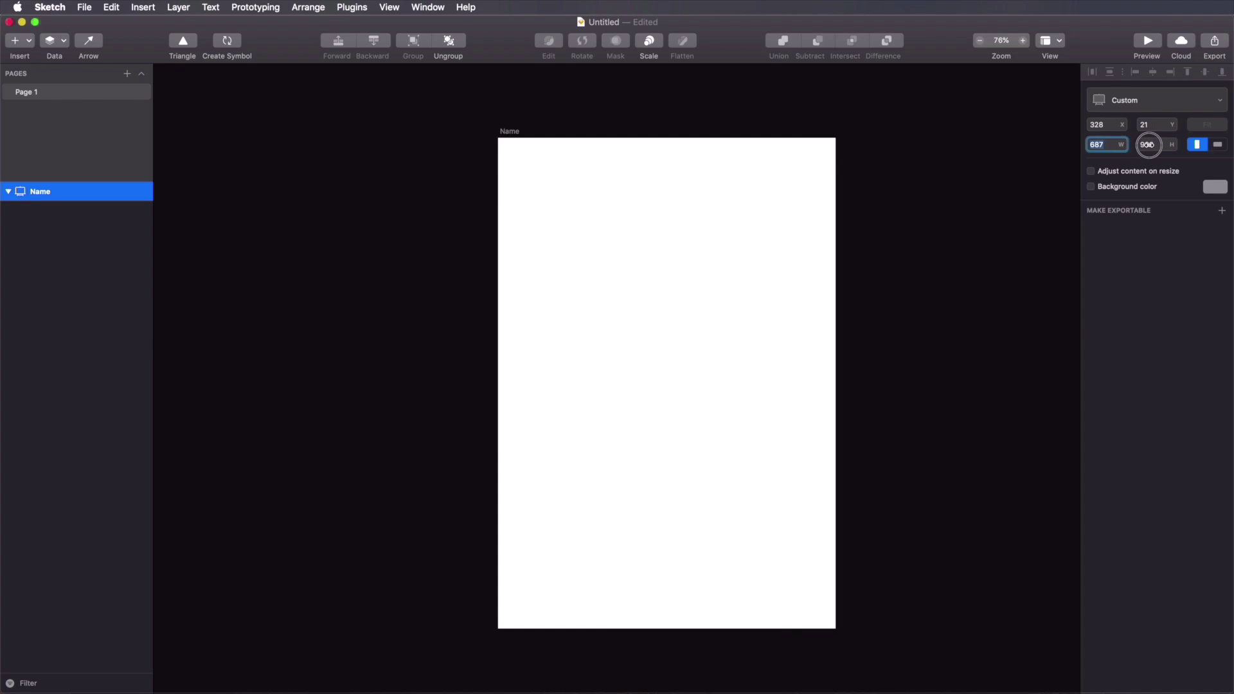
# Step: Increase the artboard's width from its present value to 807 with an addition in the width value
pyautogui.click(1112, 144)
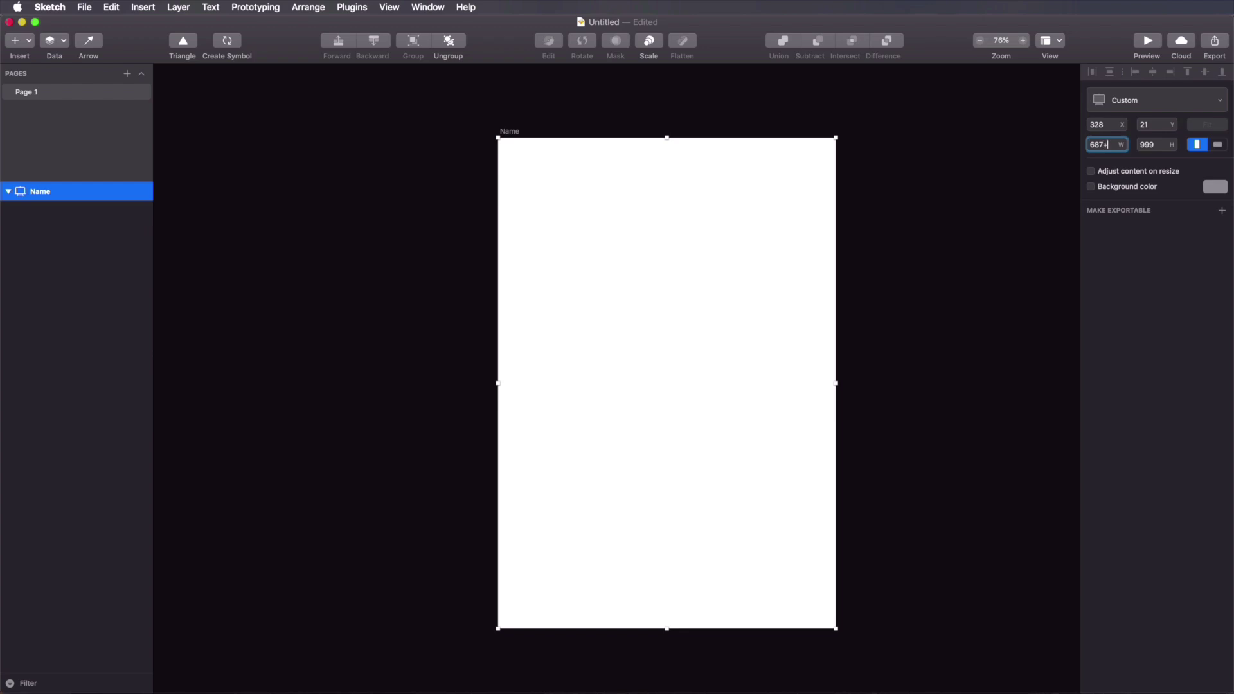
pyautogui.write('0')
pyautogui.press('Return')
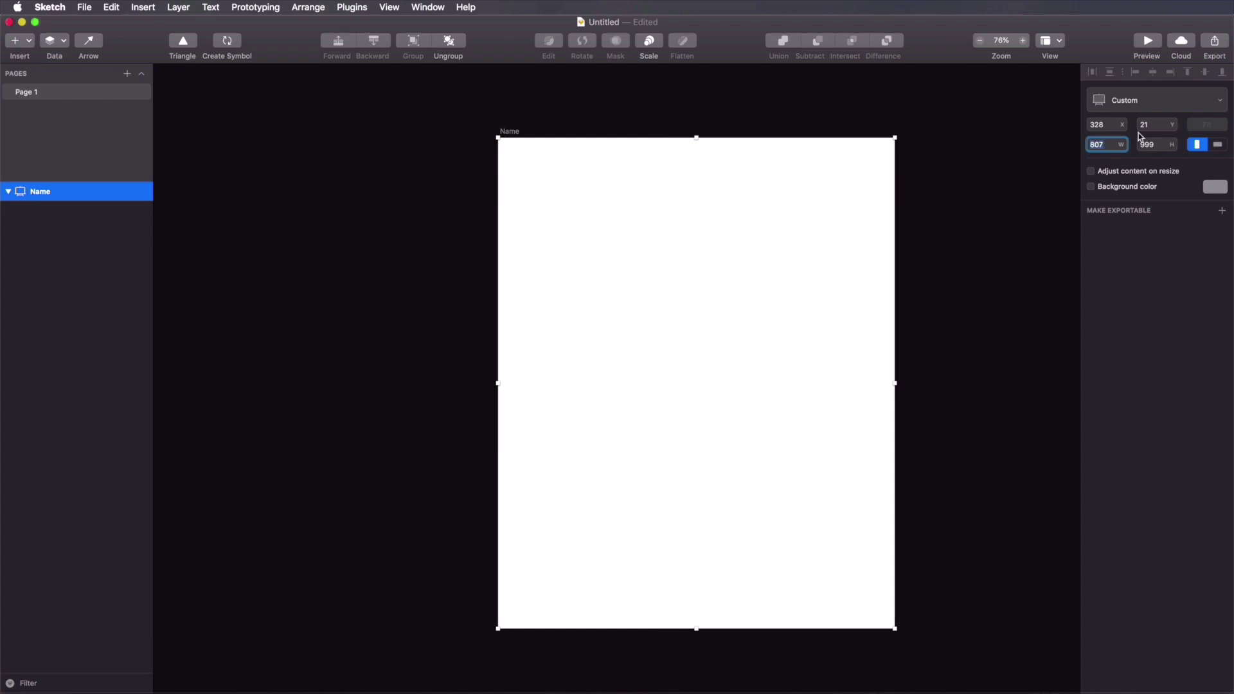
# Step: Reduce the artboard's height by 50 with inline math, then multiply it by 1.2
pyautogui.click(1163, 148)
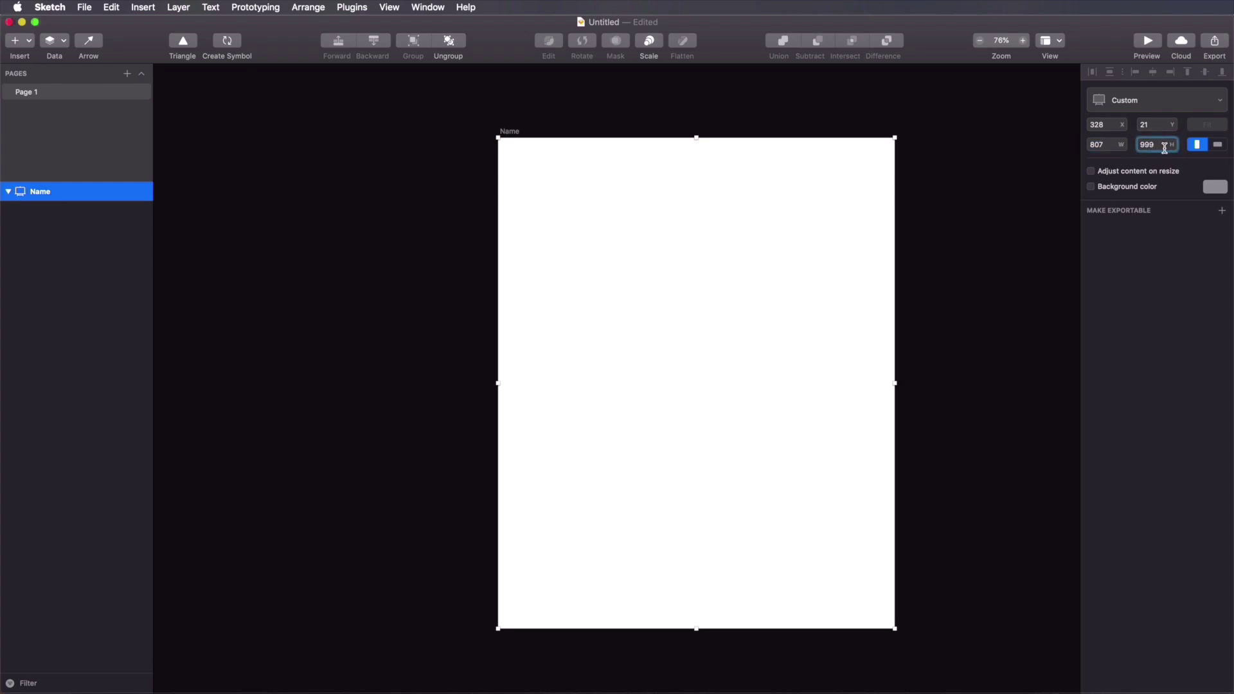
pyautogui.write('-50')
pyautogui.press('Return')
pyautogui.press('Right')
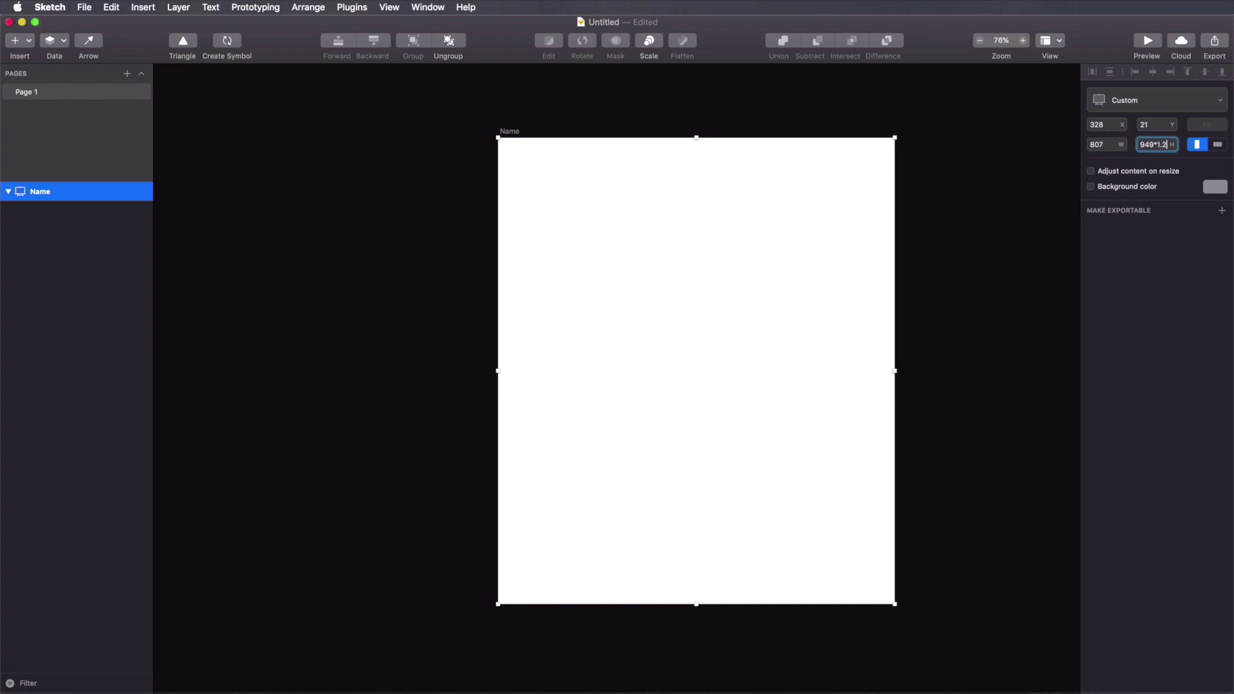
pyautogui.press('Return')
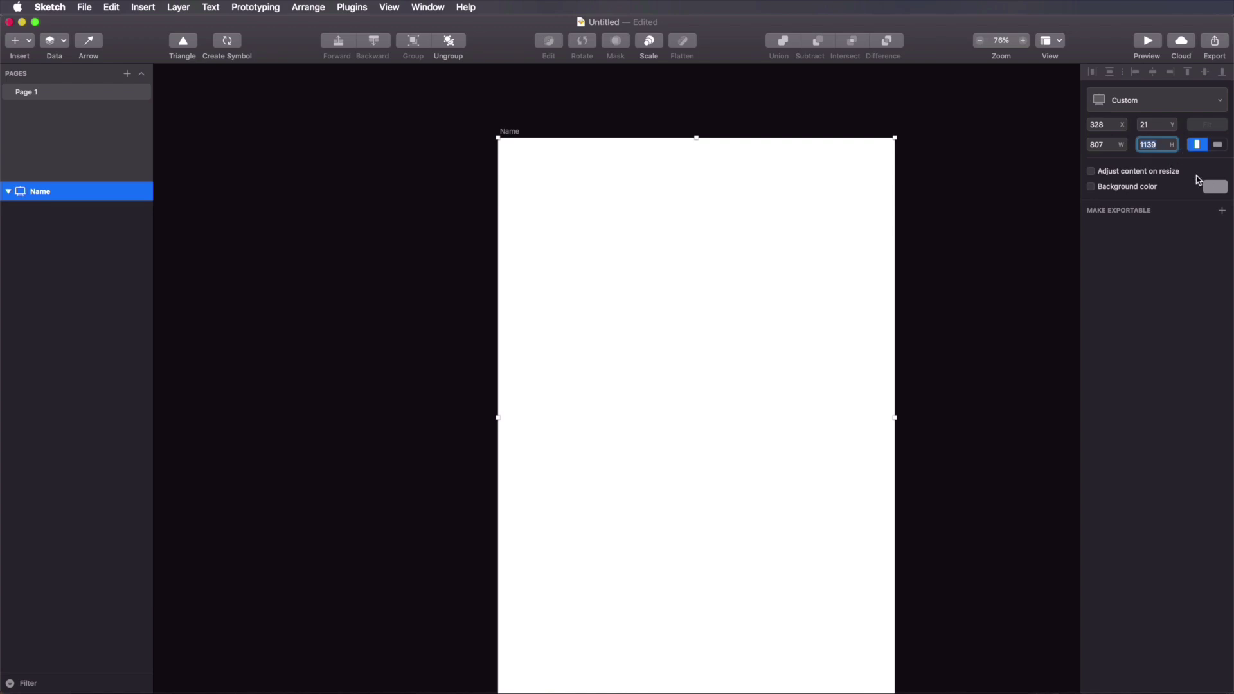
# Step: Move the artboard to about X 275, Y -48, then switch it to landscape and back to portrait
pyautogui.moveTo(504, 130); pyautogui.dragTo(478, 96)
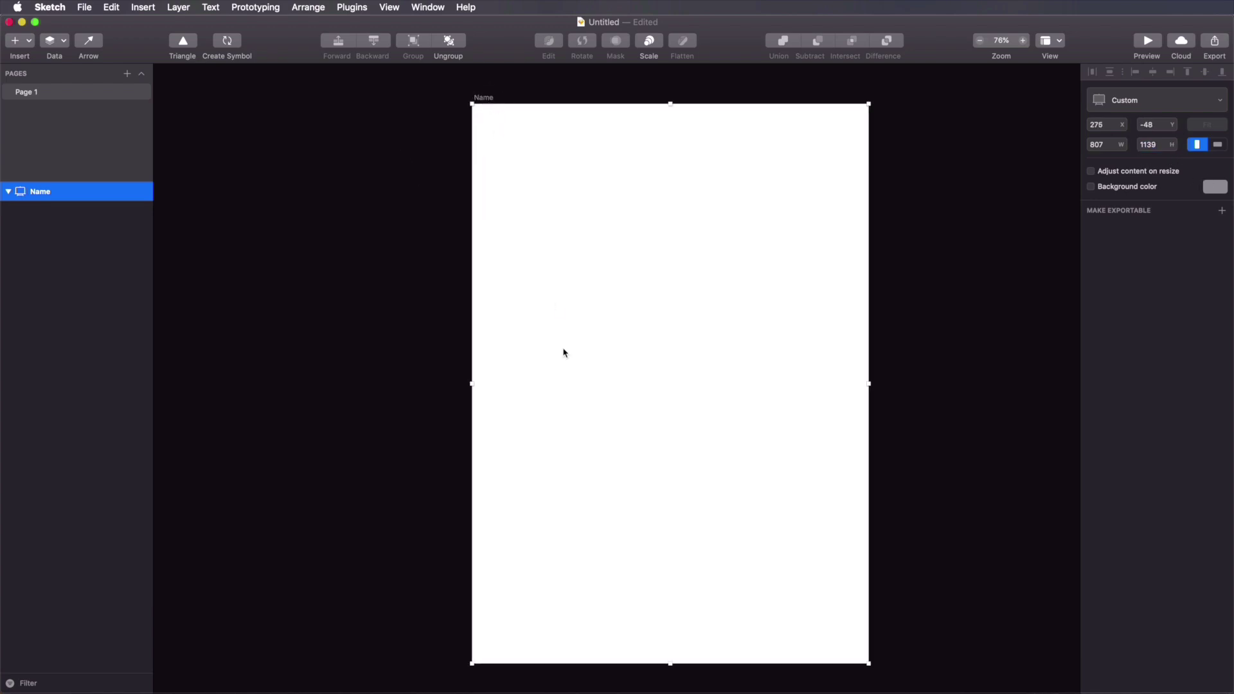
pyautogui.click(1221, 147)
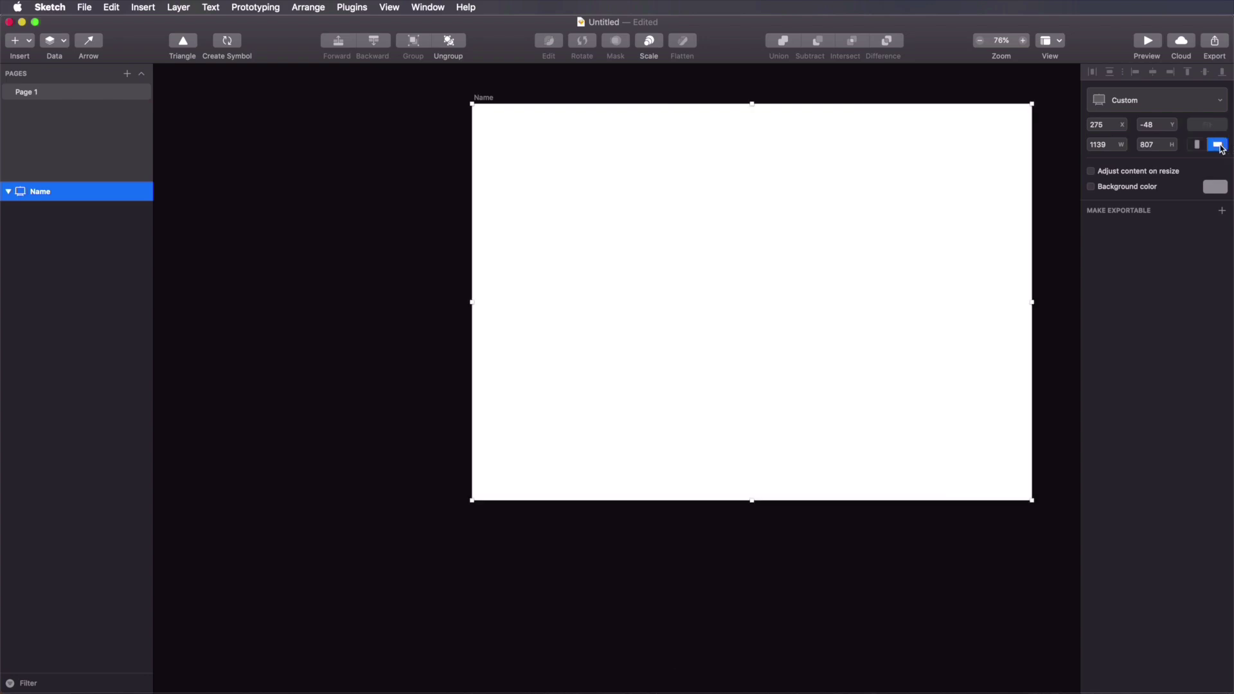
pyautogui.click(1196, 145)
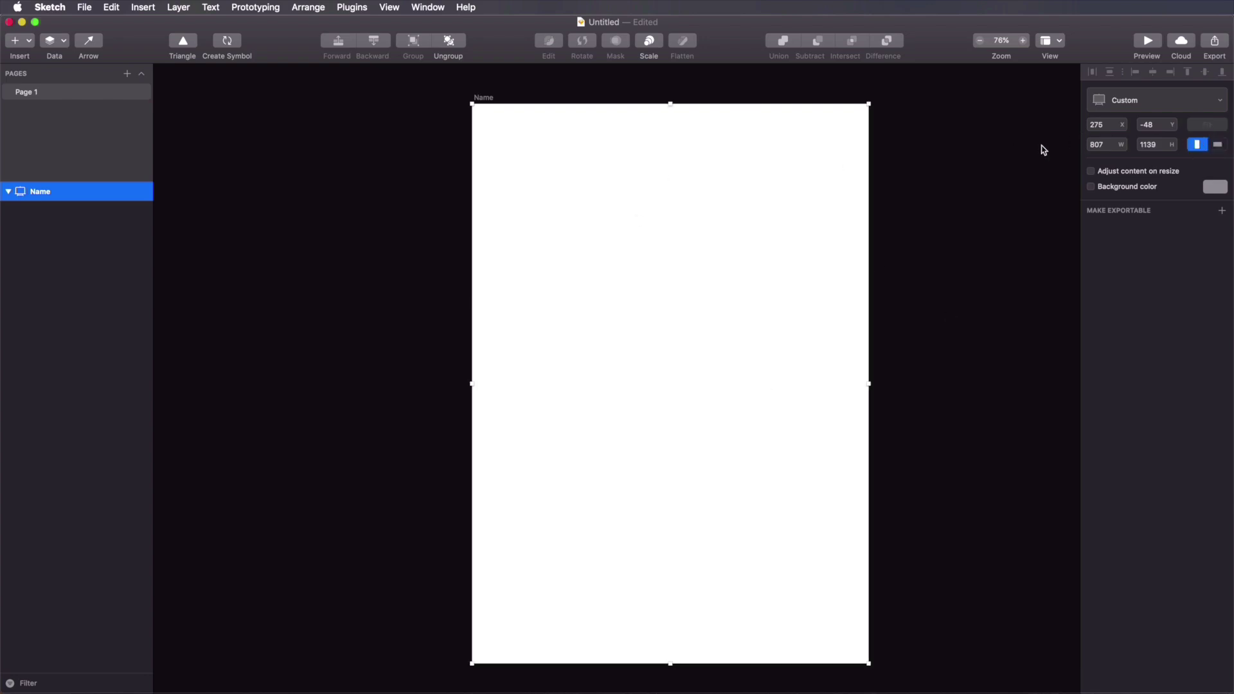
# Step: Apply the Responsive Web preset Mobile, 320 × 1024, to the artboard and move it to about X 400, Y -5
pyautogui.click(1157, 103)
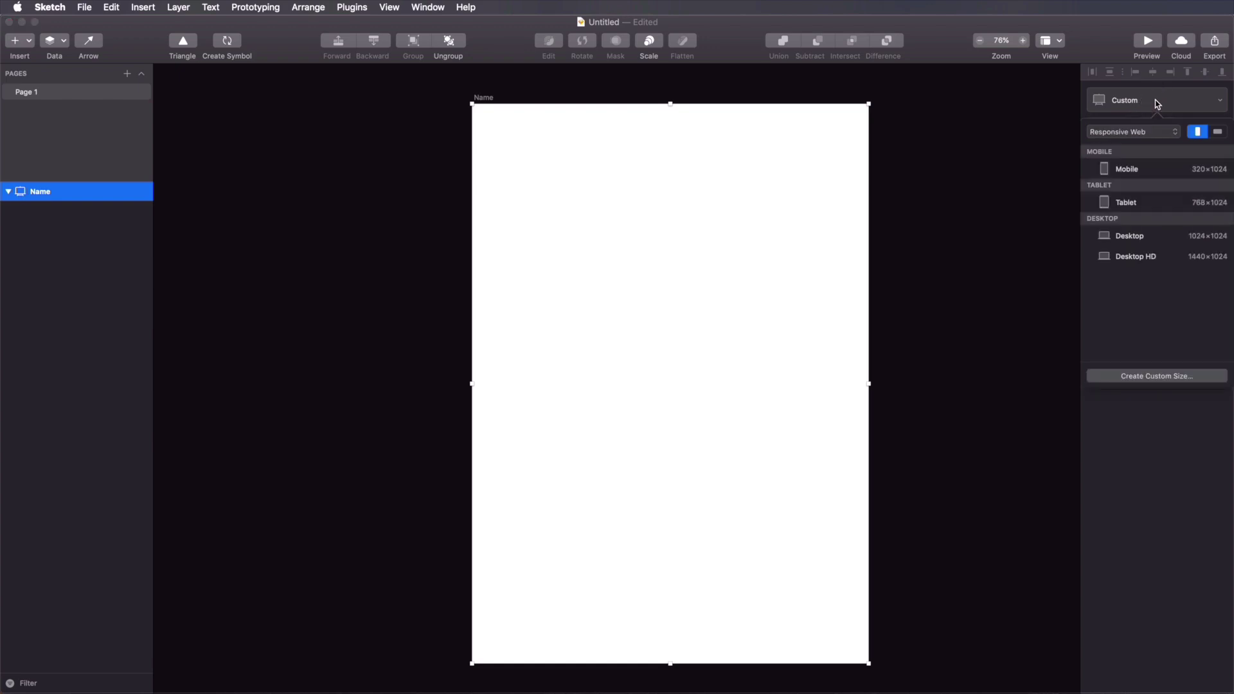
pyautogui.click(1144, 171)
pyautogui.moveTo(483, 98); pyautogui.dragTo(545, 119)
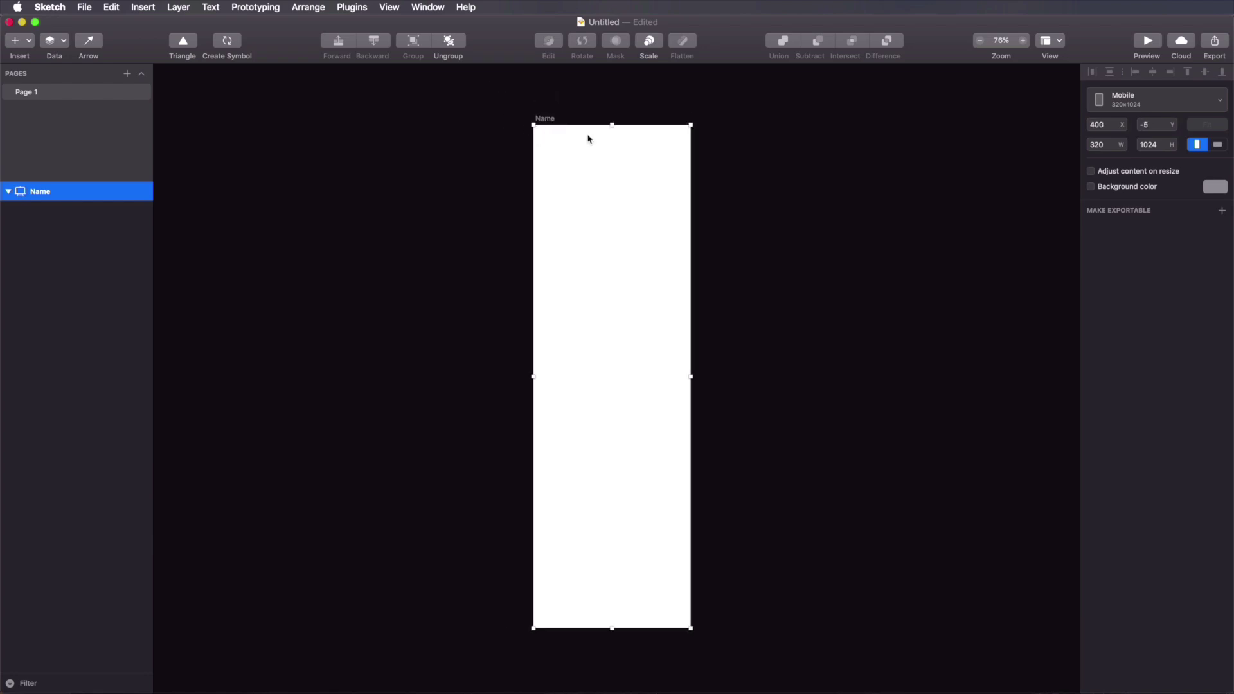
# Step: Enable the artboard's background color and set it to a saturated purple
pyautogui.click(1133, 187)
pyautogui.click(1215, 187)
pyautogui.moveTo(1196, 231)
pyautogui.mouseDown()
pyautogui.moveTo(1207, 276)
pyautogui.moveTo(1160, 248)
pyautogui.moveTo(1168, 242)
pyautogui.moveTo(1188, 283)
pyautogui.moveTo(1174, 244)
pyautogui.mouseUp()
pyautogui.click(1176, 324)
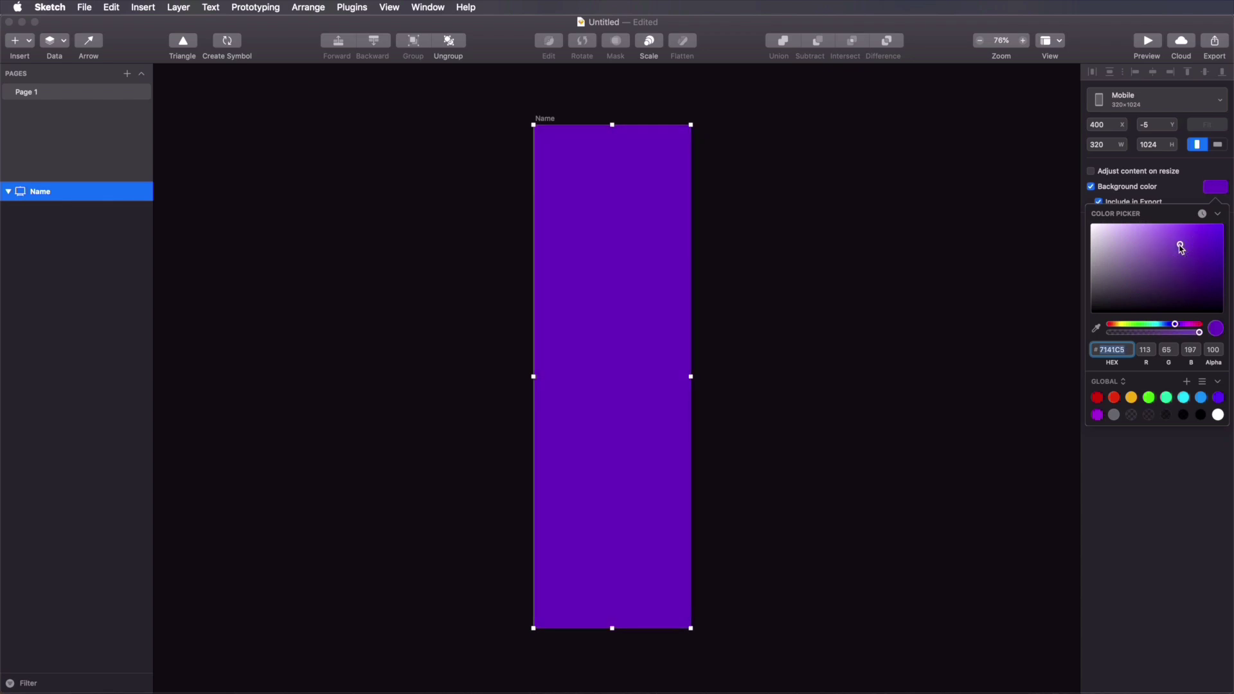
pyautogui.click(1213, 192)
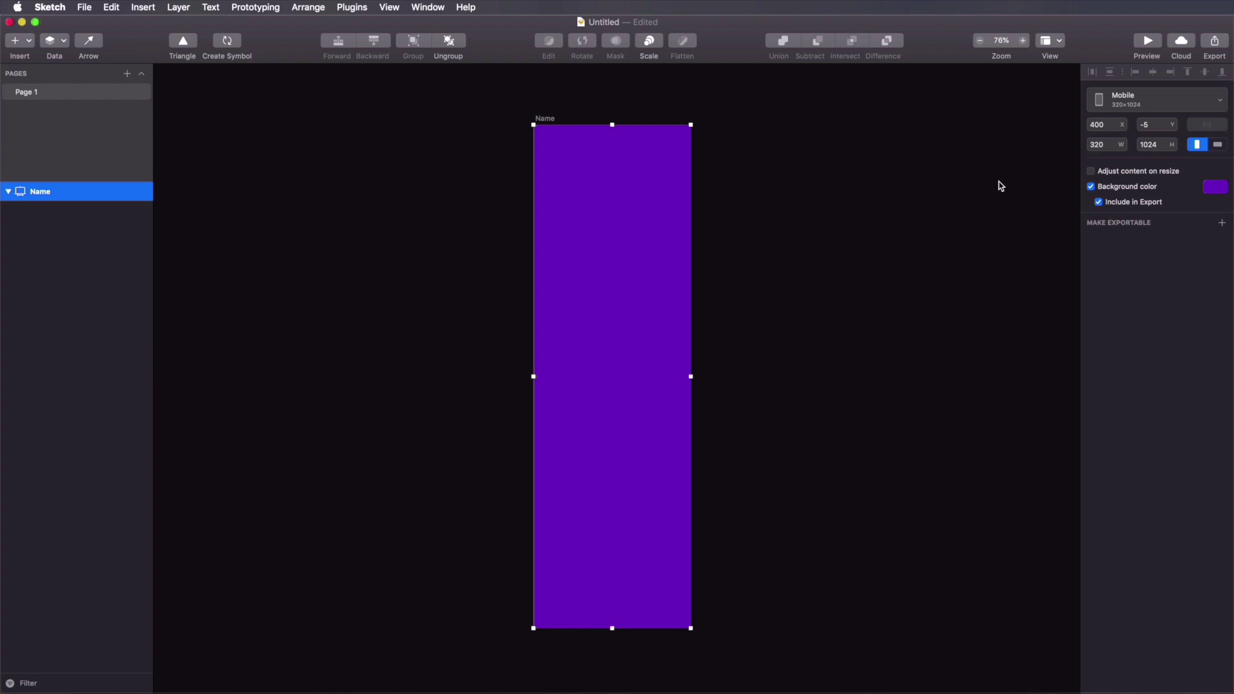
# Step: Draw a second artboard of about 451 × 601 to the right of the purple one, with their tops aligned
pyautogui.click(595, 146)
pyautogui.hscroll(5, 596, 147)
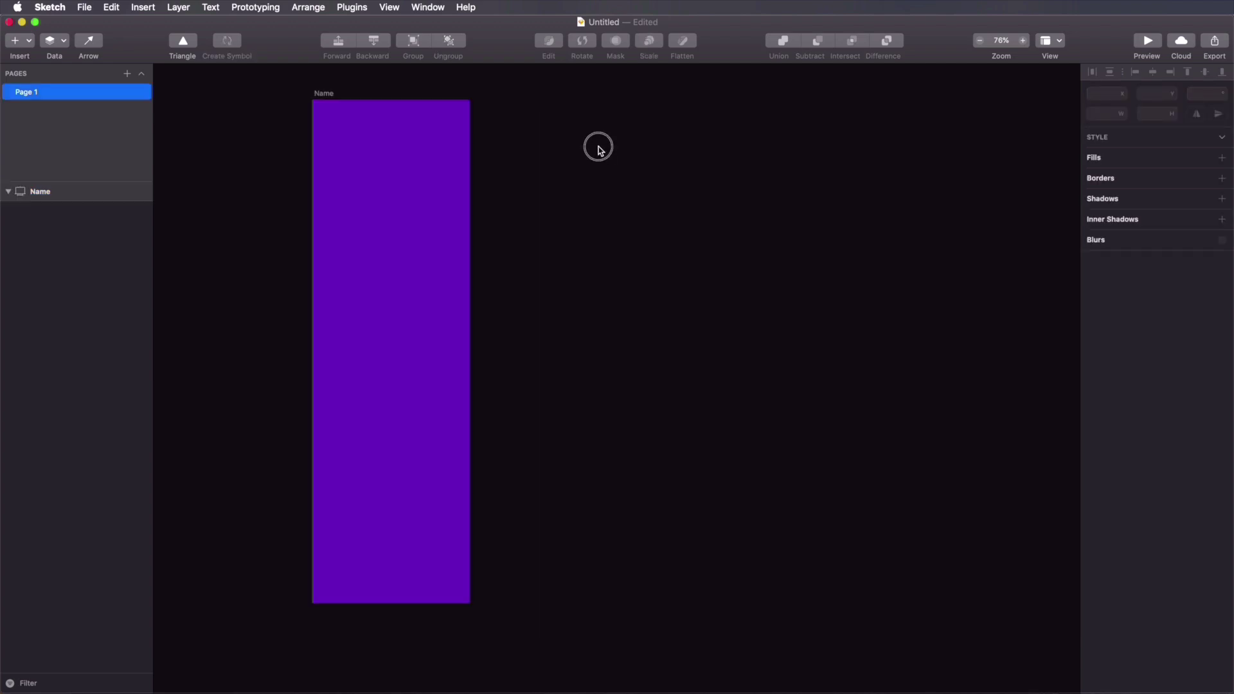
pyautogui.press('a')
pyautogui.moveTo(493, 99); pyautogui.dragTo(715, 395)
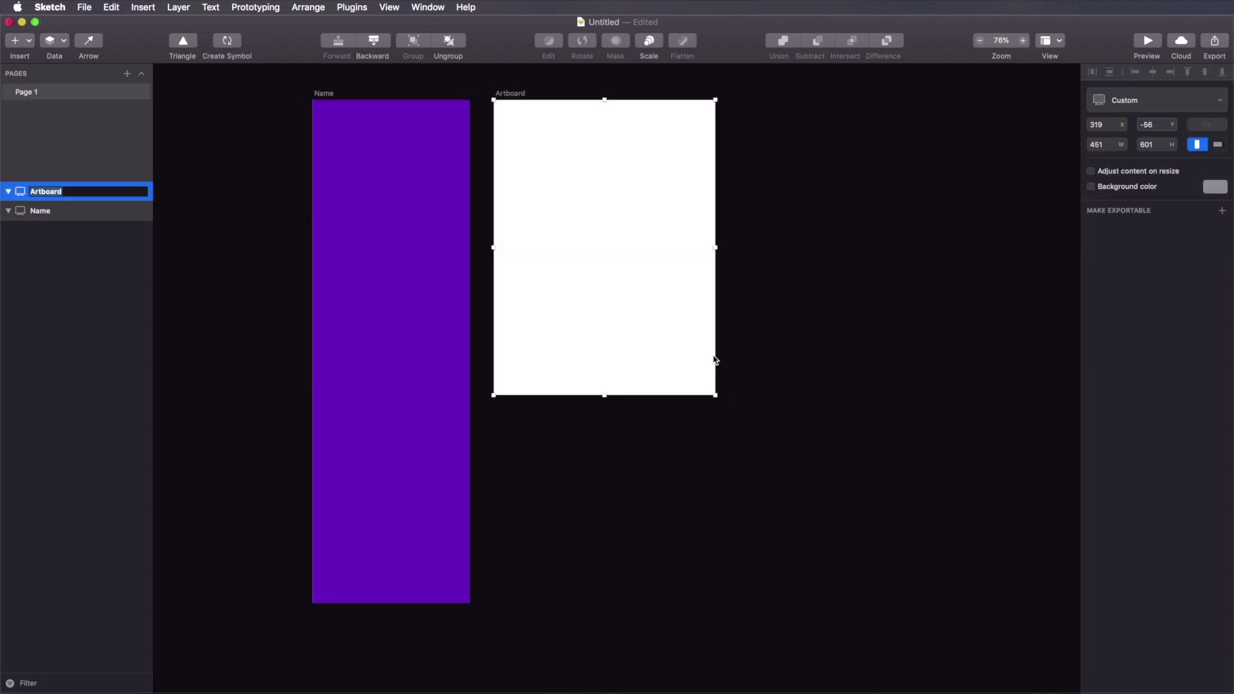
# Step: Draw a third artboard of about 323 × 534 to the right of the second, aligned at the top
pyautogui.click(733, 101)
pyautogui.press('a')
pyautogui.moveTo(744, 99); pyautogui.dragTo(902, 362)
# Step: Draw a tall, narrow fourth artboard to the right of the third, aligned at the top, and deselect it
pyautogui.click(942, 152)
pyautogui.press('a')
pyautogui.moveTo(924, 100); pyautogui.dragTo(1054, 493)
pyautogui.click(861, 442)
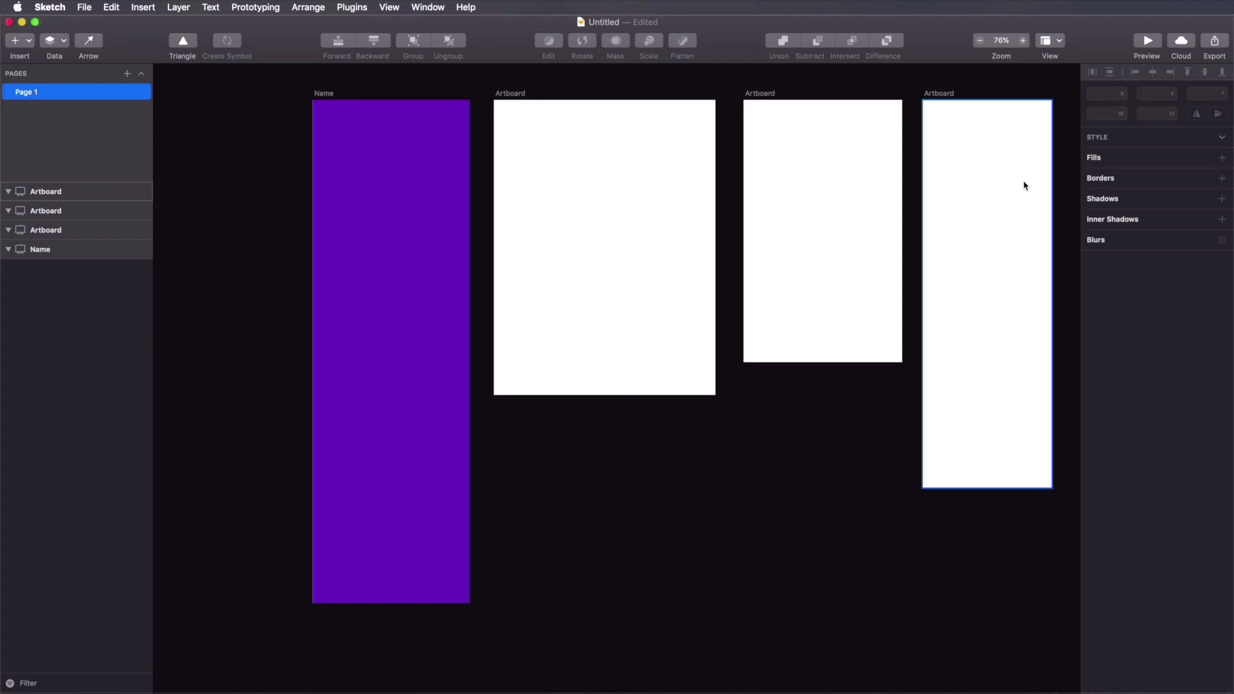
# Step: Select the purple, second and third artboards one after another by their titles, then clear the selection
pyautogui.moveTo(1023, 187); pyautogui.dragTo(967, 206)
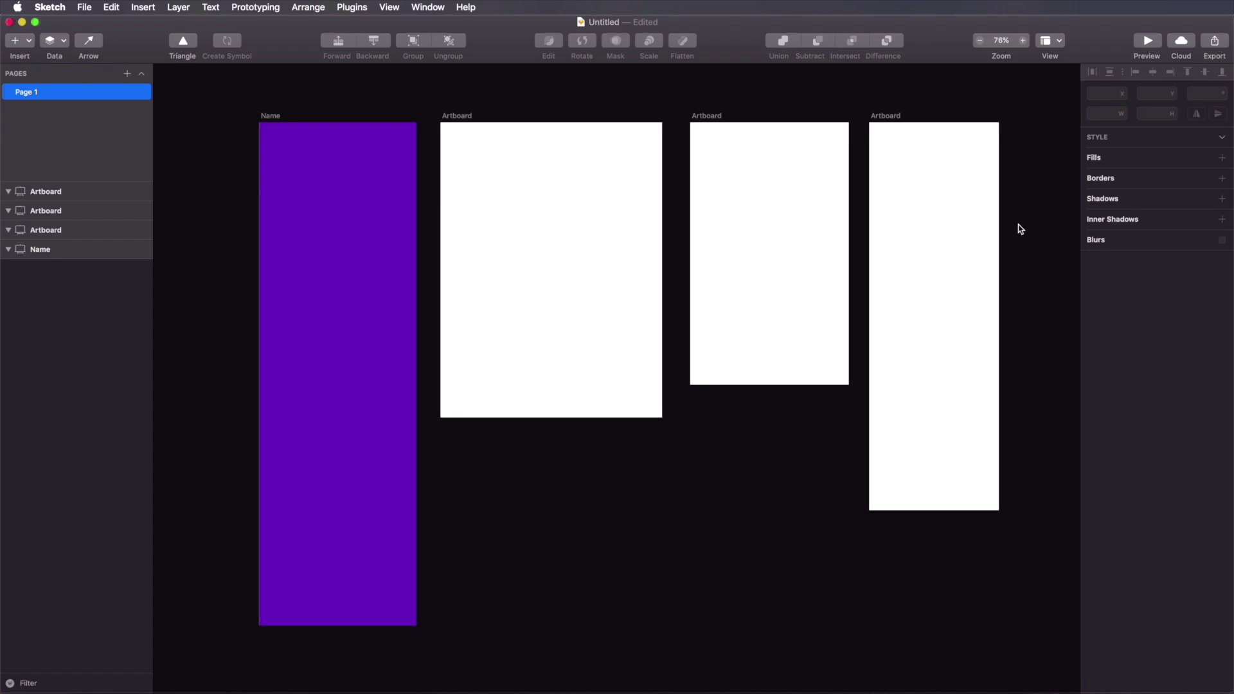
pyautogui.click(272, 117)
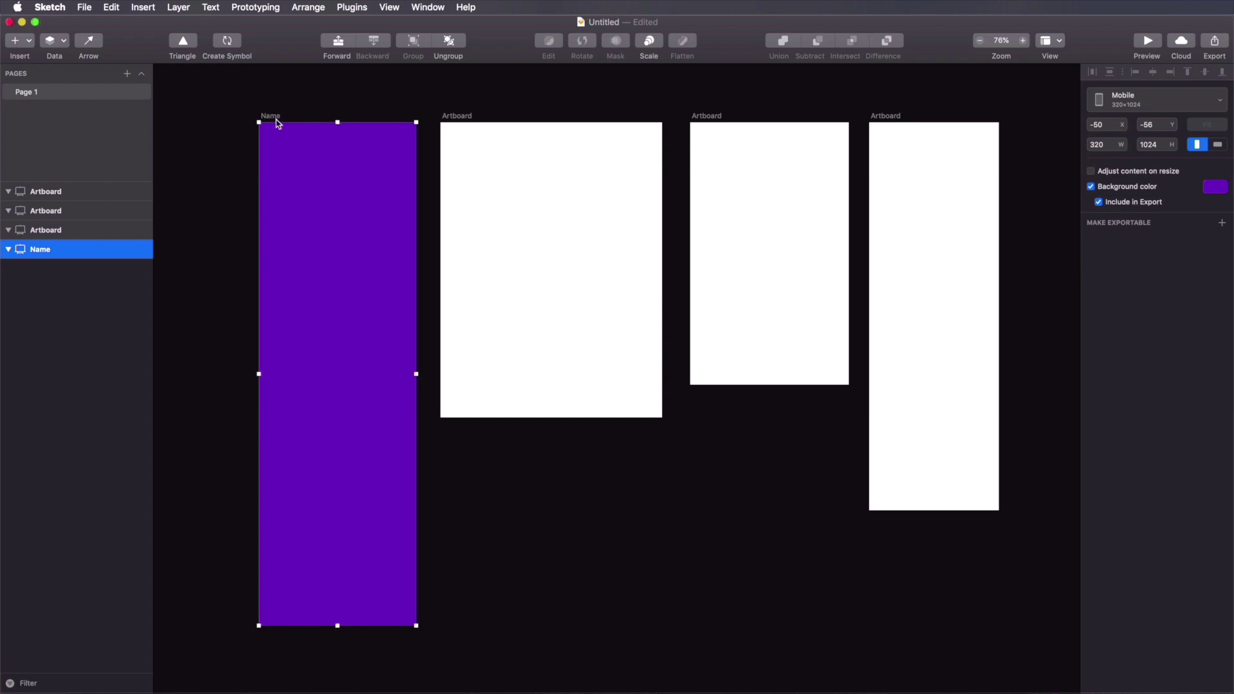
pyautogui.click(457, 118)
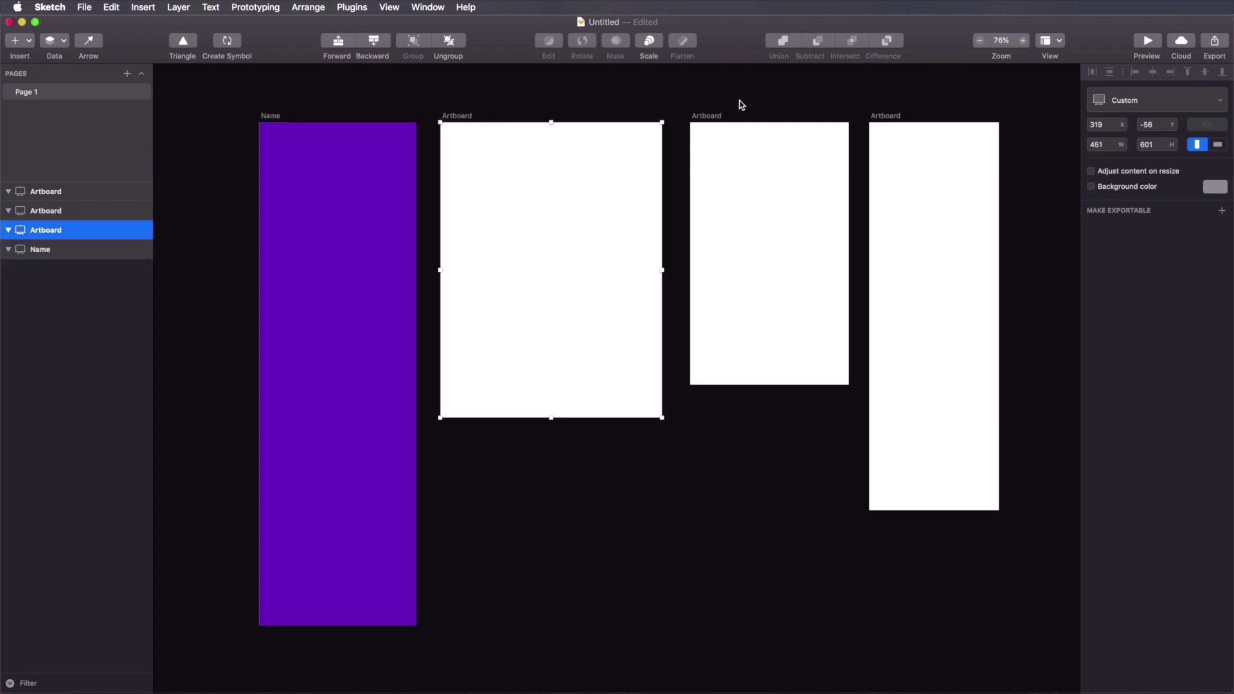
pyautogui.click(704, 119)
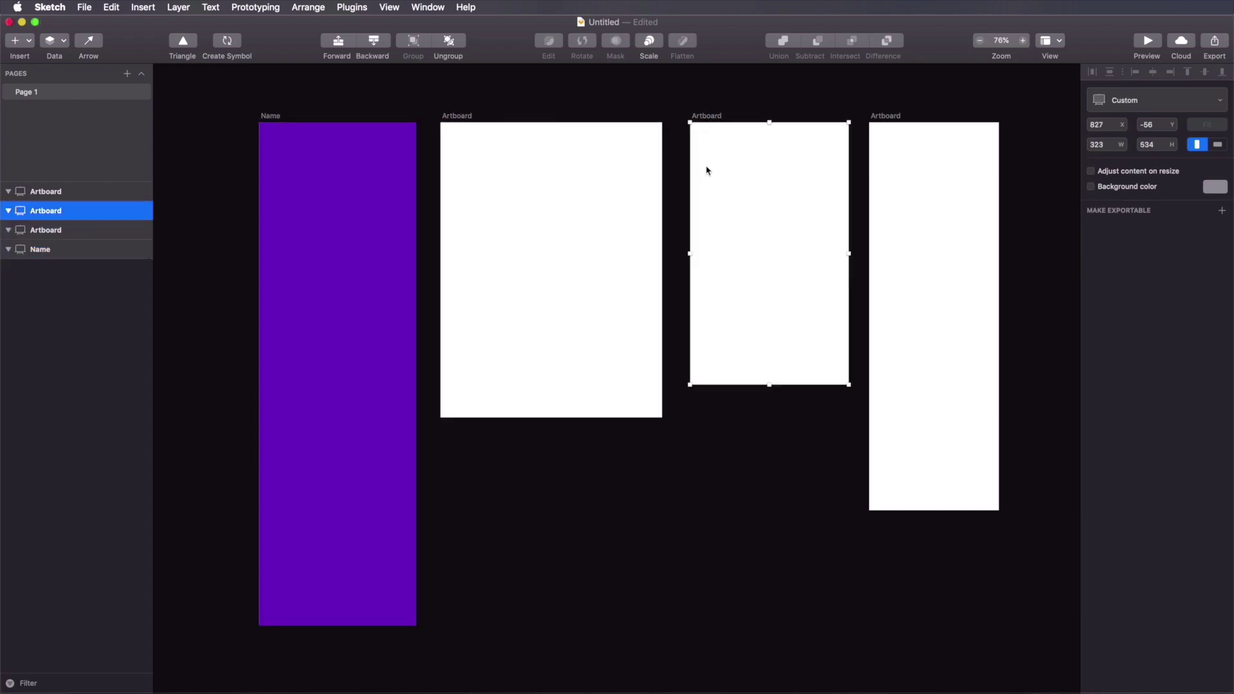
pyautogui.click(1064, 179)
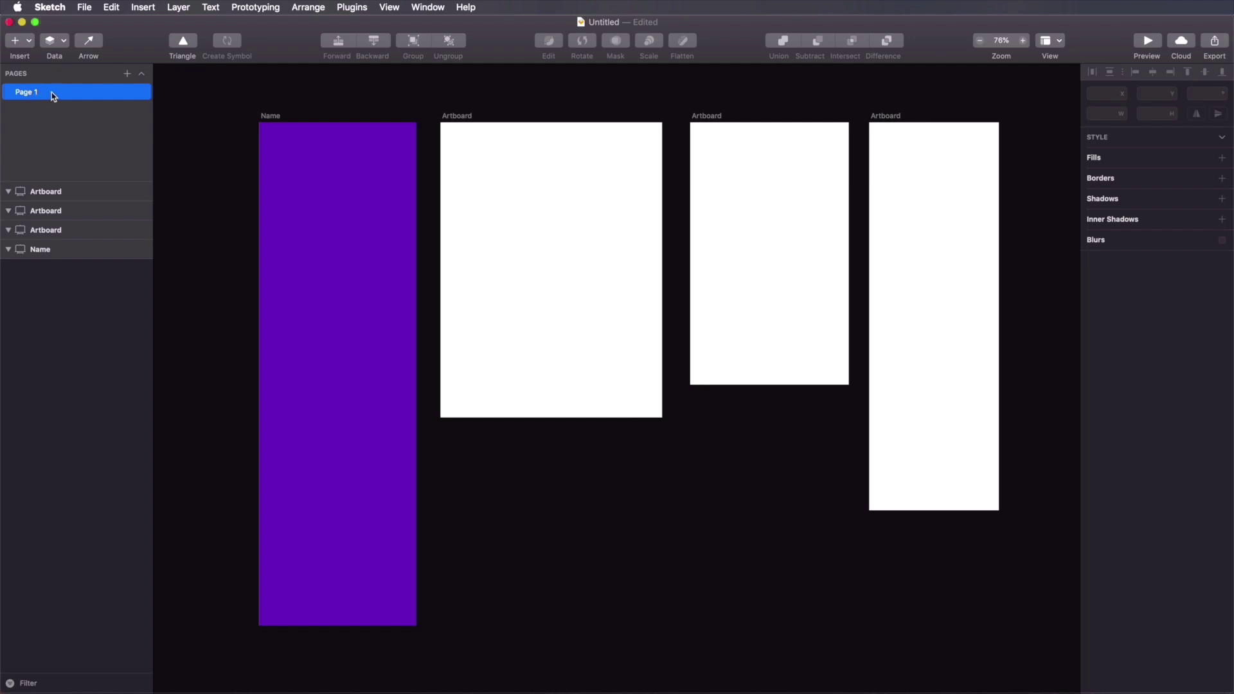
# Step: Select the four artboards one after another from their canvas areas, twice in a row, and clear the selection
pyautogui.click(330, 119)
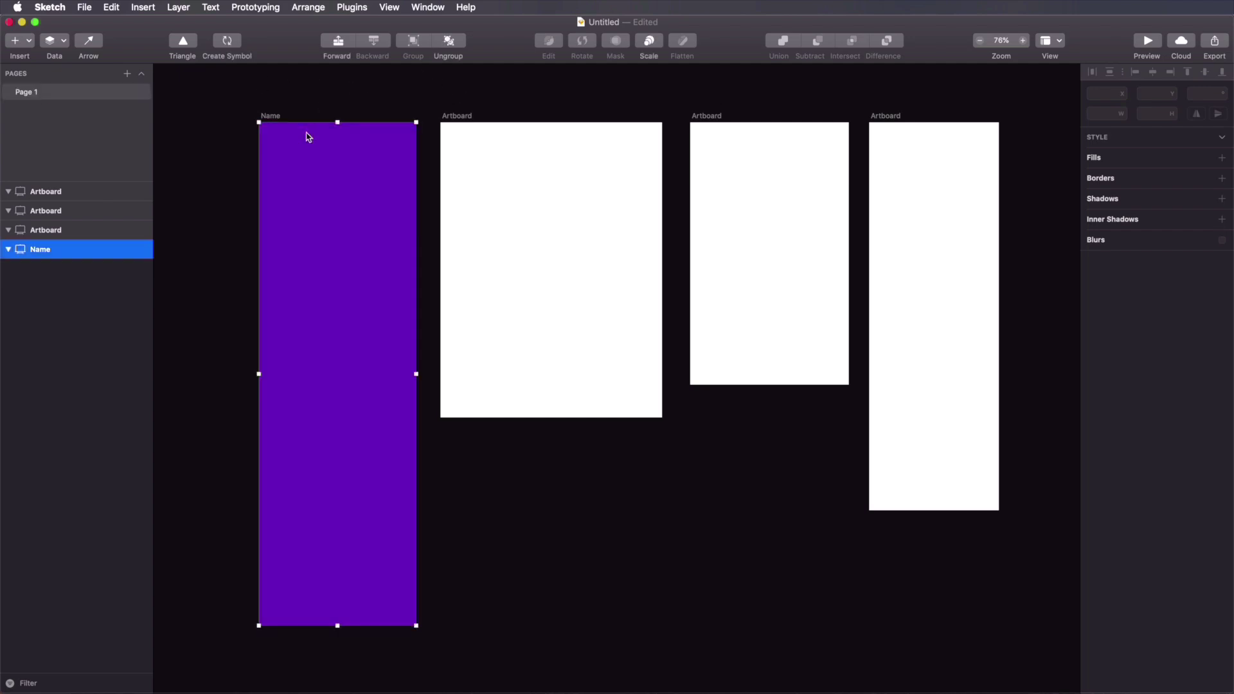
pyautogui.click(515, 138)
pyautogui.click(706, 141)
pyautogui.click(892, 143)
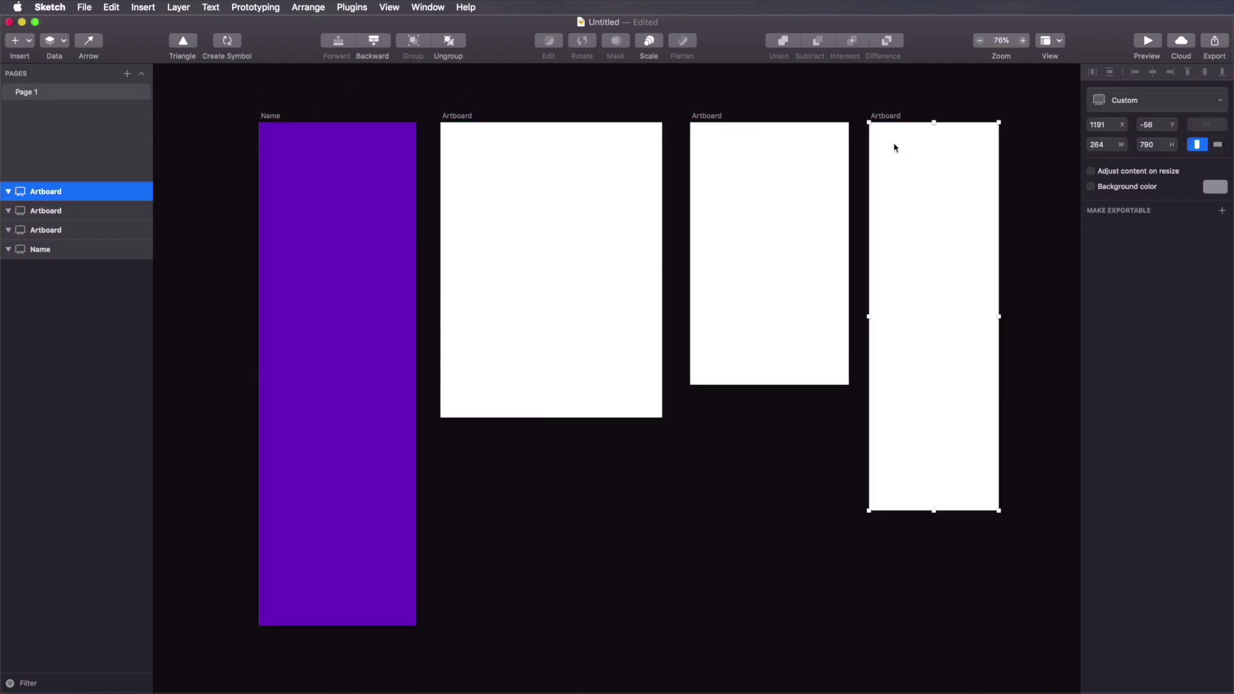
pyautogui.click(306, 157)
pyautogui.click(553, 181)
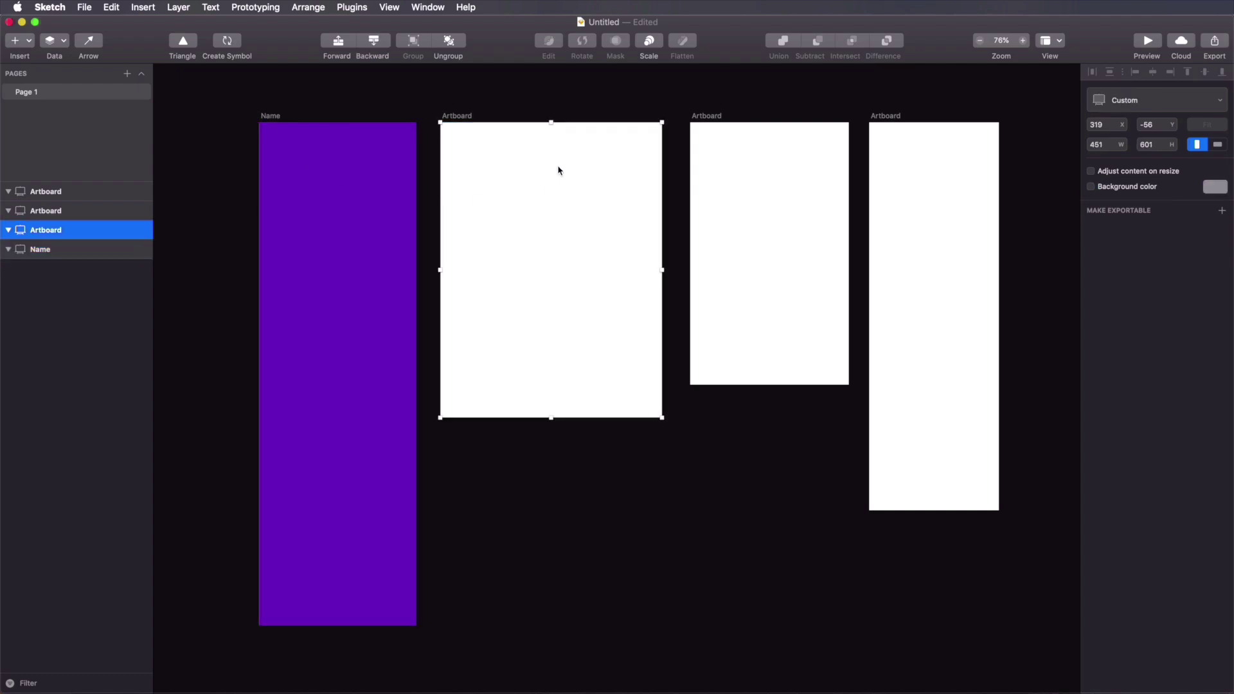
pyautogui.click(725, 151)
pyautogui.click(903, 167)
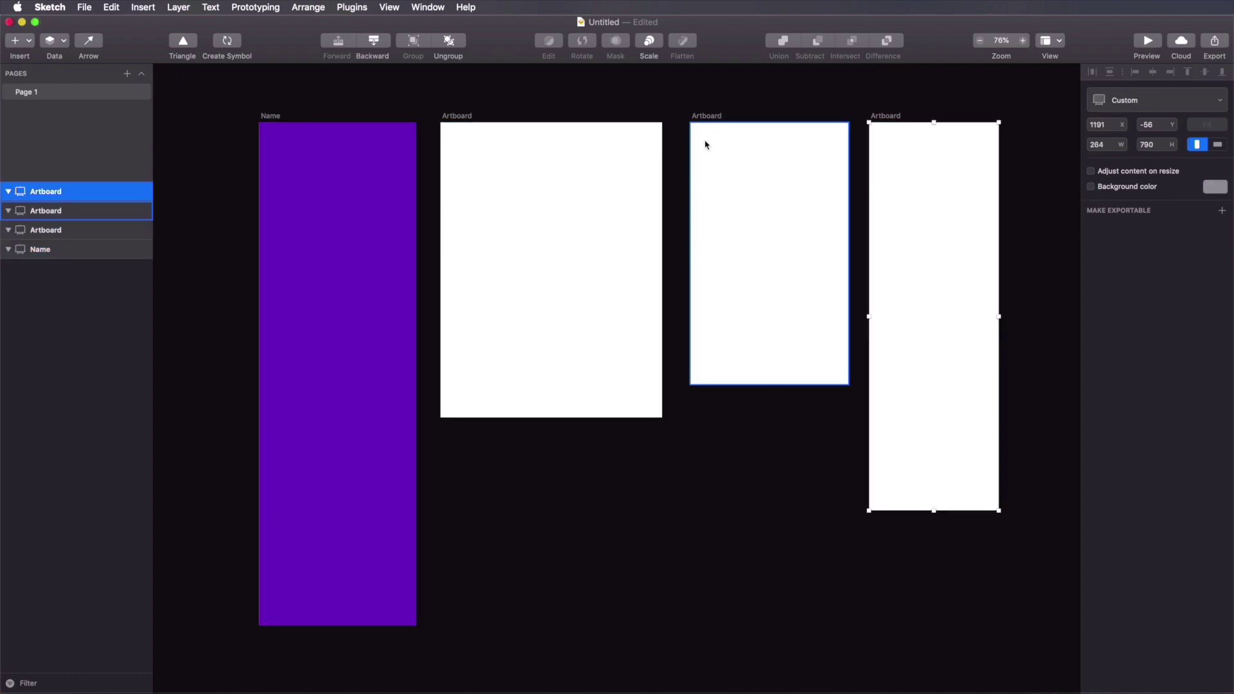
pyautogui.click(694, 98)
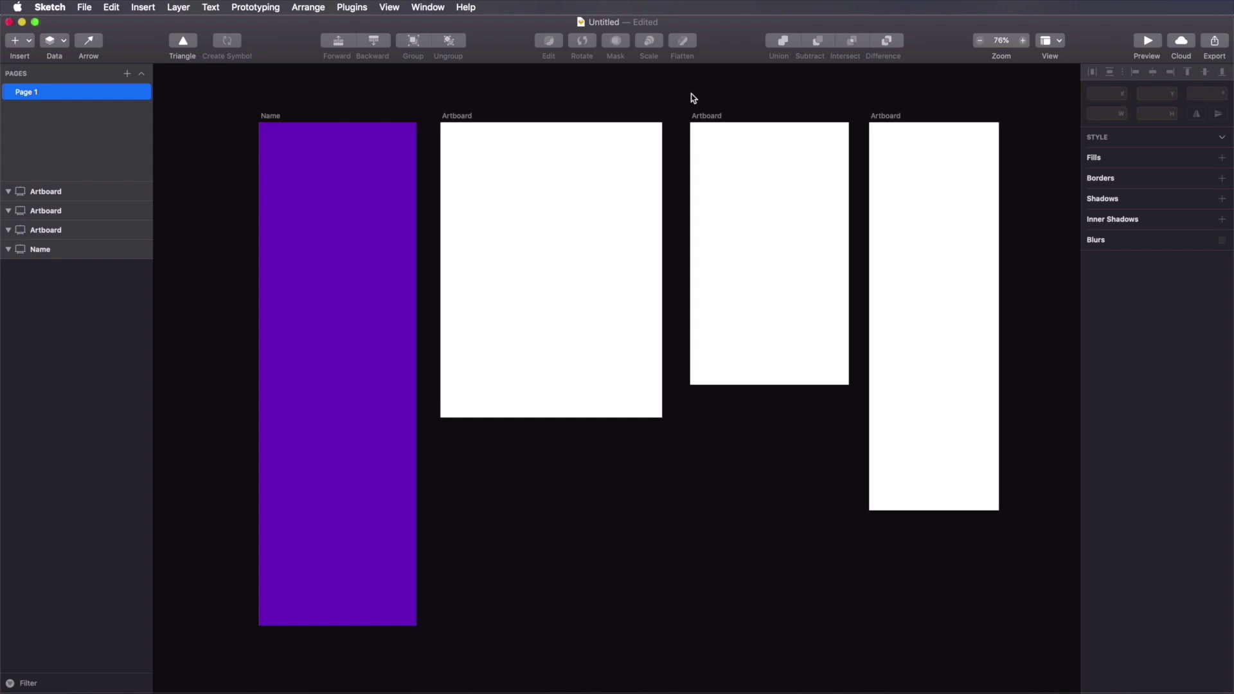
# Step: Select each of the four artboards in turn by its title, then clear the selection
pyautogui.click(274, 116)
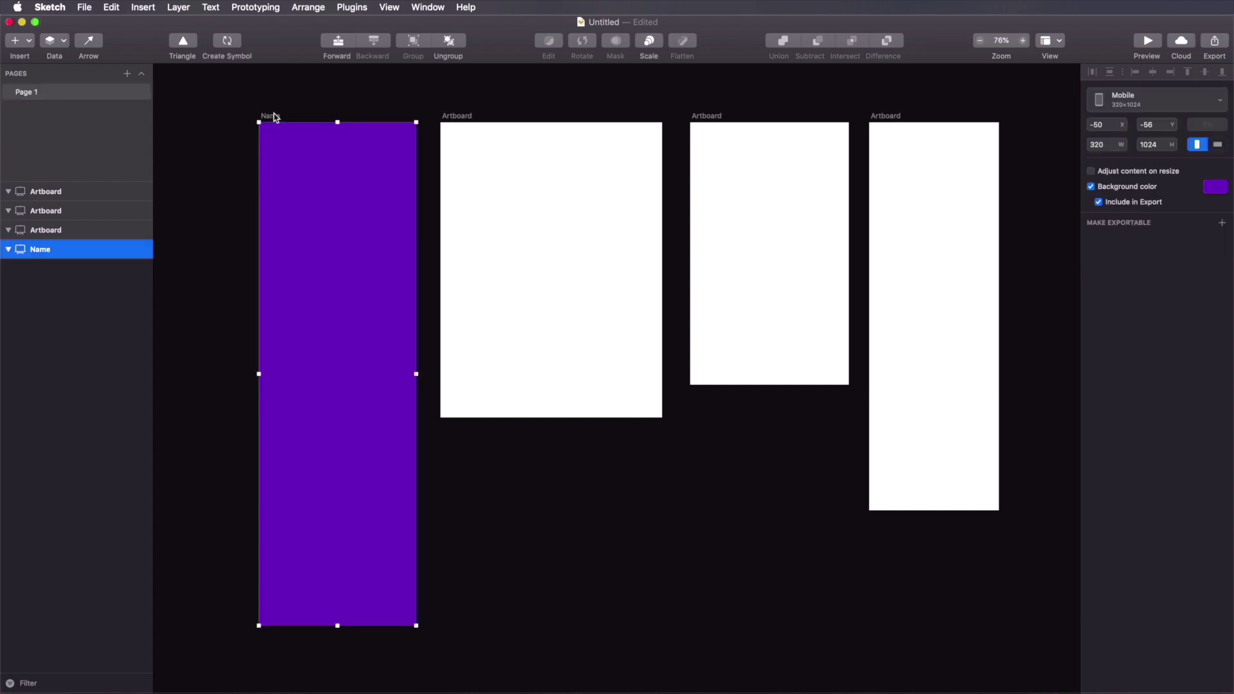
pyautogui.click(471, 116)
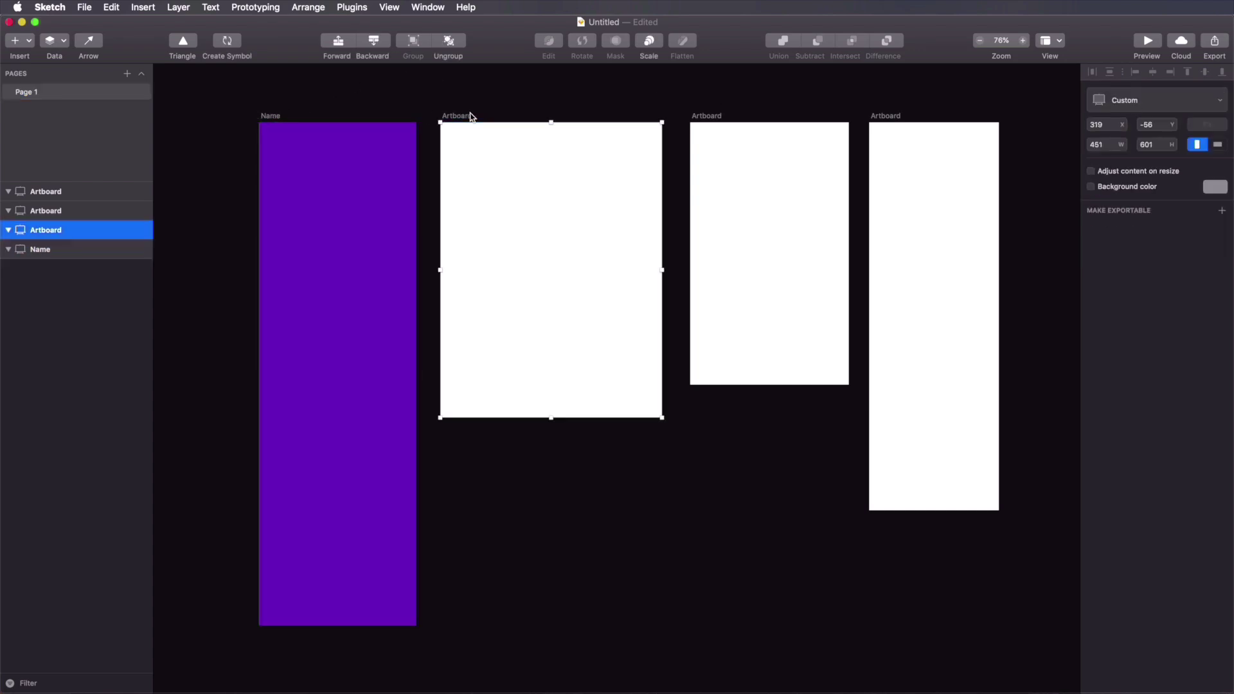
pyautogui.click(708, 116)
pyautogui.click(890, 117)
pyautogui.click(911, 103)
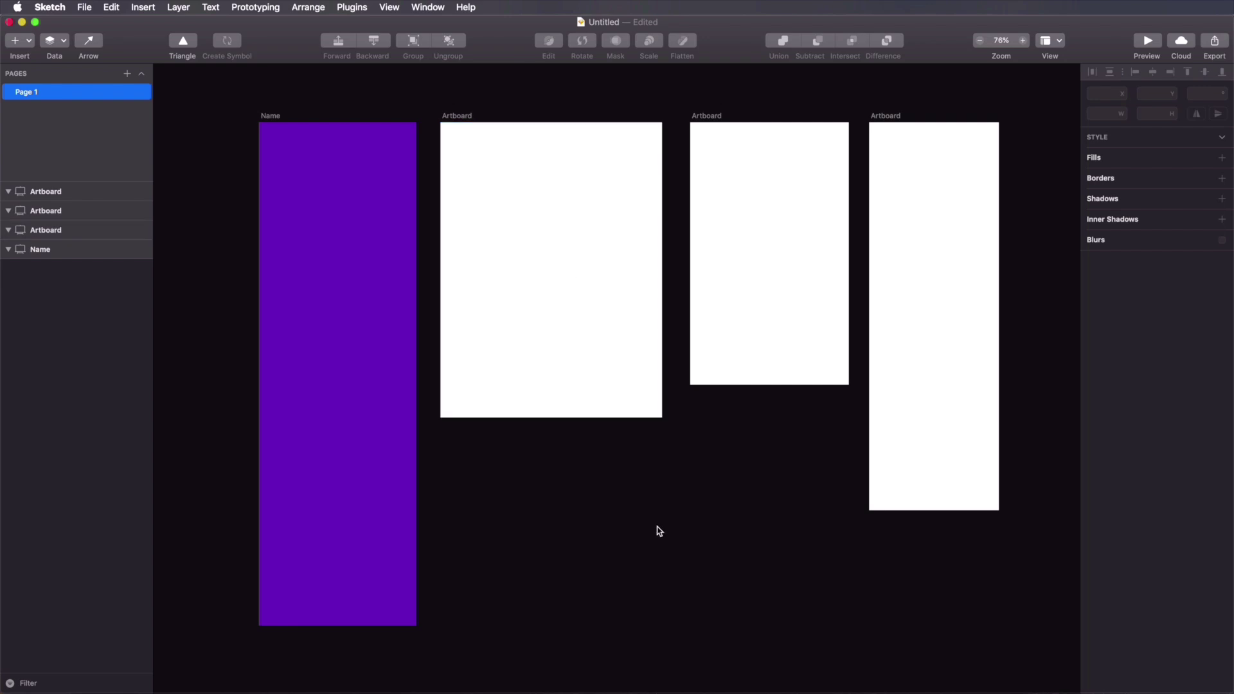
# Step: Draw a square artboard of about 101 × 101 below the second artboard and paste 17 copies of it, then deselect
pyautogui.press('a')
pyautogui.moveTo(501, 467); pyautogui.dragTo(552, 517)
pyautogui.press('super+c')
pyautogui.press('super+v')
pyautogui.press('super+v')
pyautogui.press('super+v')
pyautogui.press('super+v')
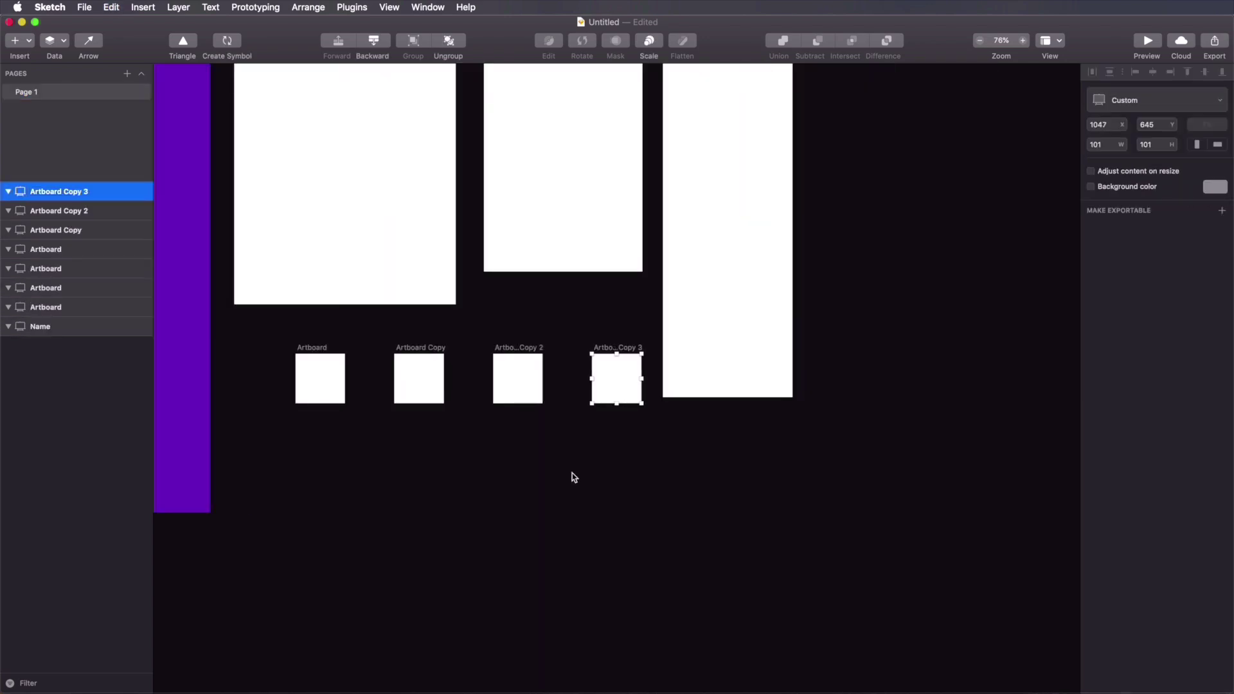
pyautogui.press('super+v')
pyautogui.press('super+v')
pyautogui.press('super+v')
pyautogui.press('super+v')
pyautogui.press('super+v')
pyautogui.press('super+v')
pyautogui.press('super+v')
pyautogui.press('super+v')
pyautogui.press('super+v')
pyautogui.press('super+v')
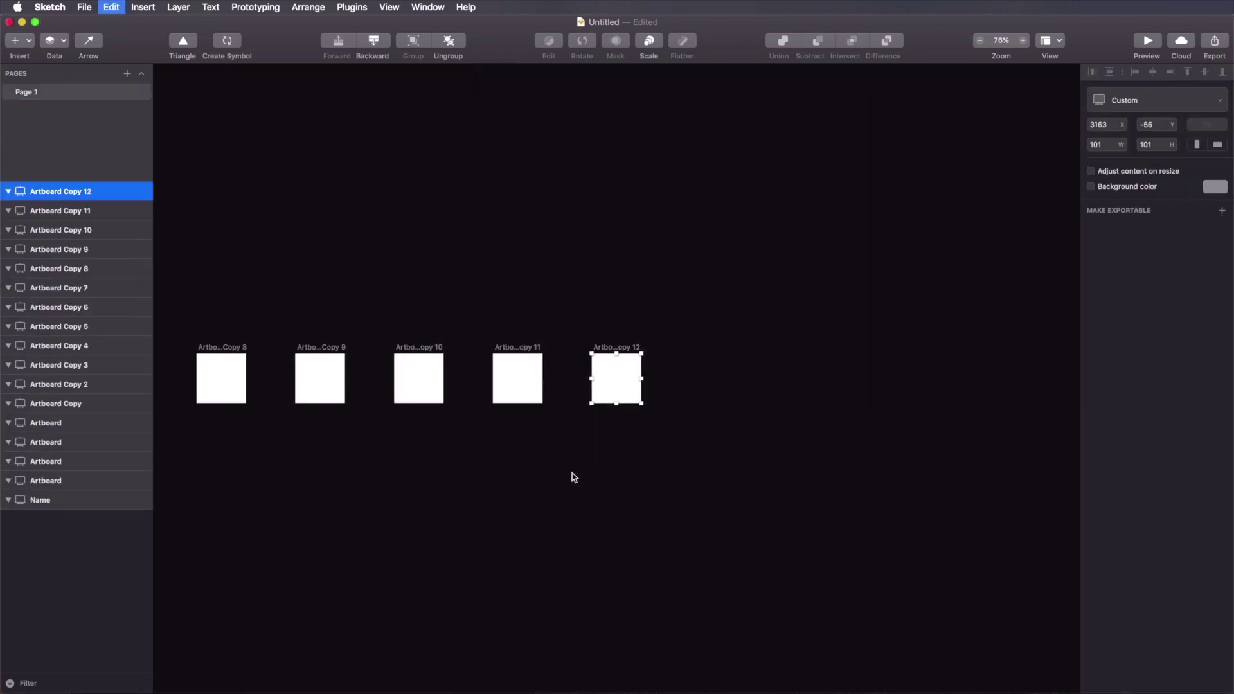
pyautogui.press('super+v')
pyautogui.press('super+v')
pyautogui.press('super+1')
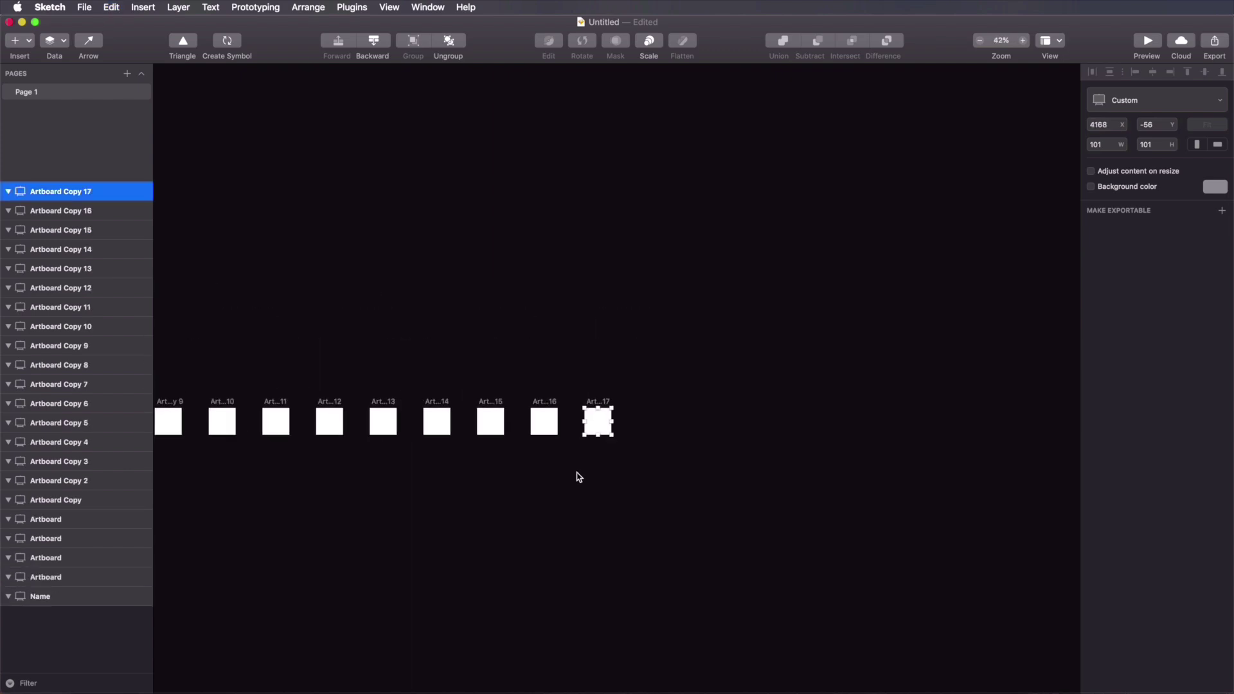
pyautogui.click(734, 383)
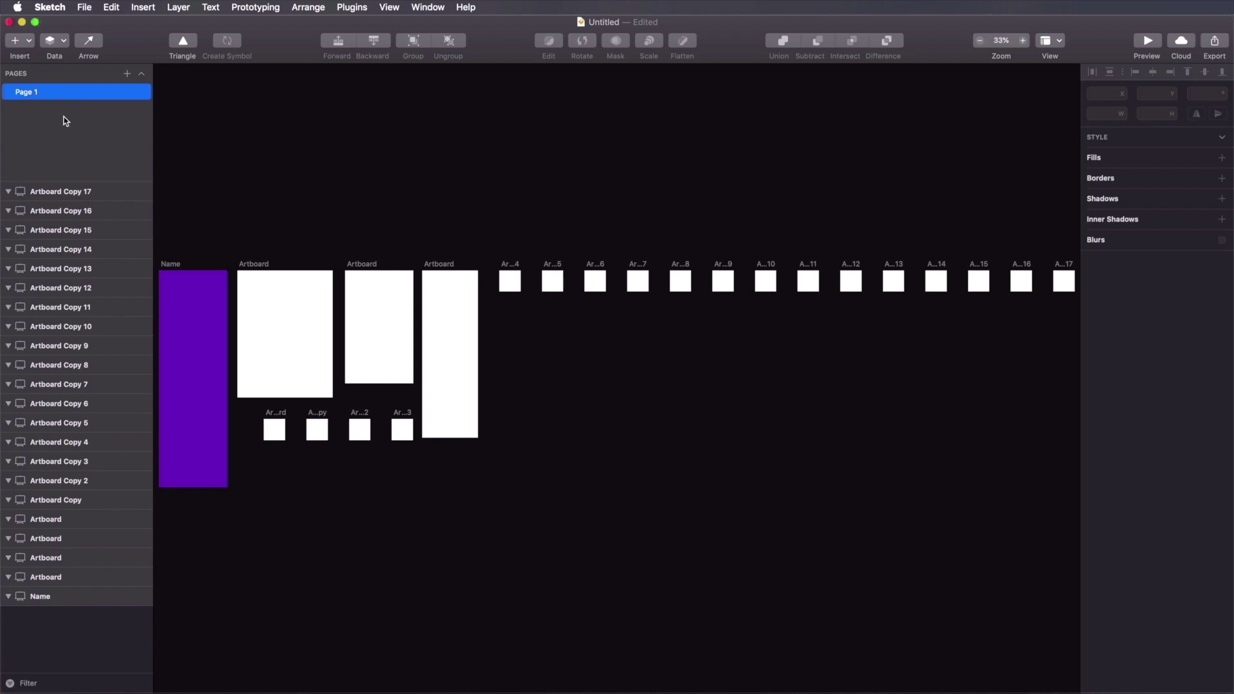
# Step: Add a second page with its default name and switch between it and Page 1
pyautogui.click(127, 75)
pyautogui.click(118, 130)
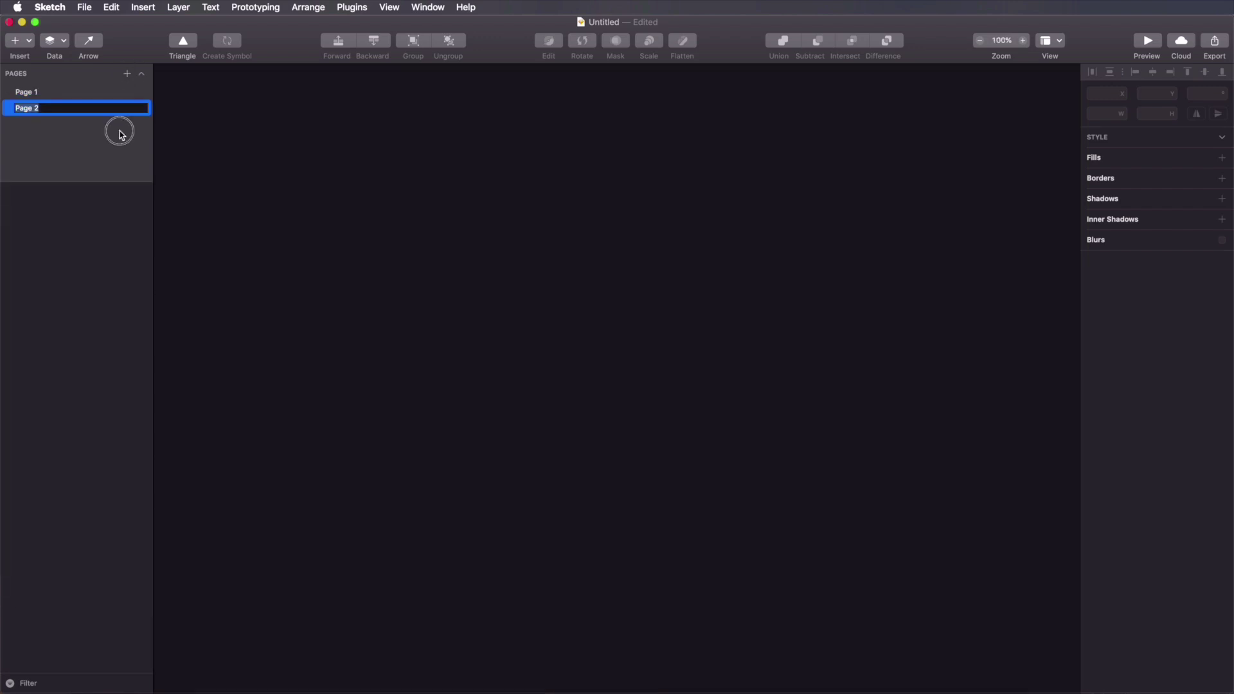
pyautogui.click(84, 93)
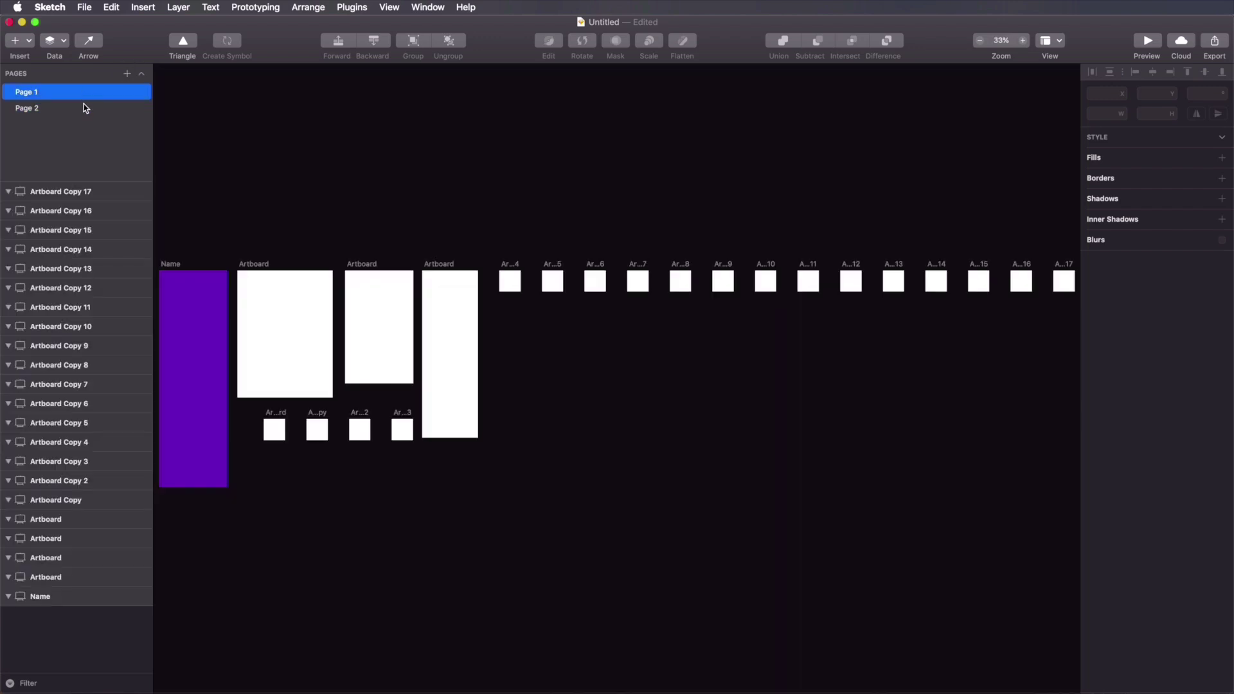
pyautogui.click(85, 108)
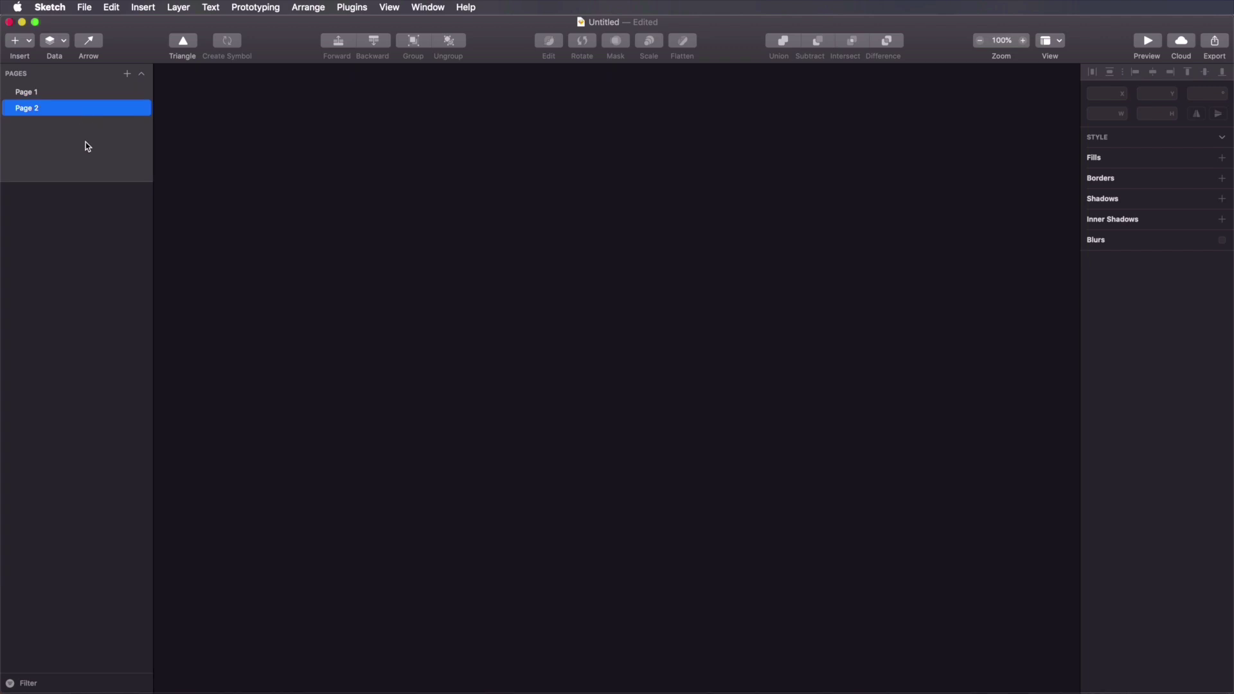
# Step: Move the row of small artboards, Artboard Copy 4 to Artboard Copy 17, from Page 1 to Page 2
pyautogui.click(64, 97)
pyautogui.moveTo(479, 225); pyautogui.dragTo(971, 390)
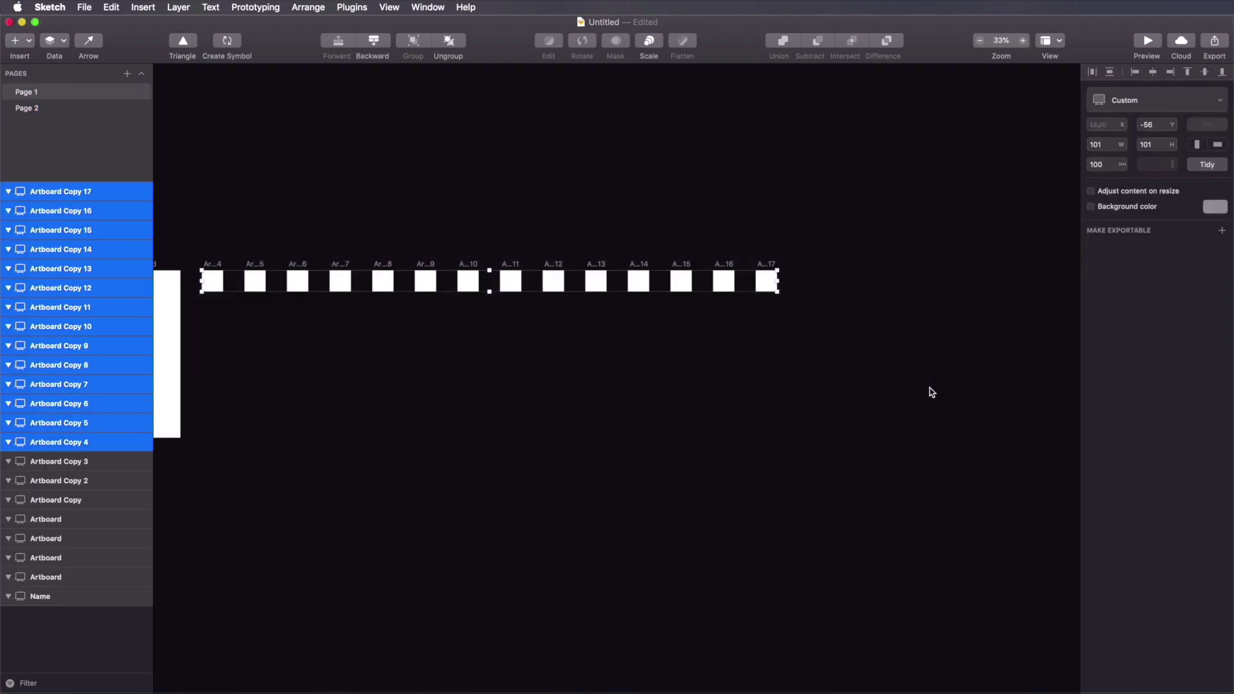
pyautogui.press('Delete')
pyautogui.click(75, 107)
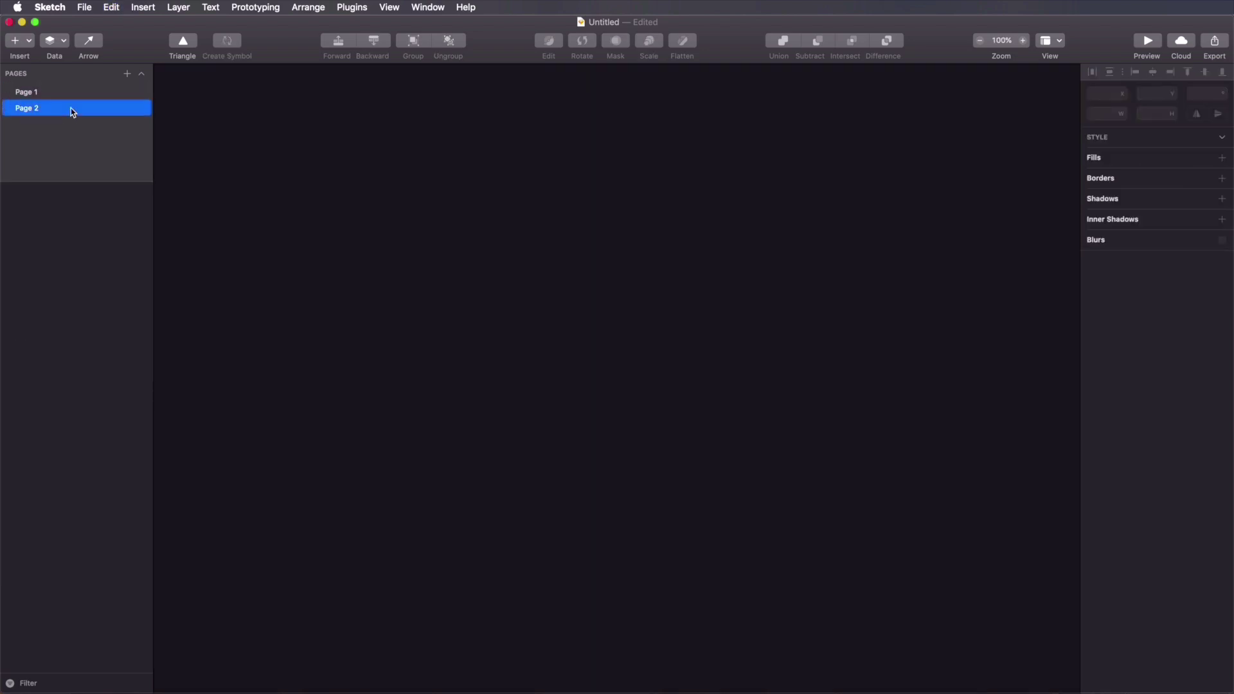
pyautogui.press('super+v')
pyautogui.click(670, 291)
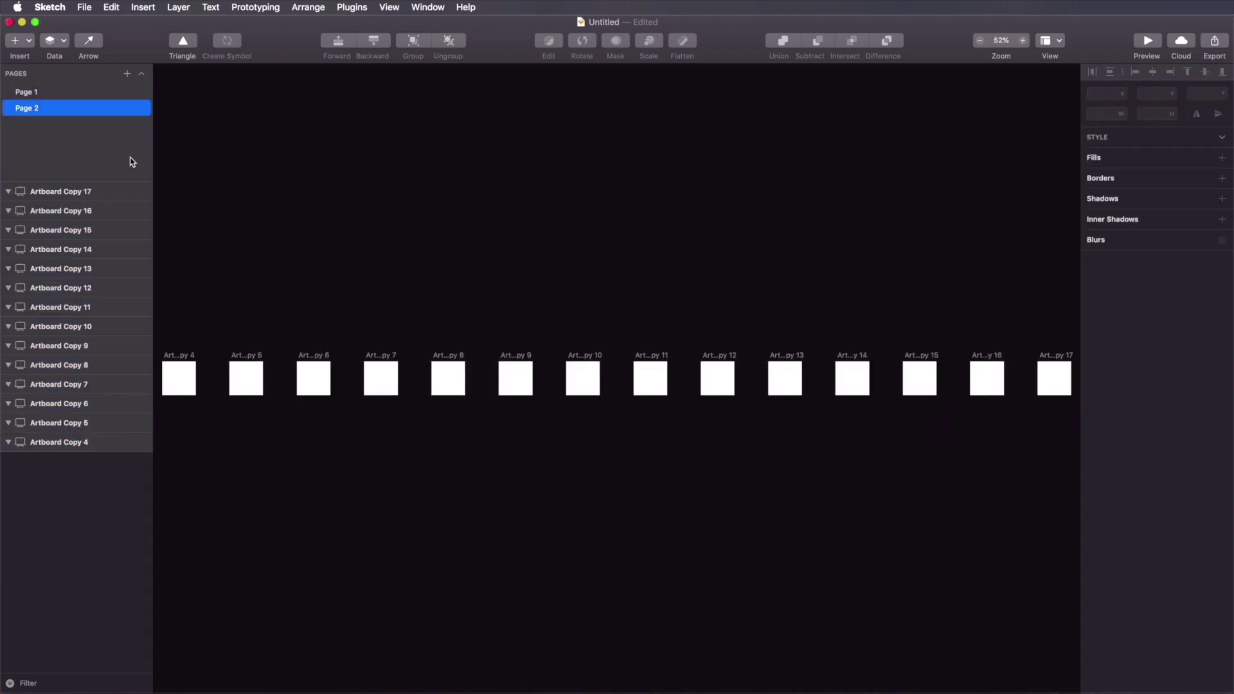
# Step: Switch between Page 1 and Page 2 to compare their artboards, ending on Page 1
pyautogui.click(51, 95)
pyautogui.press('super+1')
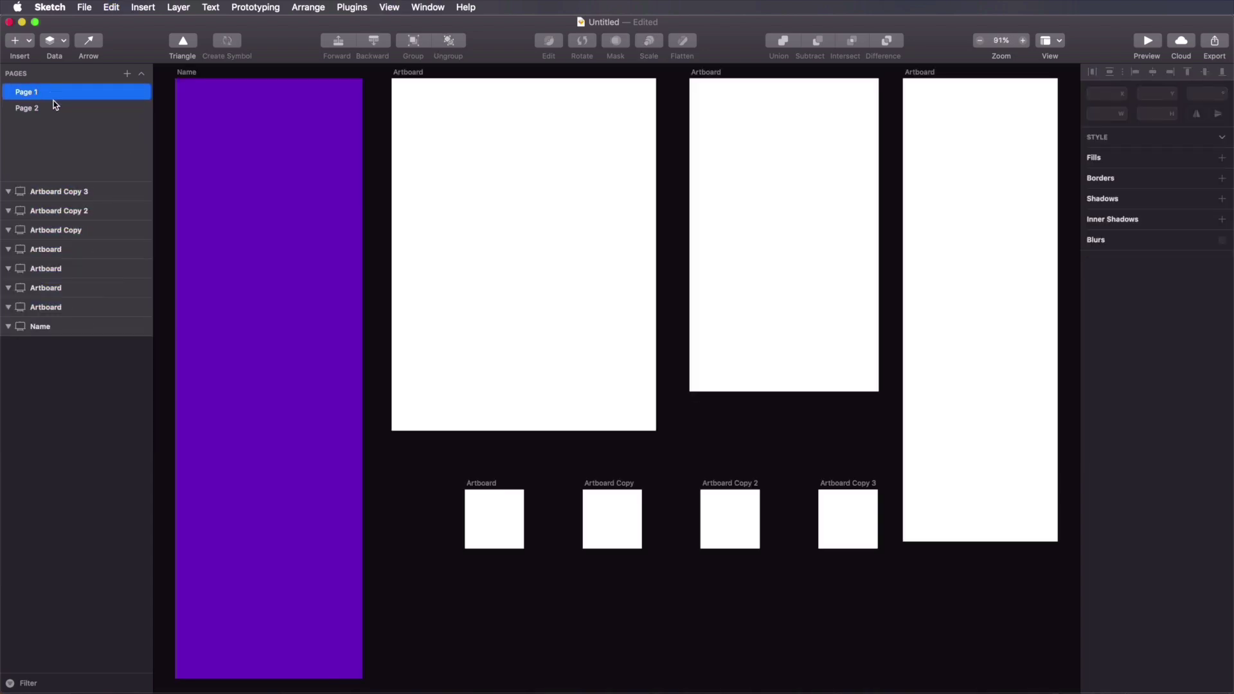
pyautogui.click(48, 109)
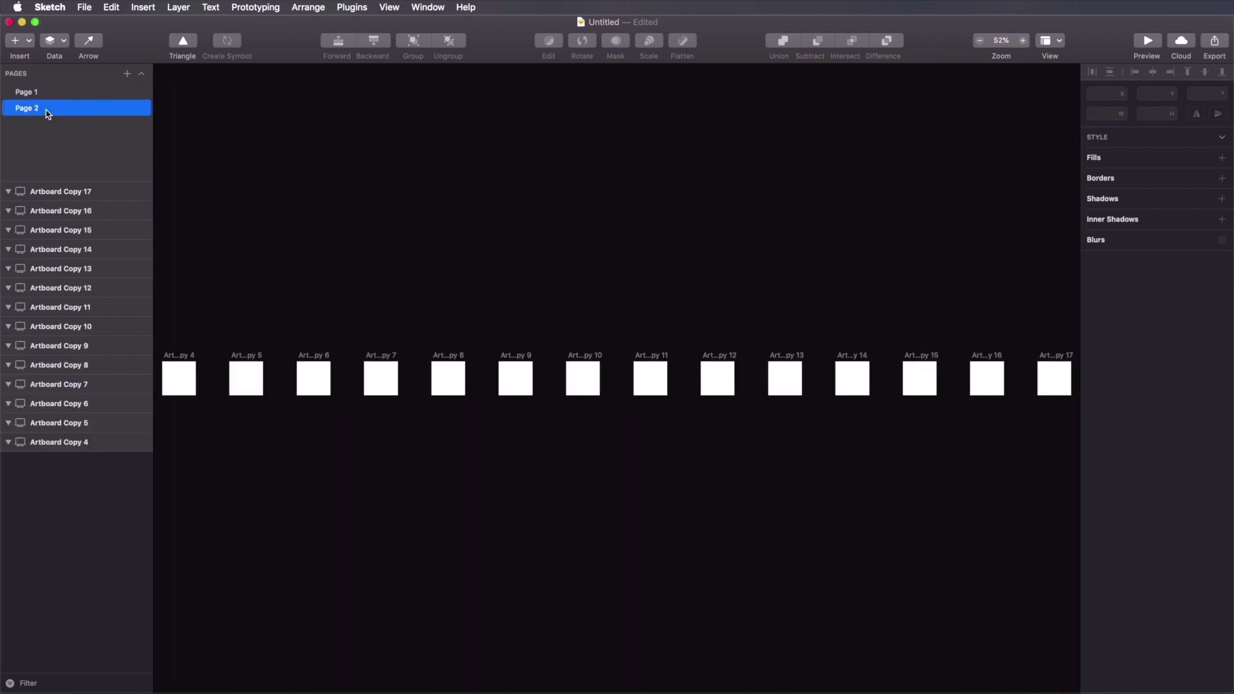
pyautogui.click(45, 95)
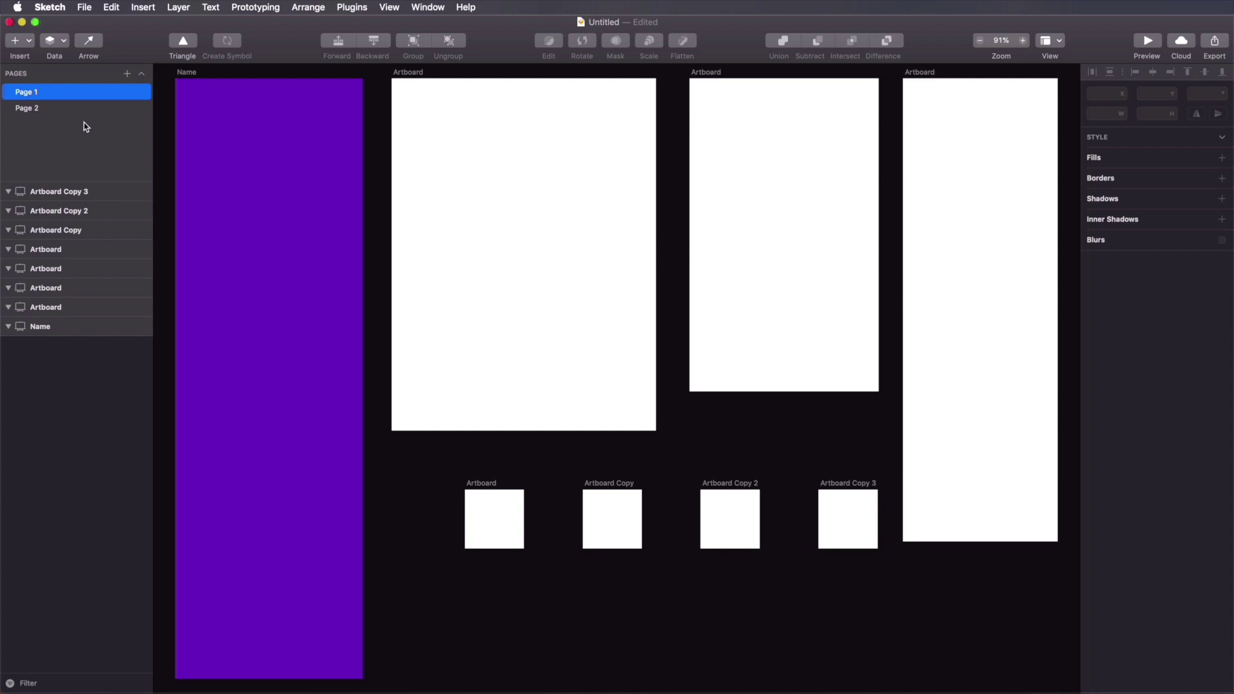
# Step: Rename Page 1 as Homepage and Page 2 as About
pyautogui.doubleClick(34, 93)
pyautogui.write('Homepage')
pyautogui.press('Return')
pyautogui.click(28, 110)
pyautogui.doubleClick(27, 112)
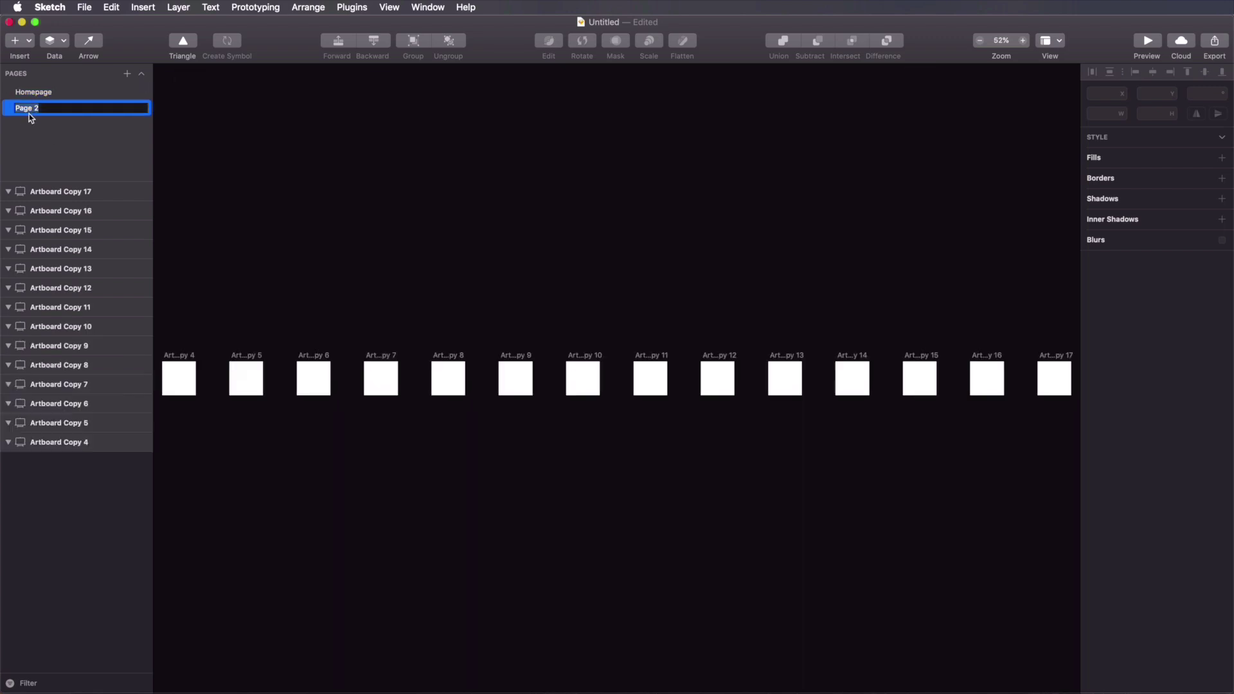
pyautogui.write('About')
pyautogui.press('Return')
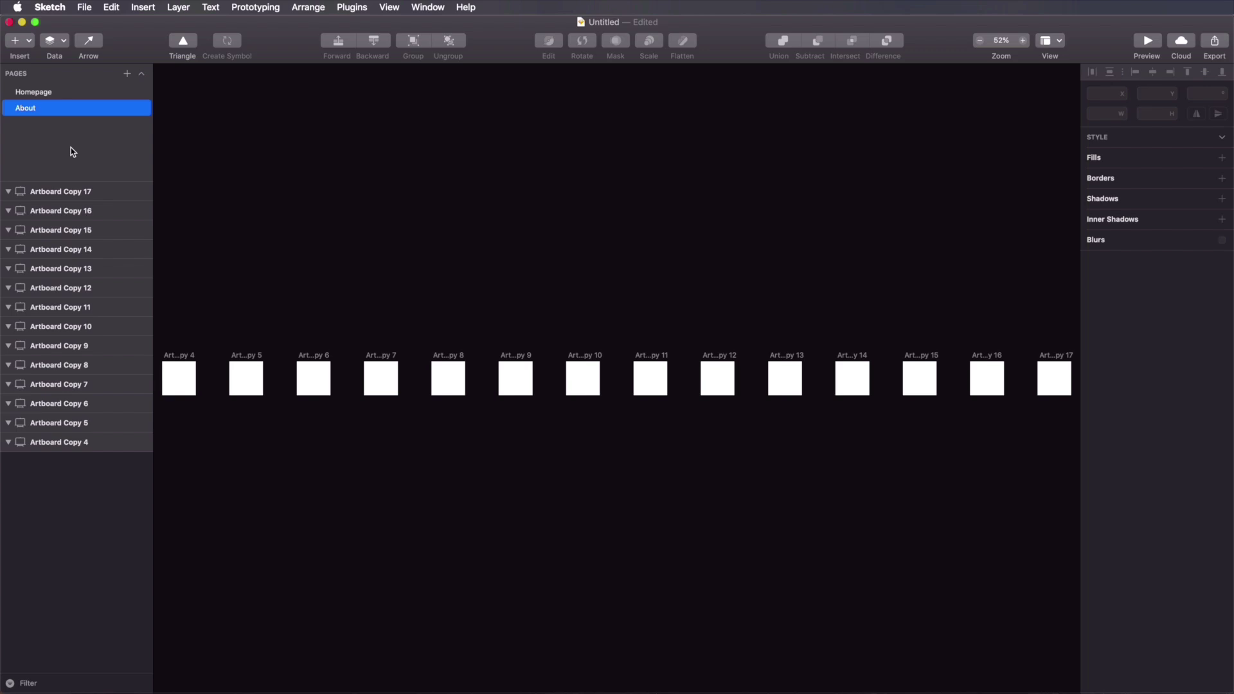
# Step: Select the first four small artboards on the About page one by one, then clear the selection
pyautogui.click(185, 361)
pyautogui.click(229, 364)
pyautogui.click(311, 364)
pyautogui.click(374, 363)
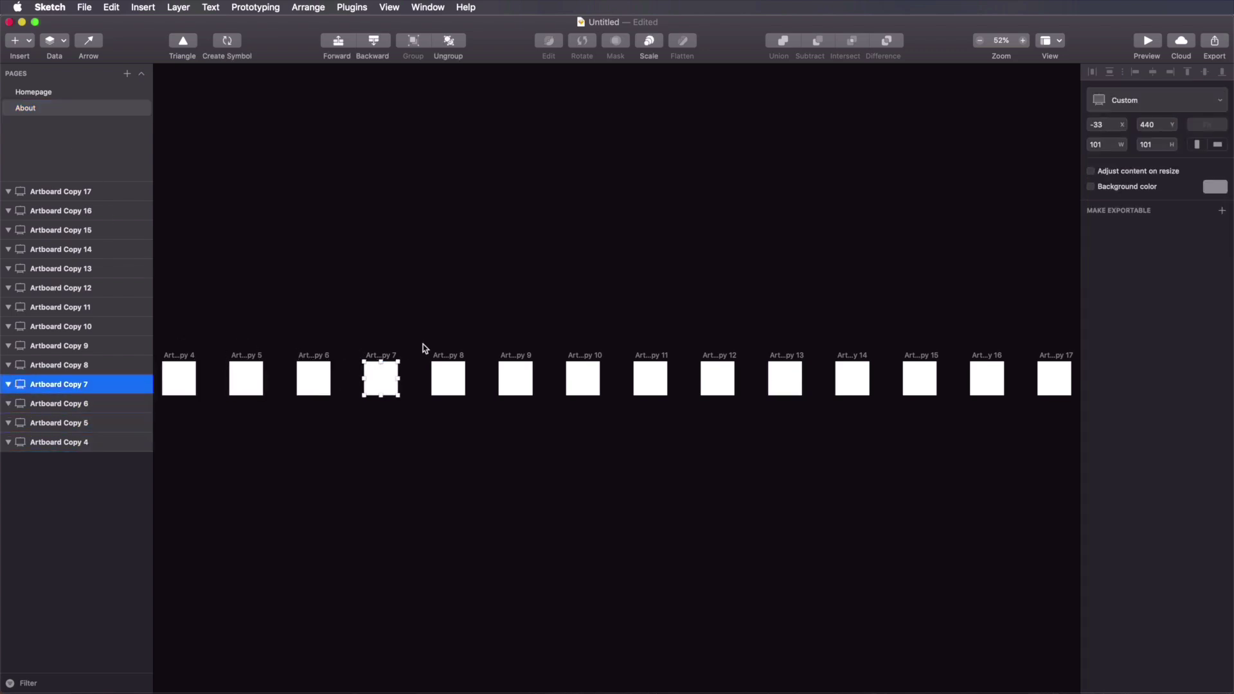
pyautogui.click(433, 325)
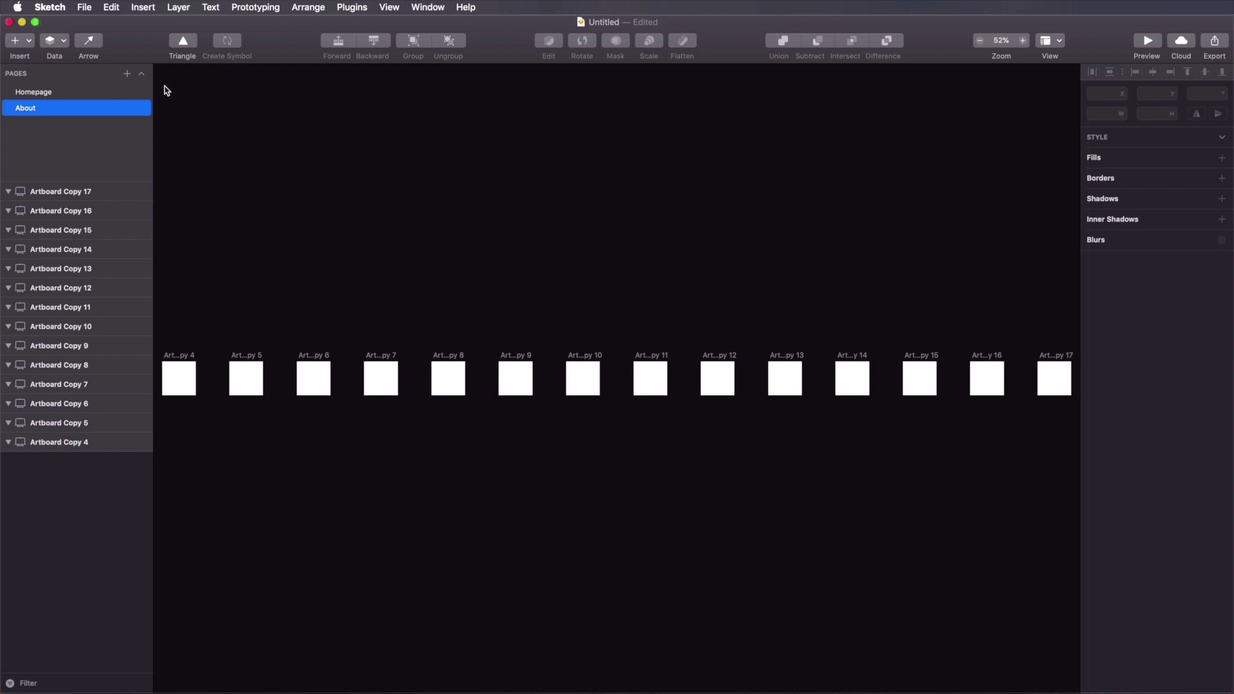
# Step: View the duplicate and delete options for the About page without applying either
pyautogui.rightClick(72, 110)
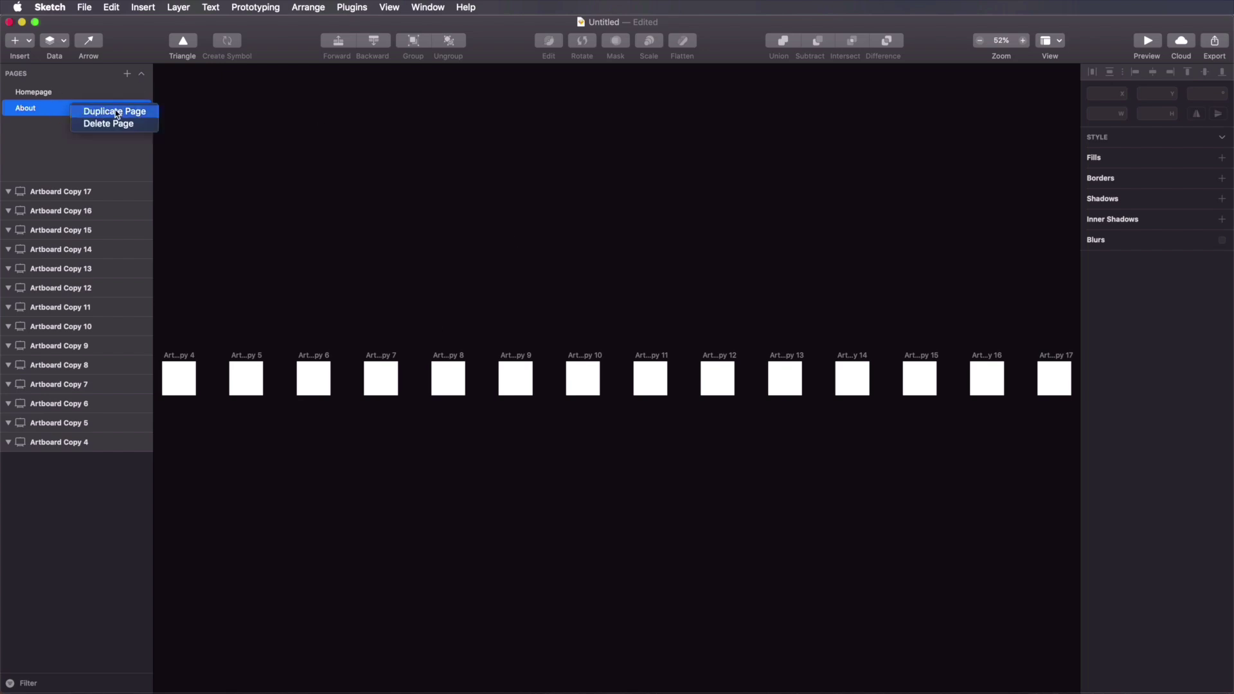
pyautogui.press('Escape')
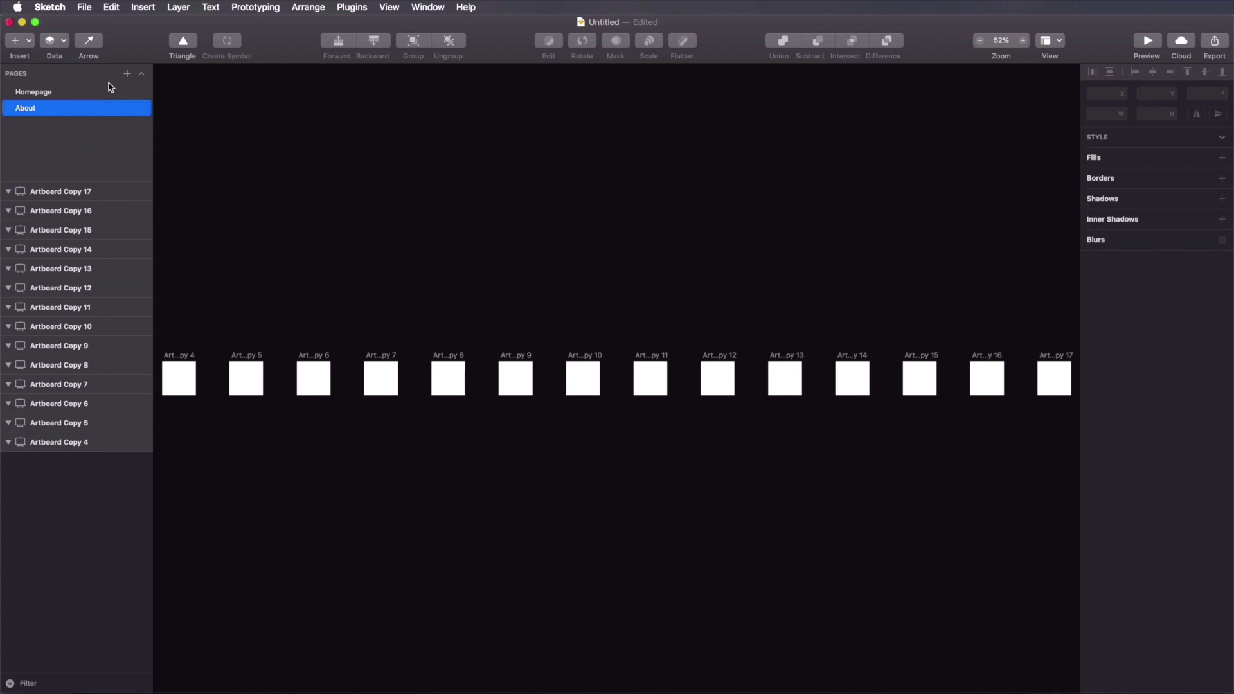
pyautogui.rightClick(55, 138)
pyautogui.press('Escape')
# Step: Add a third page named Contact
pyautogui.click(126, 74)
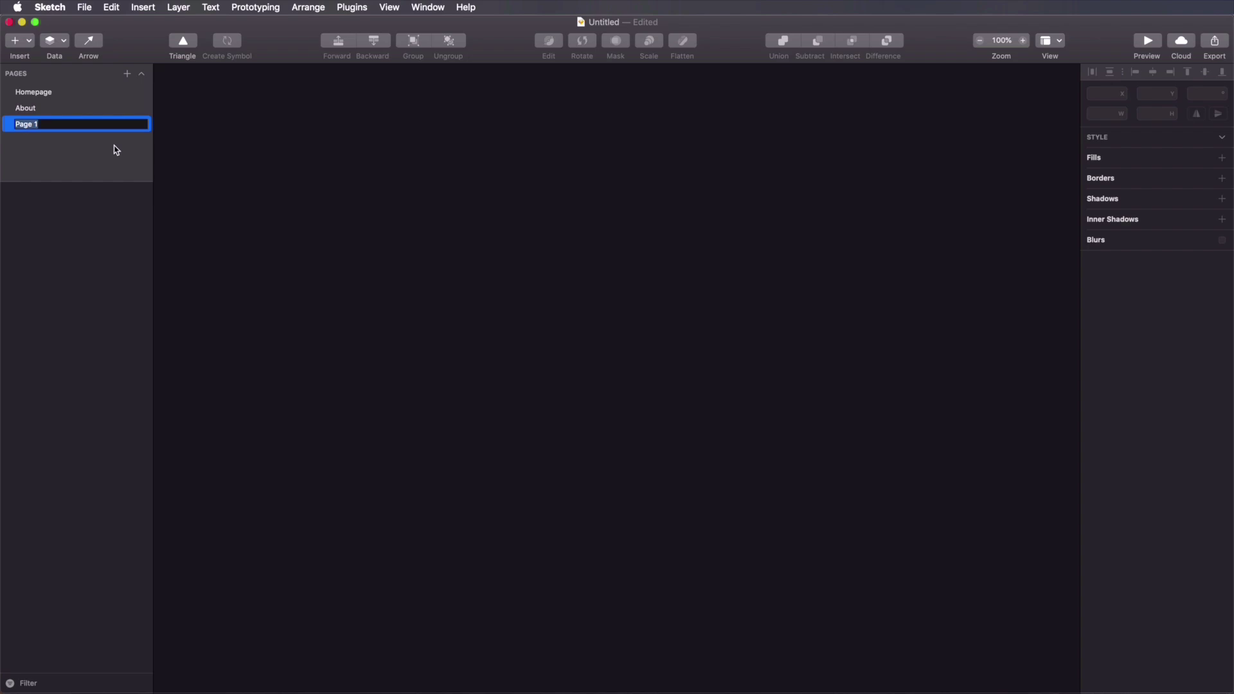
pyautogui.write('Contact')
pyautogui.press('Return')
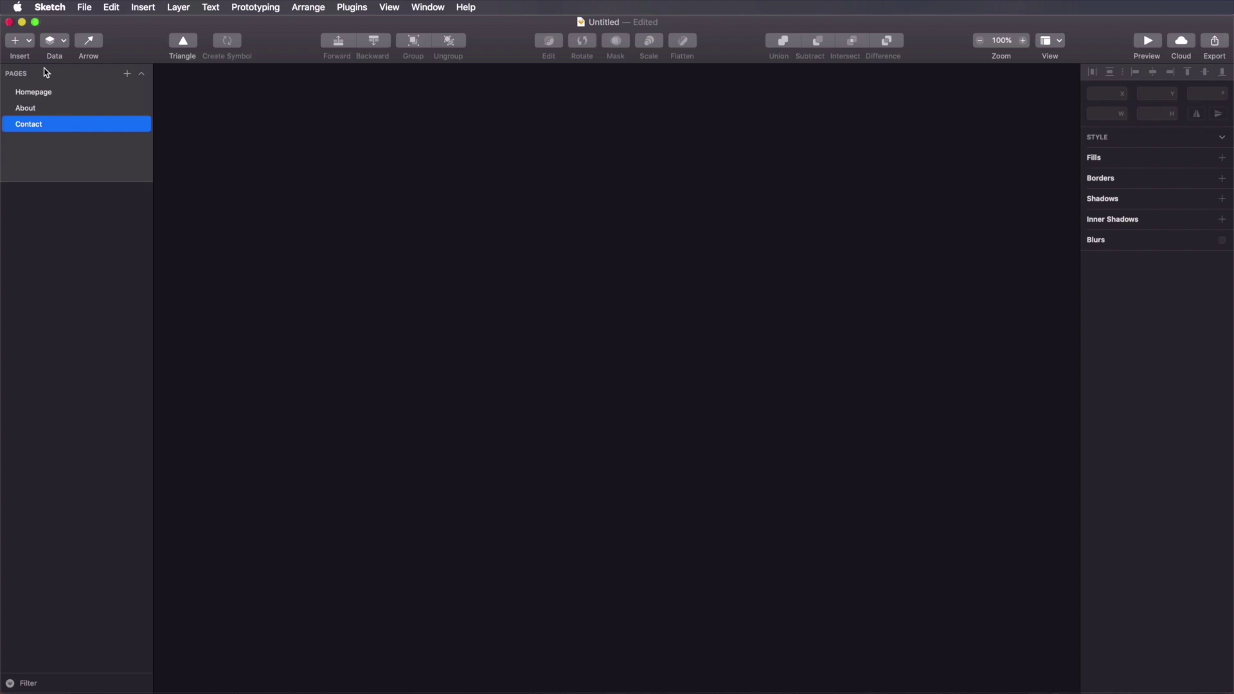
# Step: Collapse the page list, expand and collapse it again, and open the compact page selector
pyautogui.click(141, 74)
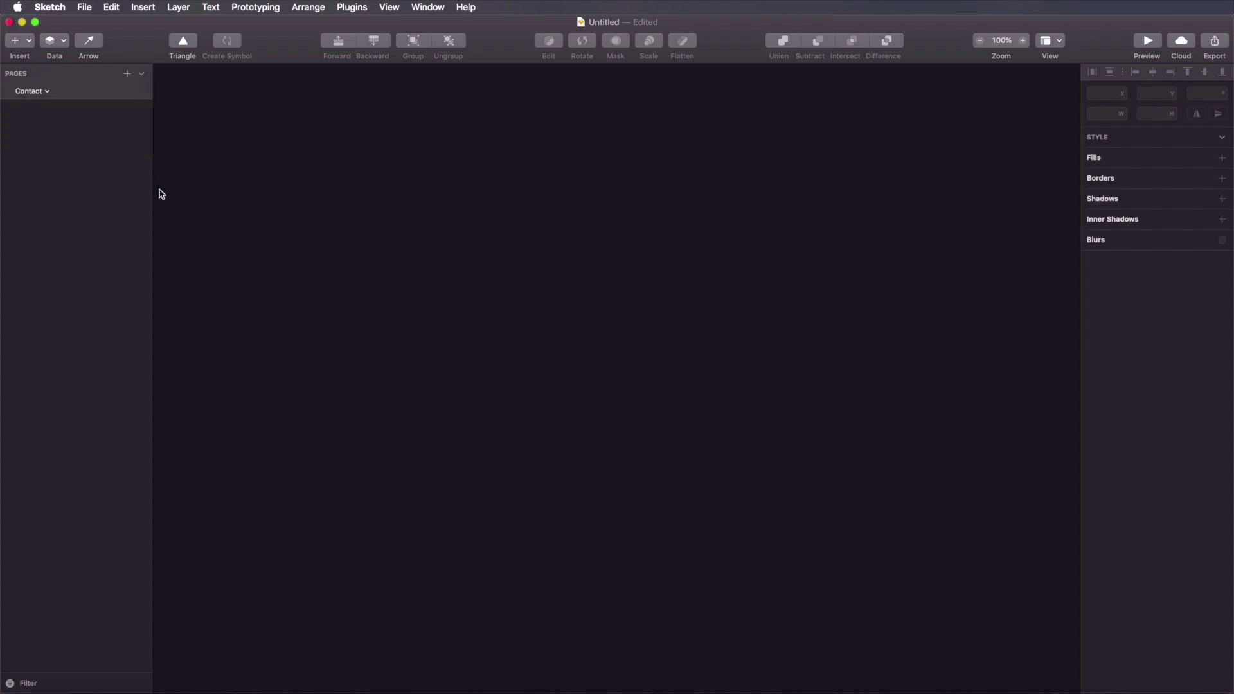
pyautogui.click(143, 74)
pyautogui.click(143, 74)
pyautogui.click(50, 92)
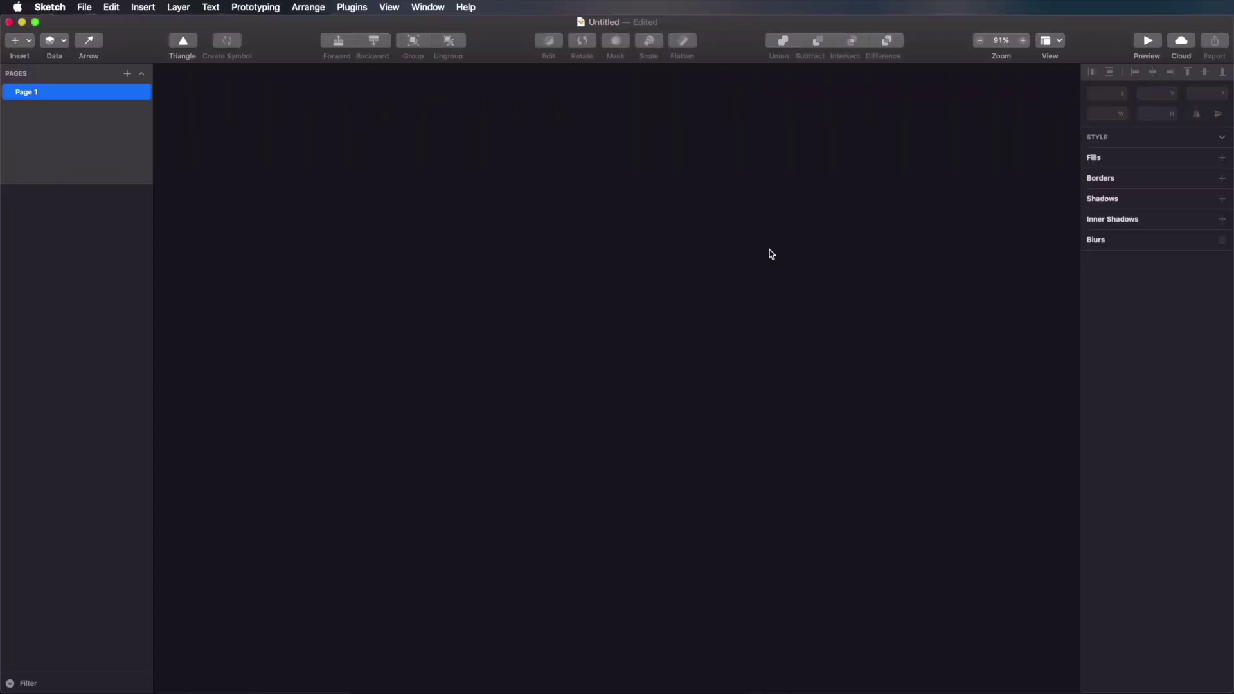
# Step: Draw a rectangle of about 741 × 475 on the empty Page 1, move it to about X 452, Y 144, and leave it selected
pyautogui.press('a')
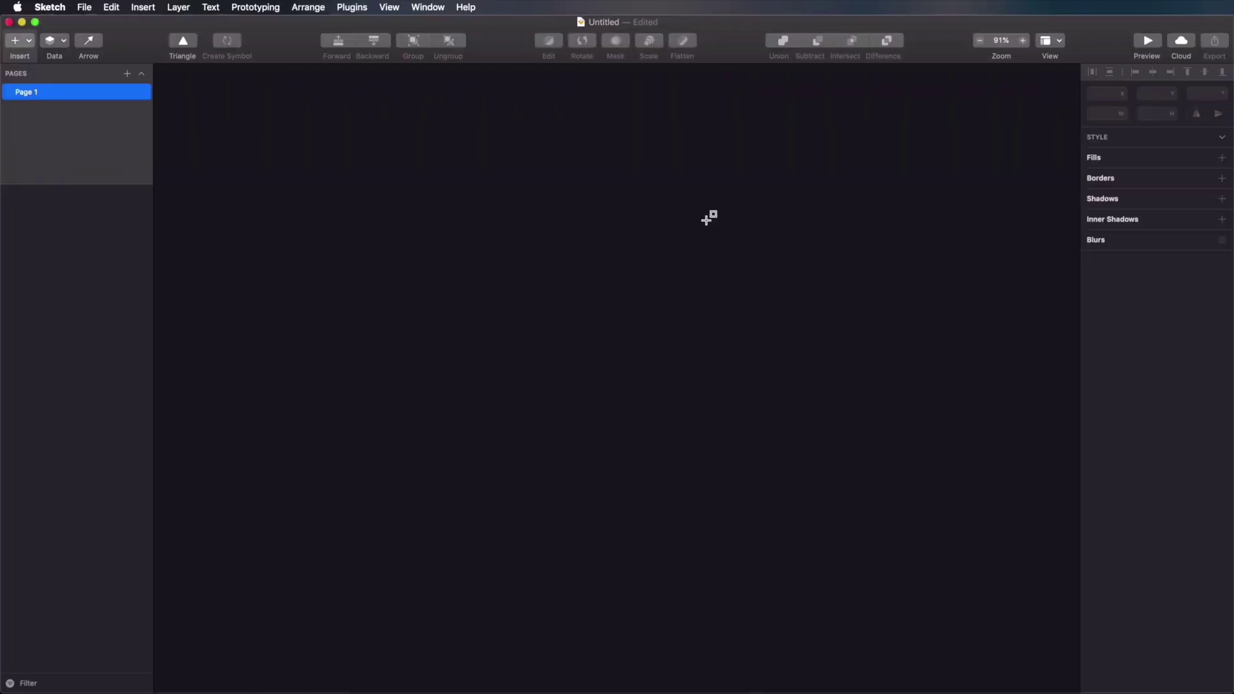
pyautogui.moveTo(438, 149); pyautogui.dragTo(874, 428)
pyautogui.moveTo(746, 329); pyautogui.dragTo(776, 402)
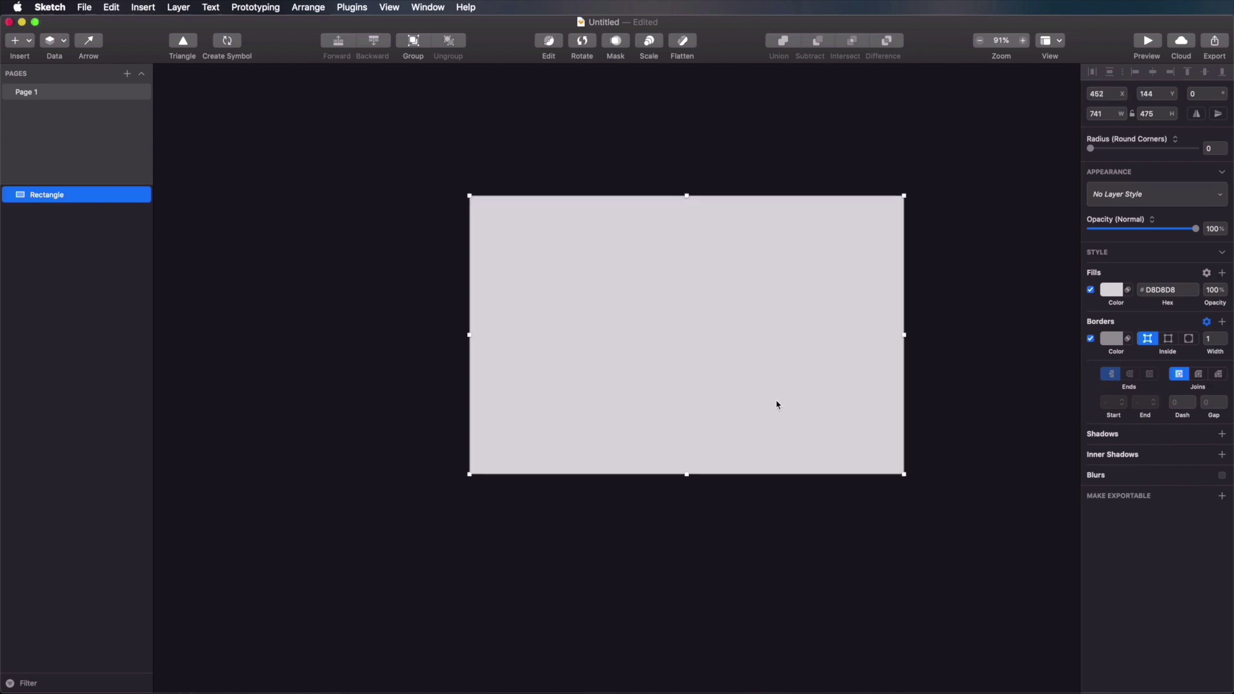
pyautogui.click(245, 223)
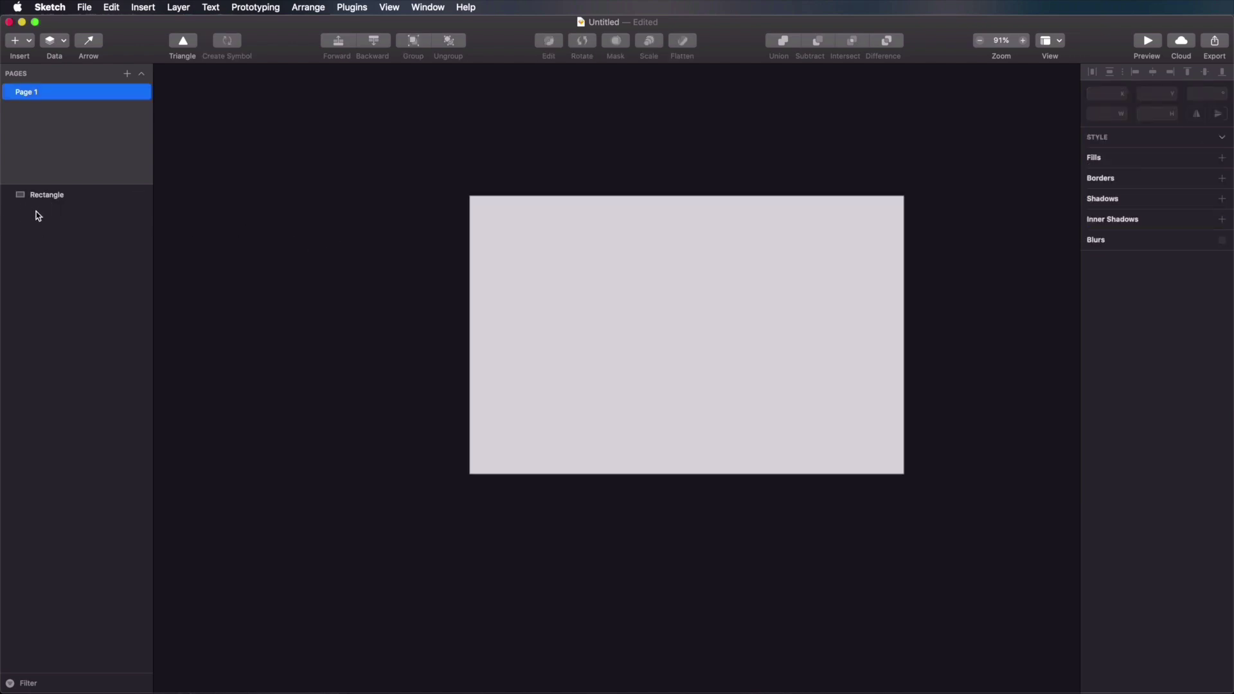
pyautogui.click(67, 199)
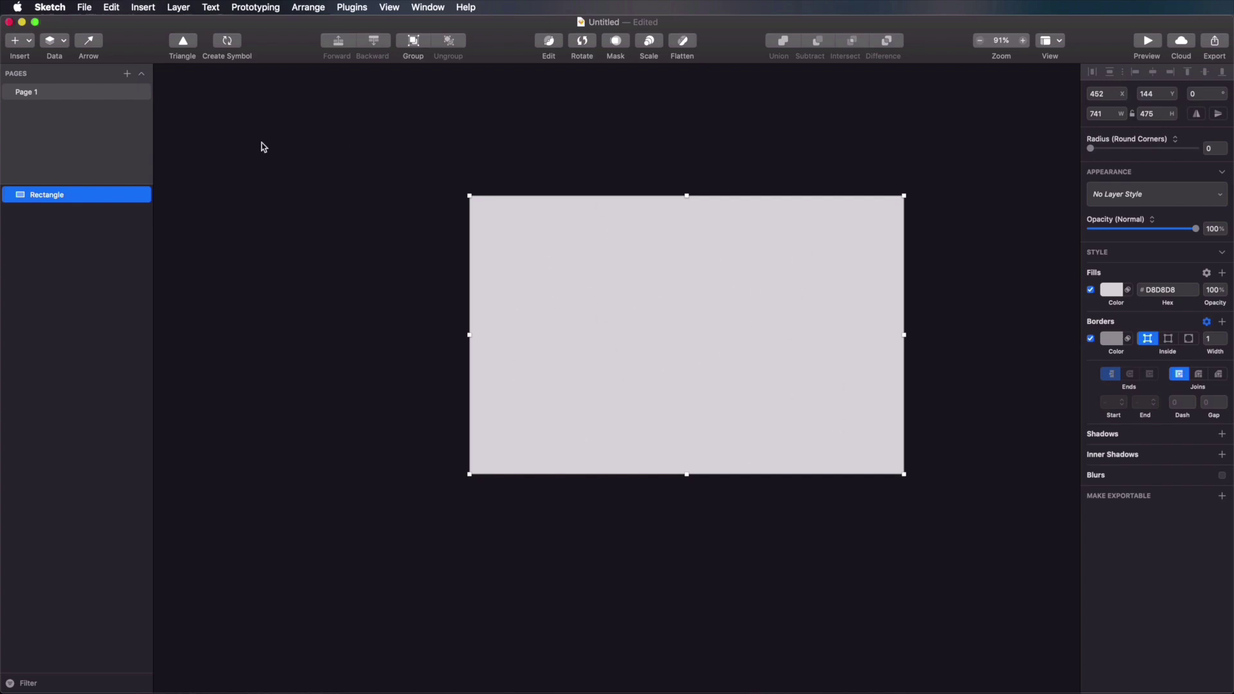
# Step: Rename the rectangle layer as Shape
pyautogui.doubleClick(53, 196)
pyautogui.click(305, 322)
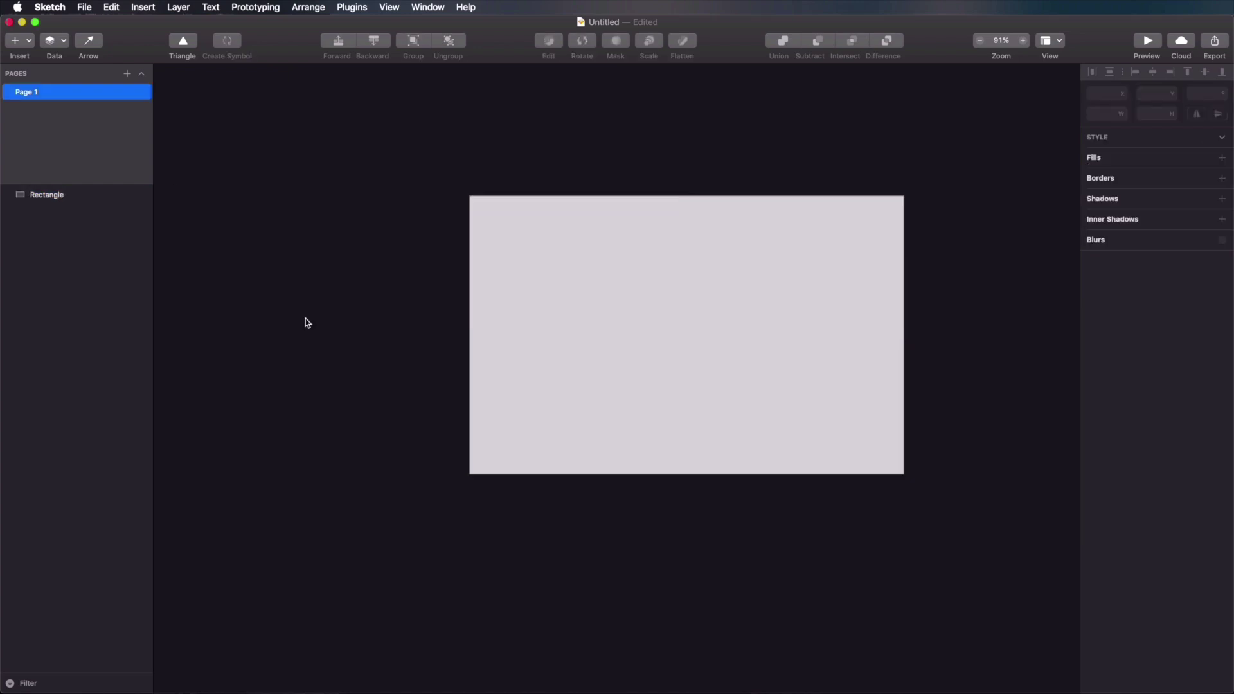
pyautogui.click(65, 196)
pyautogui.rightClick(54, 194)
pyautogui.click(119, 429)
pyautogui.write('Shape')
pyautogui.click(432, 369)
# Step: Draw an oval of about 171 × 204 to the rectangle's left and one of about 471 × 642 to its right
pyautogui.press('o')
pyautogui.moveTo(274, 139); pyautogui.dragTo(375, 259)
pyautogui.press('o')
pyautogui.moveTo(938, 121); pyautogui.dragTo(1080, 498)
pyautogui.click(638, 179)
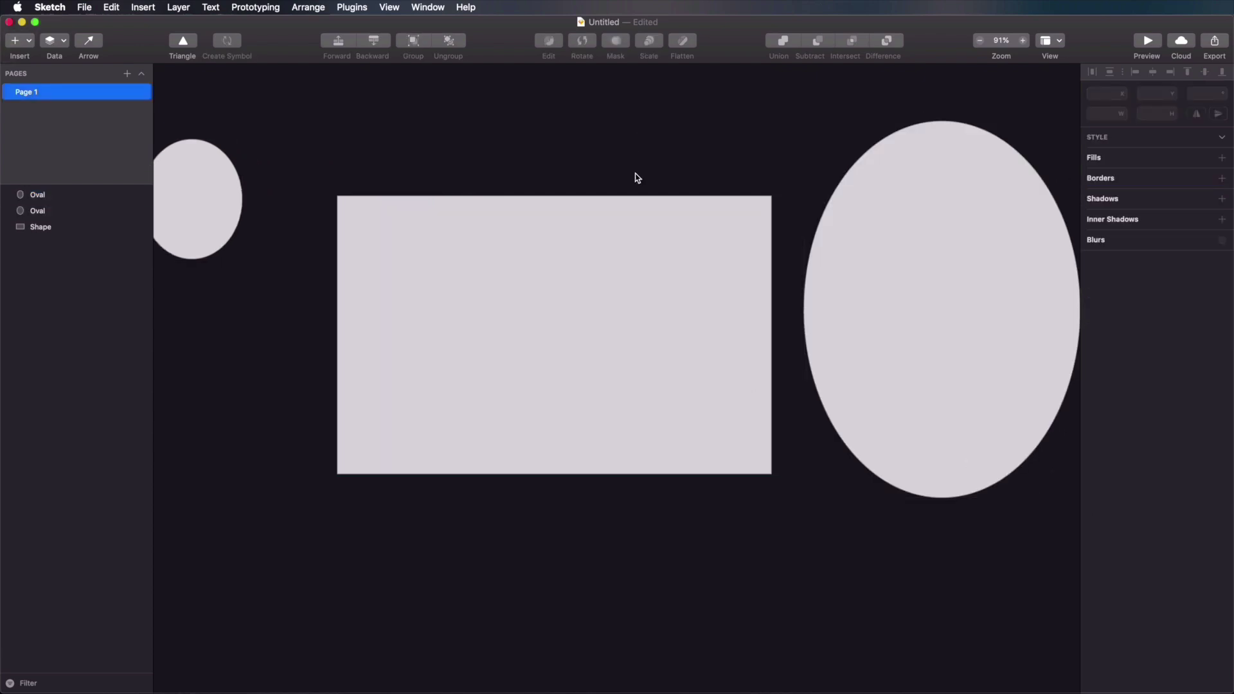
# Step: Select both ovals and the Shape layer together in the layer list, and clear the selection
pyautogui.click(51, 195)
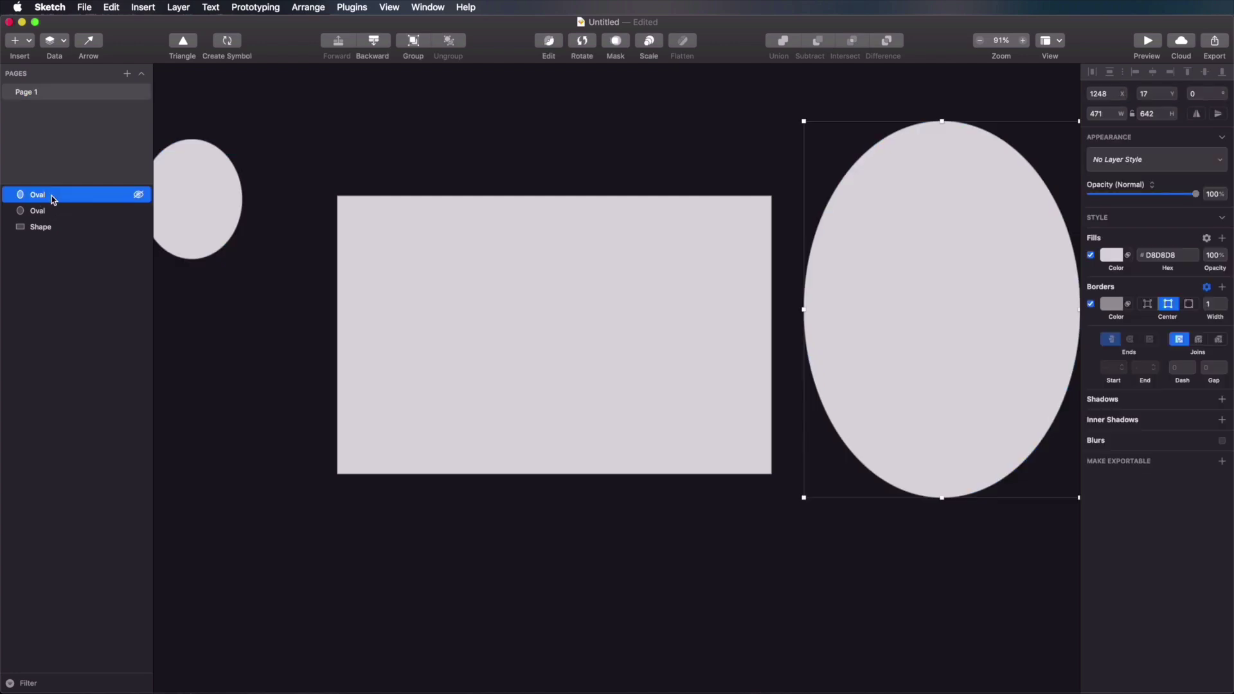
pyautogui.keyDown('shift'); pyautogui.click(51, 212); pyautogui.keyUp('shift')
pyautogui.keyDown('shift'); pyautogui.click(51, 228); pyautogui.keyUp('shift')
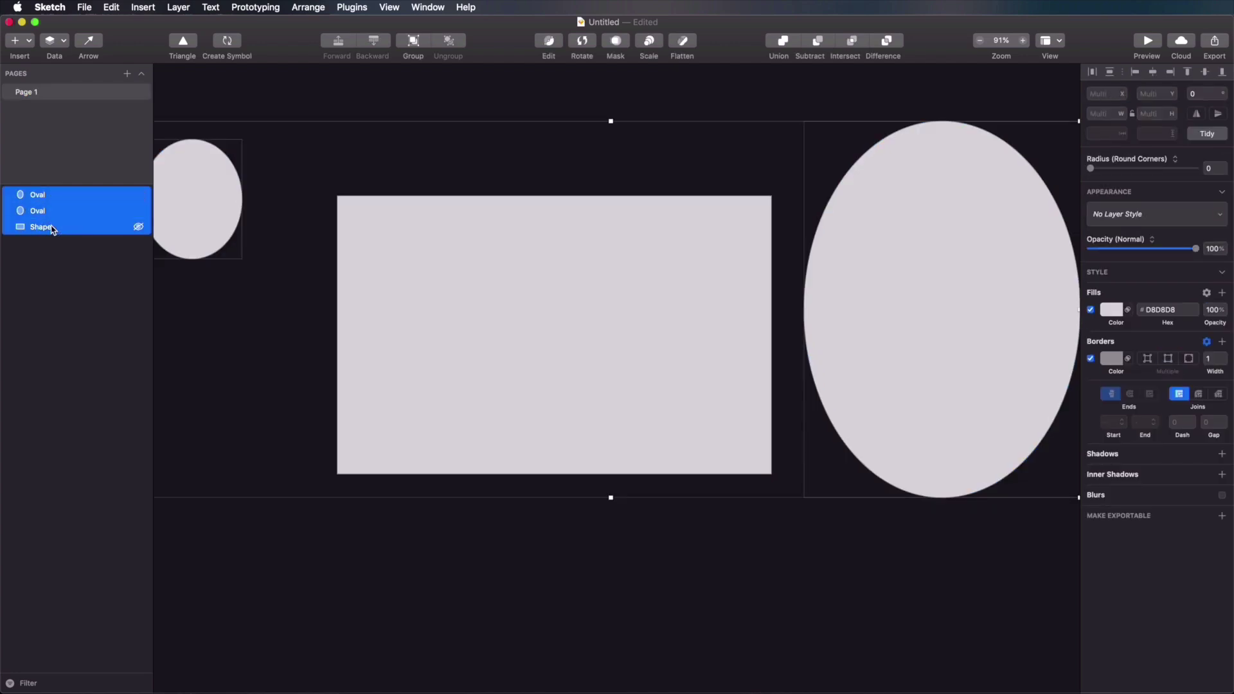
pyautogui.scroll(-2, 721, 308)
pyautogui.click(628, 113)
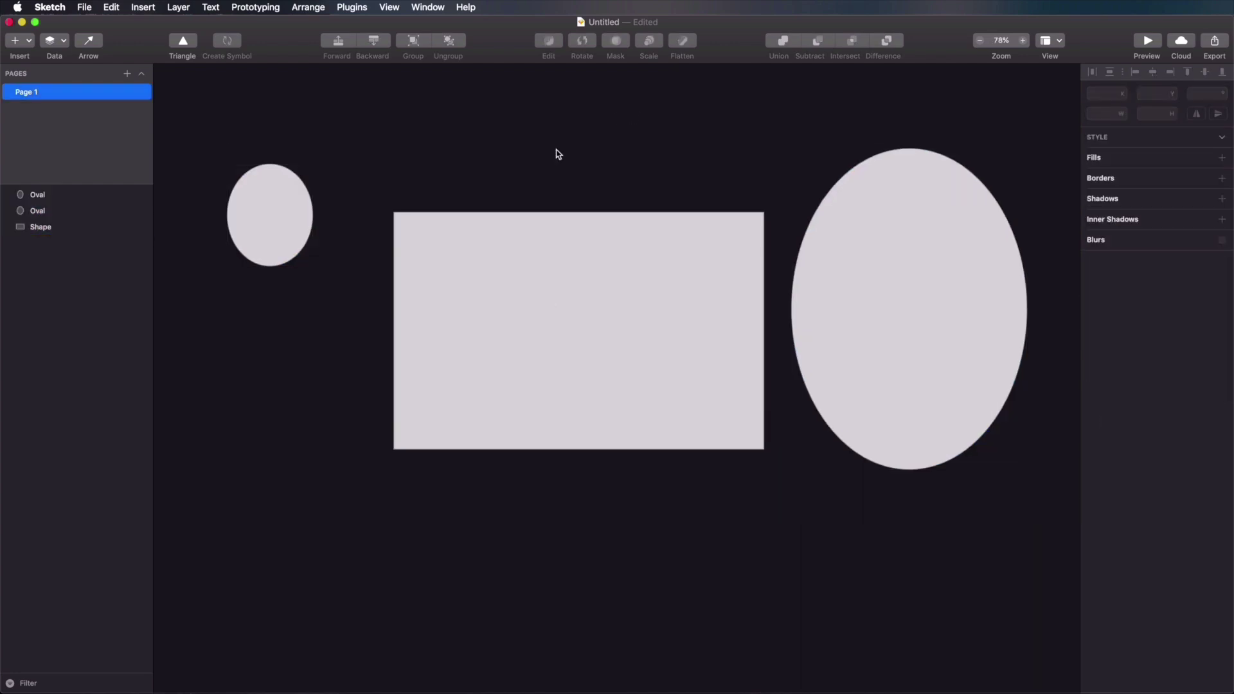
# Step: Select the small oval, the rectangle and the large oval individually on the canvas
pyautogui.click(237, 215)
pyautogui.click(576, 283)
pyautogui.click(868, 283)
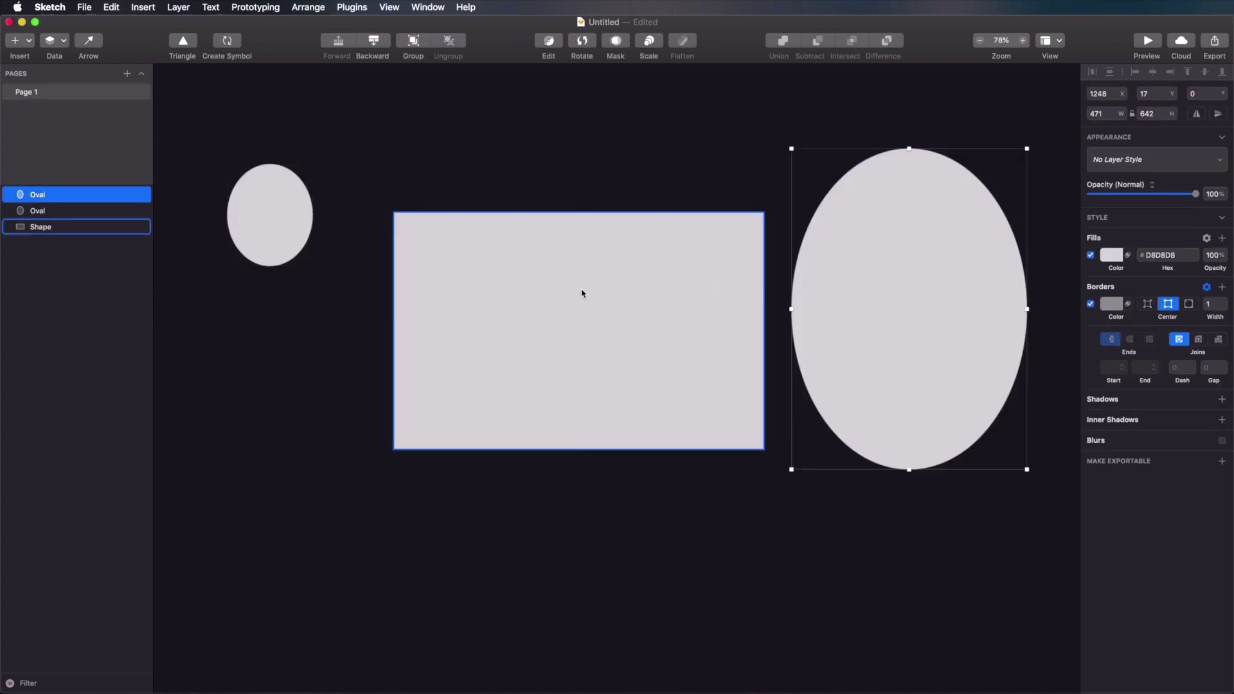
pyautogui.click(585, 294)
# Step: Move the small oval to about X 337, Y 42 so it overlaps the rectangle's upper-left corner
pyautogui.click(278, 264)
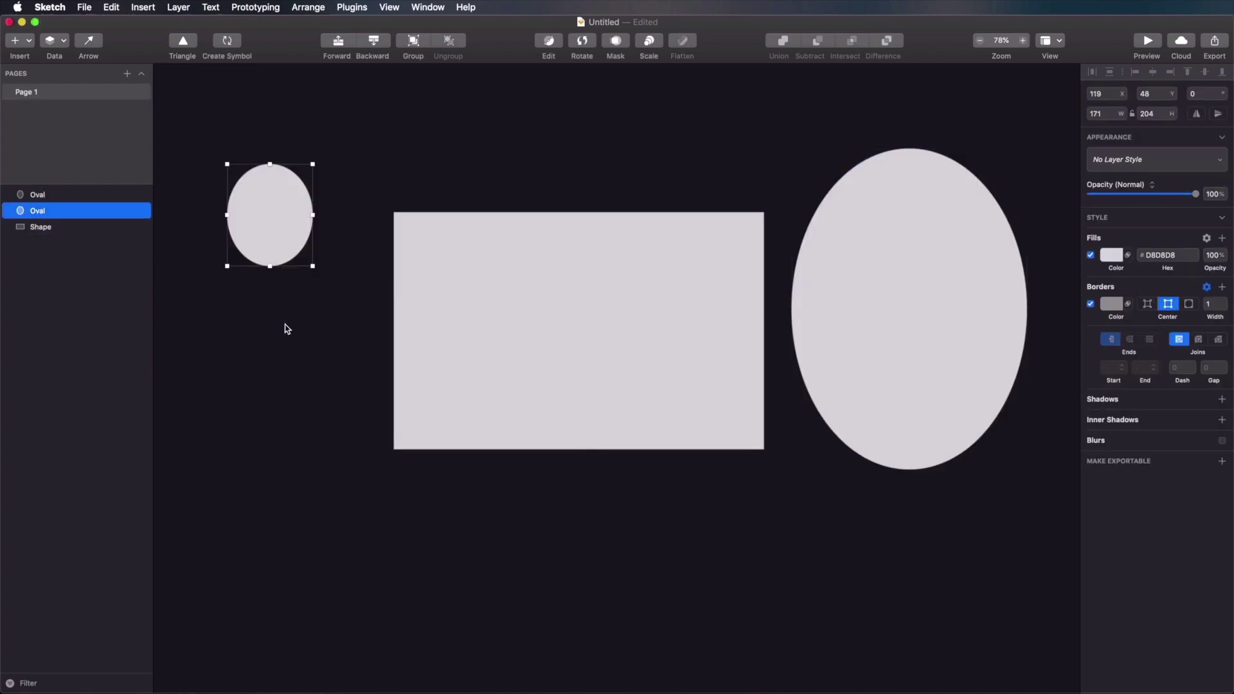
pyautogui.moveTo(270, 223); pyautogui.dragTo(379, 220)
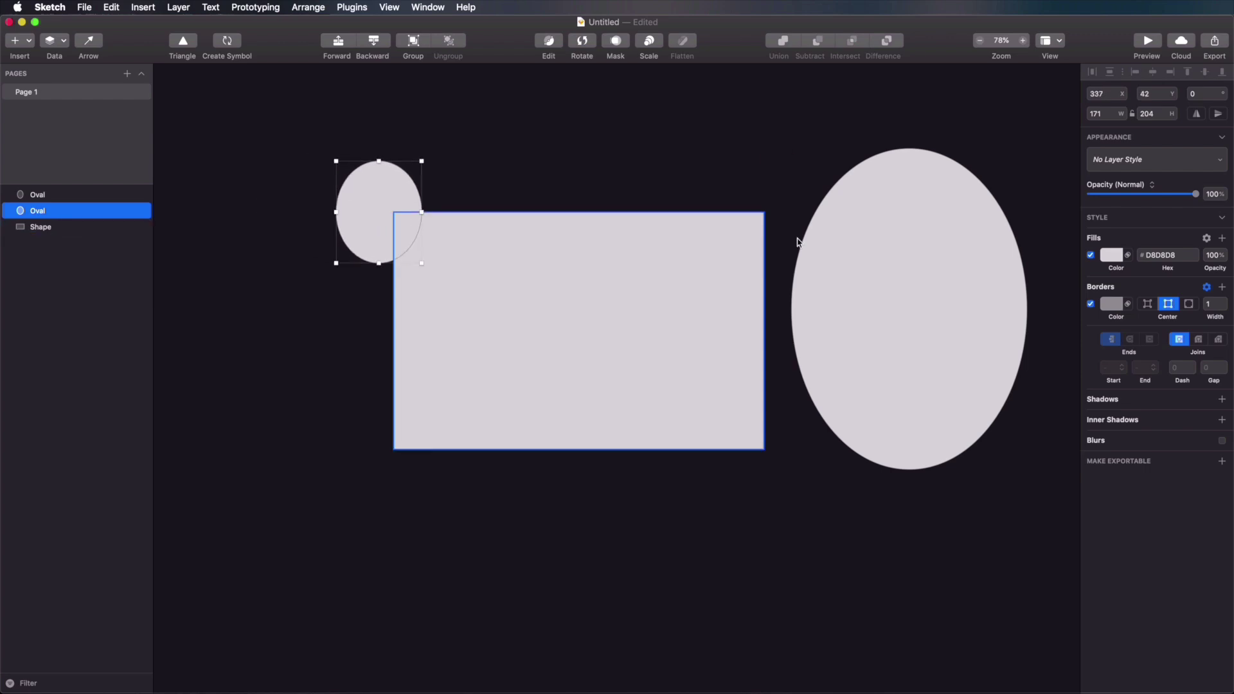
pyautogui.click(857, 248)
pyautogui.click(422, 124)
# Step: Try distributing the three shapes horizontally and vertically, and undo both attempts
pyautogui.click(329, 104)
pyautogui.moveTo(330, 104); pyautogui.dragTo(880, 419)
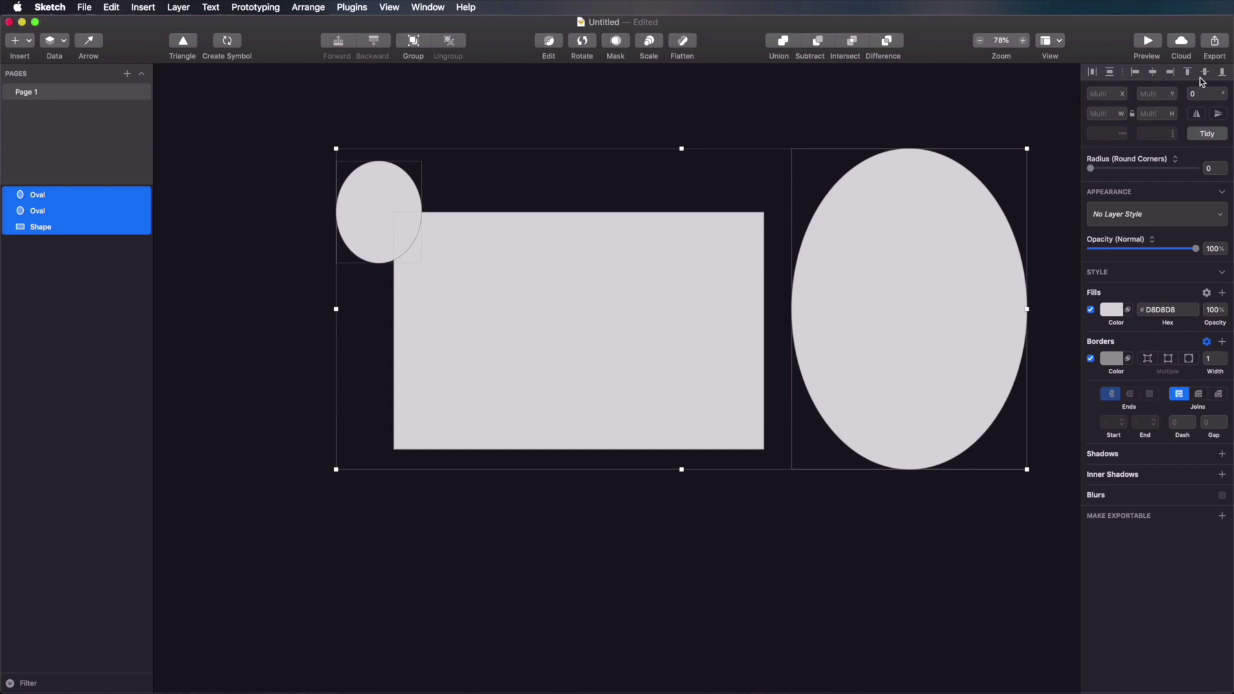
pyautogui.click(1096, 74)
pyautogui.press('Return')
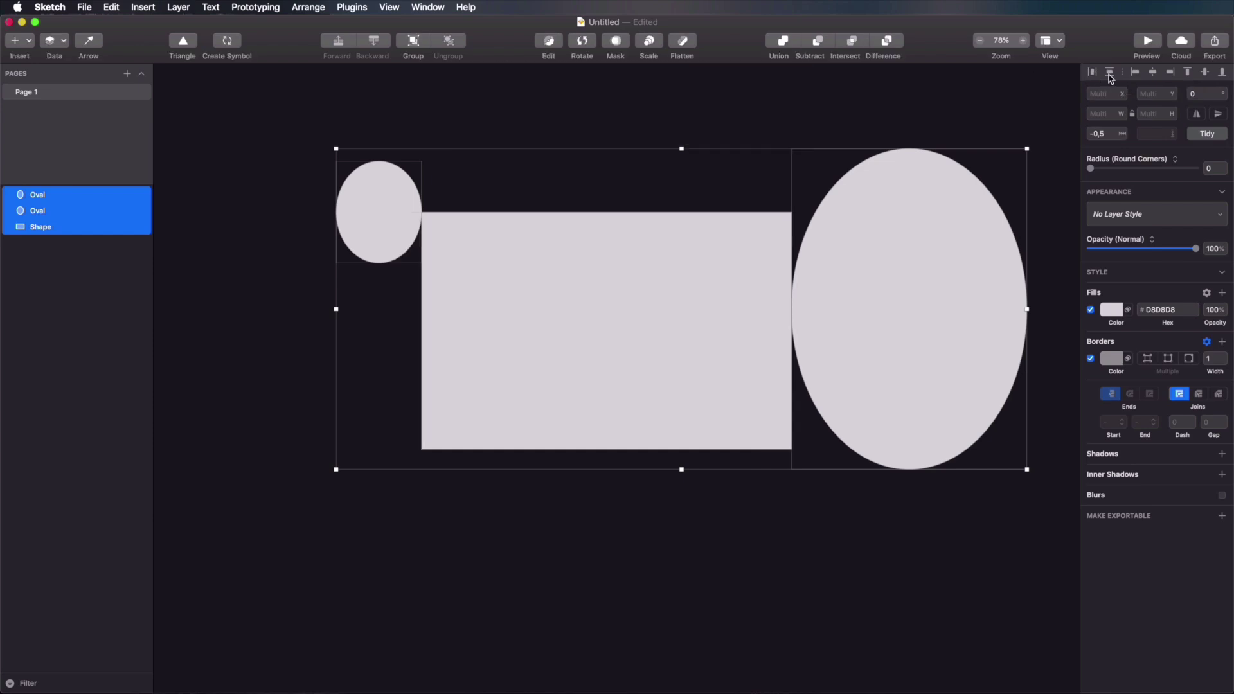
pyautogui.click(1111, 73)
pyautogui.press('super+z')
pyautogui.press('super+z')
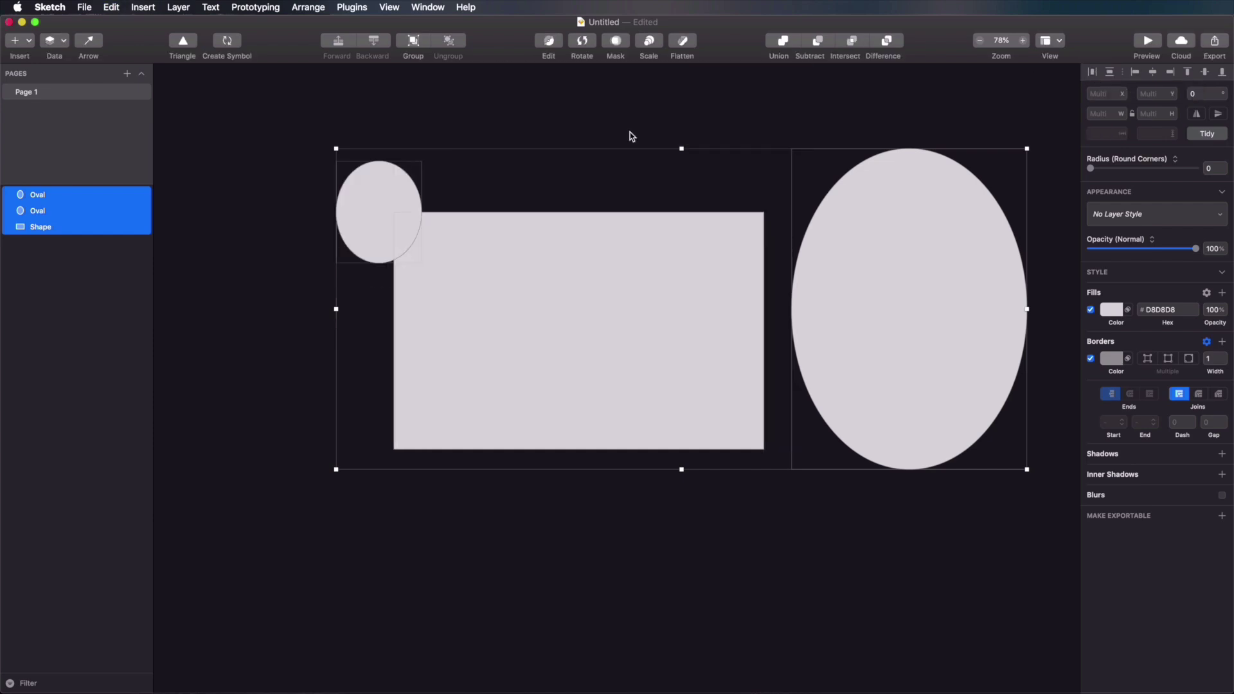
pyautogui.click(653, 115)
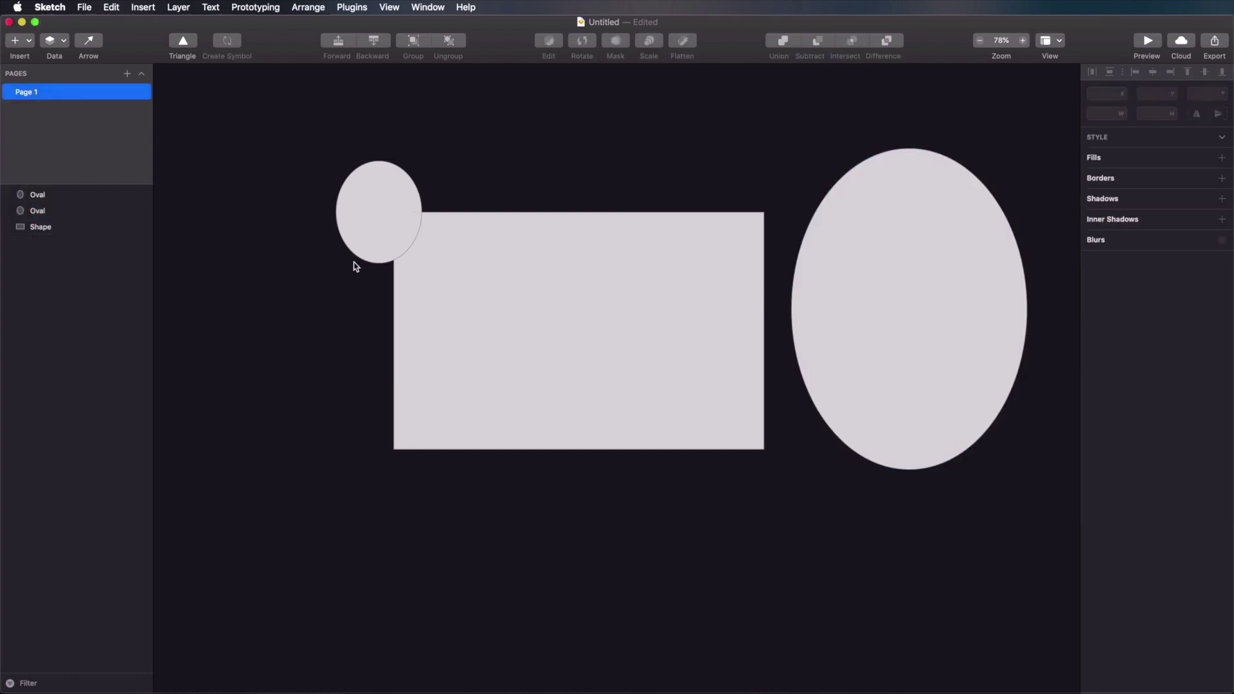
# Step: Move the small oval clear of the rectangle to its upper left and distribute all three shapes horizontally
pyautogui.click(332, 201)
pyautogui.moveTo(332, 202); pyautogui.dragTo(199, 152)
pyautogui.moveTo(203, 73); pyautogui.dragTo(950, 461)
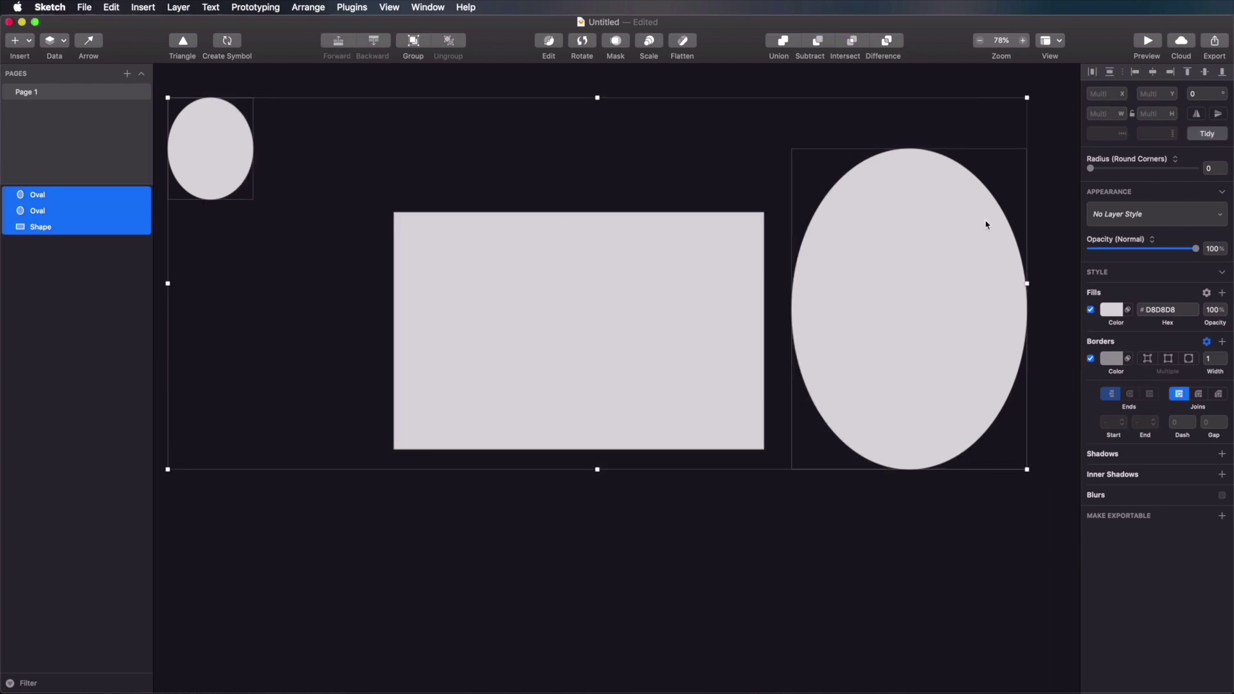
pyautogui.click(1093, 73)
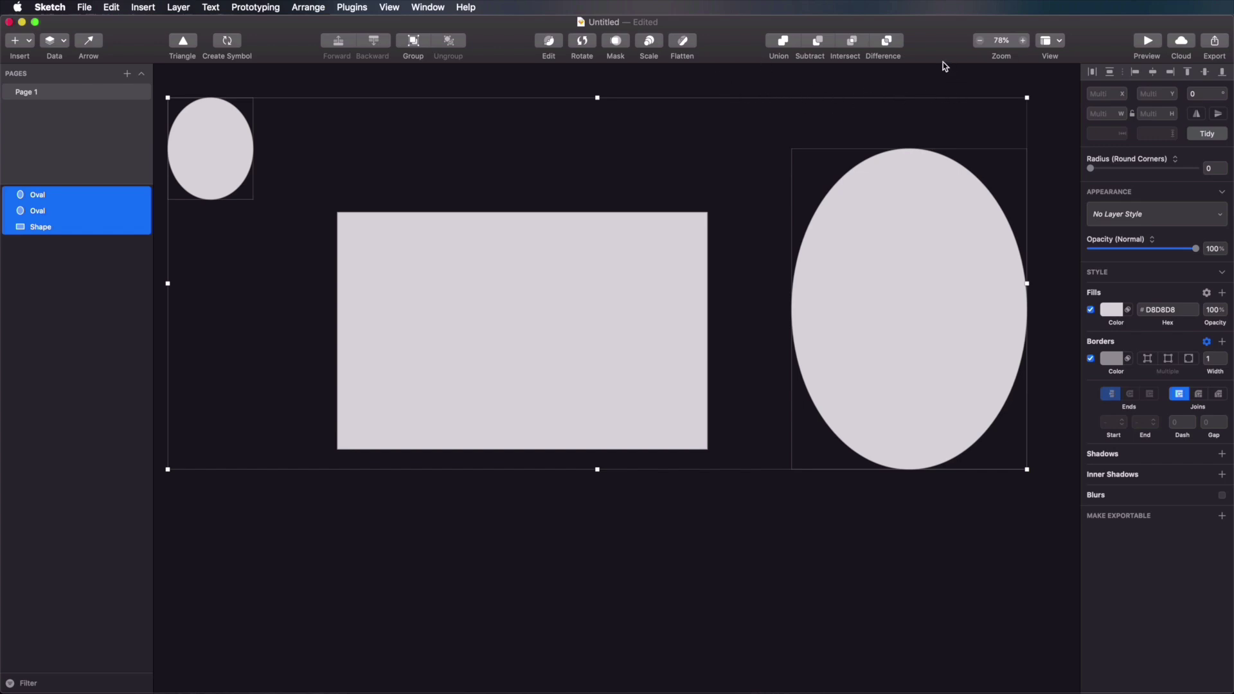
# Step: Shift the three shapes slightly together, and reselect them to view the vertical distribution option without applying it
pyautogui.moveTo(540, 275)
pyautogui.mouseDown()
pyautogui.moveTo(566, 287)
pyautogui.moveTo(549, 287)
pyautogui.mouseUp()
pyautogui.click(495, 518)
pyautogui.click(246, 514)
pyautogui.moveTo(247, 514); pyautogui.dragTo(859, 175)
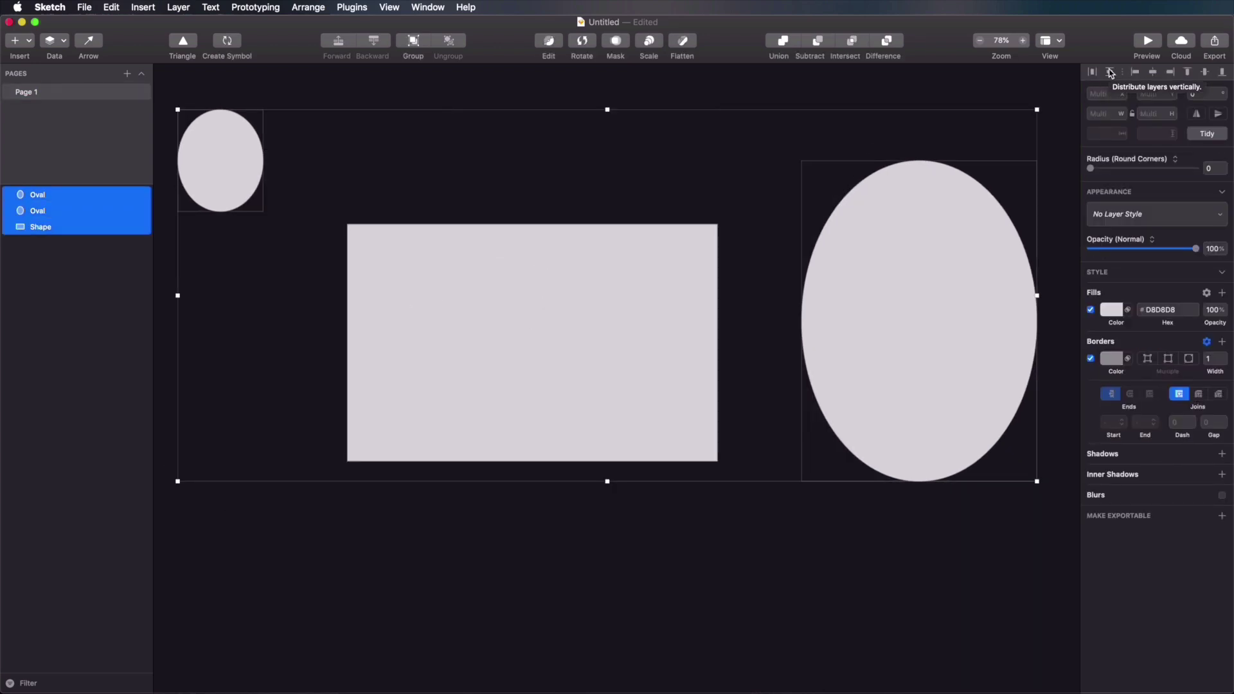
pyautogui.click(636, 546)
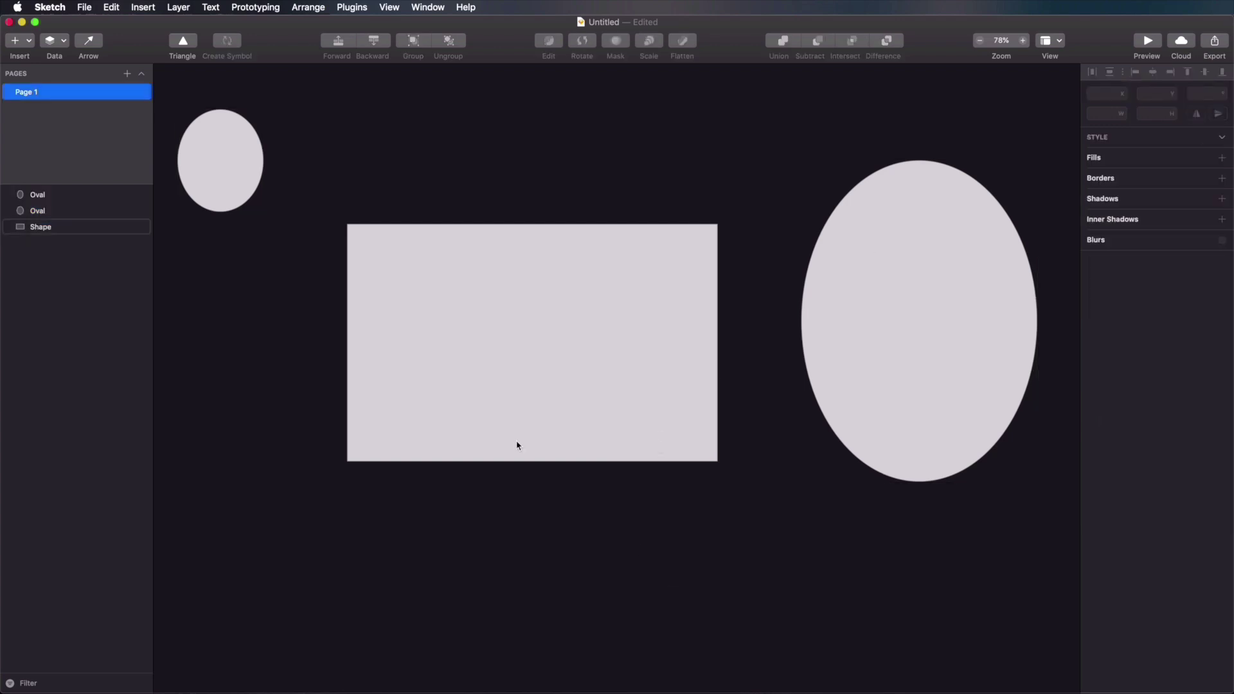
# Step: Stack the shapes by moving the small oval above the rectangle and the large oval below it
pyautogui.moveTo(209, 175); pyautogui.dragTo(521, 175)
pyautogui.moveTo(910, 262); pyautogui.dragTo(665, 623)
pyautogui.click(837, 363)
# Step: Distribute the three stacked shapes vertically on sub-pixels and reduce the spacing between them to 31
pyautogui.moveTo(807, 143); pyautogui.dragTo(511, 629)
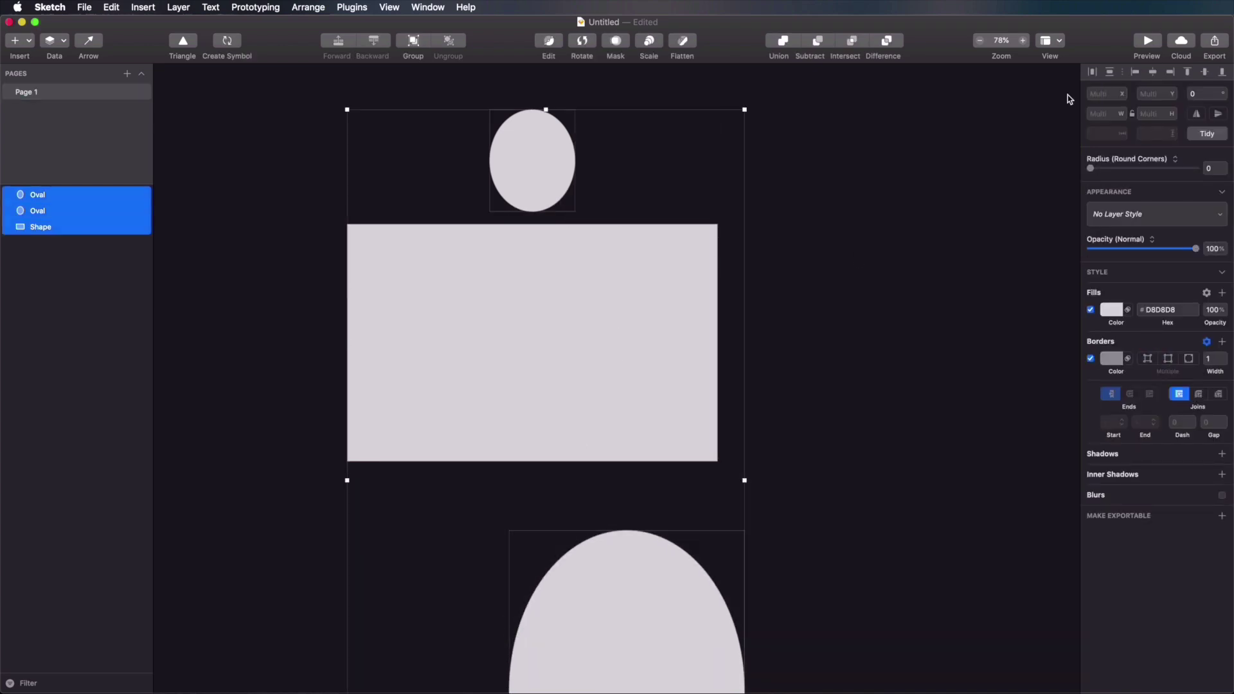
pyautogui.click(1113, 73)
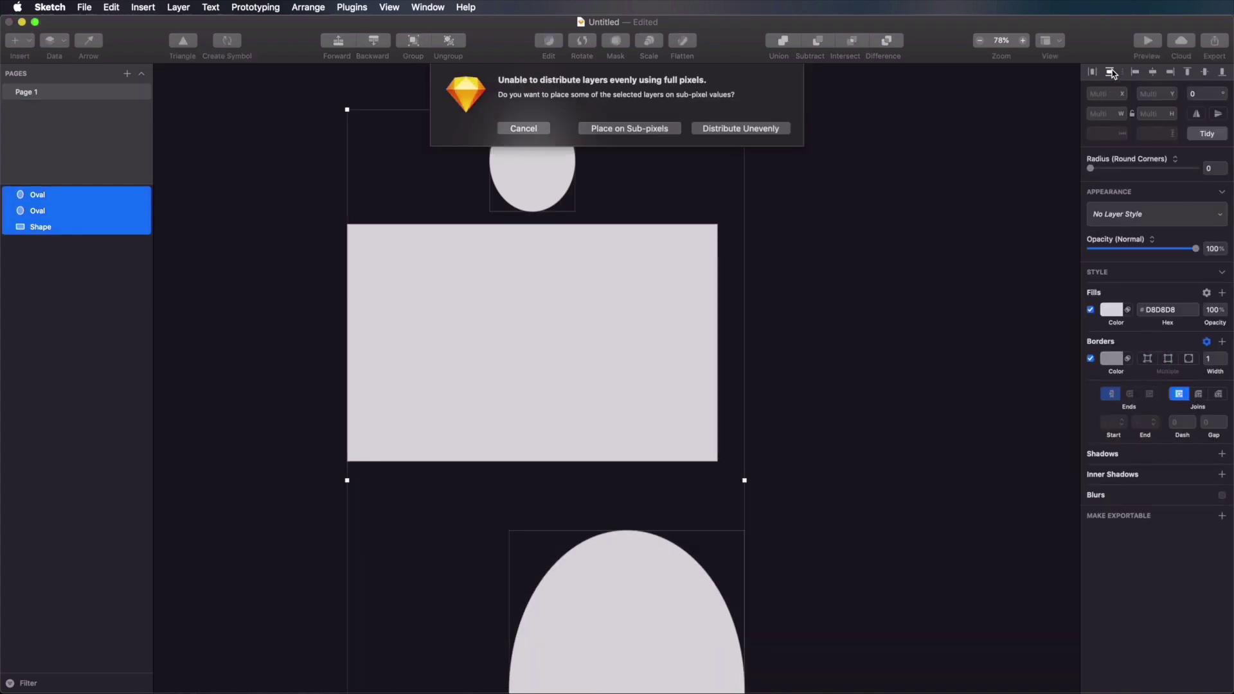
pyautogui.click(628, 129)
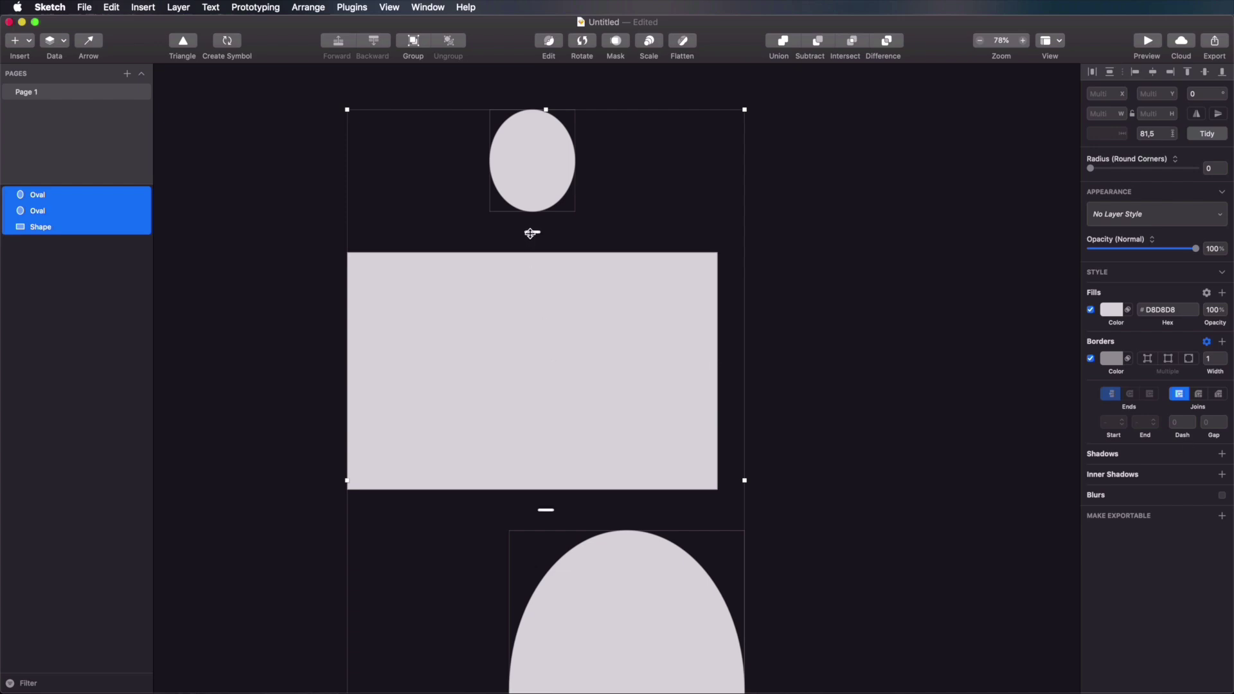
pyautogui.moveTo(537, 232)
pyautogui.mouseDown()
pyautogui.moveTo(541, 294)
pyautogui.moveTo(546, 222)
pyautogui.mouseUp()
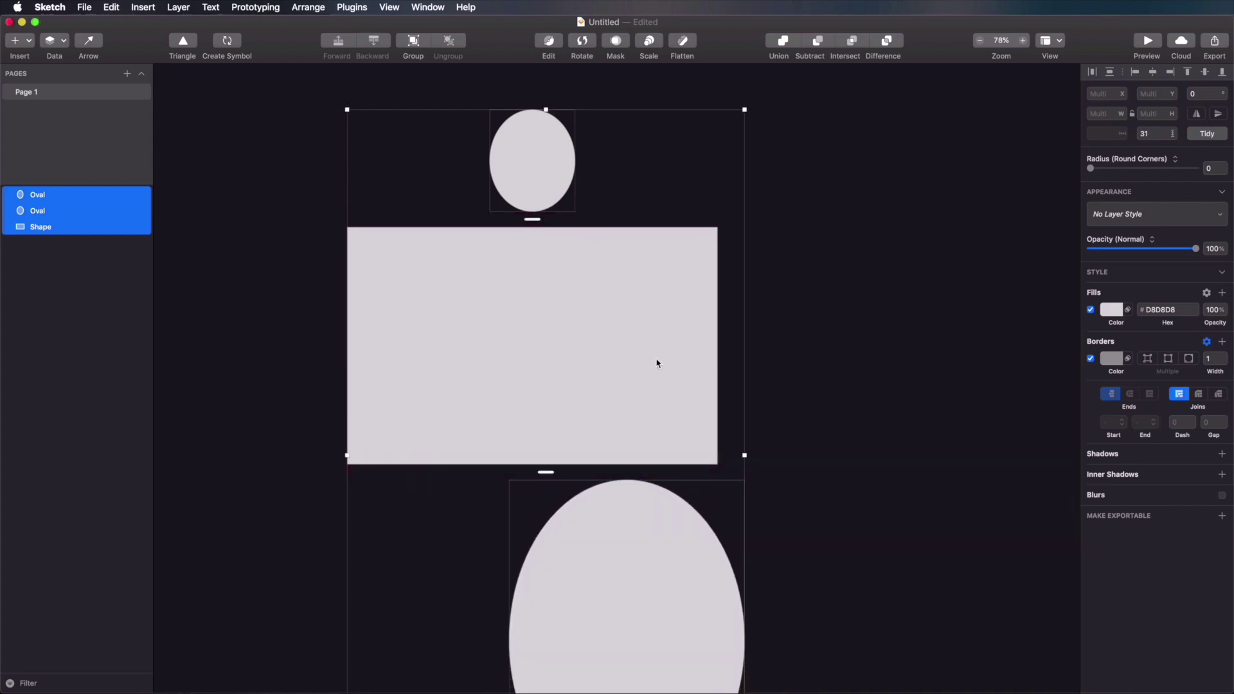
# Step: Rearrange the shapes into a row with the small oval left of the rectangle and the large oval right of it
pyautogui.click(916, 383)
pyautogui.moveTo(543, 159); pyautogui.dragTo(283, 322)
pyautogui.moveTo(676, 636); pyautogui.dragTo(956, 306)
pyautogui.click(892, 566)
# Step: Distribute the three shapes in the row horizontally and adjust the spacing between them with the on-canvas handles
pyautogui.moveTo(964, 532); pyautogui.dragTo(339, 311)
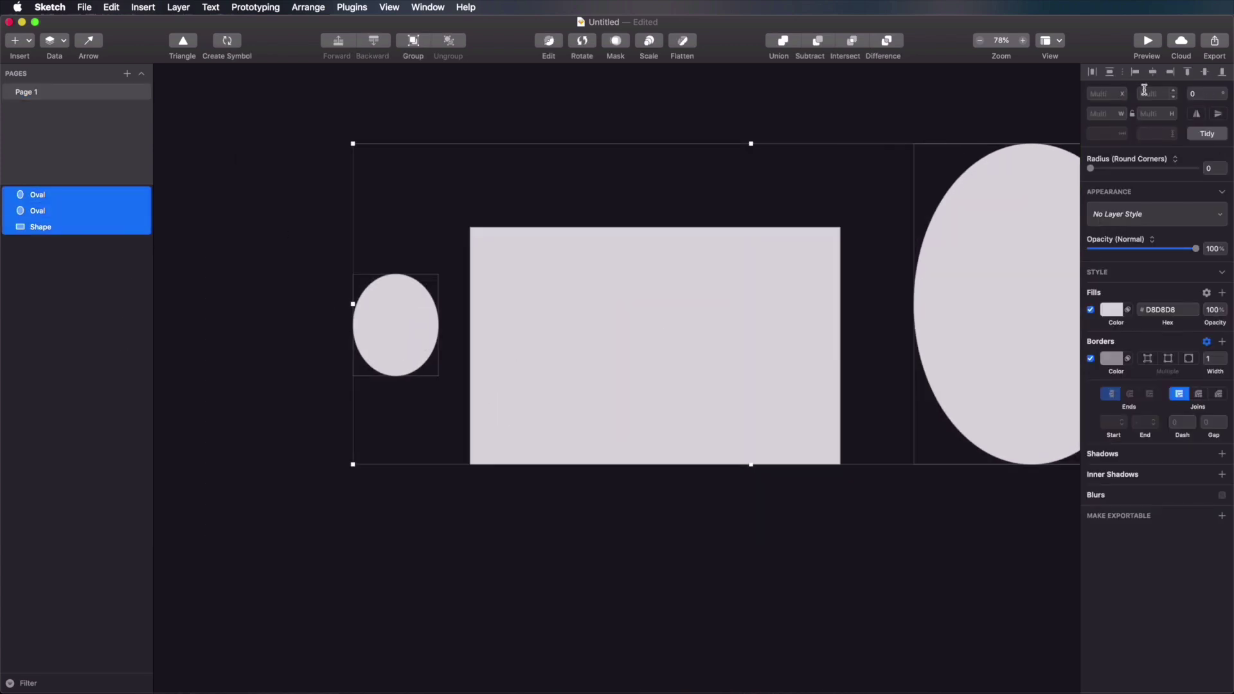
pyautogui.click(1093, 72)
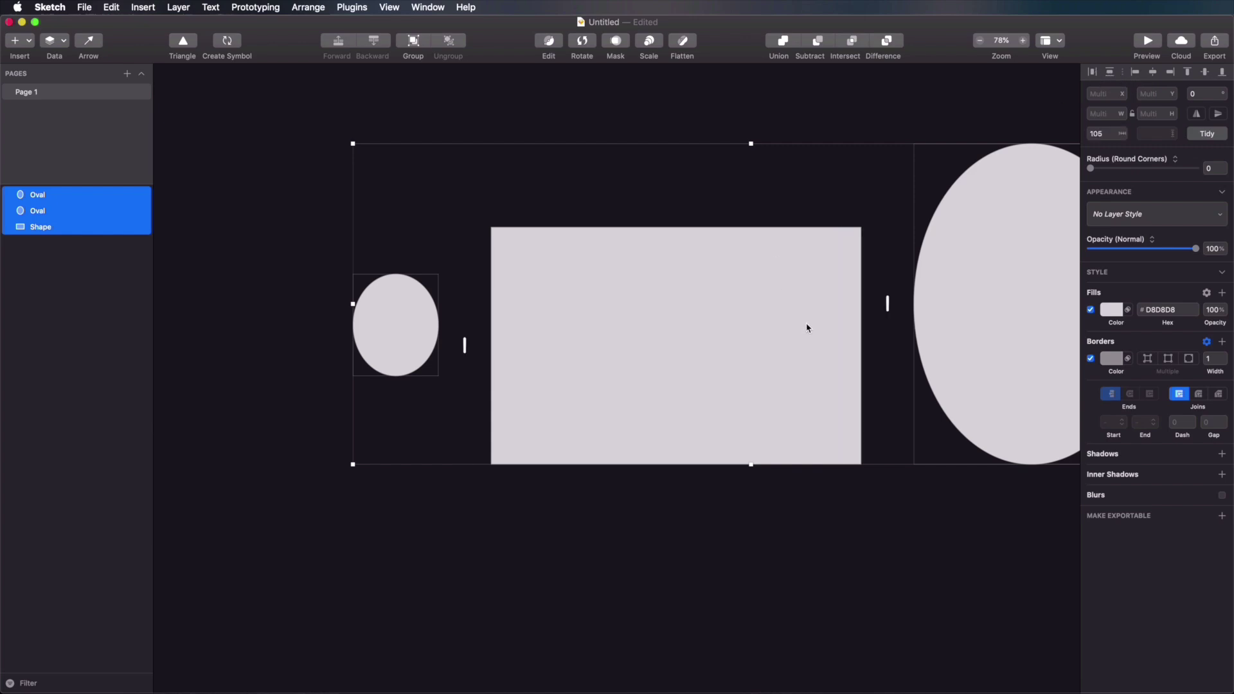
pyautogui.moveTo(888, 304); pyautogui.dragTo(839, 299)
pyautogui.hscroll(3, 637, 358)
pyautogui.scroll(2, 636, 358)
pyautogui.moveTo(757, 352); pyautogui.dragTo(799, 350)
# Step: Delete the three shapes and add a 1024 × 1024 Desktop artboard from the Responsive Web presets
pyautogui.press('BackSpace')
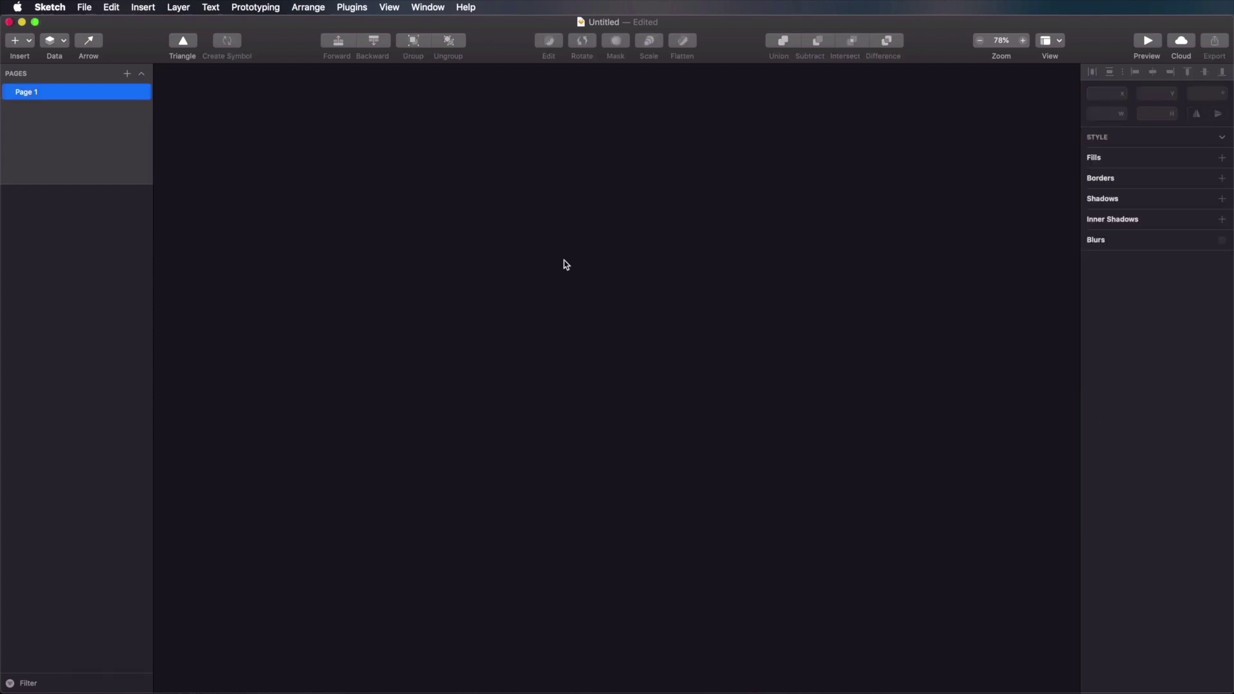
pyautogui.press('a')
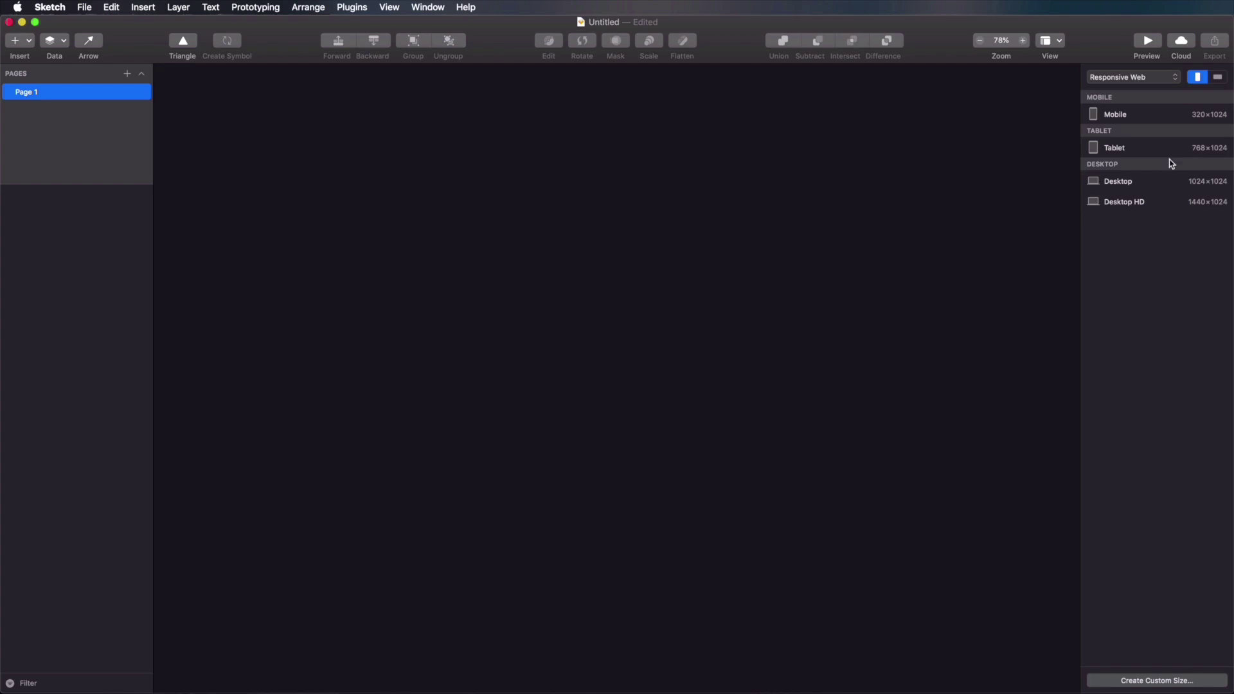
pyautogui.click(1119, 182)
pyautogui.click(915, 245)
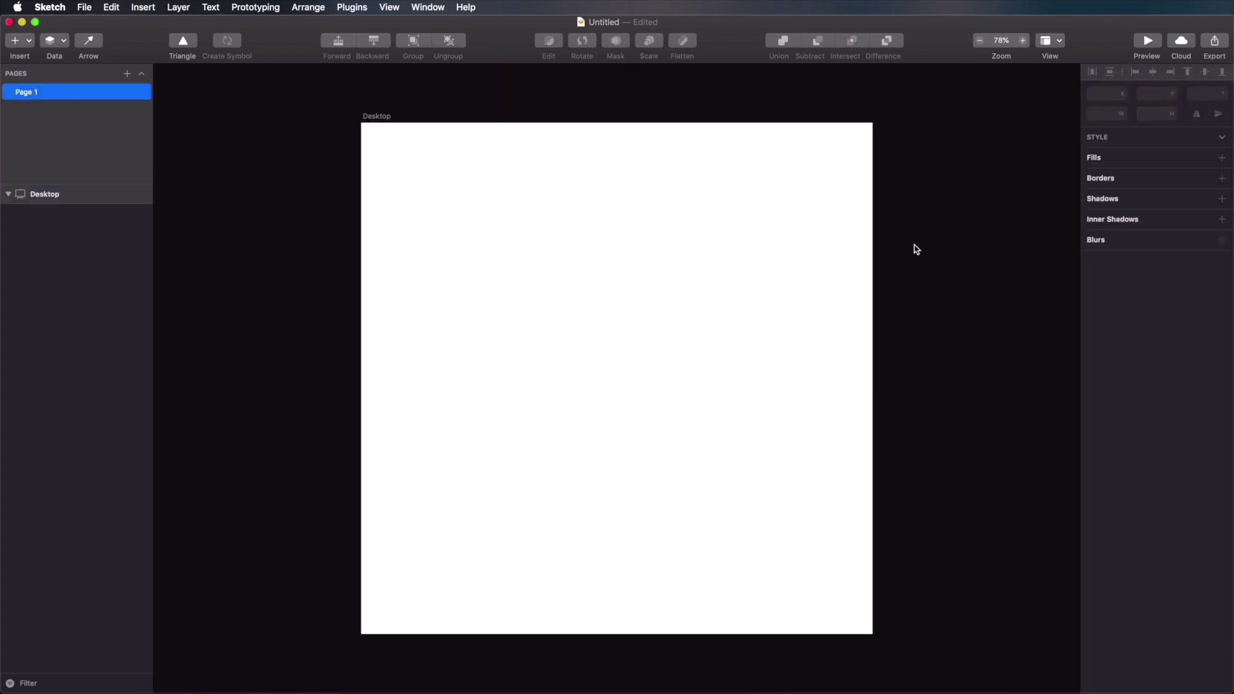
# Step: Draw a rectangle of about 210 × 166 and an oval of about 284 × 315 side by side in the artboard's upper half
pyautogui.click(581, 215)
pyautogui.press('r')
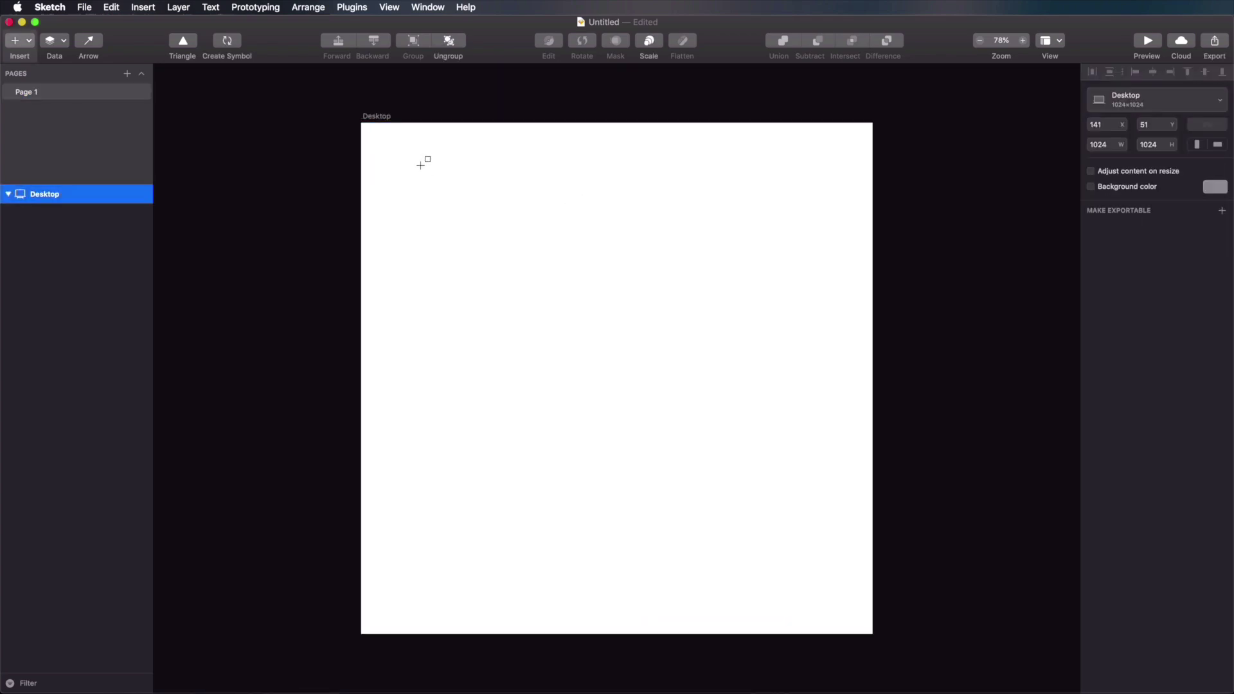
pyautogui.moveTo(420, 166); pyautogui.dragTo(526, 248)
pyautogui.press('o')
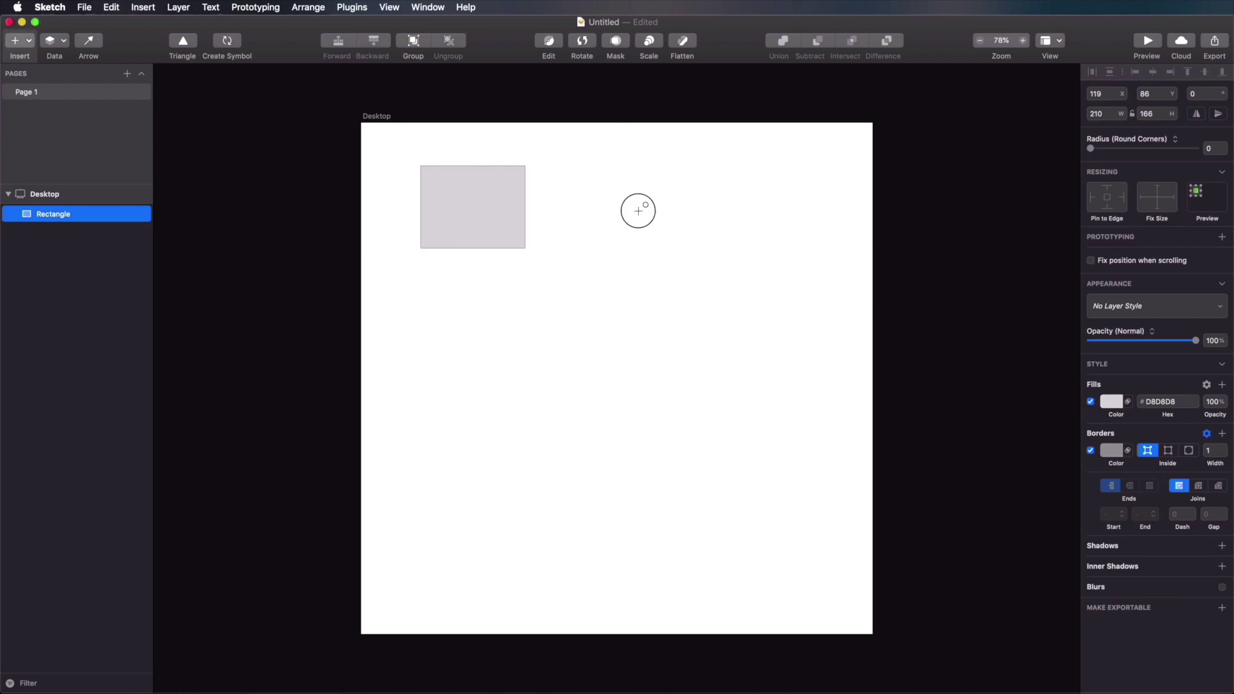
pyautogui.moveTo(628, 193); pyautogui.dragTo(770, 351)
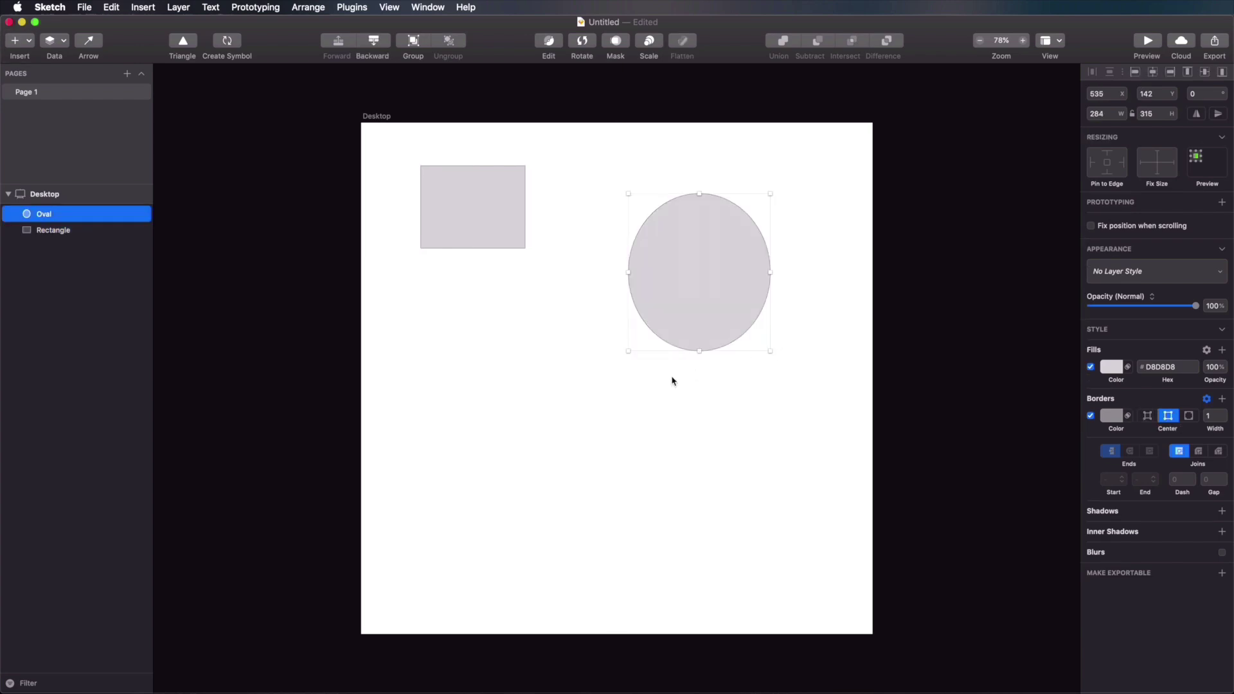
# Step: Draw a triangle of about 369 × 334 below the rectangle and oval on the artboard
pyautogui.click(193, 48)
pyautogui.moveTo(457, 351); pyautogui.dragTo(641, 518)
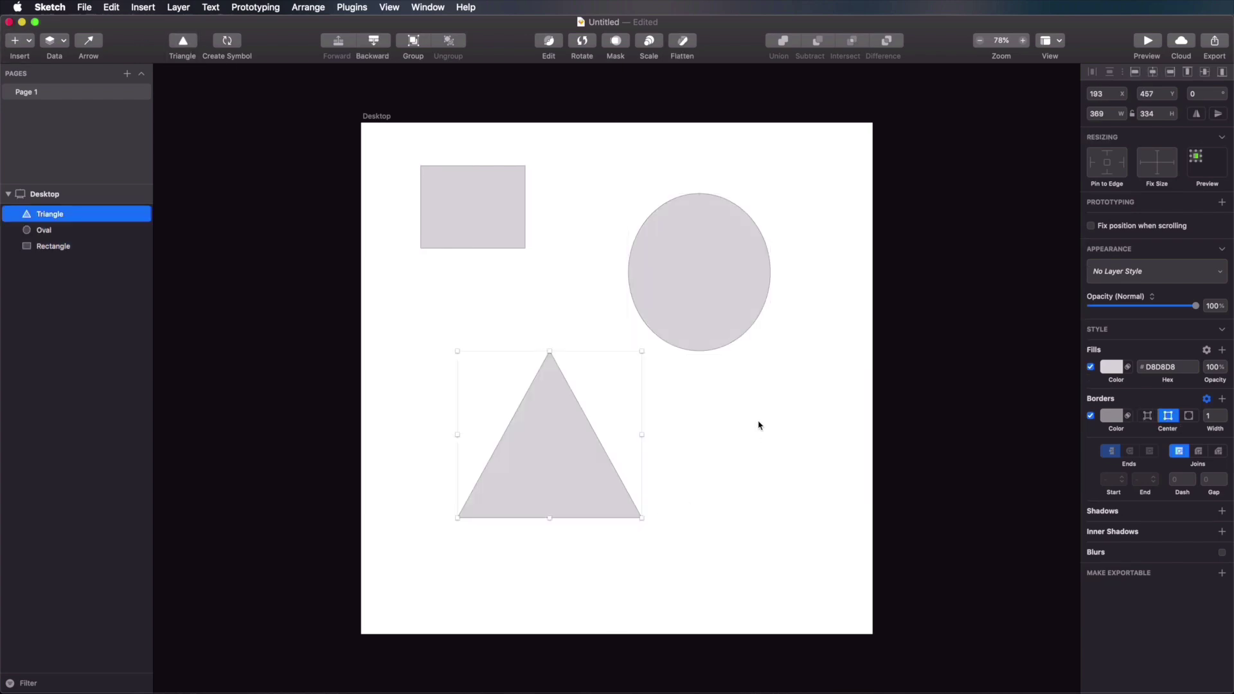
pyautogui.click(755, 437)
# Step: Move the rectangle to X 273, Y 217, using the smart guides to centre it above the triangle and level with the oval's centre
pyautogui.moveTo(462, 199)
pyautogui.mouseDown()
pyautogui.moveTo(462, 240)
pyautogui.moveTo(463, 223)
pyautogui.mouseUp()
pyautogui.click(736, 425)
pyautogui.click(496, 230)
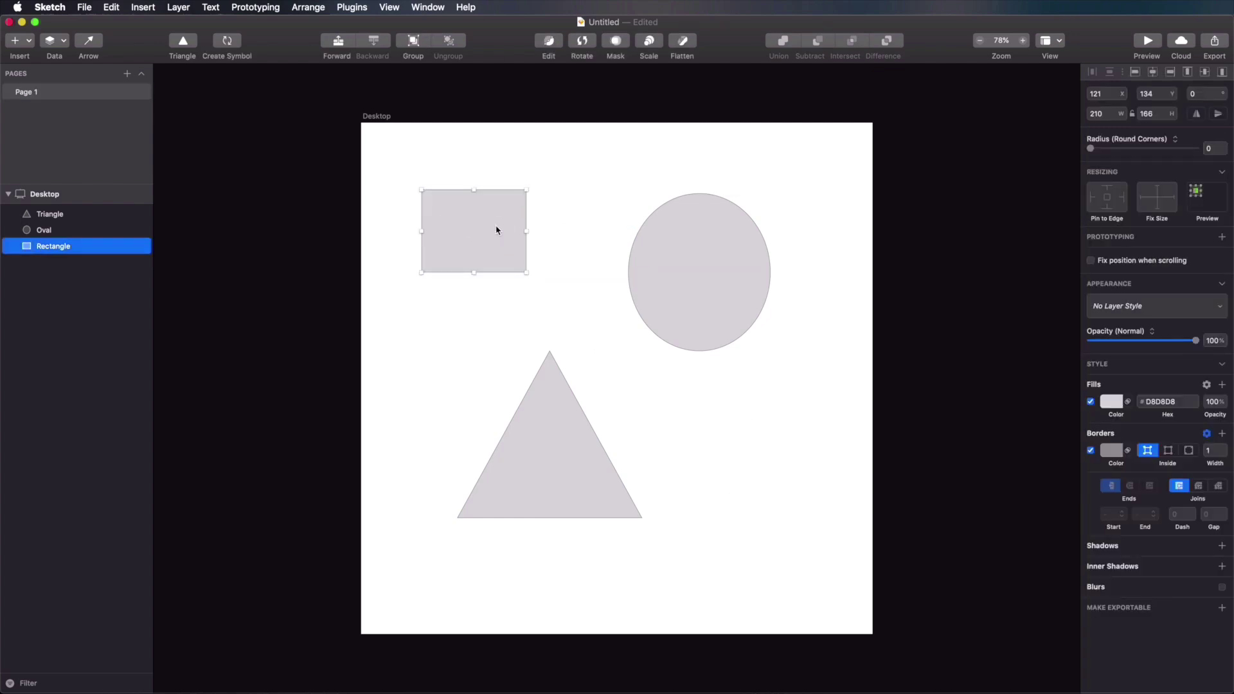
pyautogui.moveTo(480, 231); pyautogui.dragTo(503, 270)
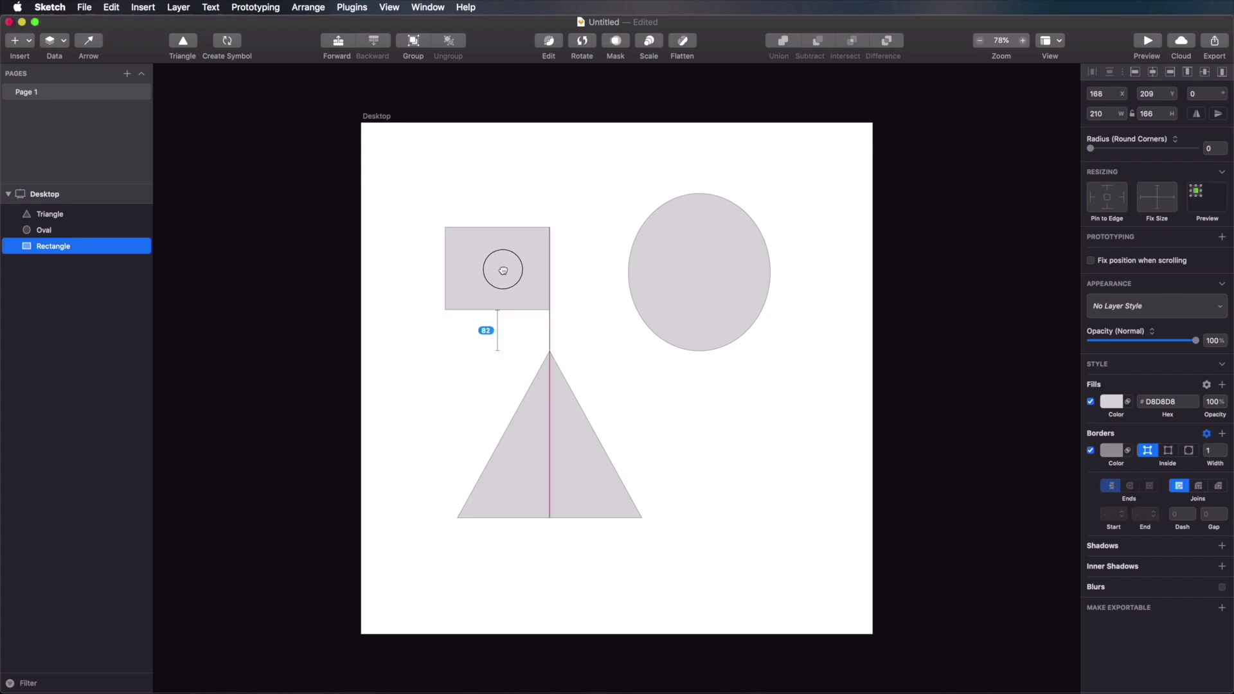
pyautogui.moveTo(503, 270); pyautogui.dragTo(554, 272)
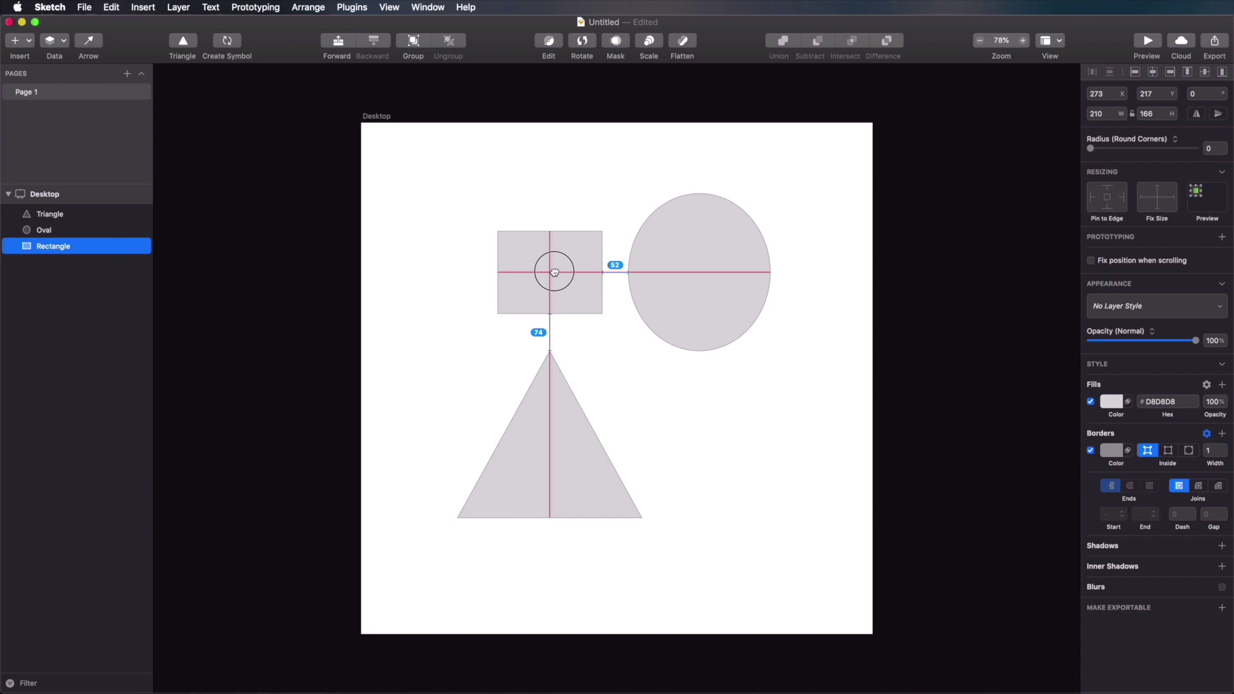
# Step: Move the rectangle down to Y 234 and nudge it back up one pixel at a time to Y 222
pyautogui.moveTo(555, 272)
pyautogui.mouseDown()
pyautogui.moveTo(554, 296)
pyautogui.moveTo(555, 283)
pyautogui.mouseUp()
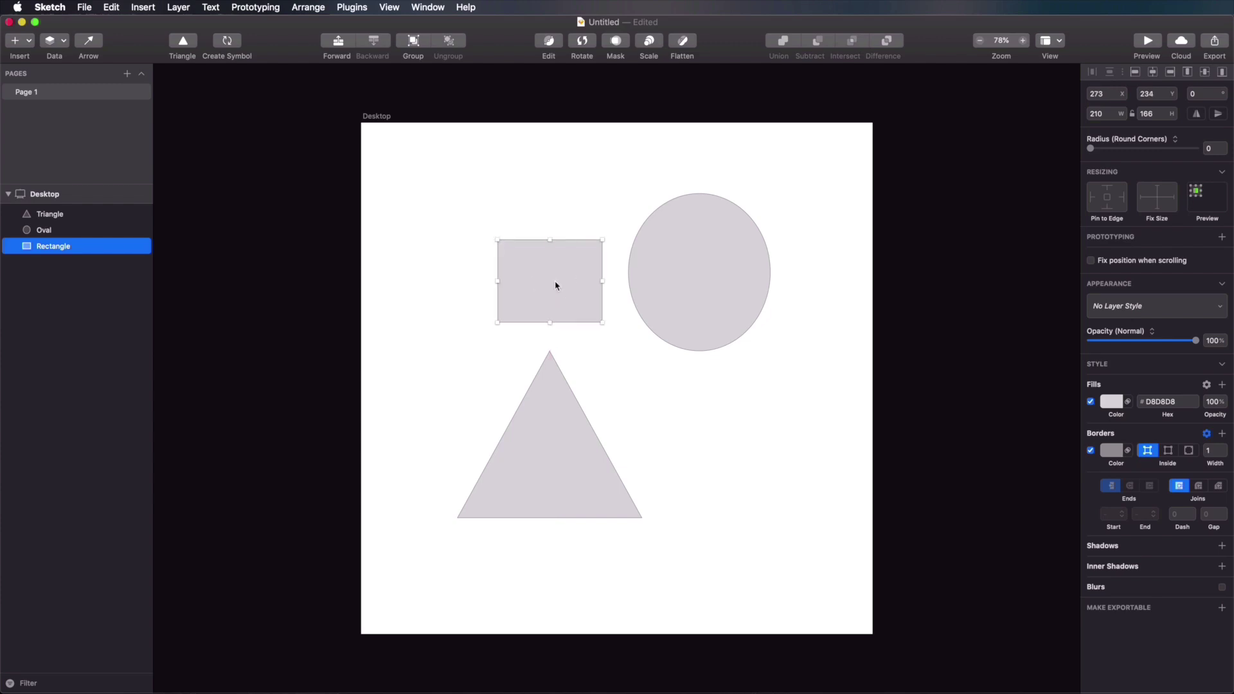
pyautogui.press('Up')
pyautogui.press('Up')
pyautogui.press('Up')
pyautogui.press('Up')
pyautogui.press('Up')
pyautogui.press('Up')
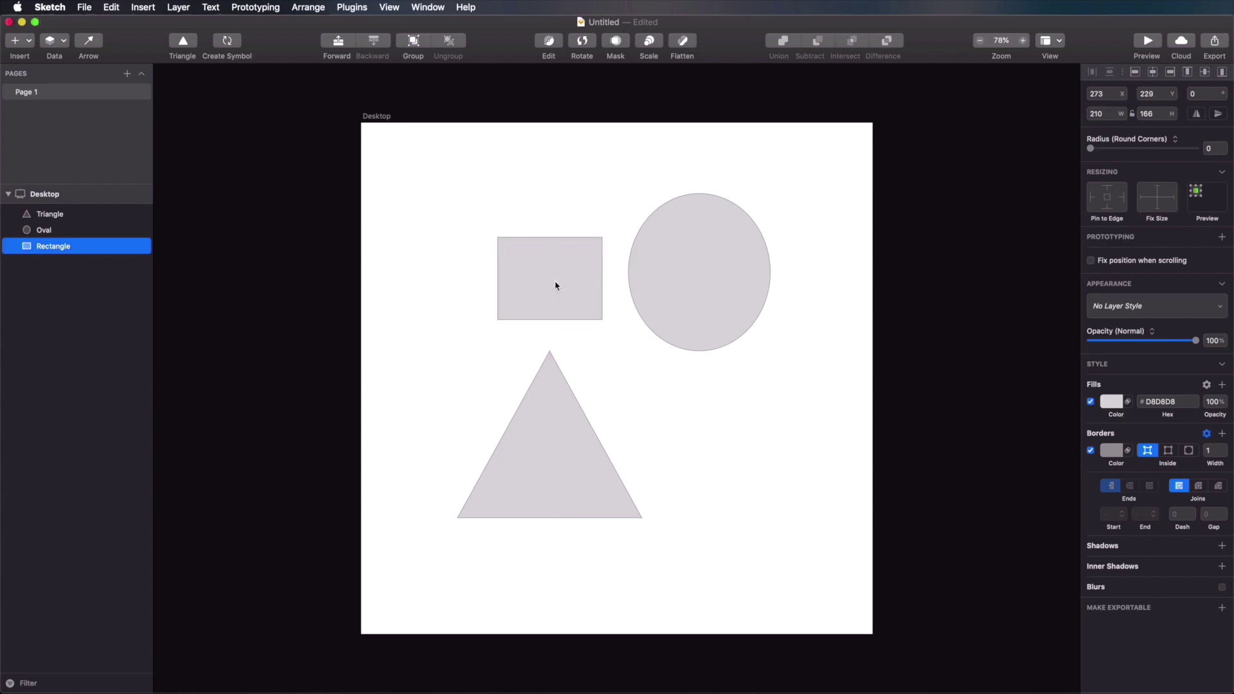
pyautogui.press('Up')
pyautogui.press('Up')
pyautogui.press('Up')
pyautogui.press('Up')
pyautogui.press('Up')
pyautogui.press('Up')
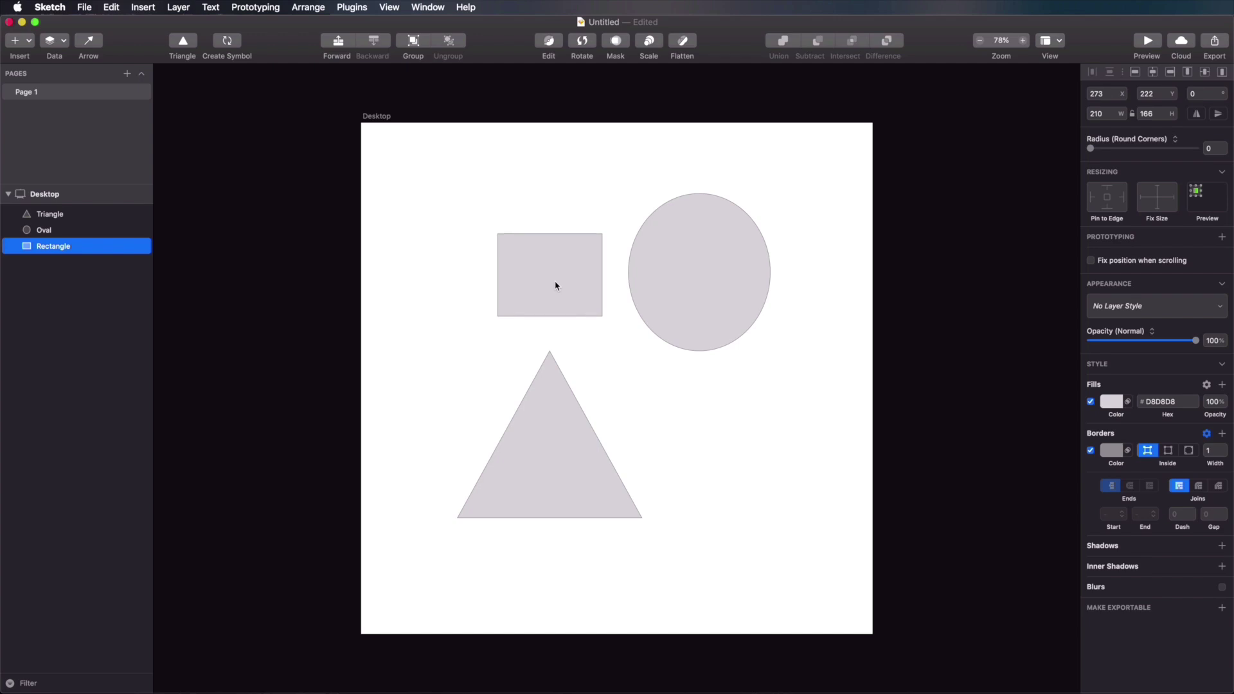
# Step: Measure the rectangle's distances to the triangle, the artboard edges and the oval
pyautogui.press('alt')
pyautogui.moveTo(553, 384)
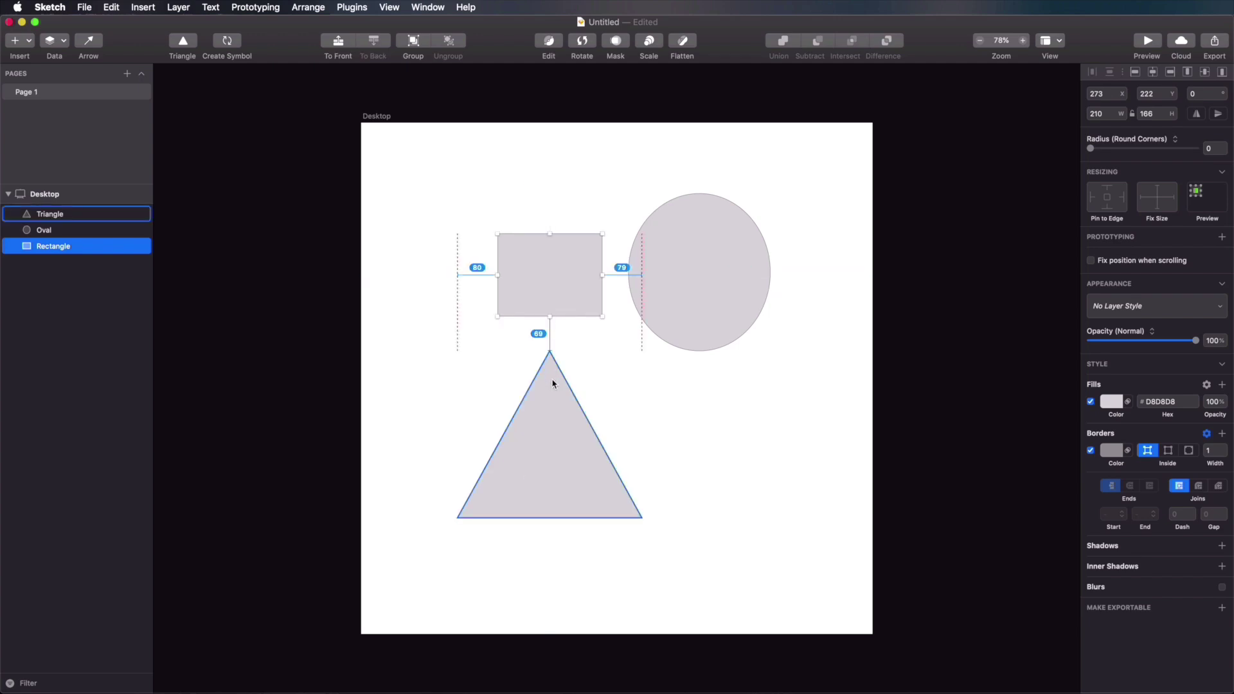
pyautogui.moveTo(651, 323)
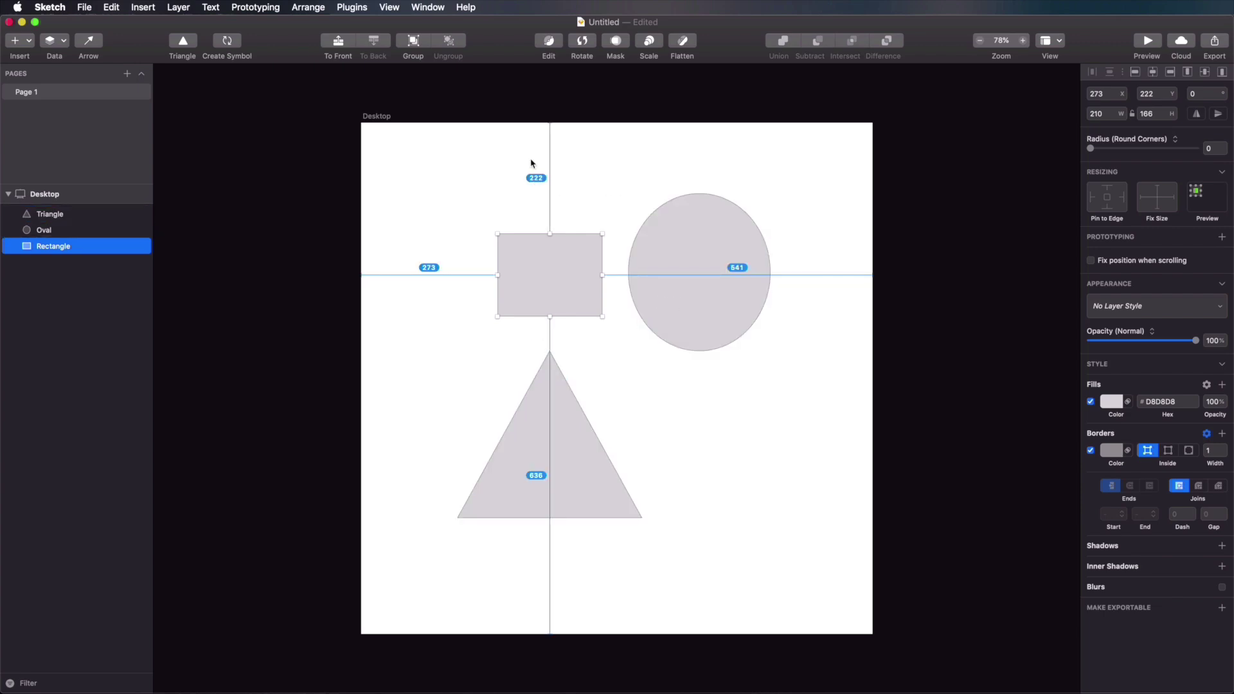
pyautogui.moveTo(547, 434)
pyautogui.moveTo(687, 294)
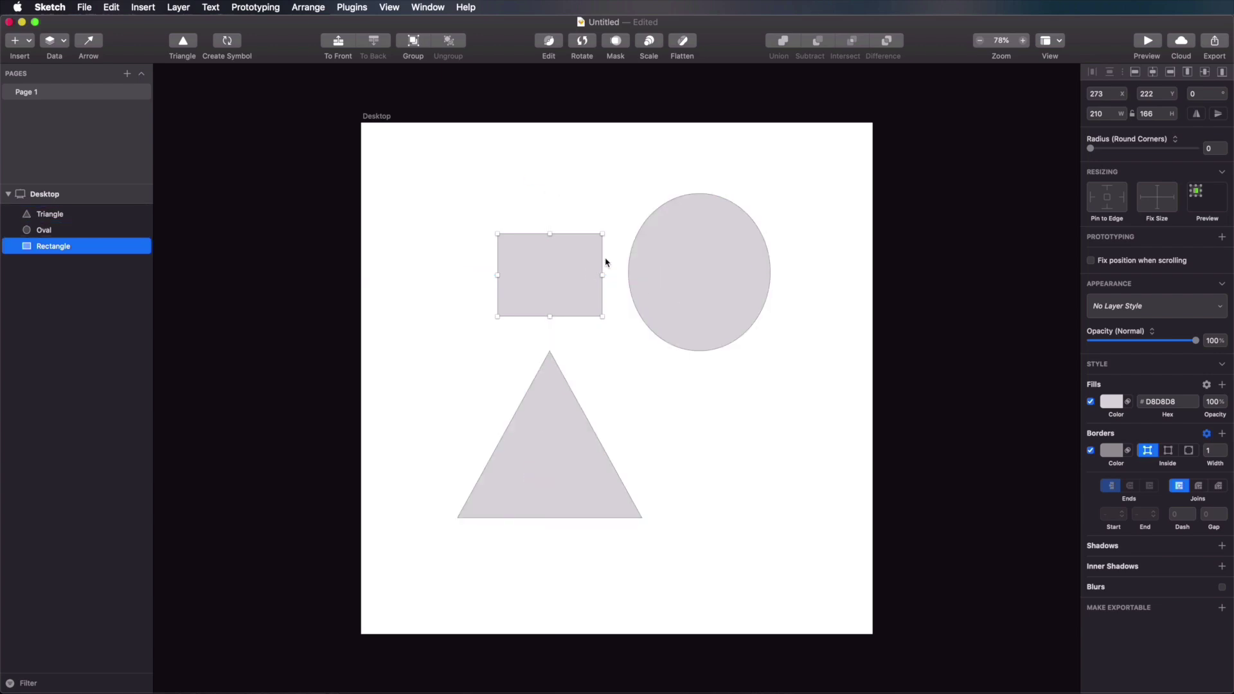
pyautogui.moveTo(669, 264)
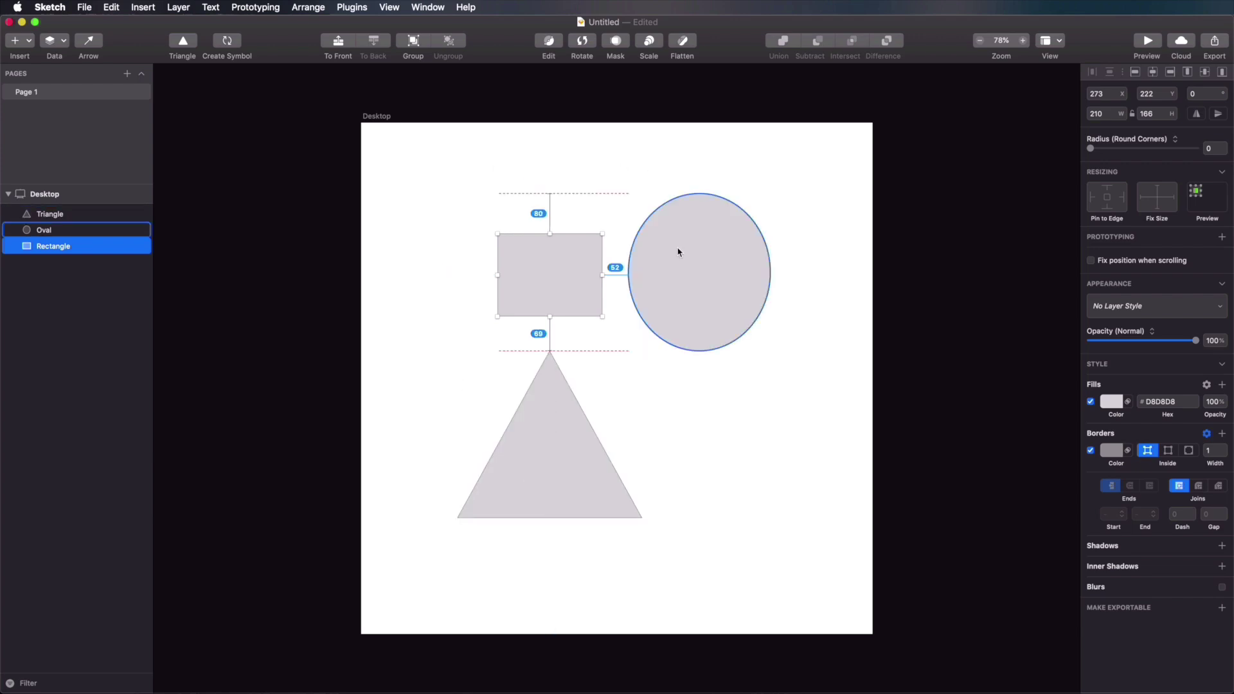
# Step: Nudge the triangle up and down with its distance to the rectangle displayed, settling at Y 451
pyautogui.click(556, 407)
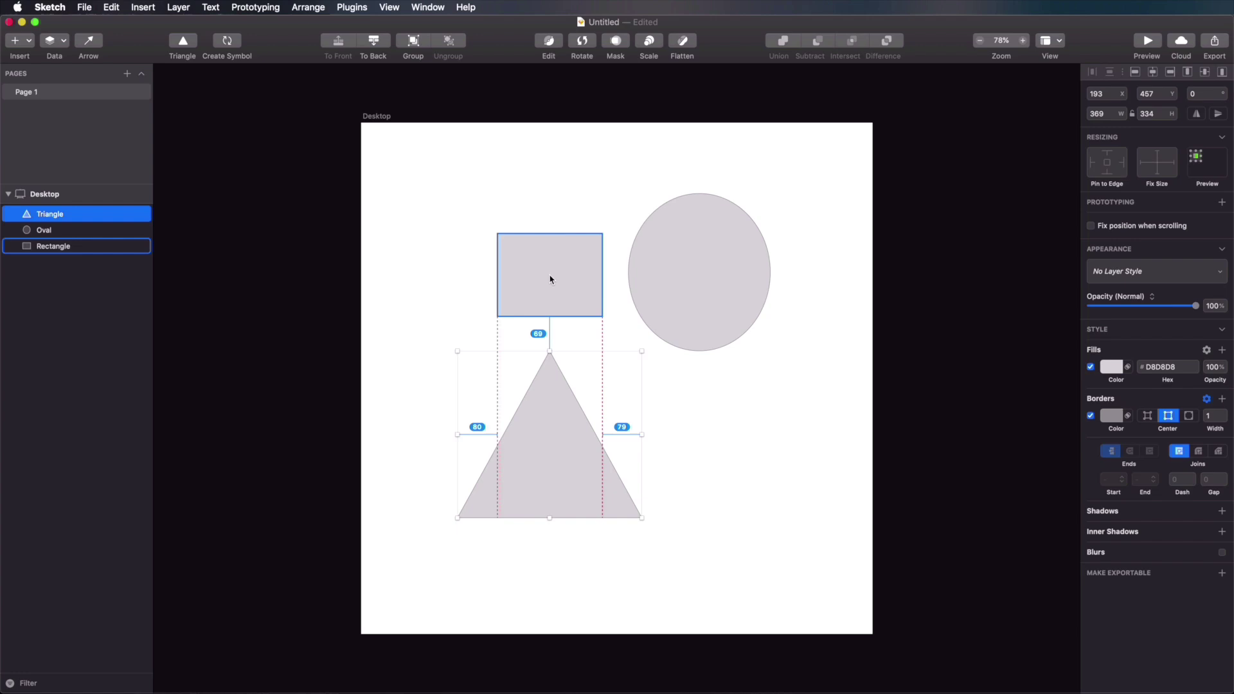
pyautogui.press('Up')
pyautogui.press('Up')
pyautogui.press('Up')
pyautogui.press('Up')
pyautogui.press('Up')
pyautogui.press('Up')
pyautogui.press('Up')
pyautogui.press('Up')
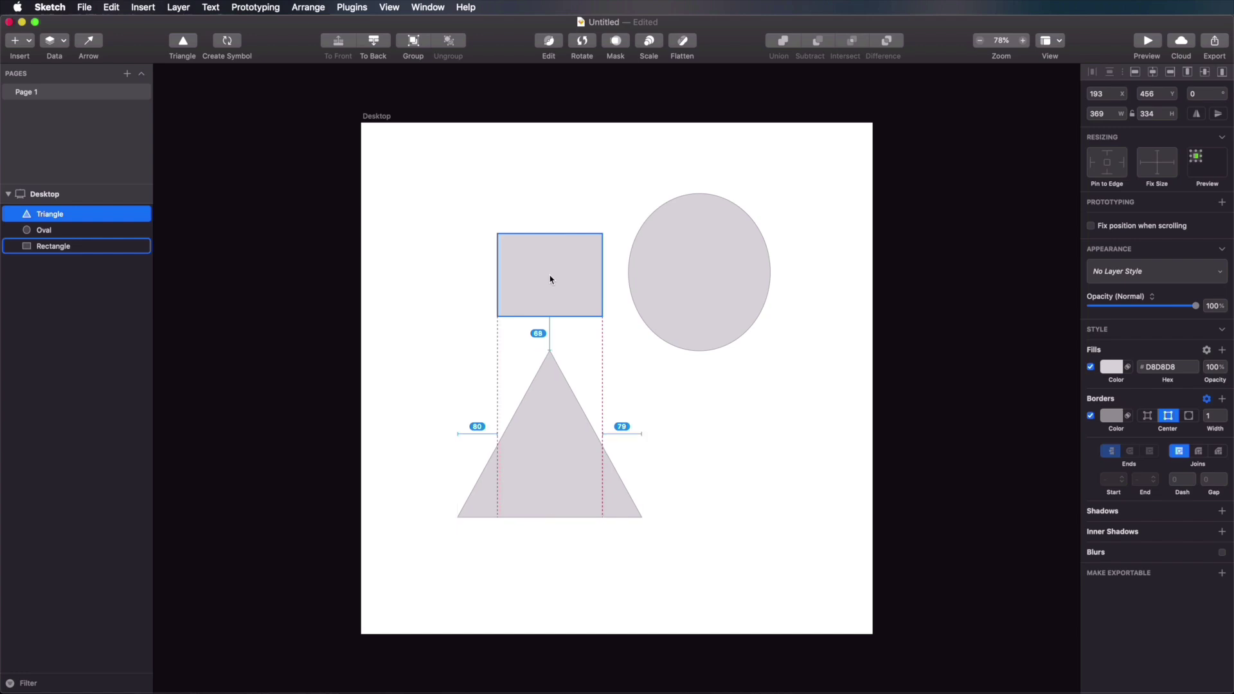
pyautogui.press('Down')
pyautogui.press('Down')
pyautogui.press('Down')
pyautogui.press('Down')
pyautogui.press('Down')
pyautogui.press('Down')
pyautogui.press('Down')
pyautogui.press('Down')
pyautogui.press('Down')
pyautogui.press('Down')
pyautogui.press('Down')
pyautogui.press('Down')
pyautogui.press('Down')
pyautogui.press('Down')
pyautogui.press('Down')
pyautogui.press('Down')
pyautogui.press('Down')
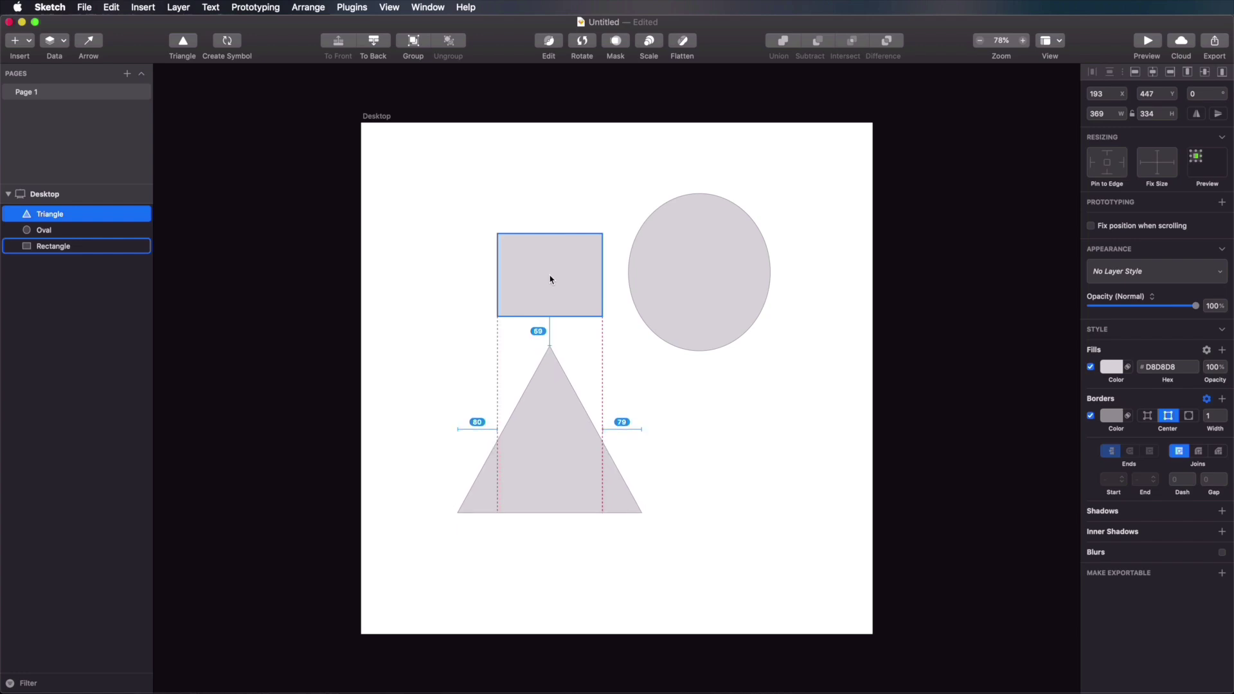
pyautogui.press('Up')
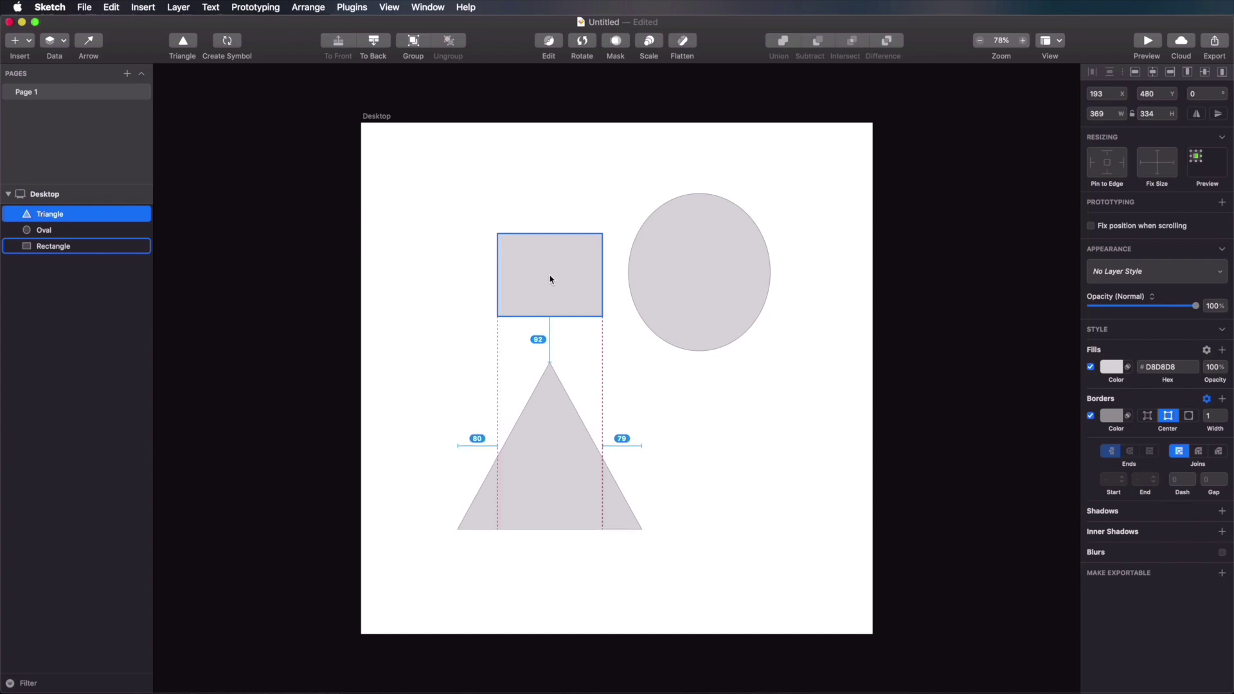
pyautogui.press('Up')
pyautogui.press('Up')
pyautogui.press('Up')
pyautogui.press('Up')
pyautogui.press('Up')
pyautogui.press('Up')
pyautogui.press('Up')
pyautogui.press('Up')
pyautogui.press('Up')
pyautogui.press('Up')
pyautogui.press('Up')
pyautogui.press('Up')
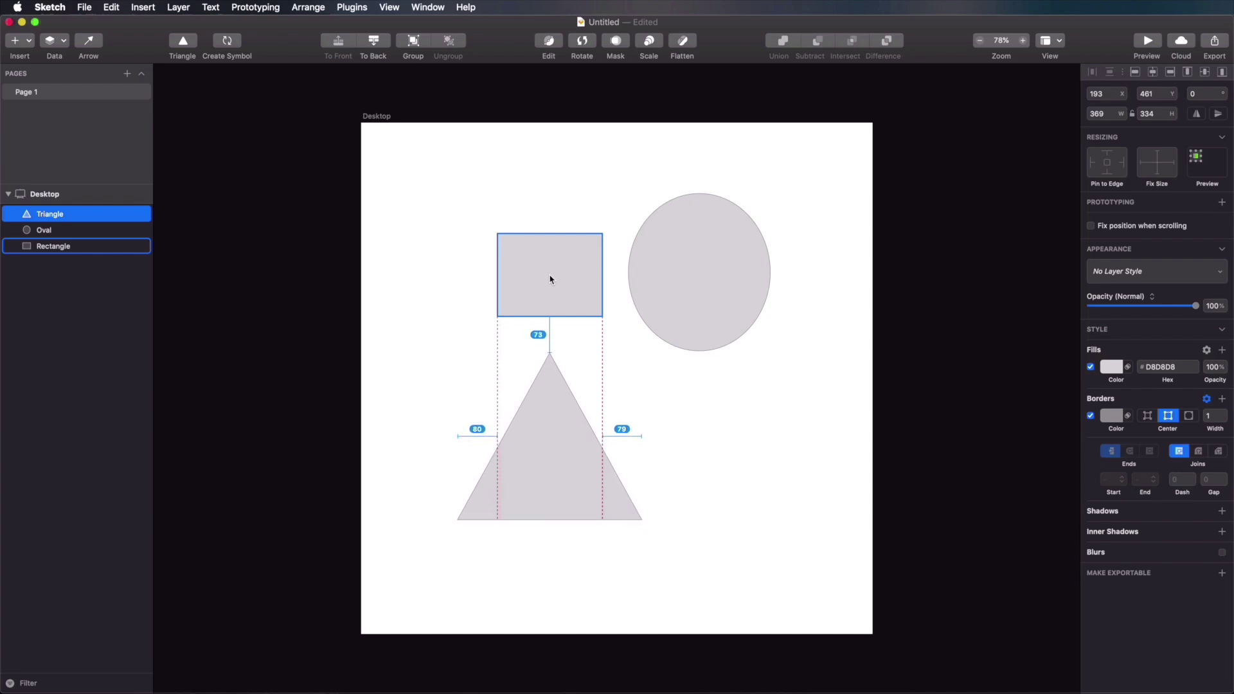
pyautogui.press('Up')
pyautogui.press('Up')
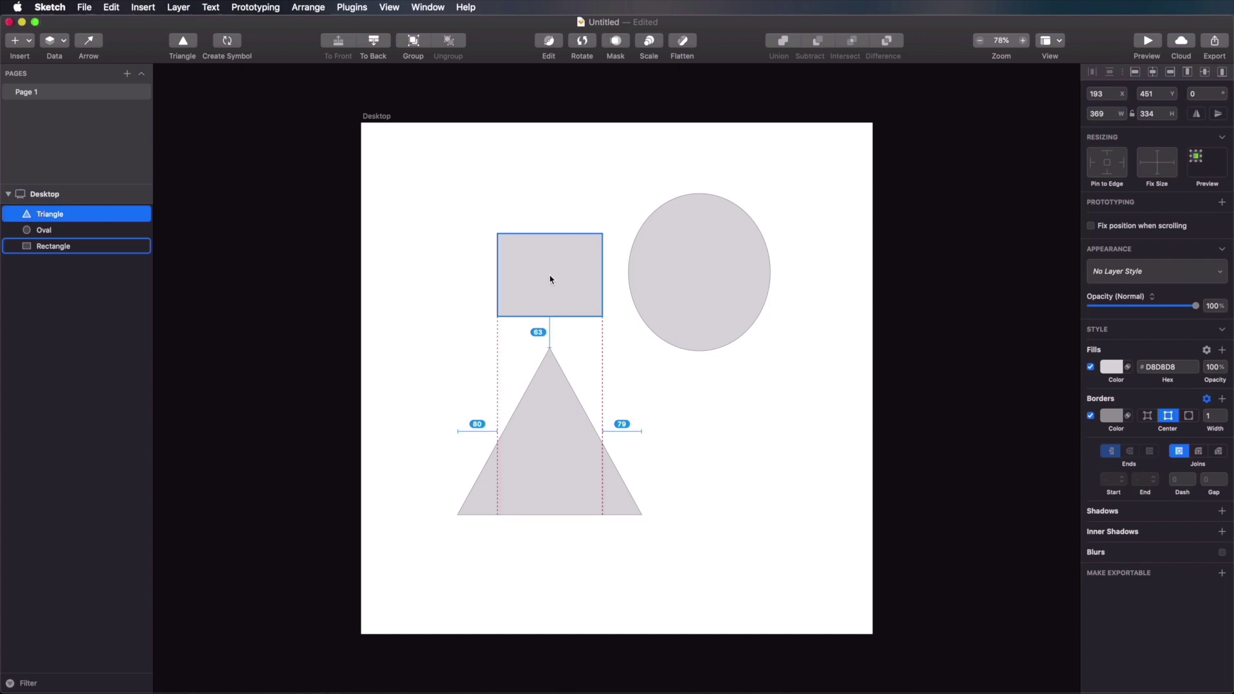
pyautogui.click(556, 212)
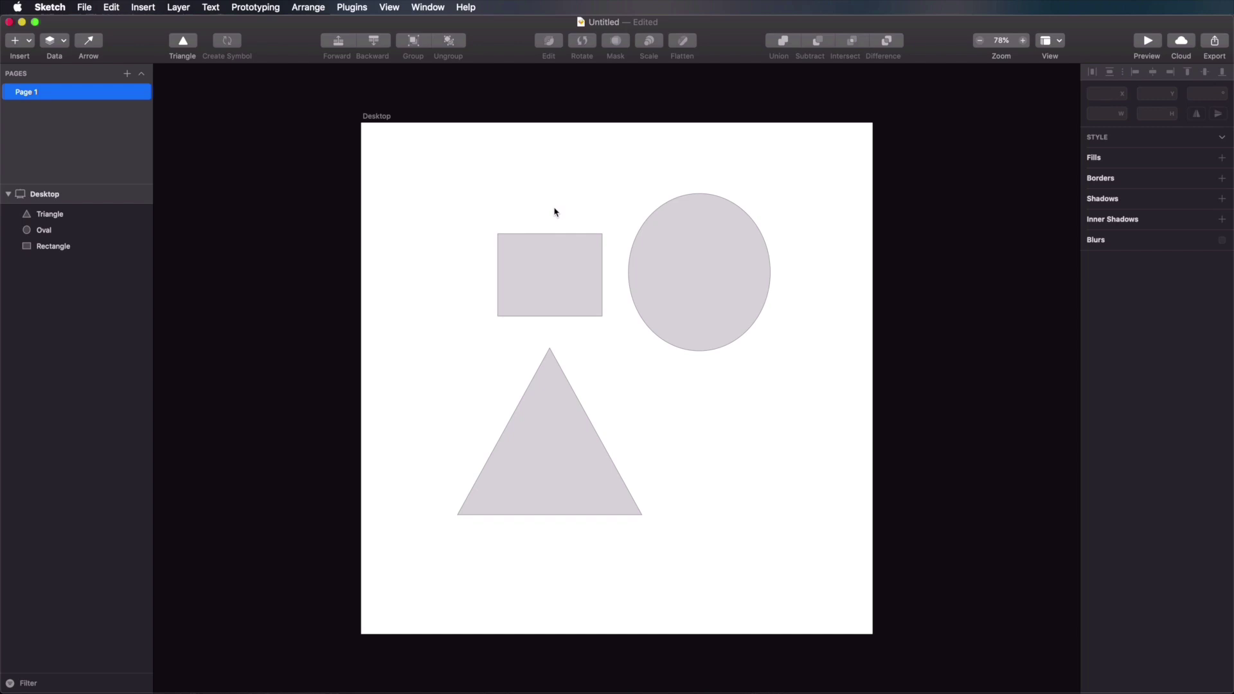
# Step: Group the rectangle on its own and expand the group in the layer list
pyautogui.moveTo(532, 177); pyautogui.dragTo(599, 290)
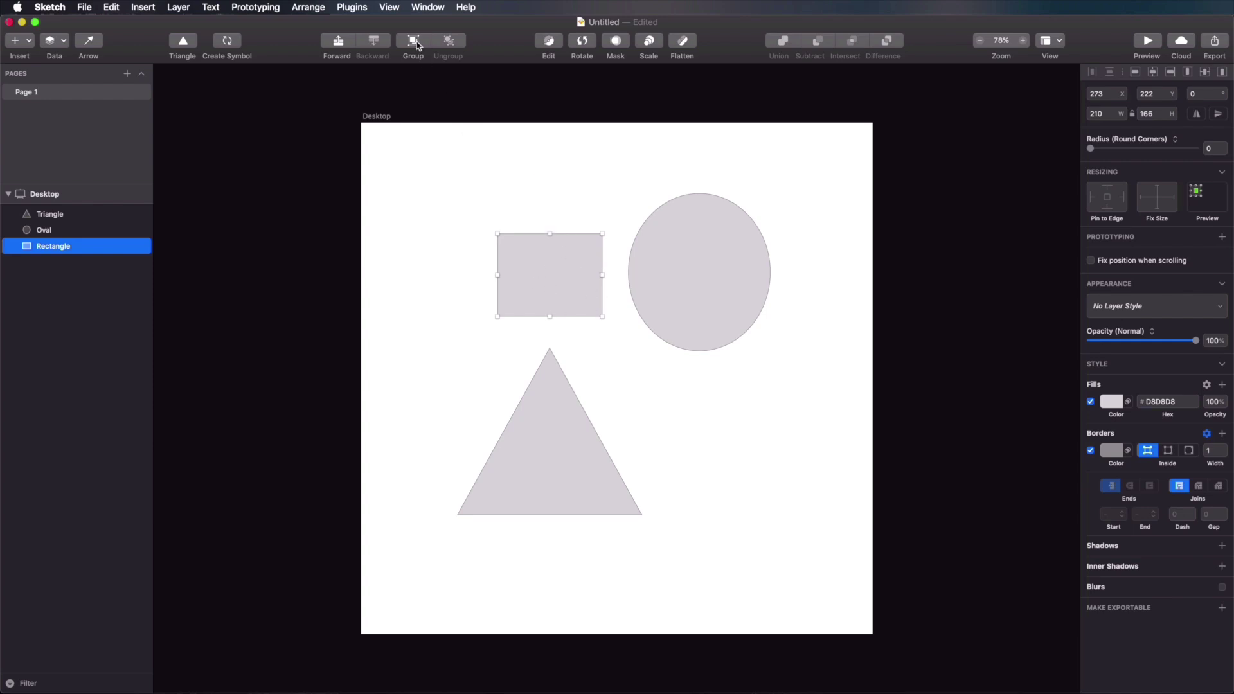
pyautogui.rightClick(537, 247)
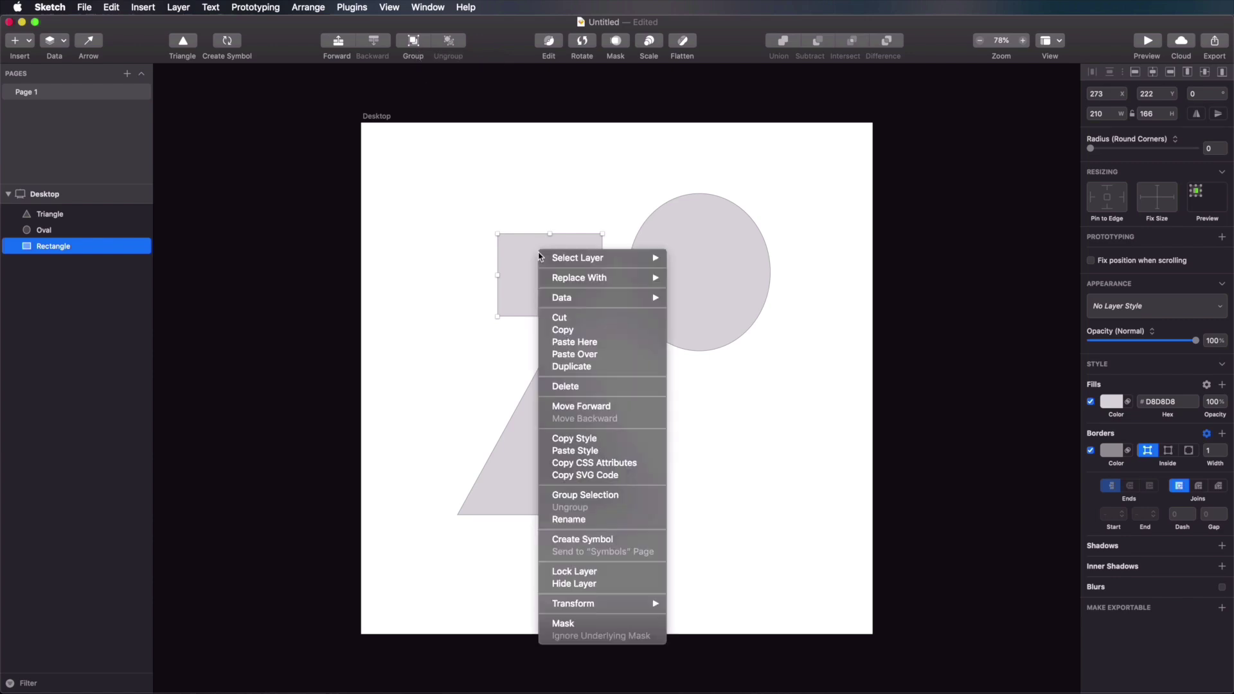
pyautogui.click(614, 497)
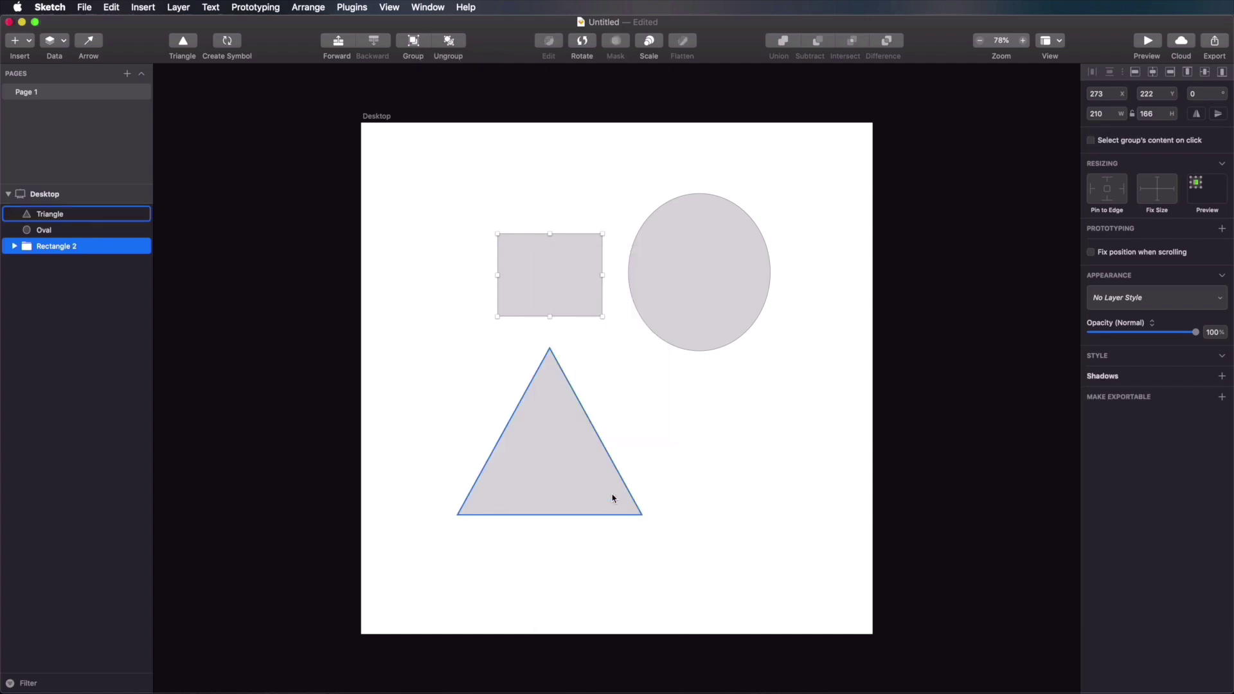
pyautogui.click(14, 248)
pyautogui.click(14, 249)
pyautogui.click(14, 249)
pyautogui.click(15, 248)
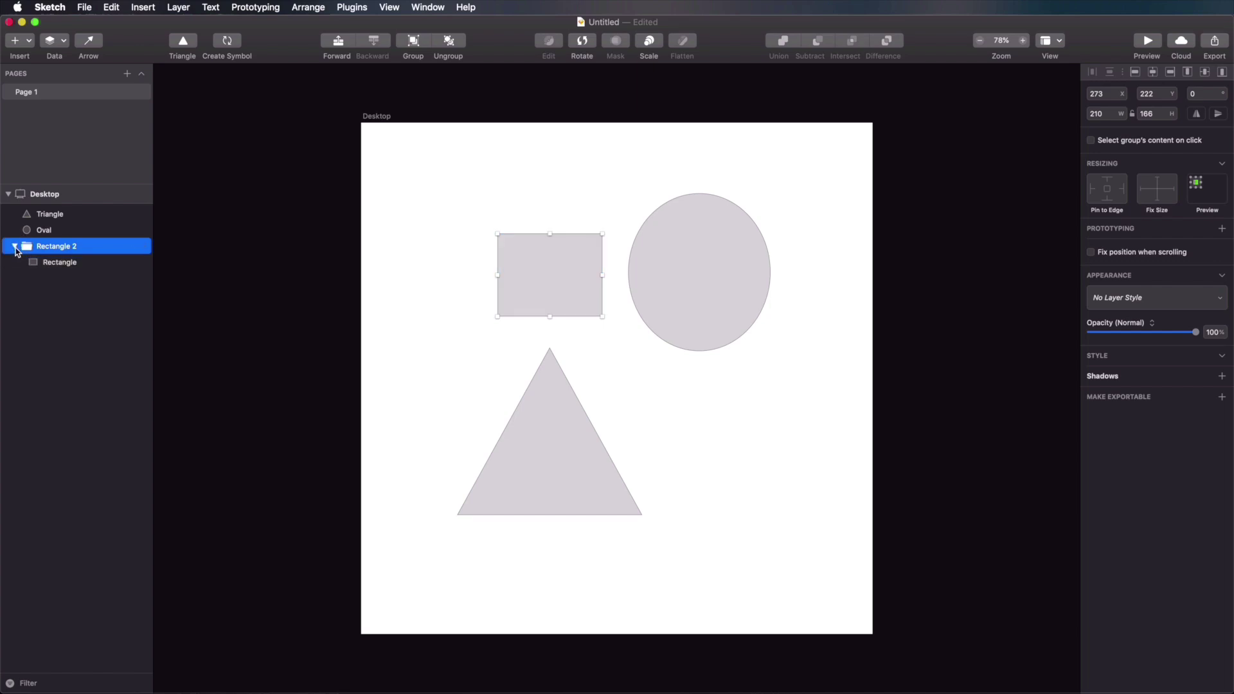
# Step: Try placing the oval inside the rectangle's group, below the rectangle layer, and undo both the move and the grouping
pyautogui.click(697, 258)
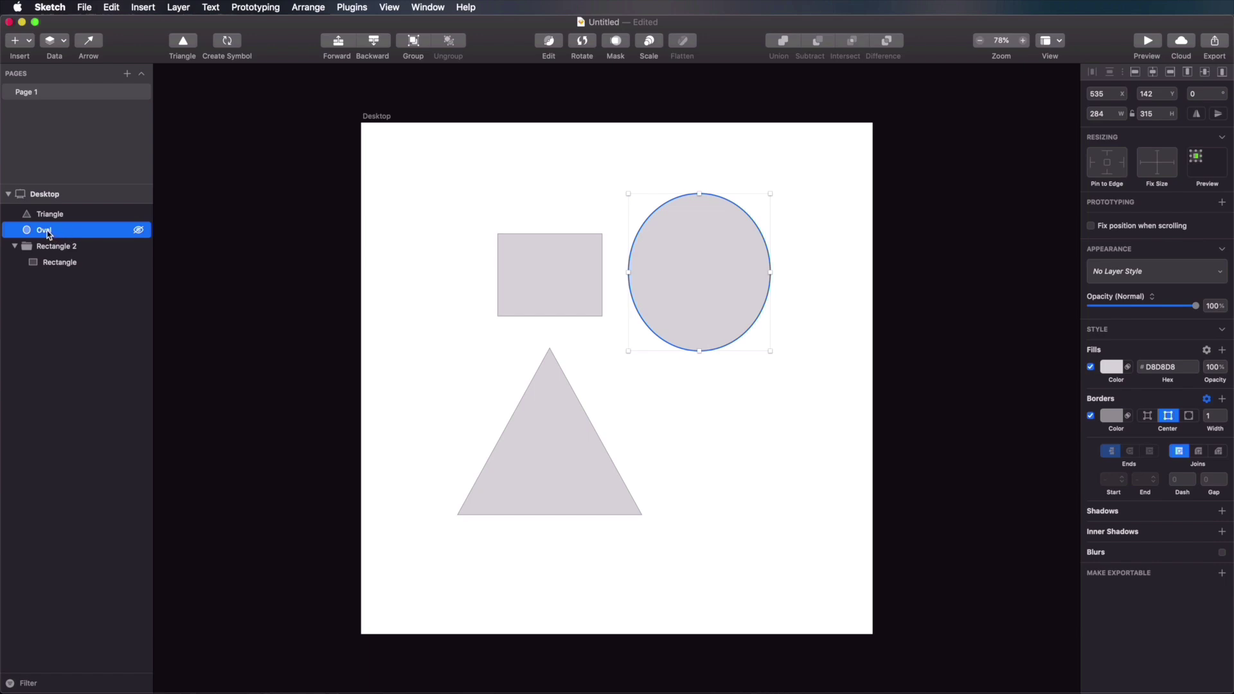
pyautogui.moveTo(49, 235); pyautogui.dragTo(72, 278)
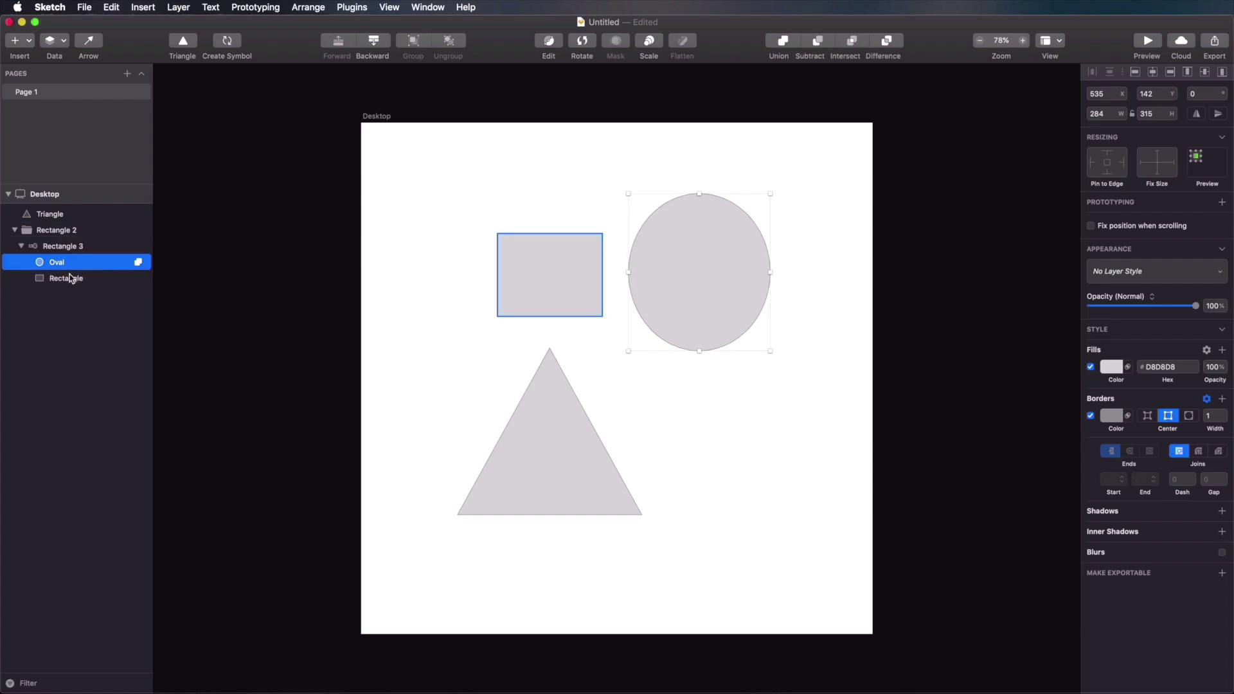
pyautogui.press('super+z')
pyautogui.moveTo(49, 247); pyautogui.dragTo(75, 274)
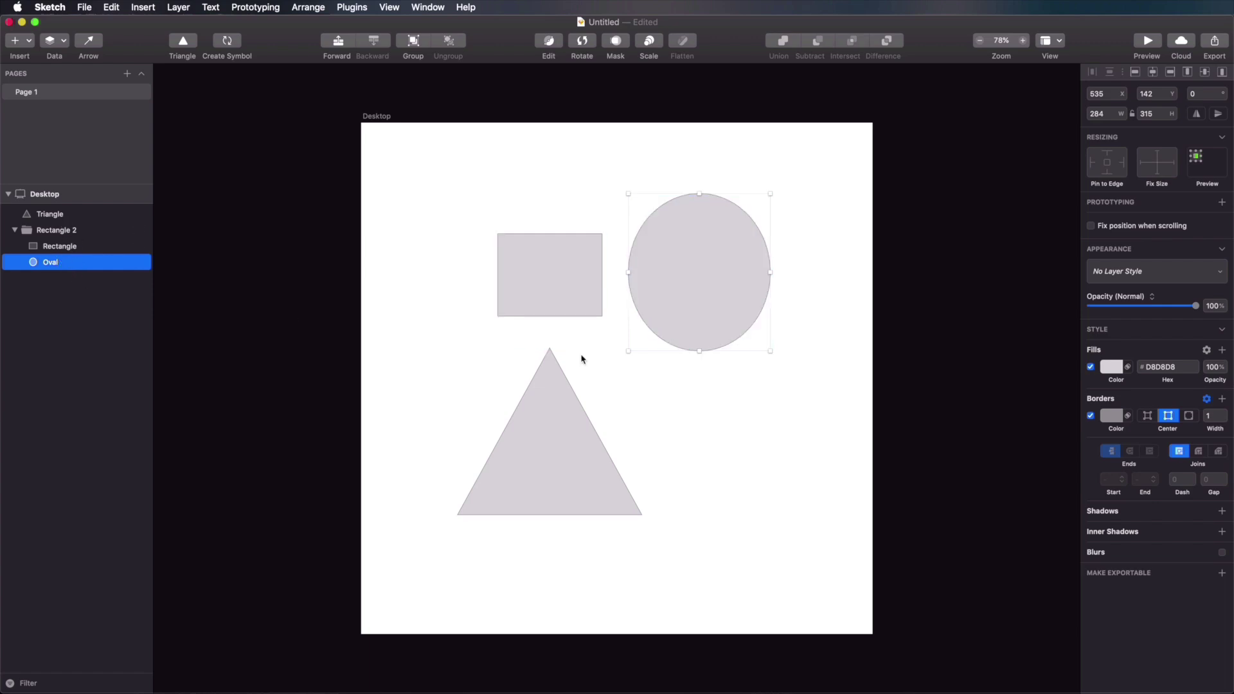
pyautogui.press('super+z')
pyautogui.press('super+z')
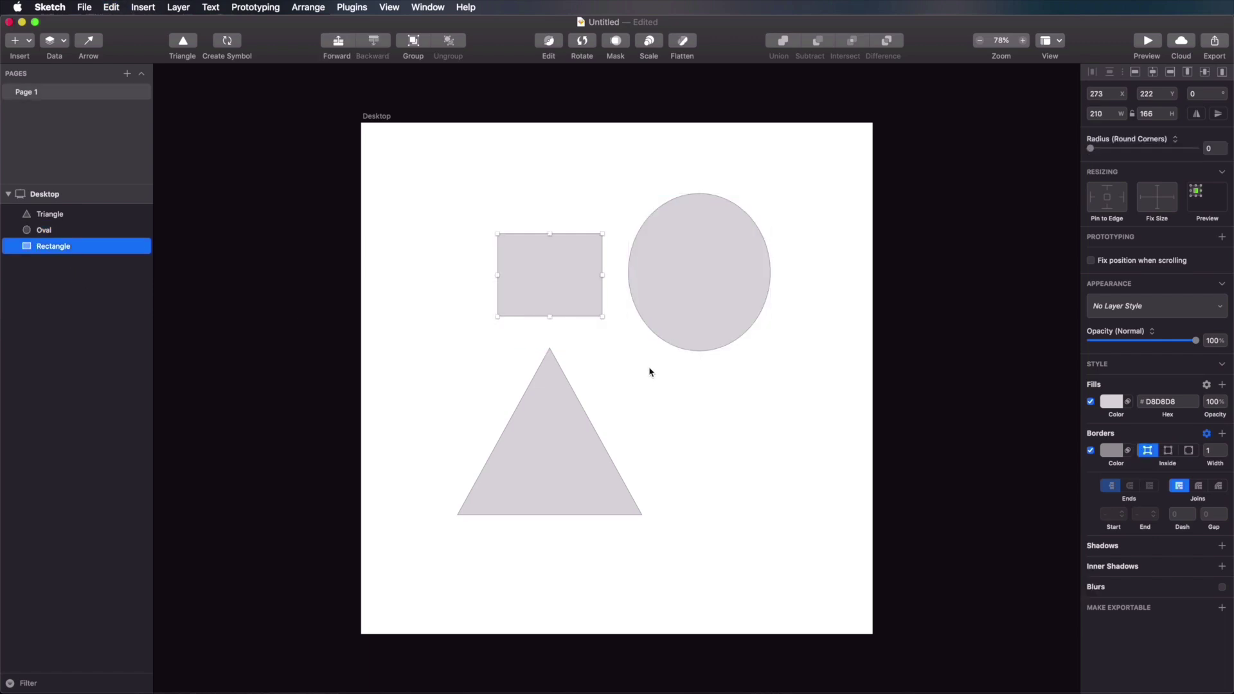
# Step: Group the oval and the rectangle together
pyautogui.click(722, 395)
pyautogui.moveTo(784, 160); pyautogui.dragTo(554, 294)
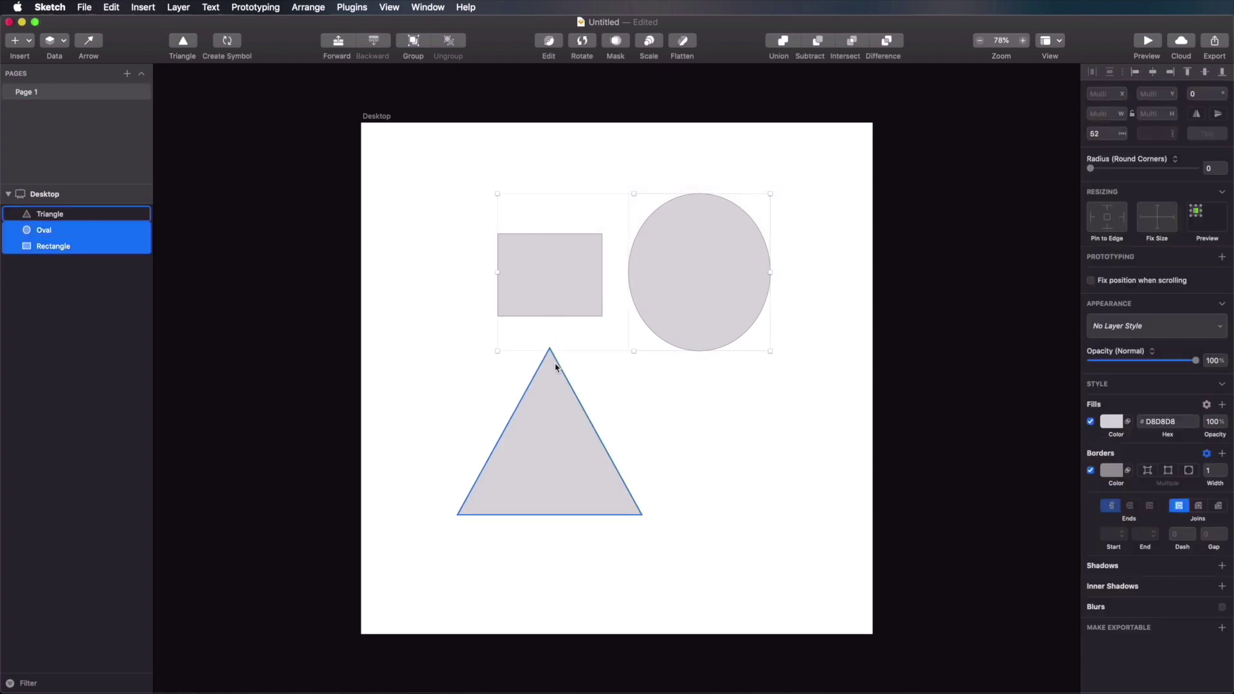
pyautogui.rightClick(544, 275)
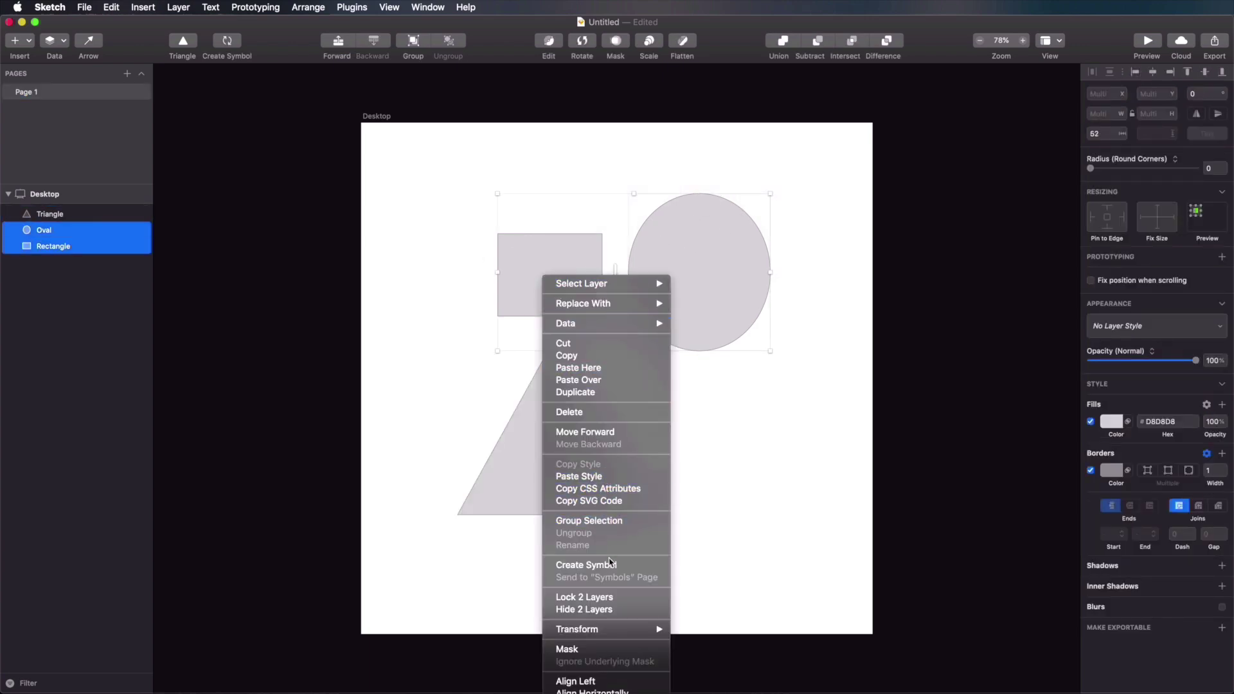
pyautogui.click(610, 525)
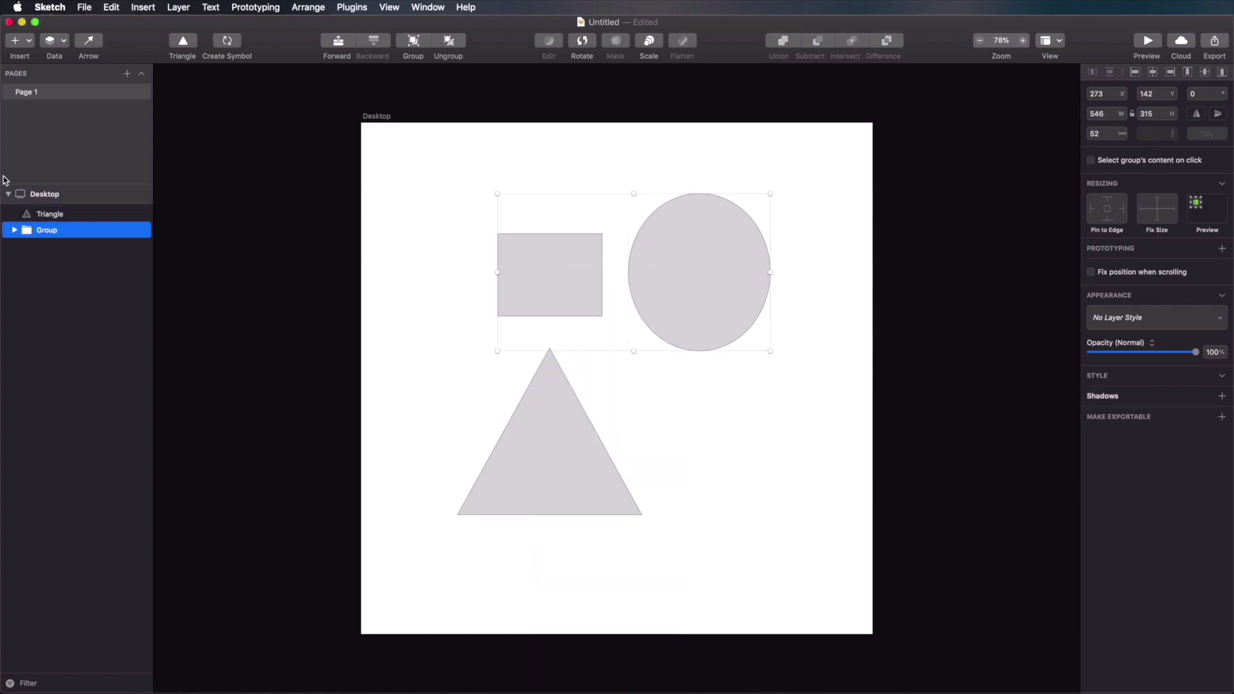
# Step: Expand the new group, rename it as My group, and toggle its visibility off and on
pyautogui.click(14, 229)
pyautogui.doubleClick(48, 230)
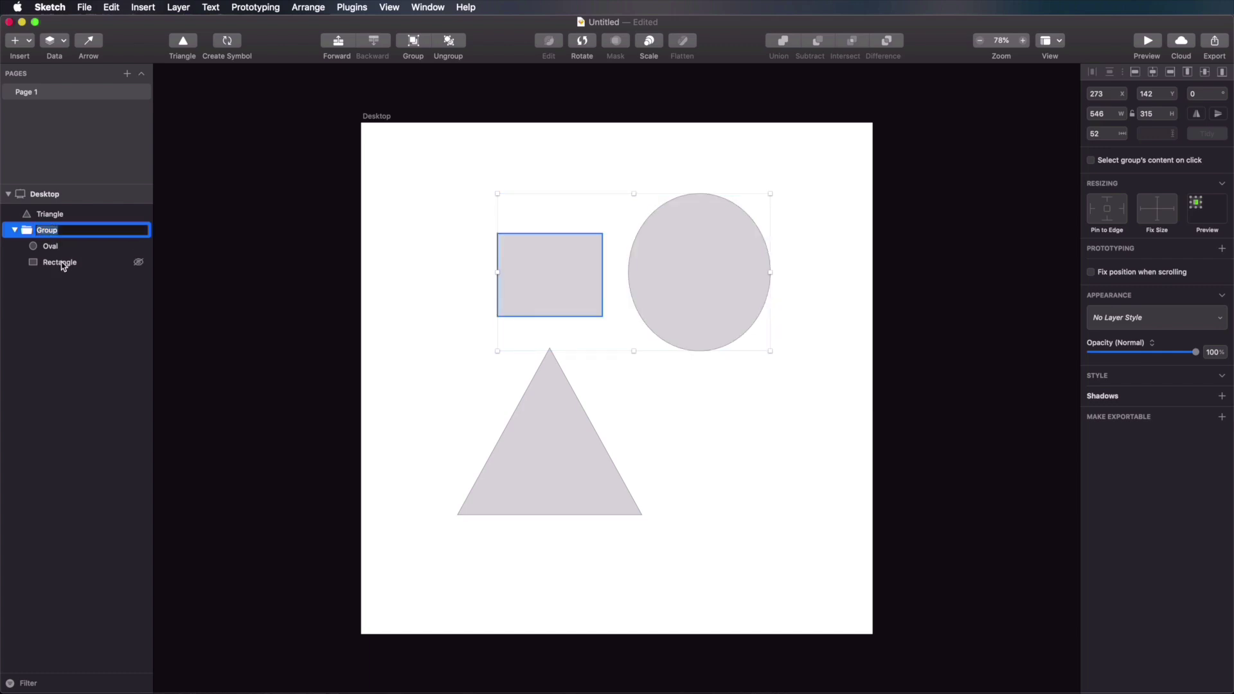
pyautogui.write('My g')
pyautogui.press('Return')
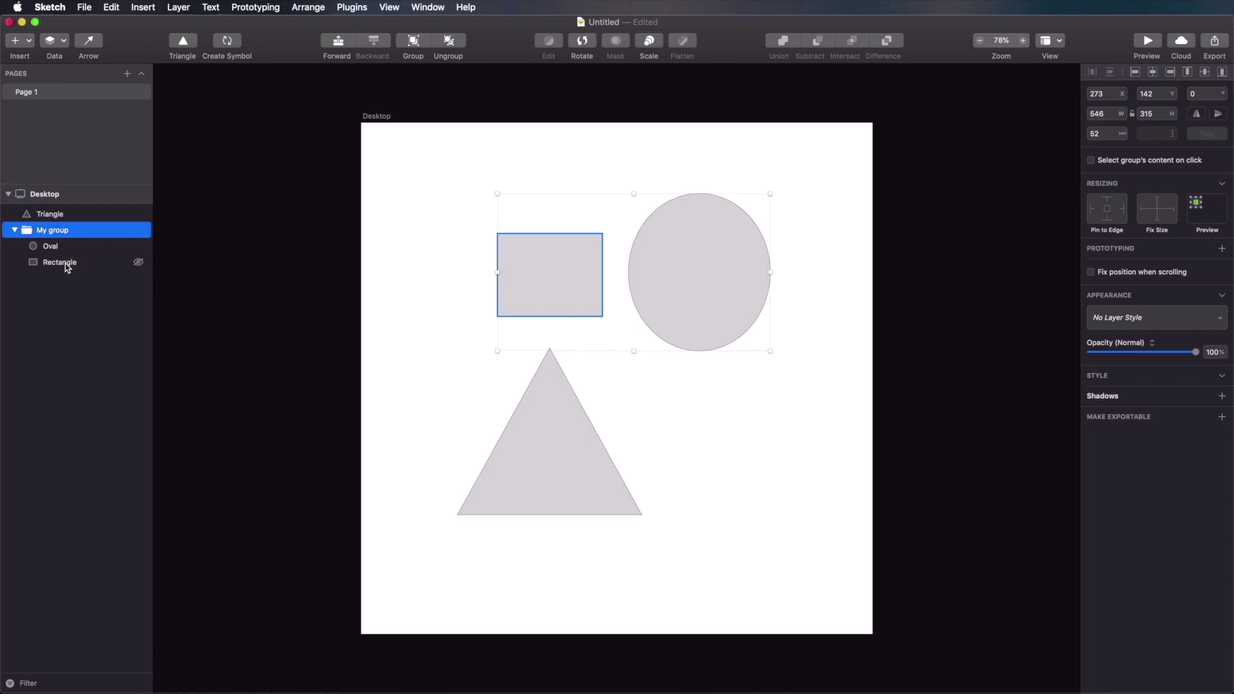
pyautogui.click(139, 231)
pyautogui.click(139, 231)
# Step: Move My group to about X 165, Y 87 and widen the spacing between its rectangle and oval to 75
pyautogui.moveTo(717, 272); pyautogui.dragTo(683, 250)
pyautogui.moveTo(582, 251); pyautogui.dragTo(649, 245)
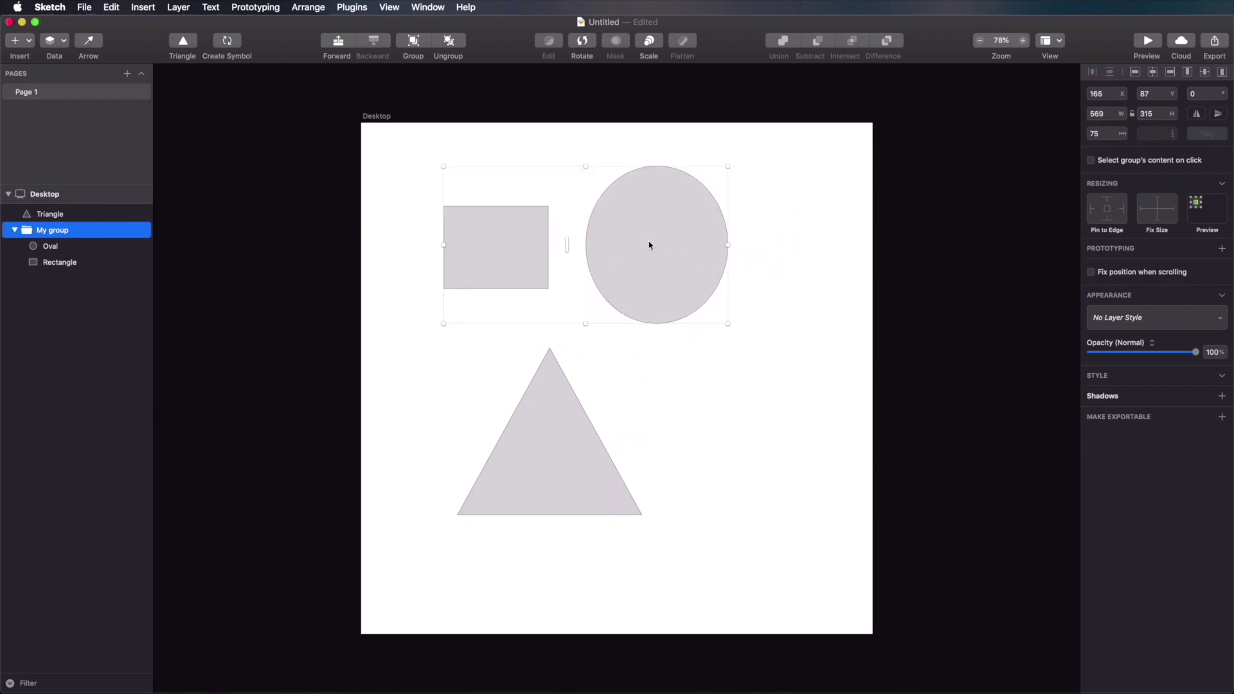
pyautogui.click(793, 236)
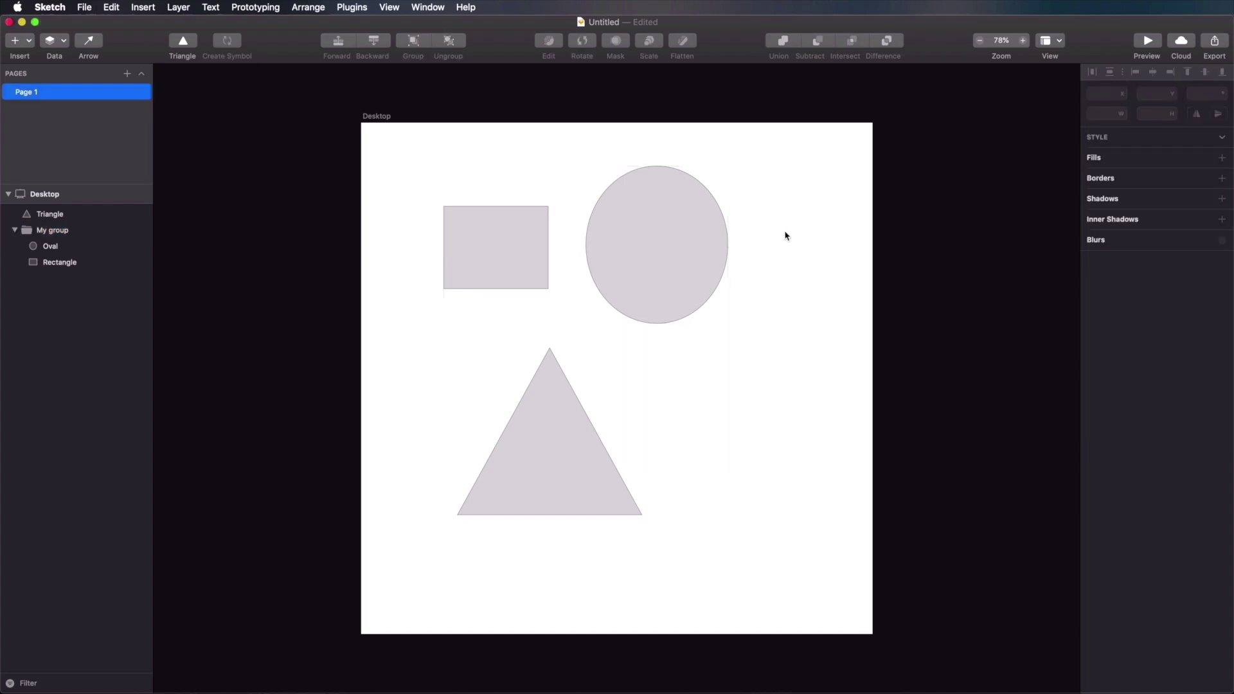
# Step: Reposition My group above the triangle to about X 211, Y 113
pyautogui.click(627, 237)
pyautogui.moveTo(659, 251); pyautogui.dragTo(695, 273)
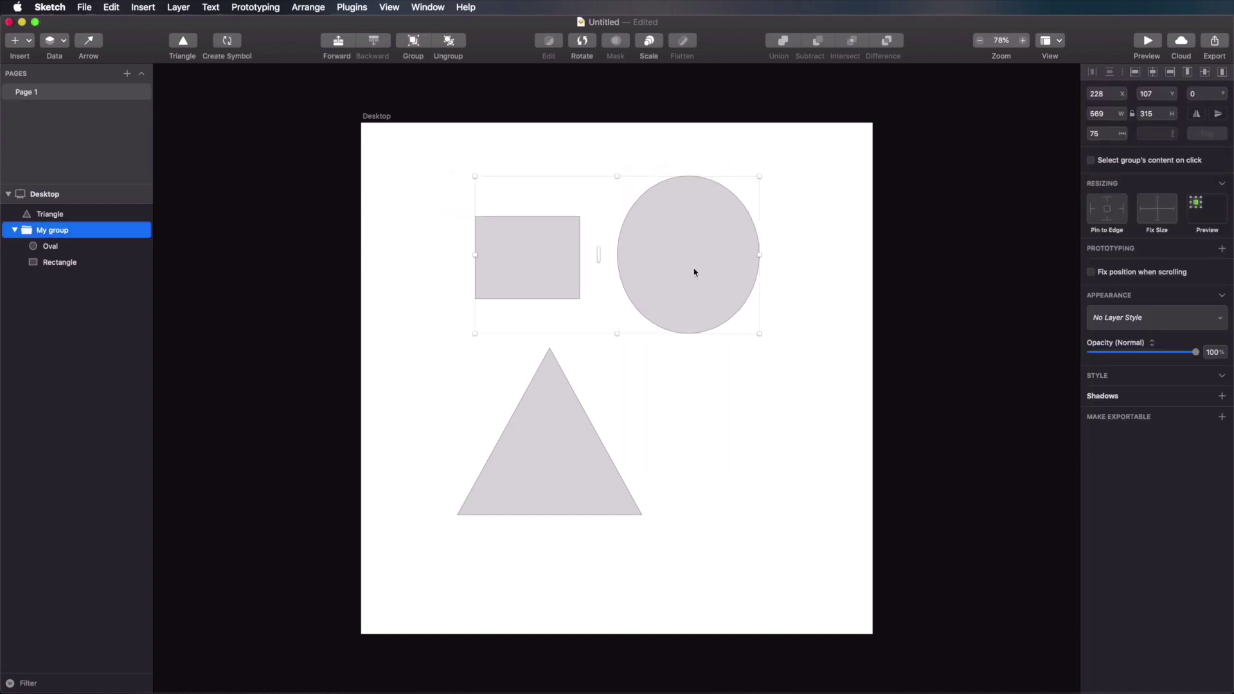
pyautogui.click(807, 268)
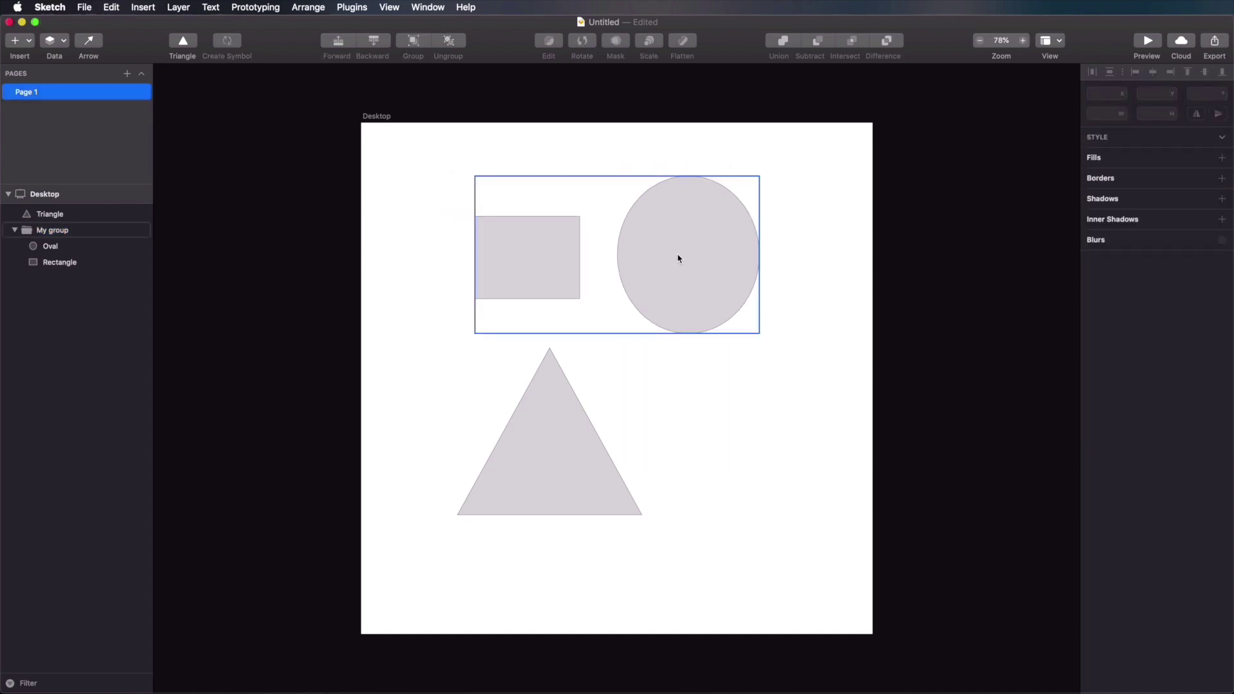
pyautogui.moveTo(662, 251); pyautogui.dragTo(667, 257)
pyautogui.click(435, 170)
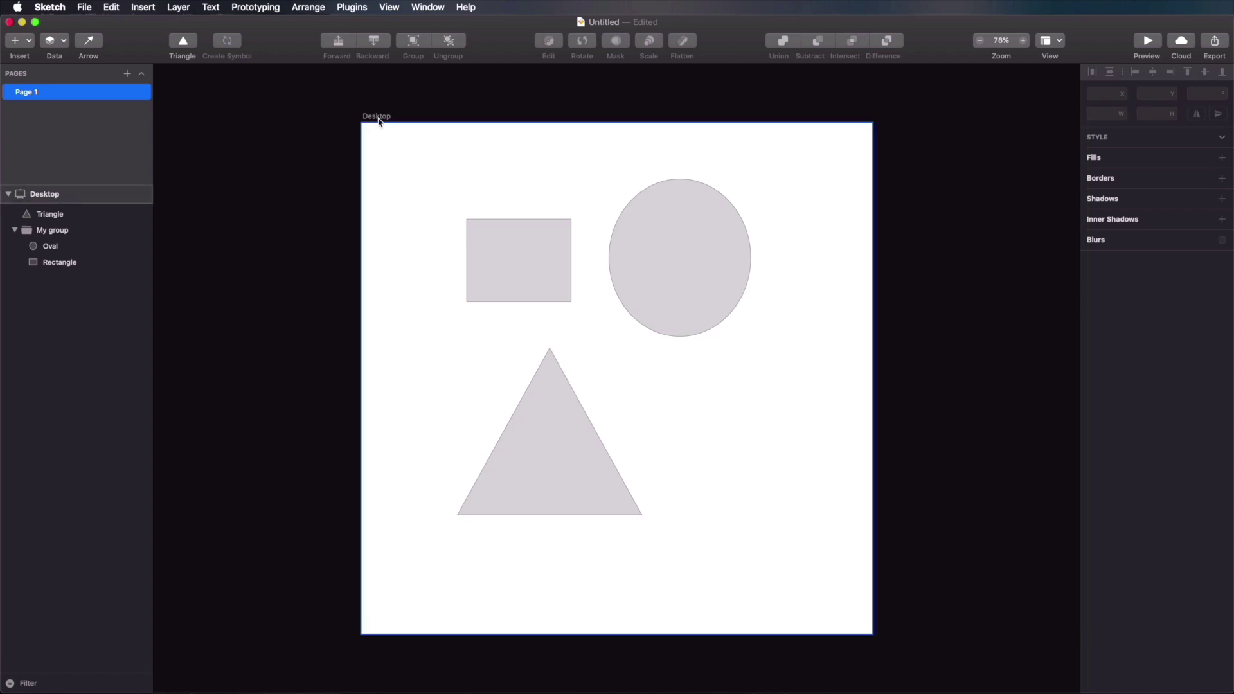
pyautogui.moveTo(391, 186); pyautogui.dragTo(532, 242)
pyautogui.click(788, 287)
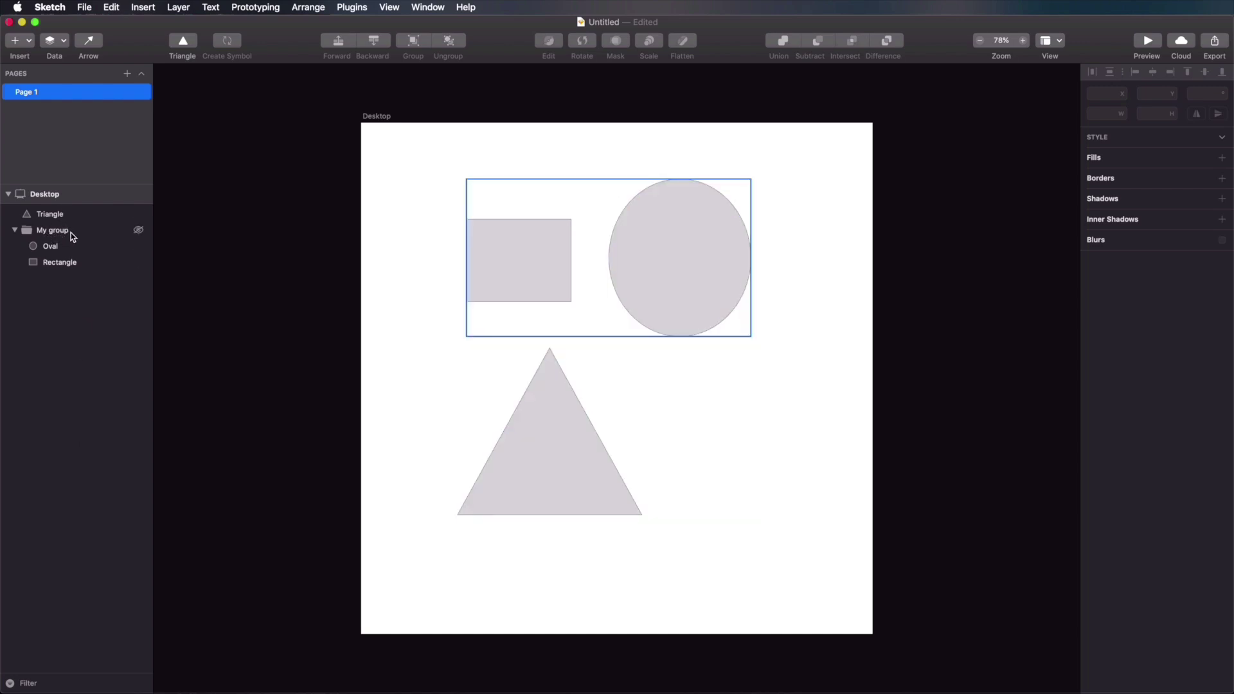
# Step: Filter the layer list by "group" and clear the filter
pyautogui.click(31, 685)
pyautogui.write('group')
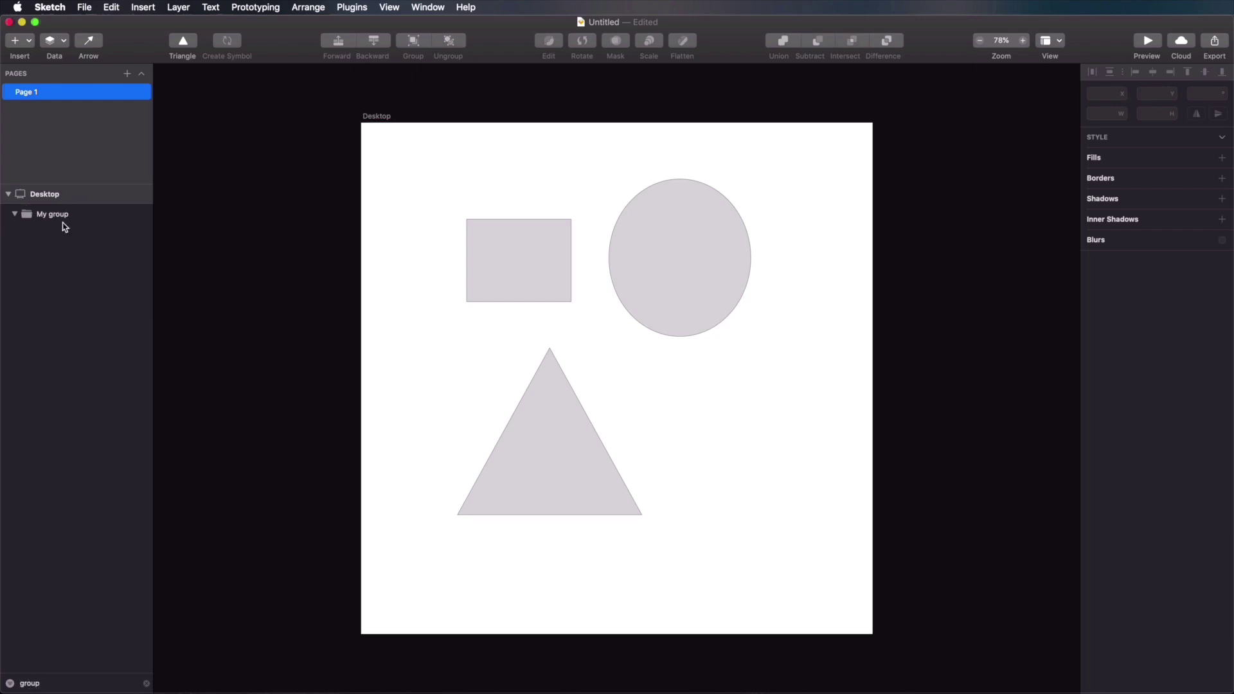
pyautogui.click(146, 684)
pyautogui.click(502, 143)
pyautogui.click(515, 233)
pyautogui.click(515, 233)
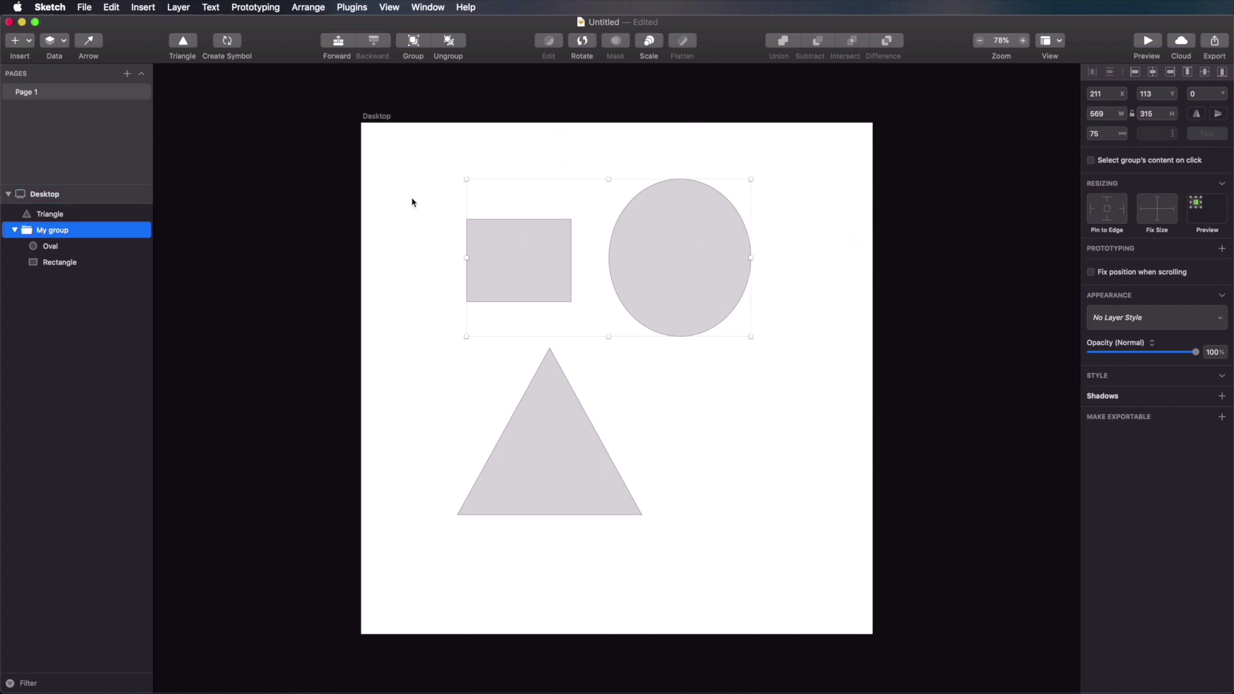
pyautogui.click(744, 137)
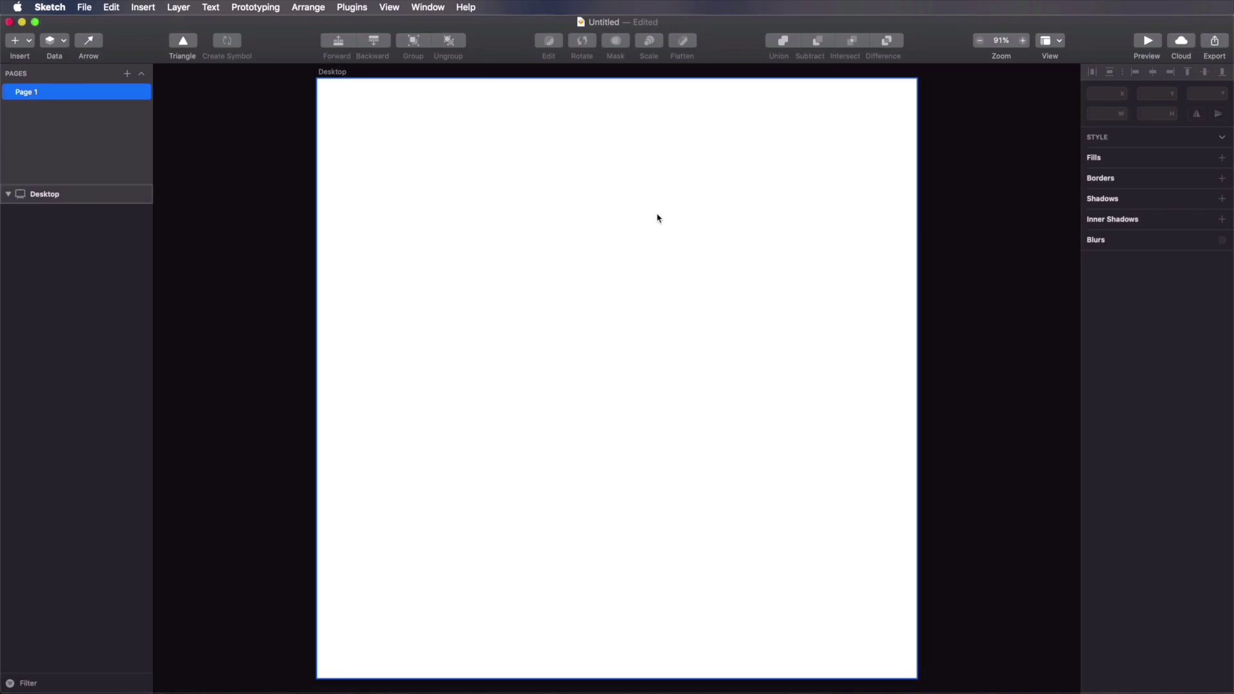
# Step: Insert a rectangle of about 389 by 356 on the artboard and move it to about X 291, Y 132
pyautogui.click(27, 42)
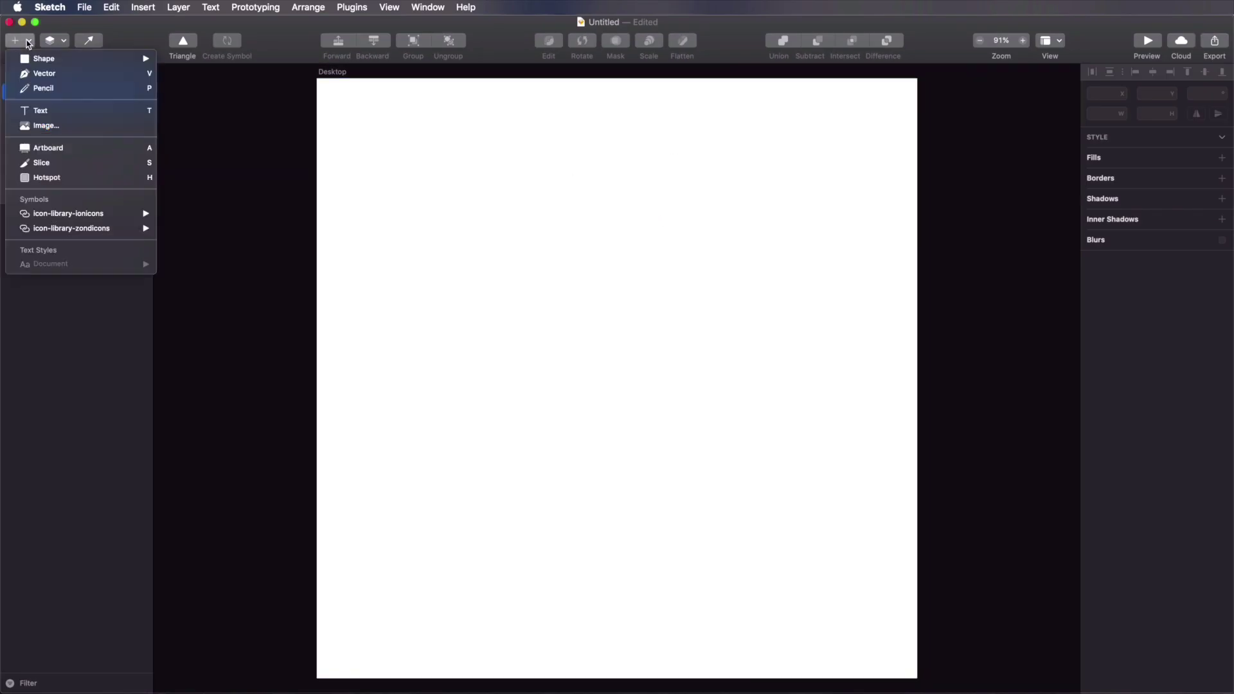
pyautogui.moveTo(43, 61)
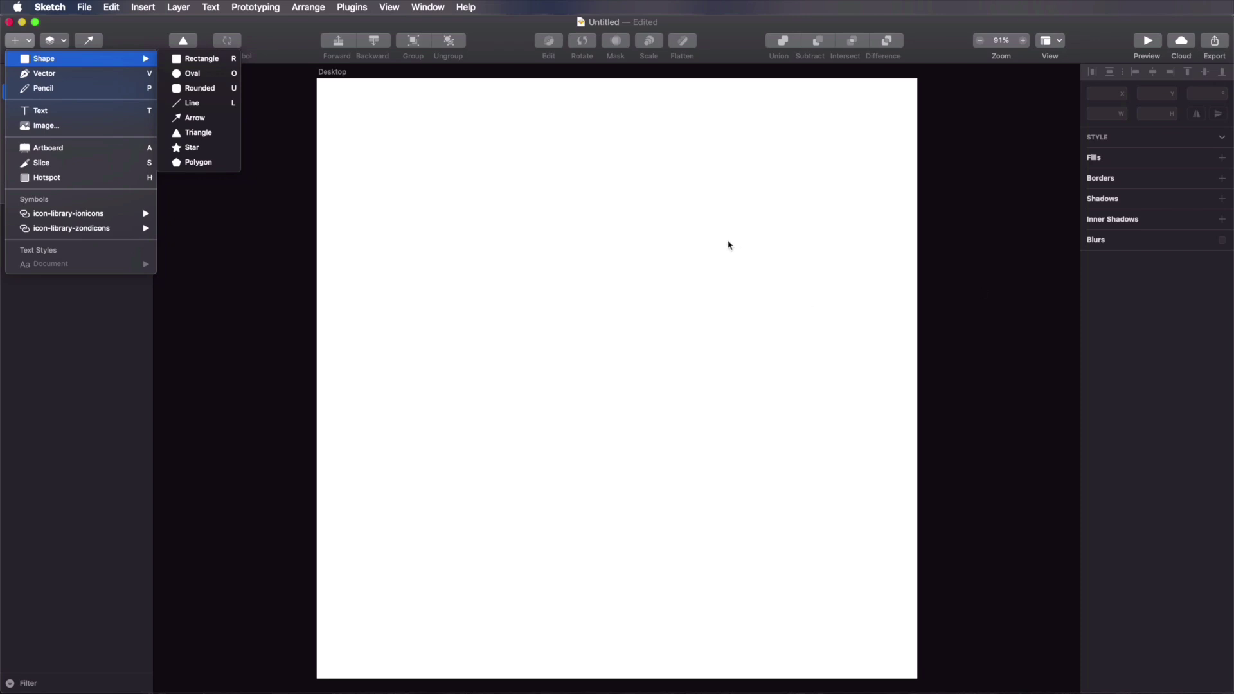
pyautogui.click(200, 60)
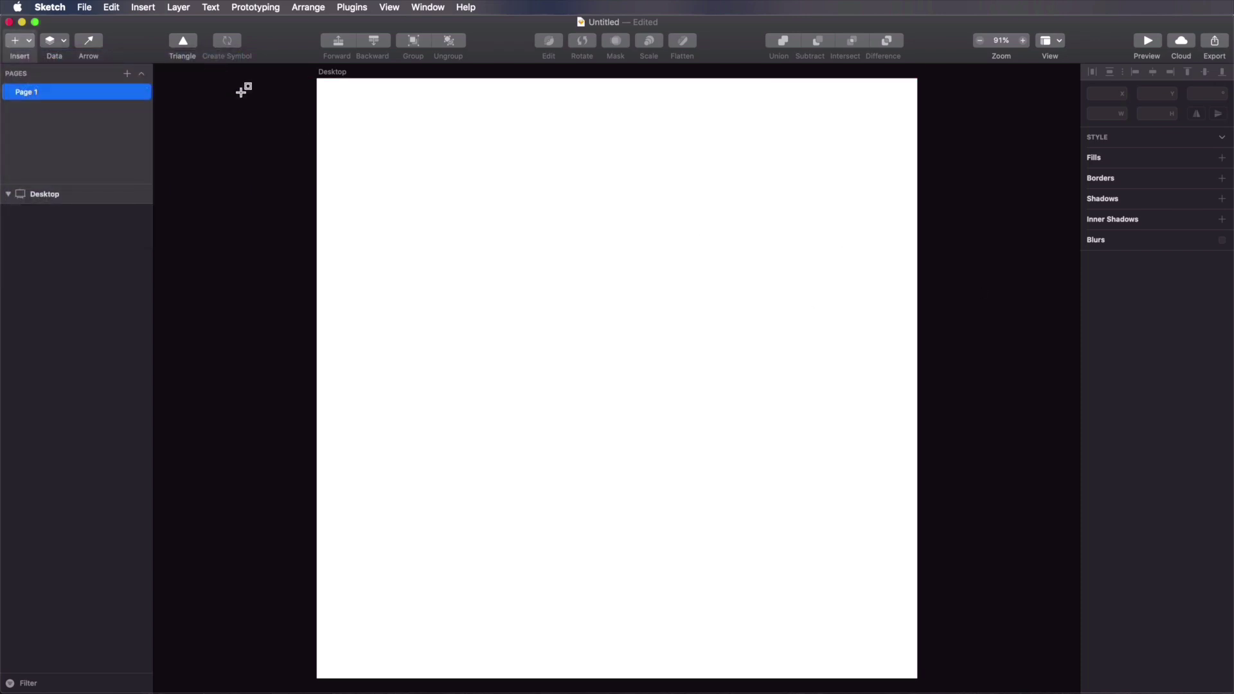
pyautogui.moveTo(400, 131); pyautogui.dragTo(628, 339)
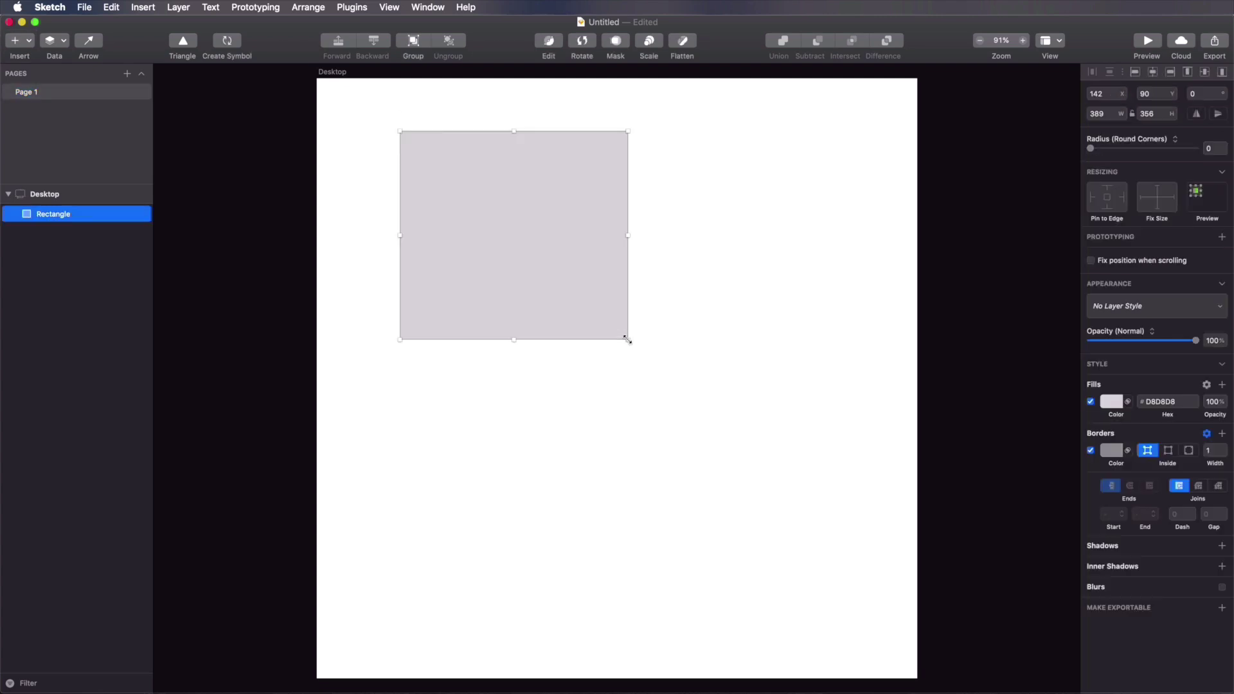
pyautogui.moveTo(518, 198); pyautogui.dragTo(603, 223)
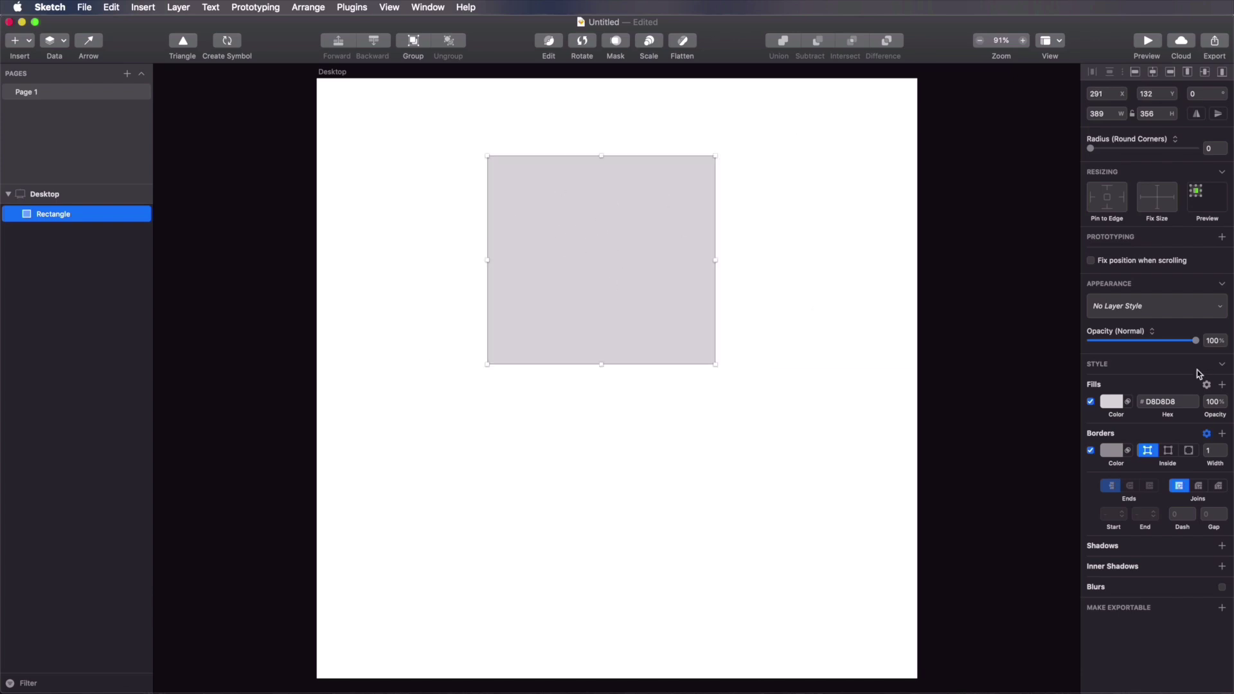
# Step: Inspect the rectangle's fill and border colors, and toggle its fill and border off and back on
pyautogui.click(1116, 406)
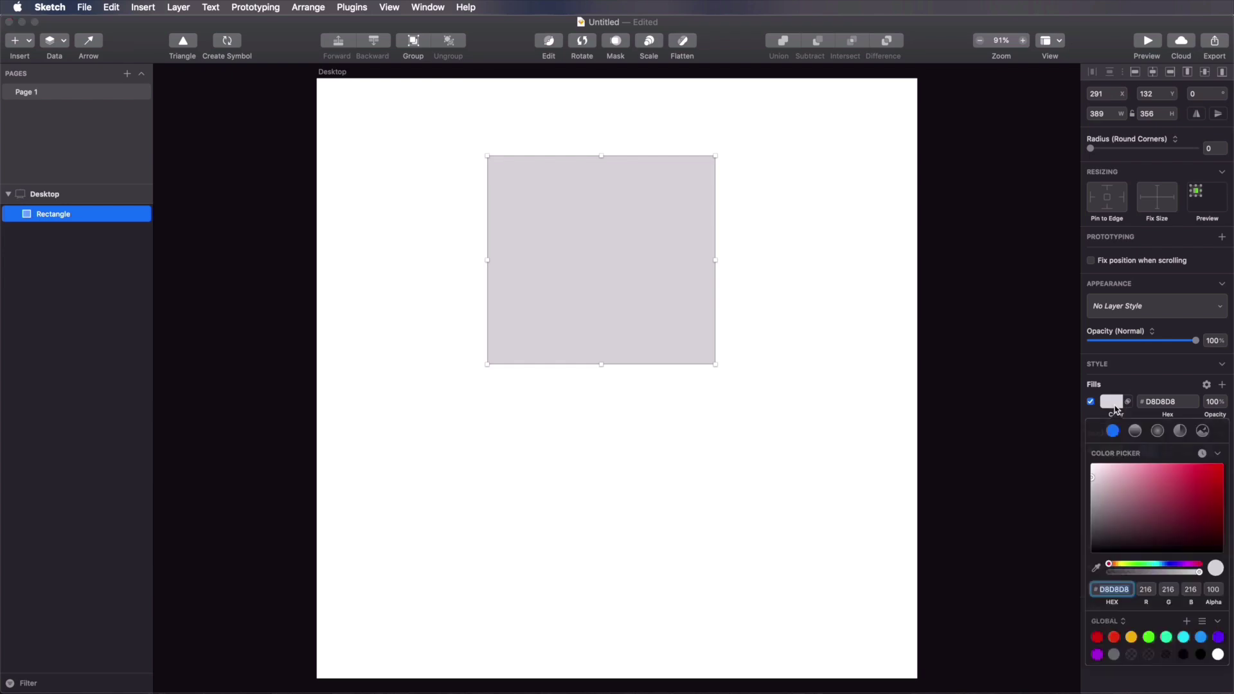
pyautogui.press('Escape')
pyautogui.click(1109, 452)
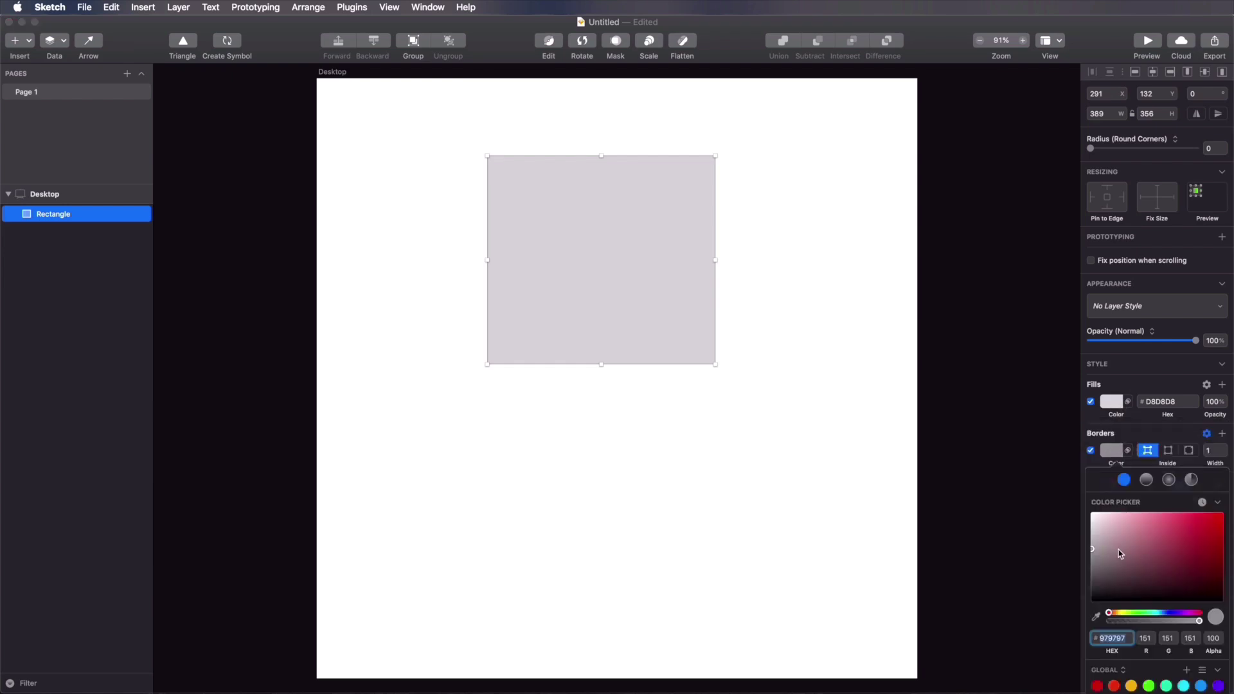
pyautogui.press('Escape')
pyautogui.click(1091, 402)
pyautogui.click(1091, 402)
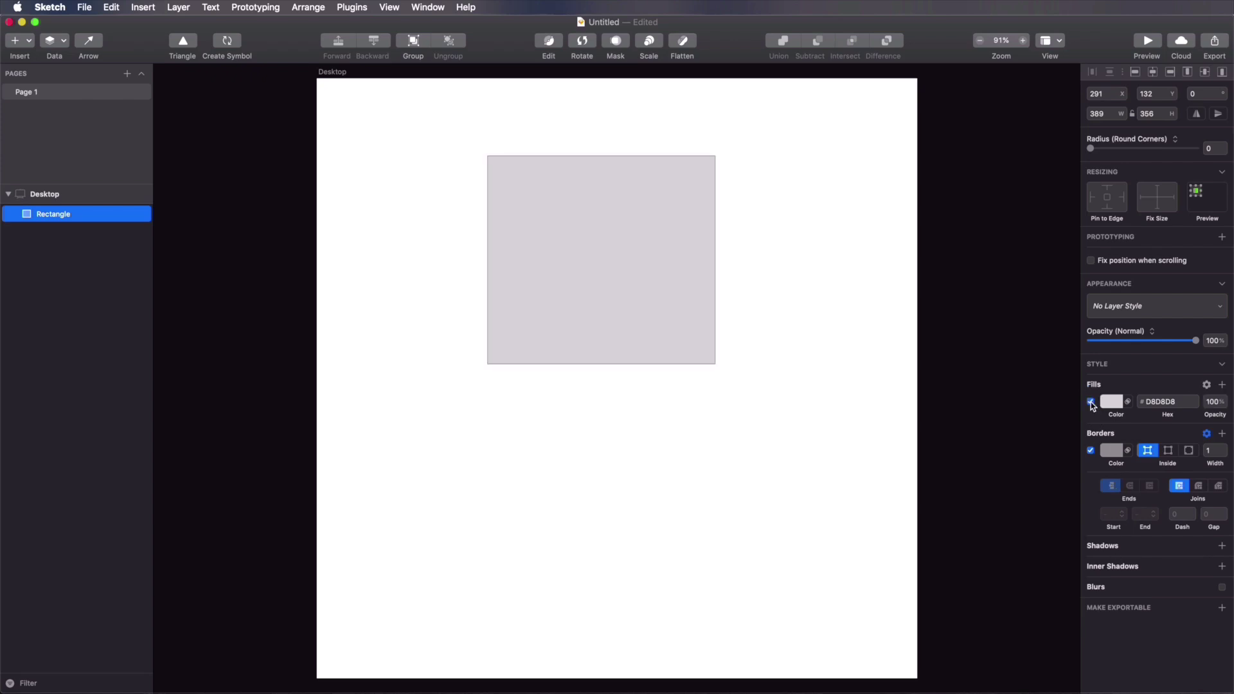
pyautogui.click(1091, 451)
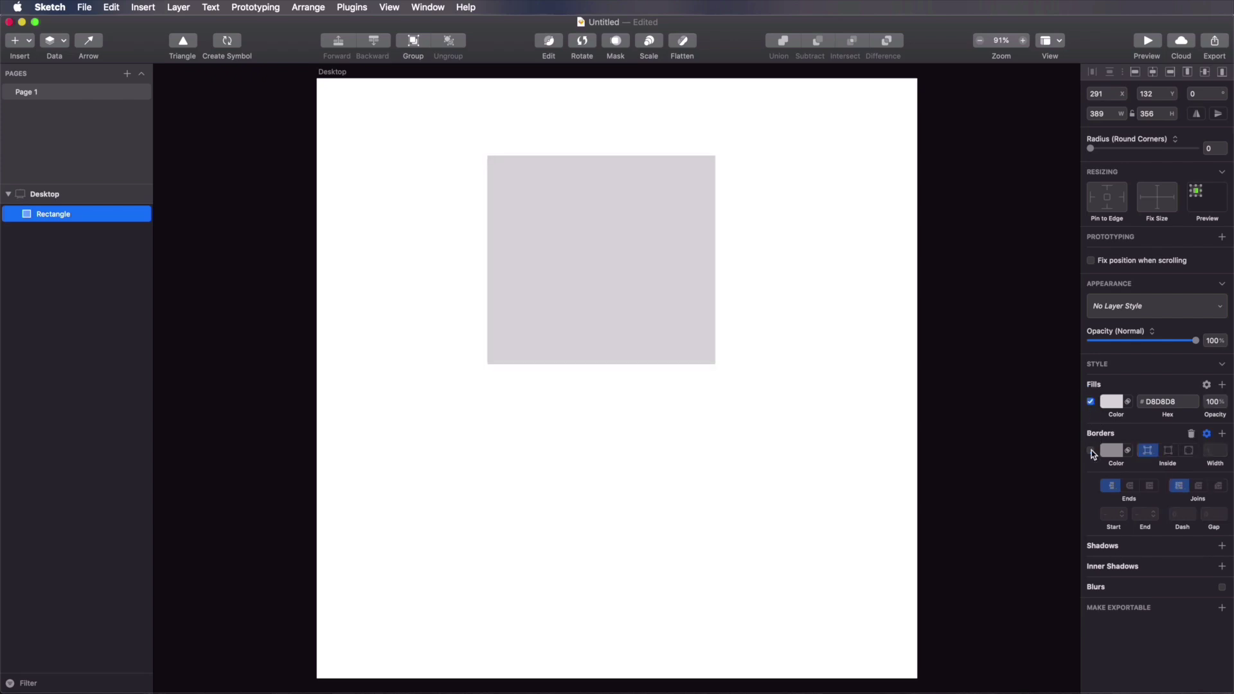
pyautogui.click(1091, 451)
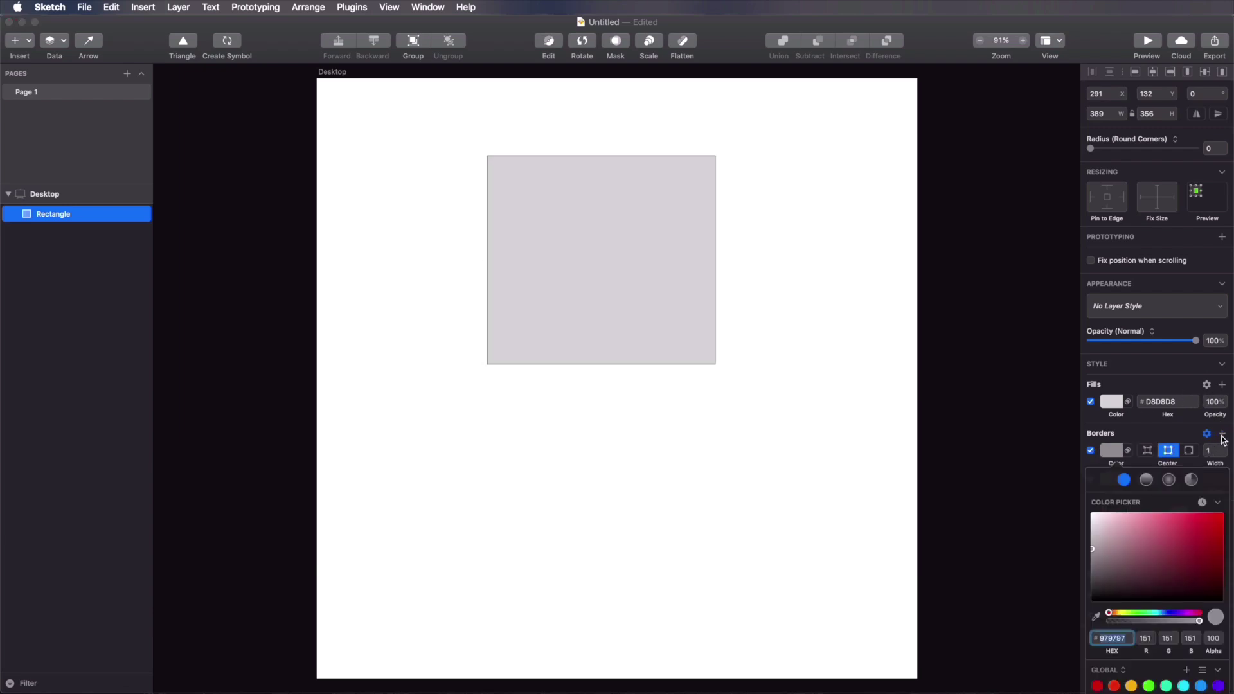
# Step: Add a second border to the rectangle in red, try its inside position, and set it to Outside
pyautogui.moveTo(1179, 552); pyautogui.dragTo(1217, 521)
pyautogui.click(1161, 446)
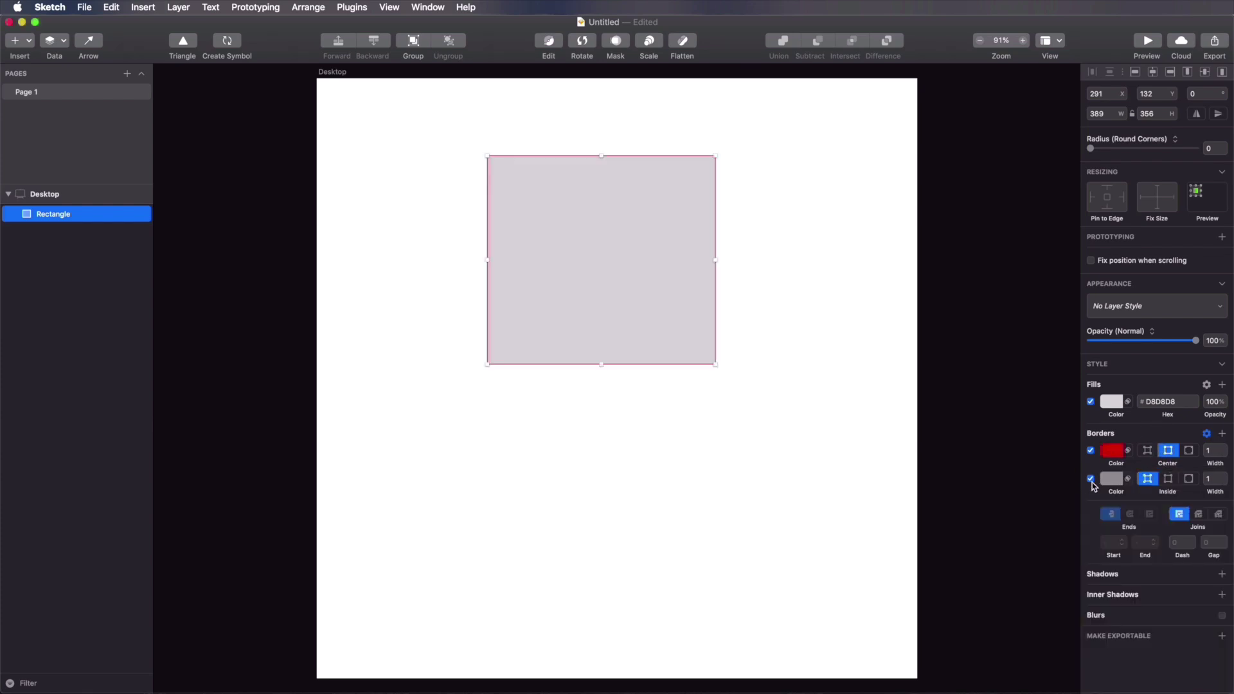
pyautogui.click(1148, 450)
pyautogui.click(1190, 452)
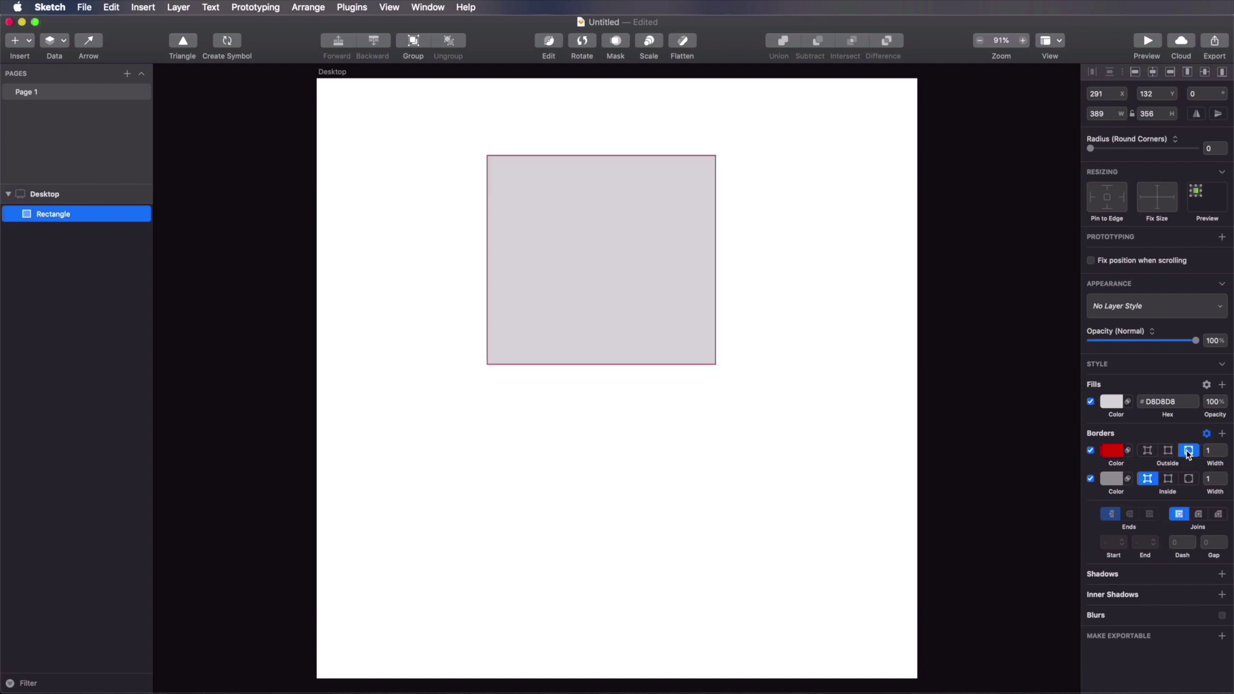
# Step: Change the color of the rectangle's inside border to blue 0091FF
pyautogui.click(1113, 479)
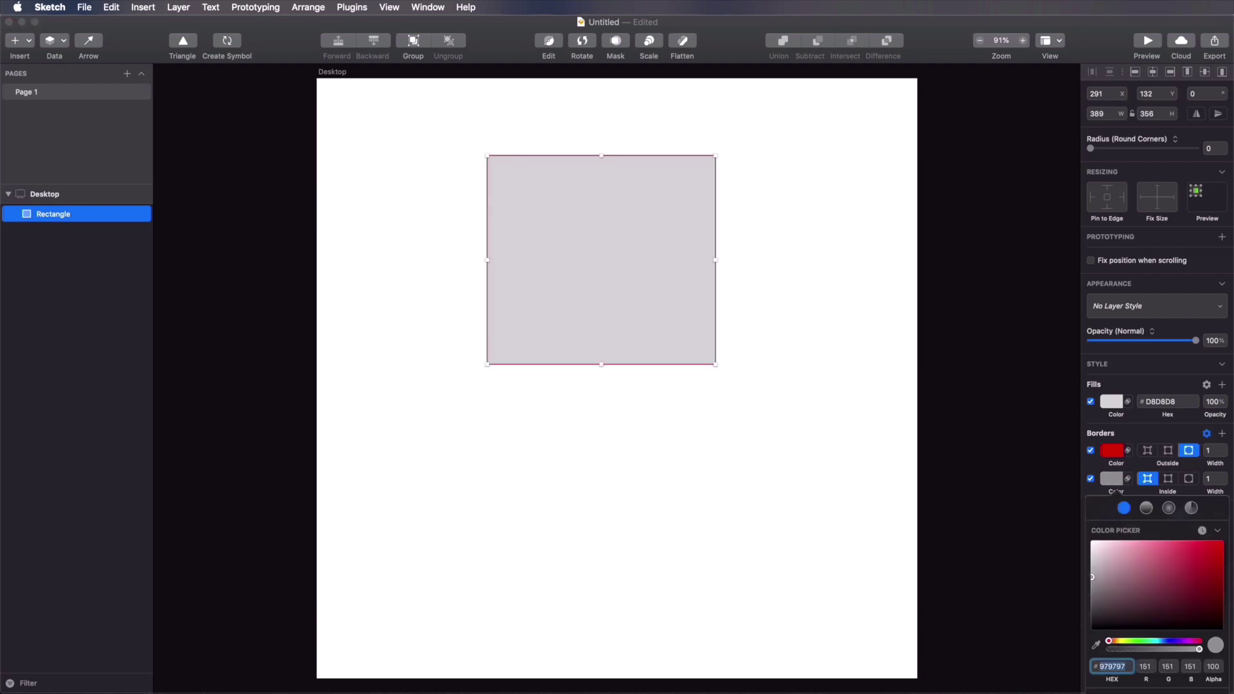
pyautogui.write('0091FF')
pyautogui.press('Return')
pyautogui.press('Escape')
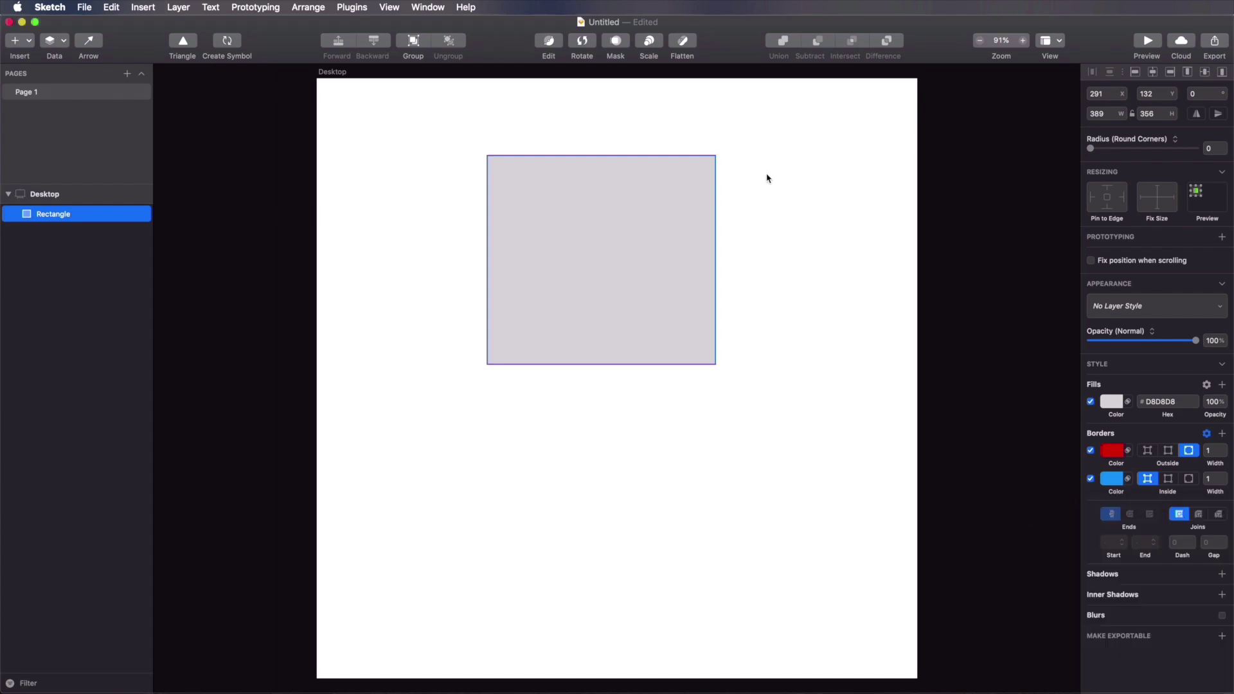
# Step: Set the red outside border's width to 2 and remove the blue inside border
pyautogui.press('z')
pyautogui.moveTo(693, 136); pyautogui.dragTo(736, 194)
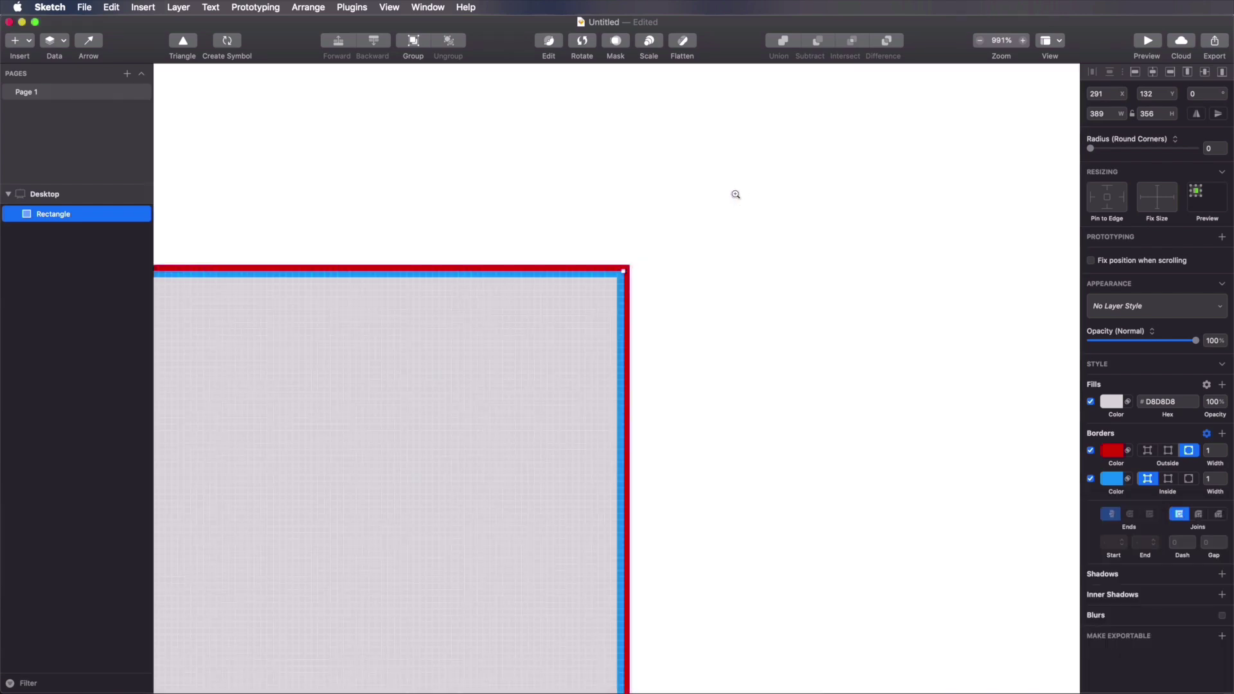
pyautogui.click(668, 247)
pyautogui.click(601, 282)
pyautogui.moveTo(1221, 464); pyautogui.dragTo(1218, 462)
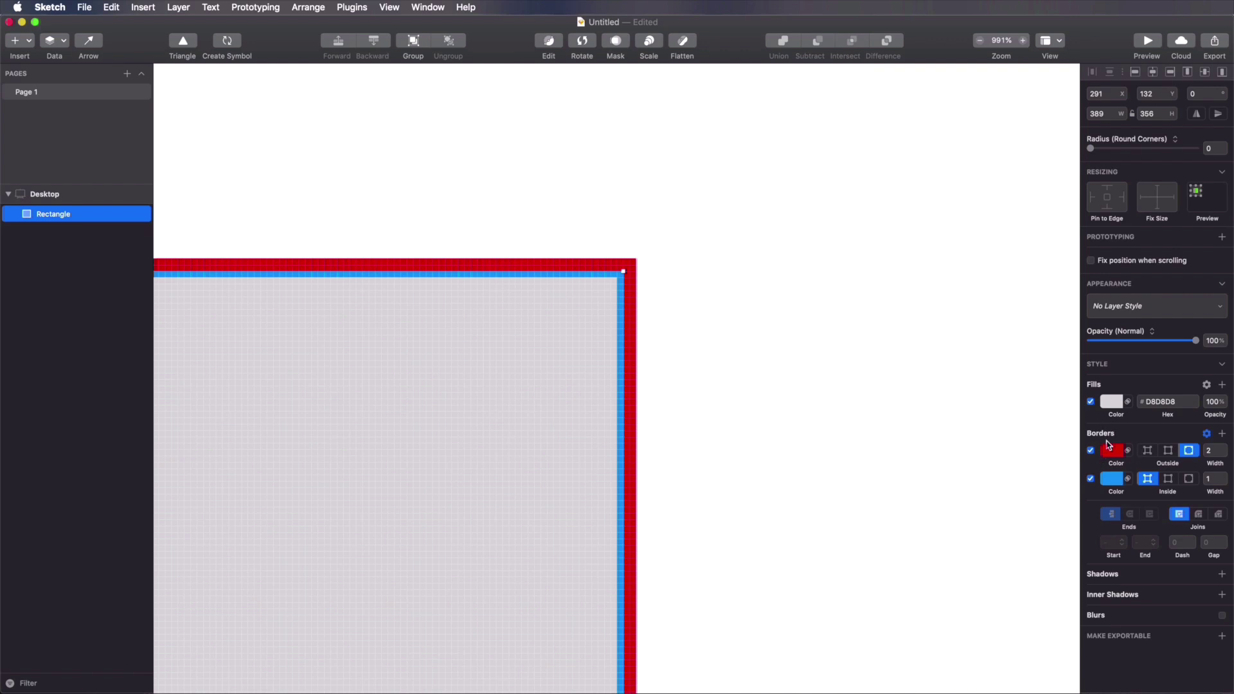
pyautogui.click(1091, 479)
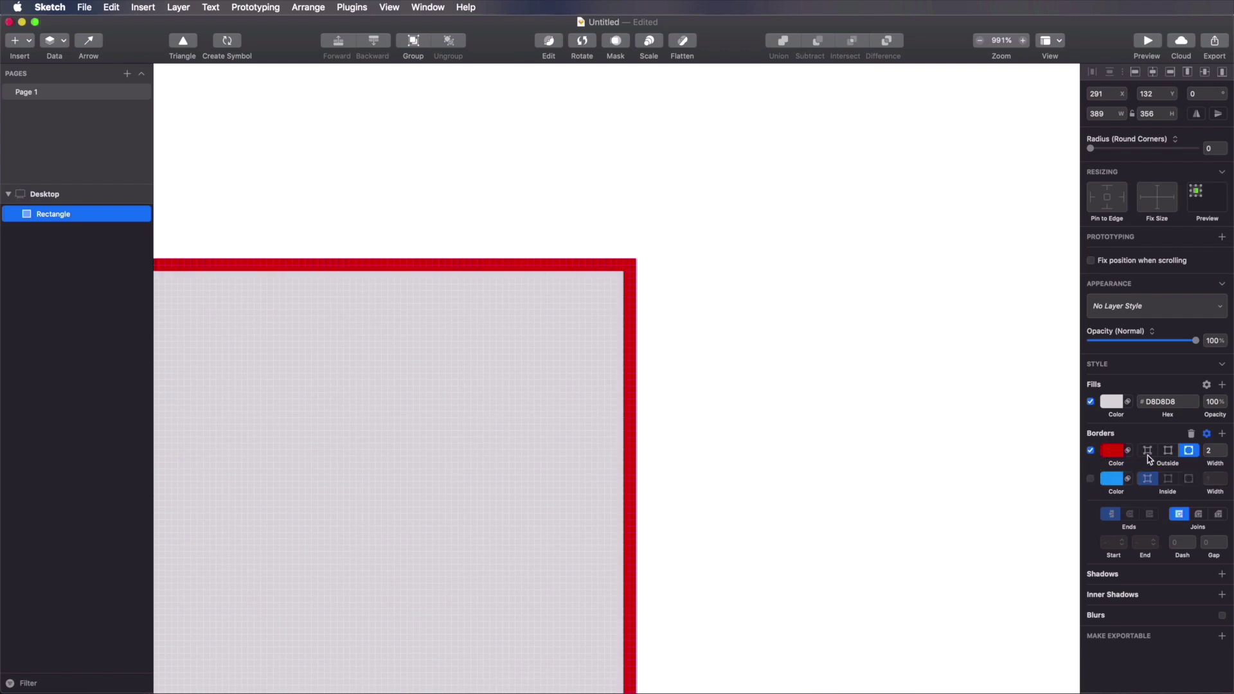
pyautogui.click(1191, 434)
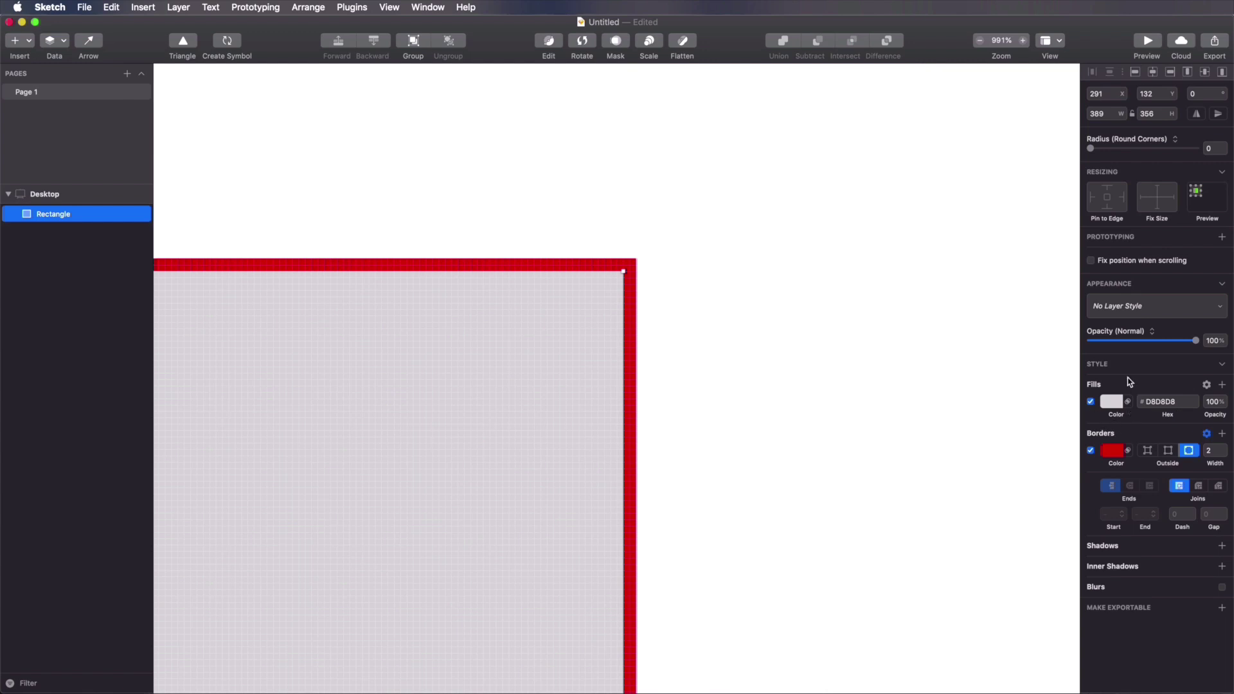
# Step: Try linear, radial and angular gradient fills on the rectangle
pyautogui.click(1108, 408)
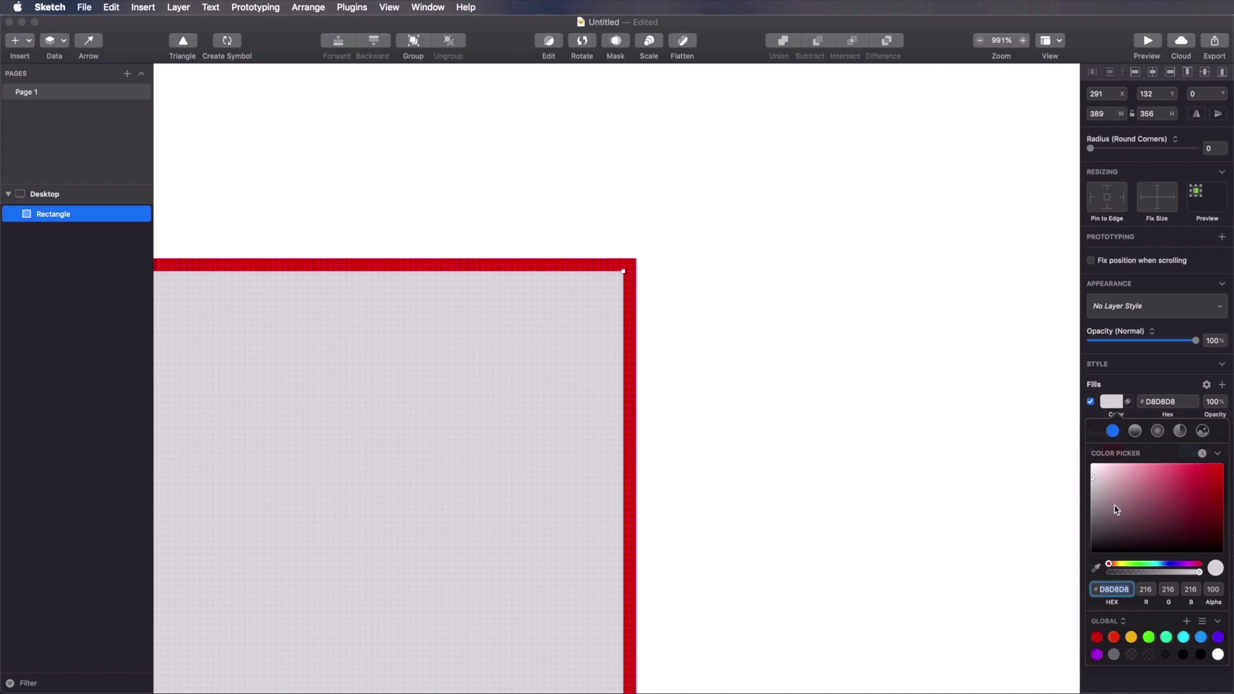
pyautogui.click(1135, 432)
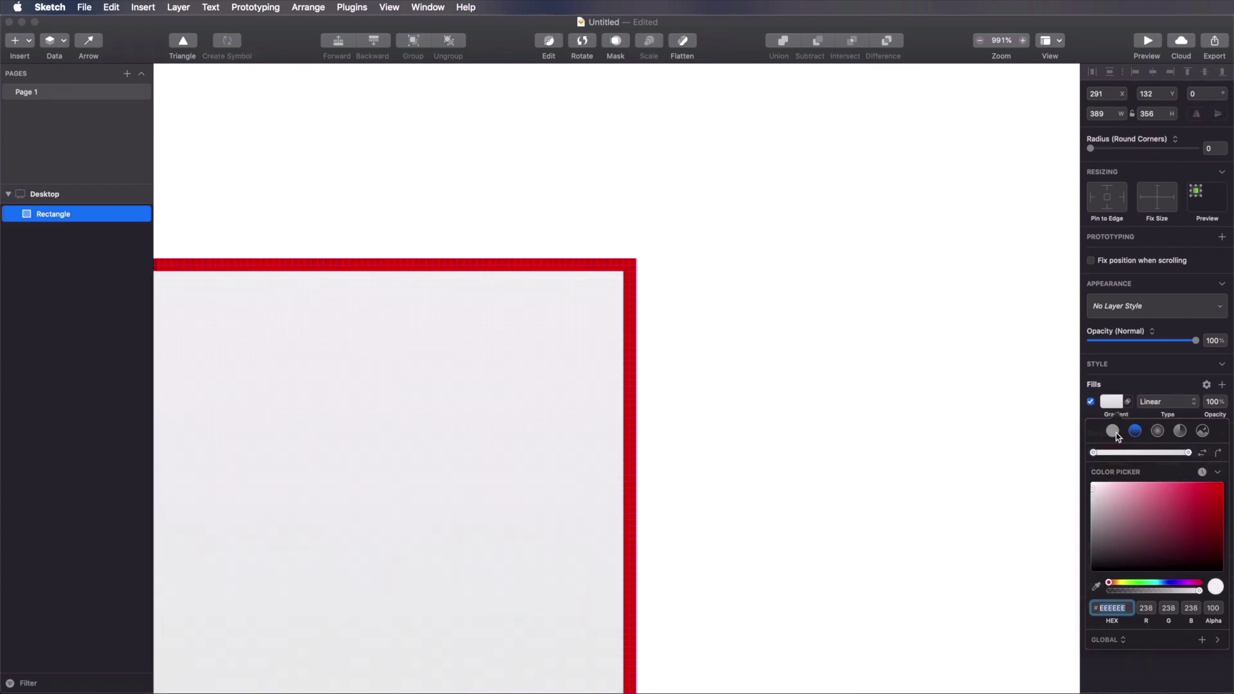
pyautogui.click(1159, 432)
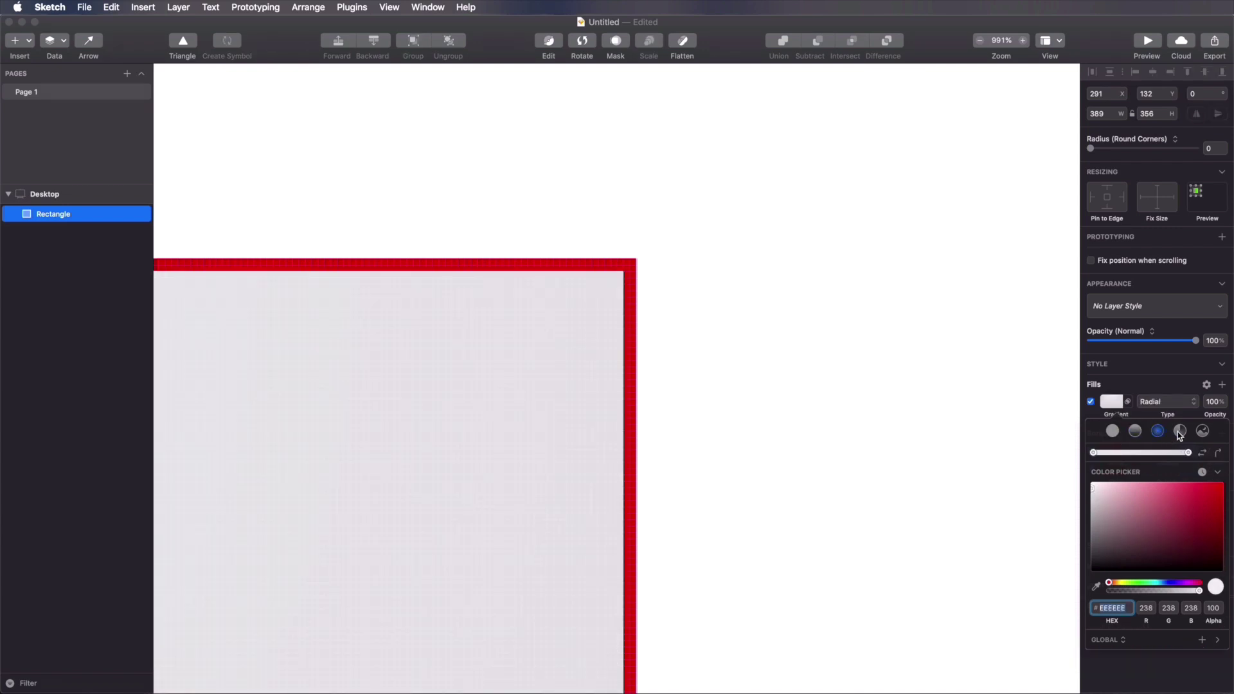
pyautogui.click(1180, 432)
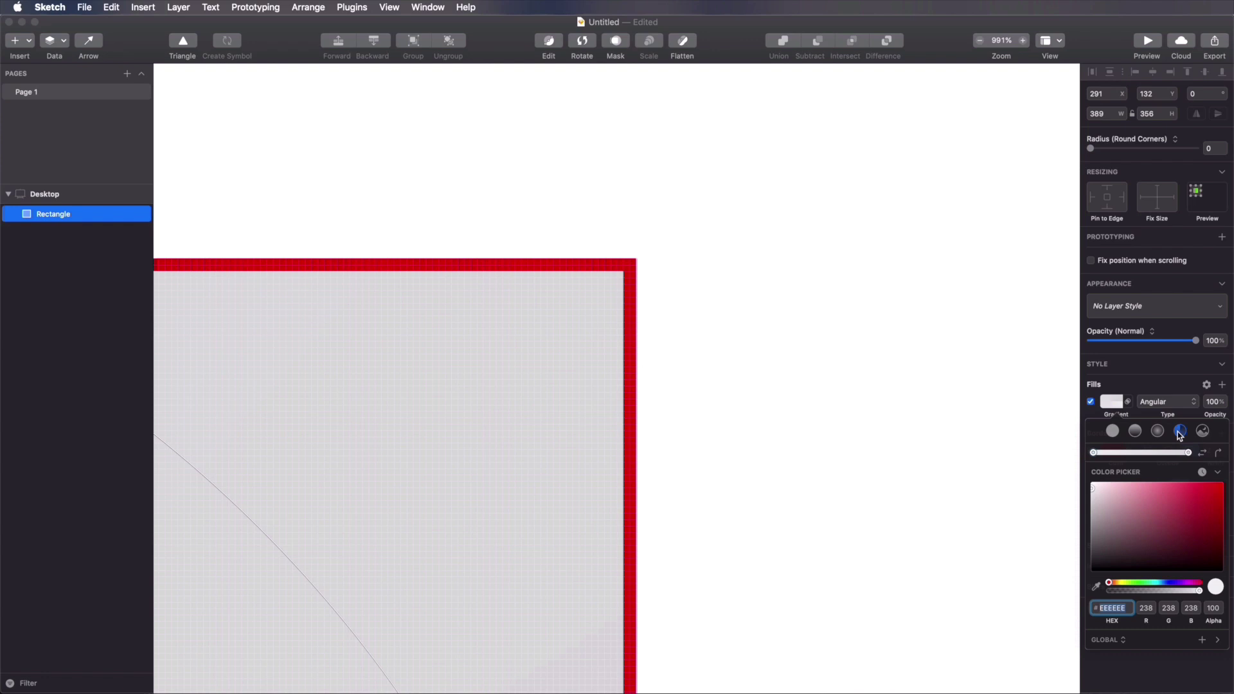
# Step: Try the gray and colored noise image fills on the rectangle and add the colored one to the global presets
pyautogui.click(1203, 431)
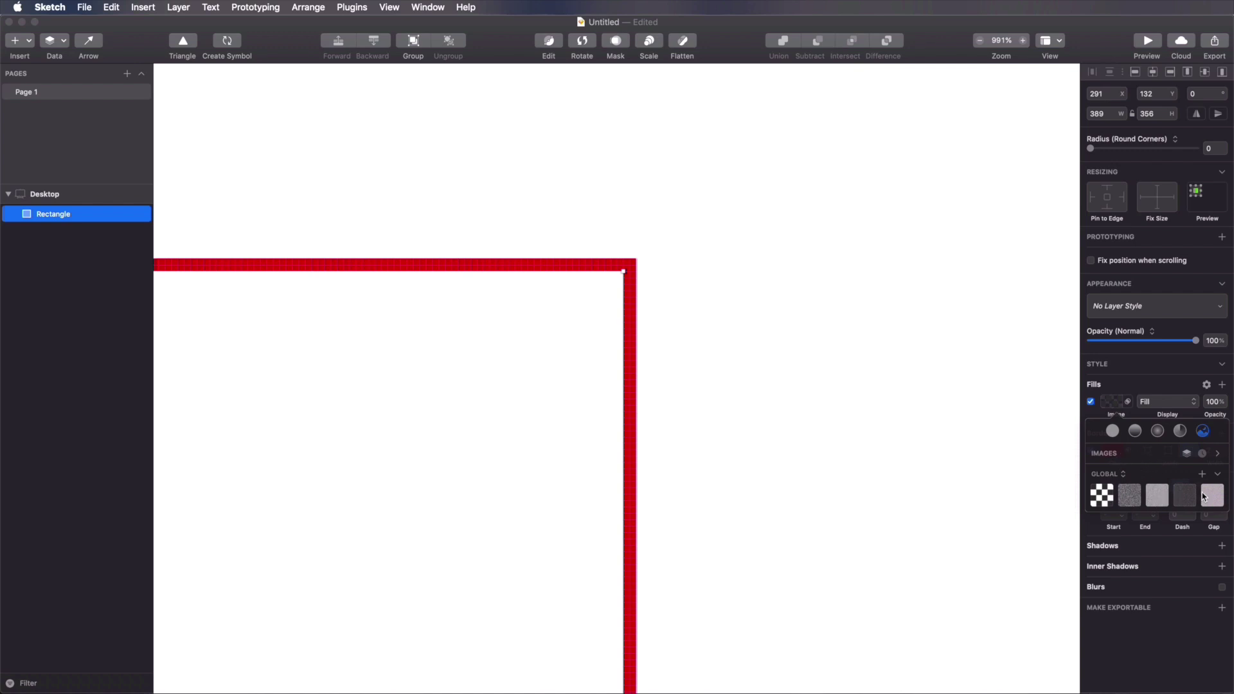
pyautogui.click(1161, 496)
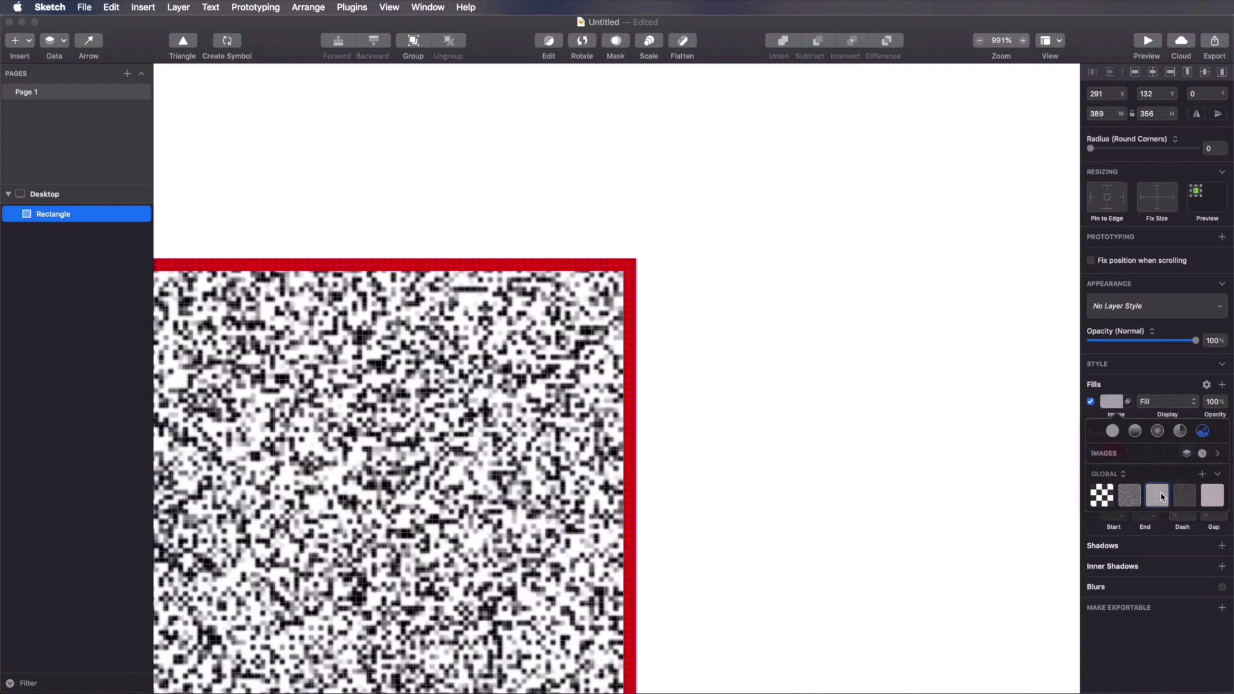
pyautogui.click(1206, 493)
pyautogui.click(1203, 475)
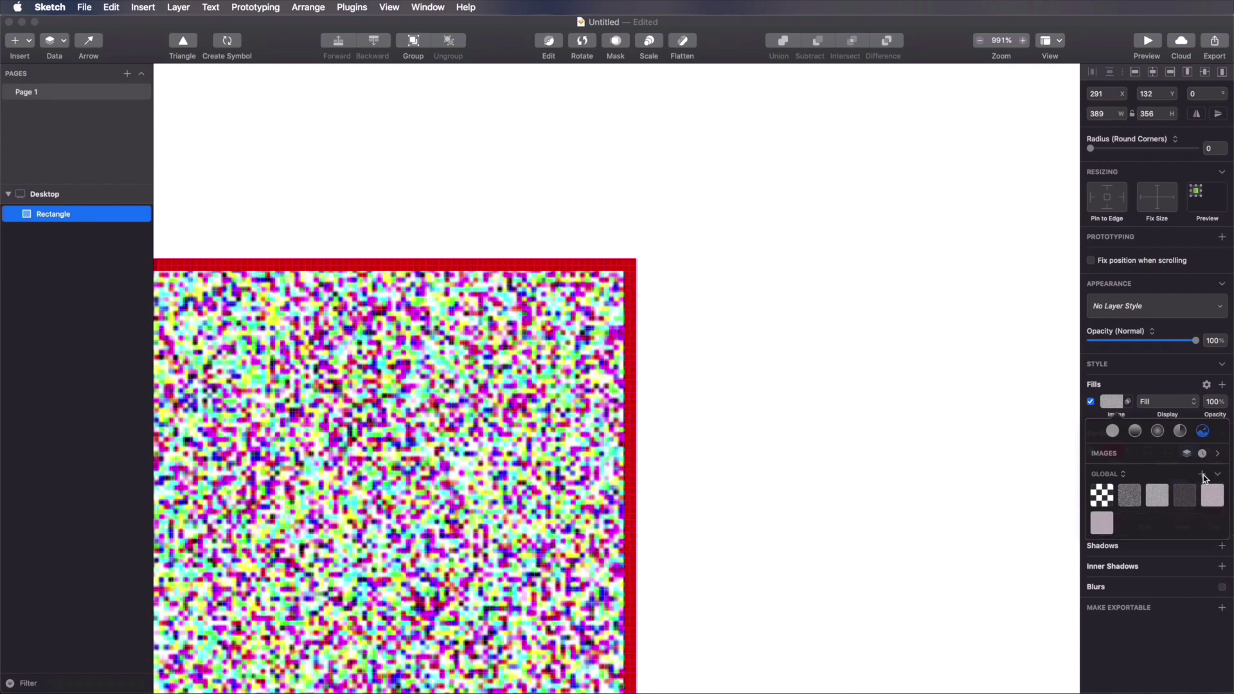
# Step: Return the rectangle to a solid color fill and deselect it with the whole artboard in view
pyautogui.click(1113, 430)
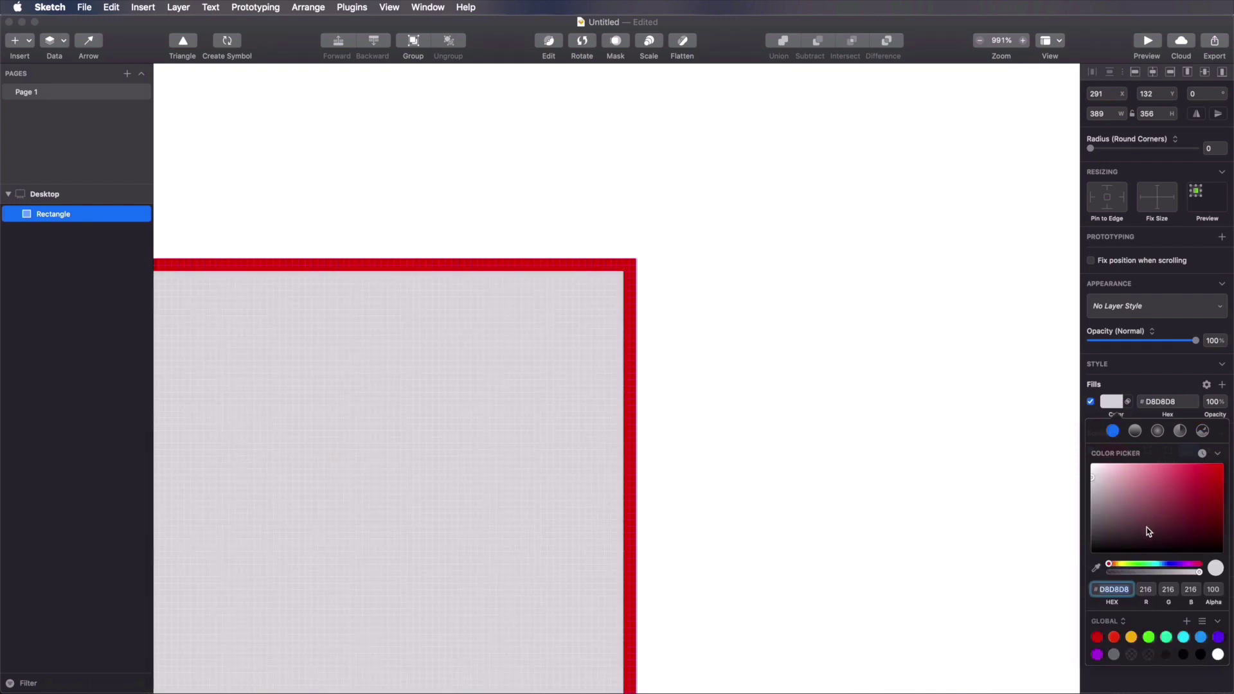
pyautogui.click(738, 270)
pyautogui.scroll(5, 757, 310)
pyautogui.press('super+1')
pyautogui.click(763, 308)
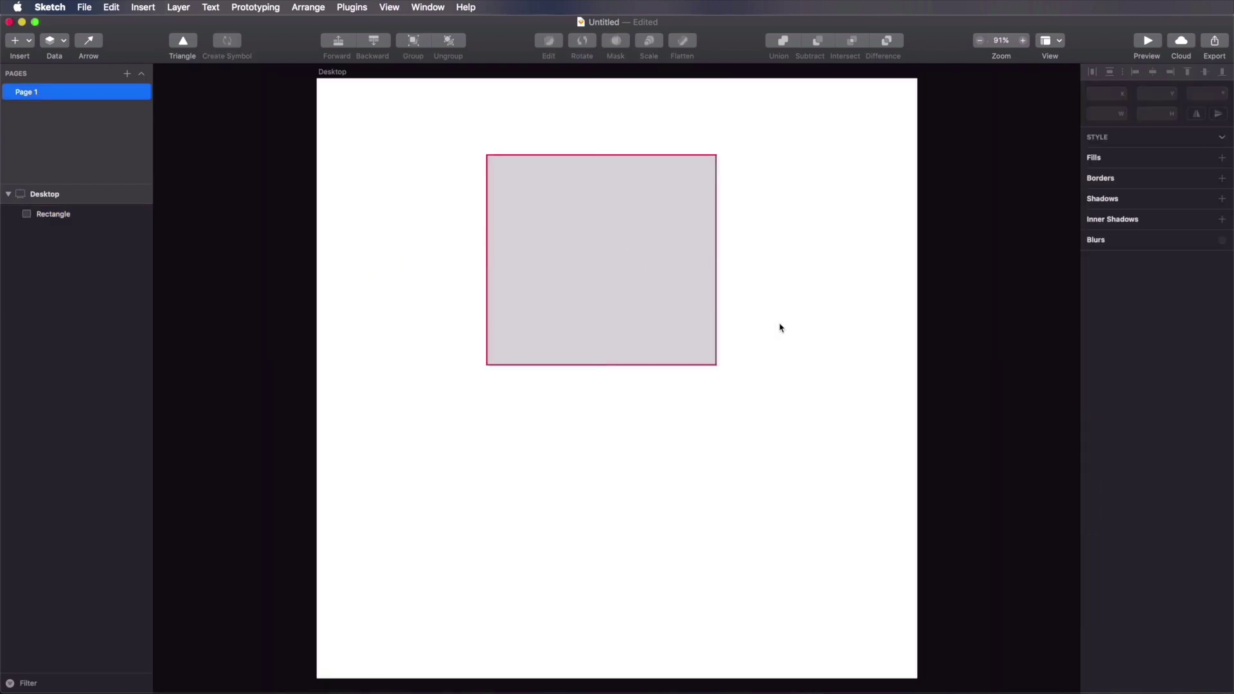
# Step: Draw a perfect circle of about 186 by 186 in the artboard's upper-left area with the Oval shape
pyautogui.click(28, 43)
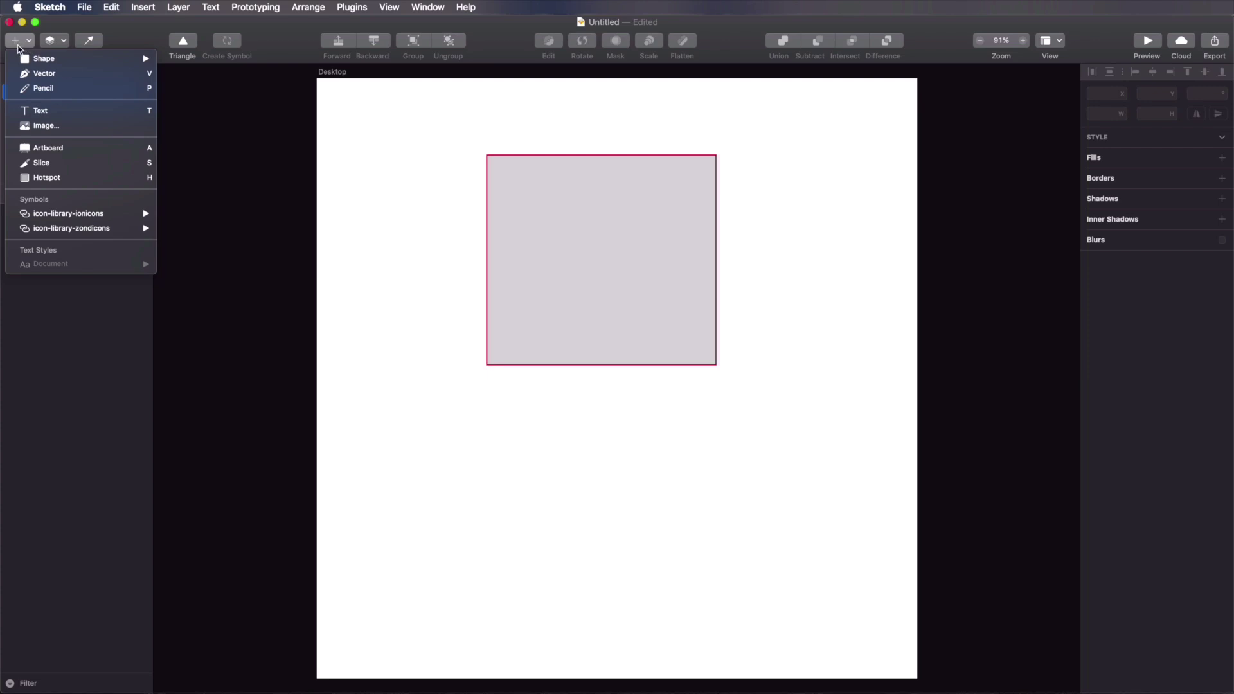
pyautogui.moveTo(39, 58)
pyautogui.click(225, 74)
pyautogui.moveTo(354, 117); pyautogui.dragTo(463, 226)
pyautogui.press('shift')
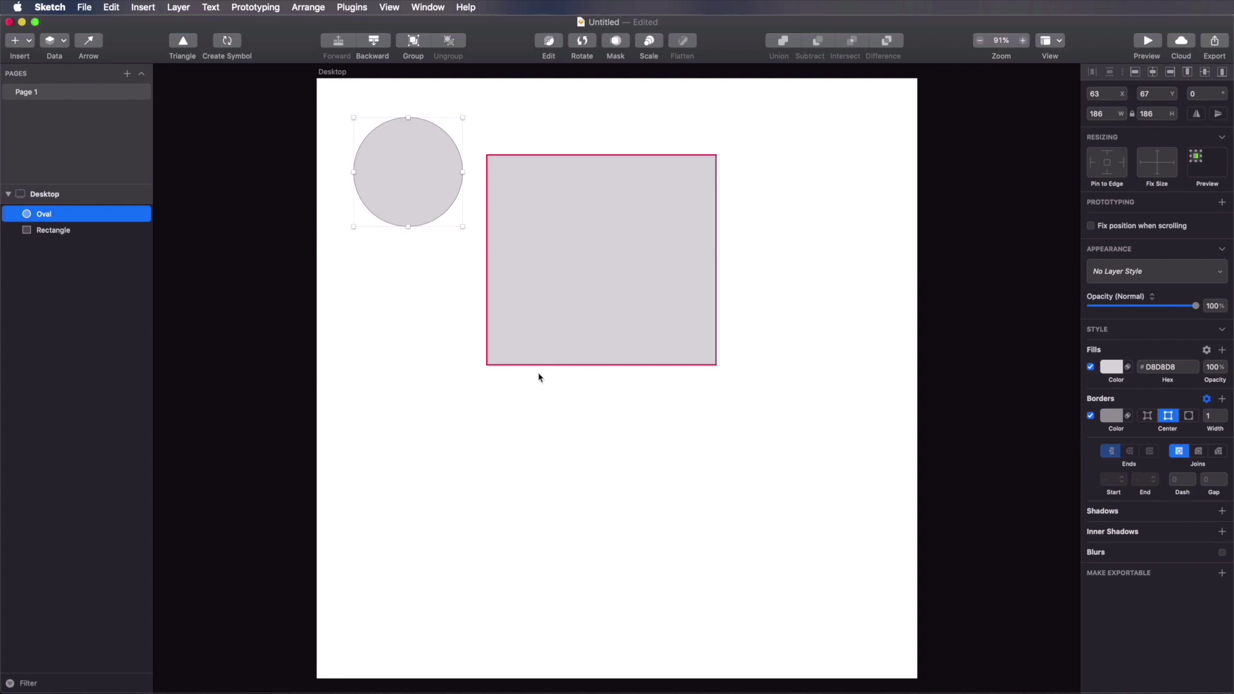
# Step: Draw a rounded rectangle of about 497 by 315 below the red-bordered rectangle
pyautogui.click(15, 40)
pyautogui.moveTo(68, 59)
pyautogui.click(199, 90)
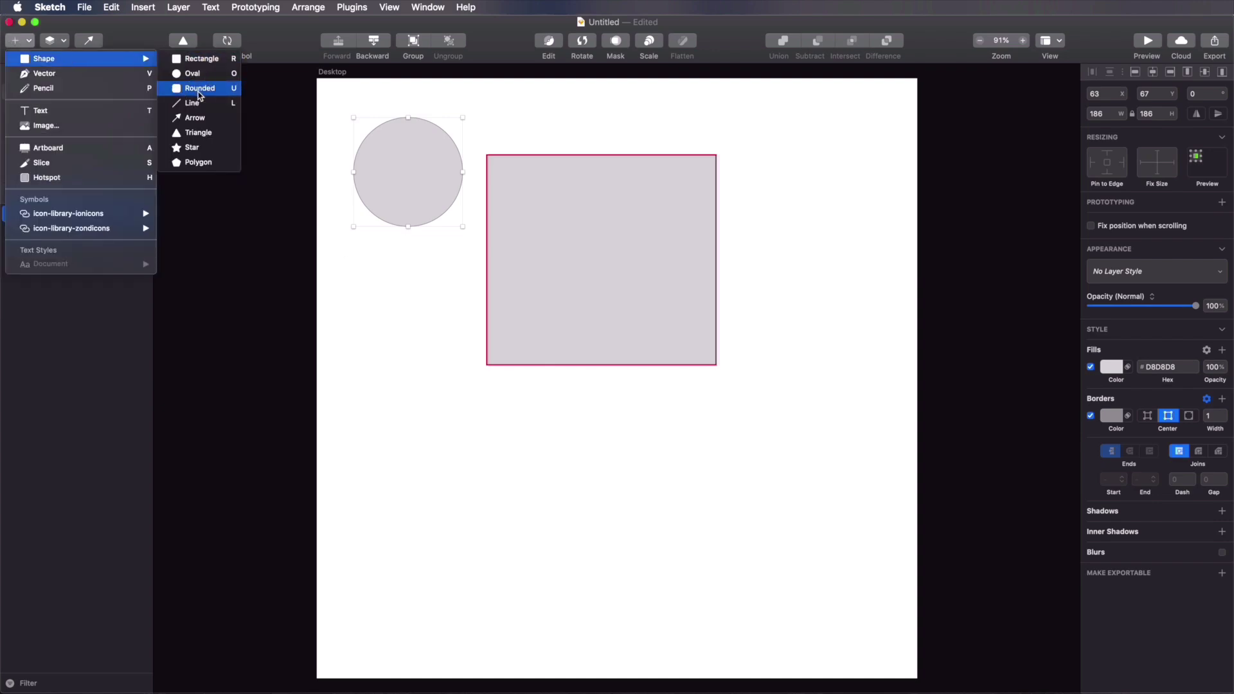
pyautogui.moveTo(501, 407); pyautogui.dragTo(792, 593)
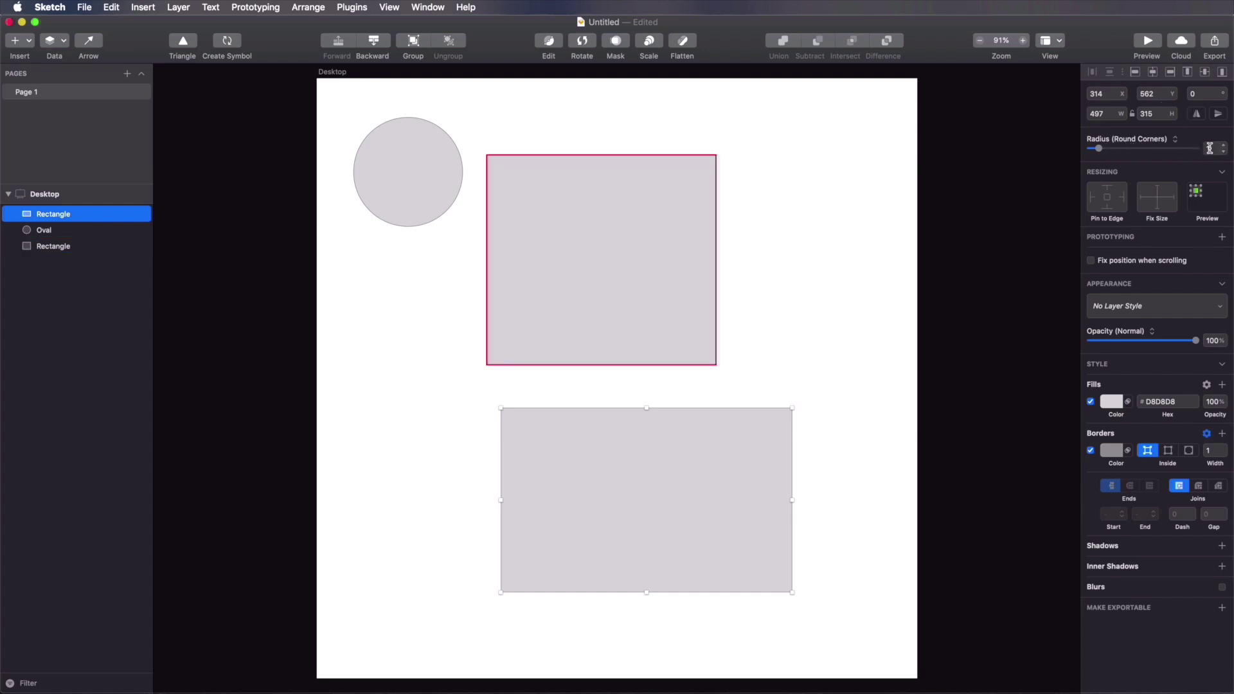
# Step: Try a larger corner radius of 31 on the rounded rectangle, and set the radius to 10
pyautogui.moveTo(1099, 149); pyautogui.dragTo(1137, 151)
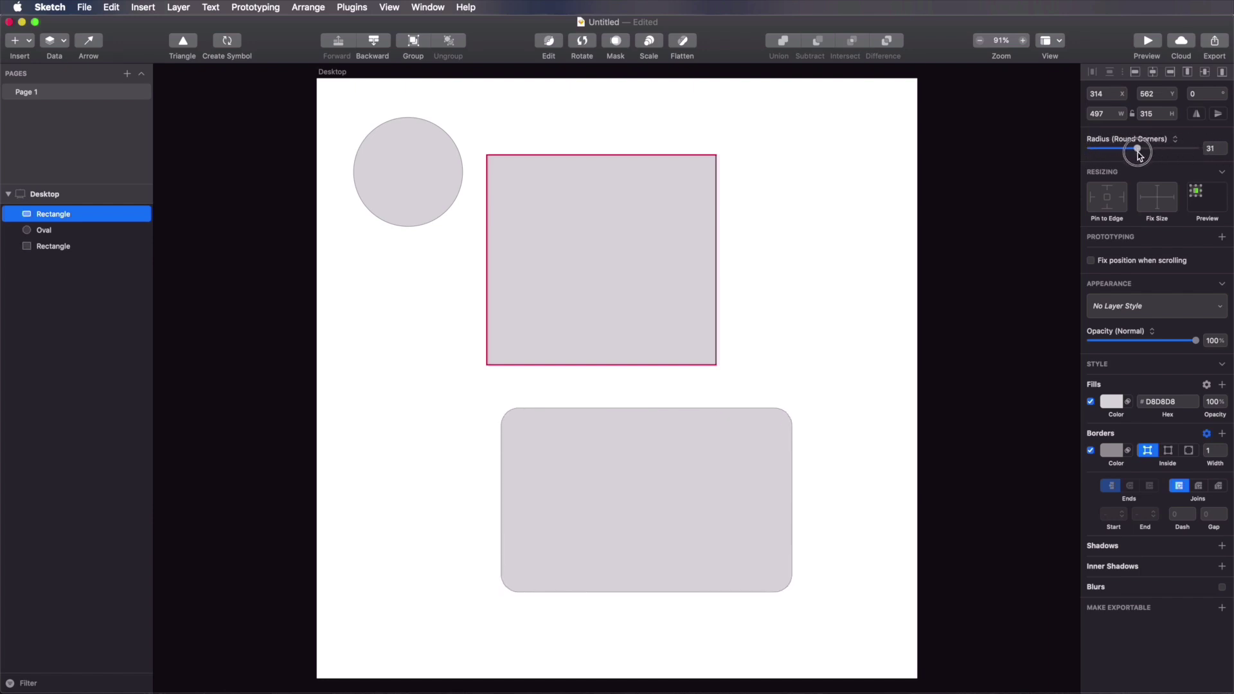
pyautogui.click(1211, 149)
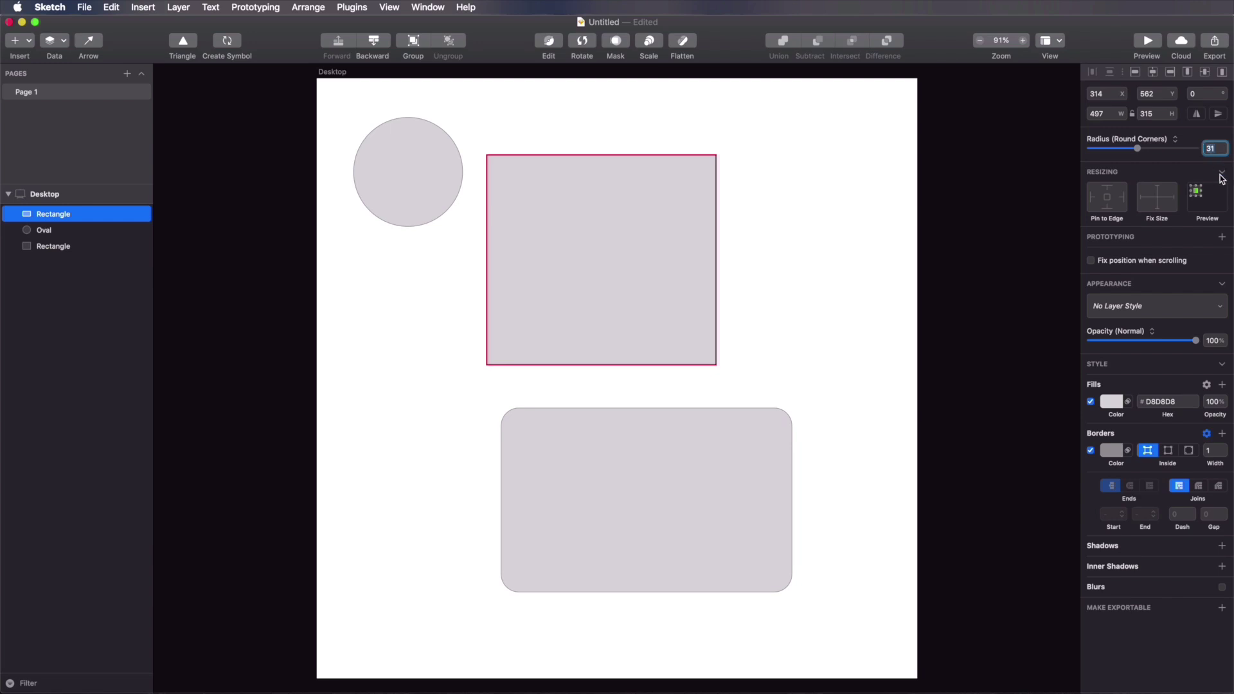
pyautogui.write('10')
pyautogui.press('Return')
# Step: Draw a diagonal 45° line about 722 long across the red-bordered rectangle with the Line shape
pyautogui.click(14, 40)
pyautogui.moveTo(147, 56)
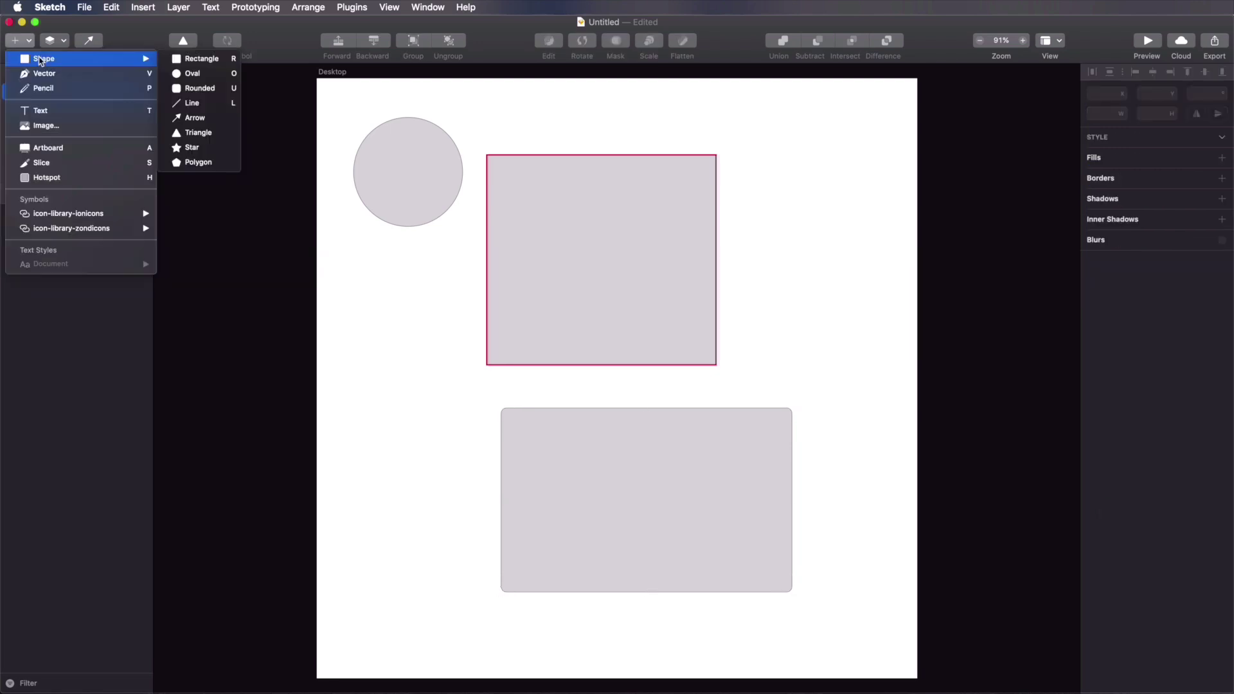
pyautogui.click(215, 103)
pyautogui.moveTo(526, 108); pyautogui.dragTo(874, 133)
pyautogui.moveTo(569, 265); pyautogui.dragTo(868, 367)
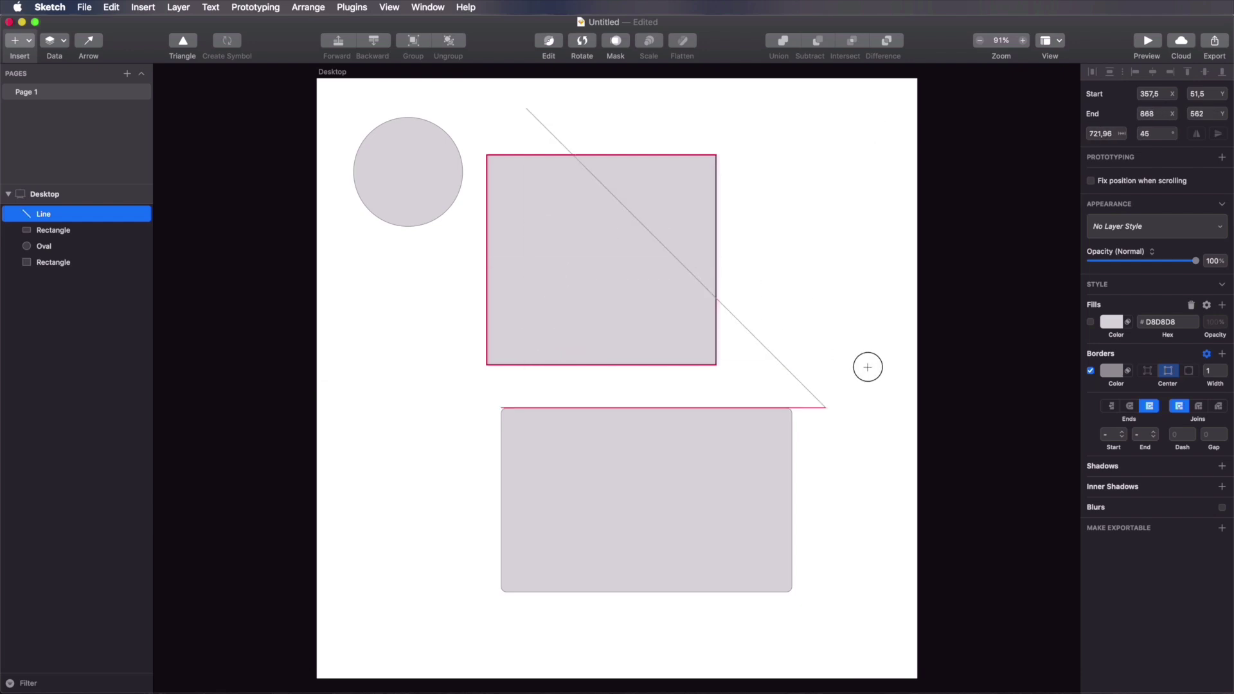
# Step: Draw a vertical downward arrow about 243 long in the artboard's upper-right area with the Arrow shape
pyautogui.click(29, 41)
pyautogui.moveTo(38, 60)
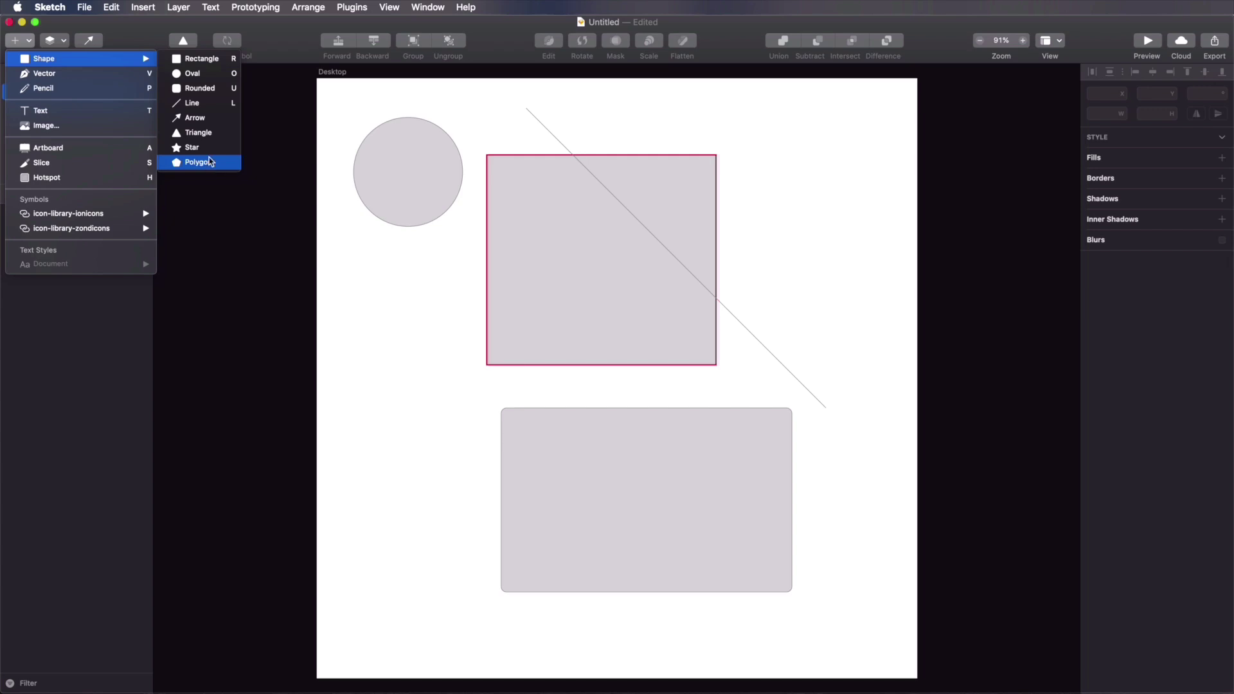
pyautogui.click(199, 118)
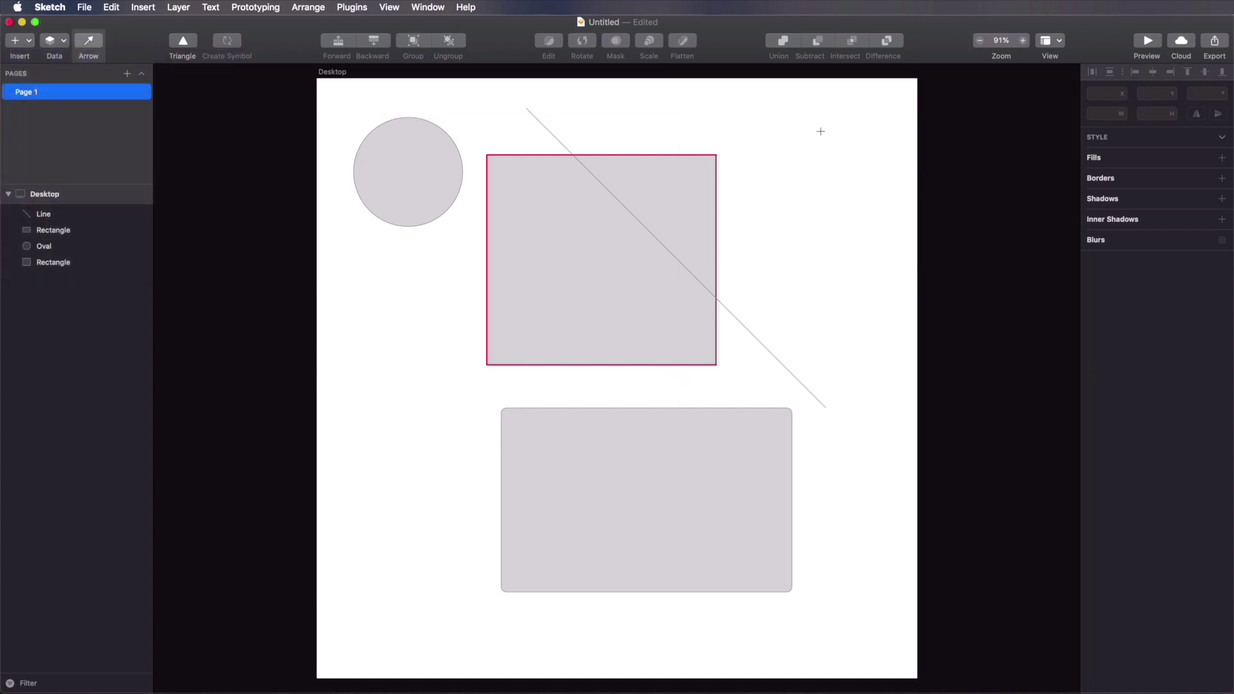
pyautogui.moveTo(816, 118); pyautogui.dragTo(815, 259)
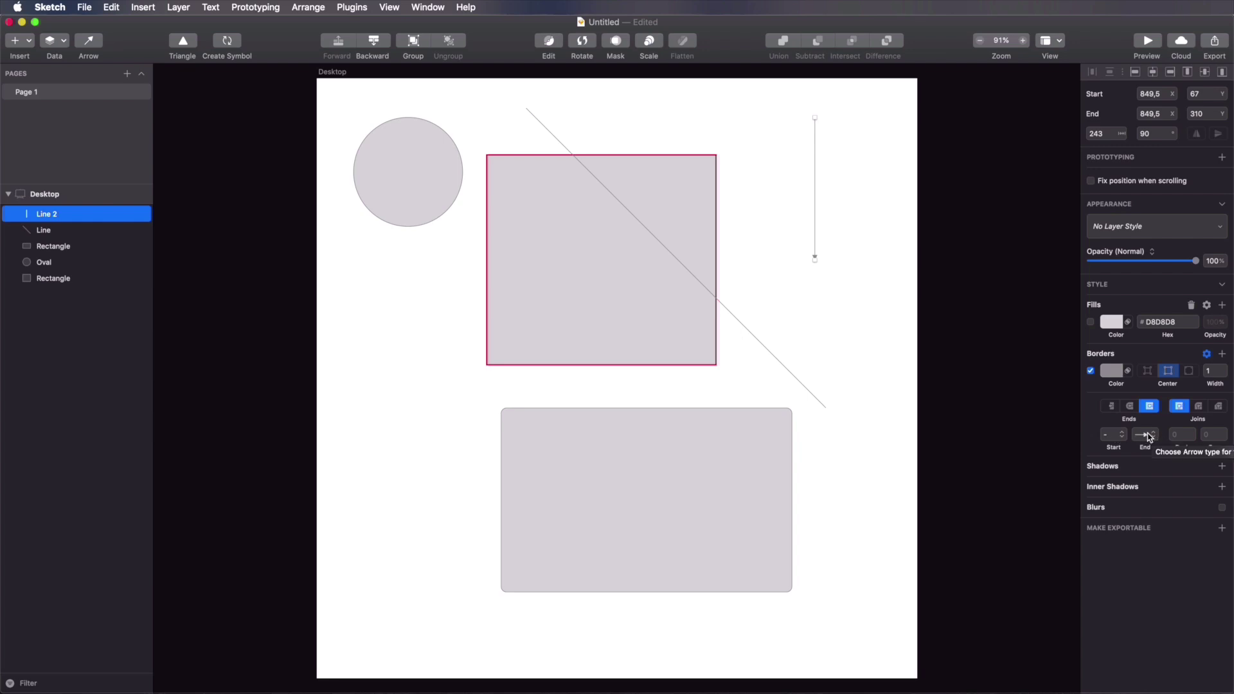
# Step: Give the vertical arrow an open circle at its start and an open arrowhead at its end
pyautogui.click(1118, 435)
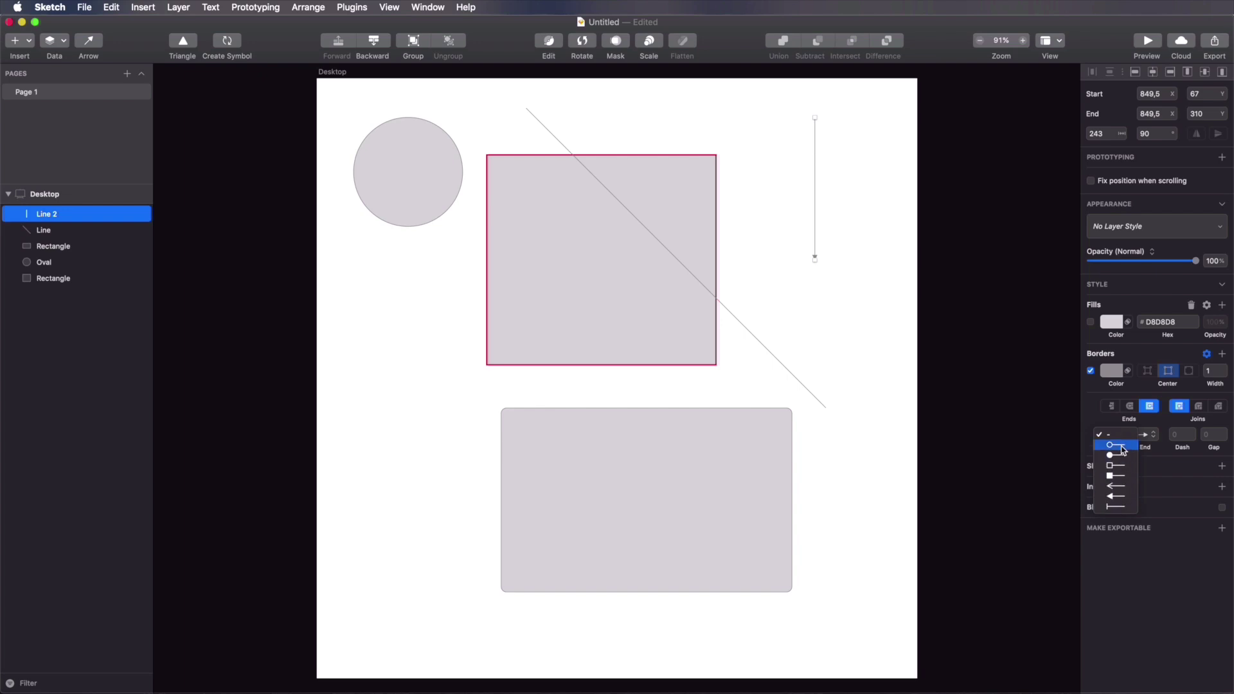
pyautogui.click(1123, 450)
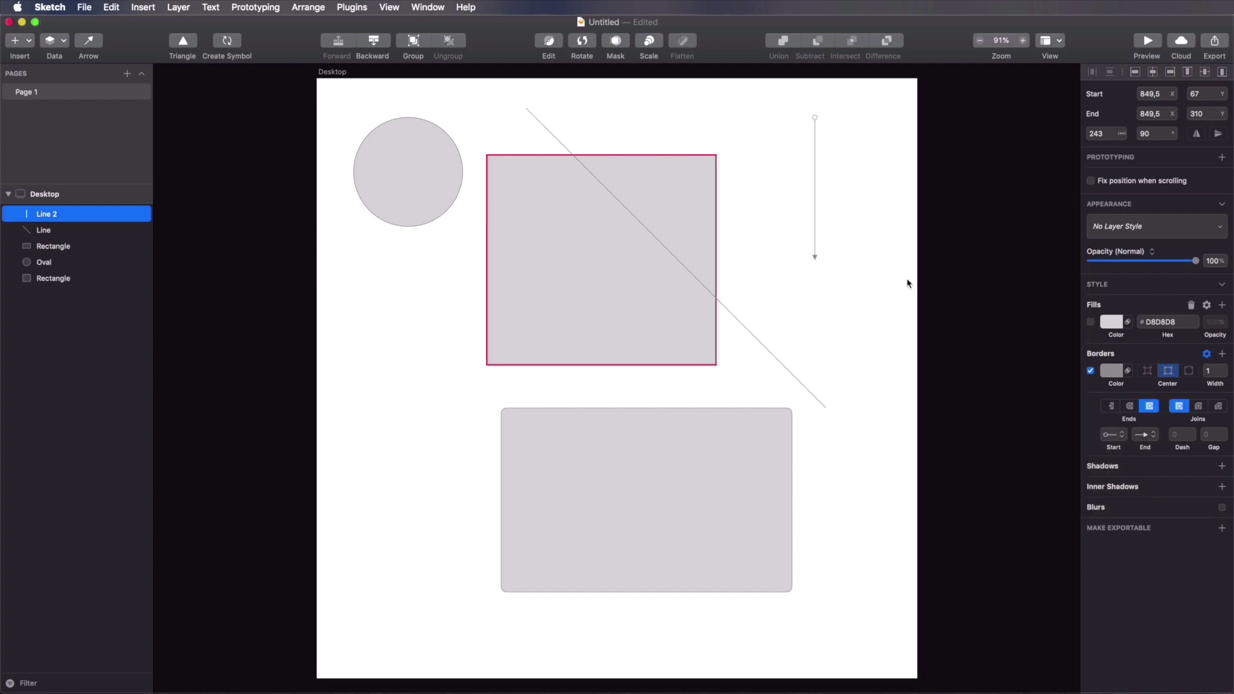
pyautogui.scroll(8, 835, 117)
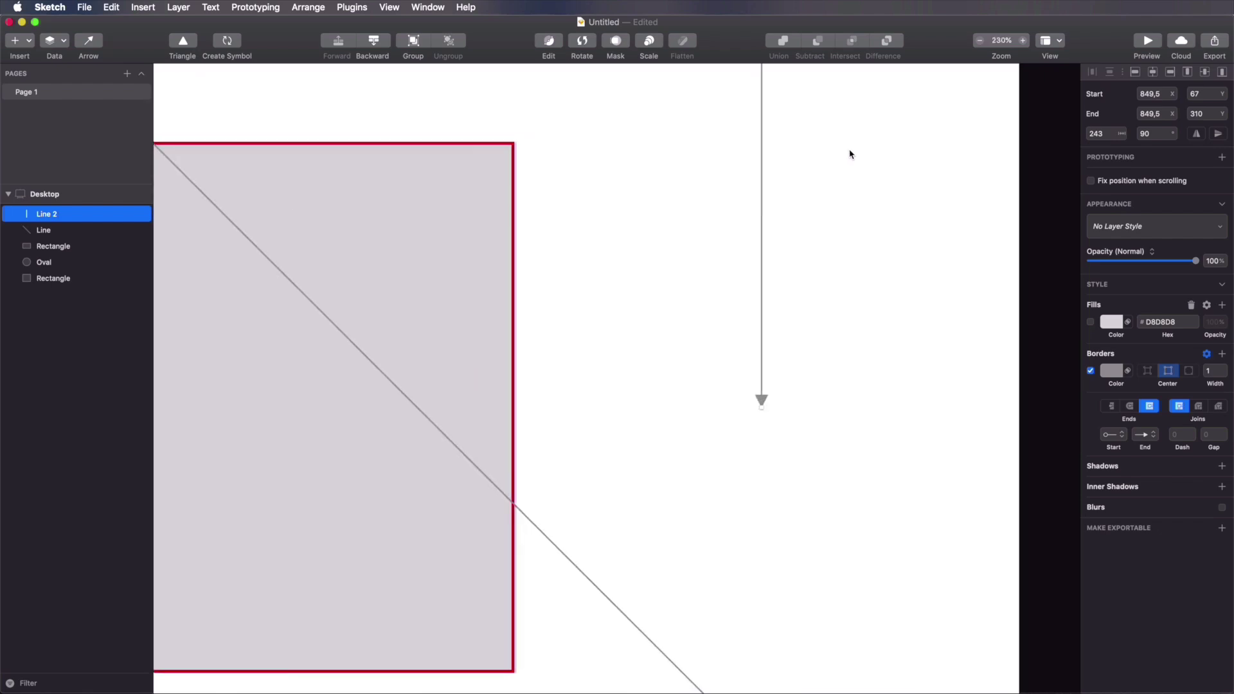
pyautogui.click(1145, 435)
pyautogui.click(1156, 425)
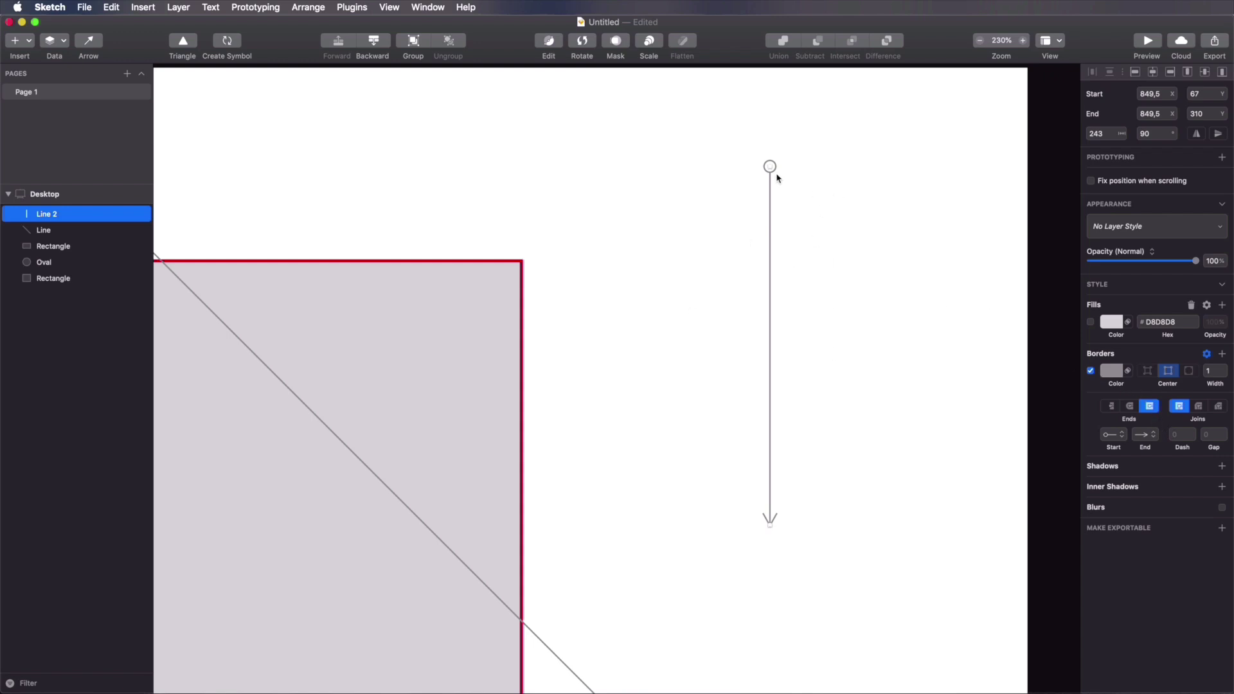
# Step: Try a red border on the vertical arrow, and set its border color to the turquoise preset 44D7B6
pyautogui.click(1112, 371)
pyautogui.moveTo(1188, 454); pyautogui.dragTo(1209, 449)
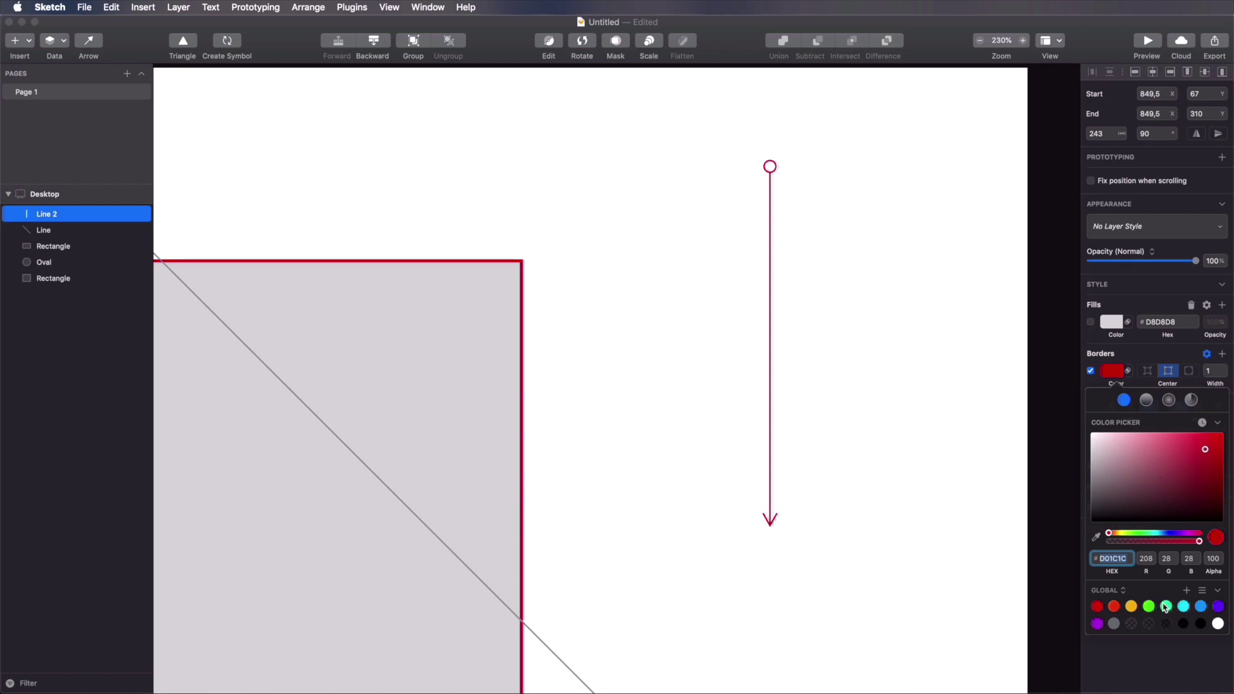
pyautogui.click(1167, 608)
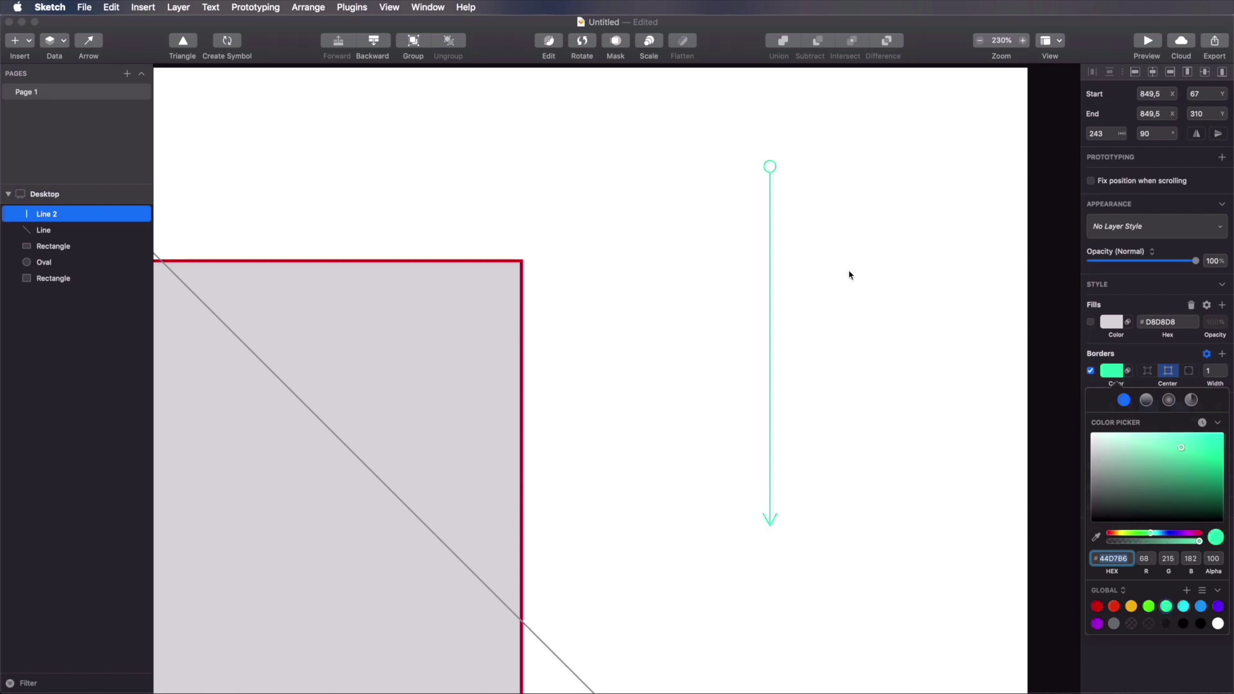
pyautogui.click(849, 275)
# Step: Try a green 6DD400 fill on the arrow, then disable and delete its fill and deselect it
pyautogui.click(1091, 323)
pyautogui.click(1102, 325)
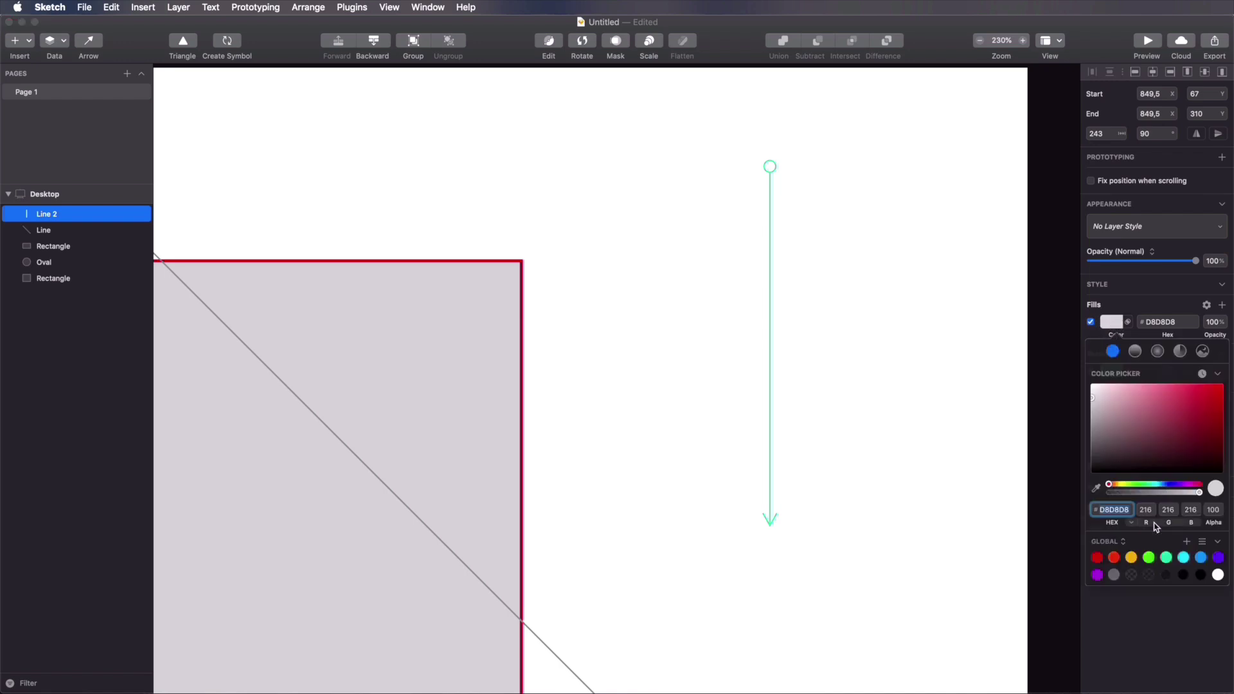
pyautogui.click(1150, 558)
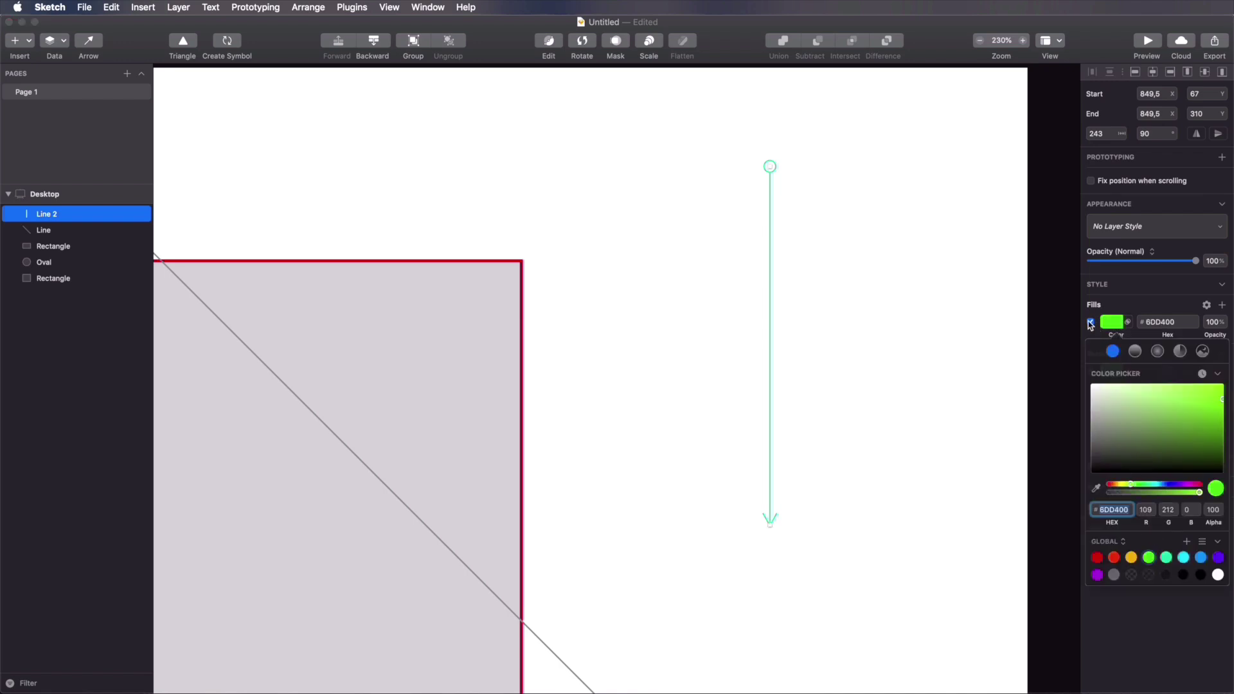
pyautogui.click(1091, 323)
pyautogui.click(1191, 305)
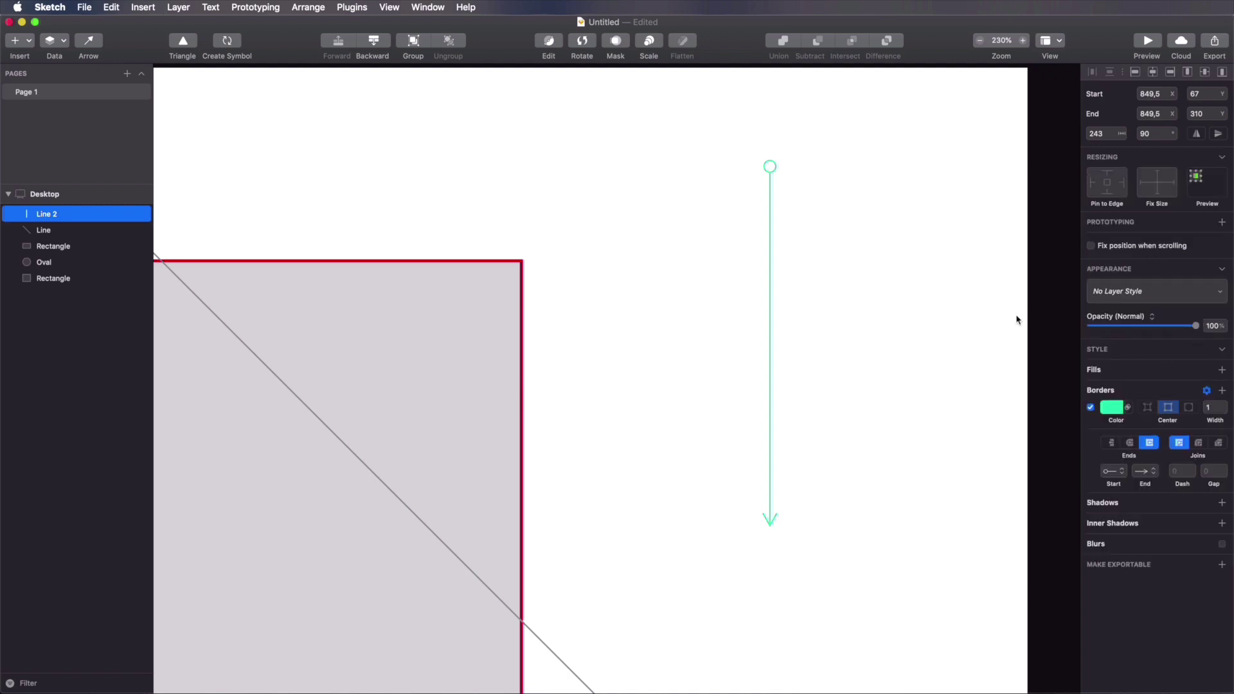
pyautogui.click(823, 257)
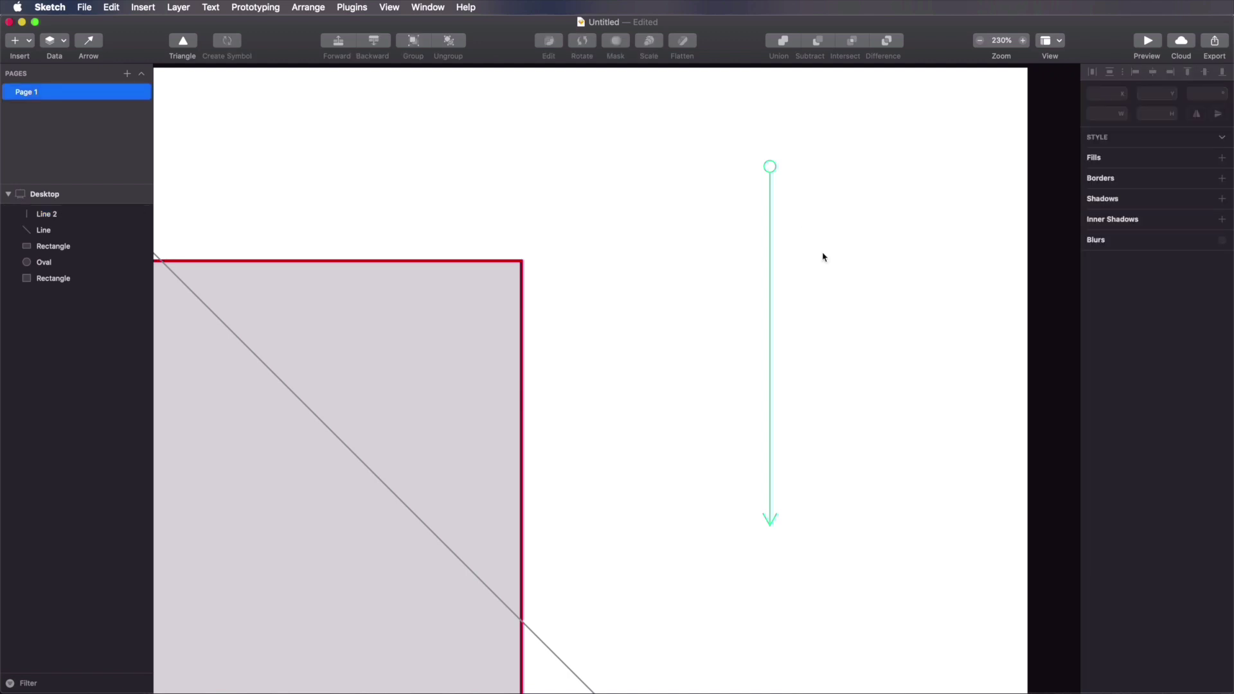
# Step: Draw a star of about 97 by 97 between the red-bordered rectangle's top edge and the vertical arrow
pyautogui.click(19, 56)
pyautogui.moveTo(57, 62)
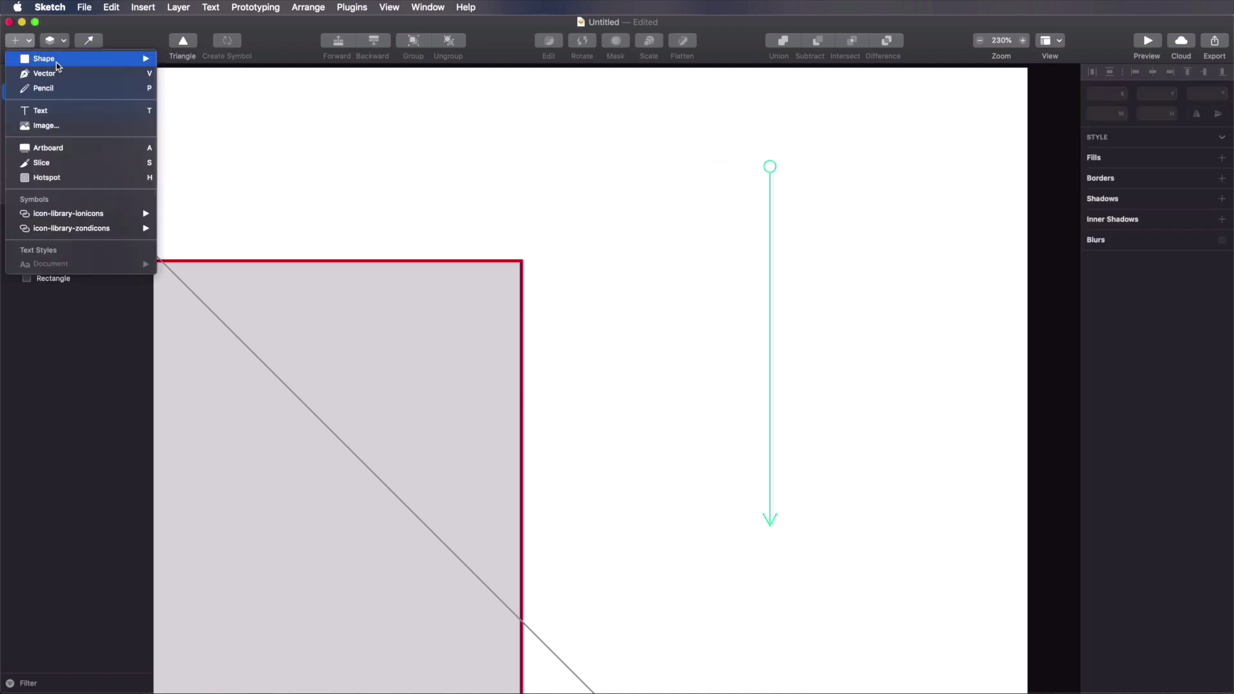
pyautogui.click(205, 149)
pyautogui.moveTo(567, 156); pyautogui.dragTo(729, 291)
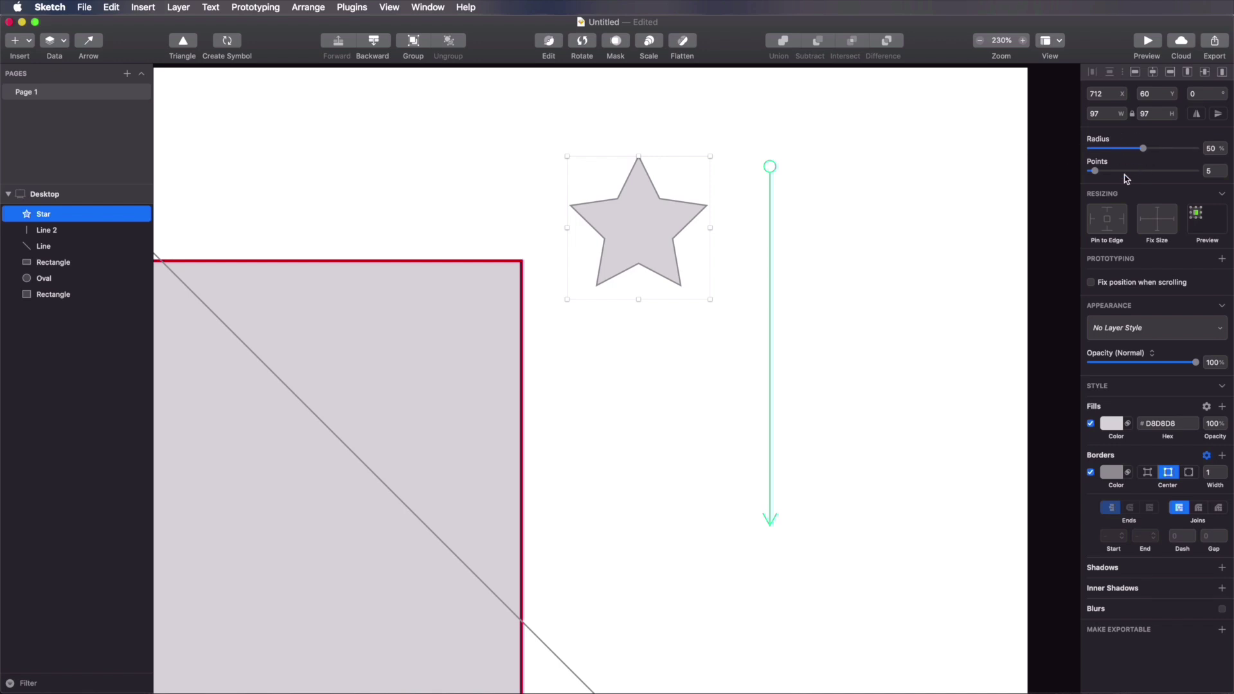
# Step: Try 6 points on the star, set its radius to 100%, and reduce it to 3 points
pyautogui.moveTo(1095, 171)
pyautogui.mouseDown()
pyautogui.moveTo(1174, 172)
pyautogui.moveTo(1097, 171)
pyautogui.mouseUp()
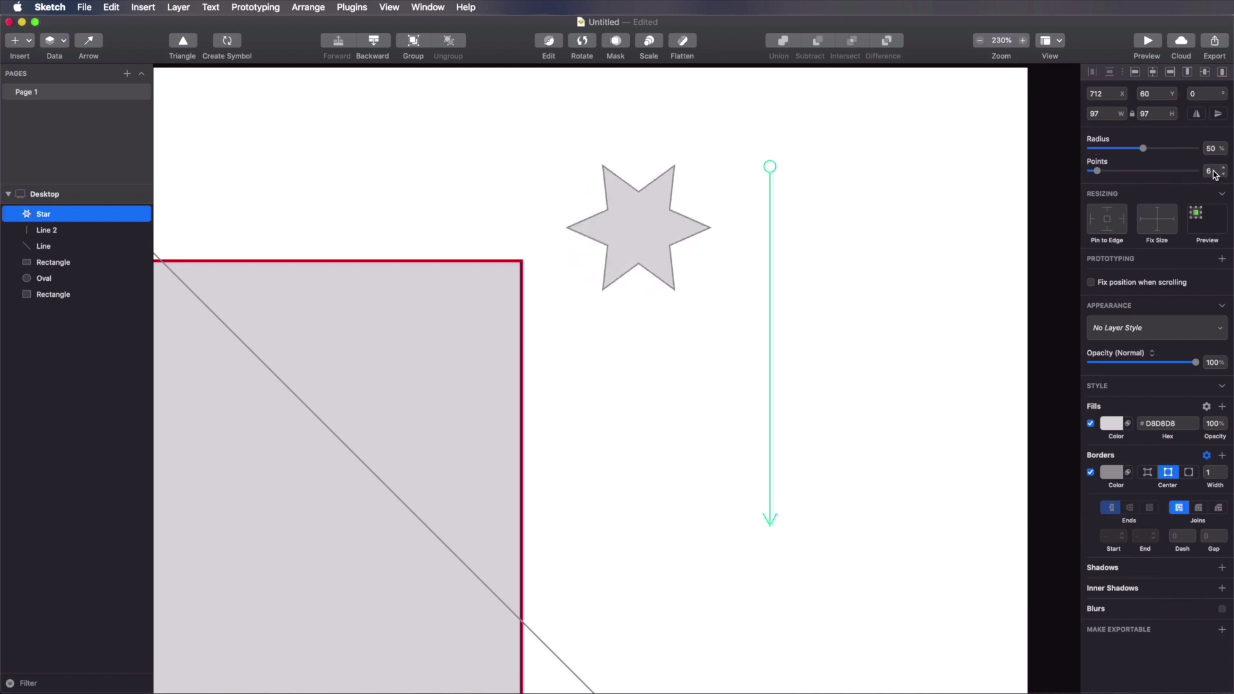
pyautogui.moveTo(1143, 148); pyautogui.dragTo(1217, 145)
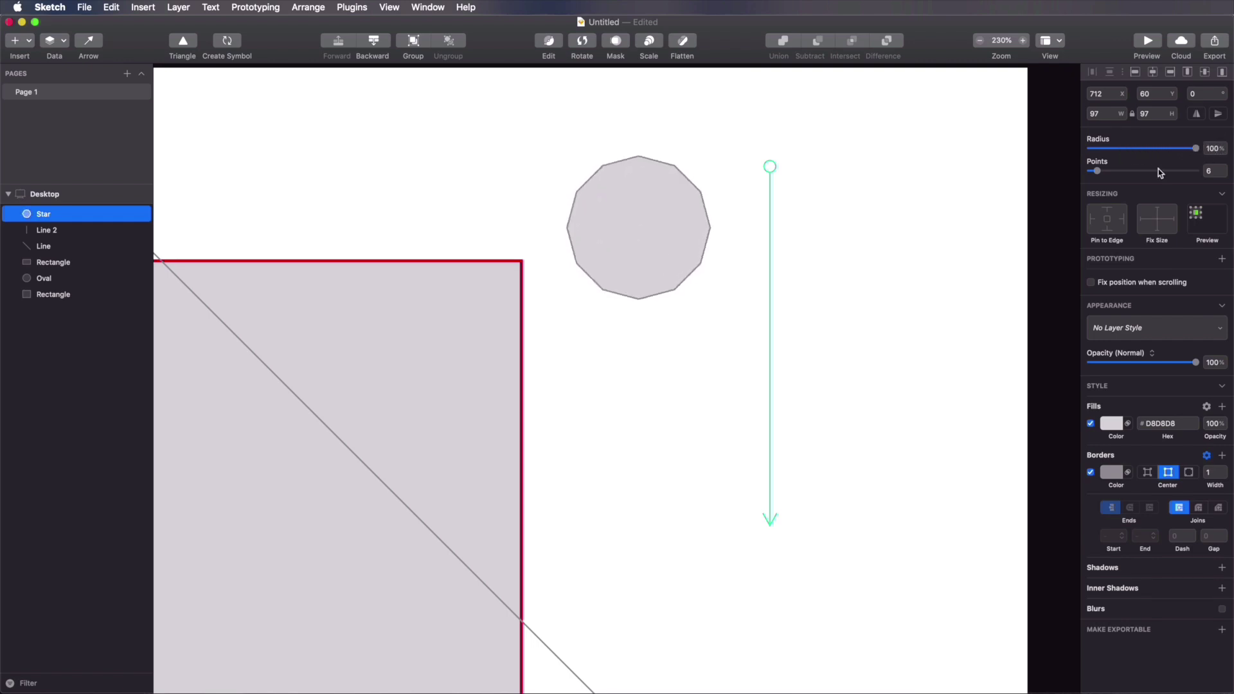
pyautogui.moveTo(1097, 171); pyautogui.dragTo(1080, 171)
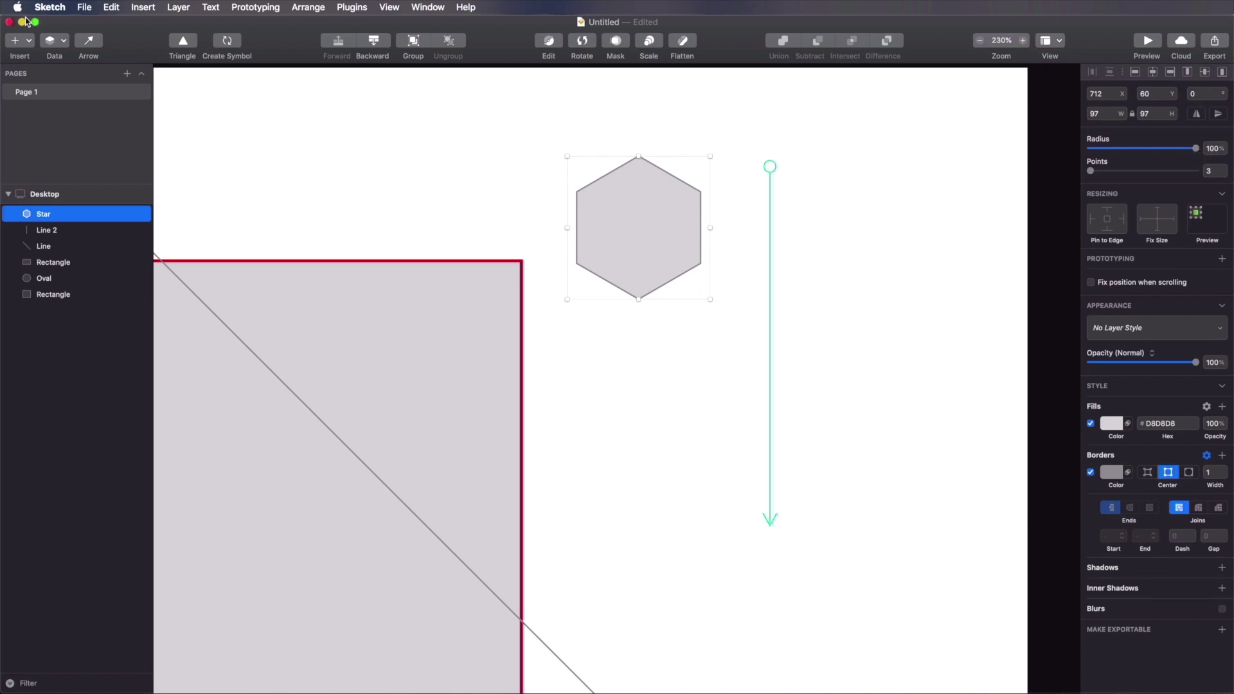
# Step: Draw a polygon of about 89 by 89 on the right side of the turquoise arrow
pyautogui.click(14, 40)
pyautogui.moveTo(40, 59)
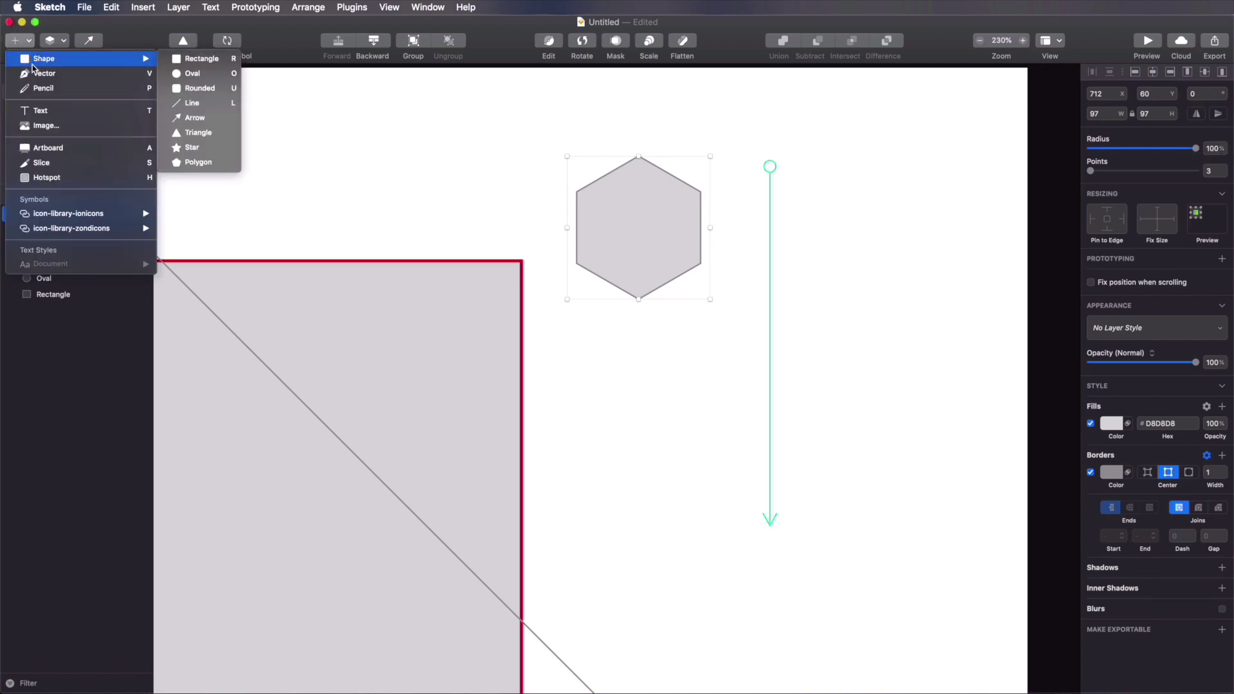
pyautogui.click(198, 162)
pyautogui.moveTo(855, 182); pyautogui.dragTo(992, 317)
pyautogui.moveTo(936, 253); pyautogui.dragTo(896, 240)
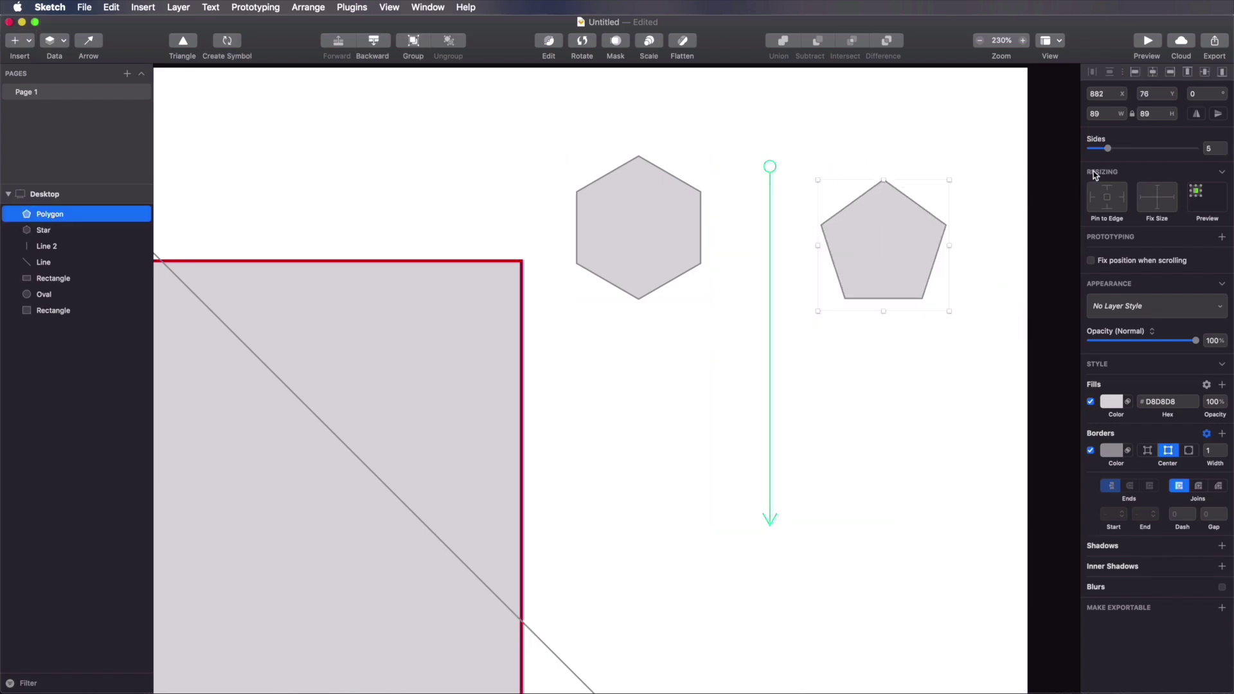
# Step: Try 10 and 18 sides on the polygon, set it to 14 sides, and deselect it
pyautogui.moveTo(1108, 152); pyautogui.dragTo(1208, 155)
pyautogui.click(1224, 148)
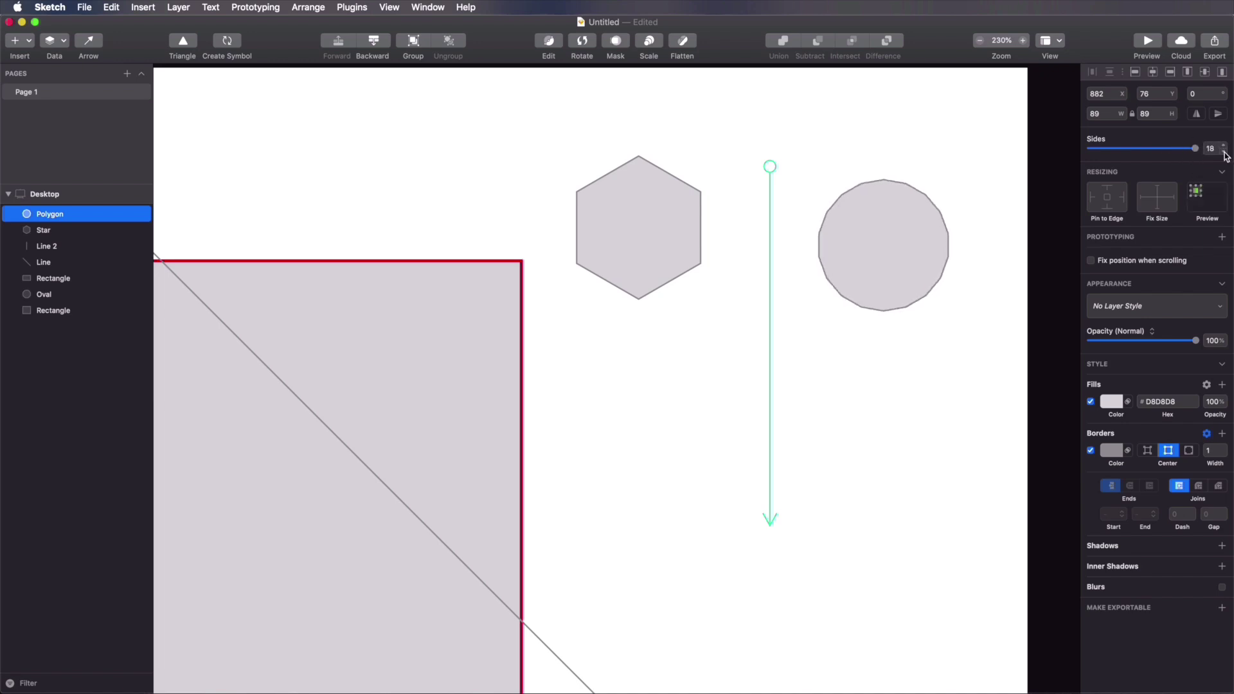
pyautogui.moveTo(1195, 149)
pyautogui.mouseDown()
pyautogui.moveTo(1117, 150)
pyautogui.moveTo(1198, 150)
pyautogui.mouseUp()
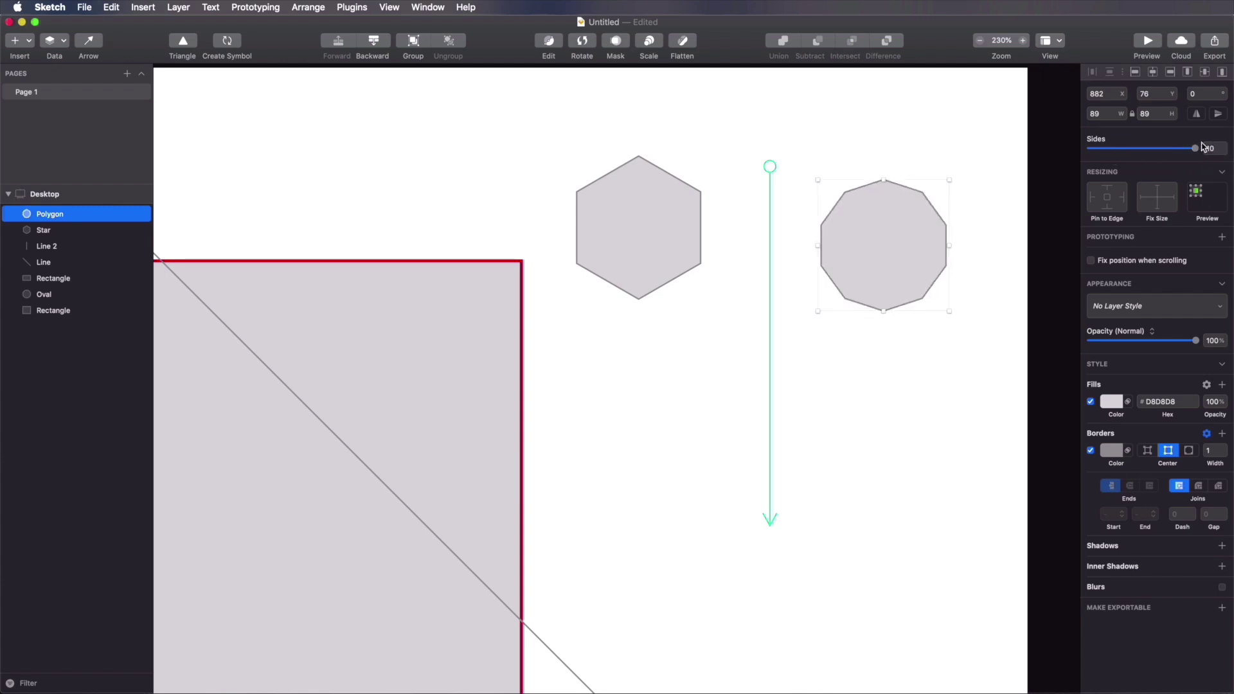
pyautogui.click(1224, 149)
pyautogui.click(1224, 148)
pyautogui.click(1224, 148)
pyautogui.click(1224, 148)
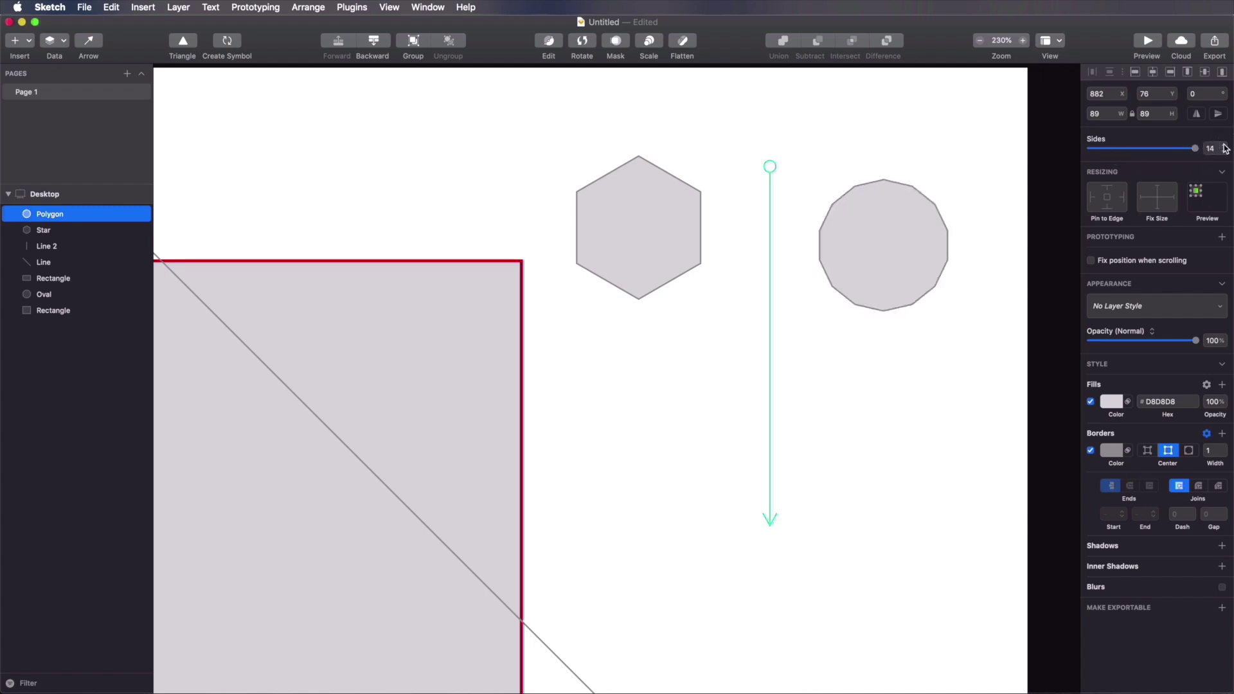
pyautogui.click(877, 358)
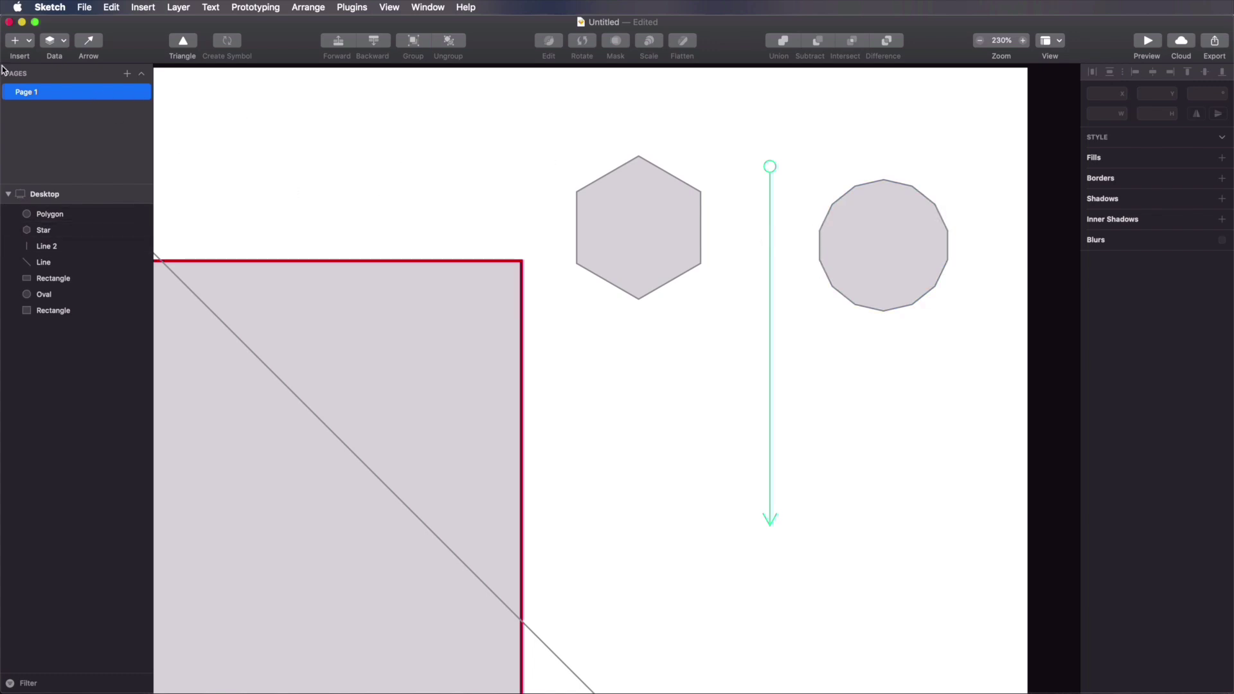
pyautogui.click(16, 41)
pyautogui.moveTo(52, 60)
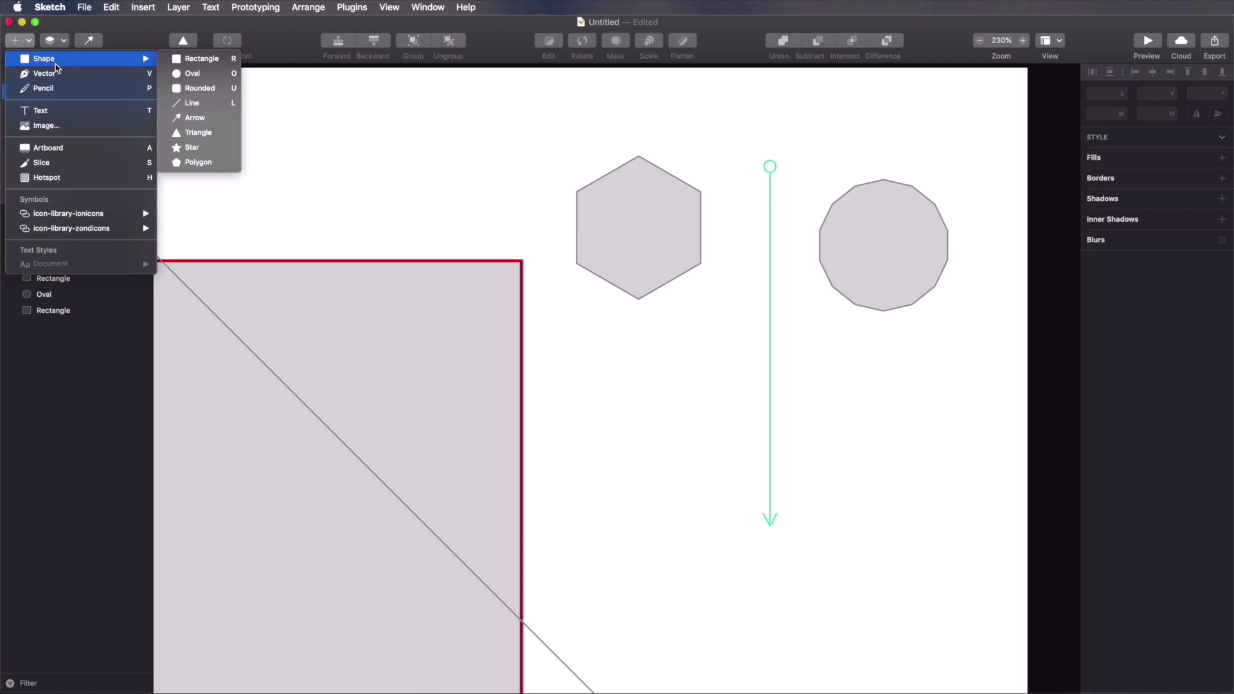
pyautogui.click(103, 77)
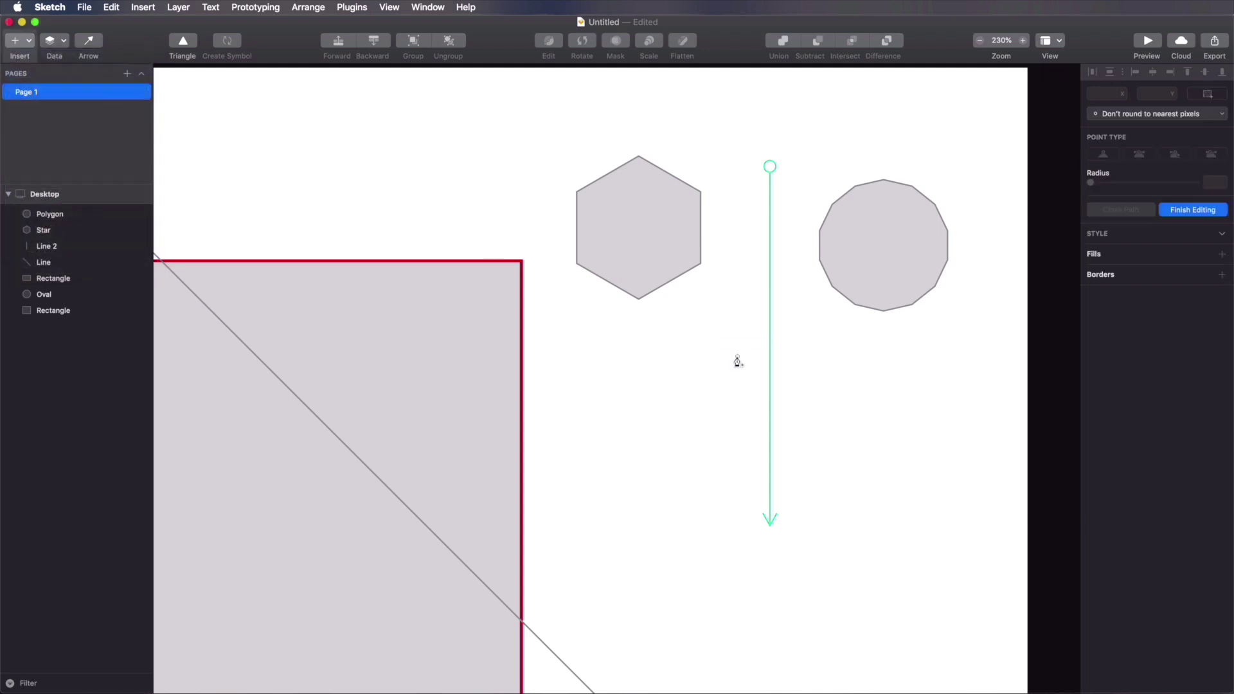
pyautogui.scroll(-10, 737, 361)
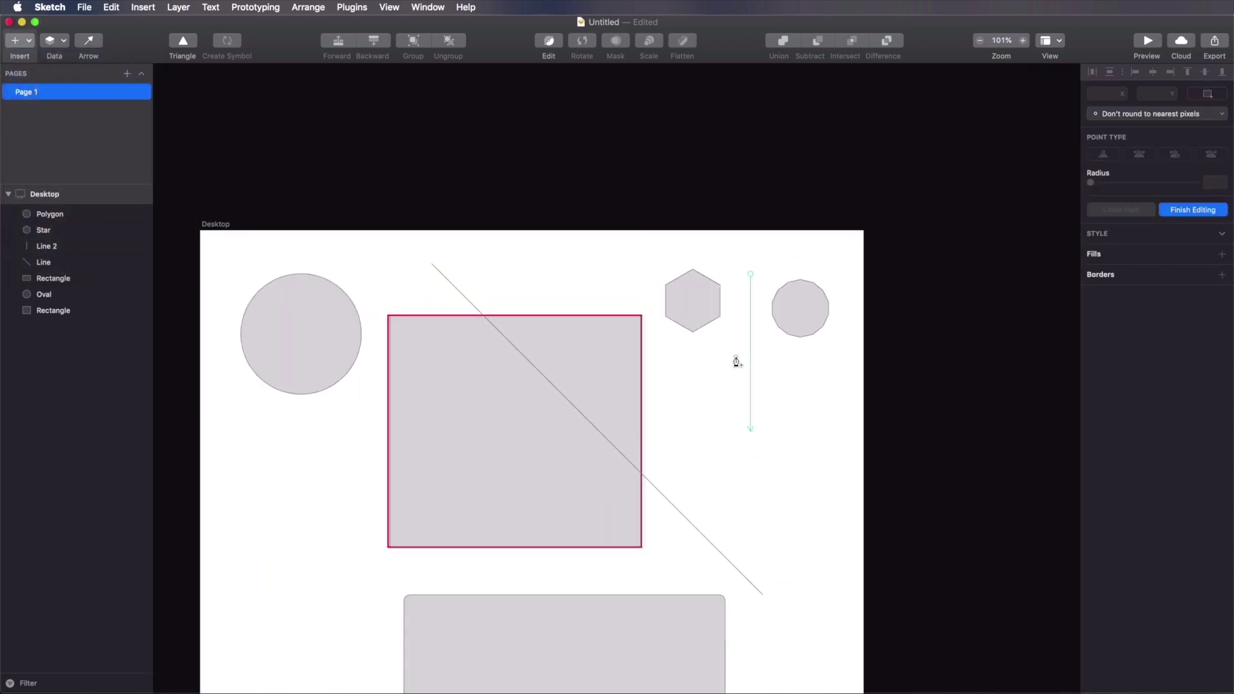
pyautogui.scroll(-3, 771, 309)
pyautogui.scroll(-2, 809, 261)
pyautogui.press('Escape')
pyautogui.press('Escape')
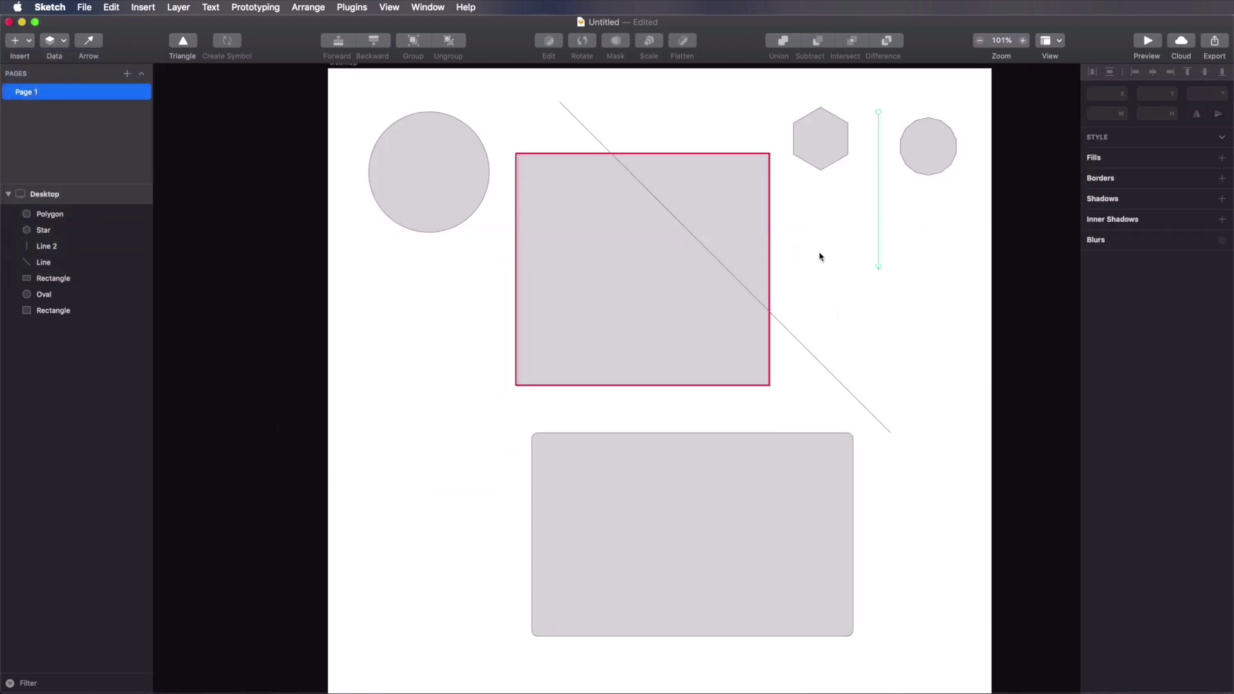
# Step: Delete all the shapes and lines from the artboard
pyautogui.press('super+a')
pyautogui.press('Delete')
# Step: Draw a closed, downward-pointing triangle of about 290 by 263 with the Vector tool and finish editing the path
pyautogui.press('v')
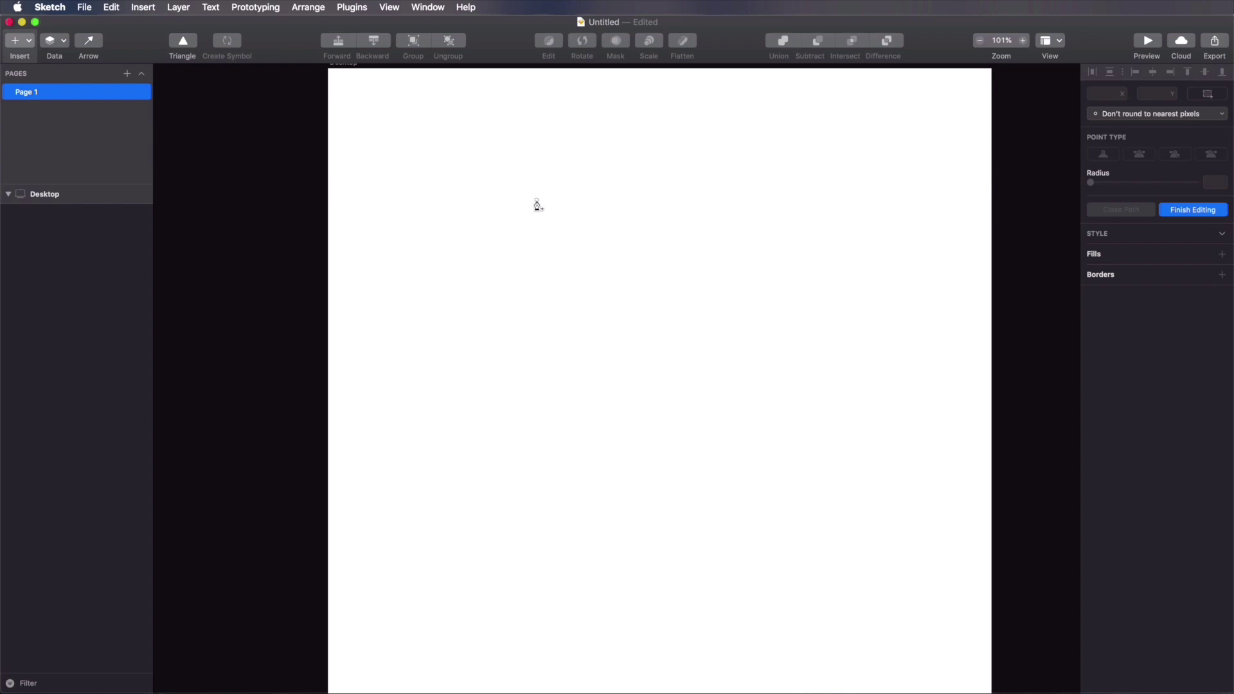
pyautogui.click(498, 159)
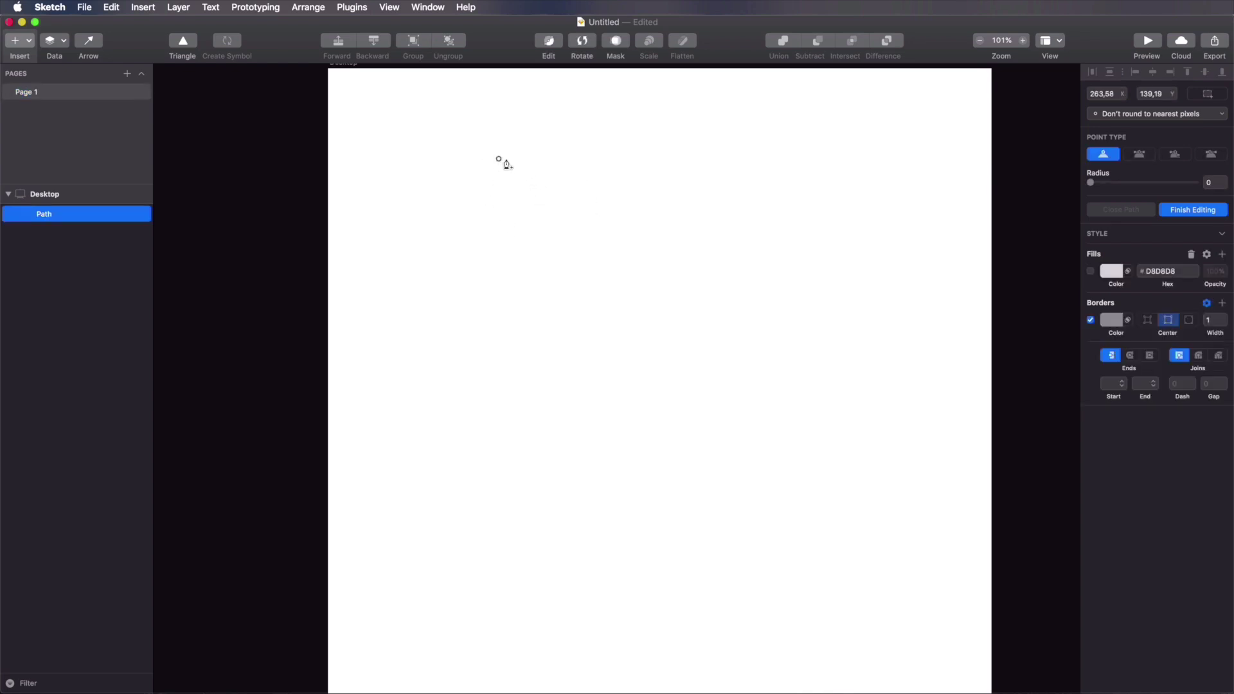
pyautogui.click(686, 159)
pyautogui.click(593, 329)
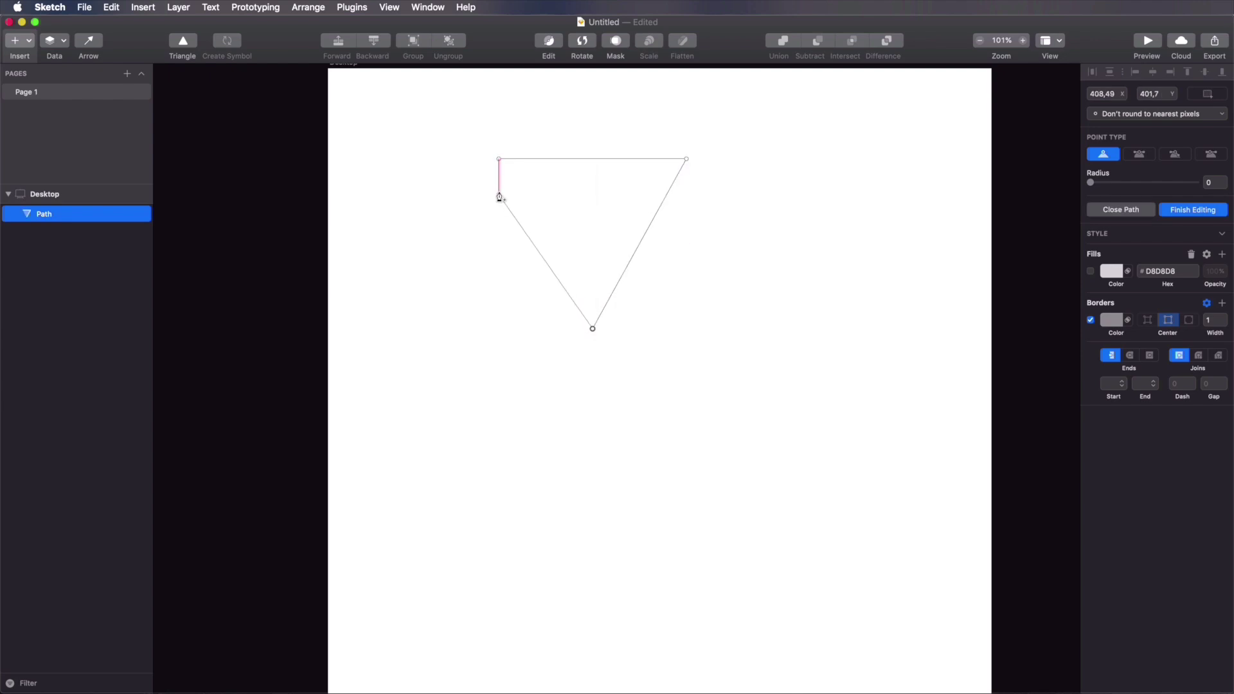
pyautogui.click(499, 159)
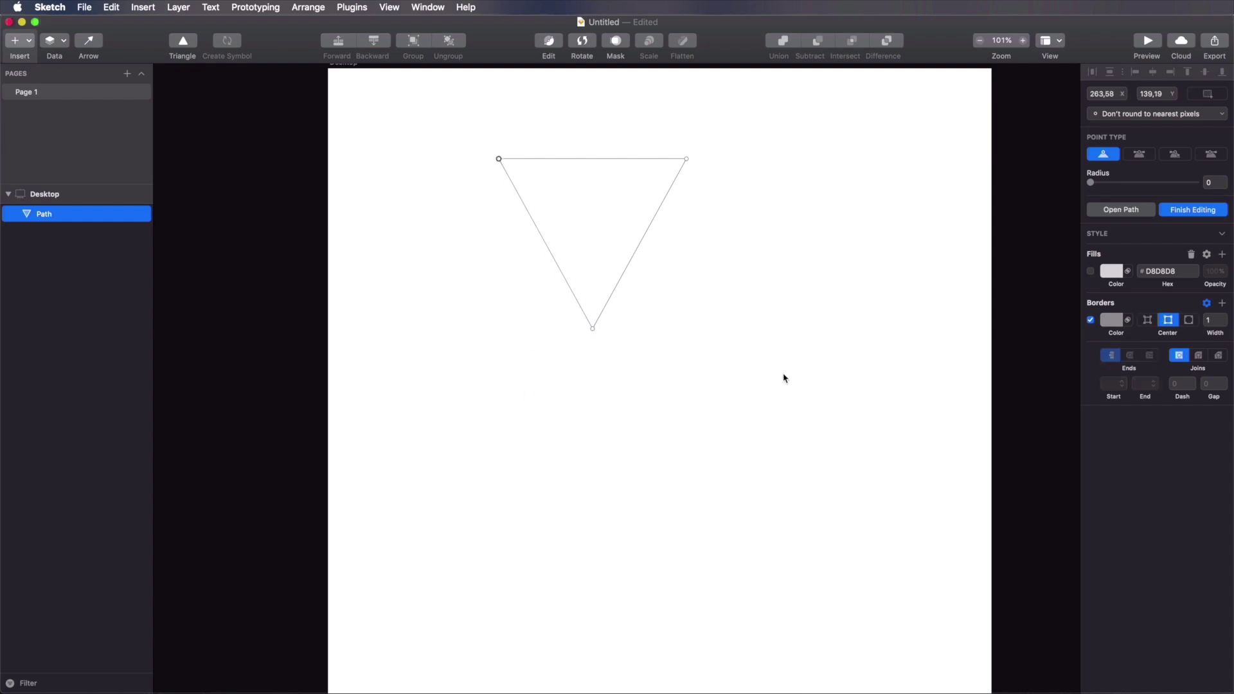
pyautogui.press('Escape')
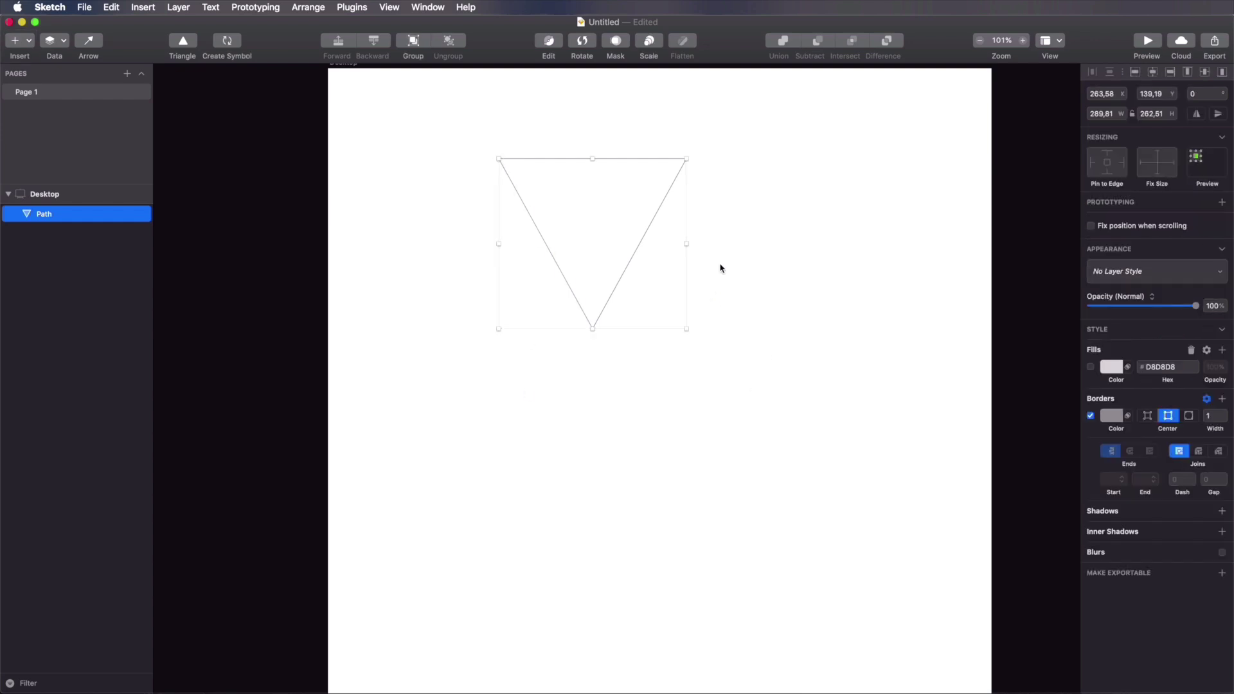
# Step: Color the triangle's border green 6DD400, enable its fill, and set the fill to orange F7B500
pyautogui.click(1119, 418)
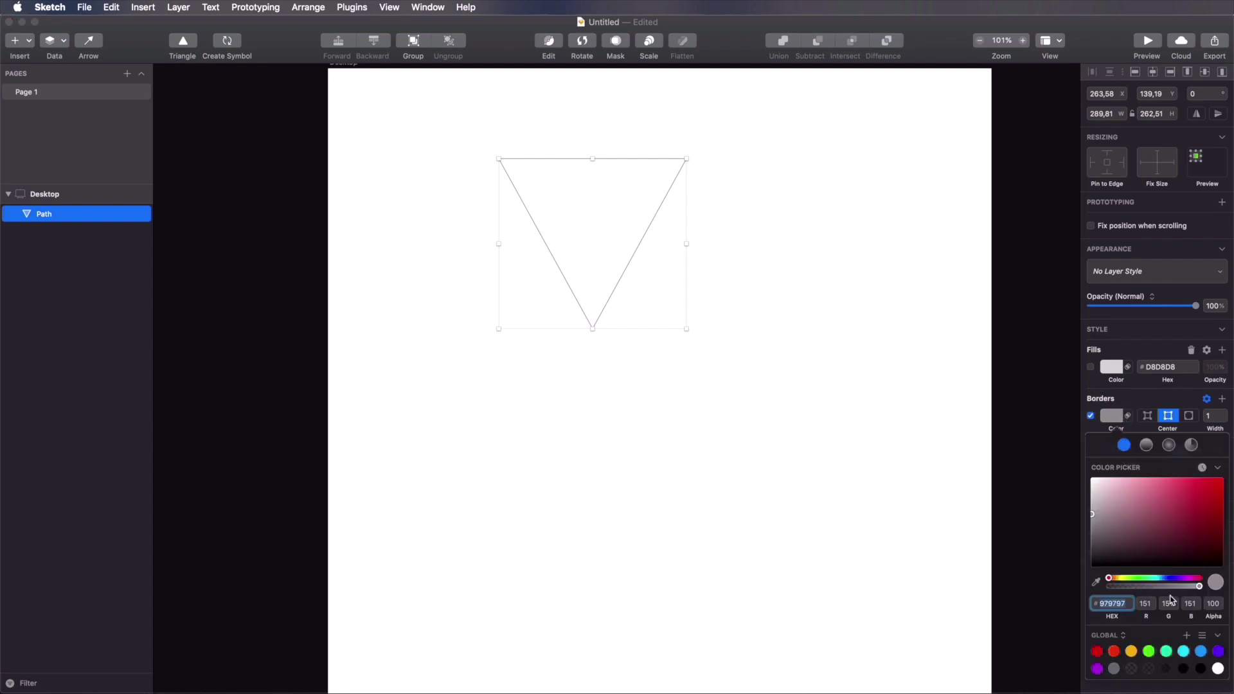
pyautogui.click(1150, 653)
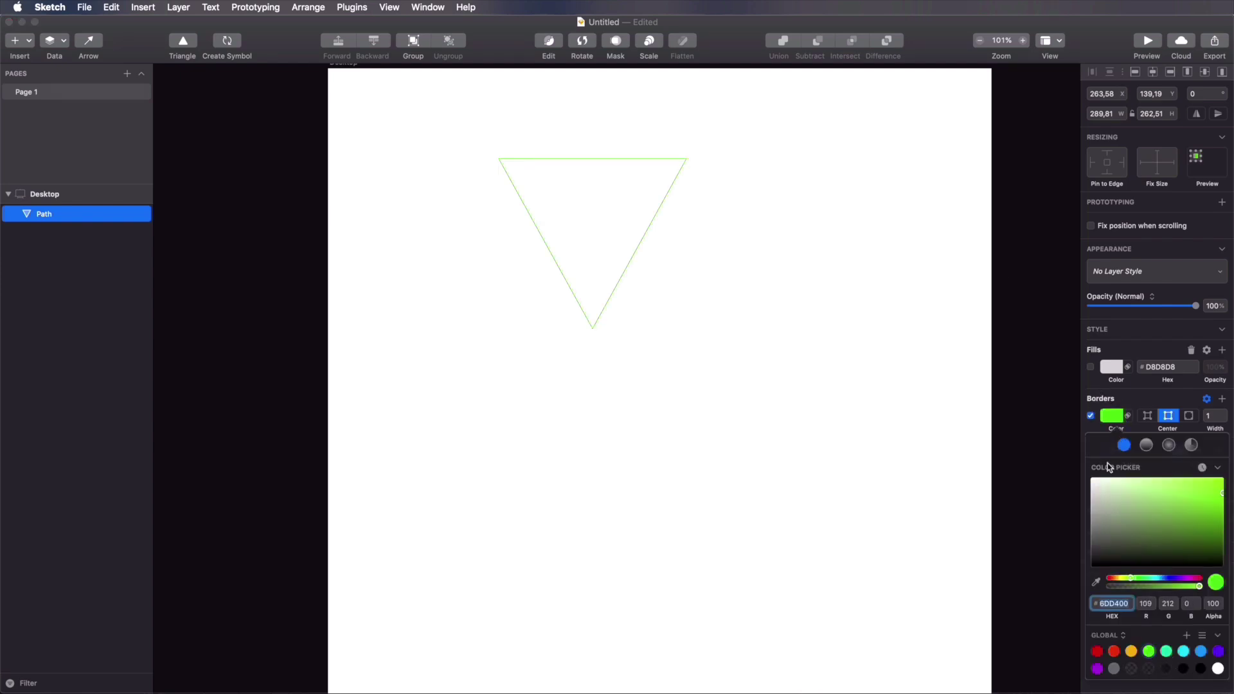
pyautogui.click(1091, 367)
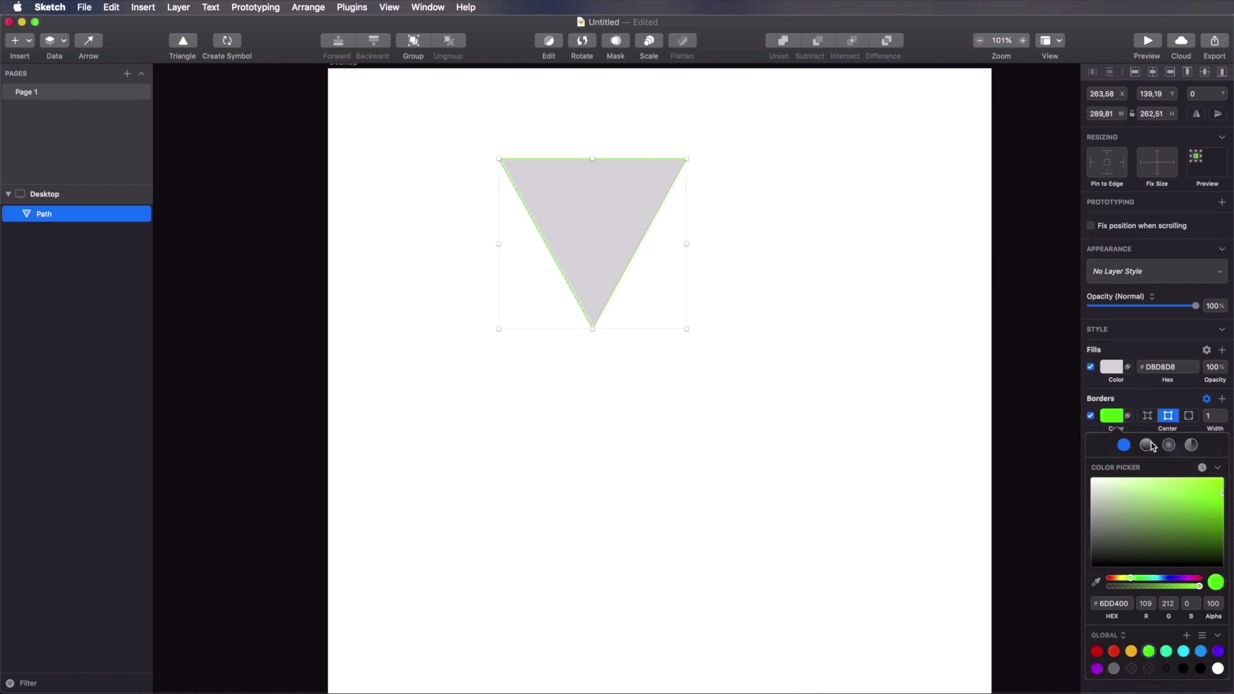
pyautogui.click(1112, 366)
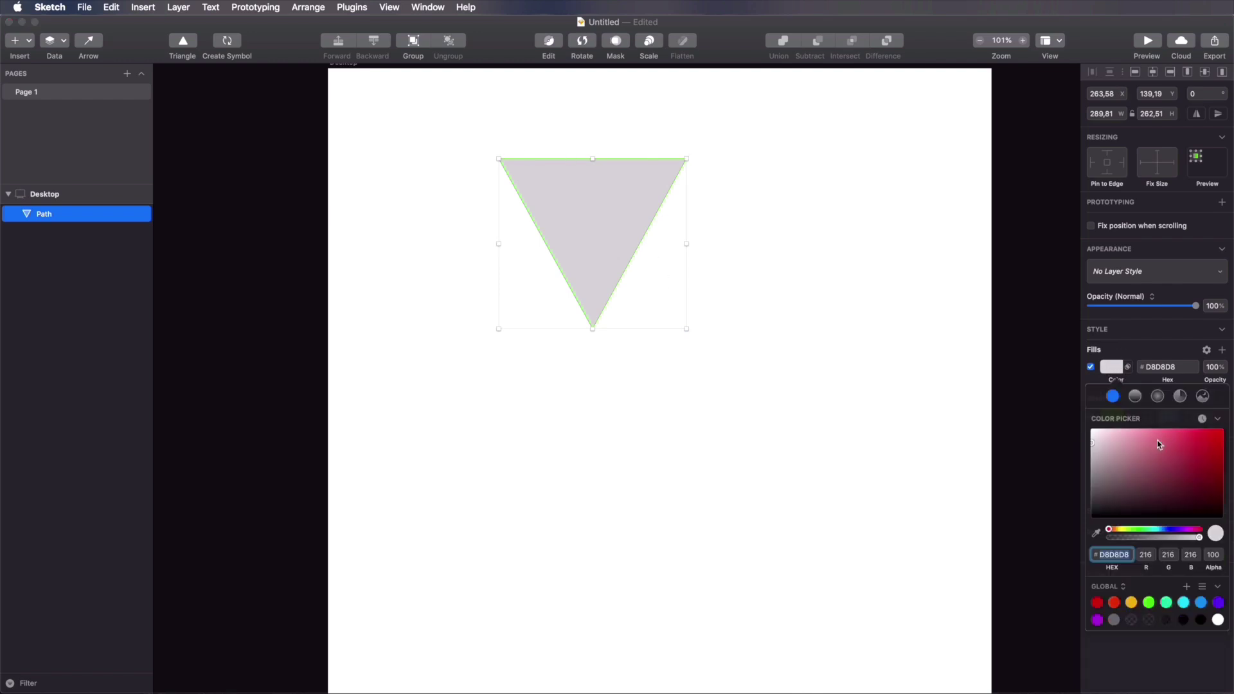
pyautogui.click(1132, 604)
pyautogui.click(768, 361)
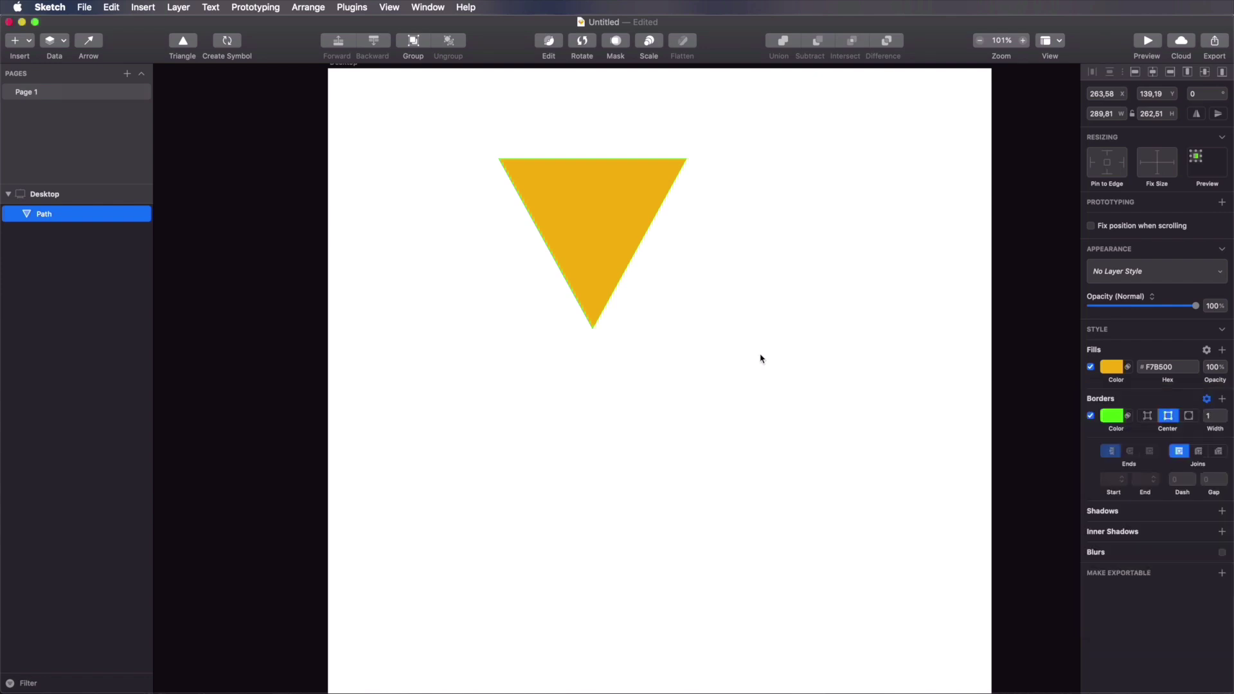
# Step: Delete the triangle from the artboard
pyautogui.press('Delete')
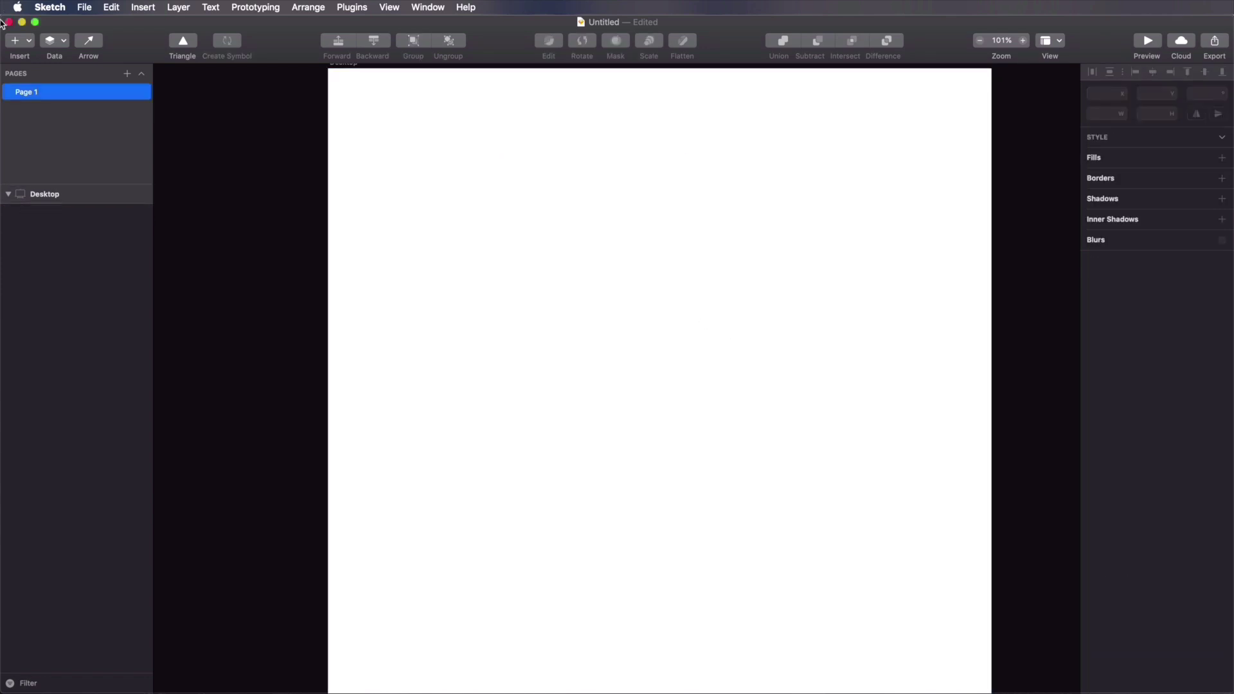
pyautogui.press('v')
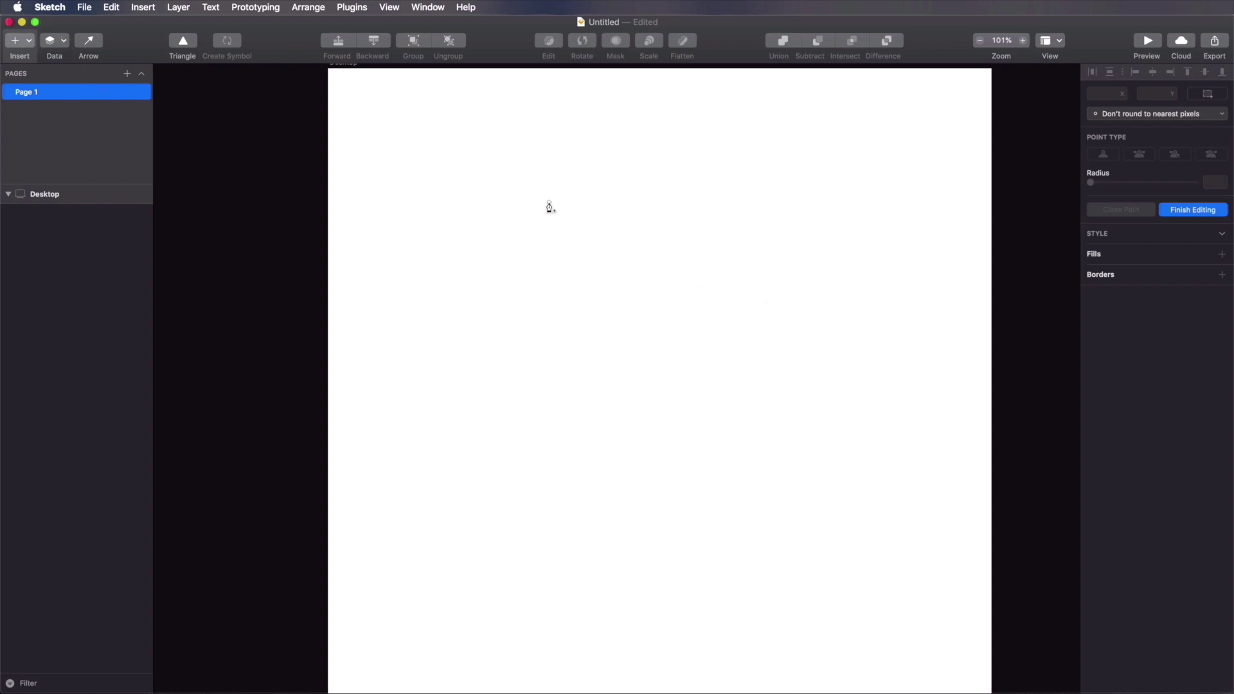
pyautogui.click(519, 145)
pyautogui.click(809, 145)
pyautogui.press('Escape')
pyautogui.press('super+z')
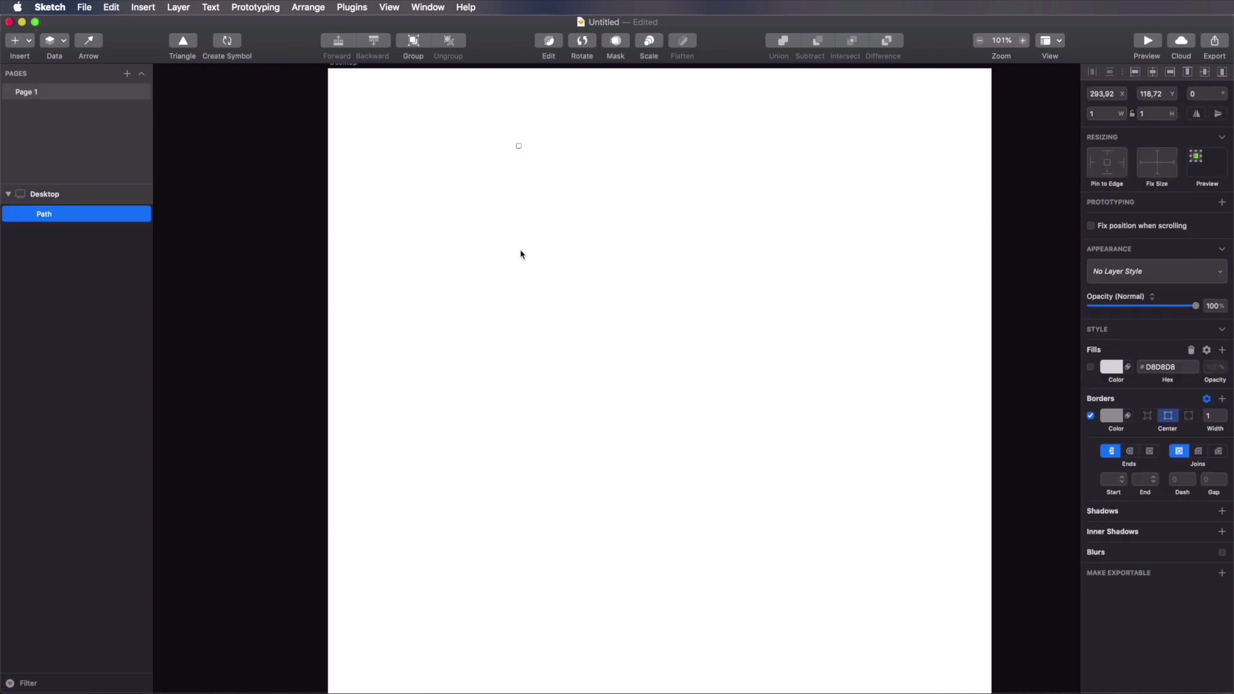
pyautogui.press('super+z')
# Step: Draw a closed, curved club-like path of about 926 by 216 across the artboard's upper part with the Vector tool
pyautogui.press('v')
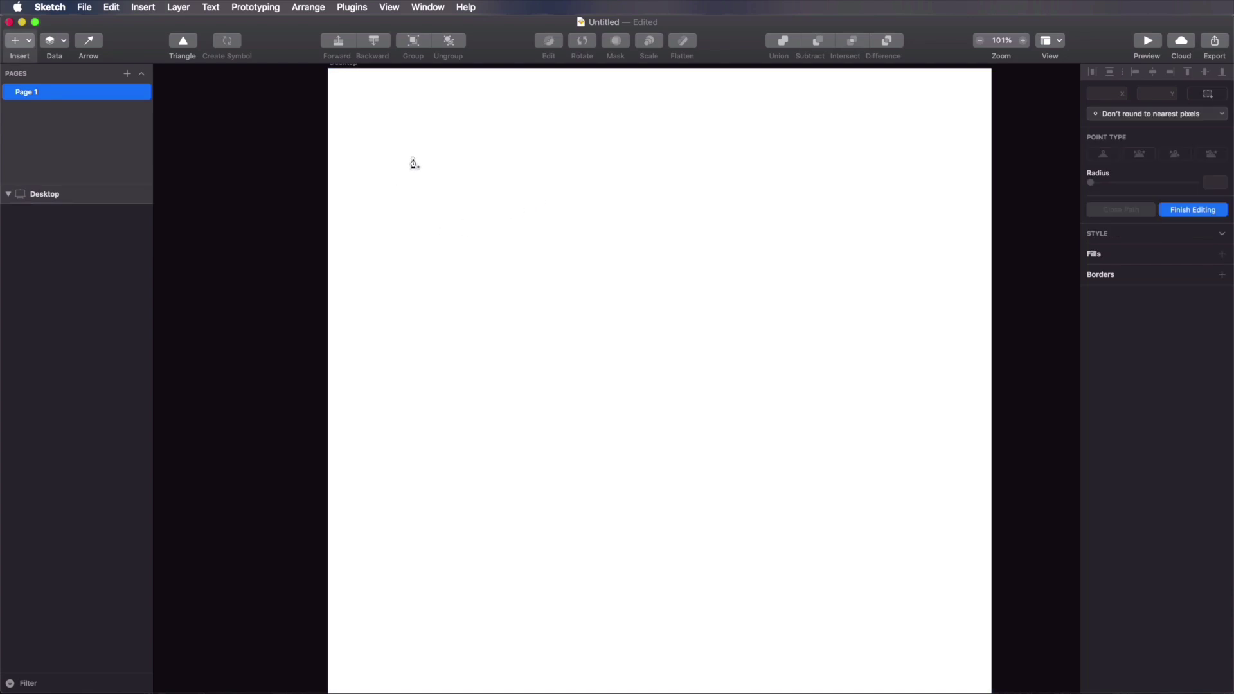
pyautogui.click(414, 158)
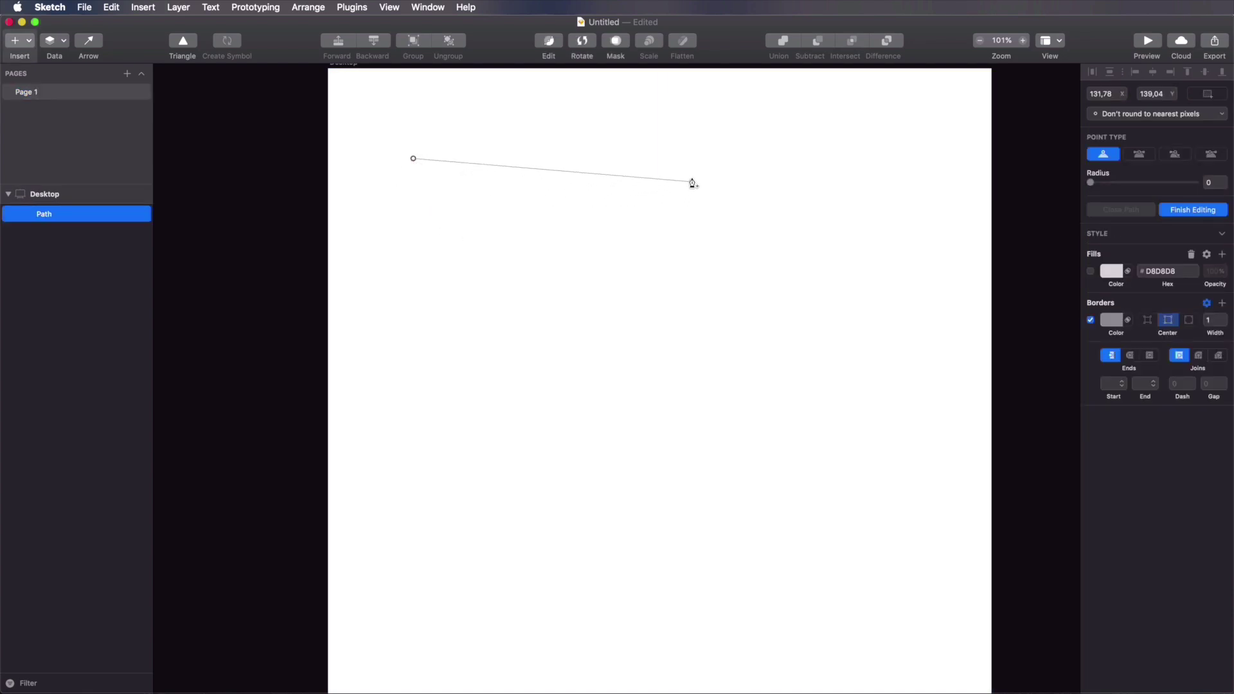
pyautogui.moveTo(637, 186); pyautogui.dragTo(705, 224)
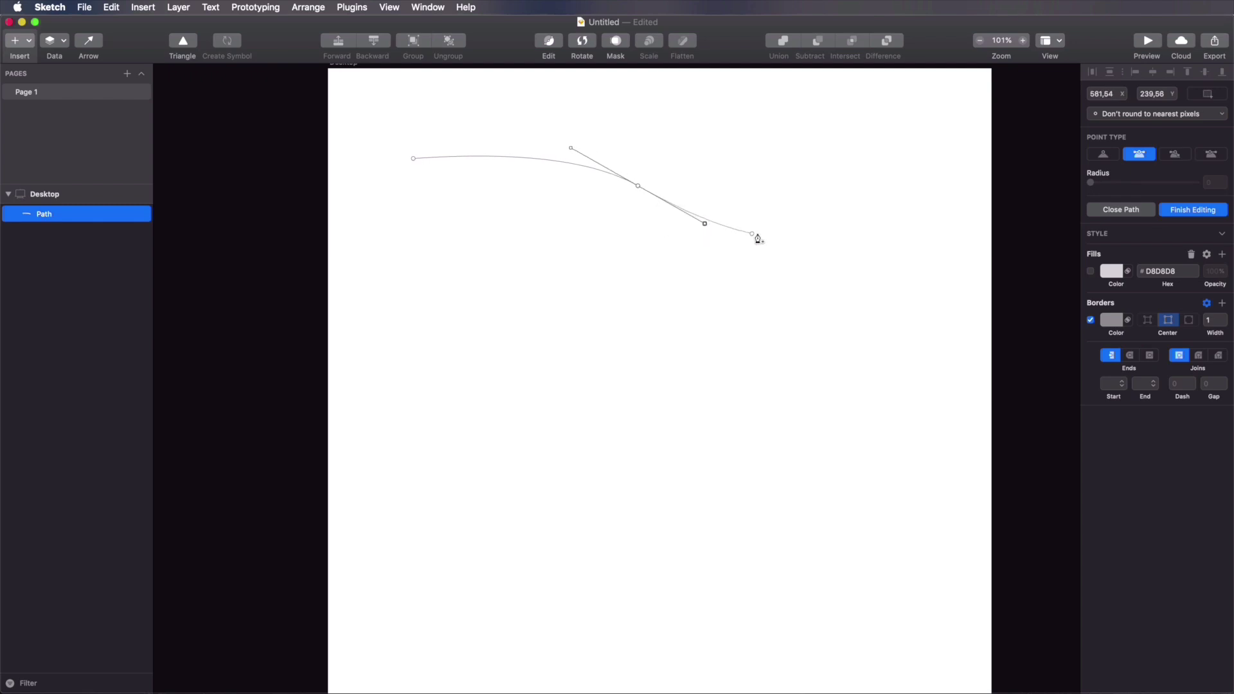
pyautogui.moveTo(812, 219); pyautogui.dragTo(891, 208)
pyautogui.moveTo(929, 131); pyautogui.dragTo(918, 95)
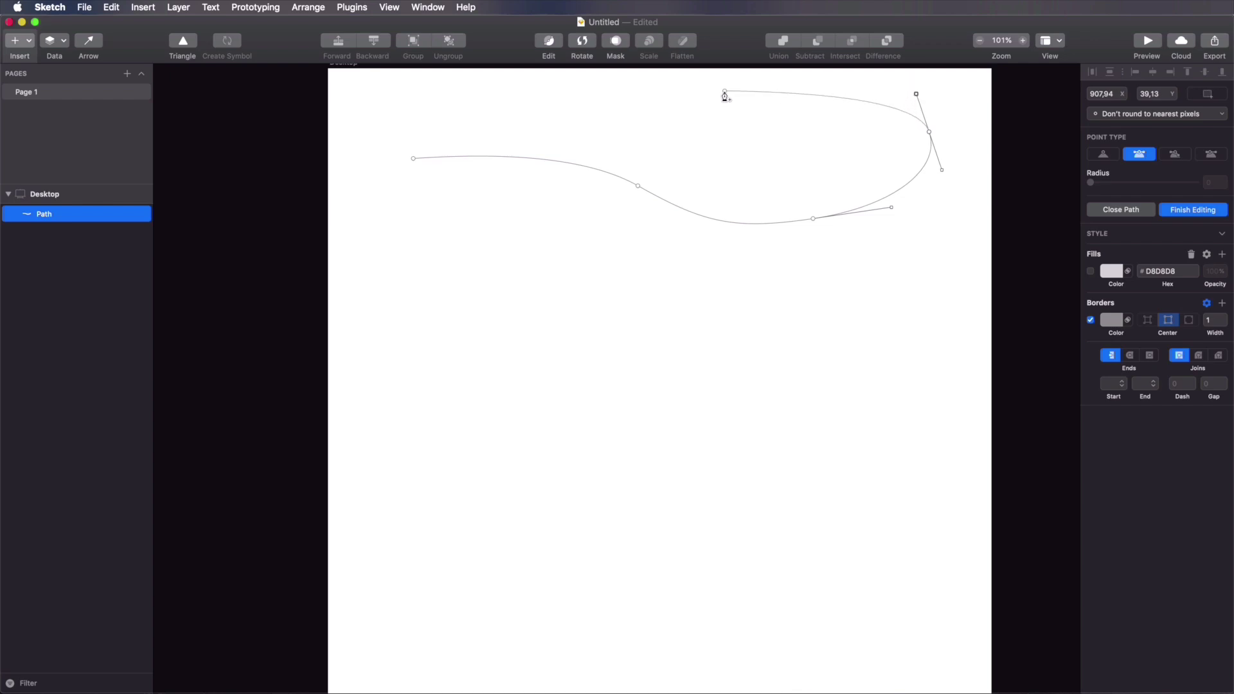
pyautogui.click(725, 91)
pyautogui.moveTo(517, 105); pyautogui.dragTo(492, 126)
pyautogui.moveTo(366, 98); pyautogui.dragTo(374, 180)
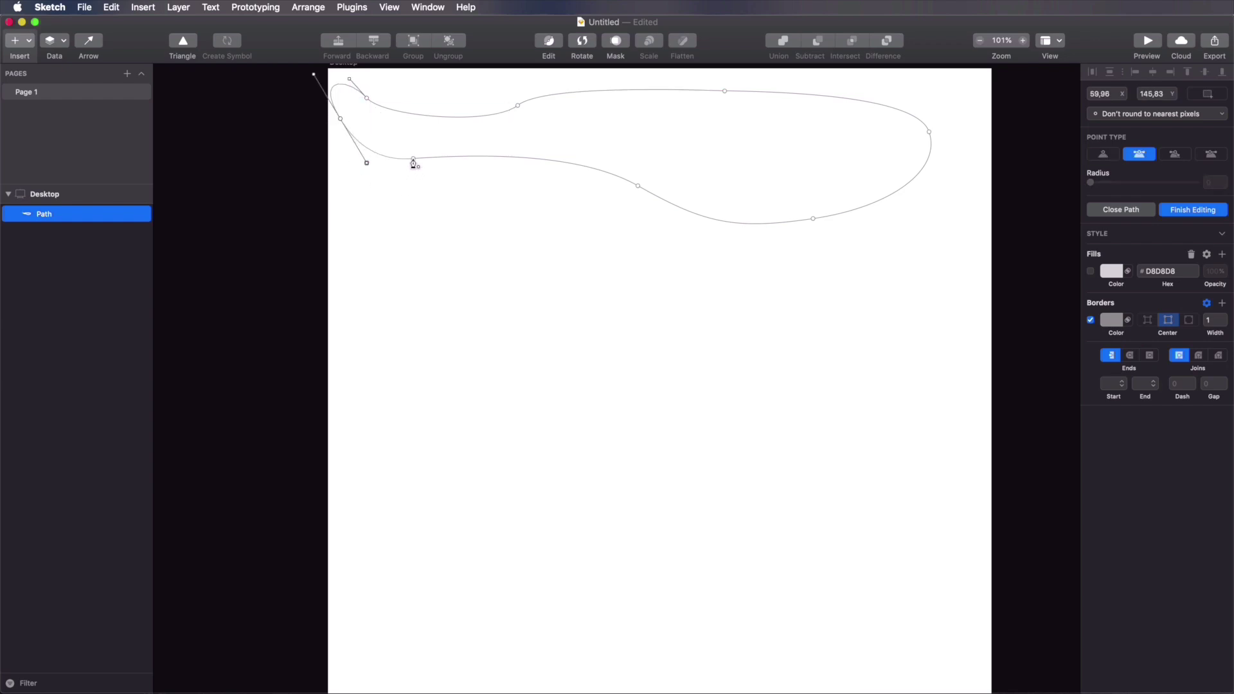
pyautogui.click(413, 160)
pyautogui.press('Escape')
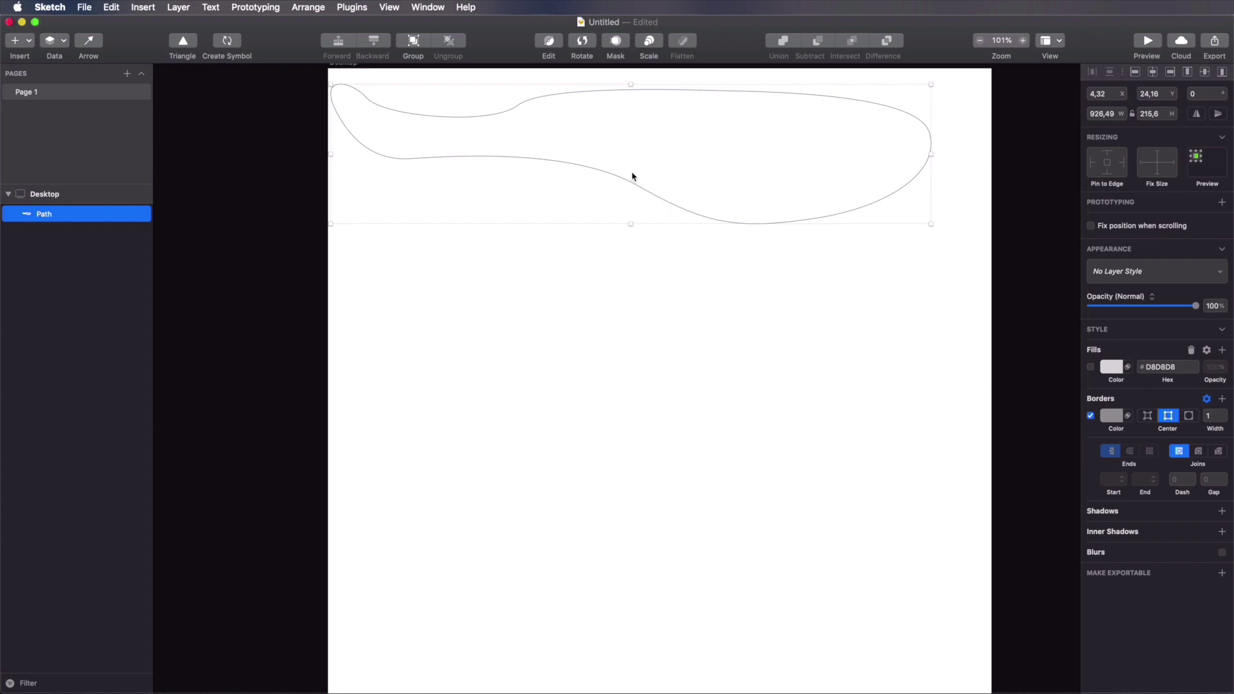
# Step: Move the curved path to X 49, Y 143 and deselect it
pyautogui.moveTo(615, 179); pyautogui.dragTo(642, 257)
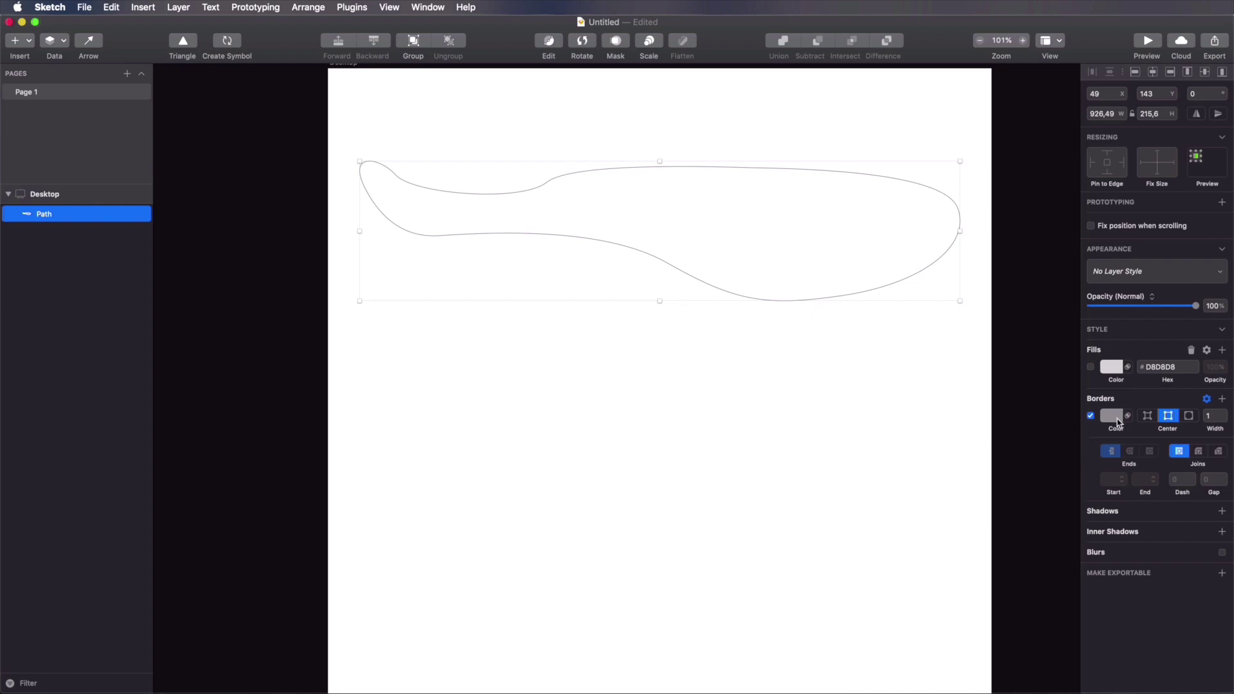
pyautogui.click(891, 342)
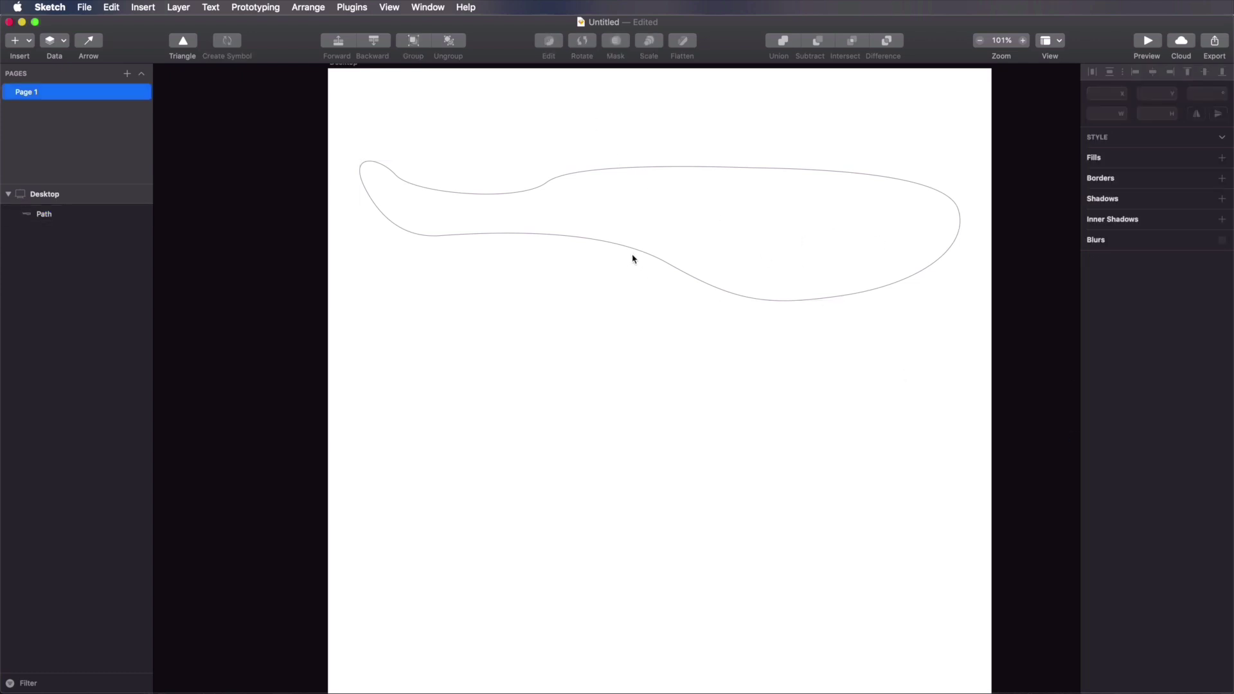
pyautogui.moveTo(725, 359); pyautogui.dragTo(821, 299)
pyautogui.click(822, 382)
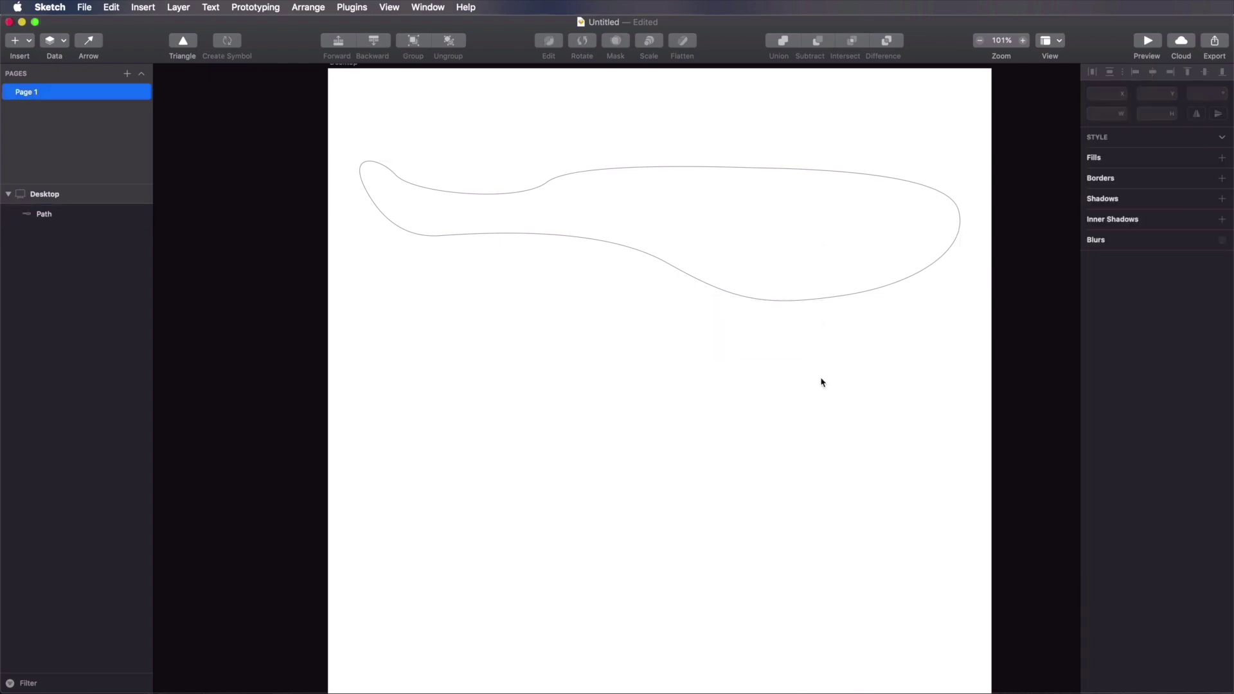
pyautogui.doubleClick(754, 302)
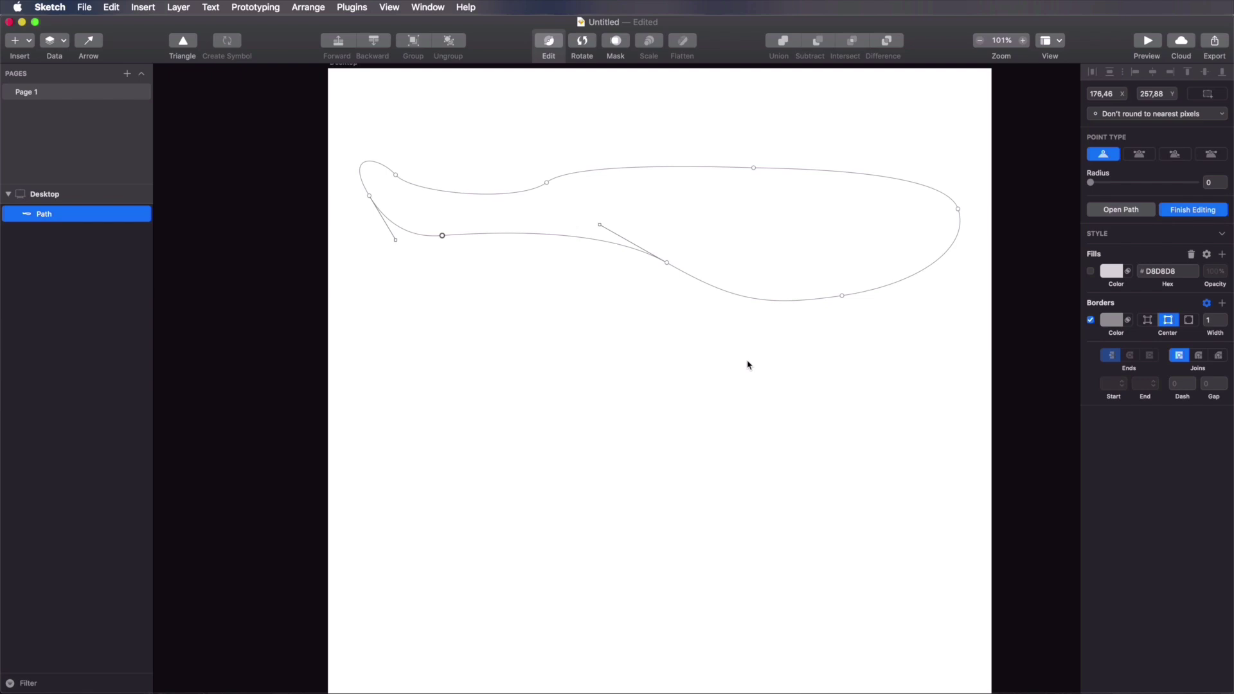
pyautogui.click(667, 283)
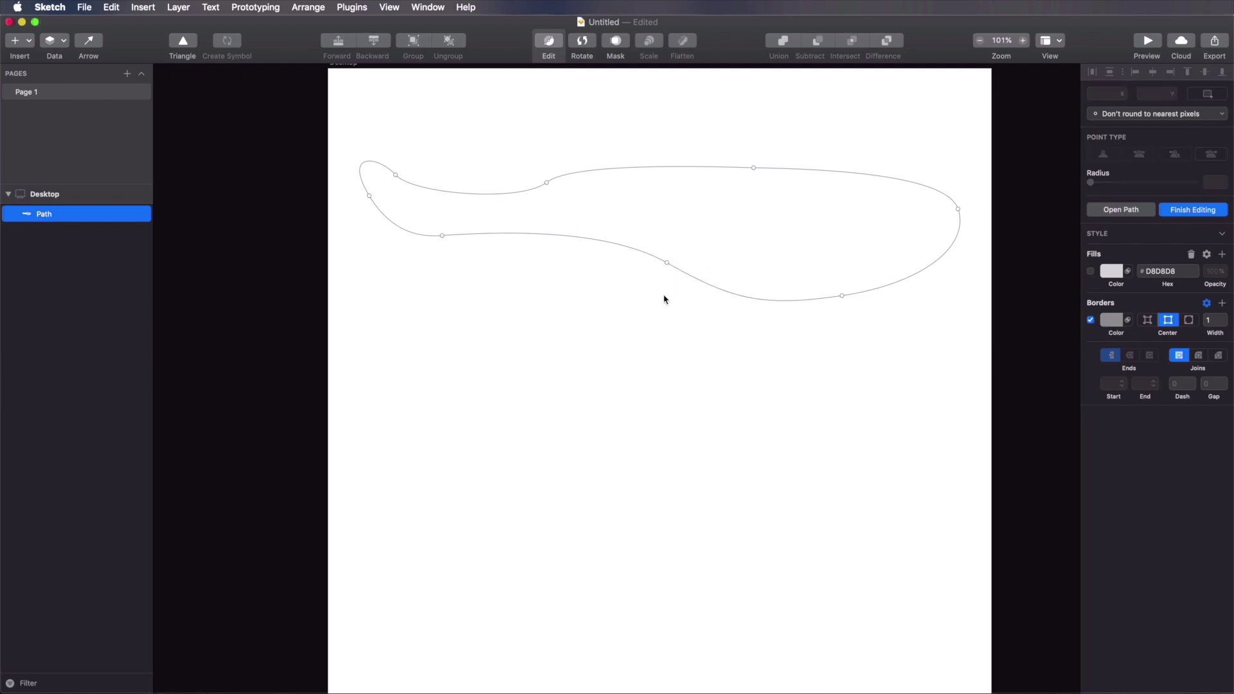
pyautogui.press('Escape')
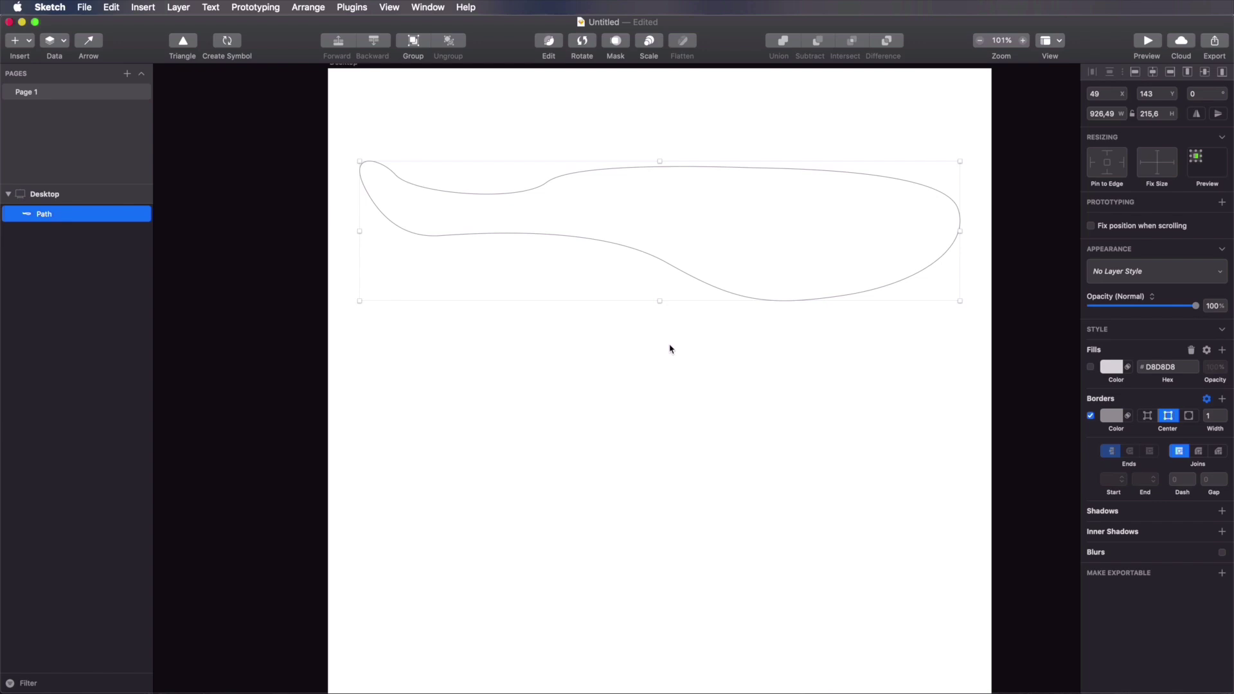
# Step: Open the curved path for point editing, shift its lower-right point slightly up and right, and adjust the nearby curve handles
pyautogui.doubleClick(700, 284)
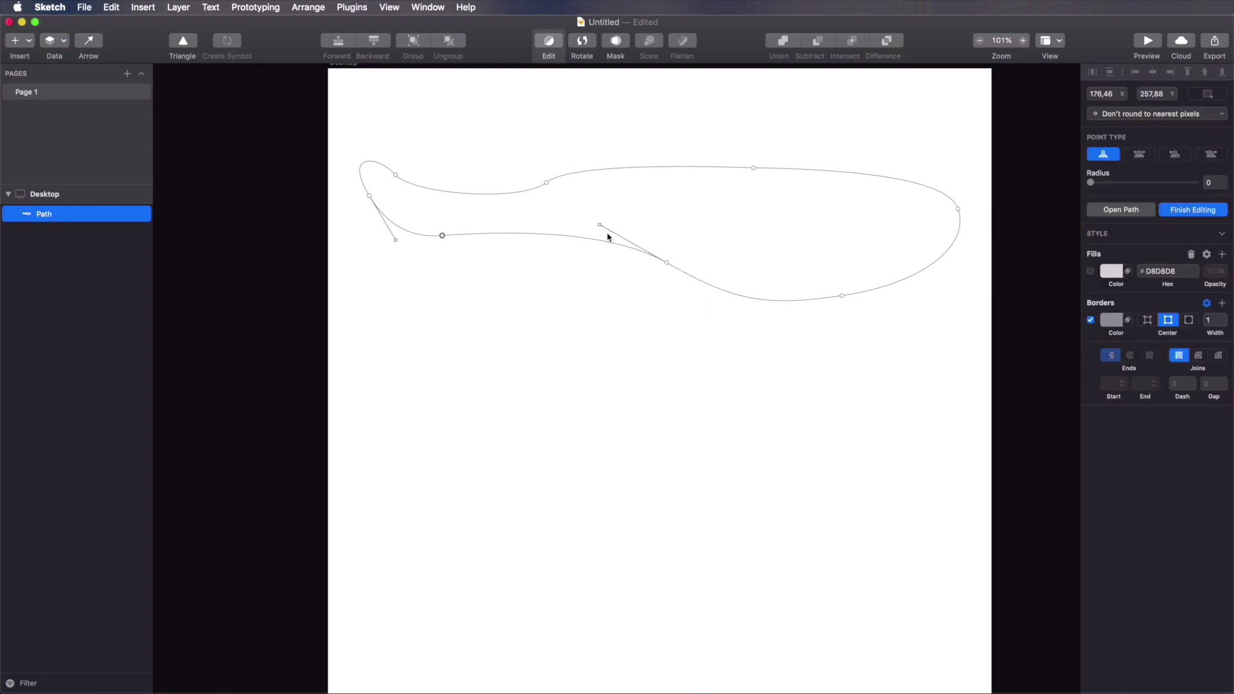
pyautogui.click(843, 297)
pyautogui.click(843, 297)
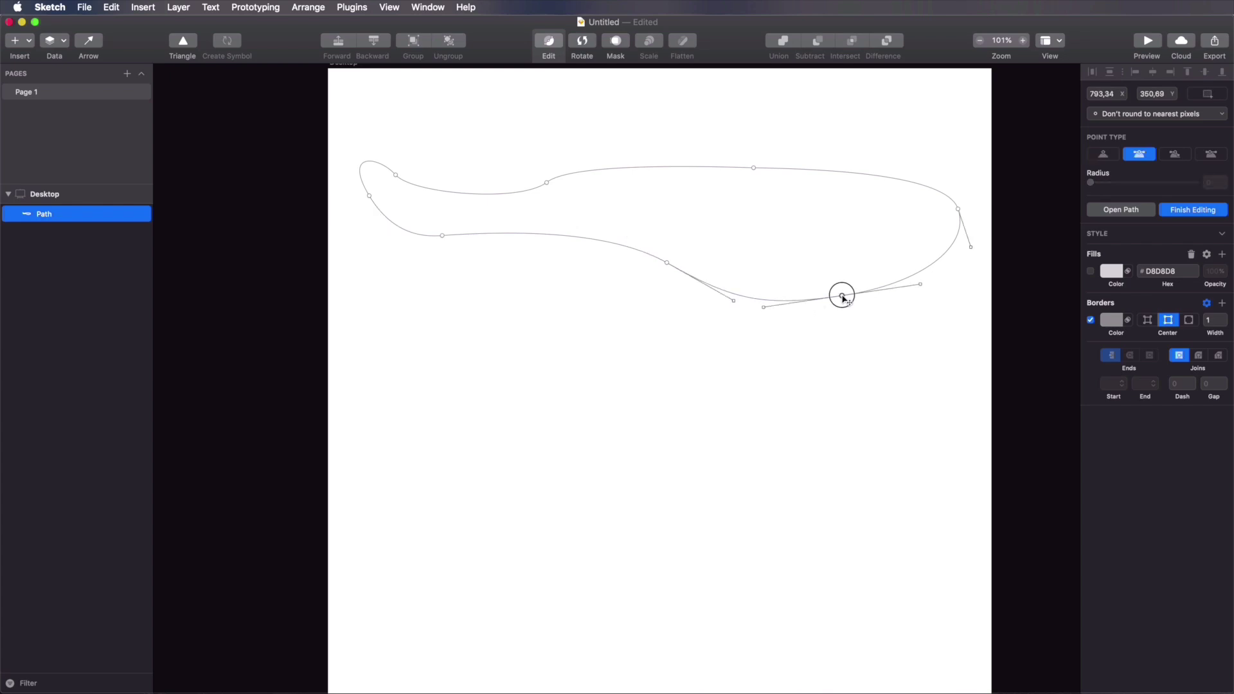
pyautogui.moveTo(844, 298)
pyautogui.mouseDown()
pyautogui.moveTo(867, 300)
pyautogui.moveTo(854, 294)
pyautogui.mouseUp()
pyautogui.moveTo(931, 277); pyautogui.dragTo(970, 248)
# Step: Nudge the path's rightmost point in small and large increments in several directions, placing it at X 971,42 and Y 211,83
pyautogui.click(958, 210)
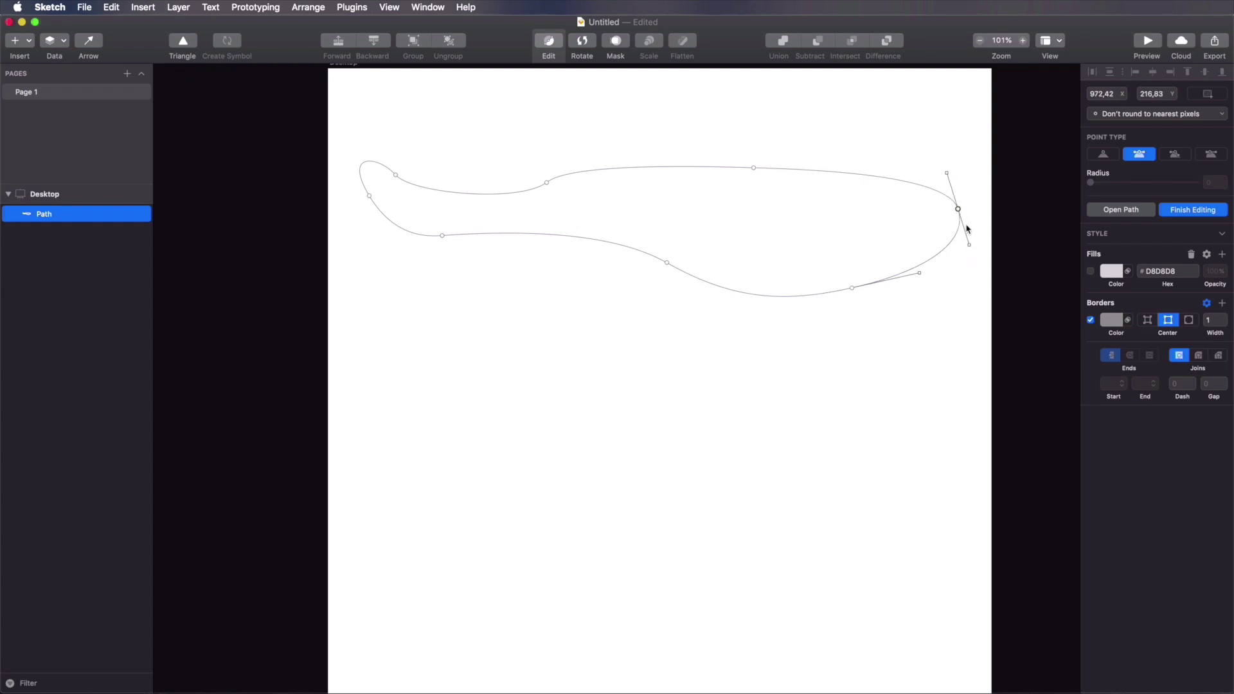
pyautogui.press('Left')
pyautogui.press('Up')
pyautogui.press('Up')
pyautogui.press('Up')
pyautogui.press('Up')
pyautogui.press('Up')
pyautogui.press('Up')
pyautogui.press('Up')
pyautogui.press('Up')
pyautogui.press('Up')
pyautogui.press('Up')
pyautogui.press('Up')
pyautogui.press('Up')
pyautogui.press('Up')
pyautogui.press('Up')
pyautogui.press('Up')
pyautogui.press('Up')
pyautogui.press('Up')
pyautogui.press('Up')
pyautogui.press('Up')
pyautogui.press('Down')
pyautogui.press('Down')
pyautogui.press('Down')
pyautogui.press('Down')
pyautogui.press('Down')
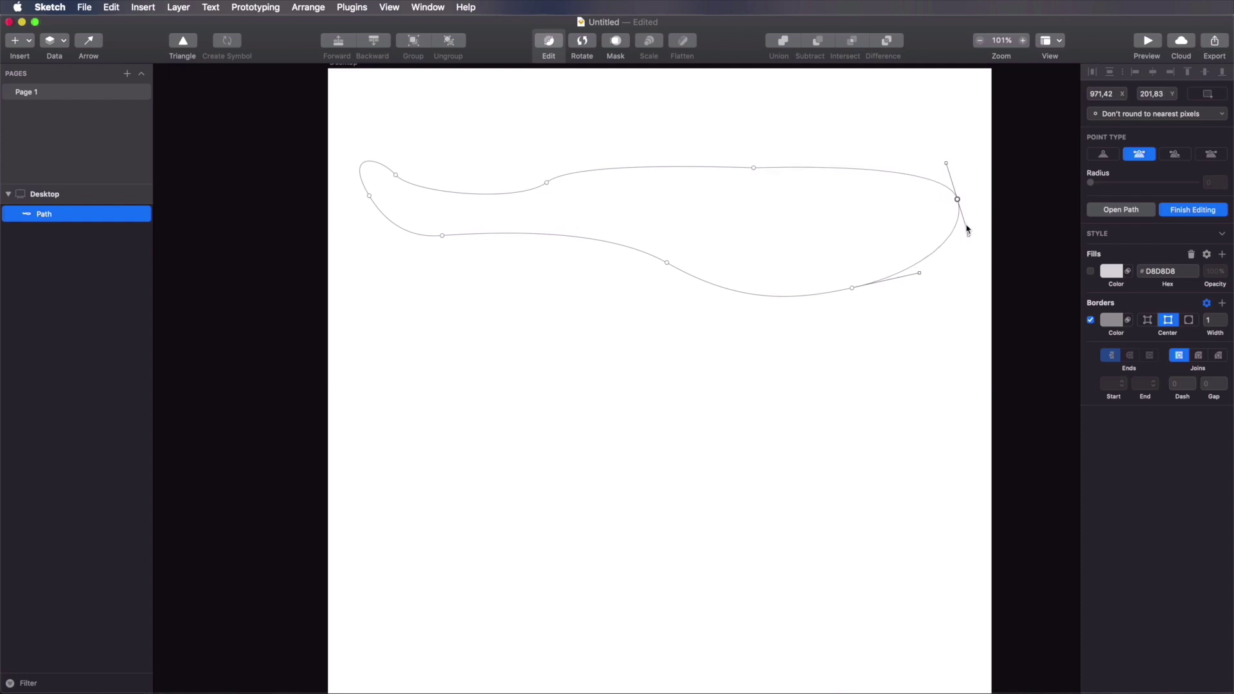
pyautogui.hotkey('shift', 'Up')
pyautogui.hotkey('shift', 'Up')
pyautogui.hotkey('shift', 'Down')
pyautogui.hotkey('shift', 'Down')
pyautogui.hotkey('shift', 'Down')
pyautogui.hotkey('shift', 'Down')
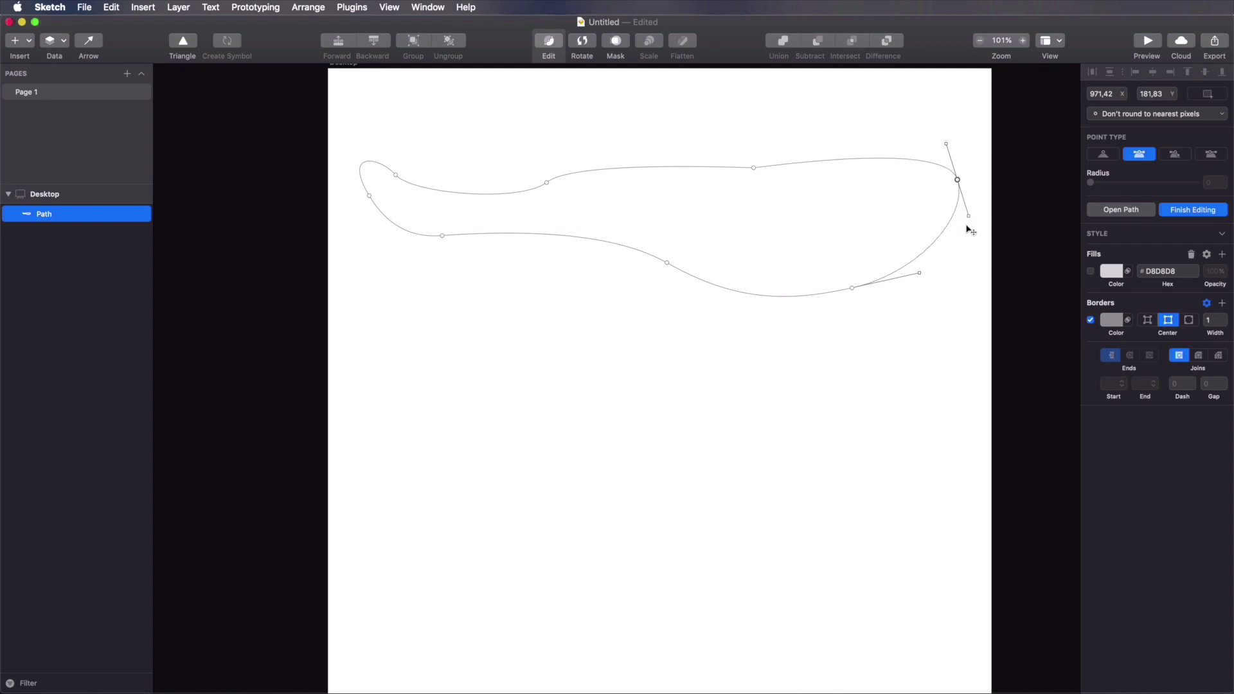
pyautogui.hotkey('shift', 'Left')
pyautogui.hotkey('shift', 'Left')
pyautogui.hotkey('shift', 'Left')
pyautogui.hotkey('shift', 'Left')
pyautogui.hotkey('shift', 'Right')
pyautogui.hotkey('shift', 'Right')
pyautogui.hotkey('shift', 'Right')
pyautogui.hotkey('shift', 'Right')
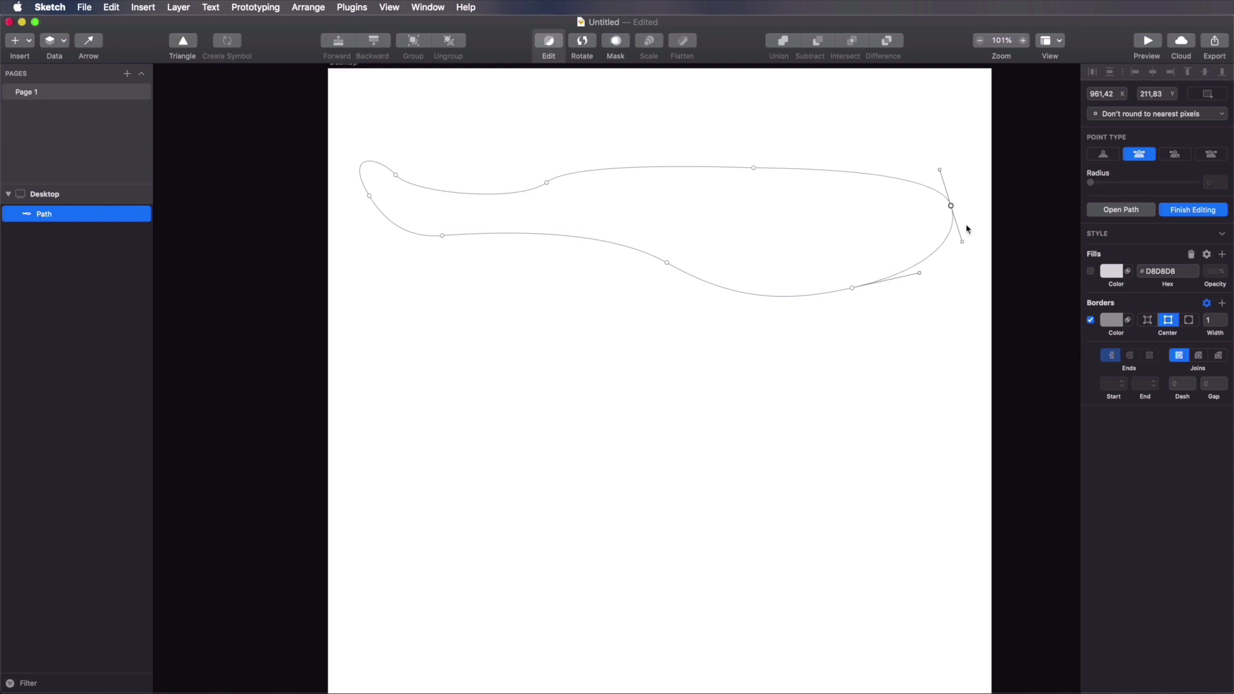
pyautogui.hotkey('shift', 'Right')
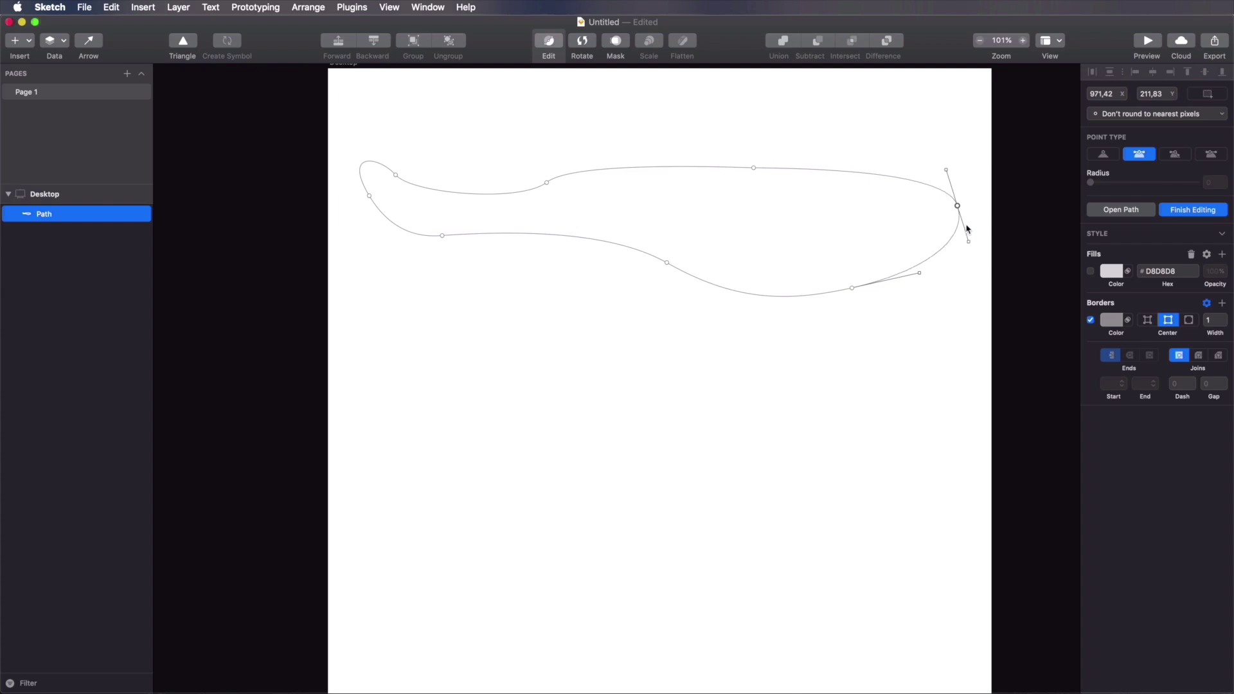
# Step: Try the straight and mirrored types on the rightmost point, set it to disconnected, and swing its lower handle inward
pyautogui.click(1104, 156)
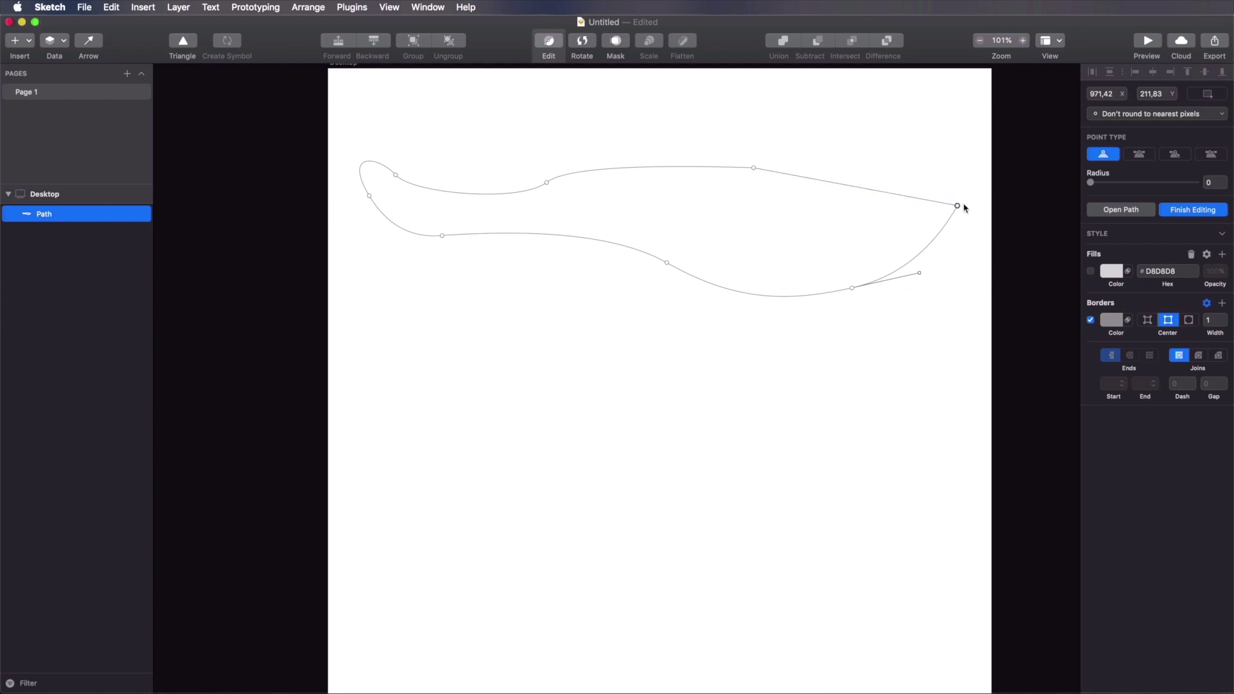
pyautogui.click(1140, 154)
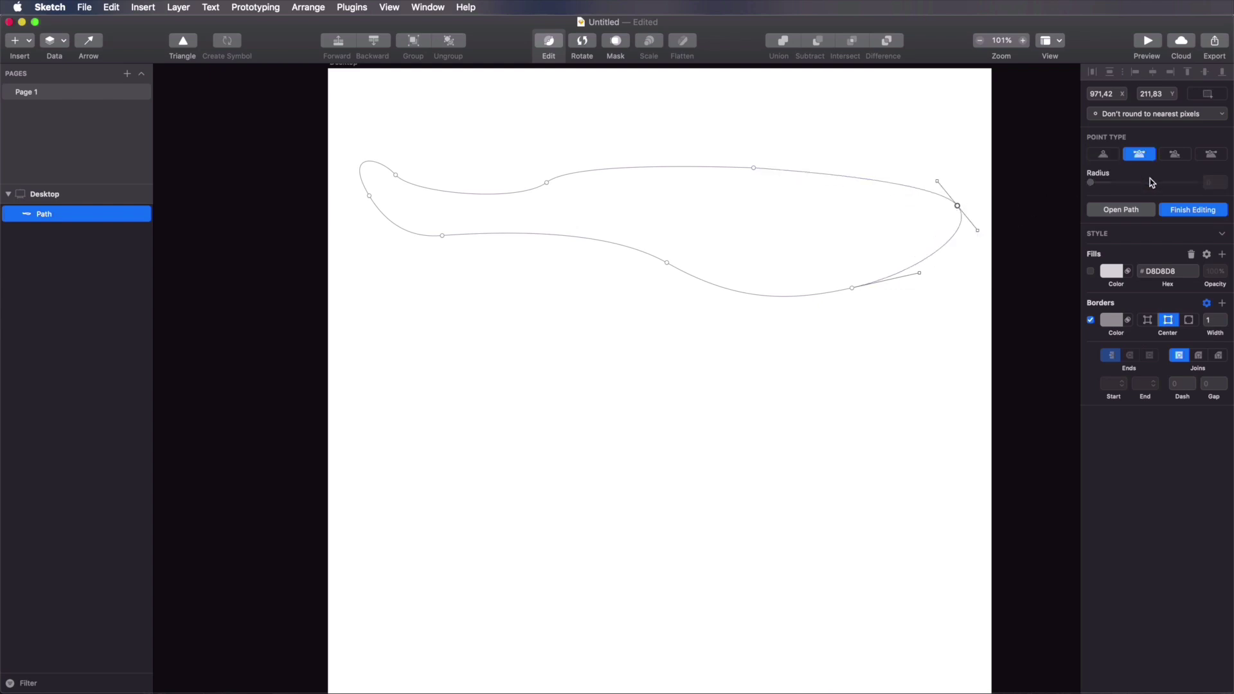
pyautogui.click(1176, 156)
pyautogui.click(978, 230)
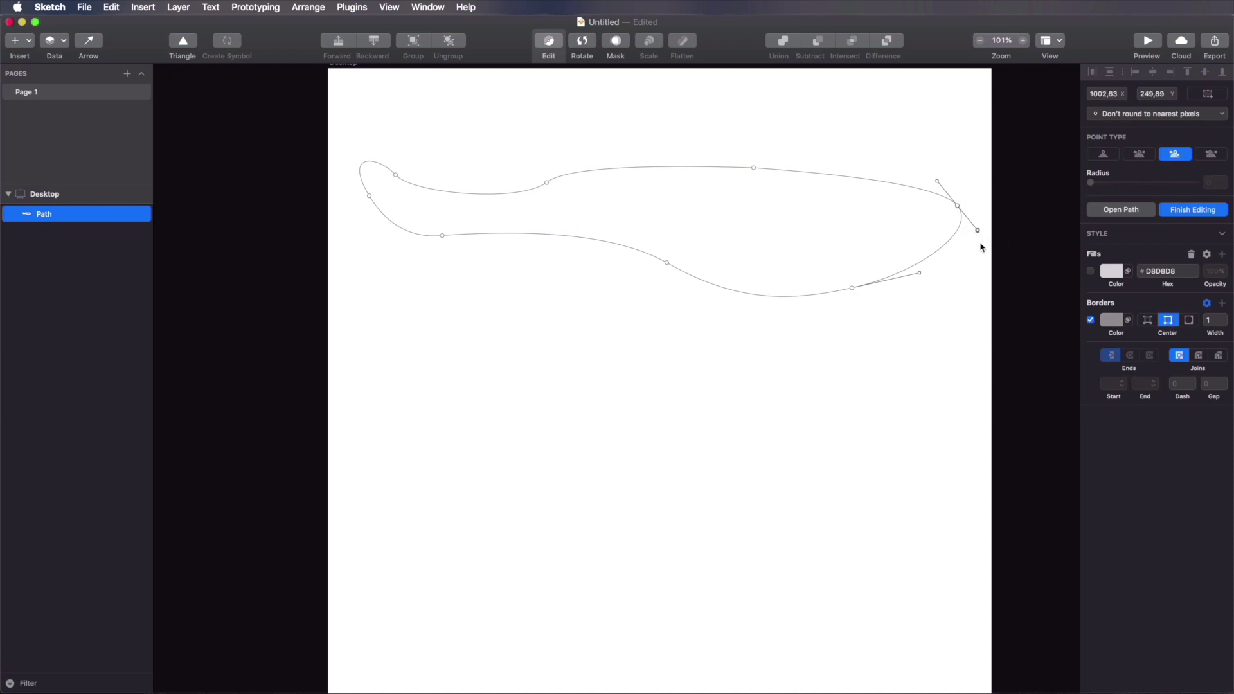
pyautogui.moveTo(978, 231)
pyautogui.mouseDown()
pyautogui.moveTo(937, 251)
pyautogui.moveTo(976, 243)
pyautogui.moveTo(923, 243)
pyautogui.moveTo(962, 248)
pyautogui.mouseUp()
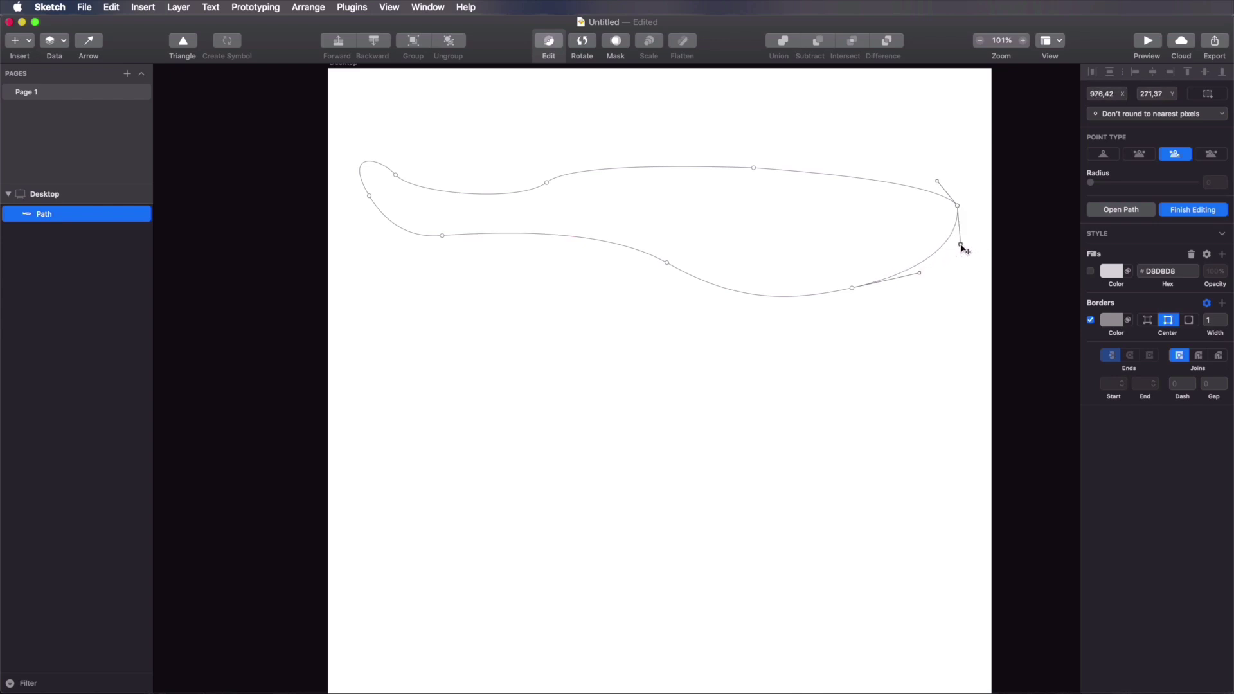
# Step: Set the rightmost point to asymmetric and stretch its upper handle upward
pyautogui.click(958, 206)
pyautogui.click(1212, 155)
pyautogui.moveTo(956, 182); pyautogui.dragTo(931, 124)
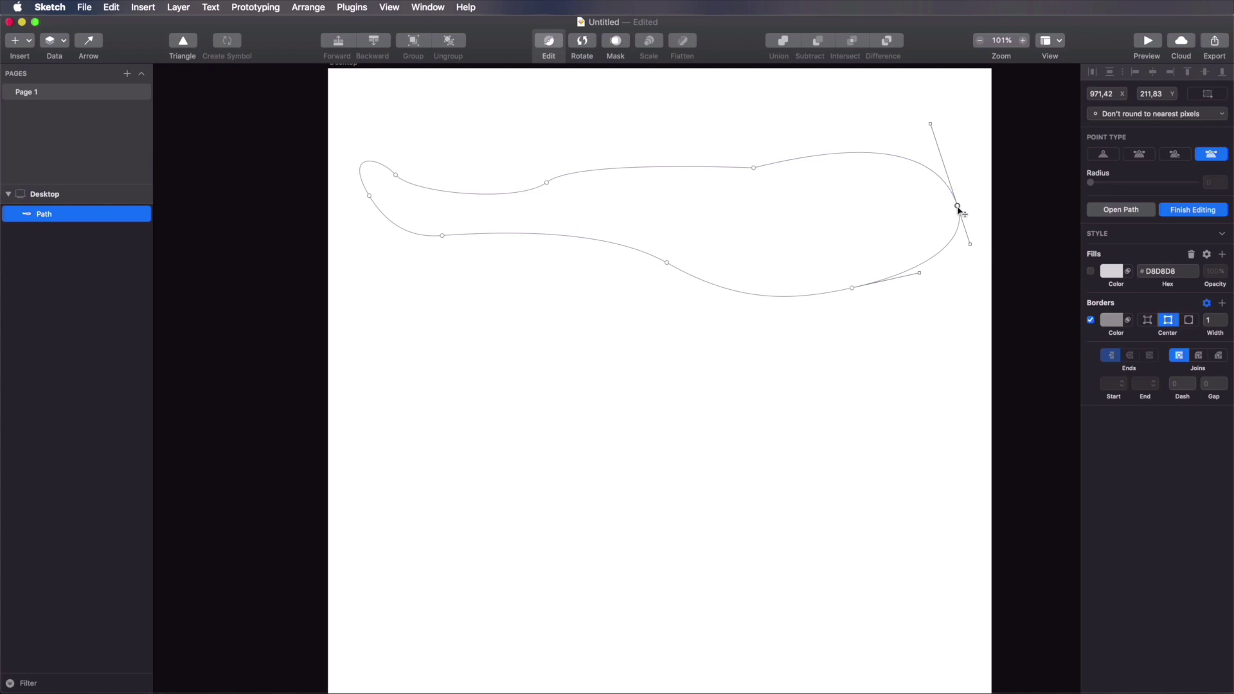
# Step: Try rounding the path's upper middle point, move it to X 627,09 and Y 113,32, and finish editing the path
pyautogui.click(753, 169)
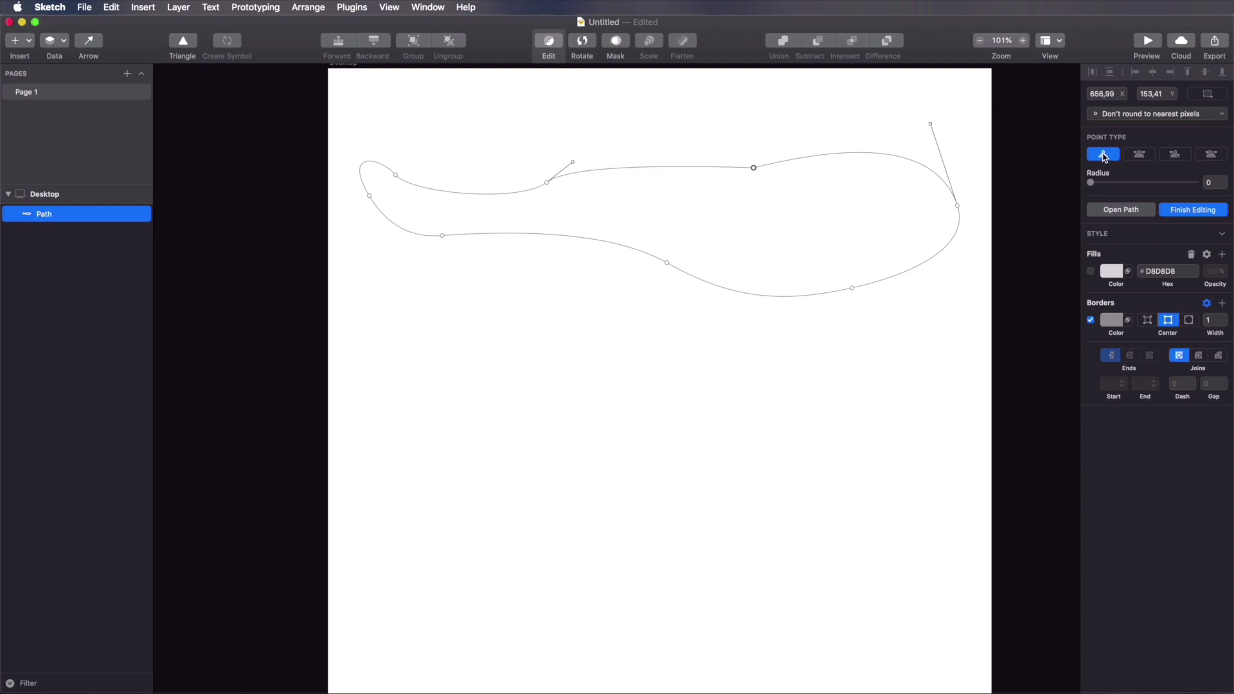
pyautogui.moveTo(1092, 183)
pyautogui.mouseDown()
pyautogui.moveTo(1190, 183)
pyautogui.moveTo(1066, 184)
pyautogui.moveTo(1108, 188)
pyautogui.mouseUp()
pyautogui.press('super+z')
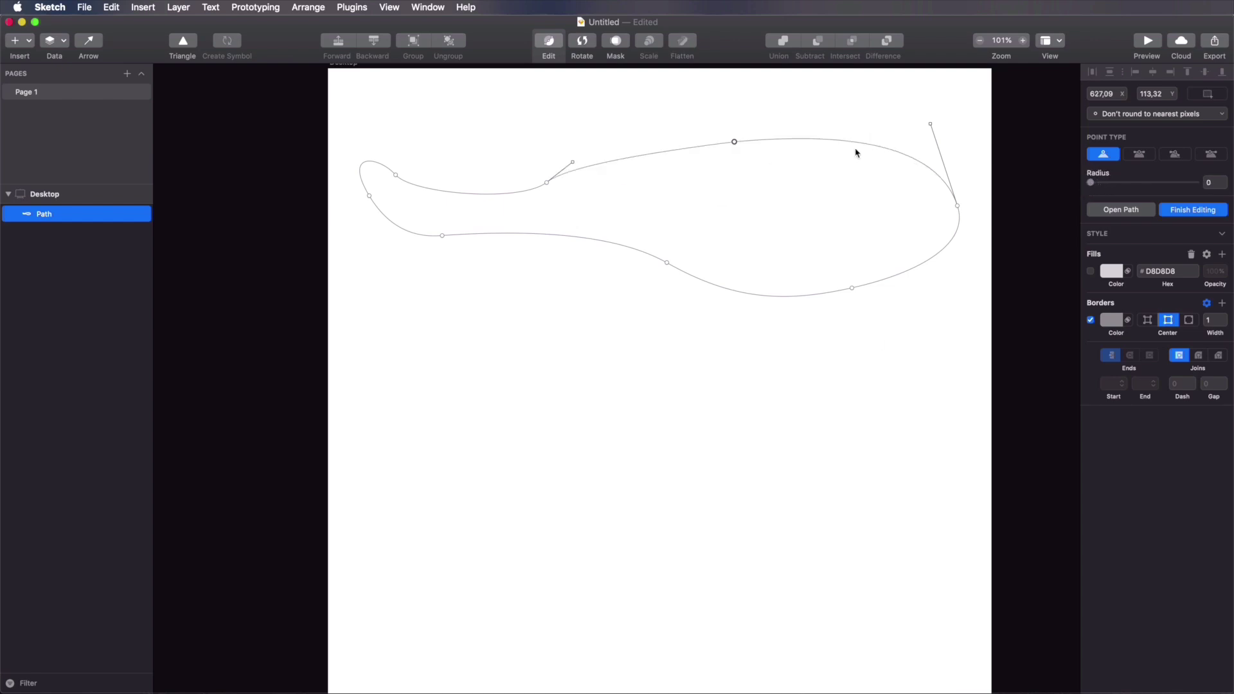
pyautogui.click(1188, 214)
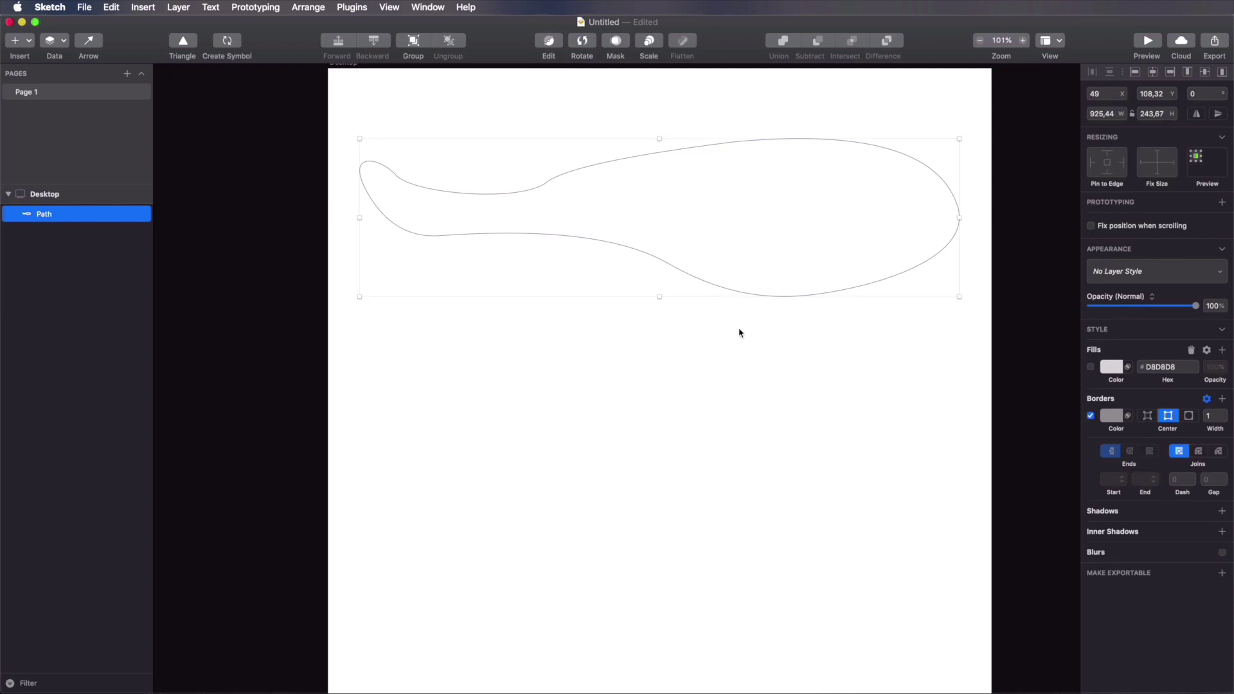
pyautogui.click(737, 375)
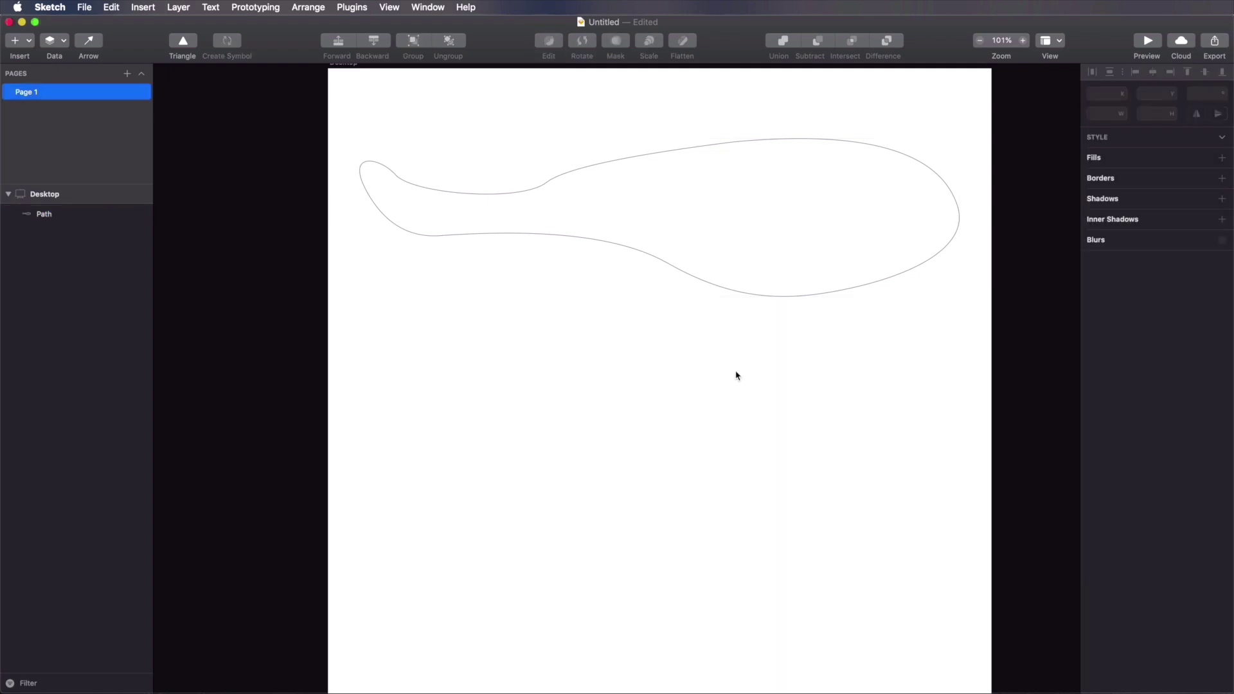
pyautogui.click(737, 348)
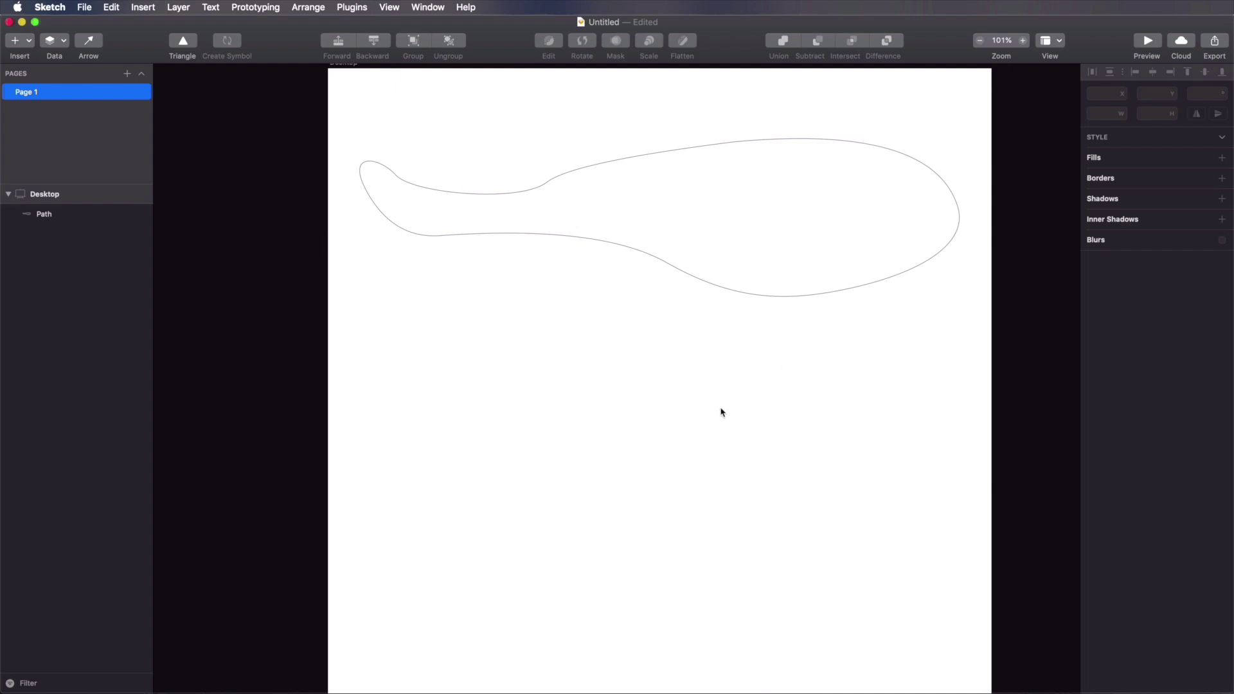
# Step: Draw a rectangle below the curved path and deselect it
pyautogui.press('r')
pyautogui.moveTo(513, 321); pyautogui.dragTo(727, 487)
pyautogui.click(736, 481)
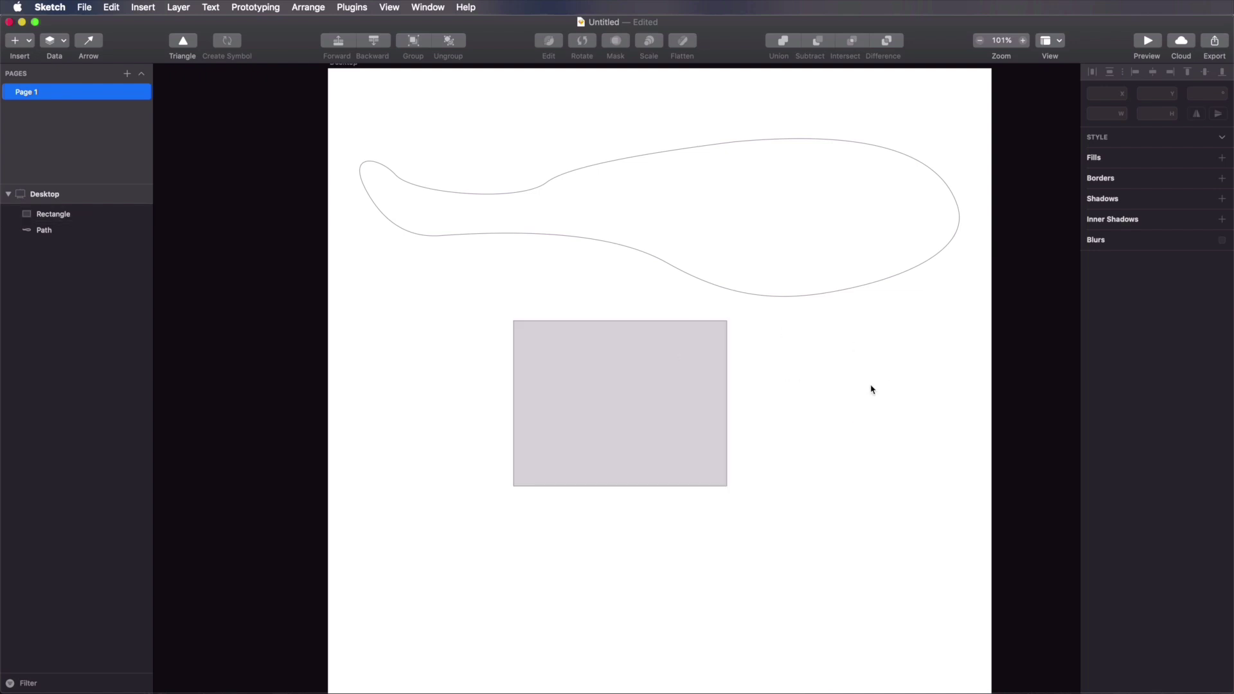
# Step: Zoom in closely on the rectangle's right side to examine its edge and corner
pyautogui.scroll(-5, 736, 353)
pyautogui.scroll(4, 738, 357)
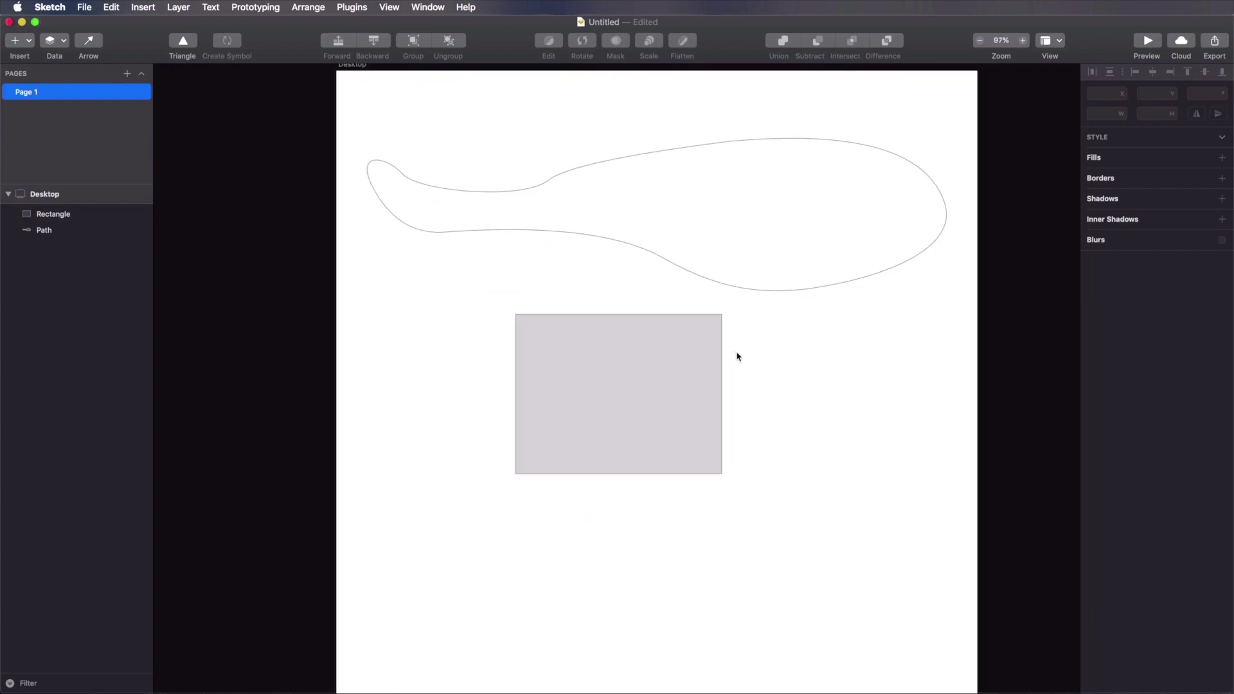
pyautogui.scroll(10, 738, 357)
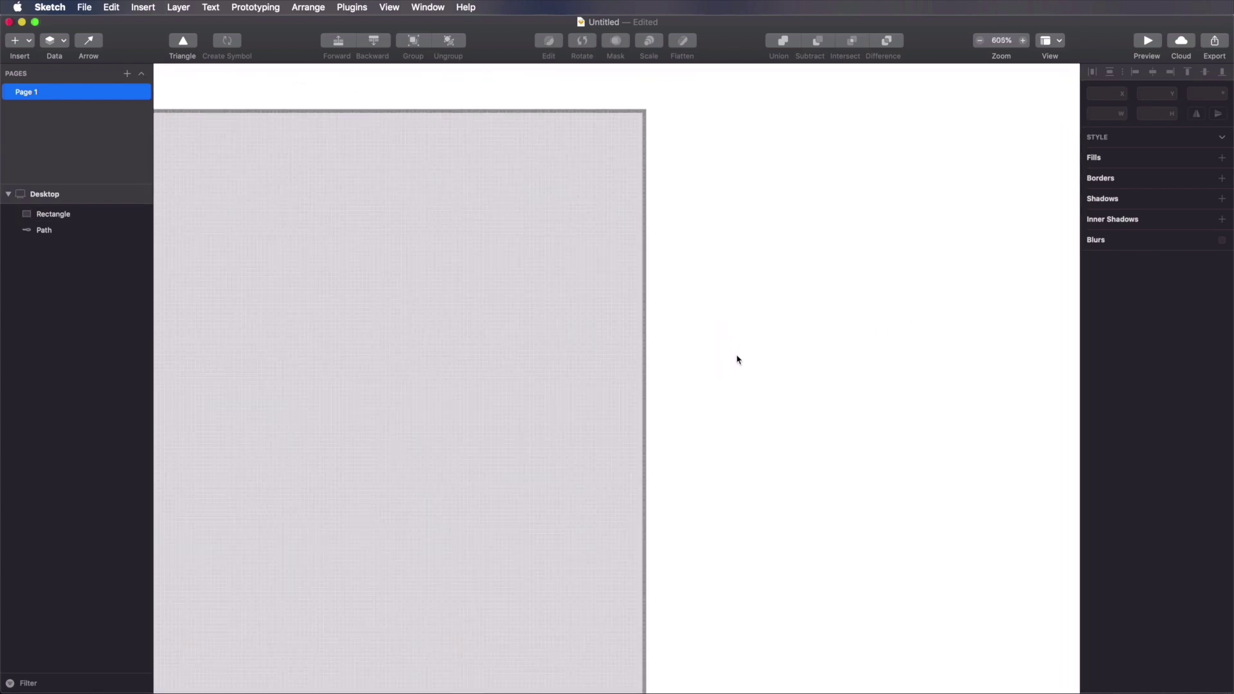
# Step: Examine the rectangle's upper-right corner and the freeform path's outline at up to 25600% zoom
pyautogui.scroll(7, 737, 358)
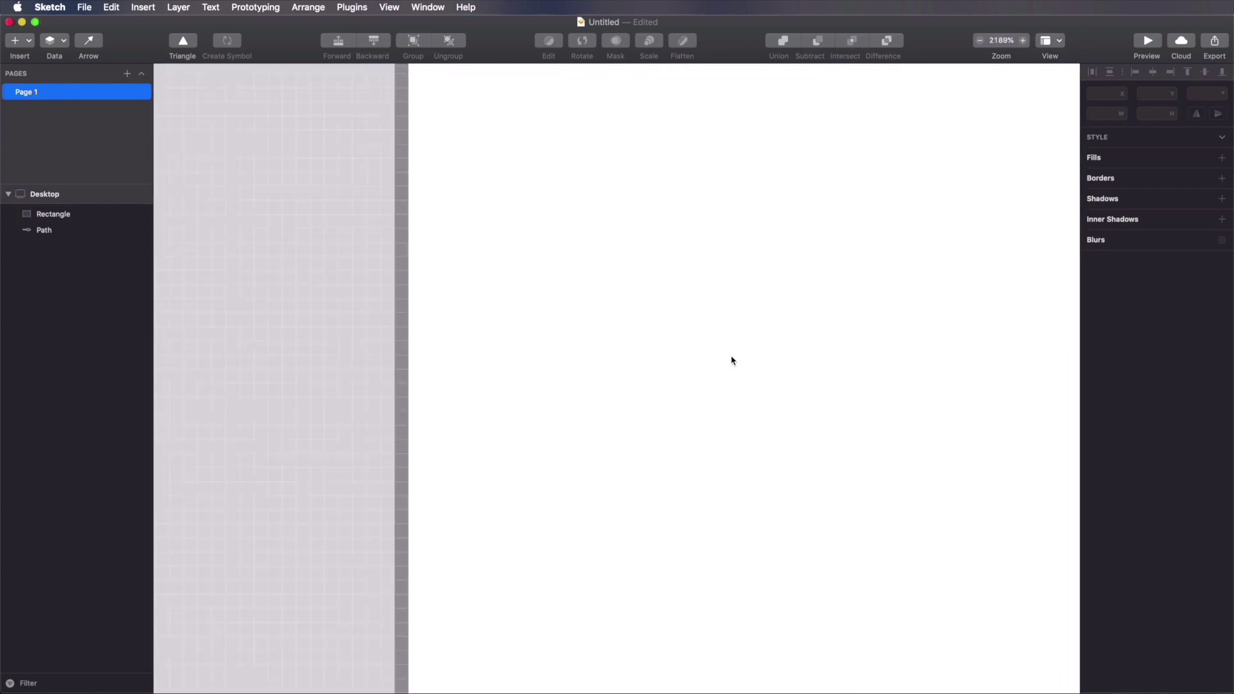
pyautogui.hscroll(-10, 675, 328)
pyautogui.scroll(5, 783, 427)
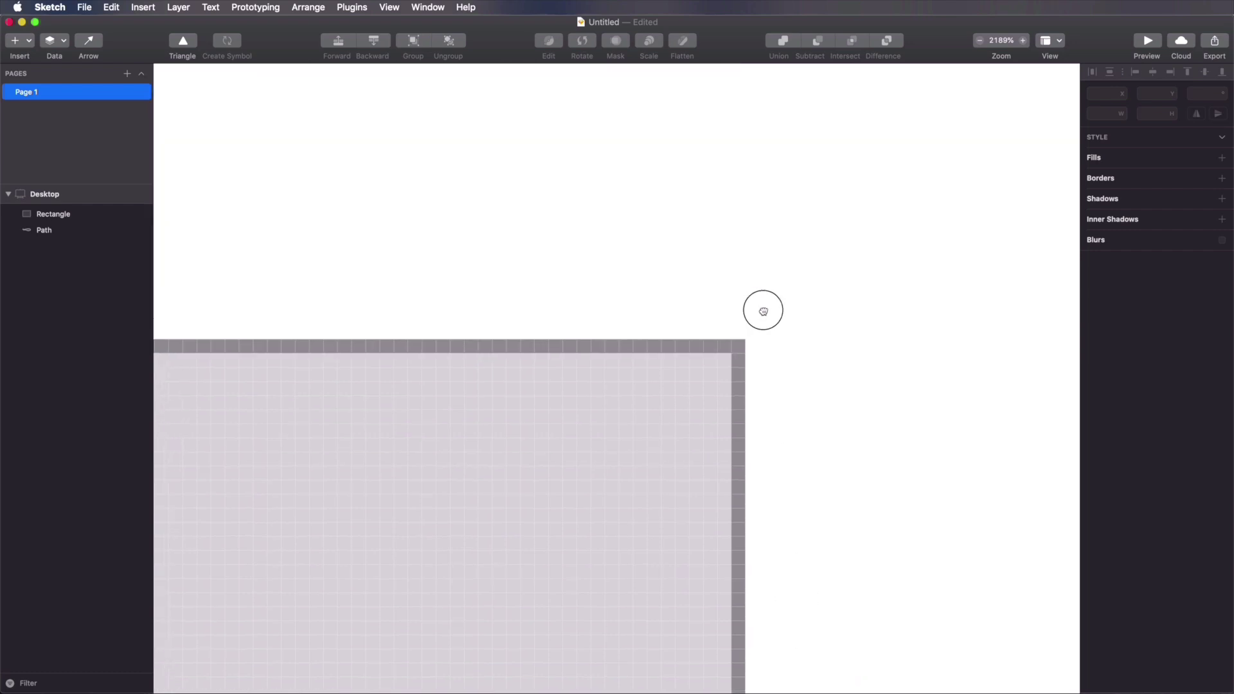
pyautogui.scroll(8, 763, 353)
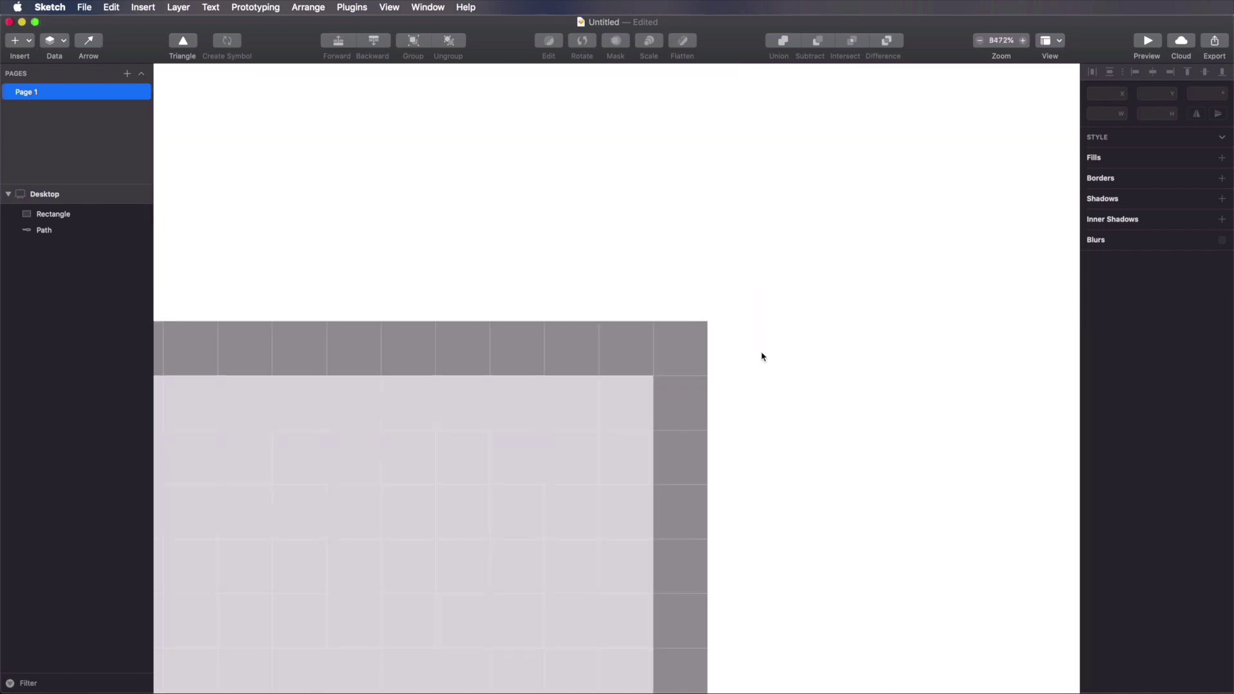
pyautogui.scroll(5, 763, 357)
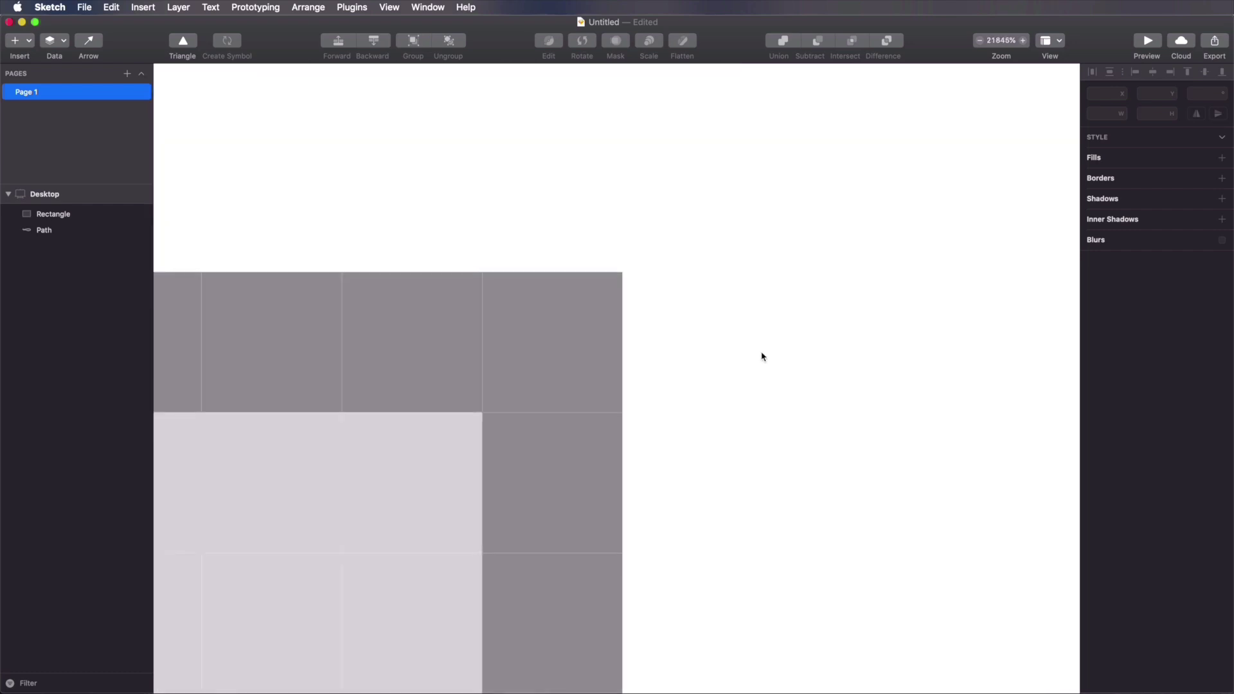
pyautogui.scroll(2, 763, 357)
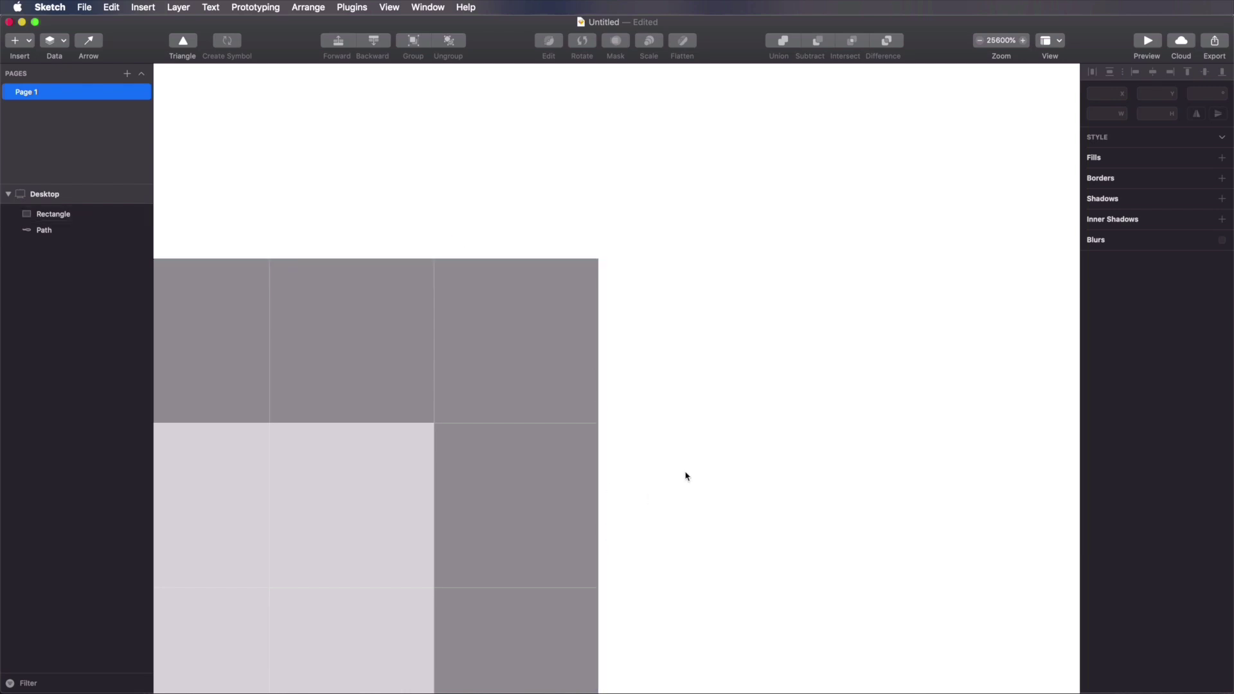
pyautogui.scroll(-5, 733, 449)
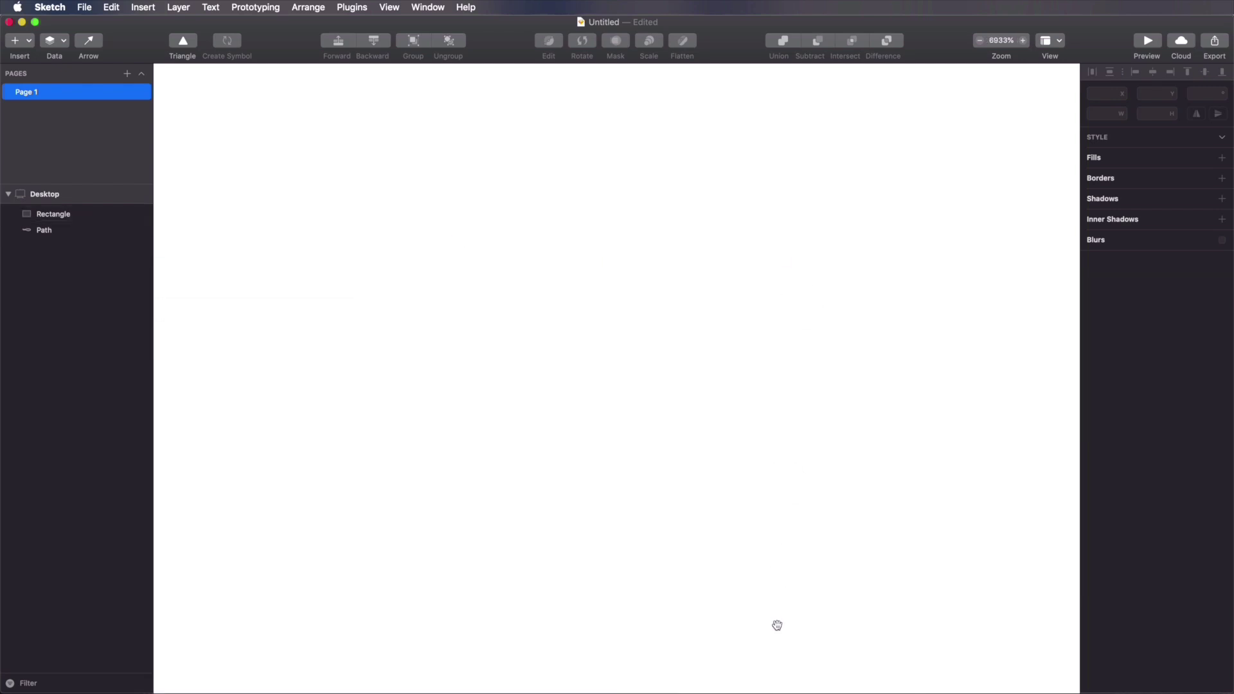
pyautogui.press('super+1')
pyautogui.moveTo(685, 276); pyautogui.dragTo(791, 453)
pyautogui.moveTo(634, 237); pyautogui.dragTo(843, 457)
pyautogui.moveTo(611, 234); pyautogui.dragTo(917, 576)
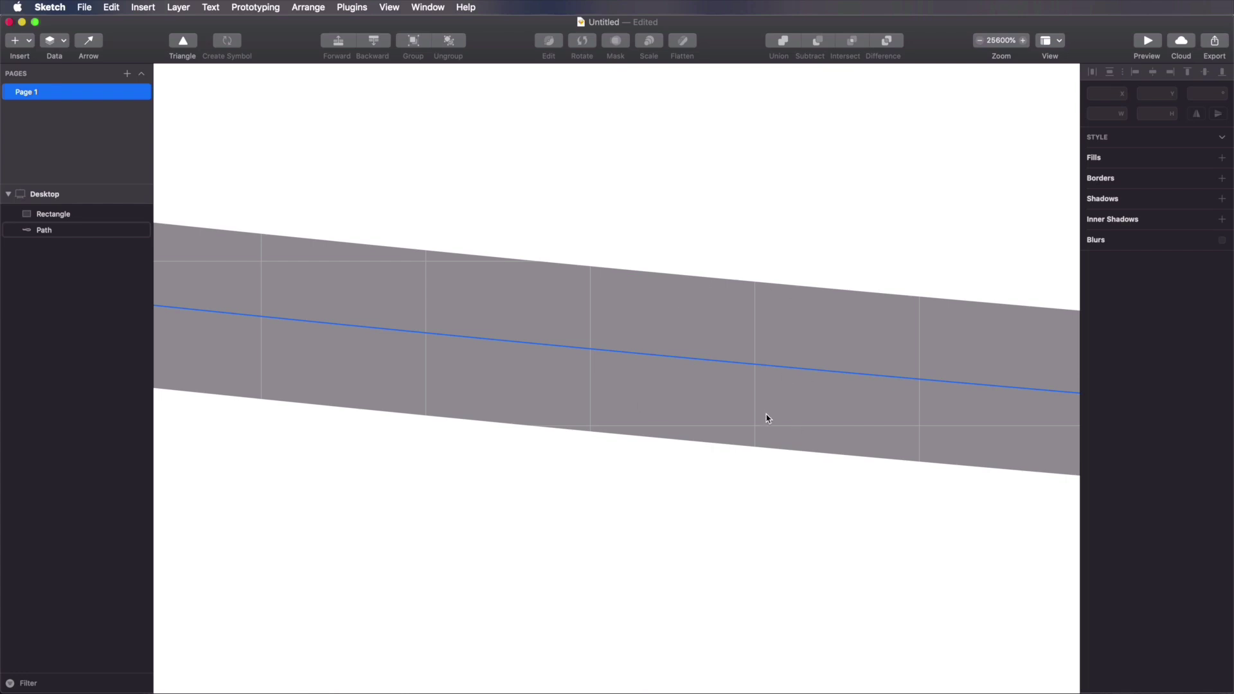
pyautogui.press('super+1')
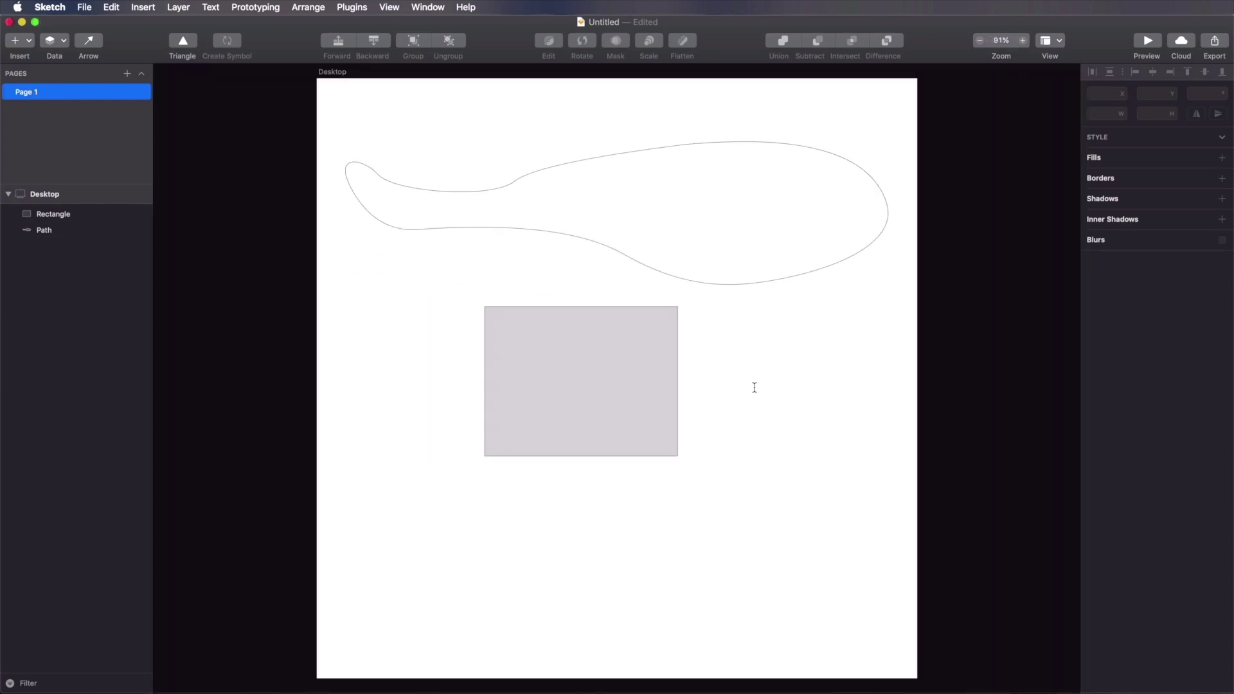
# Step: Add a "Type something" text layer beside the rectangle and inspect its letter T up close
pyautogui.click(751, 375)
pyautogui.press('Escape')
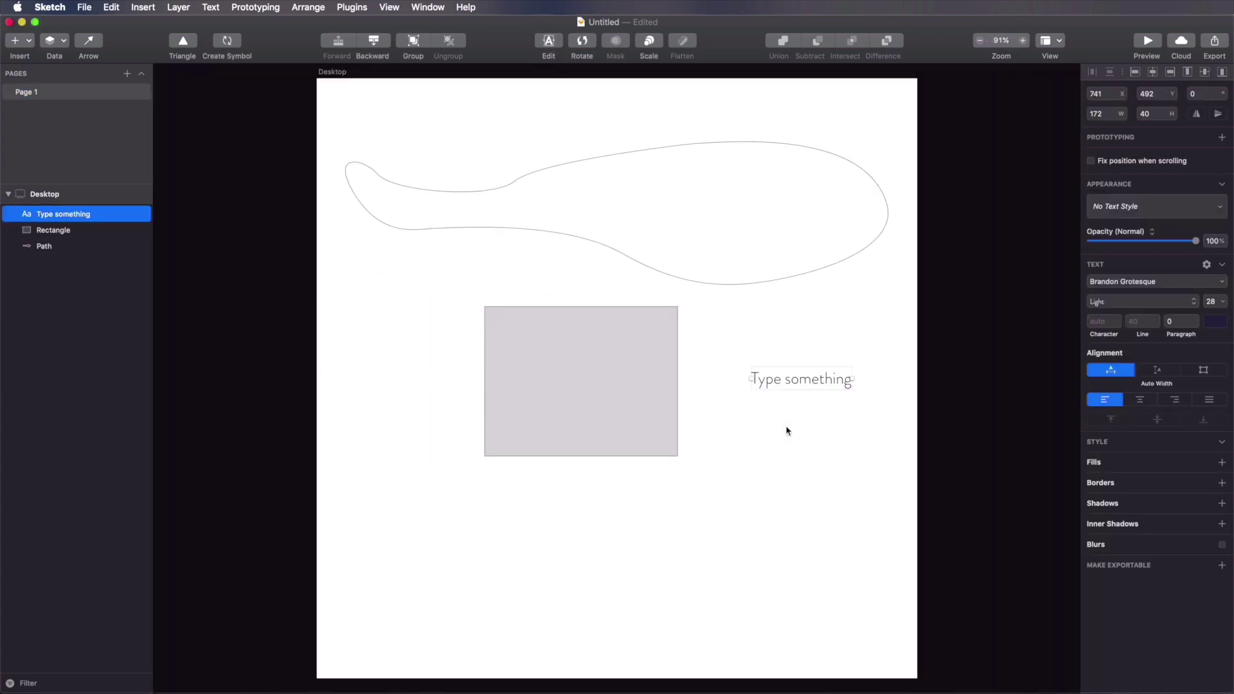
pyautogui.press('Escape')
pyautogui.moveTo(746, 367); pyautogui.dragTo(772, 393)
pyautogui.moveTo(399, 182); pyautogui.dragTo(631, 290)
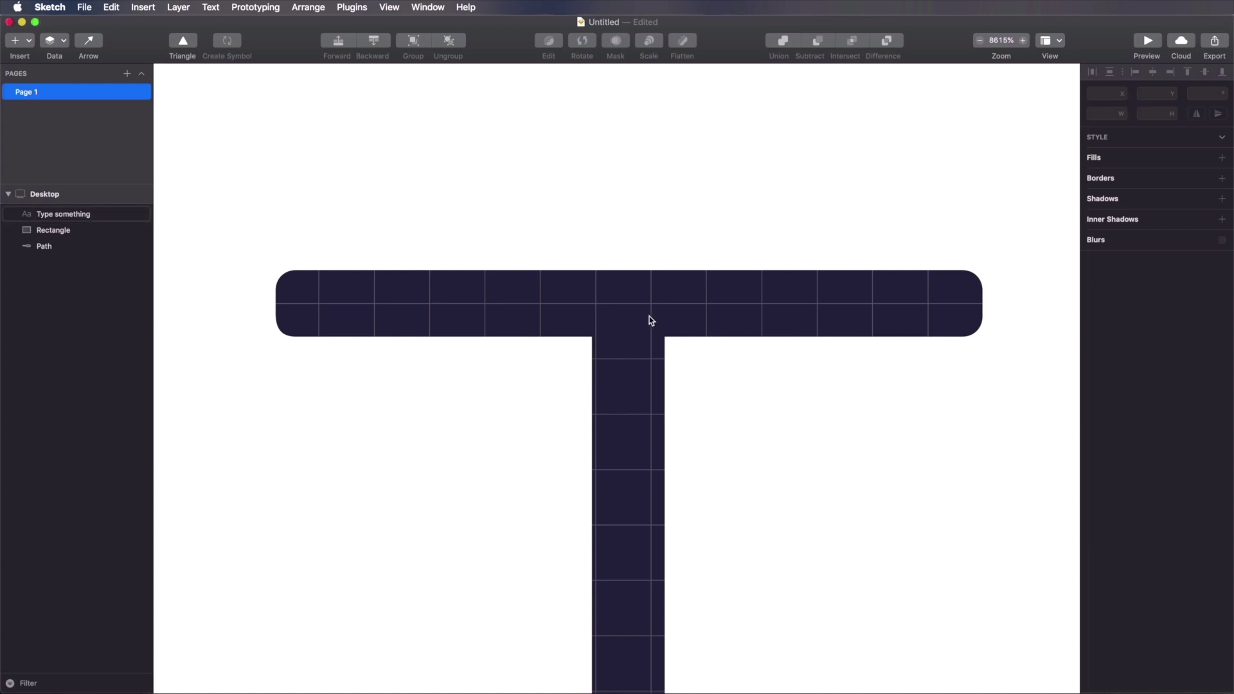
pyautogui.press('super+1')
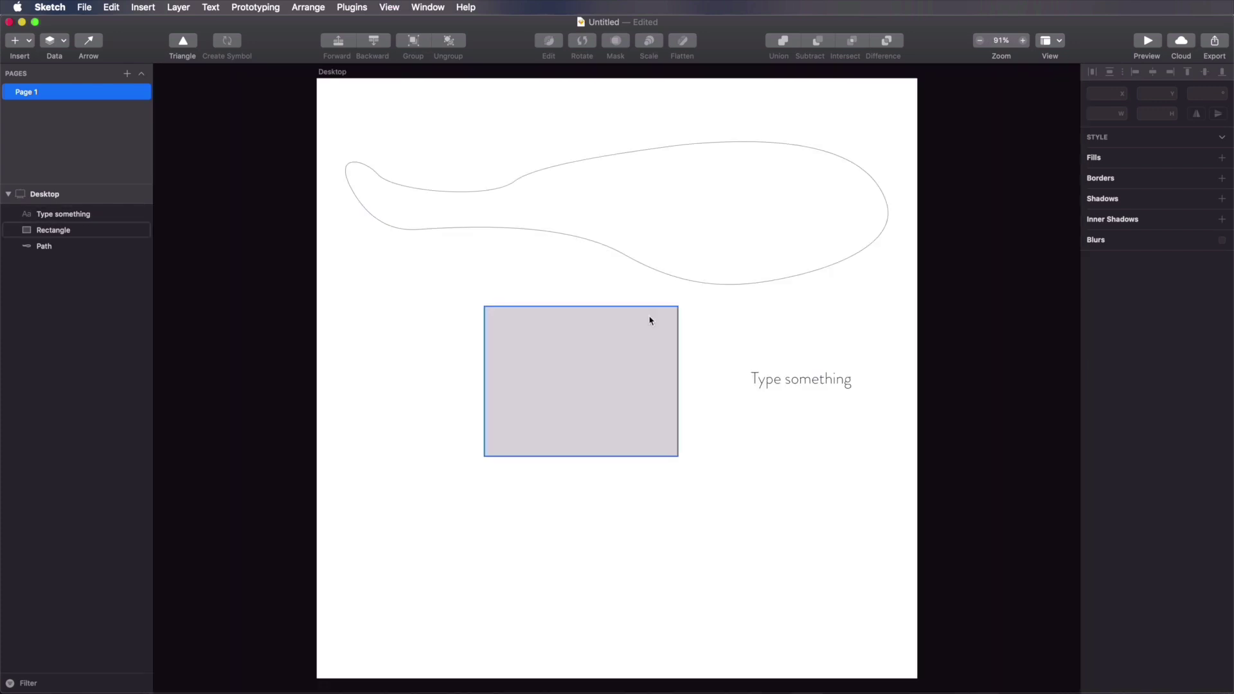
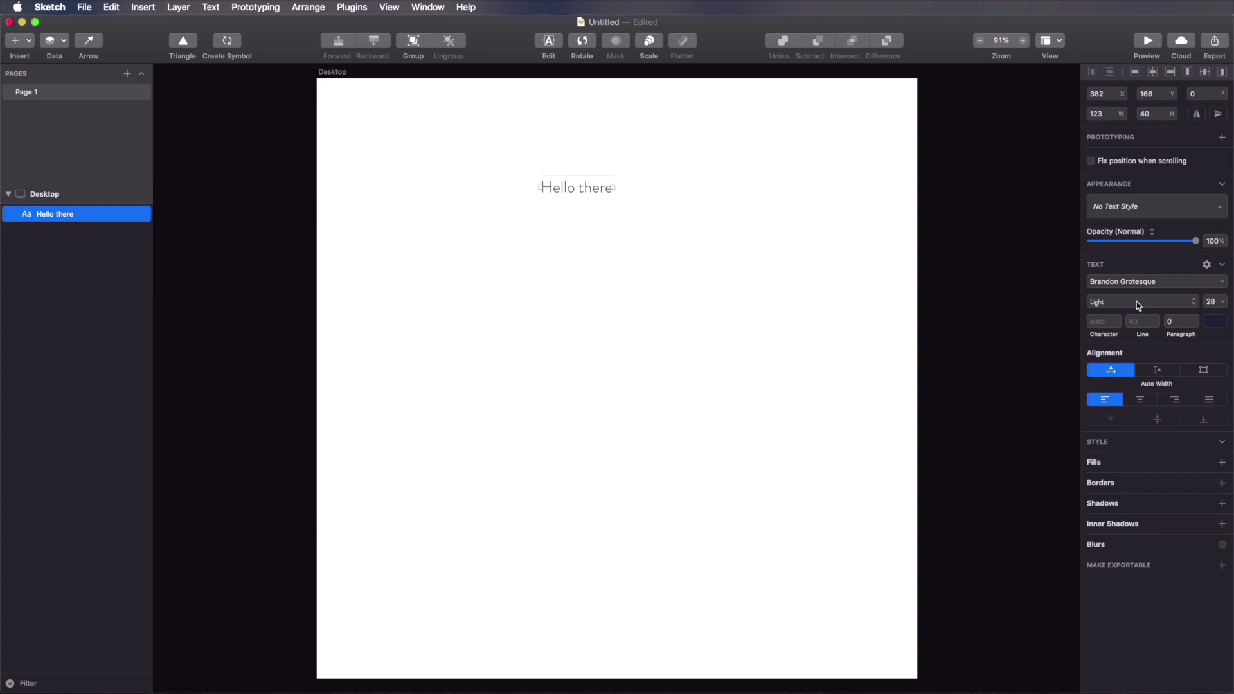
# Step: Move the "Hello there" text down and to the right, to X 451, Y 269
pyautogui.moveTo(570, 187); pyautogui.dragTo(612, 248)
pyautogui.scroll(5, 605, 248)
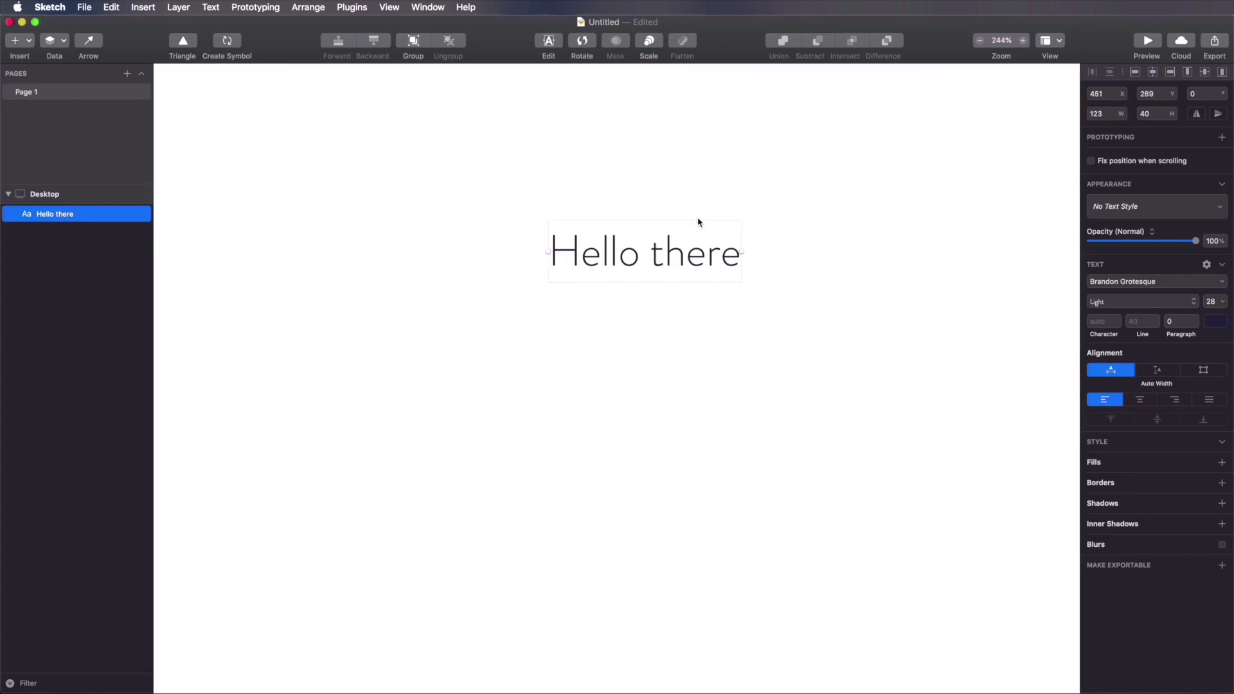
pyautogui.click(723, 206)
# Step: Change the typeface of the "Hello there" text to Helvetica and view its available weights, keeping Light
pyautogui.click(697, 257)
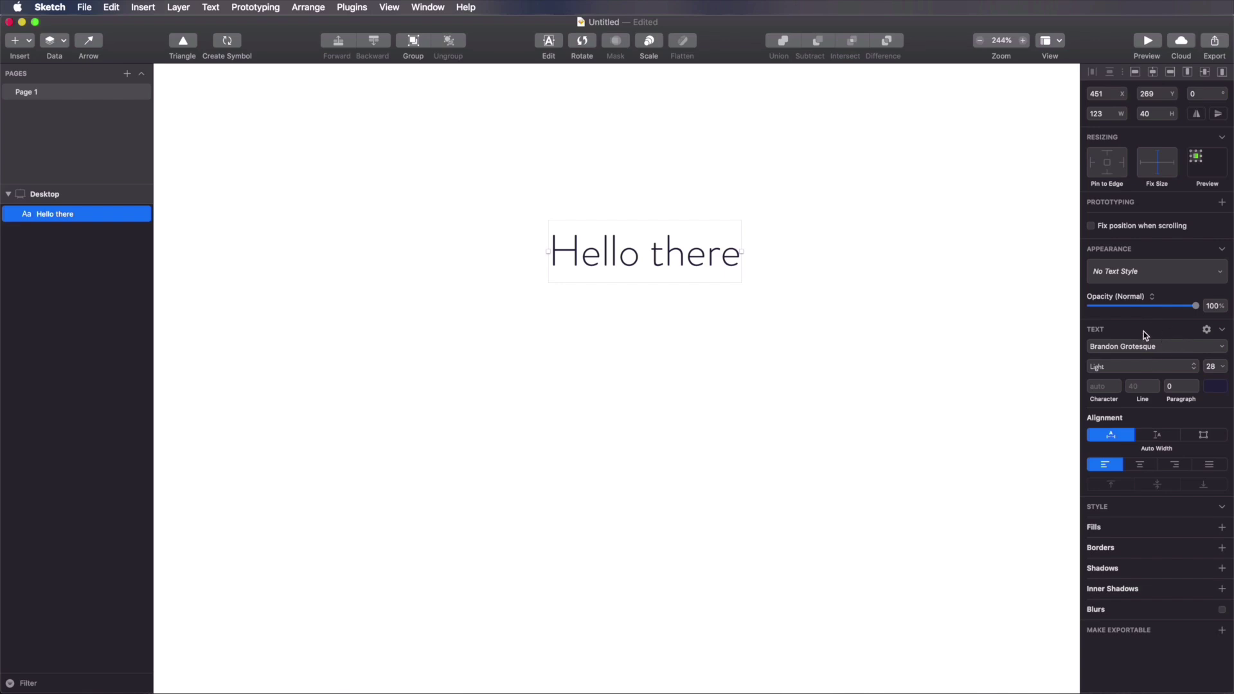
pyautogui.click(1190, 348)
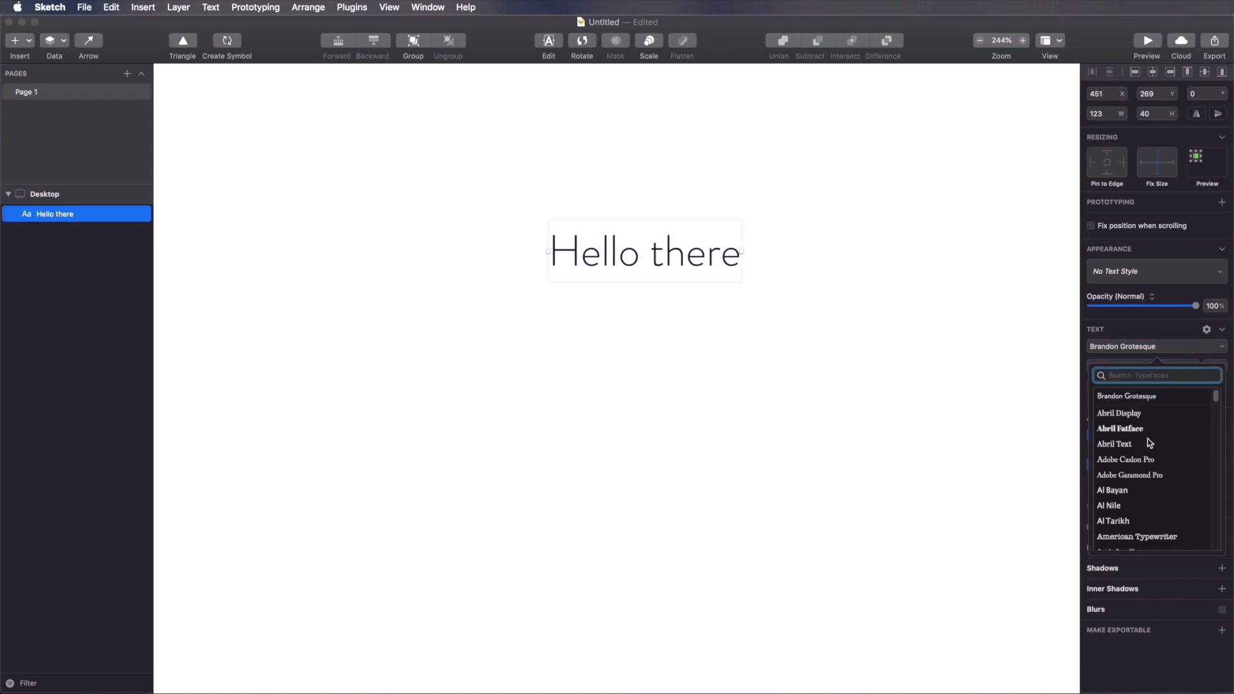
pyautogui.write('helve')
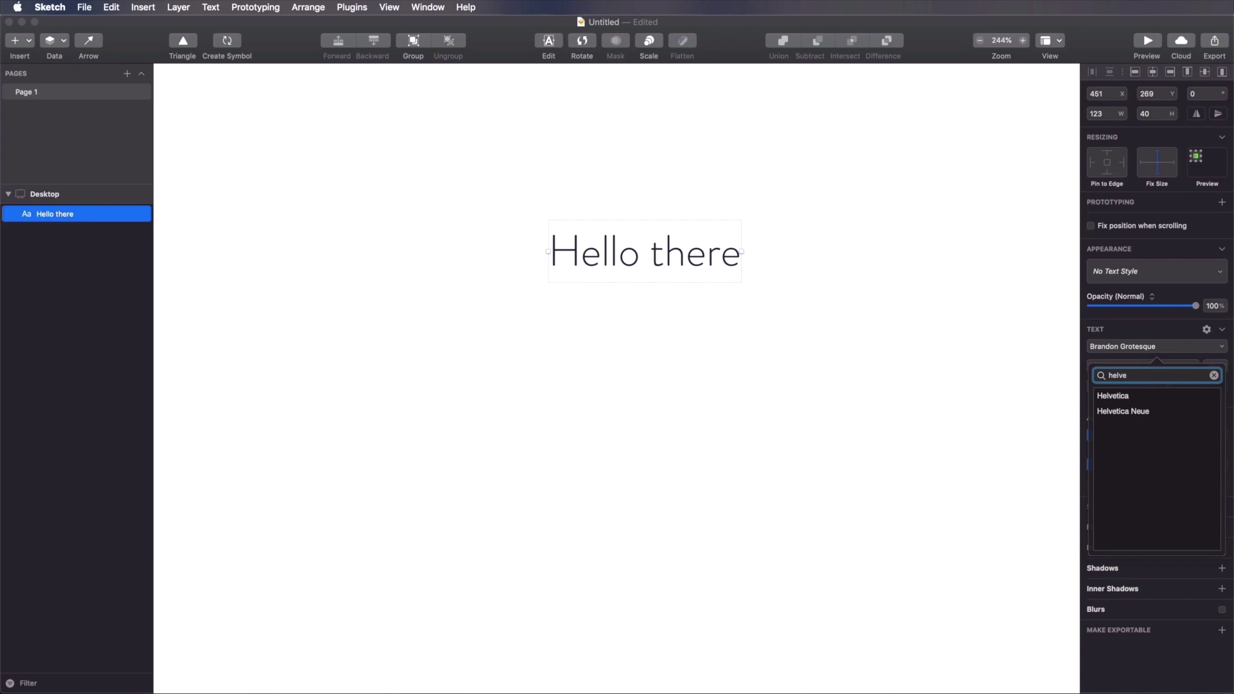
pyautogui.press('Down')
pyautogui.press('Return')
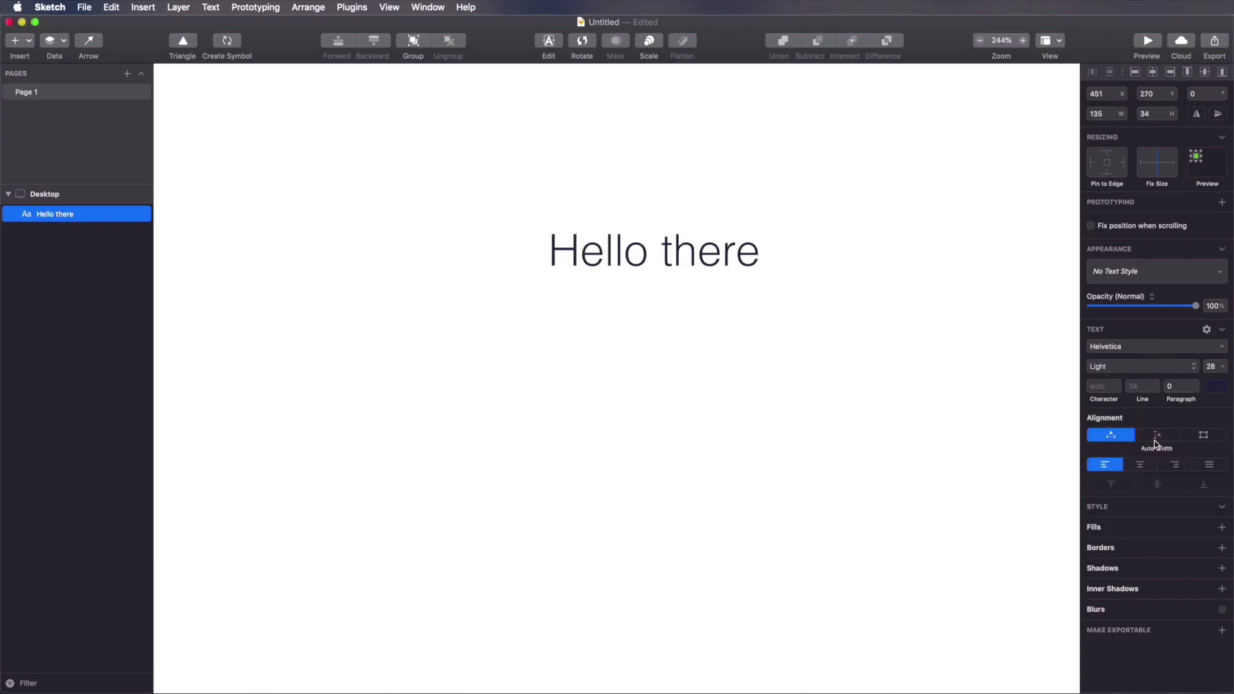
pyautogui.click(1127, 370)
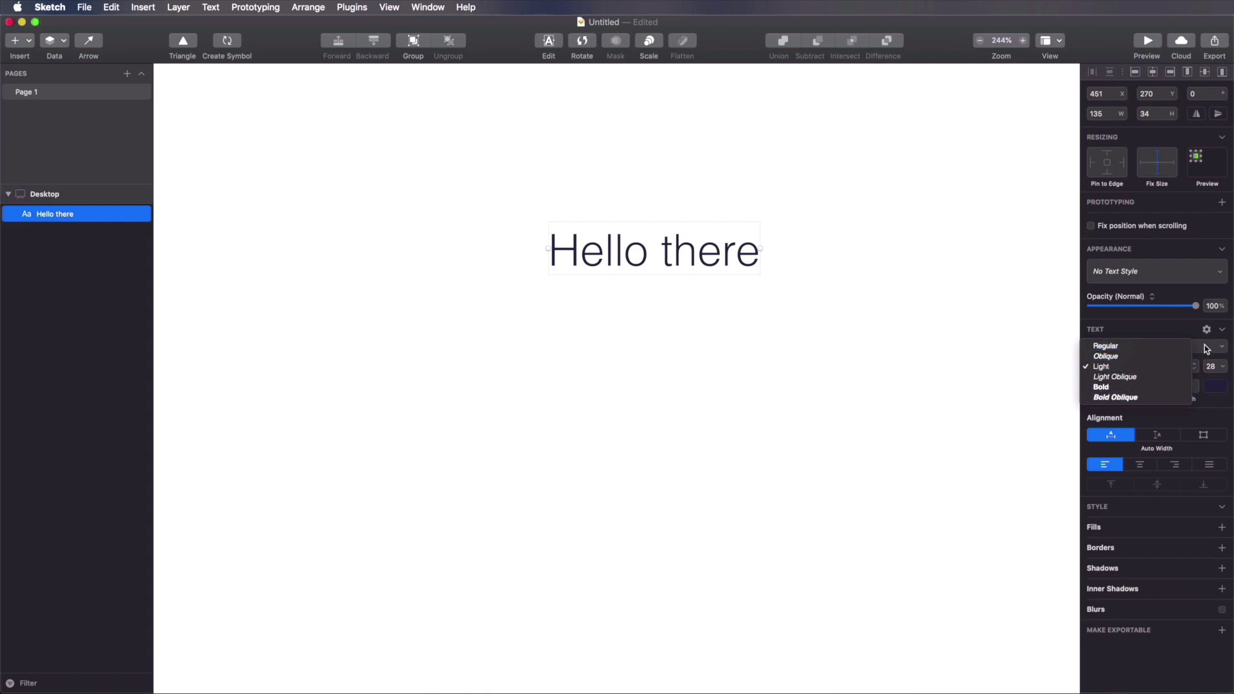
pyautogui.click(1177, 328)
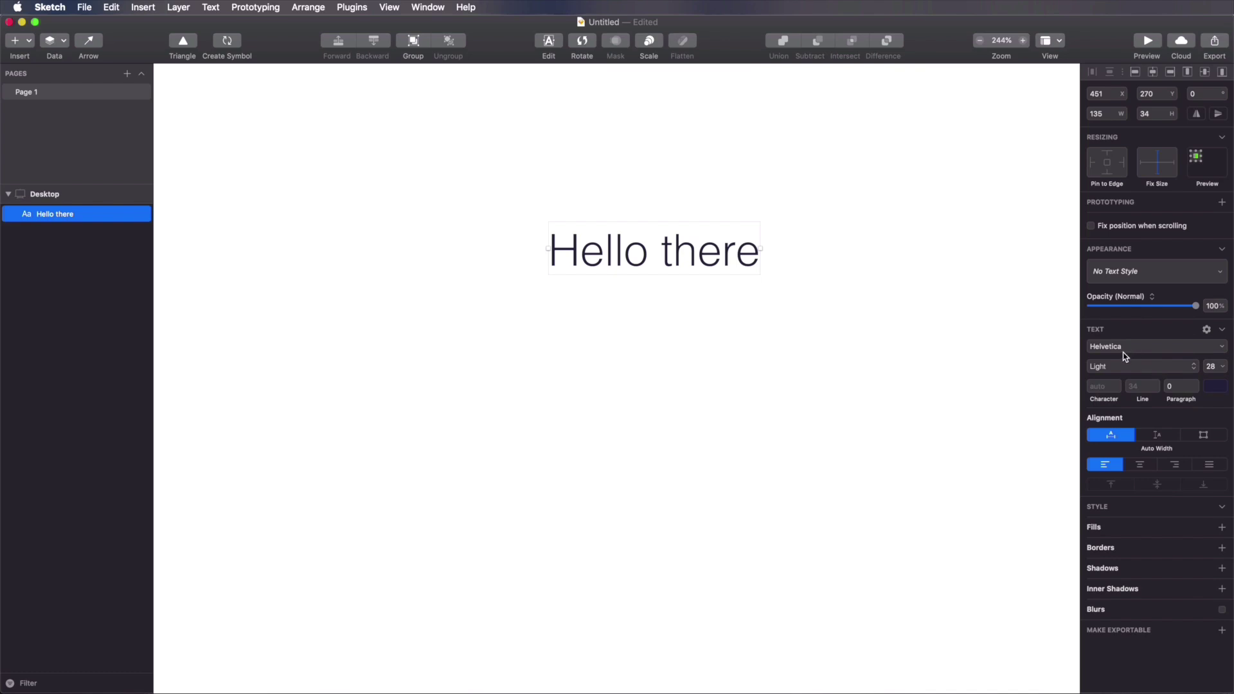
# Step: Increase the font size of the "Hello there" text to 39
pyautogui.moveTo(1219, 367); pyautogui.dragTo(1226, 367)
pyautogui.click(1225, 367)
pyautogui.click(1225, 371)
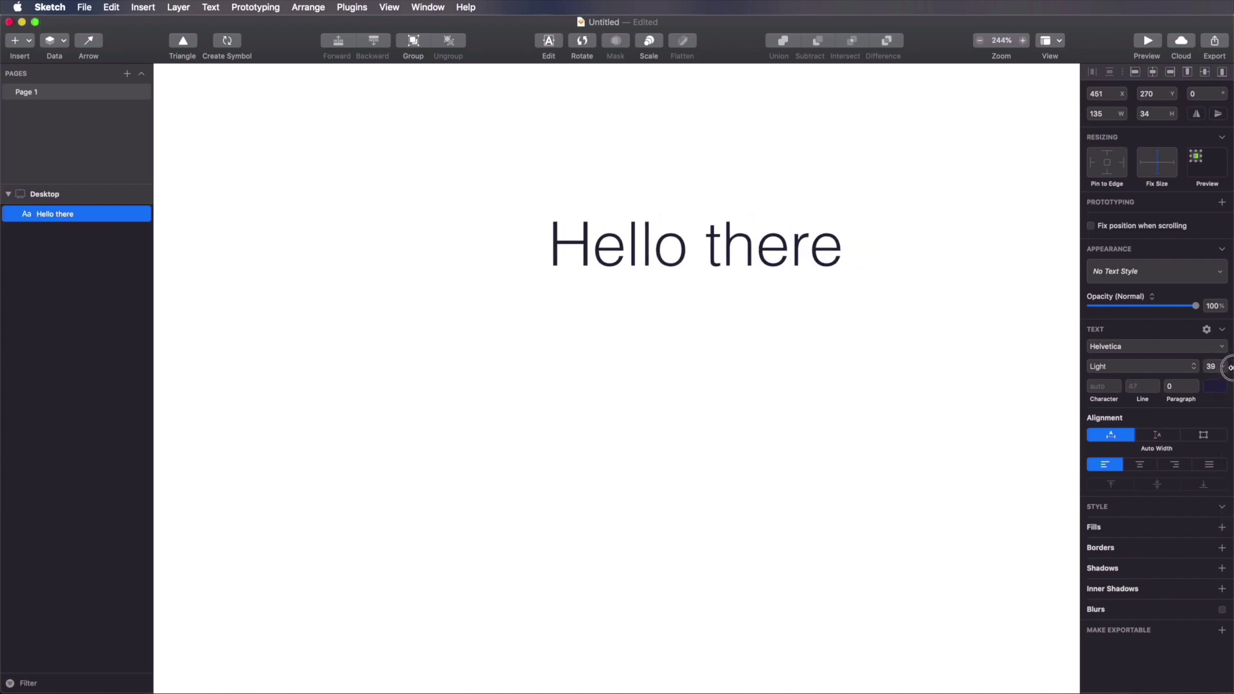
# Step: Try a character spacing of 10 on the "Hello there" text and undo it
pyautogui.click(1105, 389)
pyautogui.write('10')
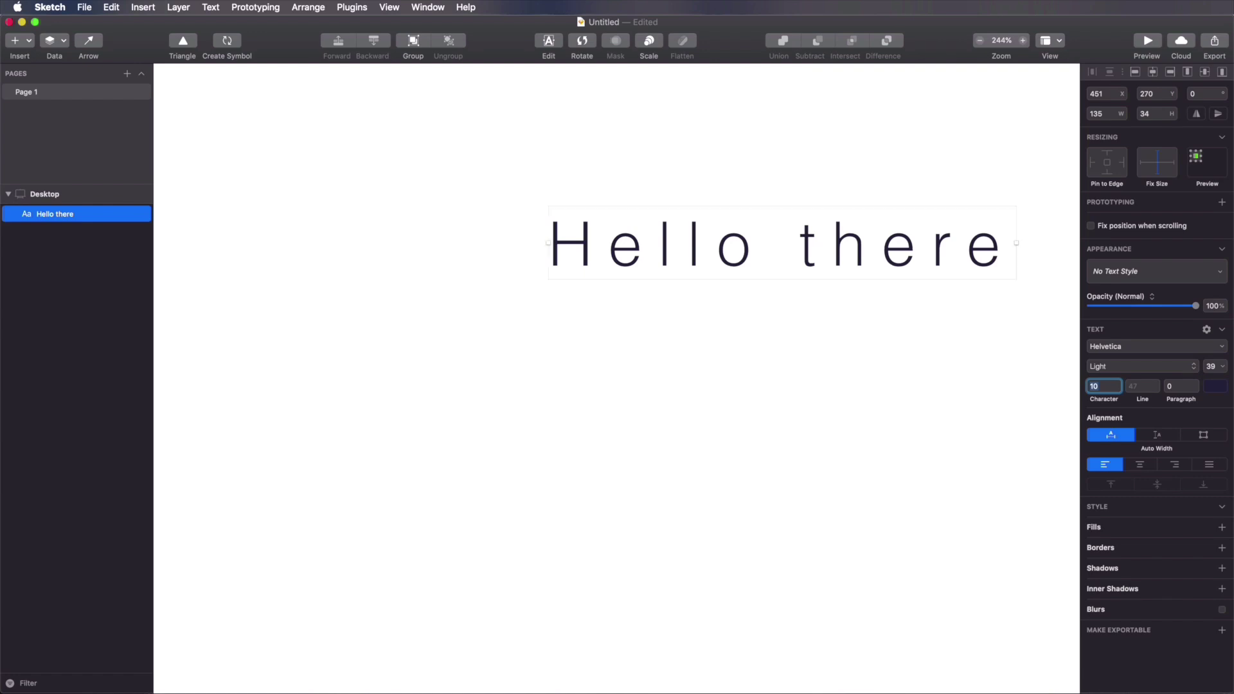
pyautogui.press('super+z')
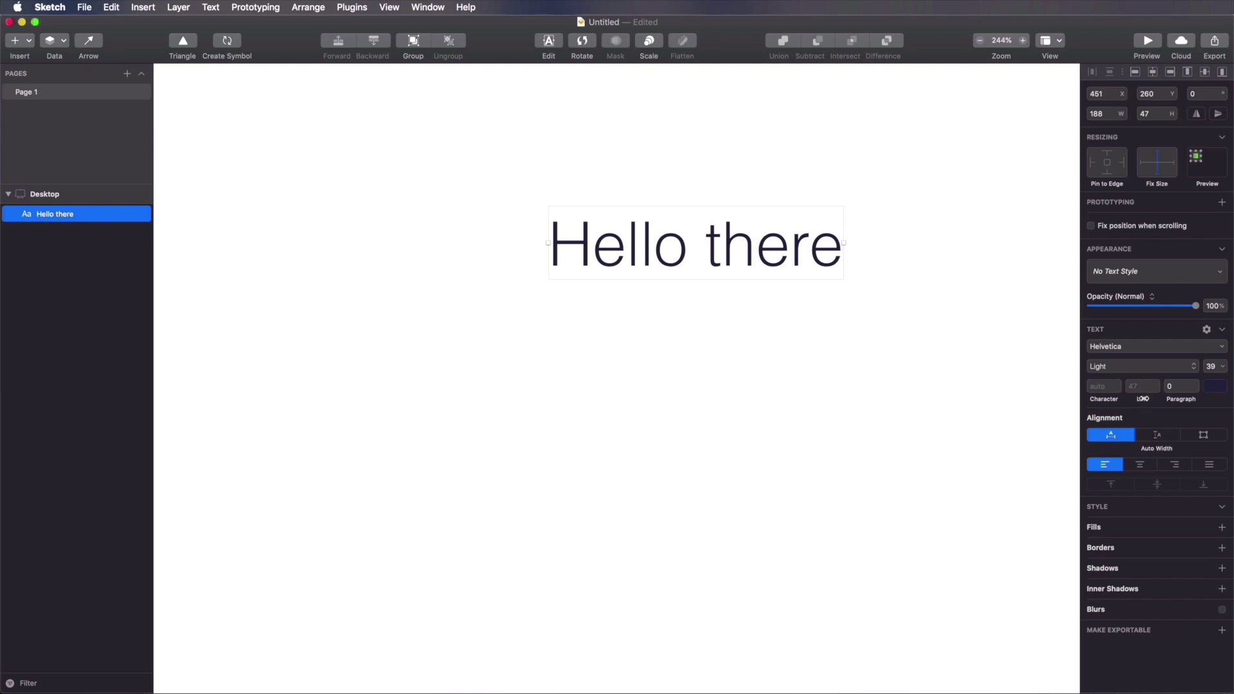
# Step: Set the line spacing of the "Hello there" text to 47 and recolour it muted blue, #434E98
pyautogui.moveTo(1145, 400); pyautogui.dragTo(1146, 400)
pyautogui.click(1215, 386)
pyautogui.moveTo(1183, 448)
pyautogui.mouseDown()
pyautogui.moveTo(1216, 432)
pyautogui.moveTo(1183, 489)
pyautogui.mouseUp()
pyautogui.click(1213, 388)
pyautogui.click(1213, 388)
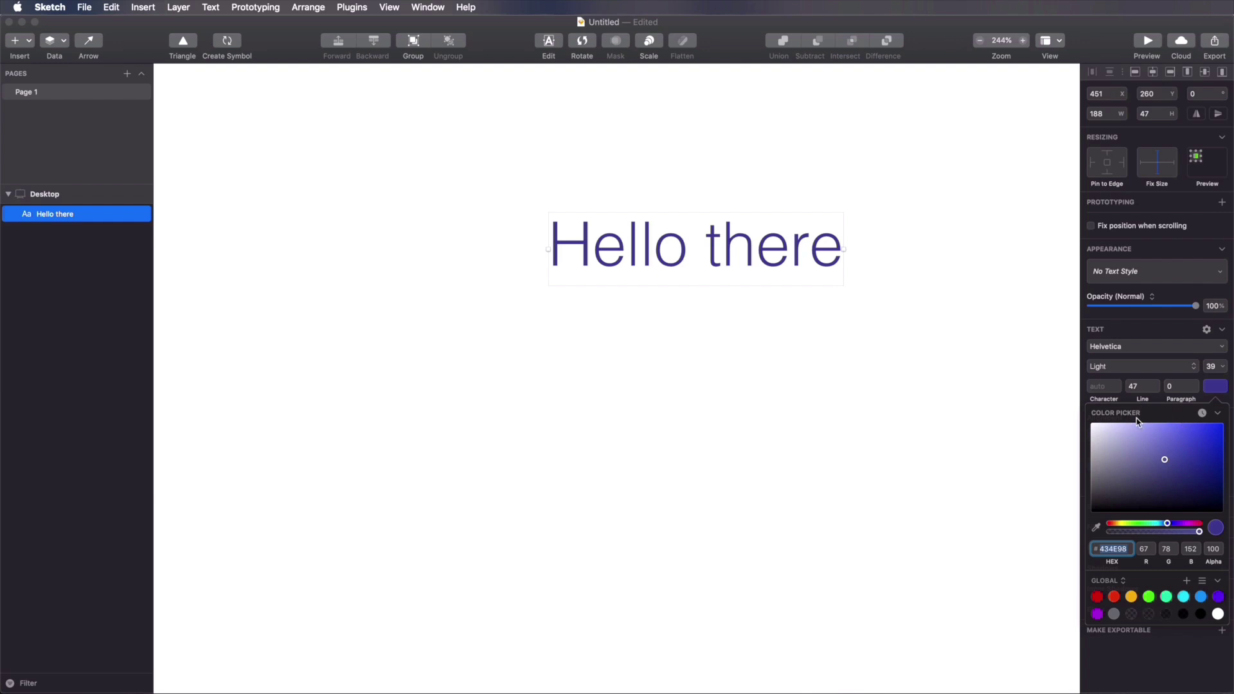
pyautogui.click(1151, 649)
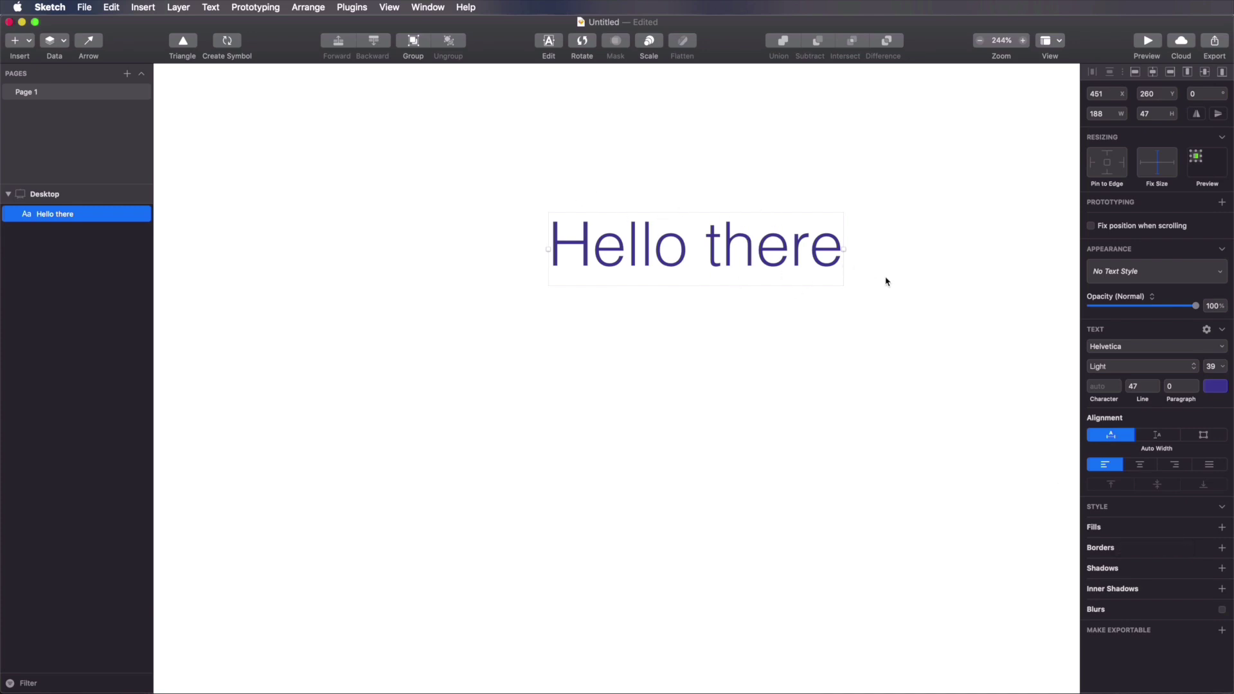
# Step: Recolour the "Hello there" text lime green, #8DB319, with alpha at 100
pyautogui.click(1215, 386)
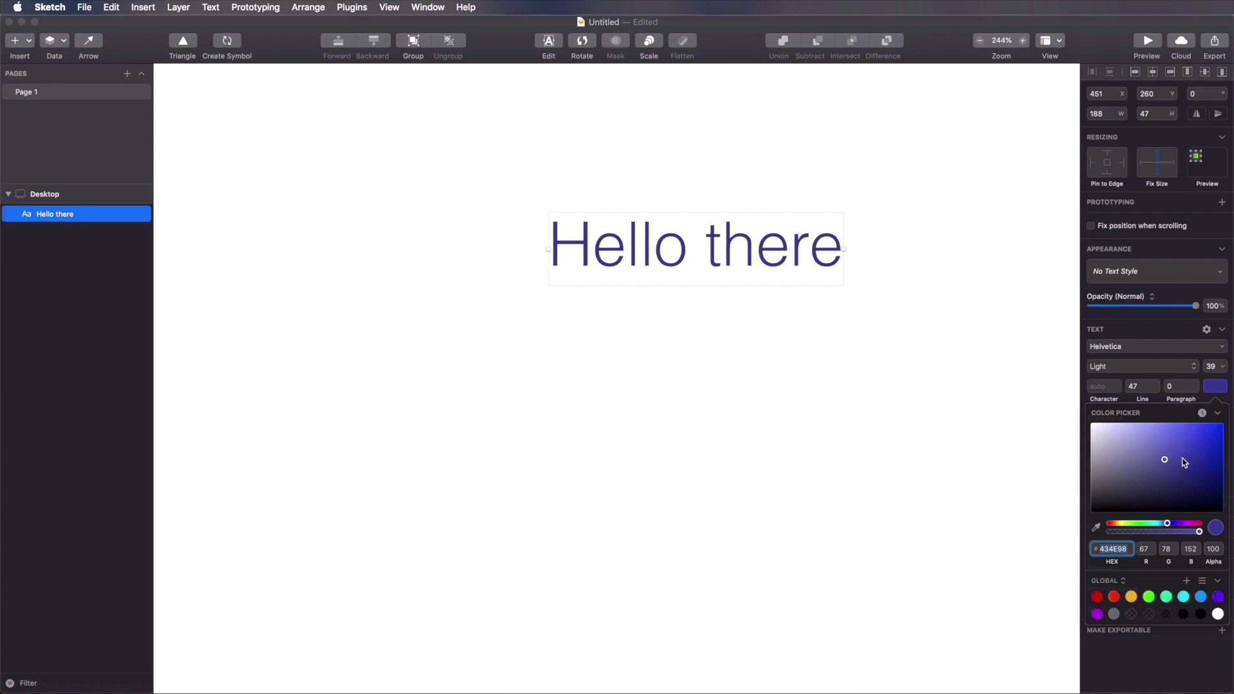
pyautogui.moveTo(1176, 441)
pyautogui.mouseDown()
pyautogui.moveTo(1186, 482)
pyautogui.moveTo(1130, 469)
pyautogui.moveTo(1171, 435)
pyautogui.moveTo(1201, 487)
pyautogui.moveTo(1187, 461)
pyautogui.mouseUp()
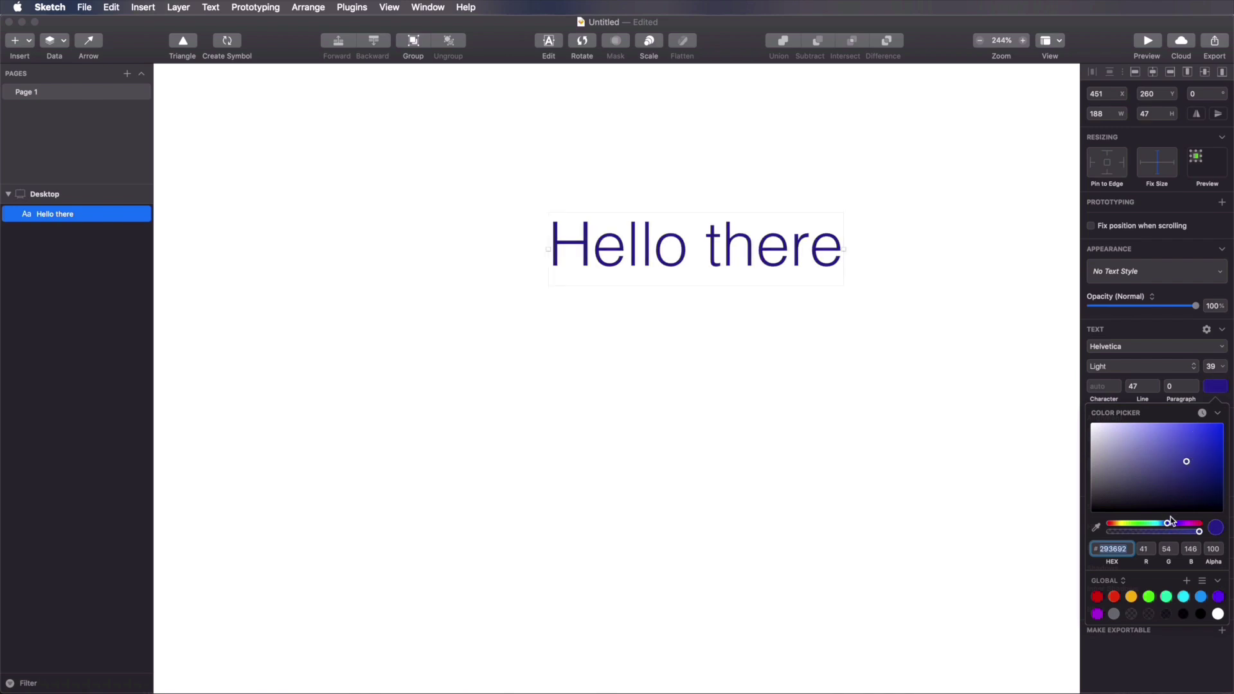
pyautogui.moveTo(1168, 525); pyautogui.dragTo(1129, 524)
pyautogui.moveTo(1180, 453)
pyautogui.mouseDown()
pyautogui.moveTo(1202, 427)
pyautogui.moveTo(1204, 450)
pyautogui.mouseUp()
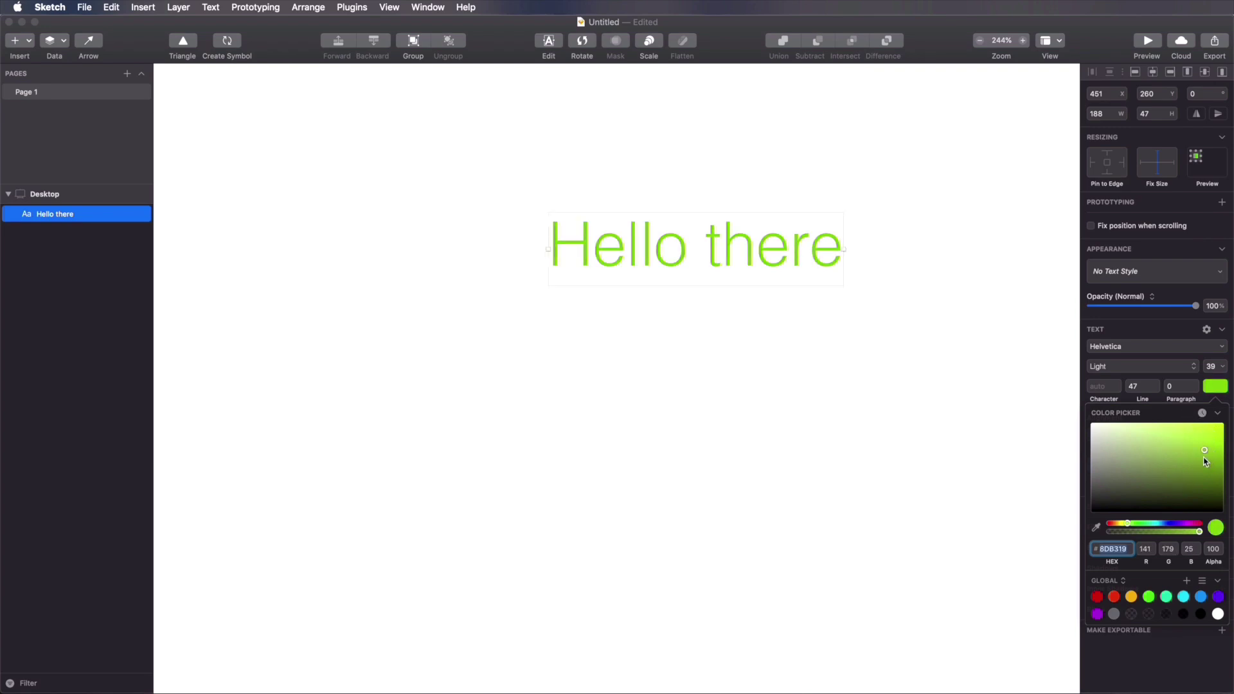
pyautogui.moveTo(1199, 535)
pyautogui.mouseDown()
pyautogui.moveTo(1123, 535)
pyautogui.moveTo(1205, 535)
pyautogui.mouseUp()
pyautogui.moveTo(1215, 562)
pyautogui.mouseDown()
pyautogui.moveTo(1199, 561)
pyautogui.moveTo(1219, 562)
pyautogui.mouseUp()
# Step: Switch the colour picker's numeric values from RGB to HSB and on to HSL
pyautogui.click(1132, 562)
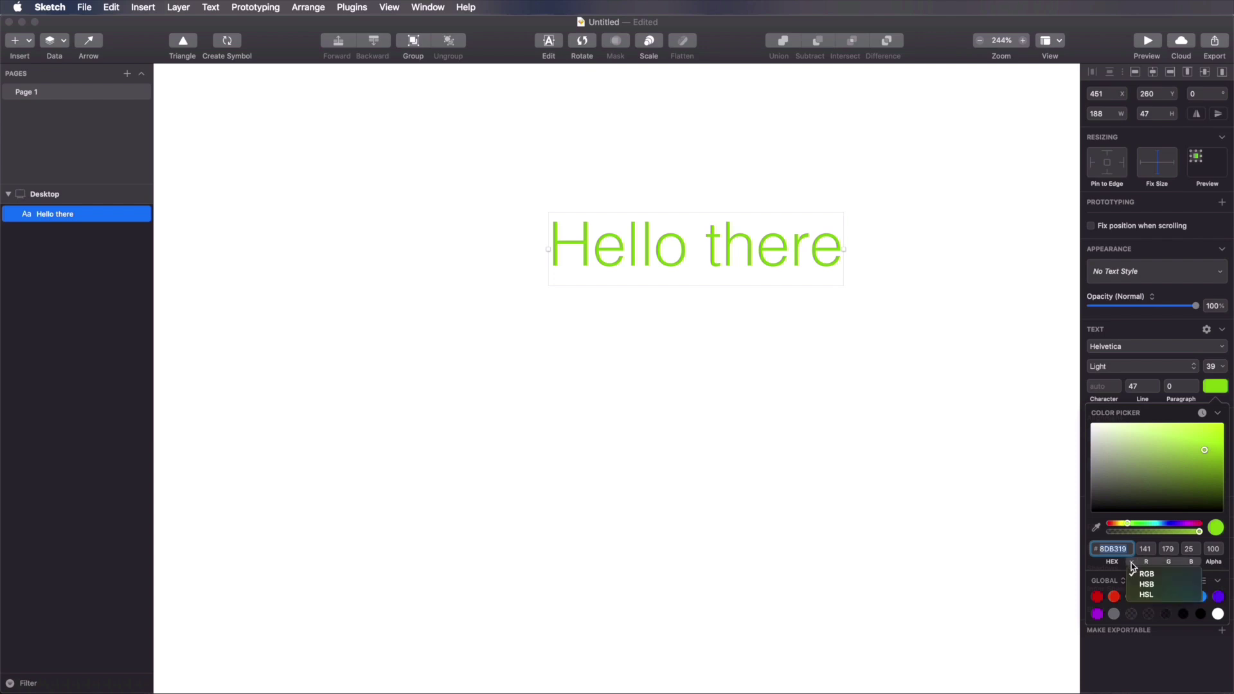
pyautogui.click(1160, 584)
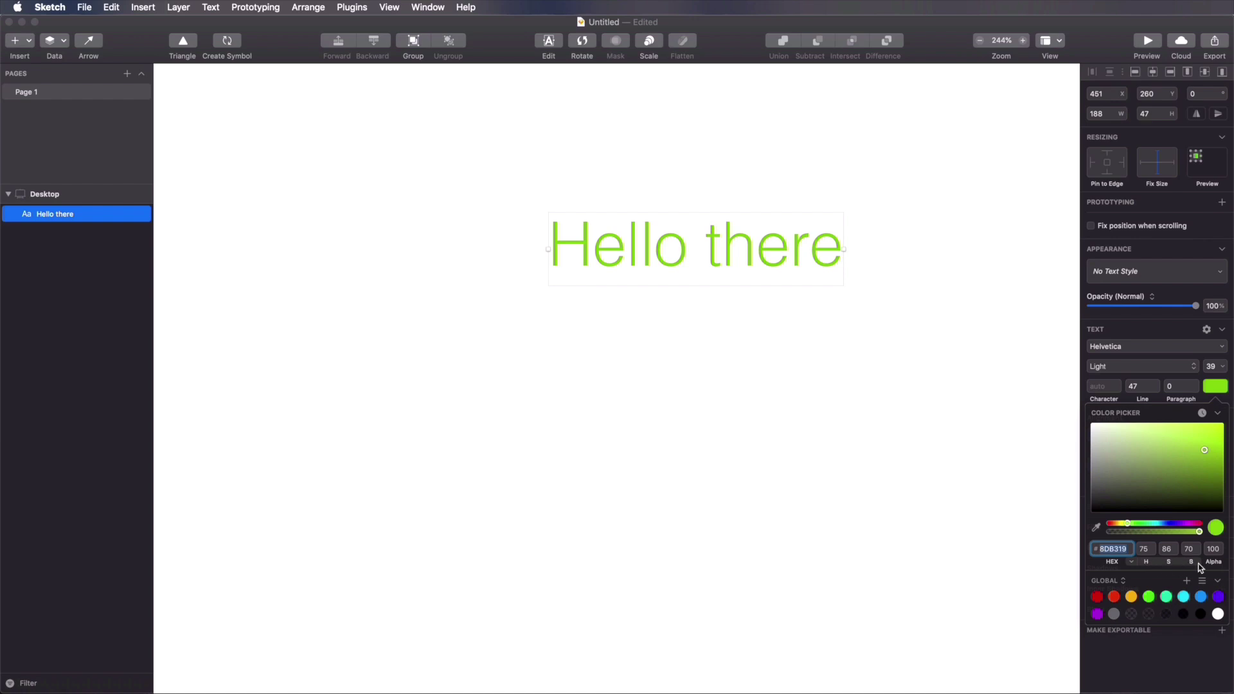
pyautogui.click(1131, 561)
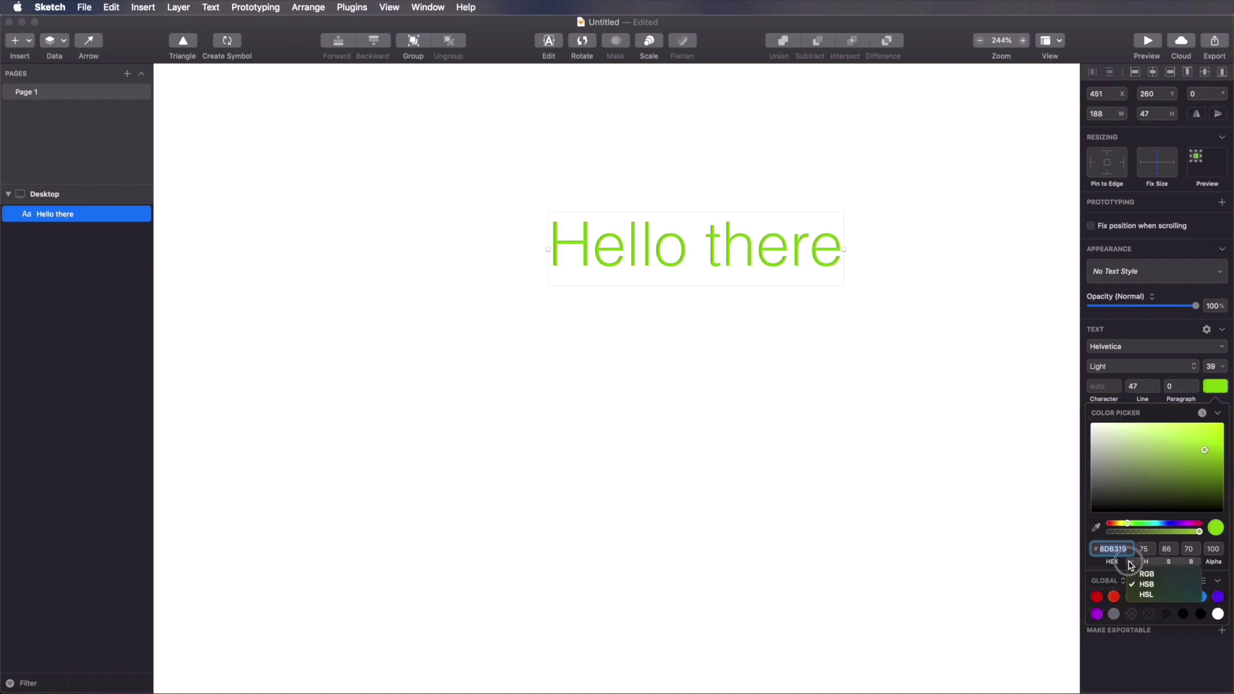
pyautogui.click(1150, 599)
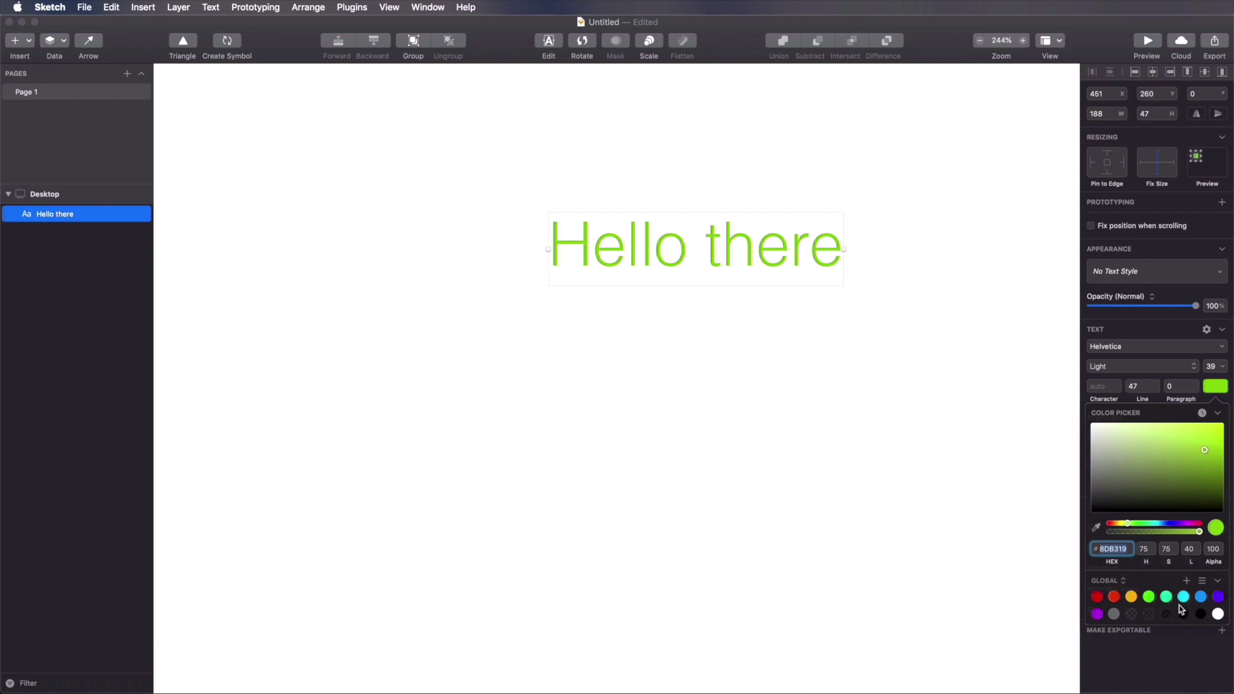
# Step: Add the lime green #8DB319 to the document colour presets and toggle the presets between list and swatch view
pyautogui.click(1107, 581)
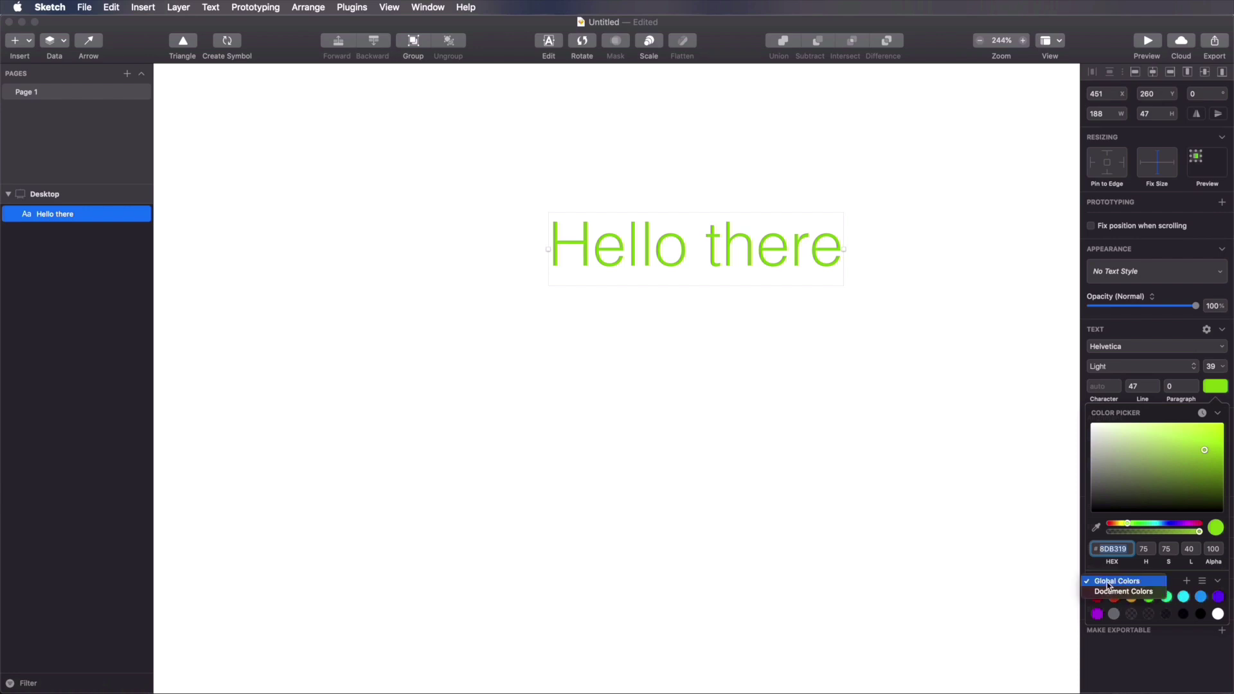
pyautogui.click(1116, 593)
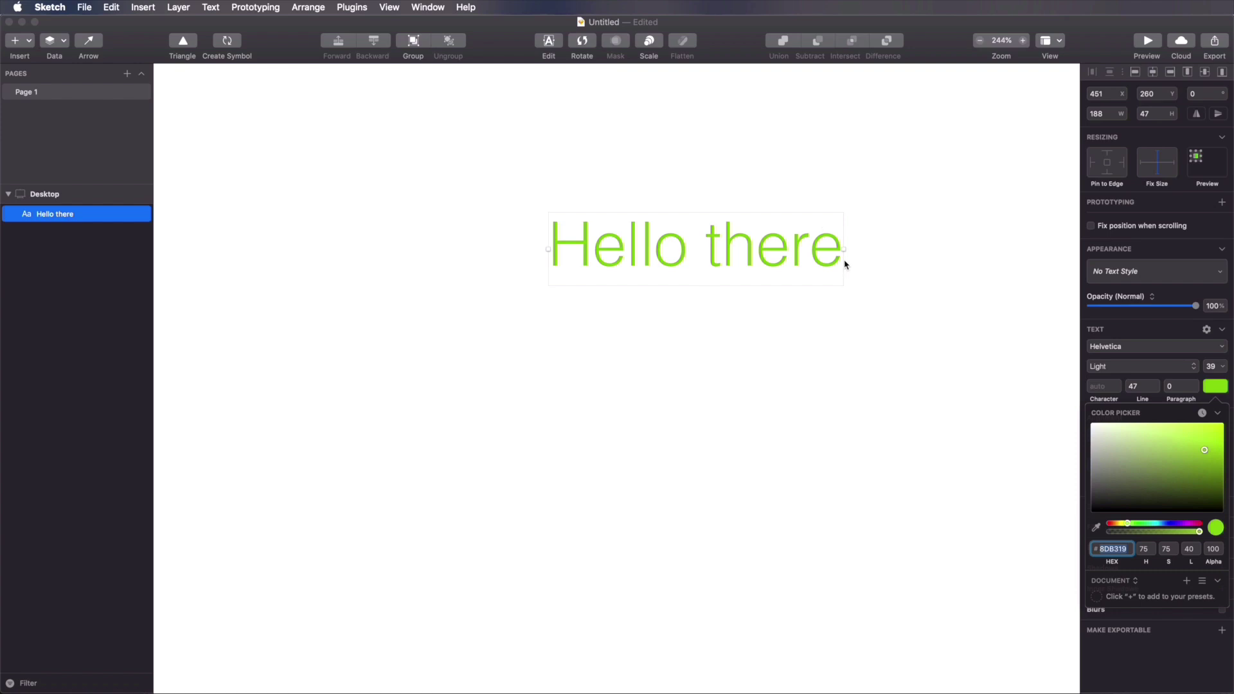
pyautogui.click(1187, 582)
pyautogui.click(1203, 582)
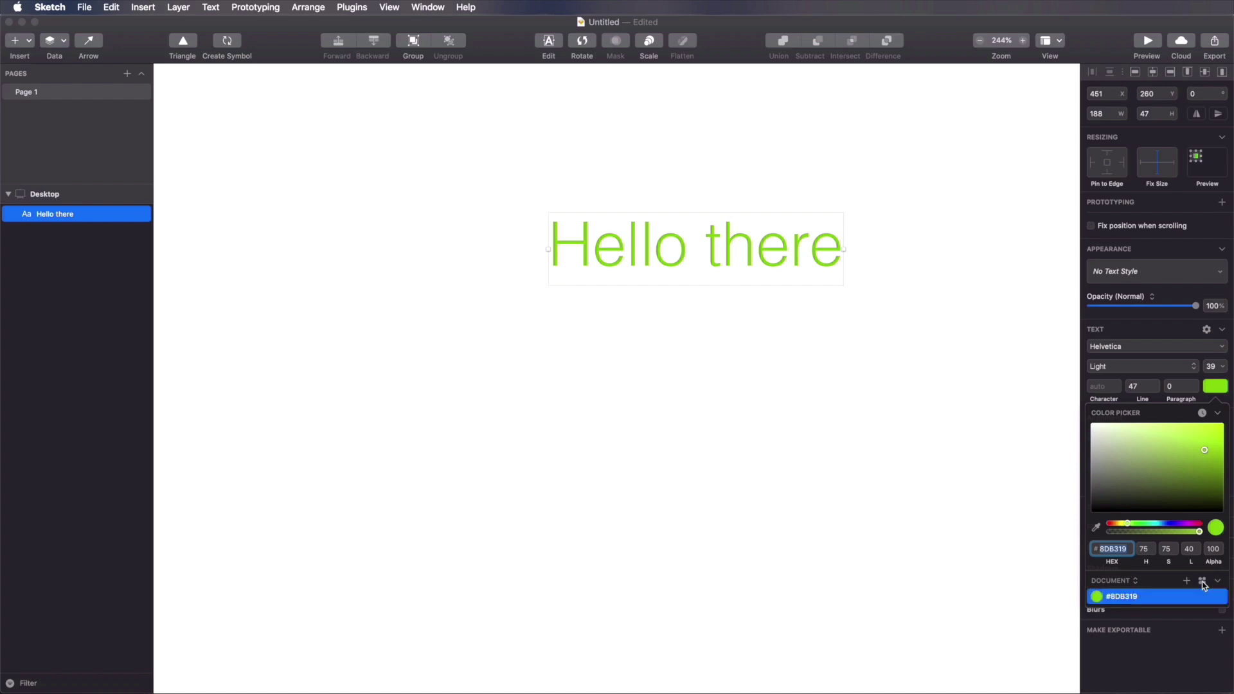
pyautogui.click(1203, 583)
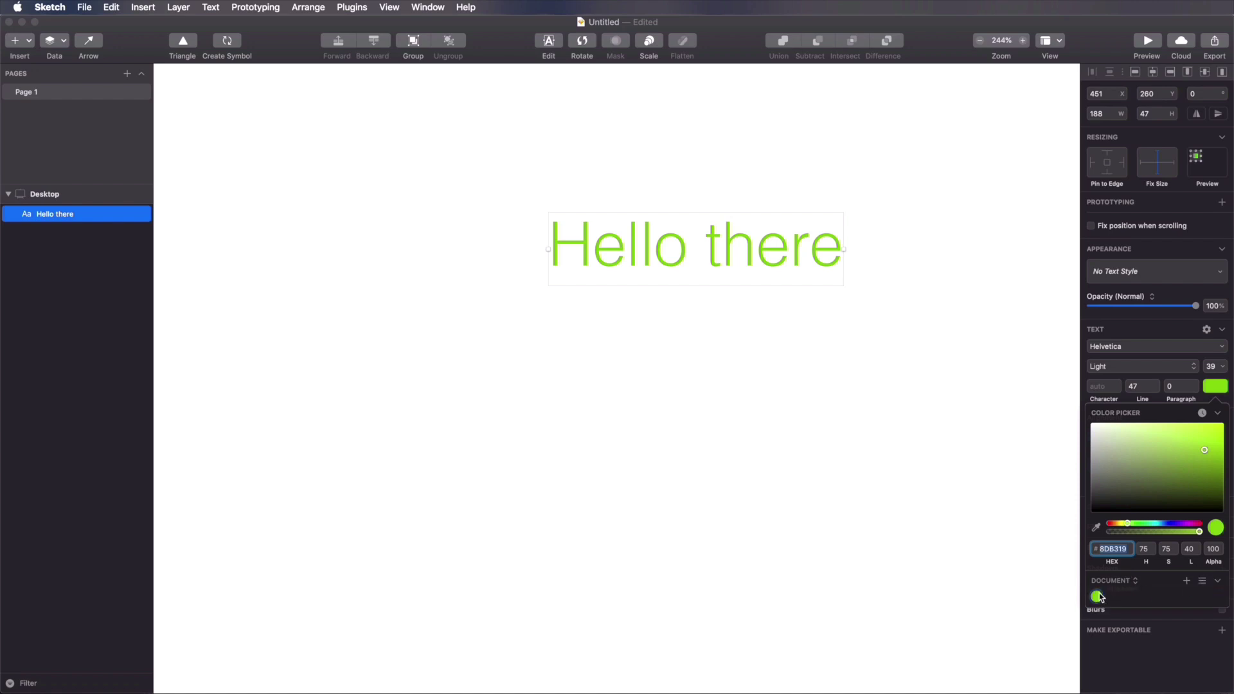
# Step: Show the document colour presets as a list and recolour the "Hello there" text #F16D02, sampled from the title bar's document icon
pyautogui.click(1202, 583)
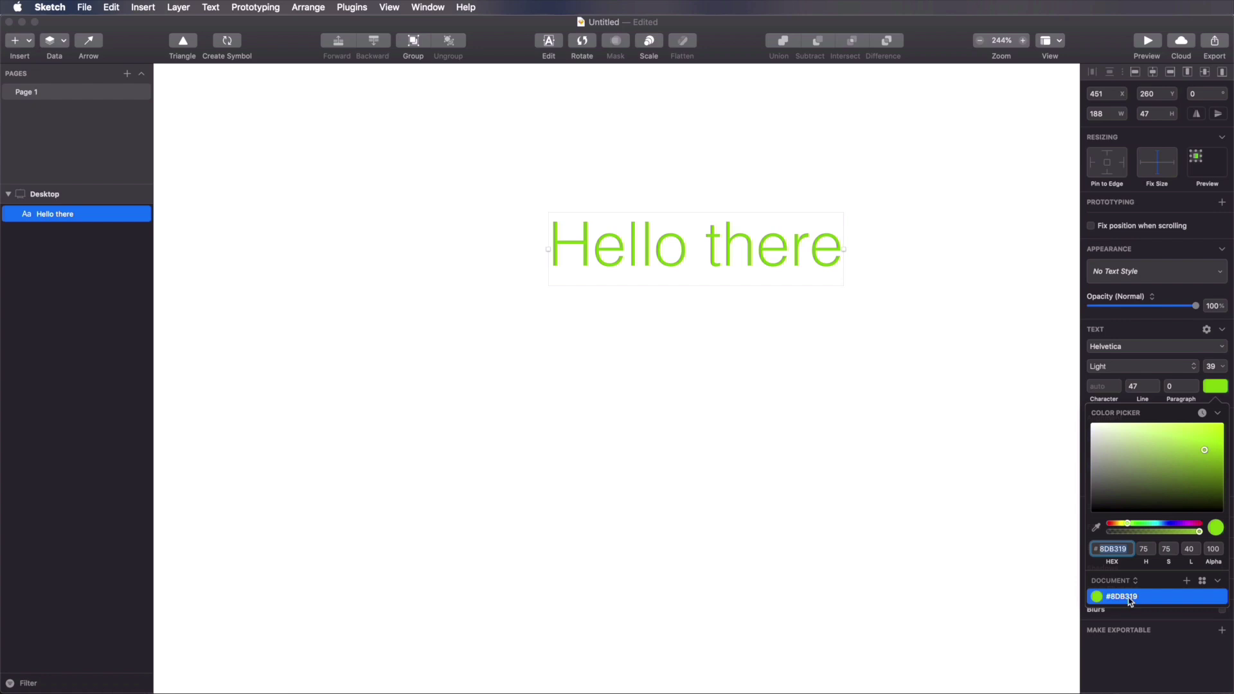
pyautogui.click(1097, 527)
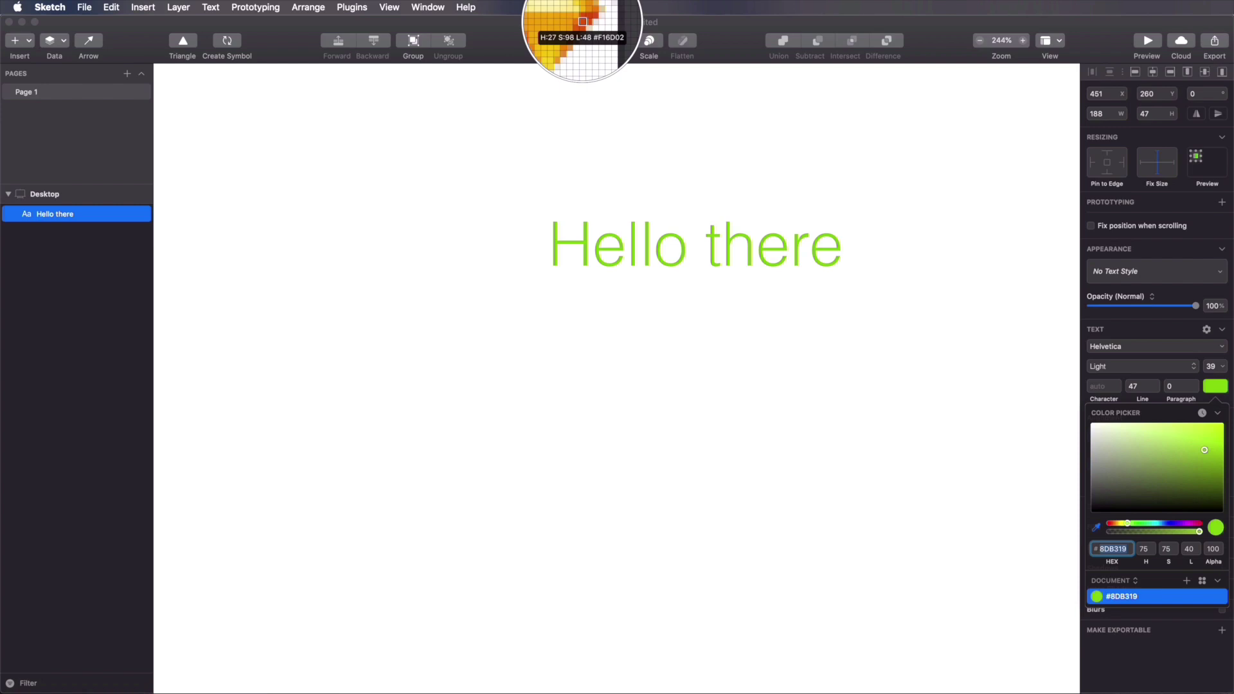
pyautogui.click(583, 21)
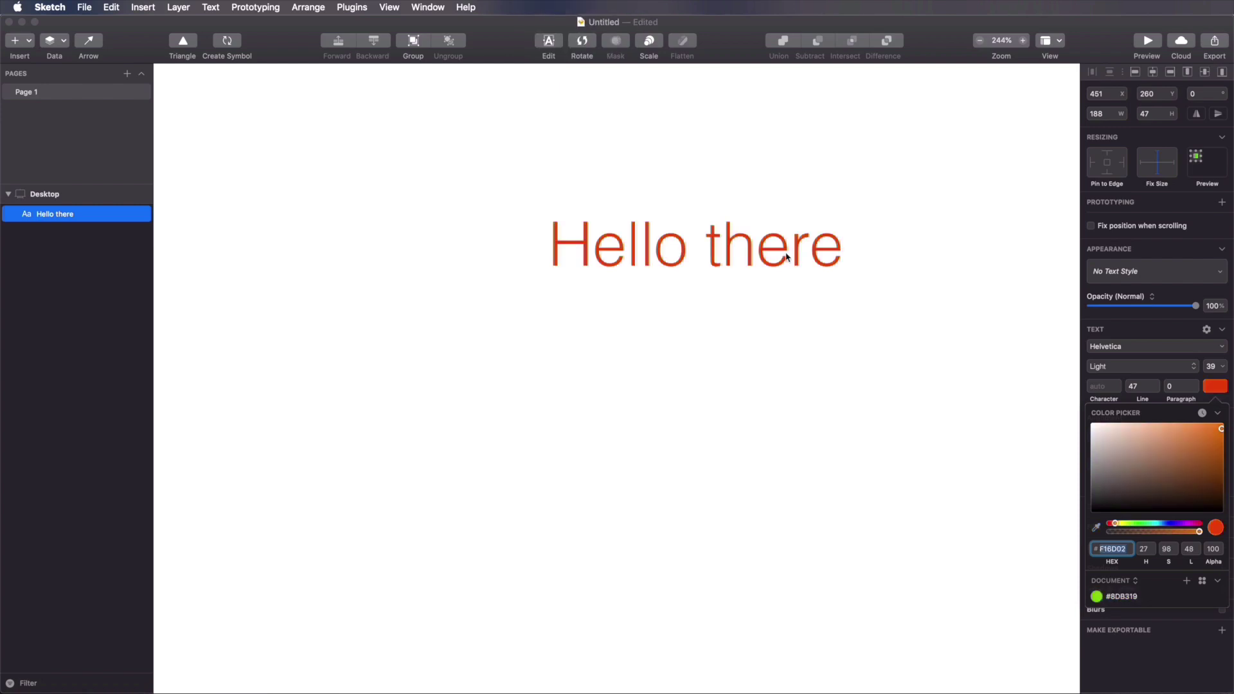
pyautogui.click(1214, 387)
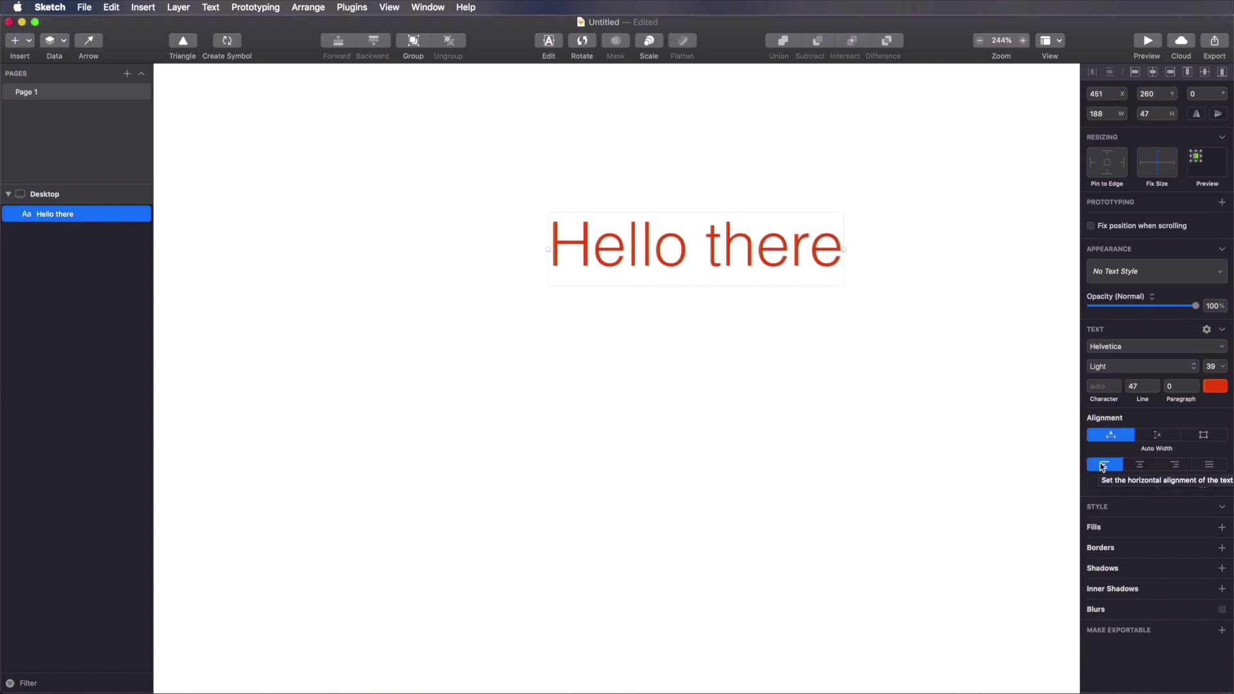
# Step: Try centre and right horizontal alignment on the "Hello there" text and return it to left alignment
pyautogui.click(1142, 466)
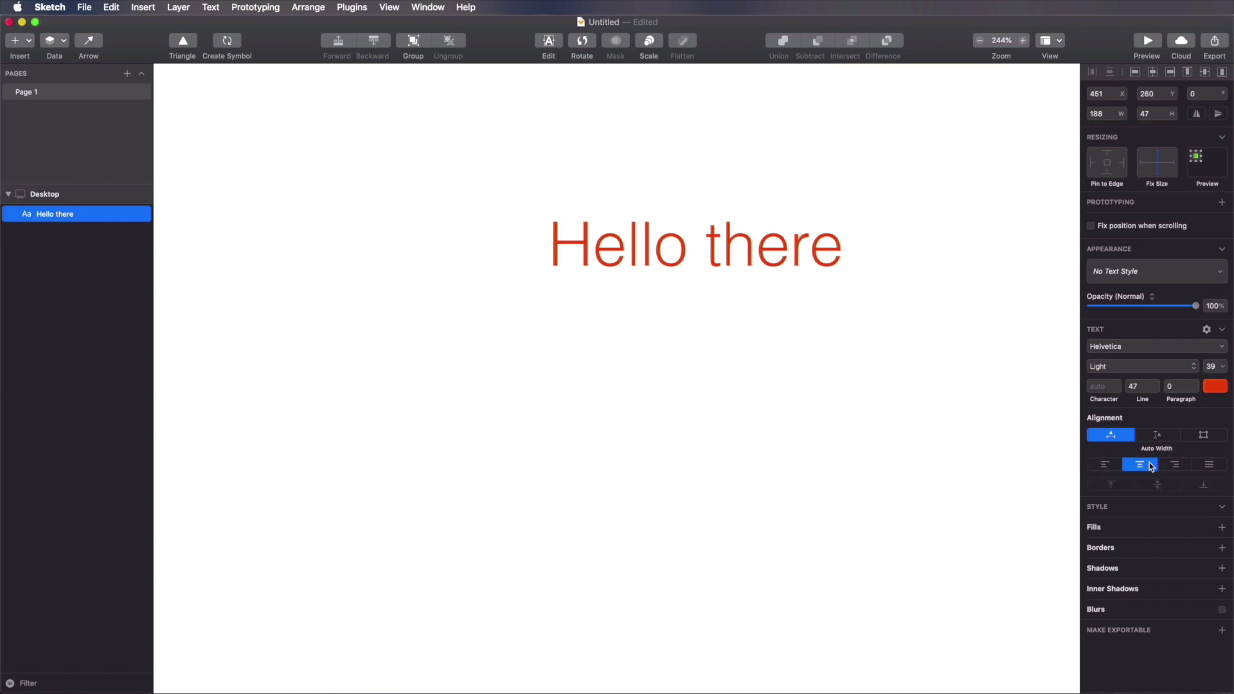
pyautogui.click(1177, 466)
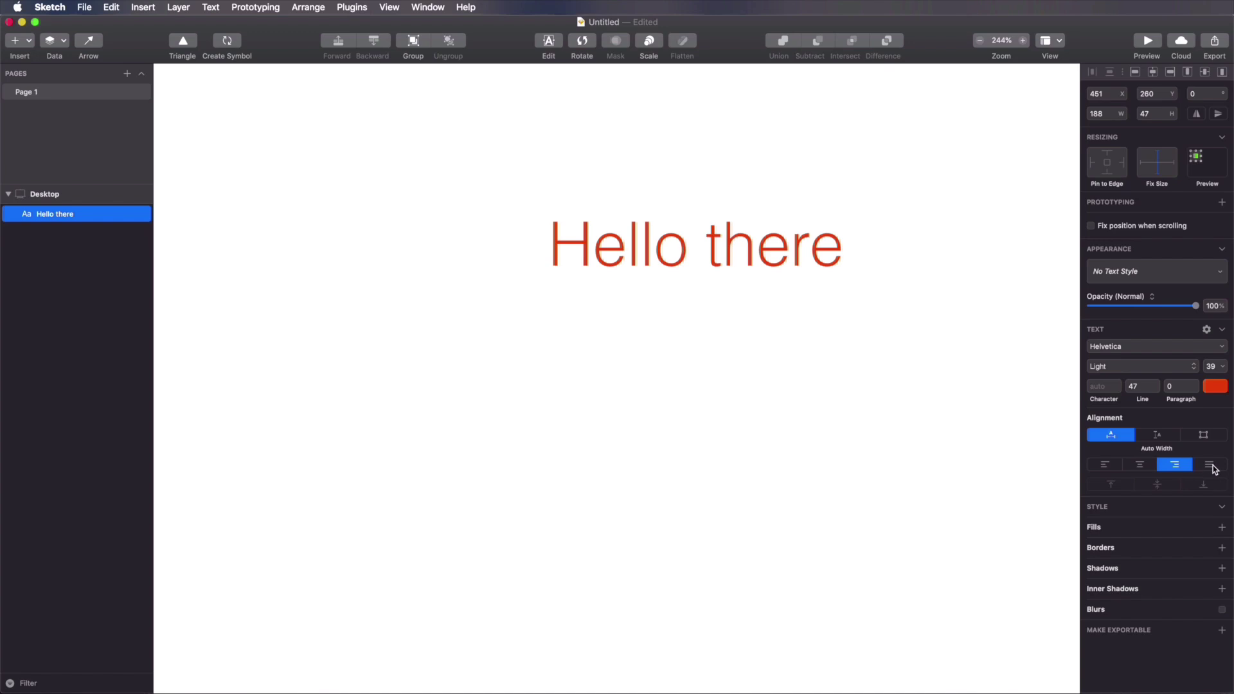
pyautogui.click(1105, 464)
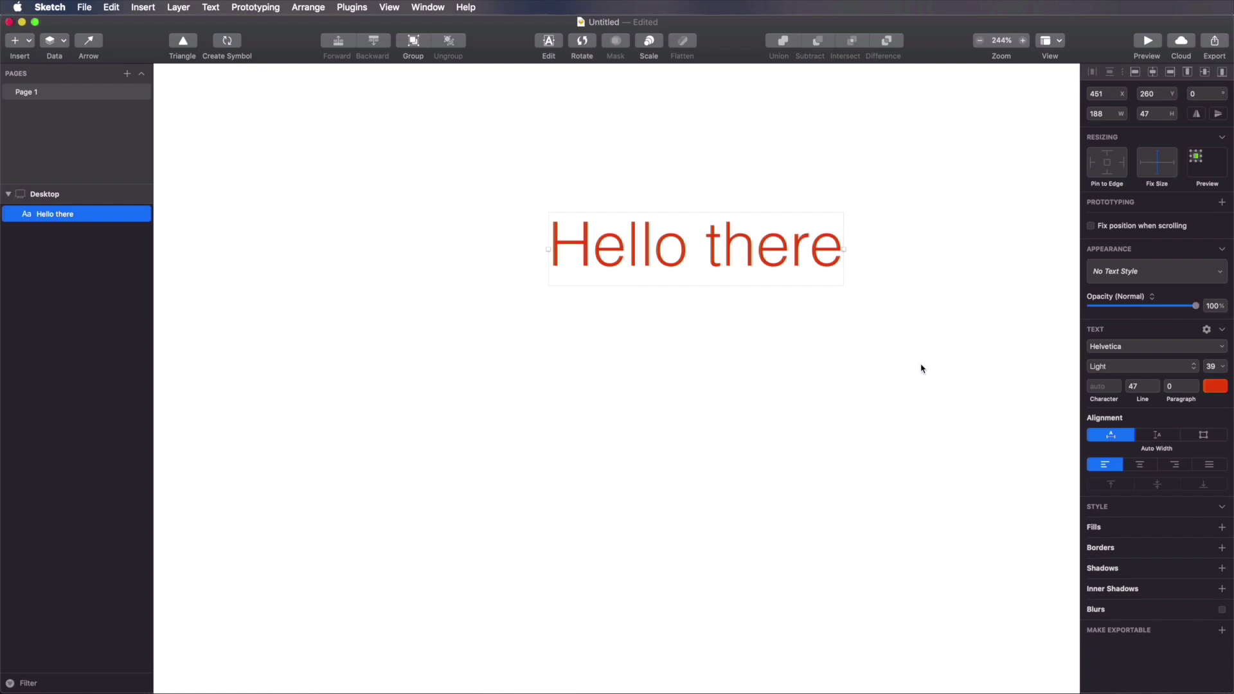
# Step: Move the "Hello there" text to about X 403, Y 253 and extend it with ". I'm" followed by the presenter's full name
pyautogui.moveTo(754, 252); pyautogui.dragTo(676, 234)
pyautogui.doubleClick(743, 236)
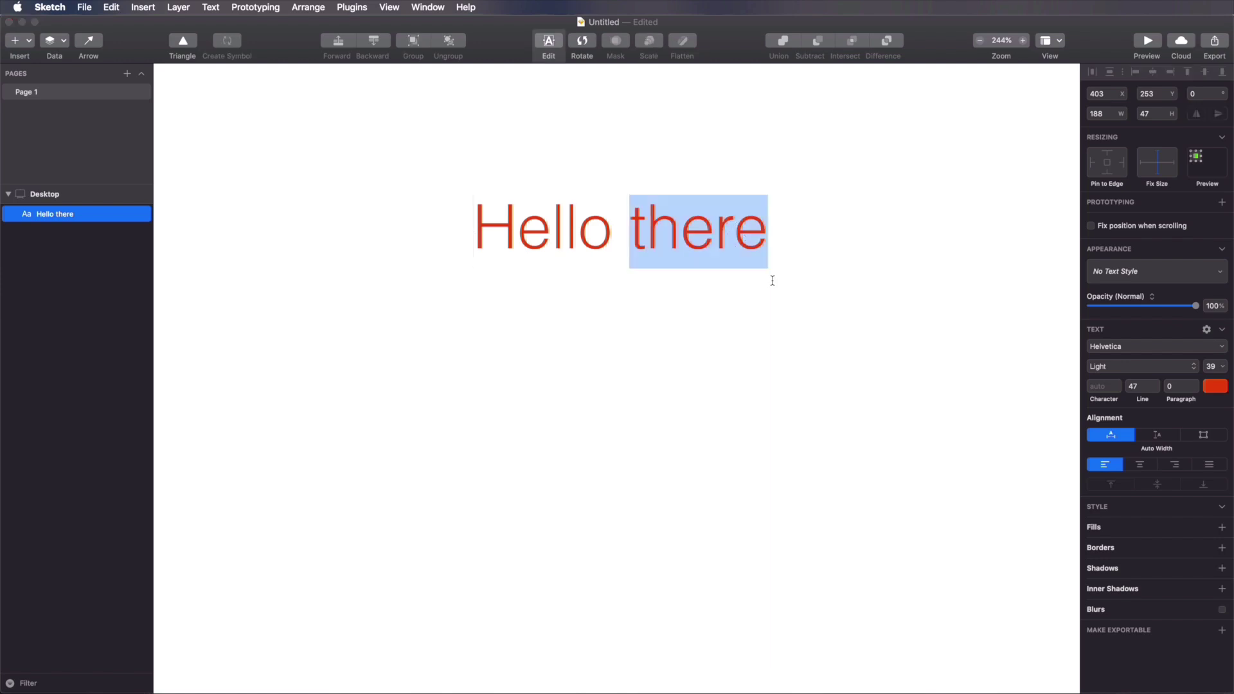
pyautogui.press('Right')
pyautogui.write(". I'm Adi Pu")
pyautogui.press('Escape')
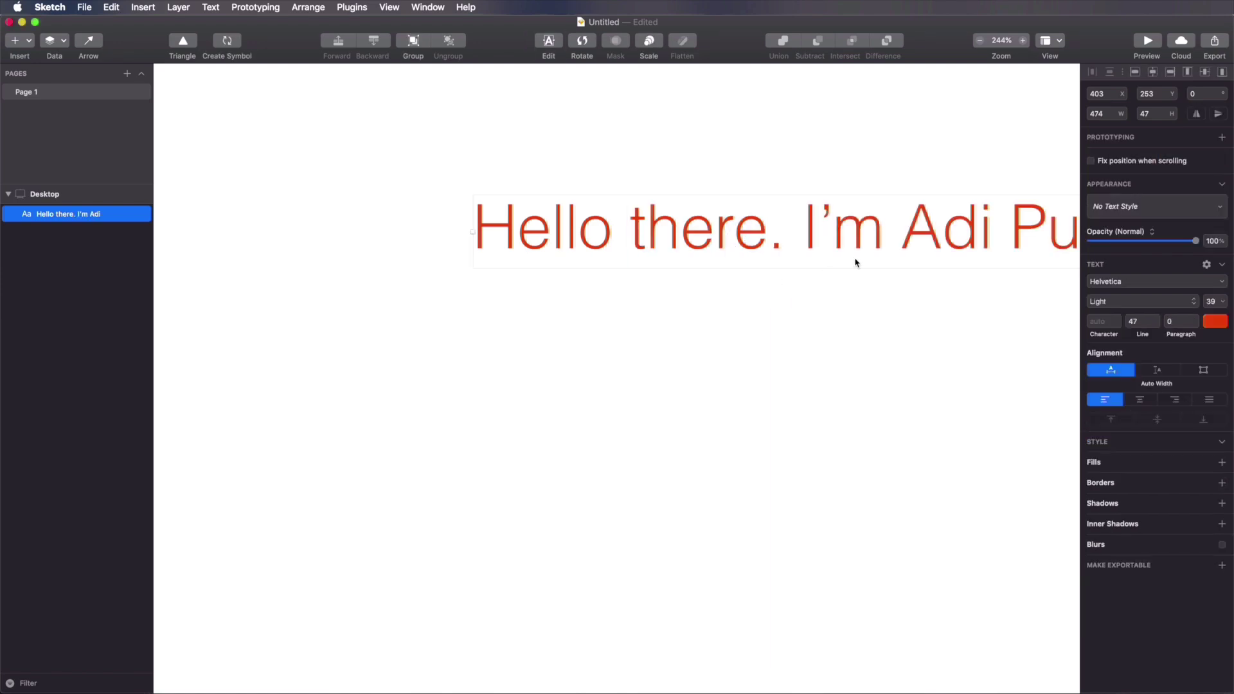
# Step: Set the greeting text's font size to 21 and reposition it at about X 409, Y 251
pyautogui.moveTo(785, 239); pyautogui.dragTo(750, 242)
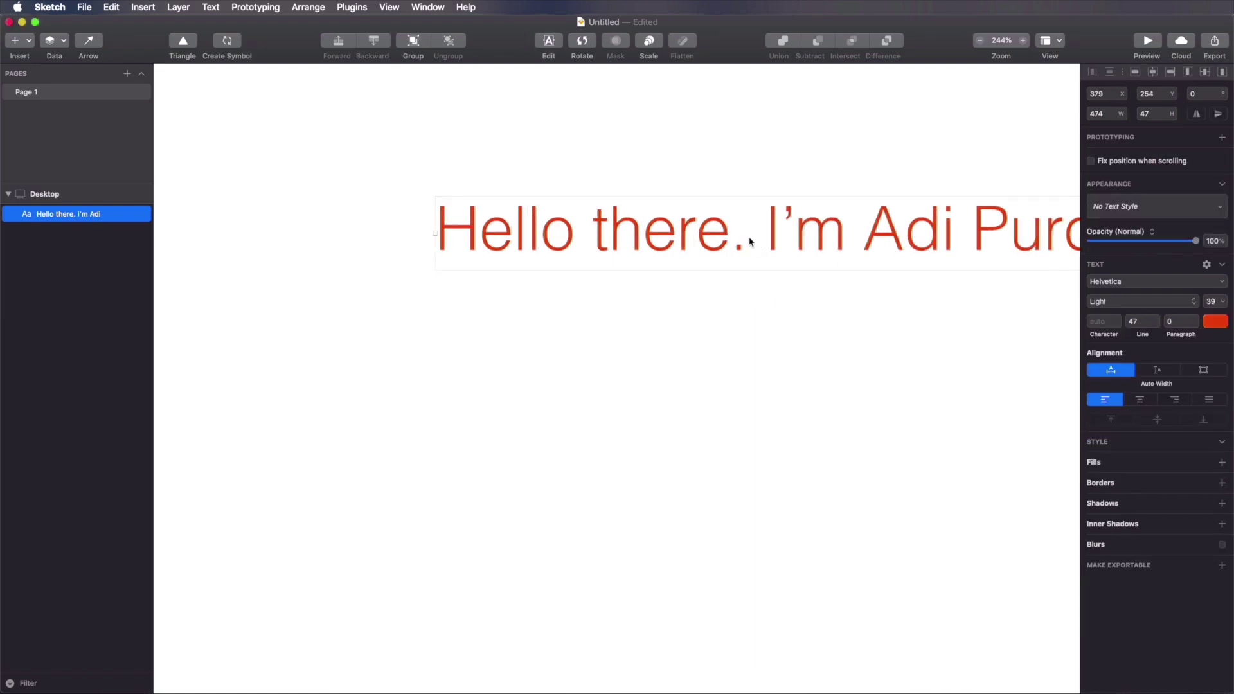
pyautogui.click(1214, 303)
pyautogui.write('21')
pyautogui.press('Return')
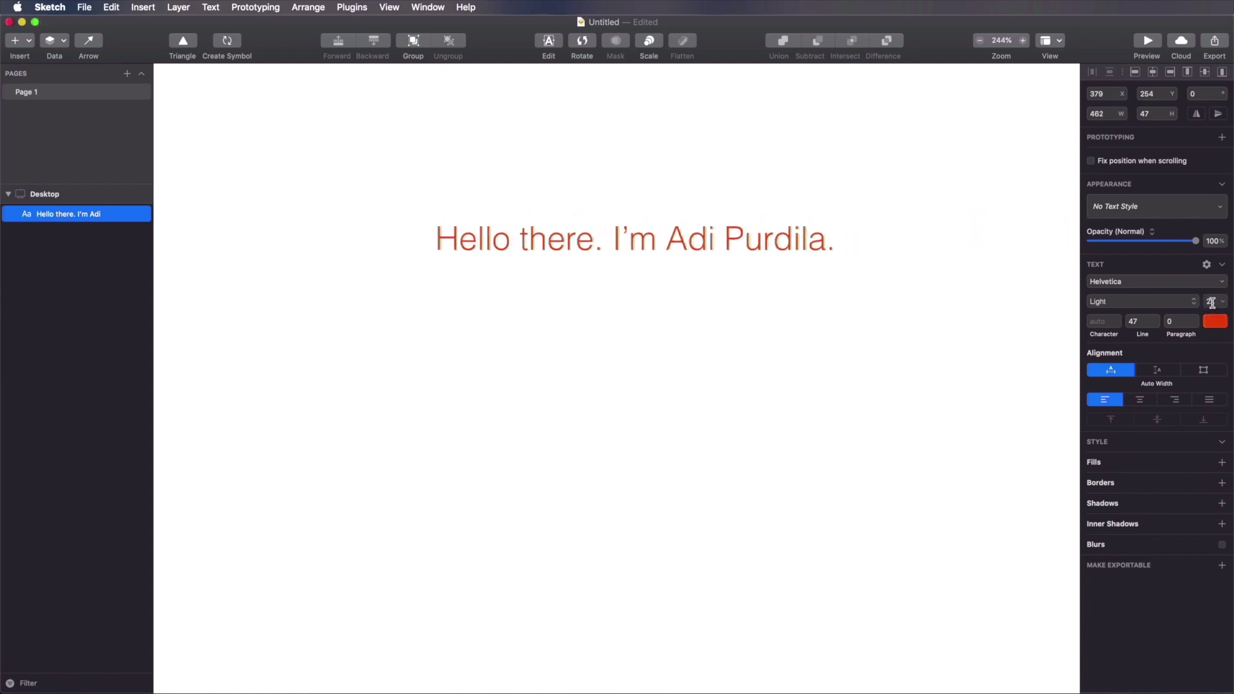
pyautogui.moveTo(725, 243); pyautogui.dragTo(774, 215)
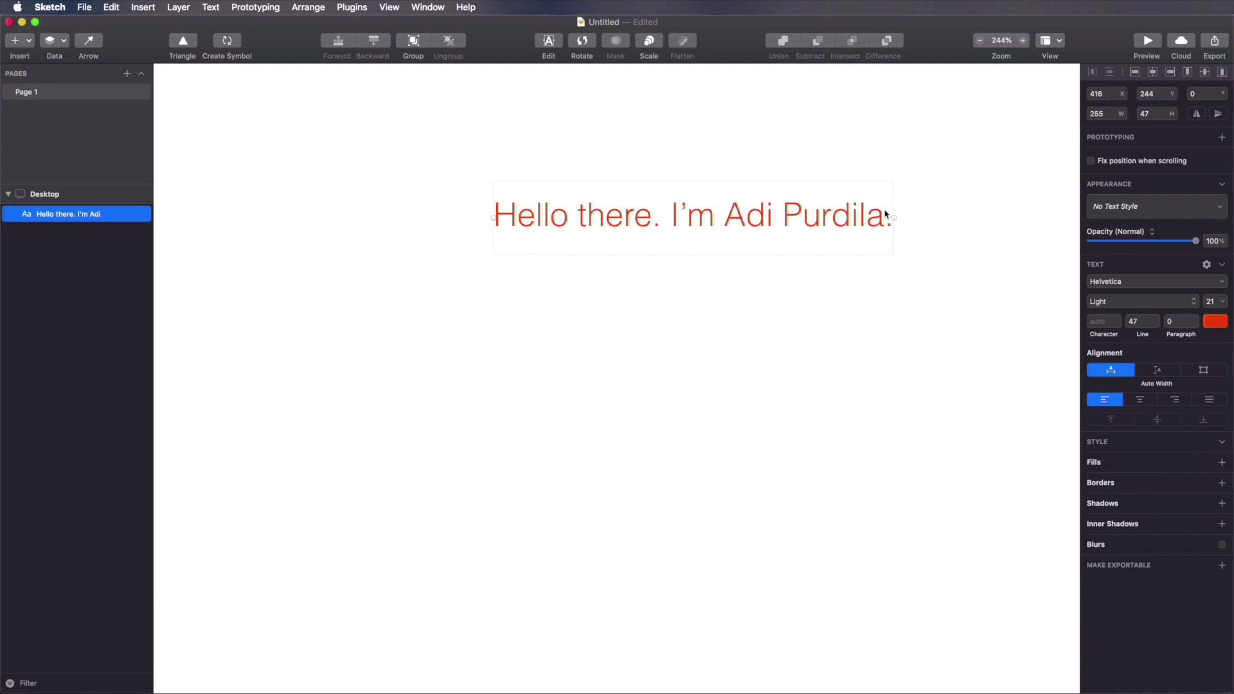
pyautogui.moveTo(736, 216)
pyautogui.mouseDown()
pyautogui.moveTo(724, 220)
pyautogui.moveTo(746, 240)
pyautogui.moveTo(717, 229)
pyautogui.mouseUp()
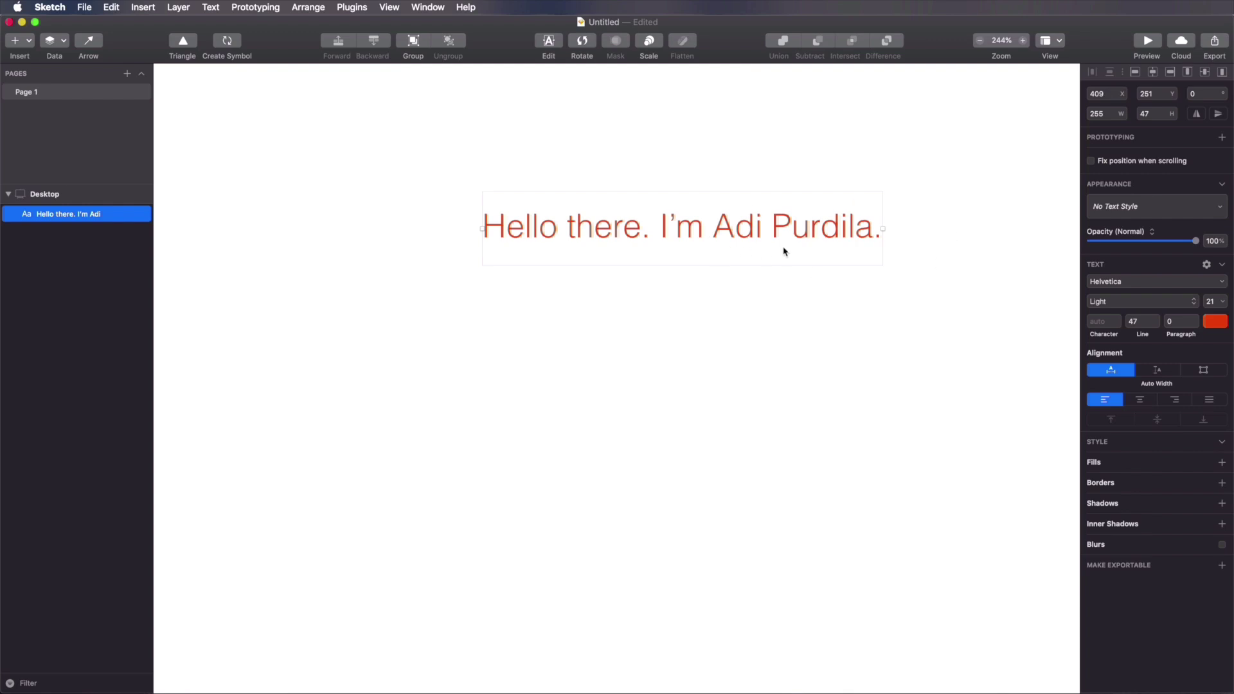
# Step: Narrow the greeting's text box to about 182 wide, set its line spacing to 27 and move it to about X 416, Y 269
pyautogui.moveTo(775, 226)
pyautogui.mouseDown()
pyautogui.moveTo(763, 218)
pyautogui.moveTo(780, 228)
pyautogui.mouseUp()
pyautogui.moveTo(886, 229); pyautogui.dragTo(772, 235)
pyautogui.moveTo(1143, 399); pyautogui.dragTo(1138, 400)
pyautogui.moveTo(669, 242); pyautogui.dragTo(674, 252)
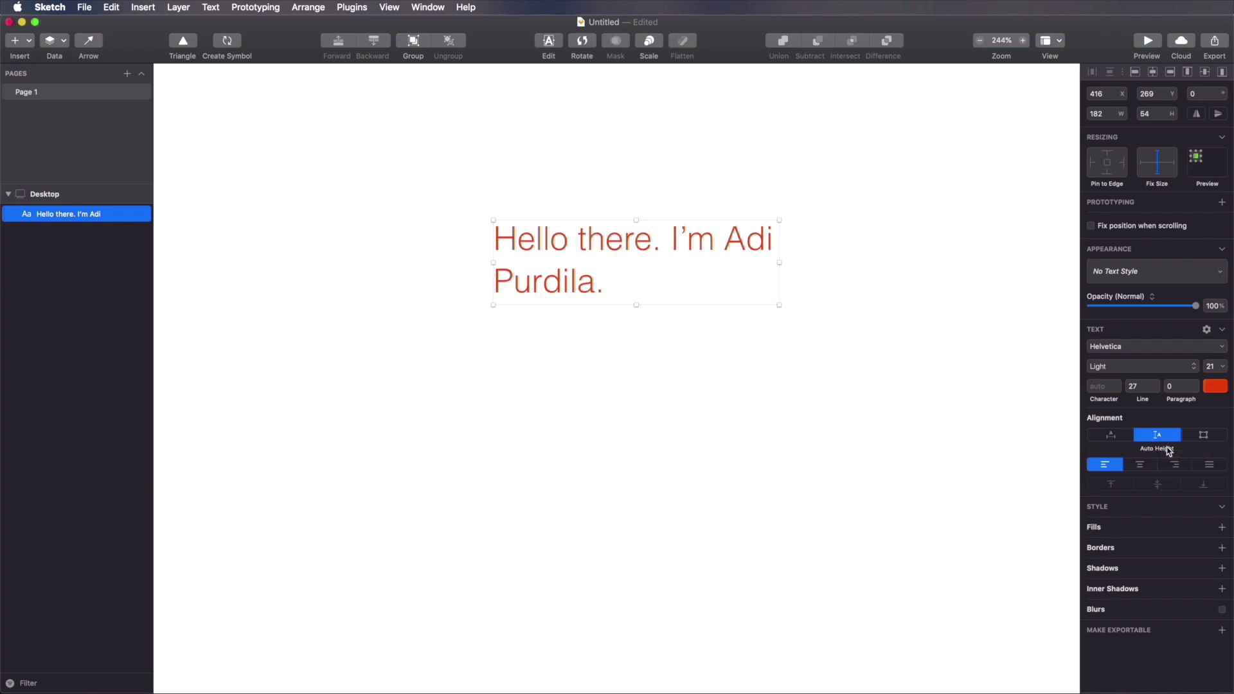
# Step: Switch the greeting text to Auto Width and back to Auto Height, and narrow its box to about 184 wide
pyautogui.click(1116, 440)
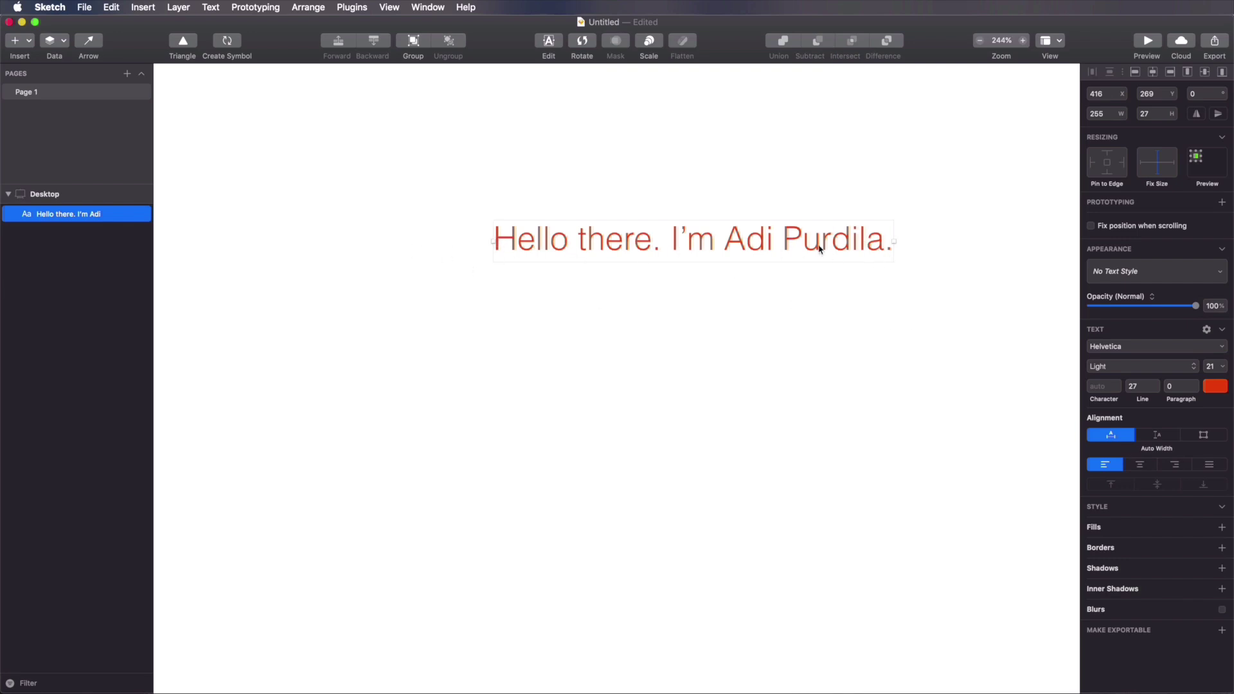
pyautogui.click(1156, 434)
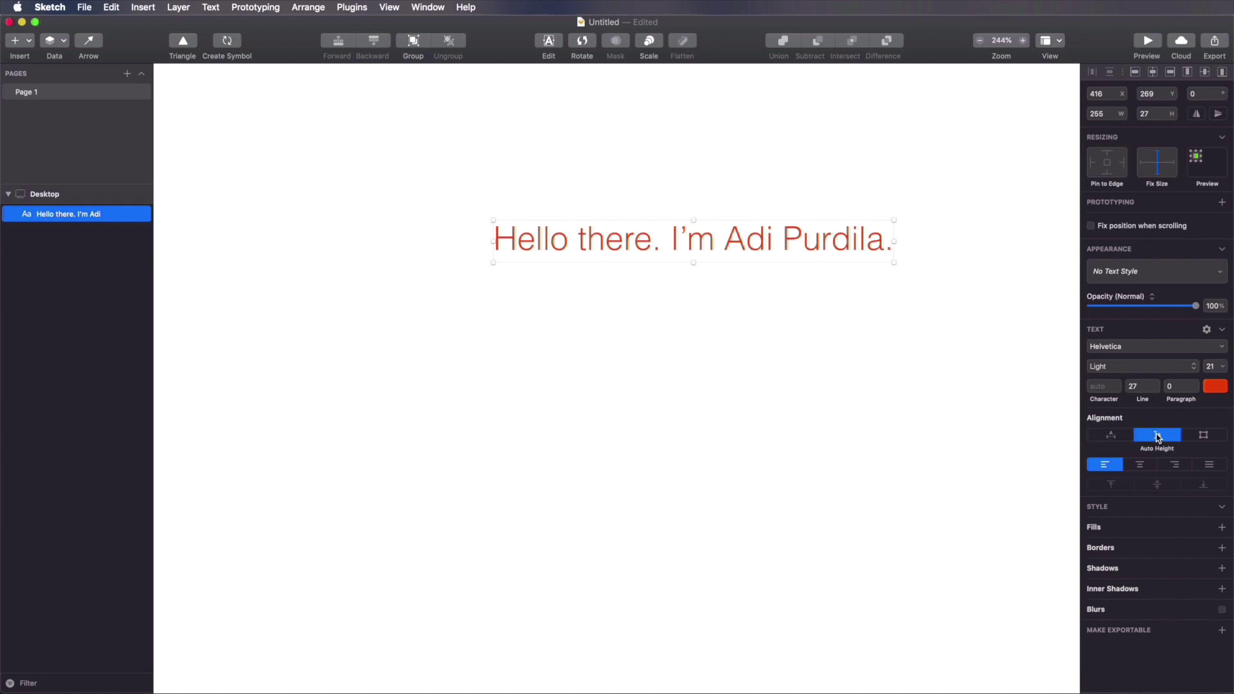
pyautogui.moveTo(895, 242); pyautogui.dragTo(784, 253)
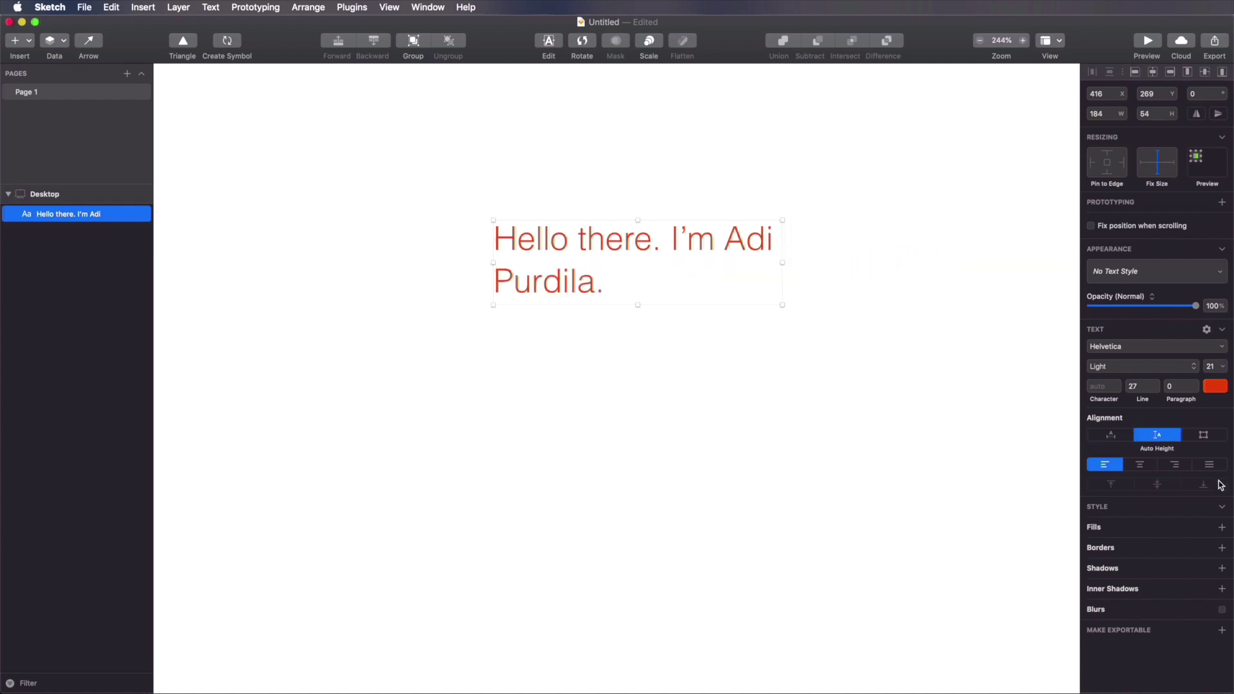
# Step: Make the greeting text Fixed Size and enlarge its box to about 330 by 151 at about X 394, Y 259
pyautogui.click(1205, 438)
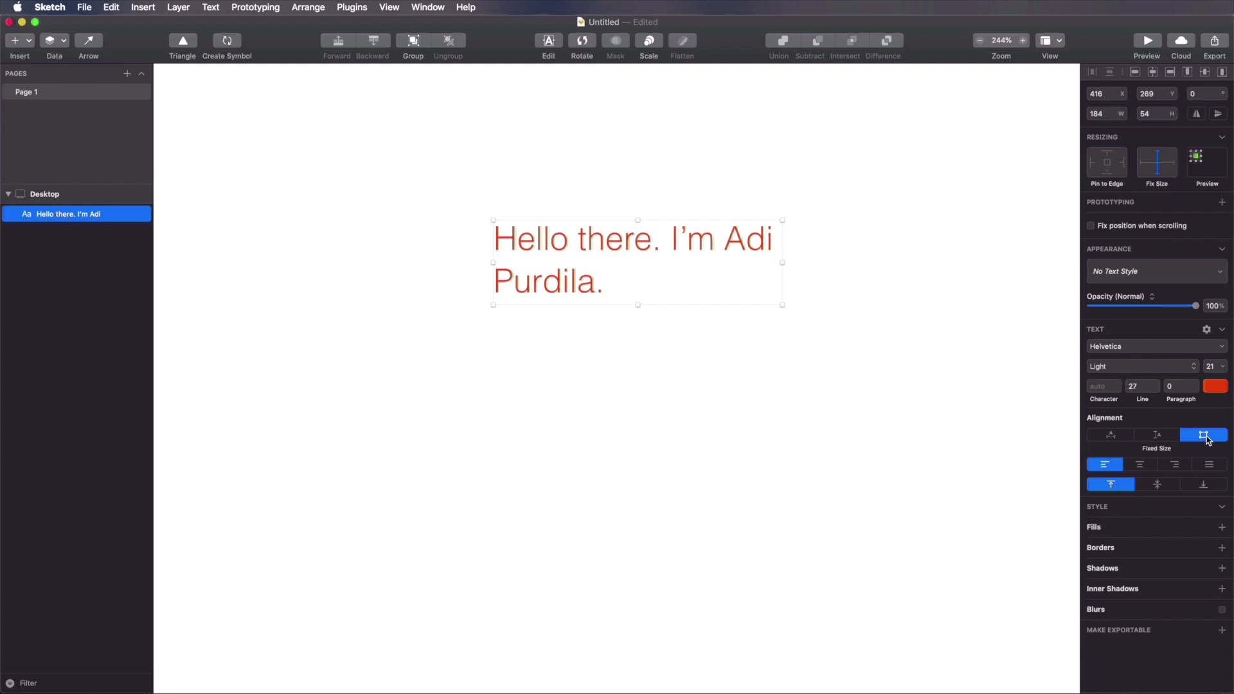
pyautogui.moveTo(784, 271); pyautogui.dragTo(942, 267)
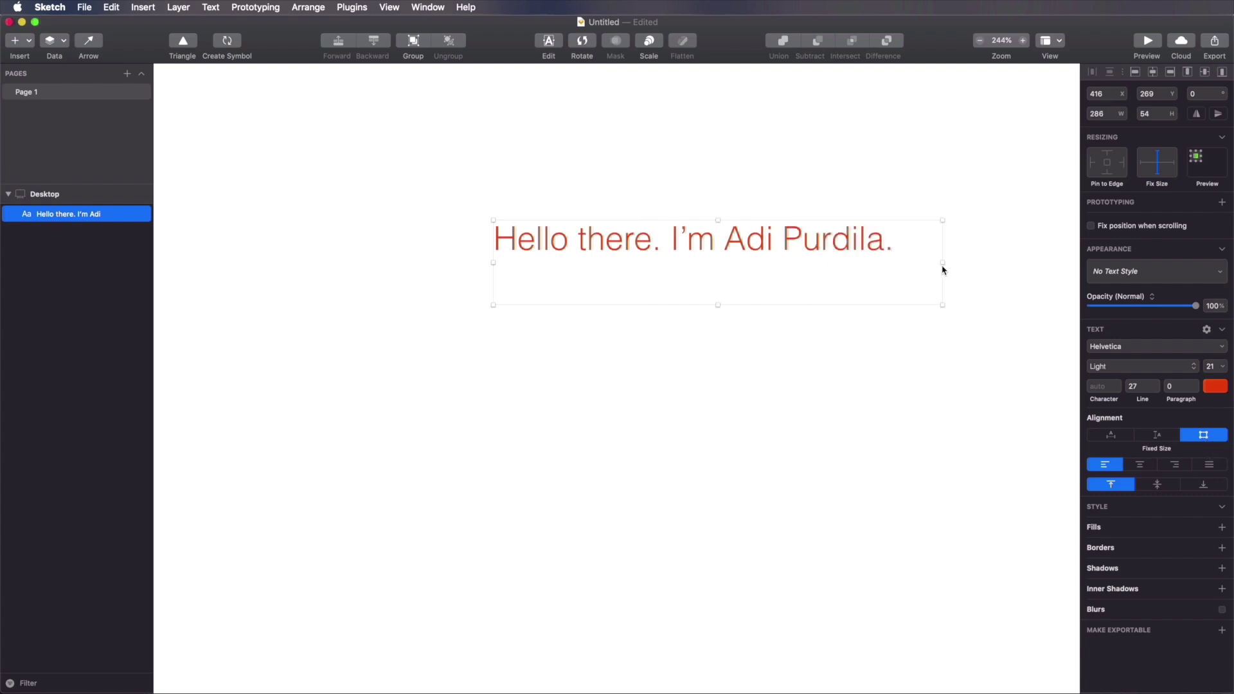
pyautogui.moveTo(718, 305); pyautogui.dragTo(739, 453)
pyautogui.moveTo(804, 245); pyautogui.dragTo(769, 229)
pyautogui.moveTo(909, 322); pyautogui.dragTo(977, 322)
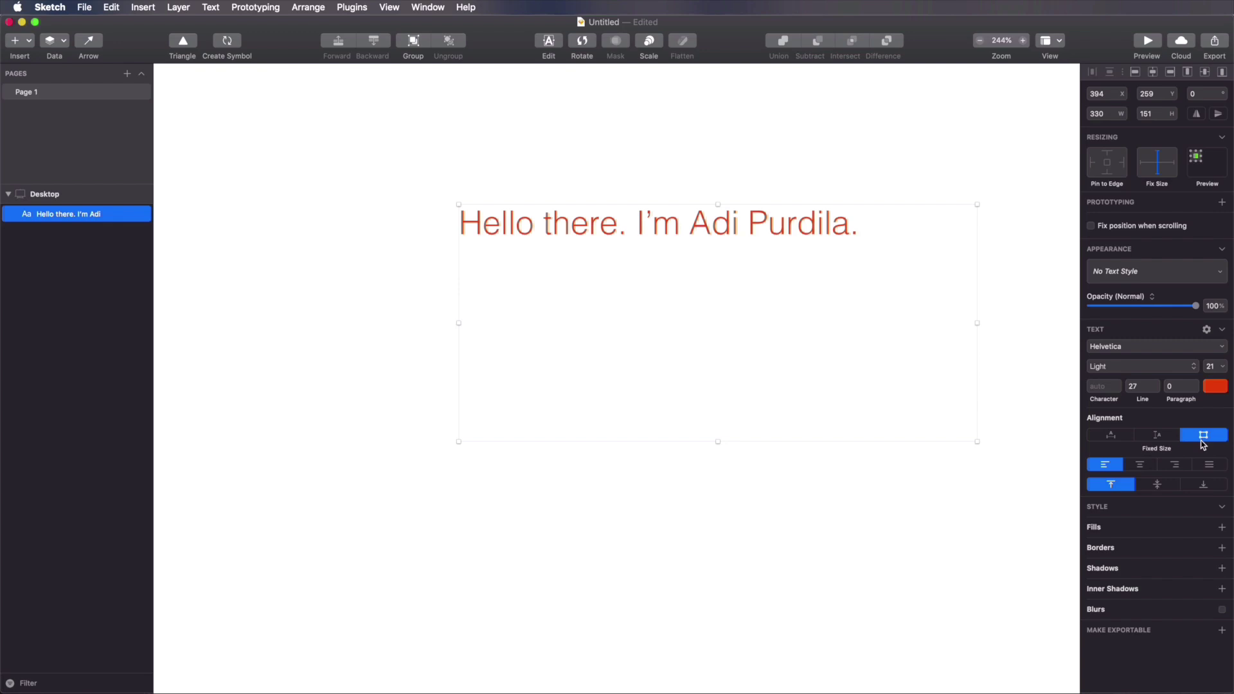
# Step: Try centre, right and justified alignment in the fixed-size text box, return to left, and move the box to about X 356, Y 253
pyautogui.click(1141, 465)
pyautogui.moveTo(797, 224); pyautogui.dragTo(730, 214)
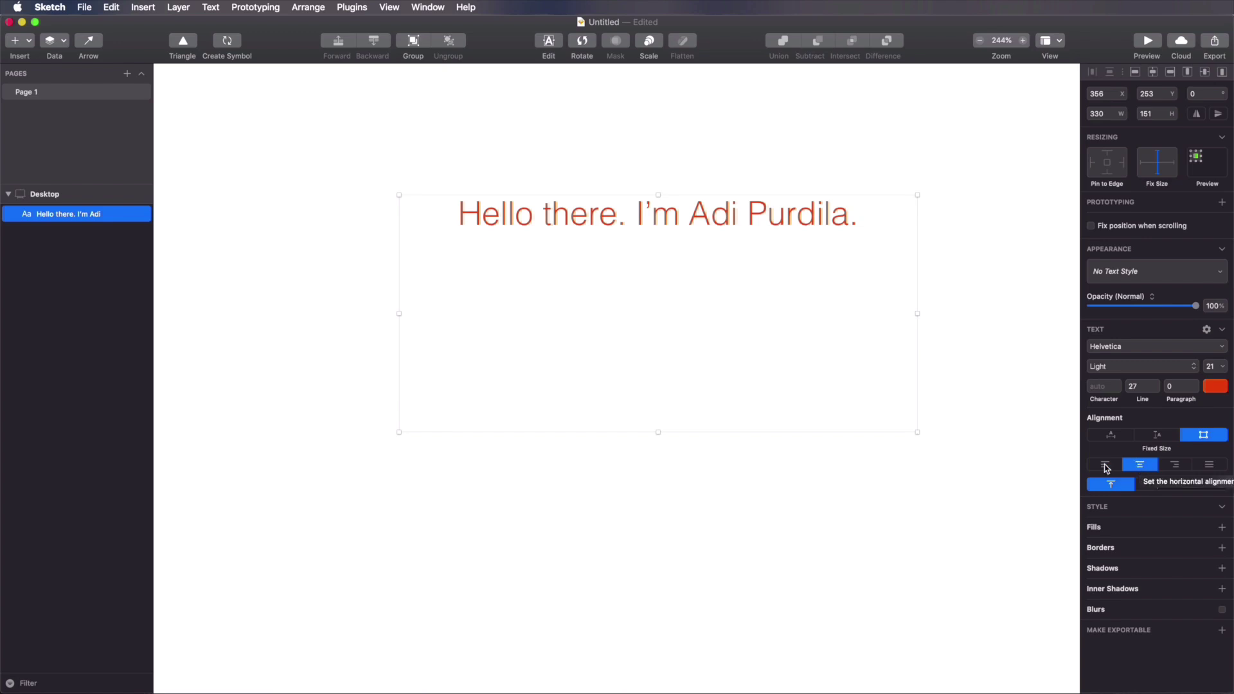
pyautogui.click(1177, 465)
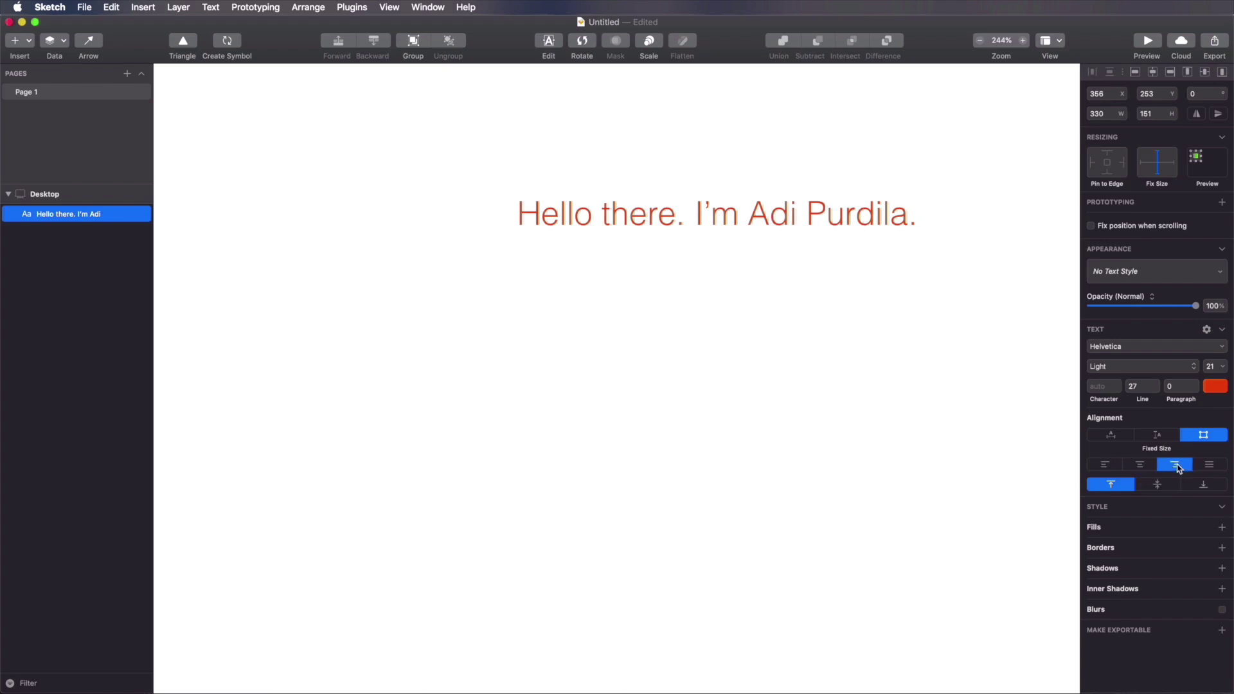
pyautogui.click(1210, 466)
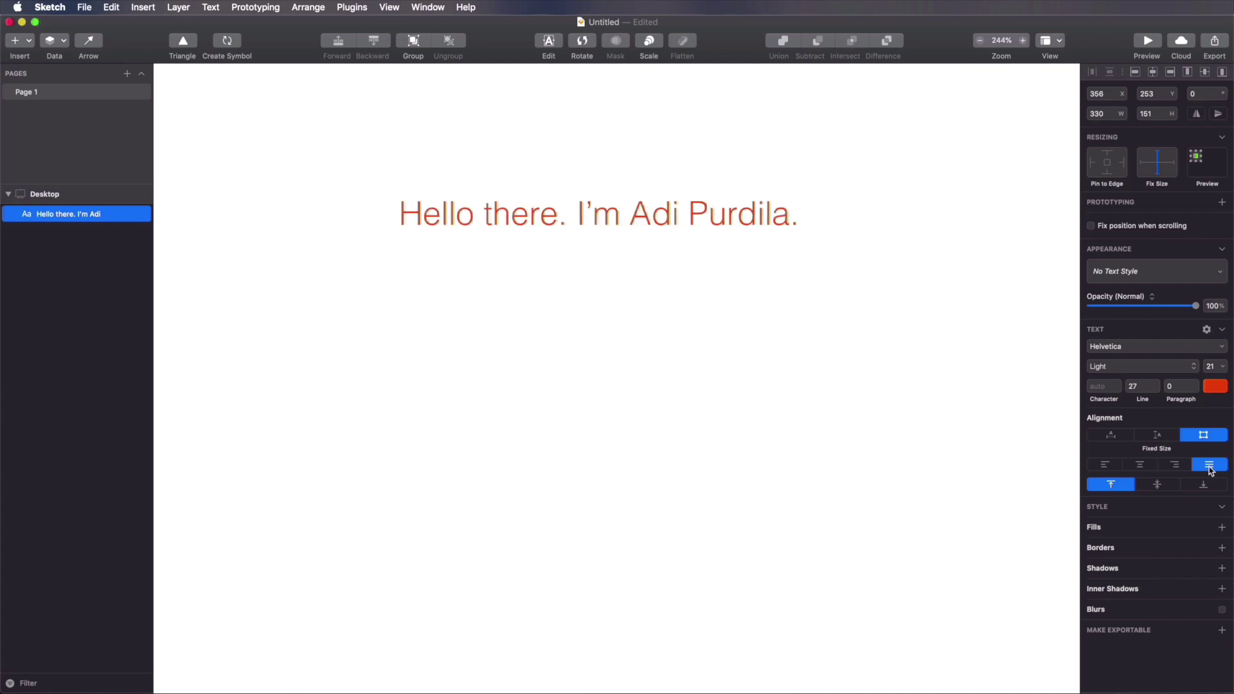
pyautogui.click(1107, 464)
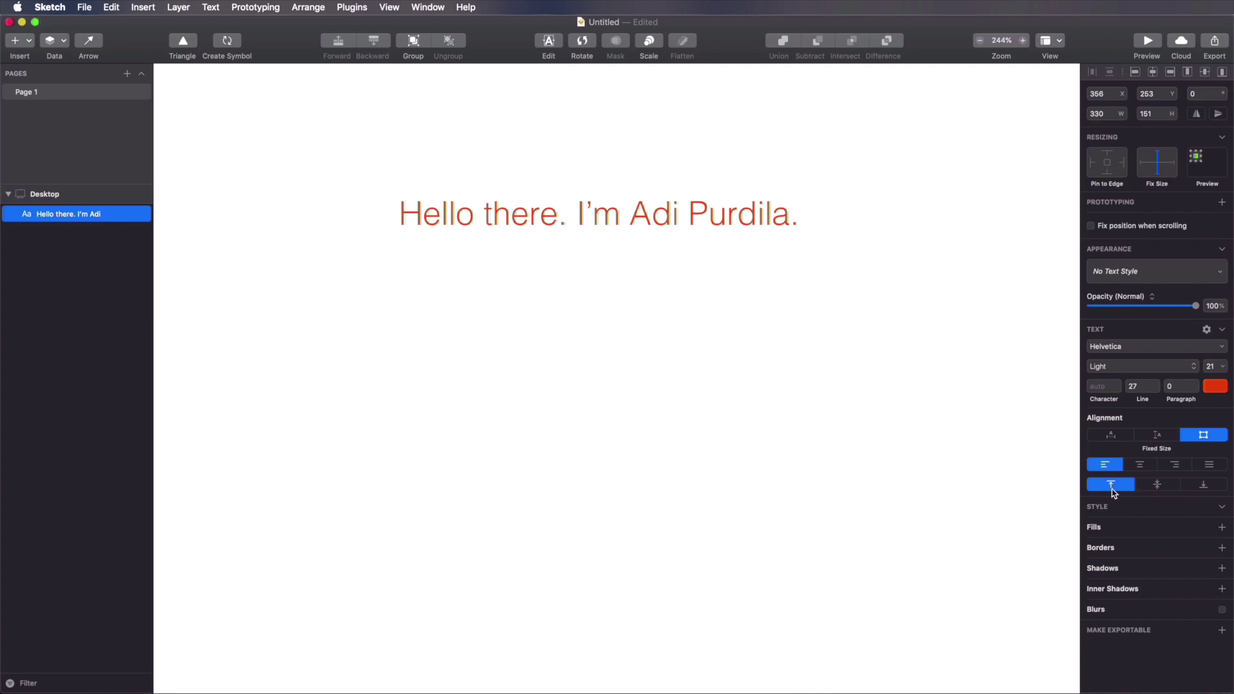
# Step: Move the fixed-size text box to about Y 258 and align its text vertically to the middle and to the bottom
pyautogui.moveTo(723, 219); pyautogui.dragTo(724, 228)
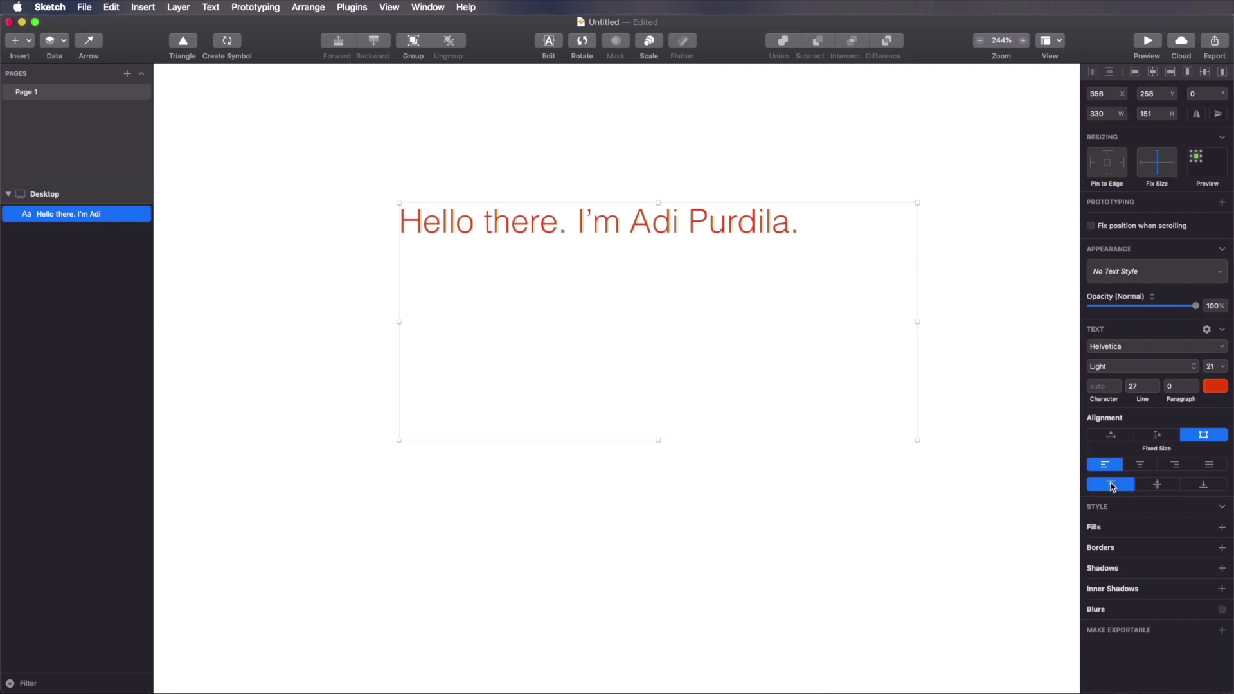
pyautogui.click(1159, 484)
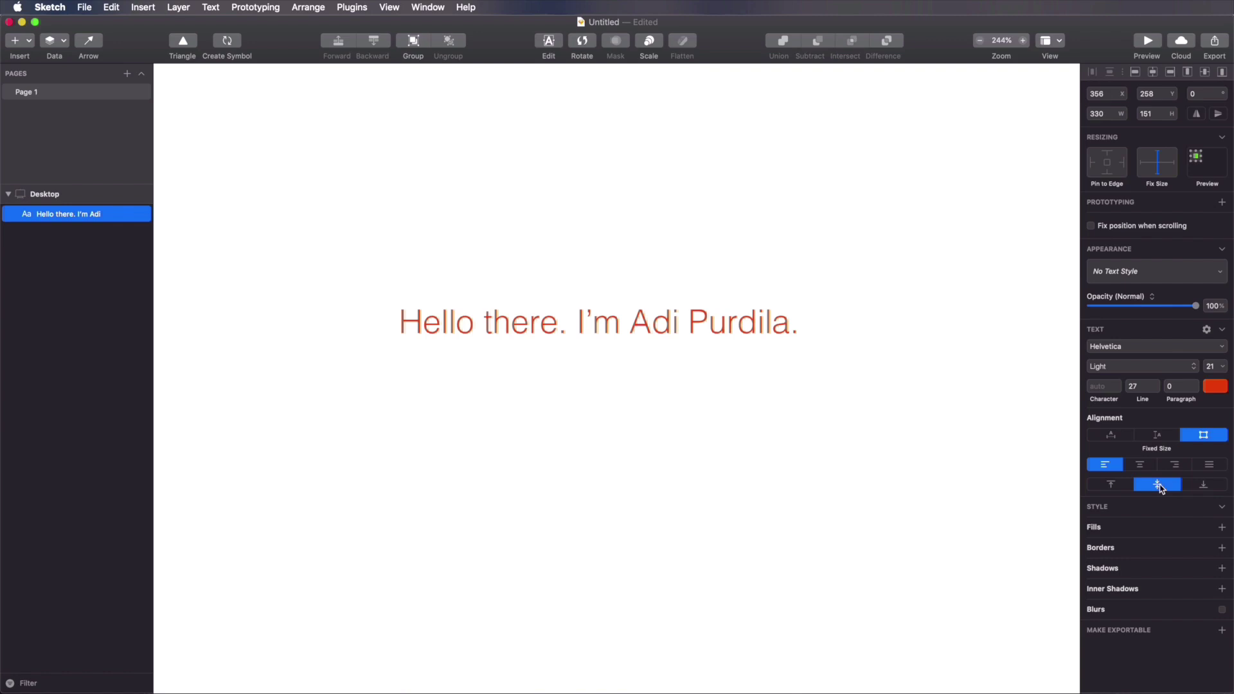
pyautogui.click(1189, 485)
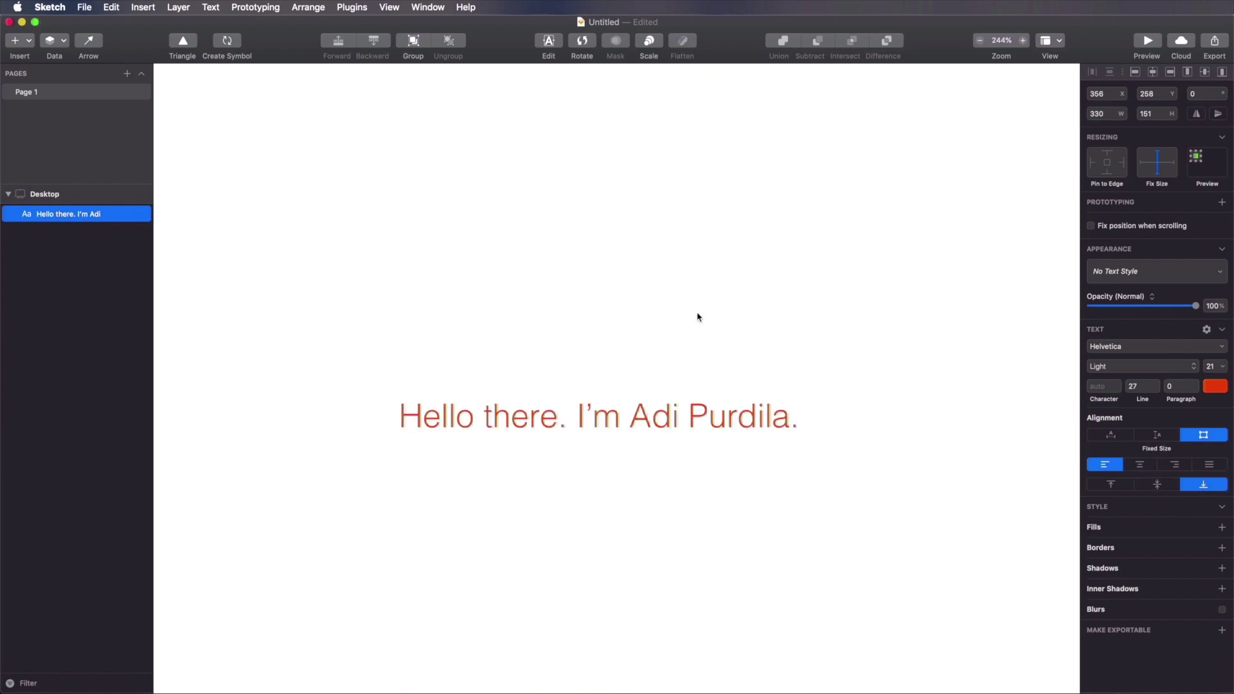
# Step: Switch the greeting text through Auto Height to left-aligned Auto Width and move it to about X 385, Y 308
pyautogui.click(1164, 440)
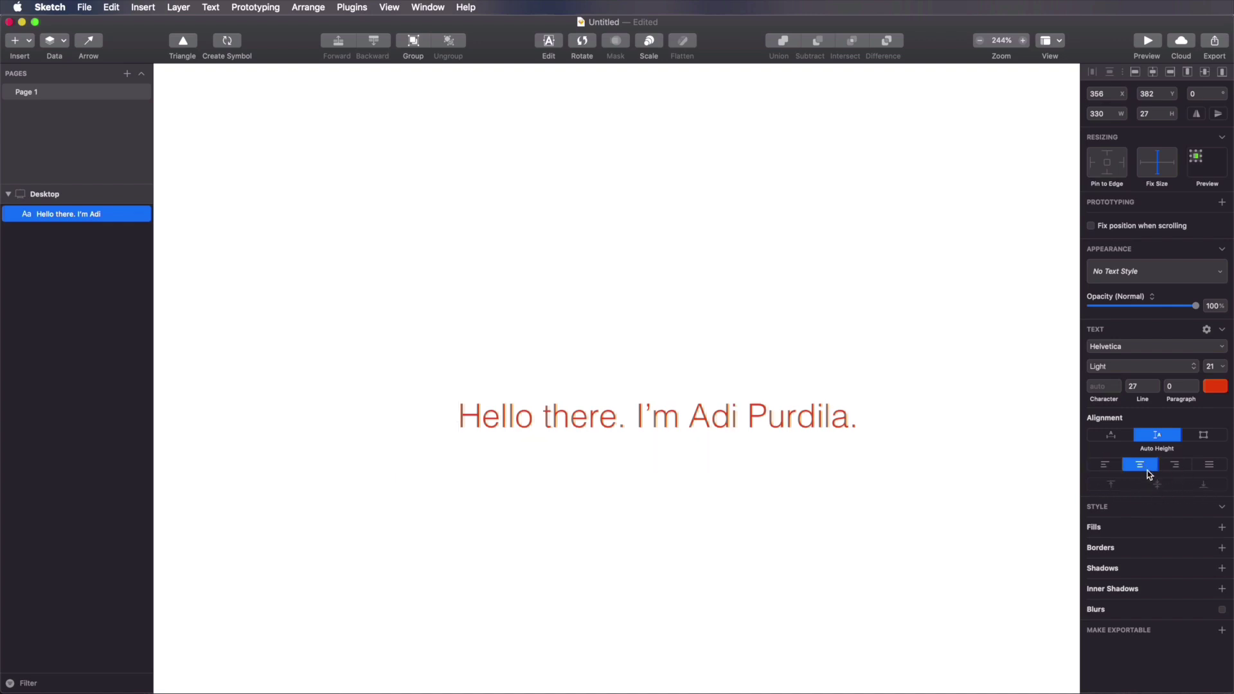
pyautogui.click(1113, 435)
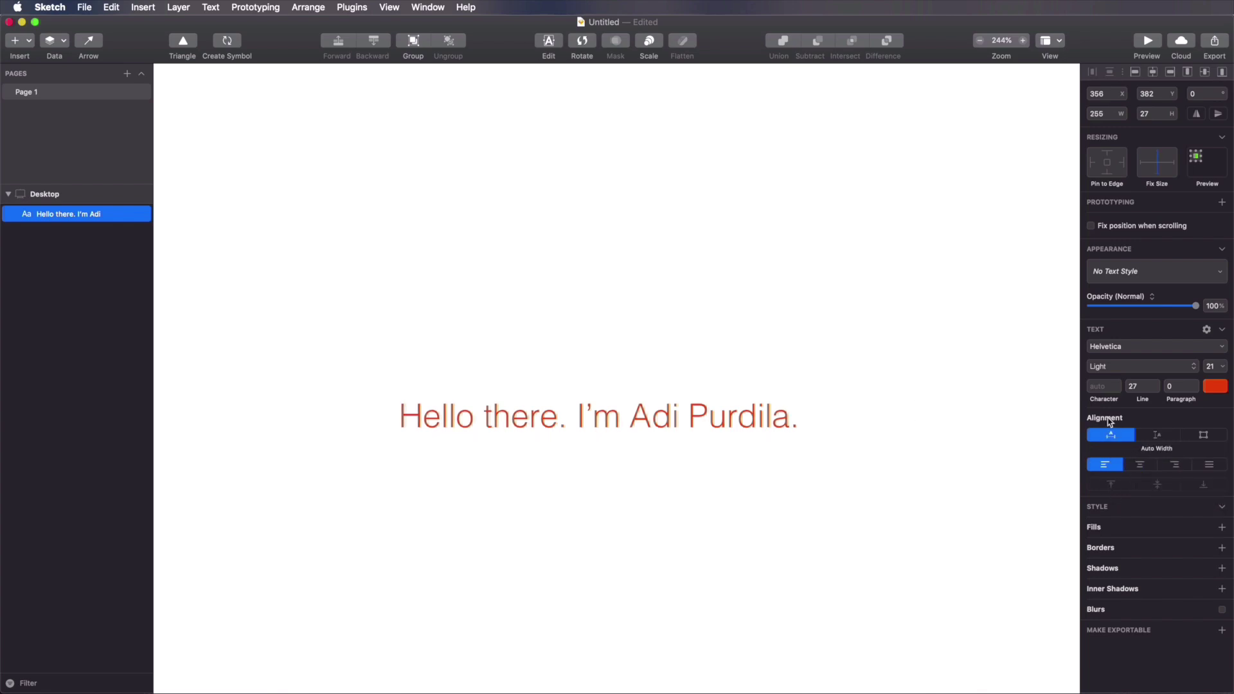
pyautogui.moveTo(673, 412); pyautogui.dragTo(712, 280)
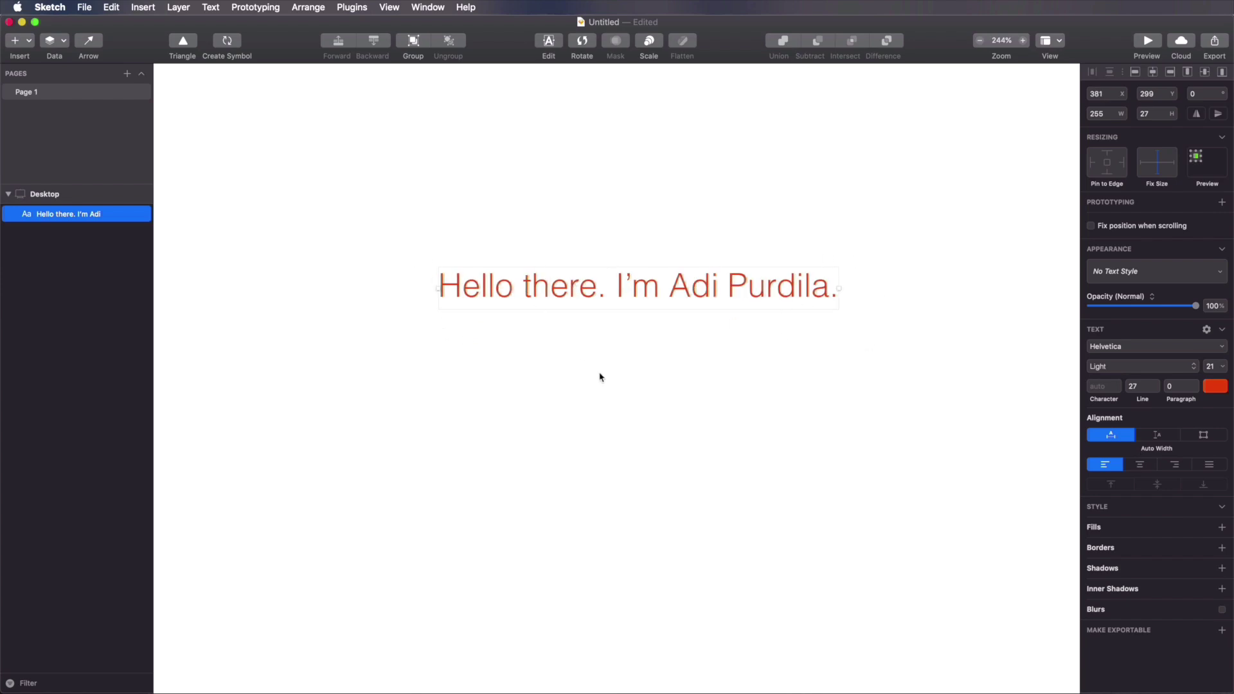
pyautogui.moveTo(708, 301); pyautogui.dragTo(748, 302)
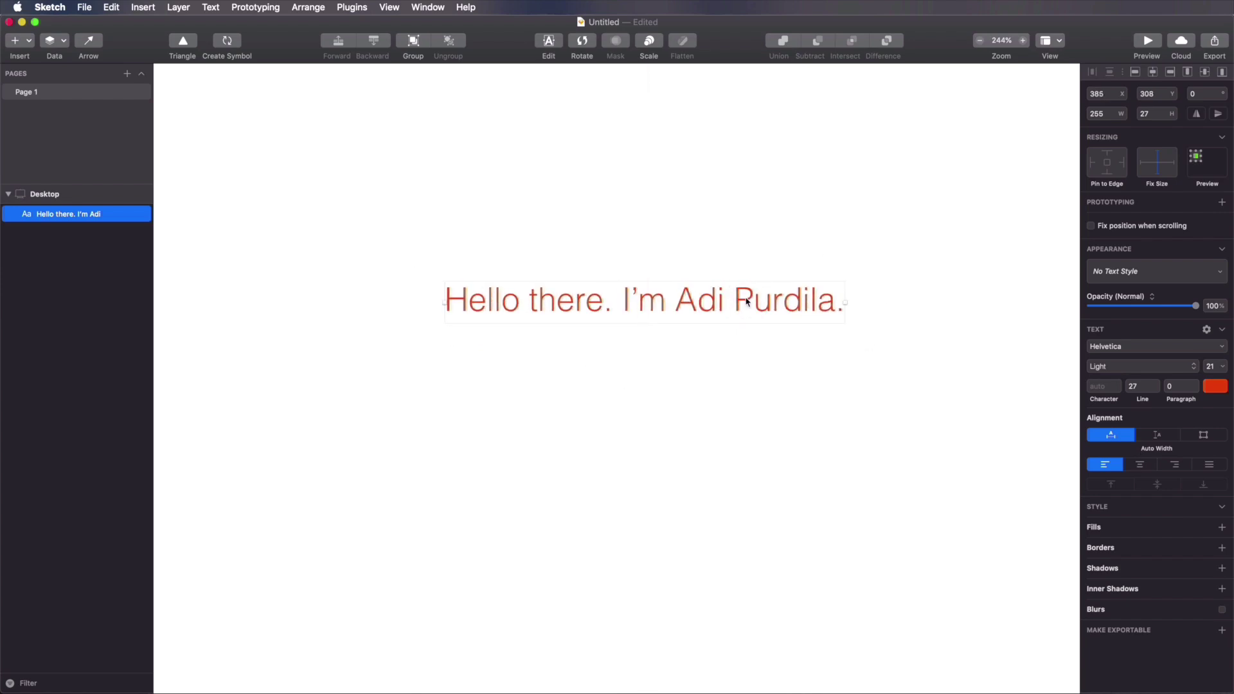
# Step: Show the additional text options for decoration and transform on the greeting text
pyautogui.click(1208, 329)
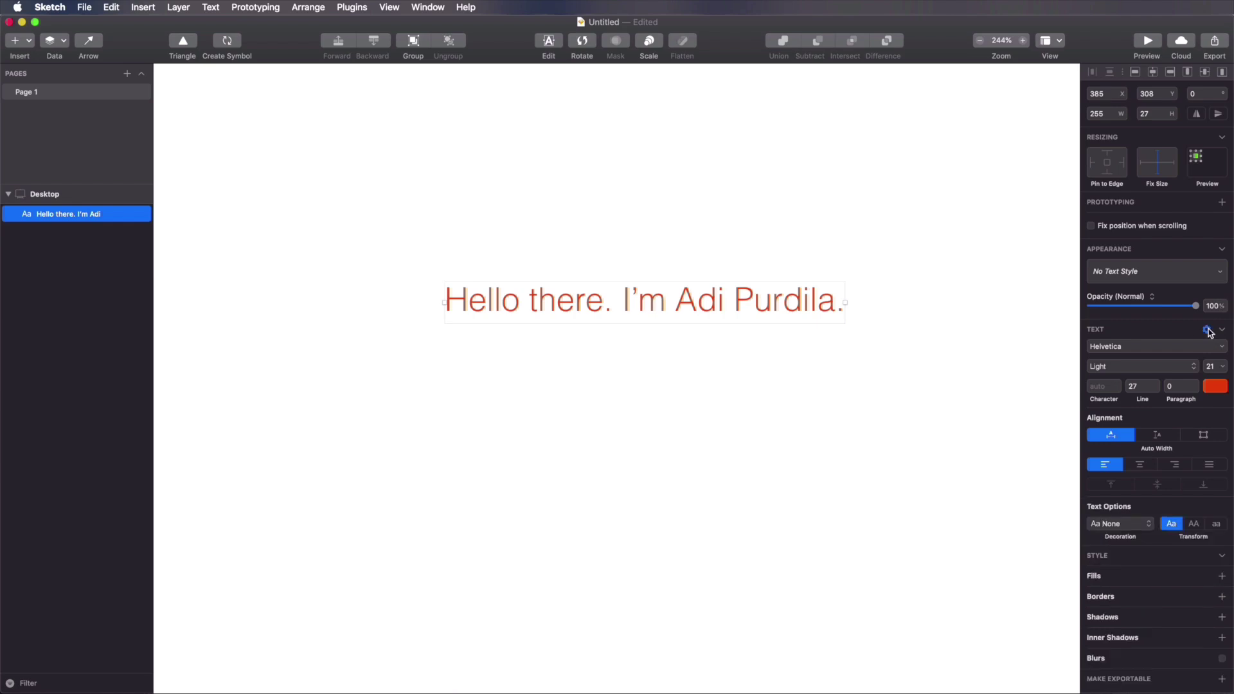
pyautogui.click(1207, 330)
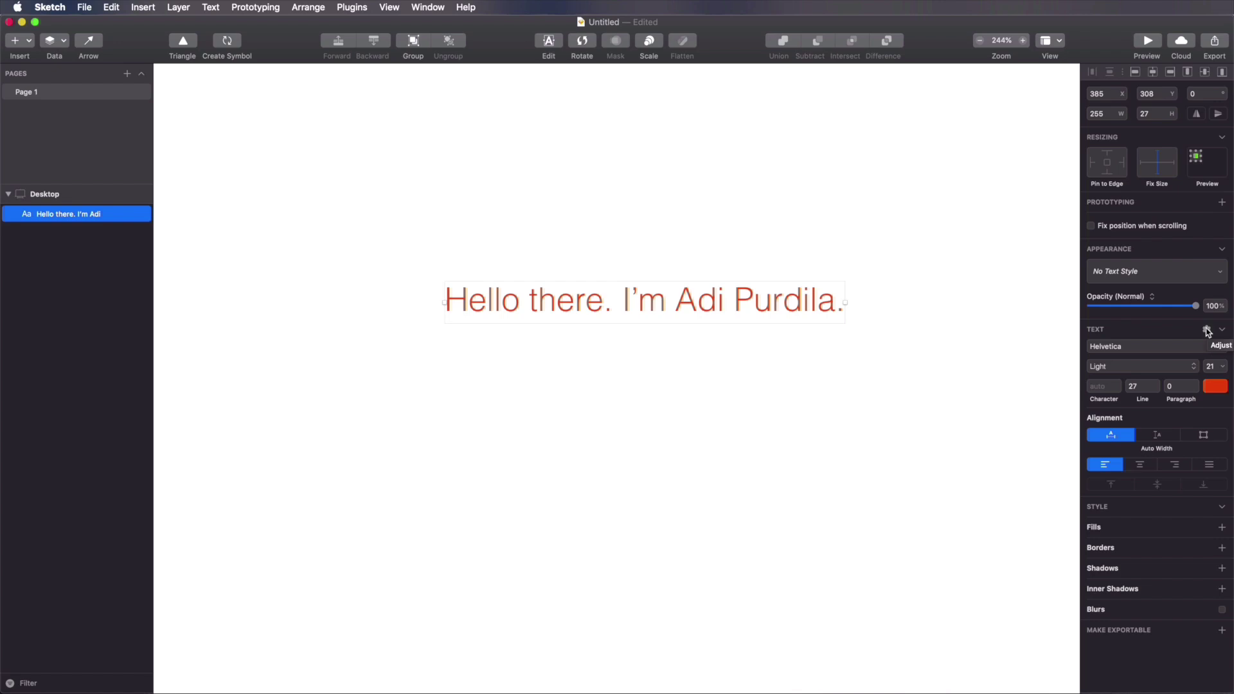
pyautogui.click(1208, 329)
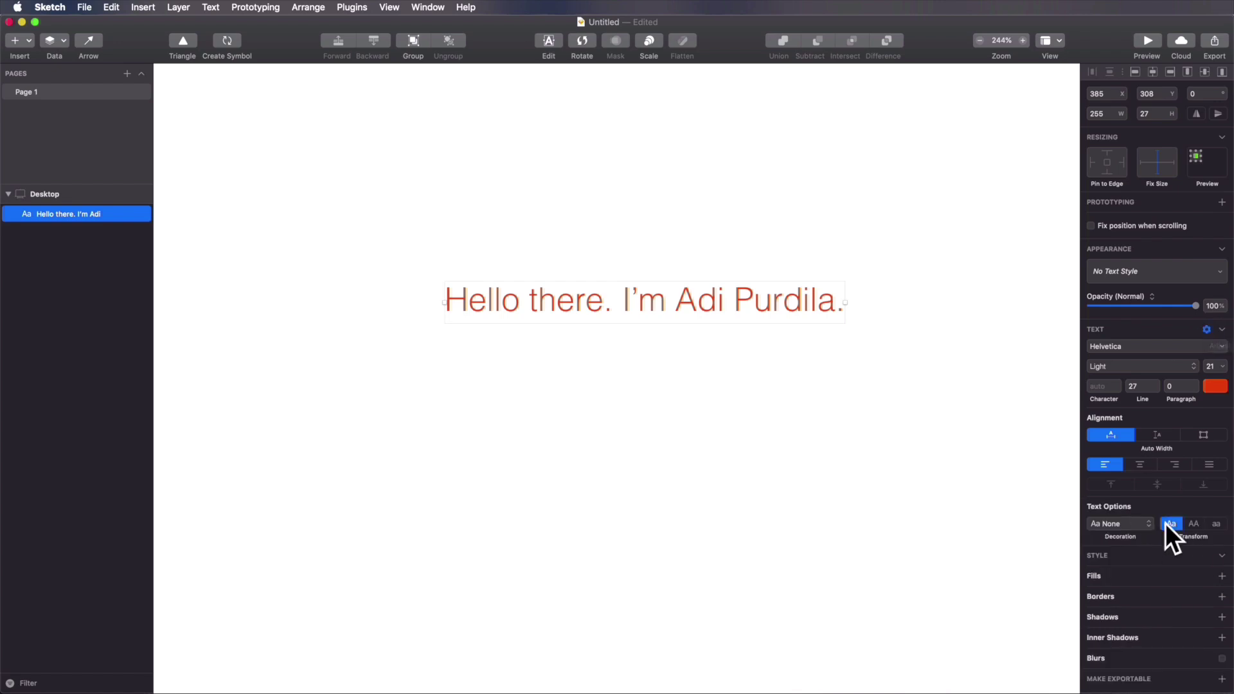
# Step: Try the Underline decoration on the greeting text and switch it to Strikethrough
pyautogui.click(1144, 527)
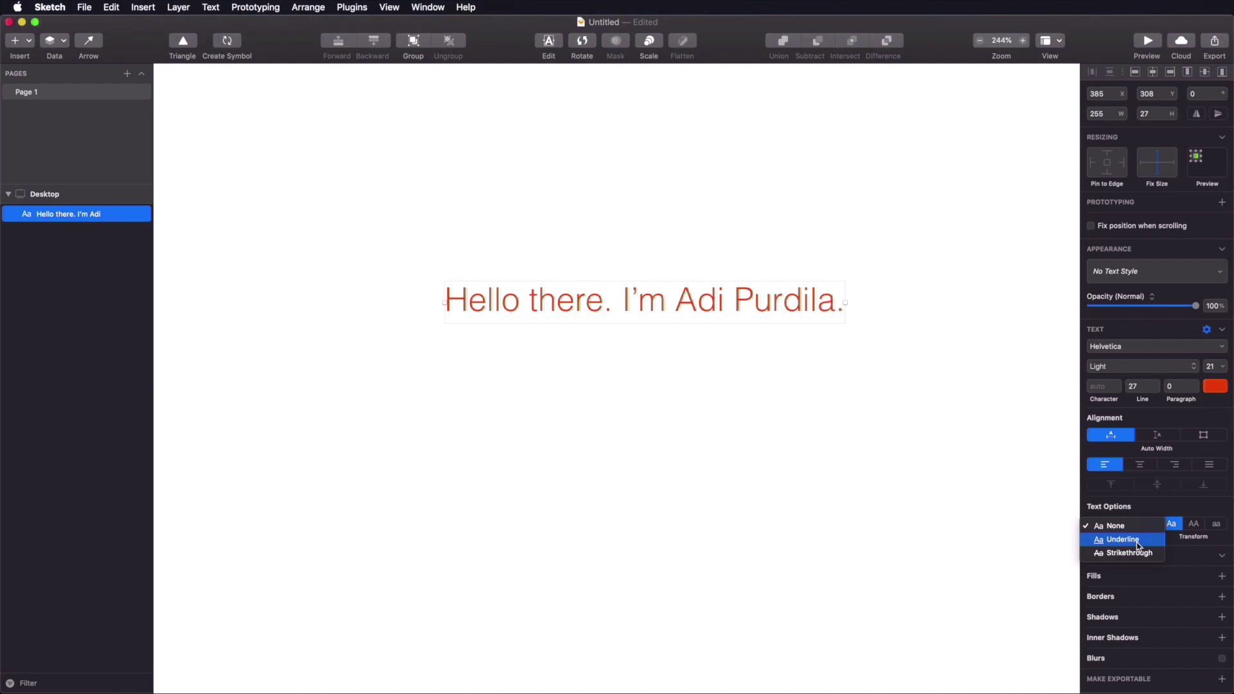
pyautogui.click(1140, 540)
pyautogui.click(1140, 529)
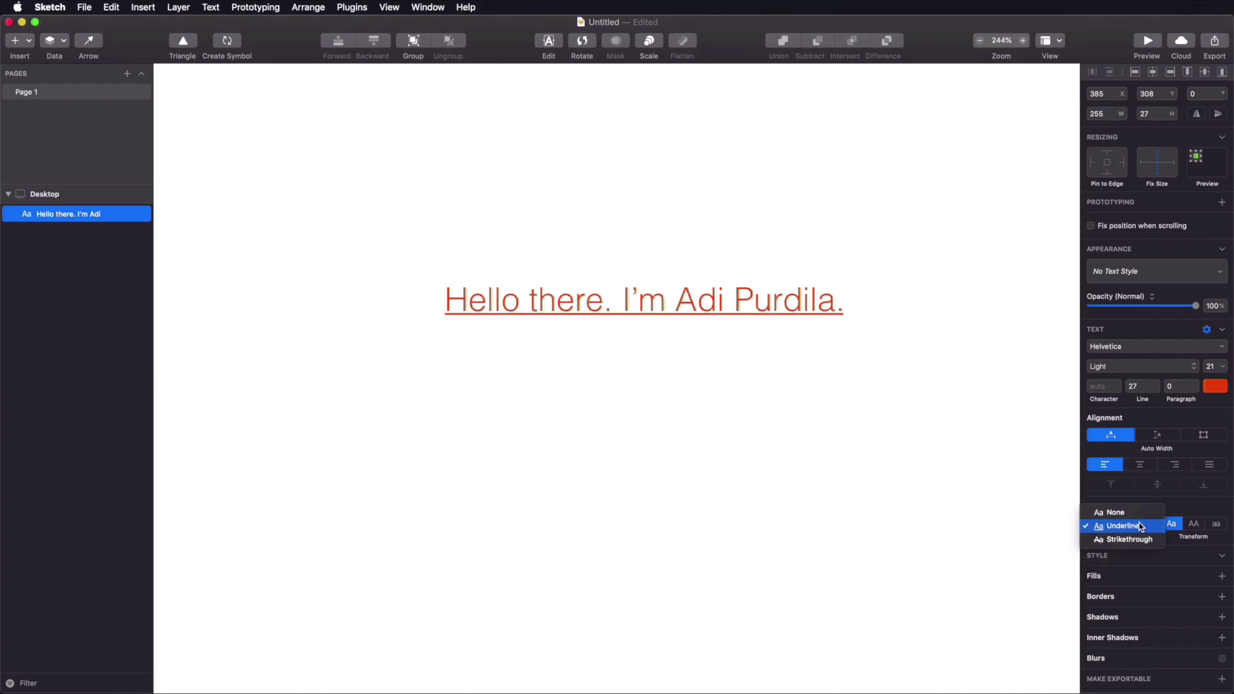
pyautogui.click(1140, 546)
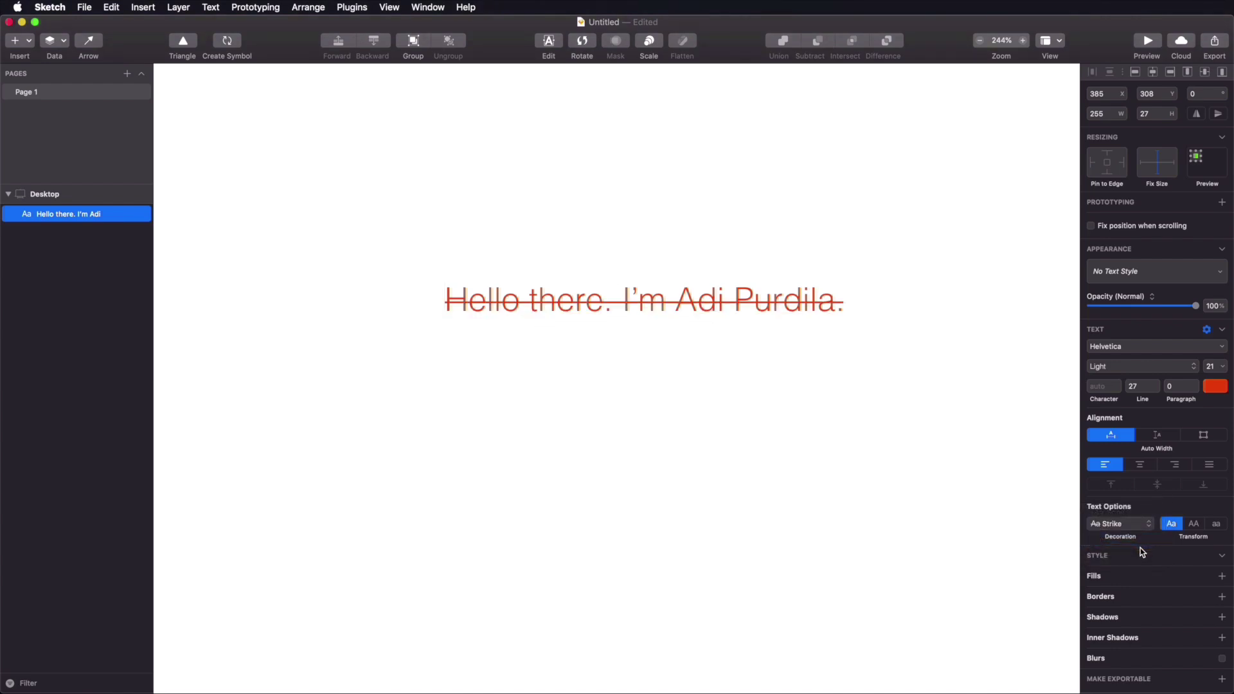
# Step: Try the uppercase and lowercase transforms on the greeting text, restore its original case, and move it to about X 387, Y 296
pyautogui.click(1193, 524)
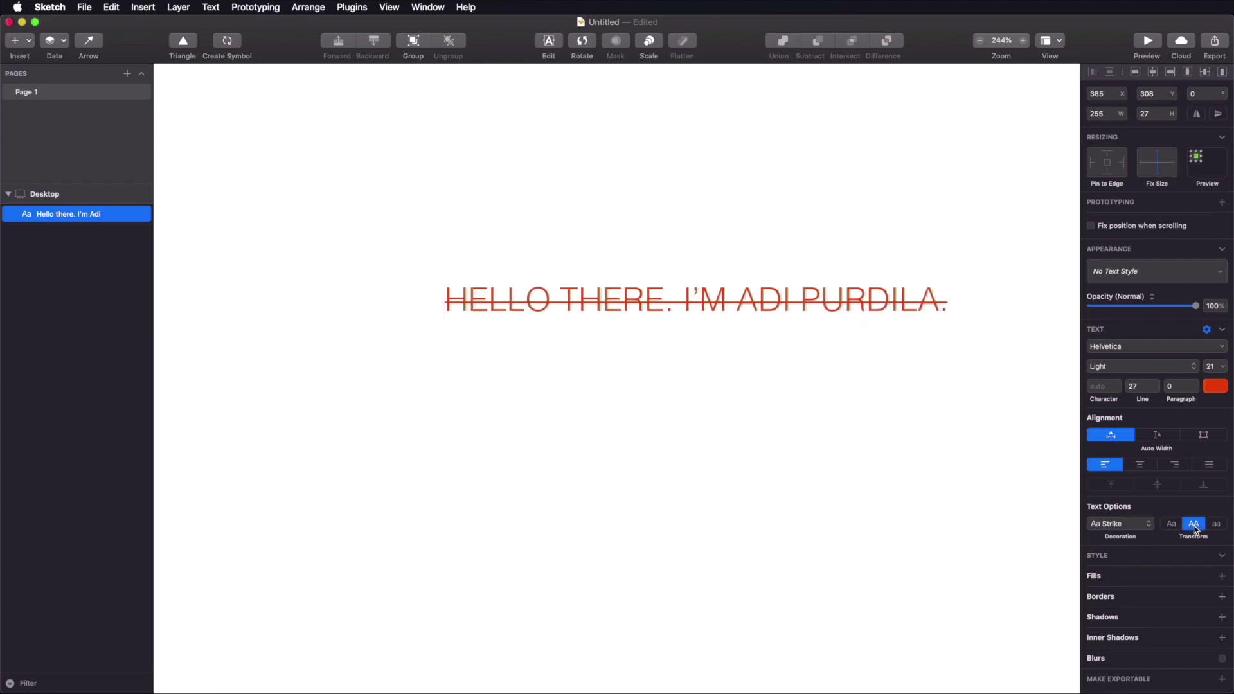
pyautogui.click(1217, 524)
pyautogui.click(1172, 524)
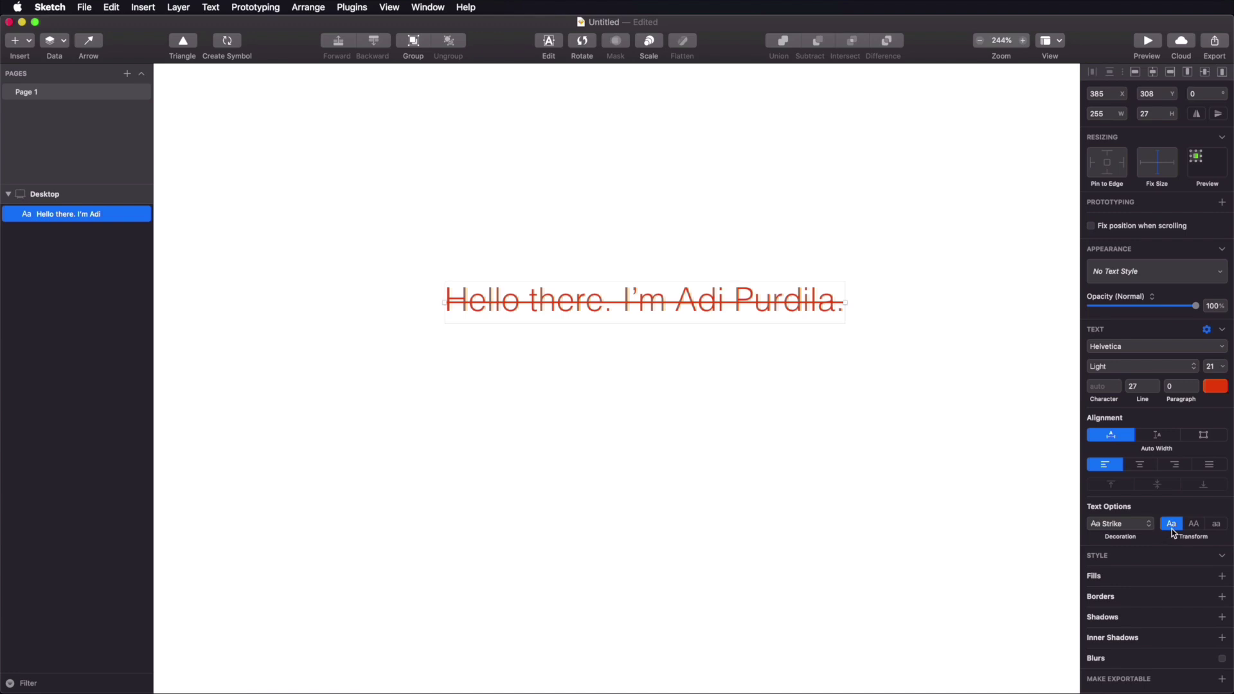
pyautogui.moveTo(708, 299); pyautogui.dragTo(712, 281)
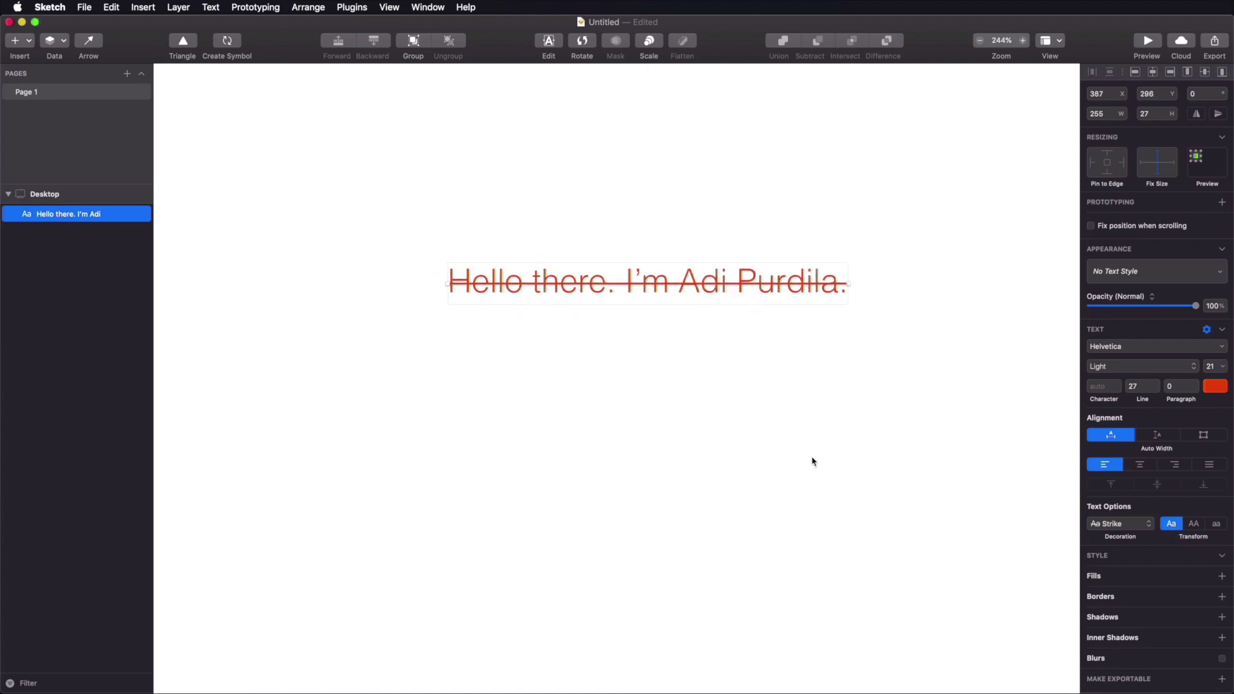
# Step: Reselect the greeting text and set its decoration to None
pyautogui.click(814, 462)
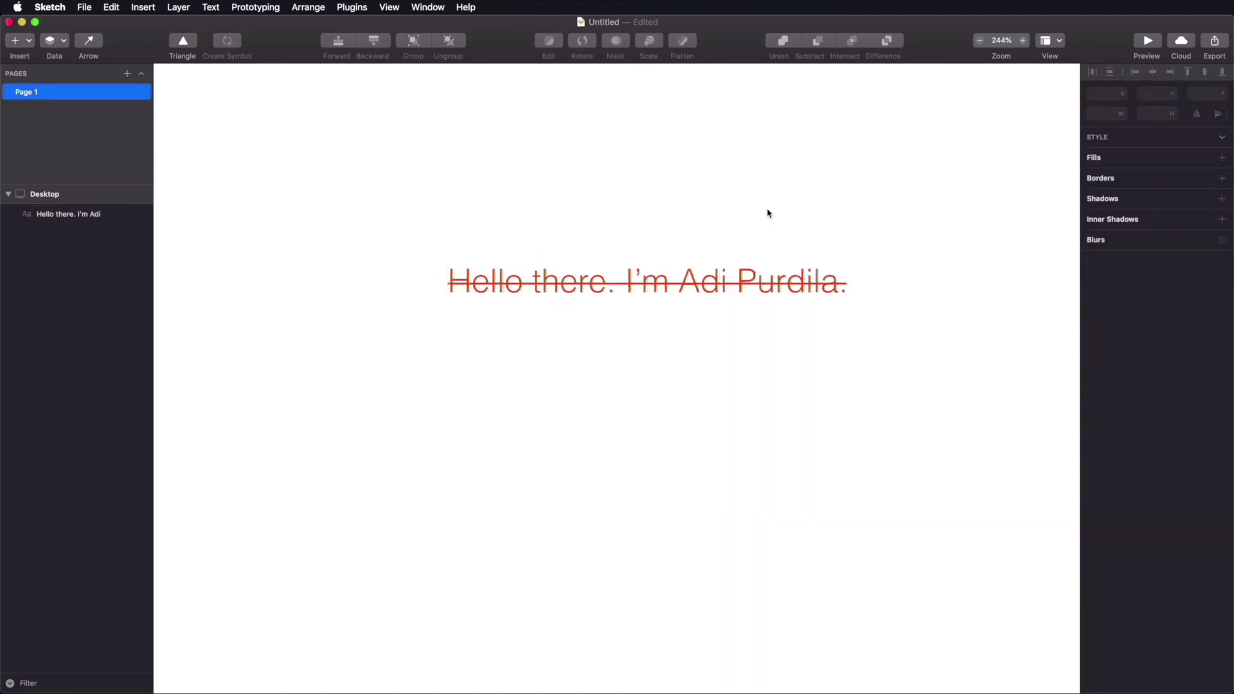
pyautogui.click(749, 290)
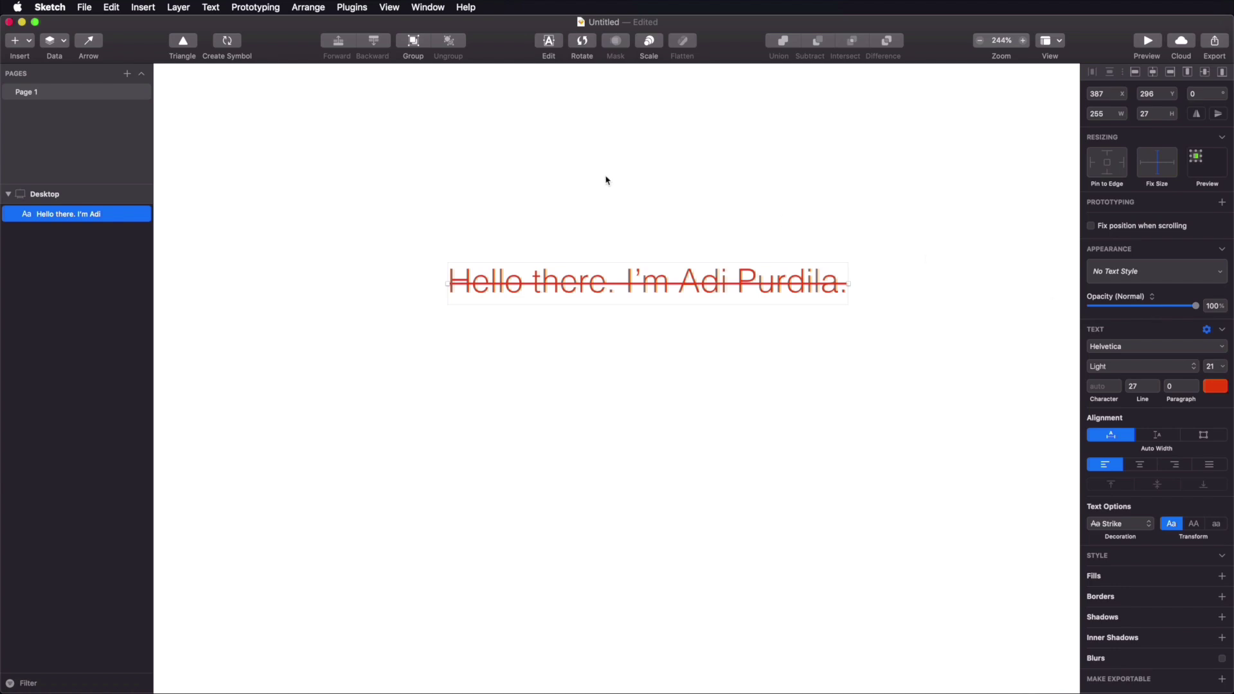
pyautogui.click(212, 8)
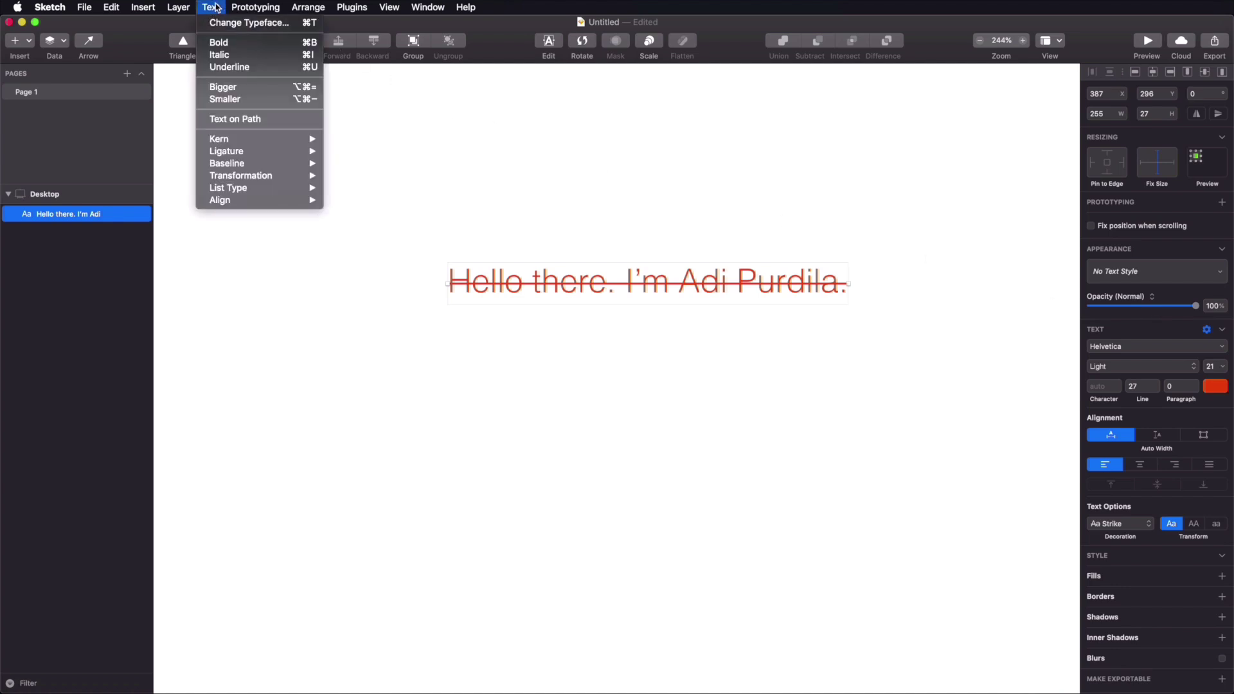
pyautogui.moveTo(235, 8)
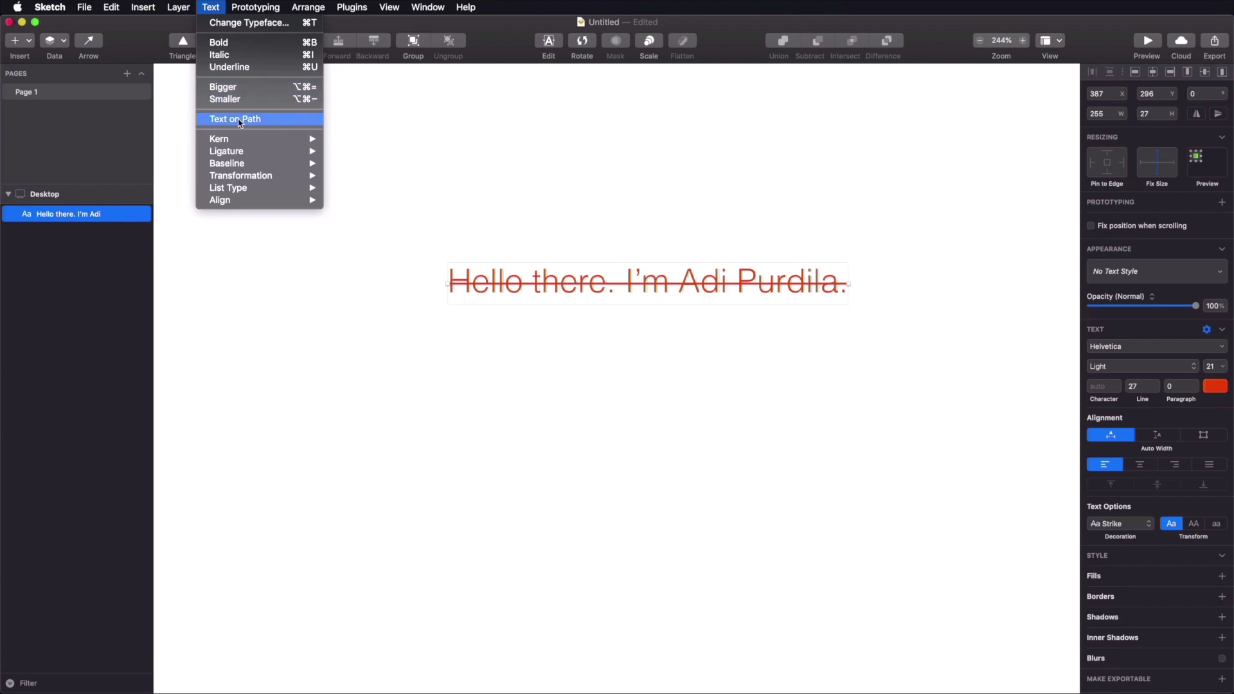
pyautogui.click(614, 196)
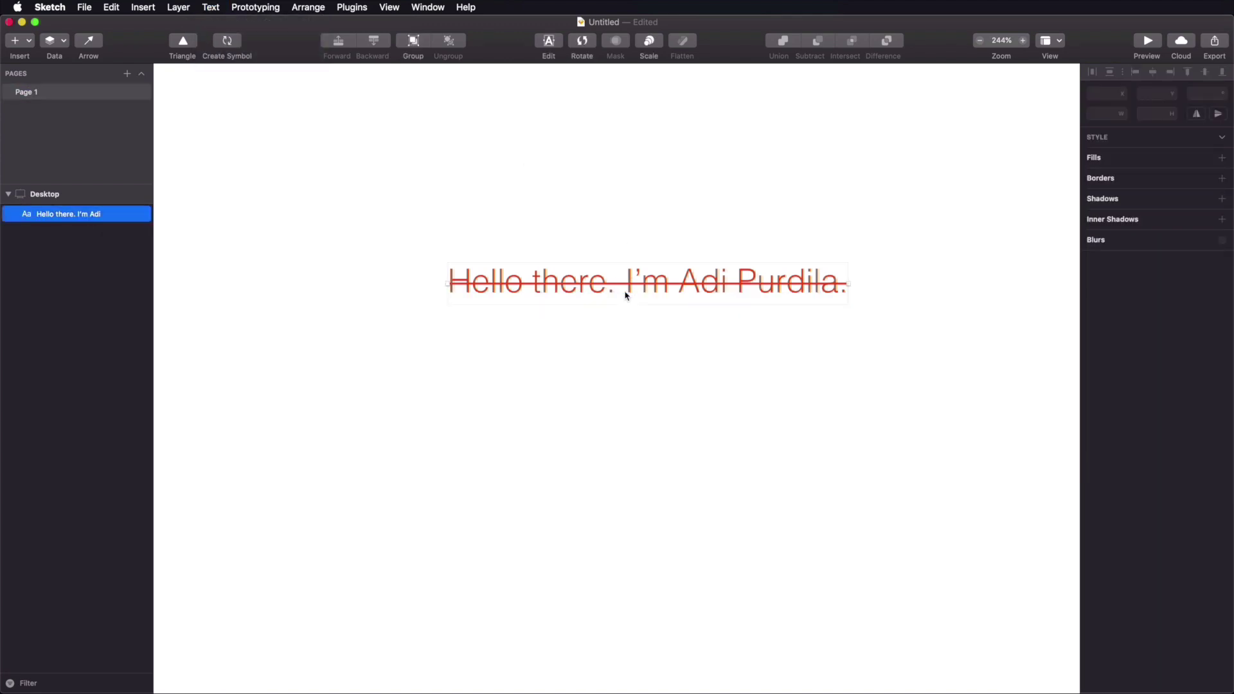
pyautogui.click(1118, 524)
pyautogui.click(1106, 500)
# Step: Draw an open wavy four-point curve about 366 by 42 below the greeting and move it to about X 331, Y 332
pyautogui.press('v')
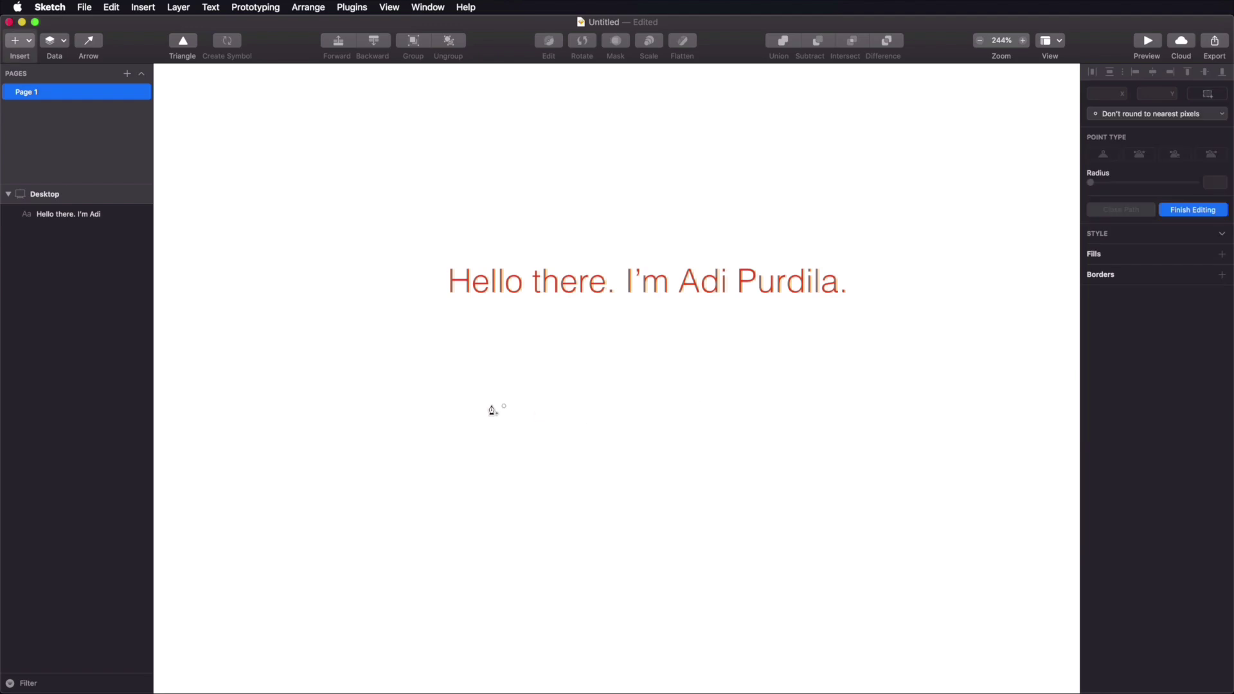
pyautogui.click(363, 392)
pyautogui.click(544, 344)
pyautogui.moveTo(551, 344); pyautogui.dragTo(704, 345)
pyautogui.moveTo(785, 410); pyautogui.dragTo(887, 410)
pyautogui.moveTo(939, 345); pyautogui.dragTo(992, 283)
pyautogui.press('Escape')
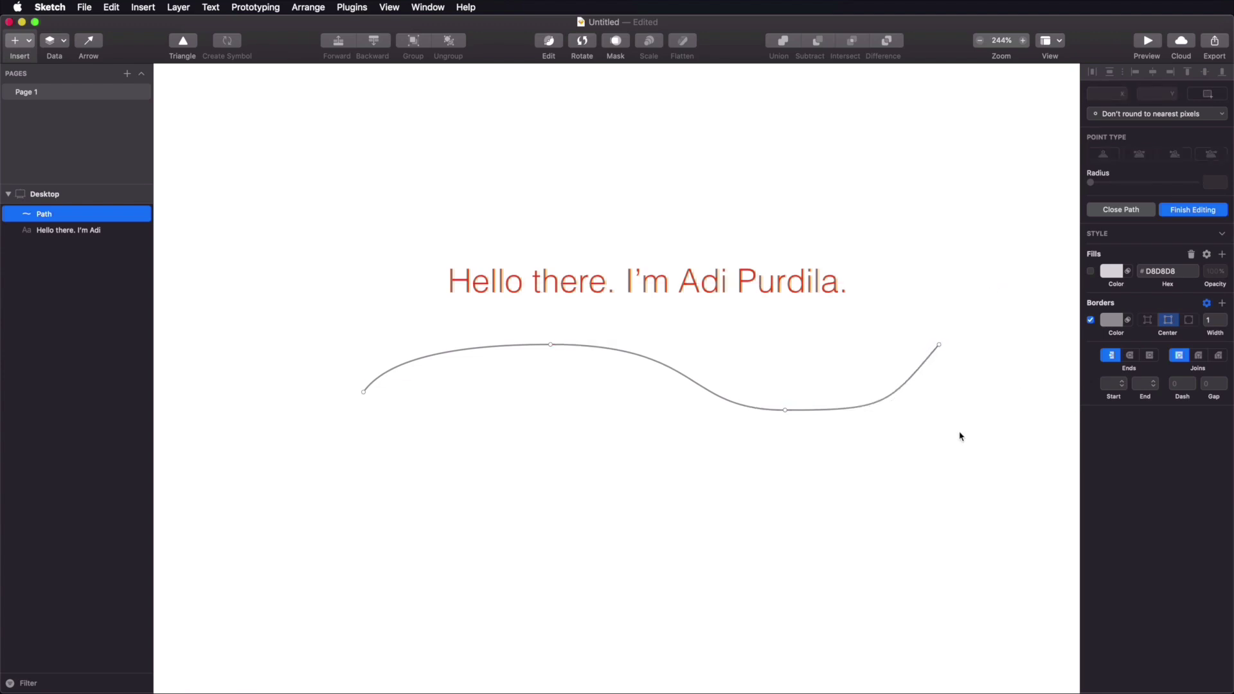
pyautogui.press('Escape')
pyautogui.moveTo(655, 375); pyautogui.dragTo(651, 349)
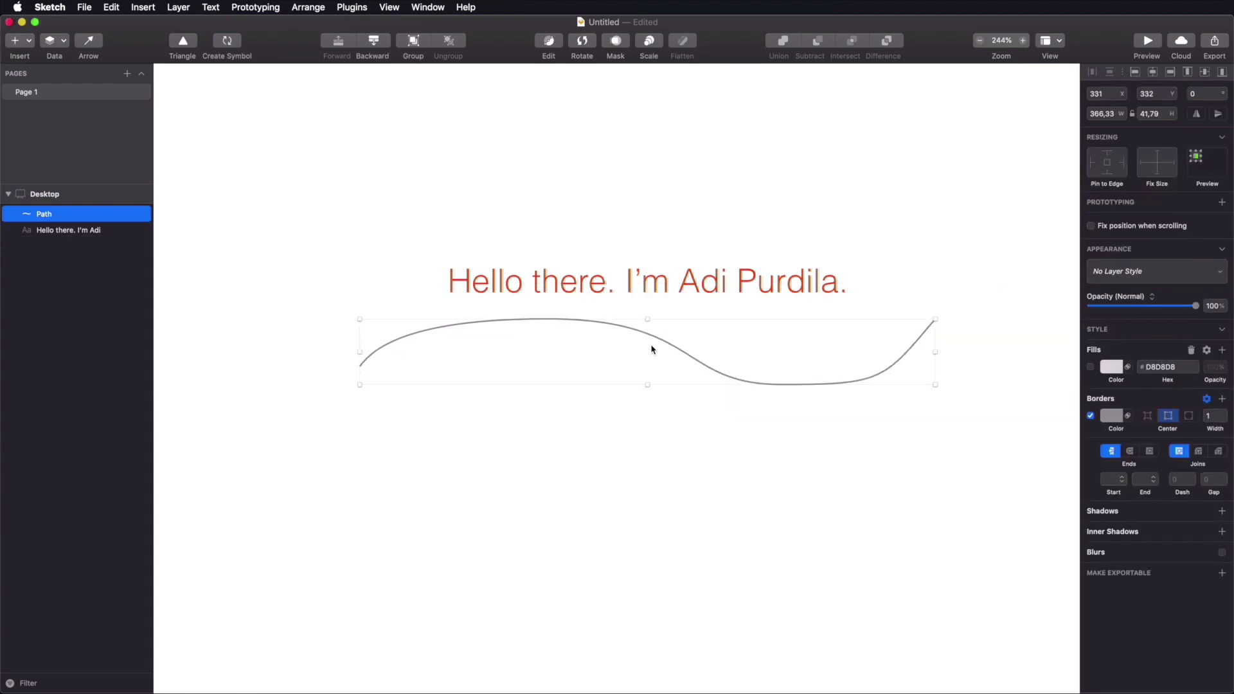
# Step: Stack the greeting text above the curve at about X 394, Y 329, and apply Text on Path to both
pyautogui.moveTo(45, 213); pyautogui.dragTo(52, 240)
pyautogui.moveTo(714, 285); pyautogui.dragTo(730, 339)
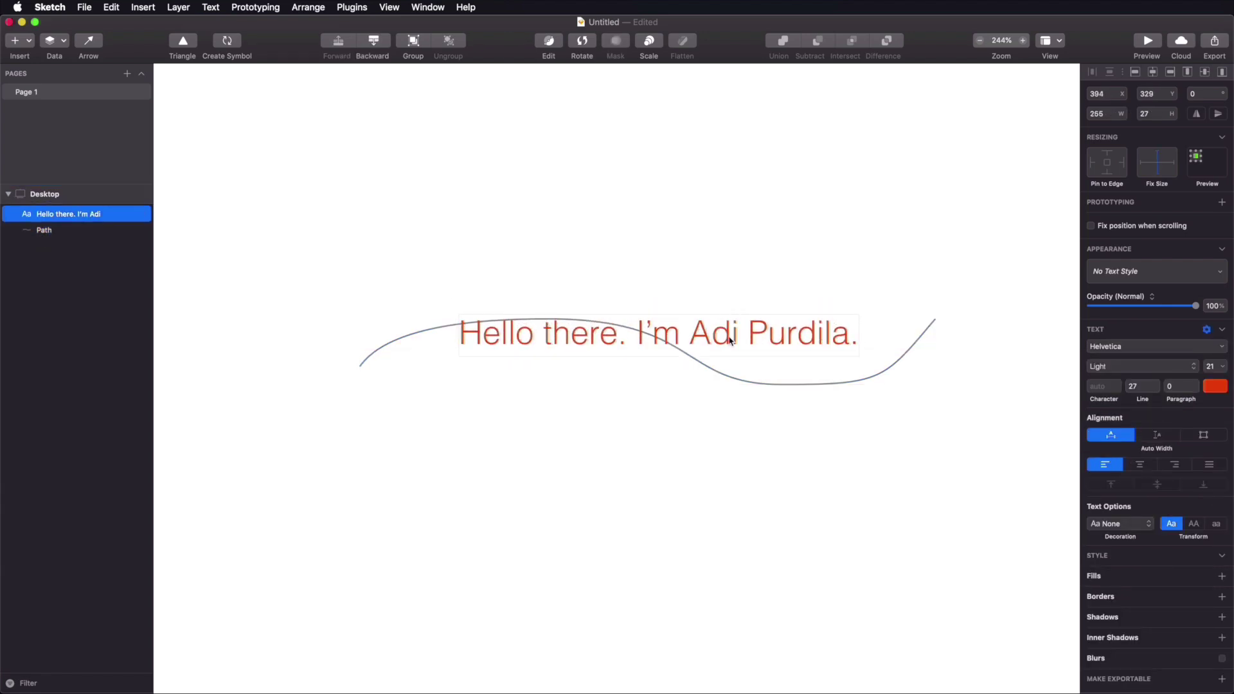
pyautogui.click(717, 281)
pyautogui.moveTo(533, 230); pyautogui.dragTo(778, 452)
pyautogui.click(213, 7)
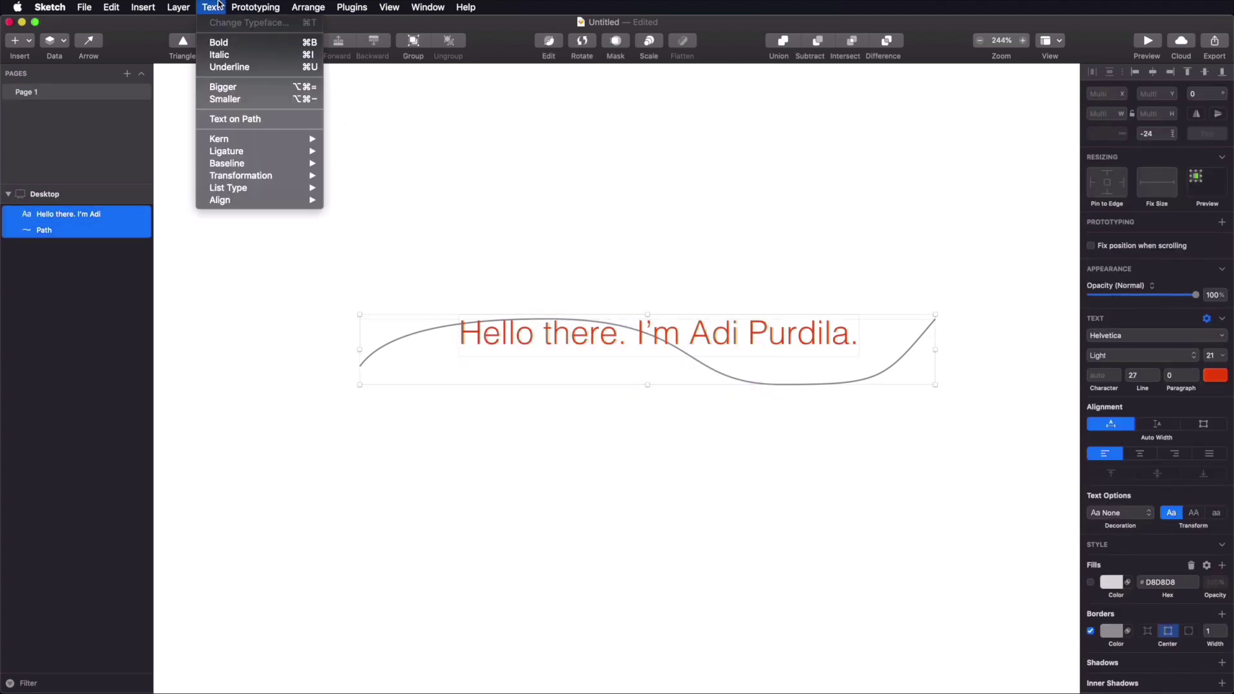
pyautogui.click(248, 126)
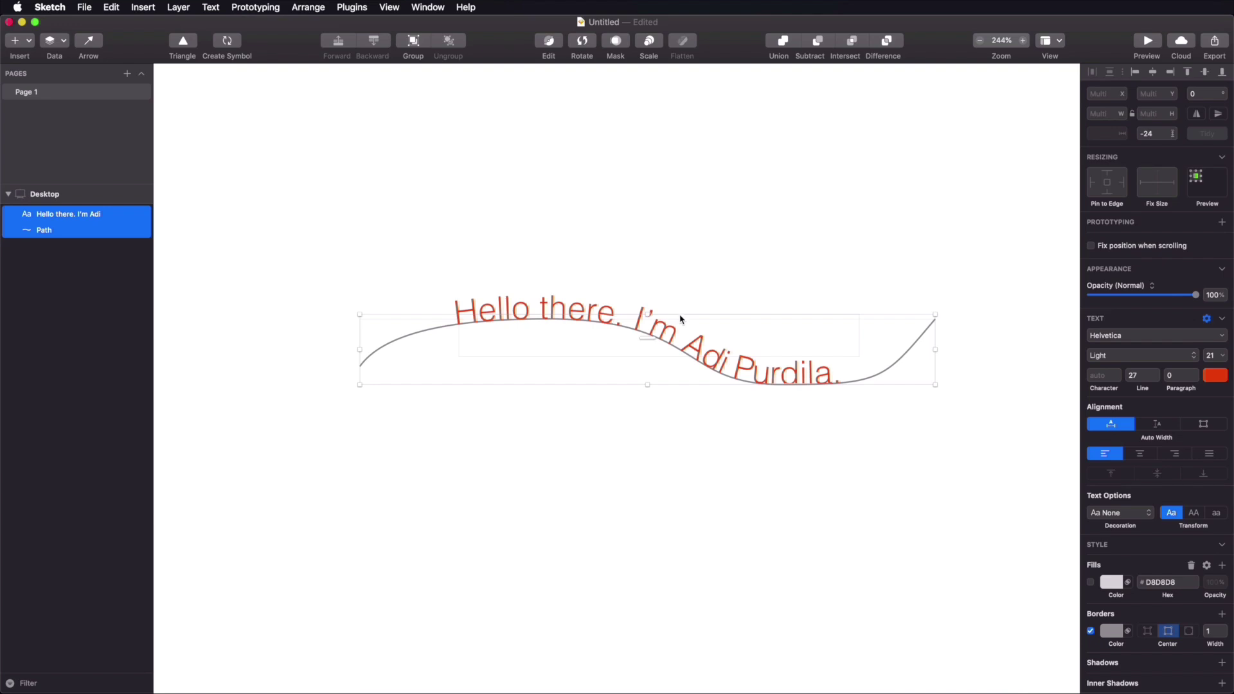
pyautogui.click(669, 256)
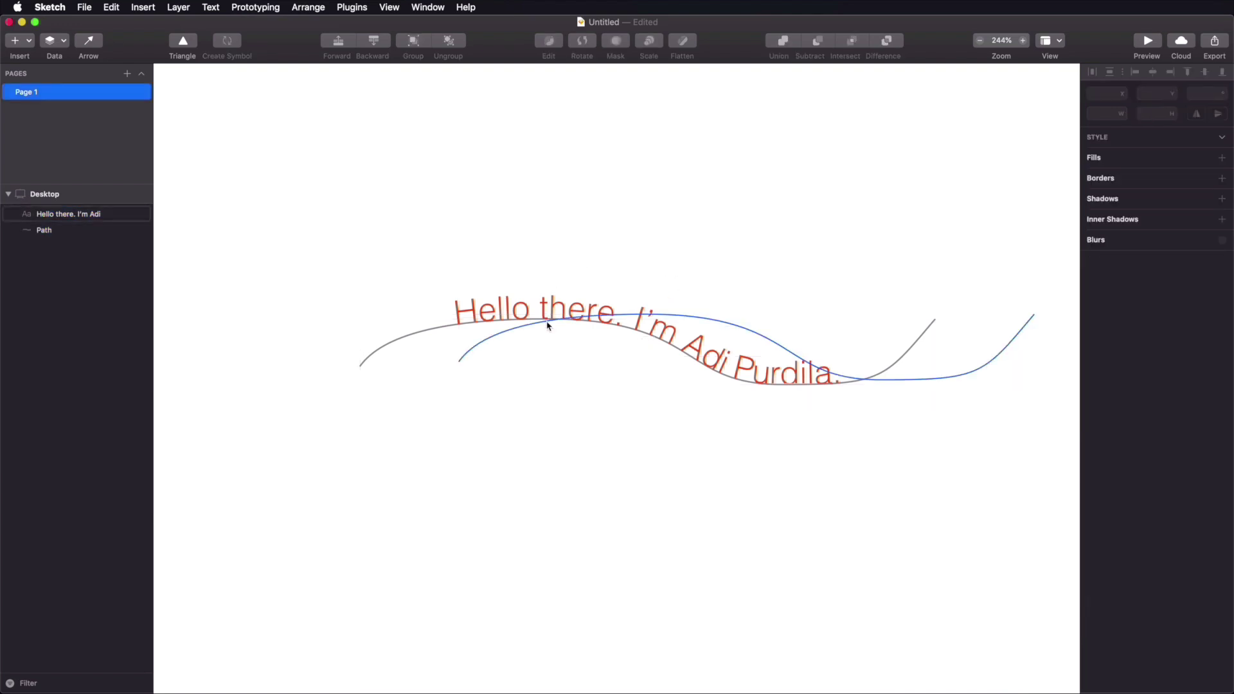
# Step: Reshape the curve under the text by adjusting its lower and upper middle points and their handles
pyautogui.click(910, 347)
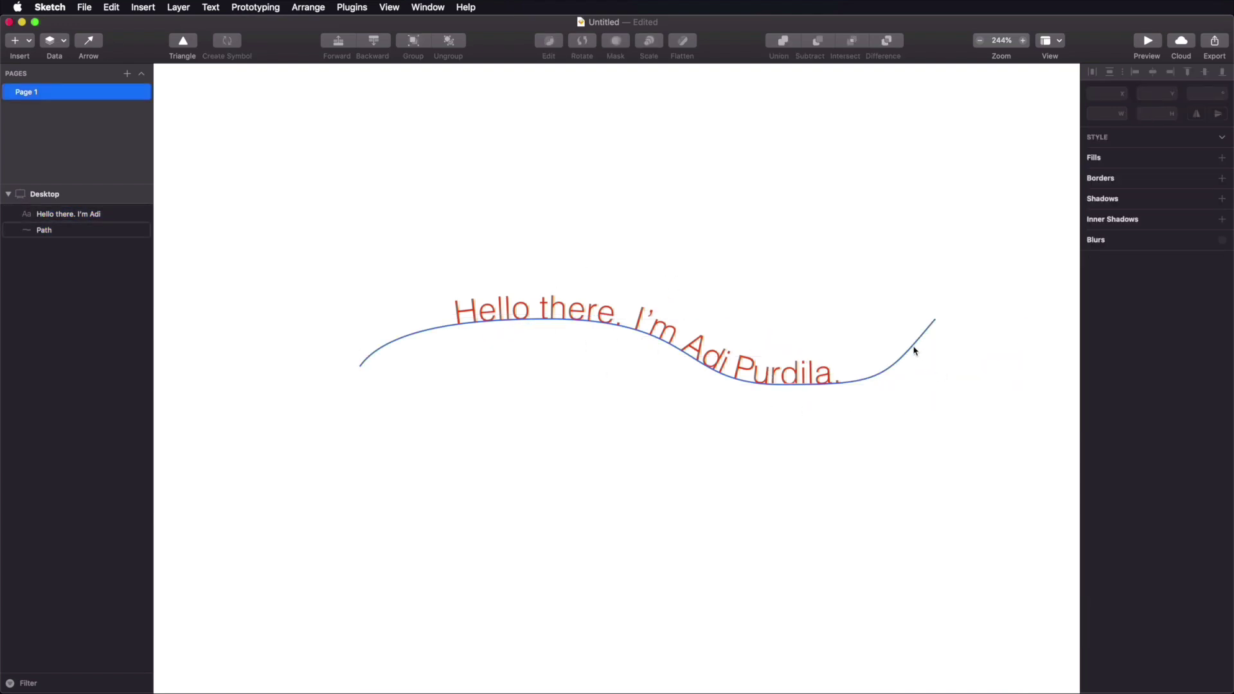
pyautogui.doubleClick(903, 358)
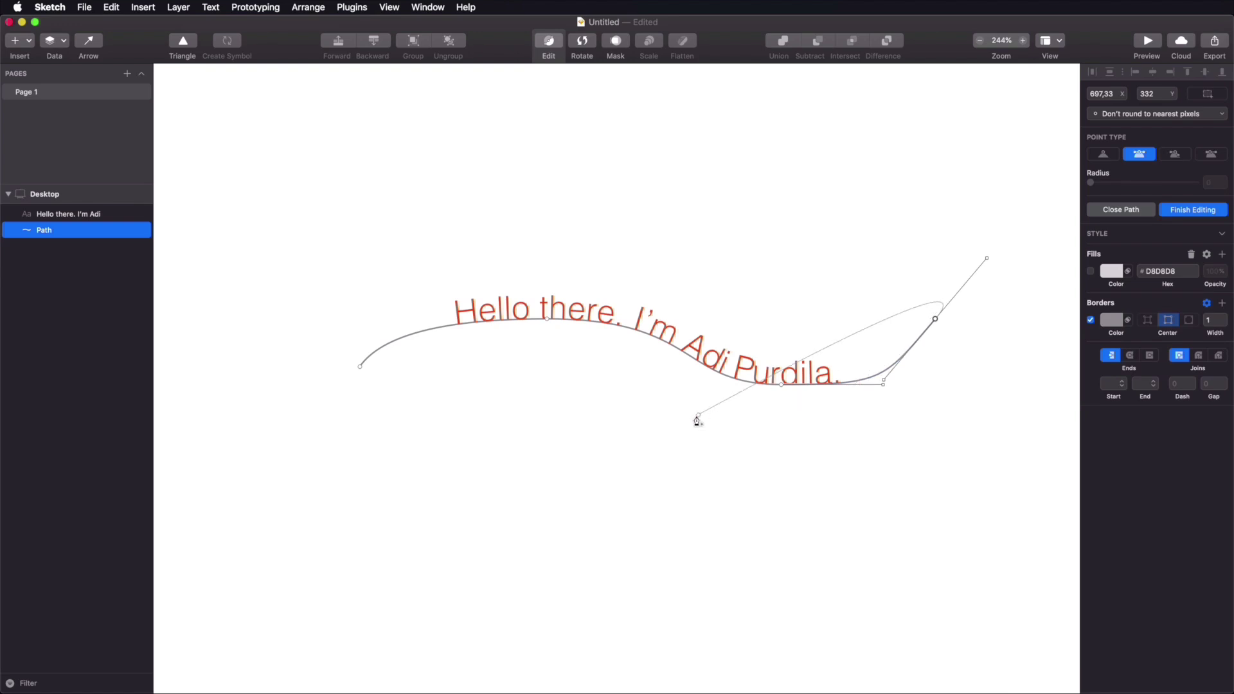
pyautogui.click(782, 385)
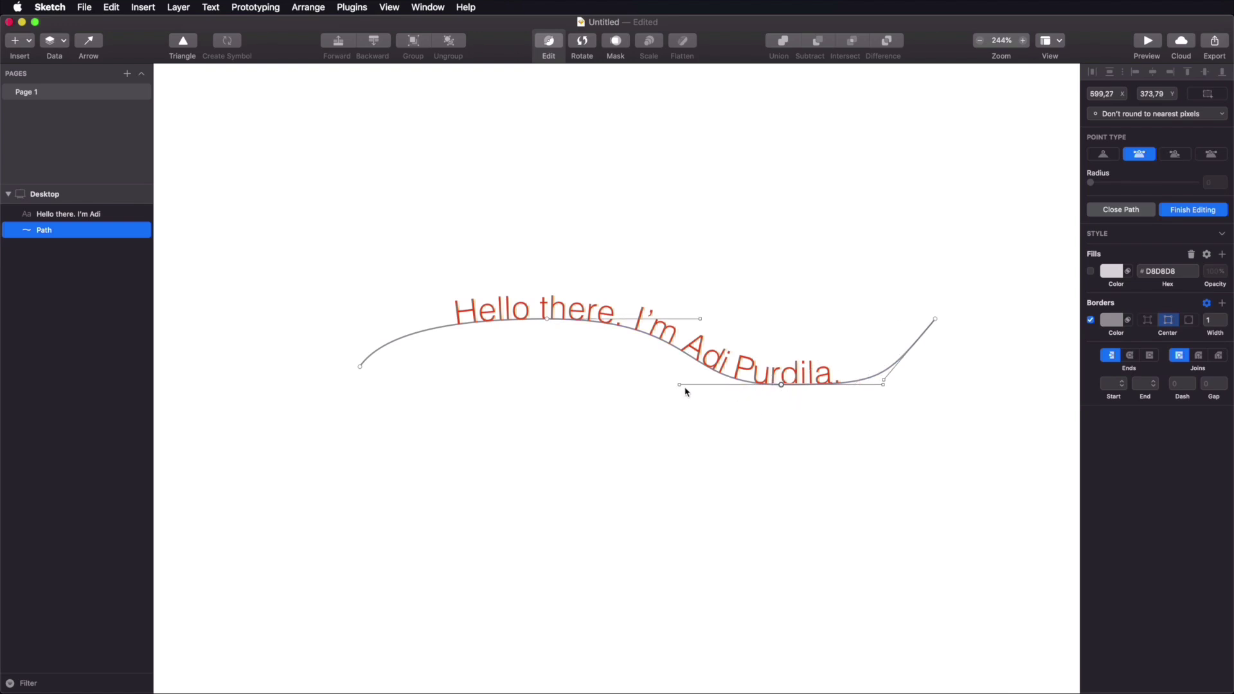
pyautogui.moveTo(681, 387); pyautogui.dragTo(693, 364)
pyautogui.click(547, 319)
pyautogui.moveTo(548, 321)
pyautogui.mouseDown()
pyautogui.moveTo(518, 331)
pyautogui.moveTo(530, 319)
pyautogui.mouseUp()
pyautogui.click(691, 206)
pyautogui.click(743, 209)
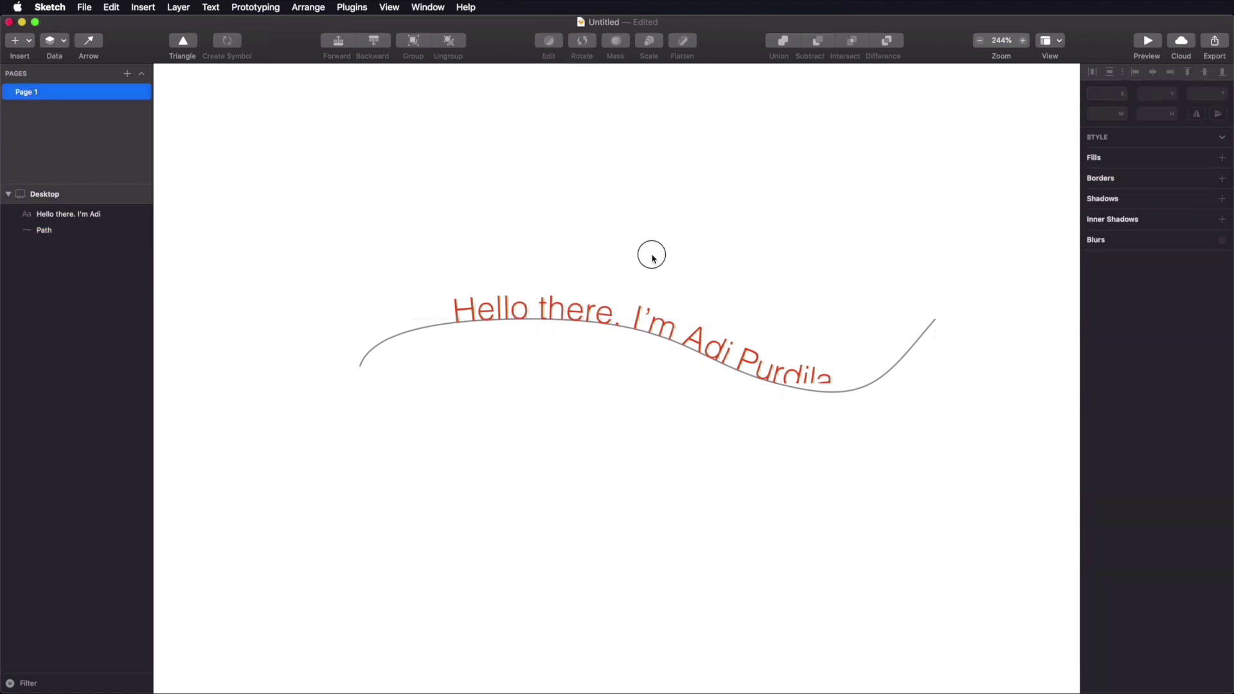
# Step: Undo the curve edits, the Text on Path command and the text move, and delete the curve
pyautogui.press('super+z')
pyautogui.press('super+z')
pyautogui.press('super+z')
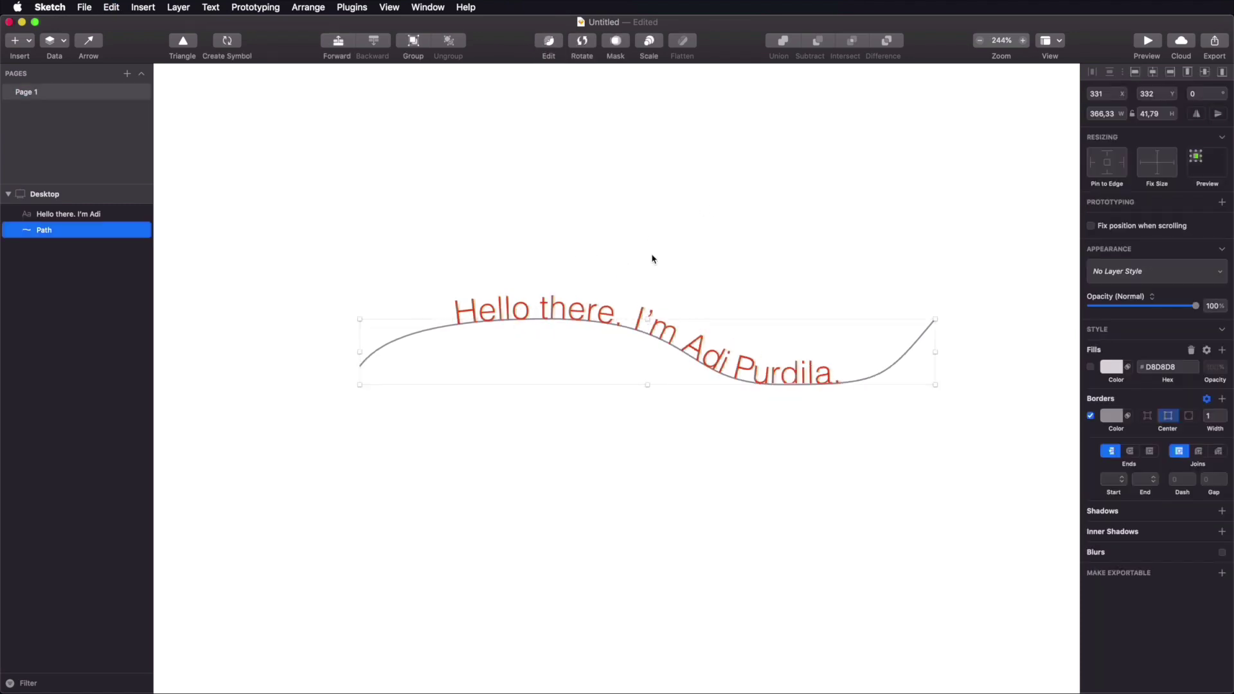
pyautogui.click(685, 352)
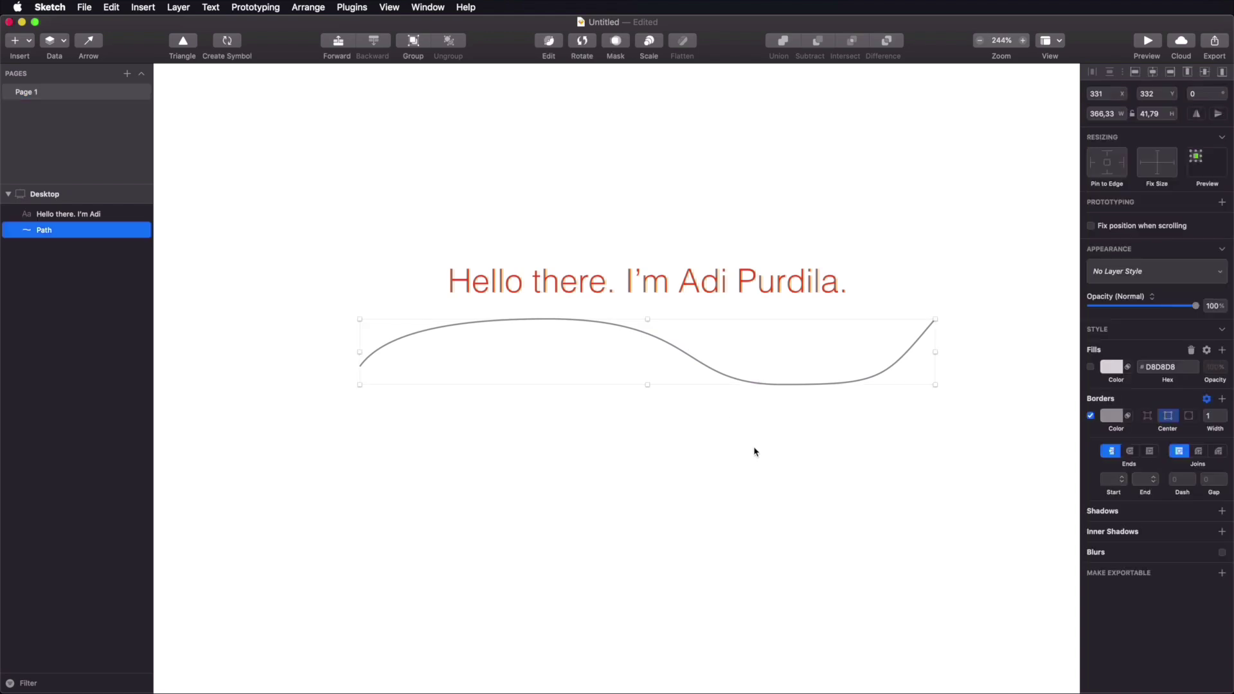
pyautogui.press('Delete')
# Step: Set the baseline of the "Hello ther" part of the greeting text to Subscript
pyautogui.click(578, 283)
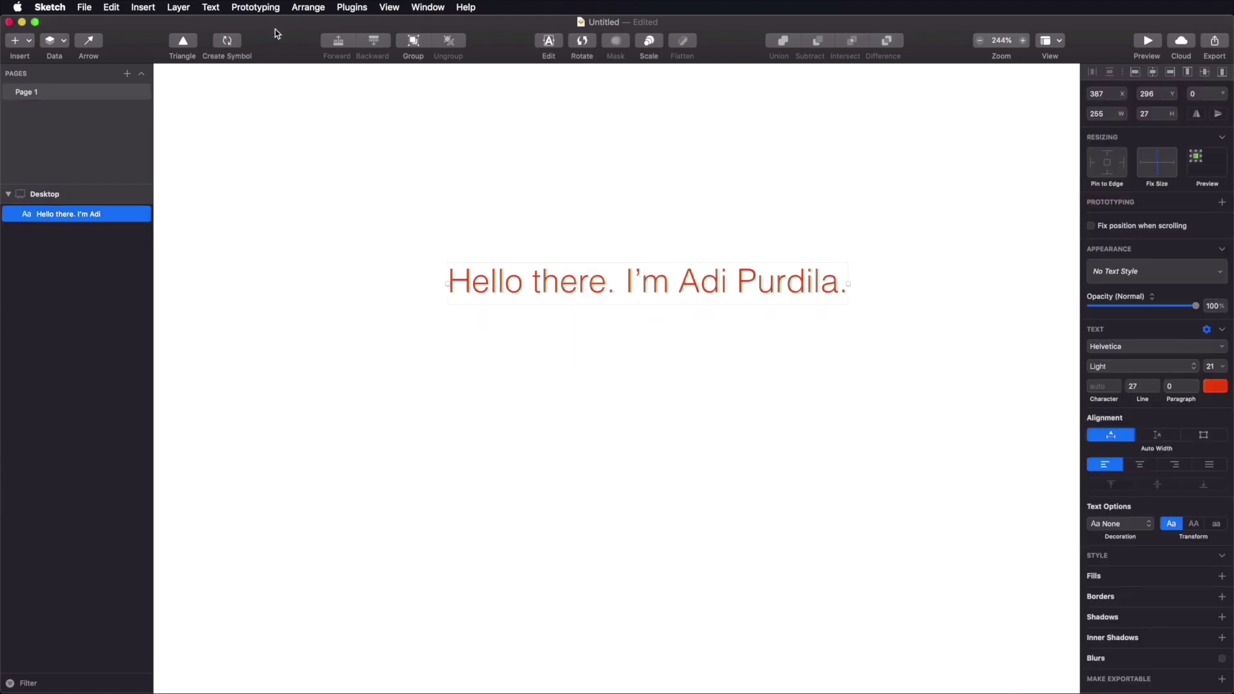
pyautogui.click(219, 7)
pyautogui.moveTo(286, 144)
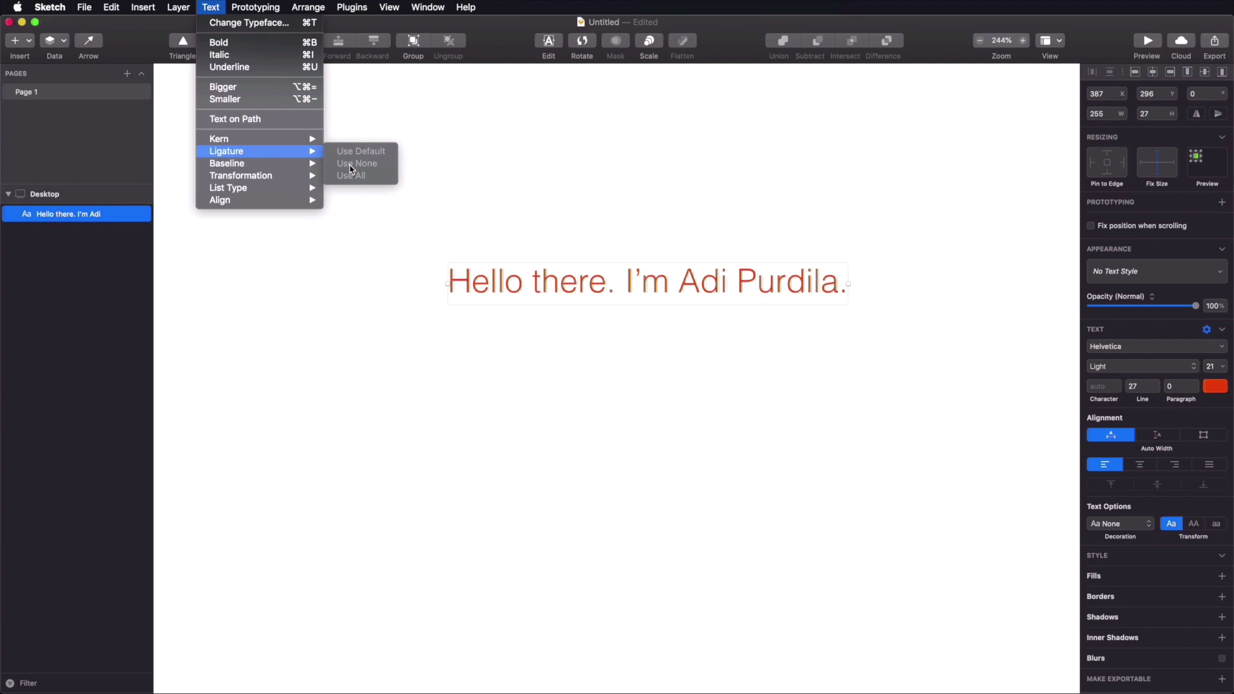
pyautogui.moveTo(255, 171)
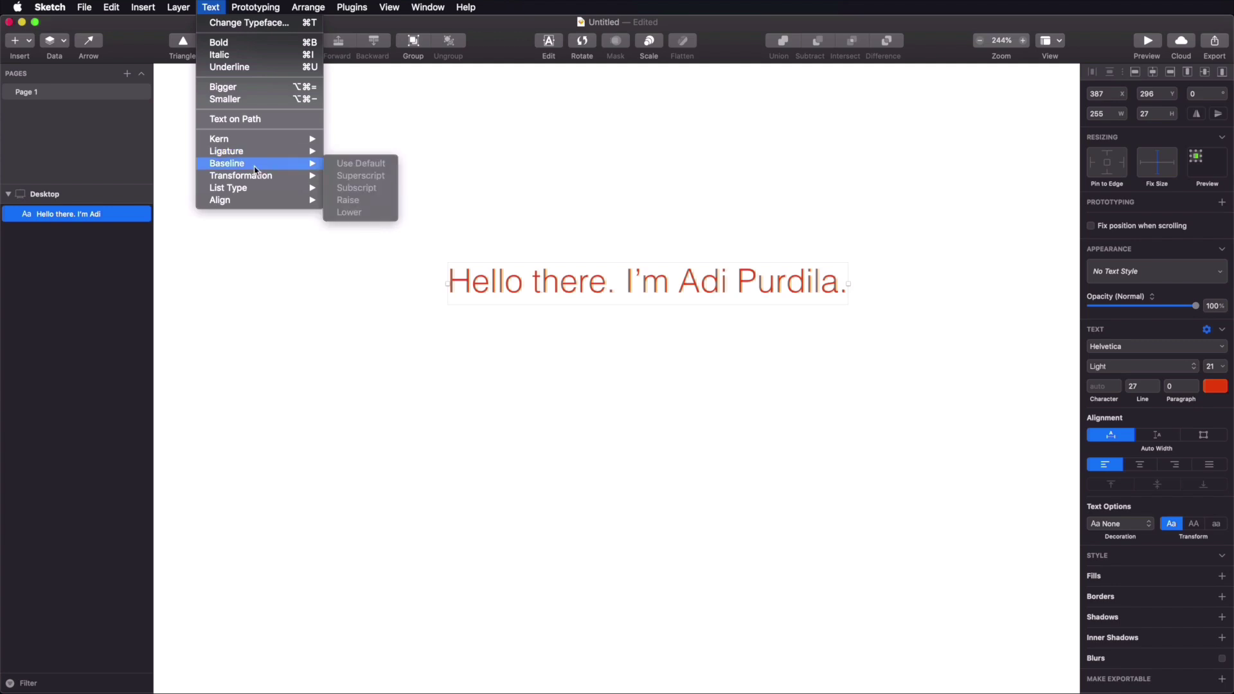
pyautogui.click(546, 281)
pyautogui.doubleClick(482, 281)
pyautogui.click(453, 281)
pyautogui.moveTo(453, 281); pyautogui.dragTo(588, 281)
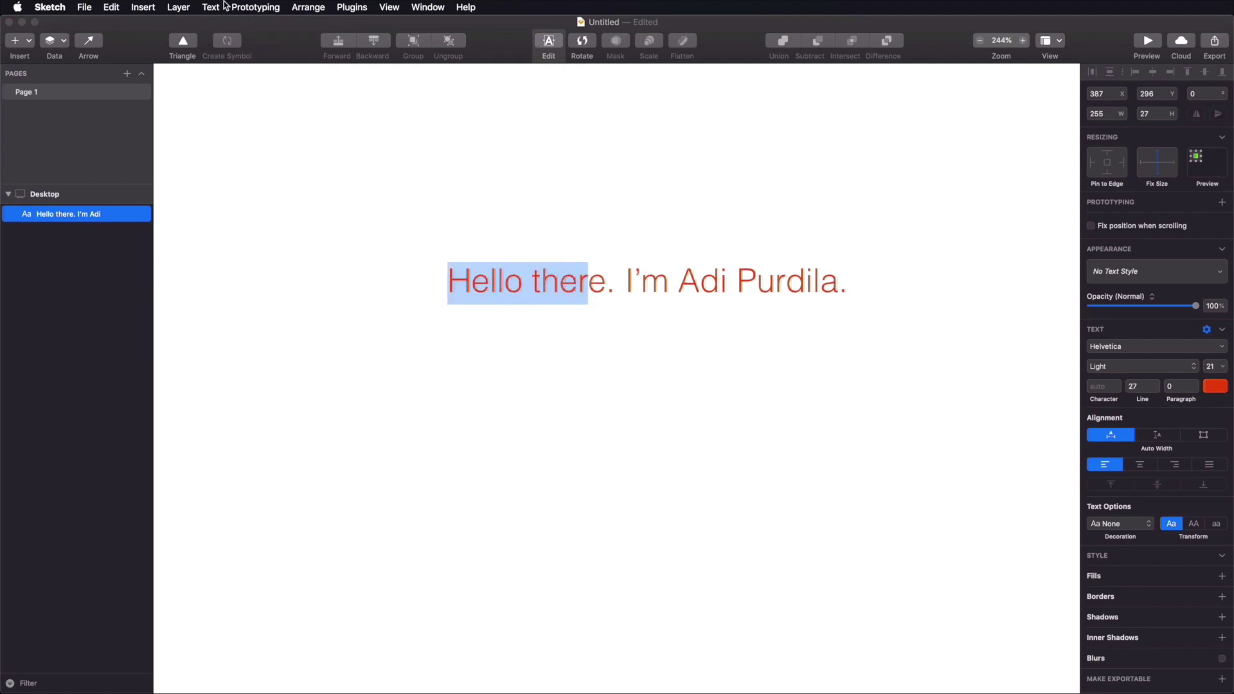
pyautogui.click(221, 7)
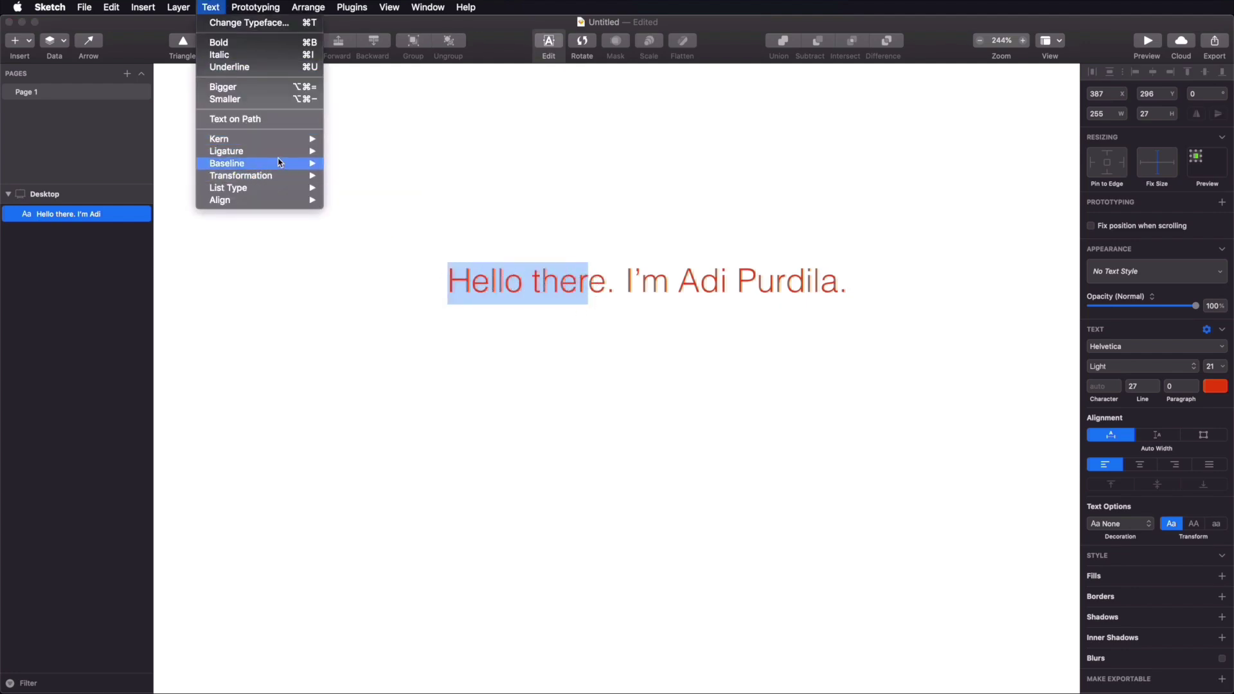
pyautogui.moveTo(282, 167)
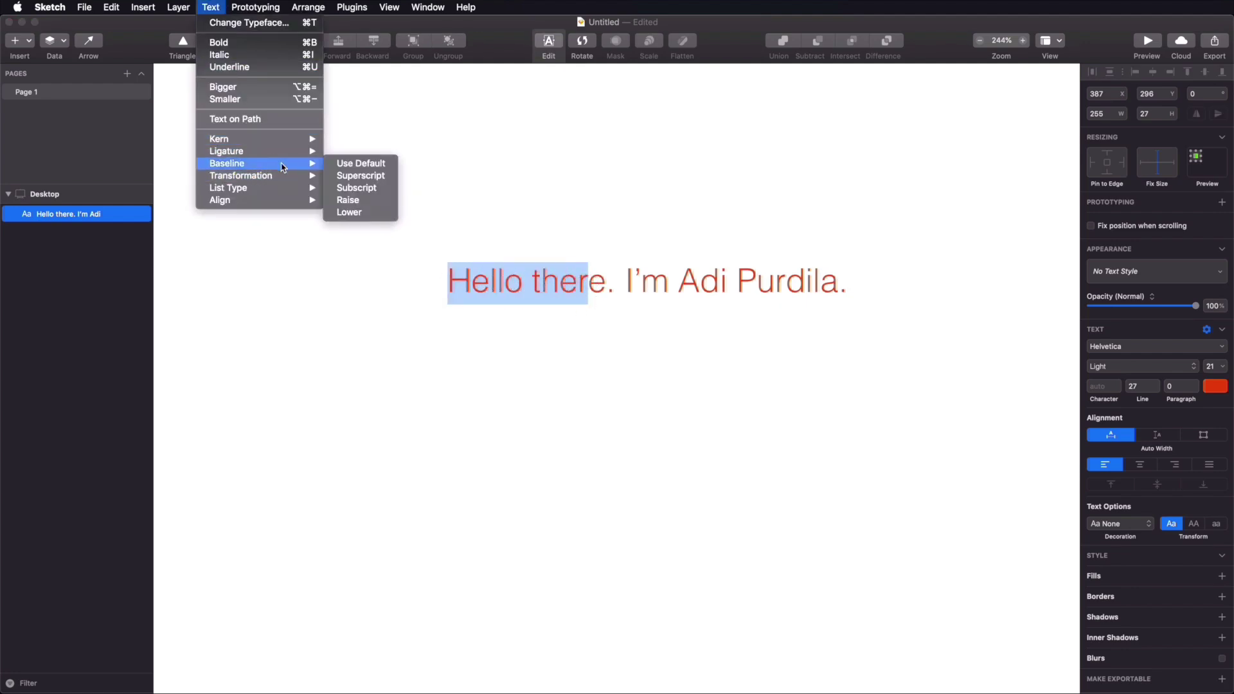
pyautogui.click(376, 189)
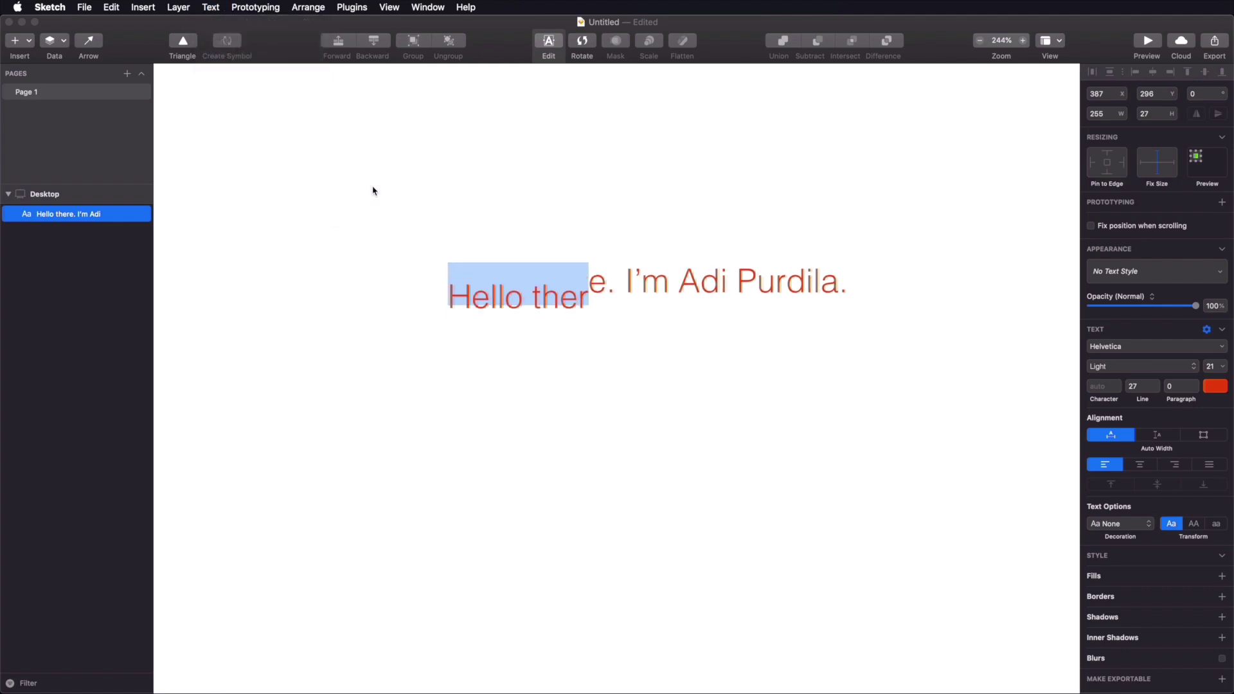
# Step: Look through the list type and alignment options for the selected greeting text and leave text editing
pyautogui.click(214, 8)
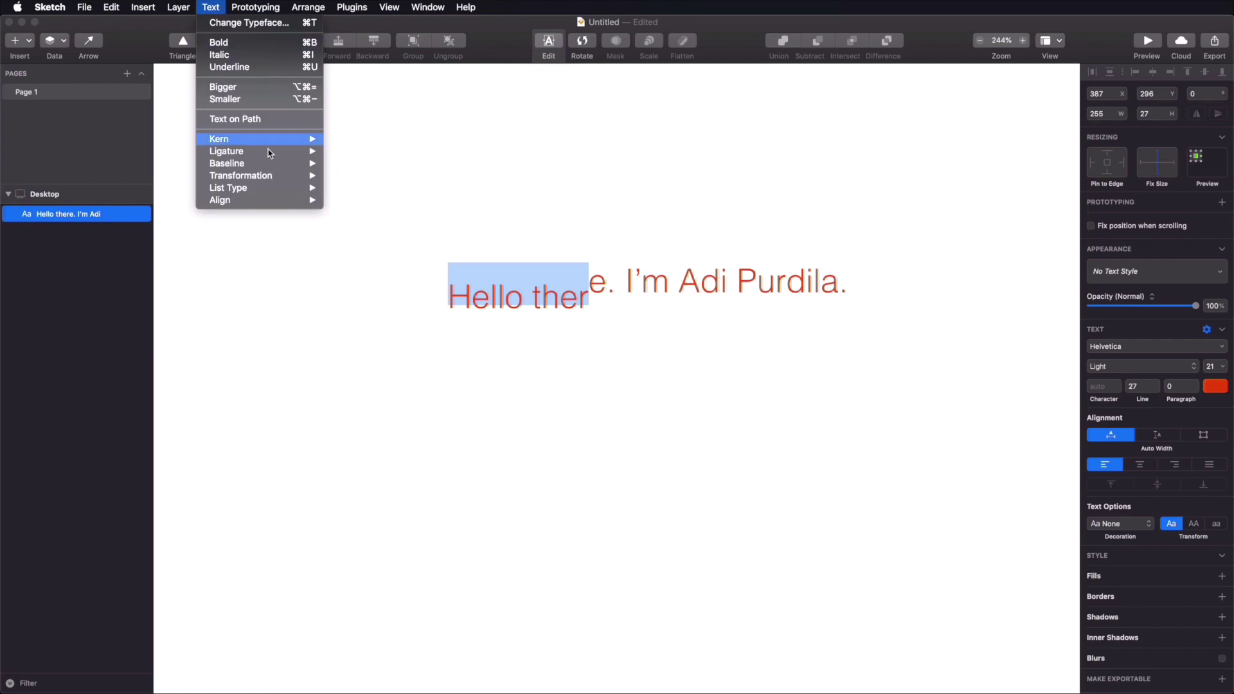
pyautogui.moveTo(277, 179)
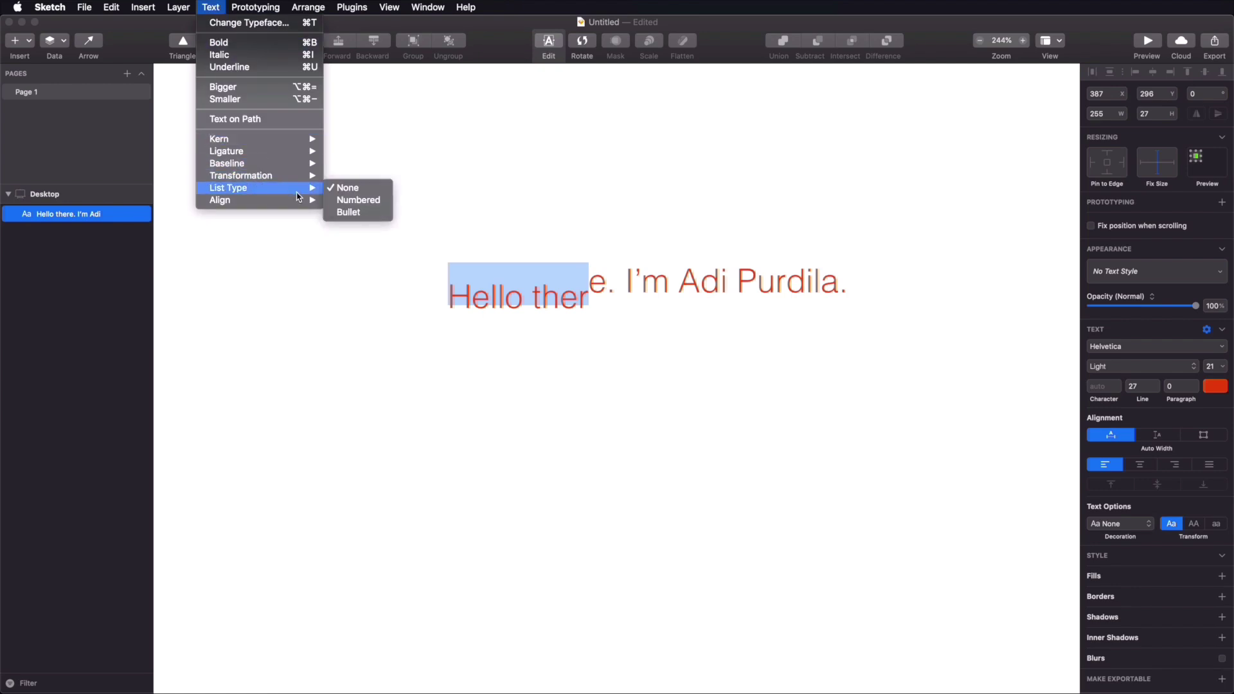
pyautogui.moveTo(299, 203)
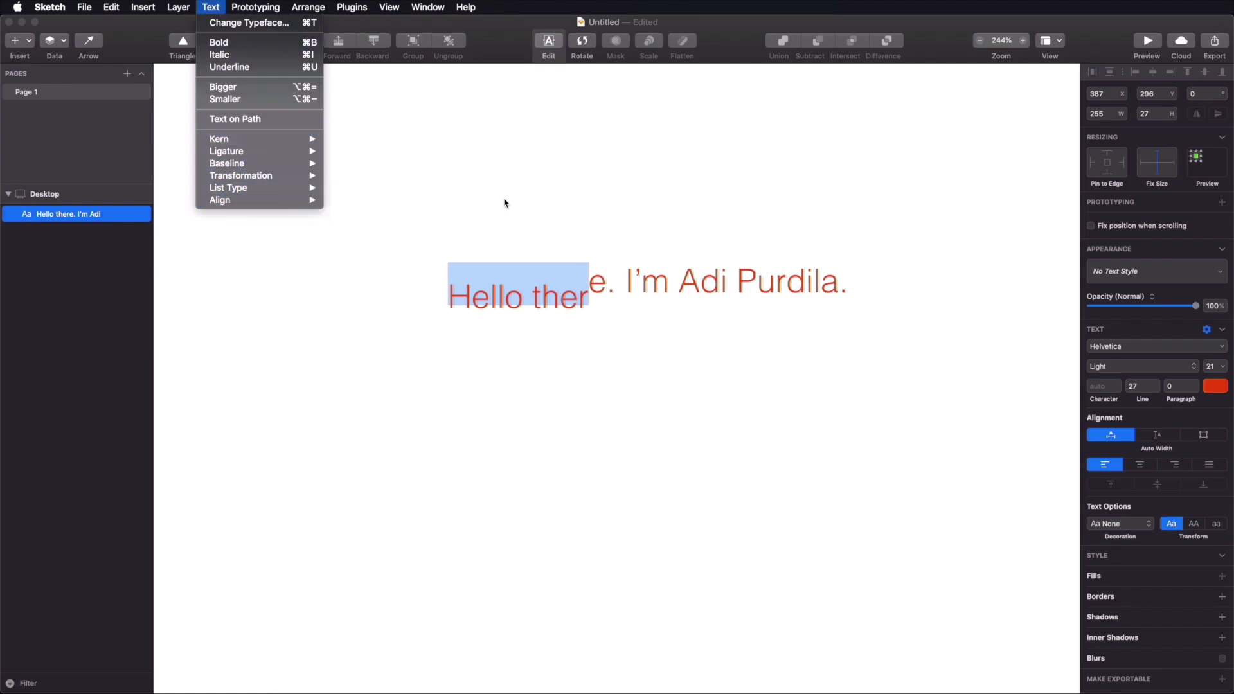
pyautogui.press('Escape')
pyautogui.press('Escape')
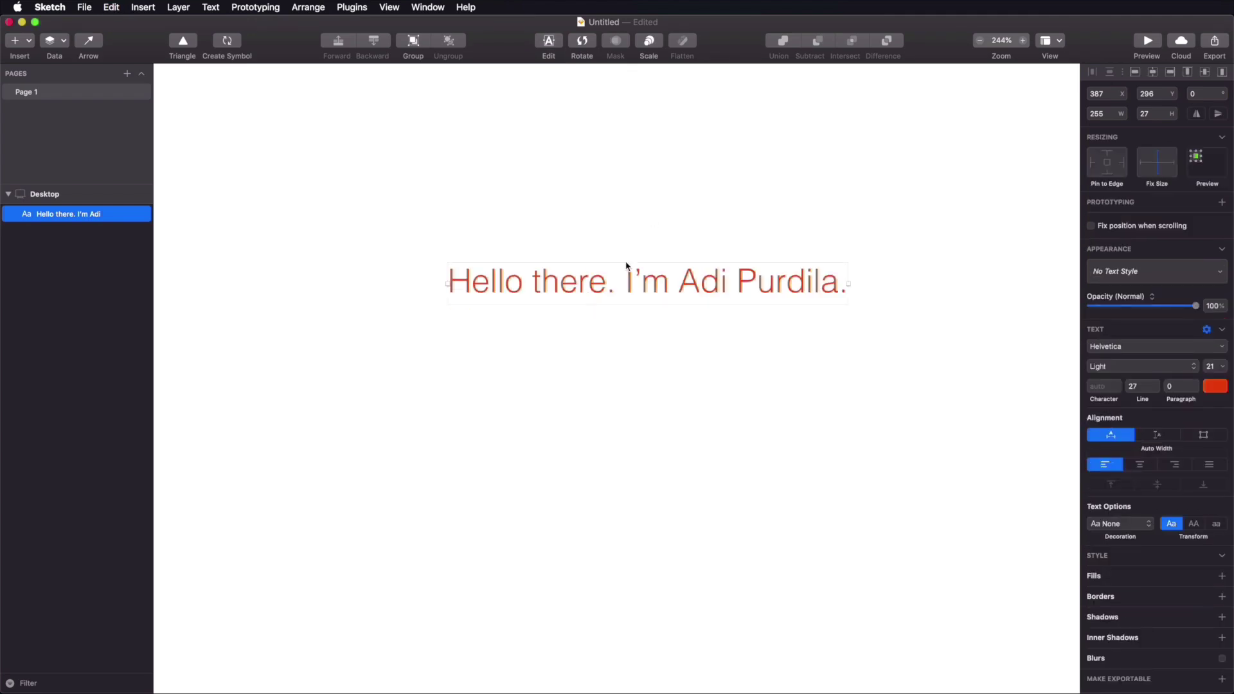
pyautogui.click(682, 238)
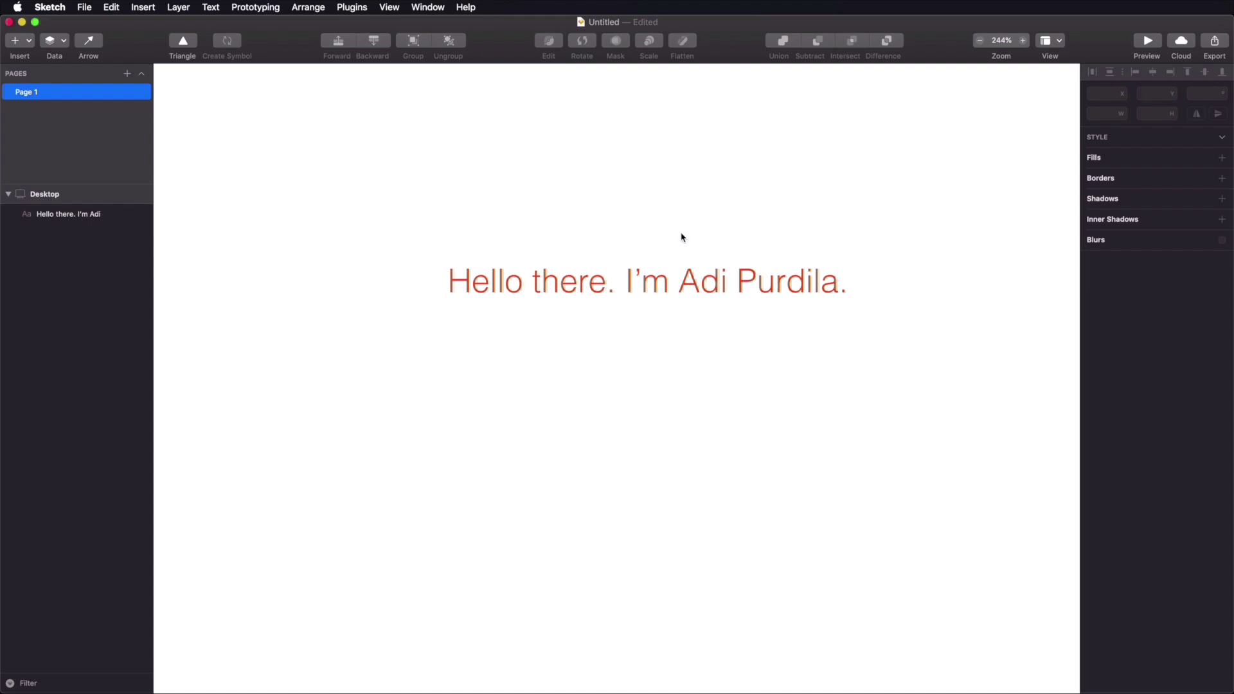
# Step: Delete the greeting text layer from the Desktop artboard
pyautogui.click(785, 283)
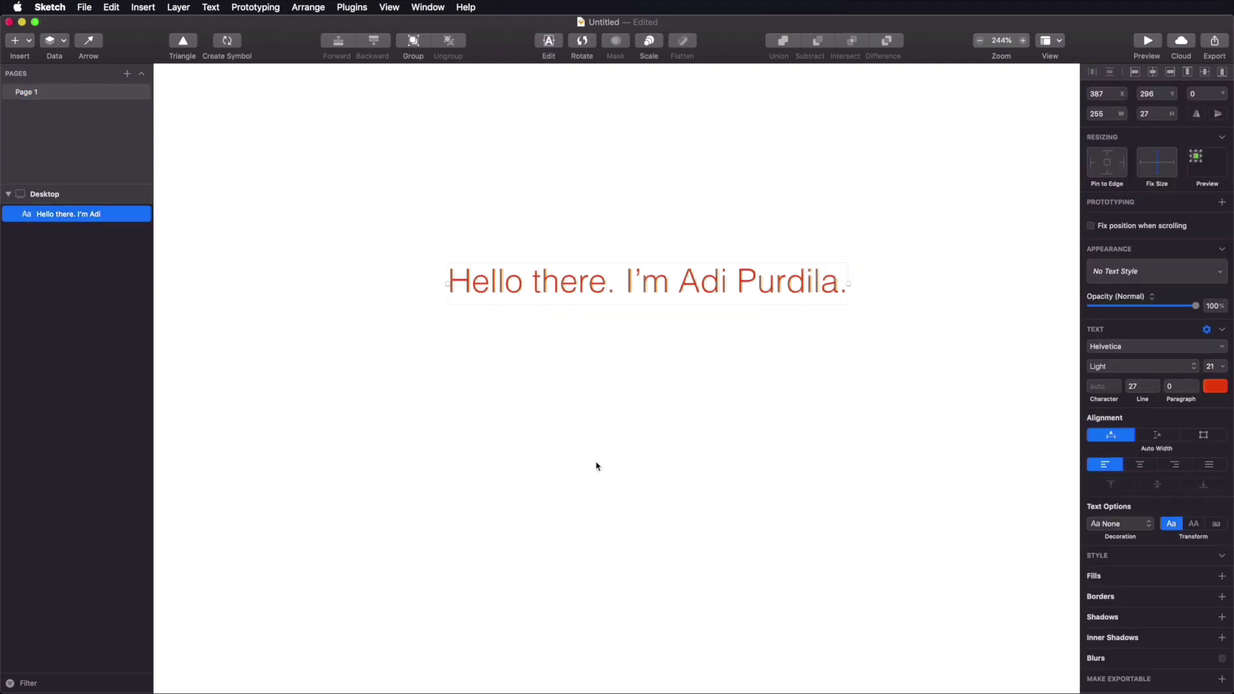
pyautogui.press('BackSpace')
pyautogui.press('super+1')
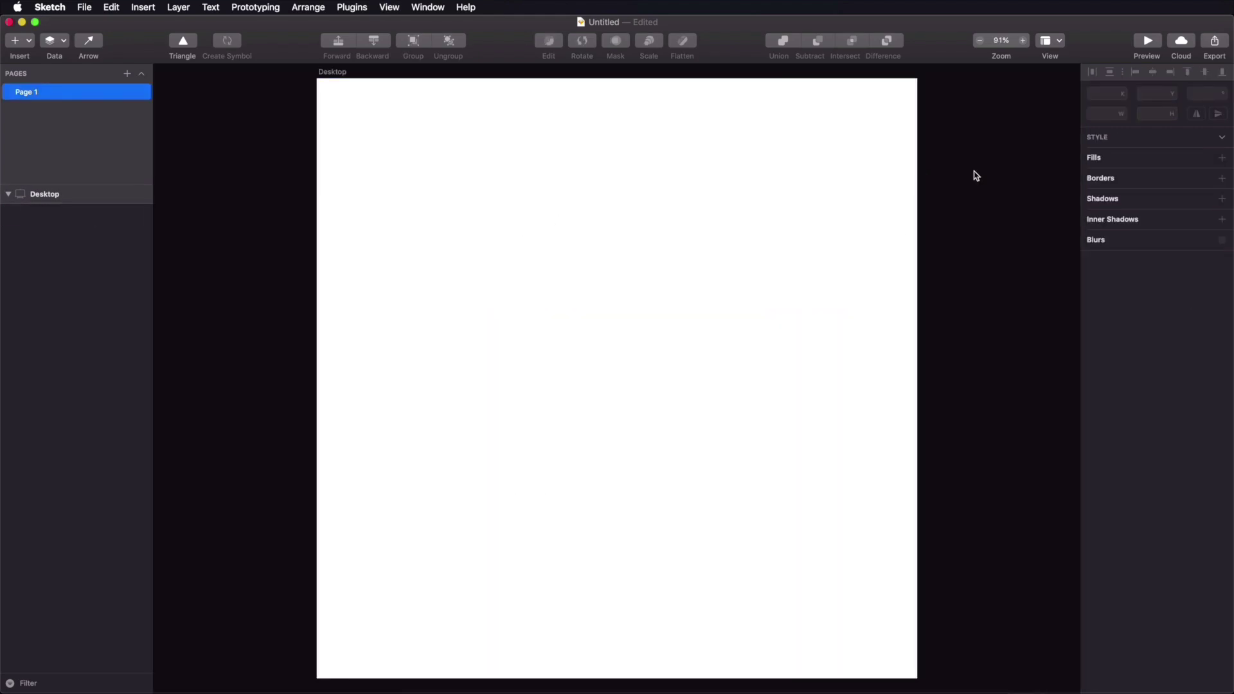
# Step: Insert the image harley-davidson-bs1eqd6zSiU-unsplash.jpg into the document
pyautogui.click(795, 263)
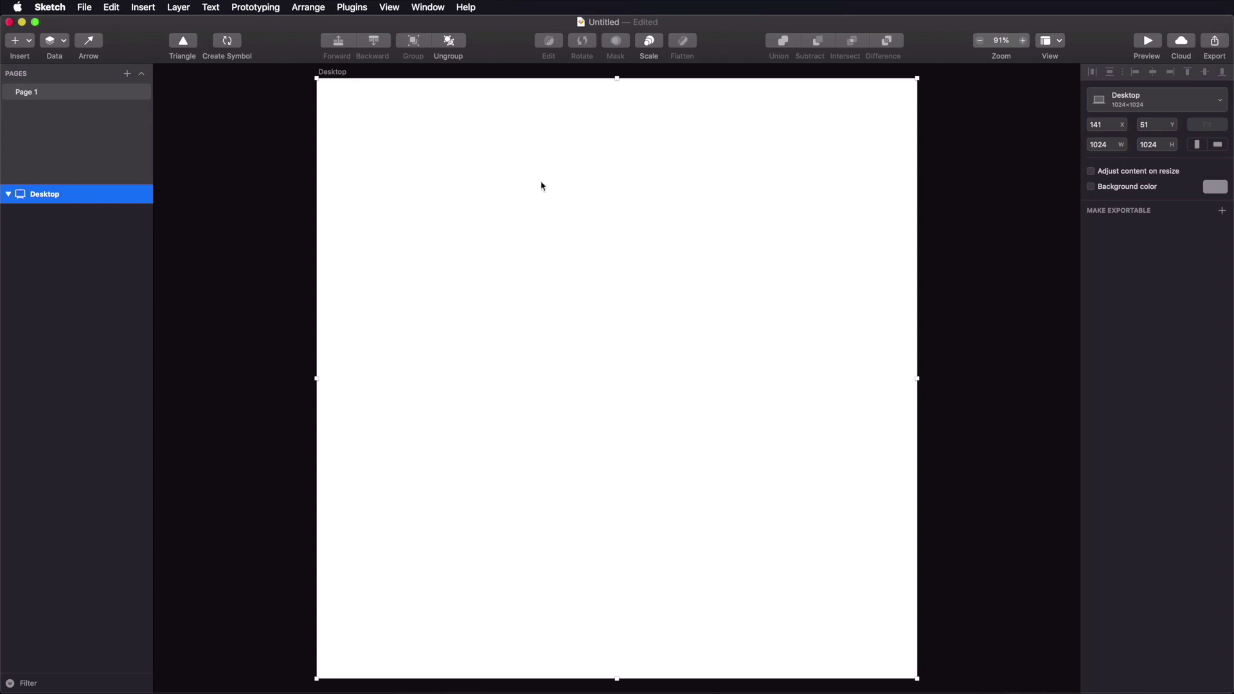
pyautogui.click(25, 43)
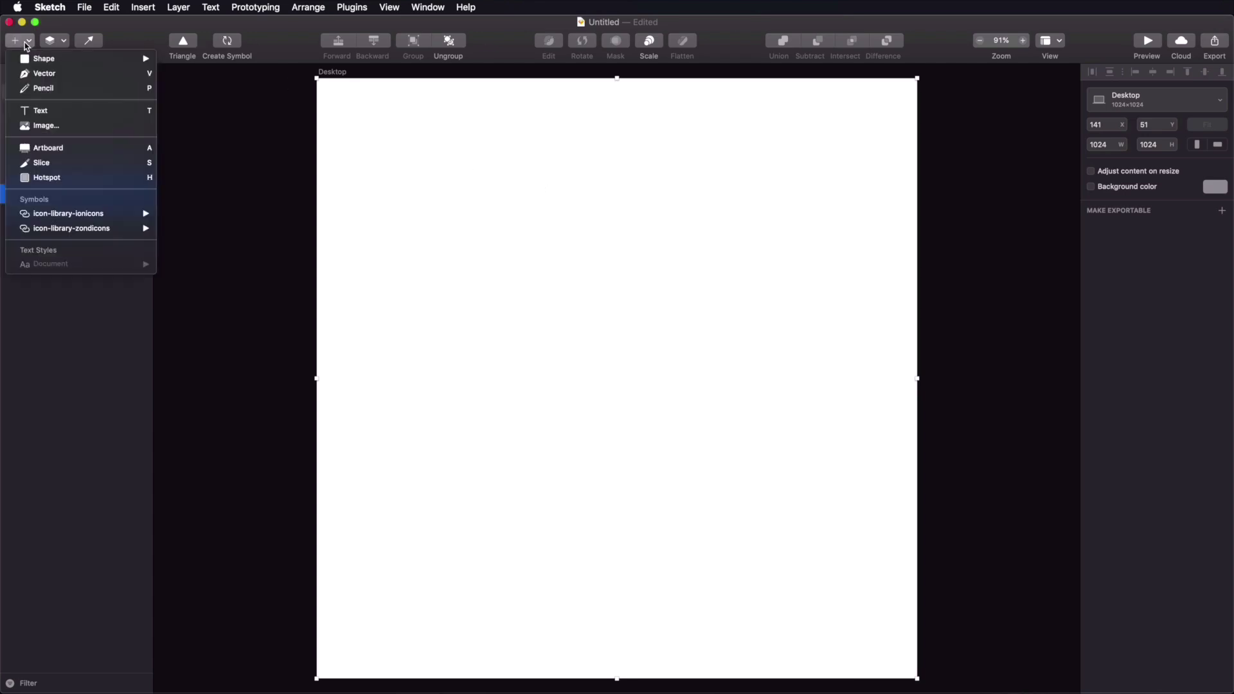
pyautogui.click(52, 126)
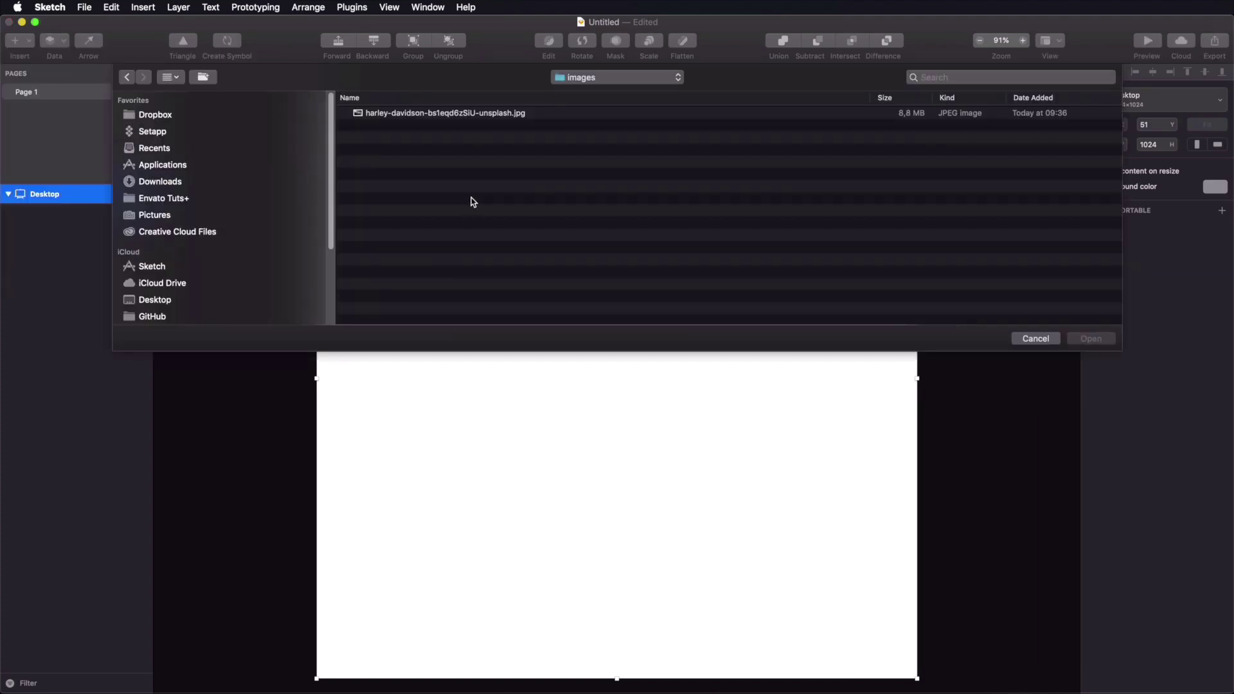
pyautogui.doubleClick(487, 113)
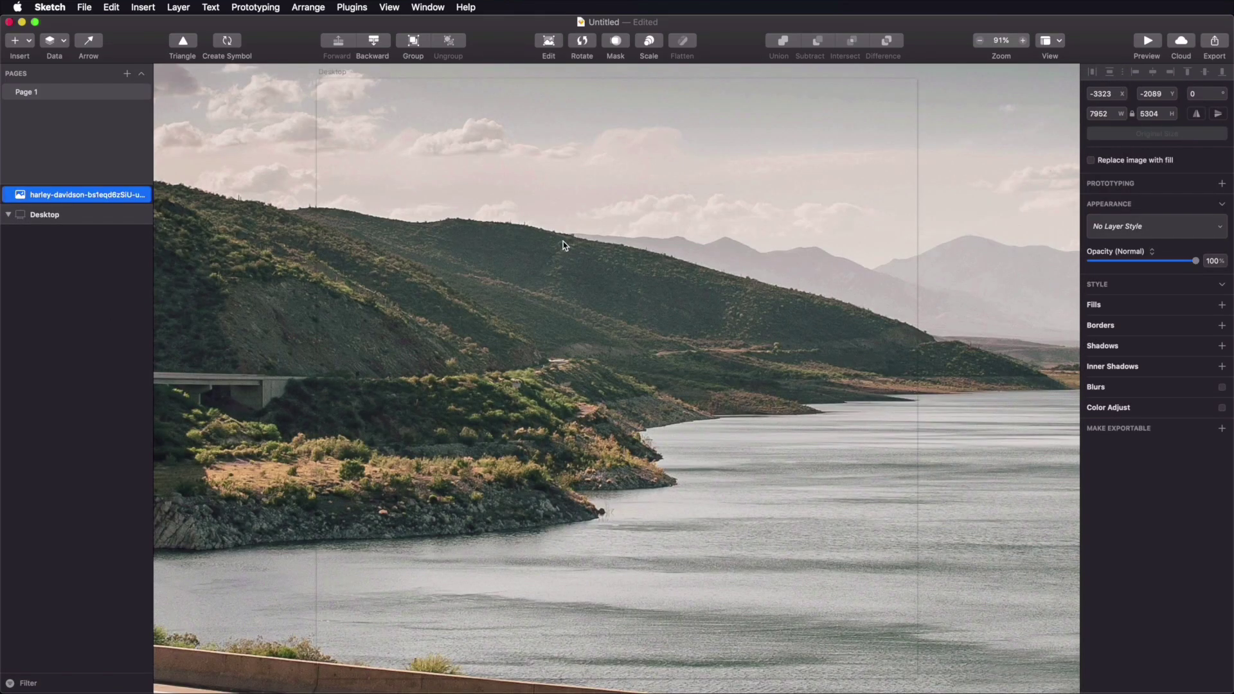
# Step: Scale the inserted image down to about 728 × 486 and place it on the Desktop artboard at about X 166, Y 253
pyautogui.scroll(-5, 563, 245)
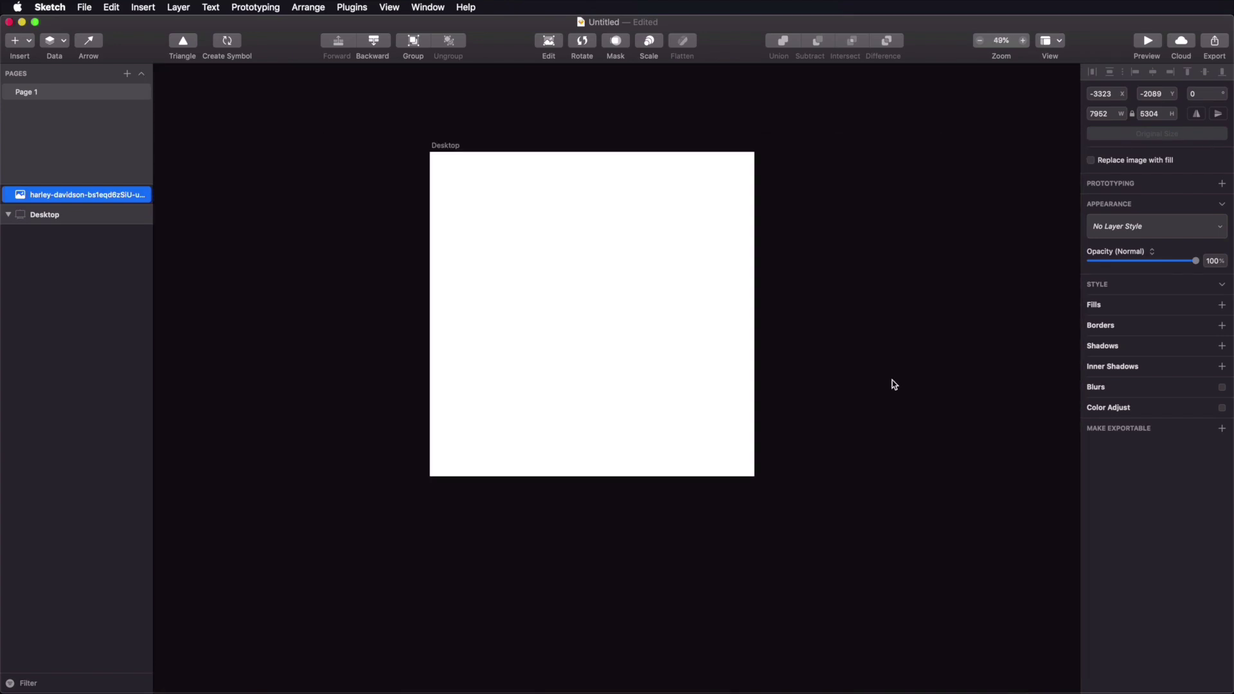
pyautogui.press('super+1')
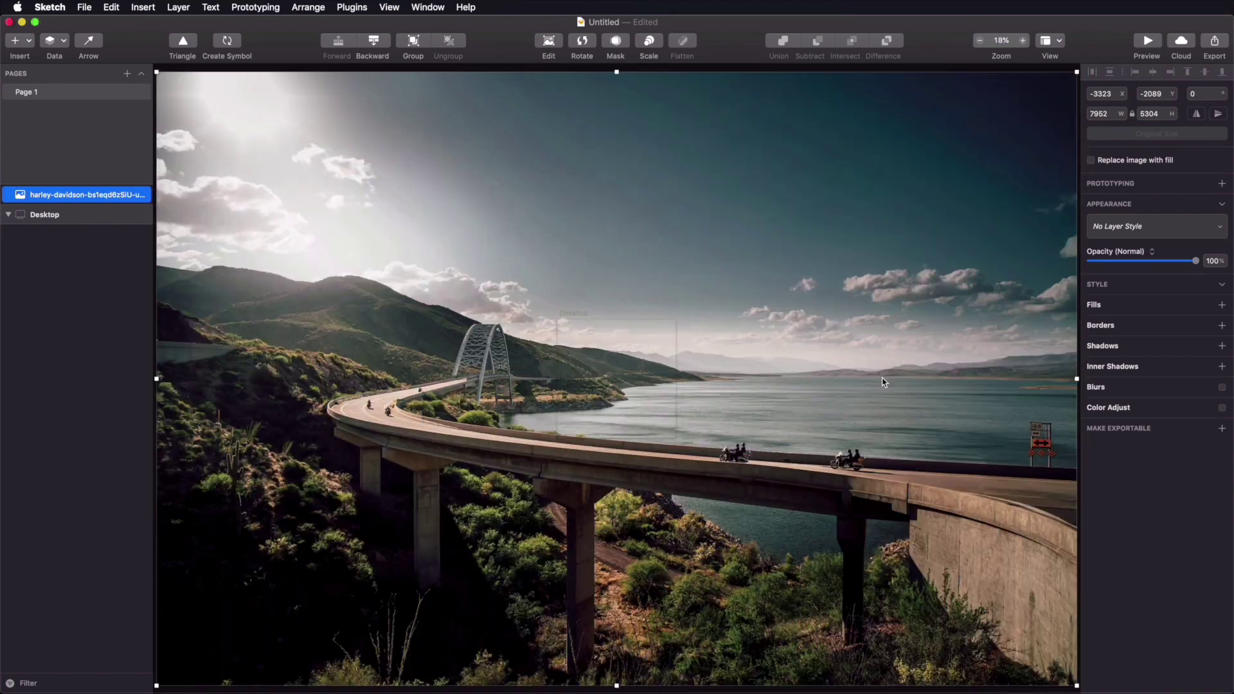
pyautogui.moveTo(1075, 70); pyautogui.dragTo(643, 328)
pyautogui.scroll(3, 584, 328)
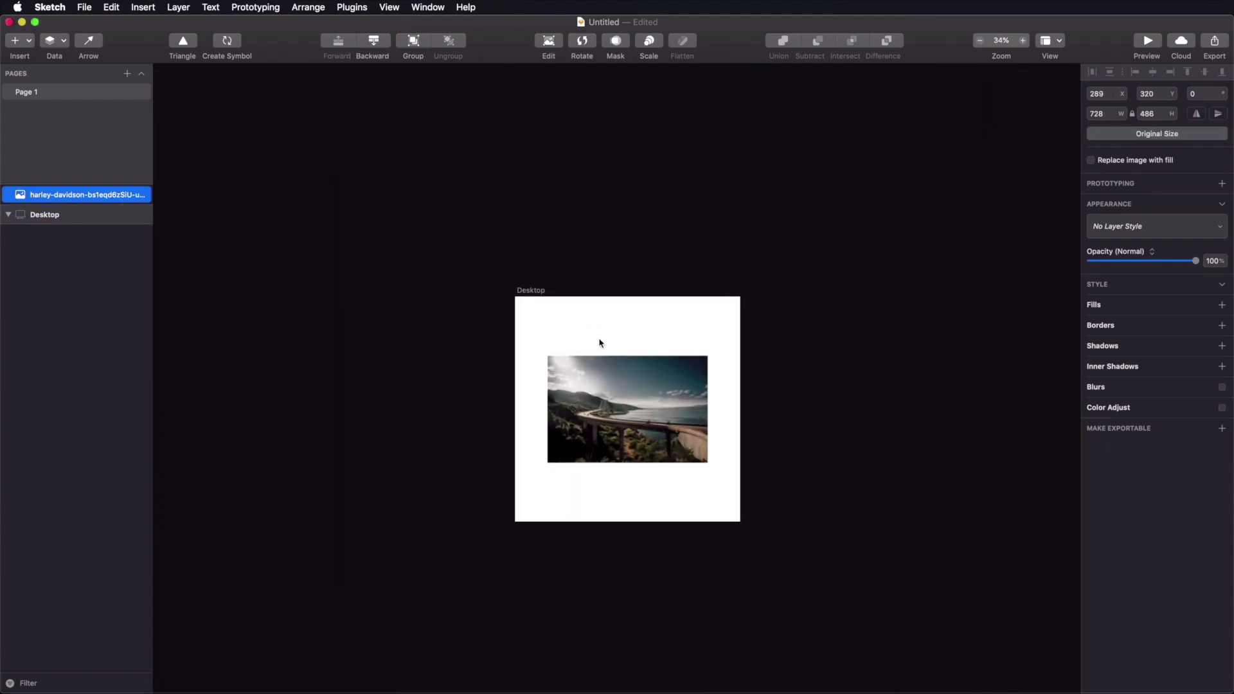
pyautogui.scroll(5, 599, 343)
pyautogui.moveTo(678, 331); pyautogui.dragTo(765, 87)
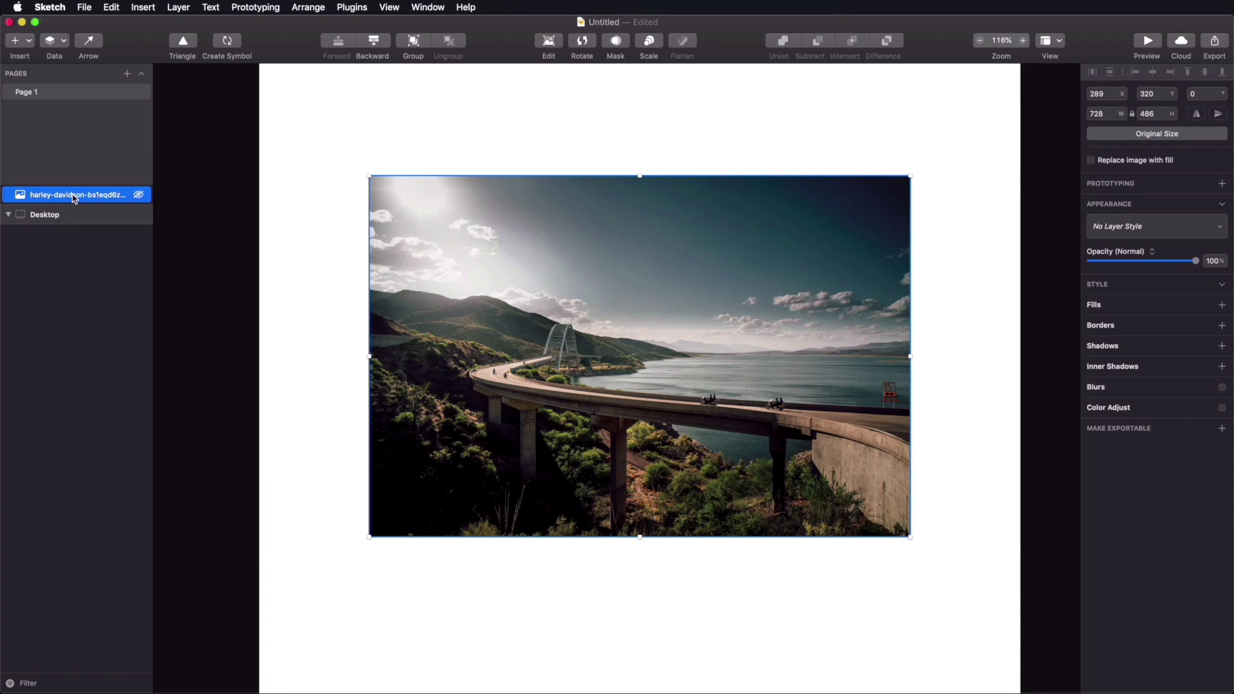
pyautogui.moveTo(723, 335)
pyautogui.mouseDown()
pyautogui.moveTo(717, 317)
pyautogui.moveTo(736, 323)
pyautogui.mouseUp()
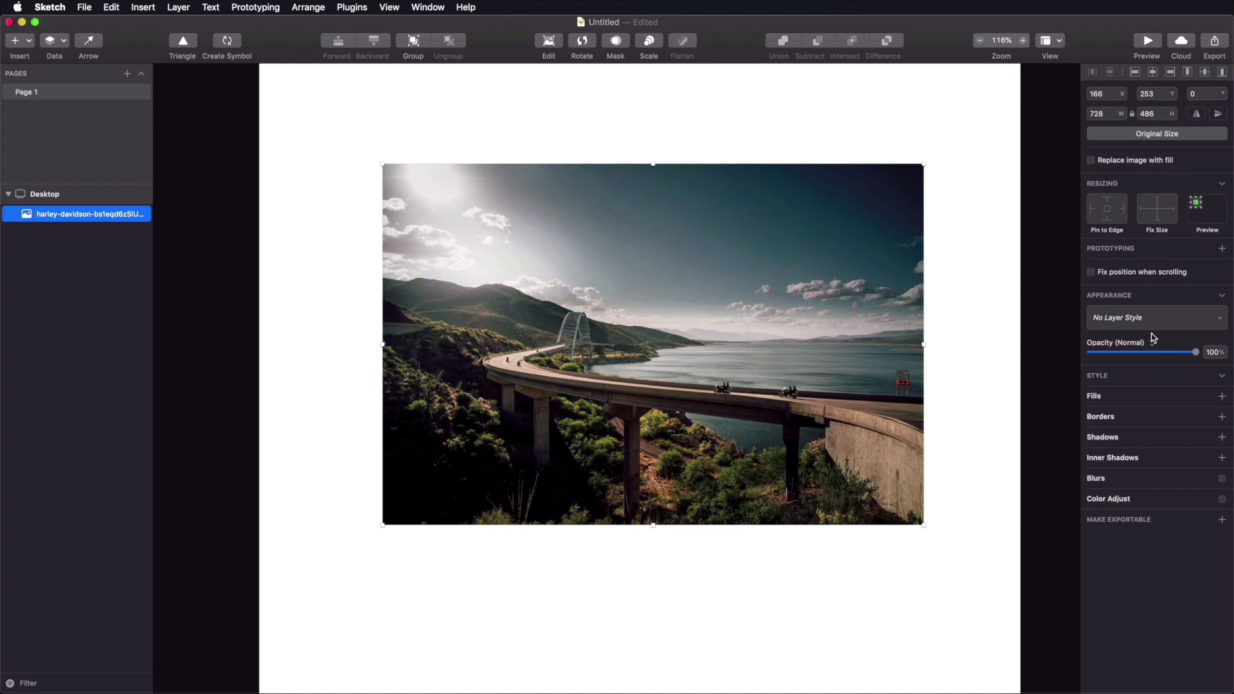
# Step: Add a #5C59EC colour fill at 29% opacity over the image
pyautogui.moveTo(1187, 357); pyautogui.dragTo(1231, 350)
pyautogui.click(1193, 401)
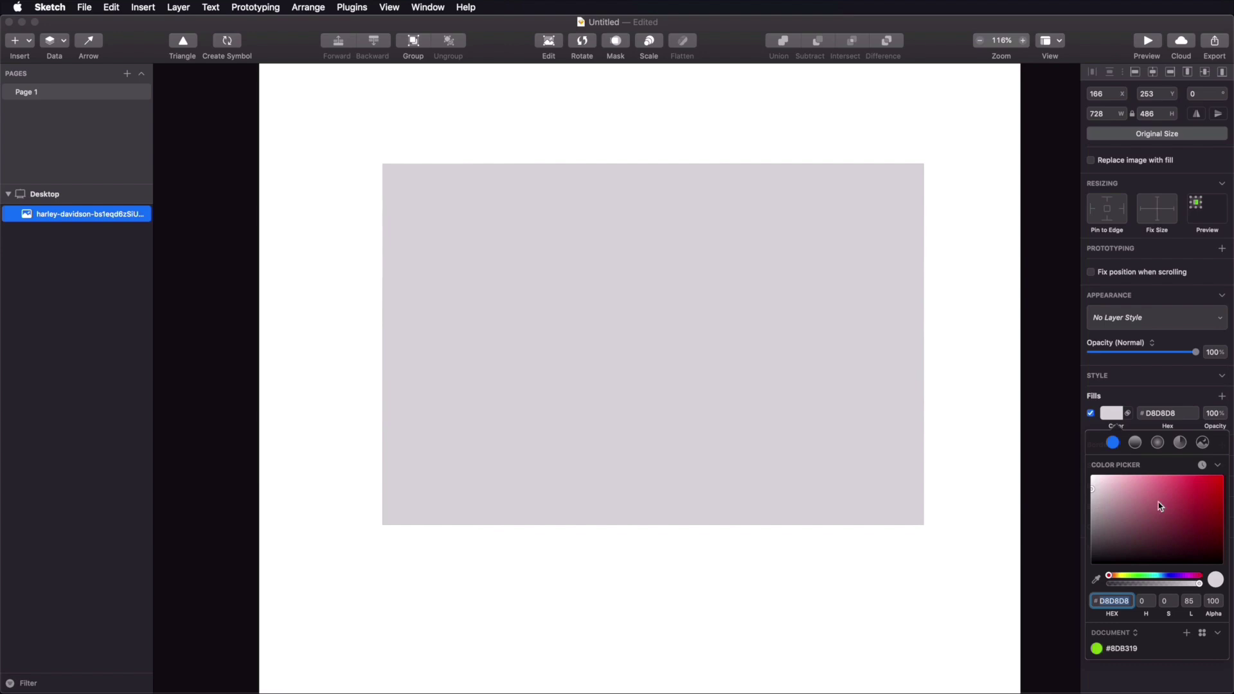
pyautogui.click(1170, 575)
pyautogui.moveTo(1176, 501); pyautogui.dragTo(1175, 486)
pyautogui.moveTo(1165, 584); pyautogui.dragTo(1135, 584)
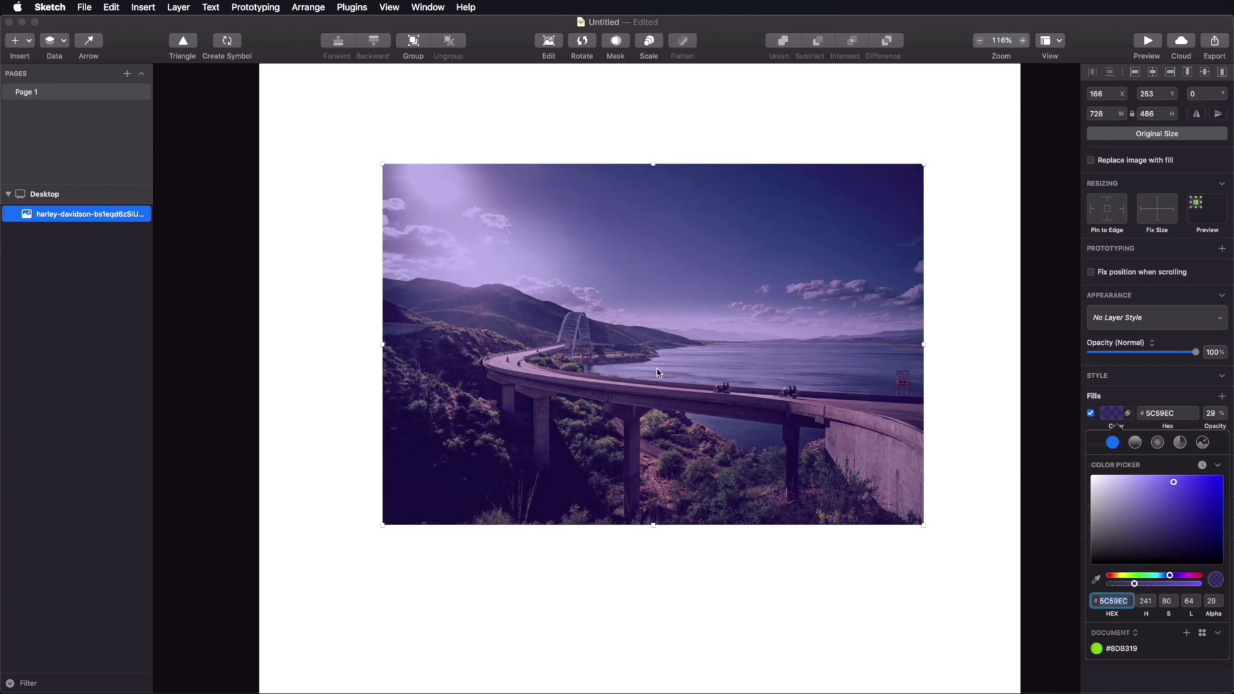
pyautogui.click(996, 325)
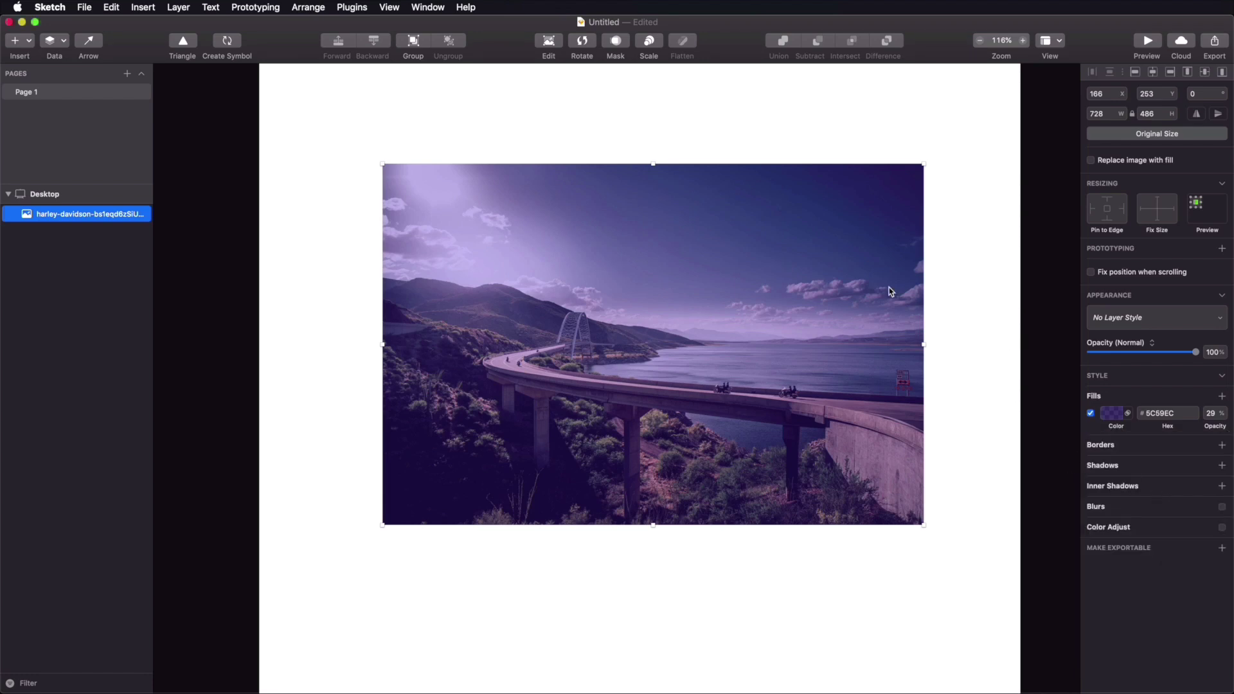
# Step: Add a shadow with X 6, Y 2 and blur 24 to the image and reposition it at about X 166, Y 242
pyautogui.moveTo(440, 247); pyautogui.dragTo(449, 236)
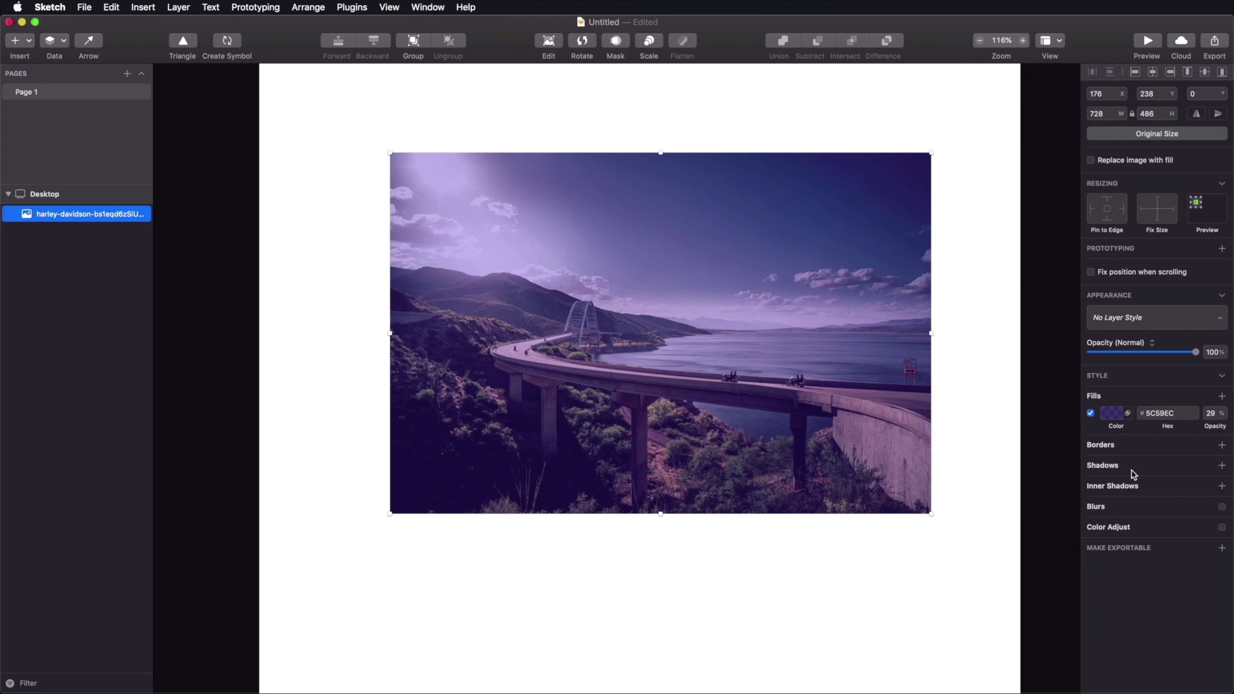
pyautogui.click(1151, 467)
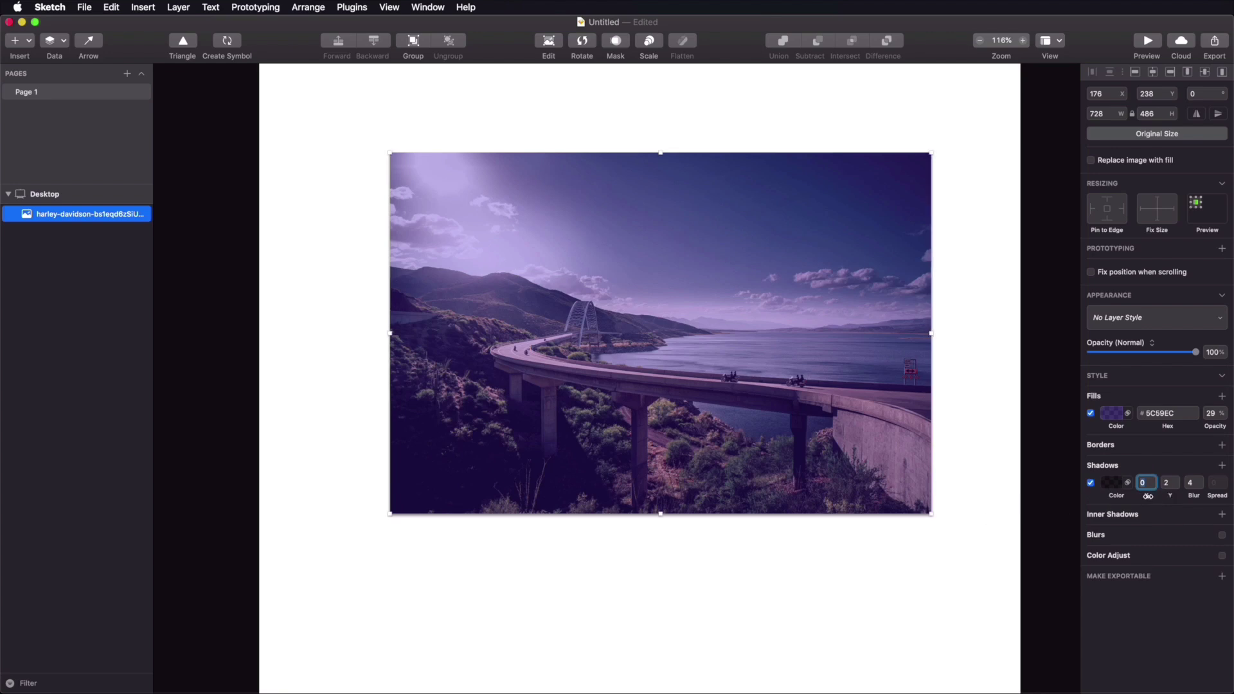
pyautogui.moveTo(1191, 496); pyautogui.dragTo(1148, 497)
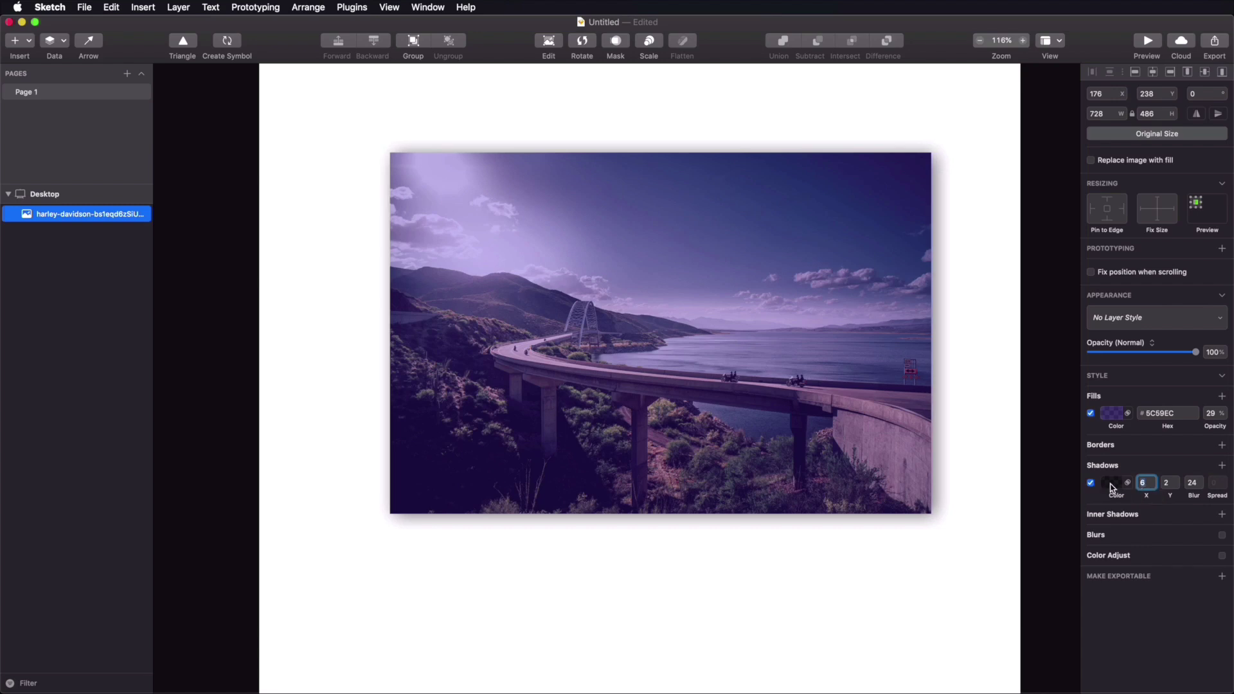
pyautogui.moveTo(774, 326); pyautogui.dragTo(766, 330)
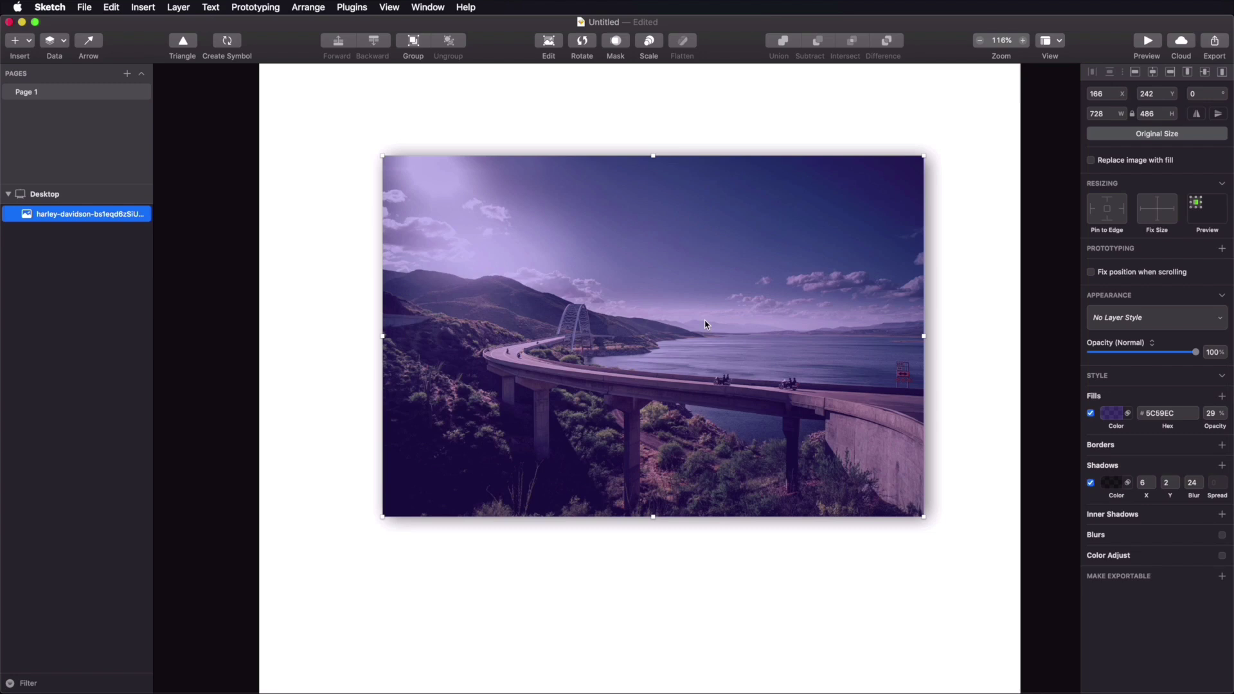
# Step: Delete the tinted image from the Desktop artboard
pyautogui.click(990, 215)
pyautogui.click(873, 251)
pyautogui.press('BackSpace')
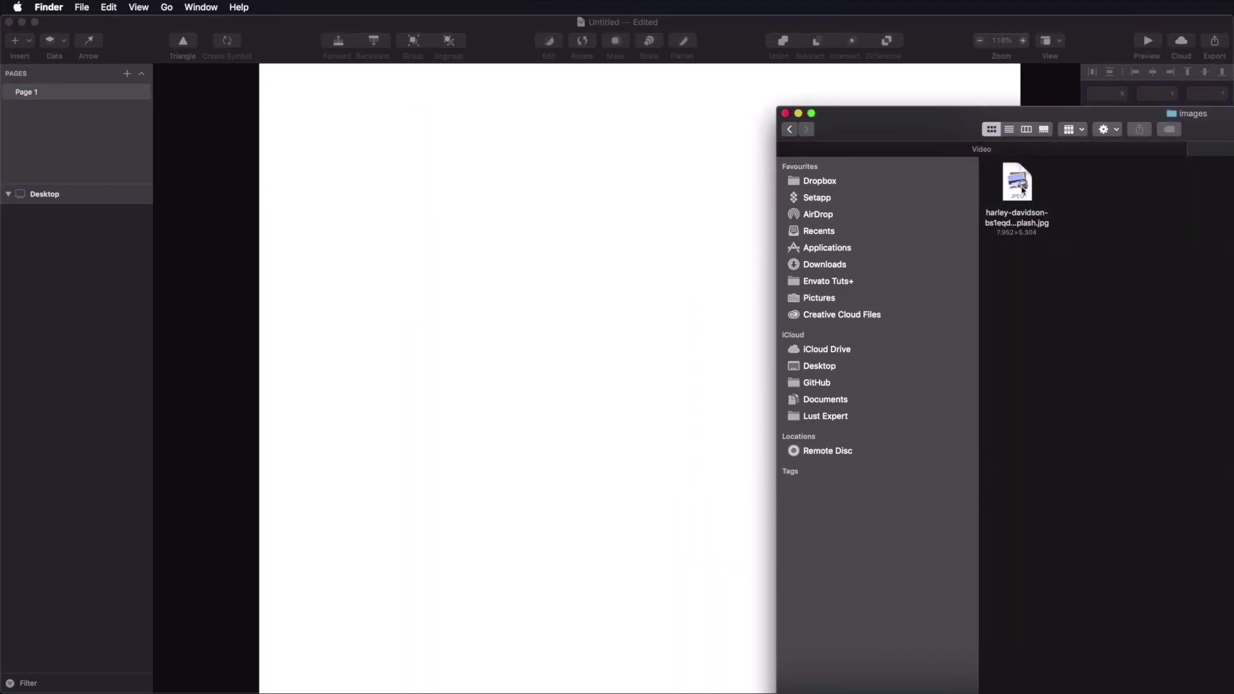
# Step: Bring the harley-davidson JPEG from the Finder images folder onto the Desktop artboard and reposition it there
pyautogui.moveTo(1022, 193)
pyautogui.mouseDown()
pyautogui.moveTo(1069, 250)
pyautogui.moveTo(495, 266)
pyautogui.mouseUp()
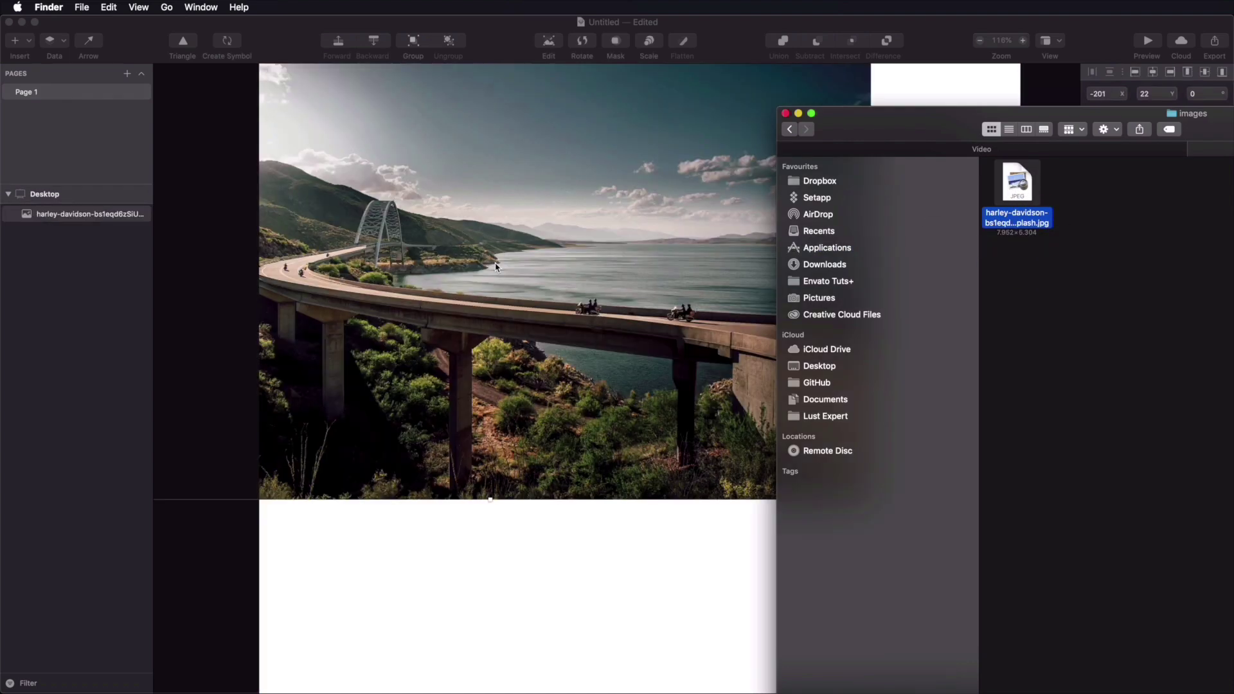
pyautogui.click(537, 614)
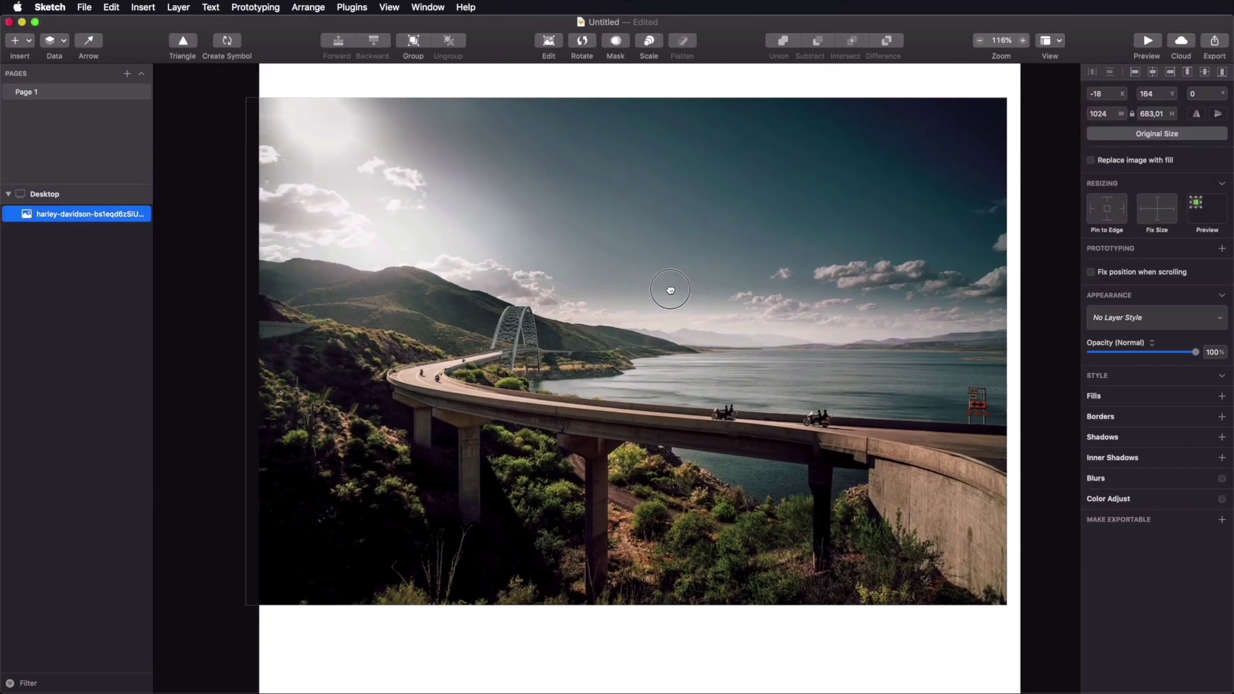
pyautogui.moveTo(666, 290)
pyautogui.mouseDown()
pyautogui.moveTo(699, 302)
pyautogui.moveTo(684, 308)
pyautogui.moveTo(681, 279)
pyautogui.moveTo(683, 302)
pyautogui.mouseUp()
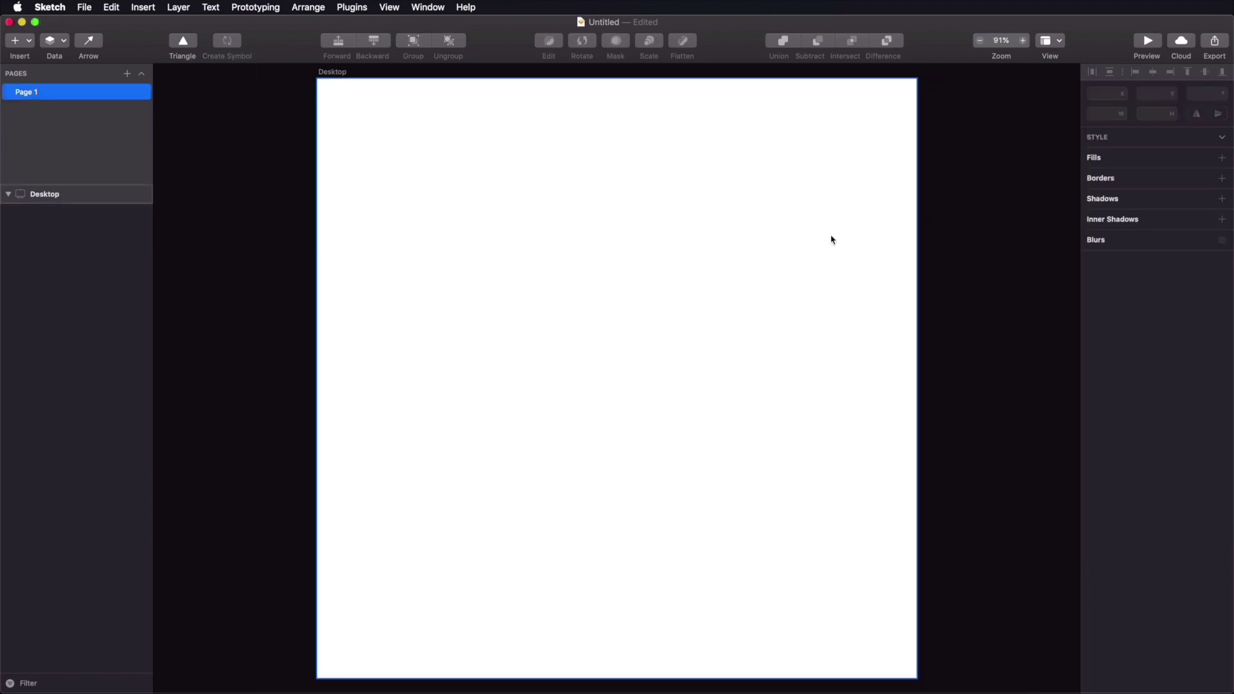
# Step: Draw a rectangle about 717 × 631 on the empty artboard and position it at about X 146, Y 127
pyautogui.click(1015, 207)
pyautogui.press('r')
pyautogui.moveTo(450, 155)
pyautogui.mouseDown()
pyautogui.moveTo(852, 473)
pyautogui.moveTo(870, 524)
pyautogui.mouseUp()
pyautogui.moveTo(713, 322); pyautogui.dragTo(673, 320)
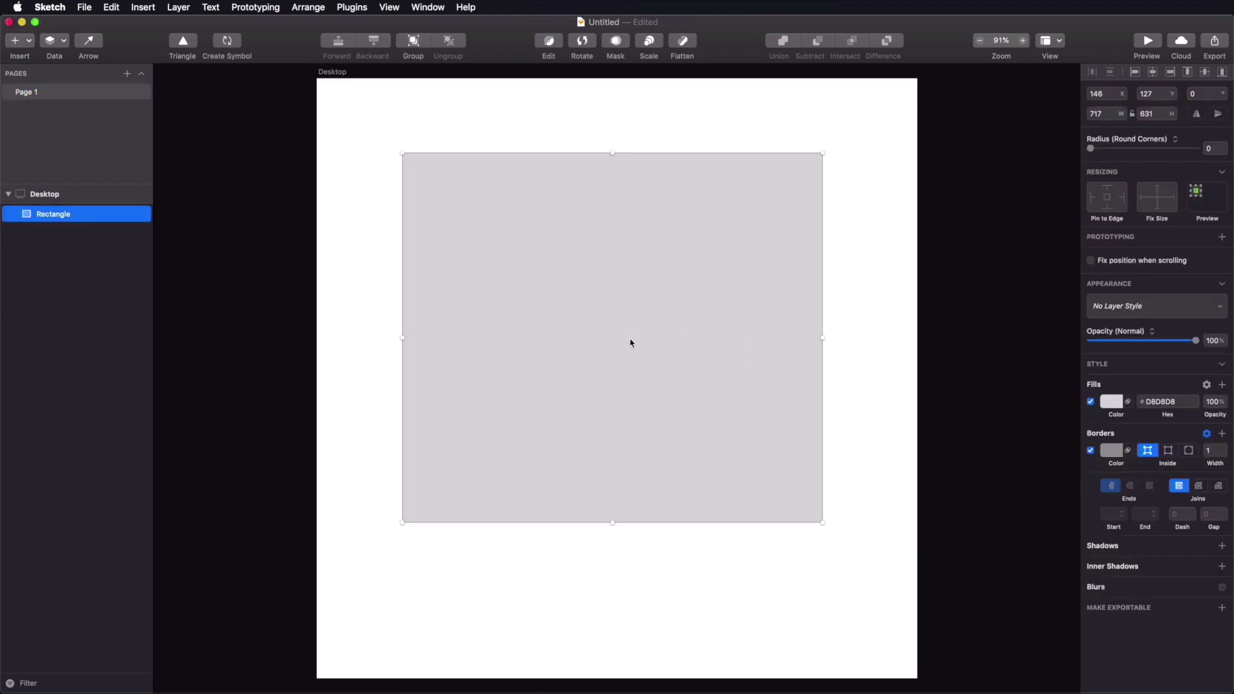
# Step: Give the rectangle an image fill using harley-davidson-bs1eqd6zSiU-unsplash.jpg
pyautogui.click(1113, 401)
pyautogui.click(1204, 432)
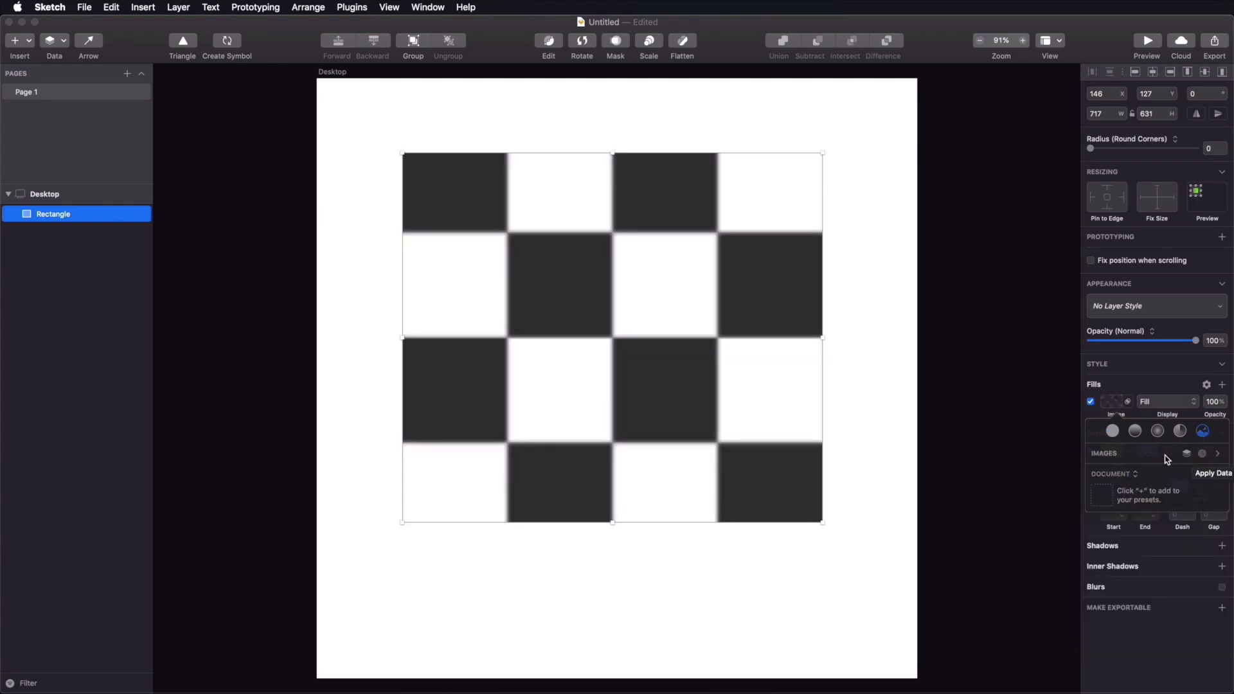
pyautogui.click(1219, 456)
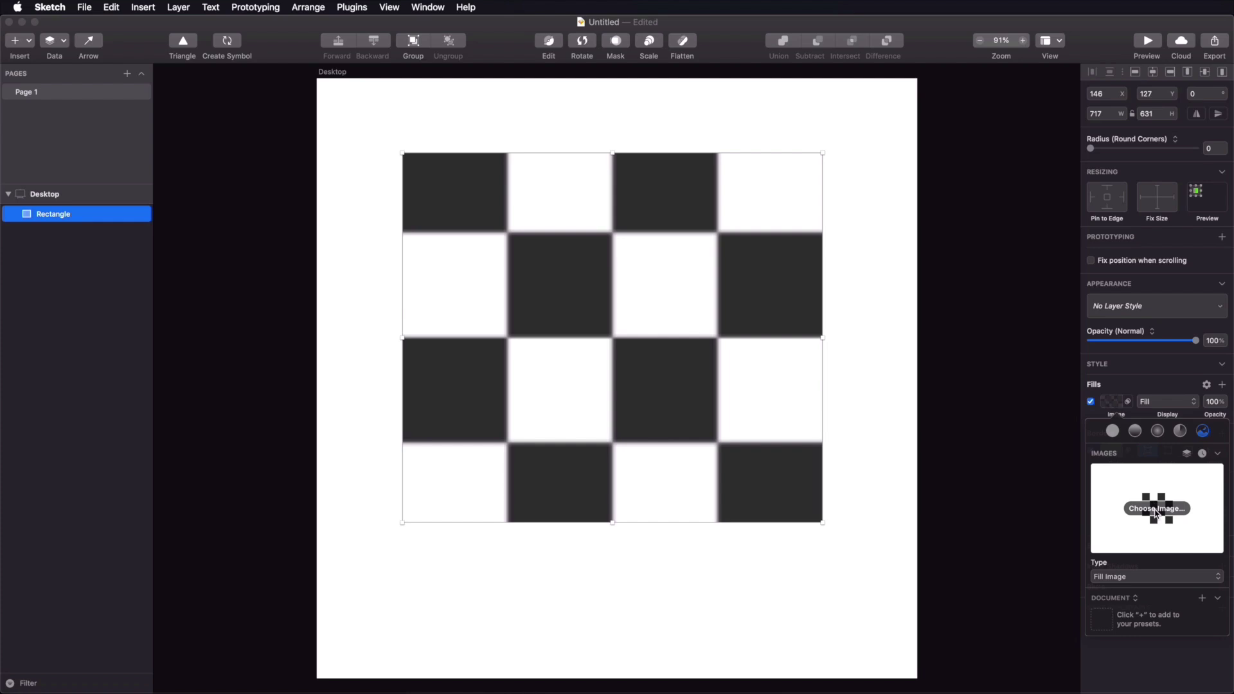
pyautogui.click(1155, 510)
pyautogui.click(616, 212)
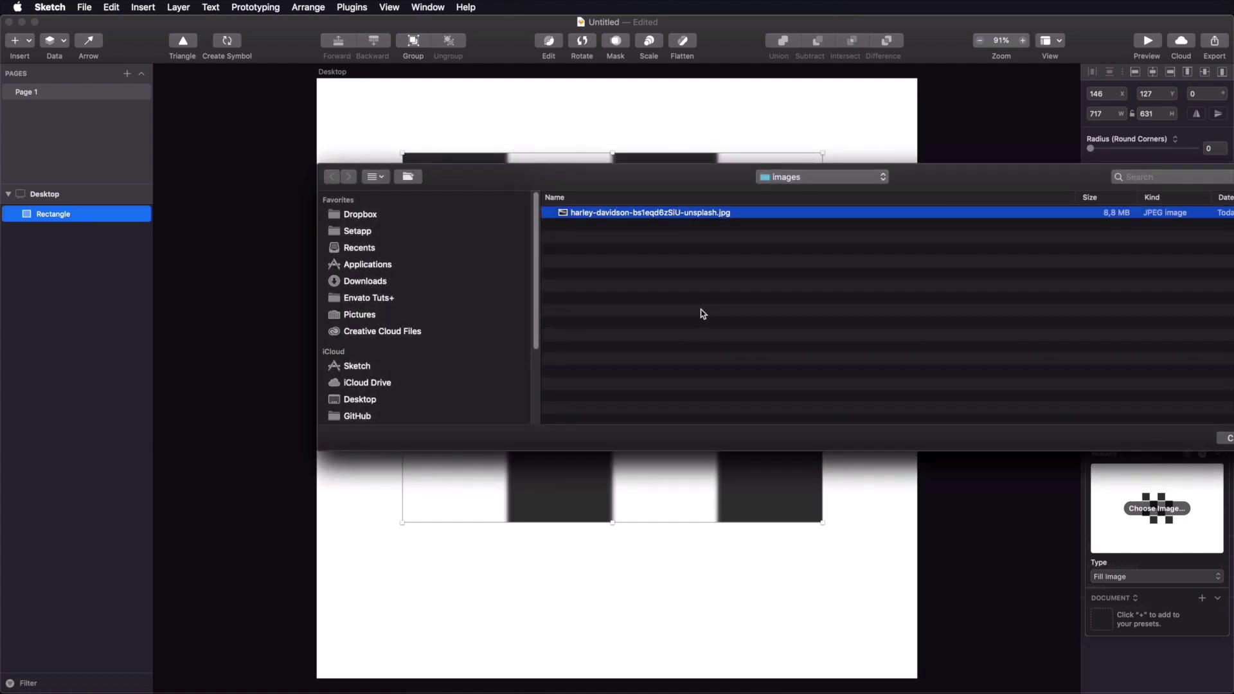
pyautogui.press('Return')
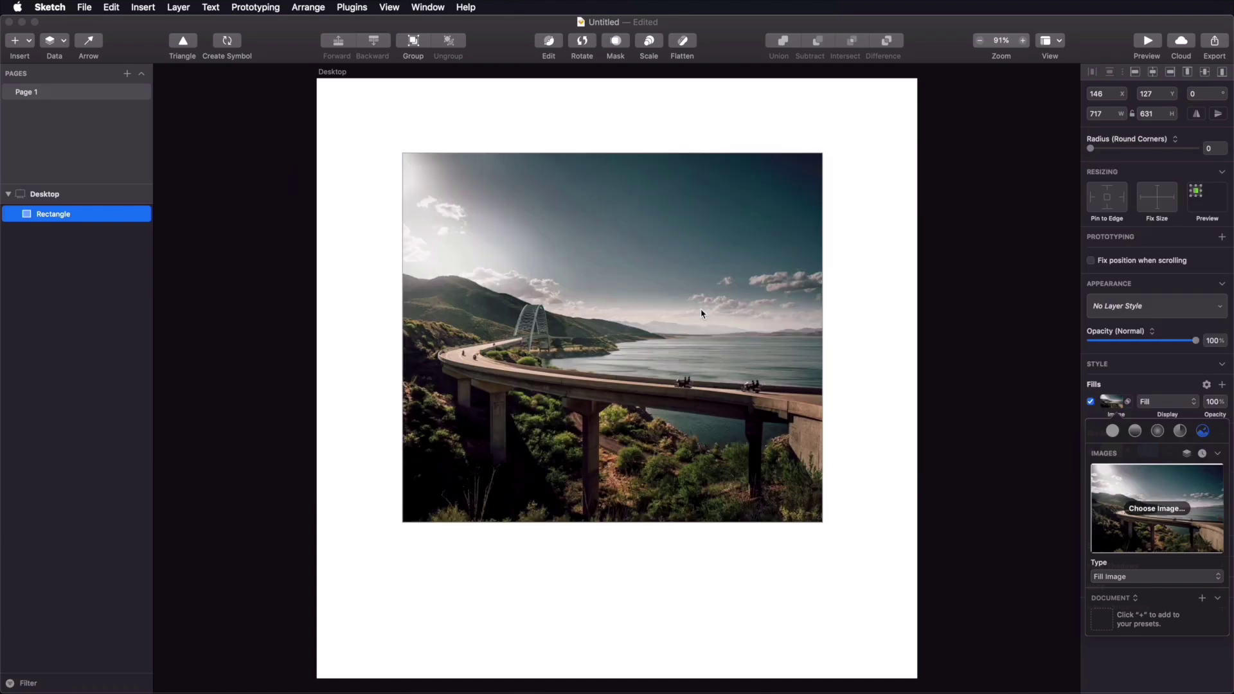
# Step: Resize the image-filled rectangle to about 813 × 386 and place it at about X 106, Y 120
pyautogui.moveTo(669, 296); pyautogui.dragTo(661, 262)
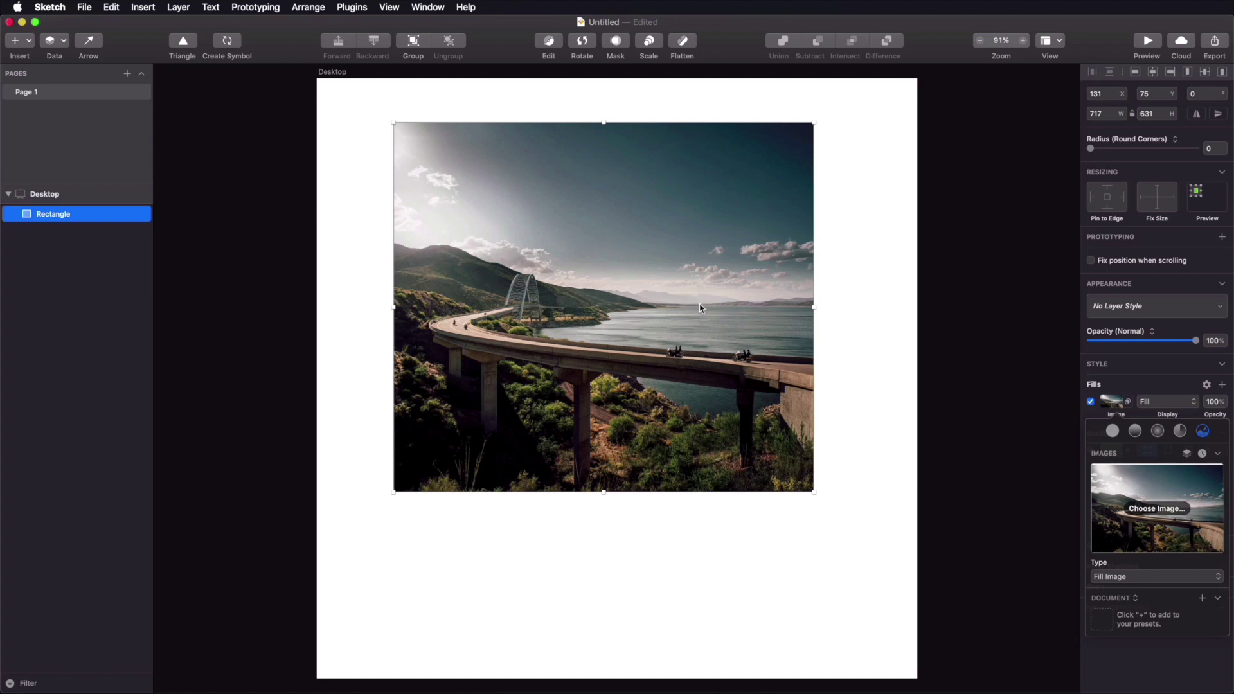
pyautogui.moveTo(704, 313); pyautogui.dragTo(675, 306)
pyautogui.moveTo(782, 300); pyautogui.dragTo(898, 304)
pyautogui.moveTo(652, 295); pyautogui.dragTo(638, 319)
pyautogui.moveTo(885, 325); pyautogui.dragTo(751, 333)
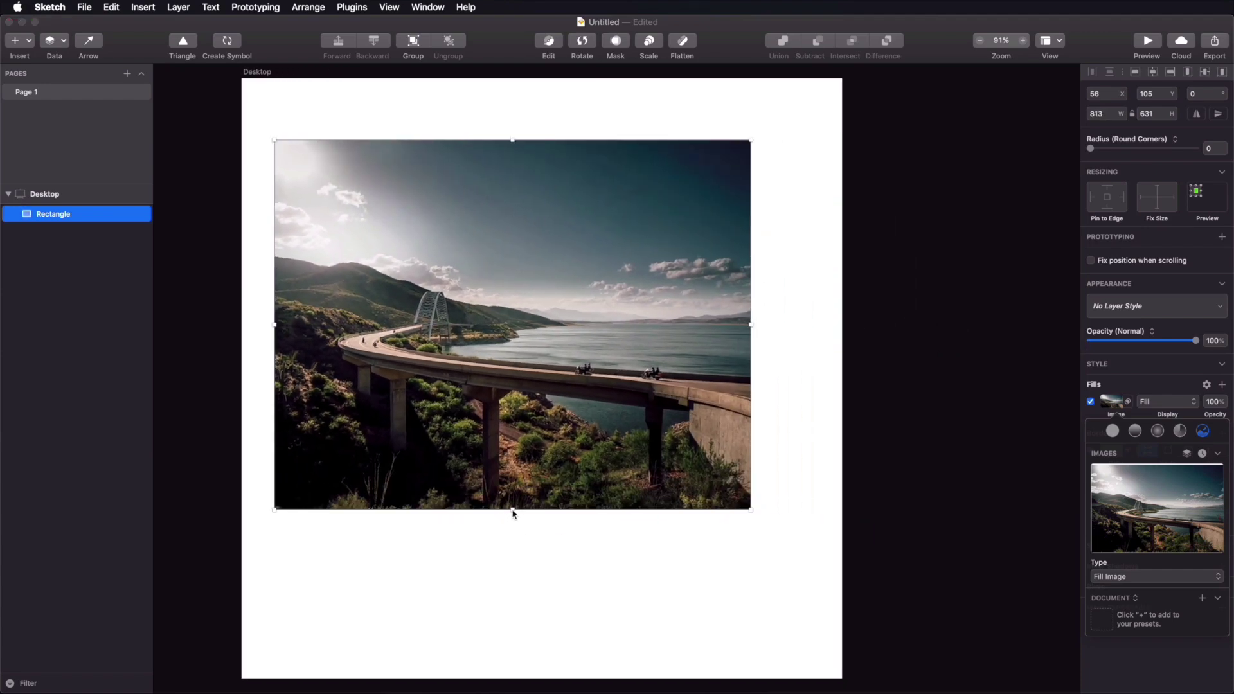
pyautogui.moveTo(513, 511); pyautogui.dragTo(526, 365)
pyautogui.moveTo(518, 234); pyautogui.dragTo(547, 243)
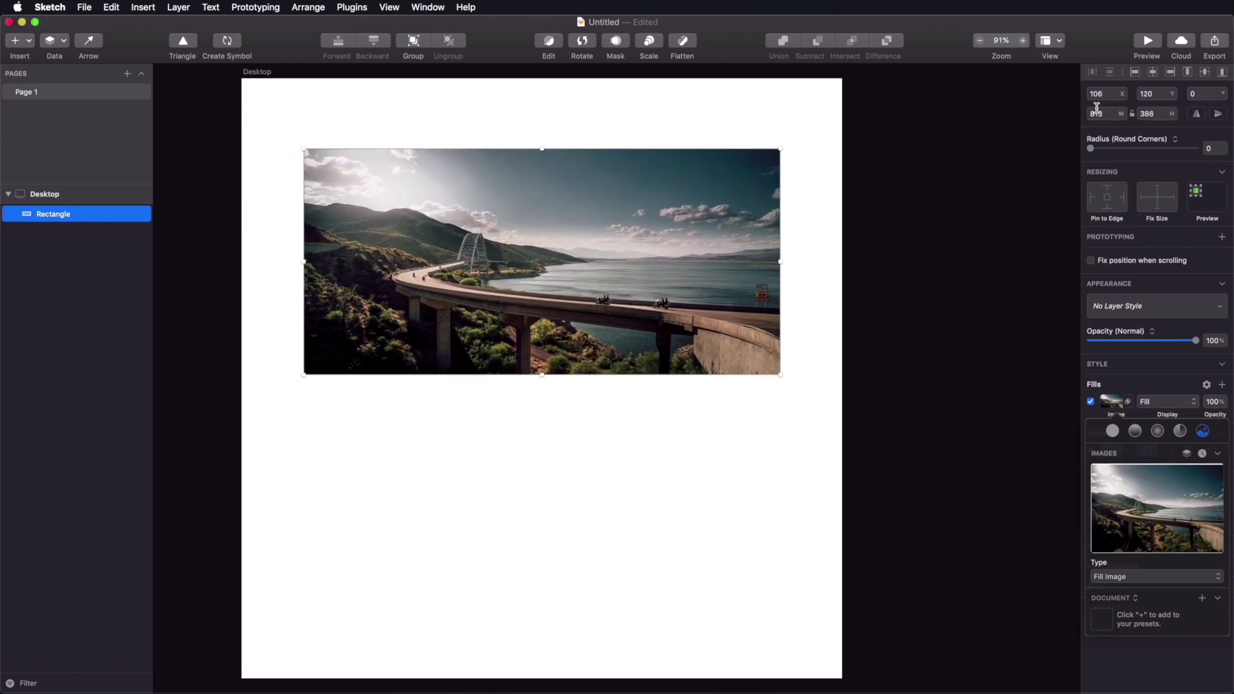
# Step: Round the image-filled rectangle's corners to a radius of 193 and delete the rectangle
pyautogui.moveTo(1095, 150); pyautogui.dragTo(1197, 148)
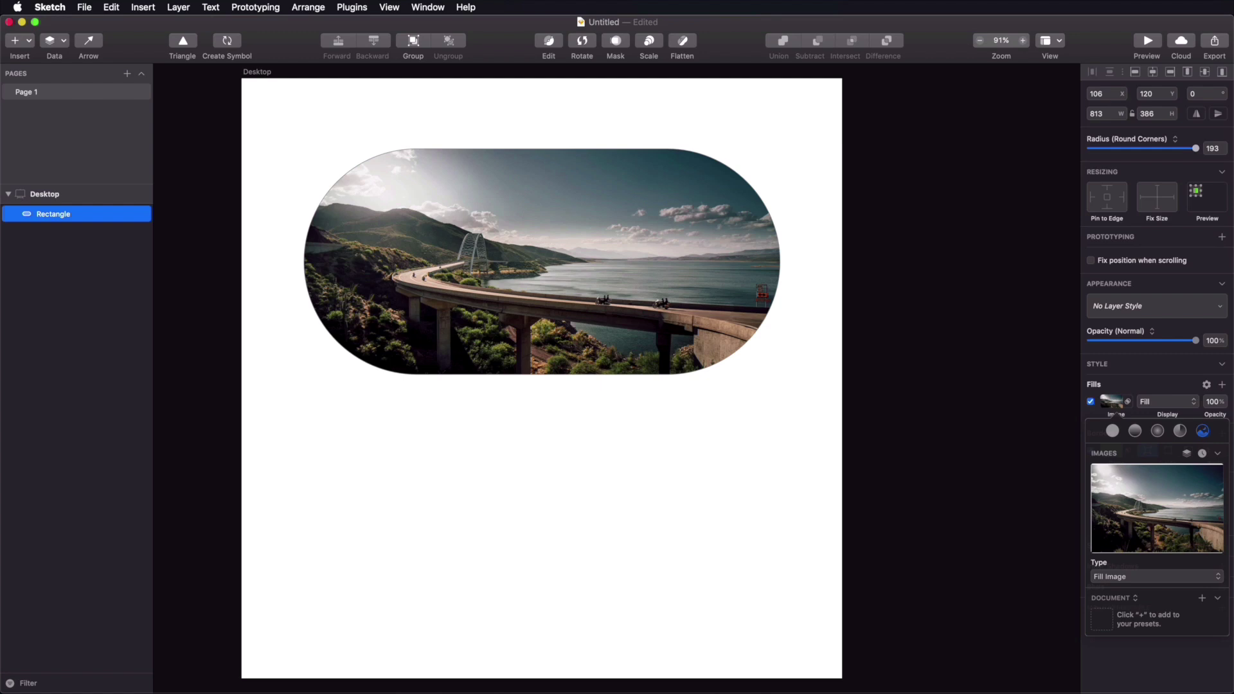
pyautogui.click(774, 179)
pyautogui.press('BackSpace')
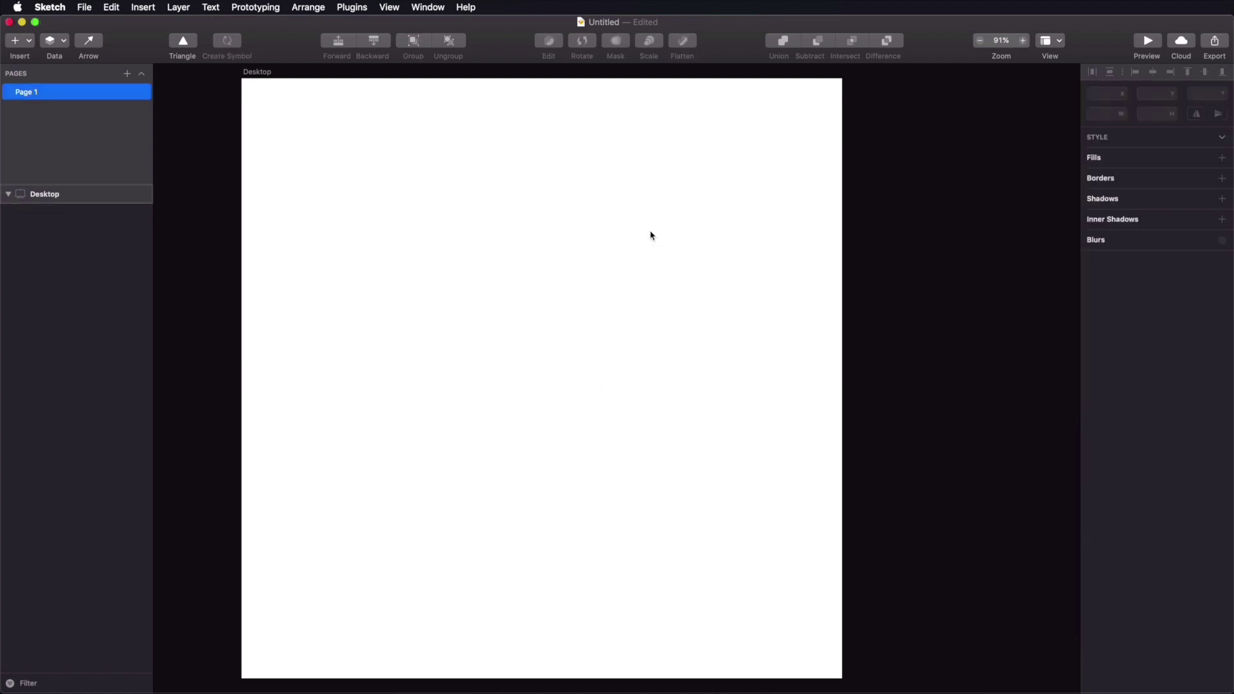
# Step: Draw a circle about 364 × 364 on the Desktop artboard and place it at about X 313, Y 225
pyautogui.click(651, 233)
pyautogui.press('o')
pyautogui.moveTo(419, 171); pyautogui.dragTo(617, 380)
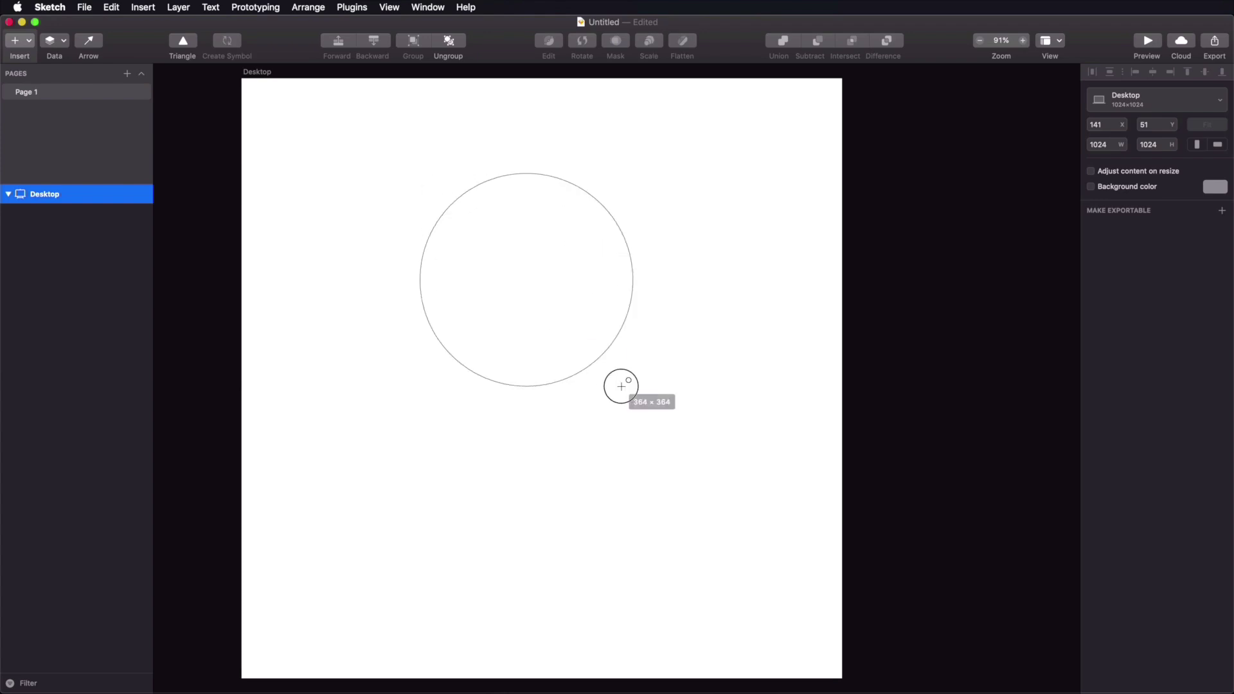
pyautogui.moveTo(544, 264); pyautogui.dragTo(547, 303)
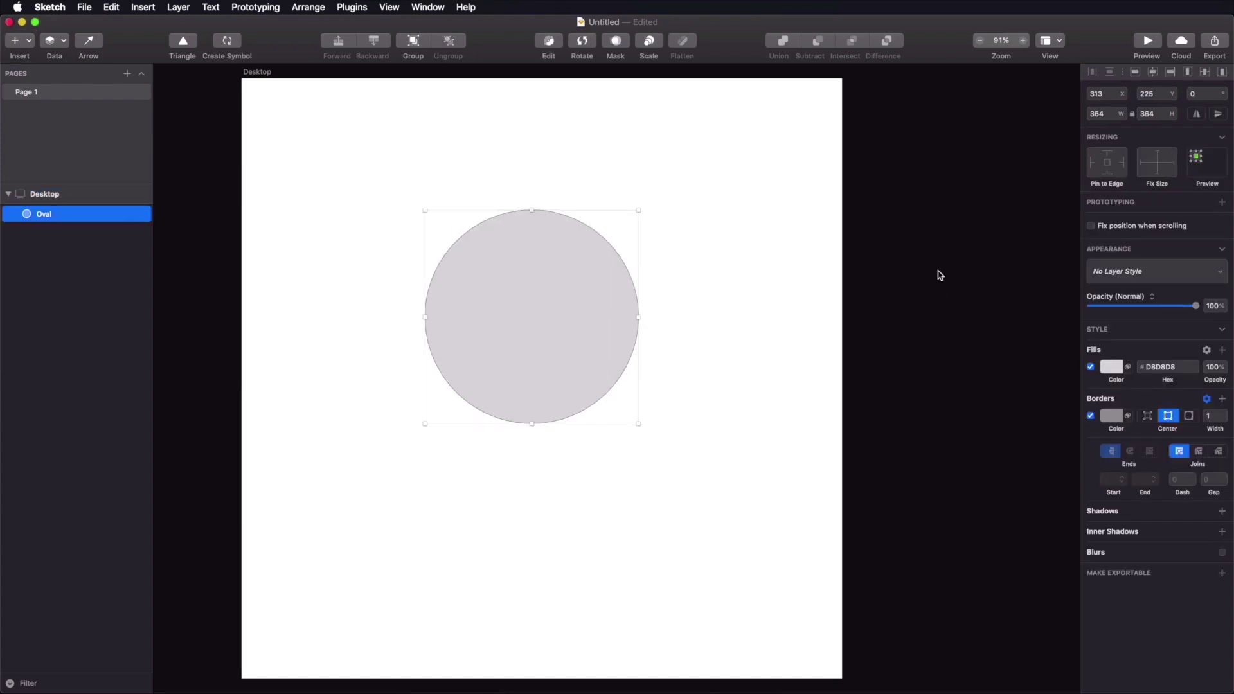
# Step: Give the circle a borderless image fill using harley-davidson-bs1eqd6zSiU-unsplash.jpg and move it to about X 359, Y 195
pyautogui.click(1115, 372)
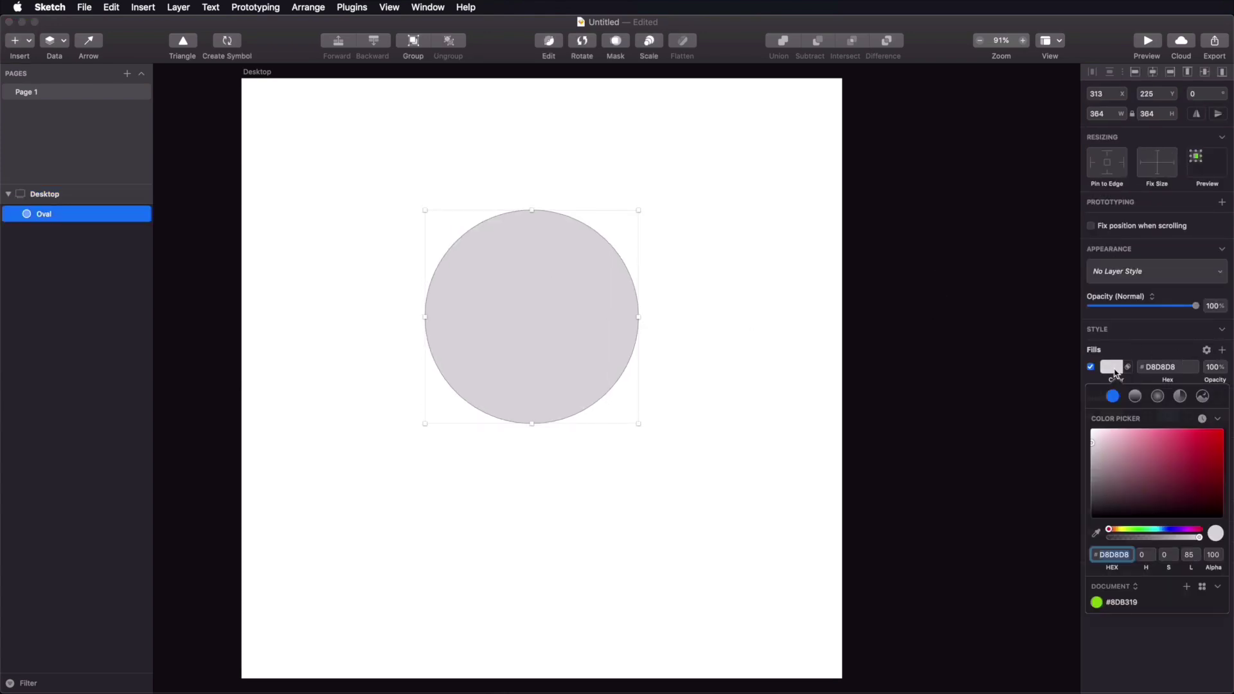
pyautogui.click(1202, 401)
pyautogui.click(1156, 474)
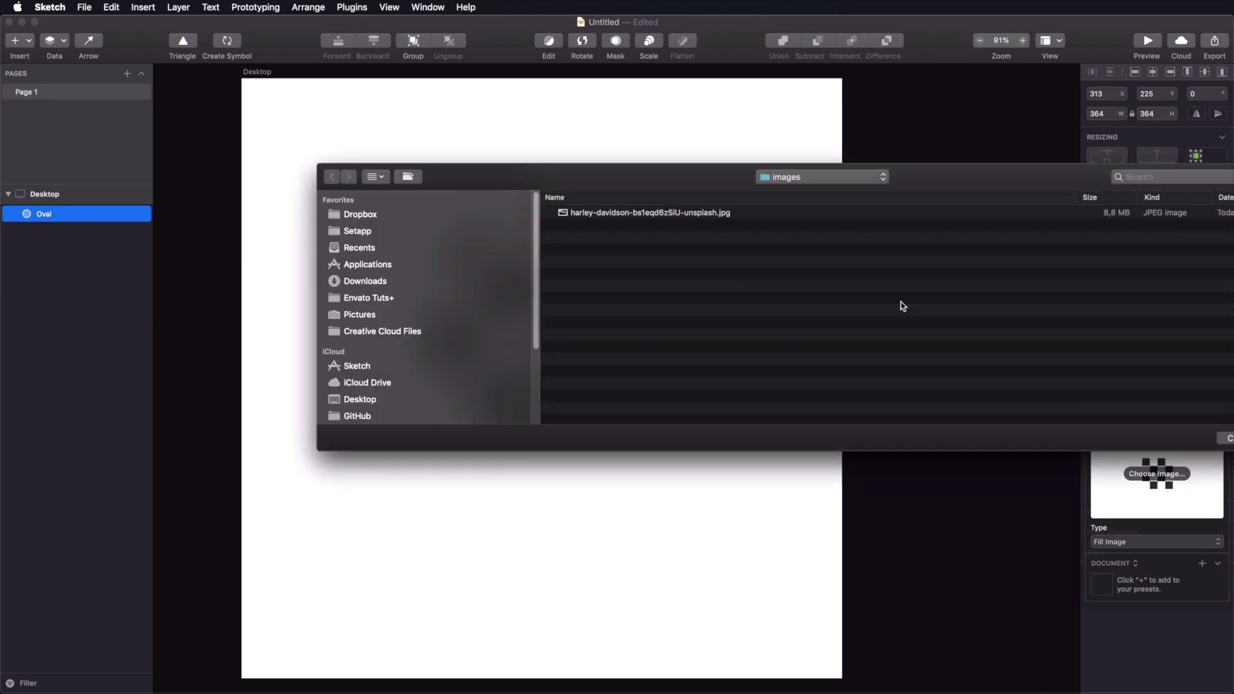
pyautogui.click(590, 214)
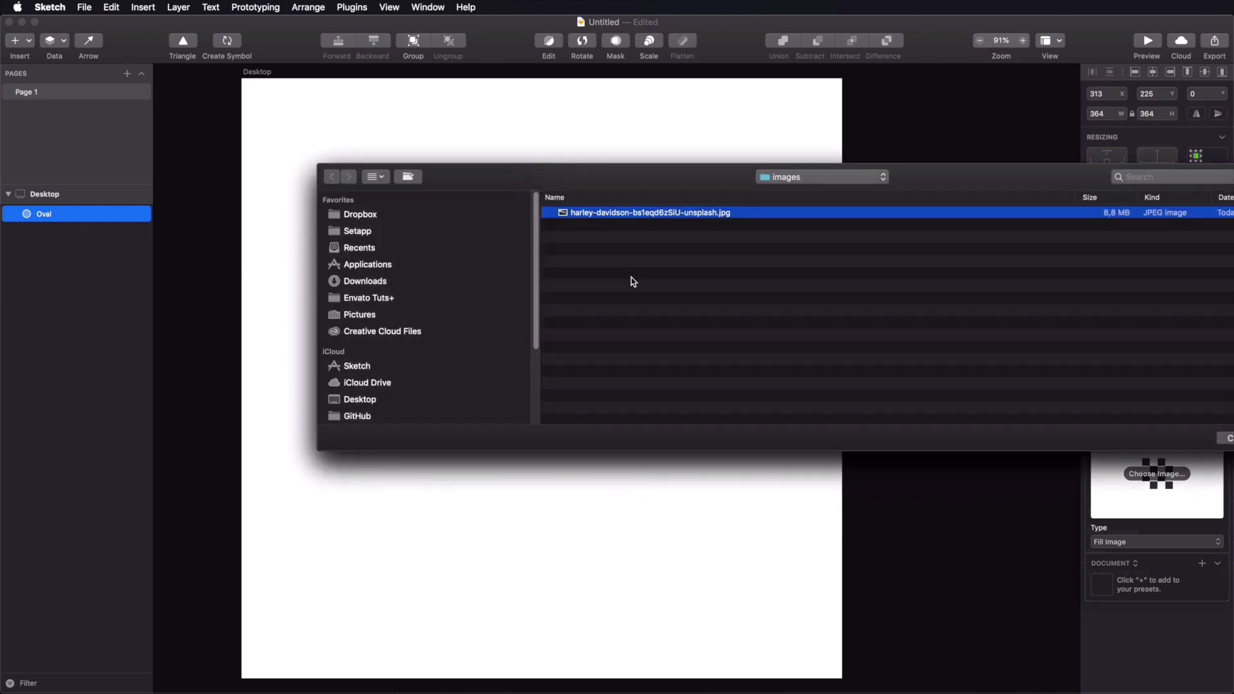
pyautogui.press('Return')
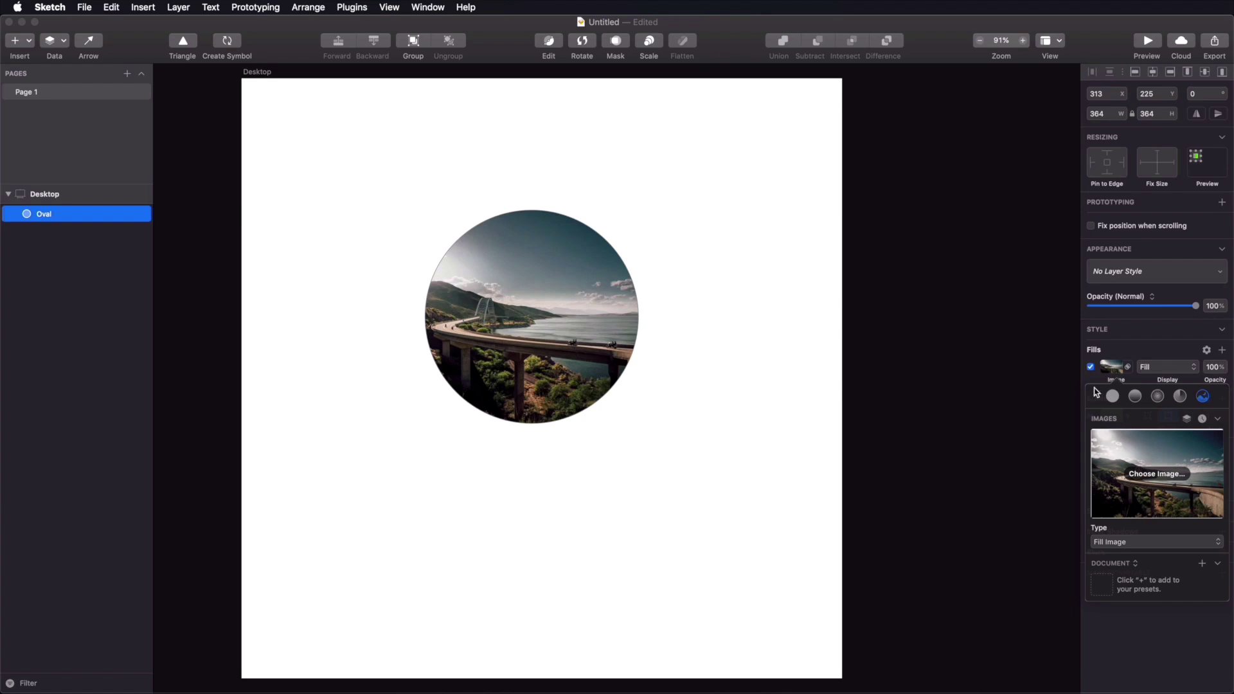
pyautogui.click(1115, 366)
pyautogui.moveTo(547, 302); pyautogui.dragTo(573, 286)
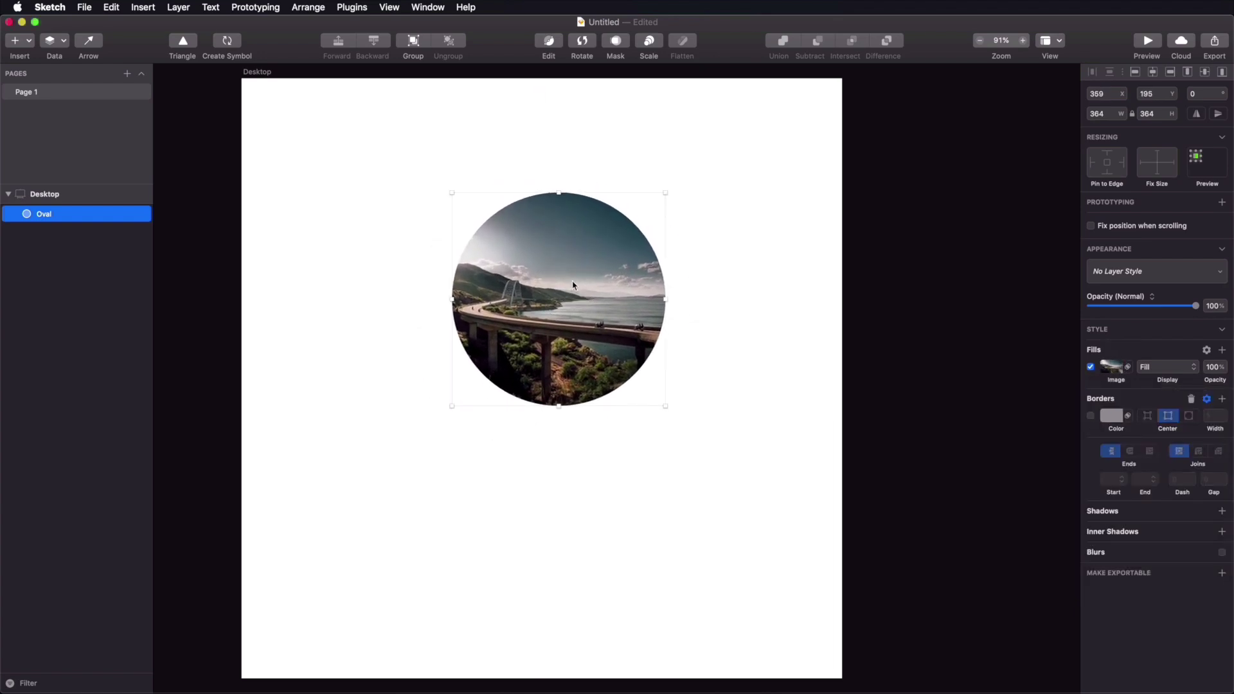
# Step: Try the Fit and Stretch display modes on the circle's image fill, ending on Tile
pyautogui.click(1156, 371)
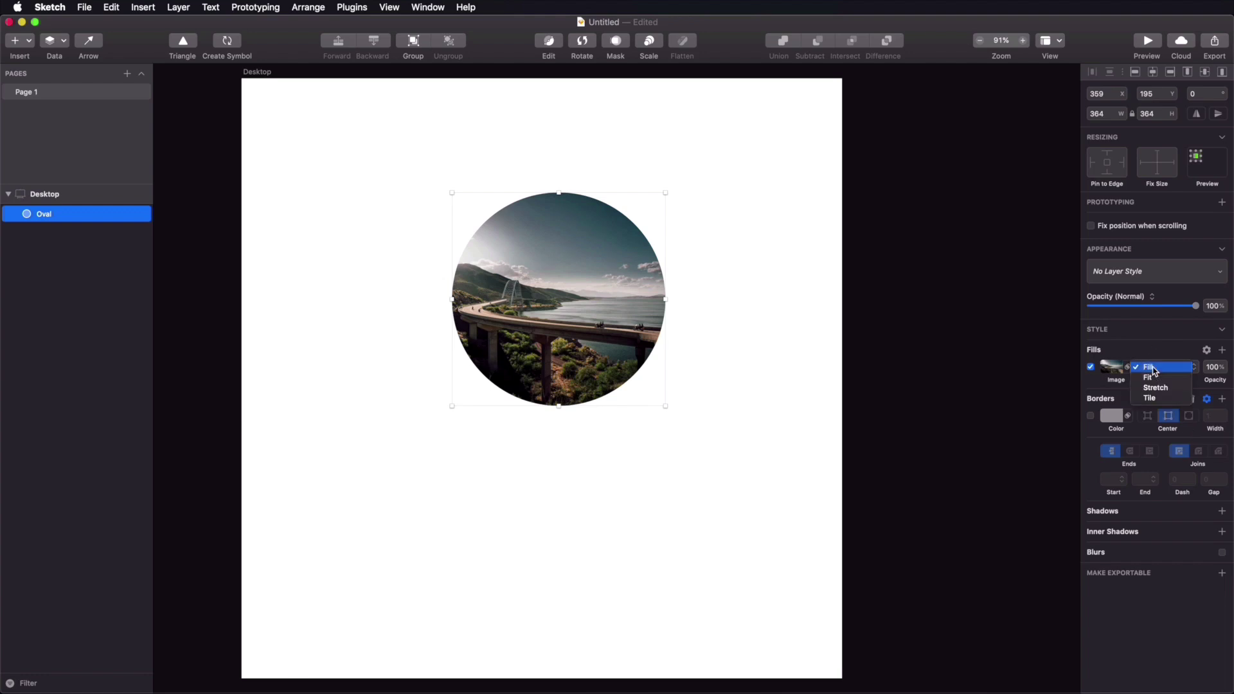
pyautogui.click(1180, 398)
pyautogui.click(1169, 371)
pyautogui.click(1169, 377)
pyautogui.click(1167, 371)
pyautogui.click(1169, 378)
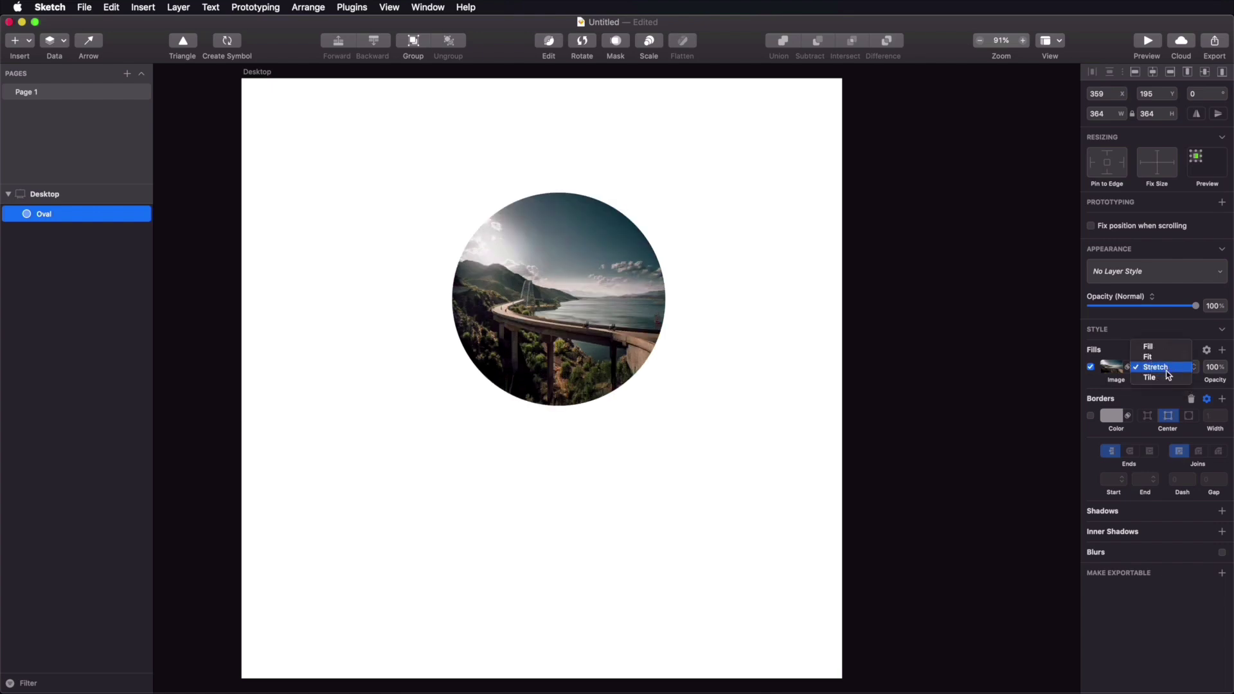
pyautogui.click(1170, 378)
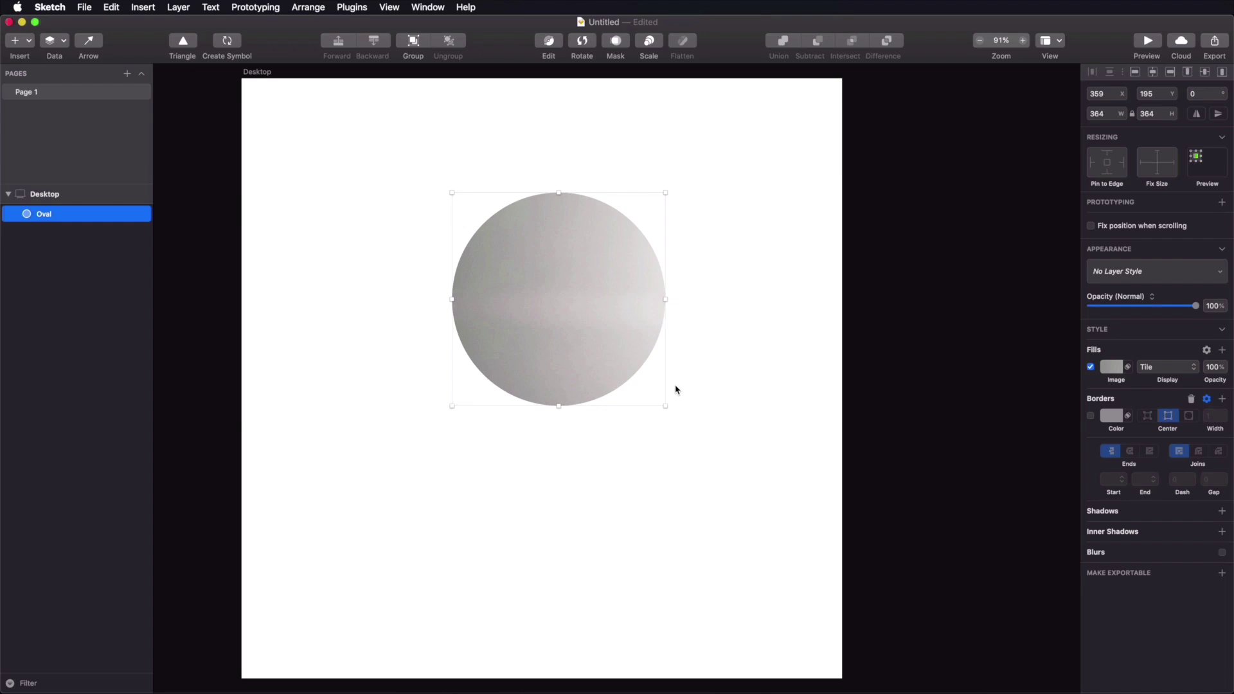
# Step: Delete the circle with the tiled image fill from the artboard
pyautogui.click(776, 296)
pyautogui.click(552, 283)
pyautogui.press('Delete')
# Step: Draw a closed, irregular curved path about 977 × 343 across the upper part of the artboard with the Vector tool
pyautogui.click(551, 290)
pyautogui.press('v')
pyautogui.click(299, 124)
pyautogui.moveTo(415, 135); pyautogui.dragTo(483, 157)
pyautogui.moveTo(523, 119); pyautogui.dragTo(616, 103)
pyautogui.moveTo(720, 135); pyautogui.dragTo(734, 180)
pyautogui.moveTo(794, 294); pyautogui.dragTo(684, 339)
pyautogui.moveTo(418, 294); pyautogui.dragTo(456, 339)
pyautogui.moveTo(261, 219); pyautogui.dragTo(297, 234)
pyautogui.moveTo(312, 149); pyautogui.dragTo(339, 143)
pyautogui.click(299, 124)
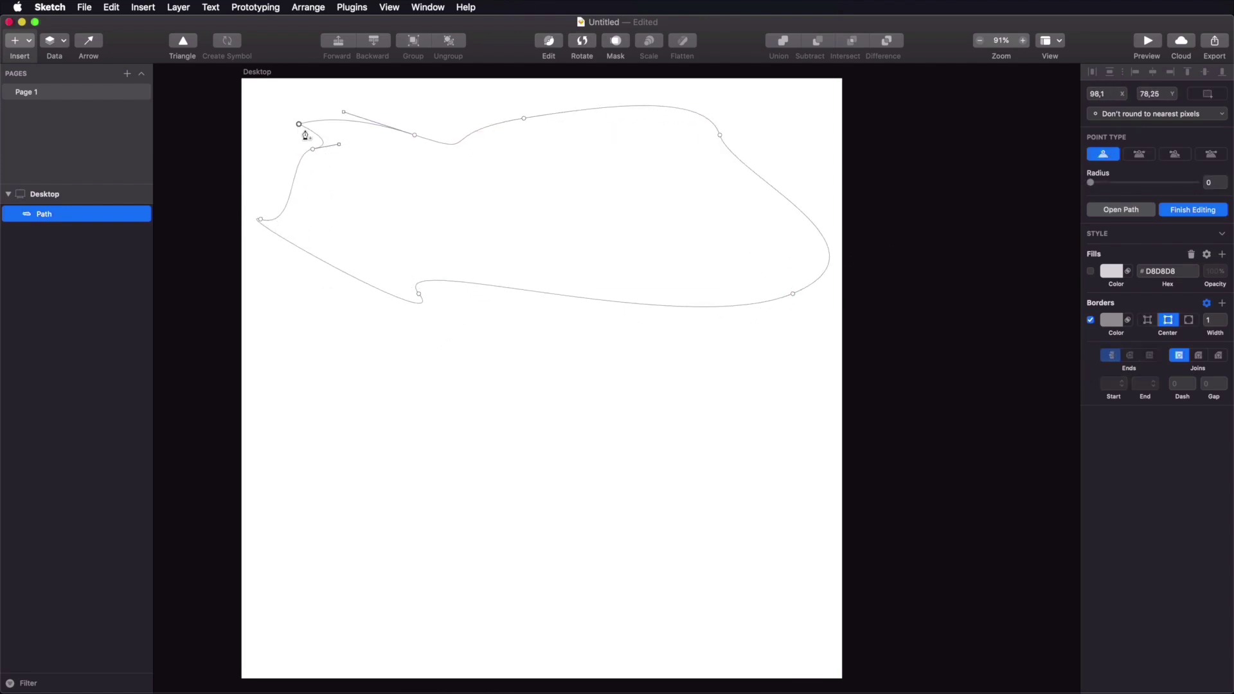
pyautogui.click(600, 351)
pyautogui.click(598, 237)
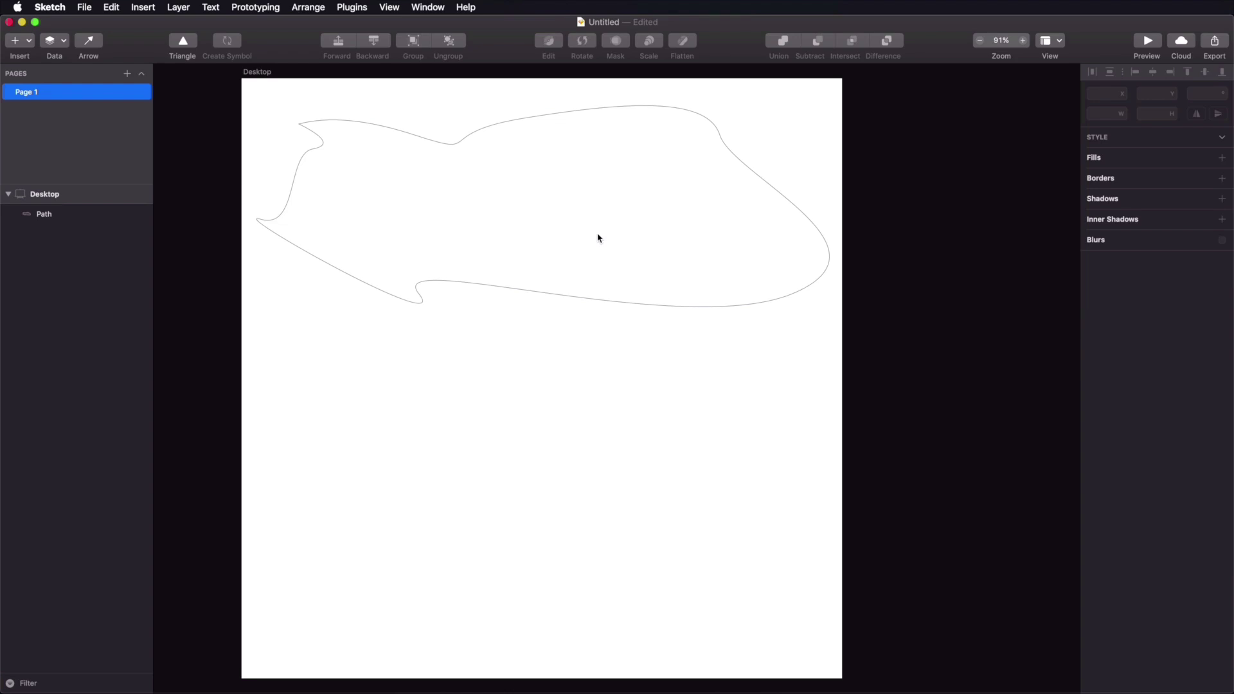
# Step: Enable the path's fill and set it to the image harley-davidson-bs1eqd6zSiU-unsplash.jpg
pyautogui.click(694, 309)
pyautogui.click(1091, 366)
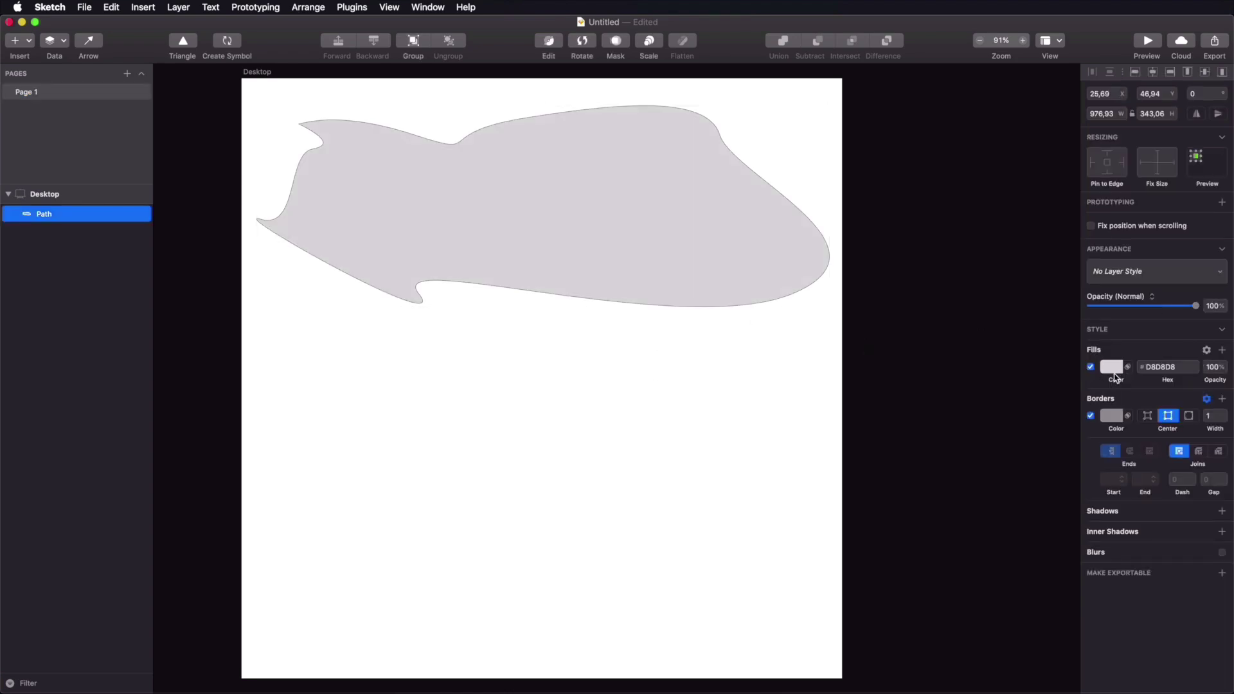
pyautogui.click(1113, 375)
pyautogui.click(1203, 396)
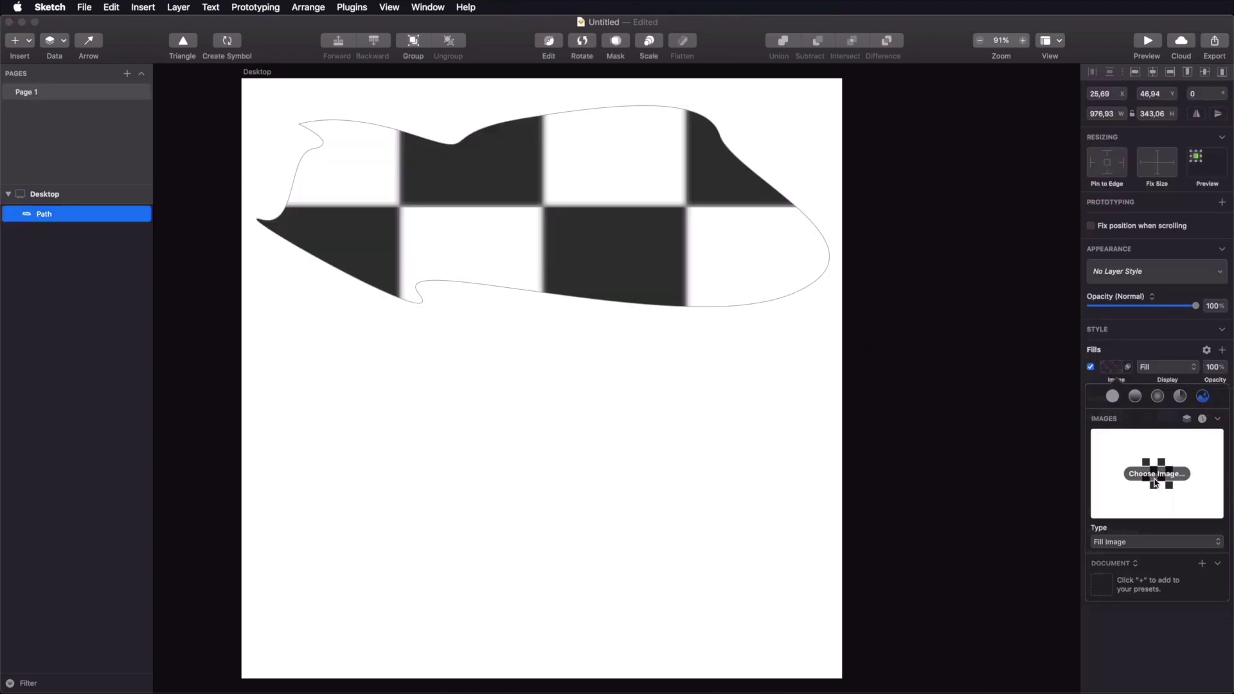
pyautogui.click(1155, 476)
pyautogui.click(638, 213)
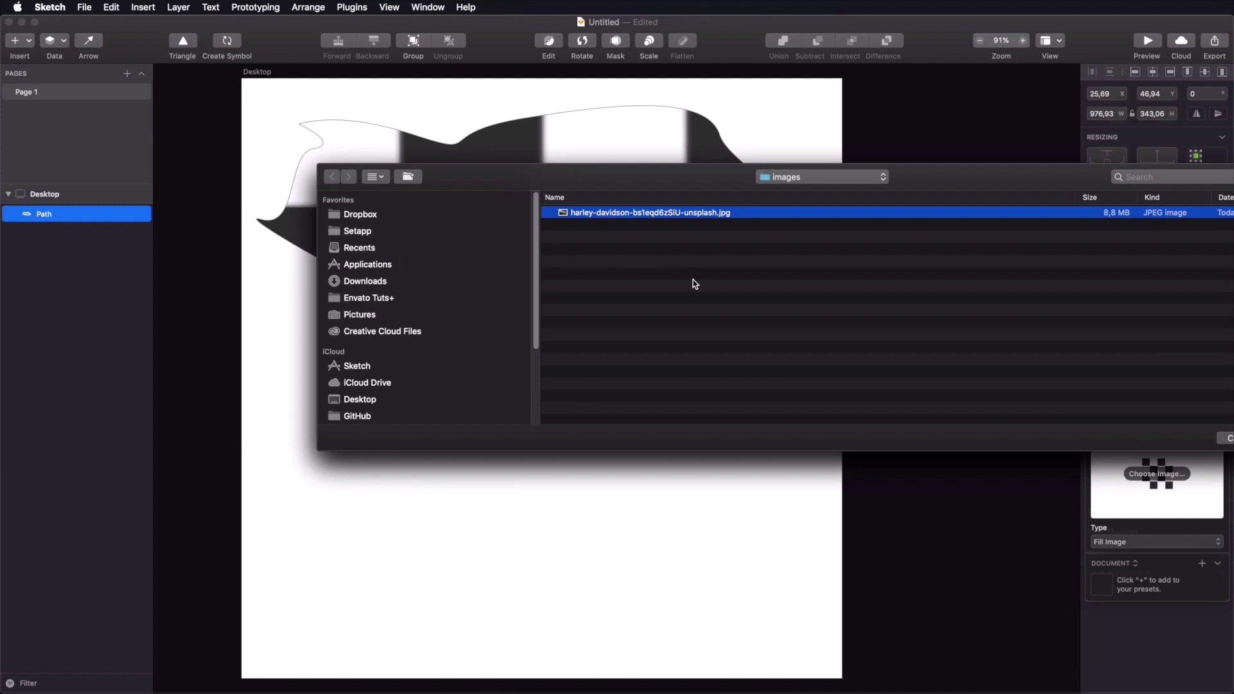
pyautogui.press('Return')
pyautogui.click(876, 351)
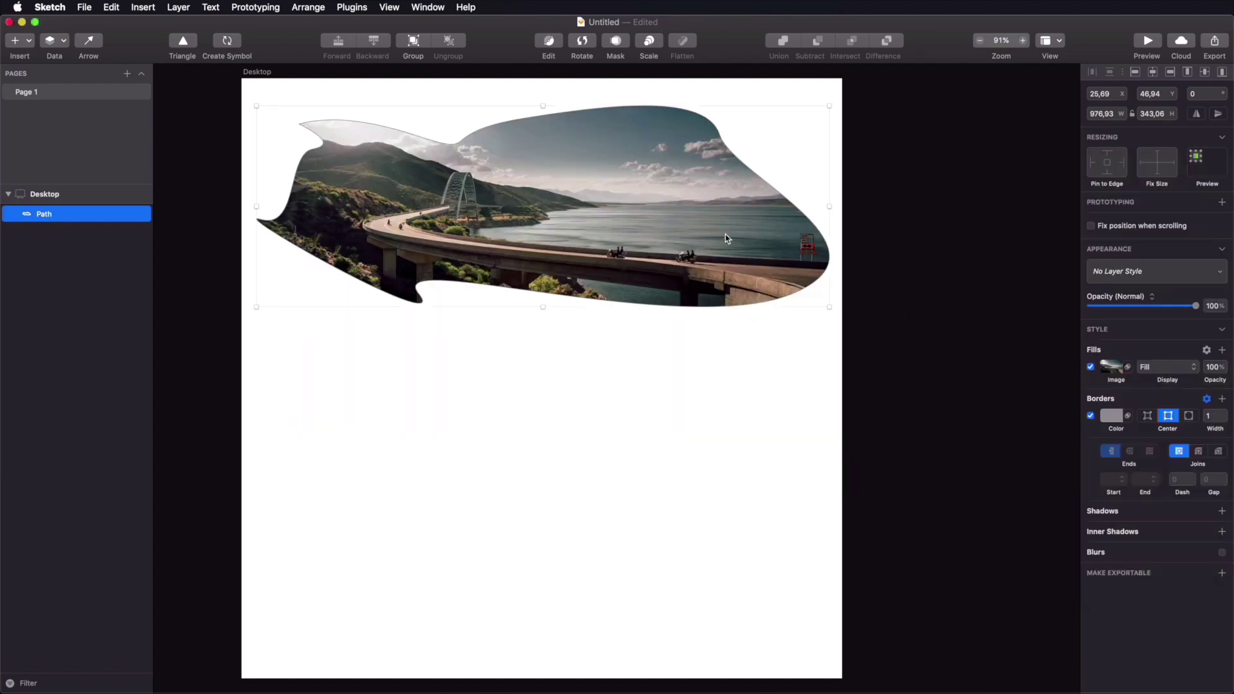
# Step: Turn off the path's border and move the image-filled shape slightly down on the artboard
pyautogui.click(1091, 416)
pyautogui.click(739, 394)
pyautogui.click(585, 216)
pyautogui.moveTo(585, 216); pyautogui.dragTo(584, 228)
pyautogui.click(612, 398)
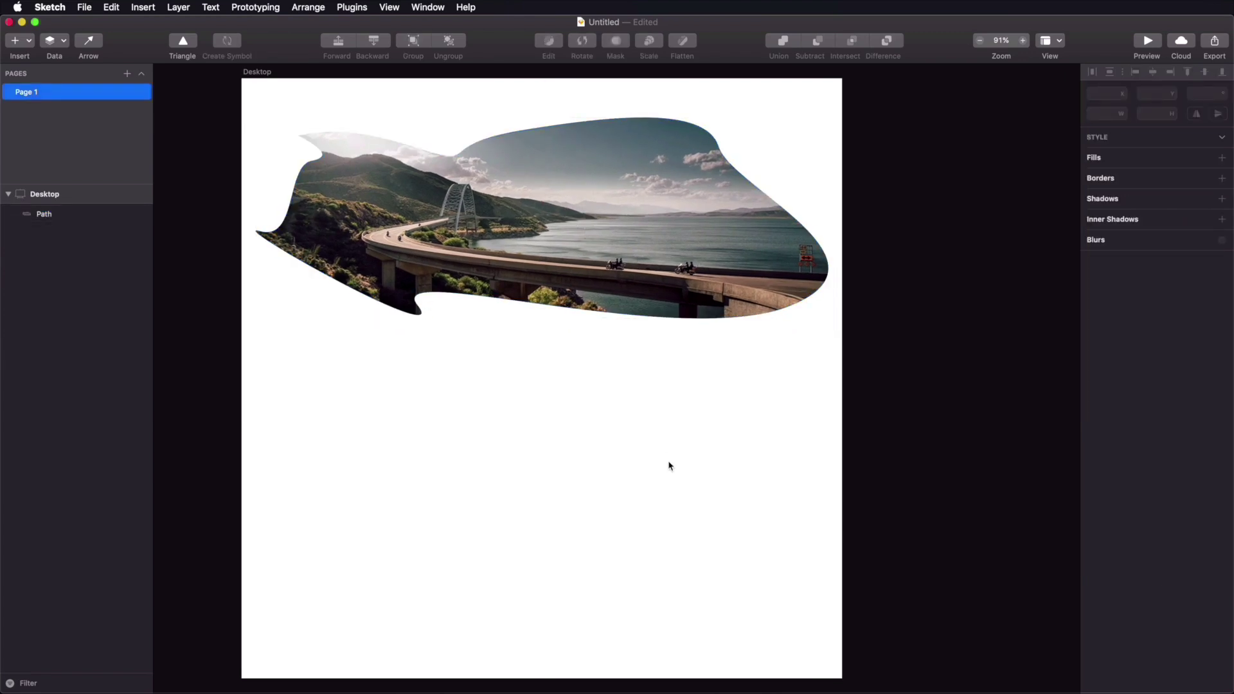
# Step: Delete the image-filled path and paste the harley-davidson JPEG from the Finder images folder onto the artboard
pyautogui.click(677, 279)
pyautogui.press('Delete')
pyautogui.press('super+Tab')
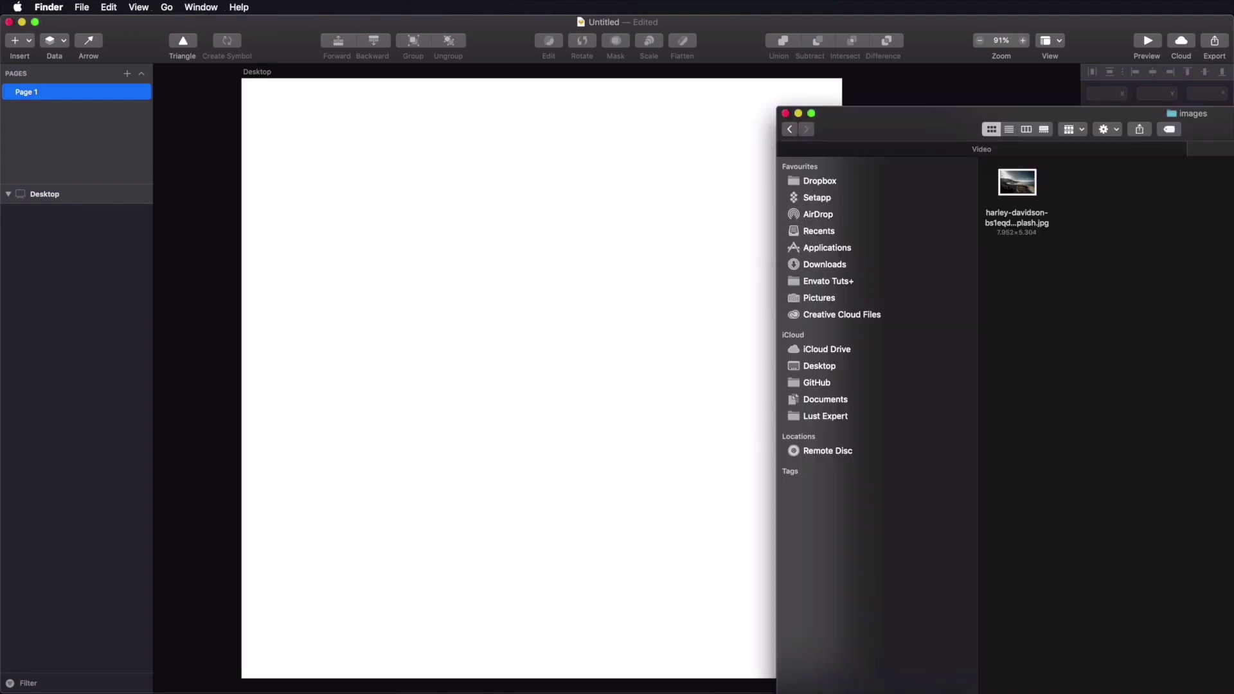
pyautogui.click(1022, 222)
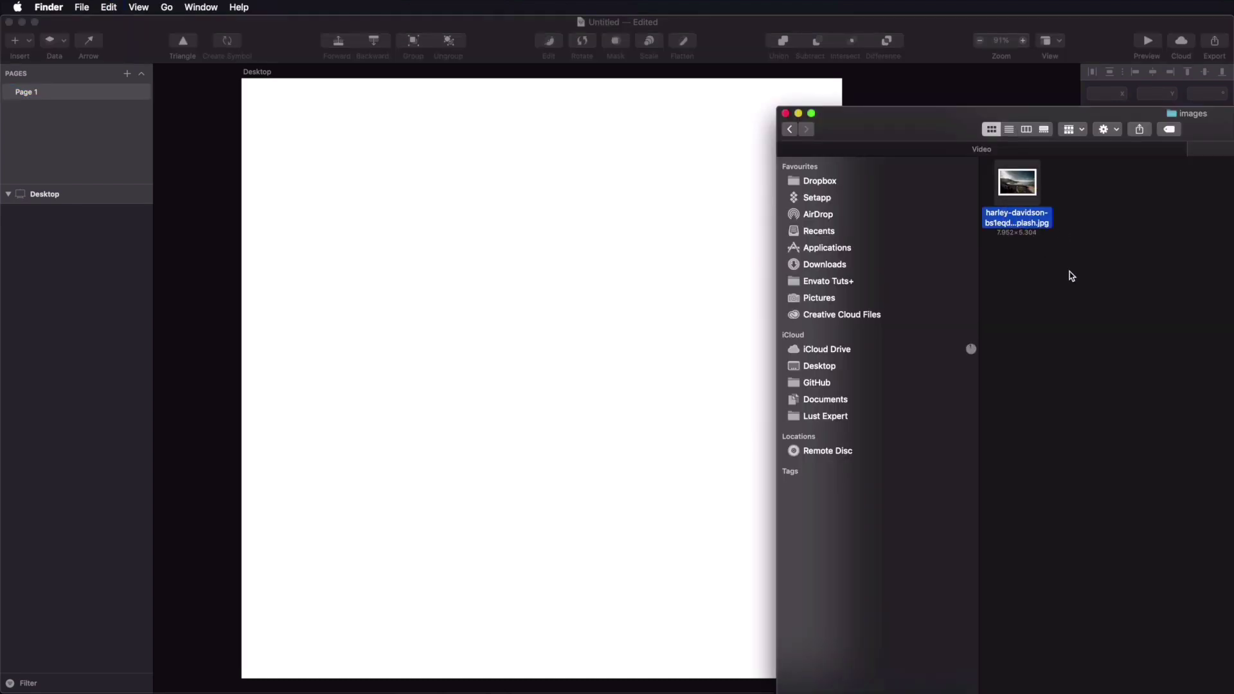
pyautogui.click(607, 259)
pyautogui.press('super+v')
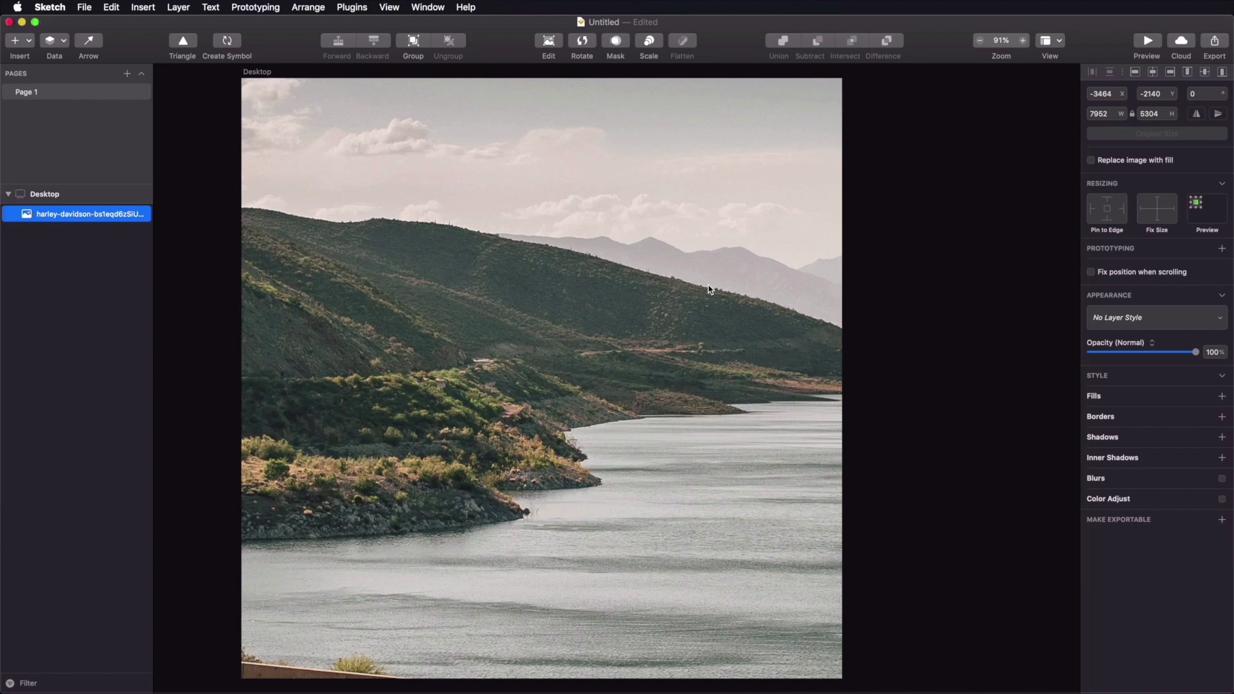
# Step: Copy the harley-davidson JPEG again from the Finder images folder and return to Sketch
pyautogui.press('super+Tab')
pyautogui.moveTo(954, 136); pyautogui.dragTo(672, 127)
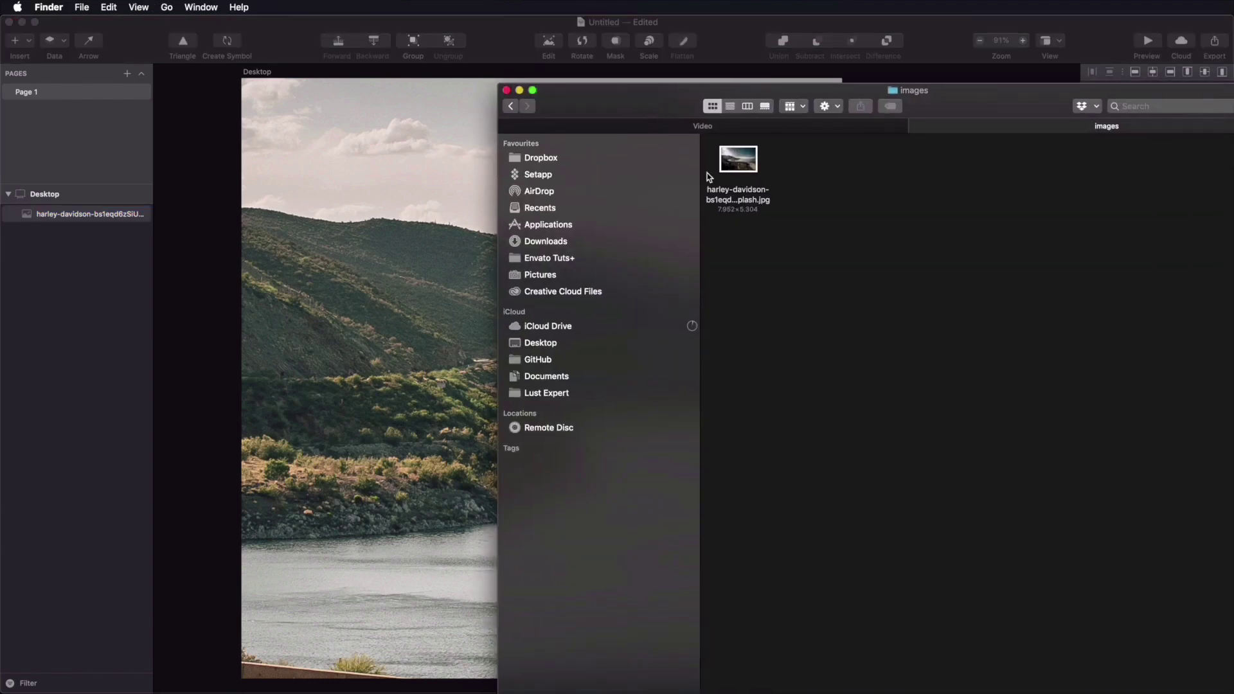
pyautogui.click(732, 203)
pyautogui.press('super+c')
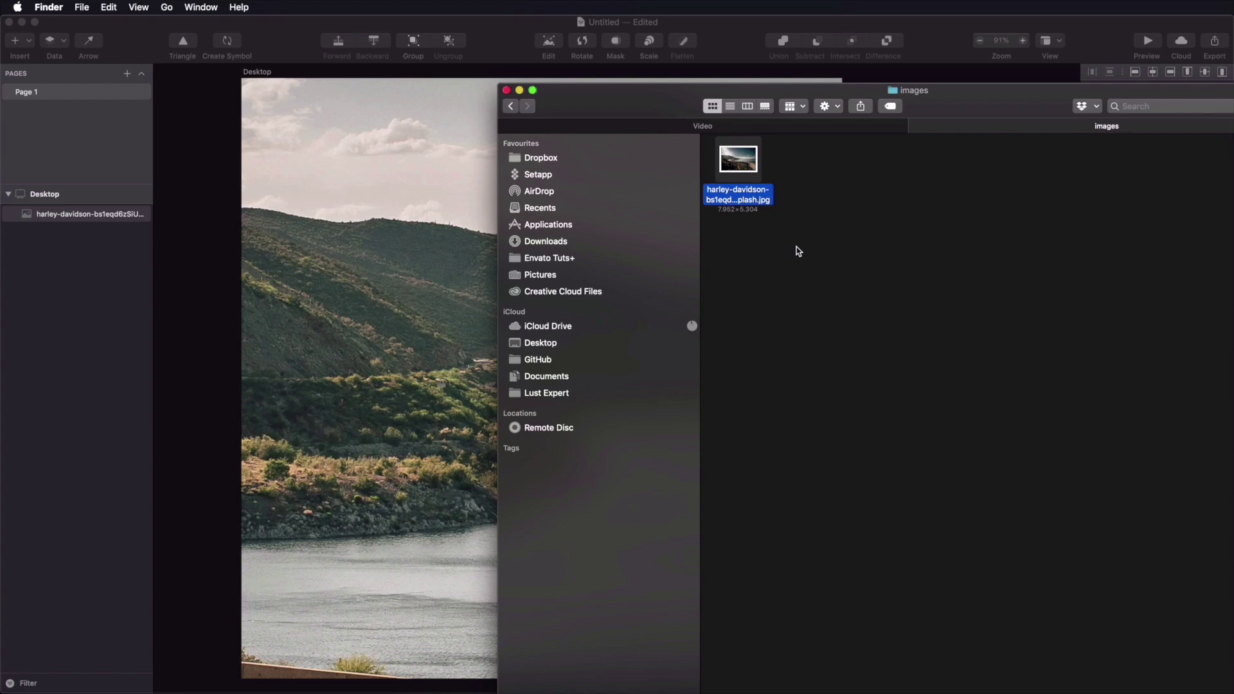
pyautogui.click(404, 236)
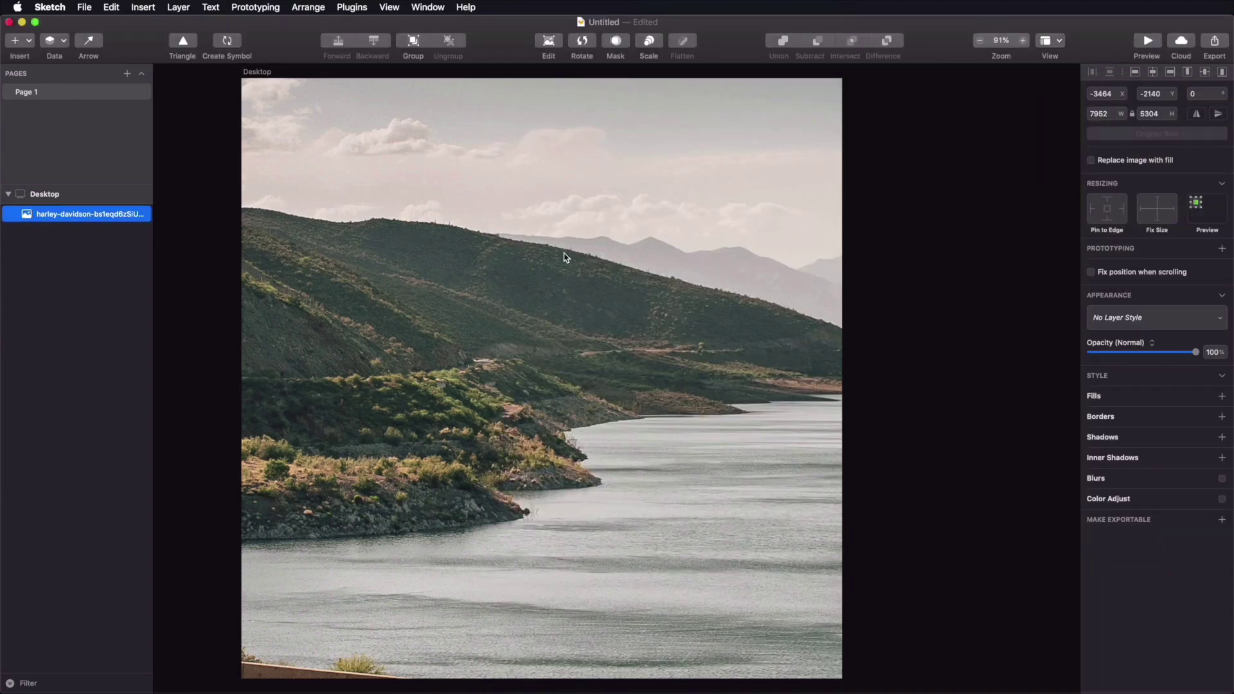
# Step: Delete the pasted harley-davidson image from the Desktop artboard
pyautogui.press('Delete')
pyautogui.press('super+z')
pyautogui.press('Delete')
pyautogui.press('super+Tab')
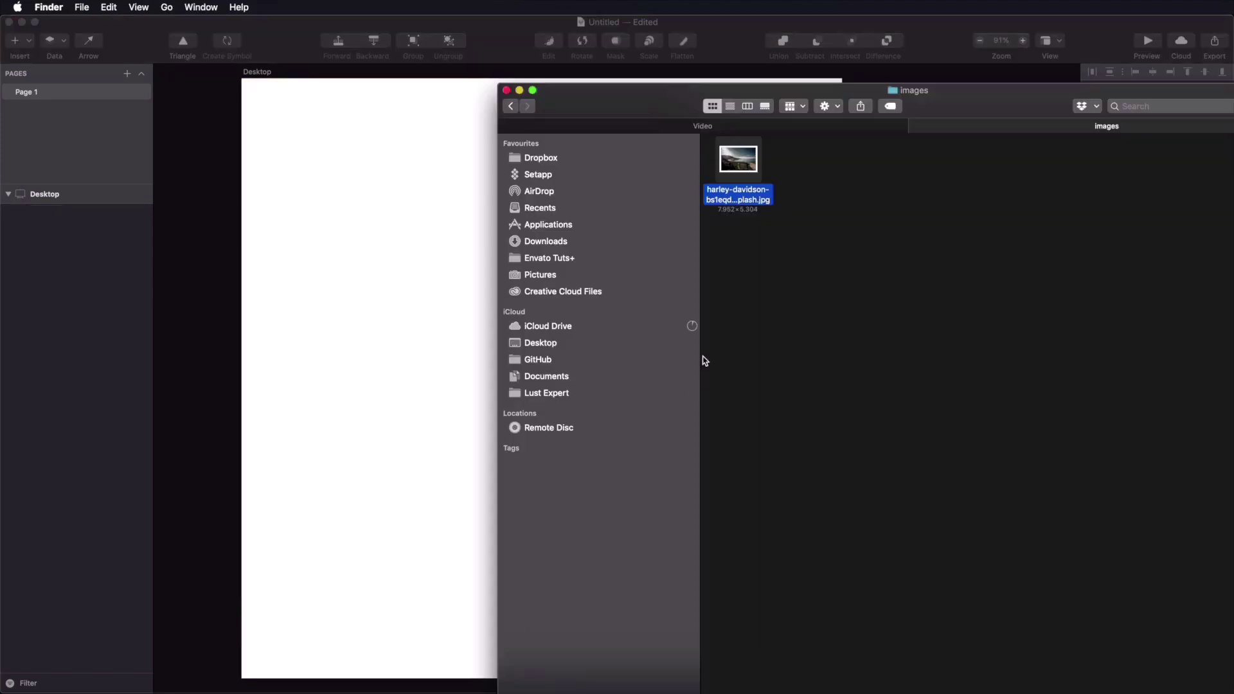
pyautogui.click(414, 270)
# Step: Insert the harley-davidson JPEG as an image from file and move its layer into the Desktop artboard
pyautogui.click(412, 247)
pyautogui.click(30, 42)
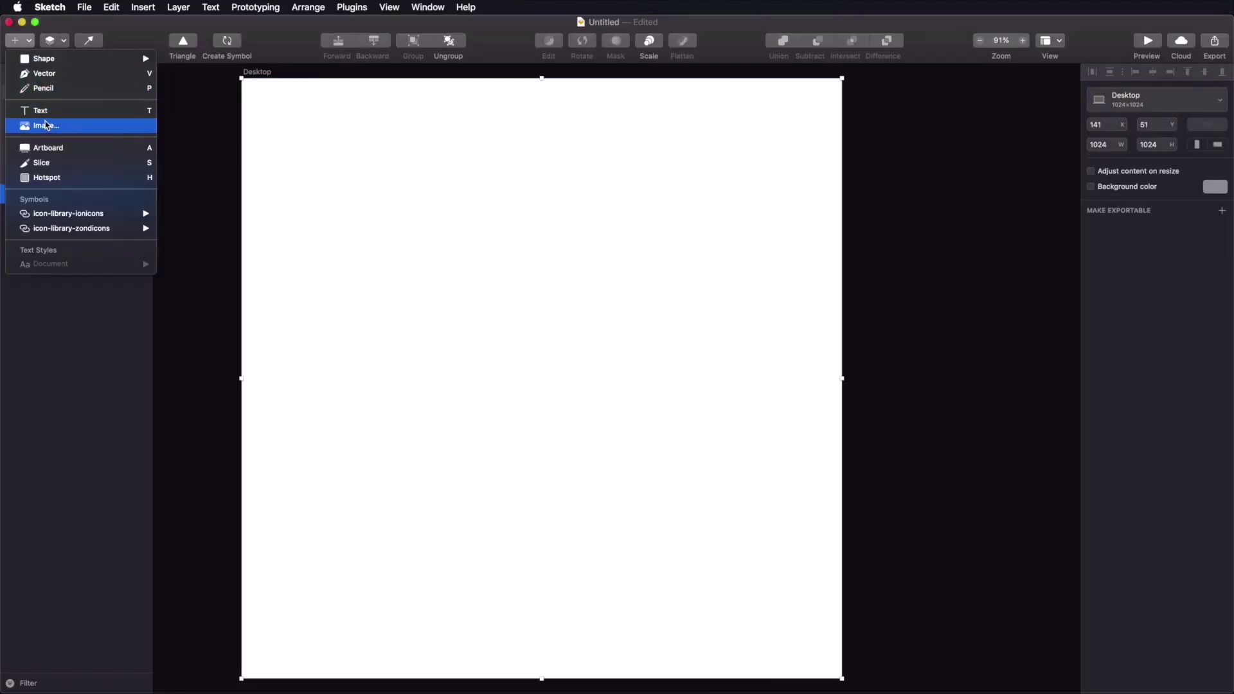
pyautogui.click(46, 126)
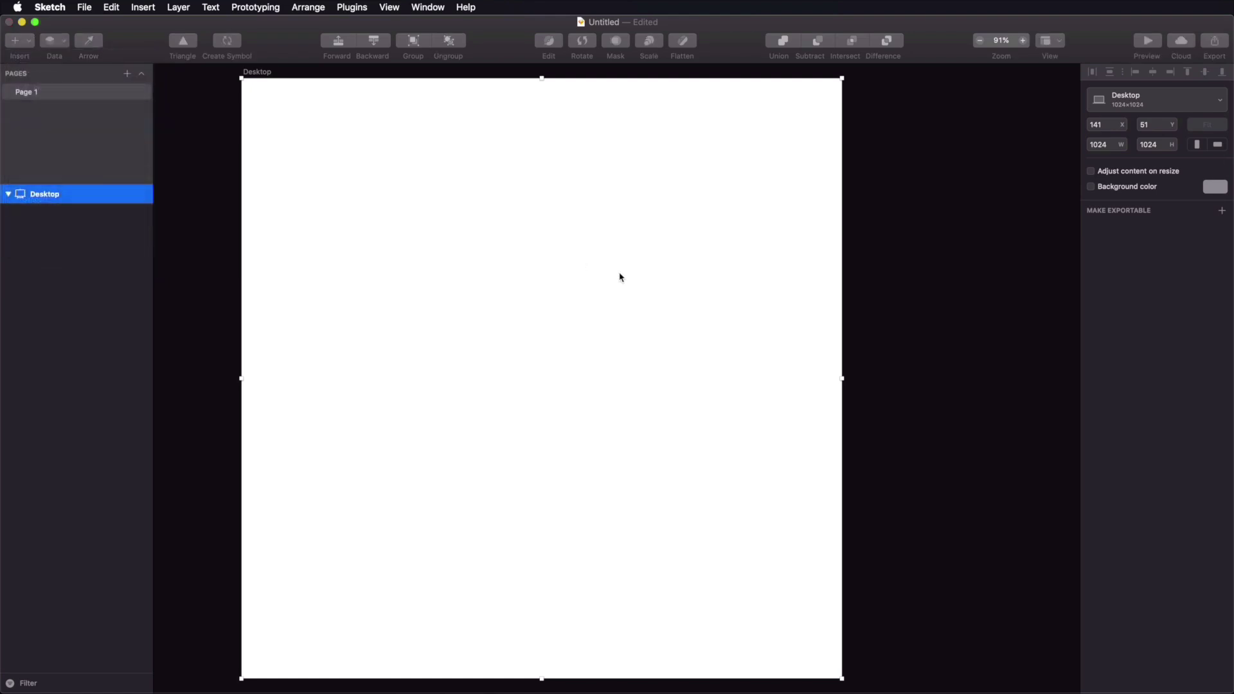
pyautogui.doubleClick(446, 114)
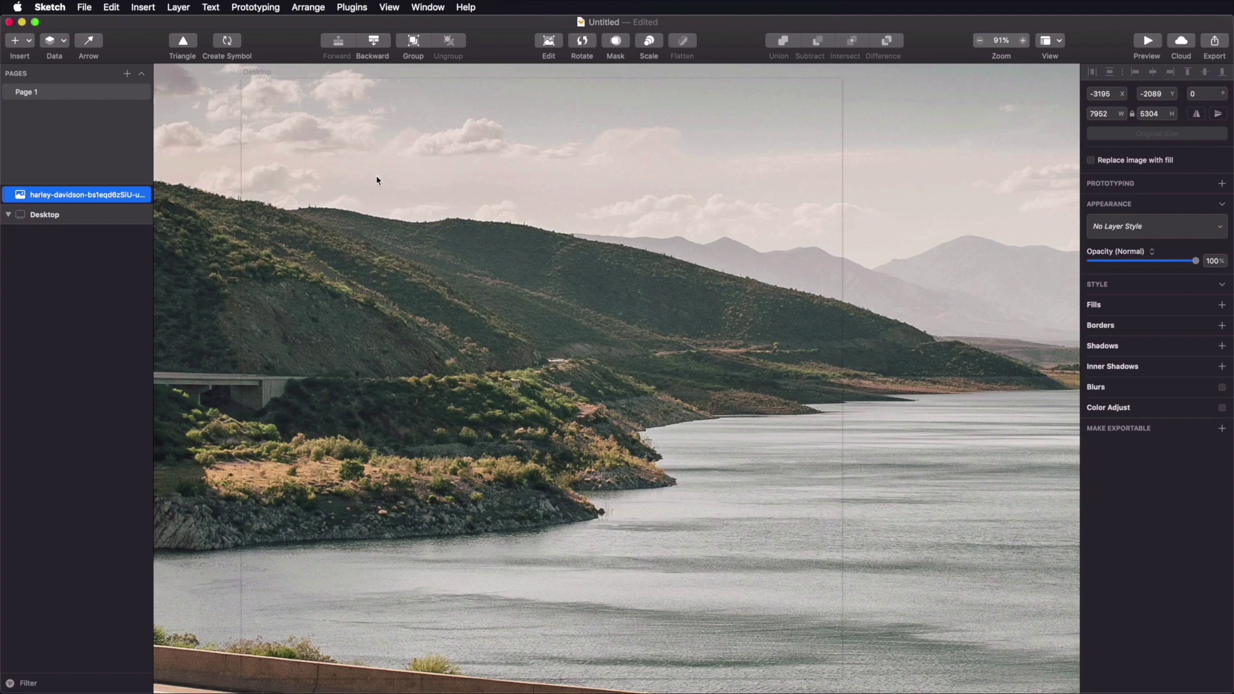
pyautogui.moveTo(52, 202); pyautogui.dragTo(36, 222)
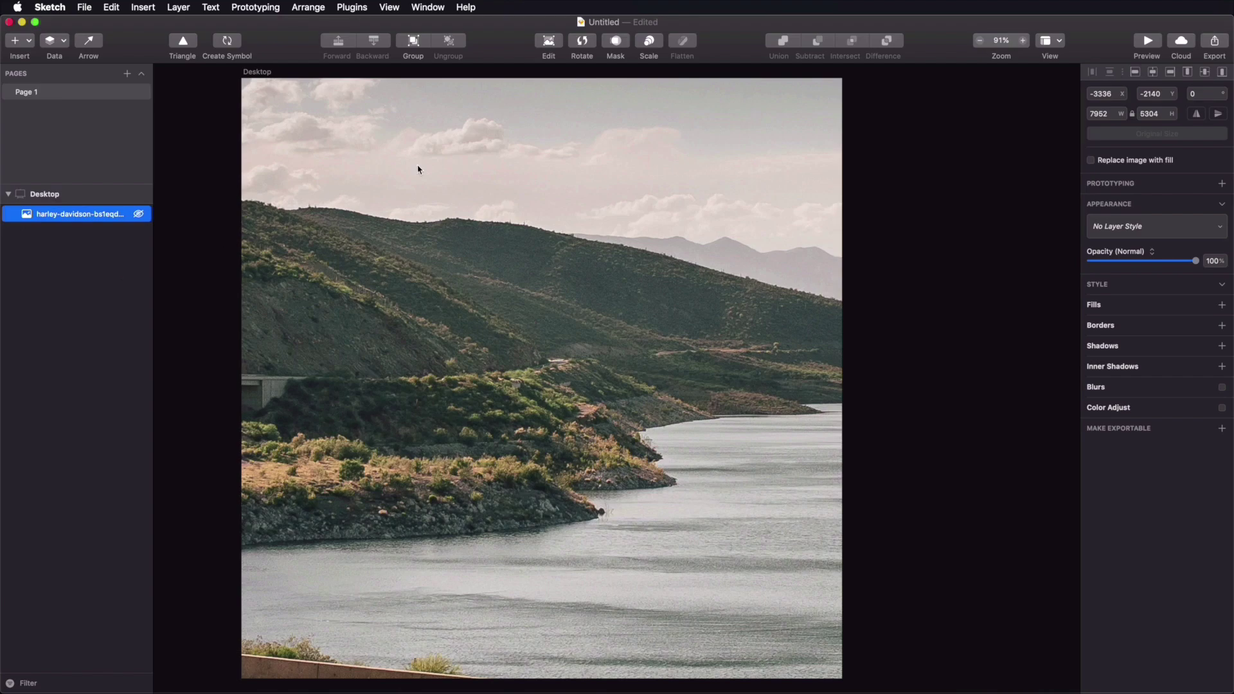
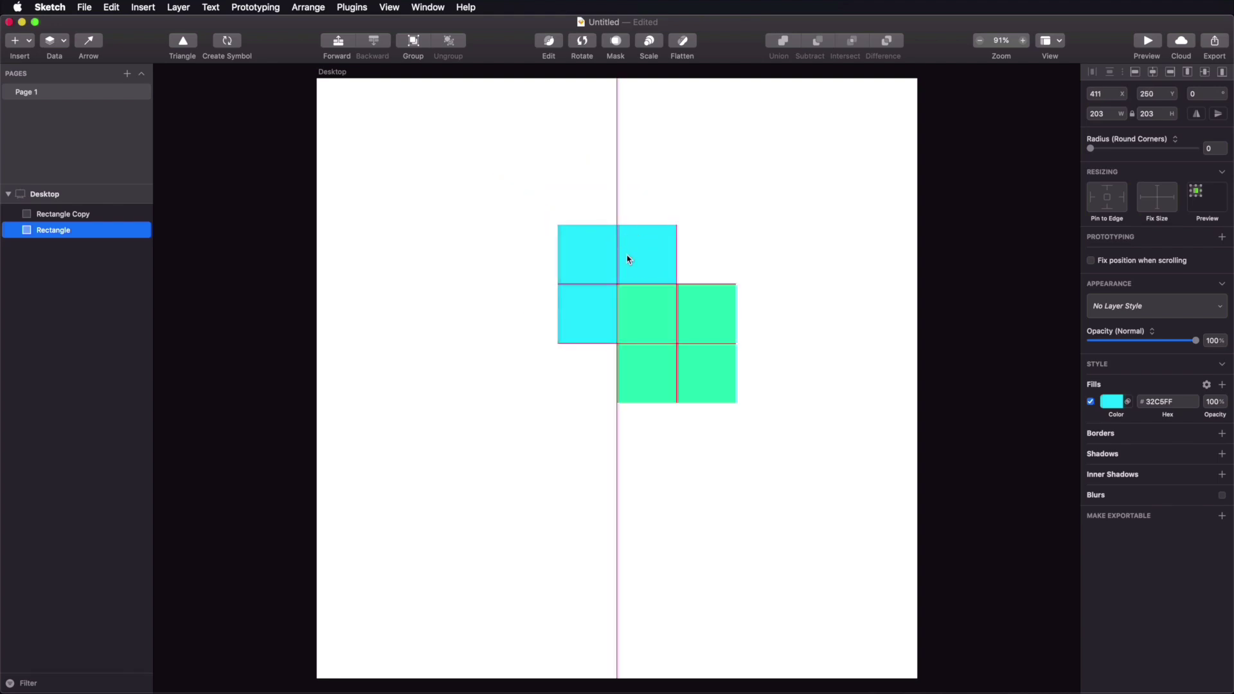
# Step: Select the two overlapping squares and move them together to about X 400, Y 301
pyautogui.moveTo(785, 204); pyautogui.dragTo(569, 424)
pyautogui.moveTo(694, 359)
pyautogui.mouseDown()
pyautogui.moveTo(669, 325)
pyautogui.moveTo(677, 354)
pyautogui.mouseUp()
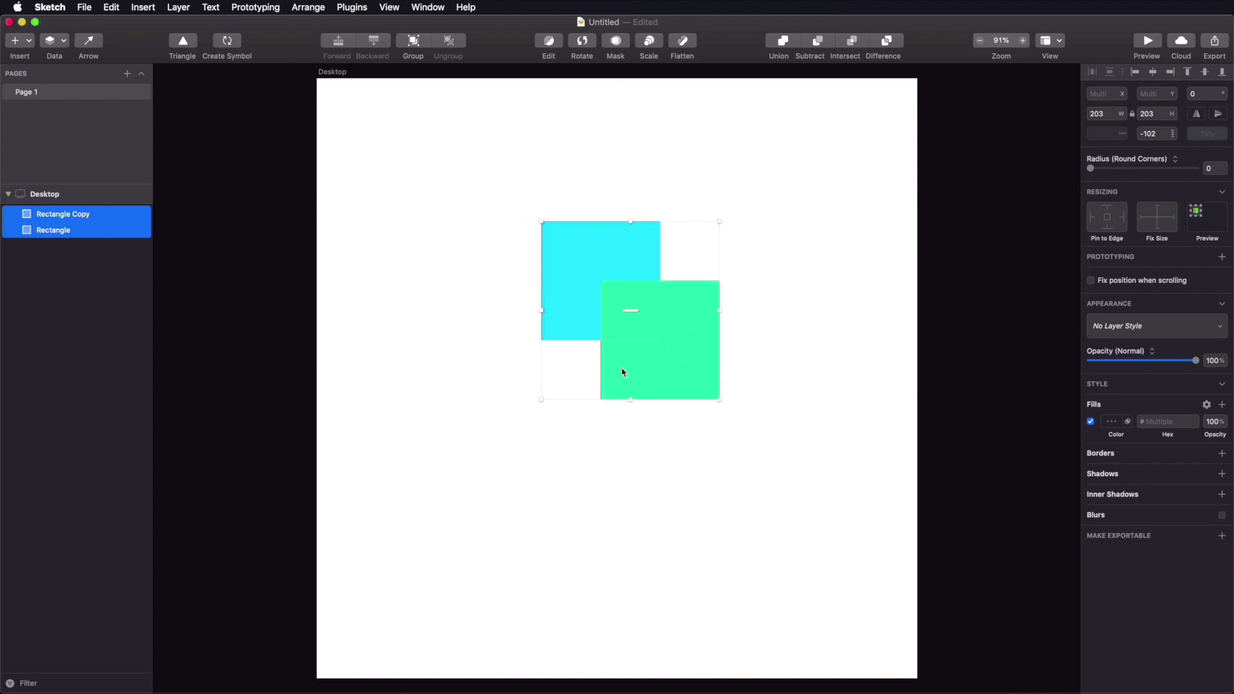
pyautogui.moveTo(675, 336); pyautogui.dragTo(684, 367)
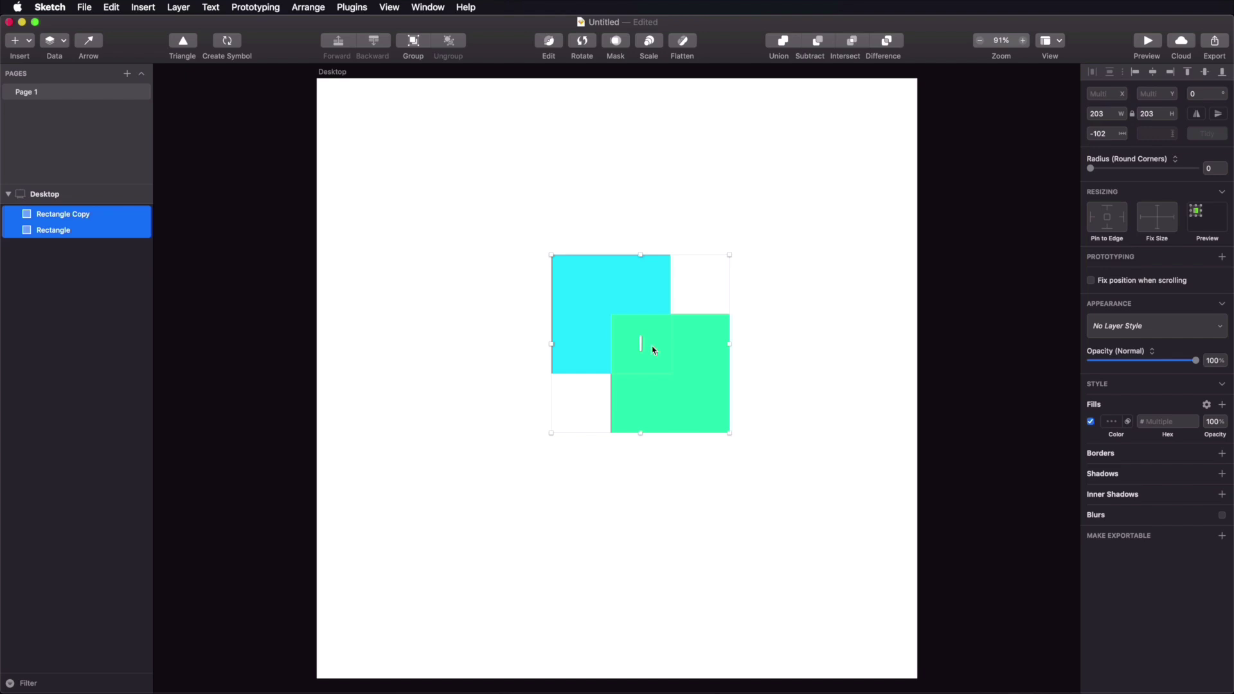
# Step: Combine the two squares with Union and select the Rectangle Copy layer inside the combined shape
pyautogui.click(783, 42)
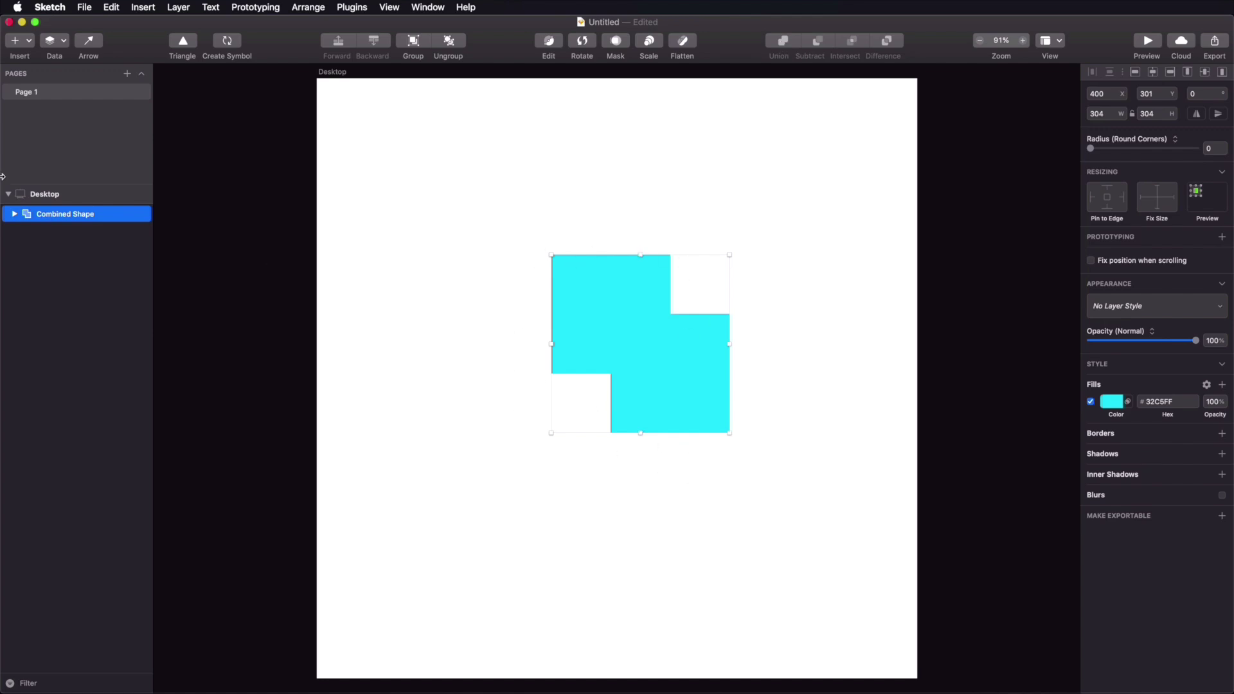
pyautogui.click(16, 217)
pyautogui.click(77, 234)
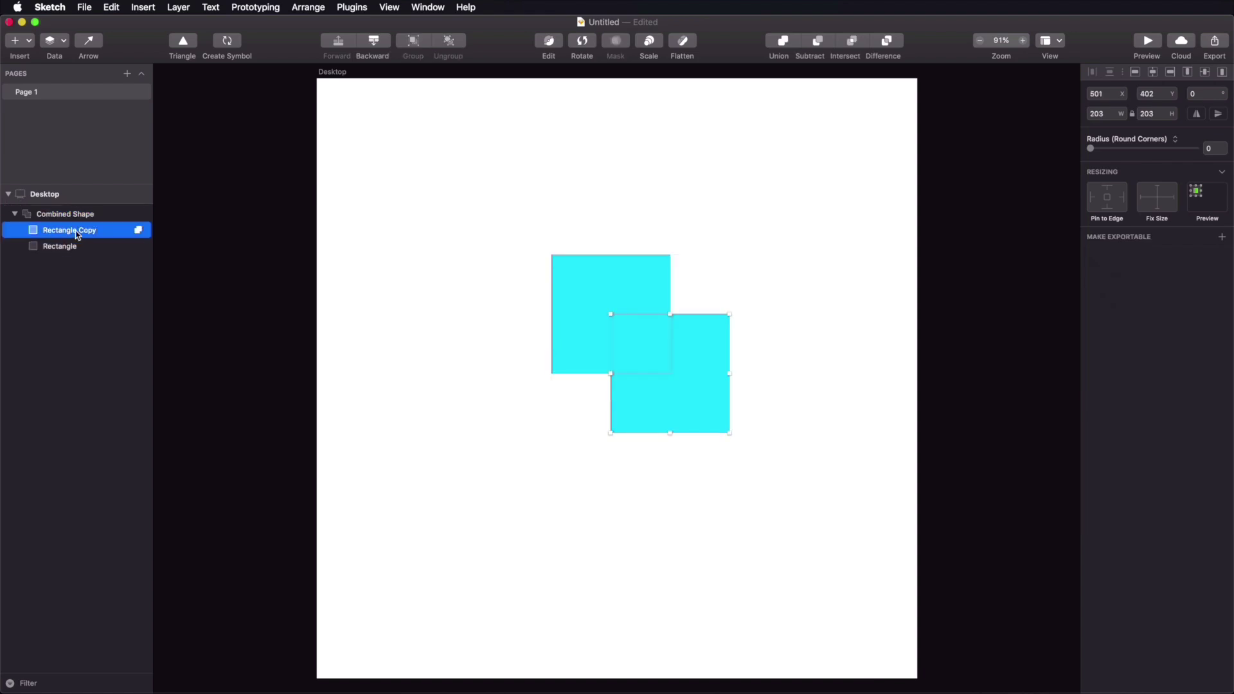
# Step: Examine the two rectangle layers inside the combined shape, collapsing and expanding its layer group
pyautogui.click(76, 247)
pyautogui.click(76, 217)
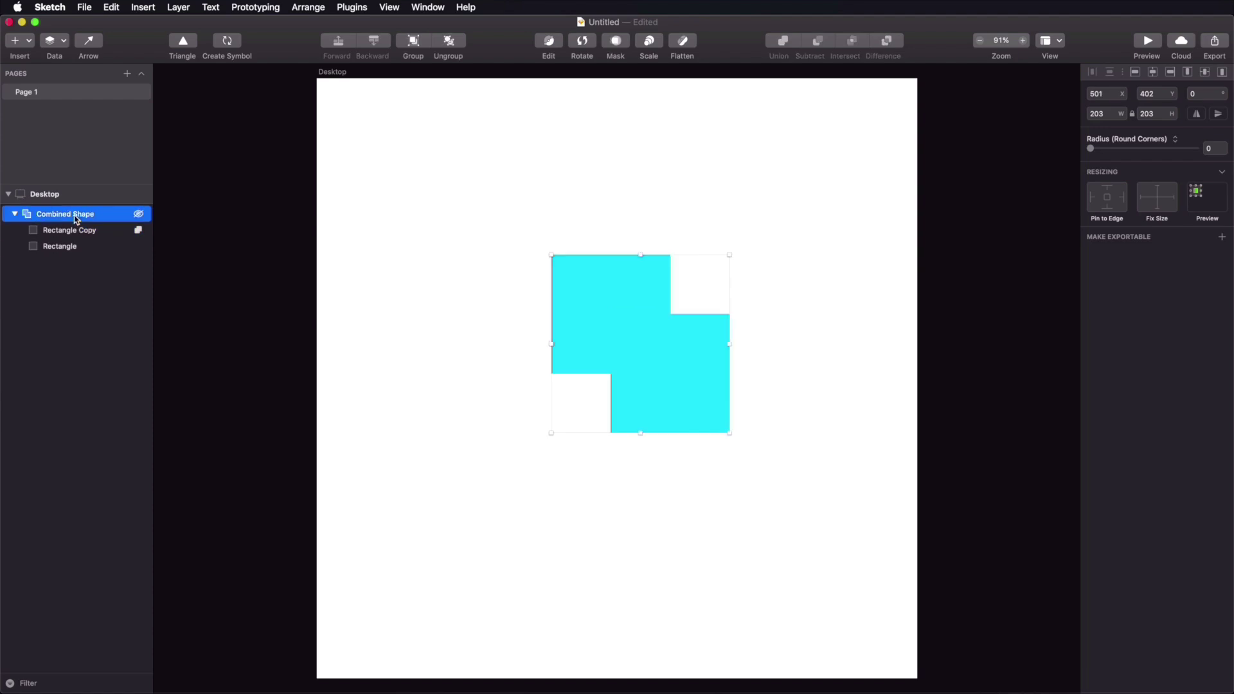
pyautogui.click(14, 214)
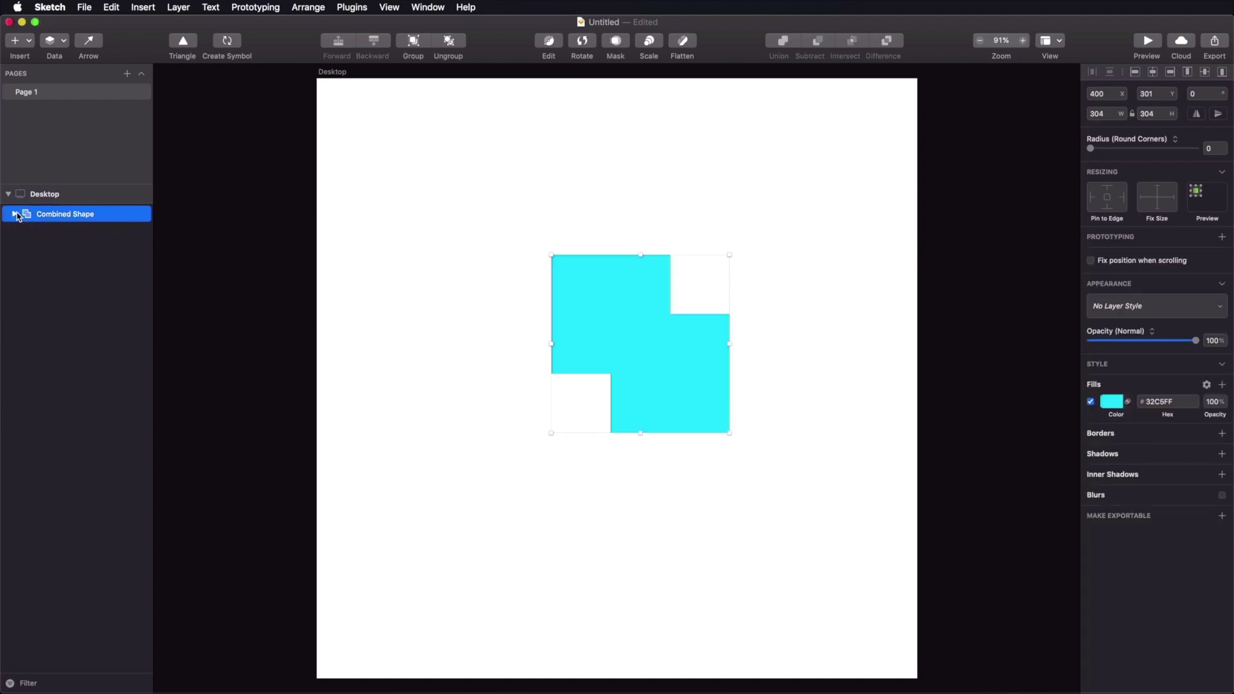
pyautogui.click(14, 215)
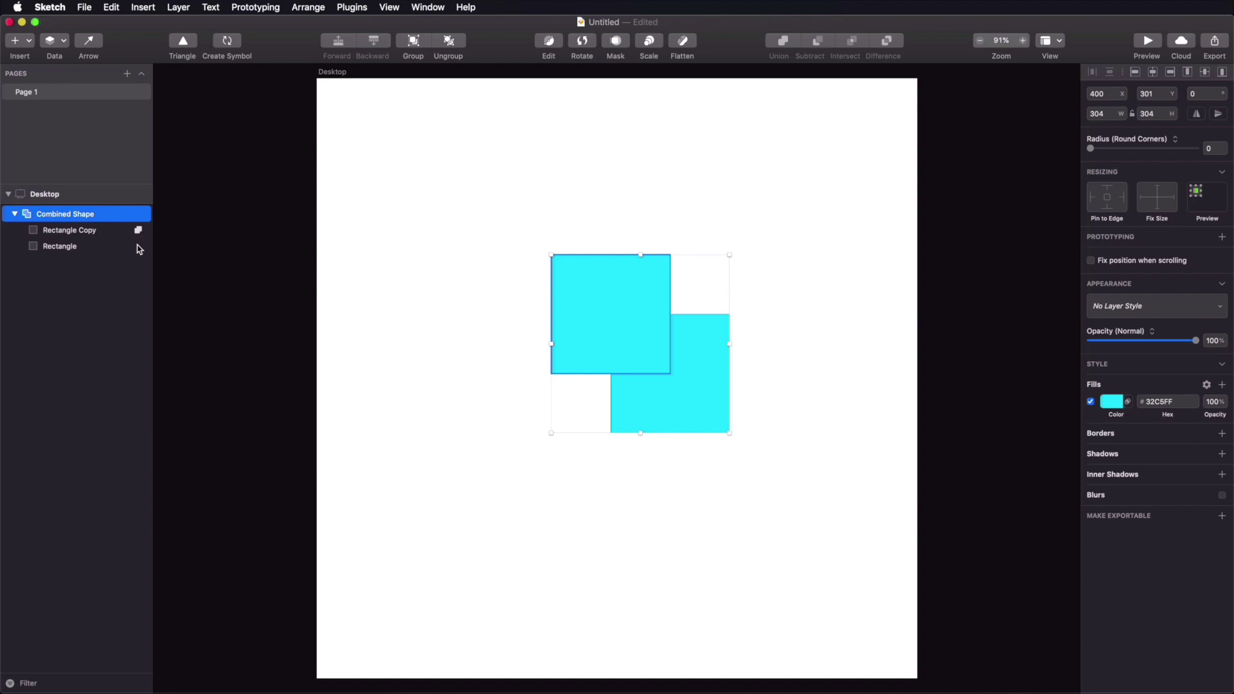
# Step: Undo the Union and move the Rectangle layer above Rectangle Copy in the layer order
pyautogui.press('super+z')
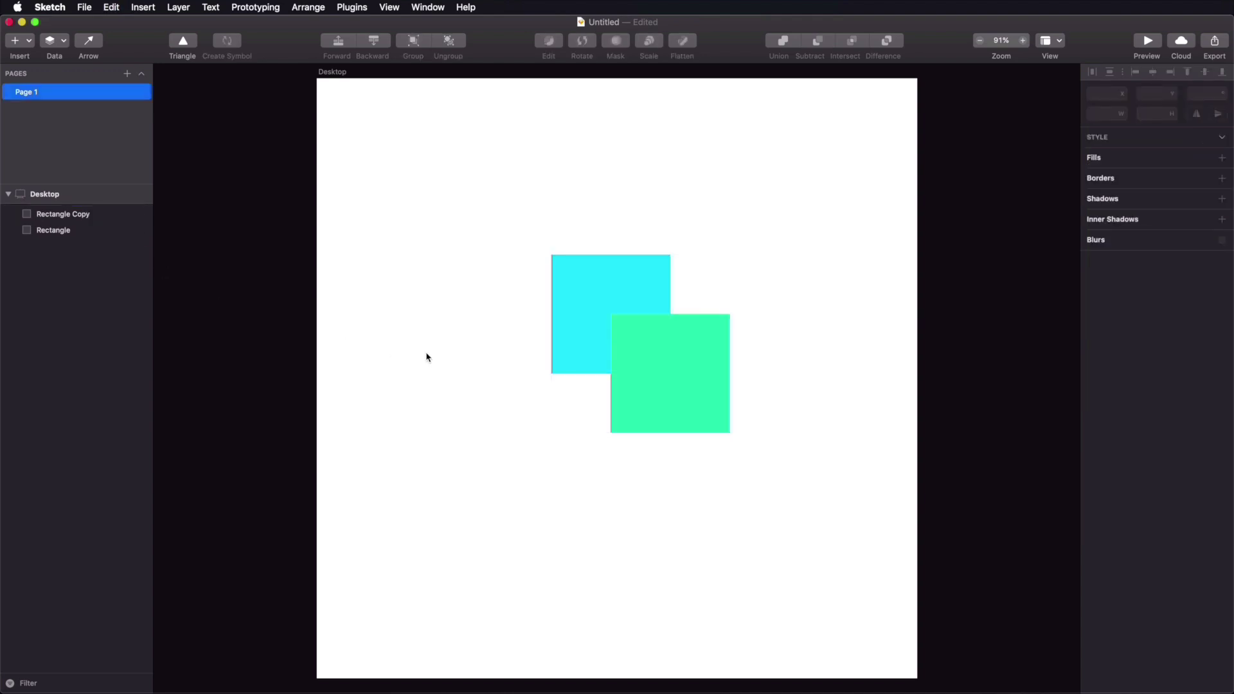
pyautogui.click(595, 309)
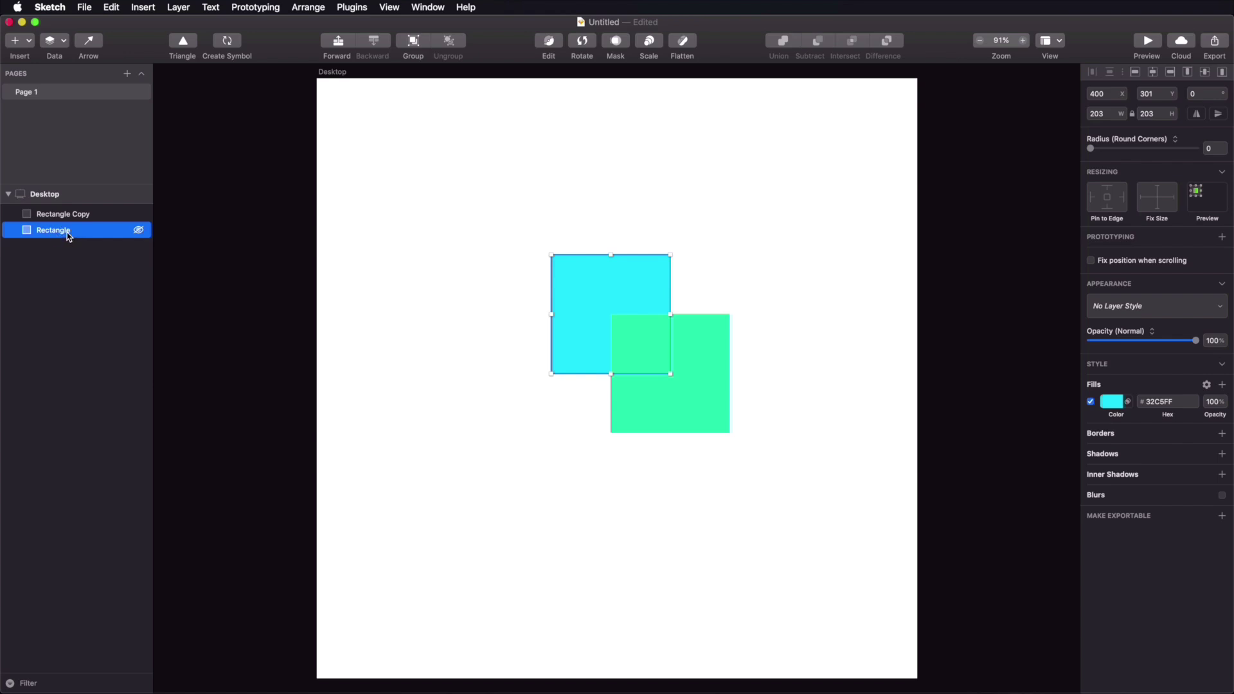
pyautogui.moveTo(69, 235); pyautogui.dragTo(70, 209)
# Step: Combine both squares with Union and inspect the layers inside the combined shape
pyautogui.moveTo(489, 192); pyautogui.dragTo(769, 460)
pyautogui.click(783, 44)
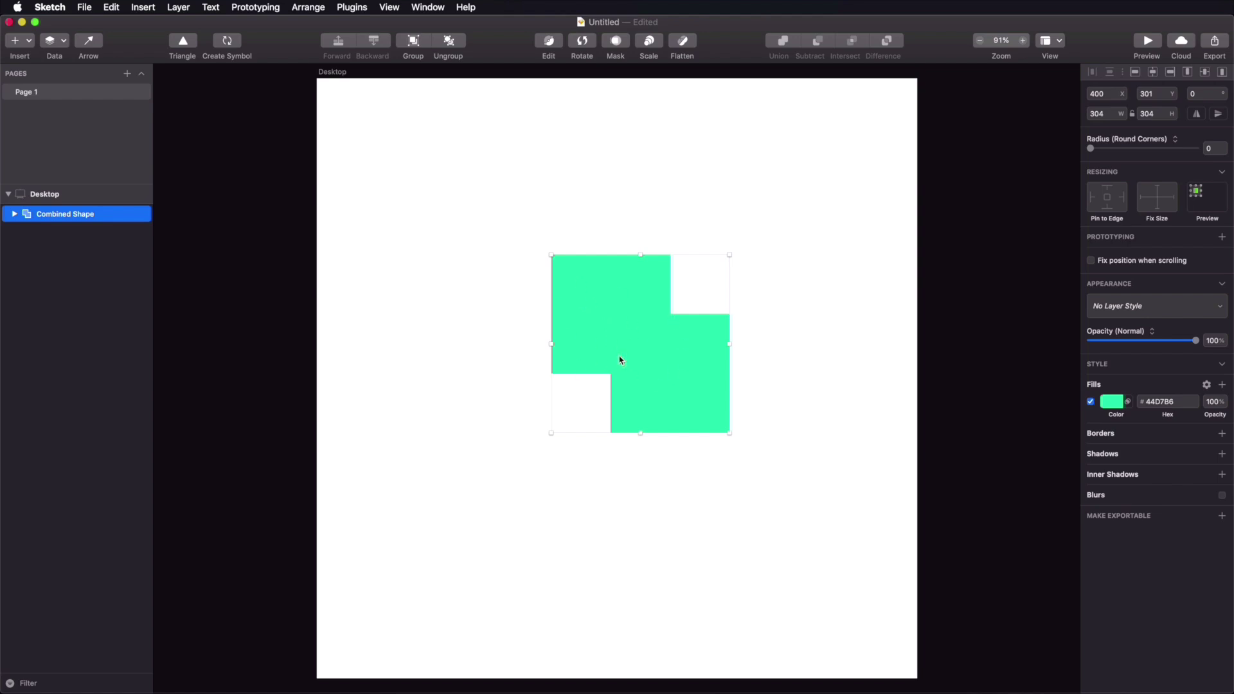
pyautogui.click(14, 214)
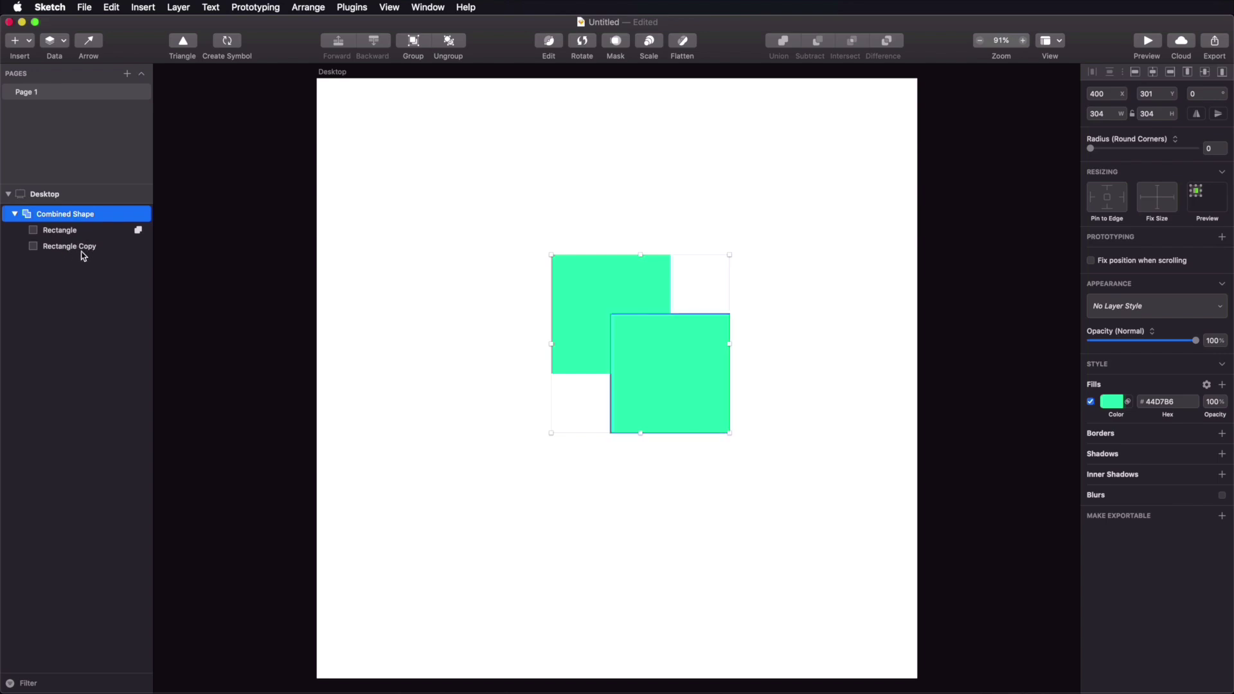
pyautogui.click(722, 218)
pyautogui.click(13, 213)
# Step: Move the combined shape to about X 327, Y 253 and change its fill to blue-violet 4445D7
pyautogui.click(669, 347)
pyautogui.click(669, 381)
pyautogui.moveTo(670, 383); pyautogui.dragTo(629, 352)
pyautogui.click(1111, 404)
pyautogui.moveTo(1169, 567)
pyautogui.mouseDown()
pyautogui.moveTo(1185, 565)
pyautogui.moveTo(1170, 564)
pyautogui.mouseUp()
pyautogui.click(654, 348)
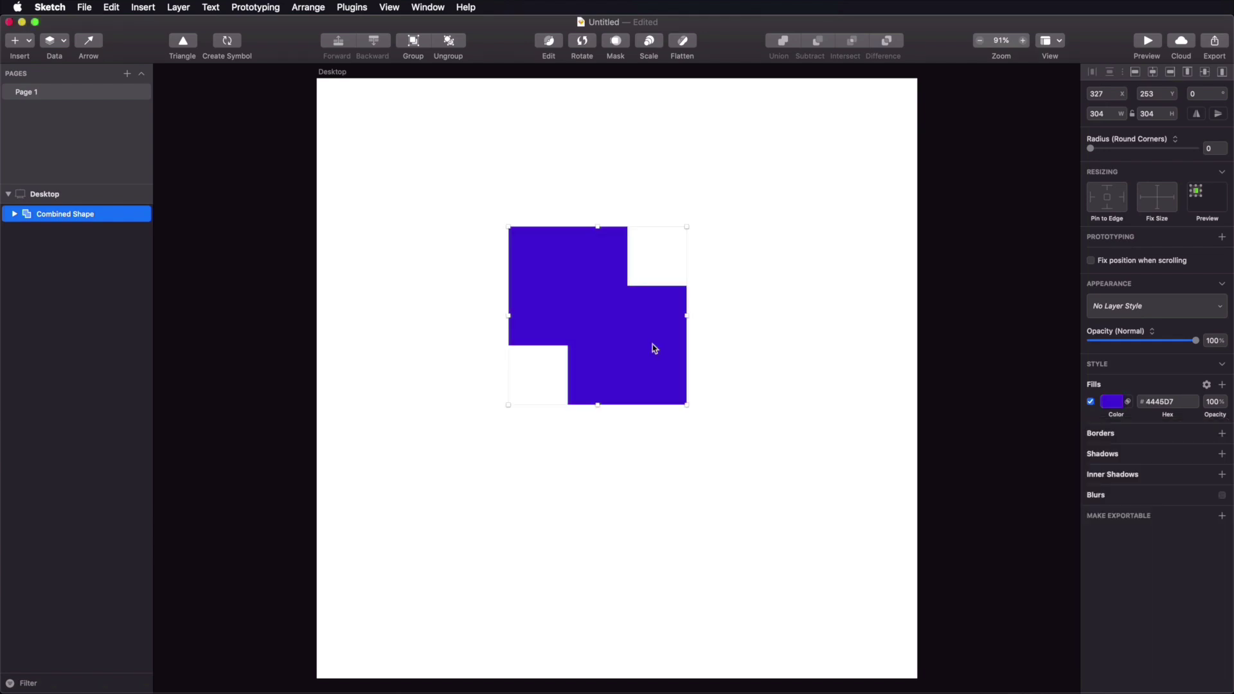
# Step: Move the Rectangle layer inside the combined shape to about X 279, Y 287
pyautogui.click(14, 214)
pyautogui.click(68, 231)
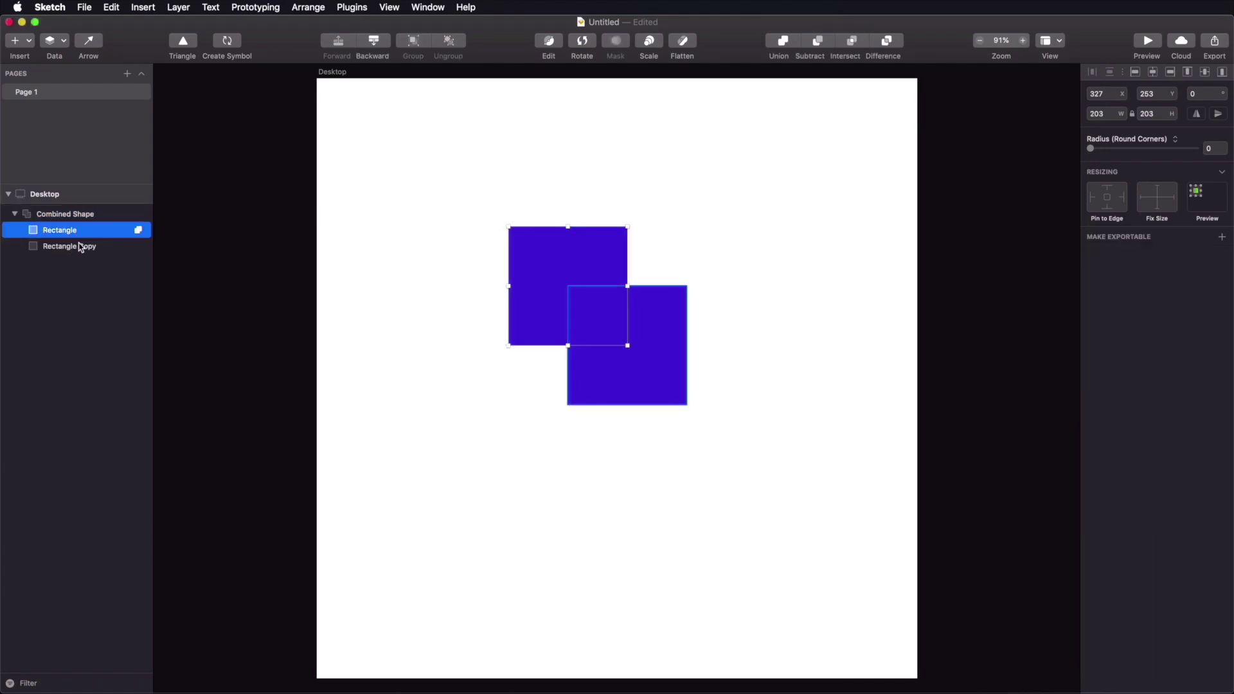
pyautogui.moveTo(550, 260); pyautogui.dragTo(523, 288)
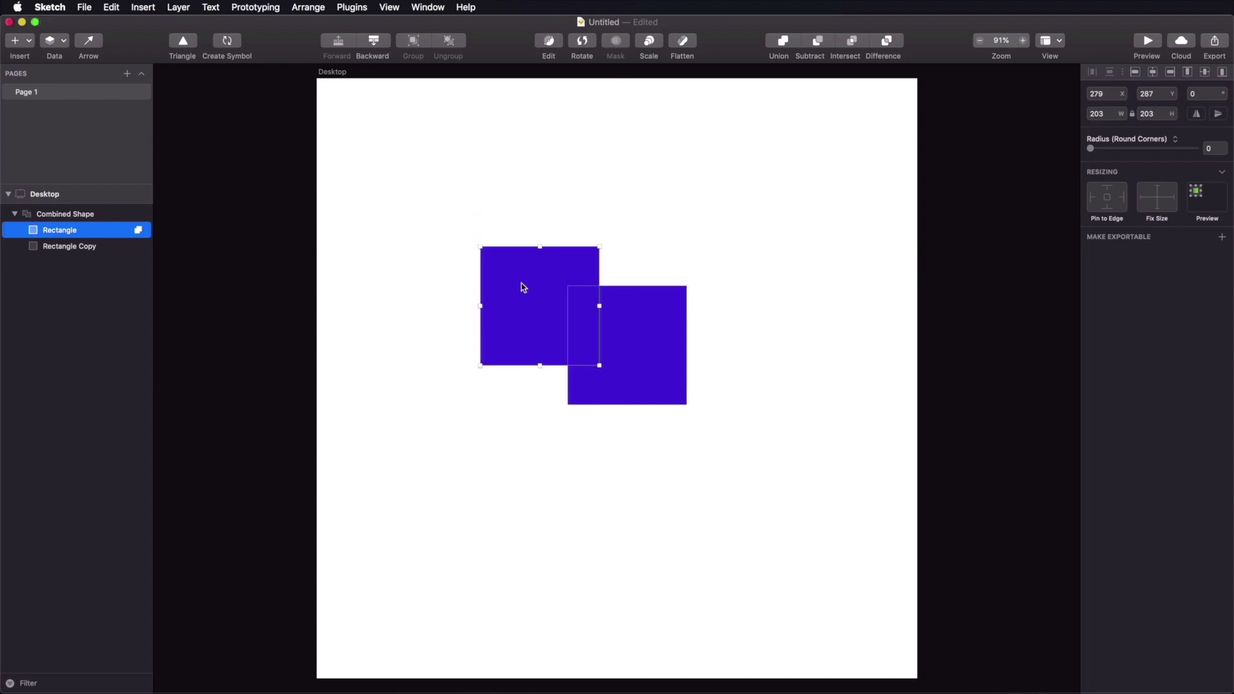
# Step: Reposition Rectangle Copy within the combined shape at about X 373, Y 389, enlarge it to about 236 × 236, and round its corners
pyautogui.click(64, 249)
pyautogui.moveTo(658, 358)
pyautogui.mouseDown()
pyautogui.moveTo(646, 329)
pyautogui.moveTo(658, 339)
pyautogui.mouseUp()
pyautogui.moveTo(611, 388); pyautogui.dragTo(613, 433)
pyautogui.moveTo(631, 369); pyautogui.dragTo(632, 382)
pyautogui.moveTo(1091, 149); pyautogui.dragTo(1157, 149)
# Step: Move the whole combined shape to about X 417, Y 237
pyautogui.click(725, 197)
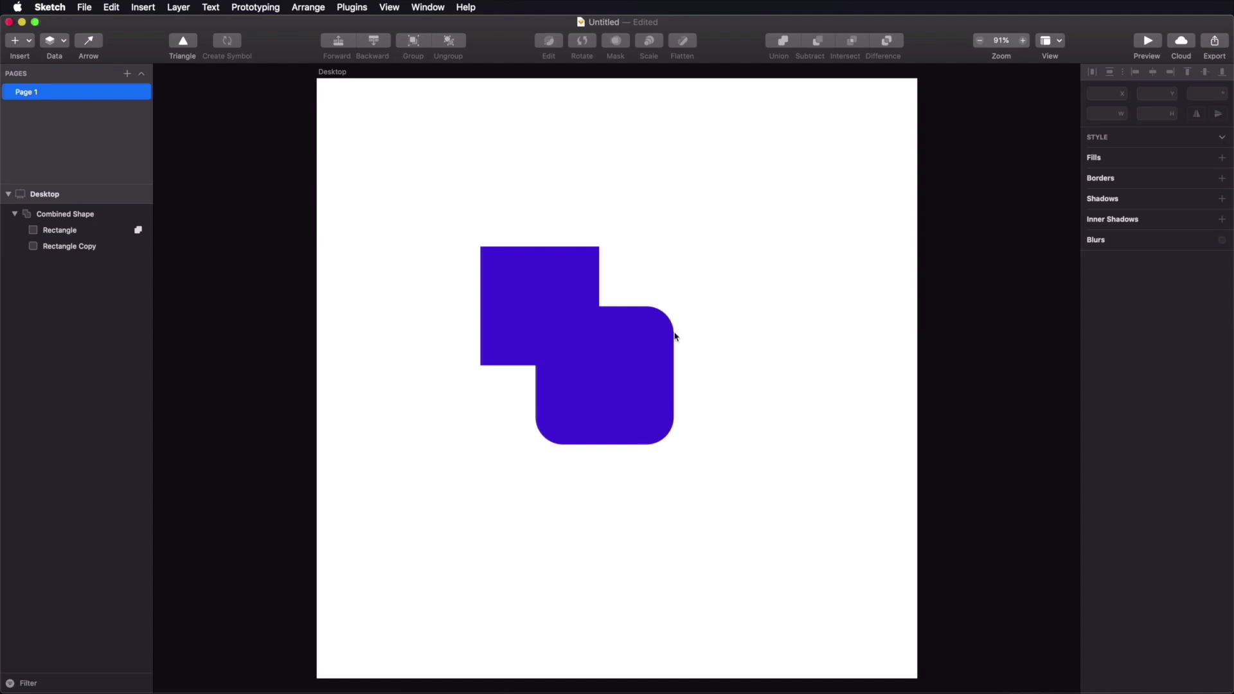
pyautogui.click(570, 325)
pyautogui.moveTo(538, 289); pyautogui.dragTo(624, 267)
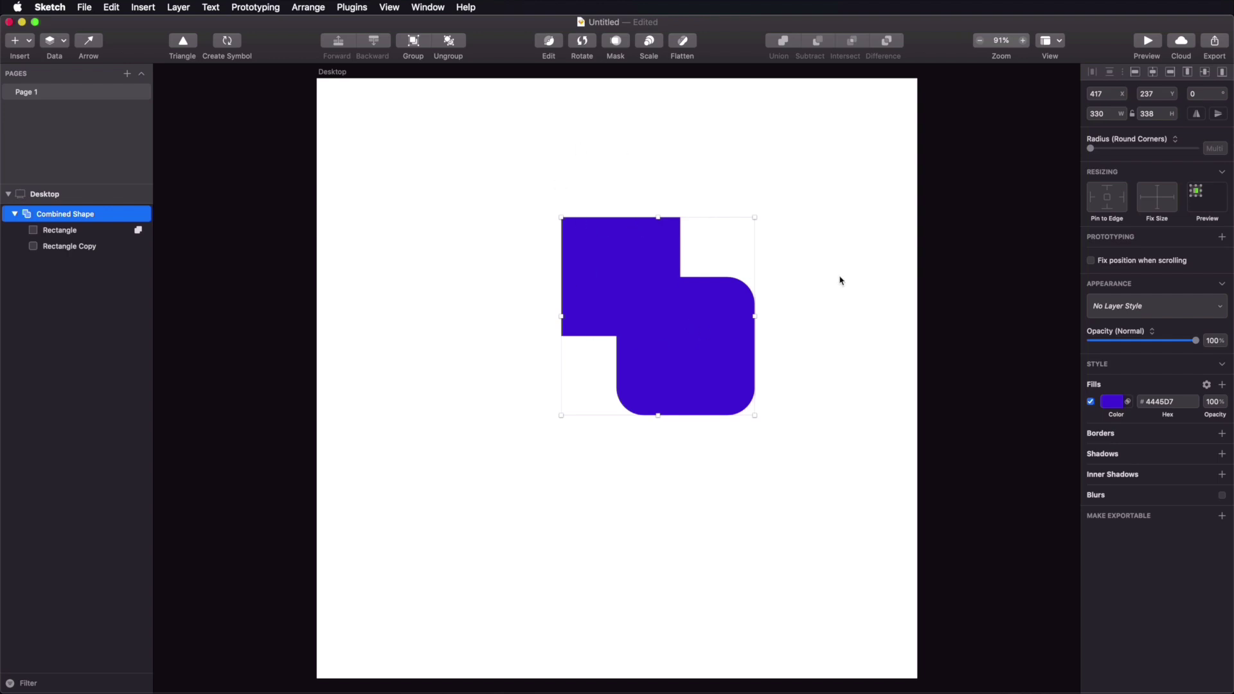
# Step: Undo the moves, resizing, corner rounding, fill change and Union until the cyan and green squares are separate
pyautogui.press('super+z')
pyautogui.press('super+z')
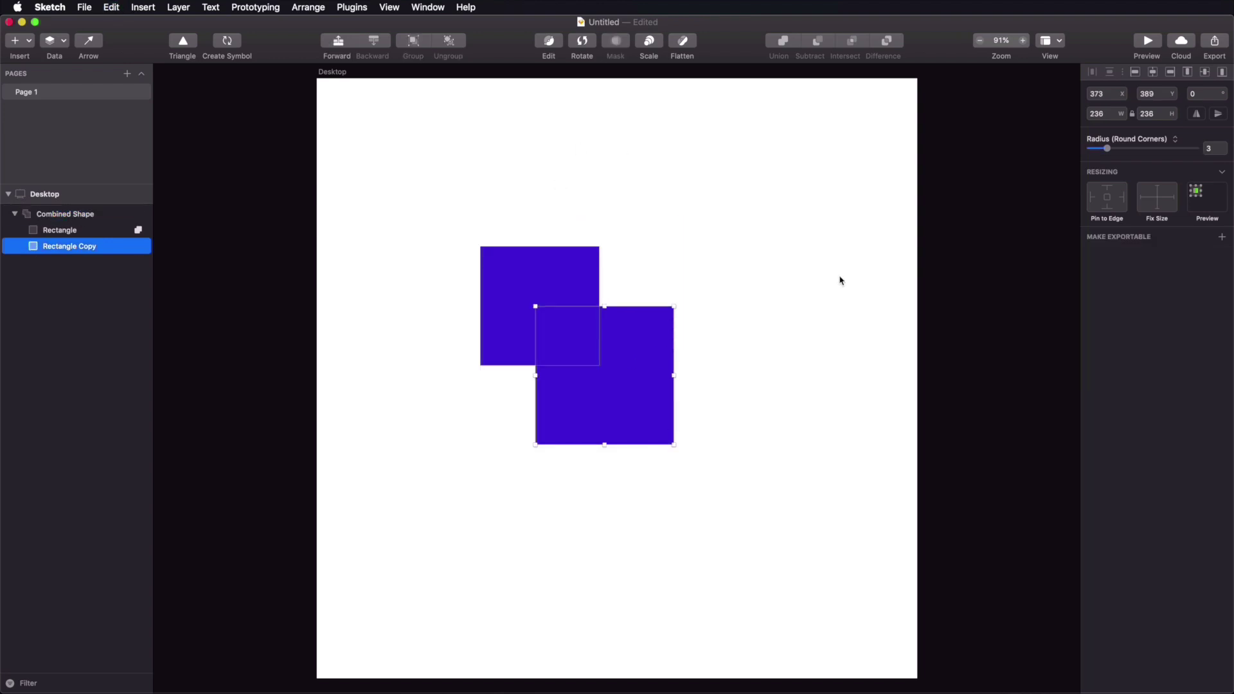
pyautogui.press('super+z')
pyautogui.press('super+z')
pyautogui.press('super+z')
pyautogui.press('super+z')
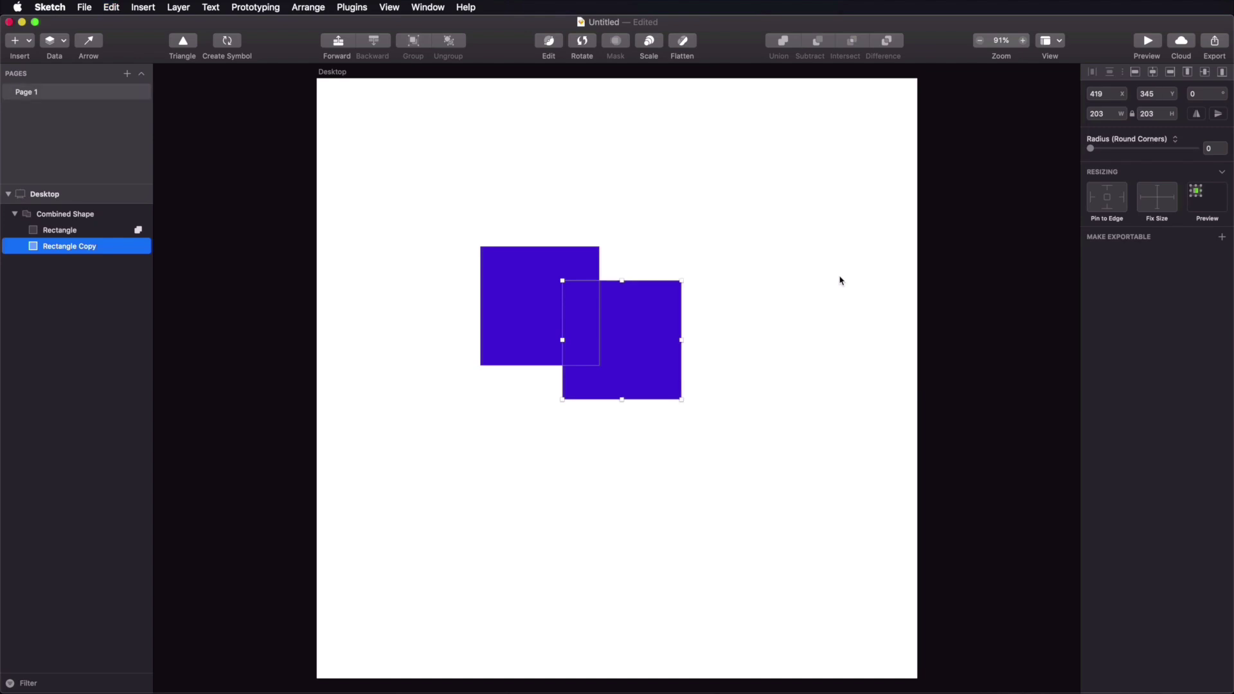
pyautogui.press('super+z')
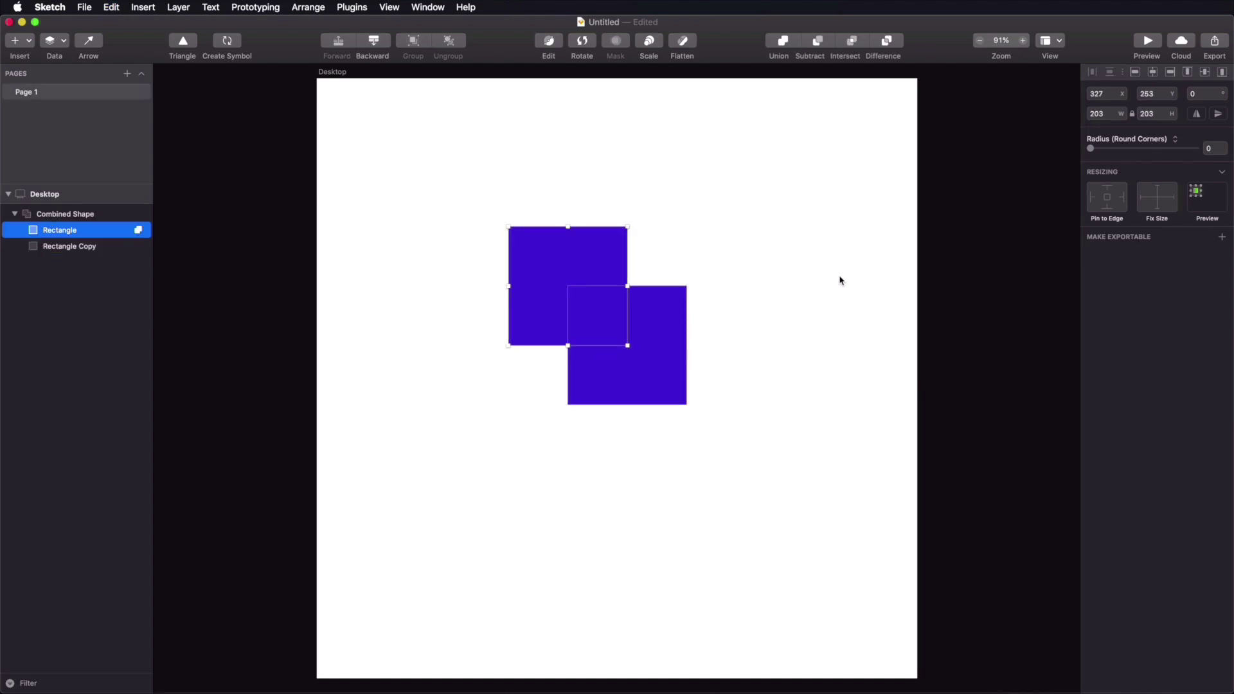
pyautogui.press('super+z')
# Step: Subtract the cyan square from the green square, undo the operation and clear the selection
pyautogui.moveTo(552, 173); pyautogui.dragTo(846, 559)
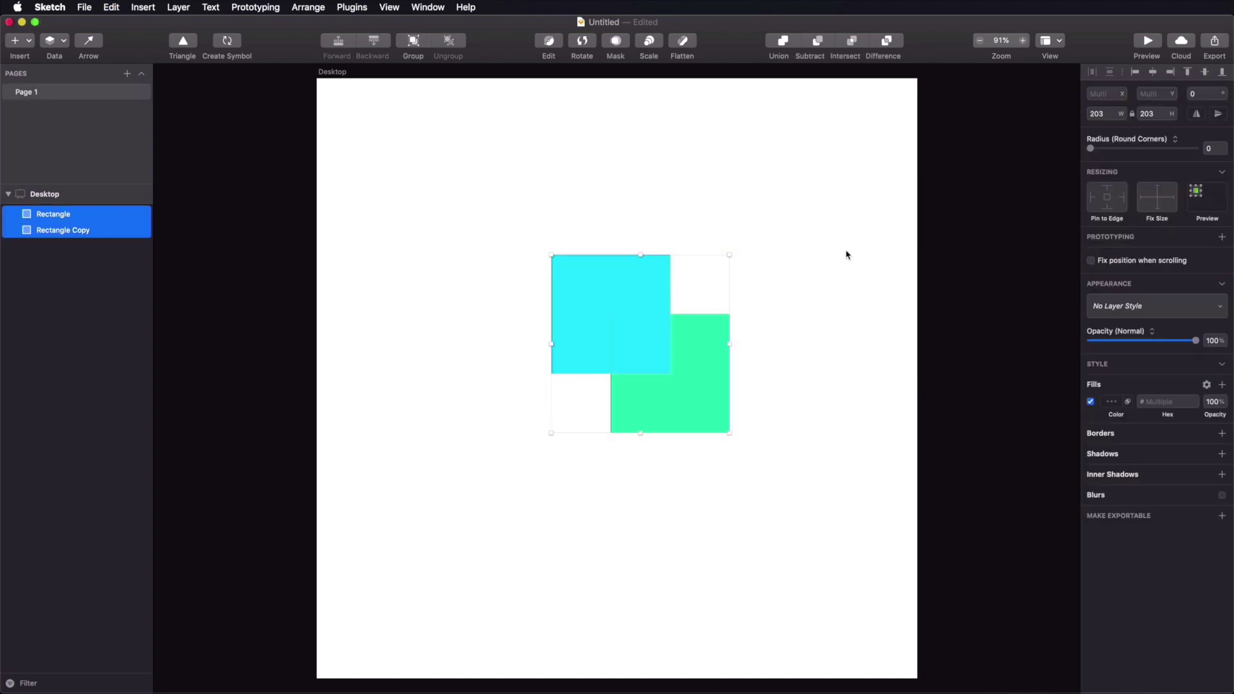
pyautogui.click(819, 43)
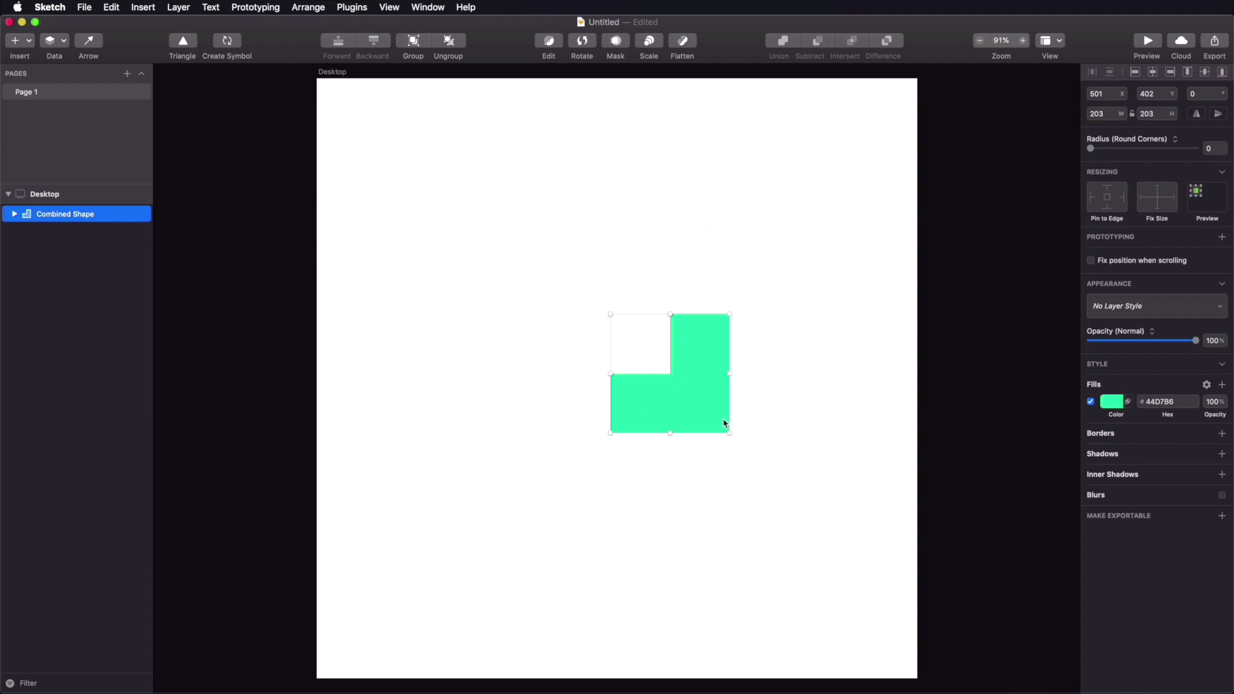
pyautogui.press('super+z')
pyautogui.press('Escape')
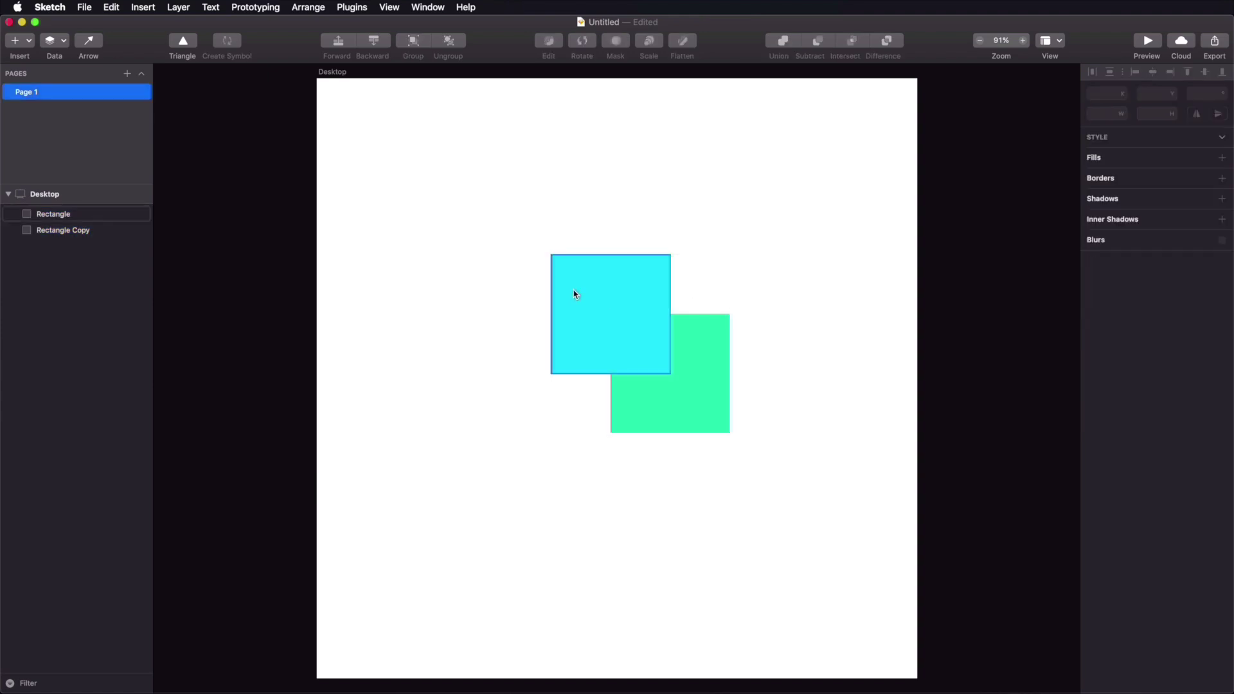
# Step: Select both squares, apply Subtract and select the combined shape
pyautogui.click(580, 296)
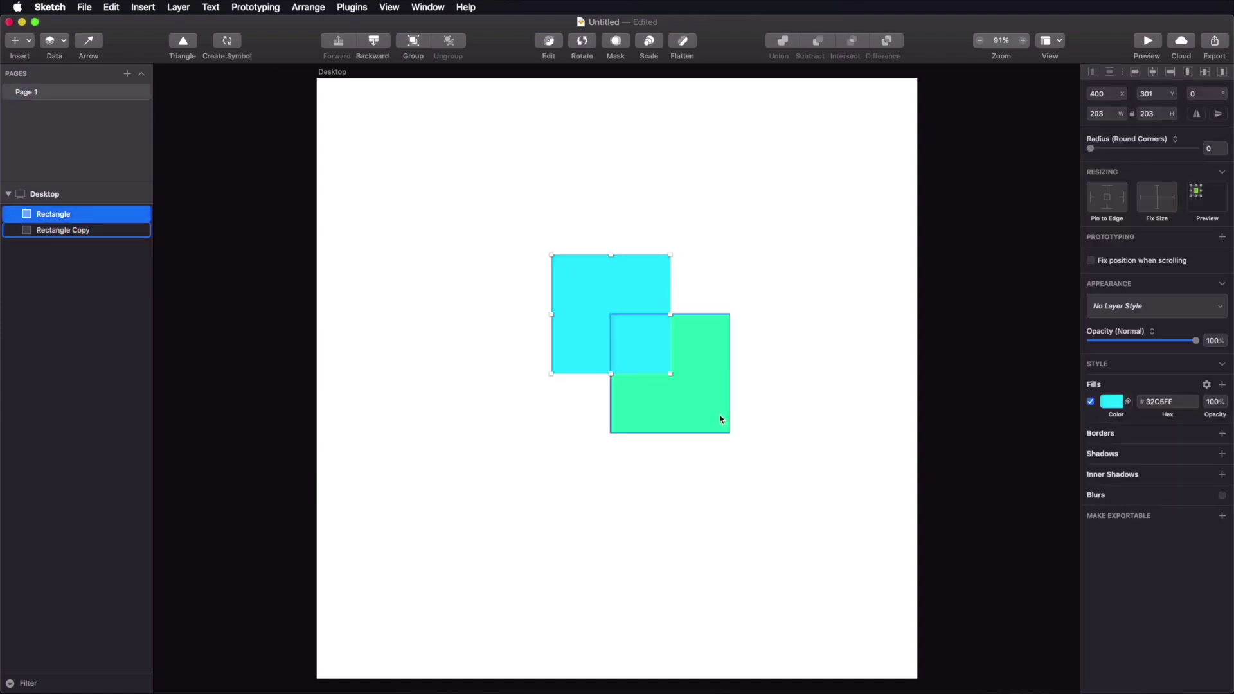
pyautogui.moveTo(782, 176); pyautogui.dragTo(553, 449)
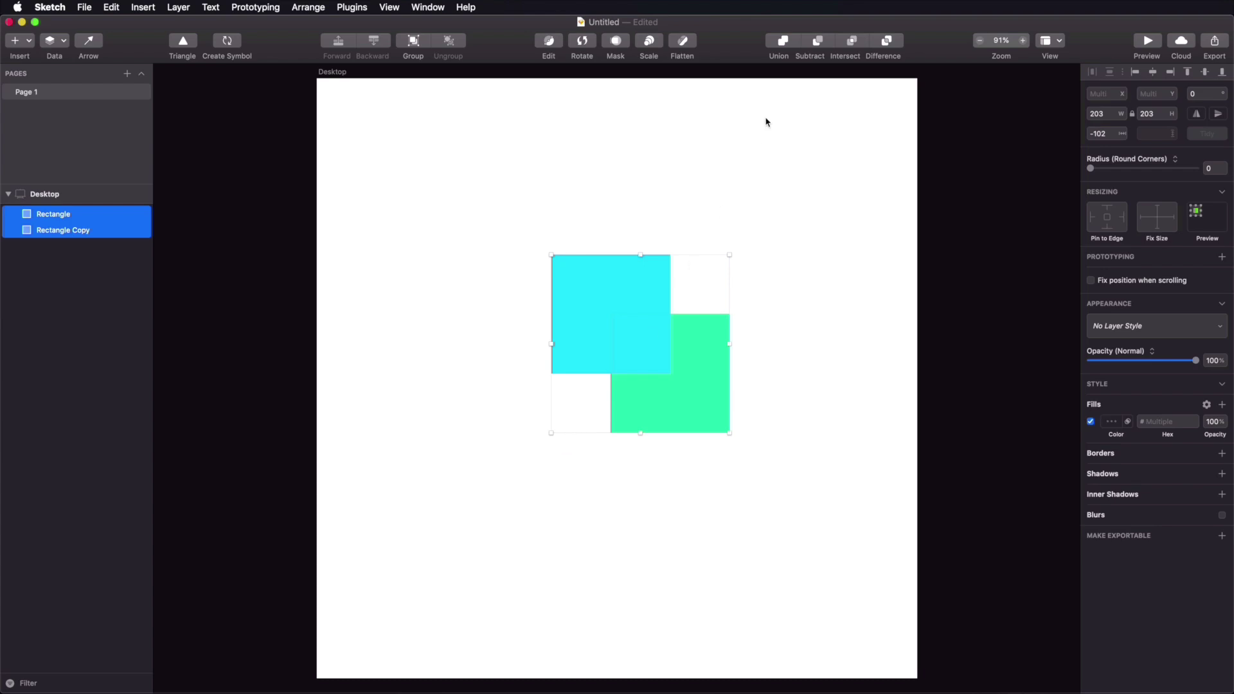
pyautogui.click(810, 44)
pyautogui.click(789, 222)
pyautogui.click(702, 353)
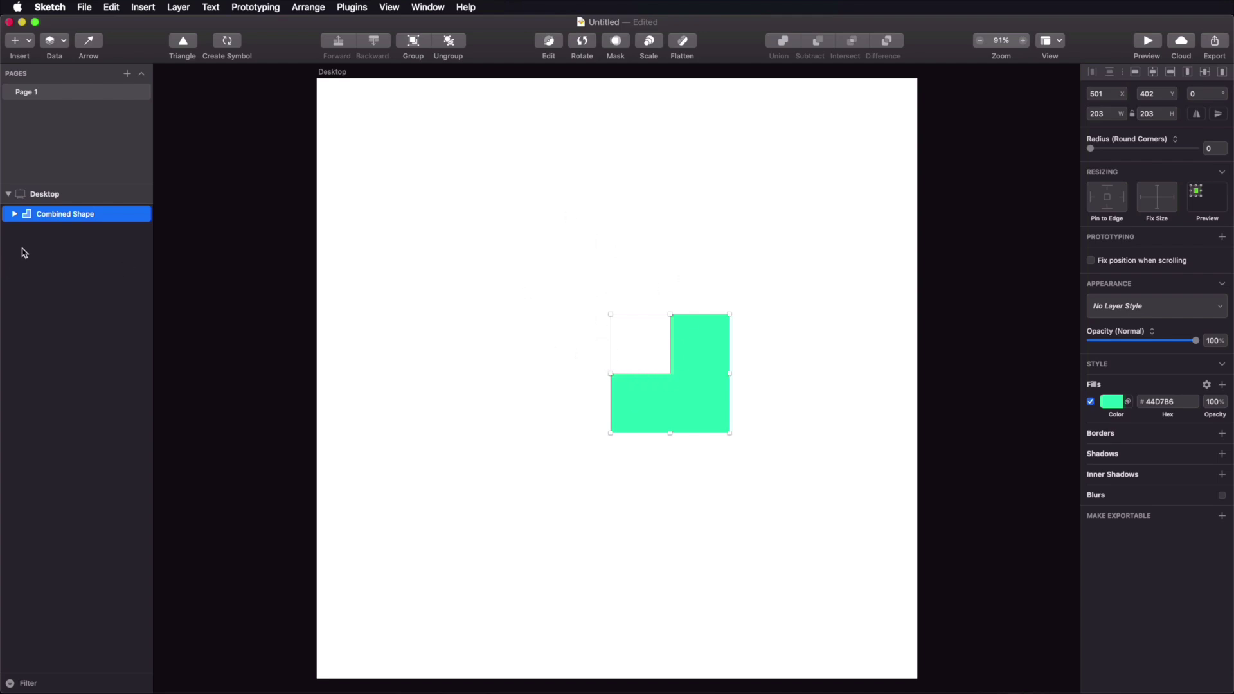
# Step: Move the subtracting Rectangle layer inside the combined shape to about X 440, Y 260
pyautogui.click(14, 214)
pyautogui.click(72, 230)
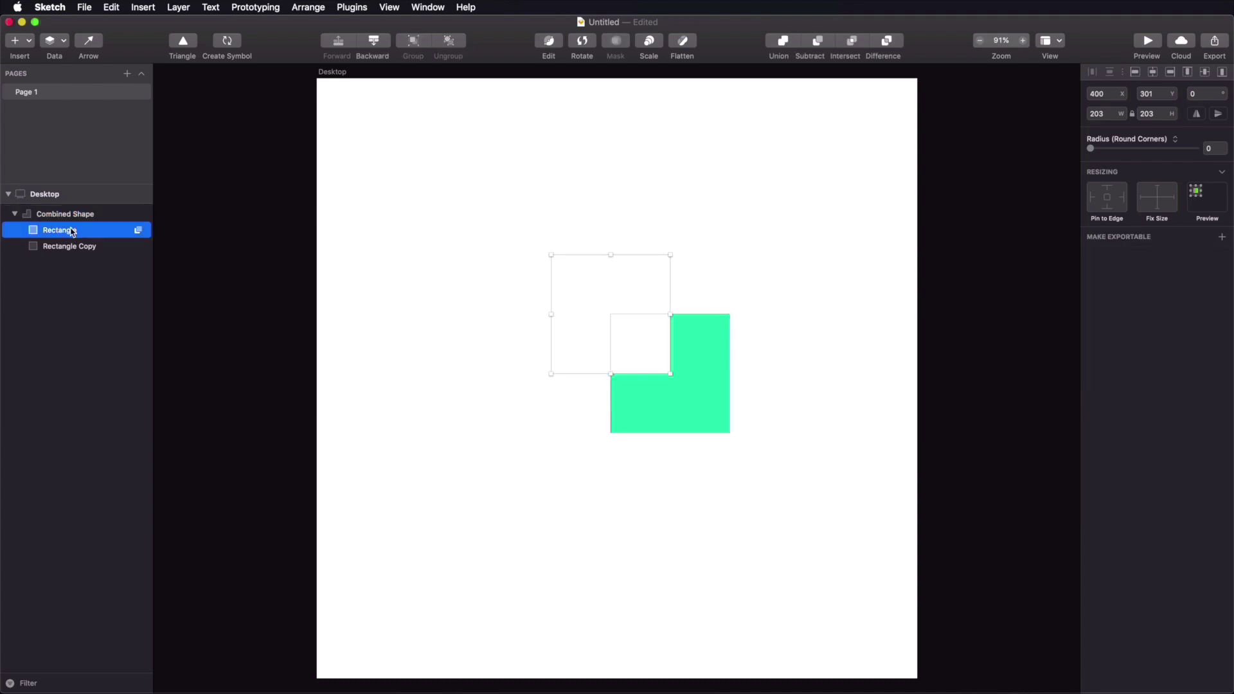
pyautogui.click(626, 289)
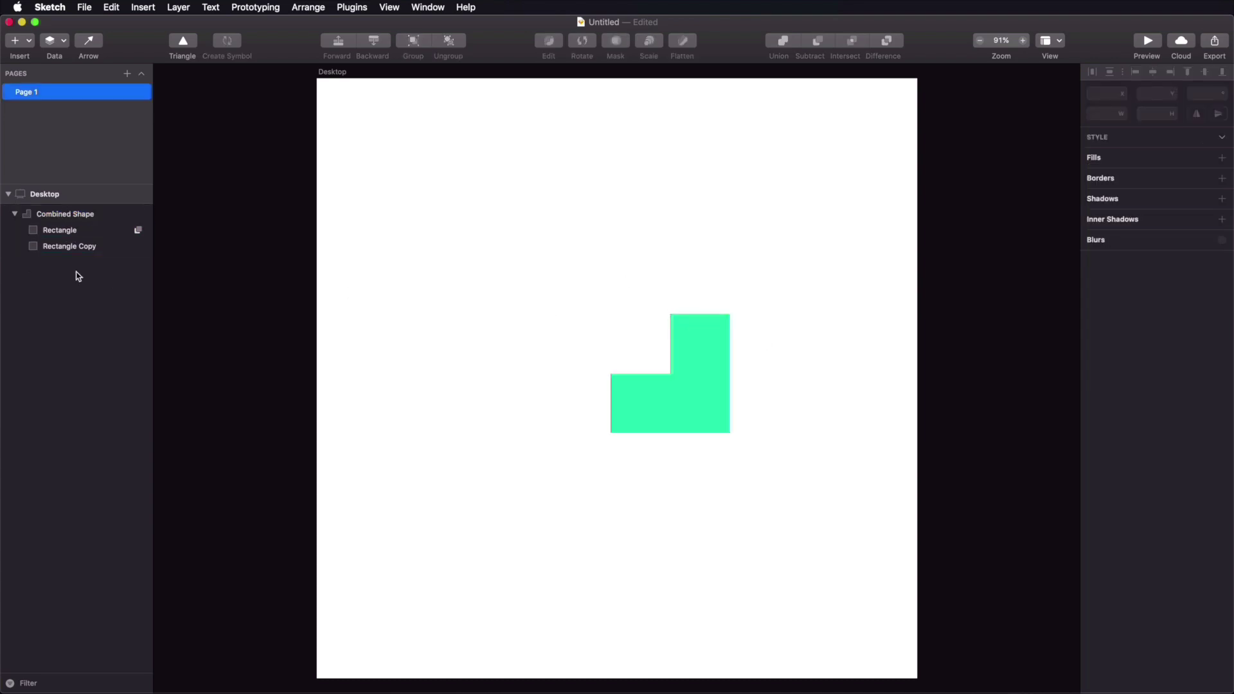
pyautogui.click(71, 233)
pyautogui.moveTo(638, 352); pyautogui.dragTo(668, 327)
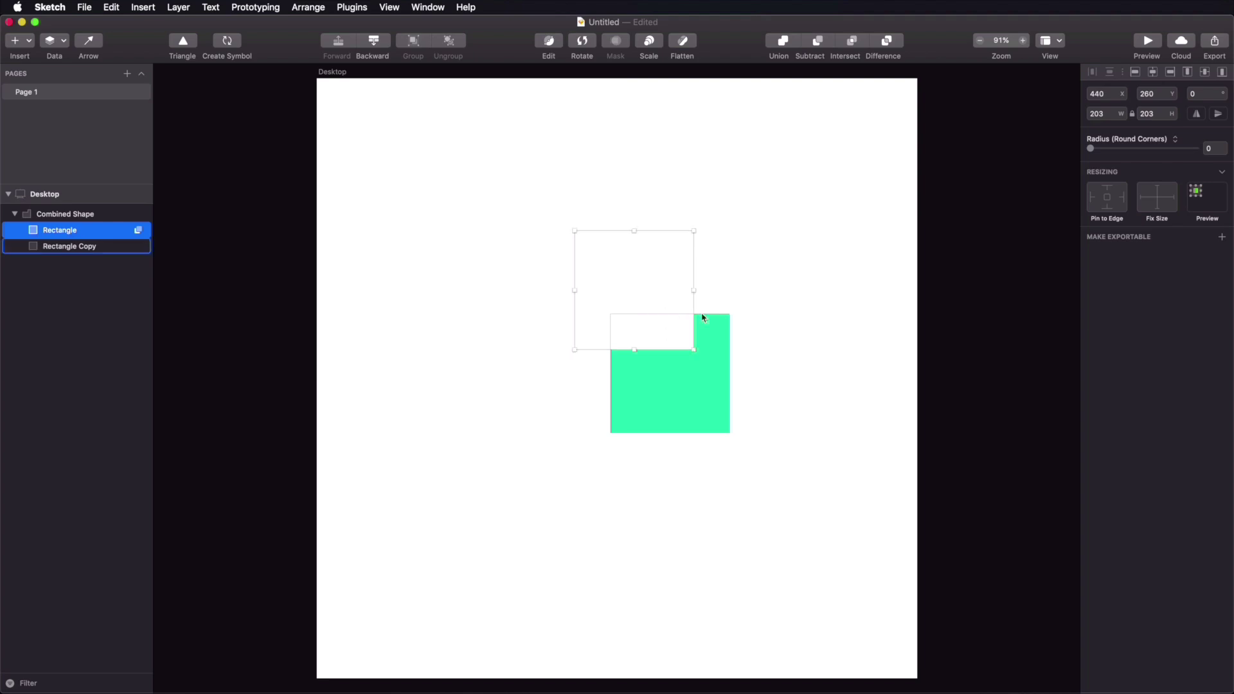
pyautogui.click(765, 327)
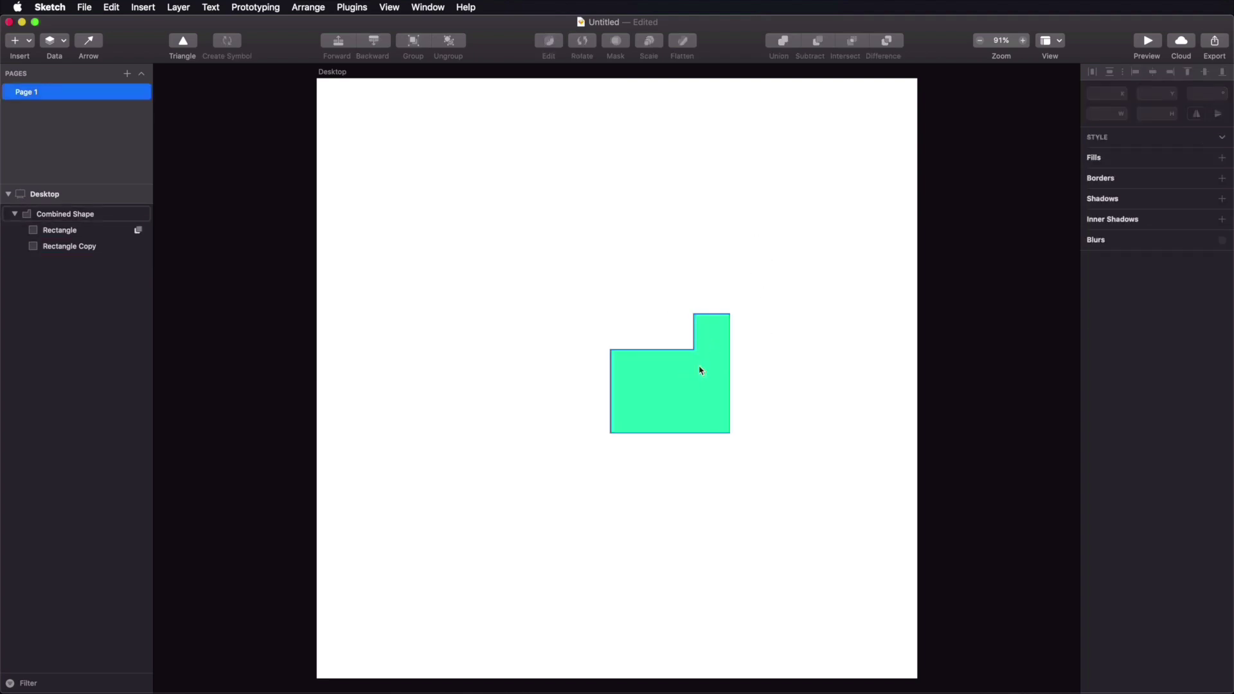
# Step: Undo the Rectangle layer's move and the Subtract operation to separate the two squares
pyautogui.click(689, 388)
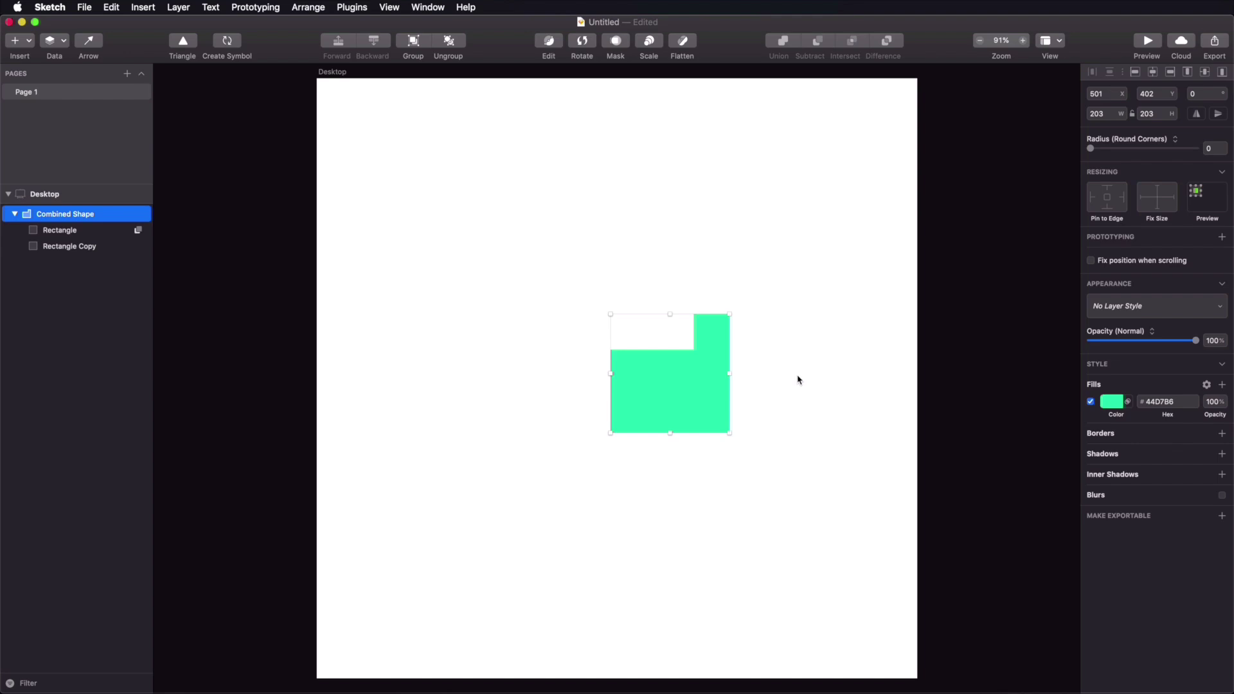
pyautogui.press('Return')
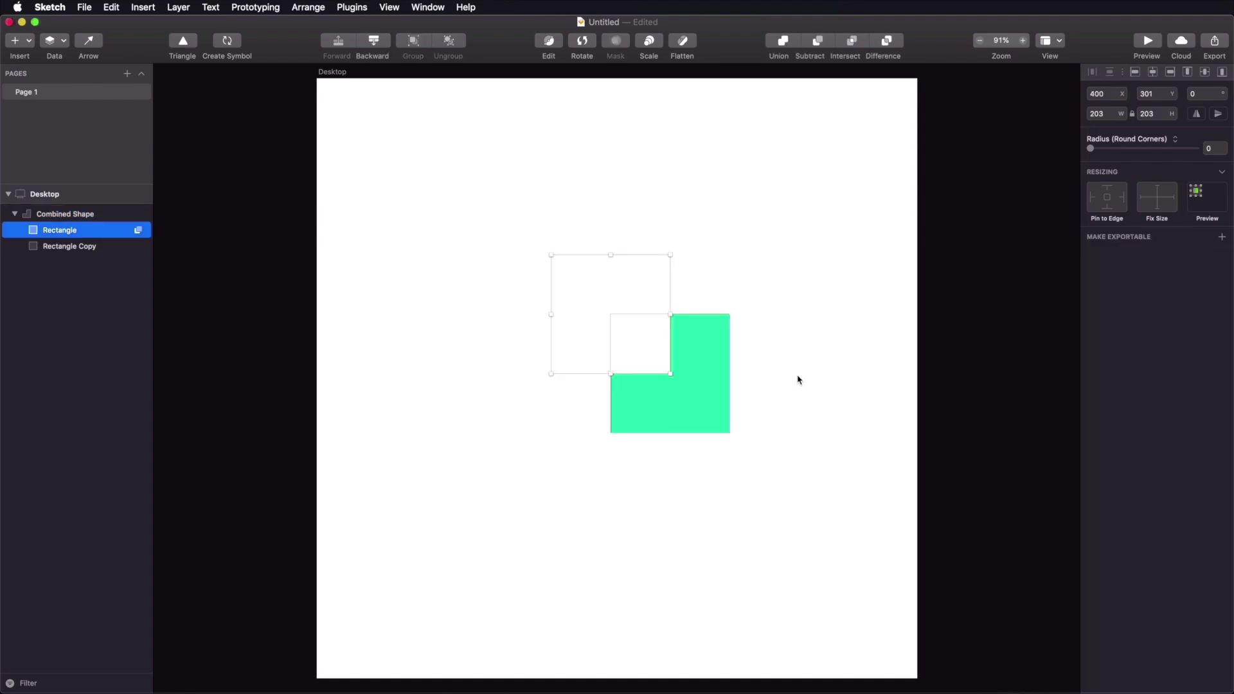
pyautogui.press('super+shift+g')
# Step: Move the cyan Rectangle layer below Rectangle Copy in the layer order
pyautogui.click(827, 379)
pyautogui.click(594, 313)
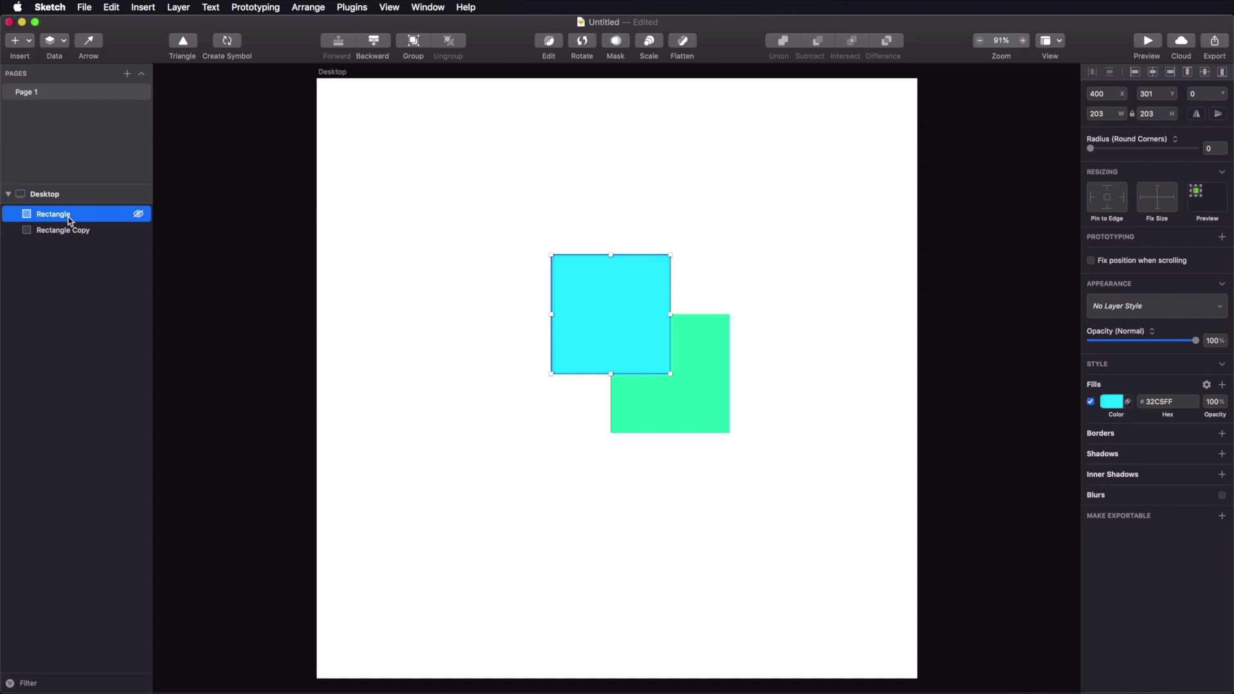
pyautogui.moveTo(70, 221); pyautogui.dragTo(79, 242)
# Step: Subtract the green square from the cyan square, then undo the operation
pyautogui.click(791, 215)
pyautogui.moveTo(786, 200); pyautogui.dragTo(514, 526)
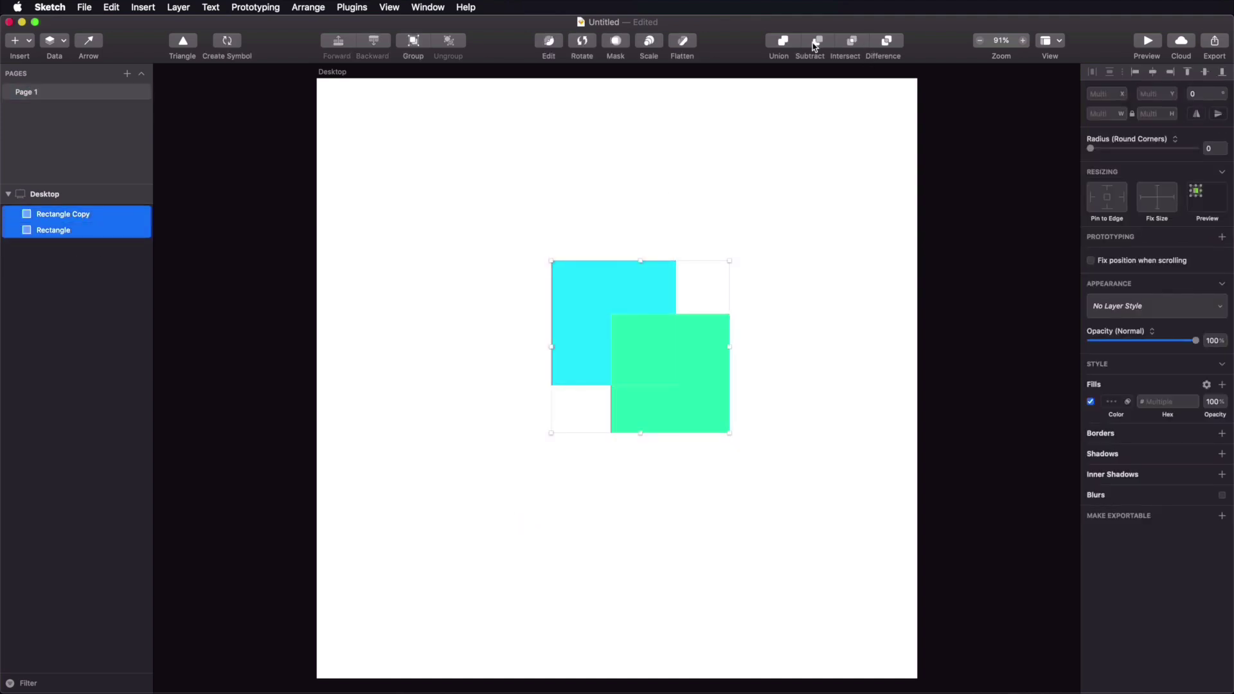
pyautogui.click(814, 47)
pyautogui.press('Escape')
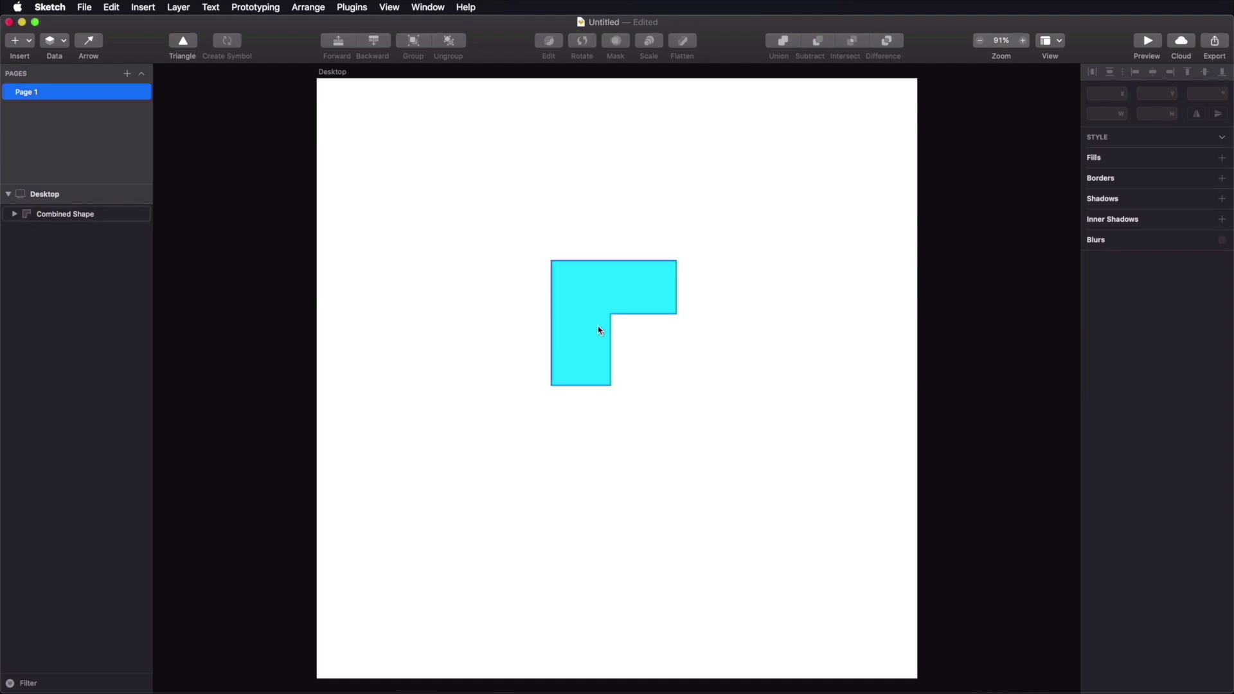
pyautogui.press('super+z')
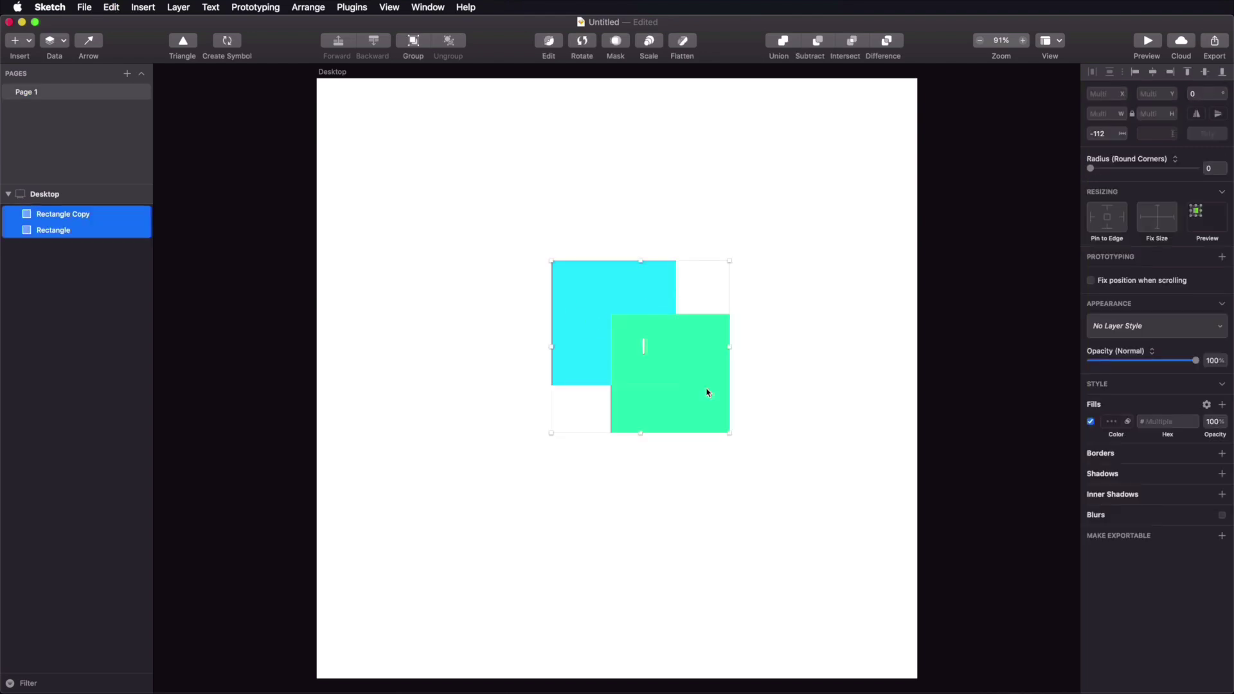
# Step: Combine the cyan and green squares with Intersect and expand the combined shape to show its layers
pyautogui.click(762, 324)
pyautogui.click(615, 298)
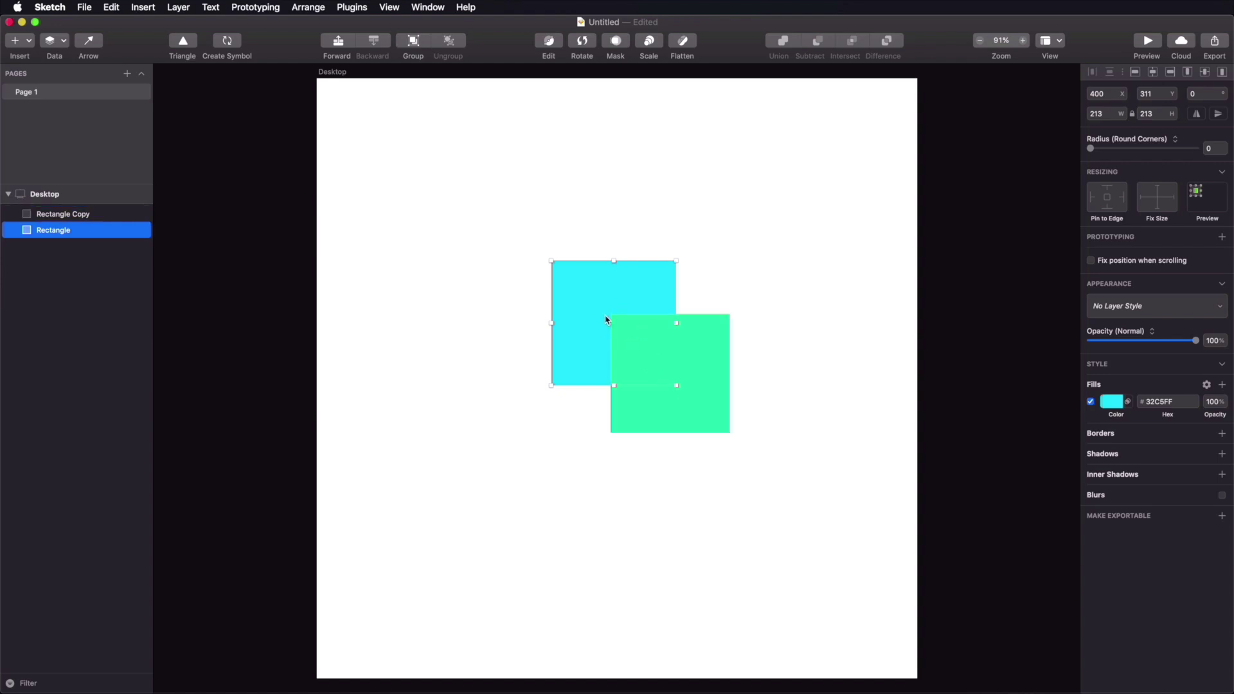
pyautogui.click(766, 250)
pyautogui.moveTo(792, 193); pyautogui.dragTo(531, 504)
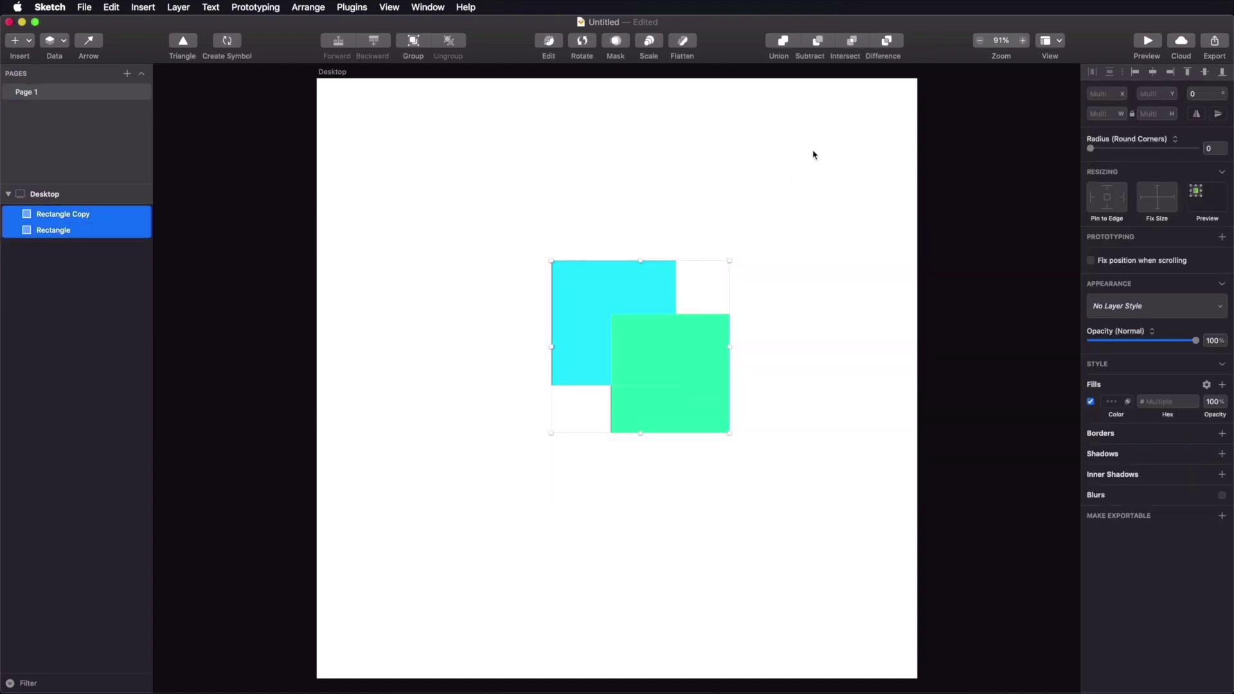
pyautogui.click(854, 42)
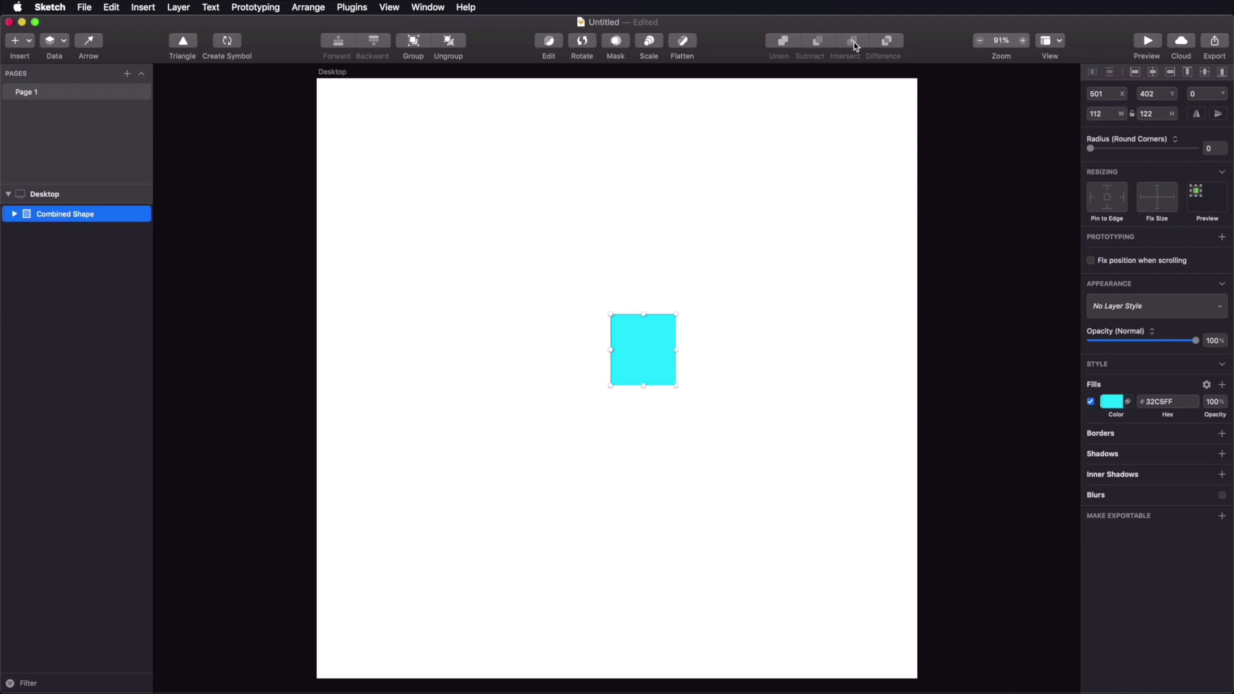
pyautogui.click(782, 257)
pyautogui.click(639, 361)
pyautogui.click(14, 213)
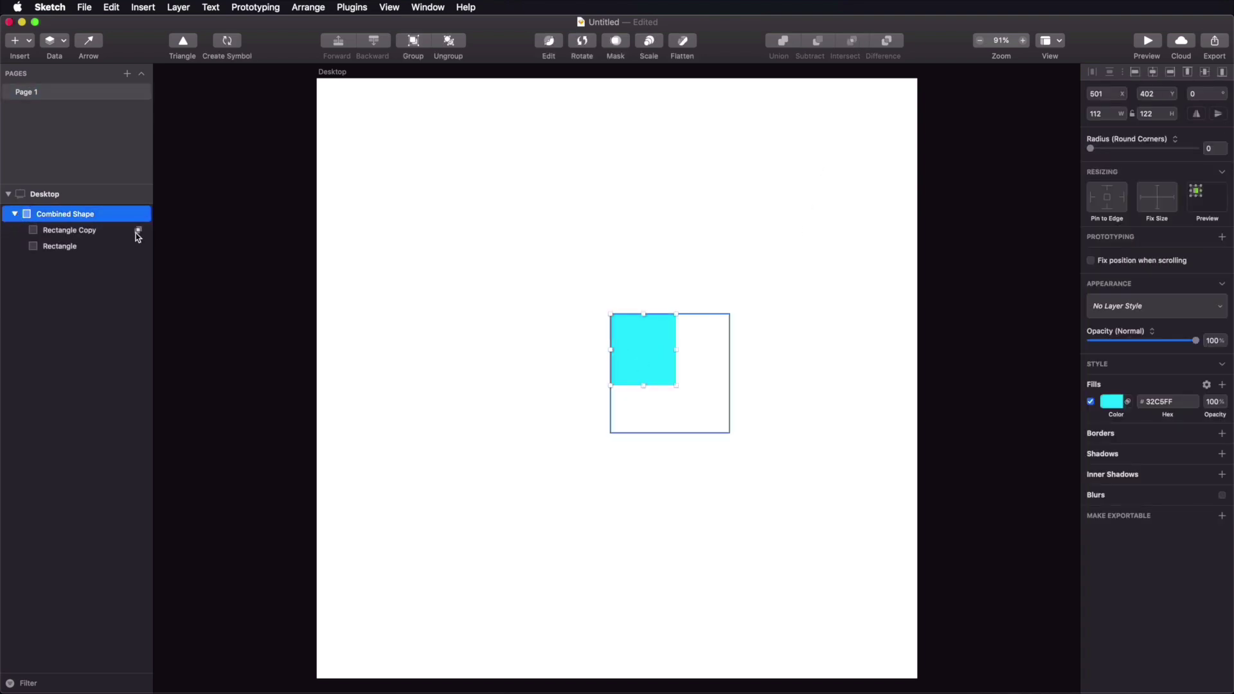
# Step: Select the combined shape's component layers, then undo the Intersect operation
pyautogui.click(91, 235)
pyautogui.click(88, 251)
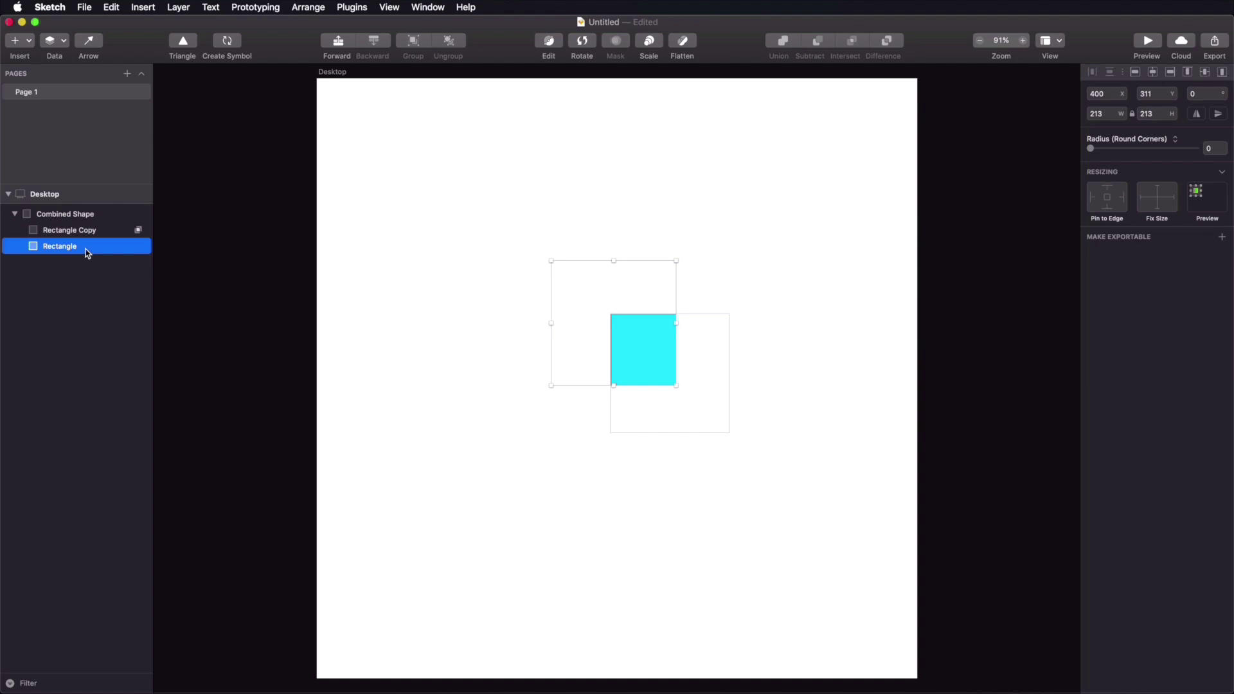
pyautogui.press('super+z')
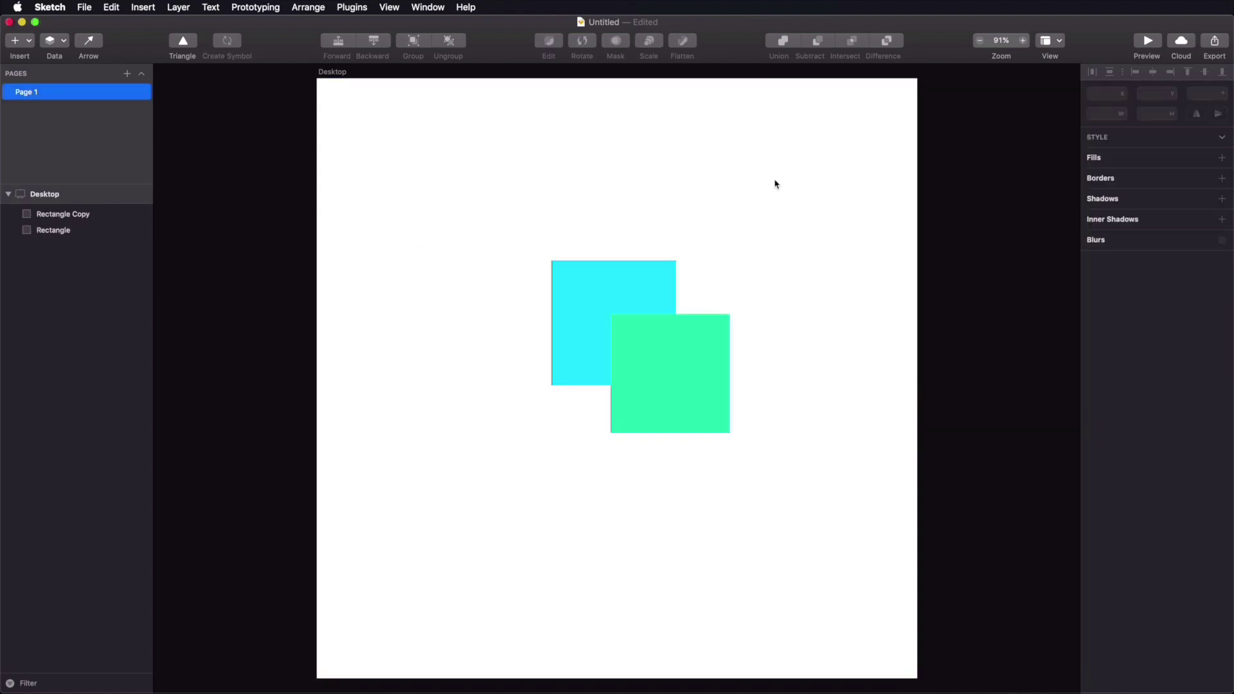
# Step: Move the green square to about X 523, Y 411, combine both squares with Intersect, and undo the operation
pyautogui.moveTo(697, 360)
pyautogui.mouseDown()
pyautogui.moveTo(689, 353)
pyautogui.moveTo(709, 360)
pyautogui.mouseUp()
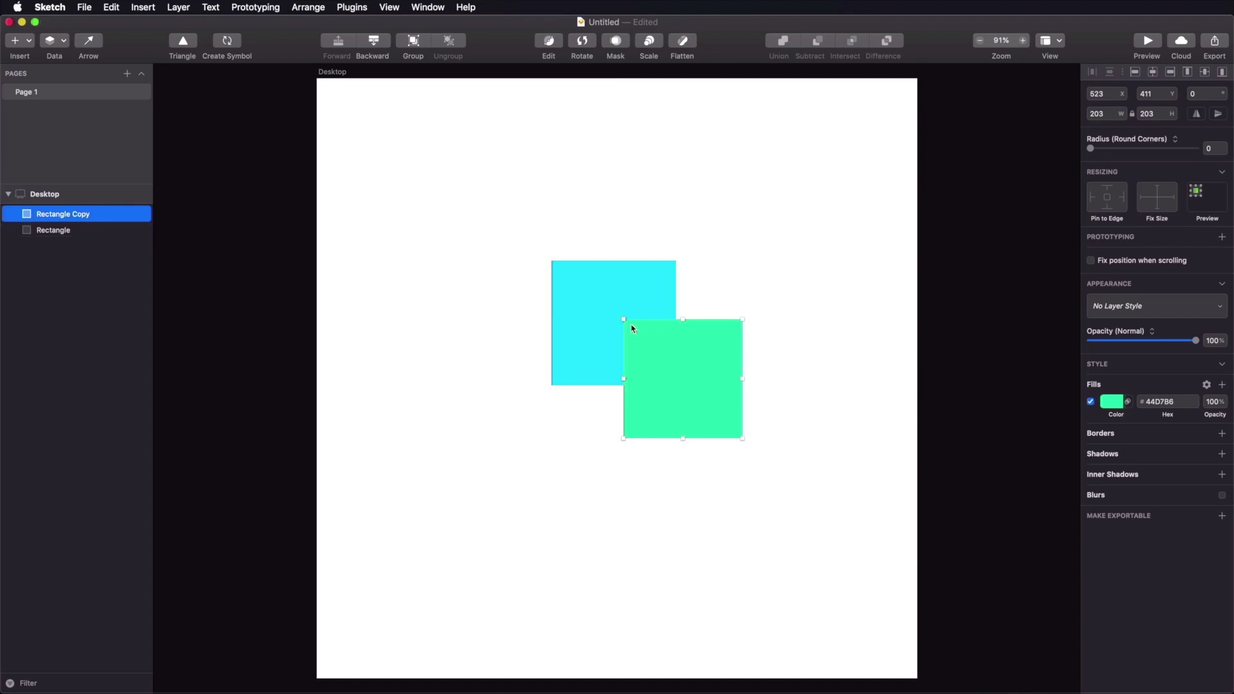
pyautogui.moveTo(771, 239); pyautogui.dragTo(612, 408)
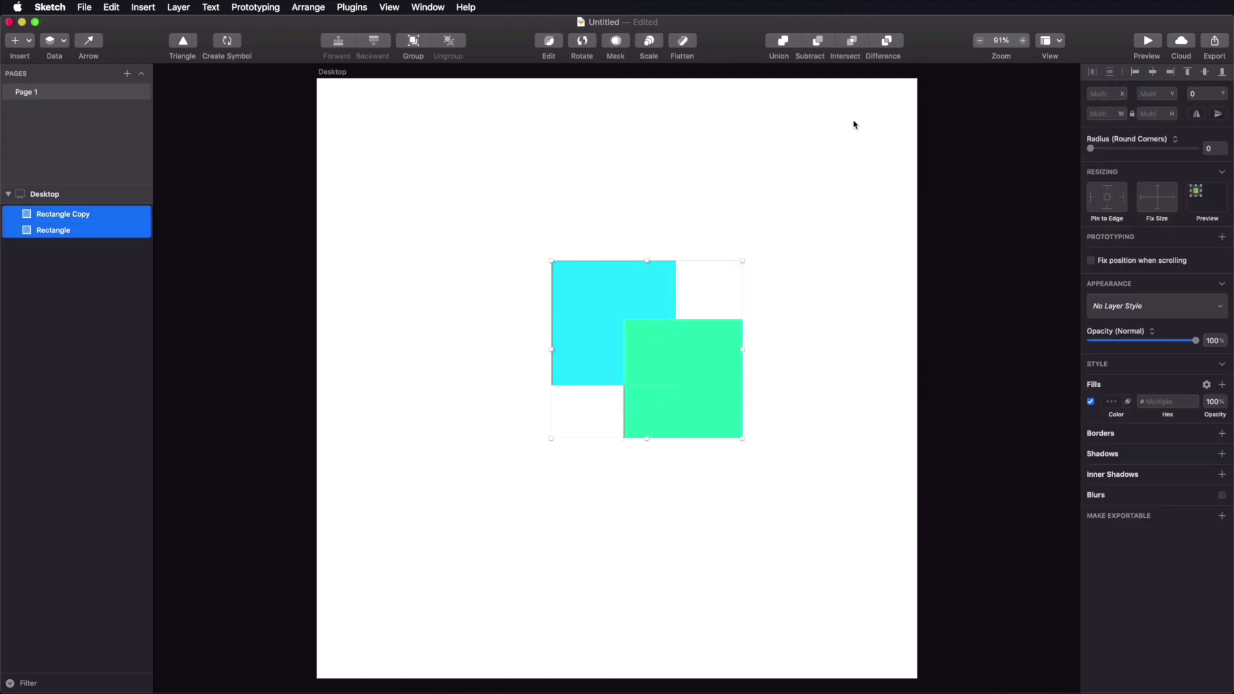
pyautogui.click(852, 42)
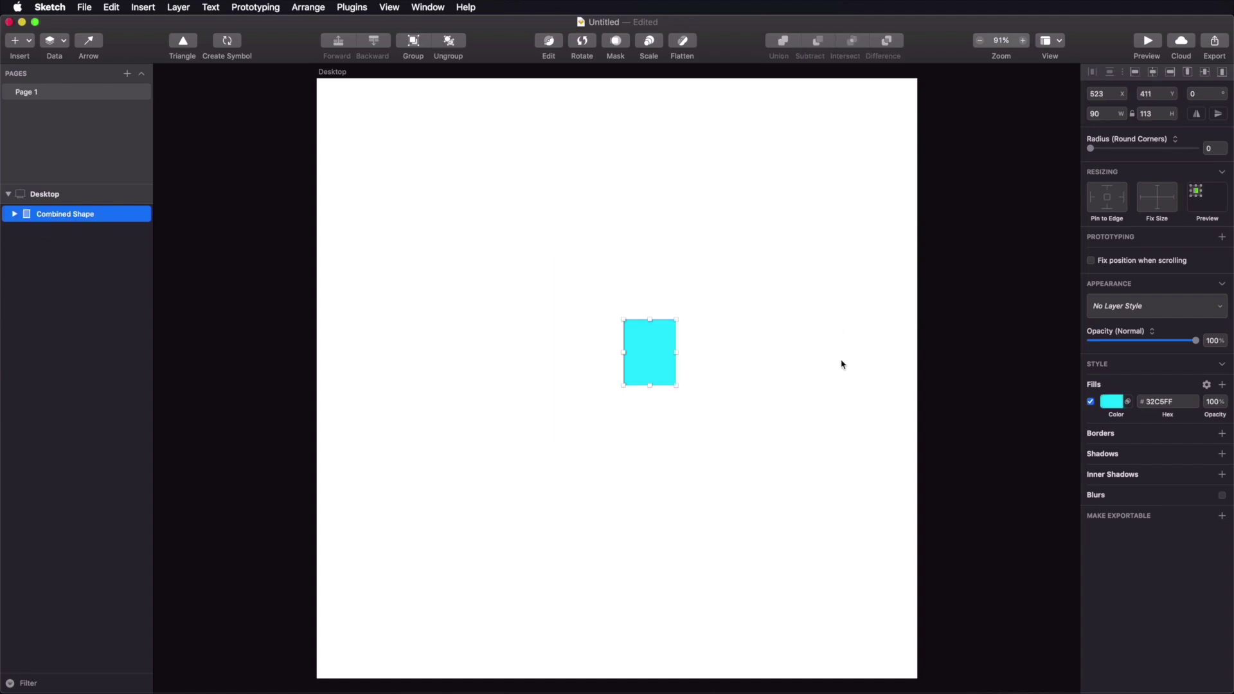
pyautogui.press('super+z')
pyautogui.press('super+z')
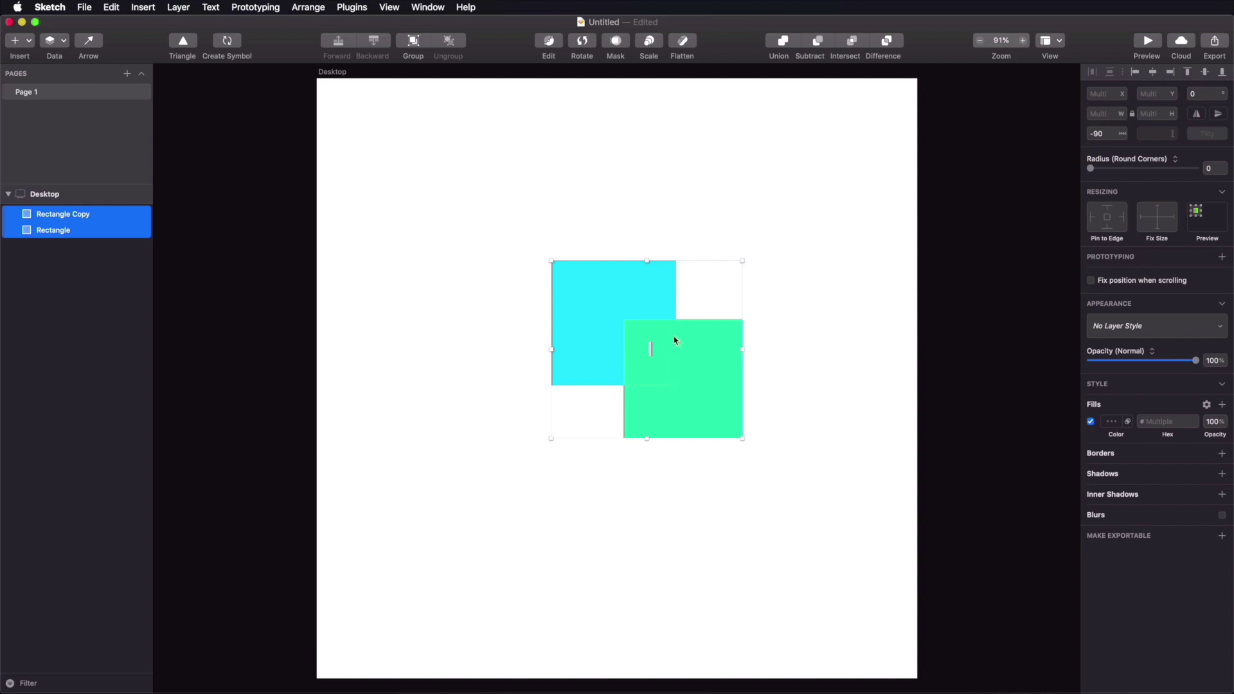
# Step: Combine the cyan and green squares with Difference and move the combined shape to about X 356, Y 241
pyautogui.click(887, 41)
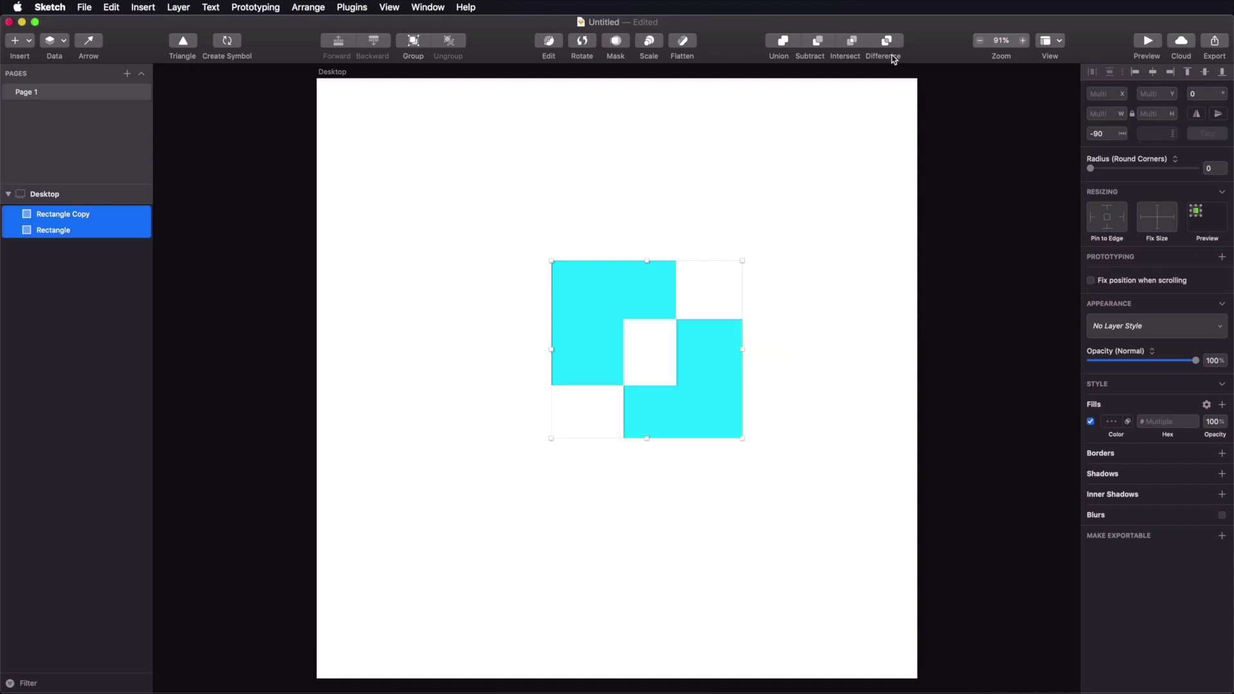
pyautogui.click(814, 294)
pyautogui.moveTo(733, 383); pyautogui.dragTo(687, 351)
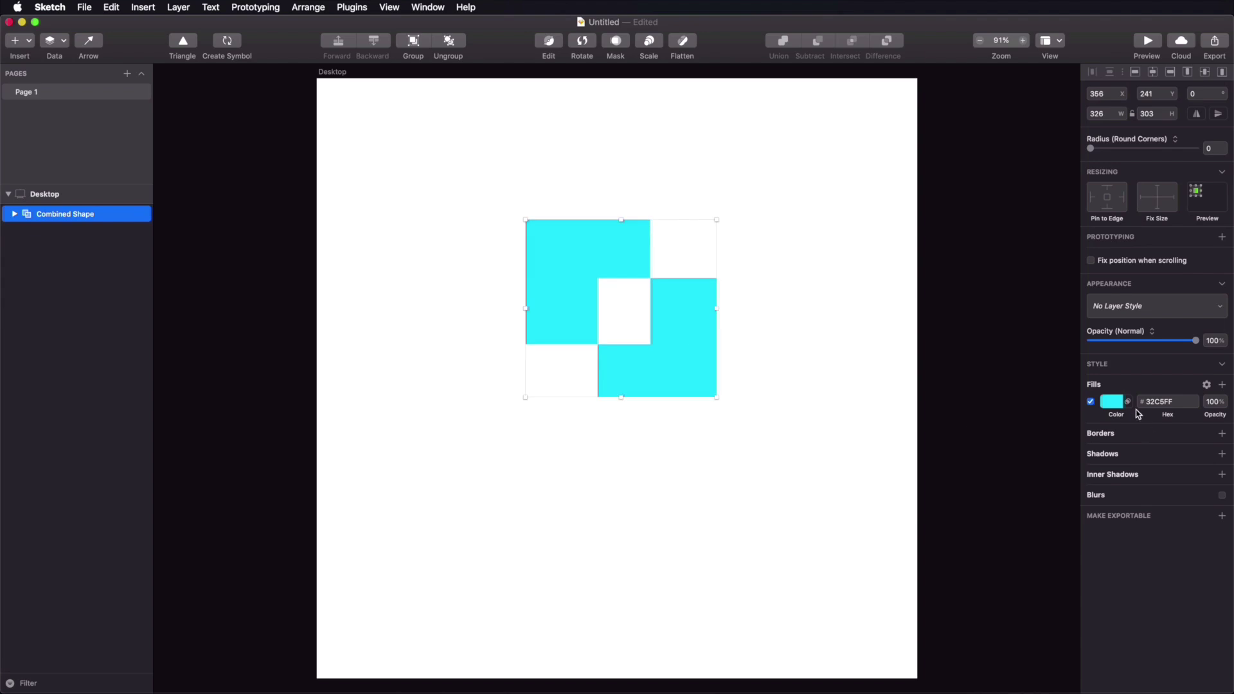
# Step: Change the combined shape's fill colour from cyan to a darker teal
pyautogui.click(1112, 402)
pyautogui.click(1168, 525)
pyautogui.moveTo(1169, 528); pyautogui.dragTo(1197, 496)
pyautogui.click(821, 284)
pyautogui.click(824, 289)
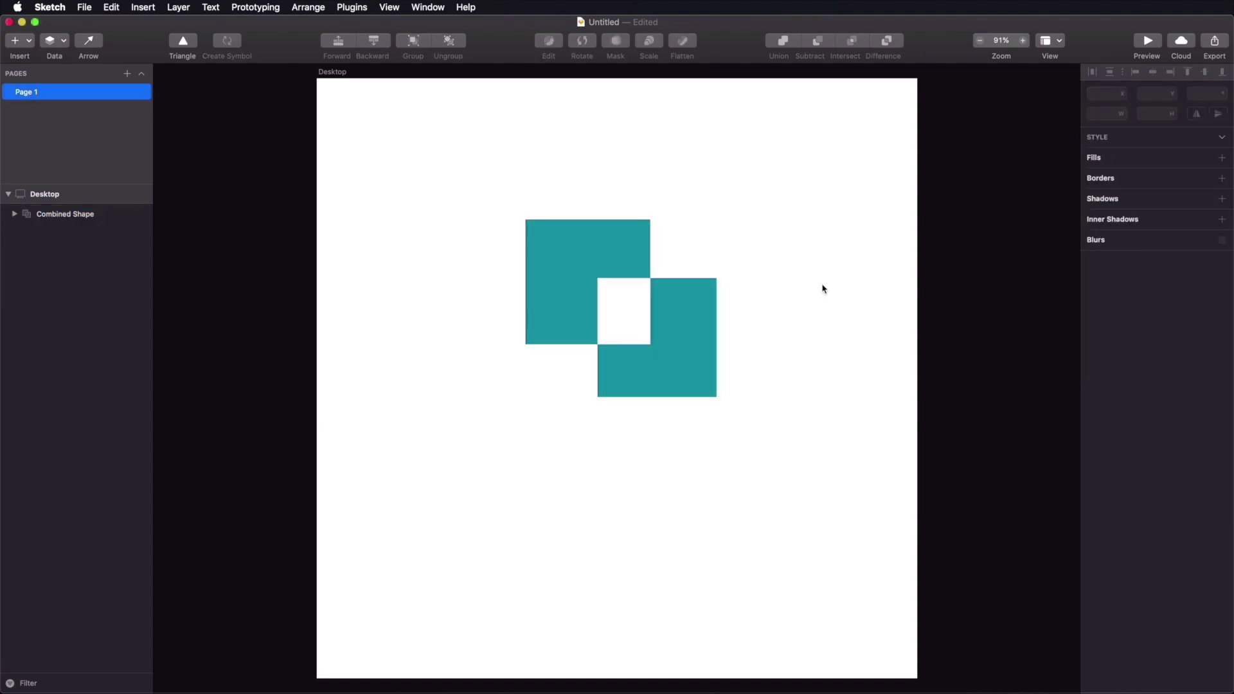
# Step: Undo the recolouring, the moves and the Difference operation to restore the two separate squares
pyautogui.hotkey('ctrl', 'z')
pyautogui.hotkey('ctrl', 'z')
pyautogui.hotkey('ctrl', 'z')
pyautogui.hotkey('ctrl', 'z')
pyautogui.hotkey('ctrl', 'z')
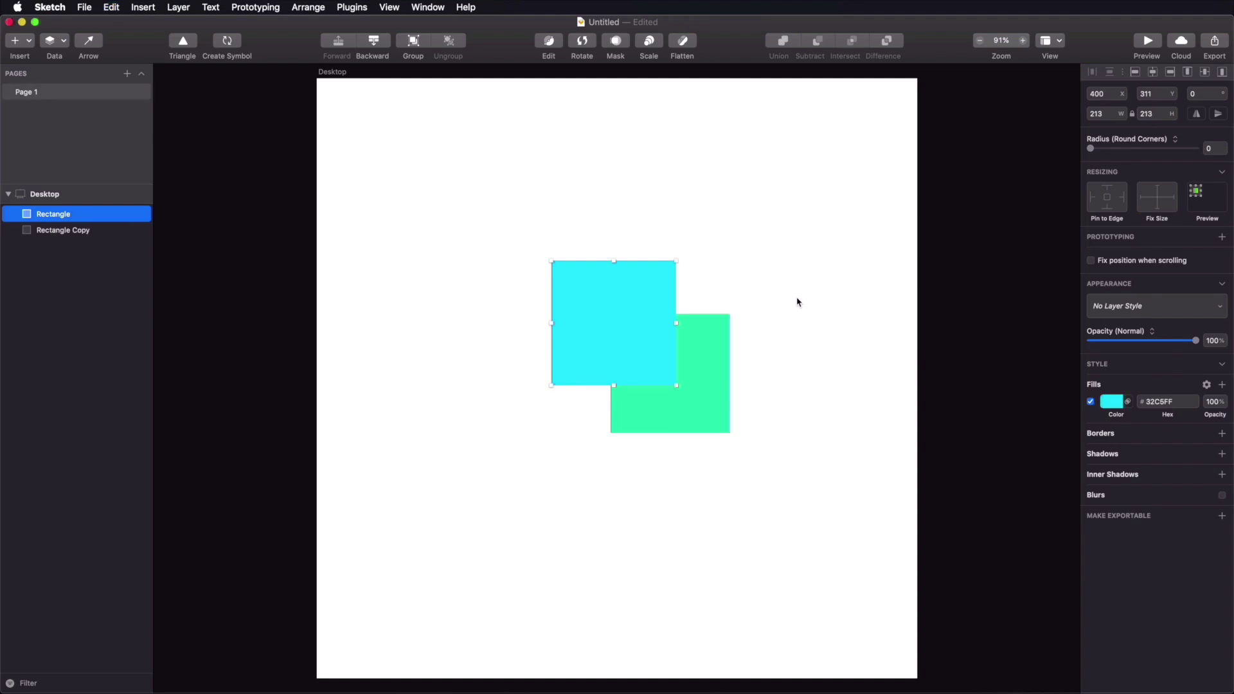
# Step: Duplicate the cyan square and move the copy sideways, then delete all squares from the Desktop artboard
pyautogui.click(737, 263)
pyautogui.click(639, 324)
pyautogui.press('super+d')
pyautogui.moveTo(636, 333); pyautogui.dragTo(774, 323)
pyautogui.moveTo(871, 188); pyautogui.dragTo(479, 574)
pyautogui.press('BackSpace')
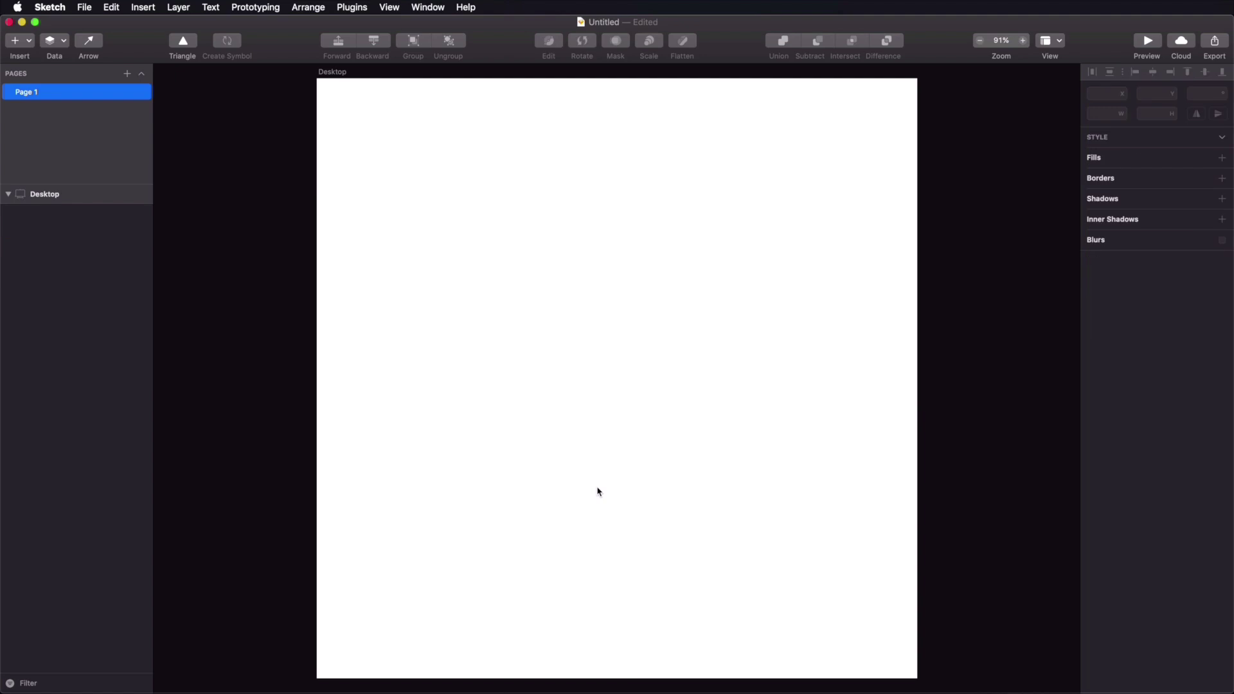
# Step: Draw a circle about 194 px wide and place a duplicate beside it, enlarged to about 251 px
pyautogui.press('o')
pyautogui.moveTo(479, 206); pyautogui.dragTo(592, 320)
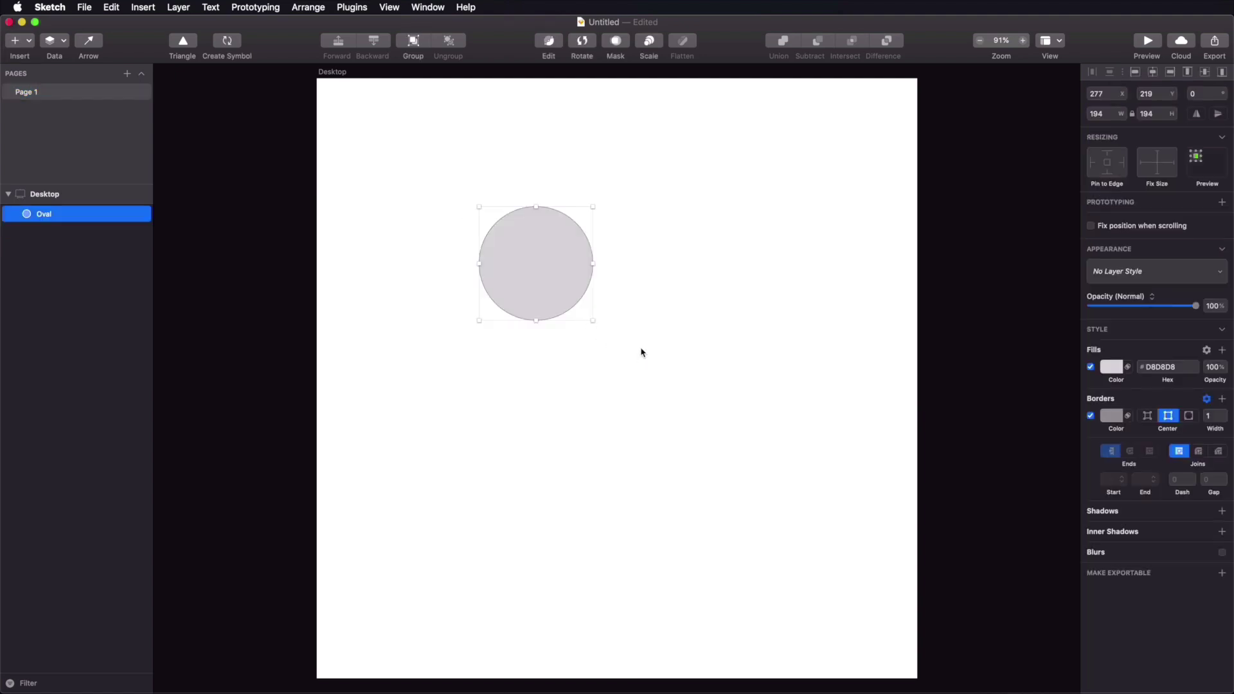
pyautogui.press('super+d')
pyautogui.press('super+d')
pyautogui.moveTo(744, 315); pyautogui.dragTo(777, 348)
# Step: Duplicate the 251 px circle, enlarge the copy to about 313 px and position it overlapping both upper circles
pyautogui.press('super+d')
pyautogui.moveTo(714, 268); pyautogui.dragTo(587, 414)
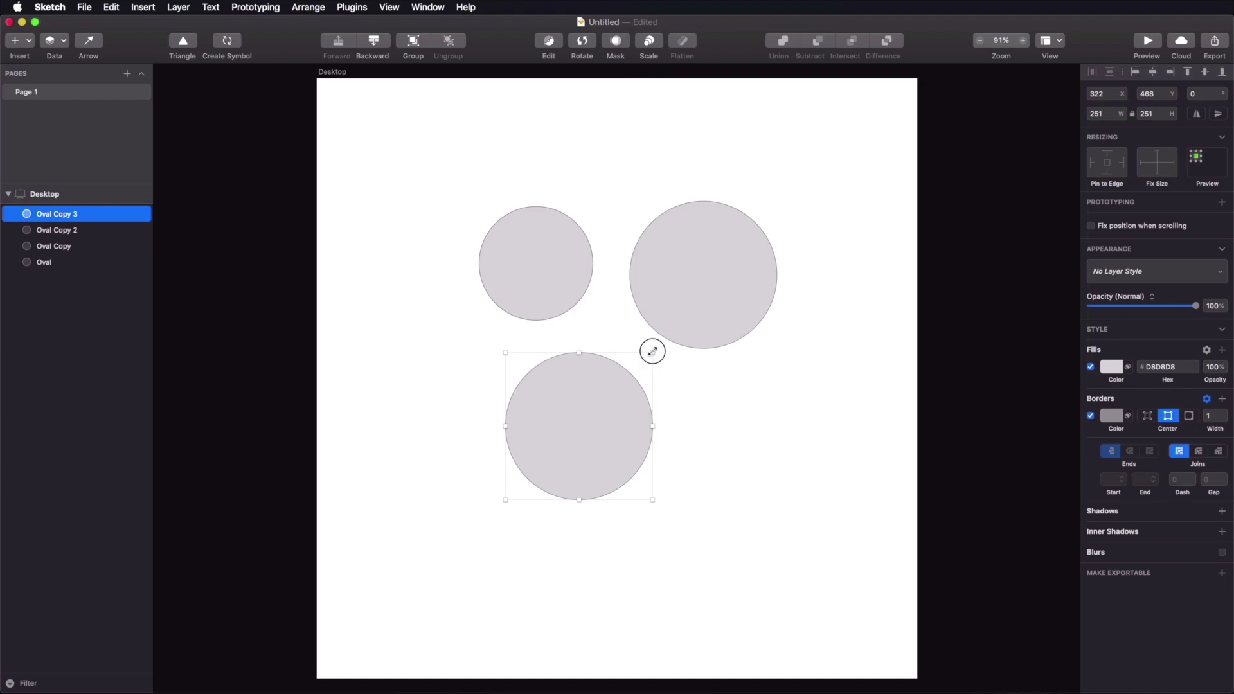
pyautogui.moveTo(653, 353); pyautogui.dragTo(684, 311)
pyautogui.moveTo(597, 410); pyautogui.dragTo(609, 363)
# Step: Combine all the circles into one shape with Union
pyautogui.click(827, 450)
pyautogui.moveTo(864, 136); pyautogui.dragTo(329, 600)
pyautogui.click(784, 47)
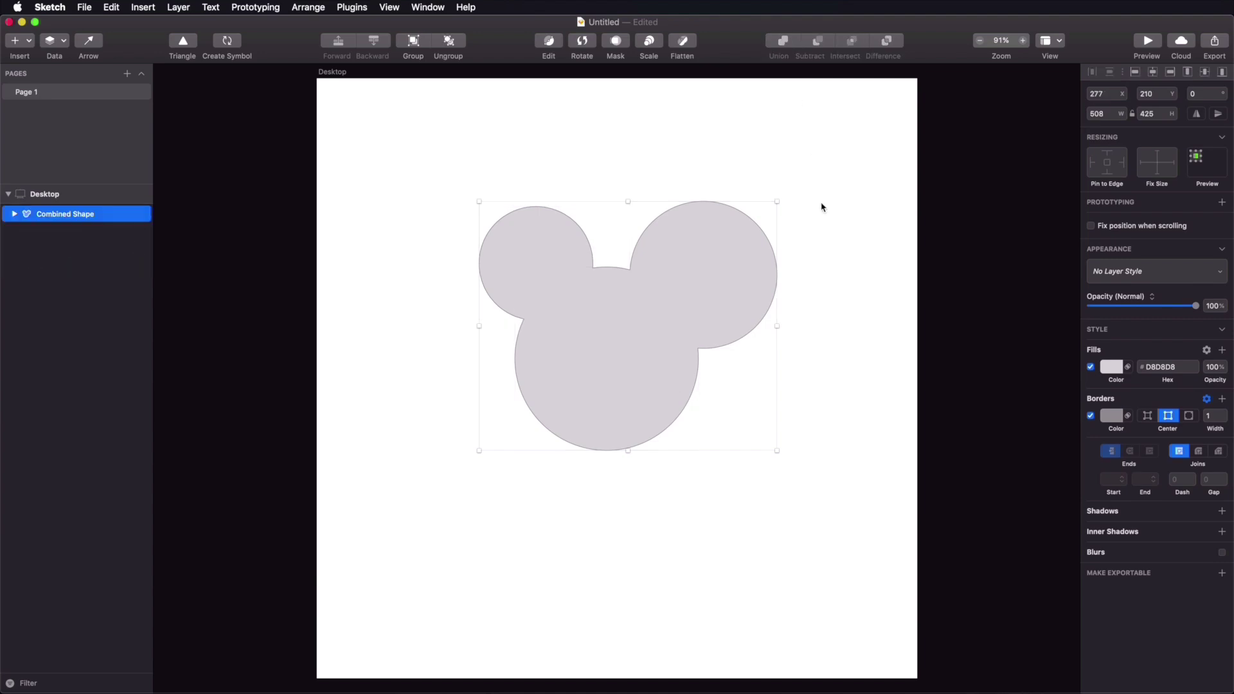
pyautogui.click(821, 204)
# Step: Try moving part of the combined circle shape, then undo the move and the Union
pyautogui.click(609, 338)
pyautogui.moveTo(609, 338); pyautogui.dragTo(624, 313)
pyautogui.press('super+z')
pyautogui.press('super+z')
# Step: Delete the redundant Oval layer lying beneath Oval Copy
pyautogui.click(55, 232)
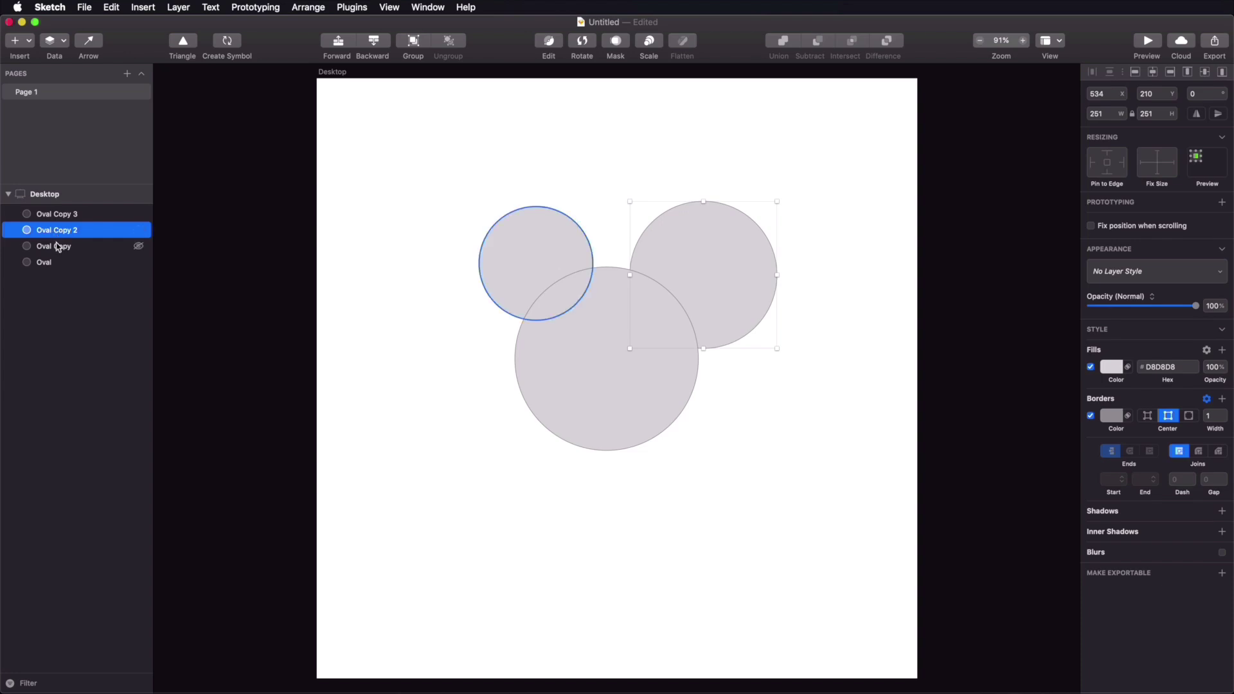
pyautogui.click(55, 245)
pyautogui.click(60, 264)
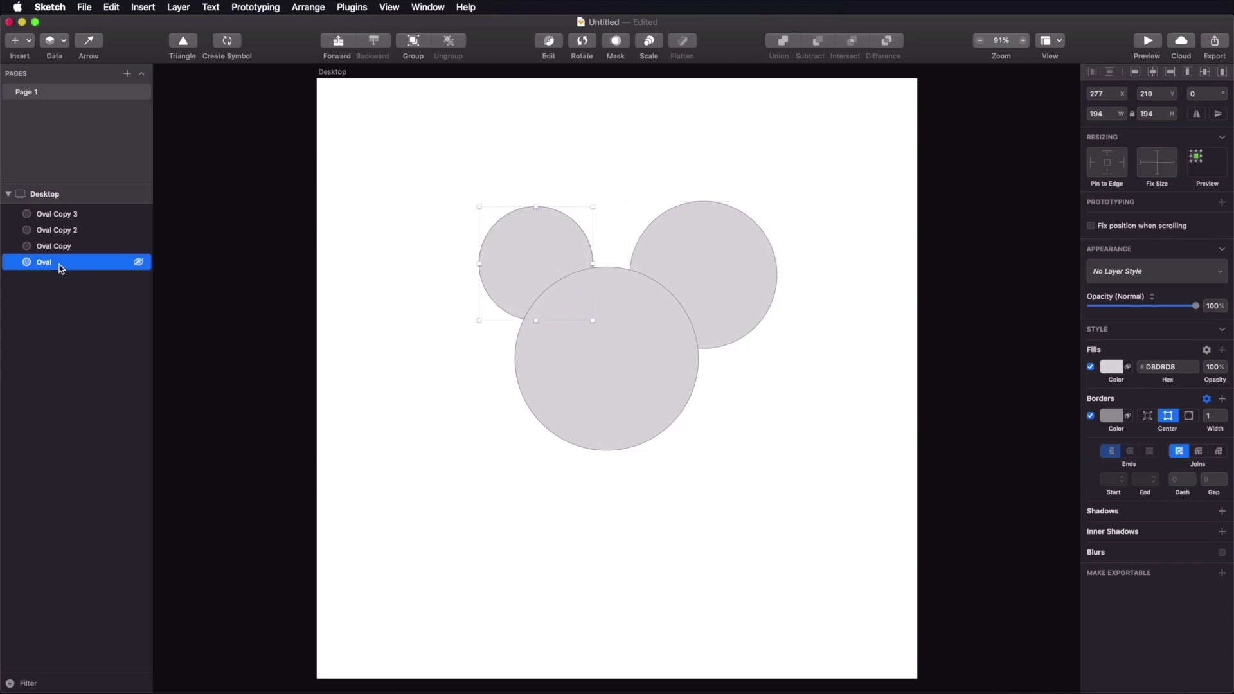
pyautogui.press('BackSpace')
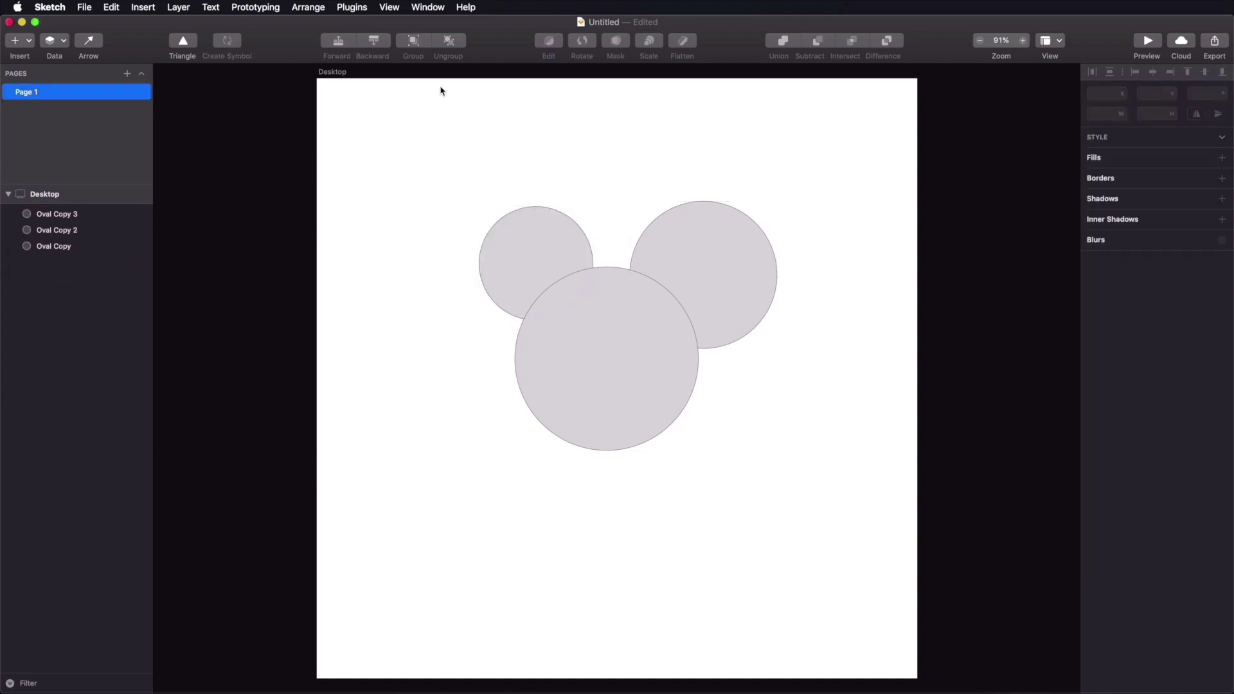
# Step: Subtract the two larger circles from the small circle and expand the combined shape's layers
pyautogui.moveTo(484, 126); pyautogui.dragTo(781, 471)
pyautogui.click(818, 43)
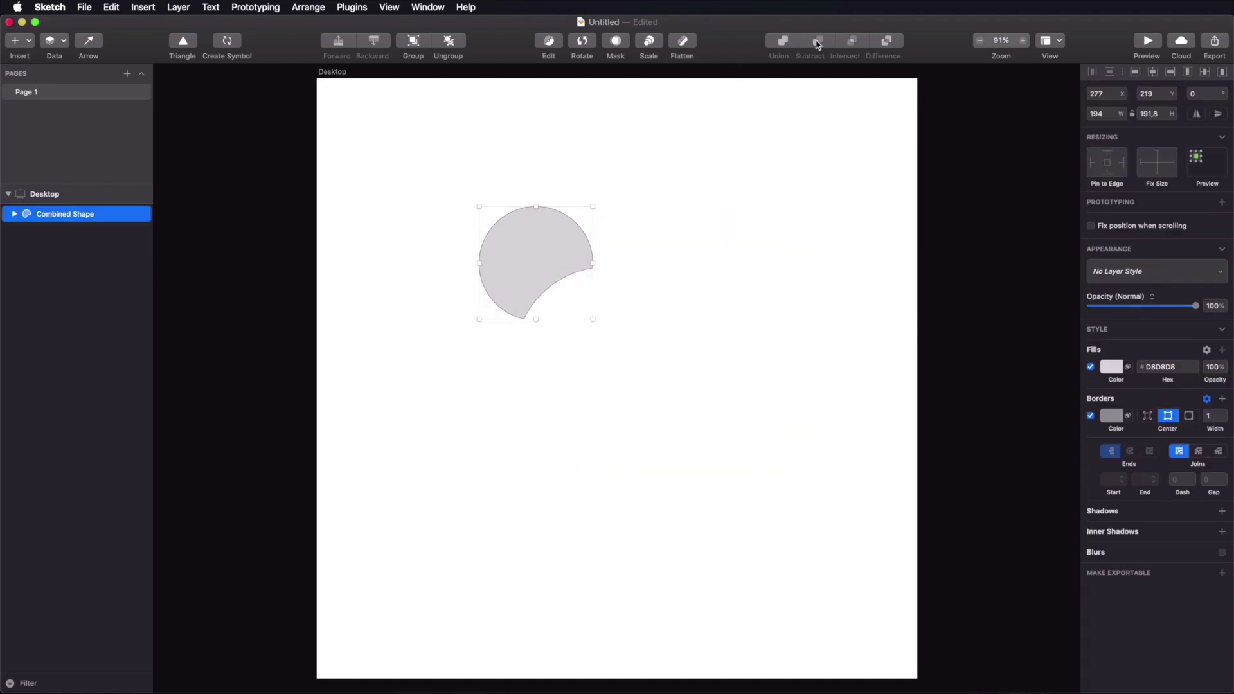
pyautogui.click(771, 205)
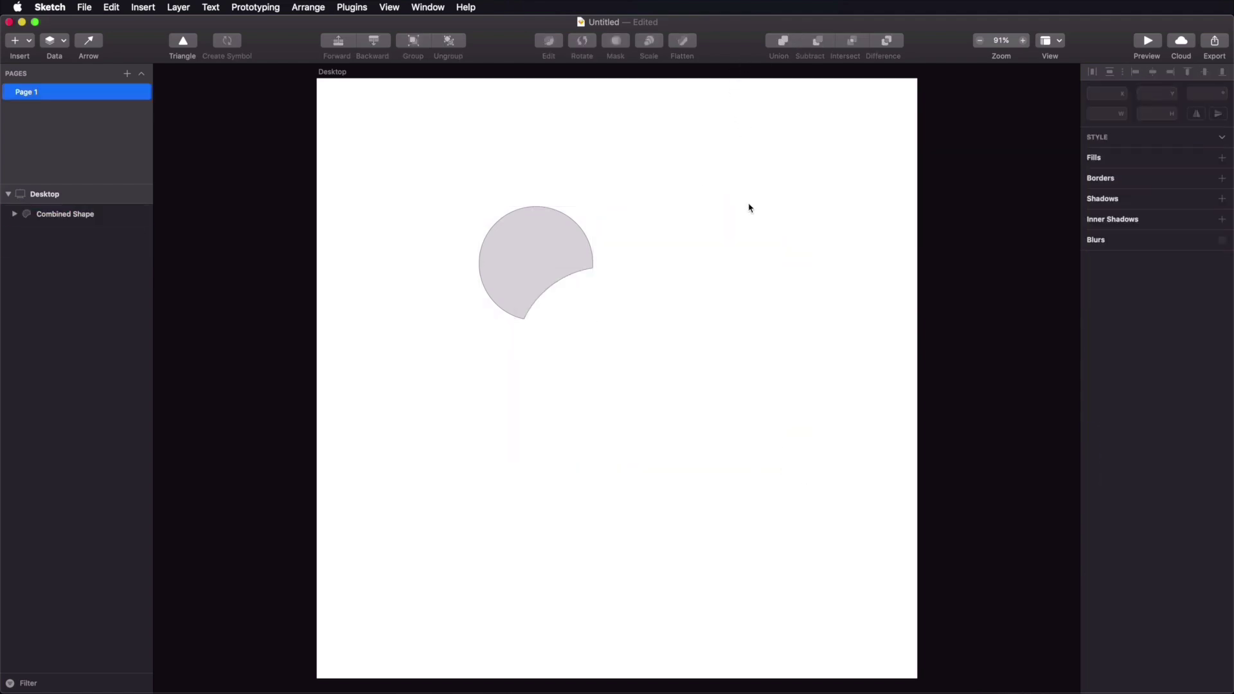
pyautogui.click(14, 214)
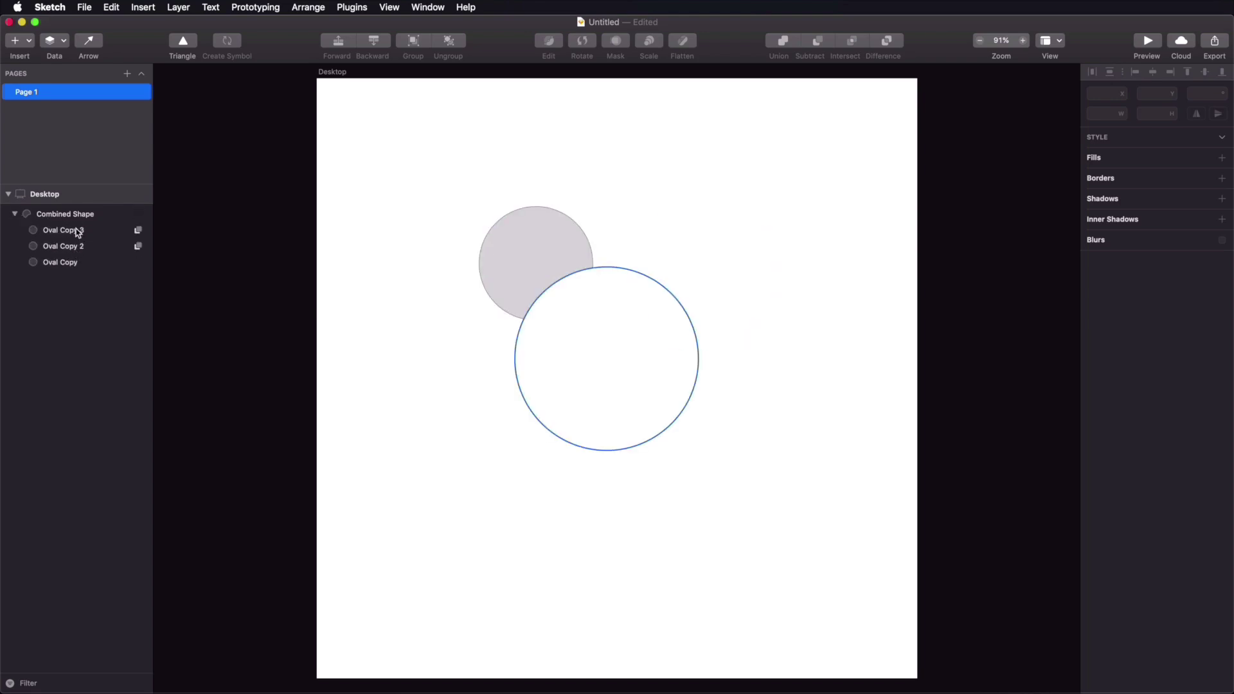
pyautogui.click(14, 214)
pyautogui.click(14, 214)
# Step: Enlarge the Oval Copy layer inside the combined shape until it overlaps both subtracted circles
pyautogui.click(72, 263)
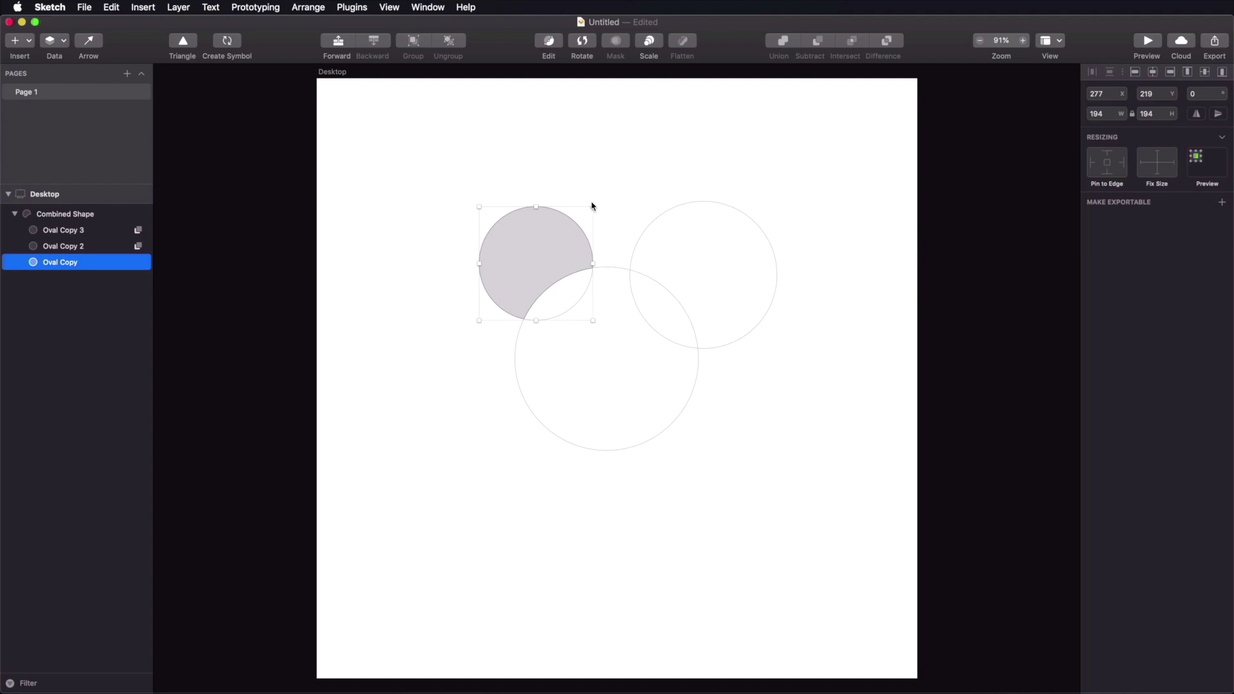
pyautogui.moveTo(592, 206); pyautogui.dragTo(683, 158)
pyautogui.click(779, 158)
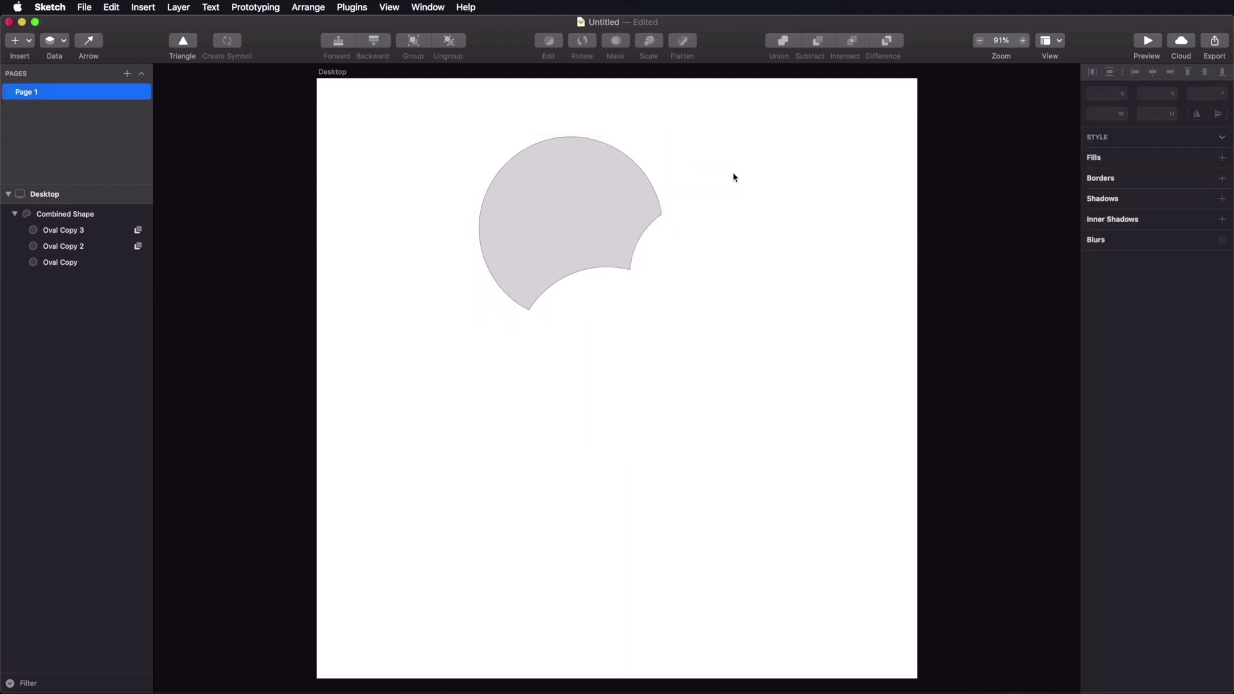
# Step: Undo the Oval Copy enlargement and the Subtract operation to separate the three circles
pyautogui.click(596, 248)
pyautogui.click(772, 297)
pyautogui.click(498, 248)
pyautogui.press('super+shift+g')
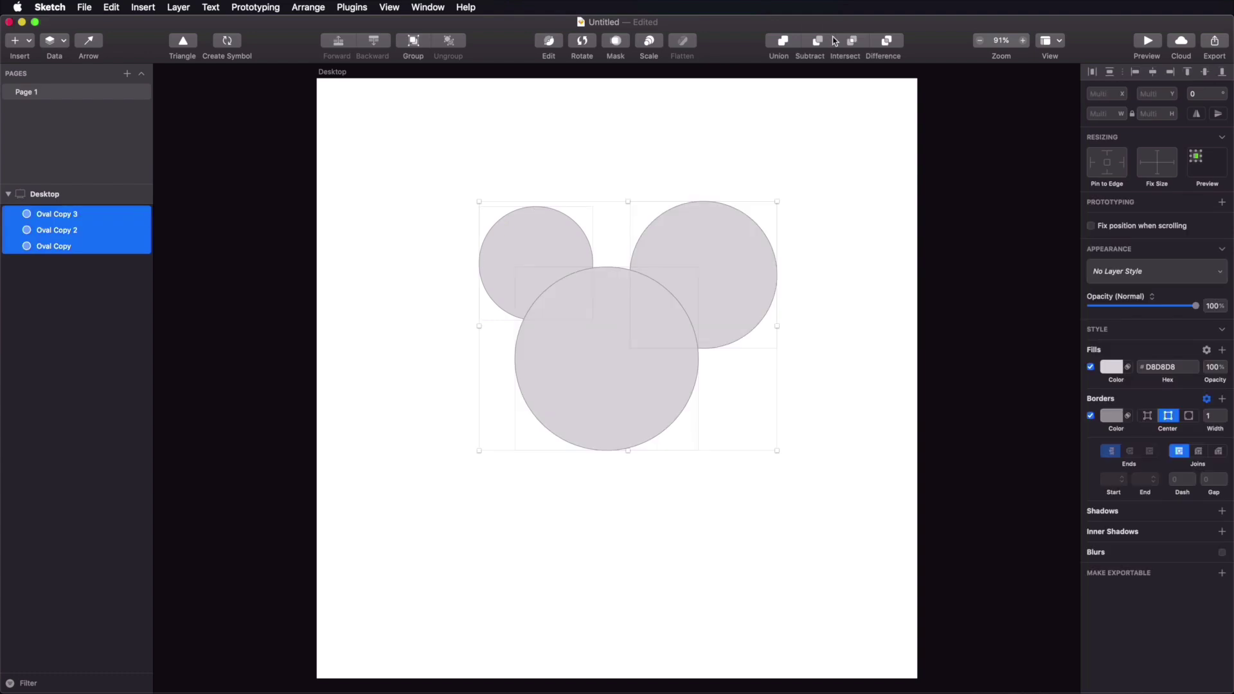
# Step: Try Intersect on the three circles, then undo it
pyautogui.click(853, 43)
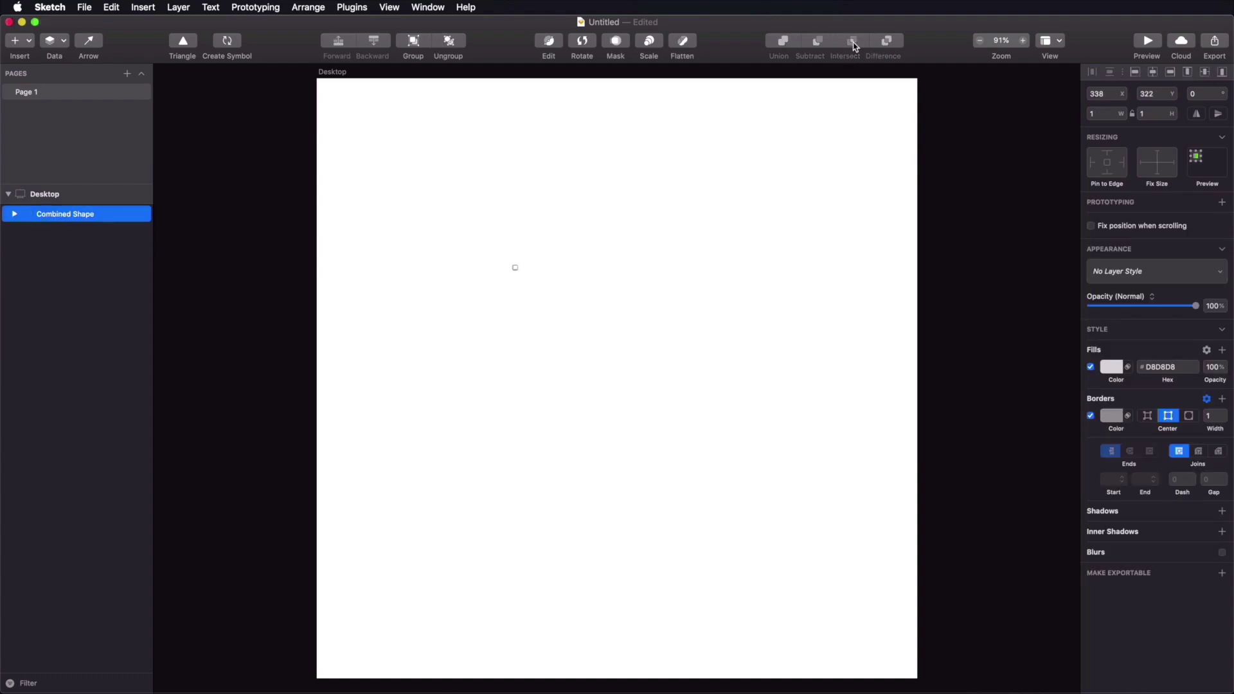
pyautogui.click(808, 161)
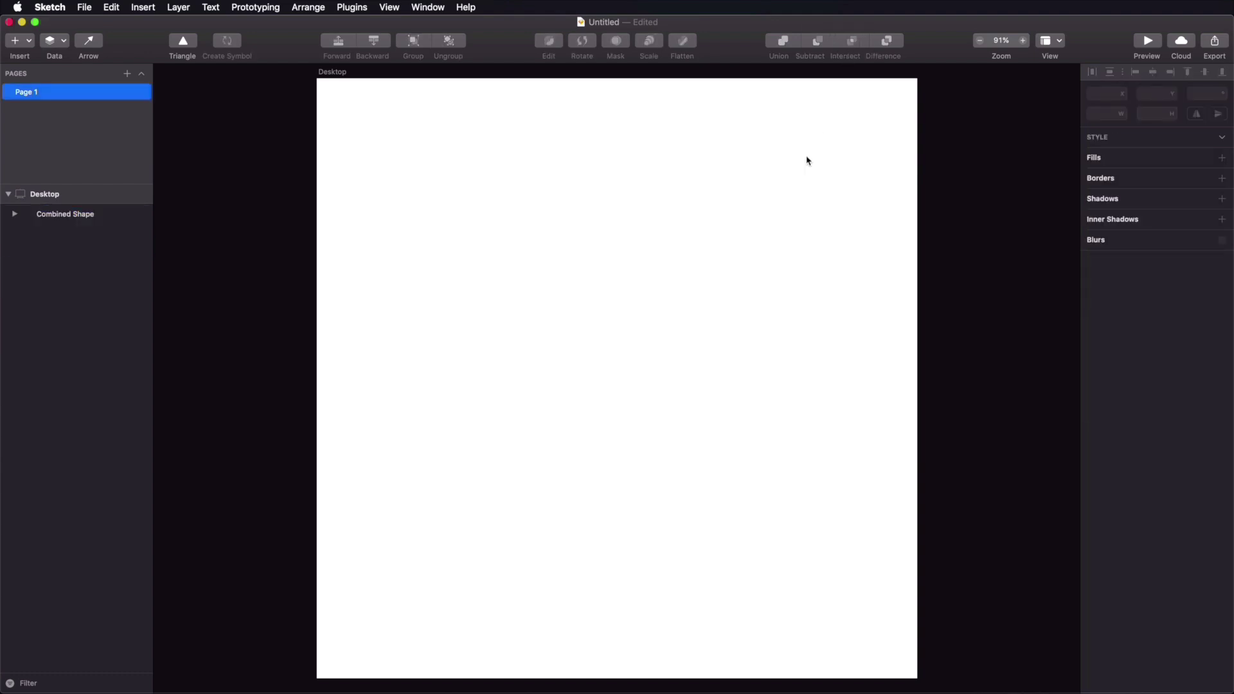
pyautogui.press('super+z')
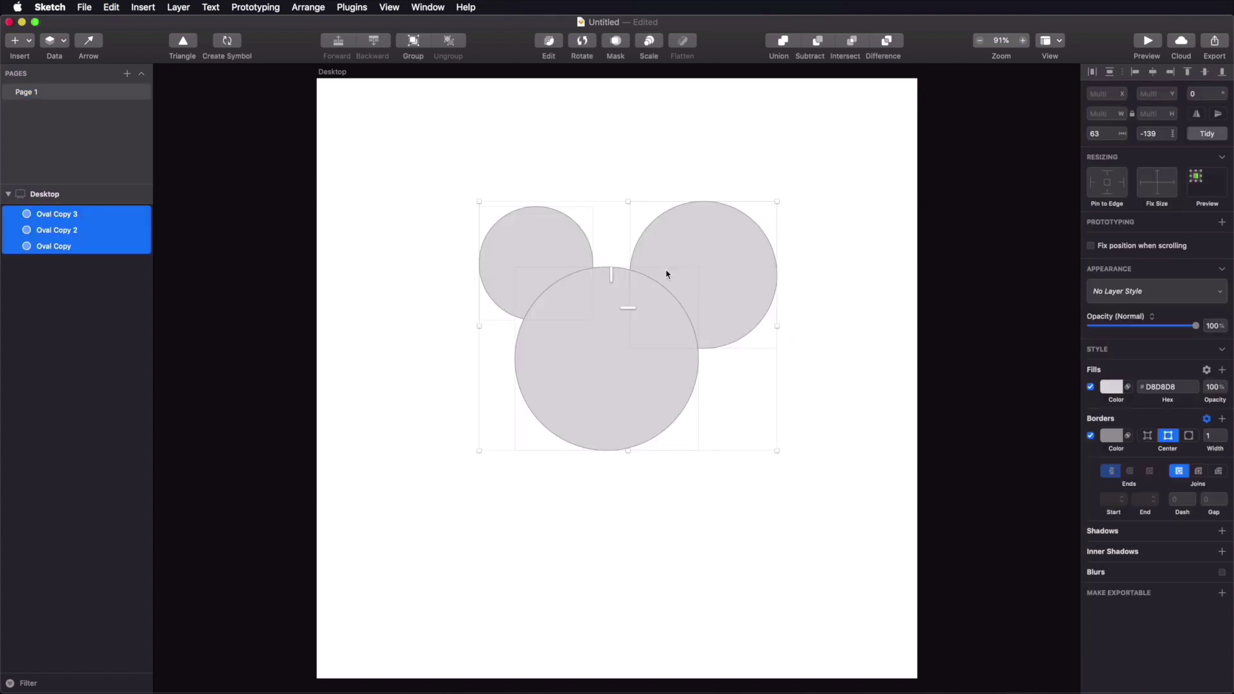
# Step: Move the Oval Copy 2 circle left until all three circles overlap and combine them with Intersect
pyautogui.click(595, 110)
pyautogui.click(725, 229)
pyautogui.moveTo(746, 263); pyautogui.dragTo(690, 261)
pyautogui.moveTo(808, 160); pyautogui.dragTo(578, 334)
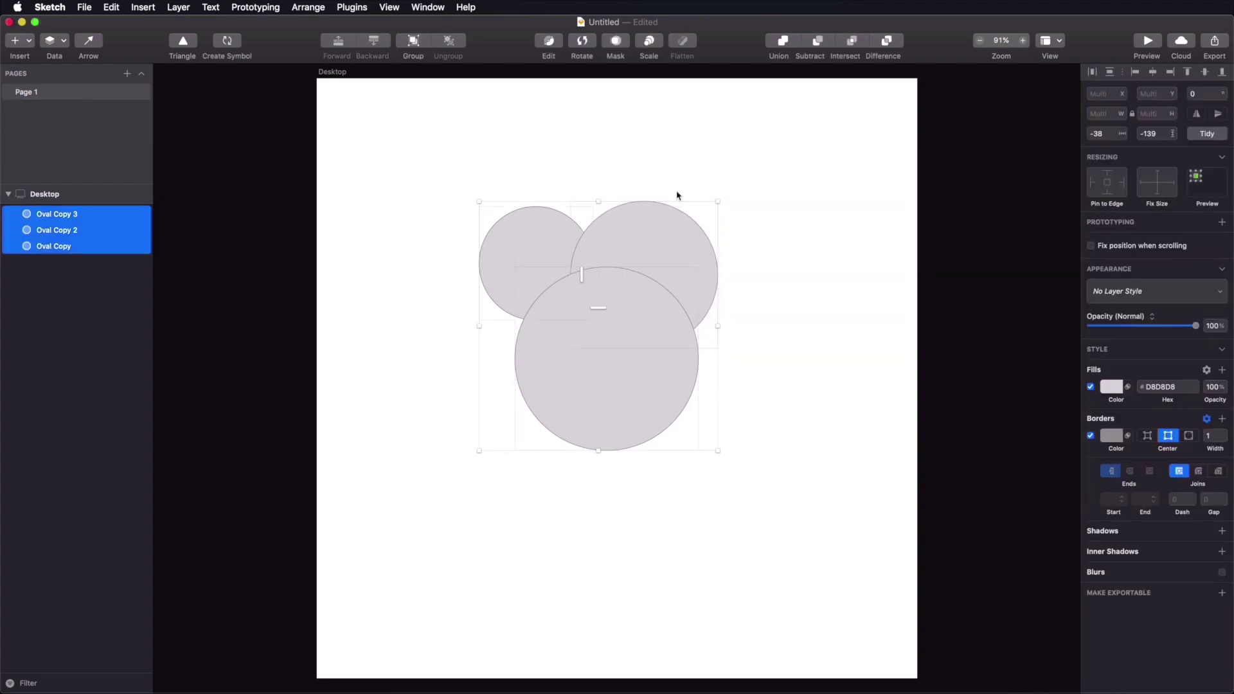
pyautogui.click(844, 44)
pyautogui.click(568, 271)
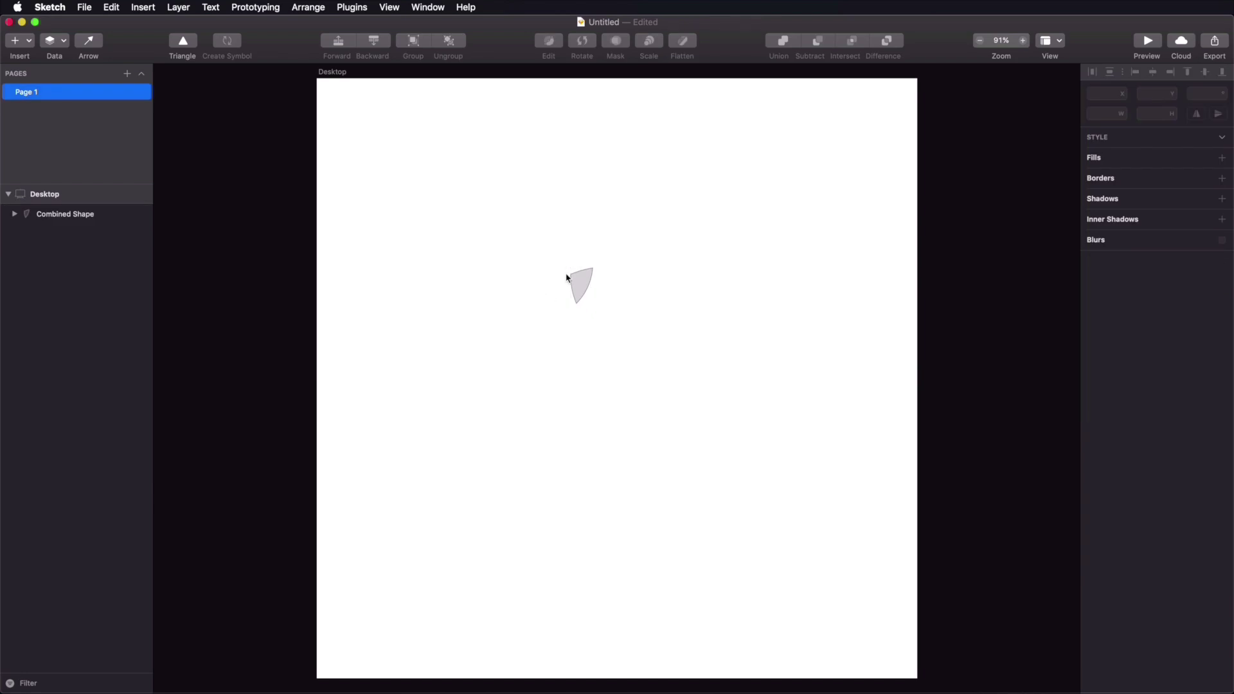
# Step: Undo the Intersect and move the Oval Copy 2 circle right to about X 512, Y 210
pyautogui.press('super+z')
pyautogui.press('Escape')
pyautogui.moveTo(662, 248); pyautogui.dragTo(712, 248)
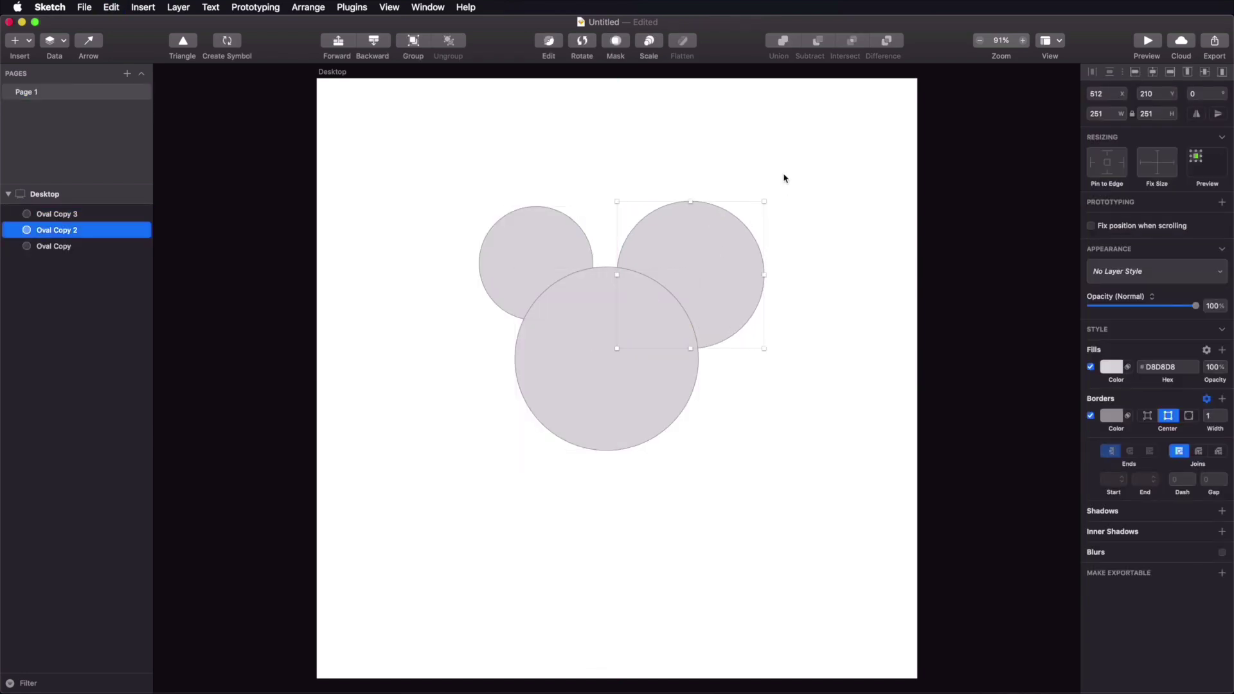
pyautogui.press('Escape')
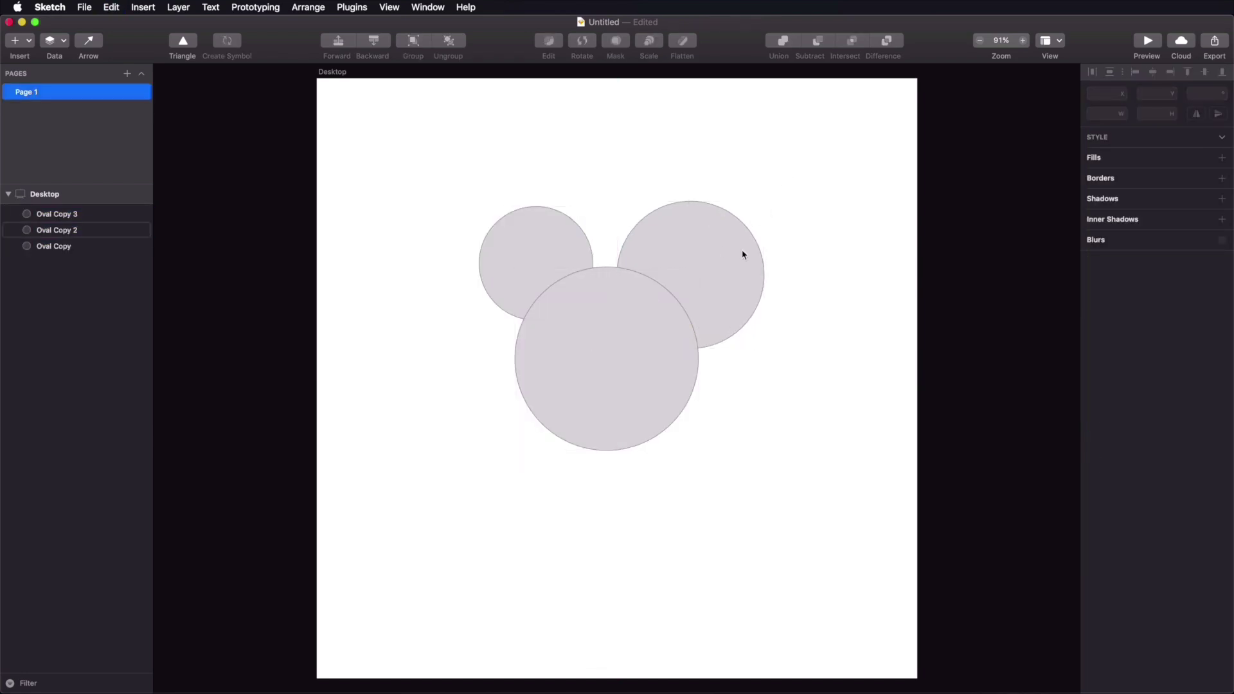
# Step: Combine the three overlapping circles with Difference
pyautogui.click(521, 234)
pyautogui.click(603, 353)
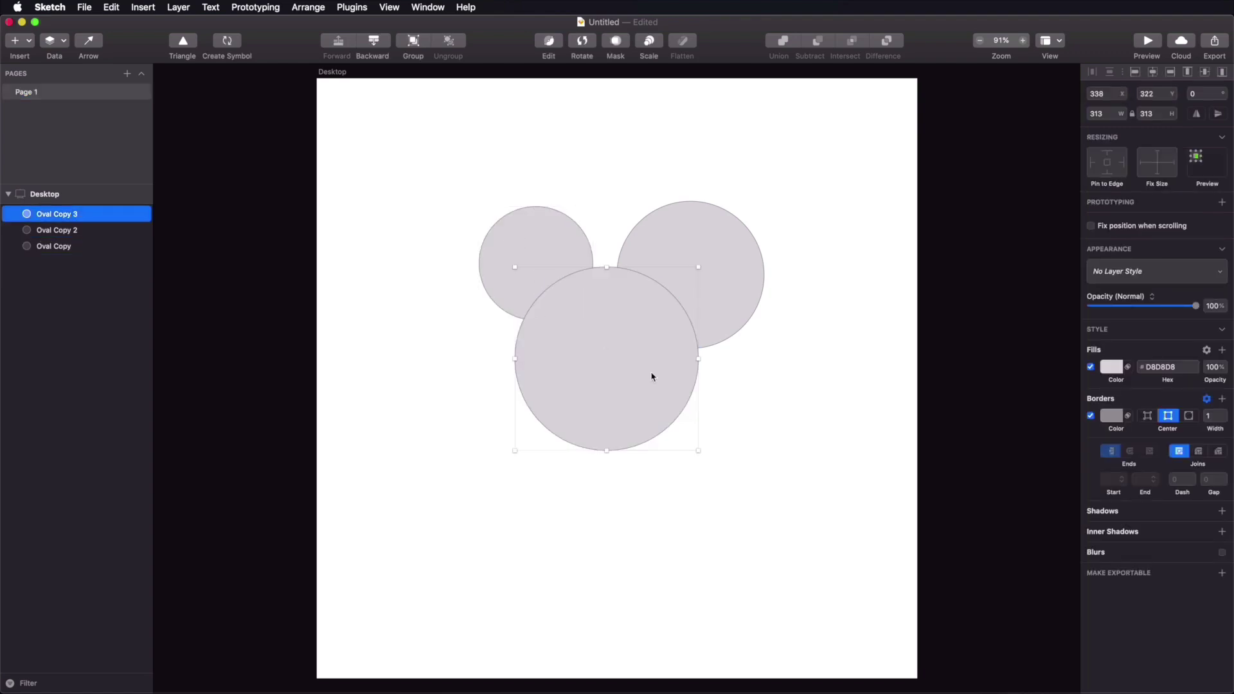
pyautogui.click(694, 232)
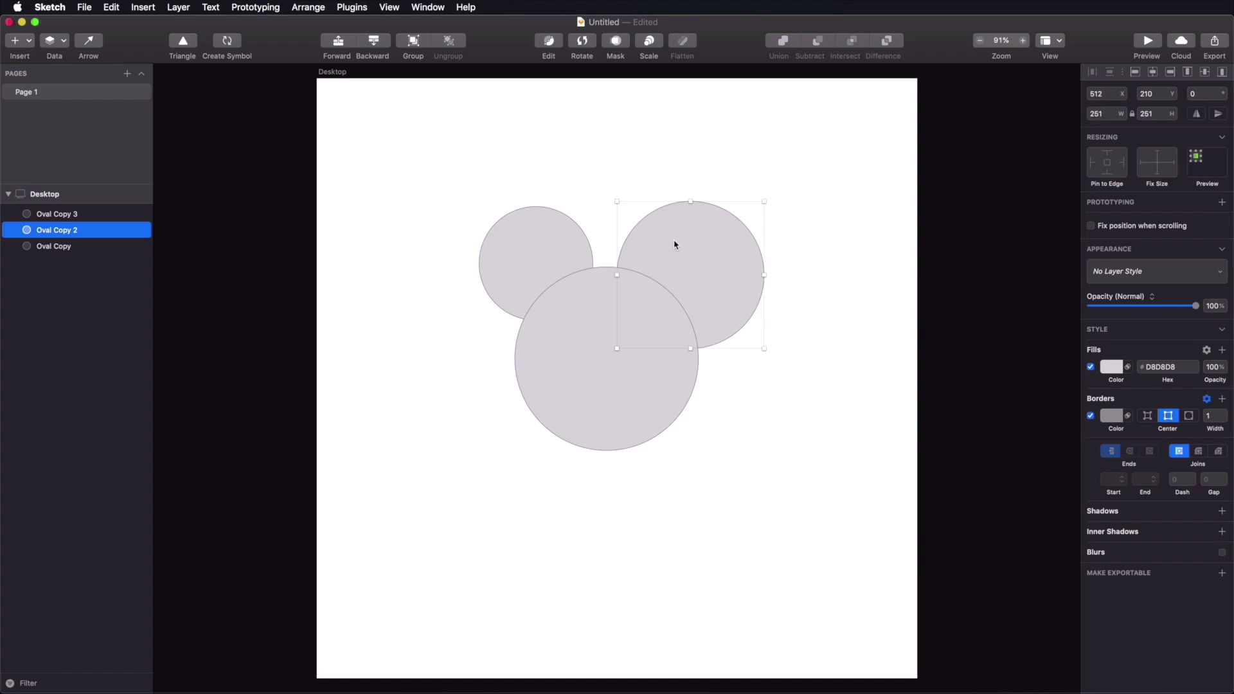
pyautogui.click(635, 158)
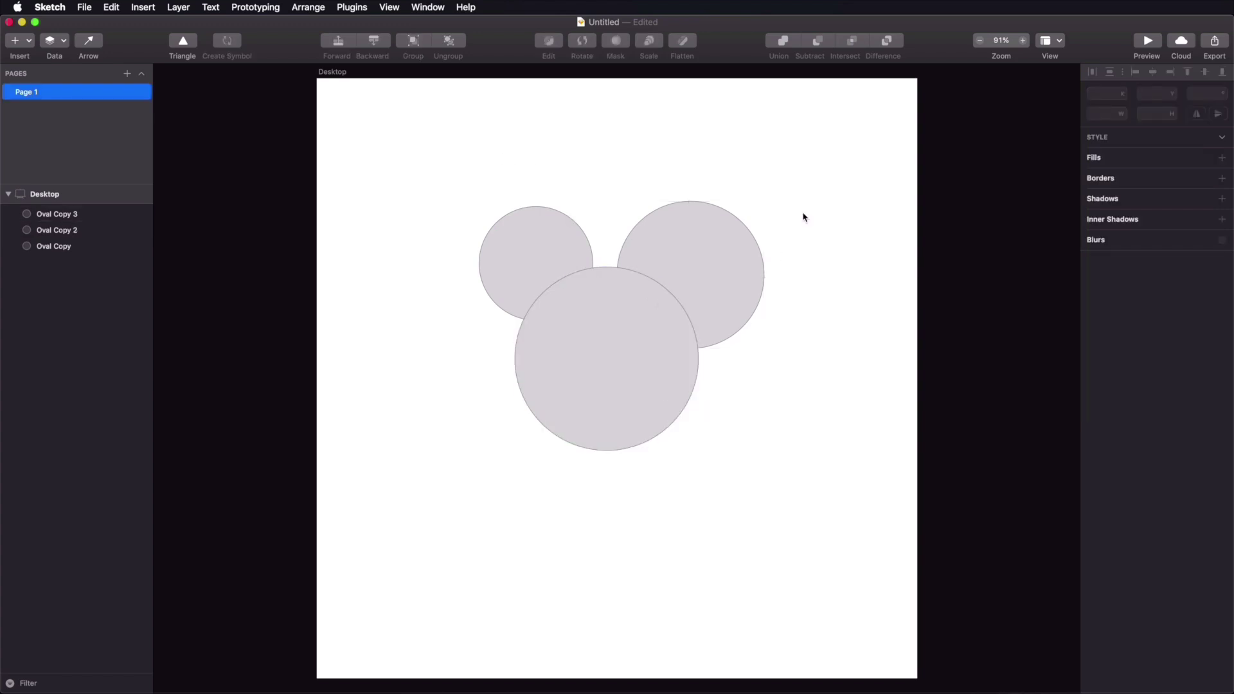
pyautogui.moveTo(820, 161); pyautogui.dragTo(473, 458)
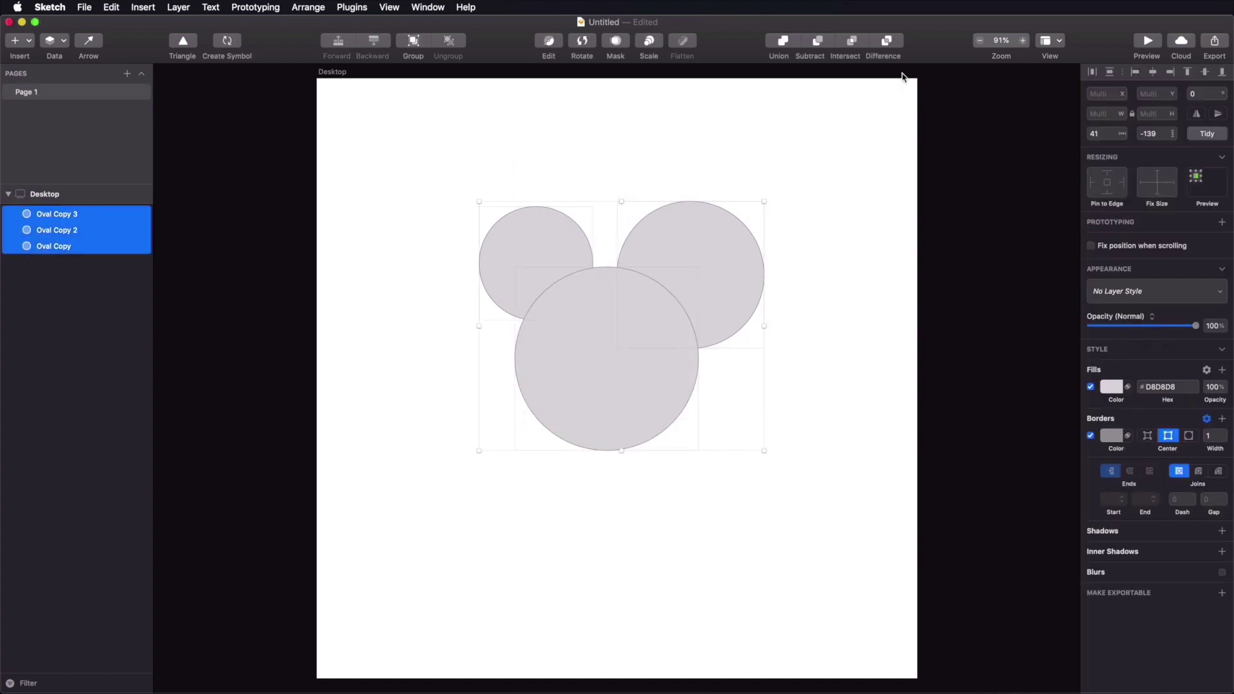
pyautogui.click(887, 42)
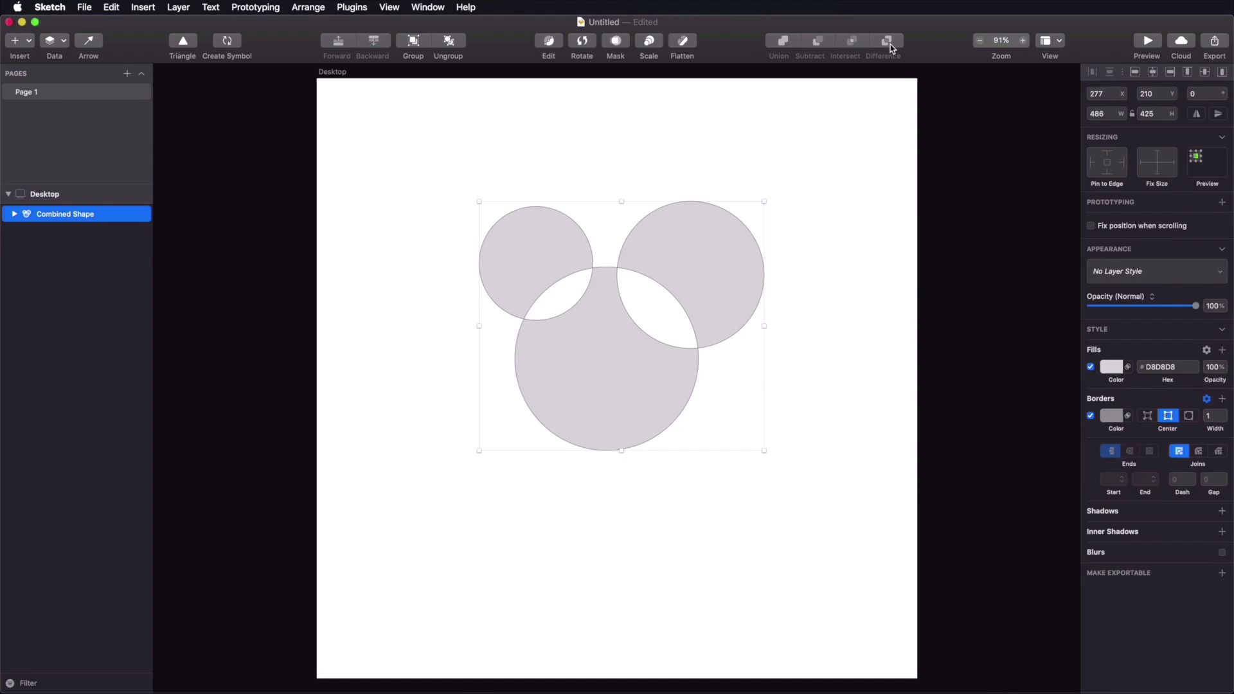
pyautogui.click(675, 323)
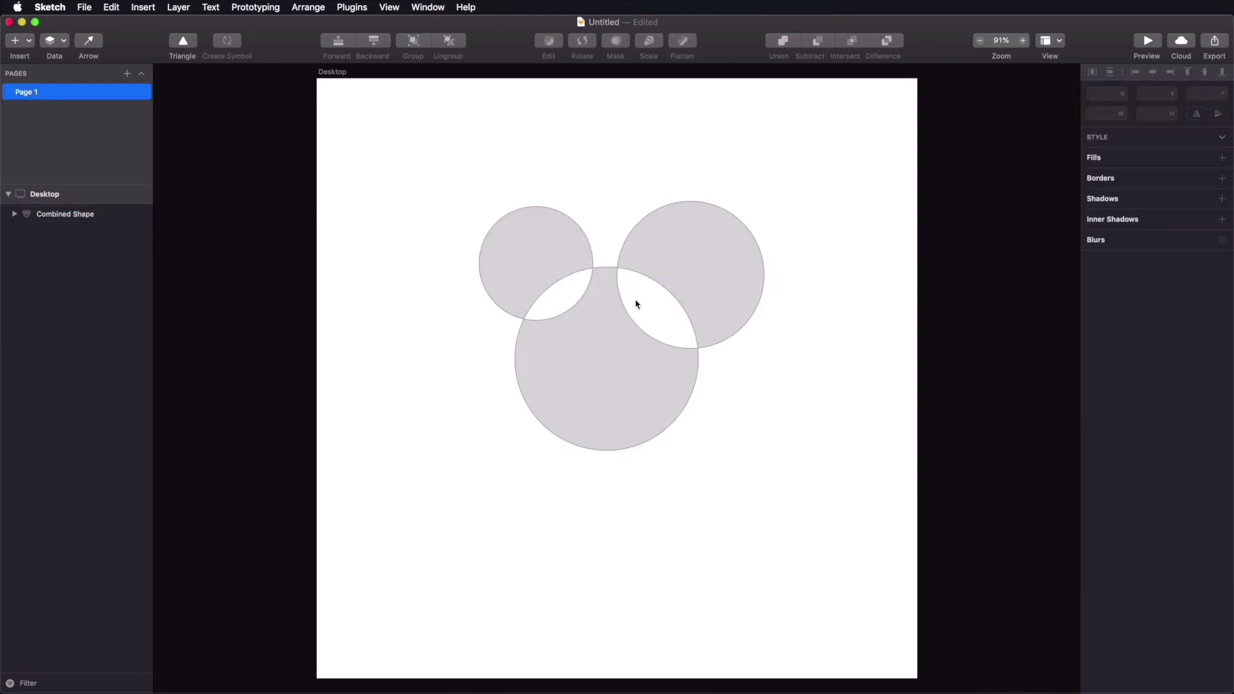
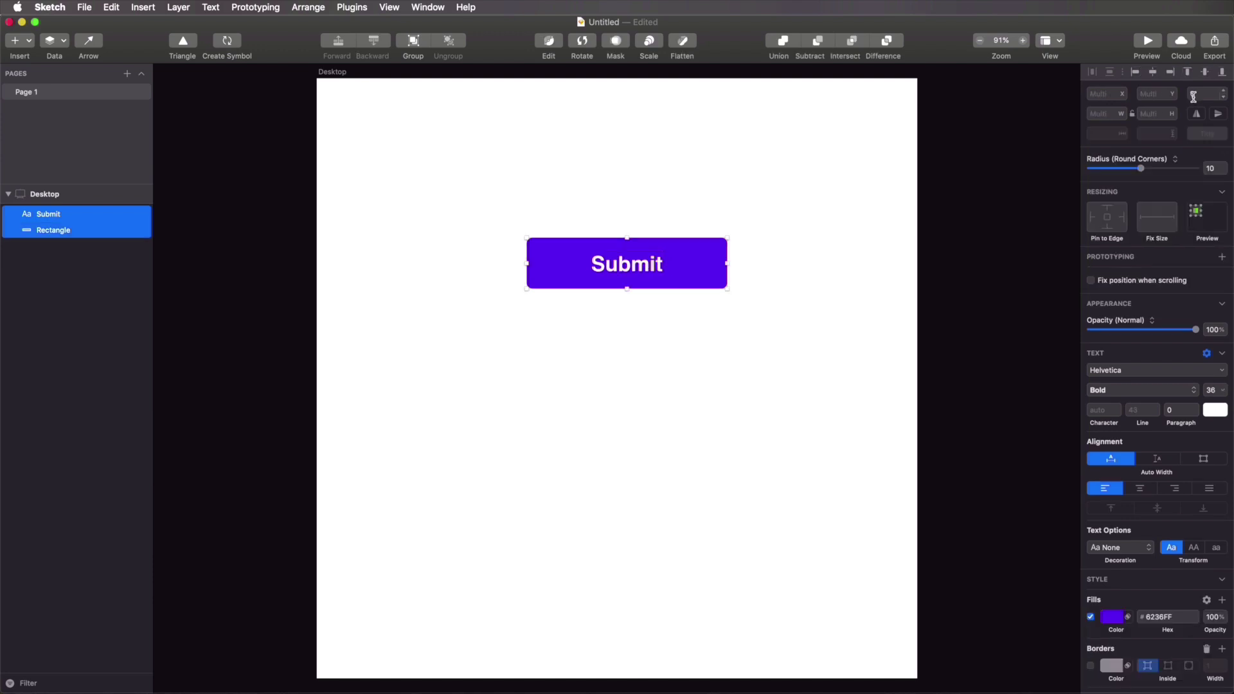
# Step: Group the Submit text with its purple rectangle and move the group to about X 364, Y 175
pyautogui.moveTo(716, 157); pyautogui.dragTo(569, 448)
pyautogui.press('super+g')
pyautogui.moveTo(673, 266)
pyautogui.mouseDown()
pyautogui.moveTo(656, 290)
pyautogui.moveTo(696, 283)
pyautogui.moveTo(673, 286)
pyautogui.mouseUp()
pyautogui.click(706, 376)
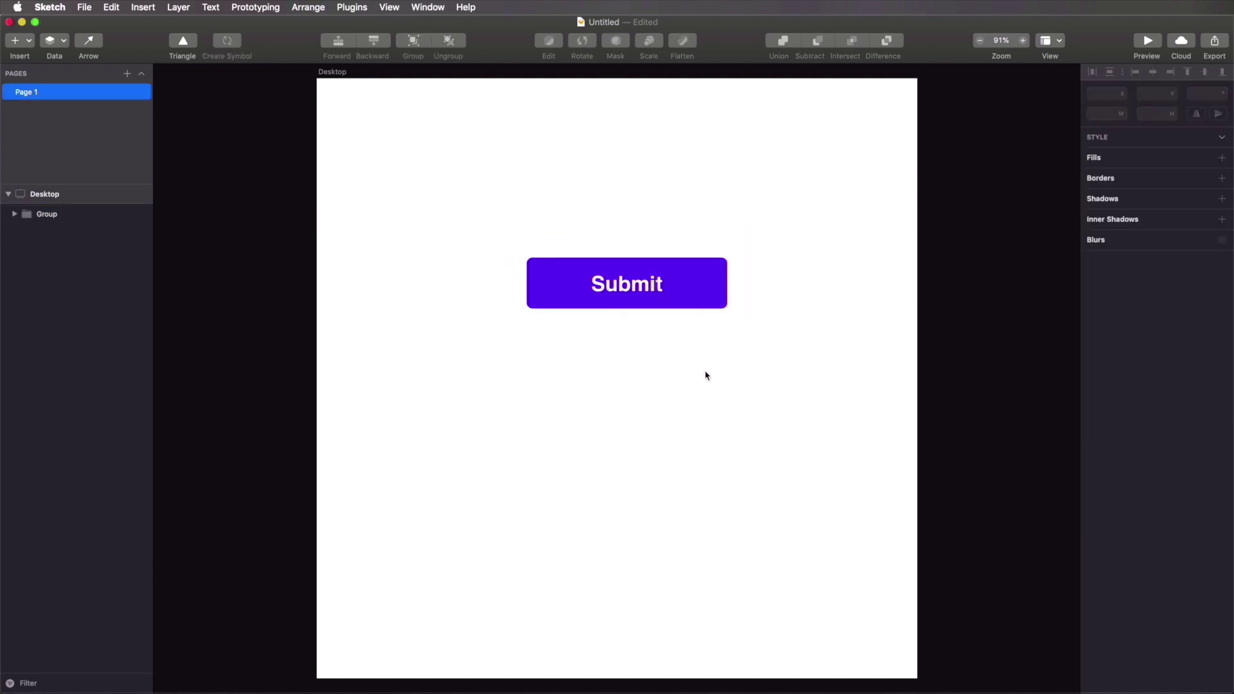
pyautogui.press('super+z')
pyautogui.moveTo(674, 211)
pyautogui.mouseDown()
pyautogui.moveTo(654, 199)
pyautogui.moveTo(652, 212)
pyautogui.moveTo(665, 208)
pyautogui.mouseUp()
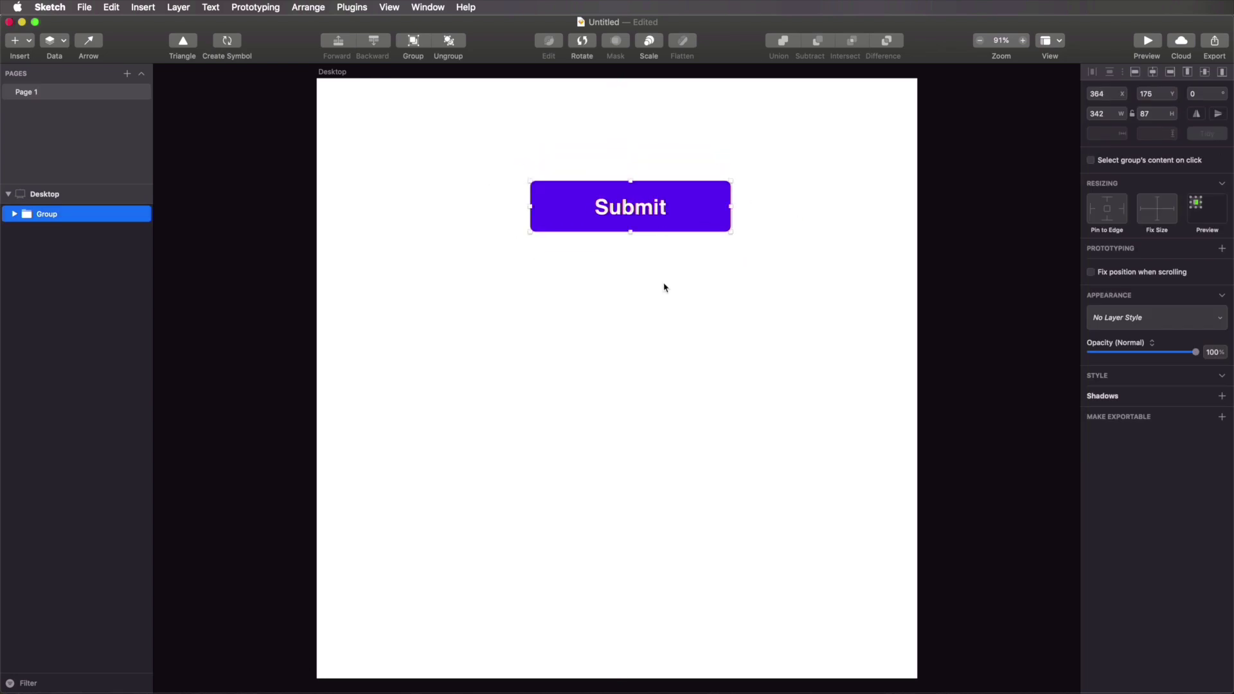
# Step: Try narrowing the Submit group to about half its width from its right edge
pyautogui.click(738, 224)
pyautogui.click(675, 222)
pyautogui.click(731, 205)
pyautogui.moveTo(731, 204); pyautogui.dragTo(629, 207)
pyautogui.click(615, 295)
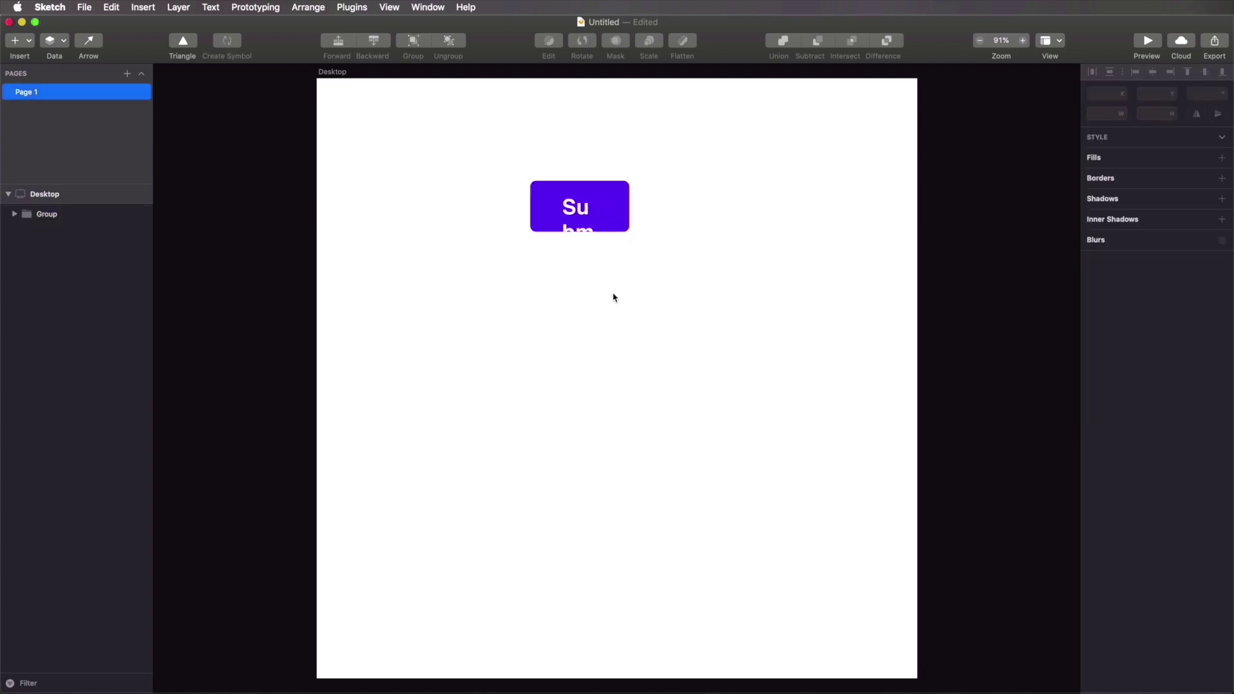
# Step: Inspect the wrapped Submit text layer inside the narrowed group, then undo the narrowing
pyautogui.click(613, 194)
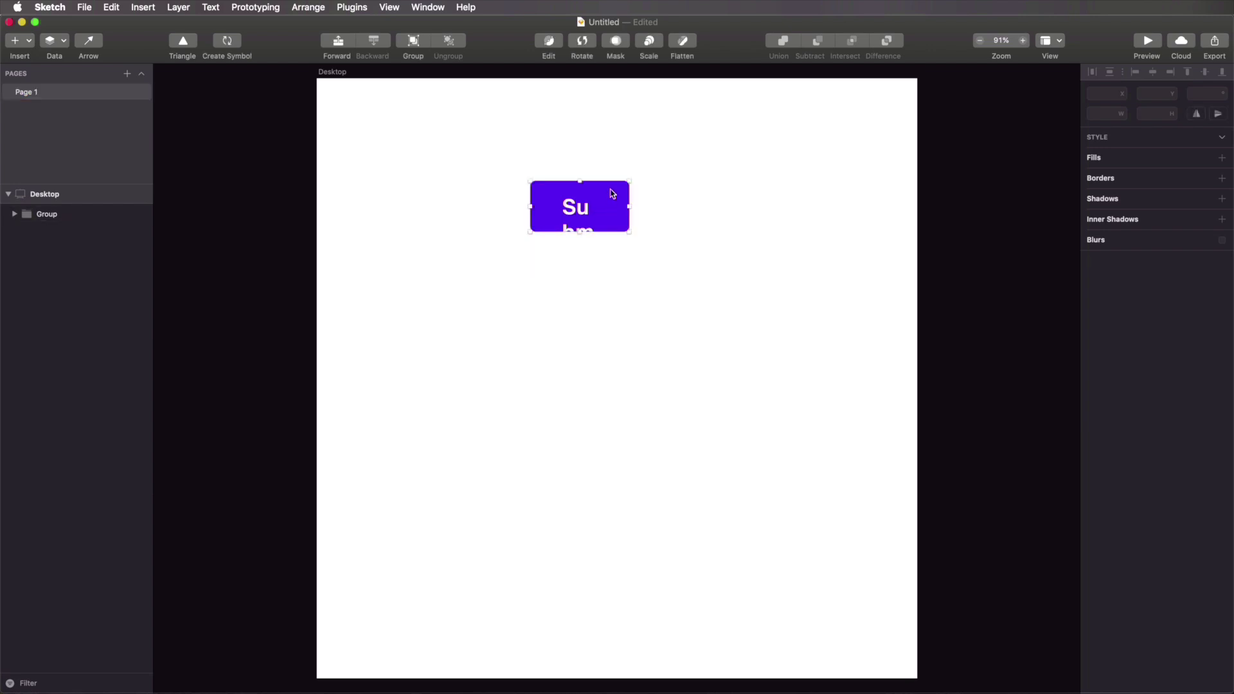
pyautogui.click(616, 278)
pyautogui.click(566, 263)
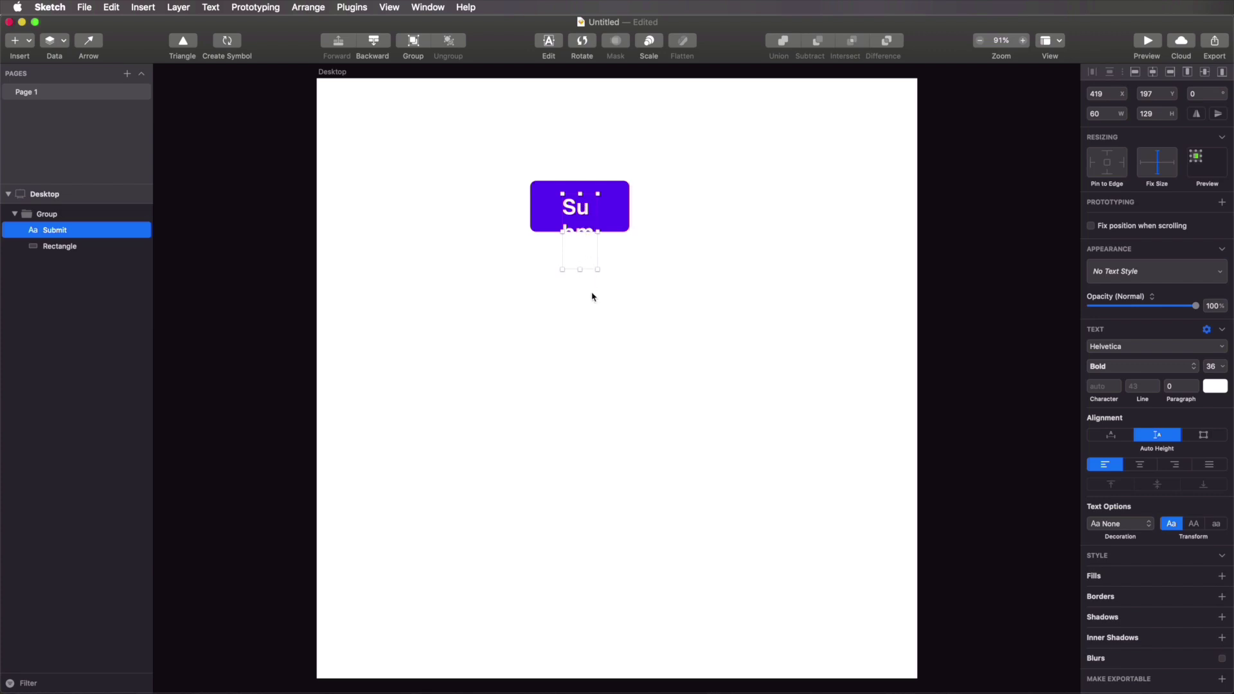
pyautogui.press('Escape')
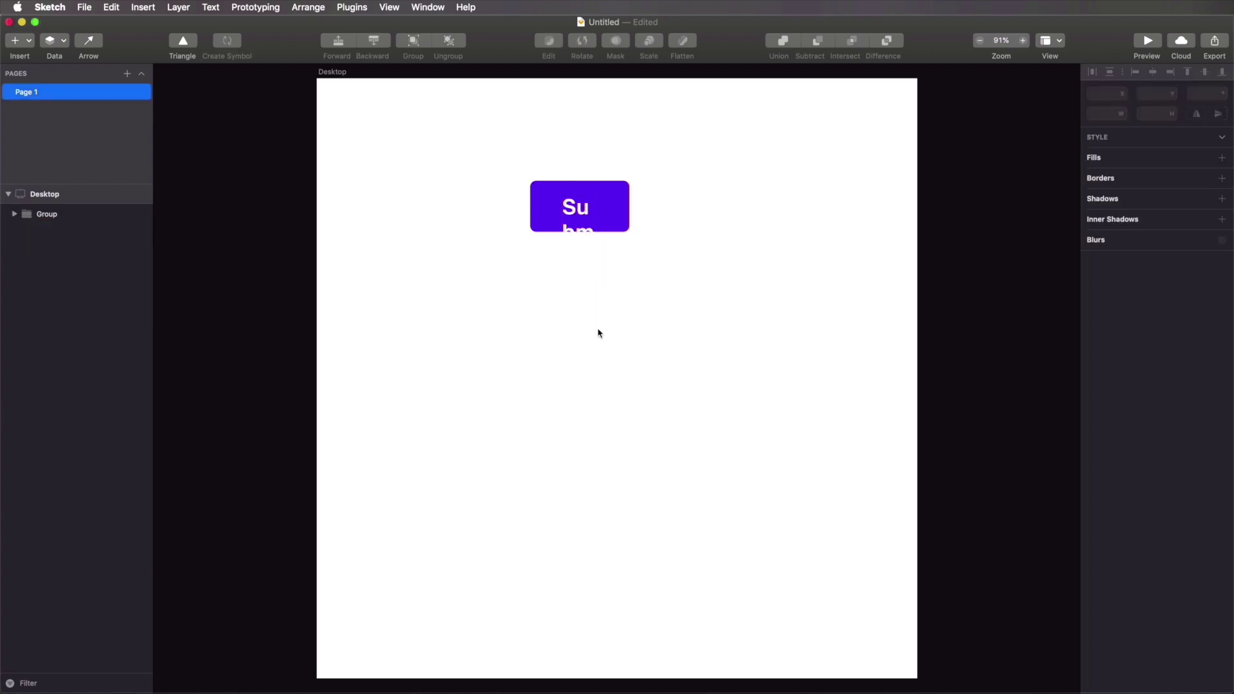
pyautogui.click(604, 326)
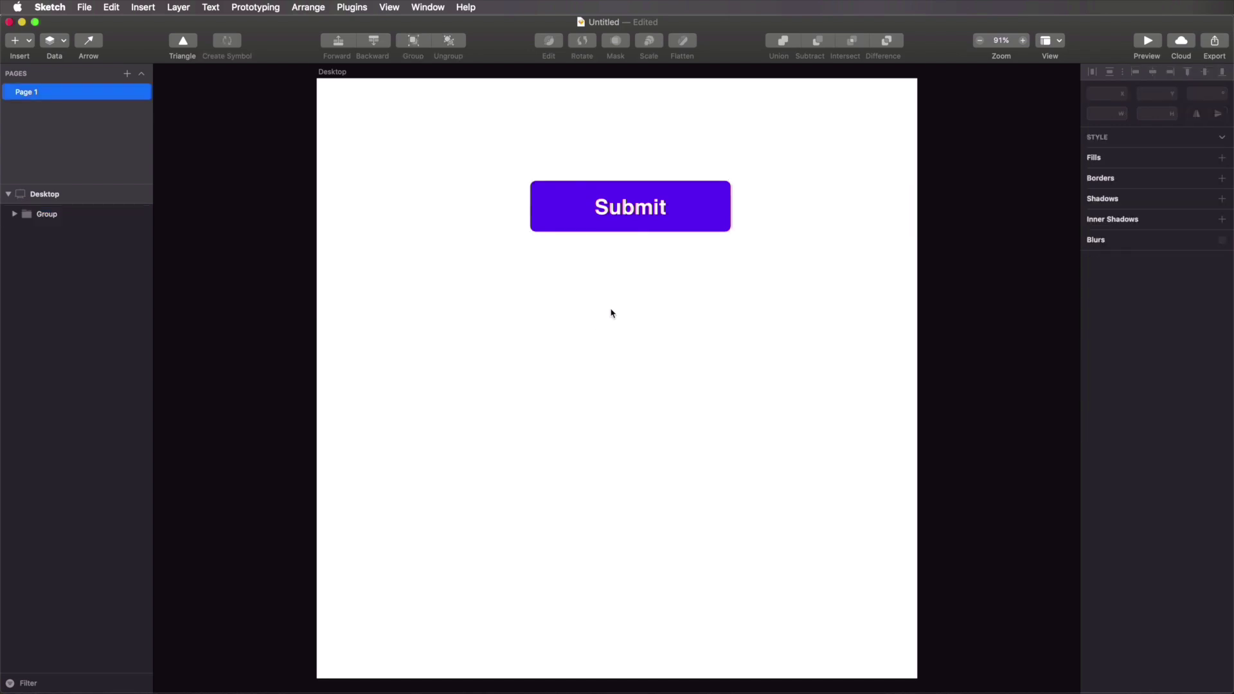
# Step: Try narrowing the Submit group to roughly 70% of its width, then undo the resize
pyautogui.doubleClick(640, 214)
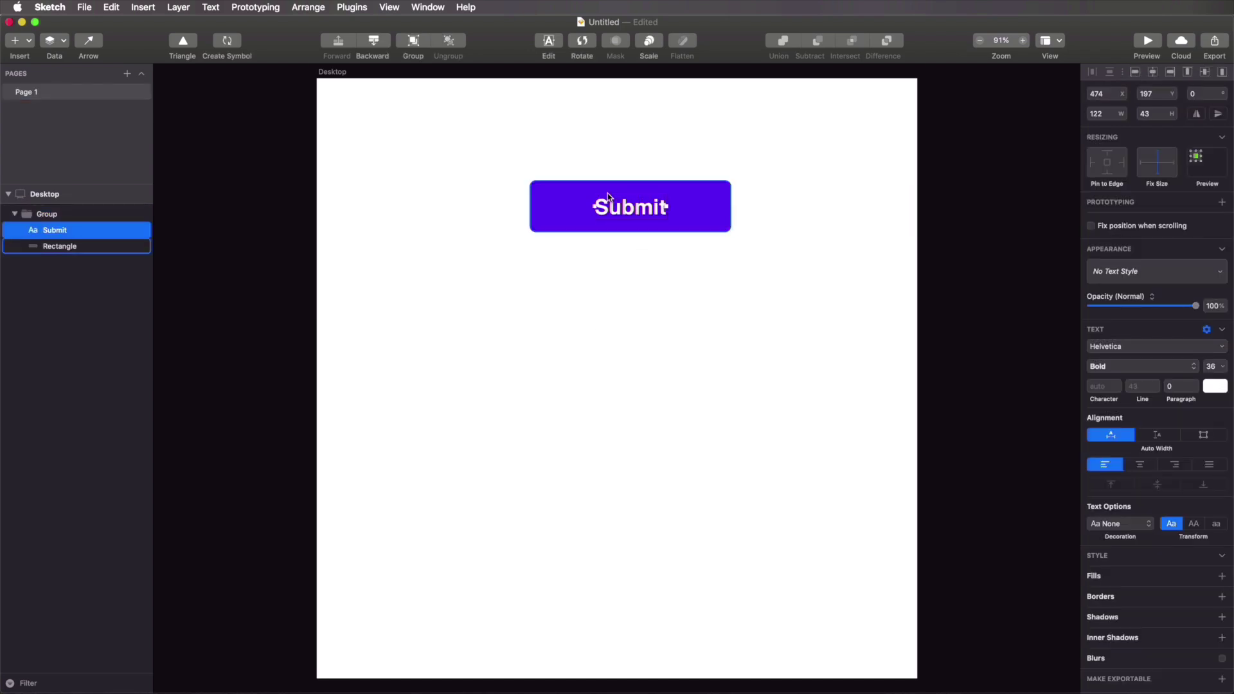
pyautogui.press('Escape')
pyautogui.moveTo(731, 206); pyautogui.dragTo(673, 209)
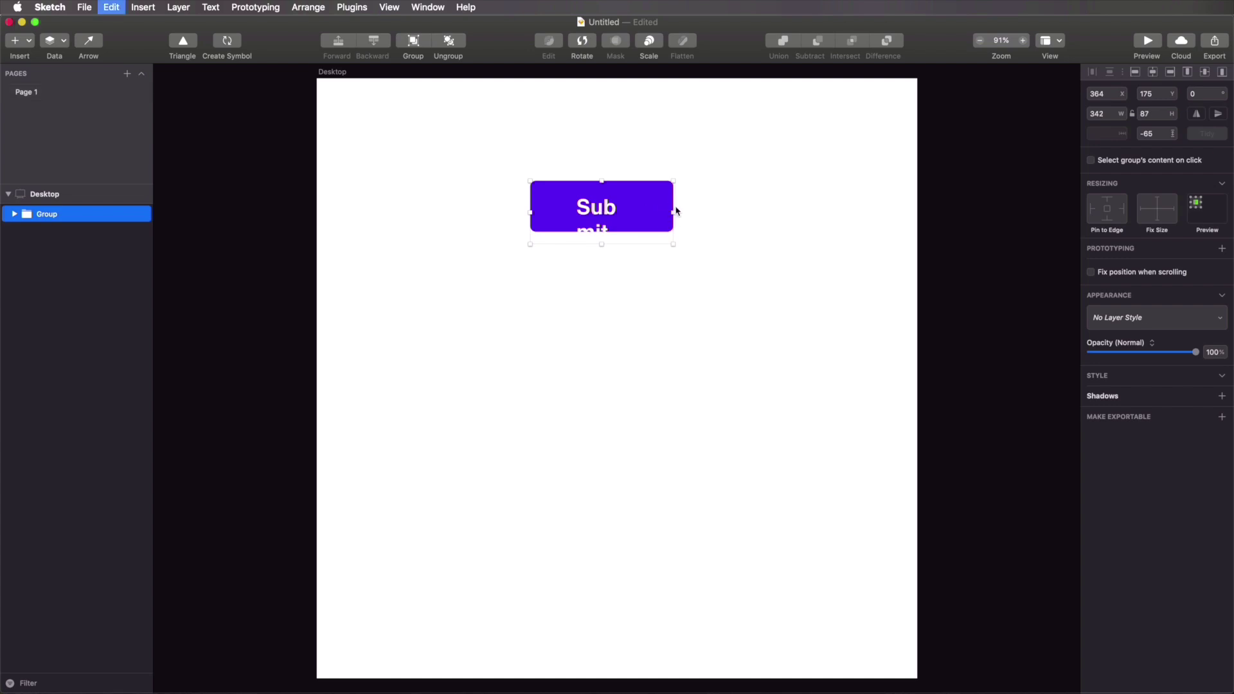
pyautogui.press('super+z')
pyautogui.click(657, 258)
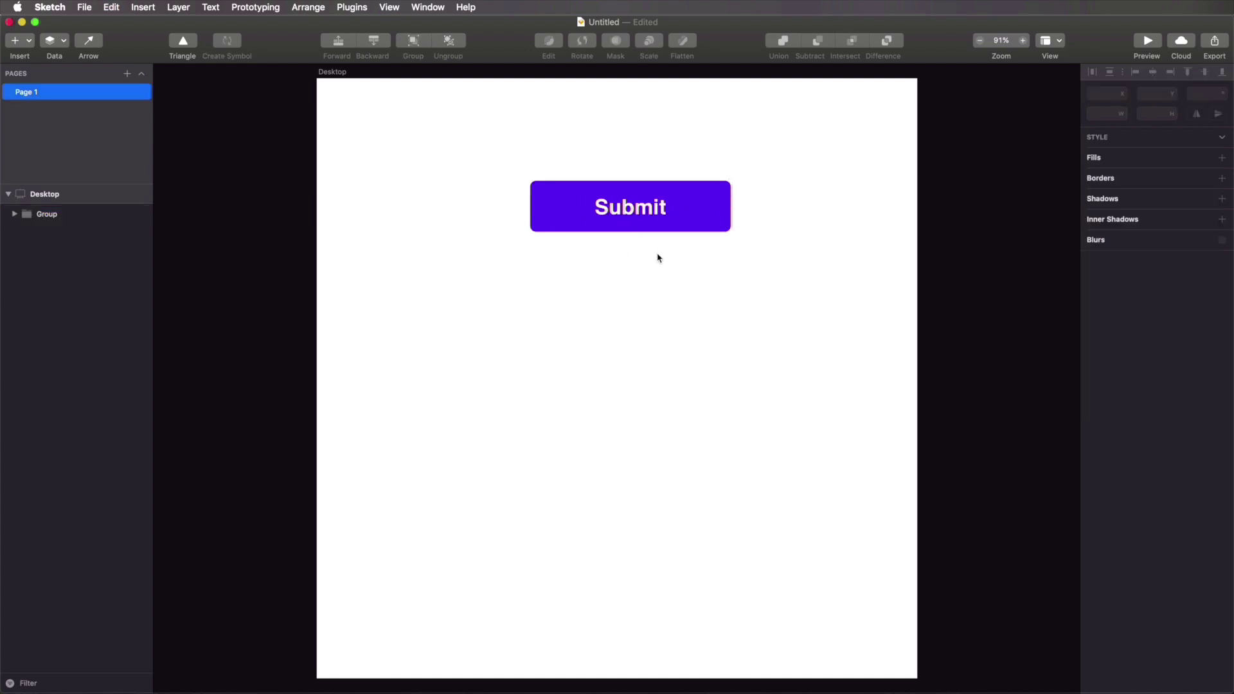
# Step: Examine the resizing settings of the Submit group, its rectangle and its text layer
pyautogui.click(642, 207)
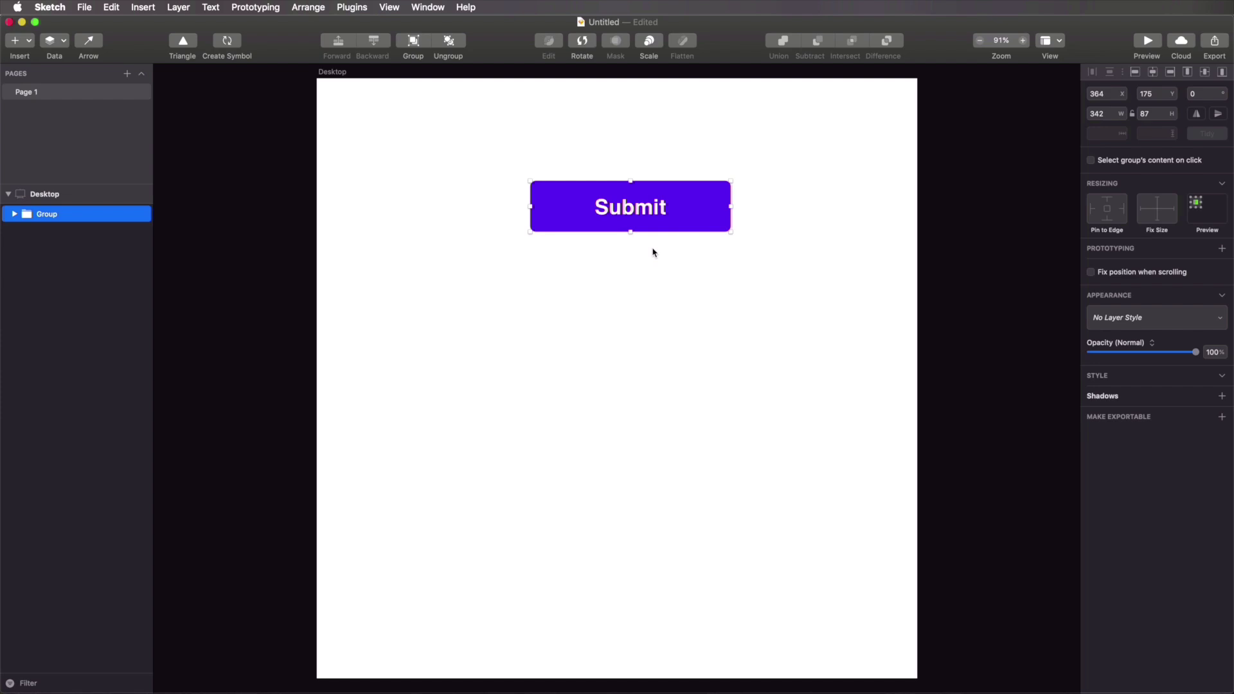
pyautogui.doubleClick(692, 207)
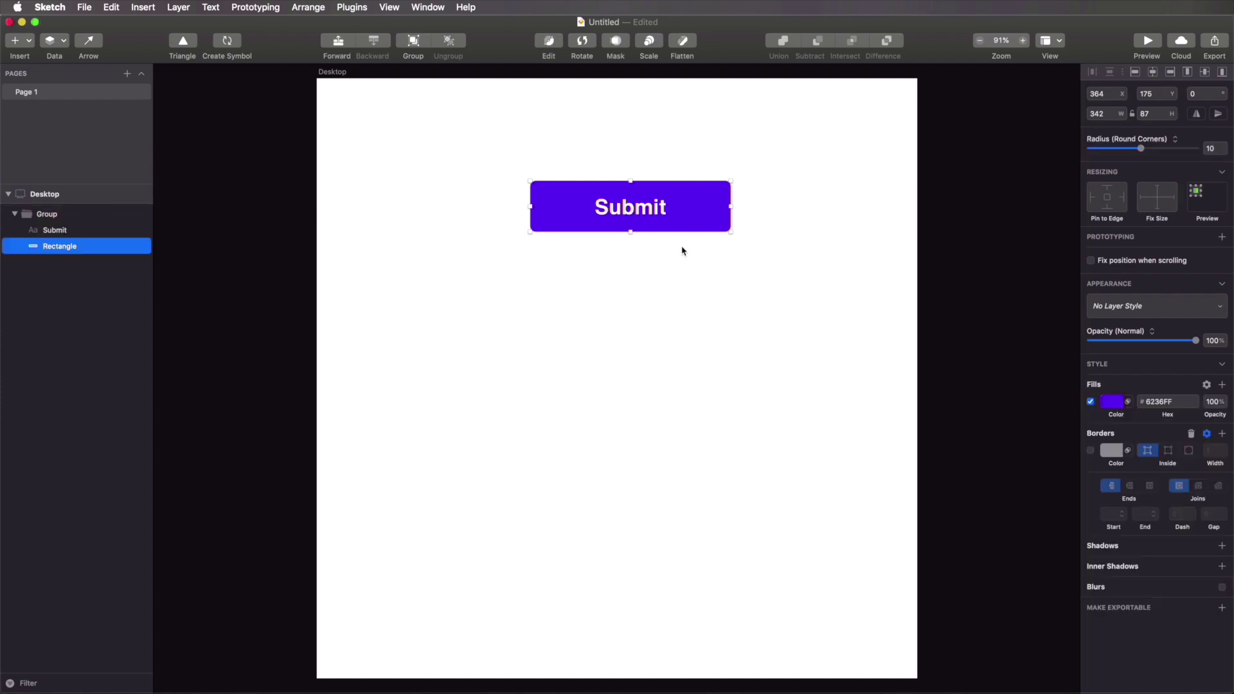
pyautogui.click(648, 214)
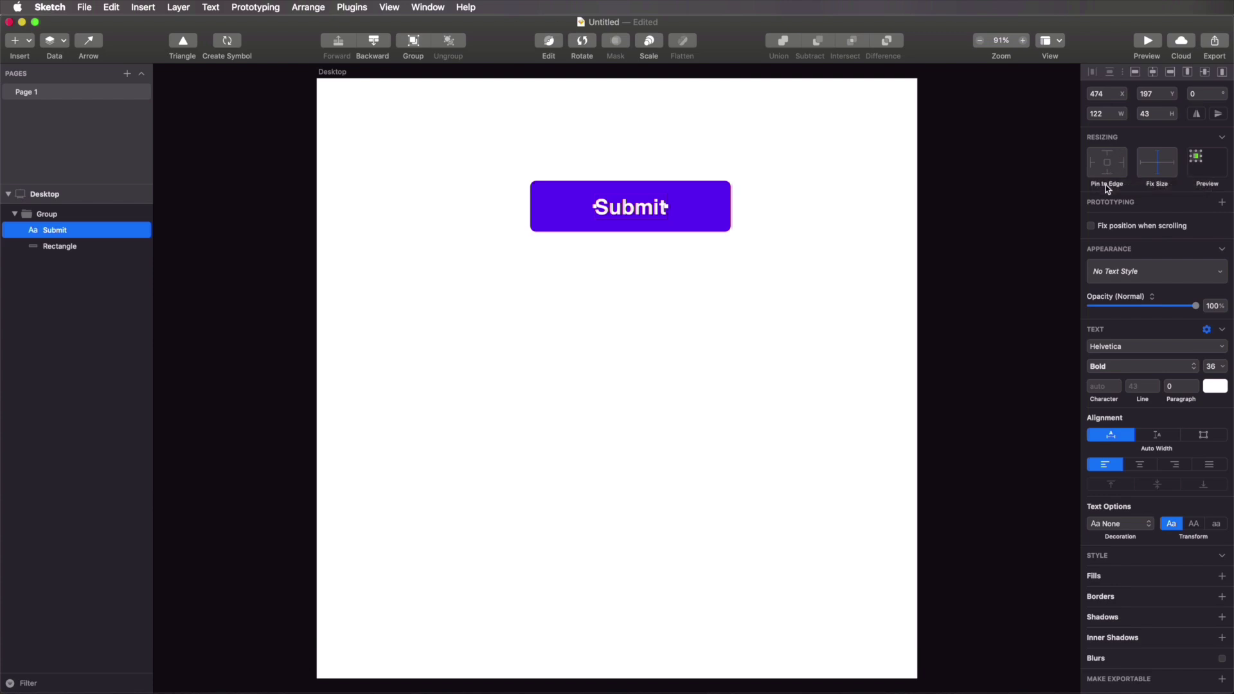
pyautogui.click(804, 160)
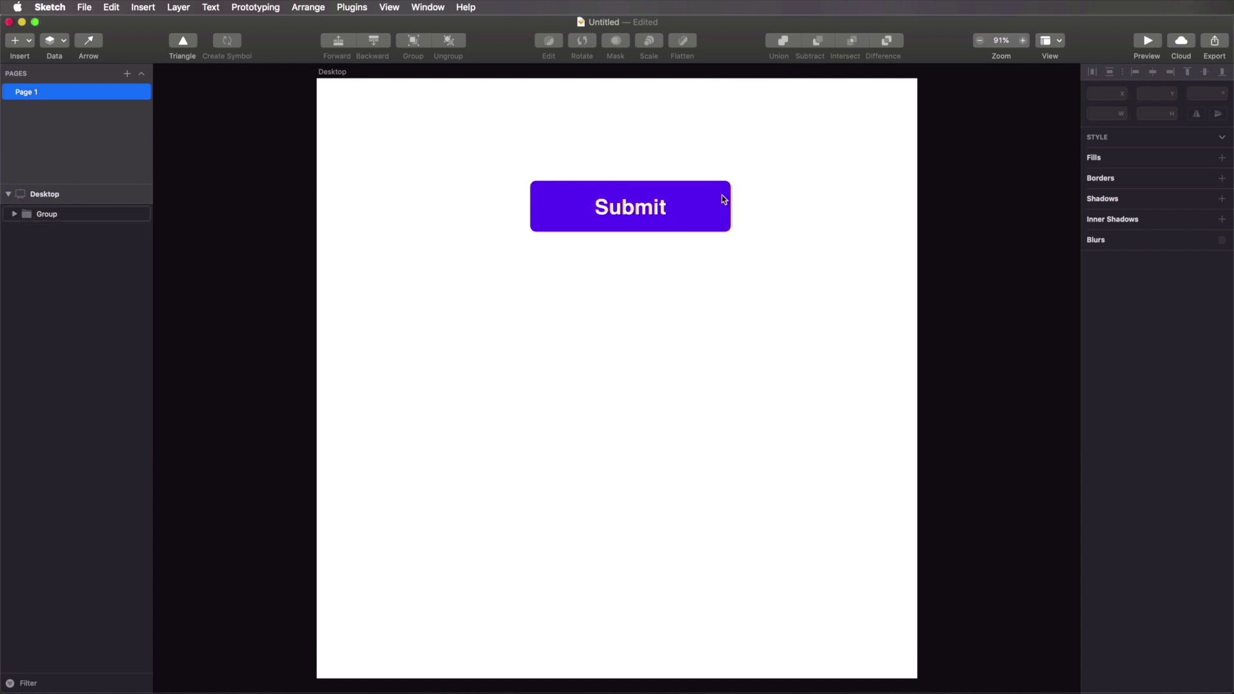
# Step: Try stretching the Submit group downward to about five times its height, inspect its text layer, and undo the stretch
pyautogui.click(726, 209)
pyautogui.moveTo(631, 231); pyautogui.dragTo(632, 443)
pyautogui.click(788, 287)
pyautogui.click(610, 316)
pyautogui.click(611, 317)
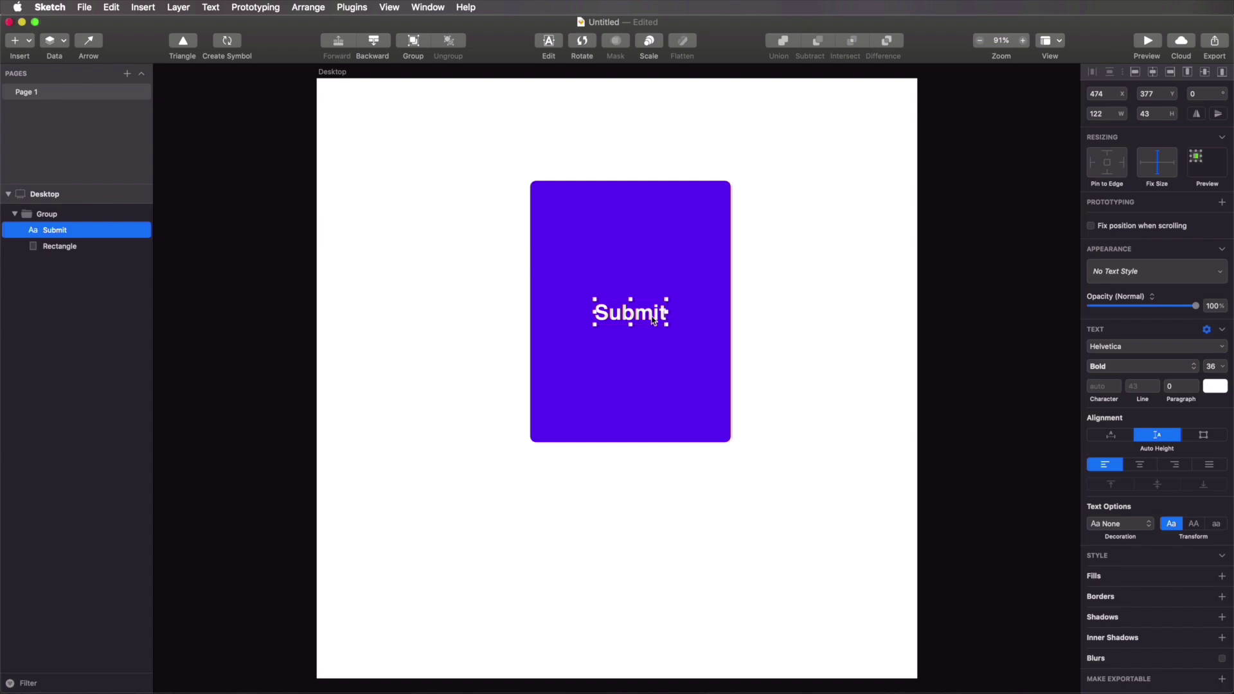
pyautogui.press('super+z')
pyautogui.press('super+z')
pyautogui.press('super+z')
# Step: Pin the Submit text to the top edge of its group and stretch the group downward to a height of about 454
pyautogui.click(1107, 153)
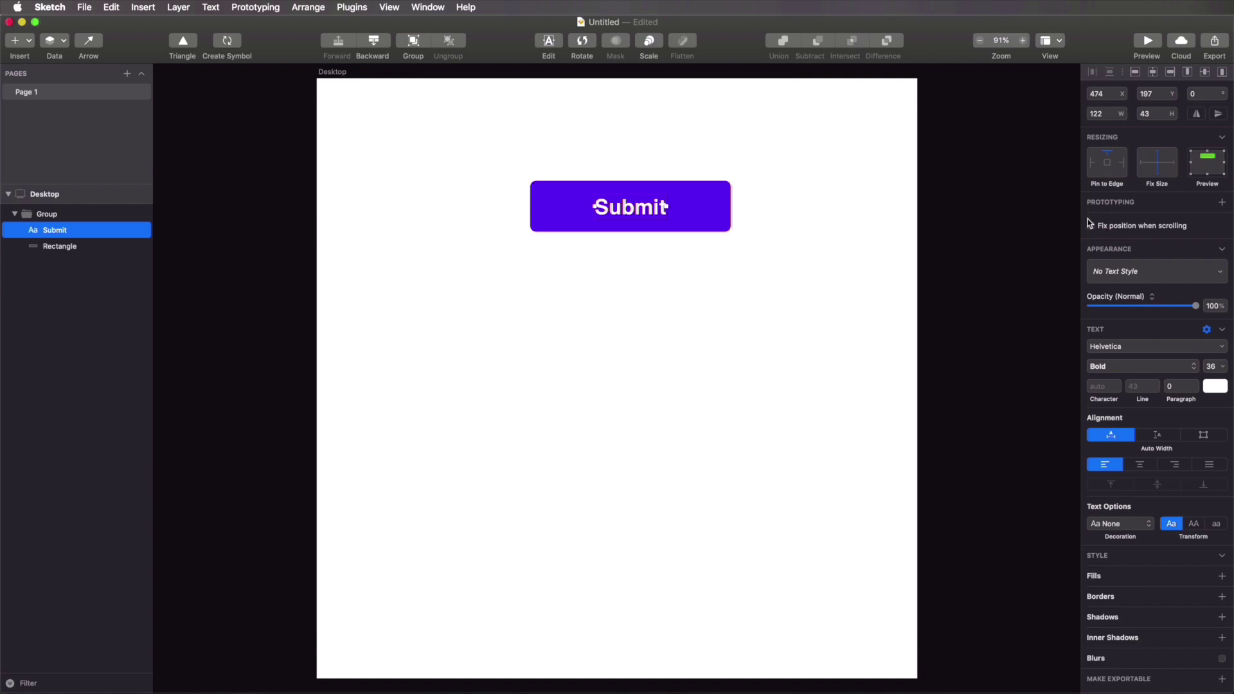
pyautogui.click(771, 210)
pyautogui.click(680, 211)
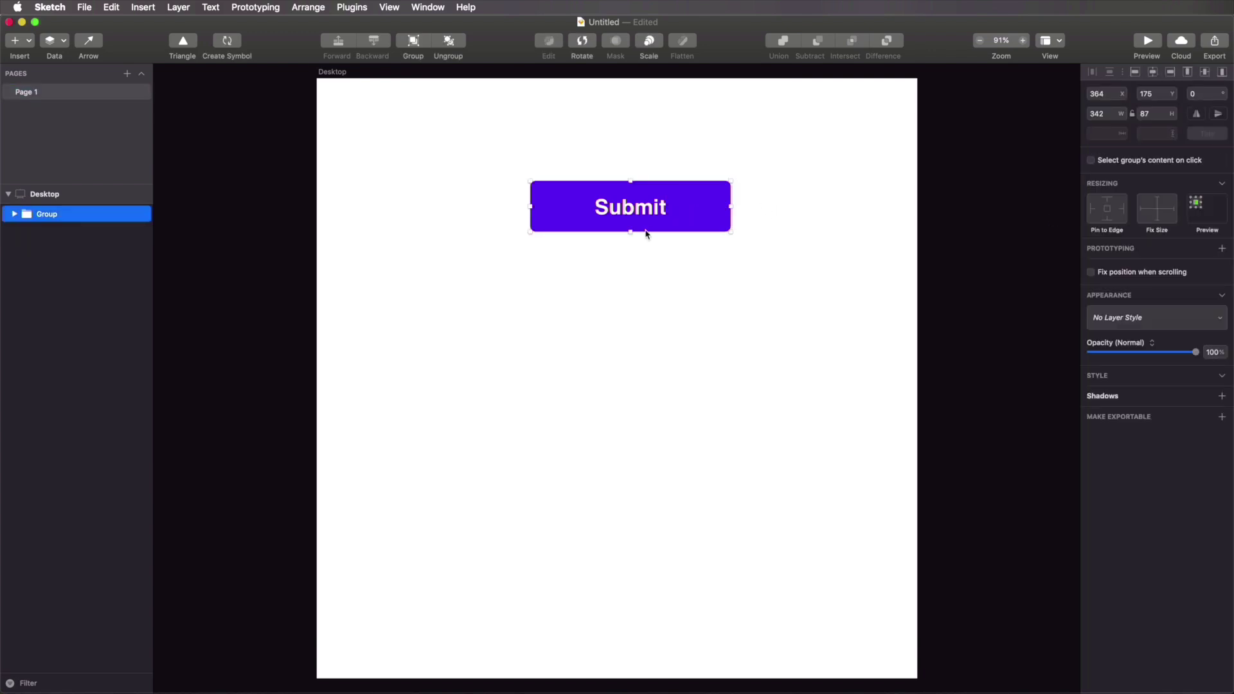
pyautogui.moveTo(631, 232); pyautogui.dragTo(647, 447)
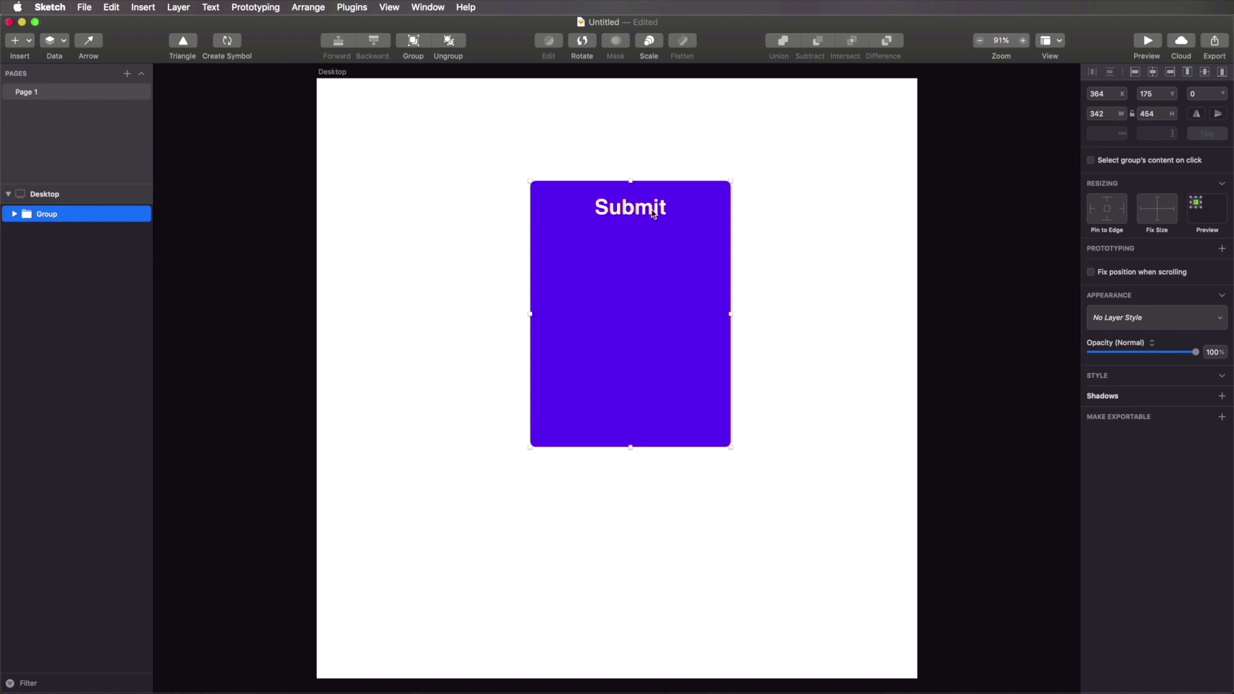
# Step: Try extending the stretched group upward from its top edge, then undo that resize
pyautogui.moveTo(630, 183); pyautogui.dragTo(631, 143)
pyautogui.press('super+z')
pyautogui.press('super+z')
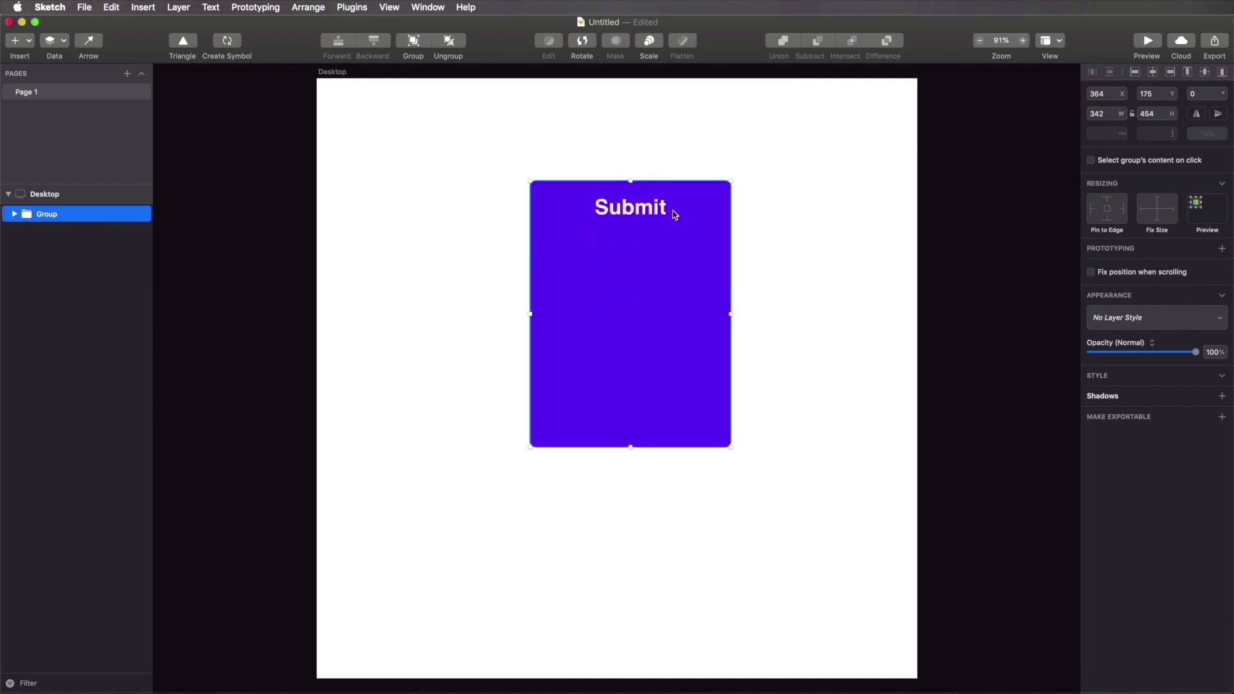
# Step: Pin the Submit text to the bottom edge instead of the top and stretch the group to a height of about 516
pyautogui.click(646, 241)
pyautogui.doubleClick(630, 206)
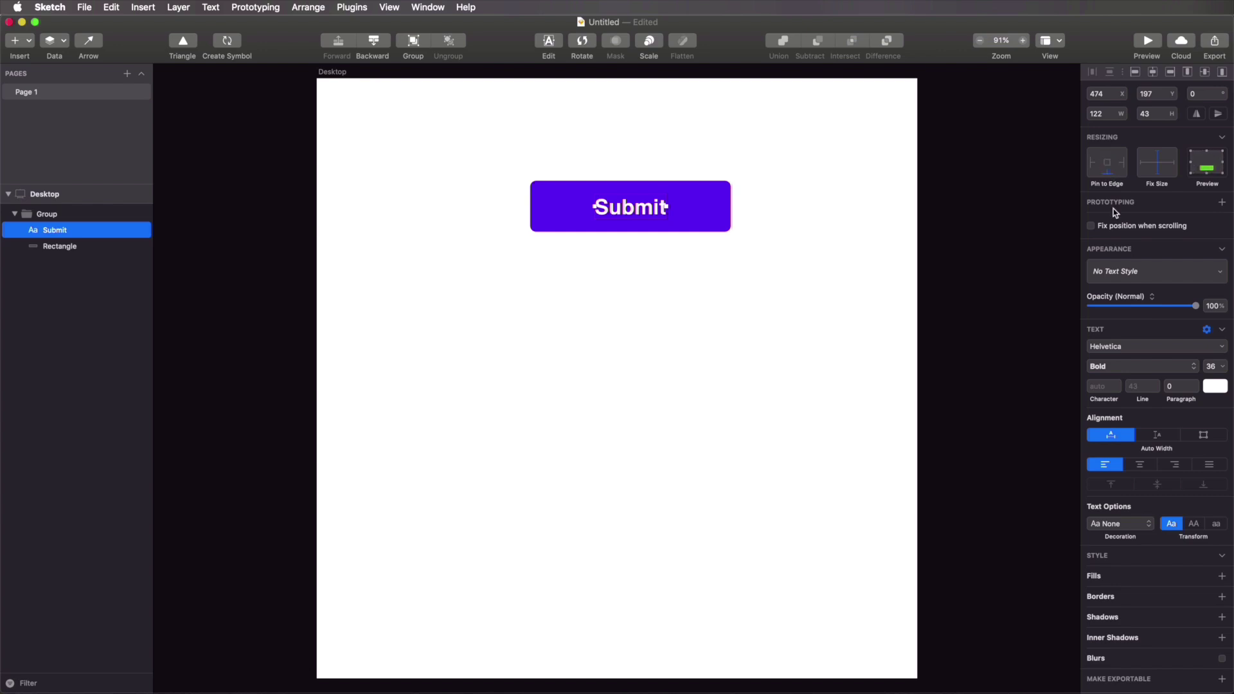
pyautogui.click(860, 260)
pyautogui.click(643, 225)
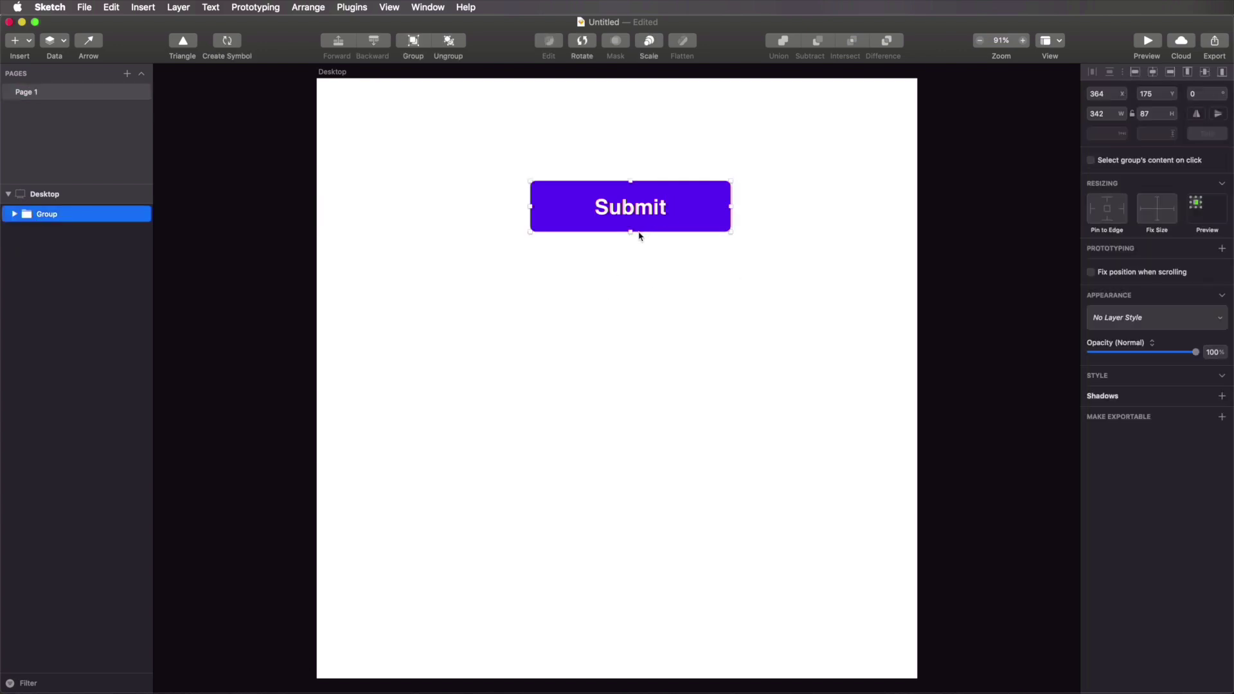
pyautogui.moveTo(631, 232); pyautogui.dragTo(646, 483)
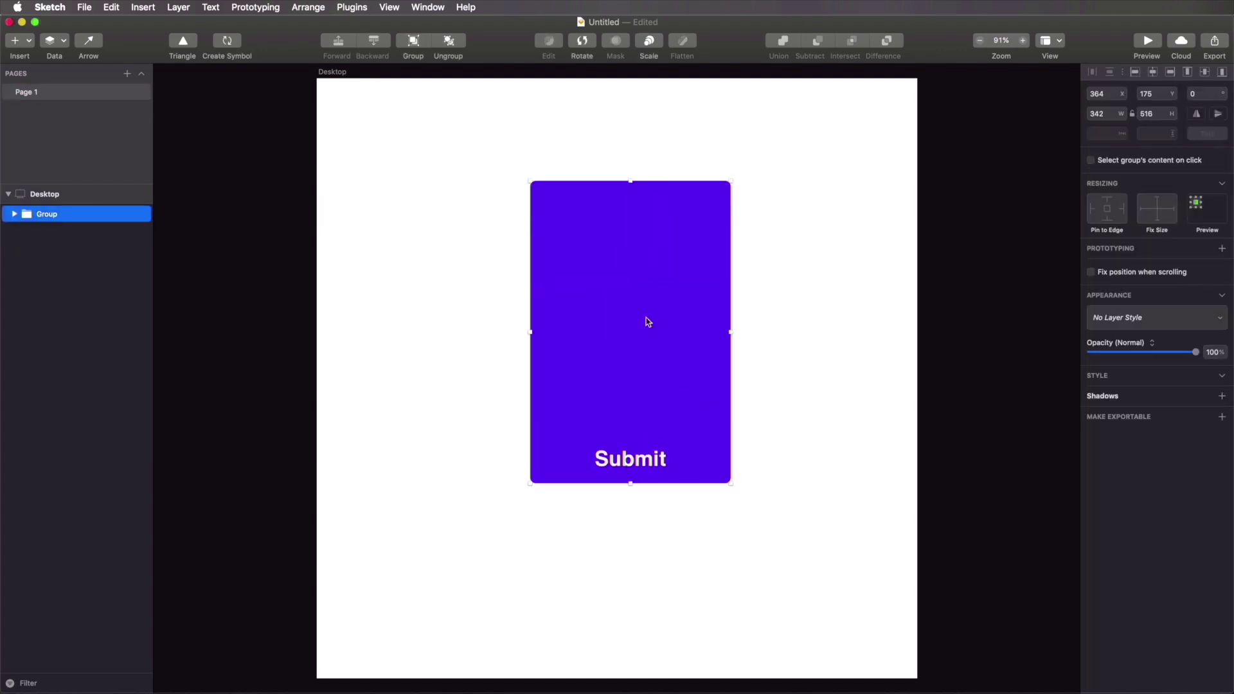
# Step: Shorten the tall Submit group from its top edge, then undo both height changes
pyautogui.moveTo(630, 182); pyautogui.dragTo(631, 223)
pyautogui.click(790, 318)
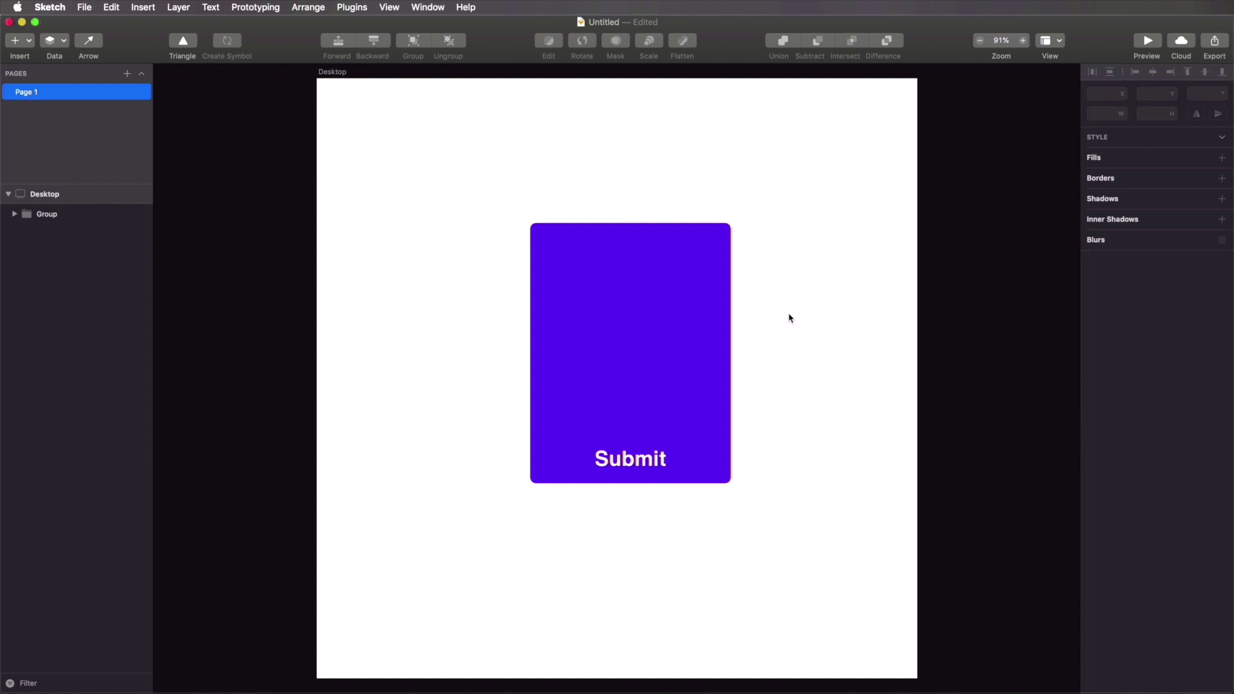
pyautogui.press('super+z')
pyautogui.press('super+z')
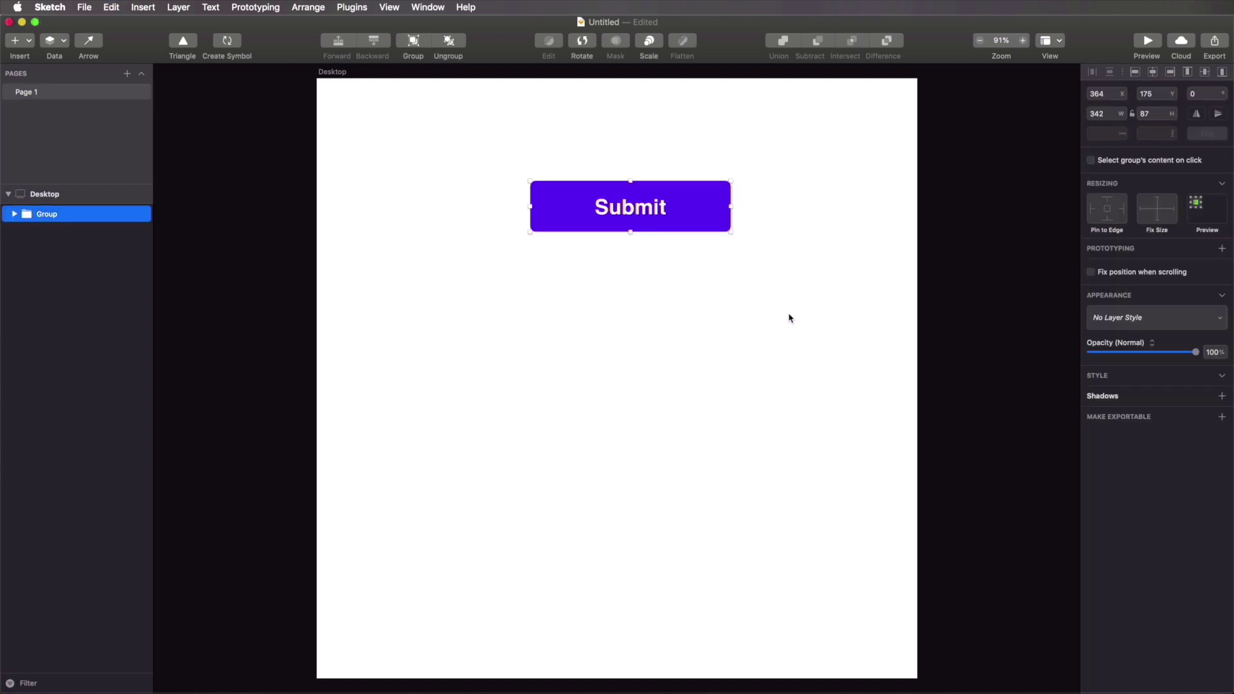
# Step: Clear the Submit text's edge pinning and move the whole group to about X 349, Y 169
pyautogui.click(755, 251)
pyautogui.doubleClick(648, 208)
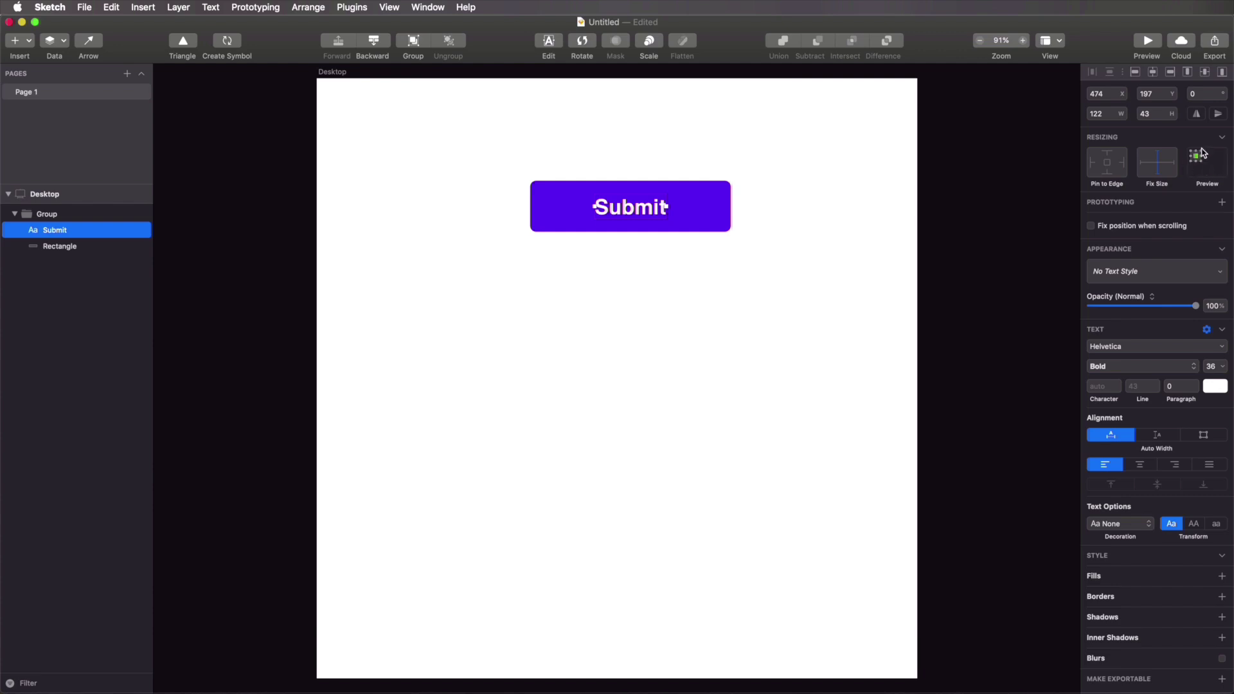
pyautogui.click(722, 270)
pyautogui.click(620, 222)
pyautogui.moveTo(681, 206)
pyautogui.mouseDown()
pyautogui.moveTo(628, 187)
pyautogui.moveTo(683, 215)
pyautogui.moveTo(673, 207)
pyautogui.mouseUp()
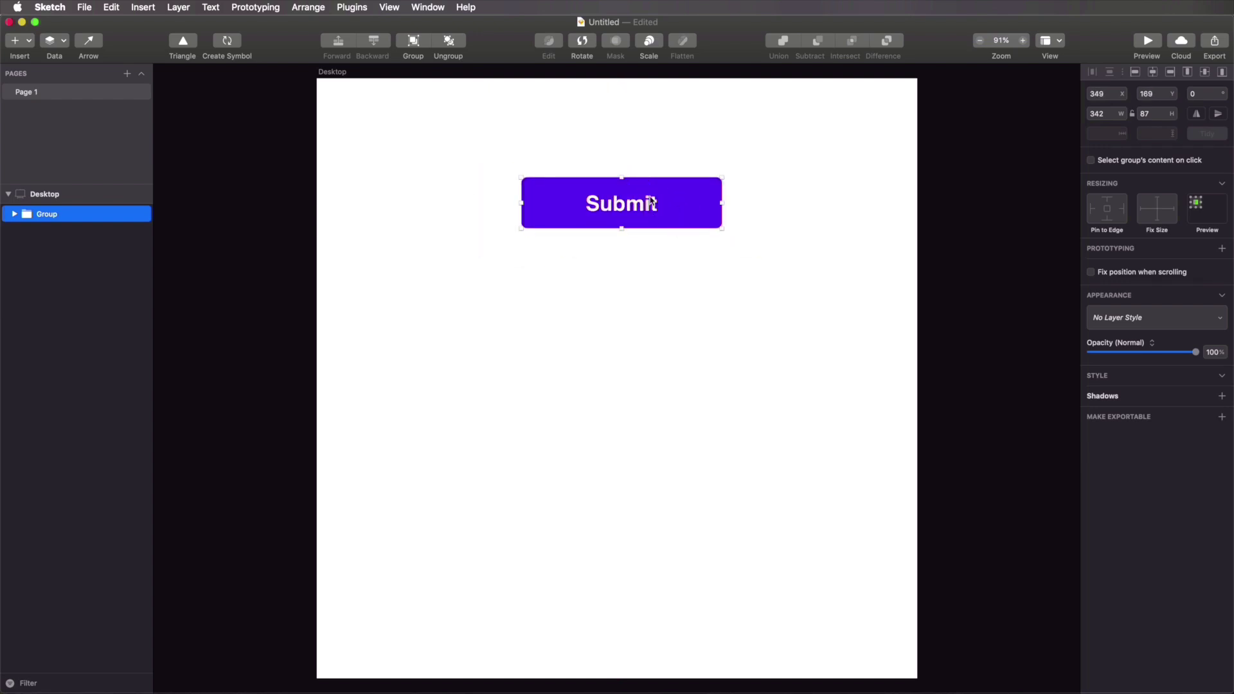
pyautogui.click(644, 270)
# Step: Use the Submit text's fixed-height resizing setting and stretch the group downward to a height of about 326
pyautogui.doubleClick(643, 200)
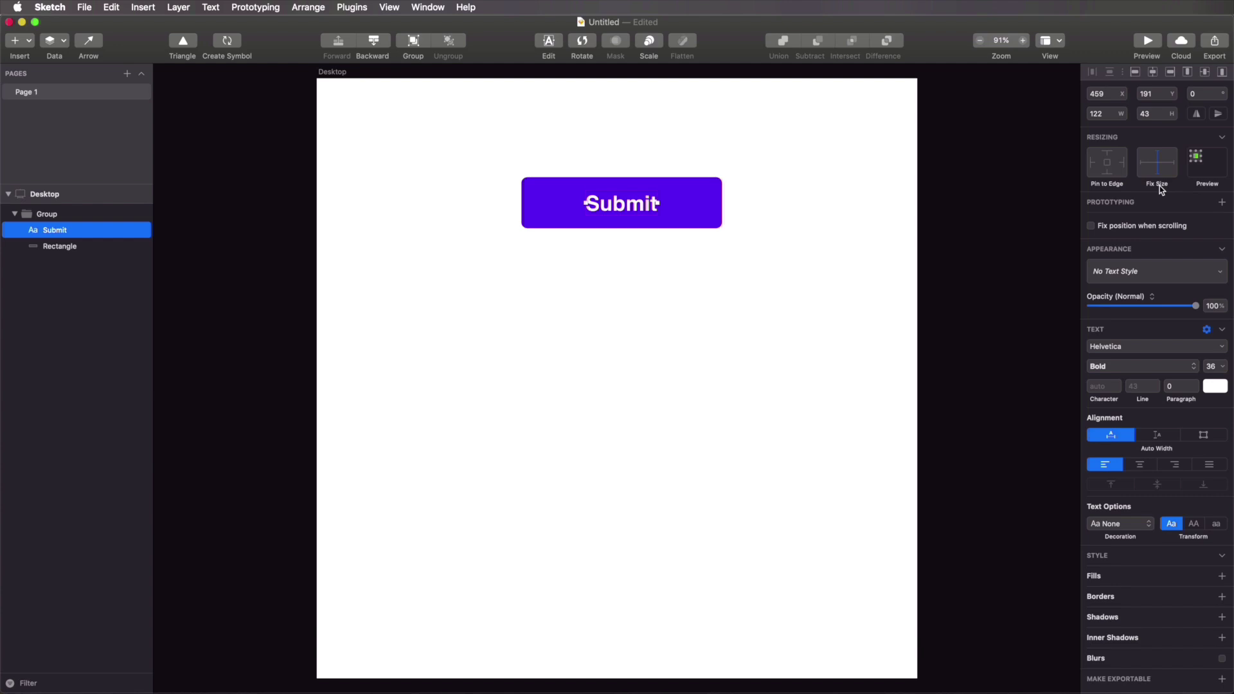
pyautogui.click(1158, 151)
pyautogui.press('Escape')
pyautogui.click(669, 210)
pyautogui.moveTo(622, 229); pyautogui.dragTo(632, 371)
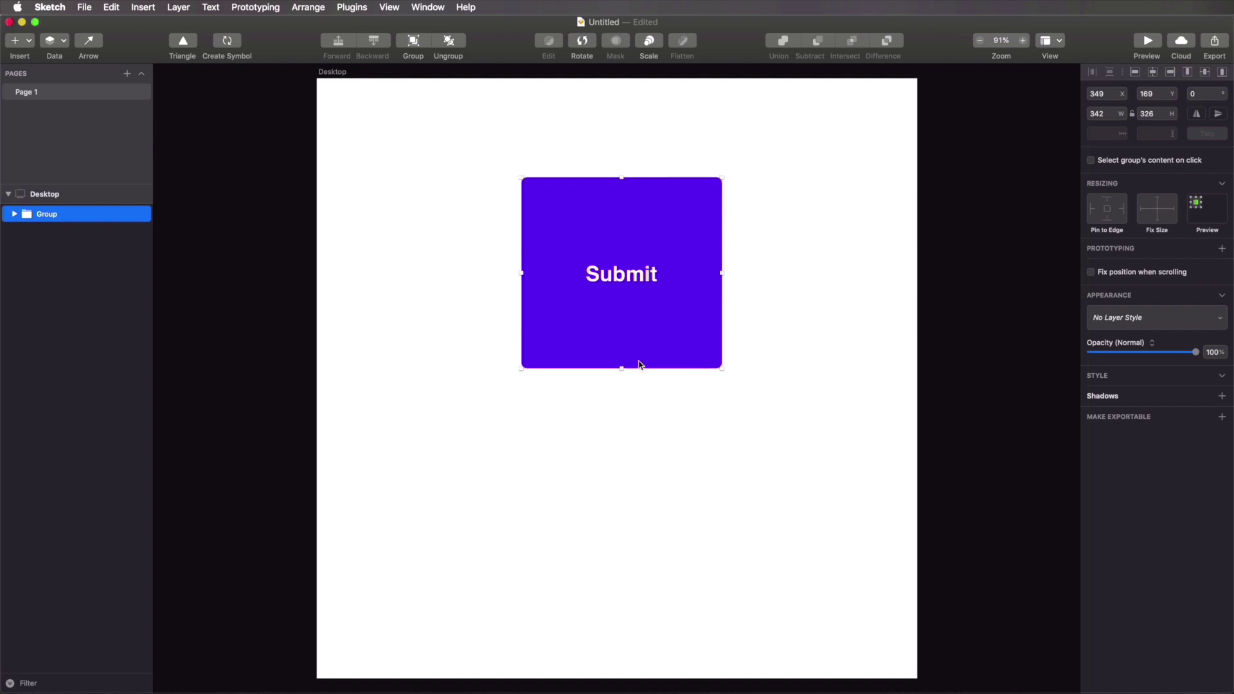
# Step: Inspect the Submit text layer inside the stretched group, then undo the stretch
pyautogui.press('Escape')
pyautogui.doubleClick(627, 280)
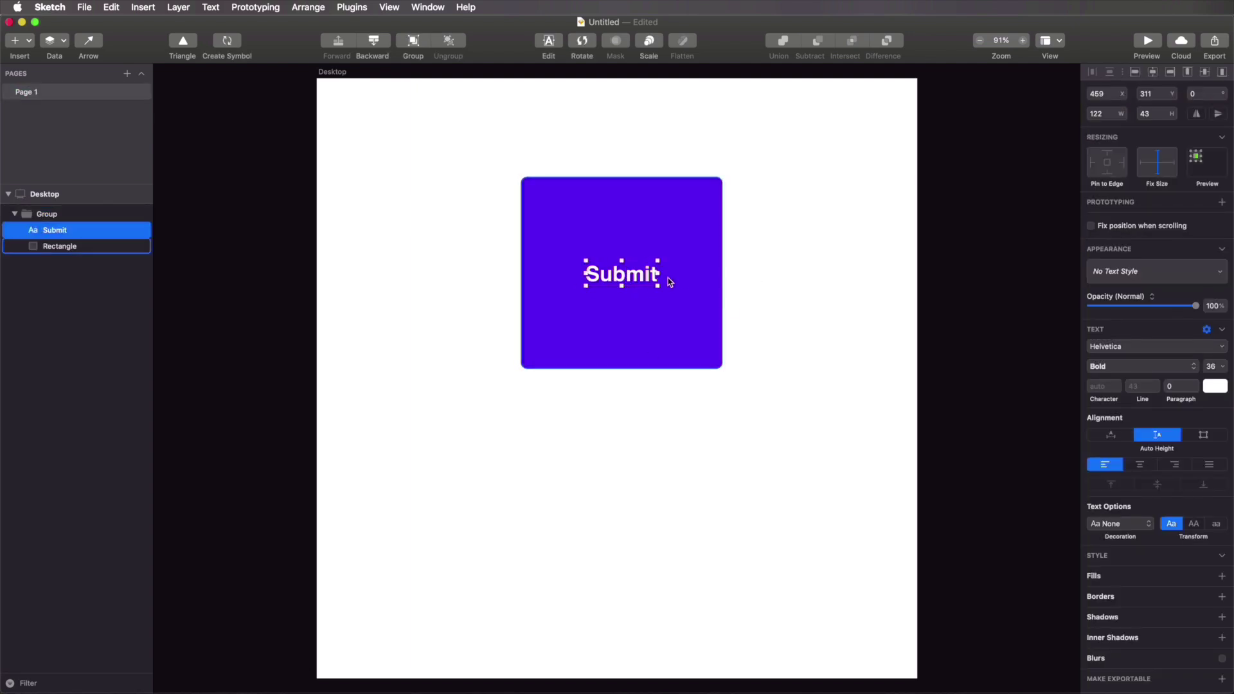
pyautogui.press('super+z')
pyautogui.press('Escape')
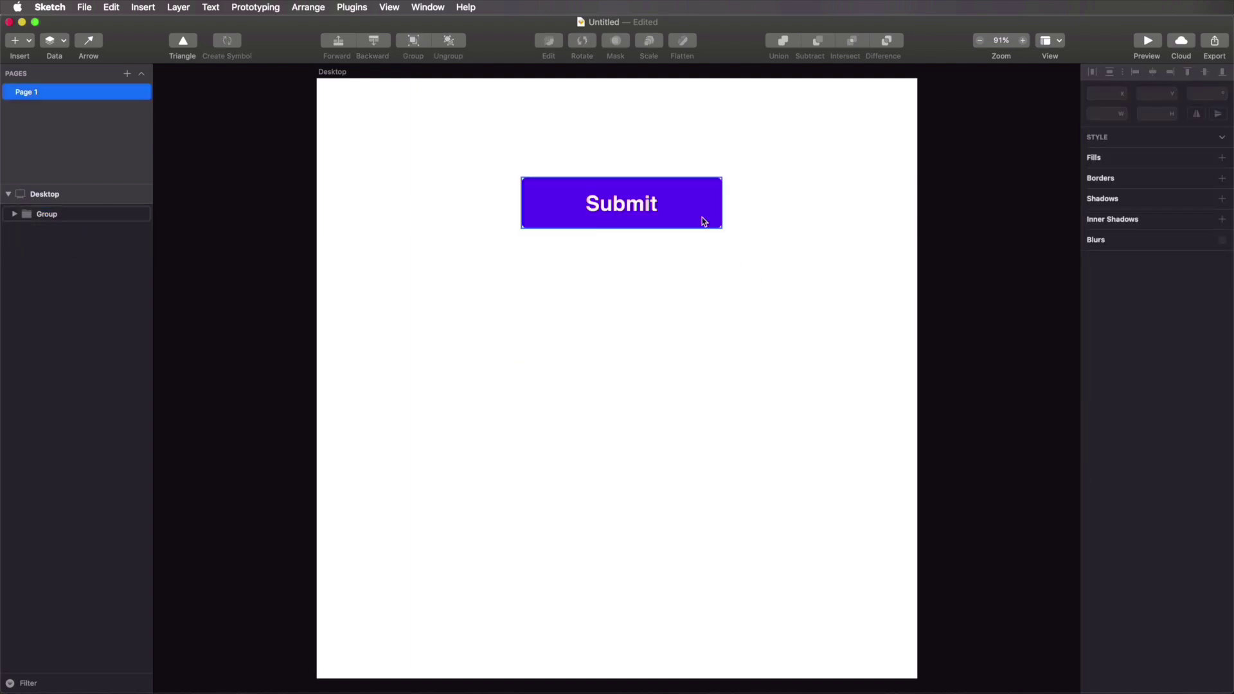
# Step: Fix the Submit text's width, narrow the group to about 60% of its width, and inspect the text layer
pyautogui.doubleClick(659, 218)
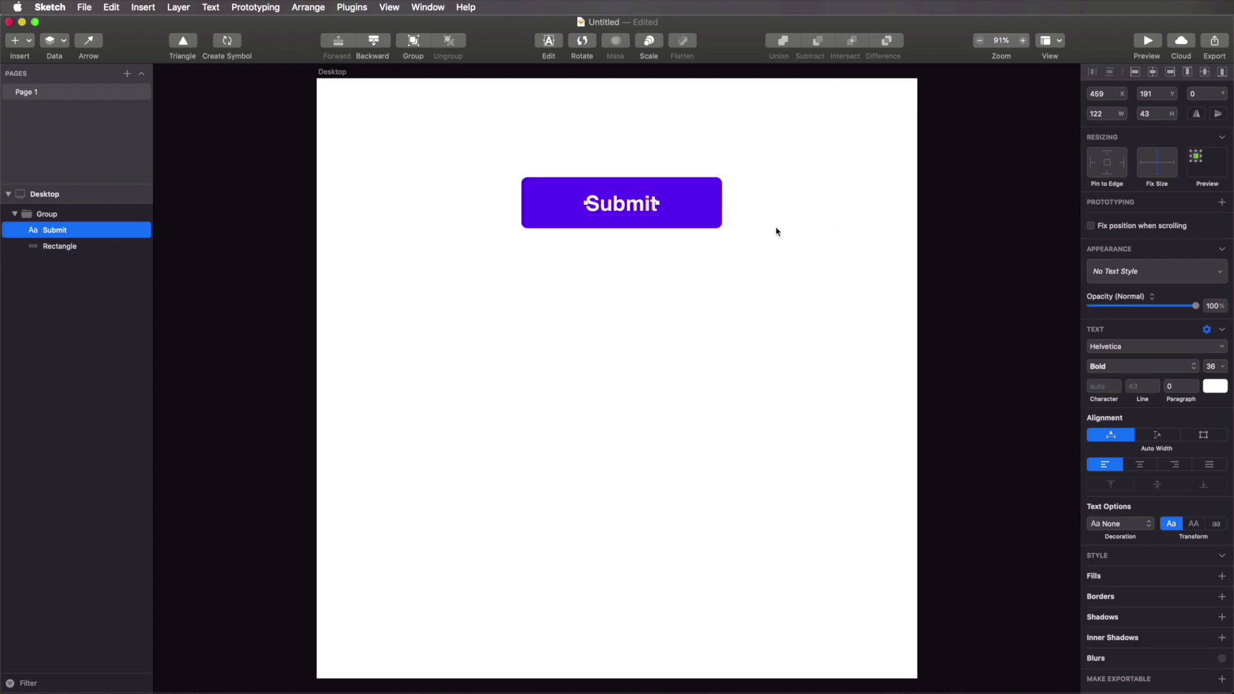
pyautogui.click(1170, 165)
pyautogui.click(791, 264)
pyautogui.click(708, 215)
pyautogui.moveTo(719, 203); pyautogui.dragTo(643, 205)
pyautogui.doubleClick(587, 211)
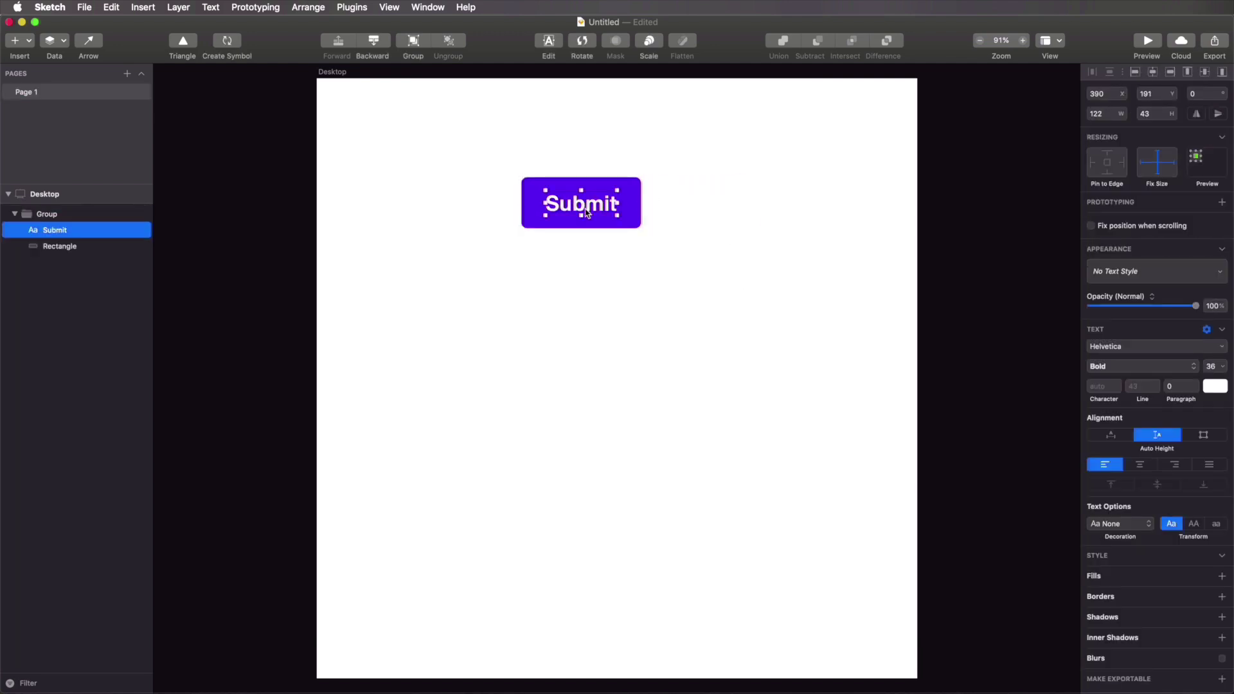
# Step: Widen the Submit group from its right edge to about 420
pyautogui.click(691, 206)
pyautogui.click(625, 207)
pyautogui.moveTo(639, 203); pyautogui.dragTo(768, 203)
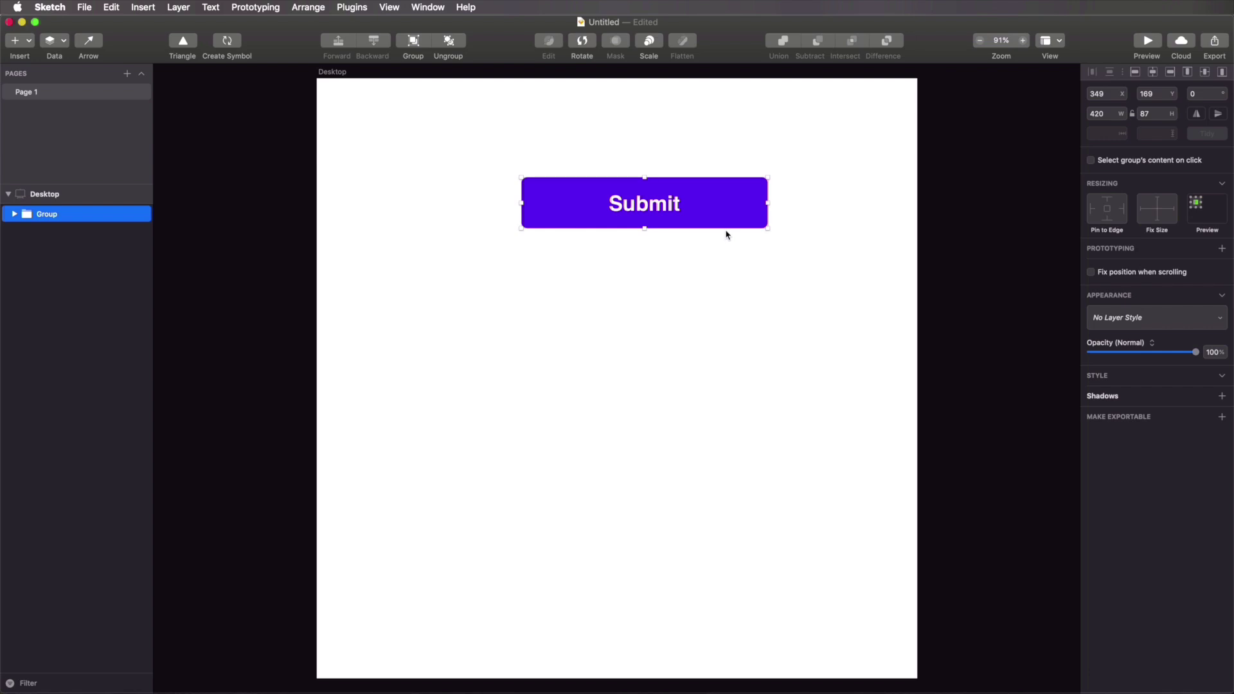
# Step: Delete the Submit button group from the Desktop artboard
pyautogui.click(724, 268)
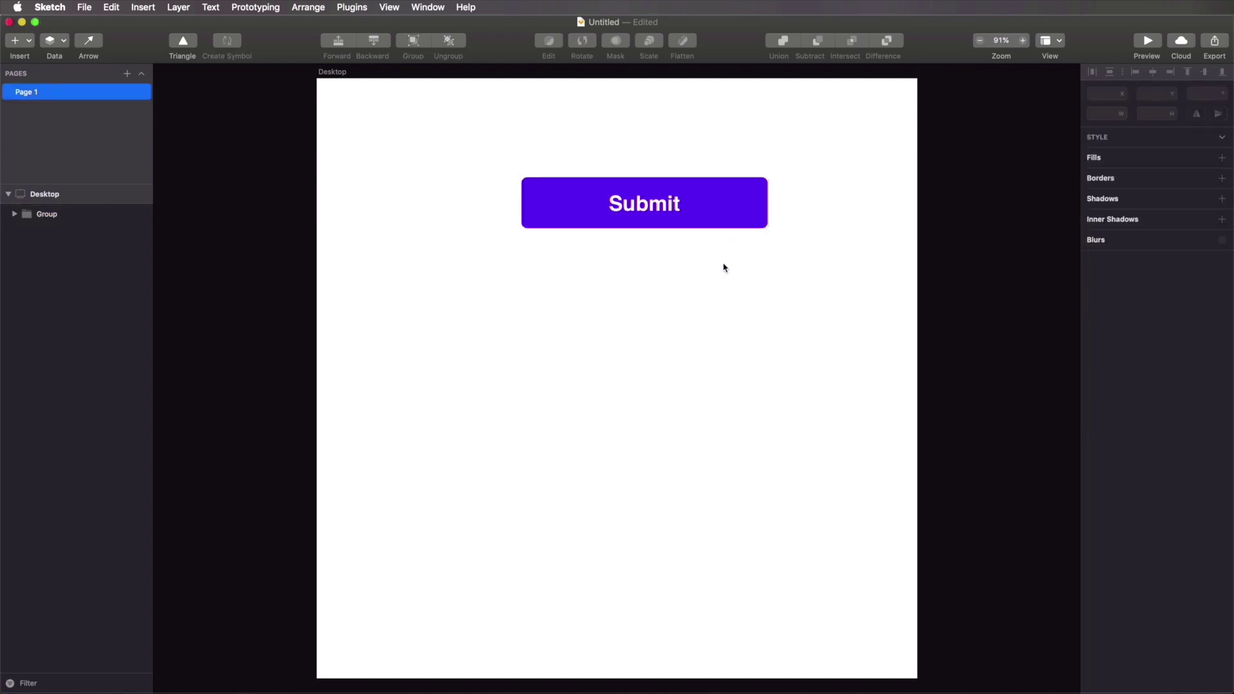
pyautogui.click(713, 206)
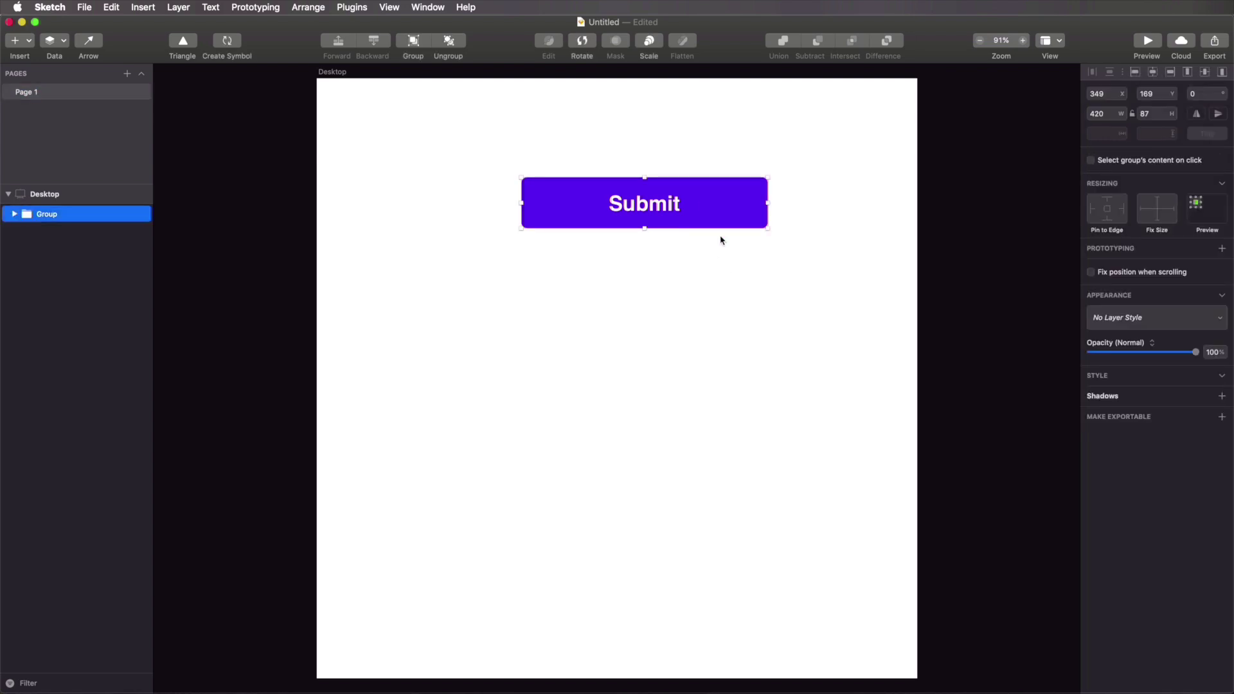
pyautogui.click(721, 241)
pyautogui.click(716, 223)
pyautogui.moveTo(716, 223); pyautogui.dragTo(718, 300)
pyautogui.click(719, 206)
pyautogui.moveTo(587, 201); pyautogui.dragTo(763, 388)
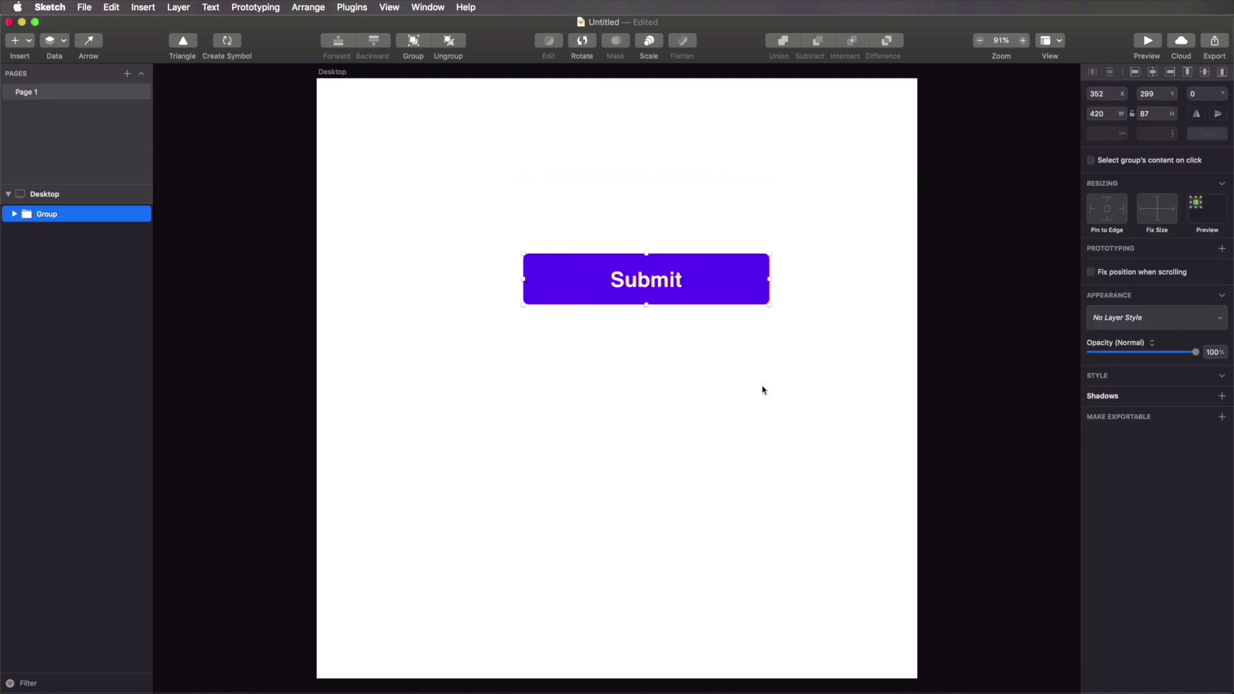
pyautogui.press('BackSpace')
# Step: Draw a header rectangle across the full width of the artboard's upper edge, about 1024 × 83
pyautogui.press('super+v')
pyautogui.click(507, 105)
pyautogui.moveTo(595, 107); pyautogui.dragTo(918, 107)
pyautogui.moveTo(617, 136); pyautogui.dragTo(618, 127)
pyautogui.click(584, 223)
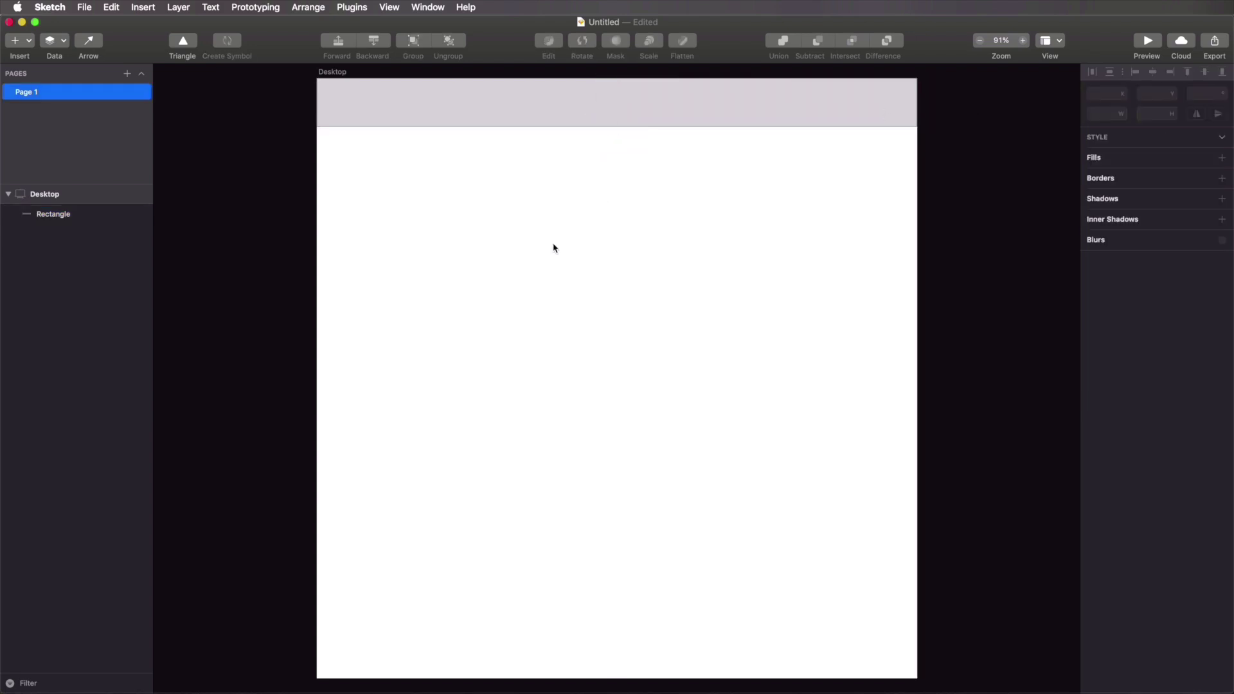
# Step: Add a dark Helvetica Bold text reading LOGO at size 36 near the header's left end
pyautogui.press('t')
pyautogui.click(560, 96)
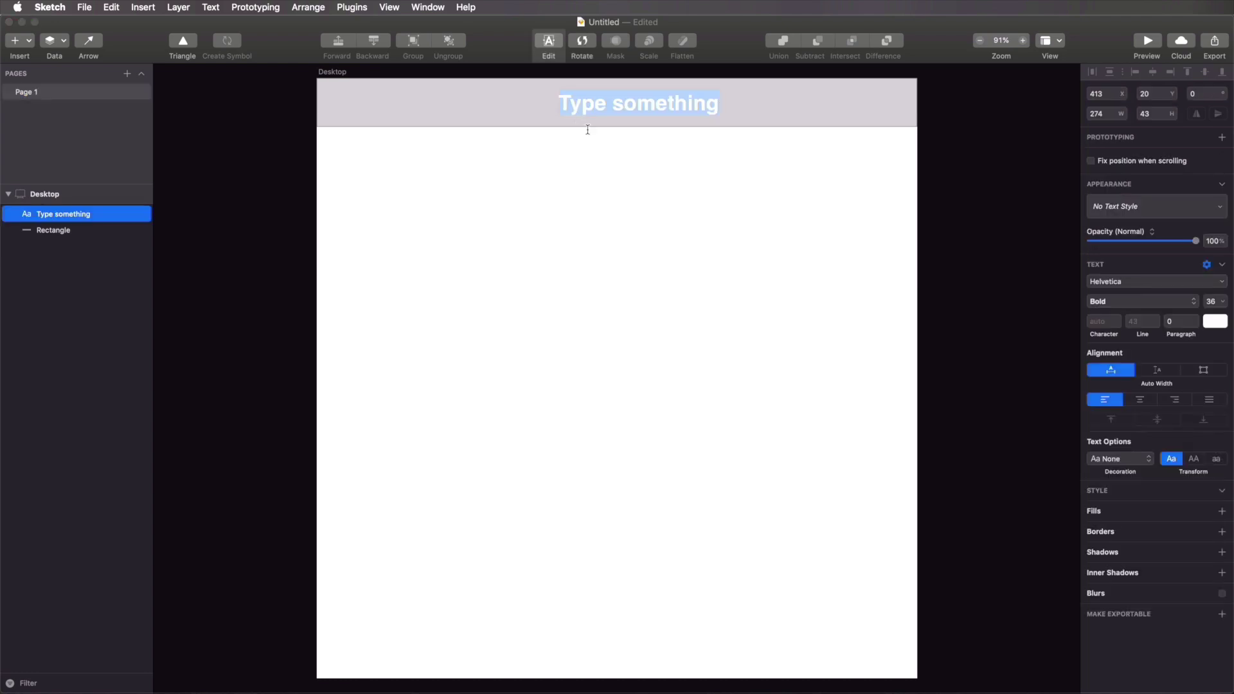
pyautogui.write('LOGO')
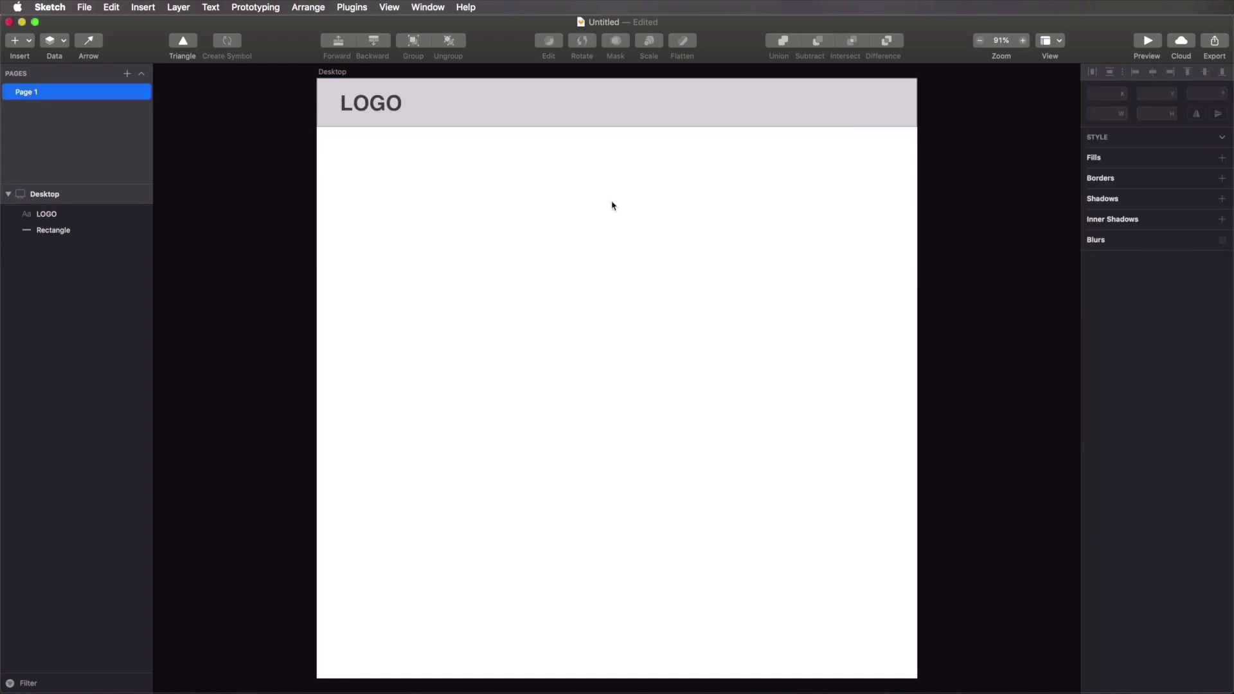
# Step: Add a Helvetica Light text reading "Menu item" at size 18 in the header's right half, with three copies spaced 20 apart
pyautogui.press('t')
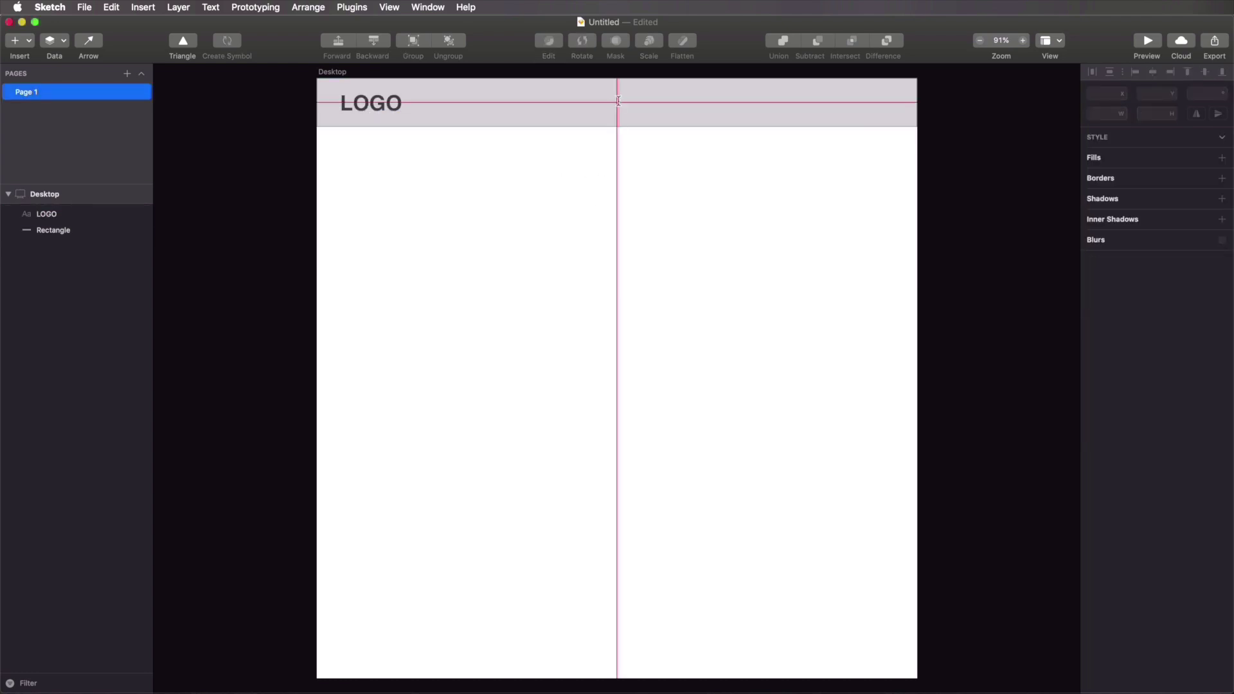
pyautogui.click(619, 99)
pyautogui.write('Menu item')
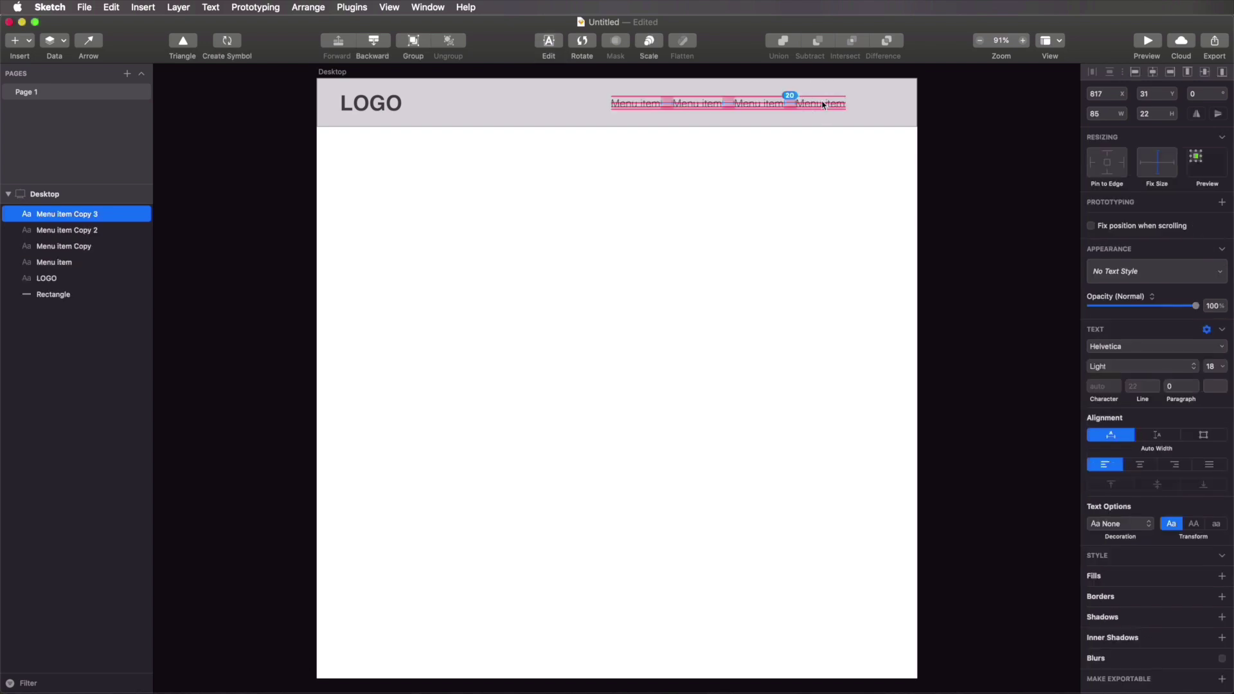
# Step: Group the four menu items and move the group toward the header's right end, to about X 588
pyautogui.keyDown('shift'); pyautogui.click(759, 103); pyautogui.keyUp('shift')
pyautogui.keyDown('shift'); pyautogui.click(697, 103); pyautogui.keyUp('shift')
pyautogui.keyDown('shift'); pyautogui.click(650, 110); pyautogui.keyUp('shift')
pyautogui.press('super+g')
pyautogui.click(684, 226)
pyautogui.moveTo(712, 105); pyautogui.dragTo(759, 103)
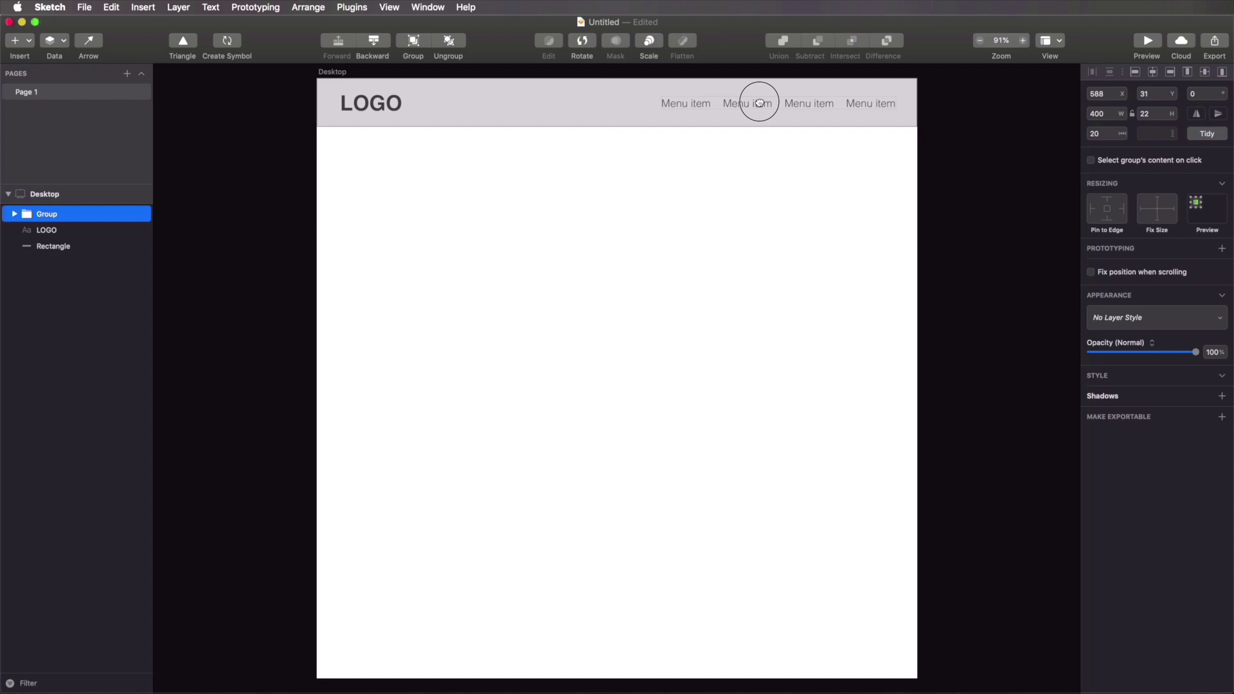
# Step: Group the header rectangle, the LOGO text and the menu items group together
pyautogui.click(712, 172)
pyautogui.moveTo(270, 205); pyautogui.dragTo(988, 415)
pyautogui.press('cmd+g')
pyautogui.click(686, 367)
# Step: Try widening the Desktop artboard to about 1264 without adjusting its content, and undo the resize
pyautogui.scroll(-10, 692, 369)
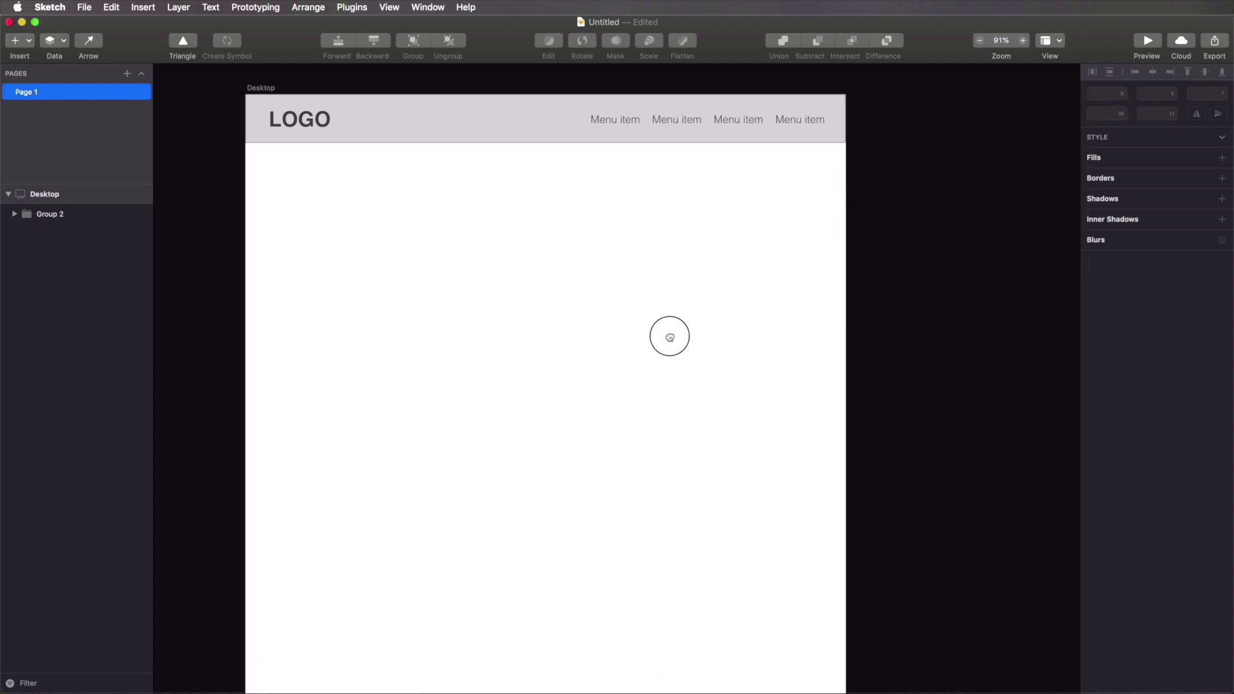
pyautogui.click(267, 91)
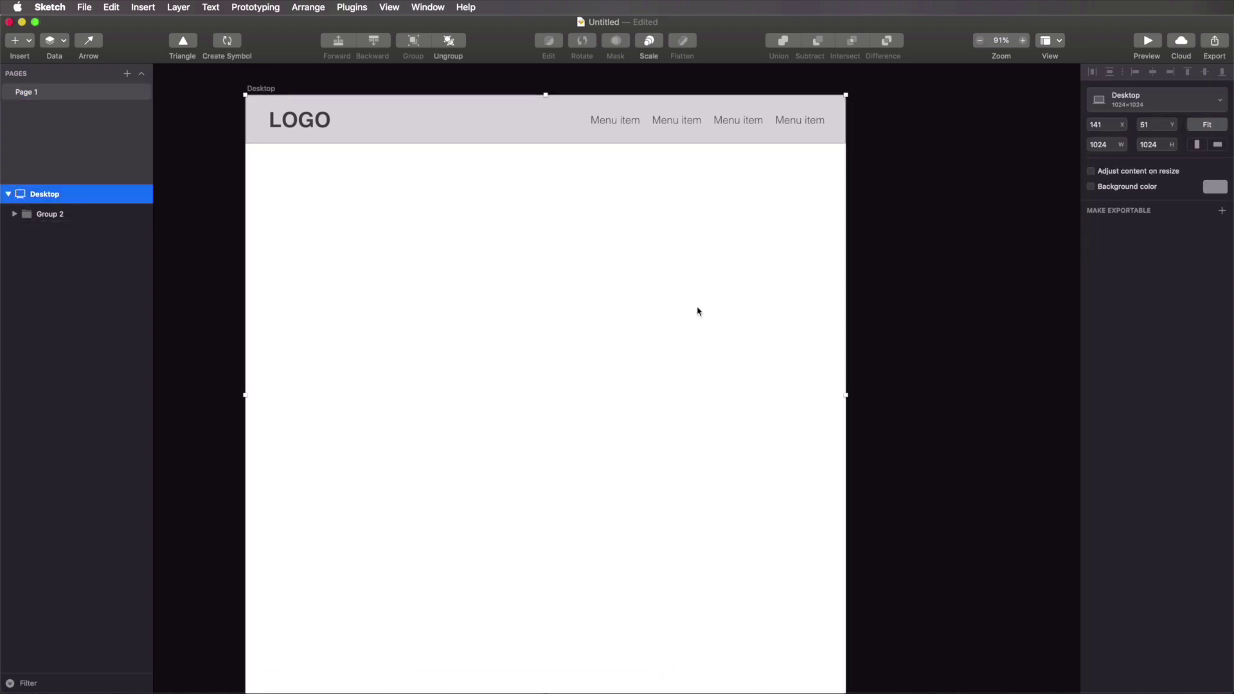
pyautogui.moveTo(845, 395); pyautogui.dragTo(986, 395)
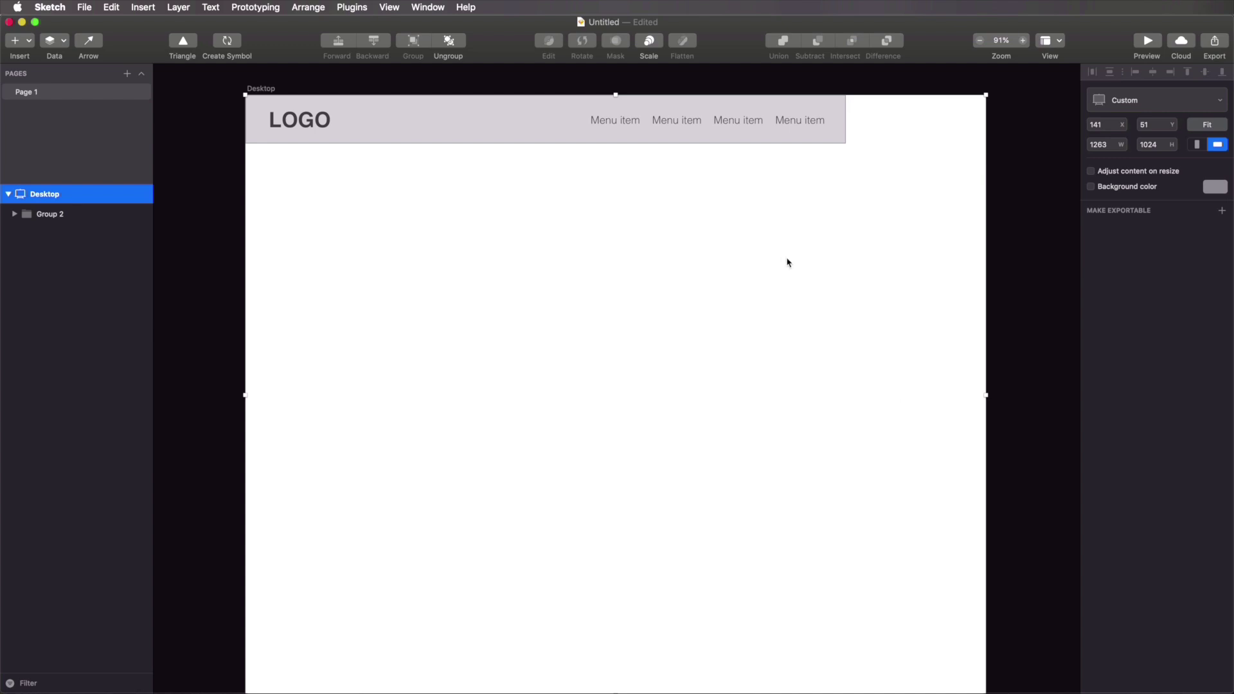
pyautogui.moveTo(985, 394)
pyautogui.mouseDown()
pyautogui.moveTo(763, 394)
pyautogui.moveTo(987, 395)
pyautogui.mouseUp()
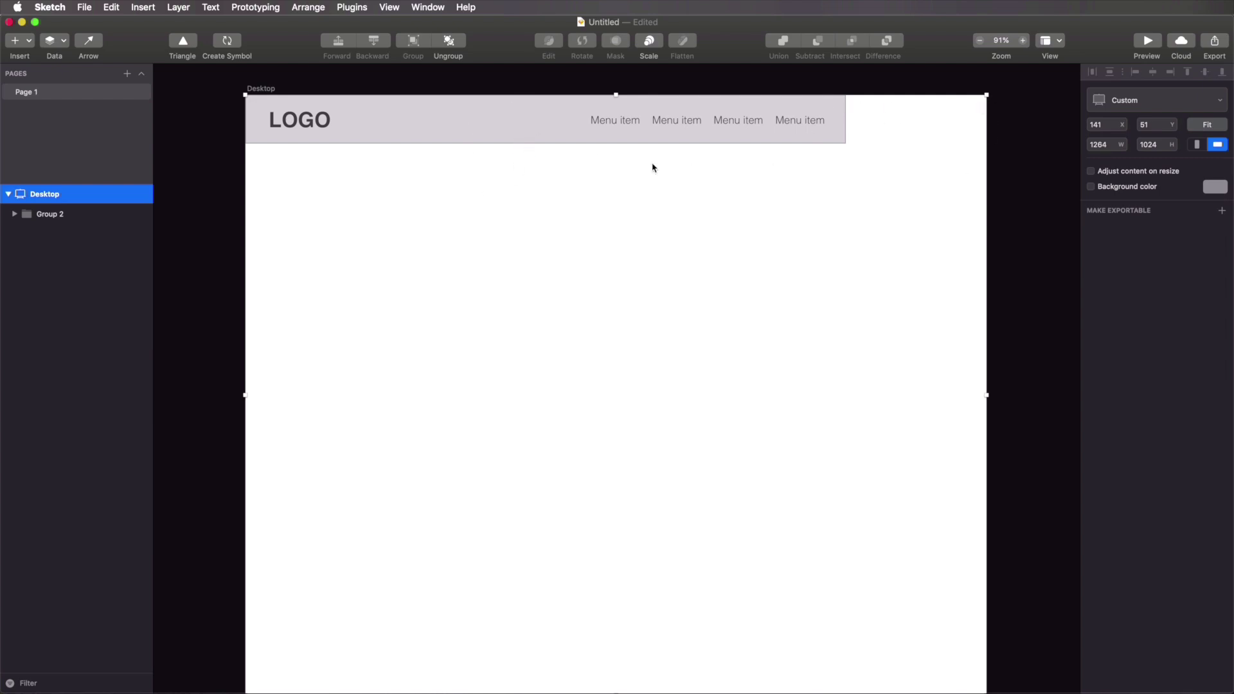
pyautogui.click(1016, 182)
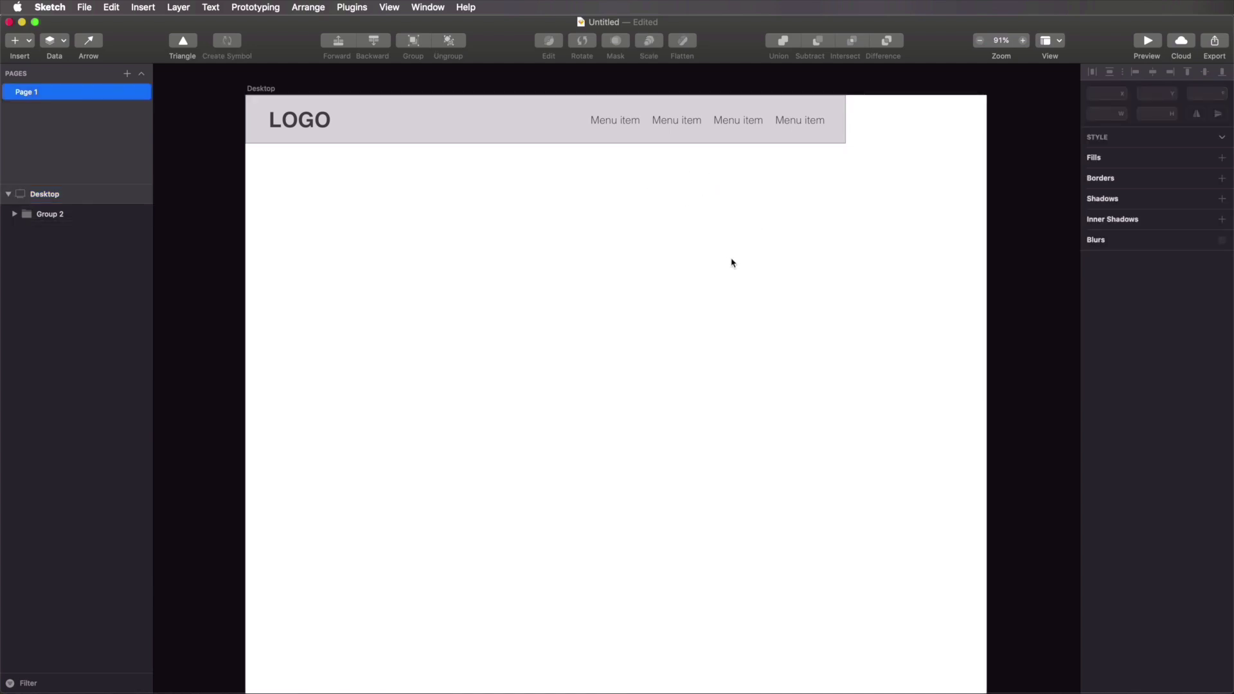
pyautogui.click(266, 89)
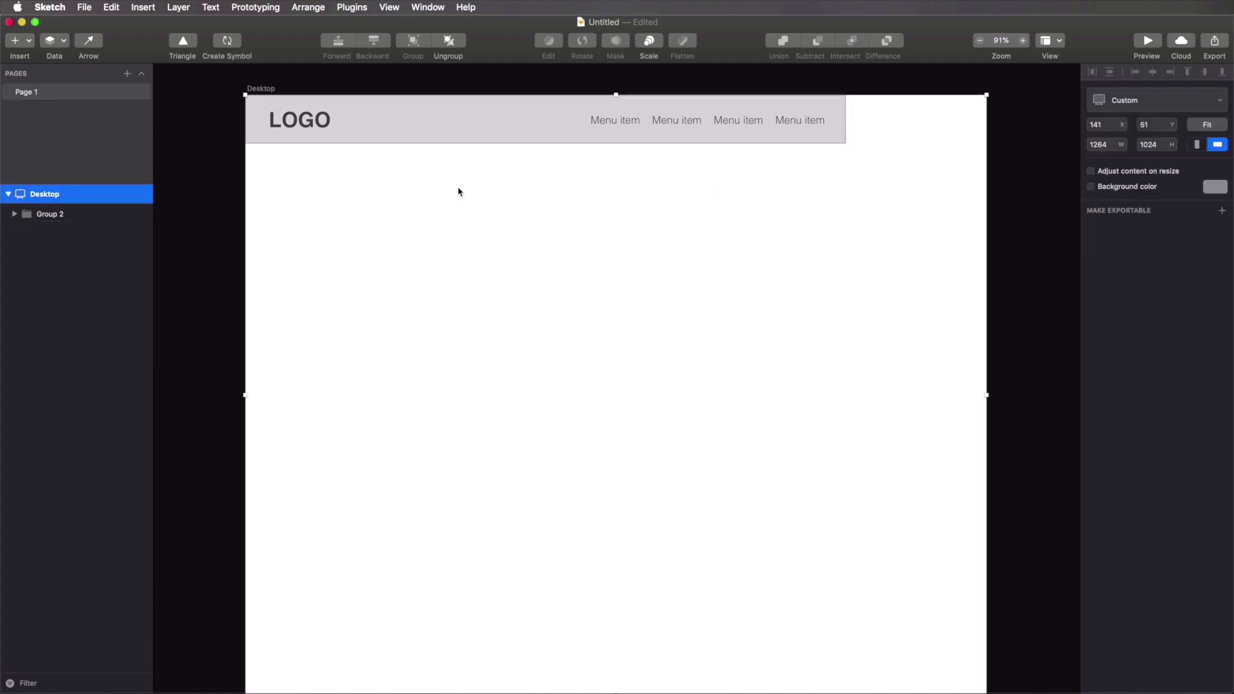
pyautogui.press('super+z')
# Step: Pin the header's background rectangle to the left and right edges
pyautogui.doubleClick(441, 127)
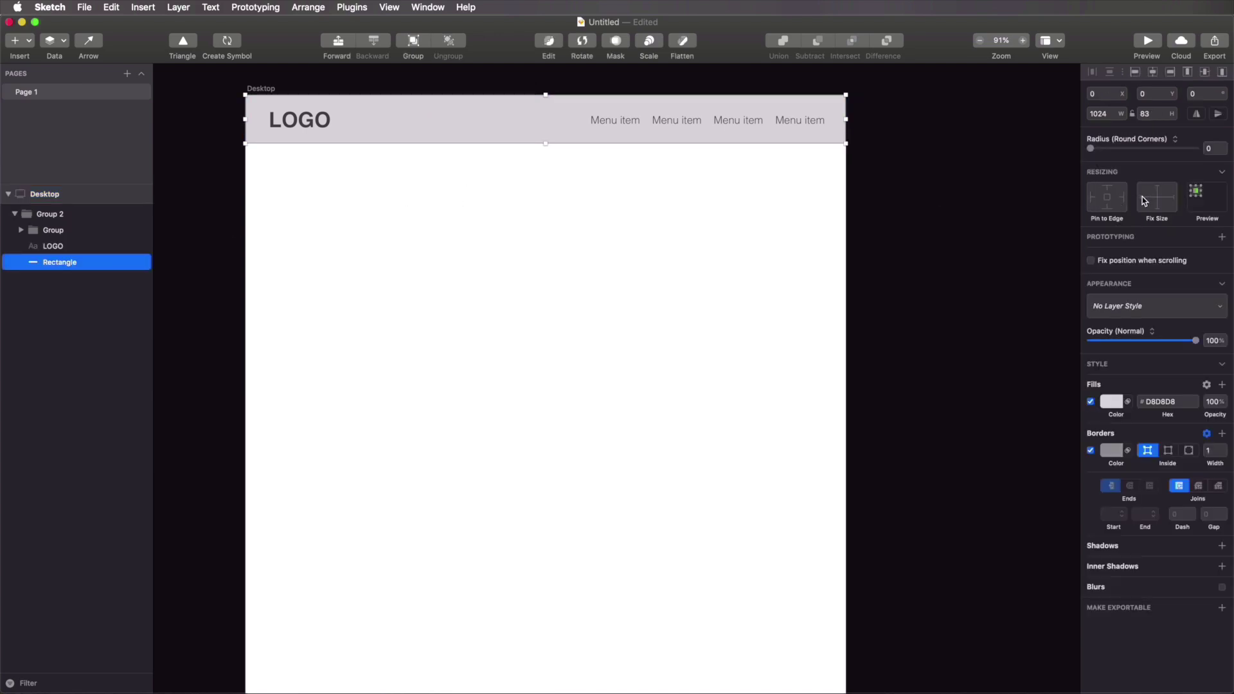
pyautogui.click(1091, 202)
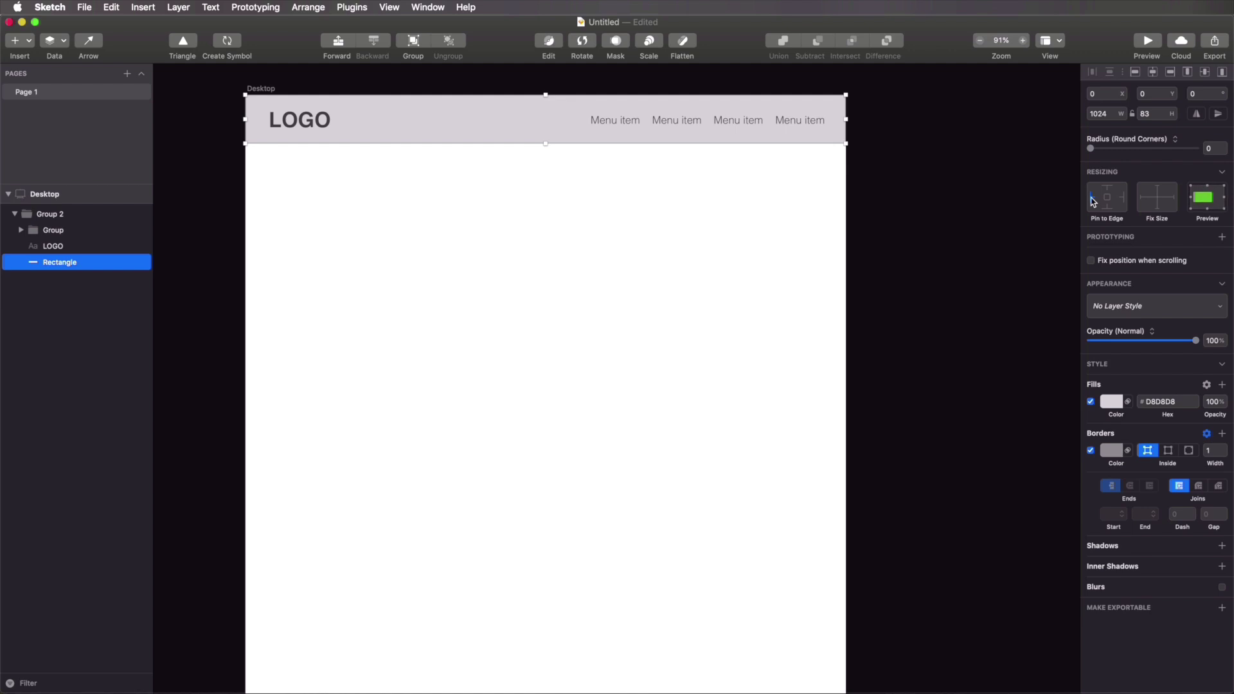
pyautogui.click(1123, 197)
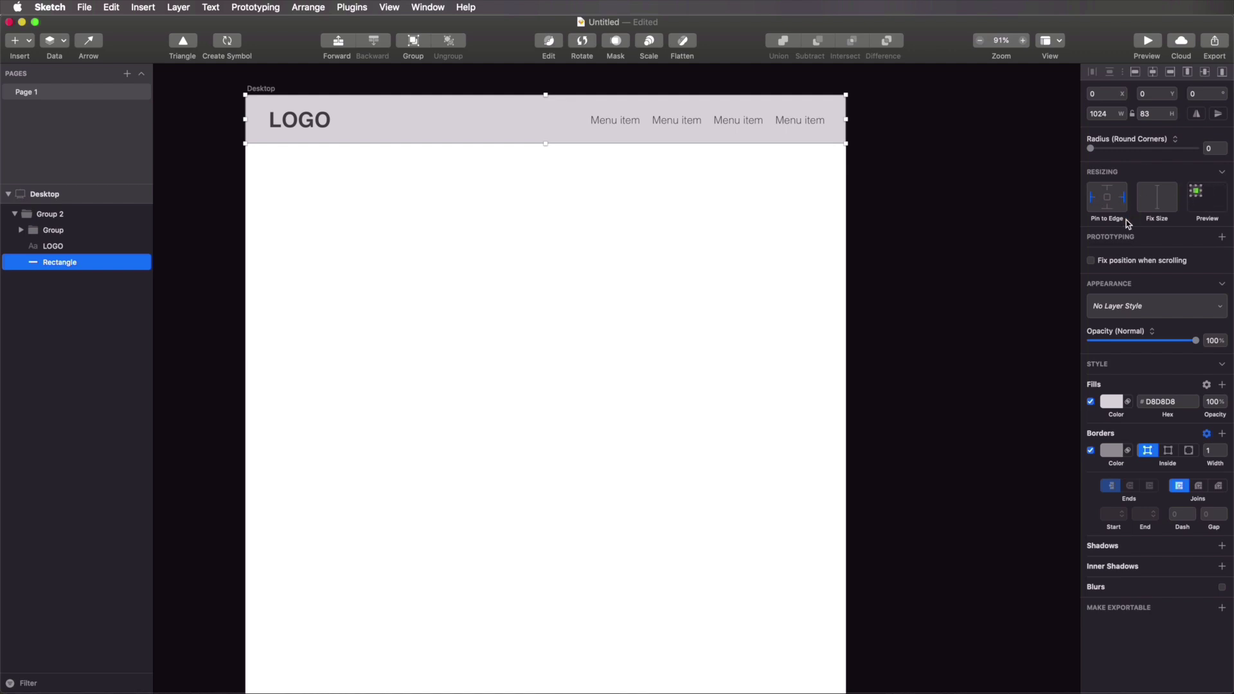
pyautogui.click(434, 191)
# Step: Pin the whole header group to the left and right edges of the artboard
pyautogui.click(447, 122)
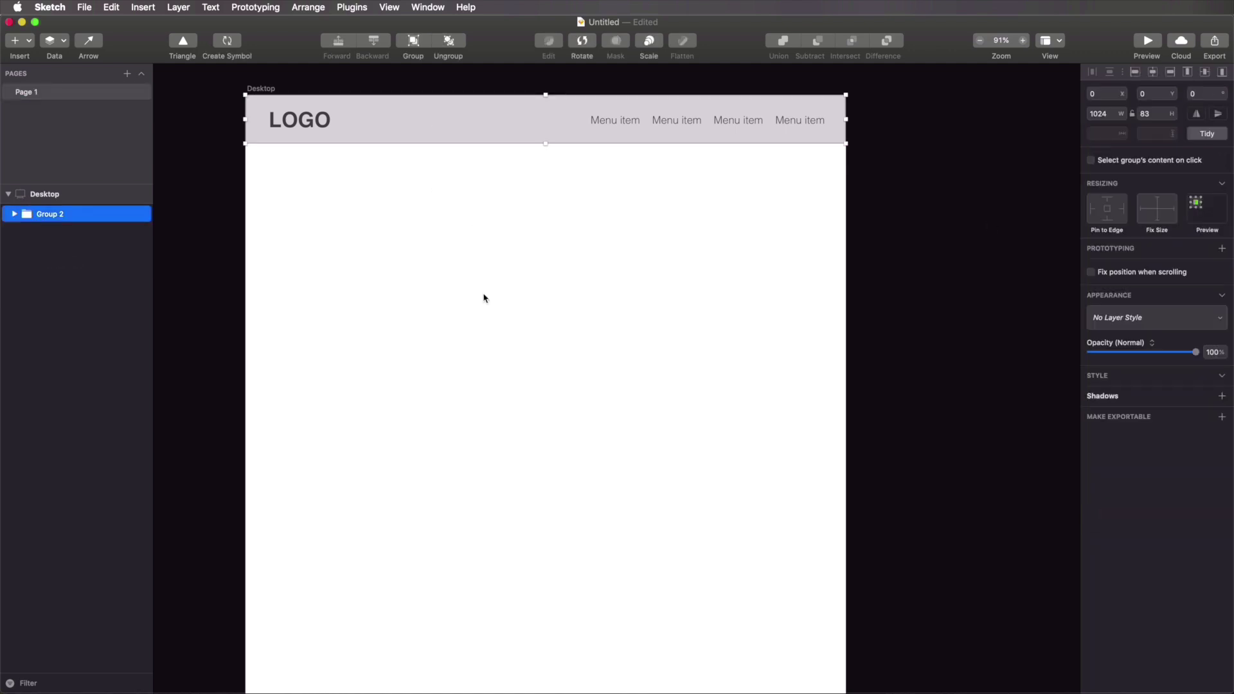
pyautogui.click(1091, 209)
pyautogui.click(1124, 212)
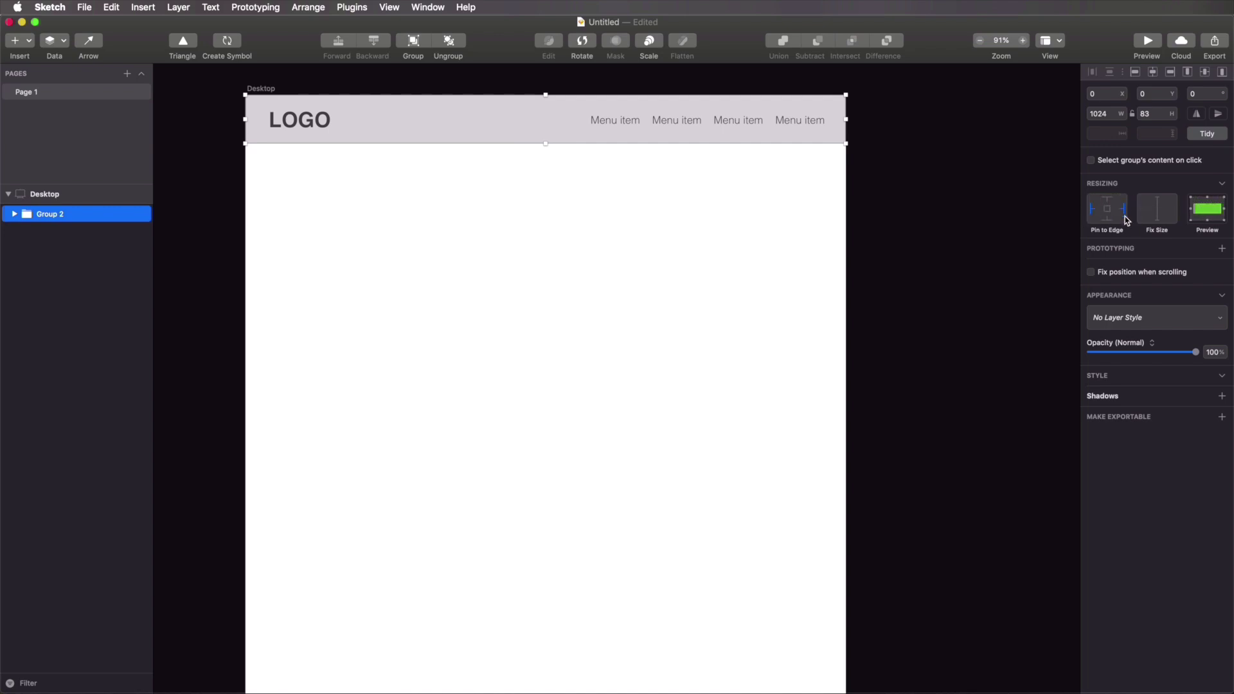
# Step: Widen the Desktop artboard from its right edge to test the header group's pinned edges
pyautogui.click(531, 223)
pyautogui.click(264, 89)
pyautogui.moveTo(846, 395); pyautogui.dragTo(922, 392)
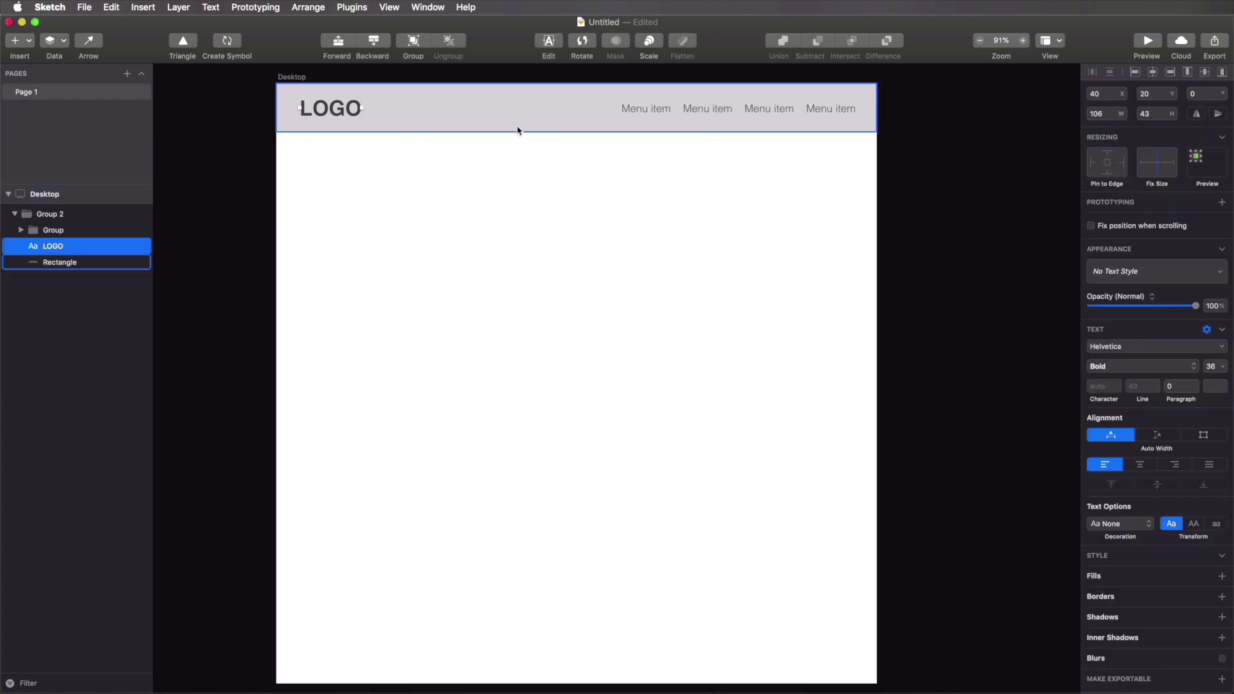
# Step: Fix the LOGO text's width and pin the text to the left and top edges of the header group
pyautogui.click(1152, 163)
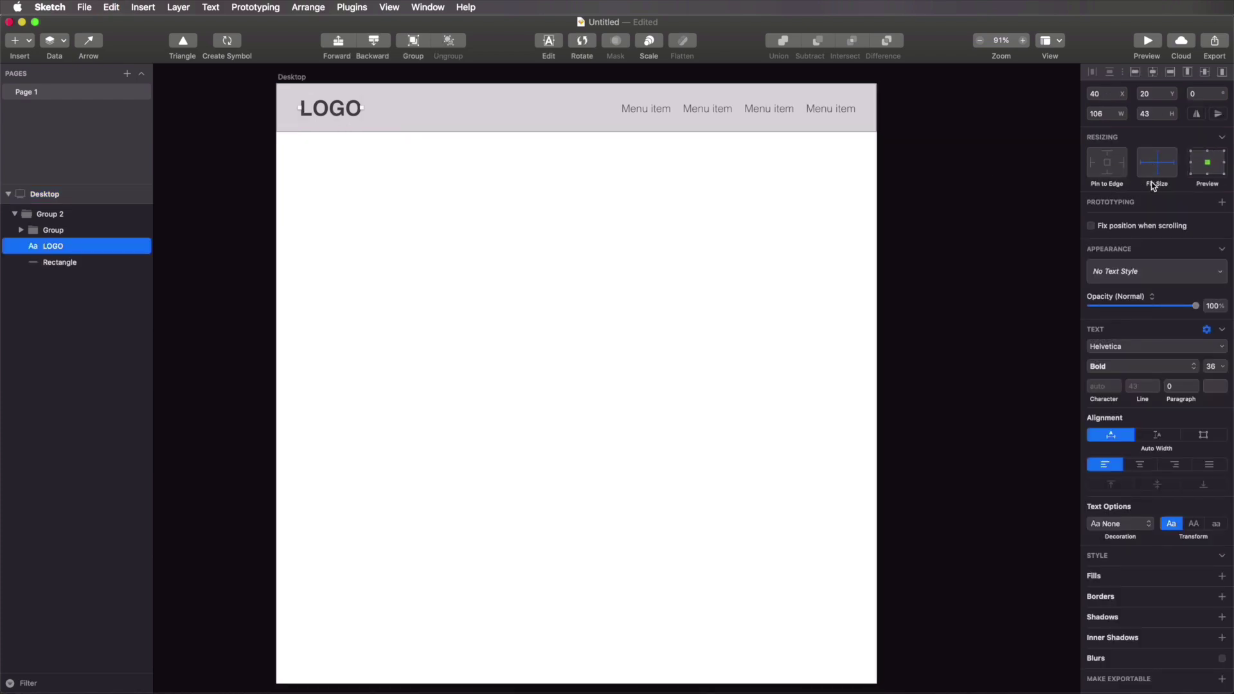
pyautogui.click(1092, 165)
pyautogui.click(1107, 155)
pyautogui.click(459, 188)
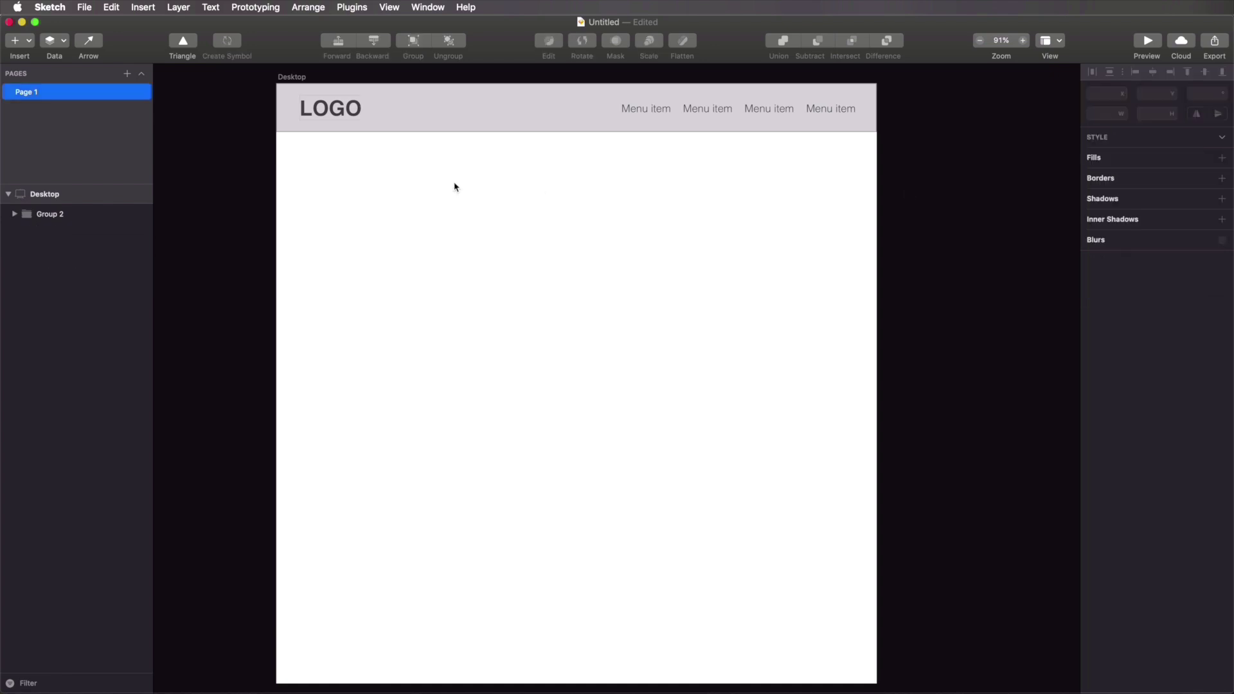
# Step: Stretch the header group downward to a height of about 383 to test the LOGO's pinning, and undo the stretch
pyautogui.click(519, 124)
pyautogui.moveTo(576, 133); pyautogui.dragTo(597, 312)
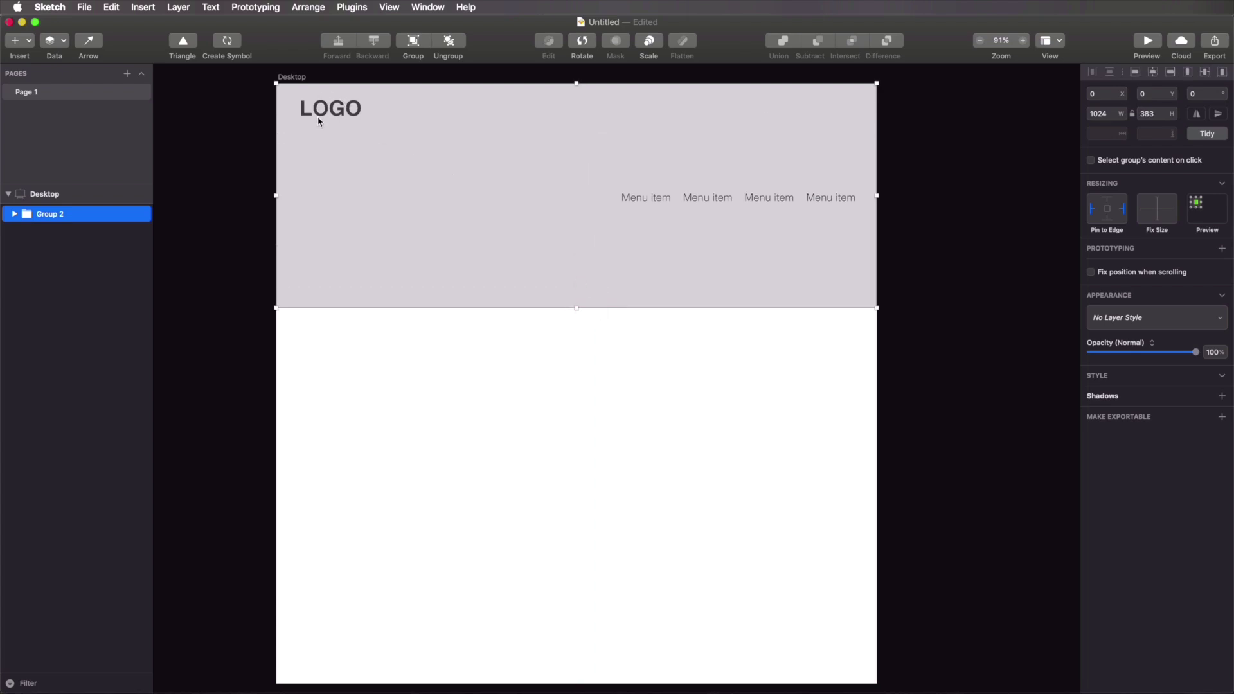
pyautogui.press('super+z')
# Step: Pin the menu items group to the right and top edges of the header and fix its width
pyautogui.click(711, 131)
pyautogui.click(714, 110)
pyautogui.doubleClick(712, 109)
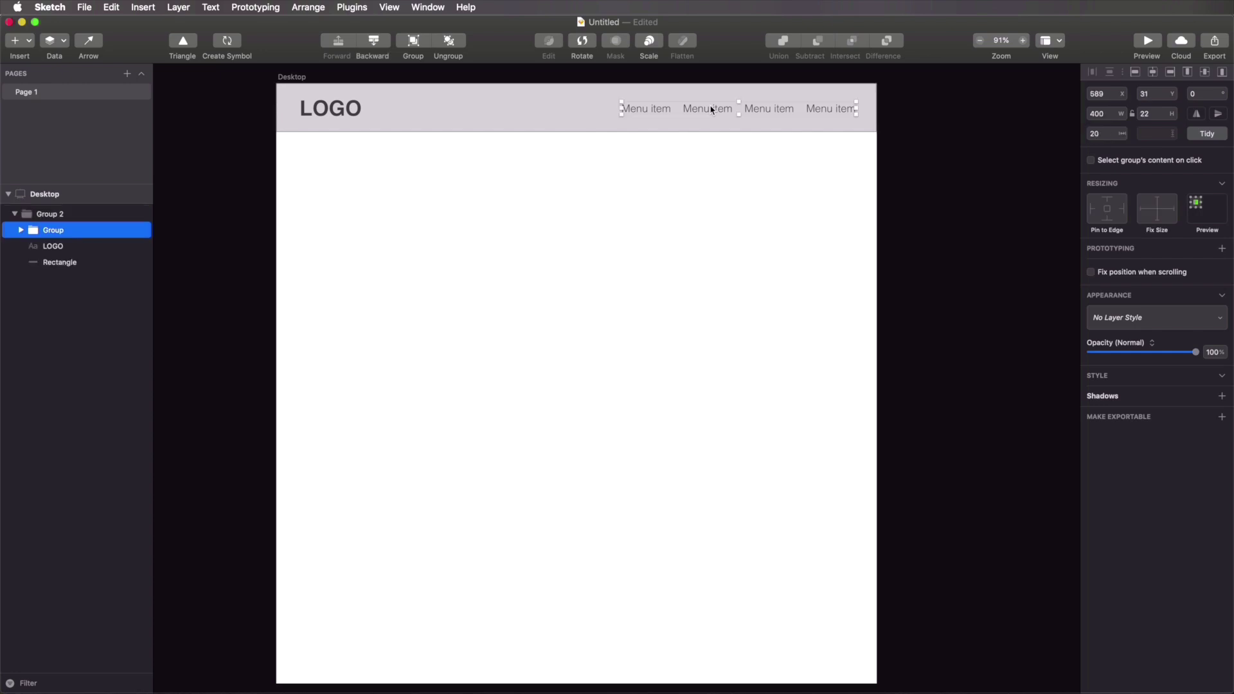
pyautogui.click(1123, 208)
pyautogui.click(1107, 200)
pyautogui.click(1171, 210)
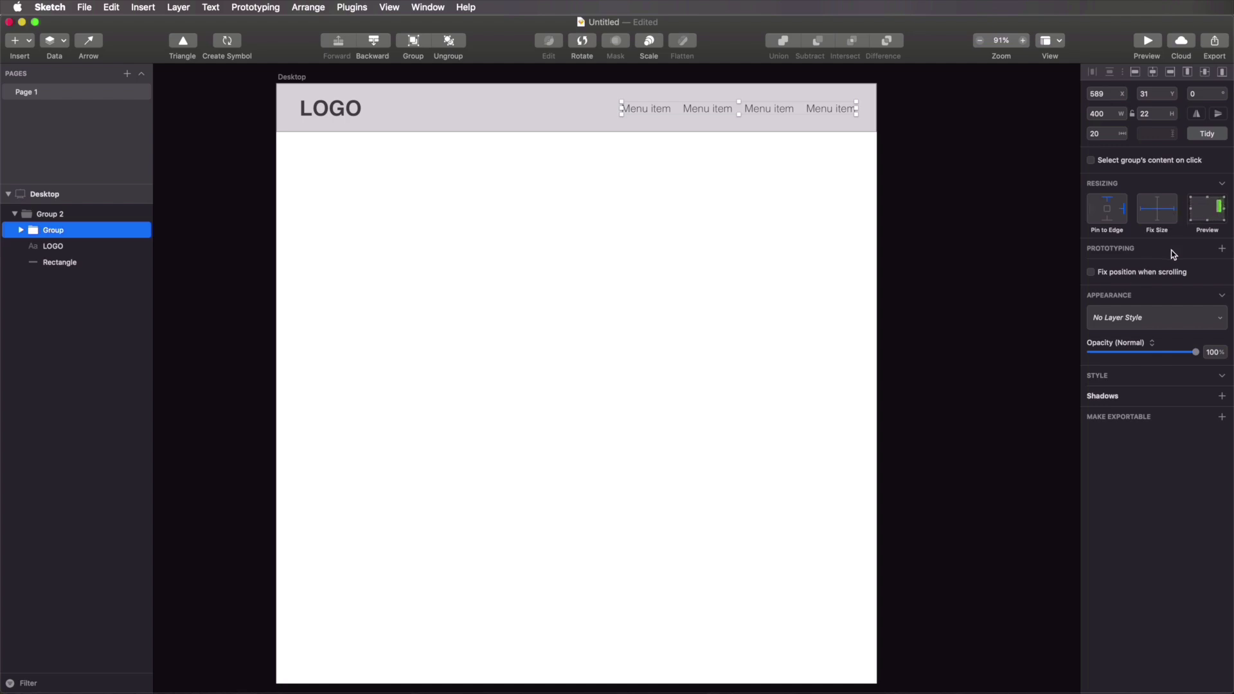
pyautogui.click(524, 308)
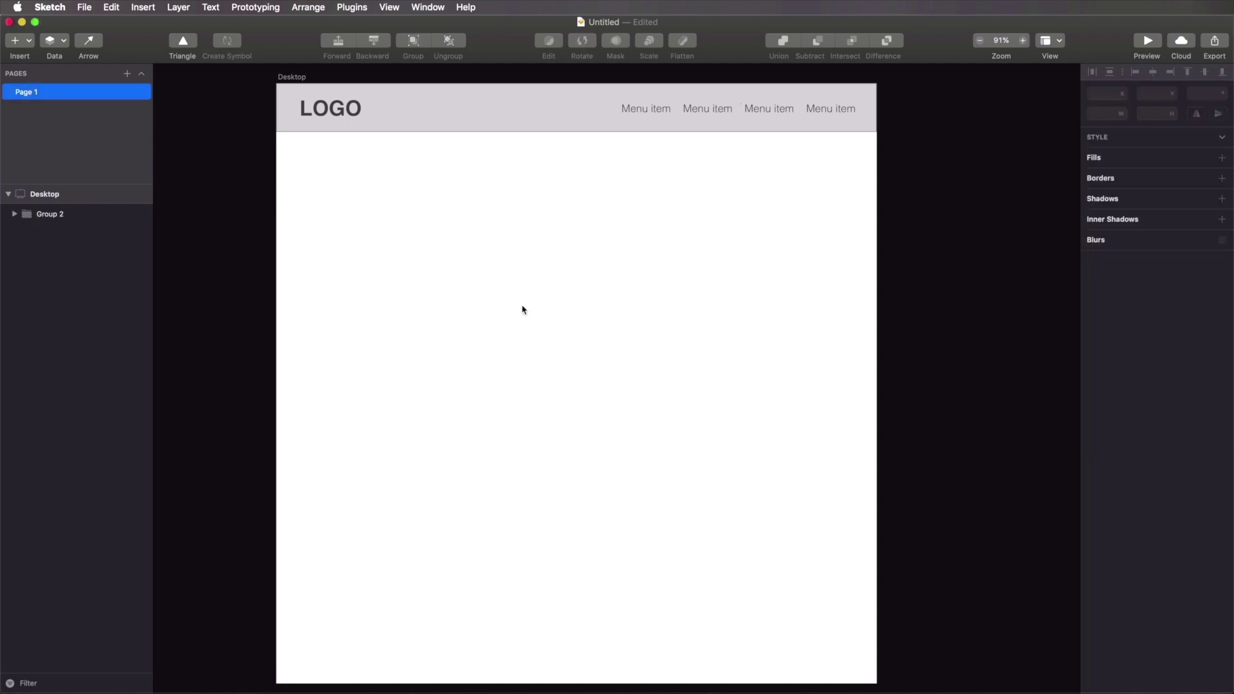
# Step: Widen the Desktop artboard to about 1226, then try shortening it from the upper edge to about 534 and undo that shortening
pyautogui.click(286, 77)
pyautogui.moveTo(878, 383); pyautogui.dragTo(995, 348)
pyautogui.moveTo(637, 84); pyautogui.dragTo(669, 373)
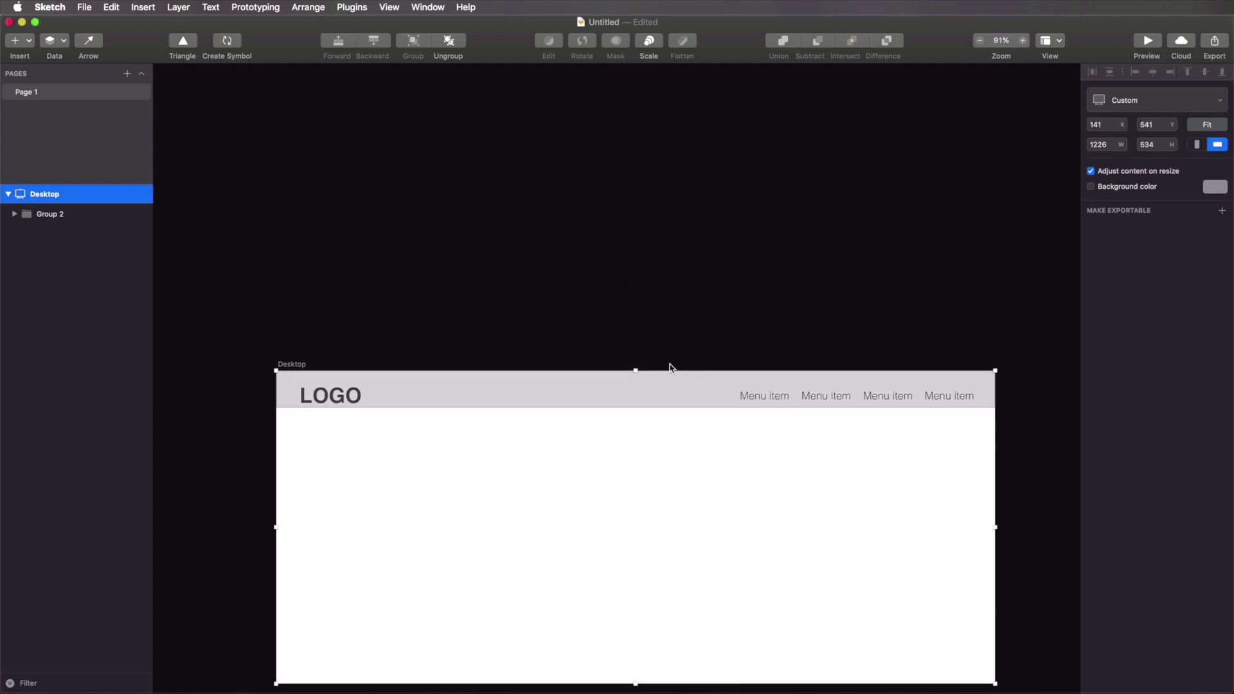
pyautogui.press('super+z')
# Step: Fix the height of both the header's background rectangle and the whole header group
pyautogui.doubleClick(587, 113)
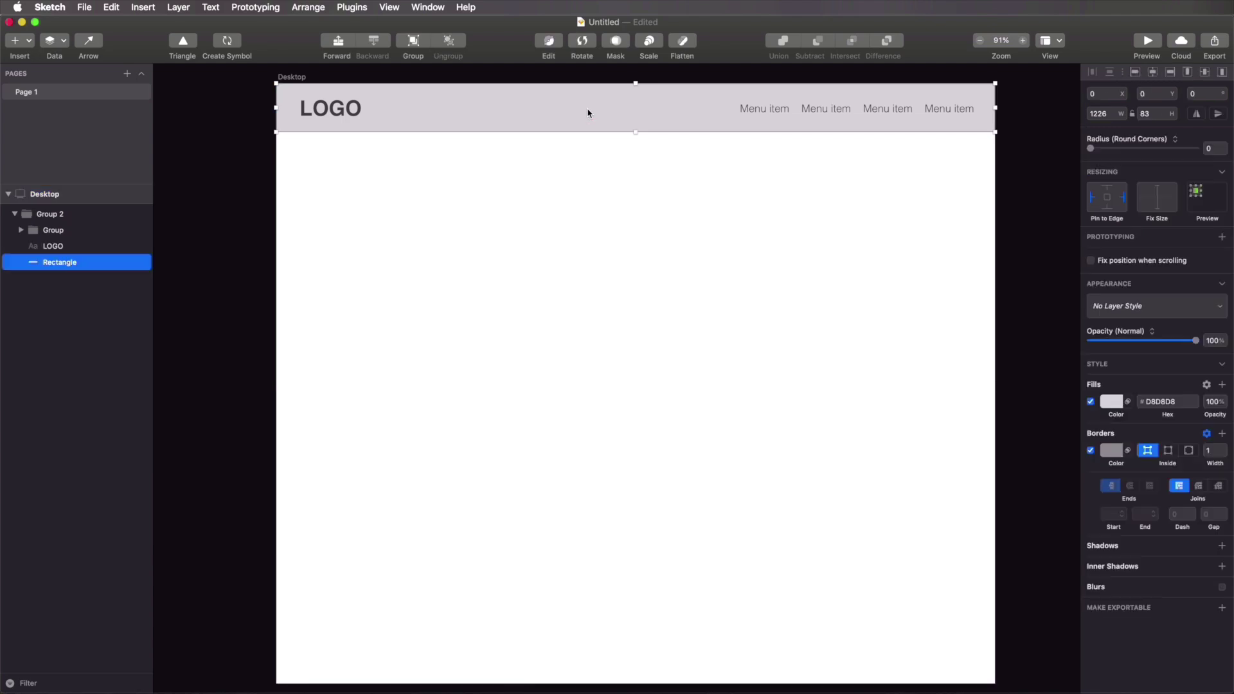
pyautogui.click(1158, 197)
pyautogui.click(71, 214)
pyautogui.click(1158, 212)
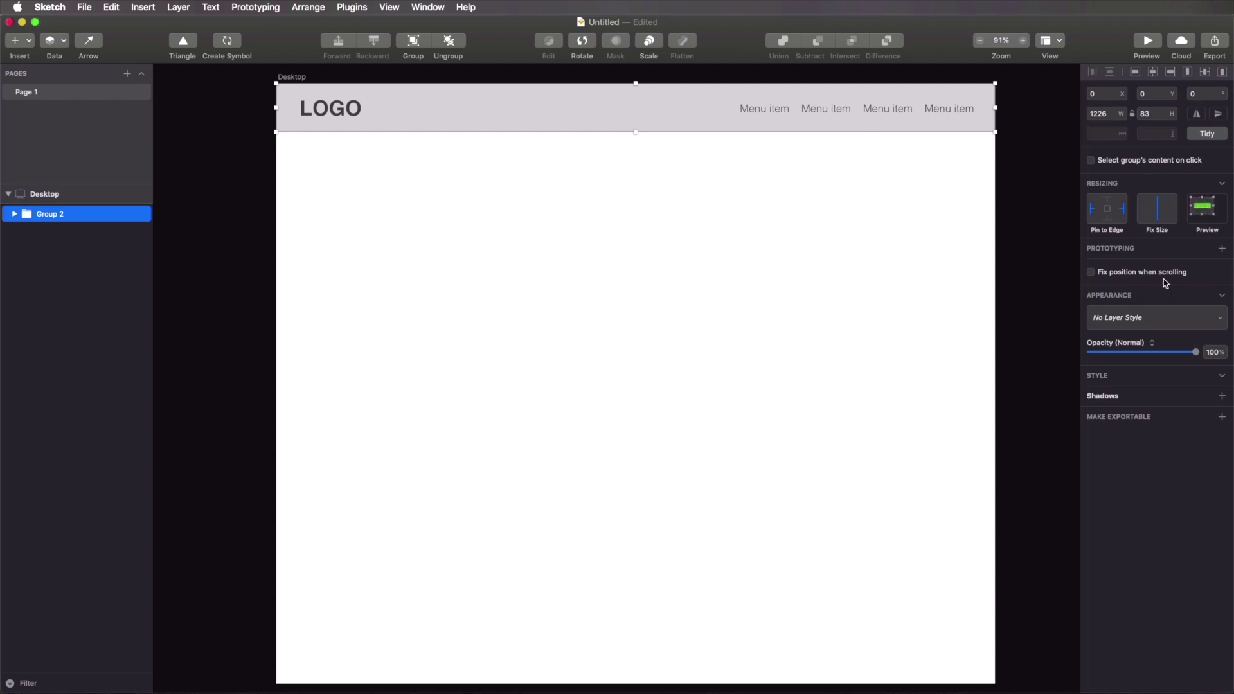
pyautogui.click(693, 215)
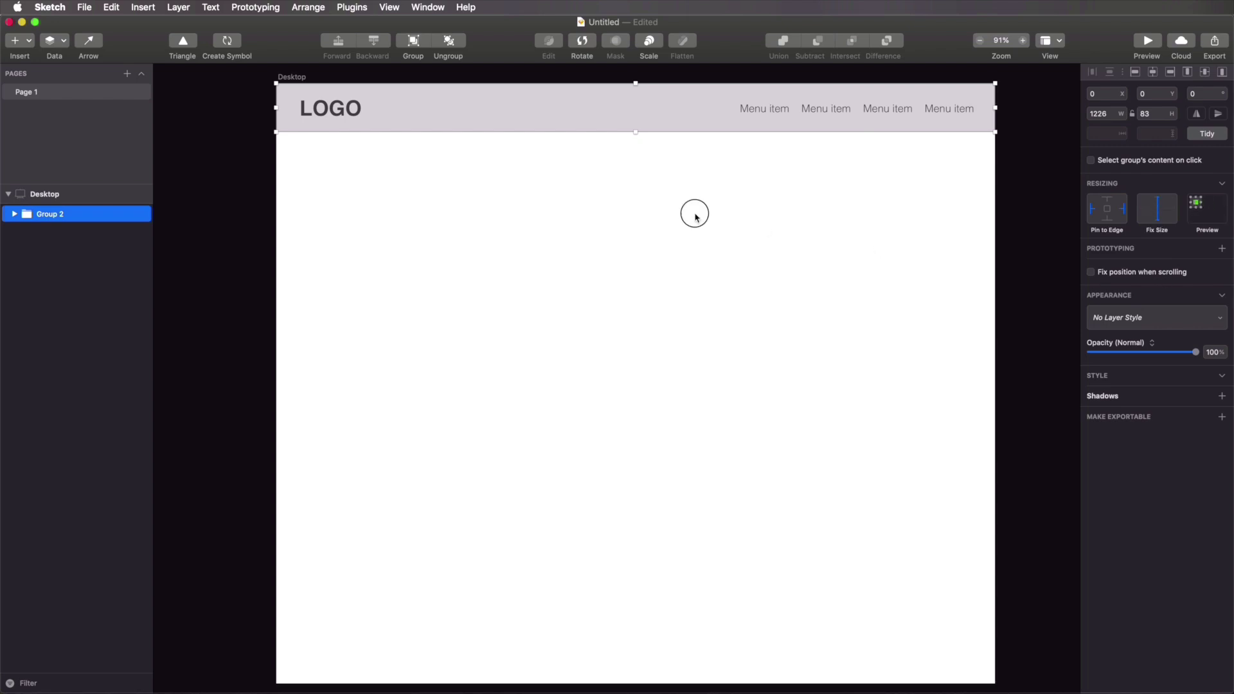
# Step: Shorten the Desktop artboard from its upper edge to test the header's fixed height, and undo the change
pyautogui.click(291, 78)
pyautogui.moveTo(637, 85); pyautogui.dragTo(692, 491)
pyautogui.press('super+z')
# Step: Pin the whole header group to the top edge of the artboard as well
pyautogui.click(76, 221)
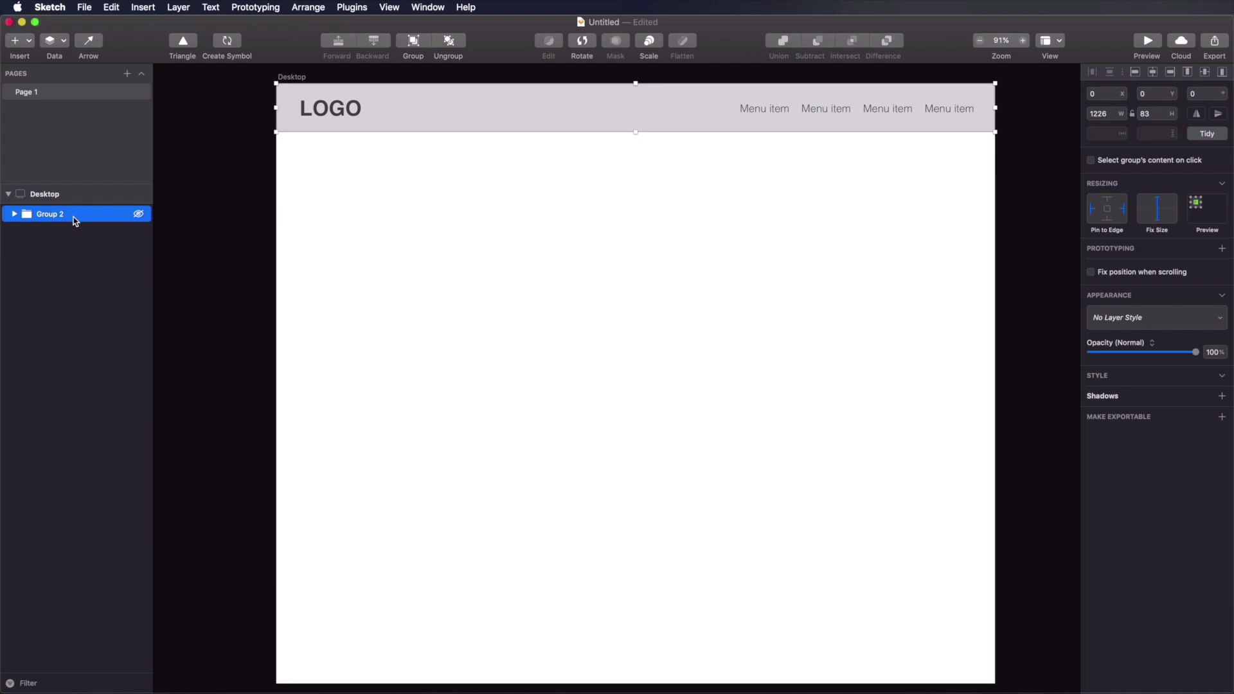
pyautogui.click(1109, 204)
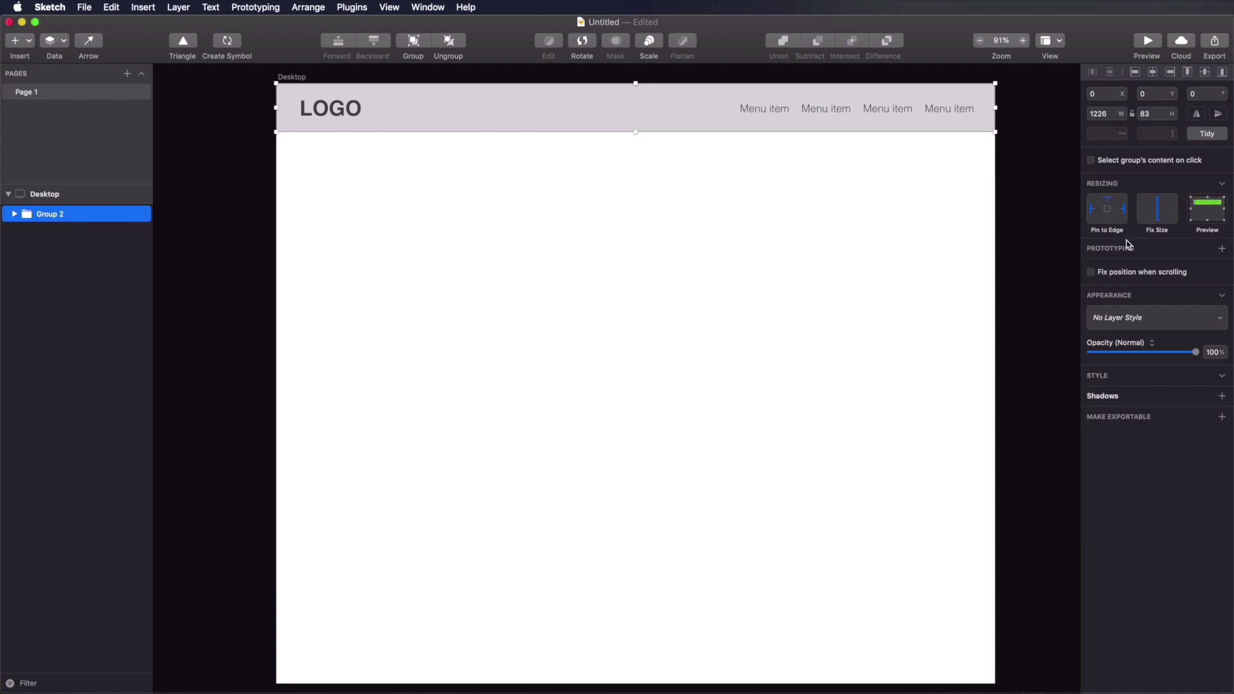
pyautogui.click(469, 166)
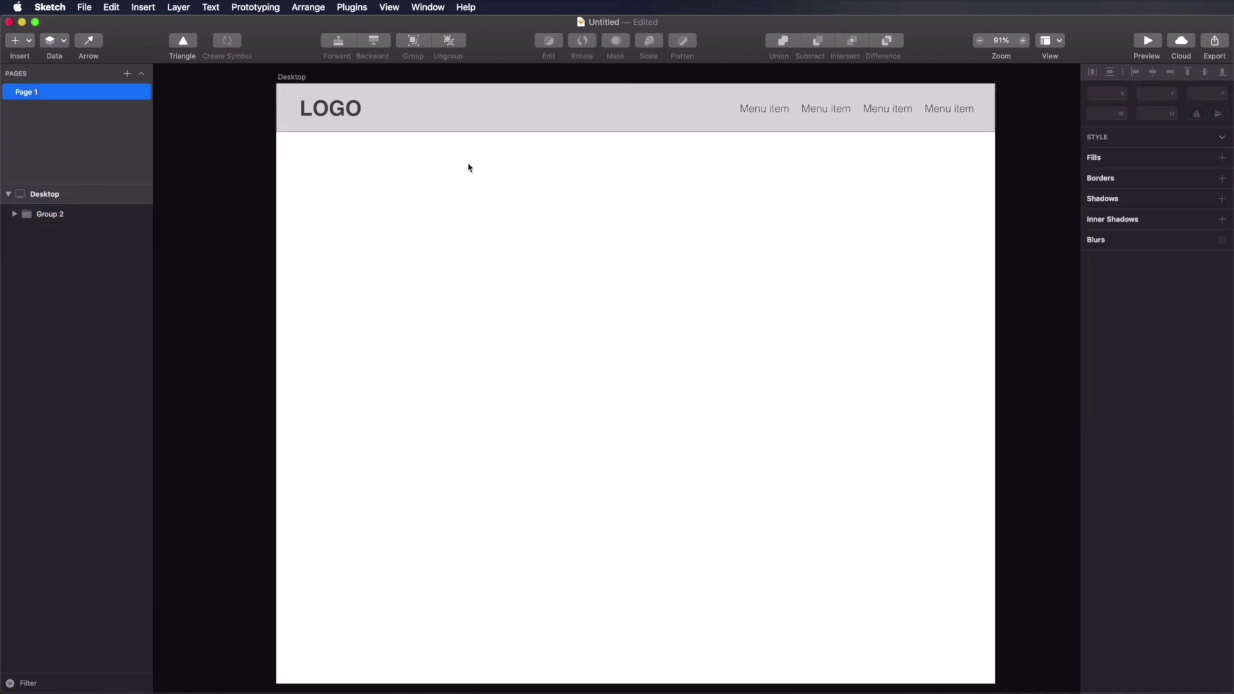
# Step: Resize the Desktop artboard from its upper edge and upper-right corner to about 1248 × 1001
pyautogui.click(289, 76)
pyautogui.moveTo(636, 81); pyautogui.dragTo(678, 198)
pyautogui.moveTo(997, 198); pyautogui.dragTo(1009, 96)
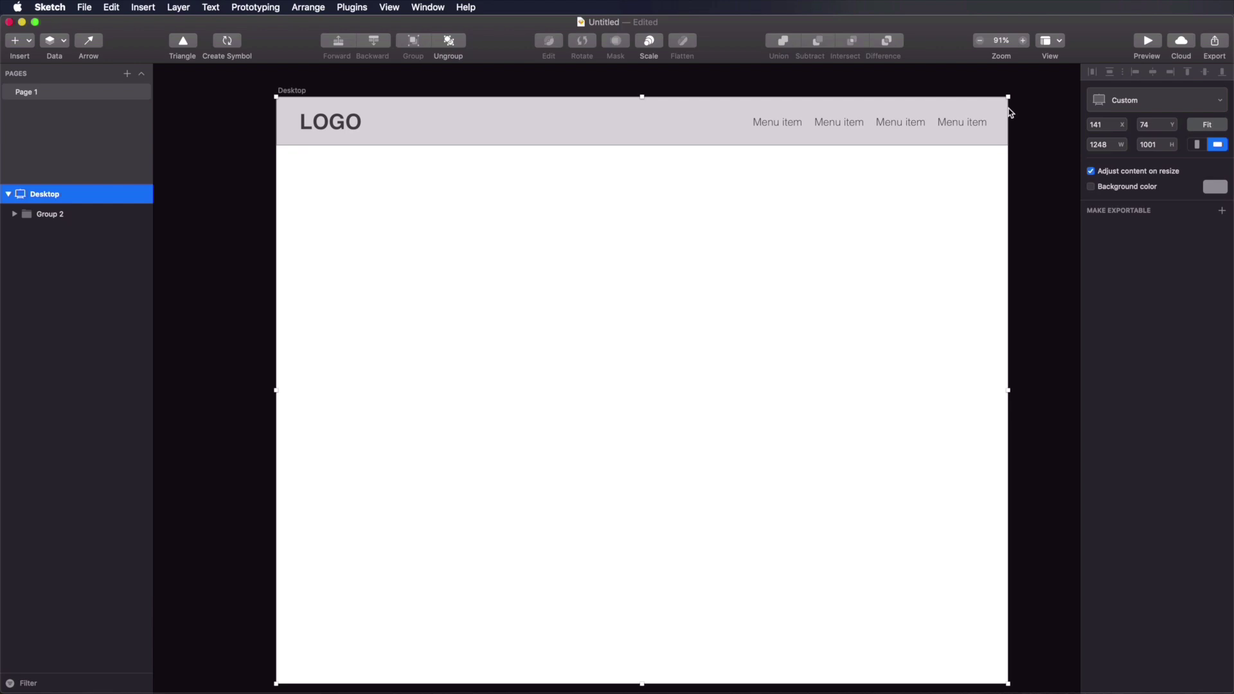
pyautogui.click(821, 231)
pyautogui.click(1030, 170)
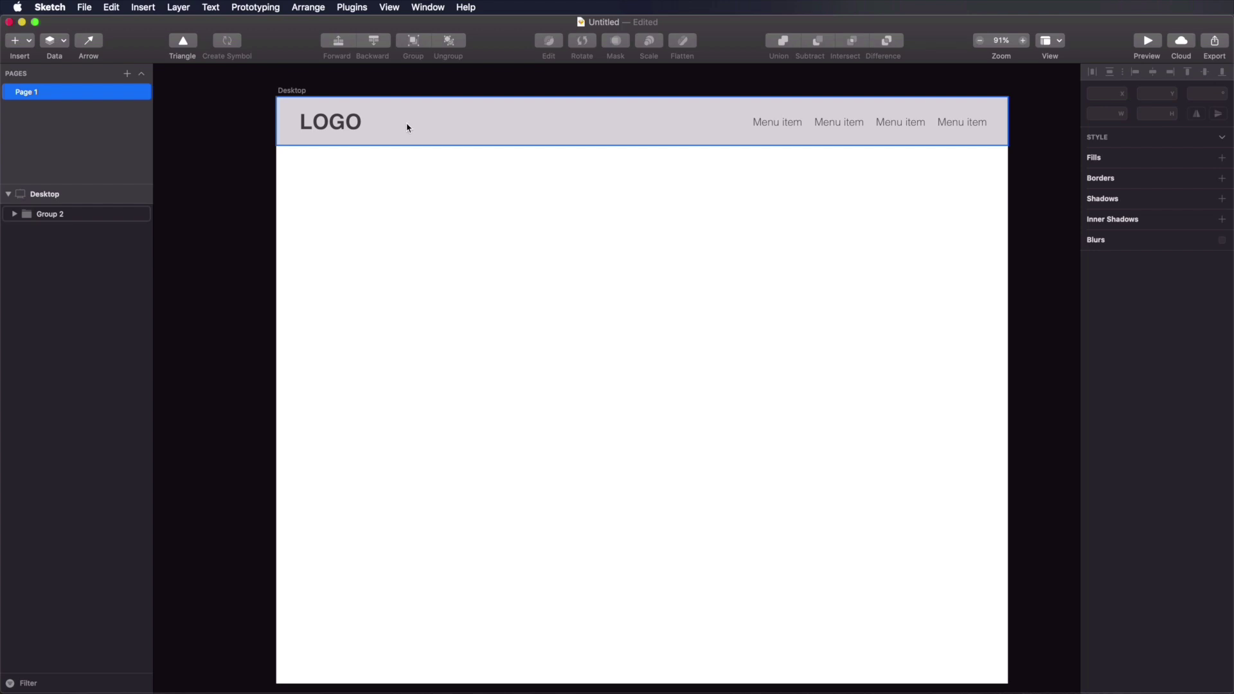
# Step: Move the Desktop artboard to about X 66, Y 51 and narrow it from its right edge to about 739
pyautogui.moveTo(286, 90); pyautogui.dragTo(242, 76)
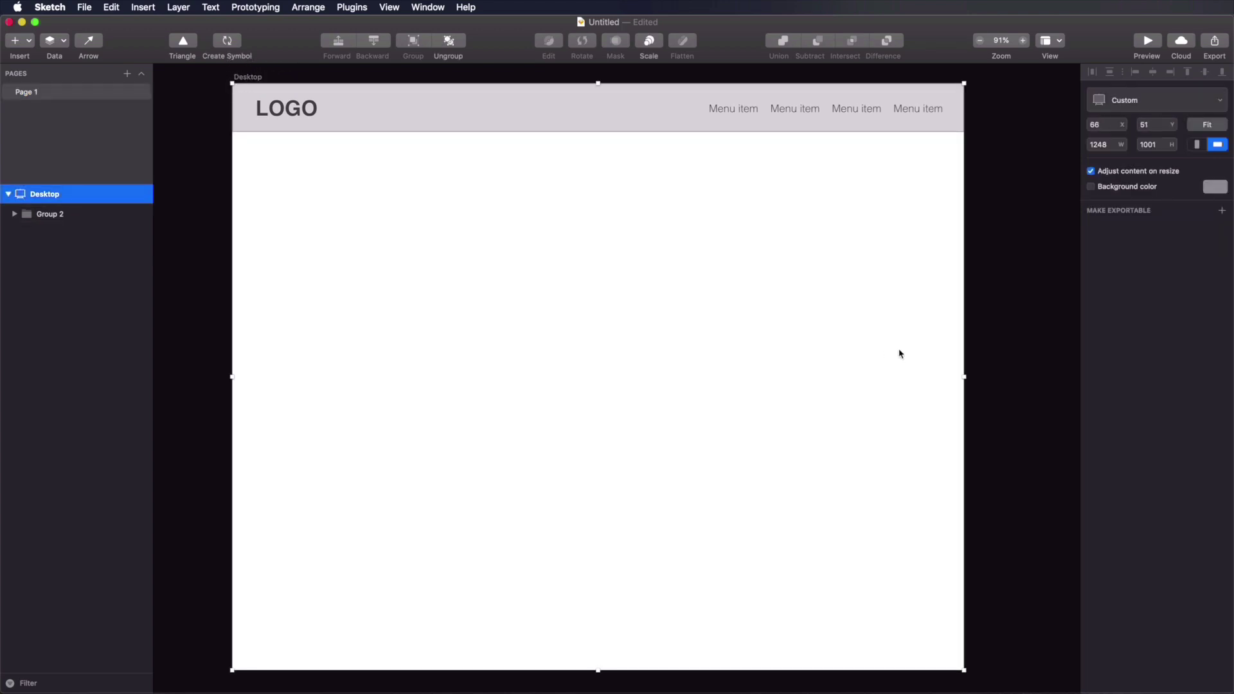
pyautogui.moveTo(965, 377); pyautogui.dragTo(645, 377)
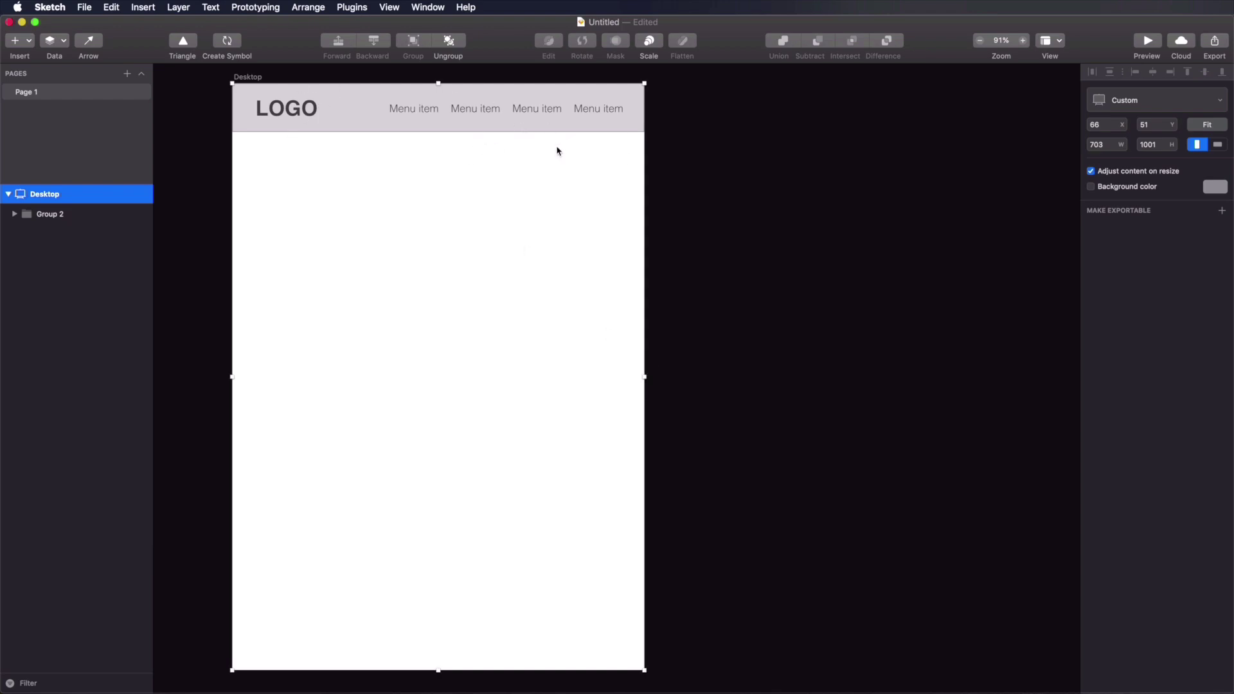
pyautogui.moveTo(645, 376)
pyautogui.mouseDown()
pyautogui.moveTo(595, 372)
pyautogui.moveTo(648, 375)
pyautogui.mouseUp()
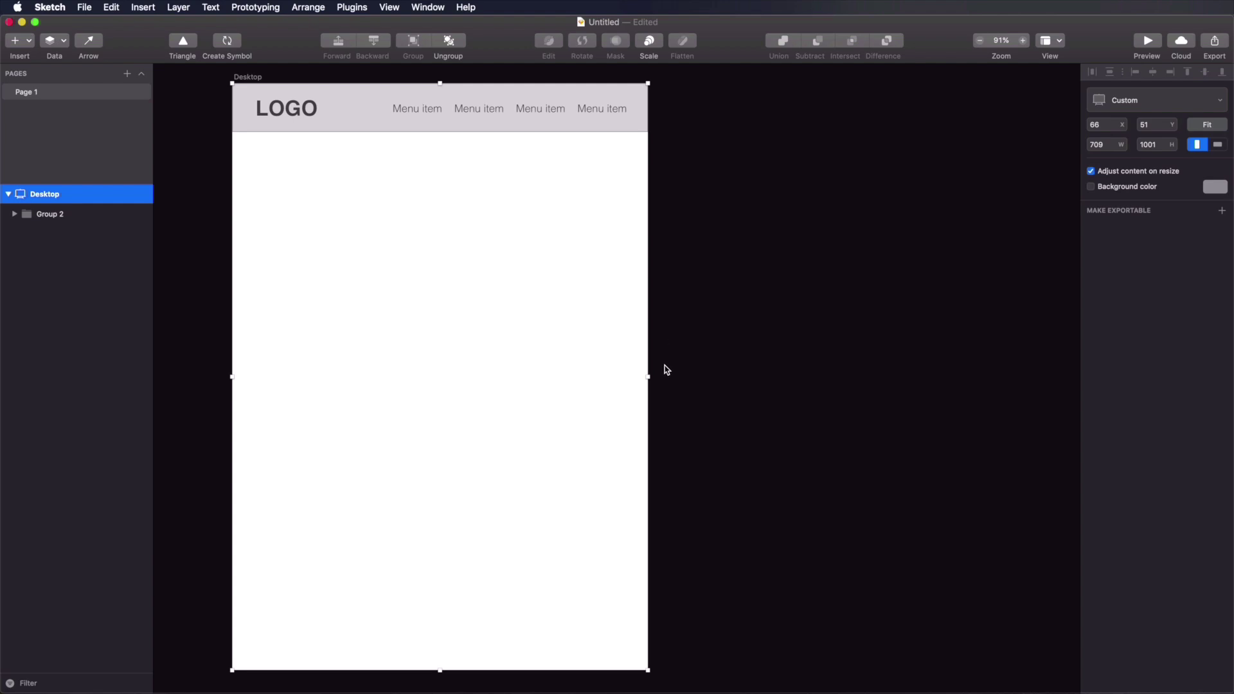
pyautogui.moveTo(648, 377)
pyautogui.mouseDown()
pyautogui.moveTo(823, 372)
pyautogui.moveTo(637, 359)
pyautogui.moveTo(691, 364)
pyautogui.moveTo(664, 368)
pyautogui.mouseUp()
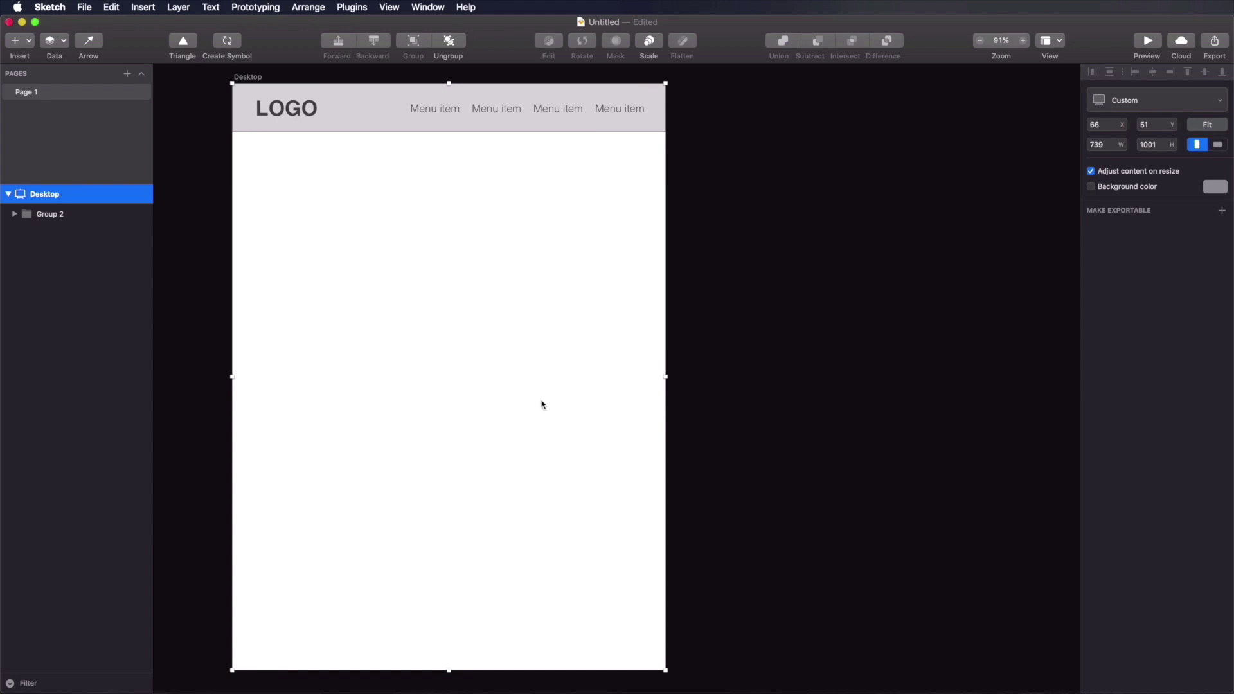
# Step: Widen the Desktop artboard to about 1382 px so the header stretches with it, and deselect it
pyautogui.moveTo(666, 375); pyautogui.dragTo(1044, 386)
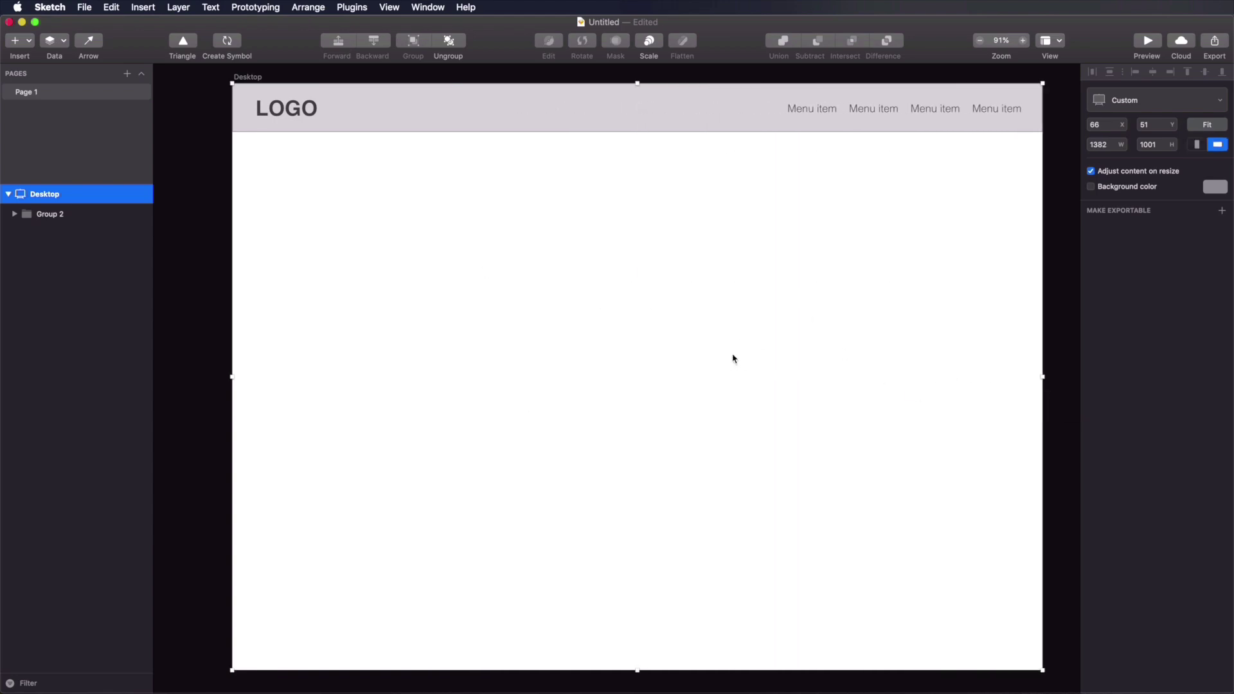
pyautogui.click(1051, 267)
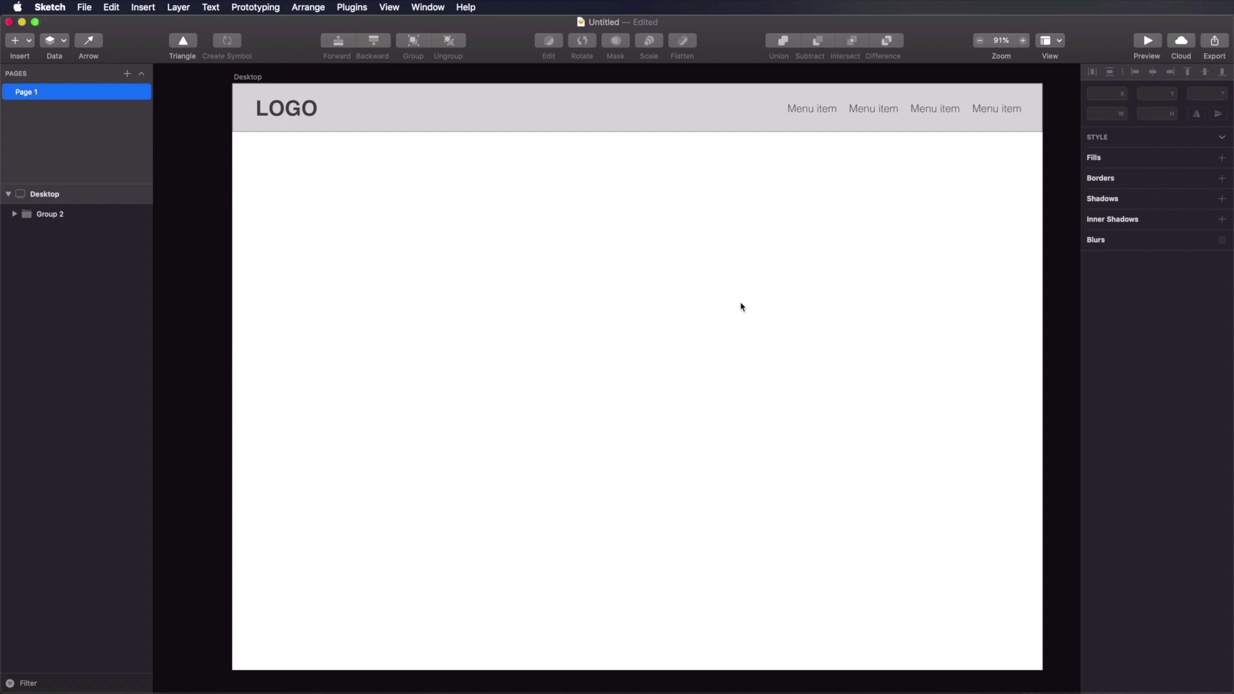
# Step: Draw a rectangle in the empty area below the header and select it
pyautogui.press('r')
pyautogui.moveTo(476, 204); pyautogui.dragTo(821, 419)
pyautogui.press('Escape')
pyautogui.click(639, 270)
# Step: Resize the rectangle freehand from its edges and corners to about 756 by 462 px
pyautogui.moveTo(691, 296)
pyautogui.mouseDown()
pyautogui.moveTo(686, 314)
pyautogui.moveTo(702, 316)
pyautogui.mouseUp()
pyautogui.moveTo(833, 333); pyautogui.dragTo(693, 332)
pyautogui.moveTo(796, 333); pyautogui.dragTo(840, 333)
pyautogui.moveTo(839, 226); pyautogui.dragTo(635, 214)
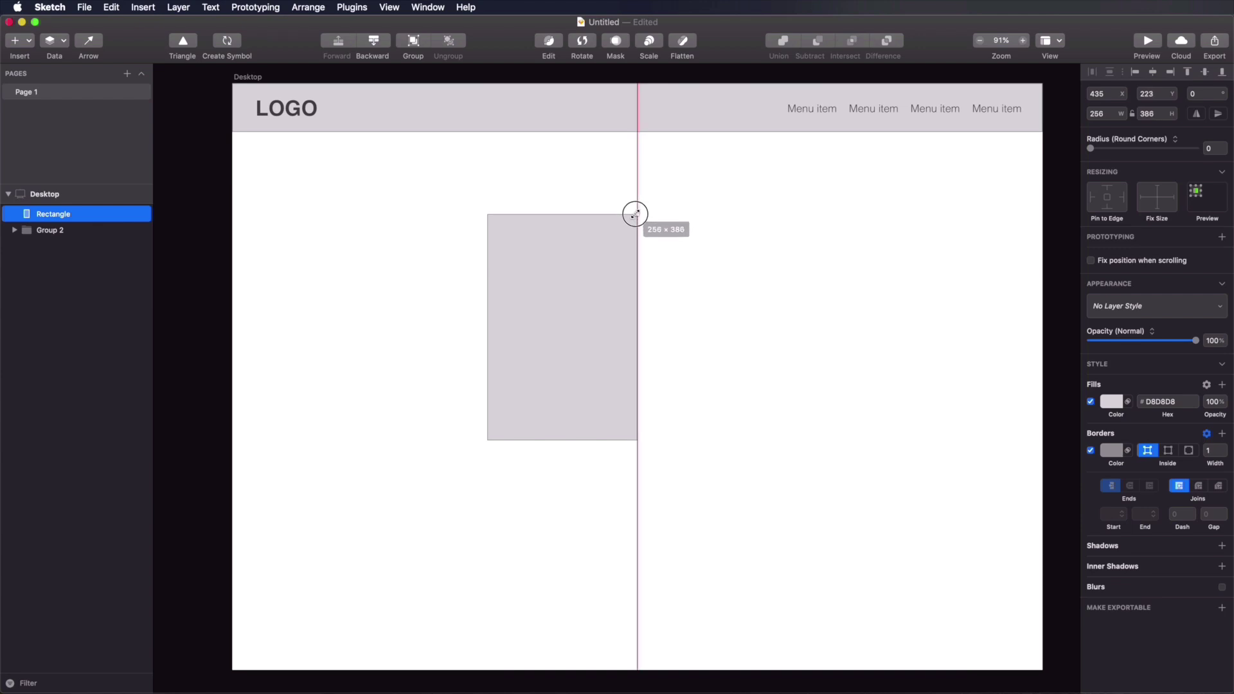
pyautogui.moveTo(635, 214); pyautogui.dragTo(947, 180)
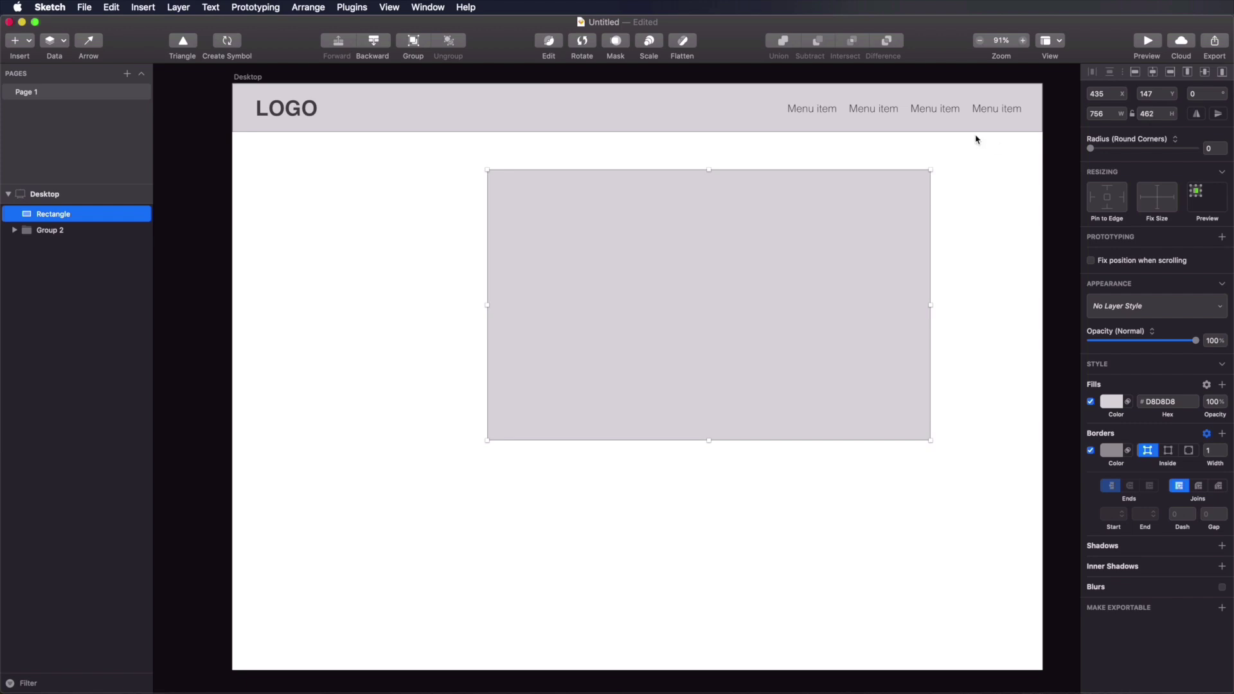
# Step: Increase the rectangle's width step by step to 812 px, with its height growing in proportion
pyautogui.click(1125, 113)
pyautogui.click(1125, 114)
pyautogui.press('Up')
pyautogui.press('Up')
pyautogui.press('Up')
pyautogui.press('Up')
pyautogui.press('Up')
pyautogui.press('Up')
pyautogui.press('Up')
pyautogui.press('Up')
pyautogui.press('Up')
pyautogui.press('Up')
pyautogui.press('Up')
pyautogui.press('Up')
pyautogui.press('Up')
pyautogui.press('Up')
pyautogui.press('Up')
pyautogui.press('Up')
pyautogui.press('Up')
pyautogui.press('Up')
pyautogui.press('Up')
pyautogui.press('Up')
pyautogui.press('Up')
pyautogui.press('Up')
pyautogui.press('Up')
pyautogui.press('Up')
pyautogui.press('Up')
pyautogui.press('Up')
pyautogui.press('Up')
pyautogui.press('Up')
pyautogui.press('Up')
pyautogui.press('Up')
pyautogui.press('Up')
pyautogui.press('Up')
pyautogui.press('Up')
pyautogui.press('Up')
pyautogui.press('Up')
pyautogui.press('Up')
pyautogui.press('Up')
pyautogui.press('Up')
pyautogui.press('Up')
pyautogui.press('Up')
pyautogui.press('Up')
pyautogui.press('Up')
pyautogui.press('Up')
pyautogui.press('Up')
pyautogui.press('Up')
pyautogui.press('Up')
pyautogui.press('Up')
pyautogui.press('Up')
pyautogui.press('Up')
pyautogui.press('Up')
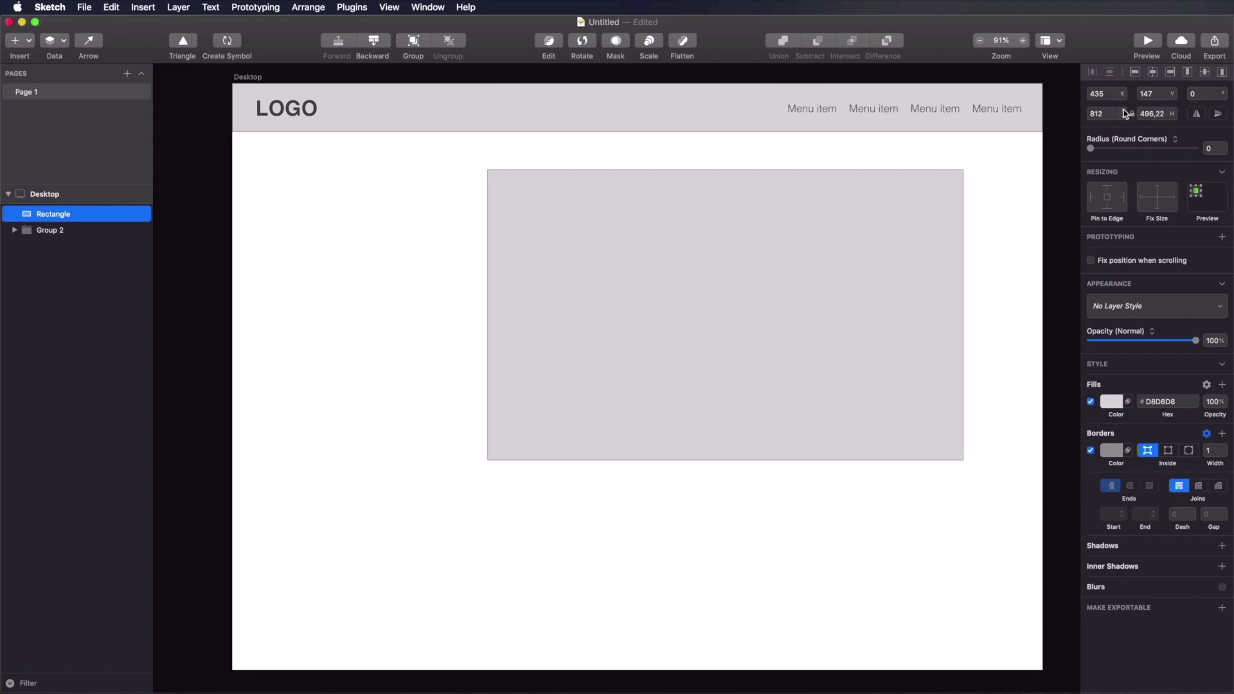
# Step: Set the rectangle's height to 510 px and move it to the artboard's horizontal centre at about X 285, Y 230
pyautogui.click(1159, 114)
pyautogui.write('500')
pyautogui.press('Return')
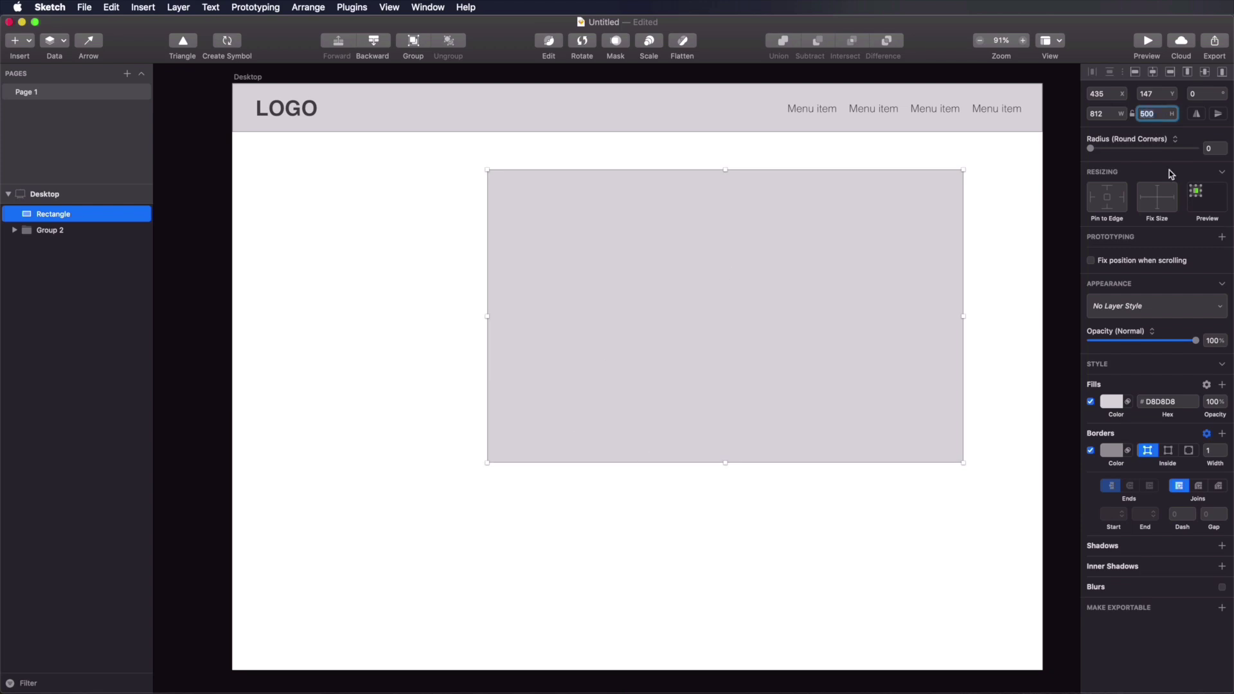
pyautogui.click(1174, 116)
pyautogui.moveTo(1174, 116)
pyautogui.mouseDown()
pyautogui.moveTo(1135, 116)
pyautogui.moveTo(1180, 116)
pyautogui.mouseUp()
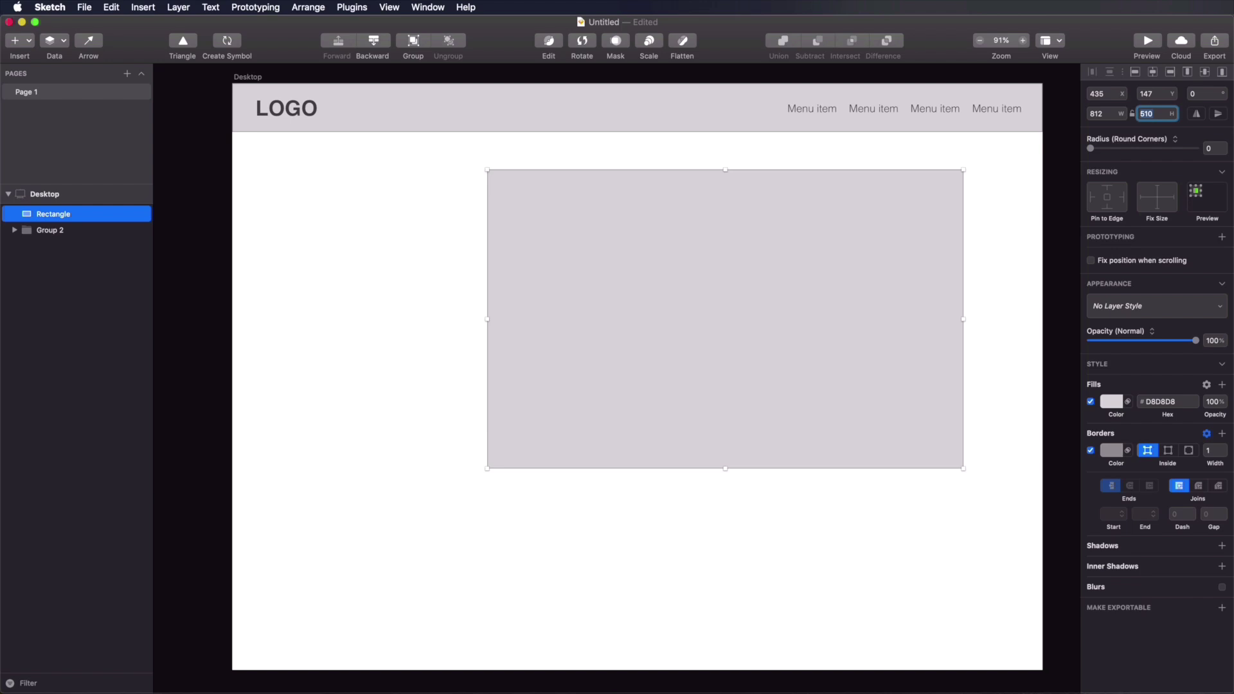
pyautogui.moveTo(819, 242); pyautogui.dragTo(736, 287)
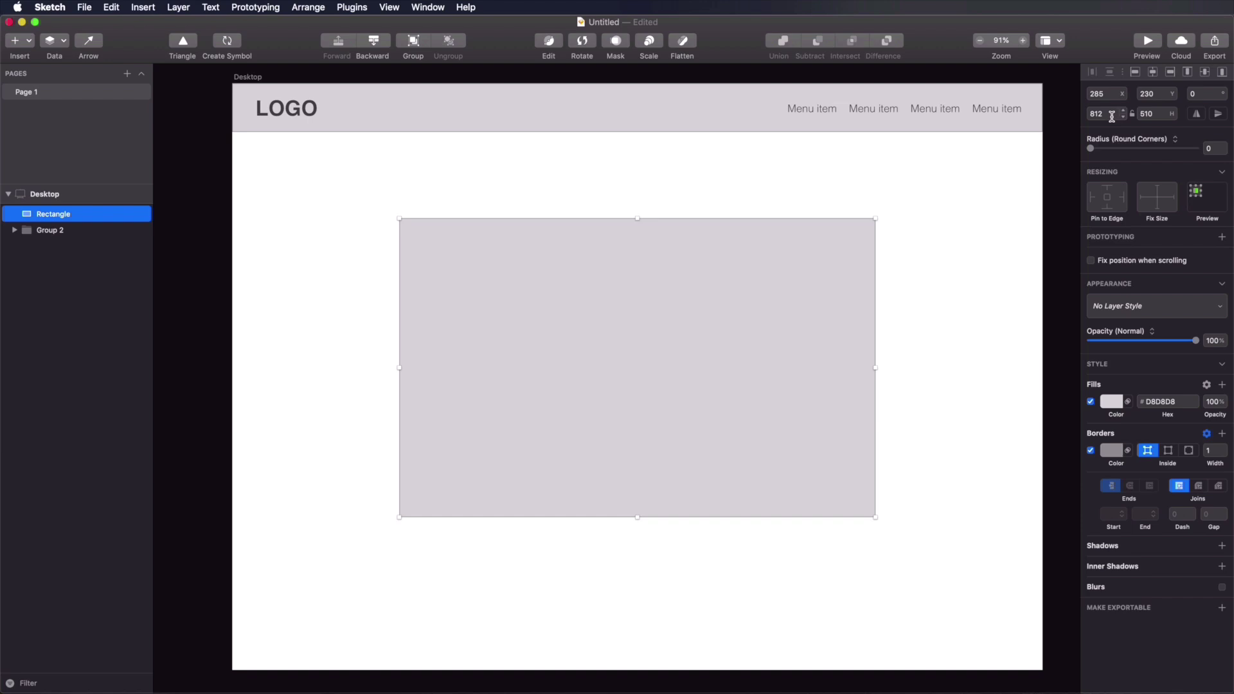
# Step: Set the rectangle's width to 500 px from its left edge, and reduce it to 400 px keeping the right edge fixed
pyautogui.click(1111, 116)
pyautogui.write('500')
pyautogui.press('Return')
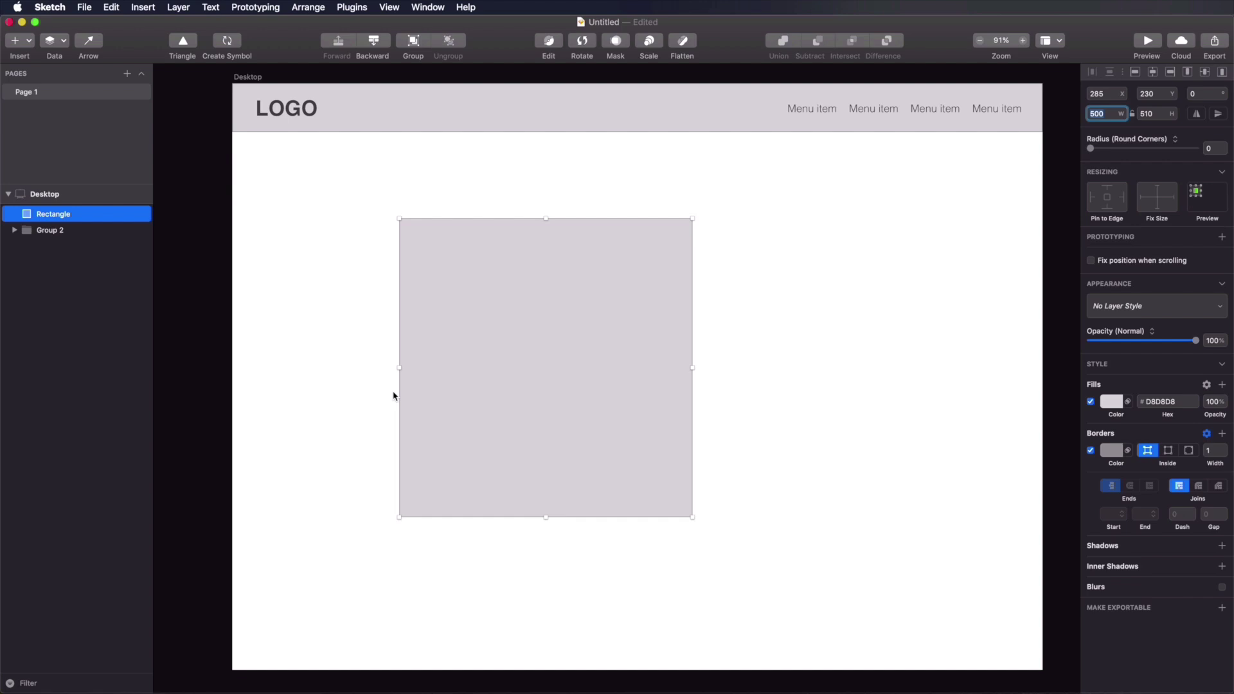
pyautogui.write('400')
pyautogui.press('Return')
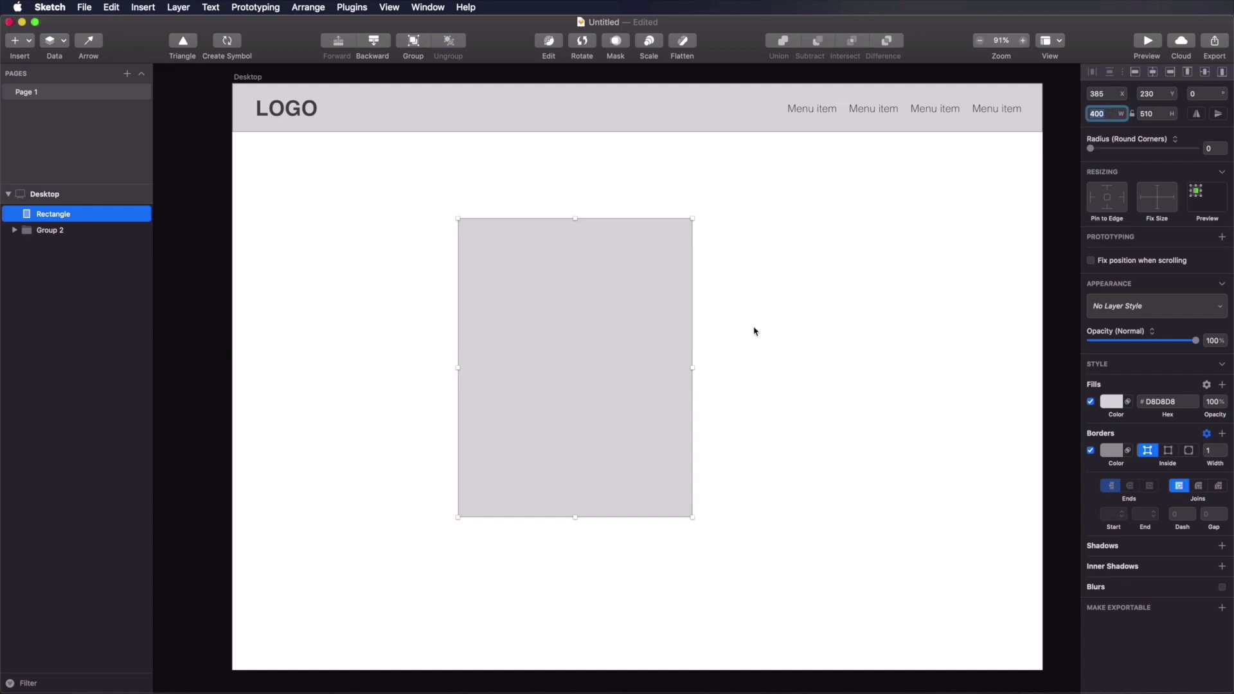
# Step: Set the rectangle's height to 400 px from its top edge, and reduce it to 300 px keeping the bottom edge fixed
pyautogui.click(1161, 114)
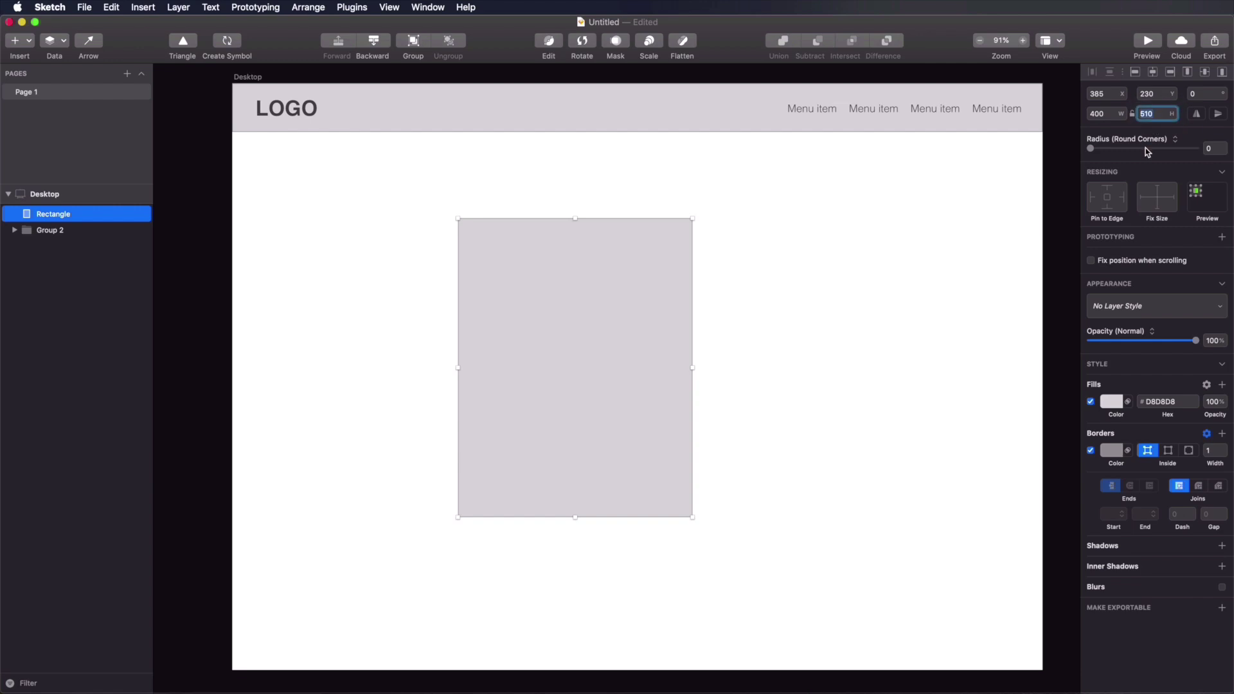
pyautogui.write('400')
pyautogui.press('Return')
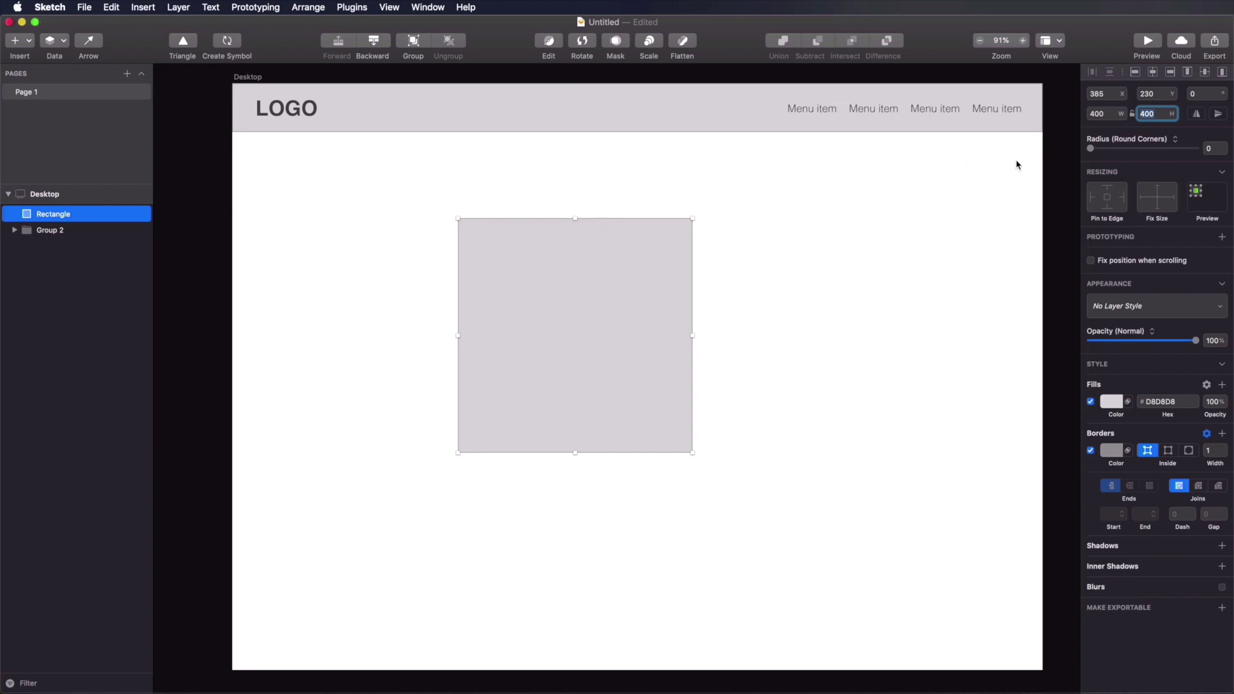
pyautogui.write('300')
pyautogui.press('Return')
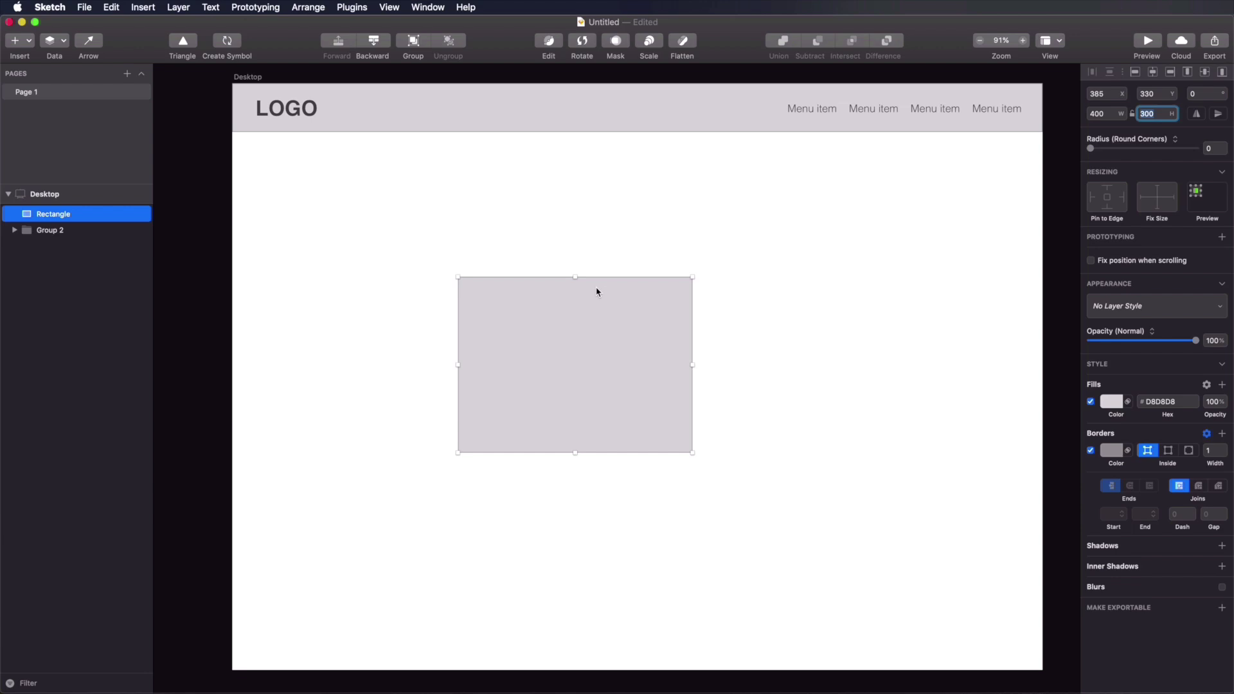
# Step: Reduce the rectangle's height to 250 px with the calculation 300-50, keeping its bottom edge fixed
pyautogui.write('-50')
pyautogui.press('BackSpace')
pyautogui.press('BackSpace')
pyautogui.press('BackSpace')
pyautogui.write('300-50')
pyautogui.press('Return')
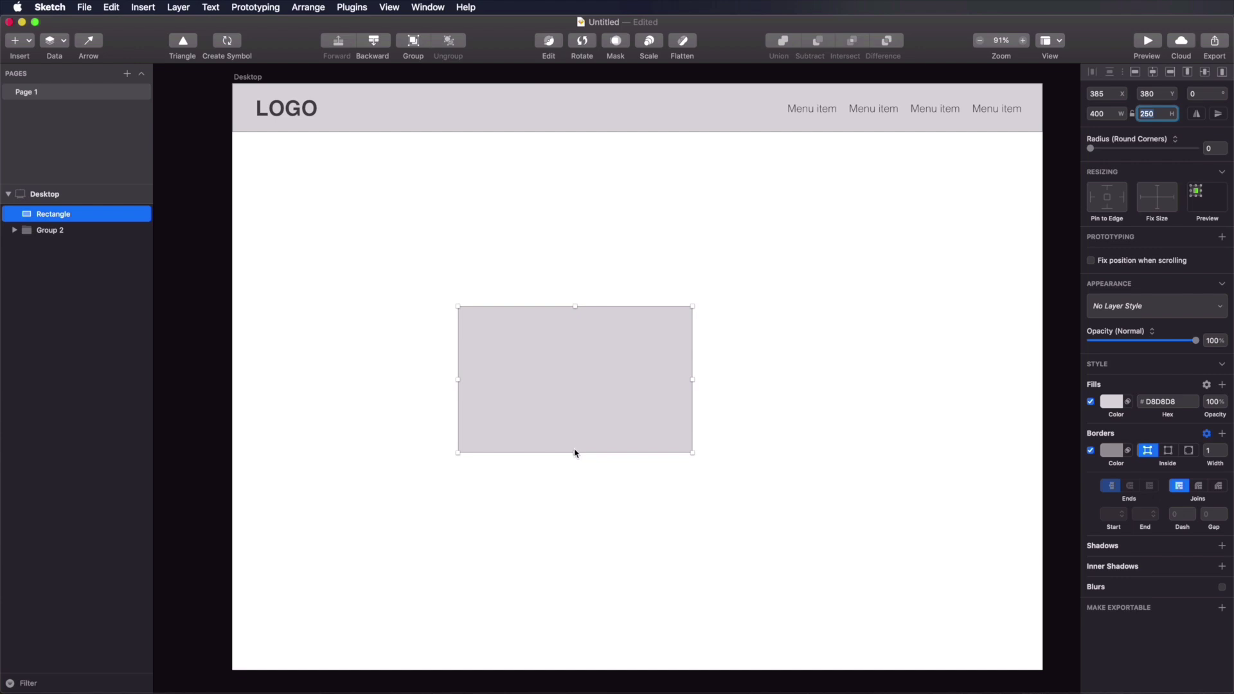
# Step: Set the rectangle's width to 300 px resized from its centre, using the value 300c
pyautogui.click(1115, 118)
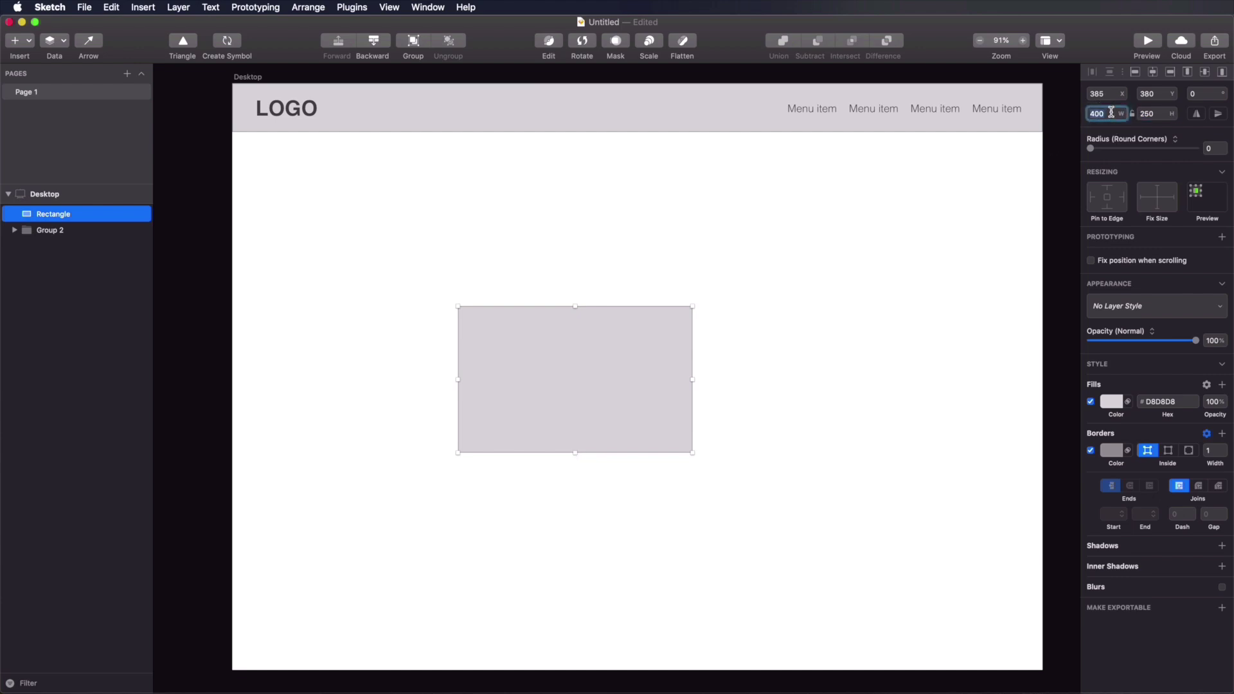
pyautogui.write('=')
pyautogui.press('BackSpace')
pyautogui.press('BackSpace')
pyautogui.press('BackSpace')
pyautogui.press('BackSpace')
pyautogui.write('300c')
pyautogui.press('Return')
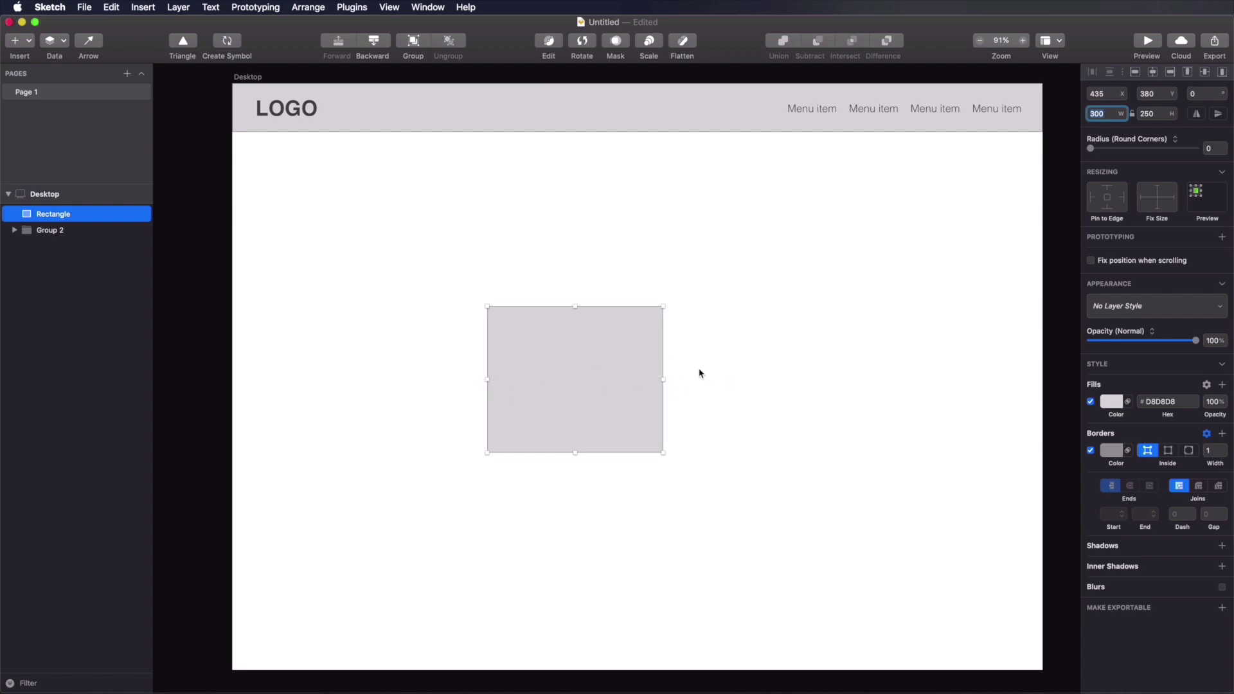
# Step: Set the rectangle's height to 200 px resized from its middle, using the value 200m
pyautogui.click(1158, 123)
pyautogui.press('BackSpace')
pyautogui.press('BackSpace')
pyautogui.write('00m')
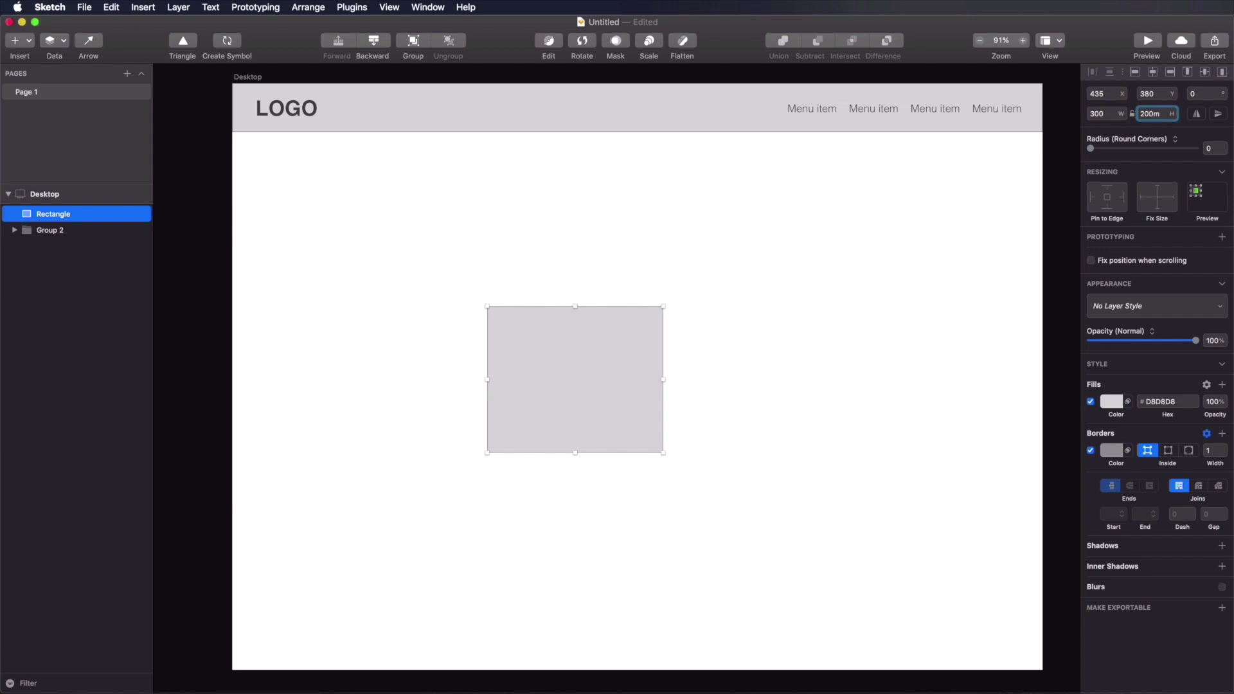
pyautogui.press('Return')
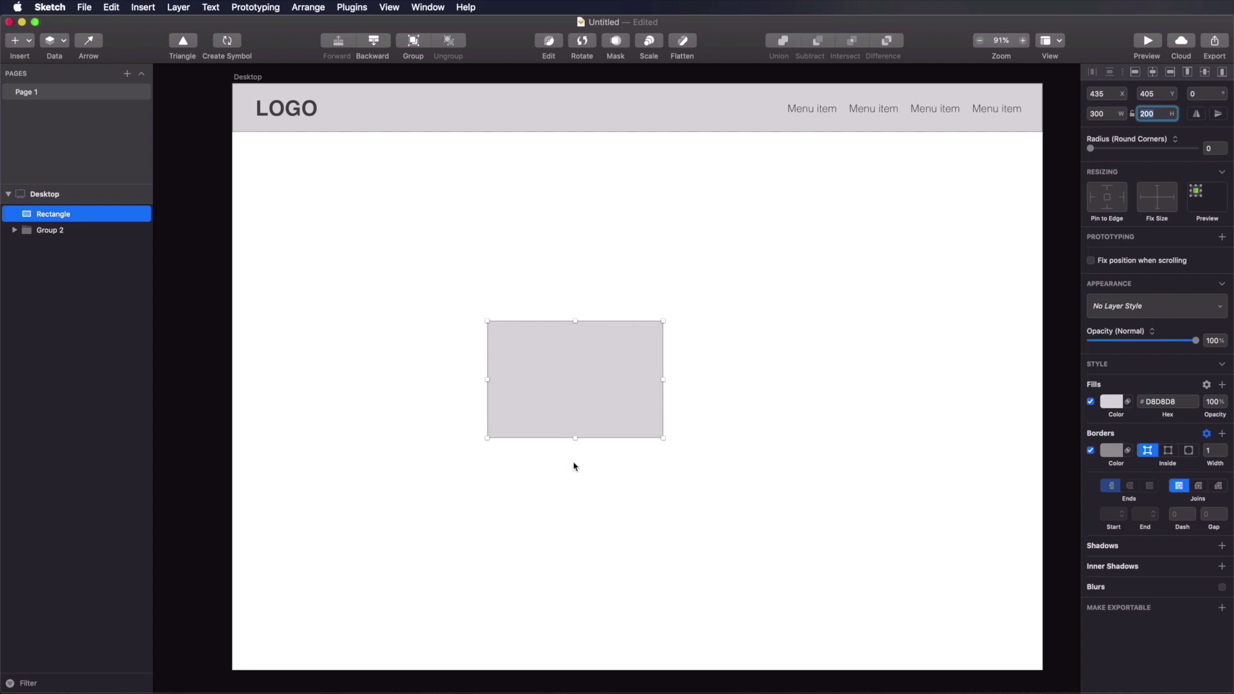
# Step: Move the rectangle freehand to about X 425, Y 267 and enlarge it to about 608 by 471 px
pyautogui.click(708, 322)
pyautogui.moveTo(605, 372); pyautogui.dragTo(641, 329)
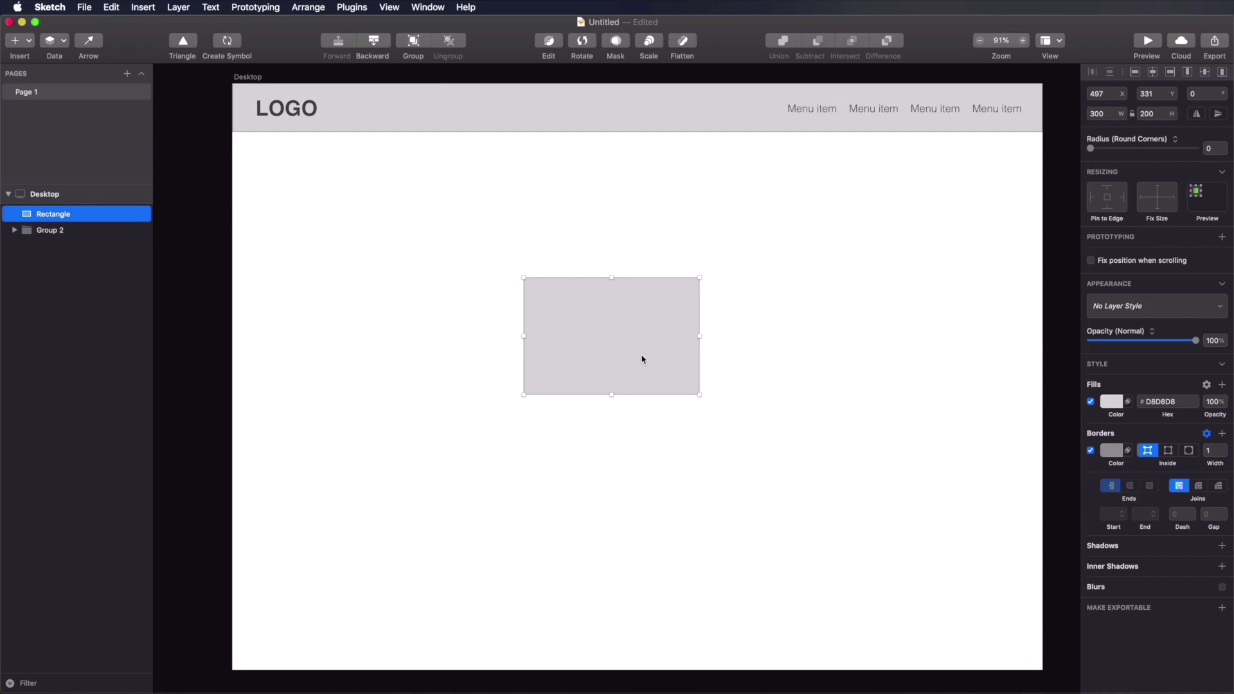
pyautogui.moveTo(699, 395); pyautogui.dragTo(858, 552)
pyautogui.moveTo(771, 397); pyautogui.dragTo(750, 368)
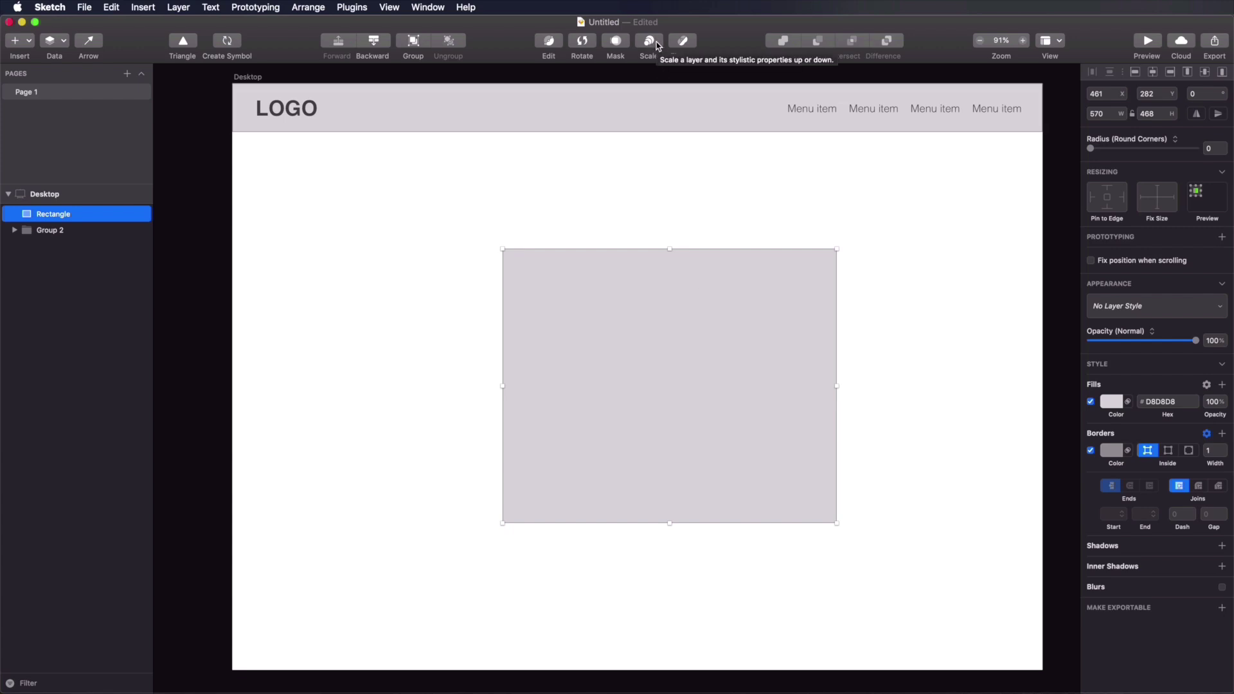
pyautogui.moveTo(696, 380); pyautogui.dragTo(675, 367)
pyautogui.moveTo(815, 514); pyautogui.dragTo(837, 516)
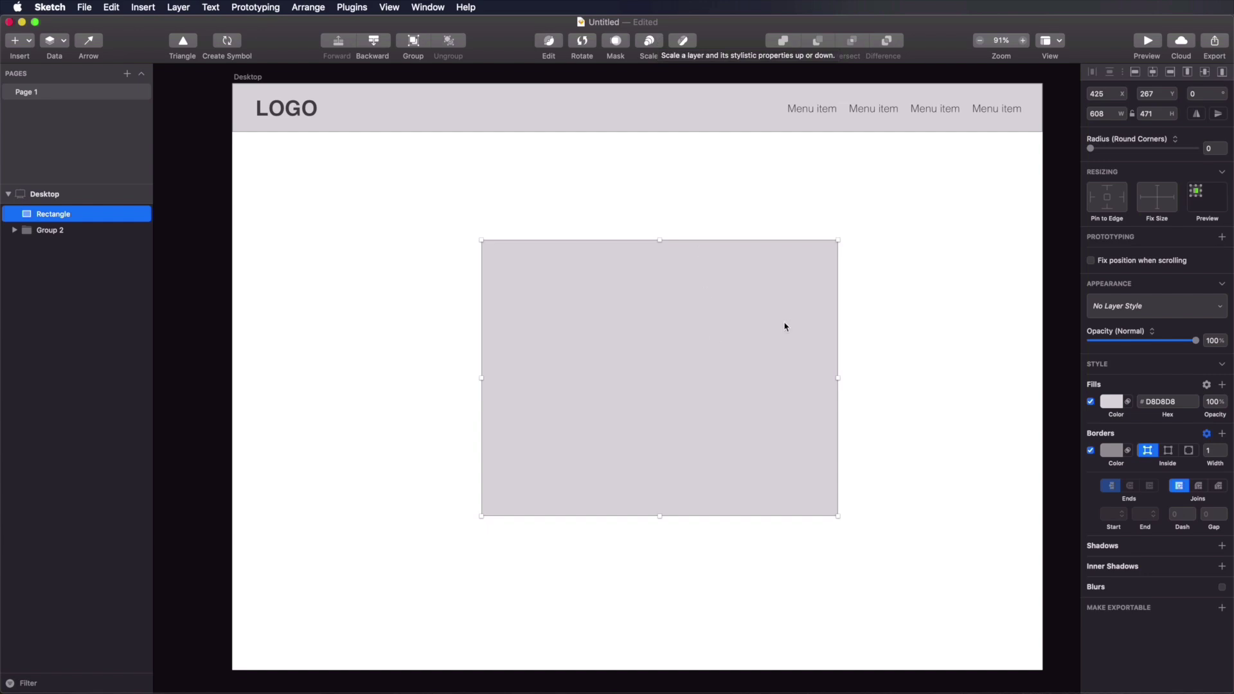
# Step: Shrink the rectangle proportionally to about 147 by 114 px and set its border width to 10
pyautogui.moveTo(838, 516); pyautogui.dragTo(639, 368)
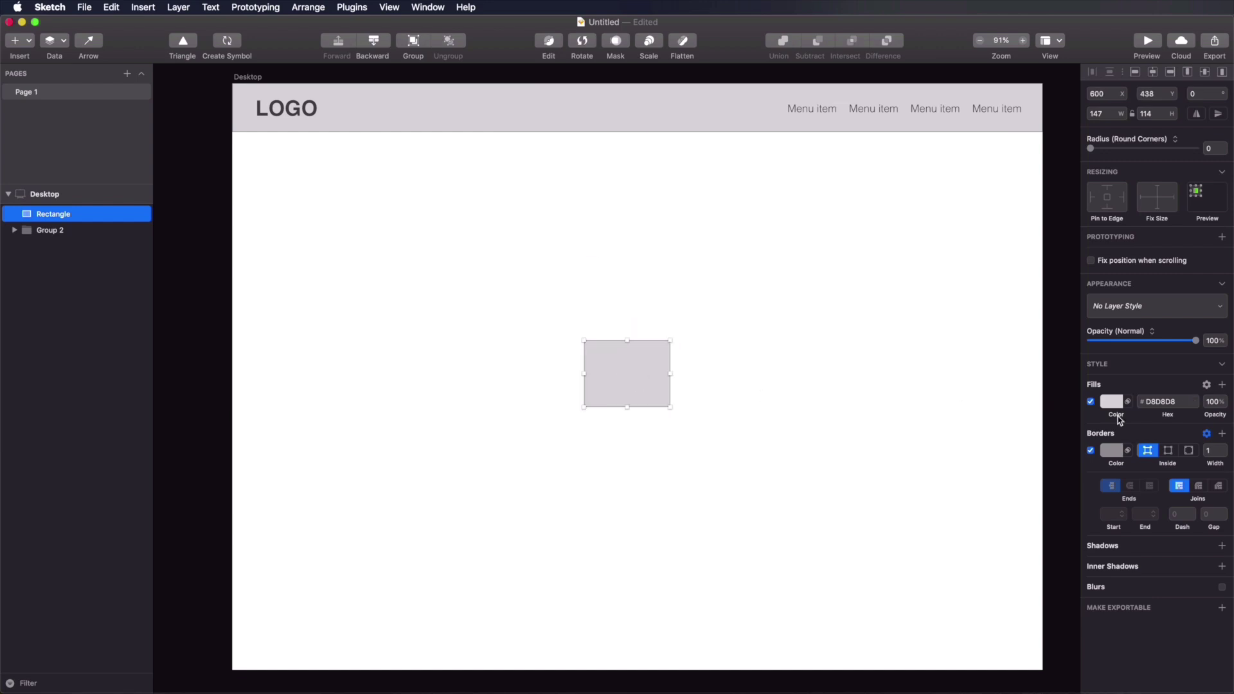
pyautogui.moveTo(1206, 460); pyautogui.dragTo(1217, 463)
pyautogui.moveTo(1217, 462); pyautogui.dragTo(1216, 463)
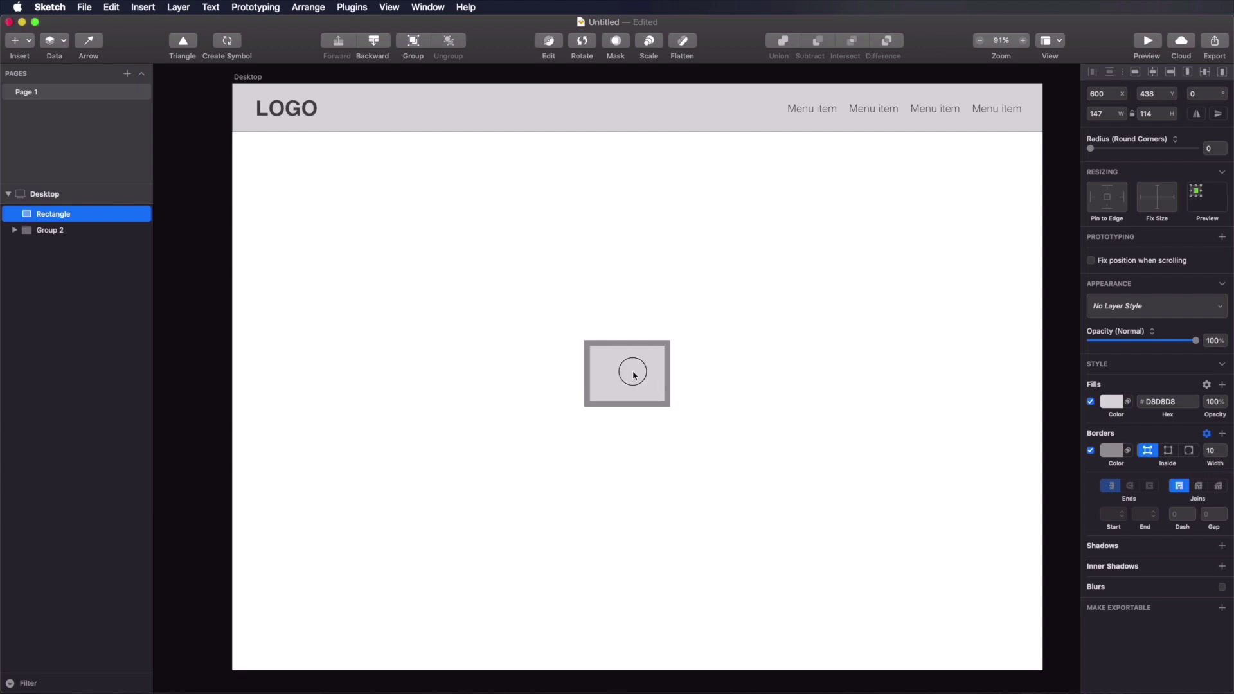
# Step: Duplicate the bordered rectangle, place the two side by side, and enlarge the left one proportionally to about 331 by 256 px
pyautogui.moveTo(643, 386); pyautogui.dragTo(787, 371)
pyautogui.press('super+d')
pyautogui.click(611, 450)
pyautogui.press('Tab')
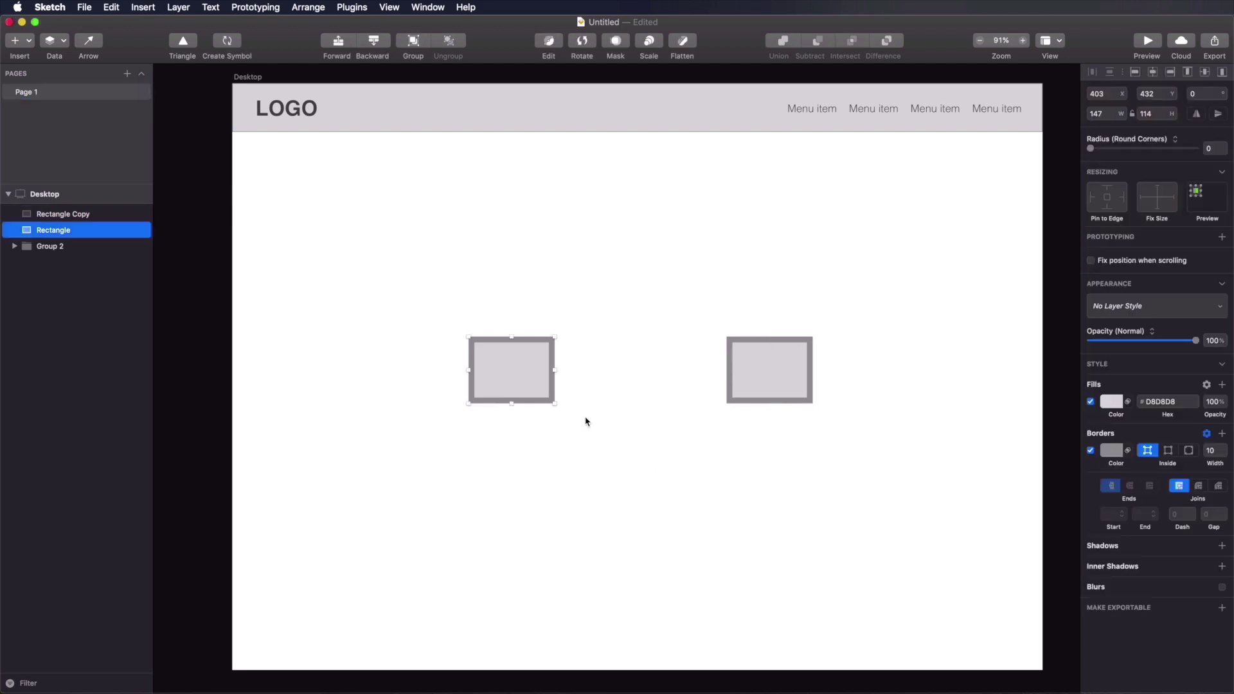
pyautogui.moveTo(555, 406); pyautogui.dragTo(605, 448)
pyautogui.click(766, 369)
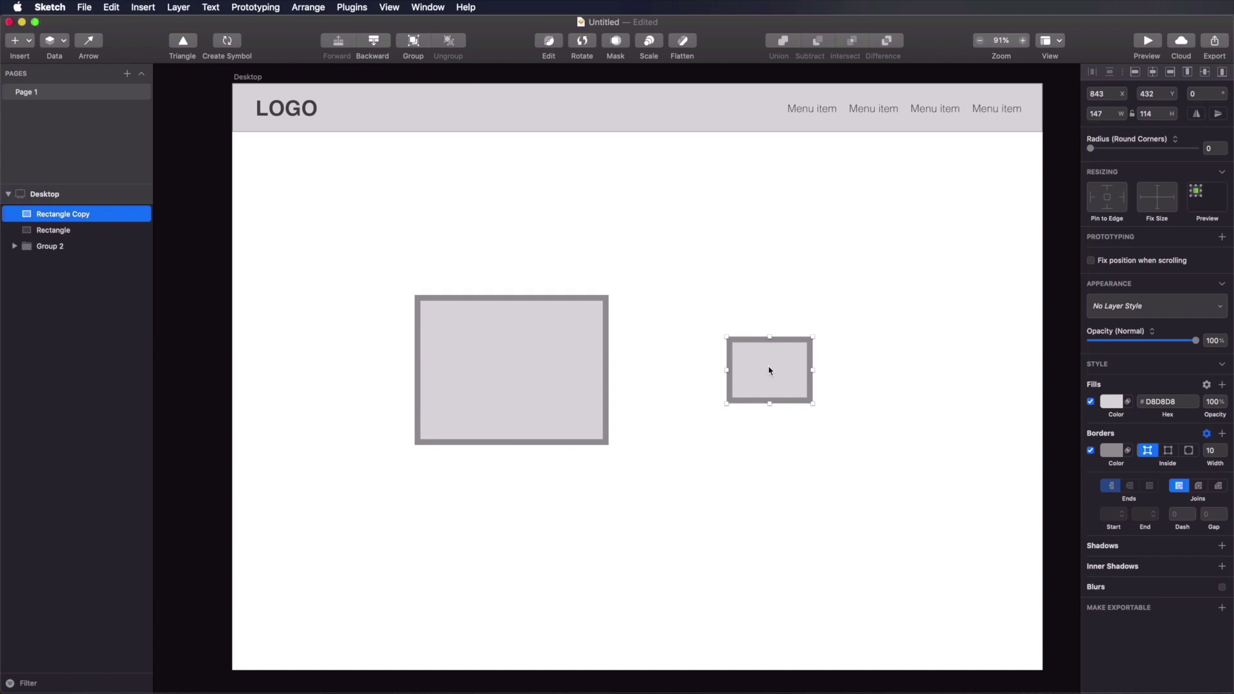
pyautogui.click(655, 45)
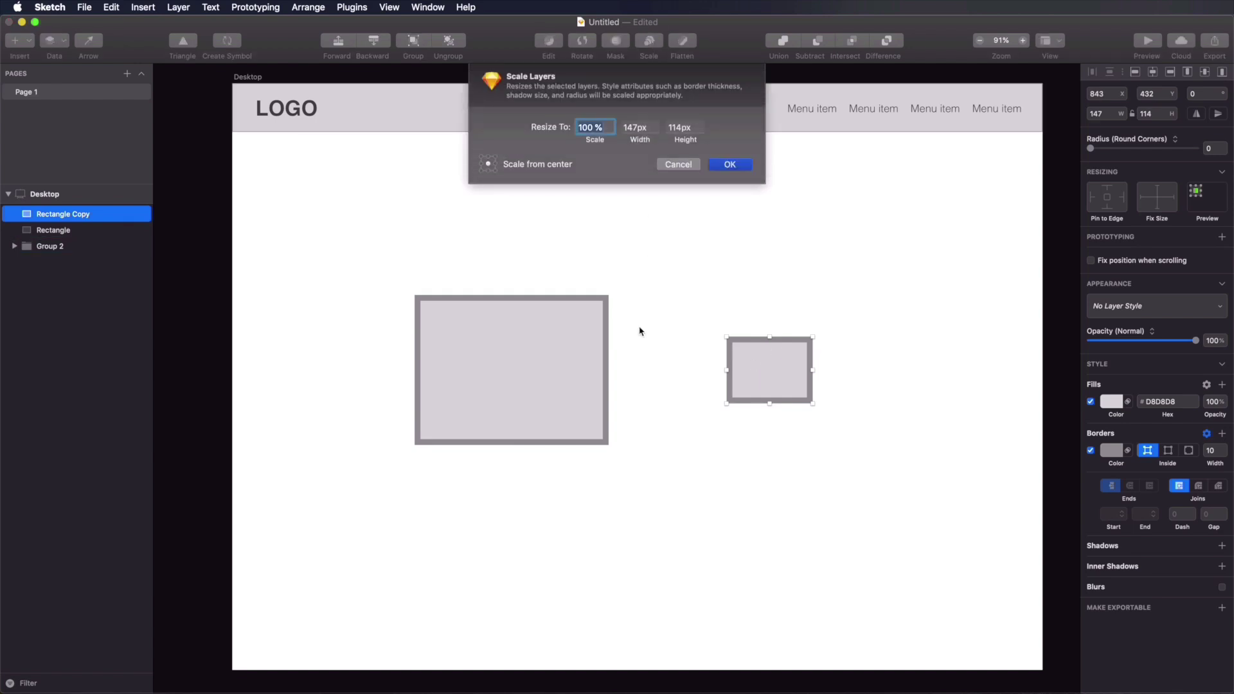
pyautogui.click(548, 345)
pyautogui.click(548, 345)
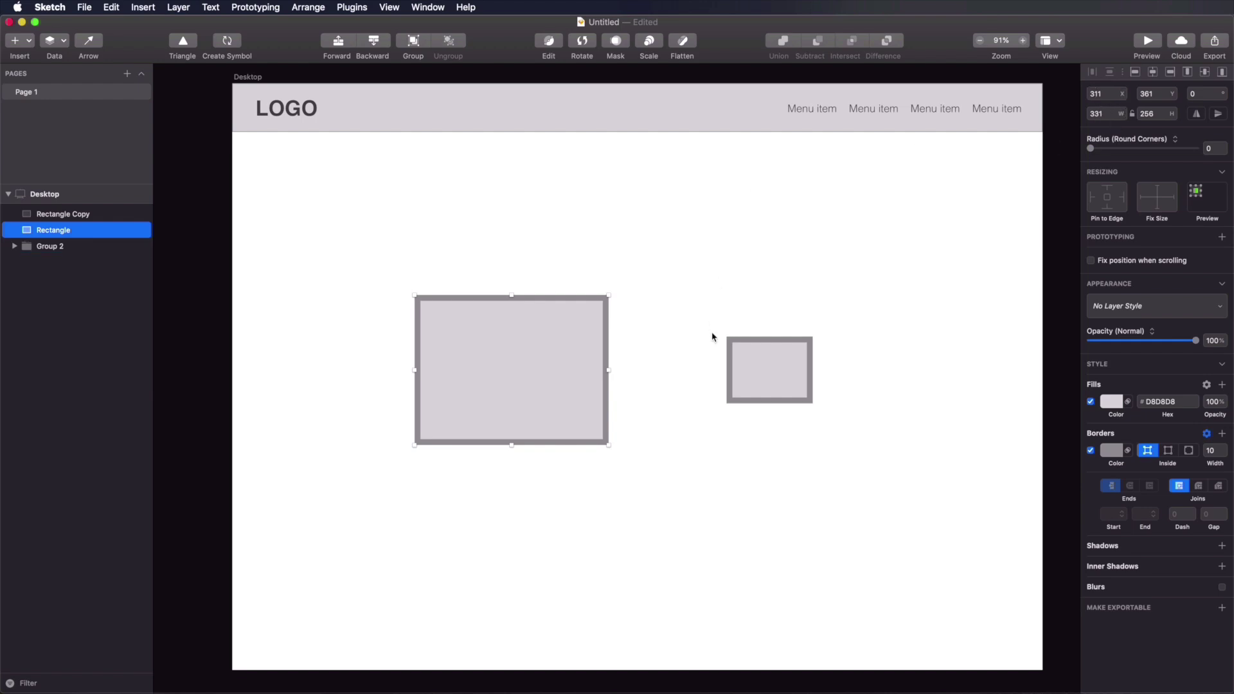
# Step: Scale the small rectangle copy together with its border to a width of 331 px using the Scale command
pyautogui.click(746, 318)
pyautogui.click(779, 338)
pyautogui.click(651, 46)
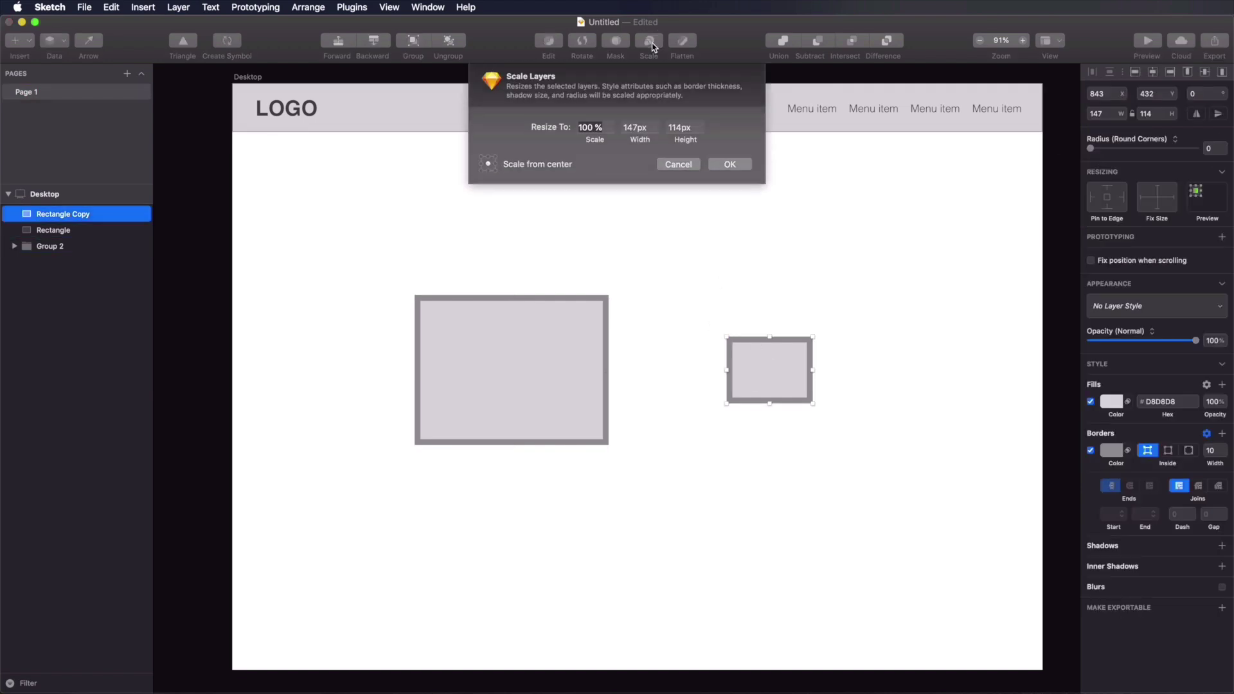
pyautogui.press('Tab')
pyautogui.write('331')
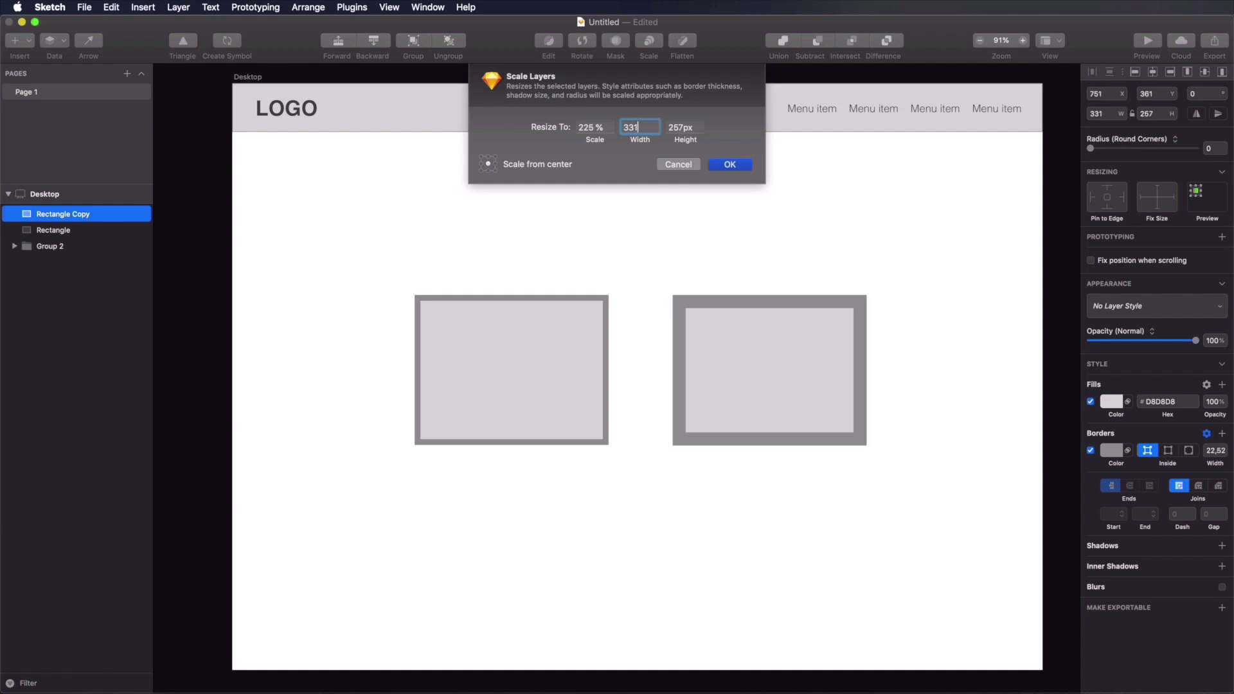
pyautogui.click(738, 169)
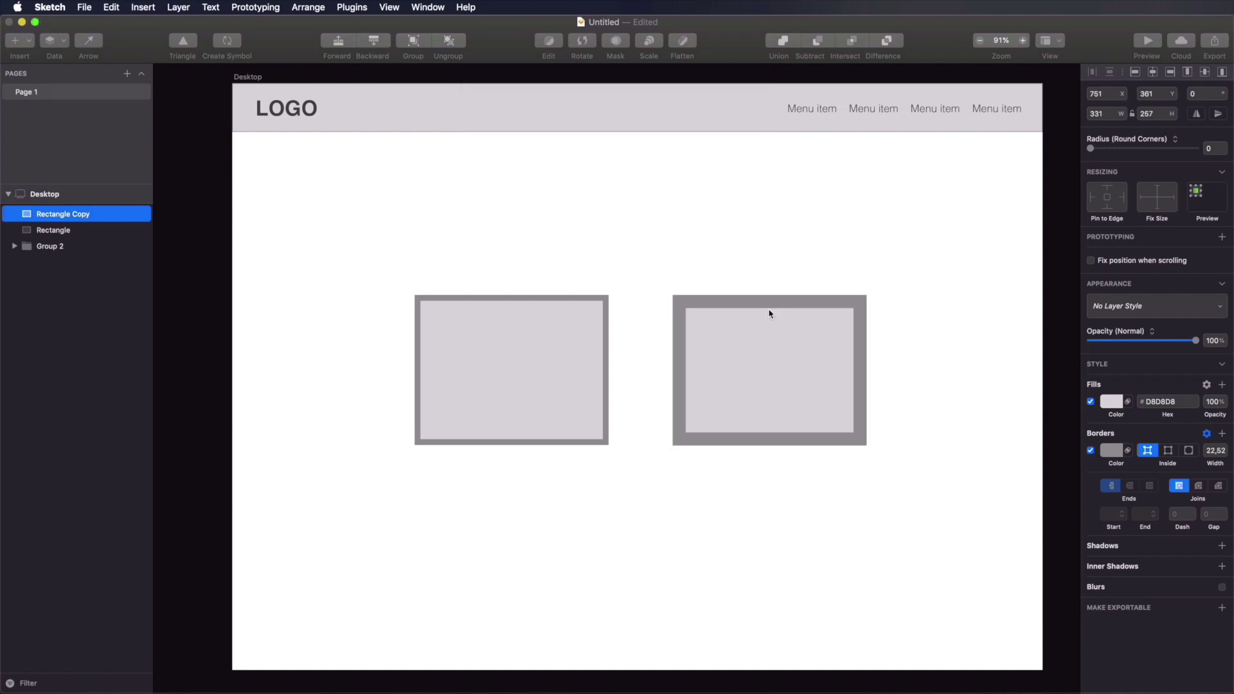
pyautogui.click(768, 264)
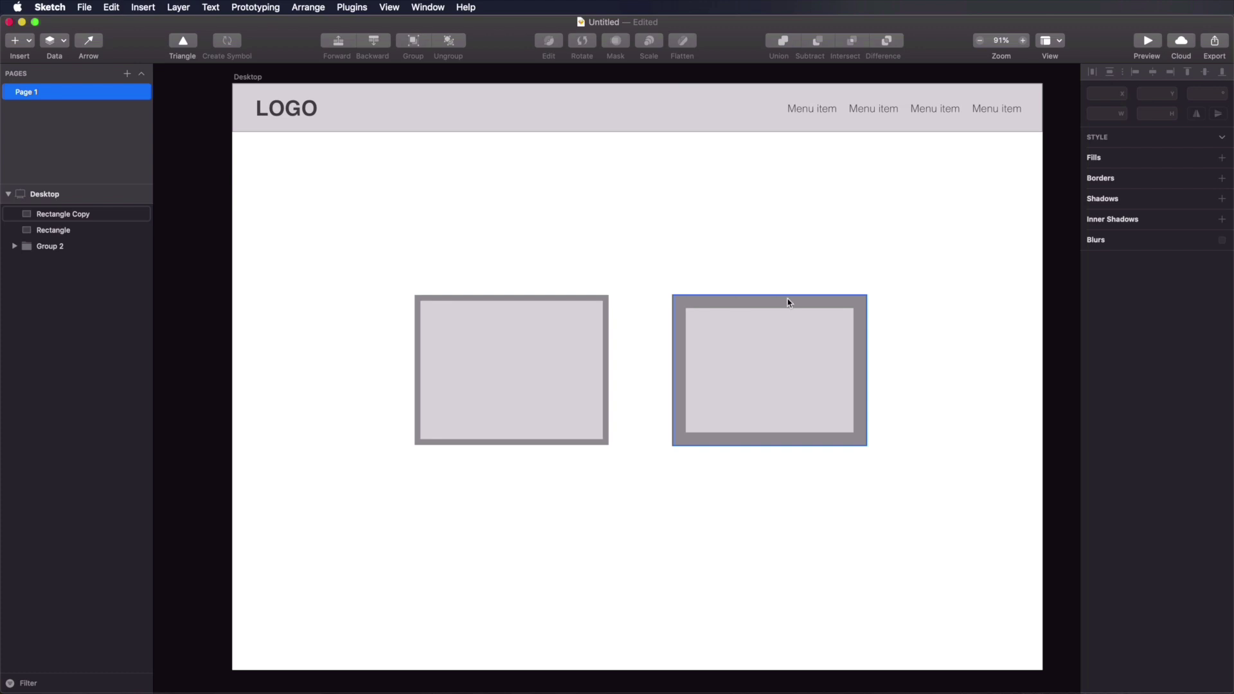
# Step: Compare the size and border width of the resized rectangle with those of the scaled copy
pyautogui.click(790, 394)
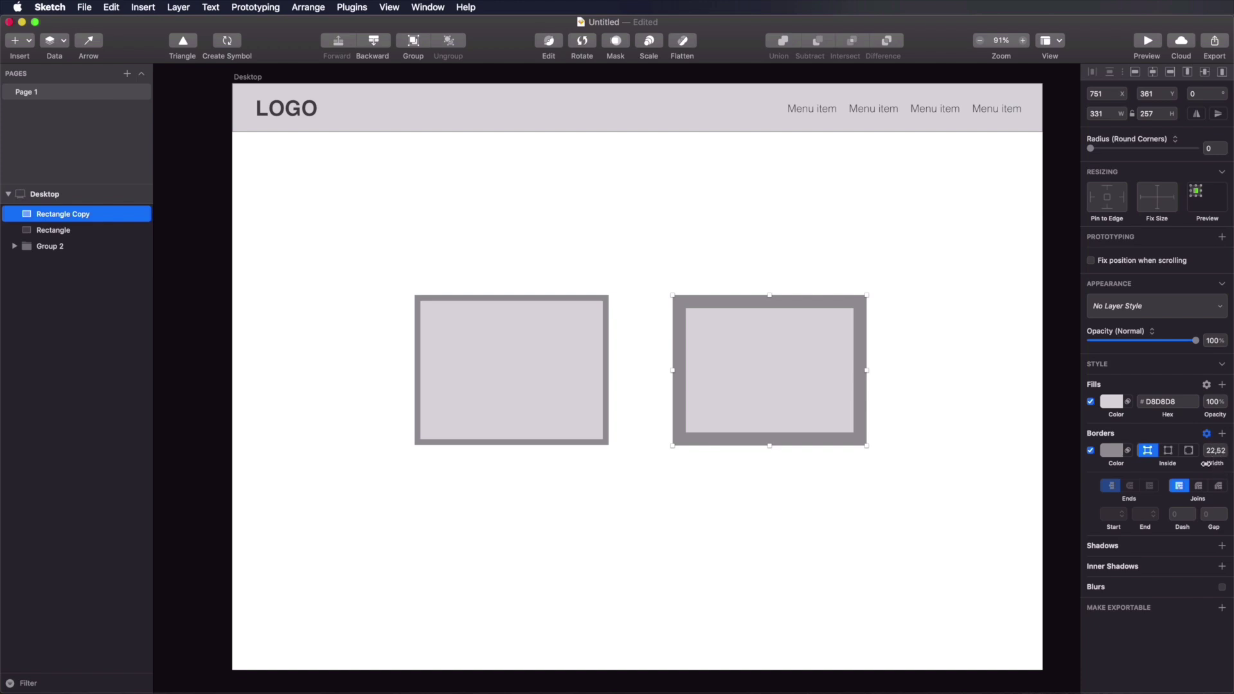
pyautogui.click(566, 386)
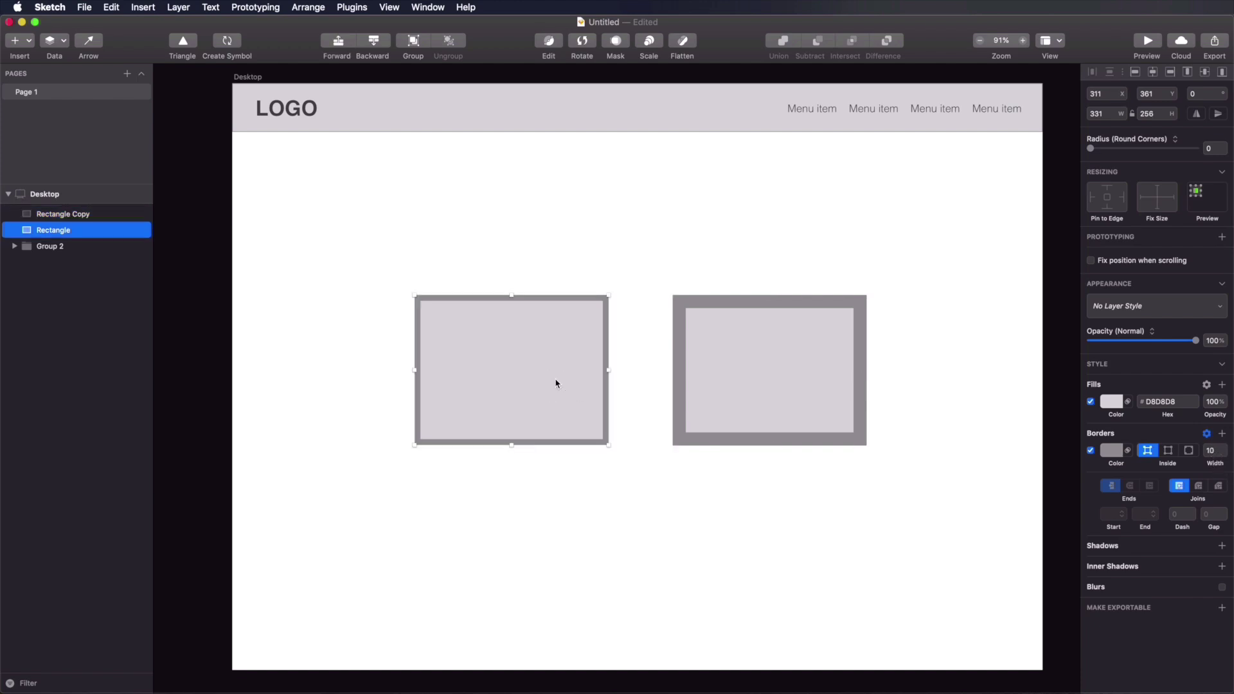
pyautogui.click(696, 264)
pyautogui.click(510, 372)
pyautogui.click(843, 350)
pyautogui.click(587, 355)
pyautogui.click(689, 349)
pyautogui.click(534, 347)
pyautogui.click(750, 341)
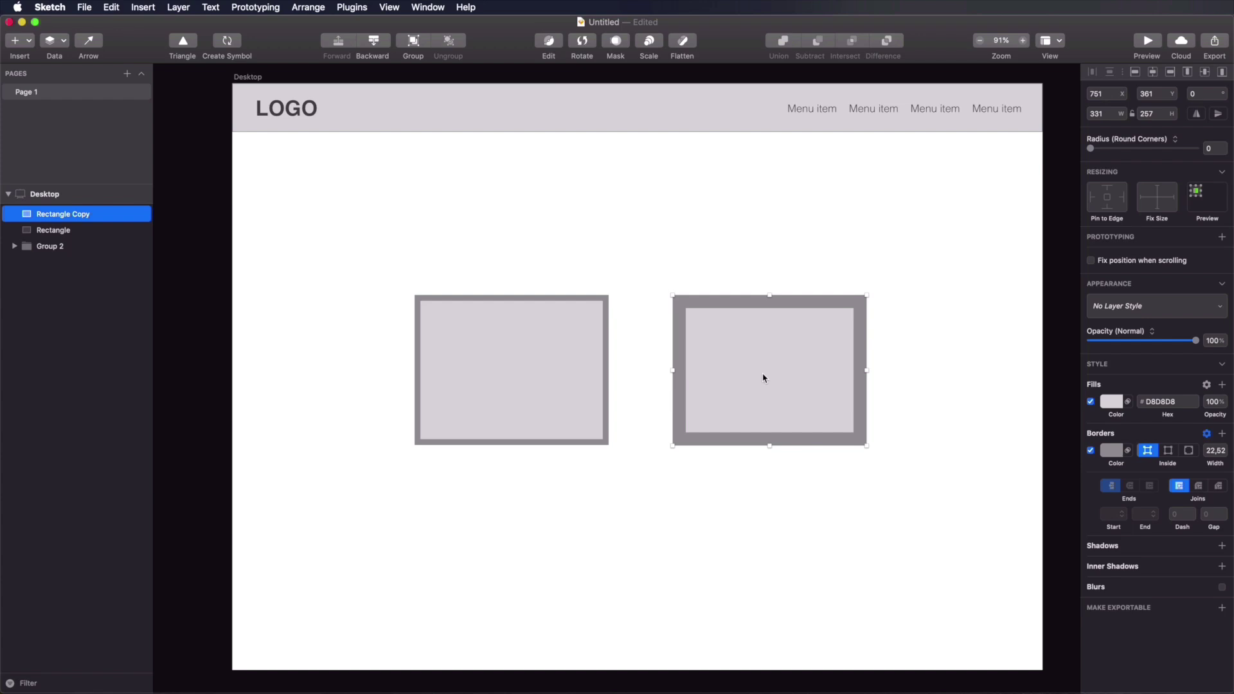
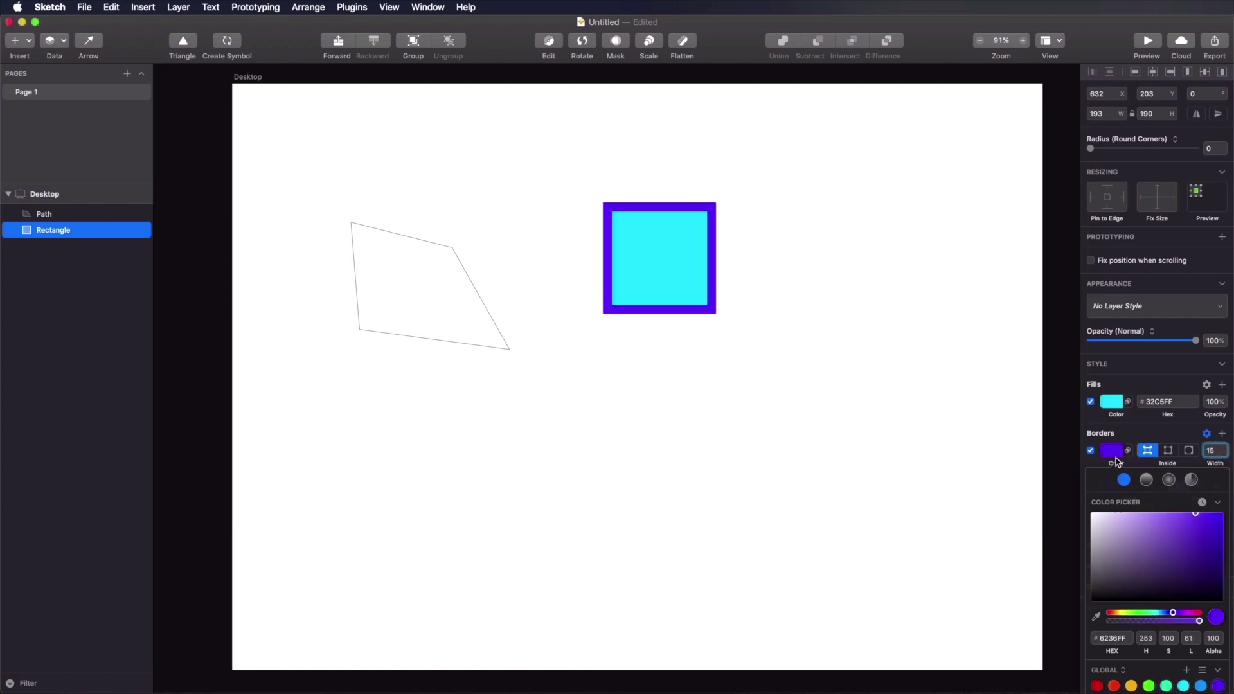
# Step: Add a shadow with X 3, Y 2, blur 13 and spread 0 to the rectangle and move it to about X 784, Y 171
pyautogui.click(1114, 452)
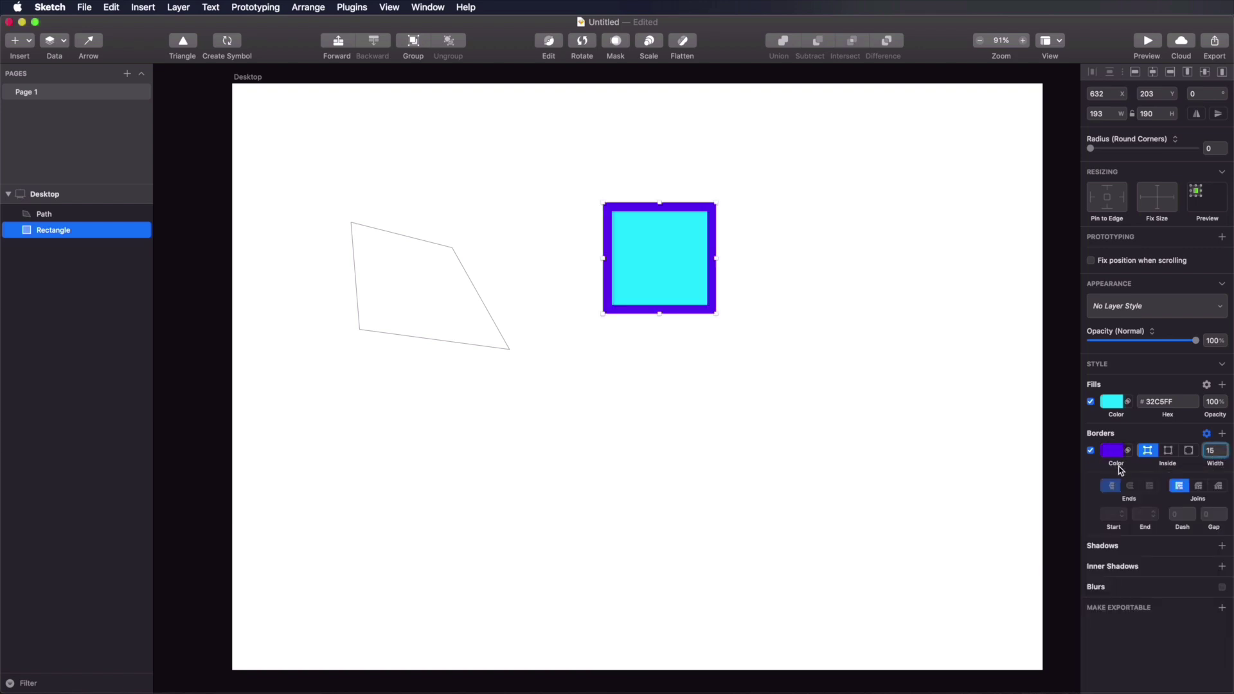
pyautogui.click(1152, 553)
pyautogui.click(651, 262)
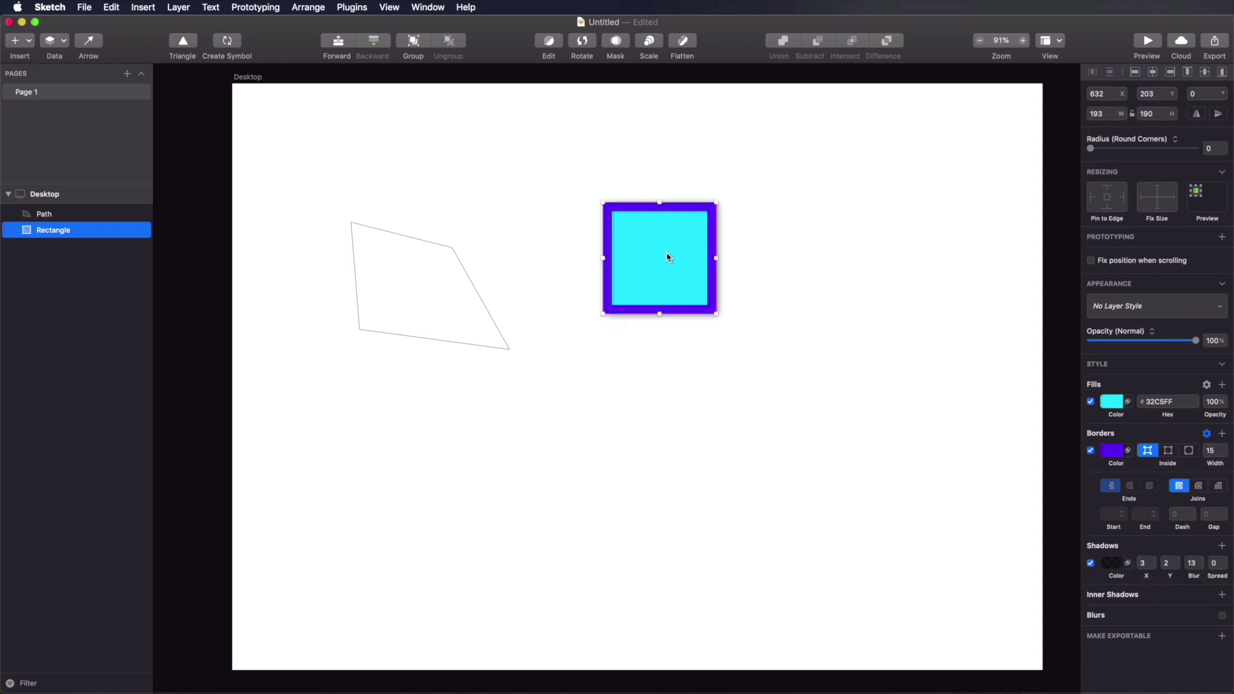
pyautogui.moveTo(669, 258); pyautogui.dragTo(755, 235)
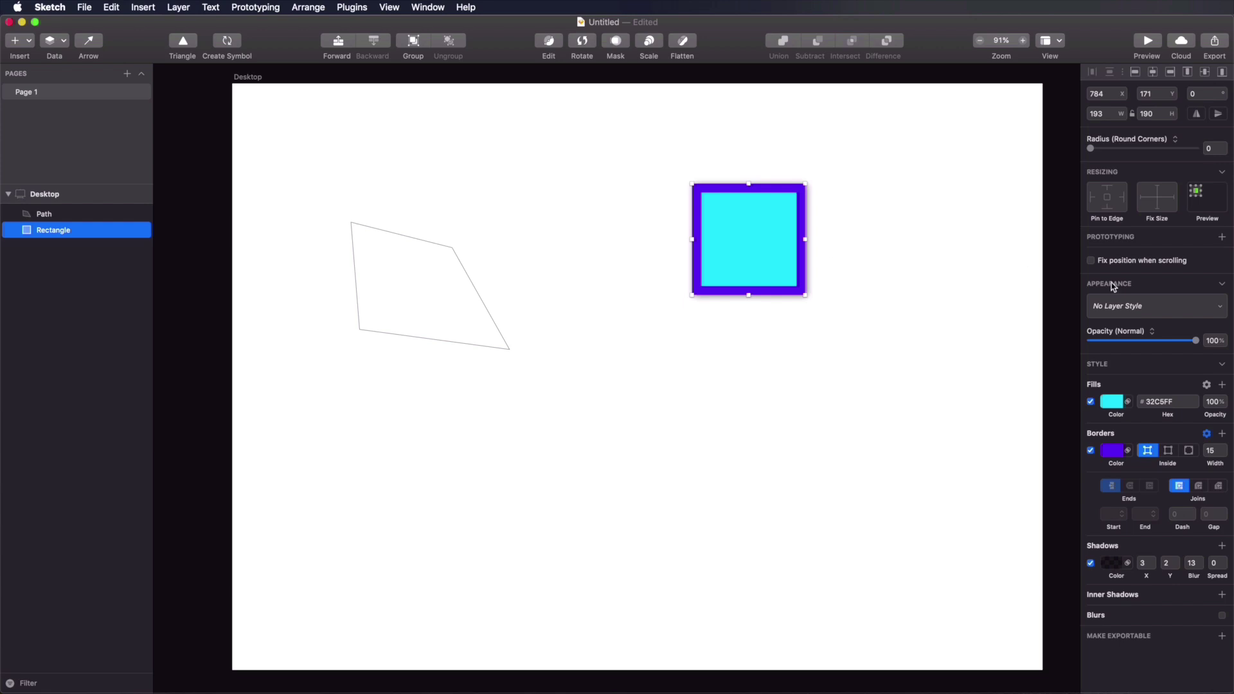
# Step: Create a new layer style named "My rectangle" from the rectangle's appearance
pyautogui.click(1149, 312)
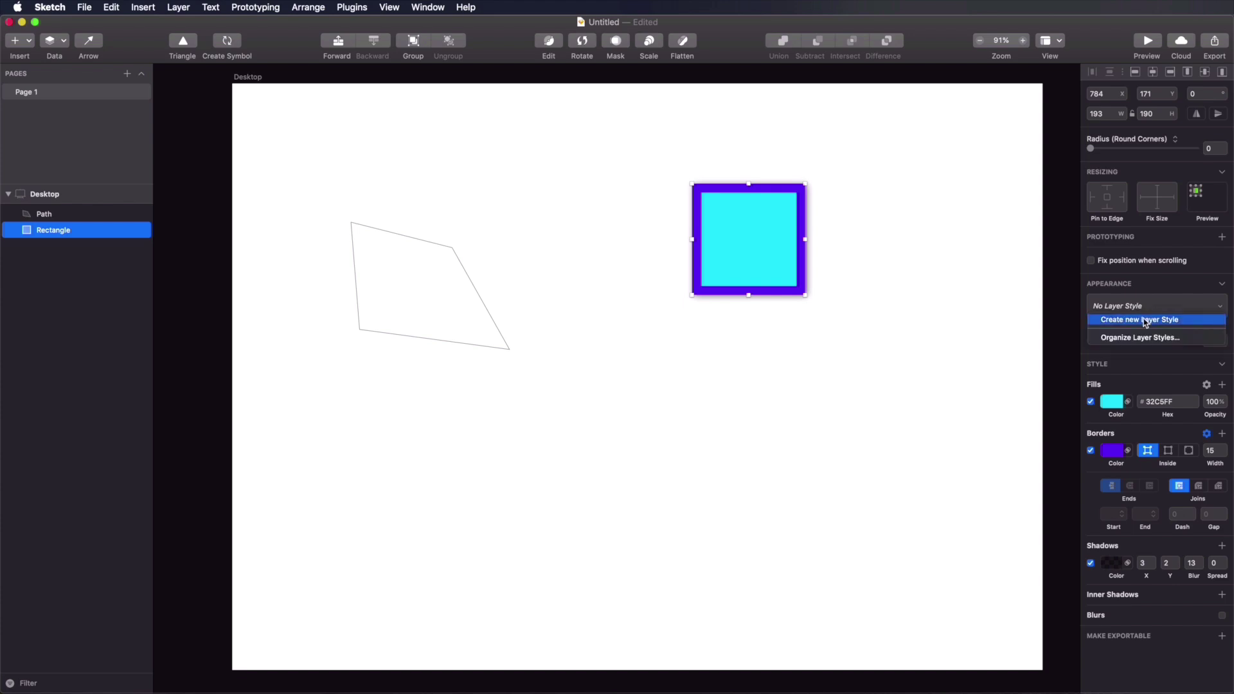
pyautogui.click(1145, 322)
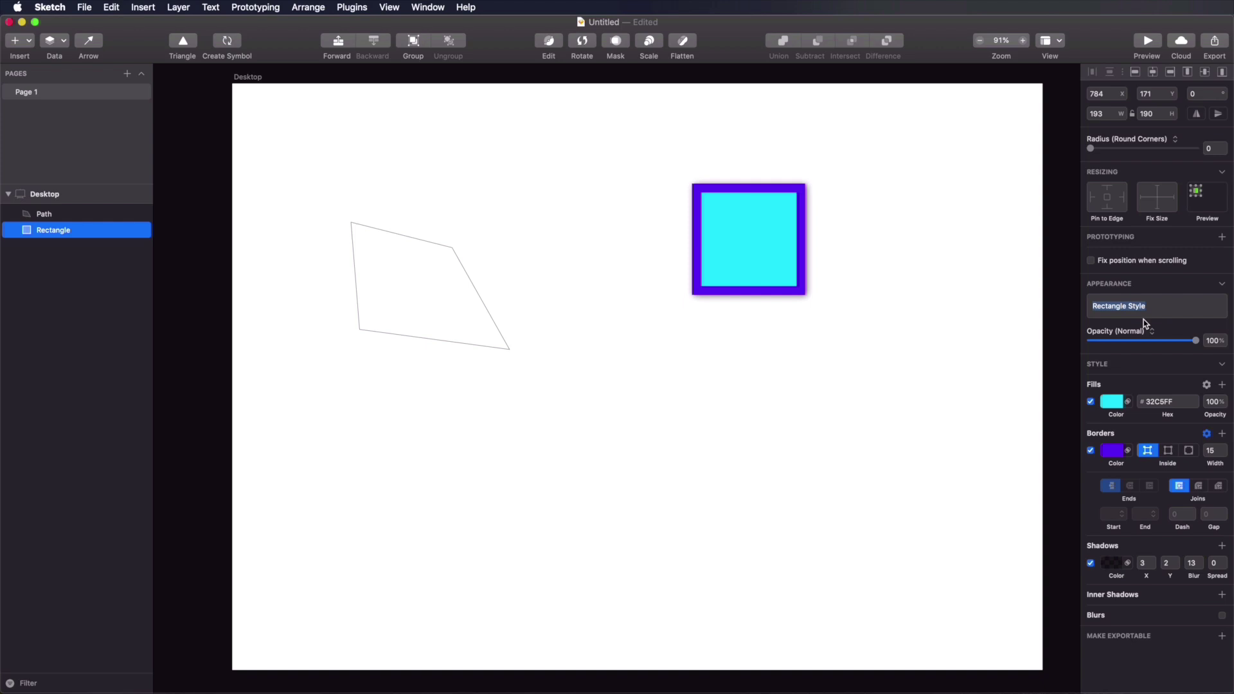
pyautogui.write('My rectangle')
pyautogui.press('Return')
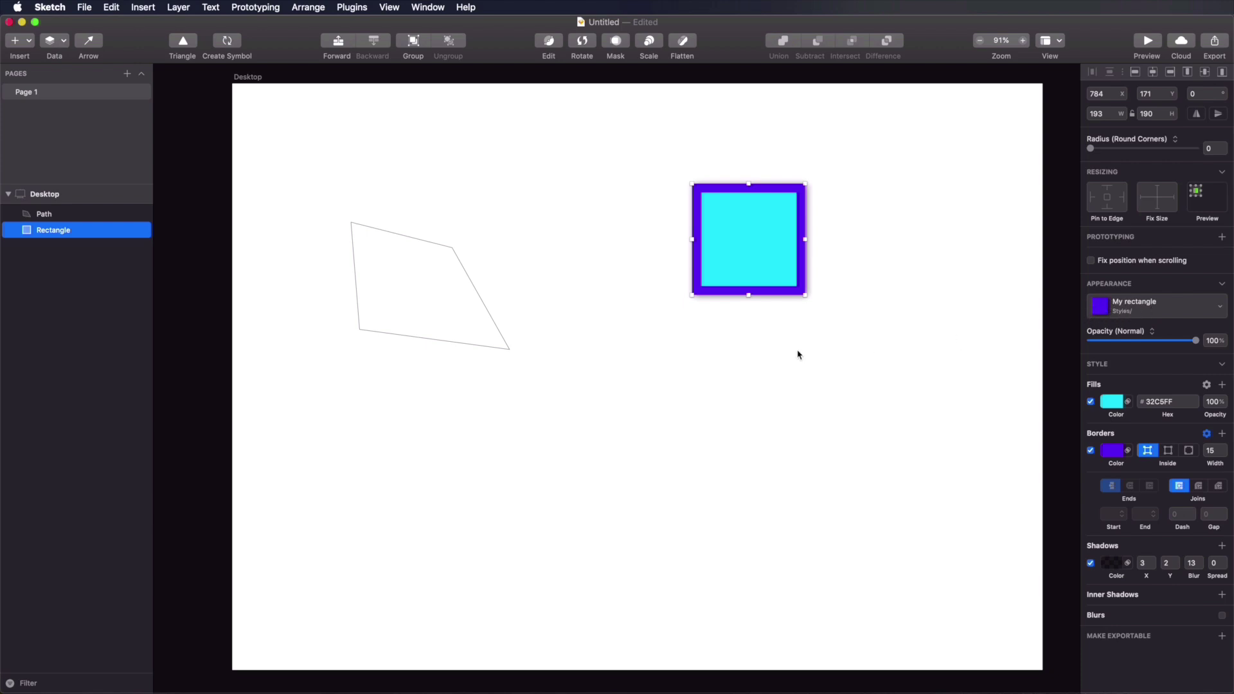
# Step: Apply the My rectangle layer style to the four-sided path
pyautogui.click(675, 356)
pyautogui.click(433, 340)
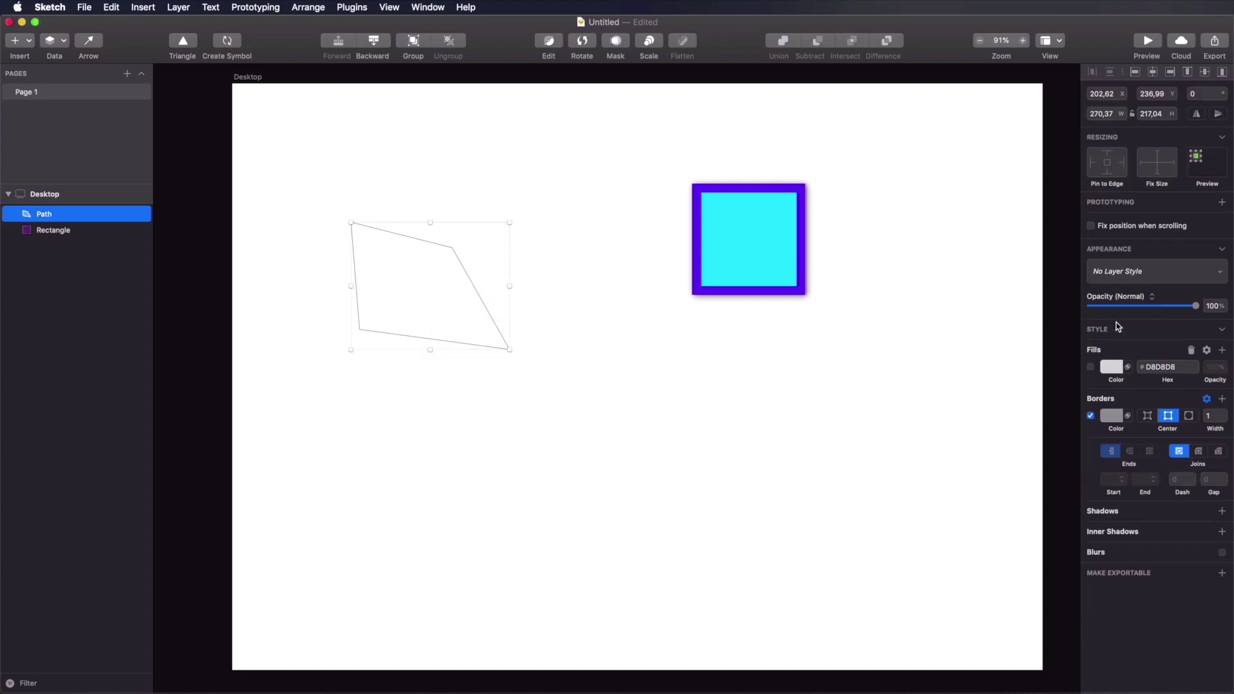
pyautogui.click(1129, 271)
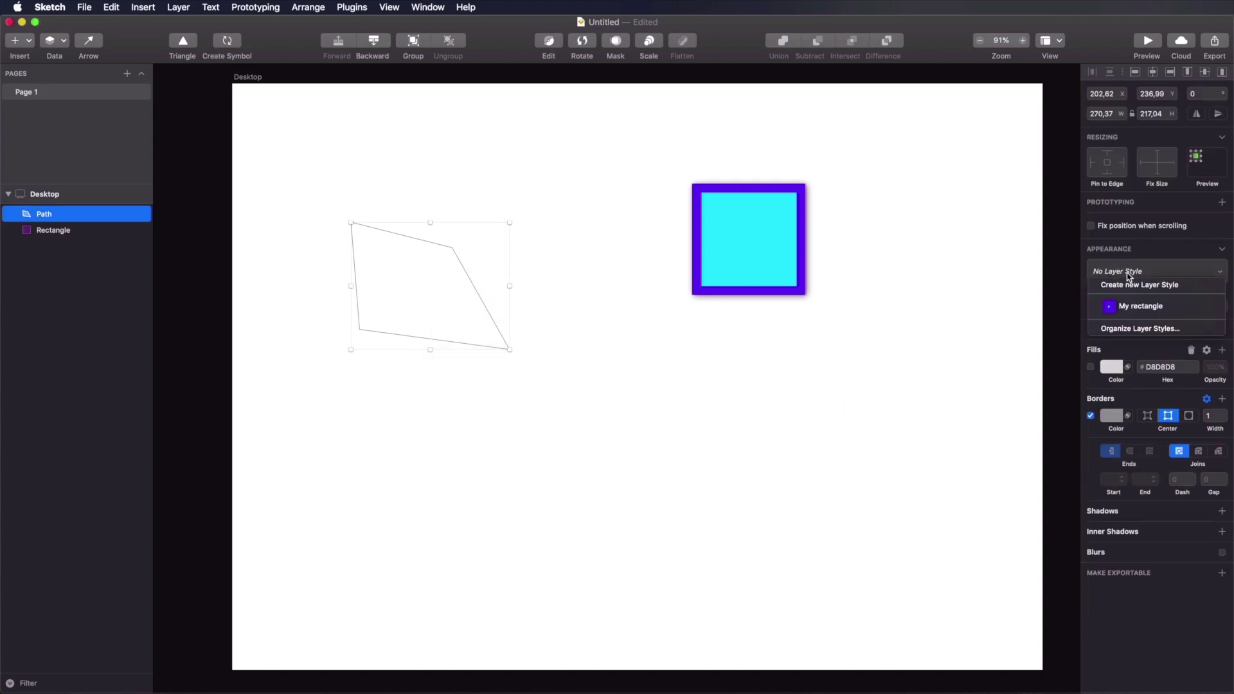
pyautogui.click(1138, 314)
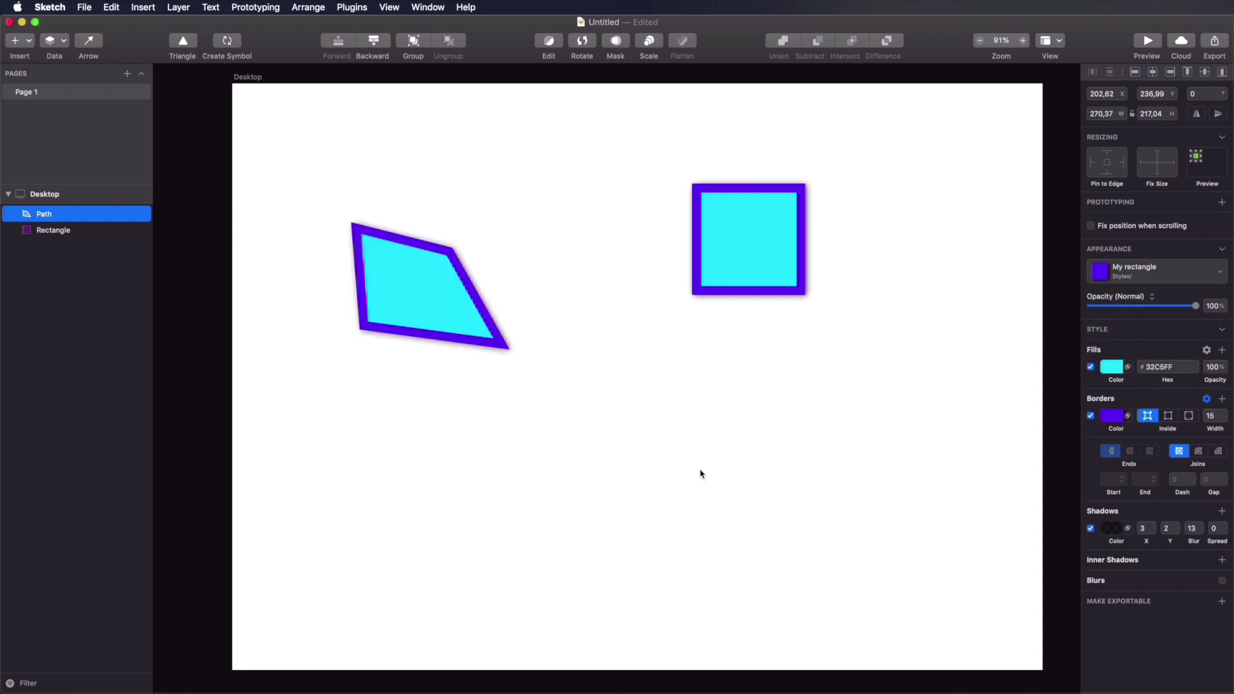
pyautogui.click(700, 464)
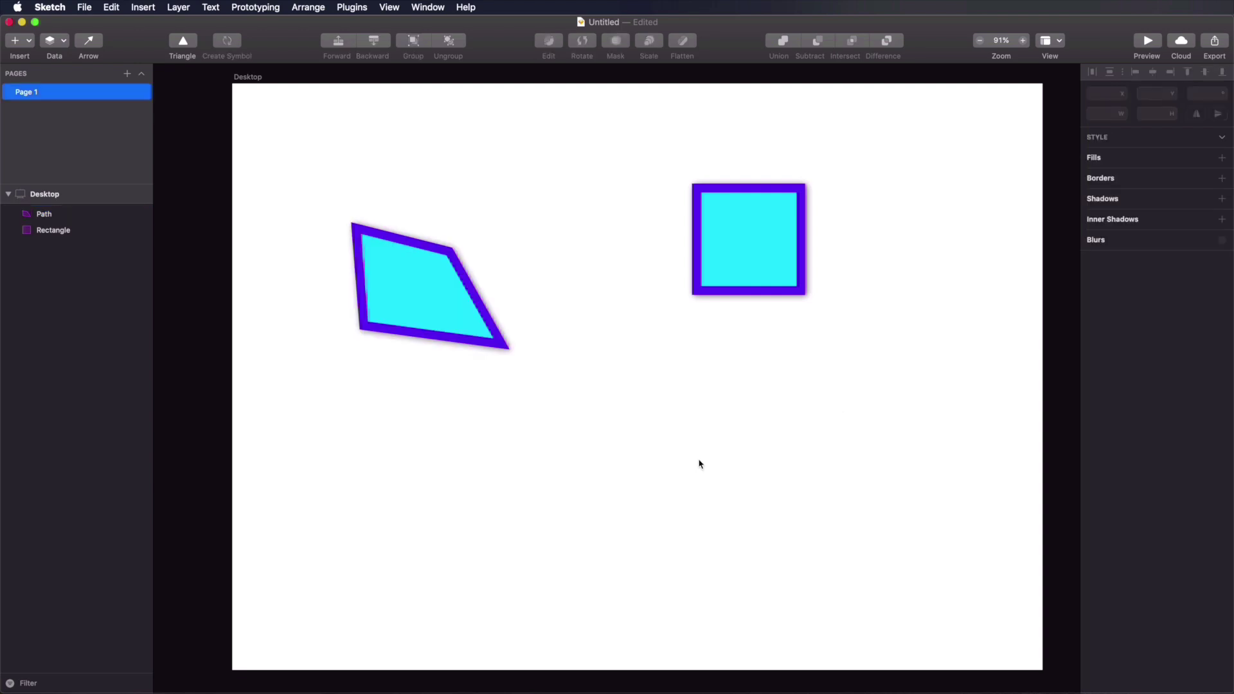
# Step: On a new page, draw an oval about 605 by 458 px and apply the My rectangle layer style to it
pyautogui.click(127, 74)
pyautogui.moveTo(358, 149); pyautogui.dragTo(747, 443)
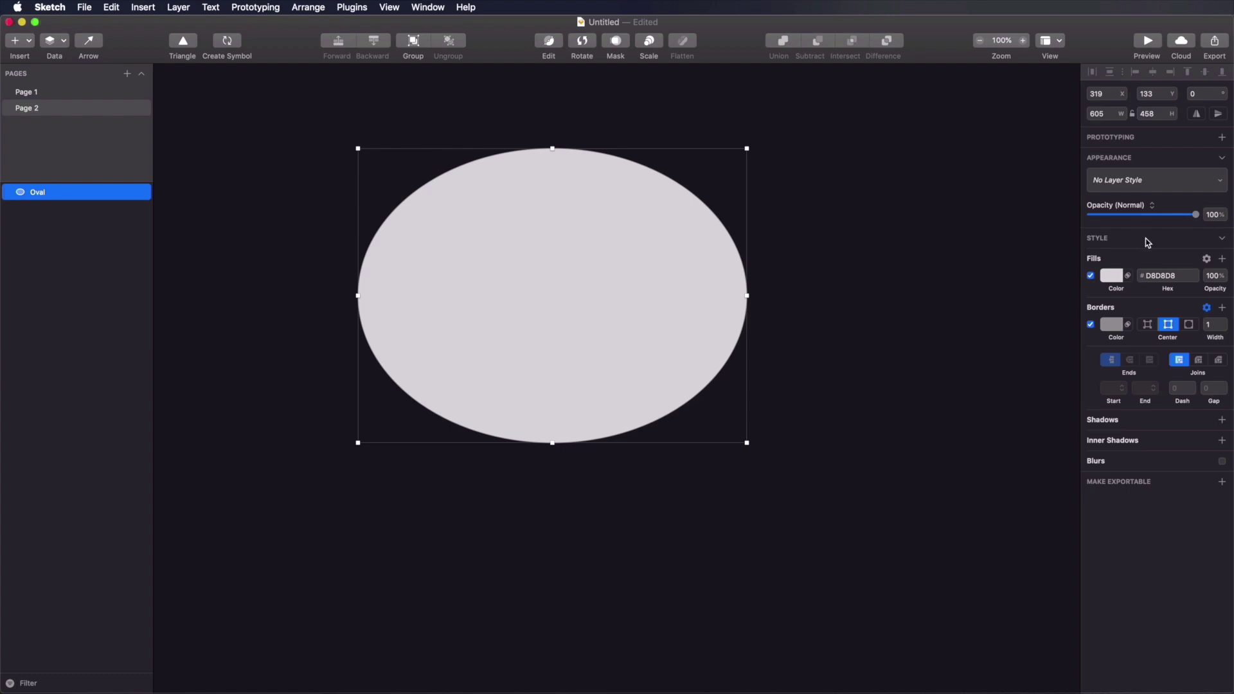
pyautogui.click(1144, 180)
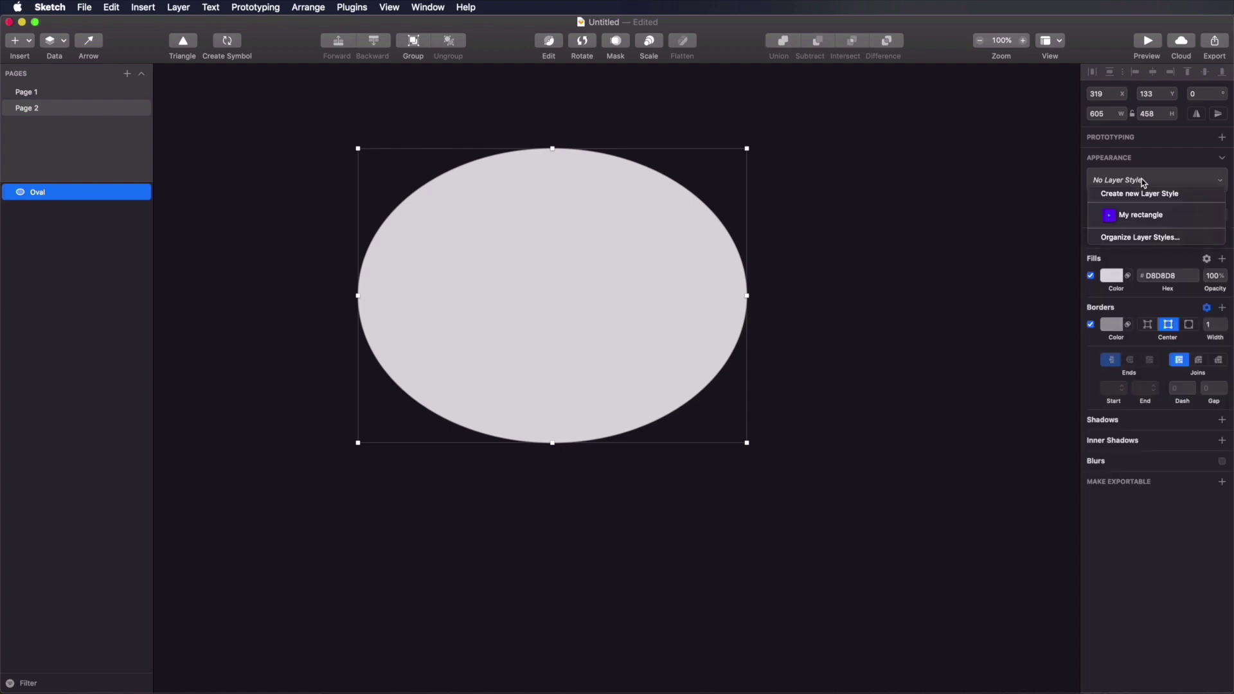
pyautogui.click(1141, 214)
pyautogui.click(942, 491)
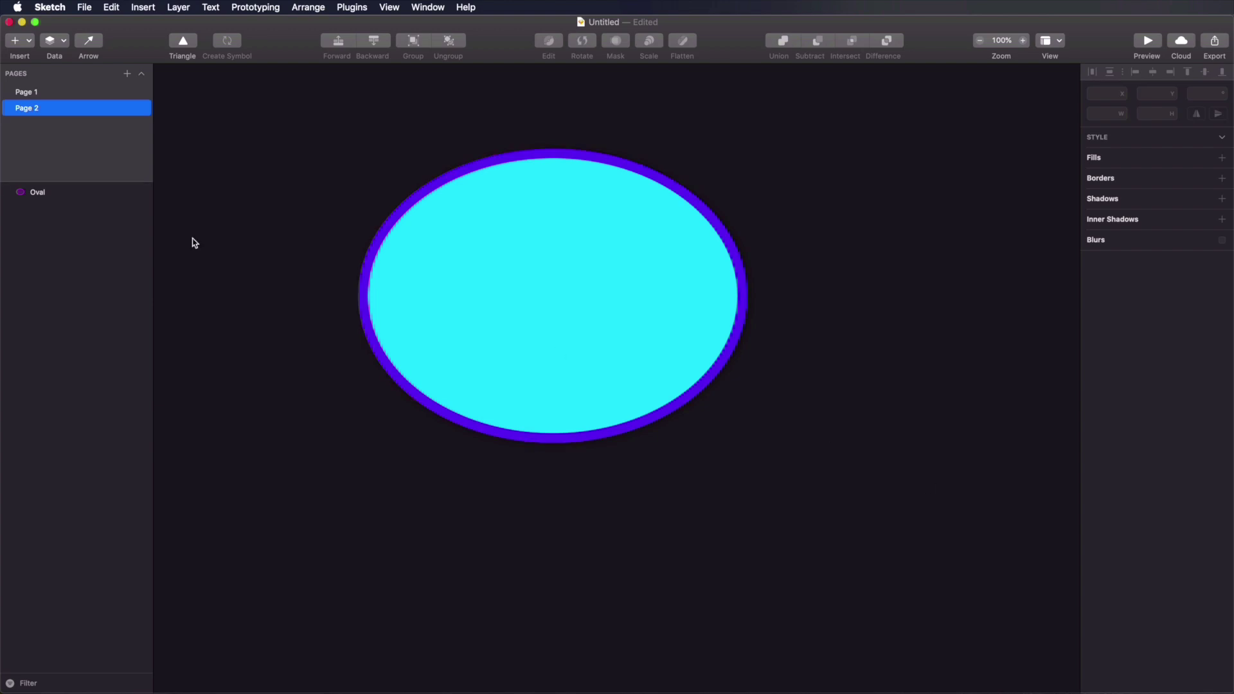
# Step: On Page 1, change the rectangle's fill to Amethyst (#B620E0) and move the rectangle to about X 814, Y 169
pyautogui.click(35, 92)
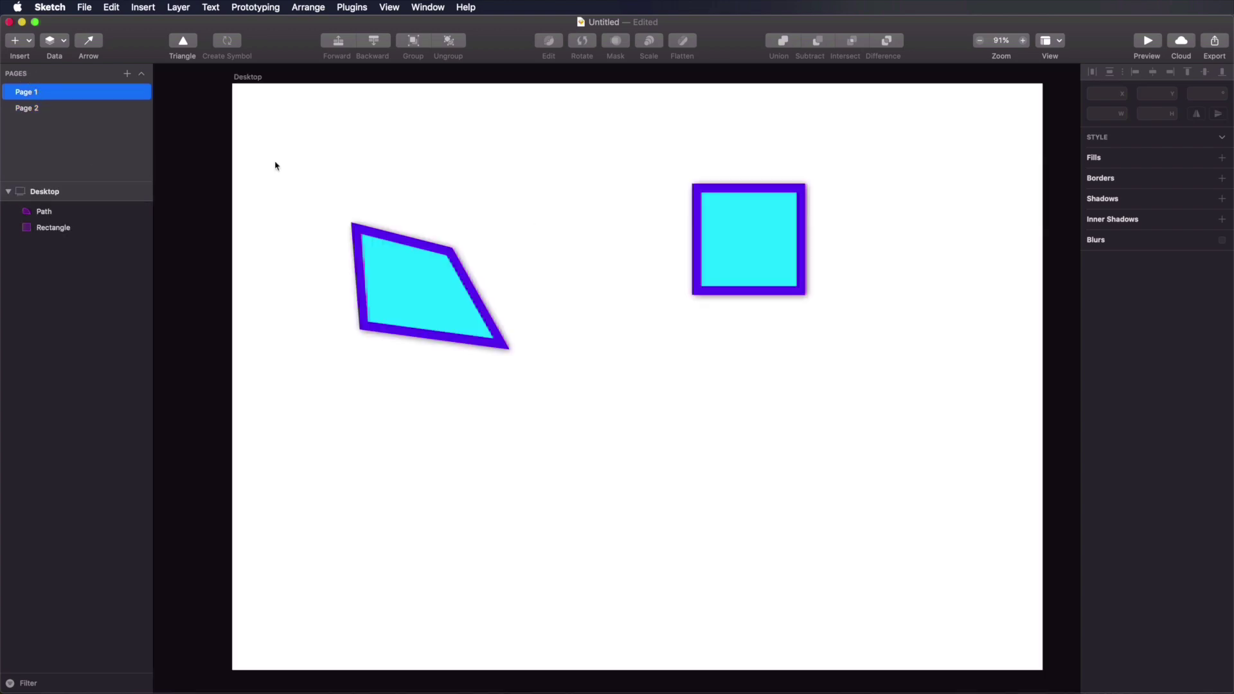
pyautogui.click(763, 231)
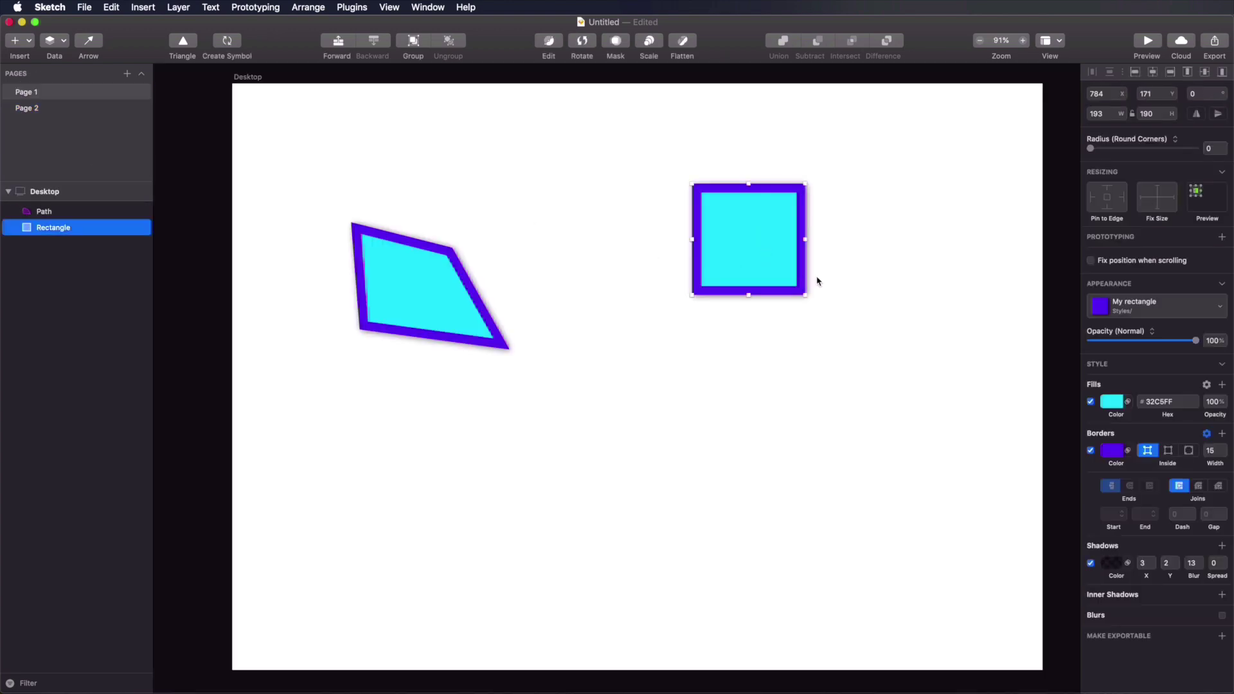
pyautogui.moveTo(749, 230)
pyautogui.mouseDown()
pyautogui.moveTo(741, 237)
pyautogui.moveTo(733, 214)
pyautogui.mouseUp()
pyautogui.click(1112, 402)
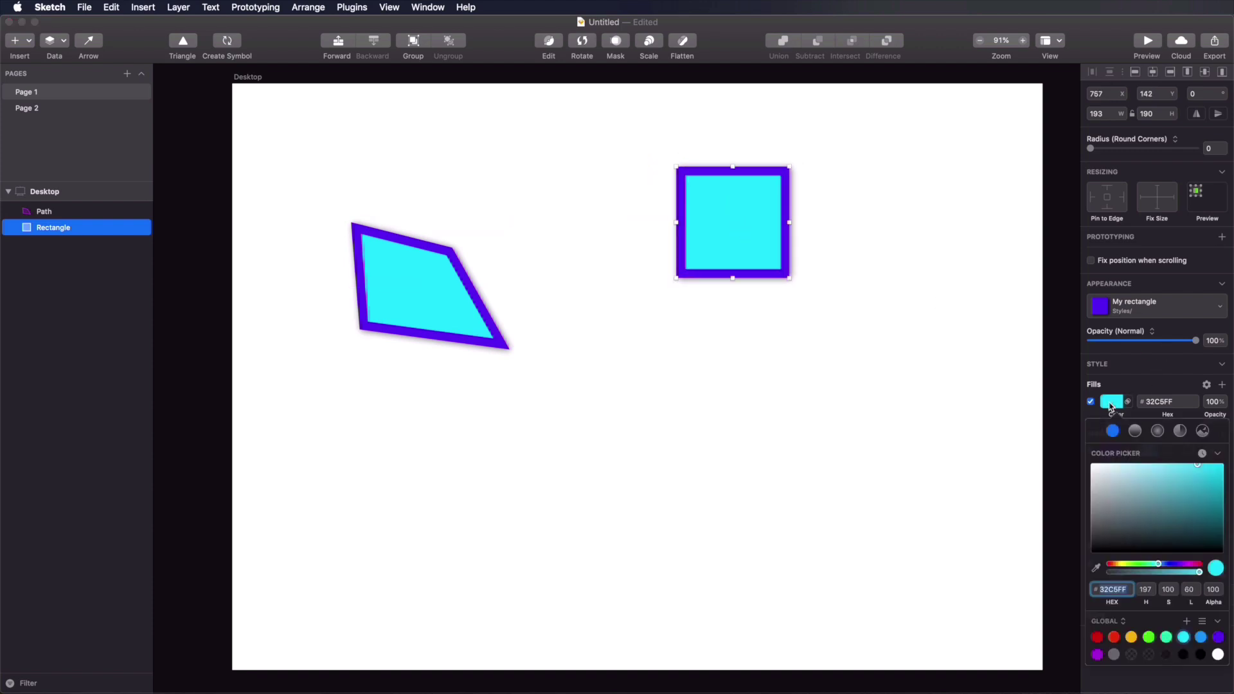
pyautogui.click(1201, 637)
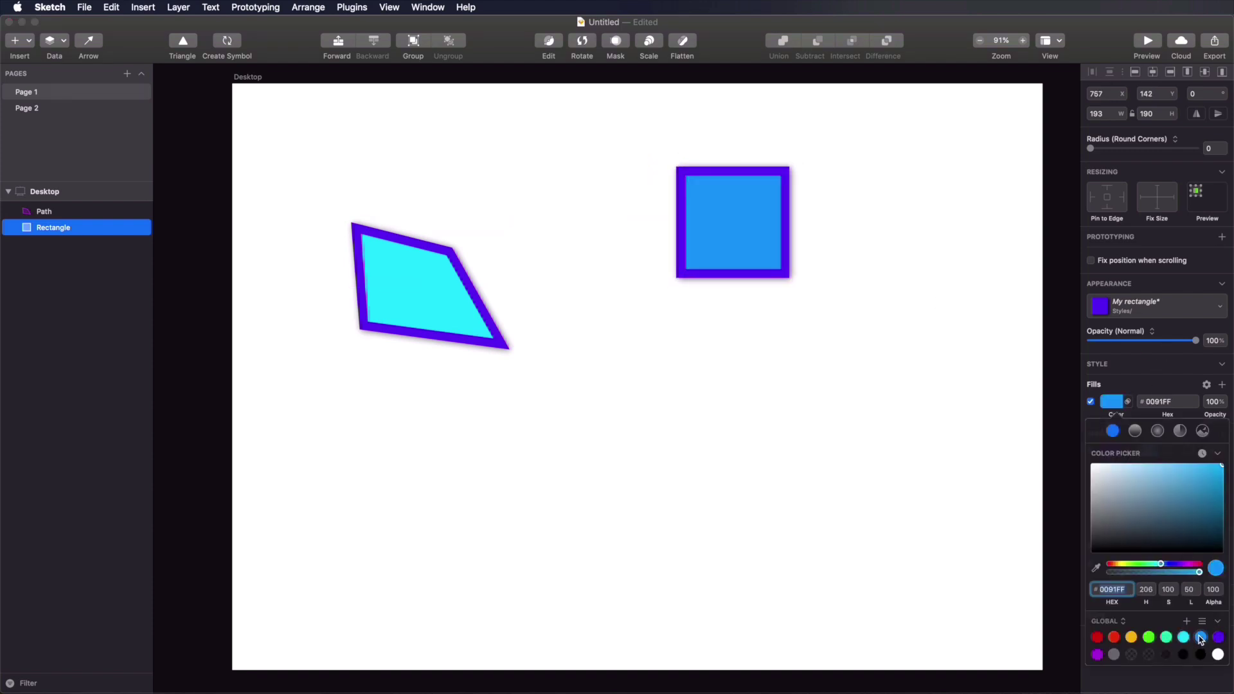
pyautogui.click(1098, 654)
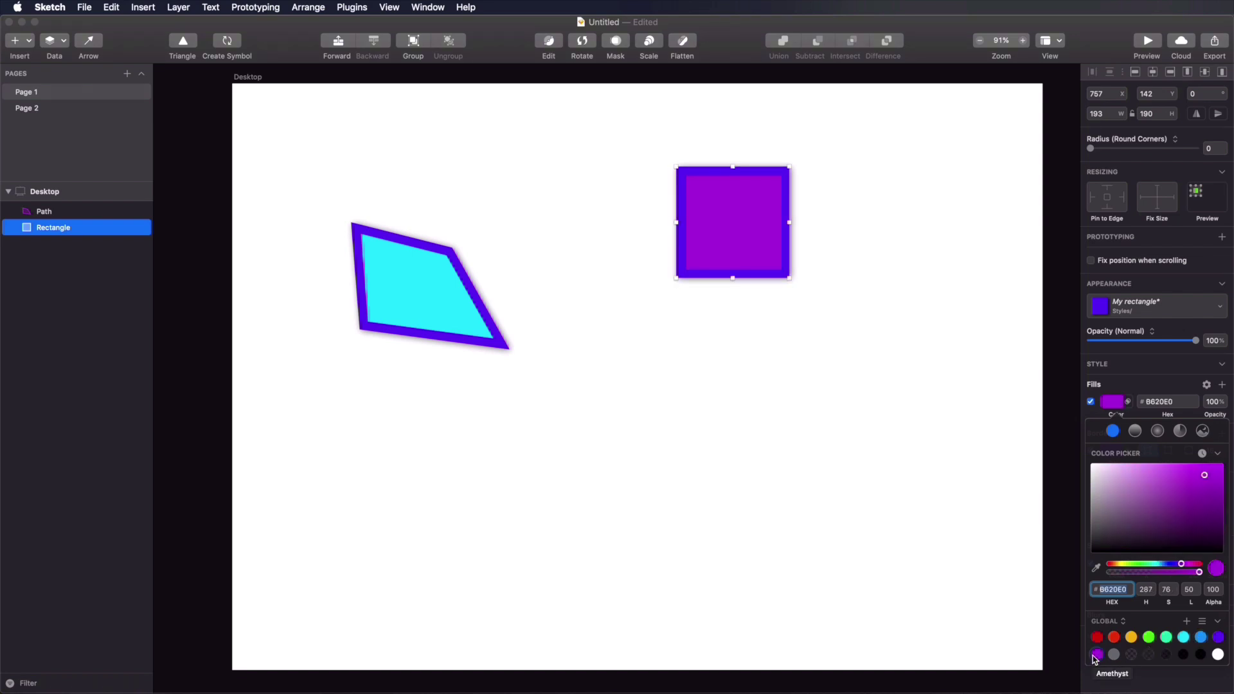
pyautogui.click(1109, 404)
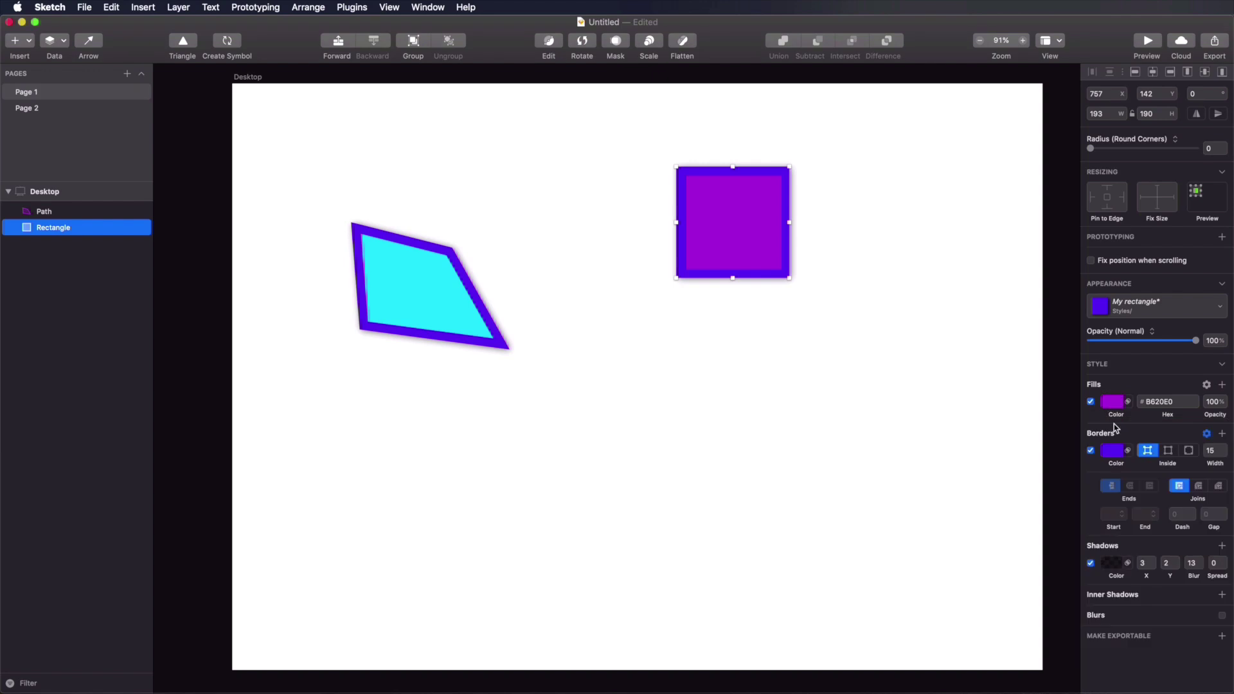
pyautogui.click(862, 397)
pyautogui.click(702, 240)
pyautogui.moveTo(752, 205); pyautogui.dragTo(769, 229)
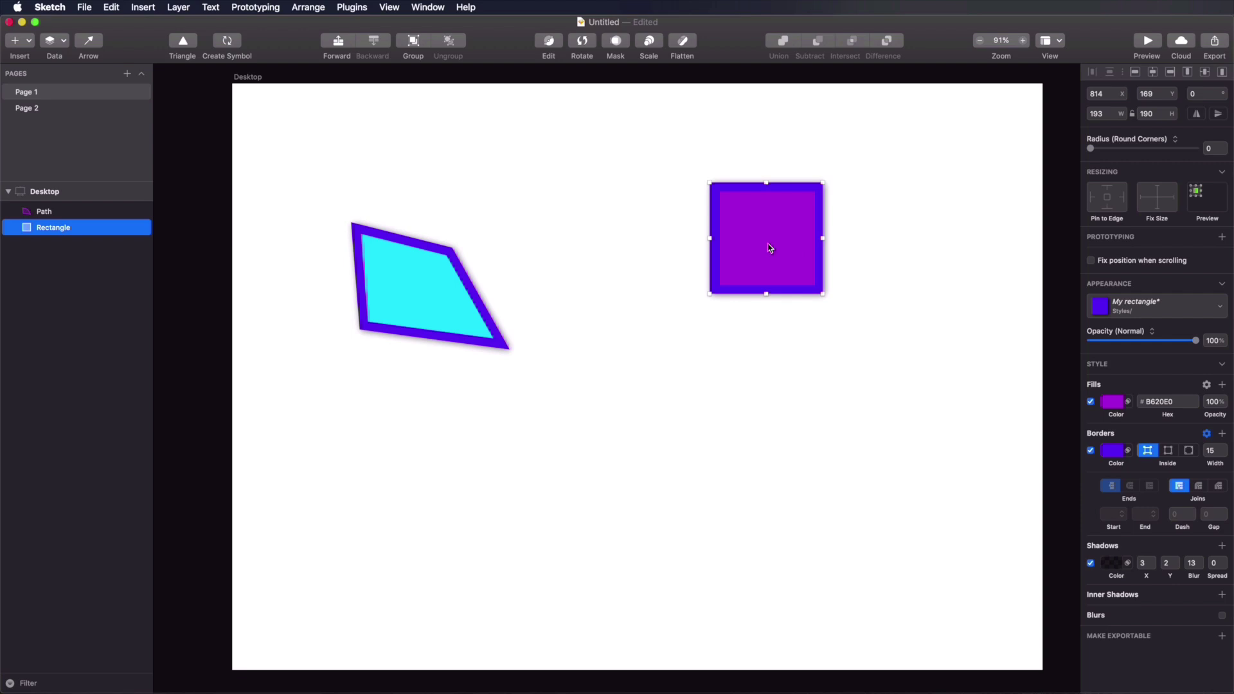
# Step: Check whether the oval on Page 2 and the path on Page 1 follow the rectangle's new fill color
pyautogui.click(39, 109)
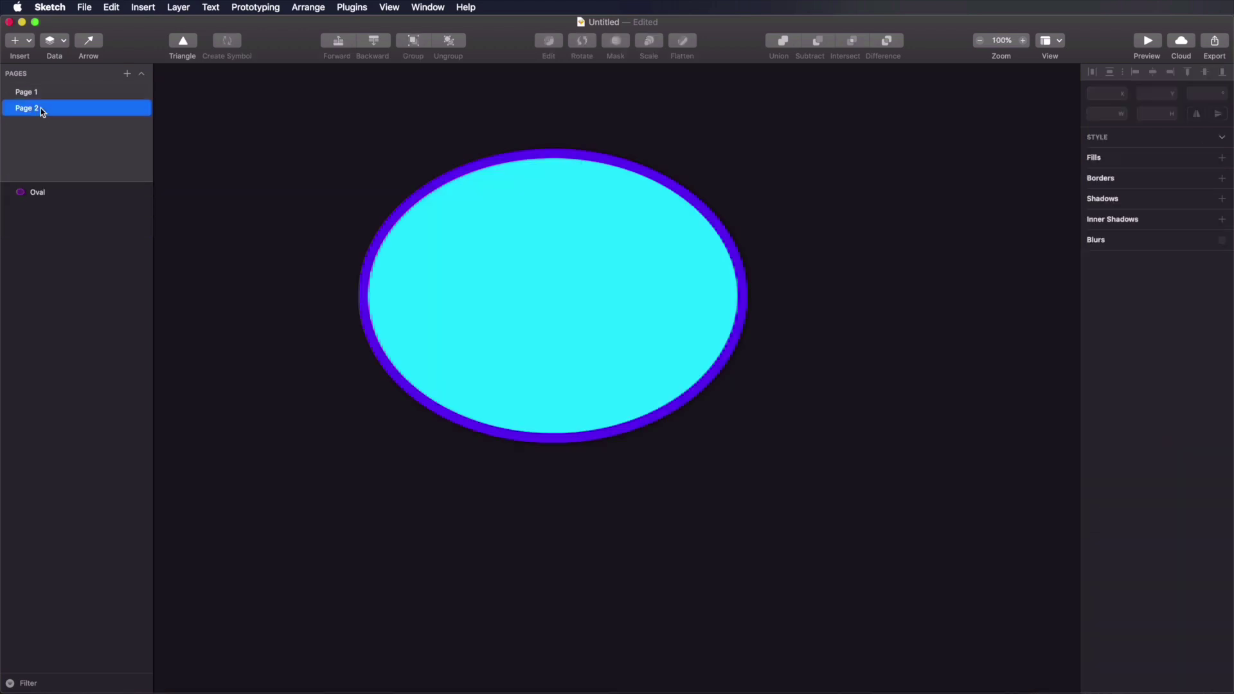
pyautogui.click(35, 92)
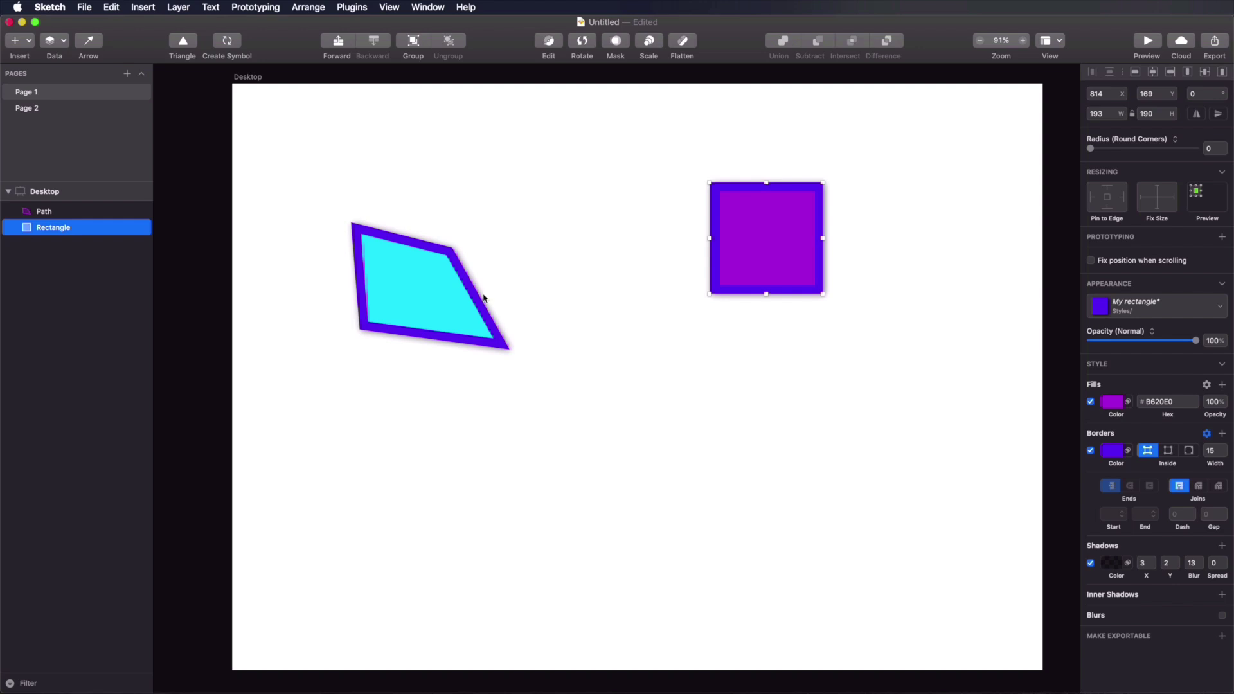
pyautogui.click(430, 301)
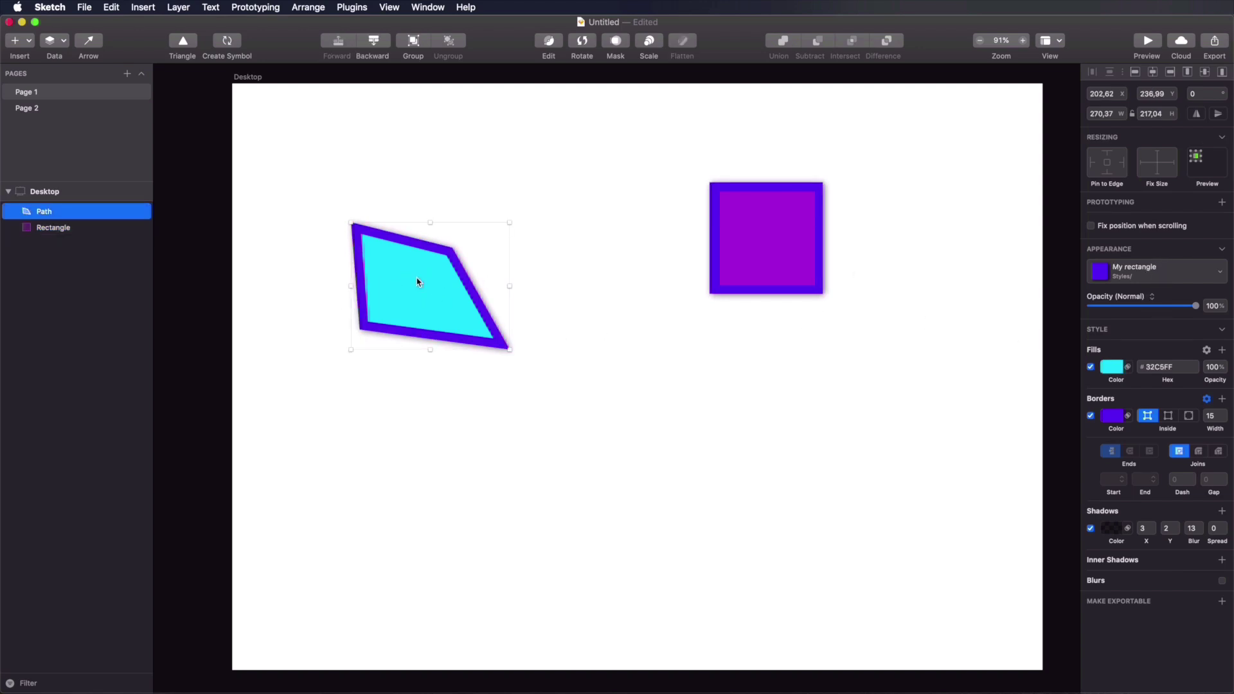
# Step: Move the rectangle to about X 813, Y 324 and update the My rectangle layer style with its changed fill
pyautogui.click(785, 234)
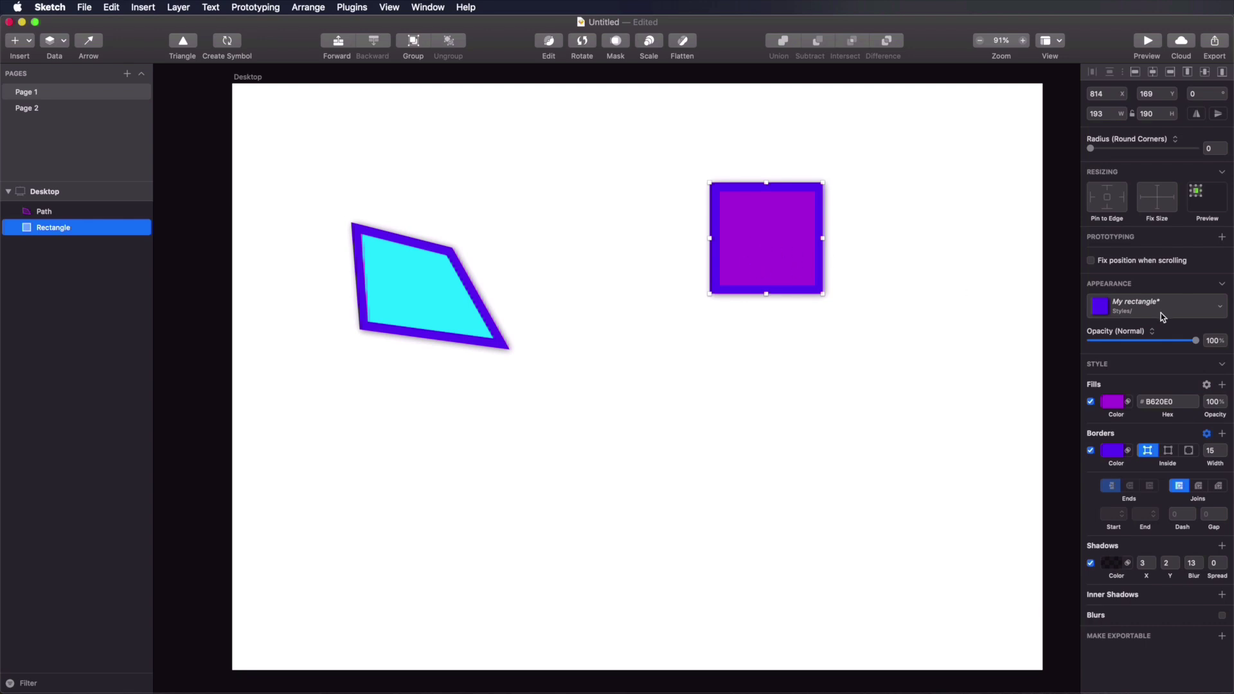
pyautogui.moveTo(794, 241); pyautogui.dragTo(769, 326)
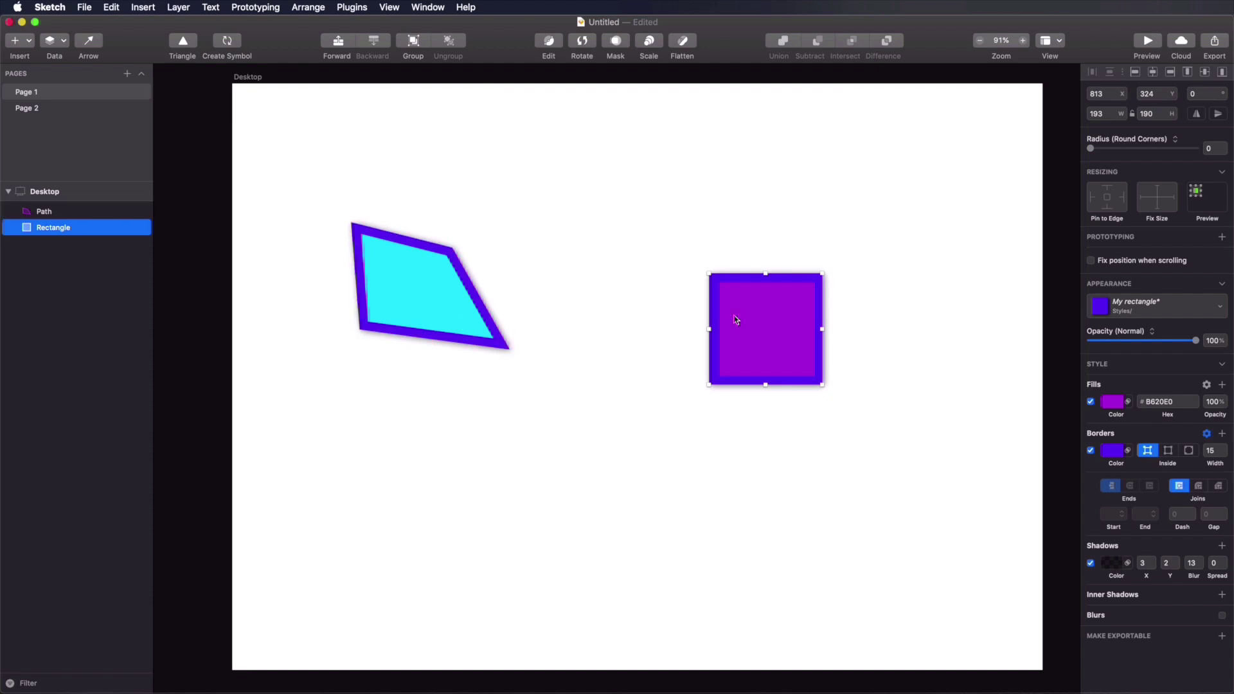
pyautogui.click(1166, 308)
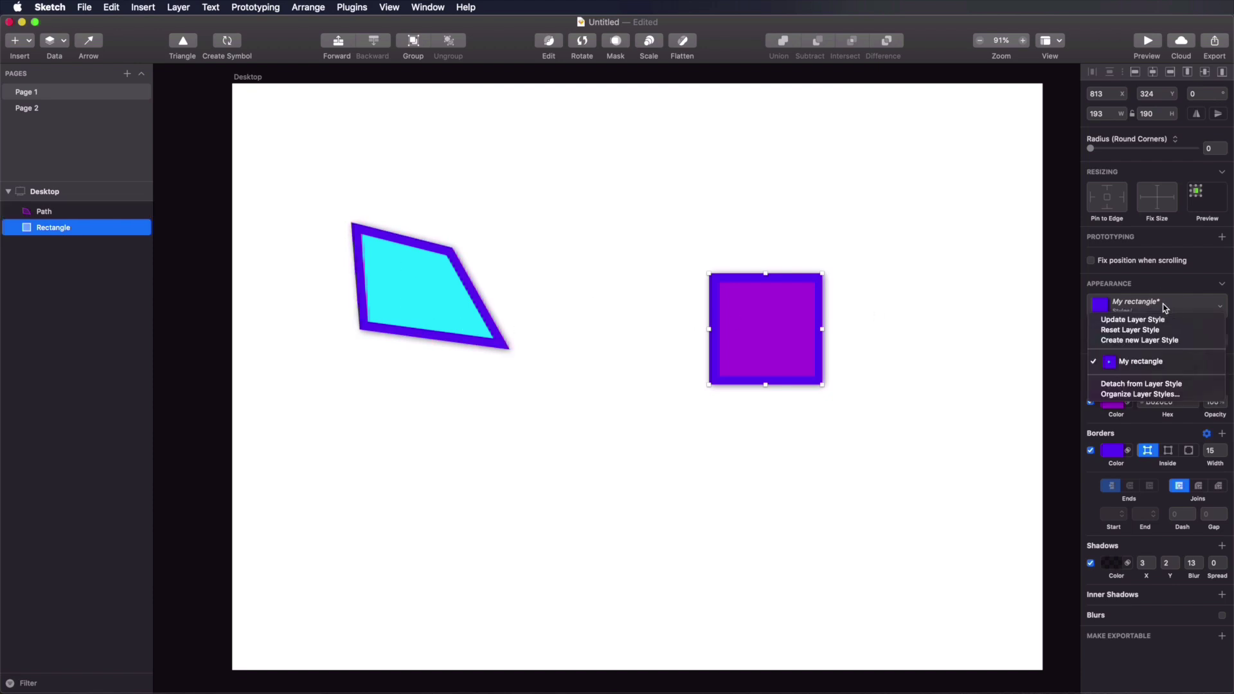
pyautogui.click(1136, 320)
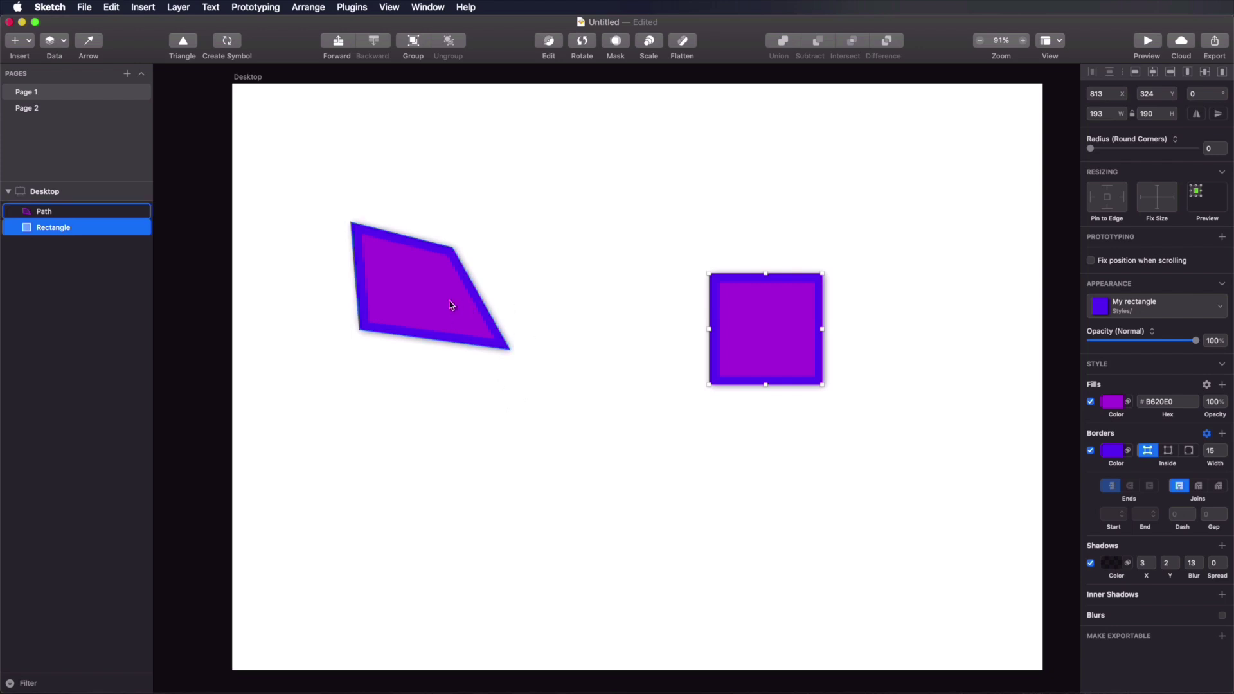
# Step: Check the updated style on Page 2's oval, and move the rectangle on Page 1 to about X 832, Y 271
pyautogui.click(38, 109)
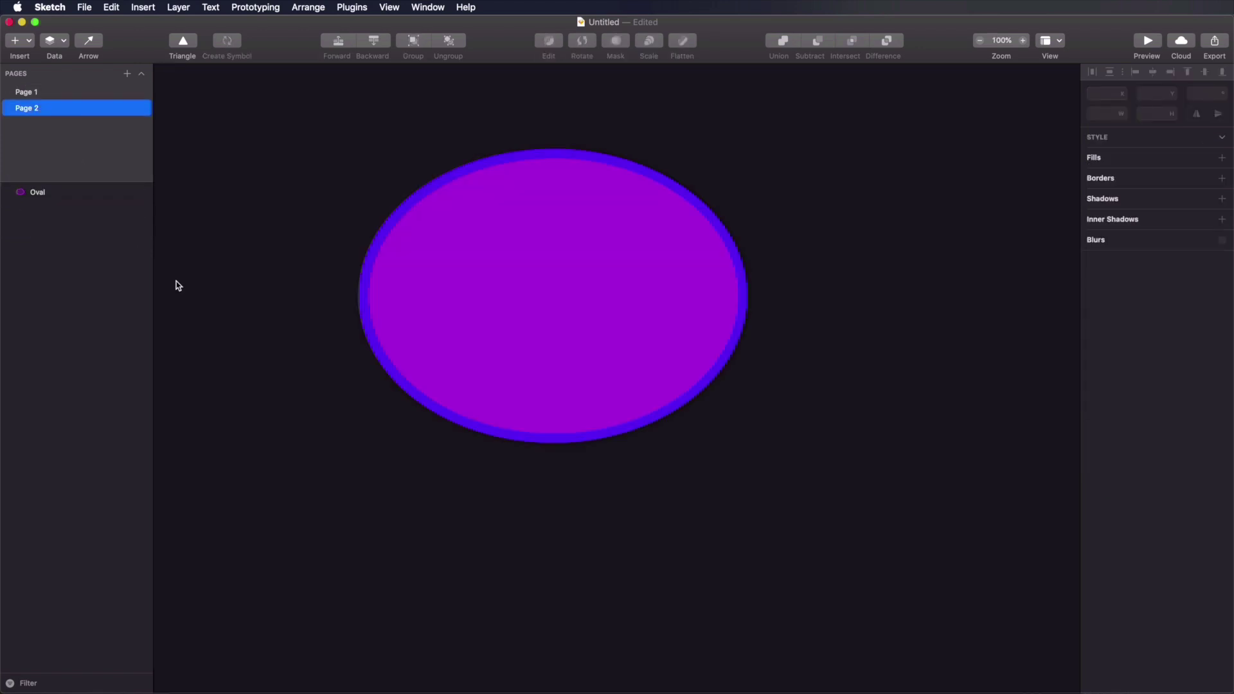
pyautogui.click(37, 94)
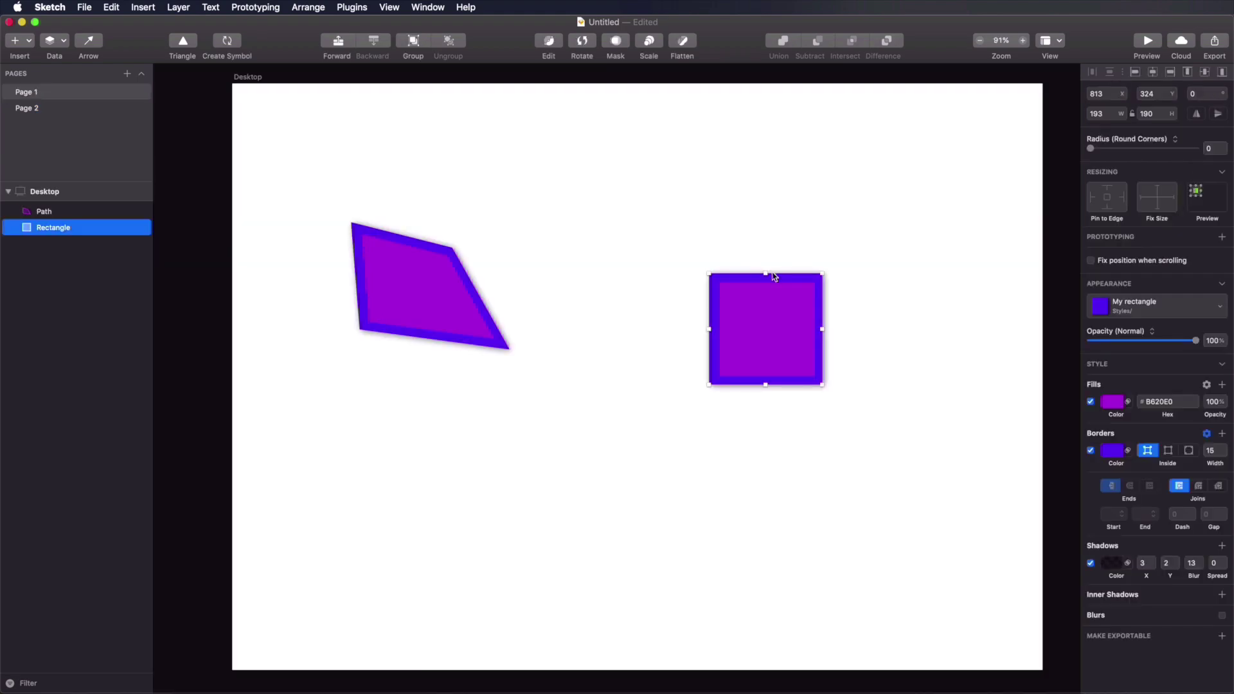
pyautogui.moveTo(777, 315); pyautogui.dragTo(767, 267)
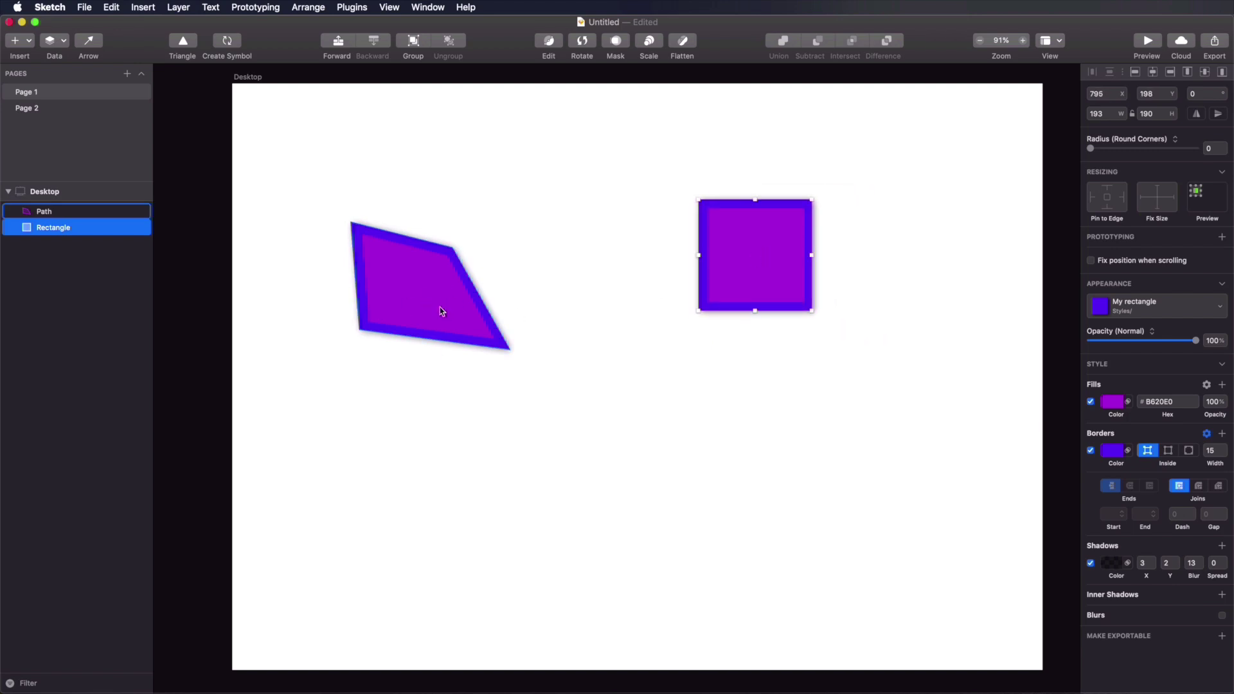
pyautogui.moveTo(784, 258); pyautogui.dragTo(770, 299)
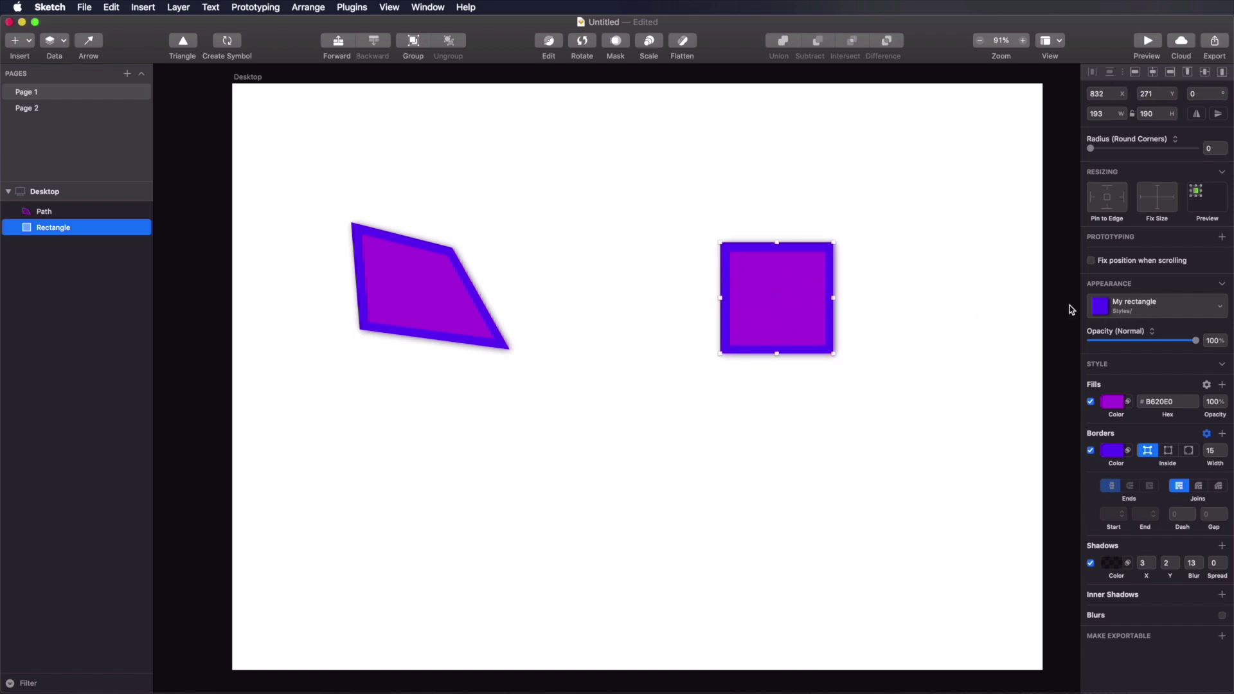
# Step: Detach the rectangle from its layer style, move it to about X 837, Y 217, and select the path to compare its style
pyautogui.click(1161, 314)
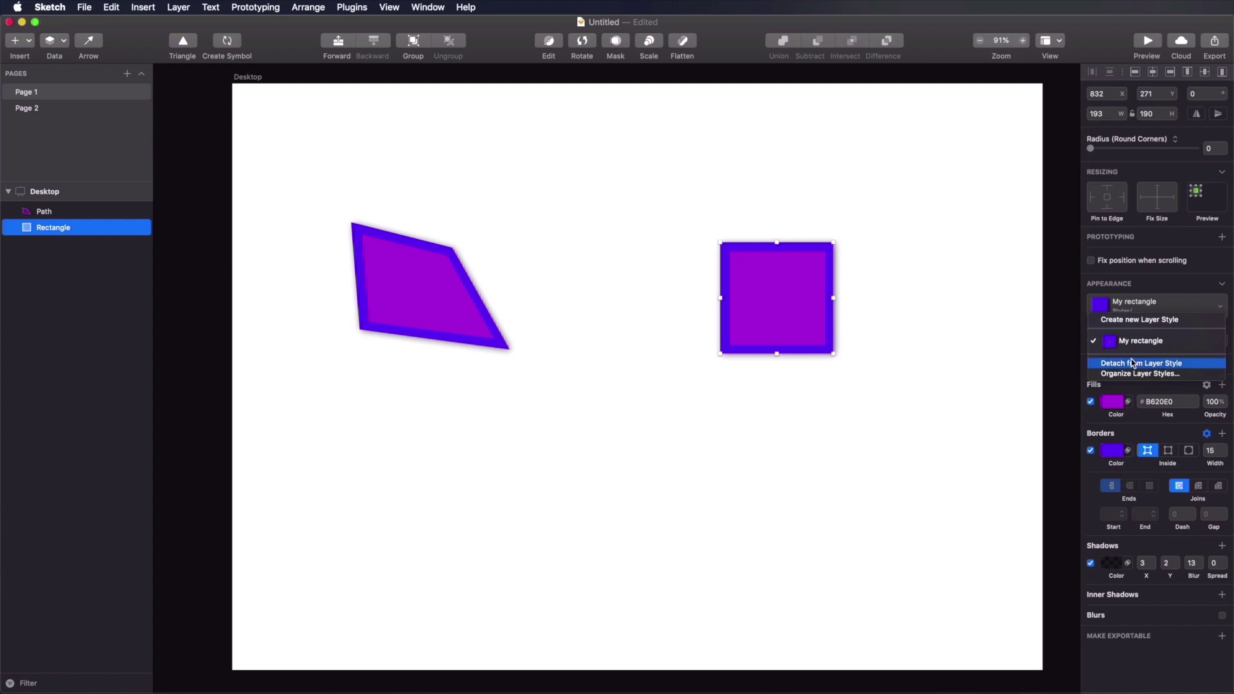
pyautogui.click(1179, 364)
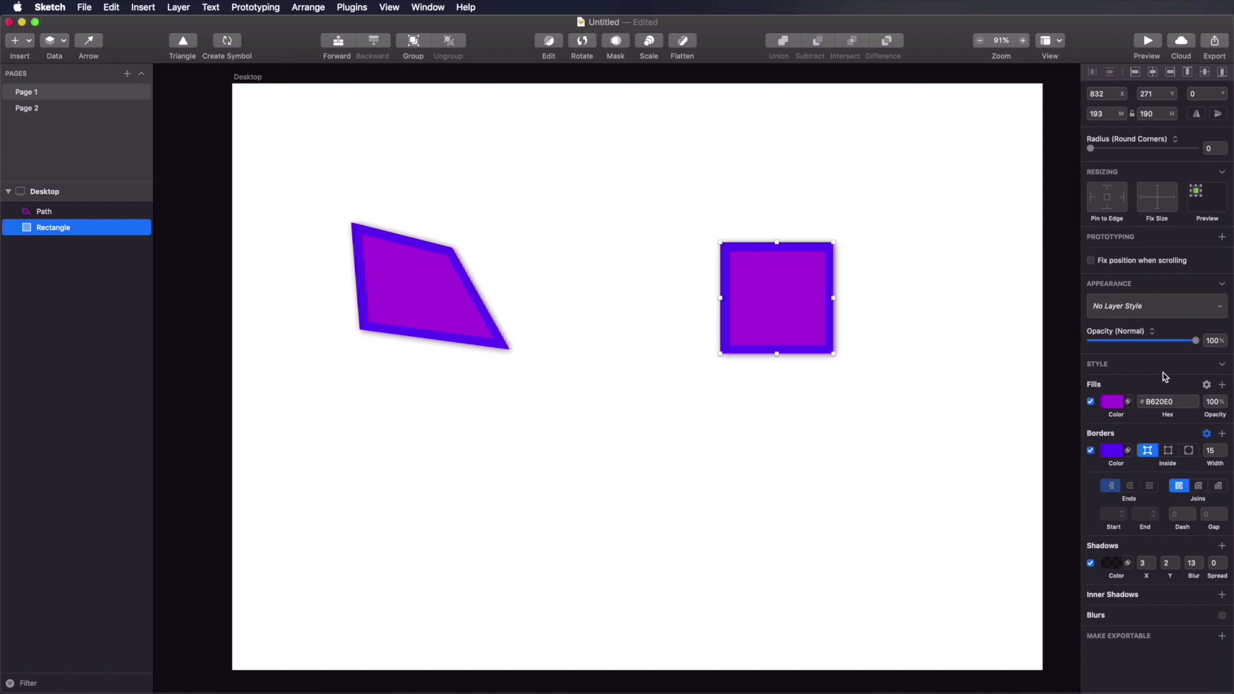
pyautogui.click(874, 277)
pyautogui.click(784, 302)
pyautogui.moveTo(778, 300); pyautogui.dragTo(788, 270)
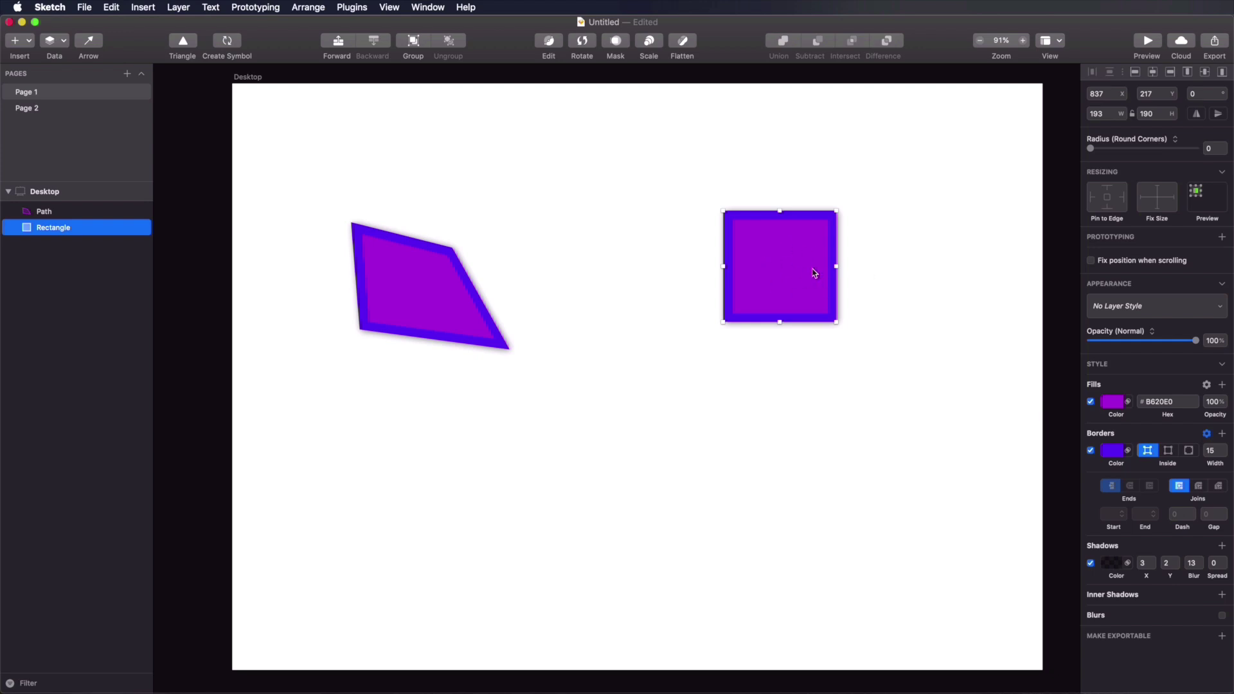
pyautogui.click(376, 307)
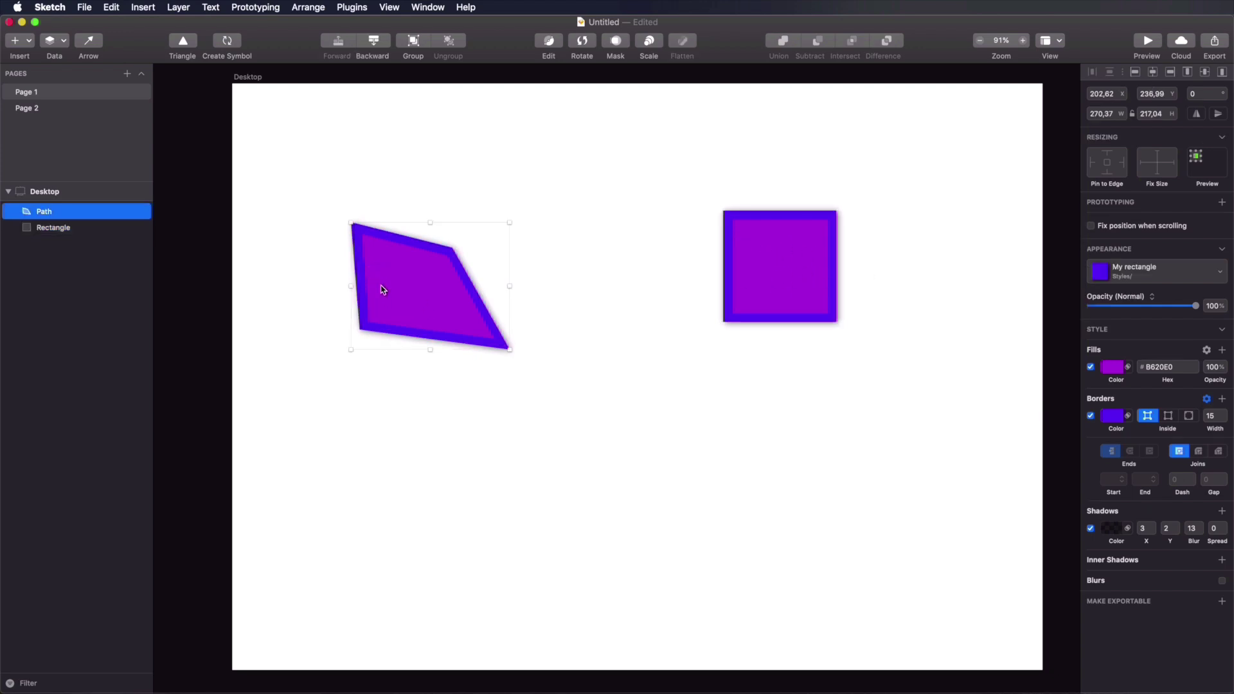
# Step: Set the path's border width to 5 and update the My rectangle layer style with the change
pyautogui.click(1113, 368)
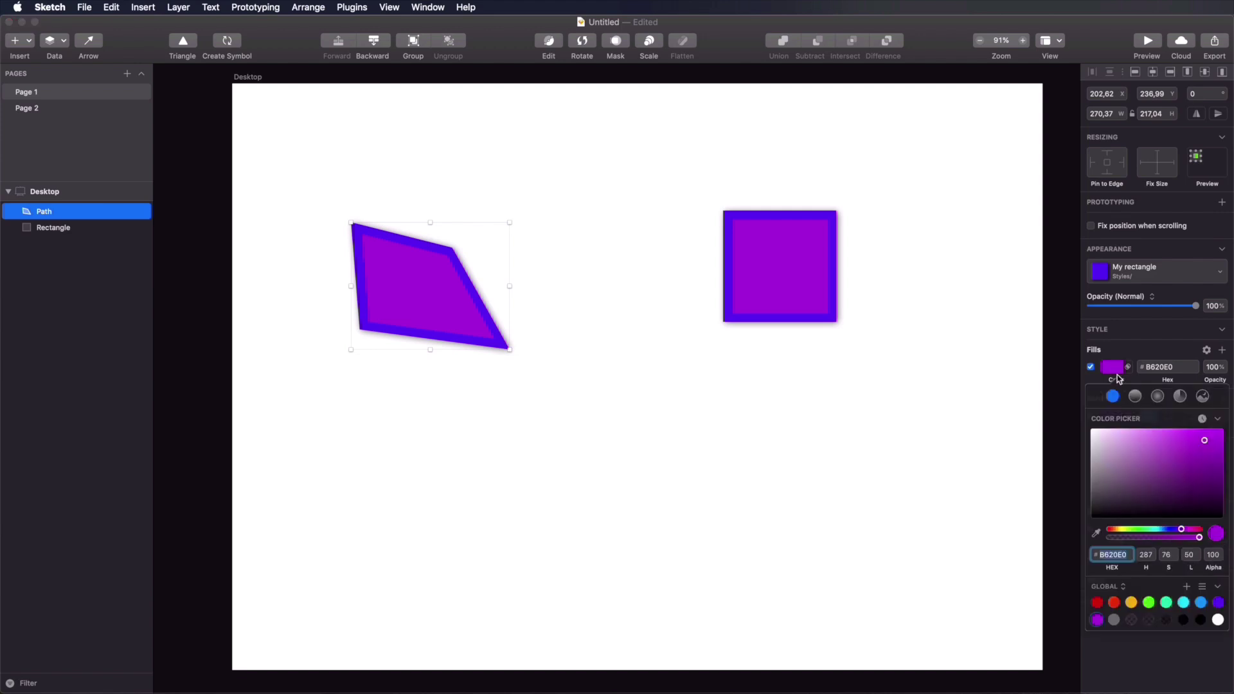
pyautogui.click(1115, 371)
pyautogui.moveTo(1214, 431); pyautogui.dragTo(1211, 429)
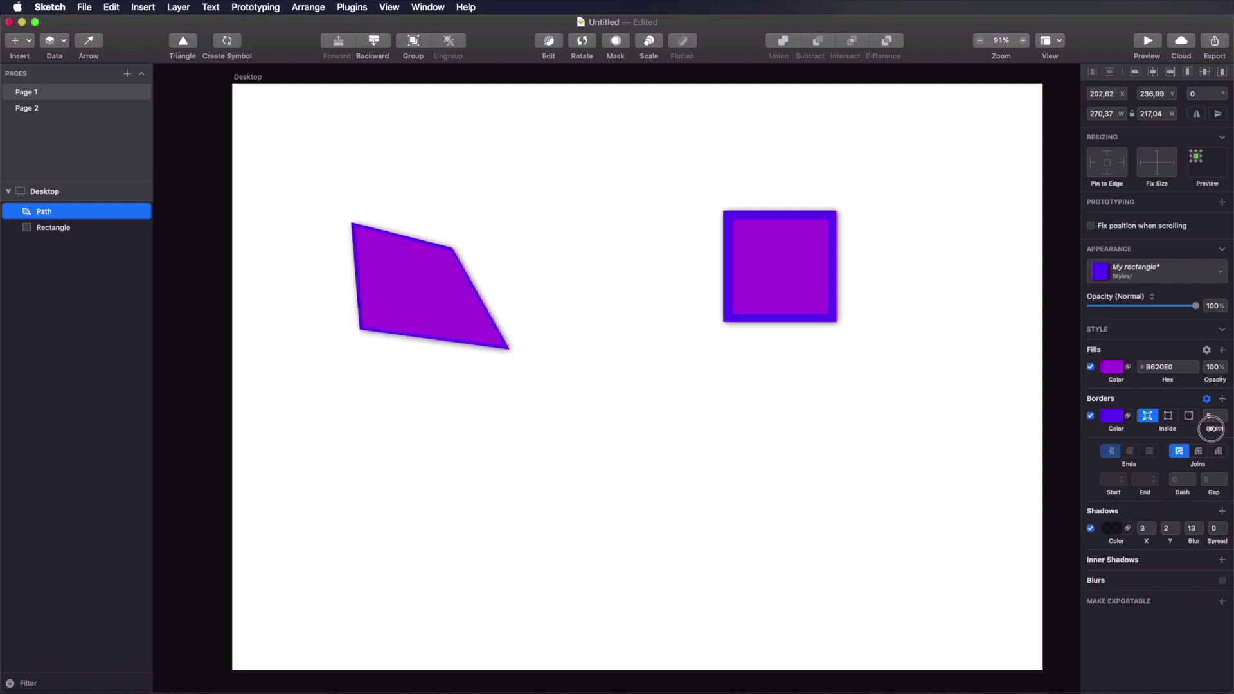
pyautogui.click(1155, 279)
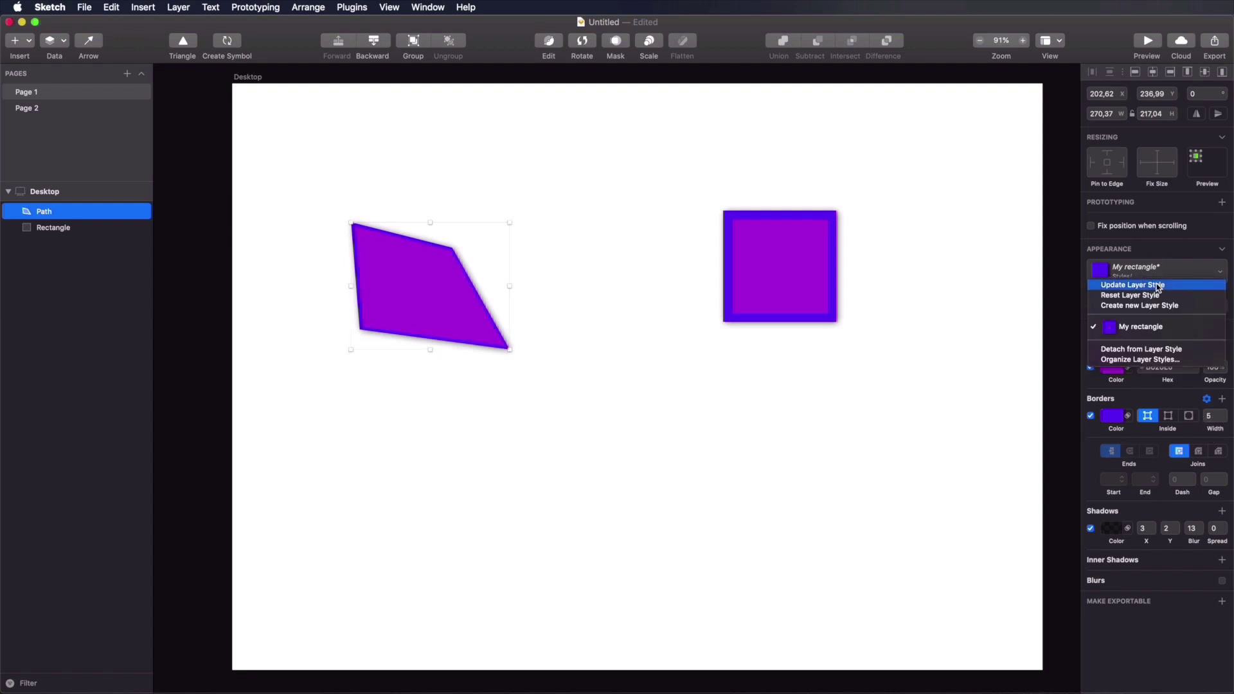
pyautogui.click(1159, 284)
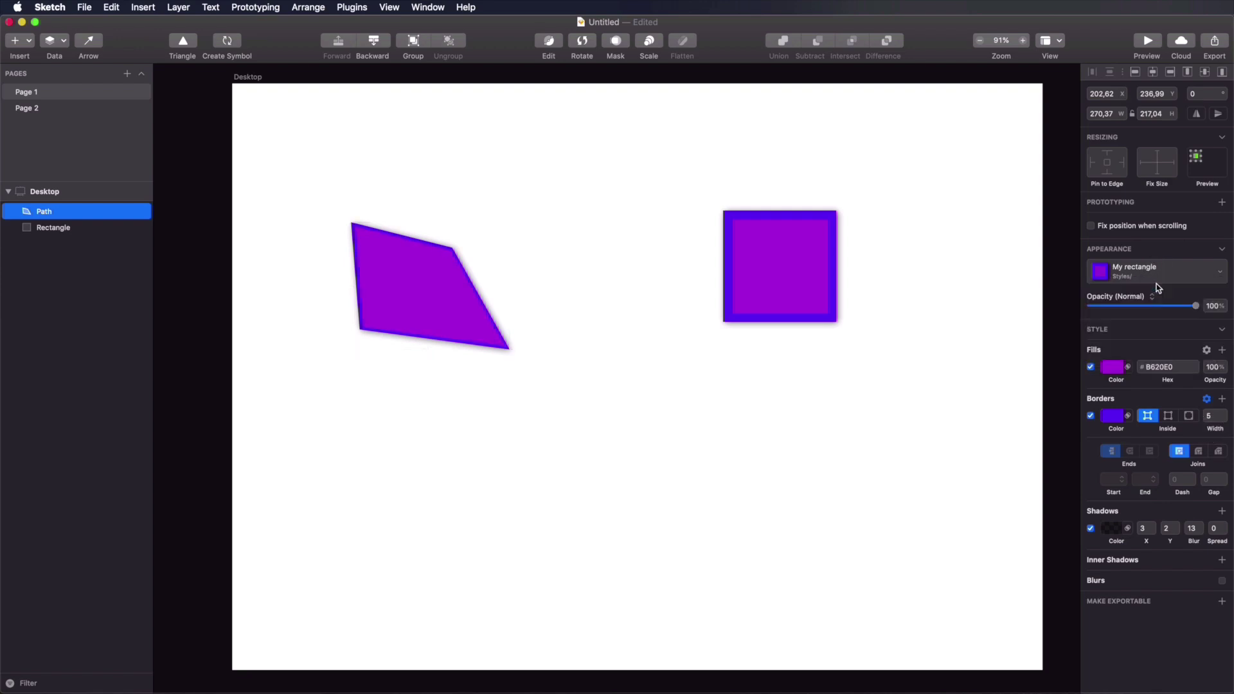
# Step: Check whether the oval on Page 2 follows the updated border width, and return to Page 1
pyautogui.click(691, 425)
pyautogui.click(435, 315)
pyautogui.click(69, 114)
pyautogui.click(67, 109)
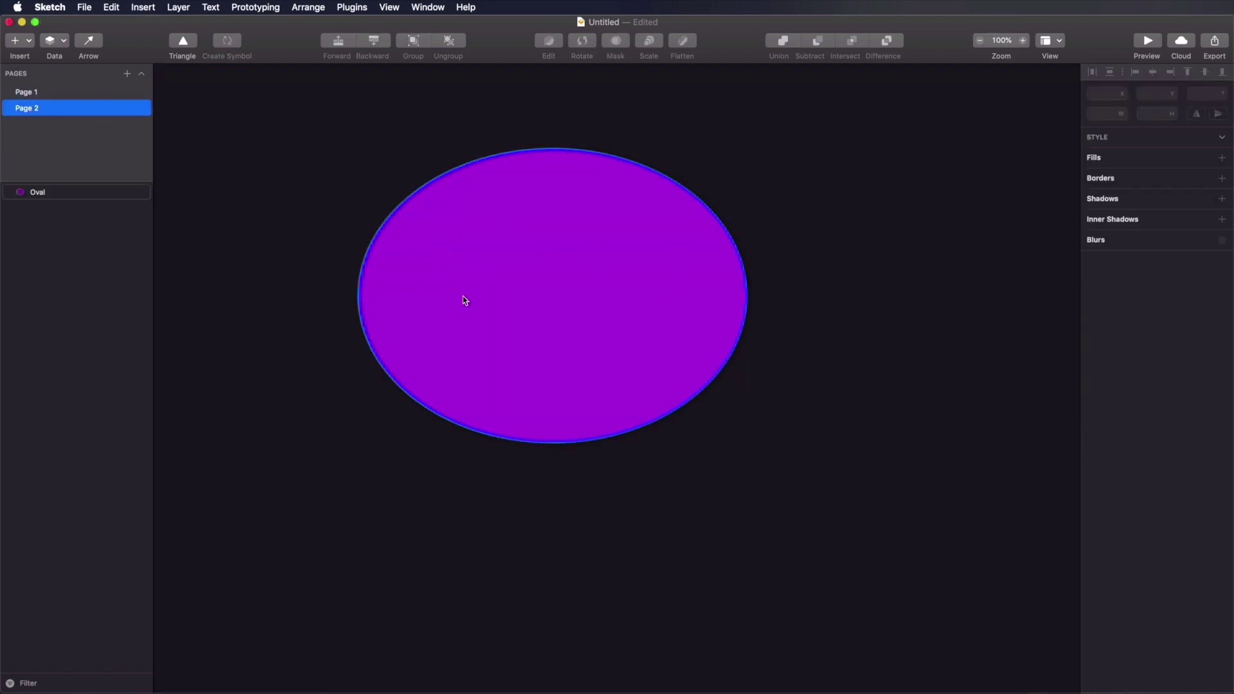
pyautogui.click(33, 94)
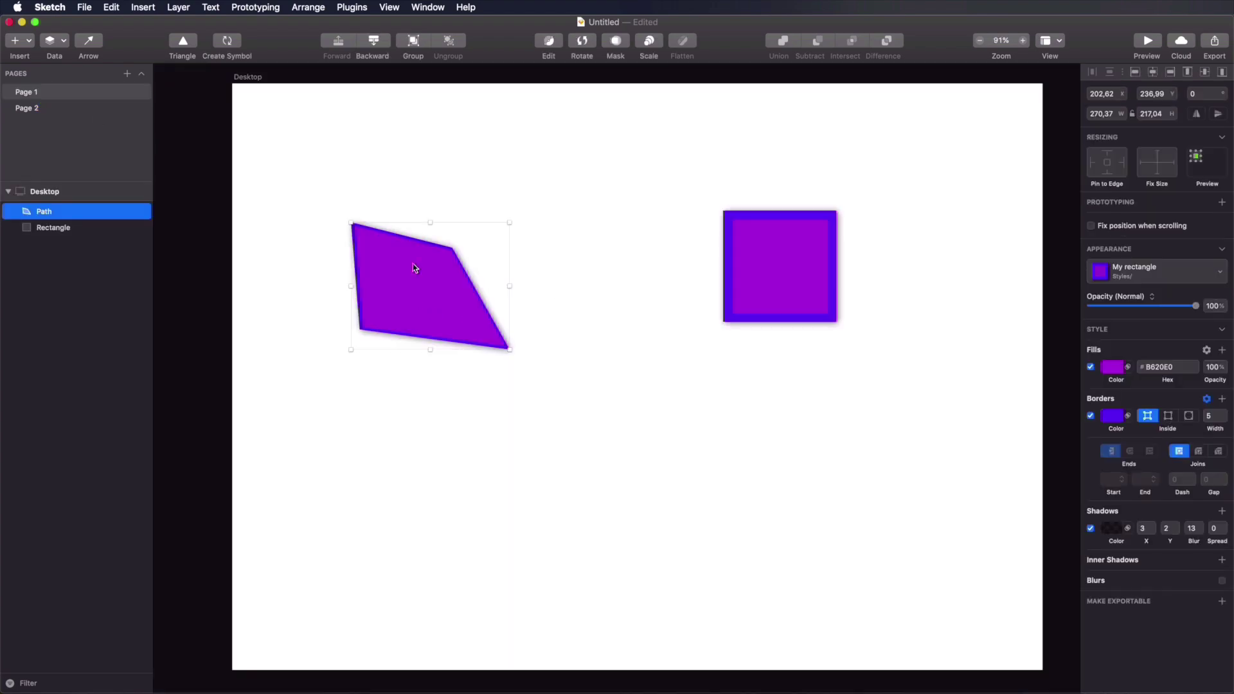
# Step: Apply the My rectangle layer style to the detached rectangle
pyautogui.click(762, 255)
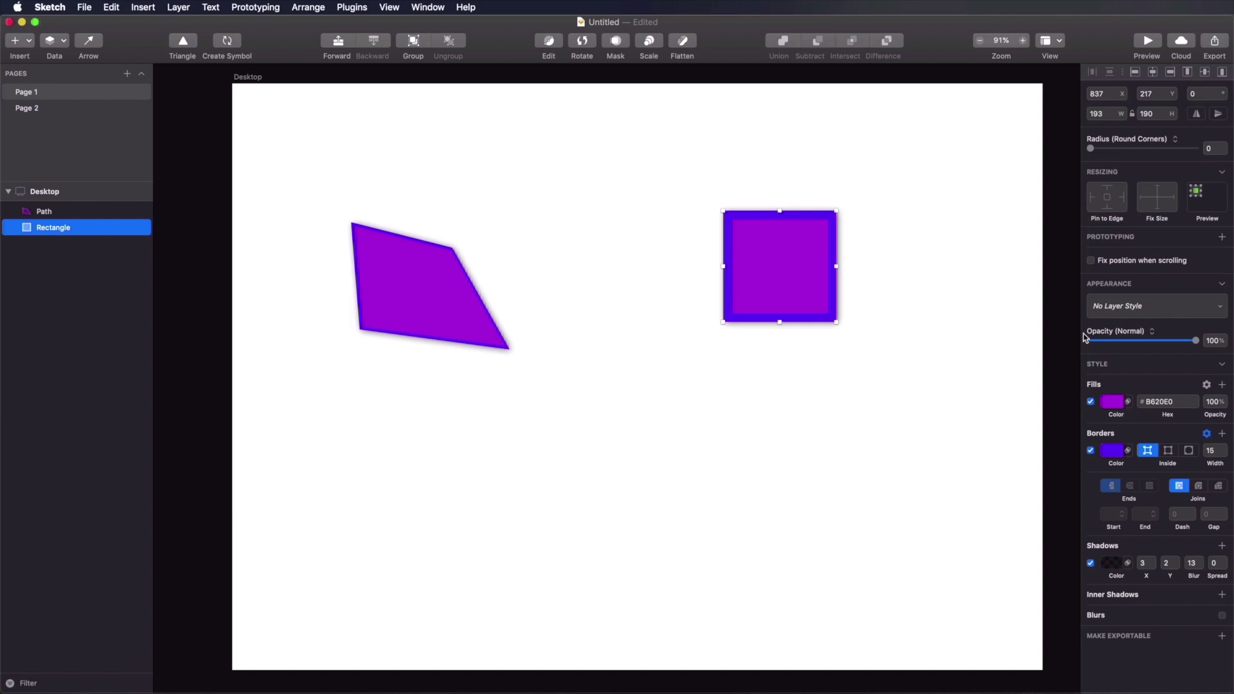
pyautogui.click(1143, 313)
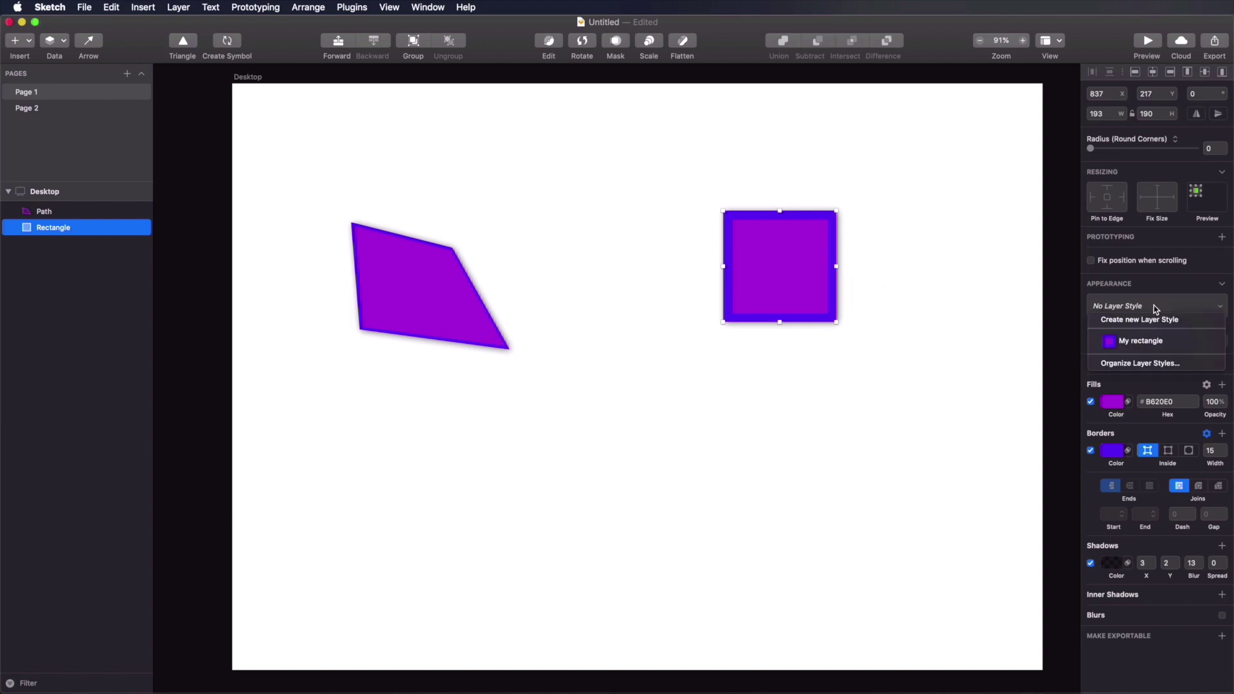
pyautogui.click(1151, 341)
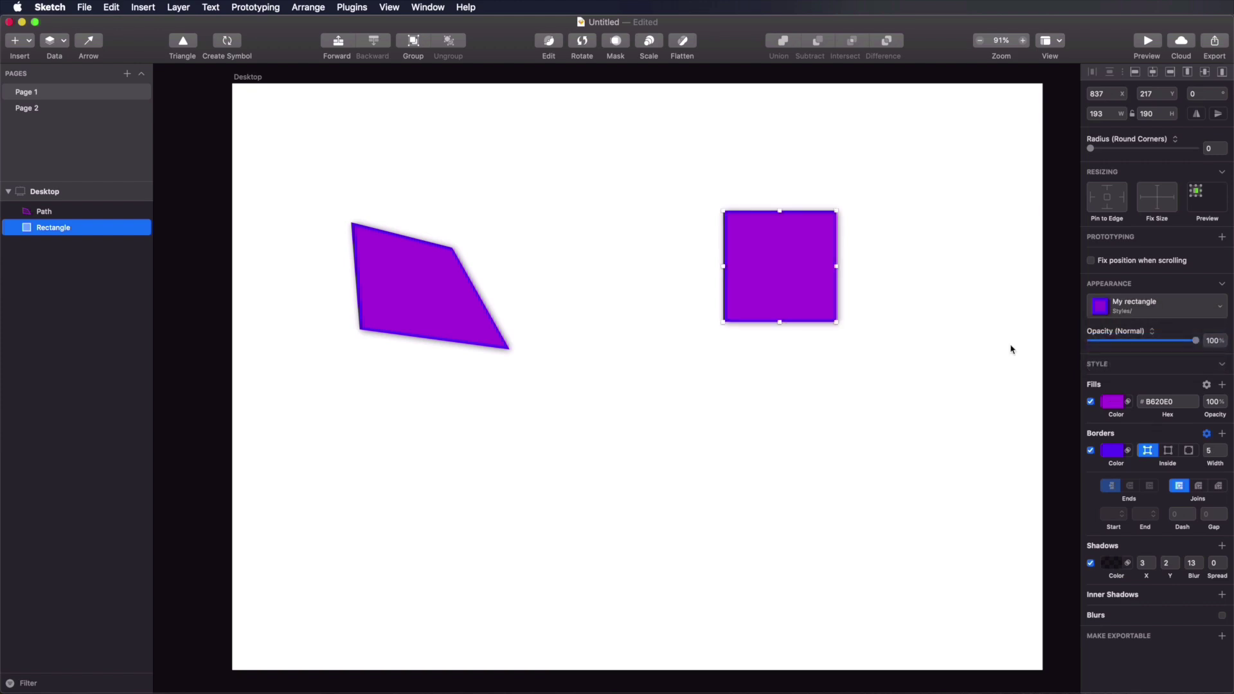
# Step: Change the rectangle's fill to white (FFFFFF) and reset the rectangle to its My rectangle layer style
pyautogui.click(1113, 401)
pyautogui.moveTo(1174, 485); pyautogui.dragTo(1071, 461)
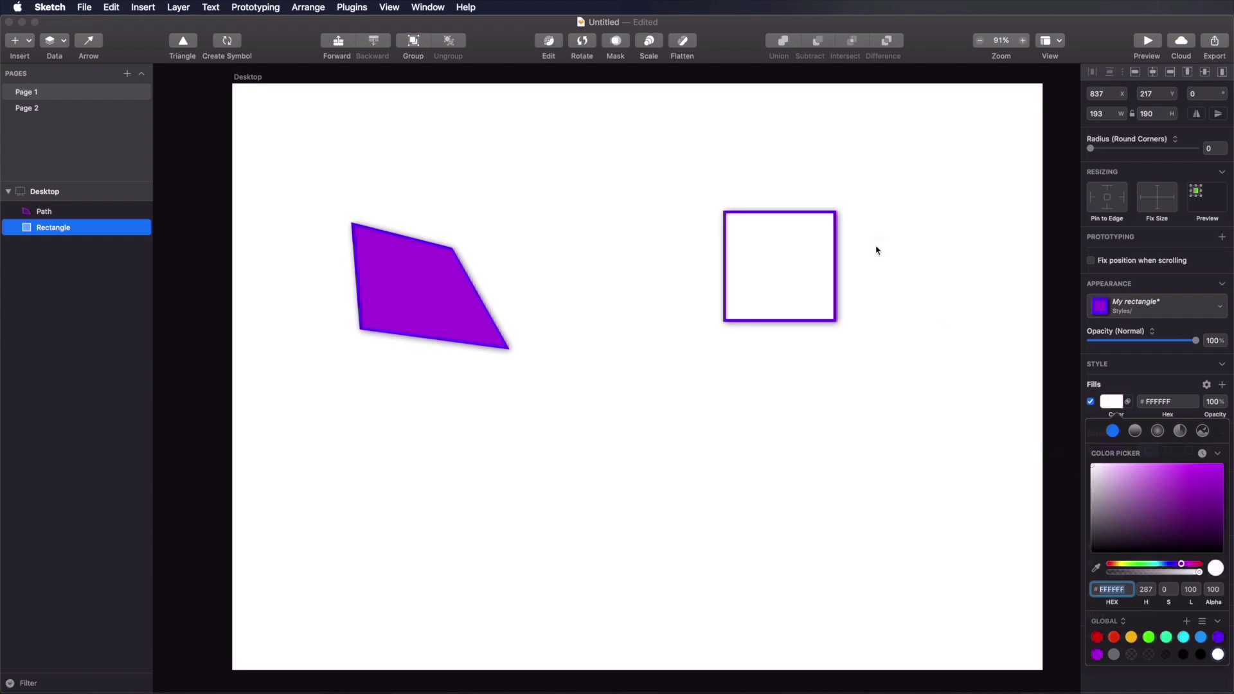
pyautogui.click(887, 321)
pyautogui.click(888, 322)
pyautogui.click(790, 267)
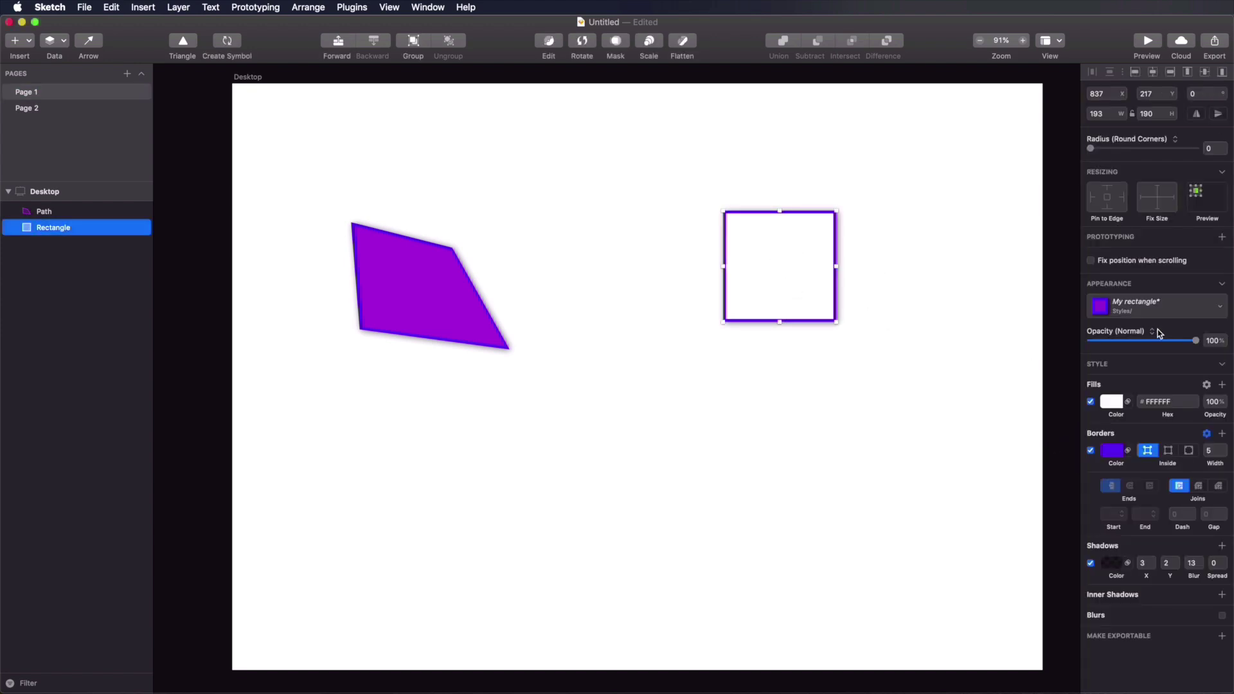
pyautogui.click(1157, 307)
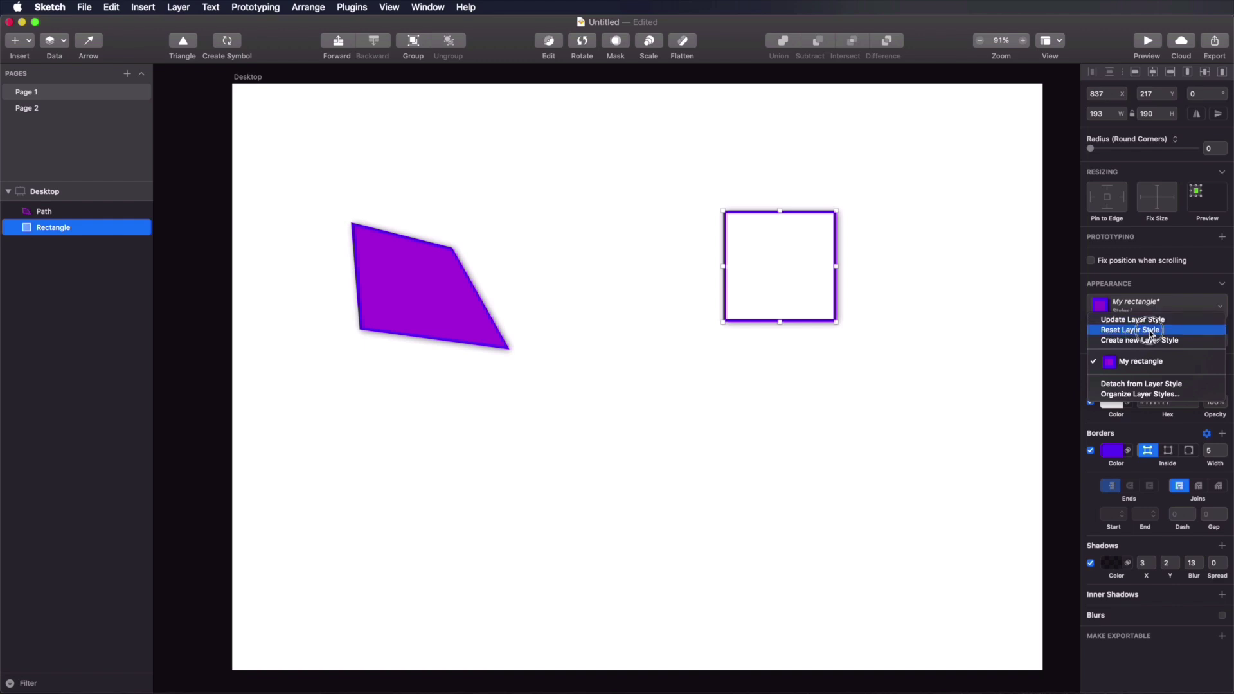
pyautogui.click(1151, 331)
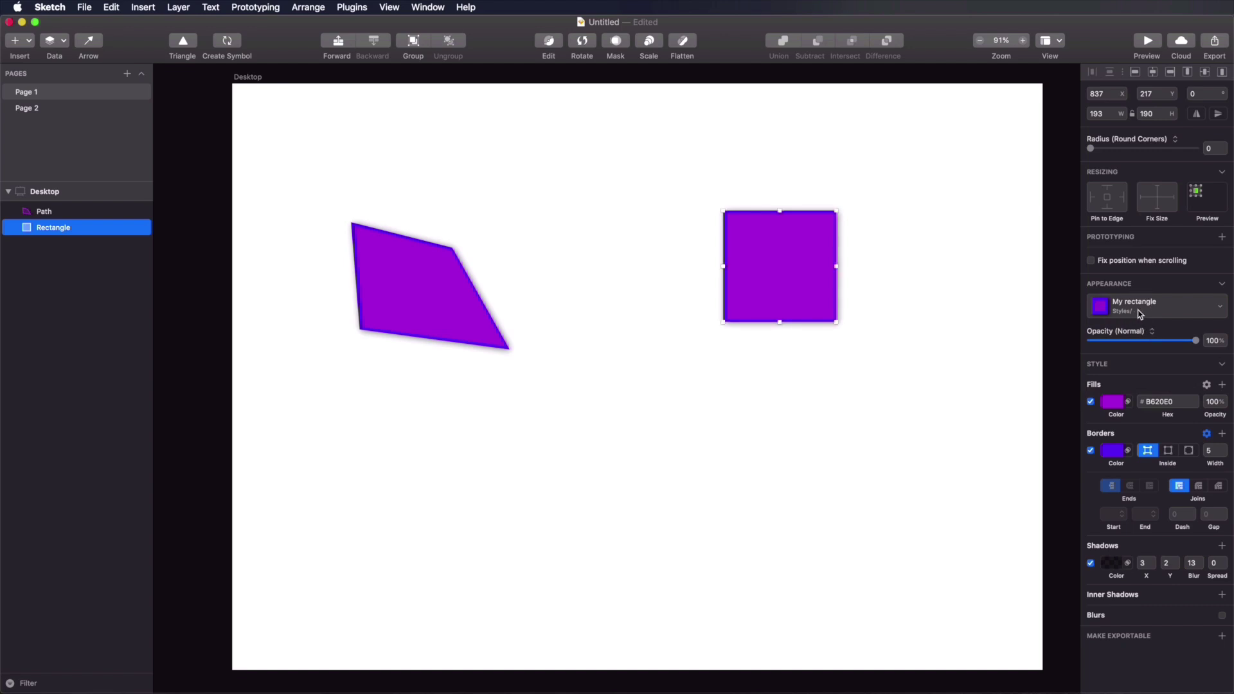
# Step: Move the rectangle to about X 781, Y 124, and place a duplicate below it at about X 801, Y 461
pyautogui.click(898, 361)
pyautogui.click(791, 267)
pyautogui.moveTo(791, 267); pyautogui.dragTo(758, 214)
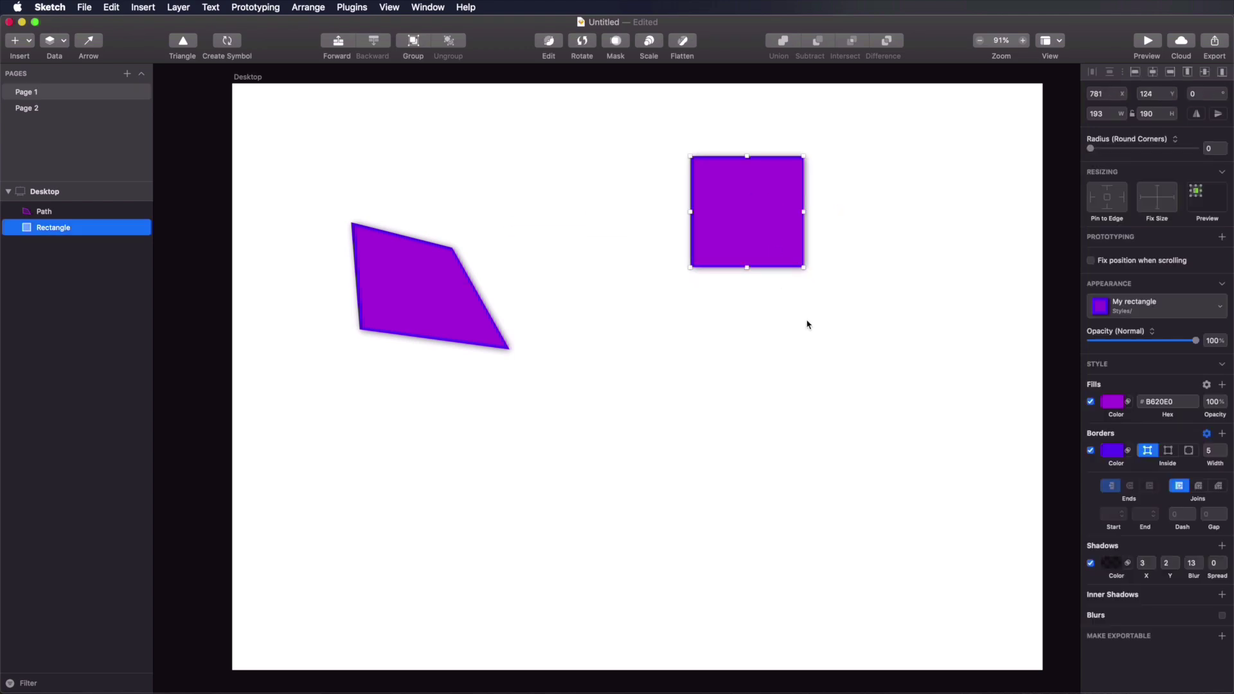
pyautogui.press('super+d')
pyautogui.moveTo(757, 210); pyautogui.dragTo(768, 407)
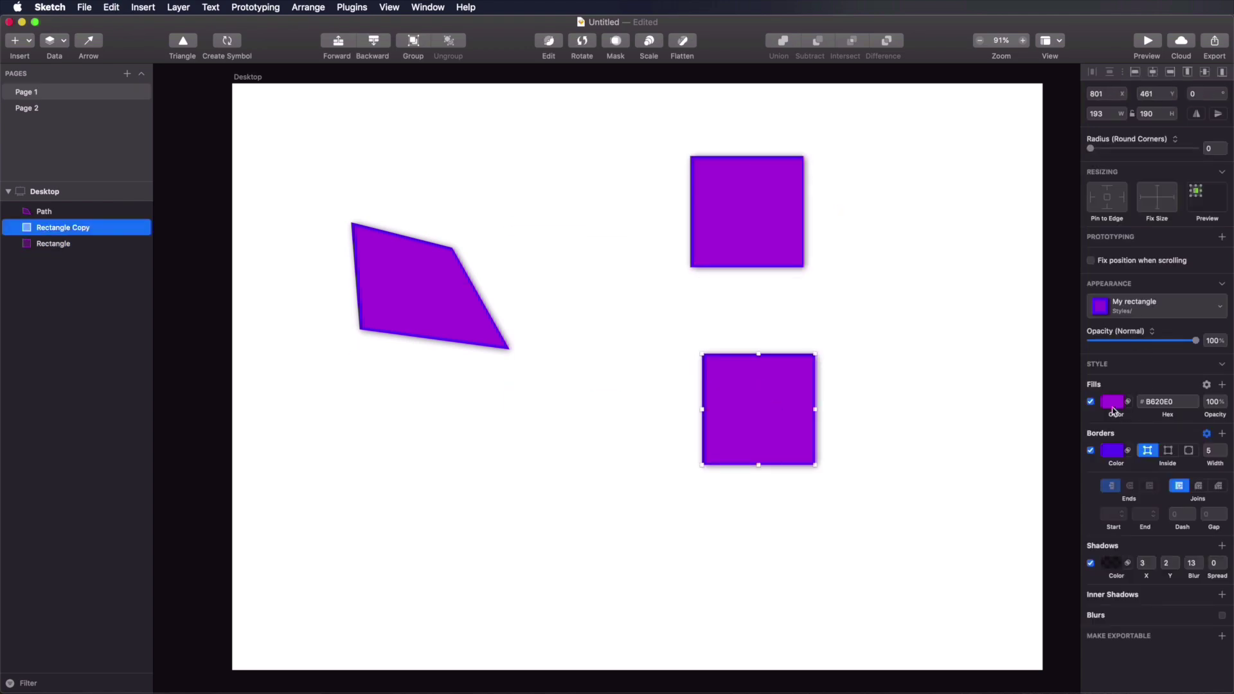
# Step: Fill the rectangle copy with white (FFFFFF) and create a new layer style from it, keeping the suggested name
pyautogui.click(1116, 411)
pyautogui.moveTo(1146, 493); pyautogui.dragTo(1056, 444)
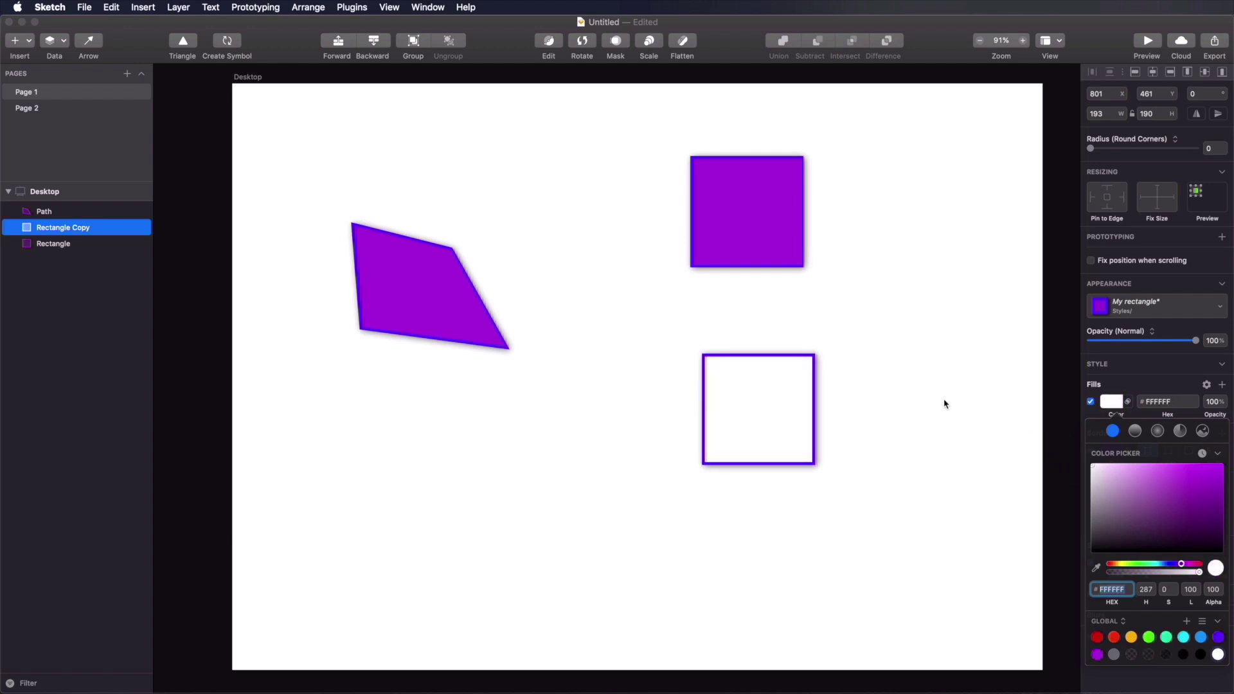
pyautogui.click(1115, 401)
pyautogui.click(1133, 308)
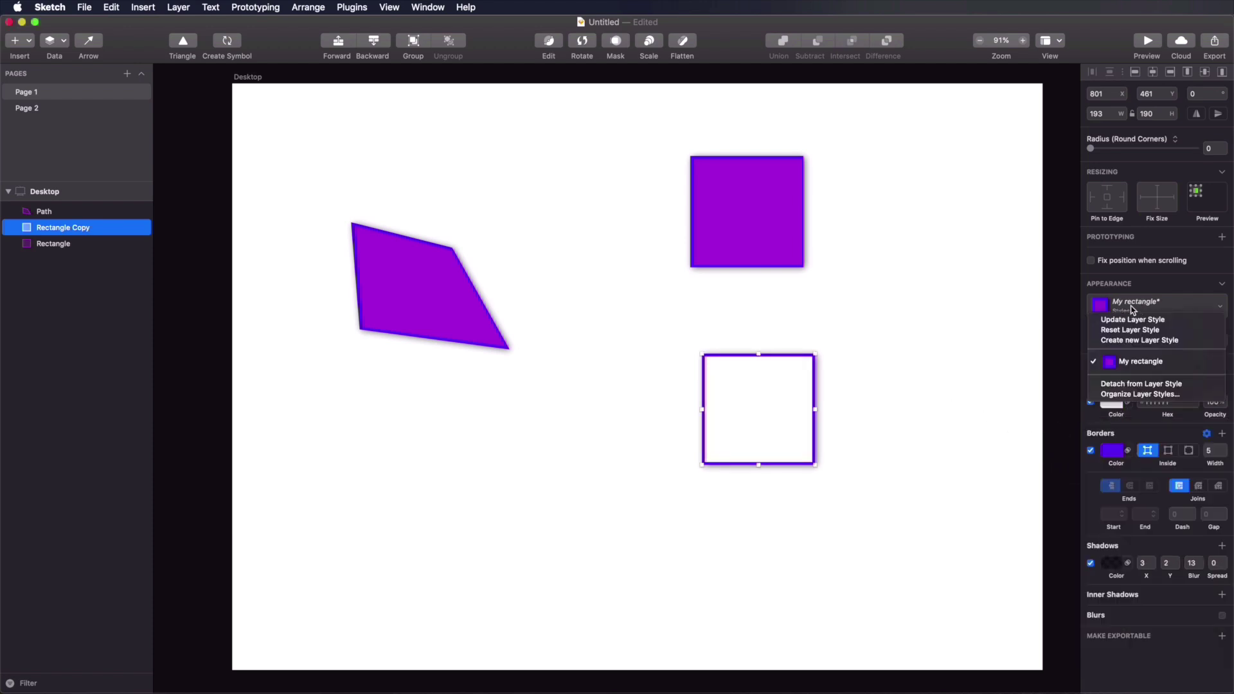
pyautogui.click(1143, 342)
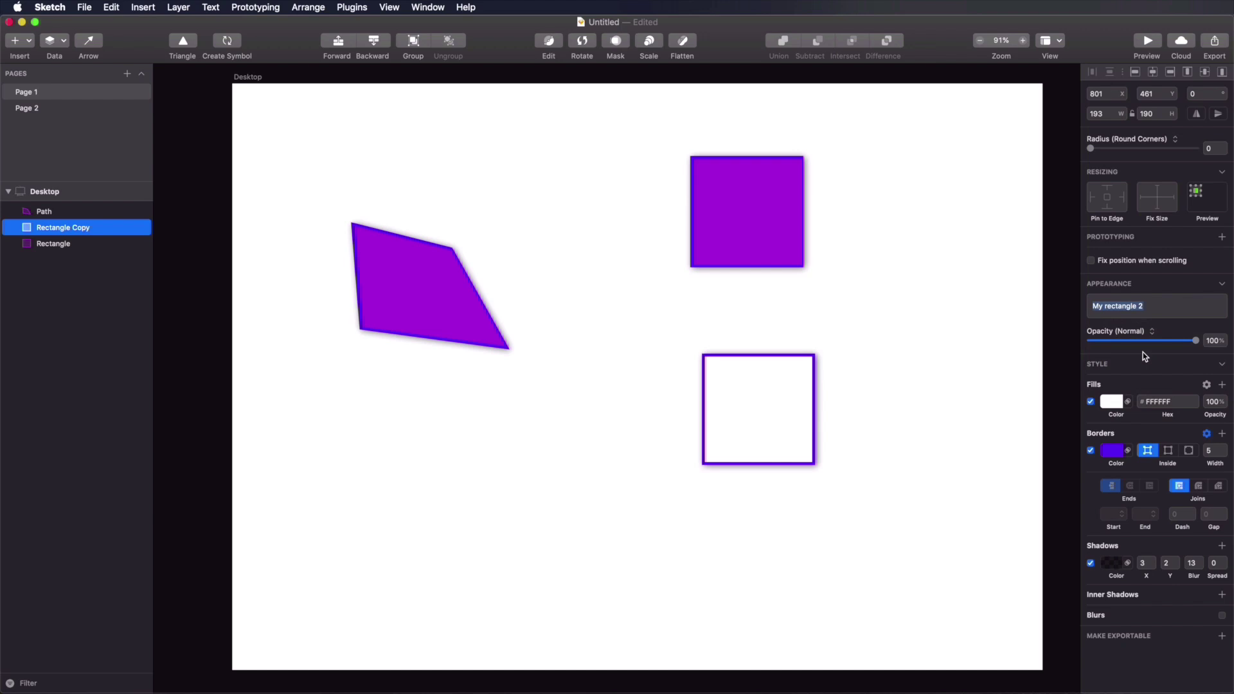
pyautogui.press('Return')
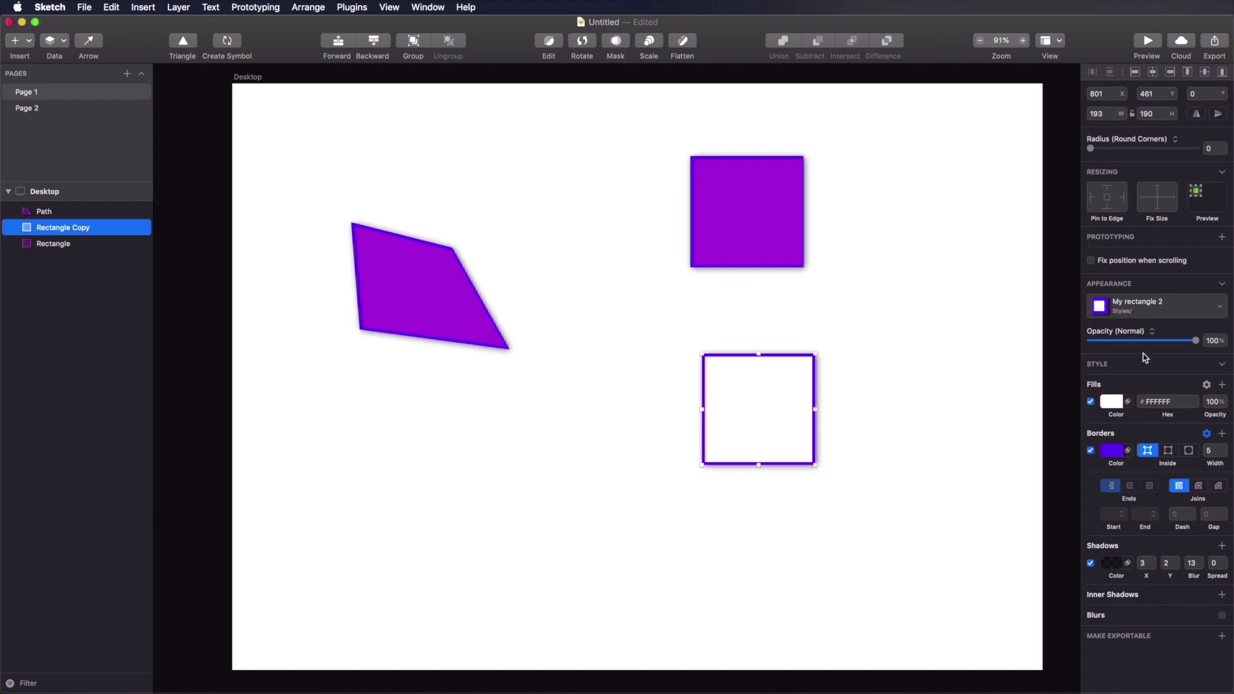
# Step: Review the document's layer styles in the style organizer without renaming any, and close it
pyautogui.click(1155, 307)
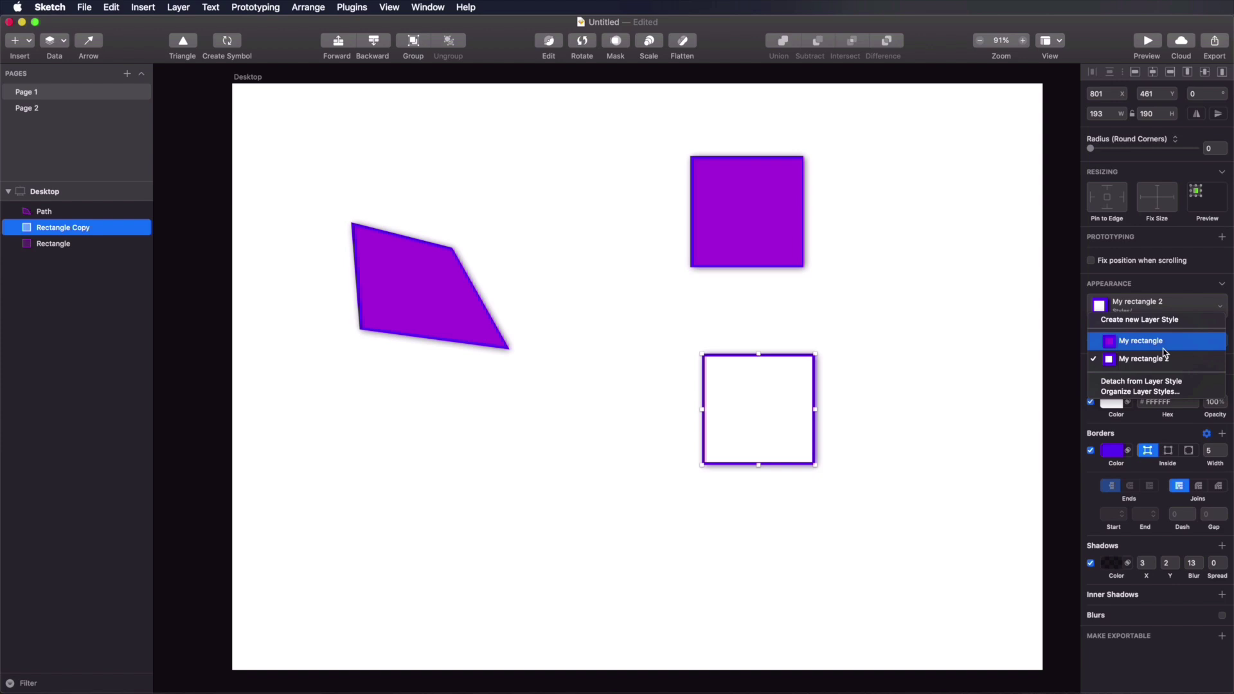
pyautogui.click(1144, 394)
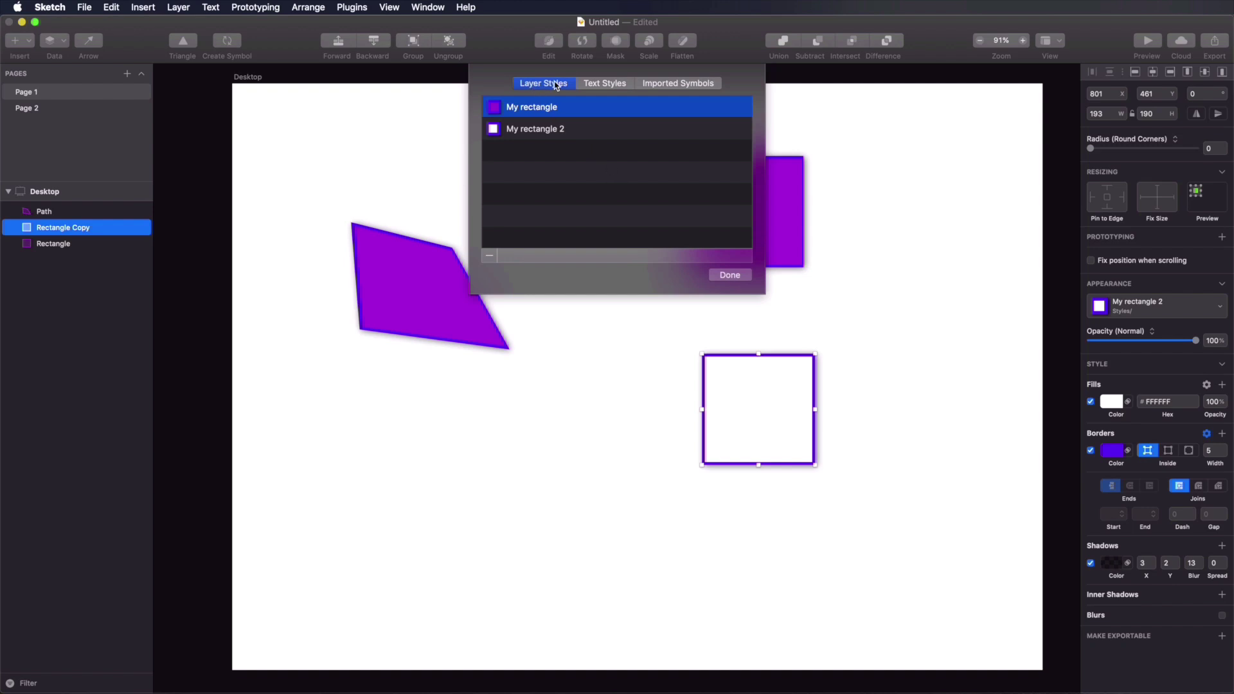
pyautogui.doubleClick(533, 110)
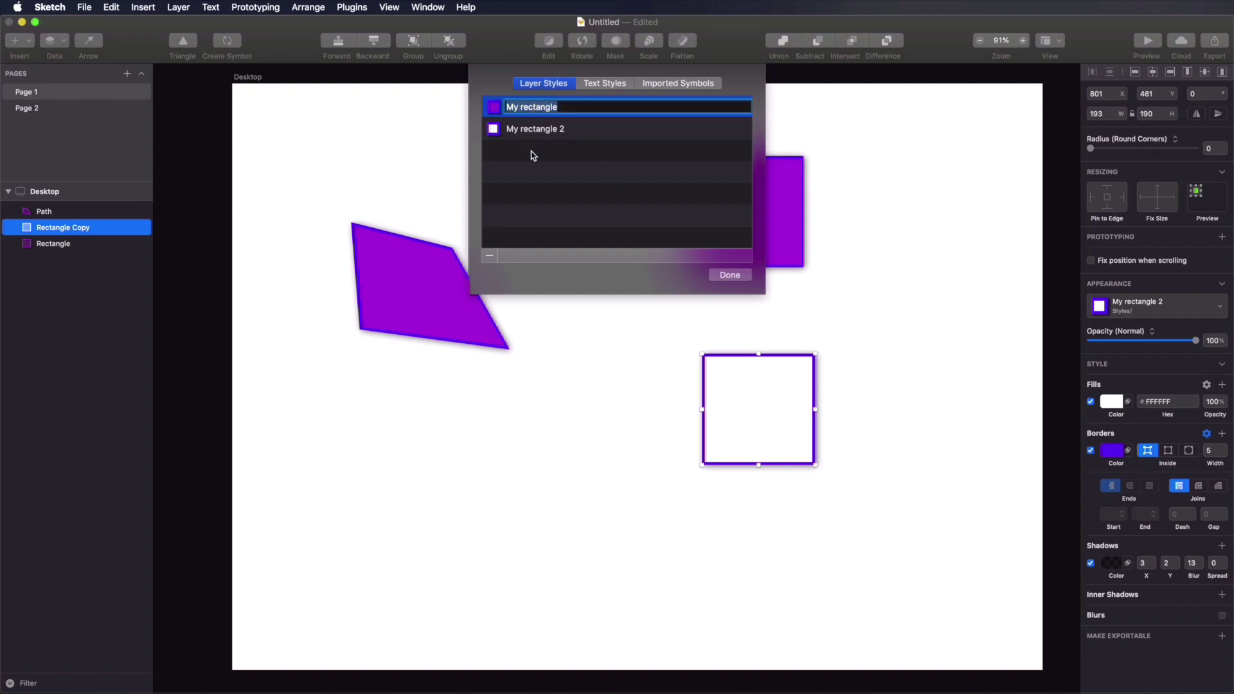
pyautogui.press('Return')
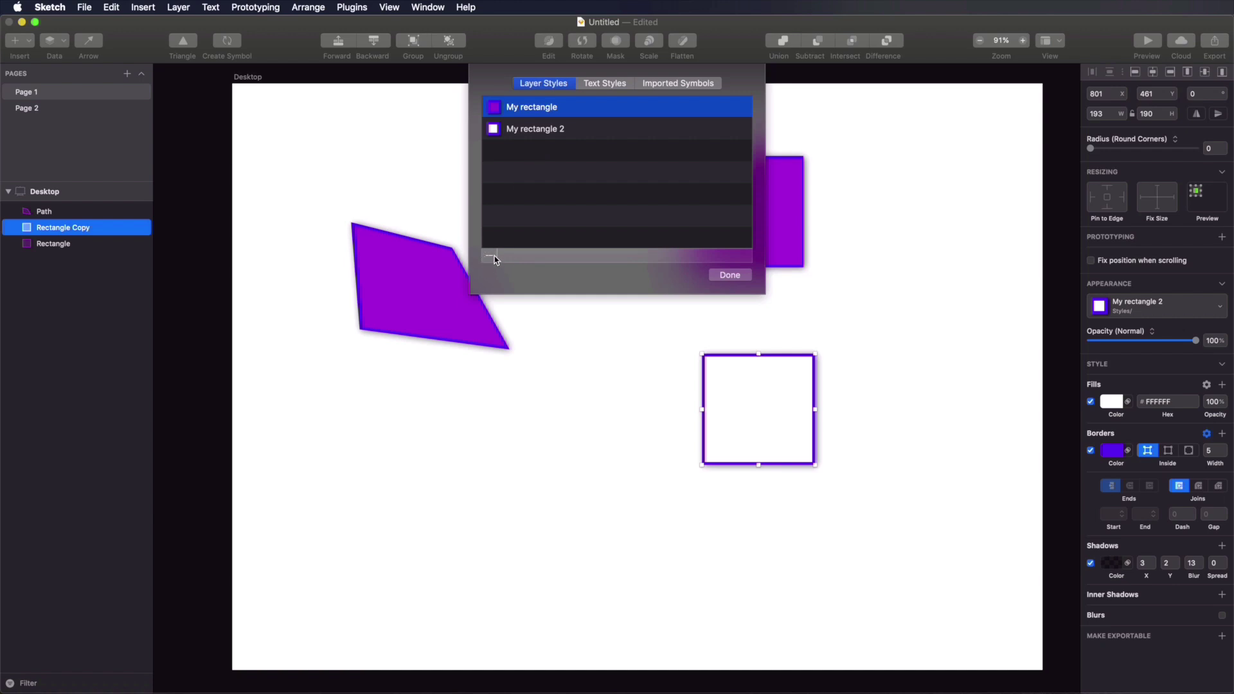
pyautogui.click(729, 275)
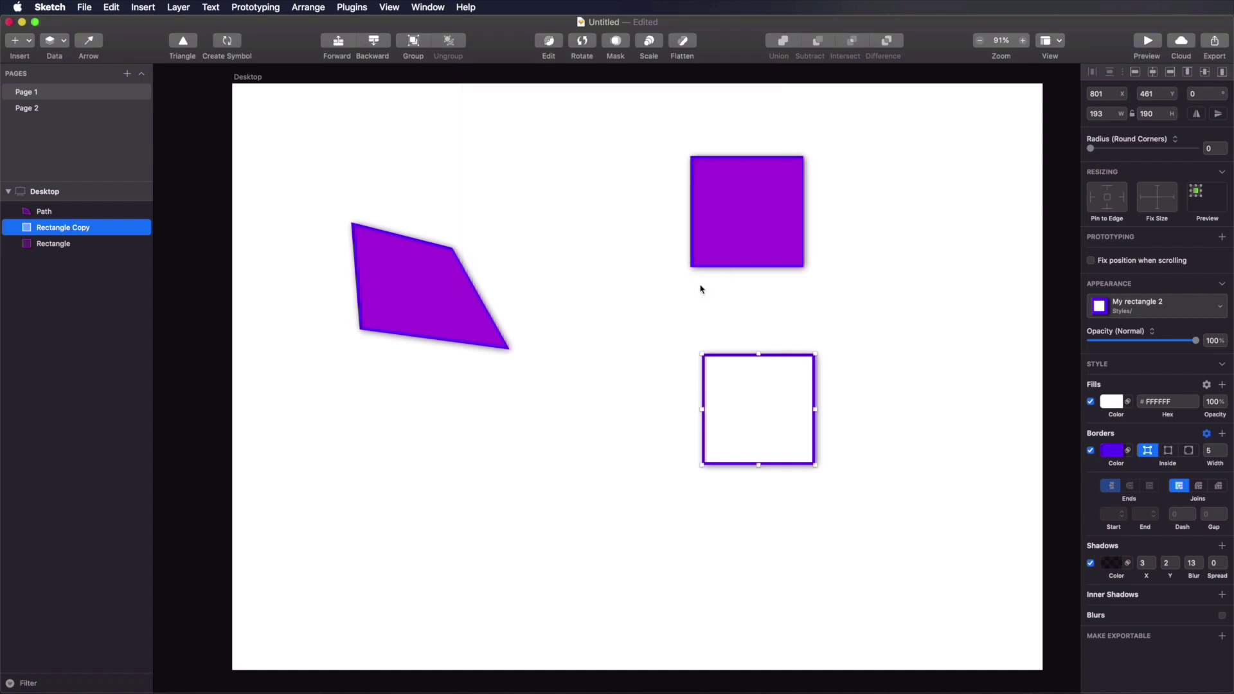
pyautogui.click(700, 289)
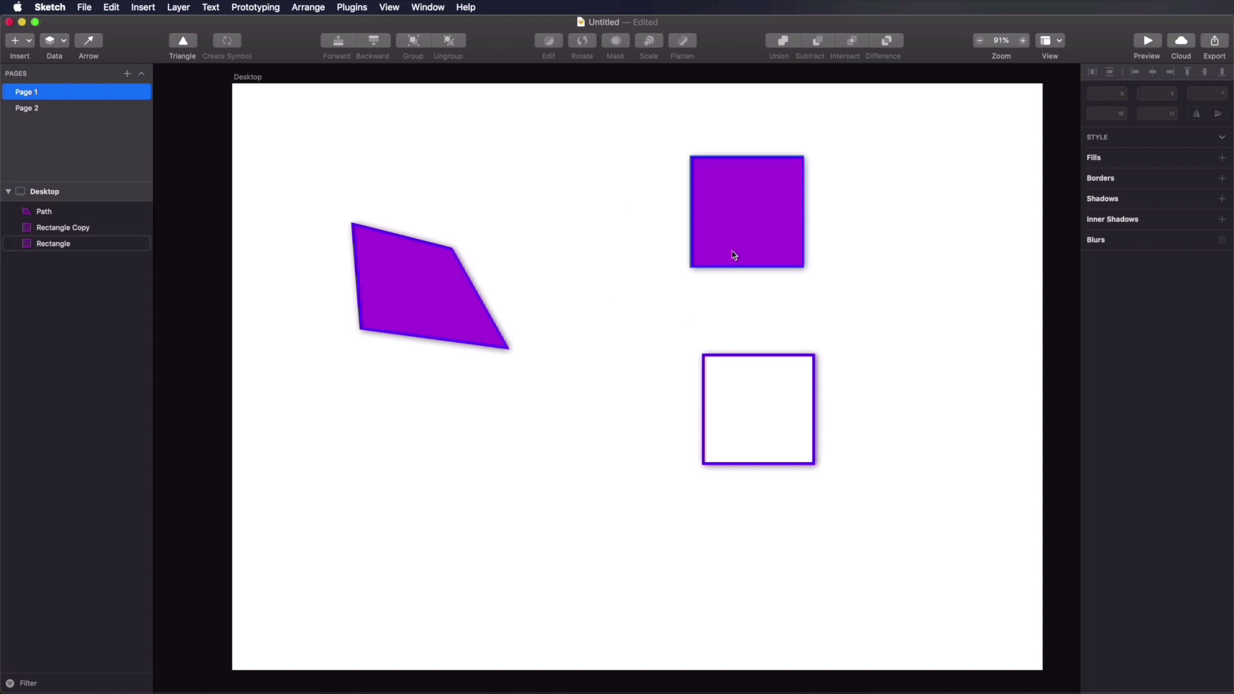
# Step: Change the upper rectangle's fill to 774685 and try to update the My rectangle layer style with it
pyautogui.click(733, 222)
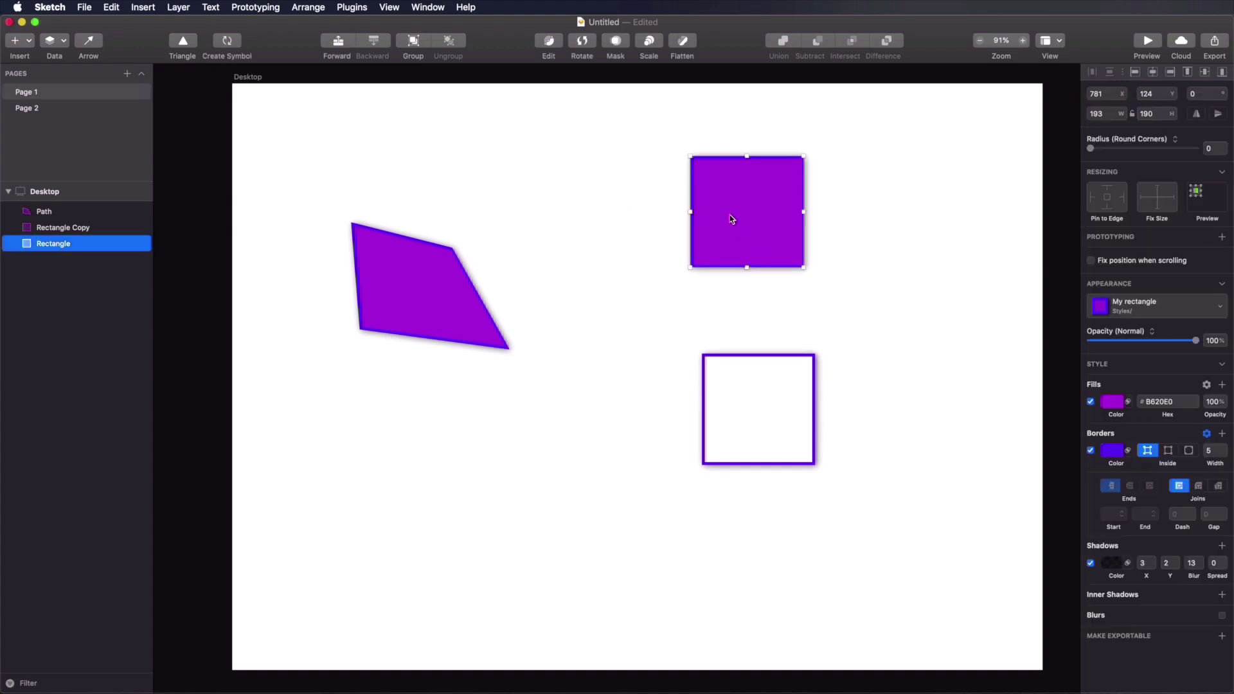
pyautogui.click(1116, 309)
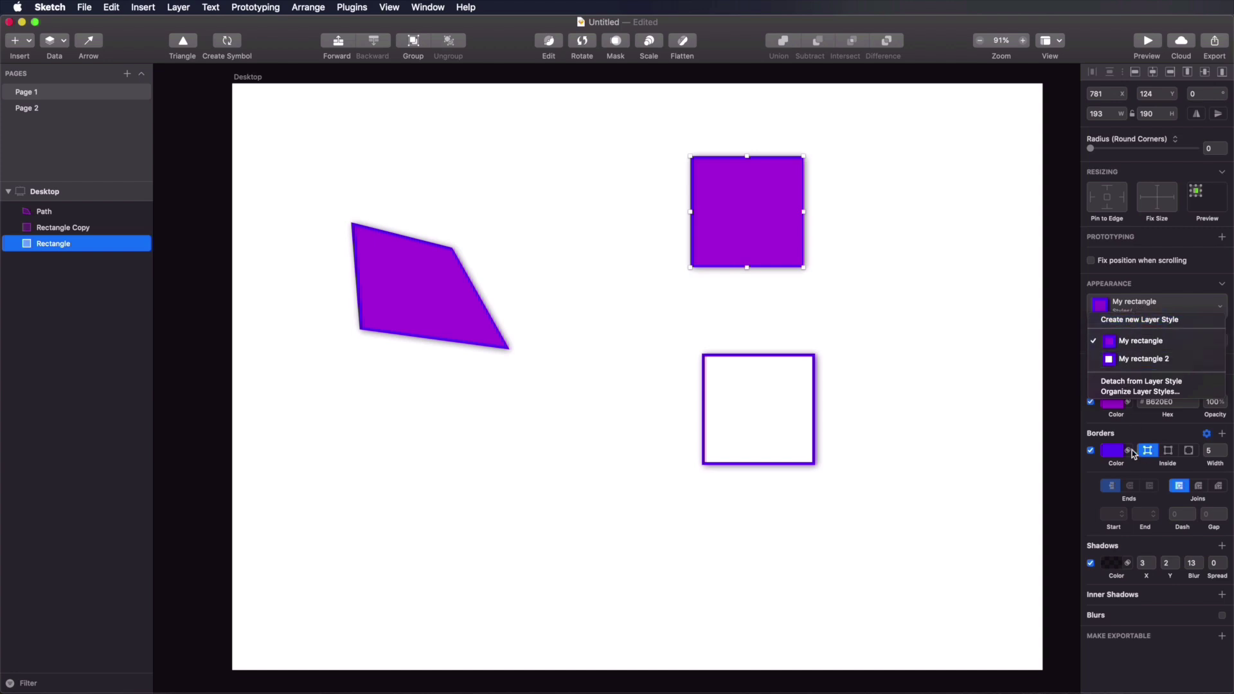
pyautogui.click(1112, 402)
pyautogui.click(1153, 508)
pyautogui.click(1147, 304)
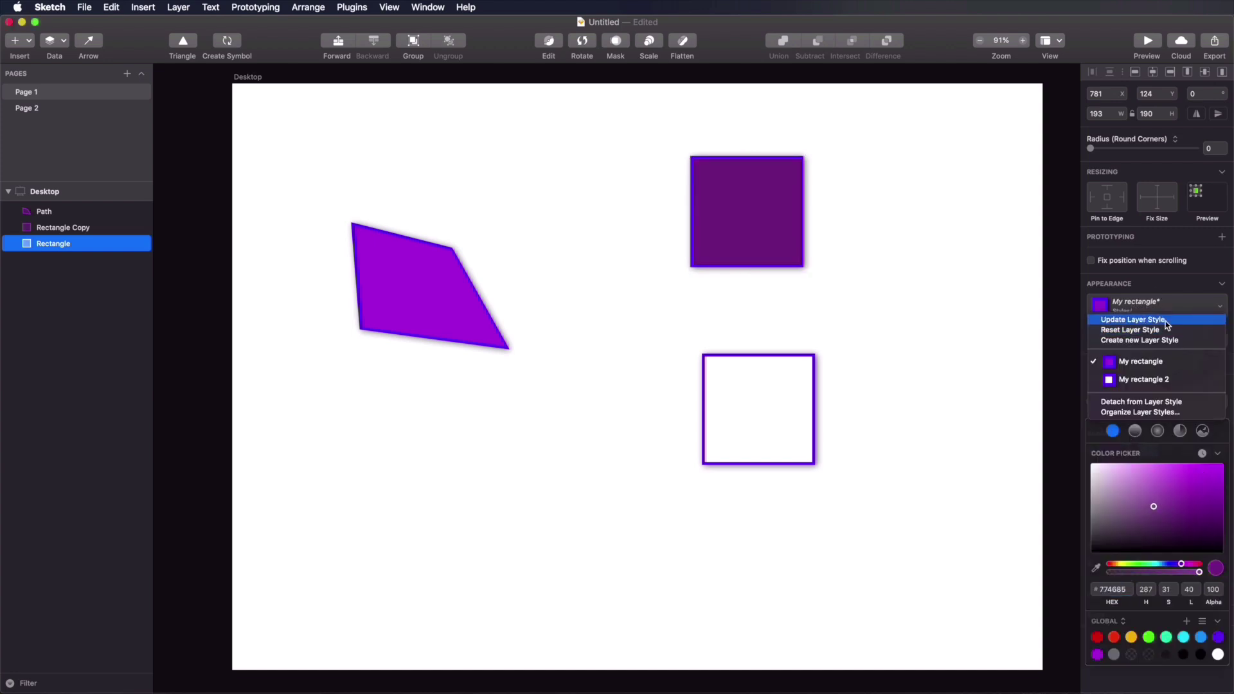
pyautogui.click(1167, 325)
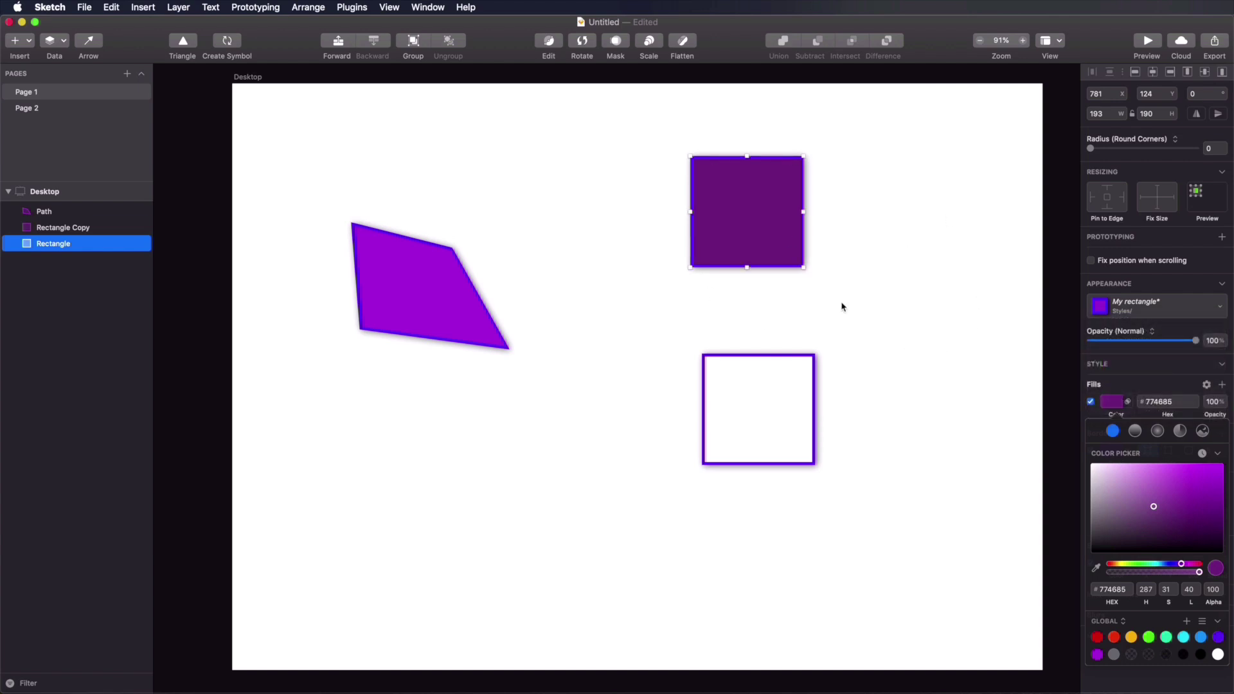
pyautogui.click(869, 281)
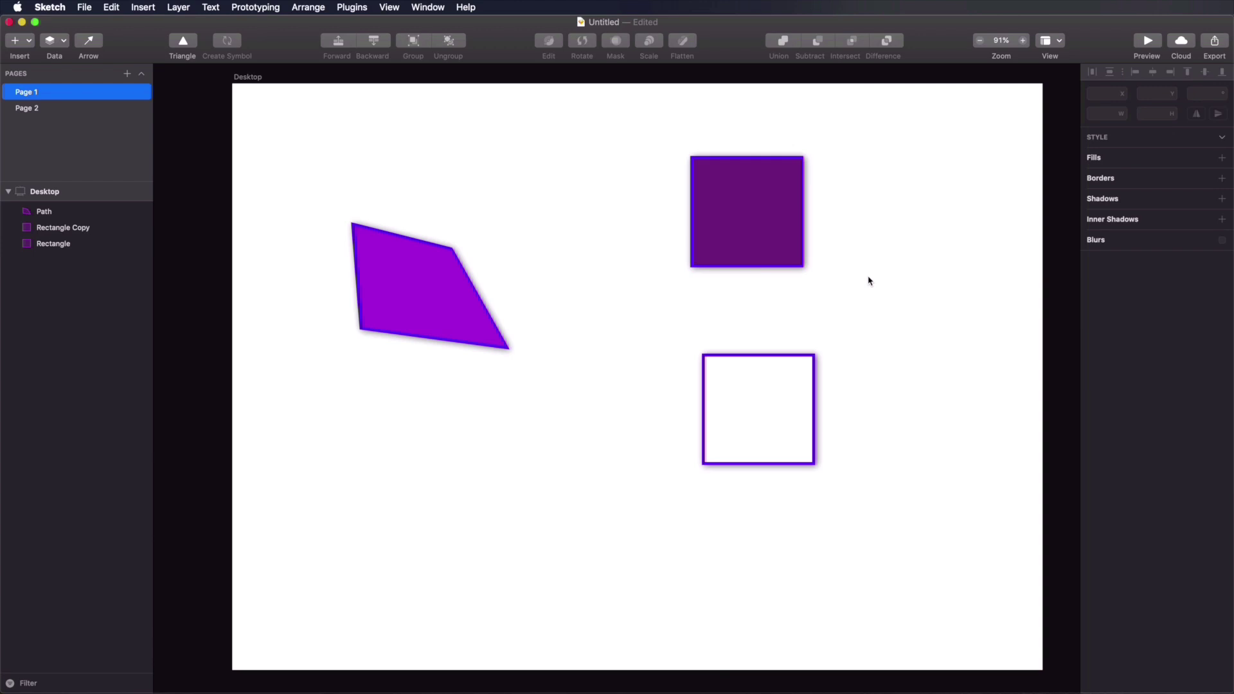
# Step: Lower the upper rectangle's opacity to 39% and reset the rectangle to its My rectangle layer style
pyautogui.click(763, 213)
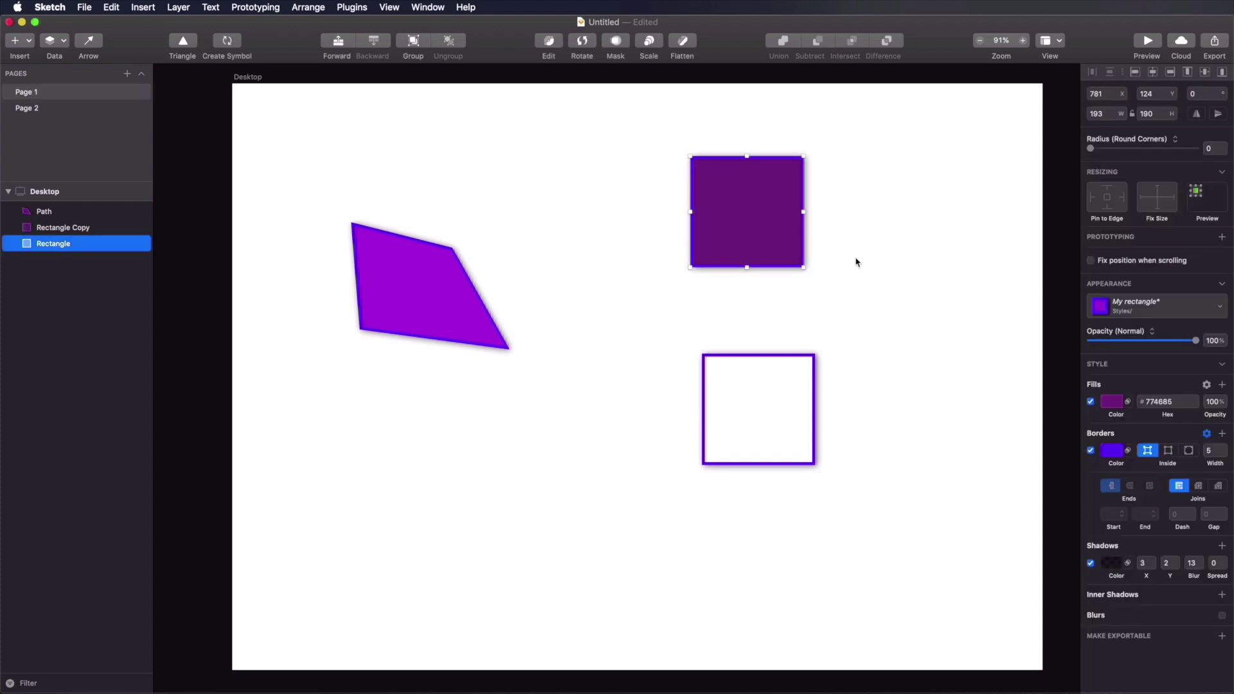
pyautogui.click(1150, 311)
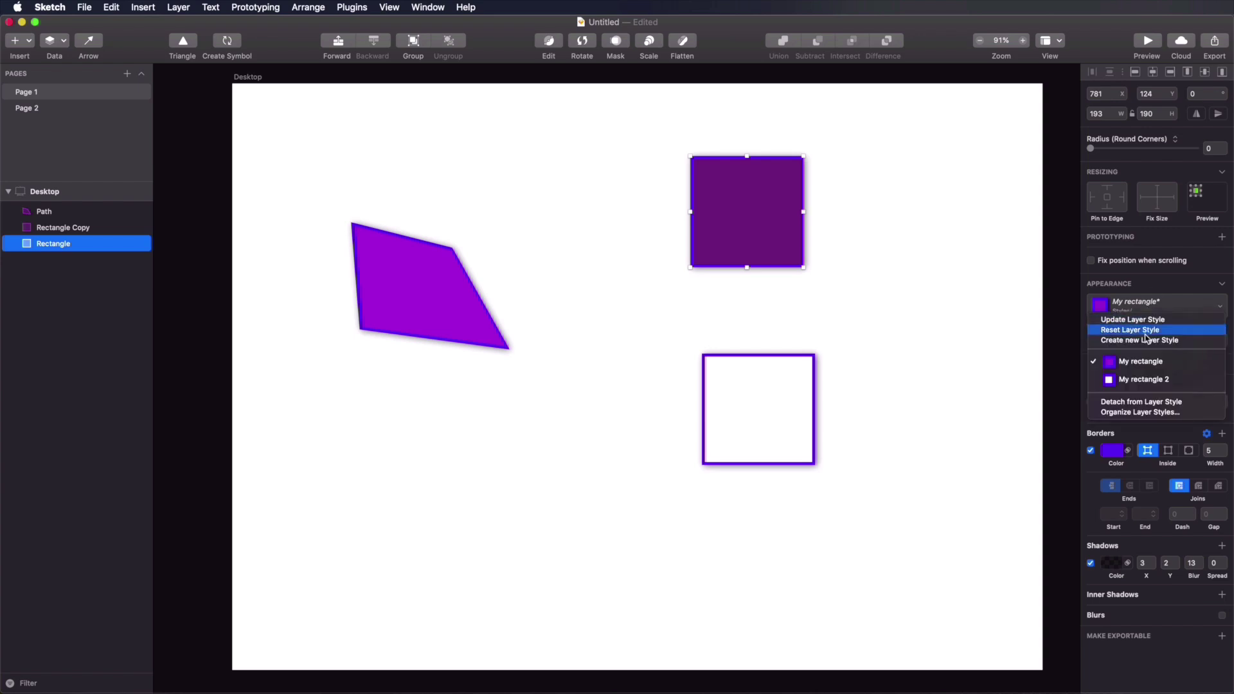
pyautogui.click(1151, 330)
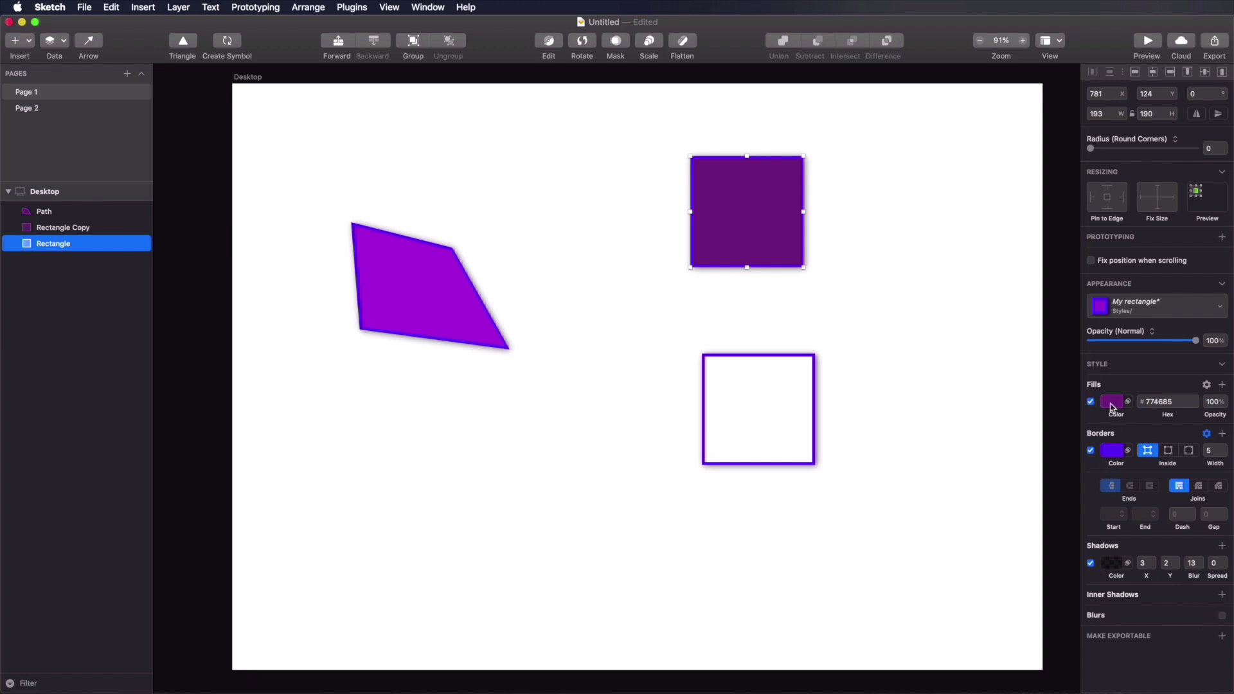
pyautogui.click(1134, 340)
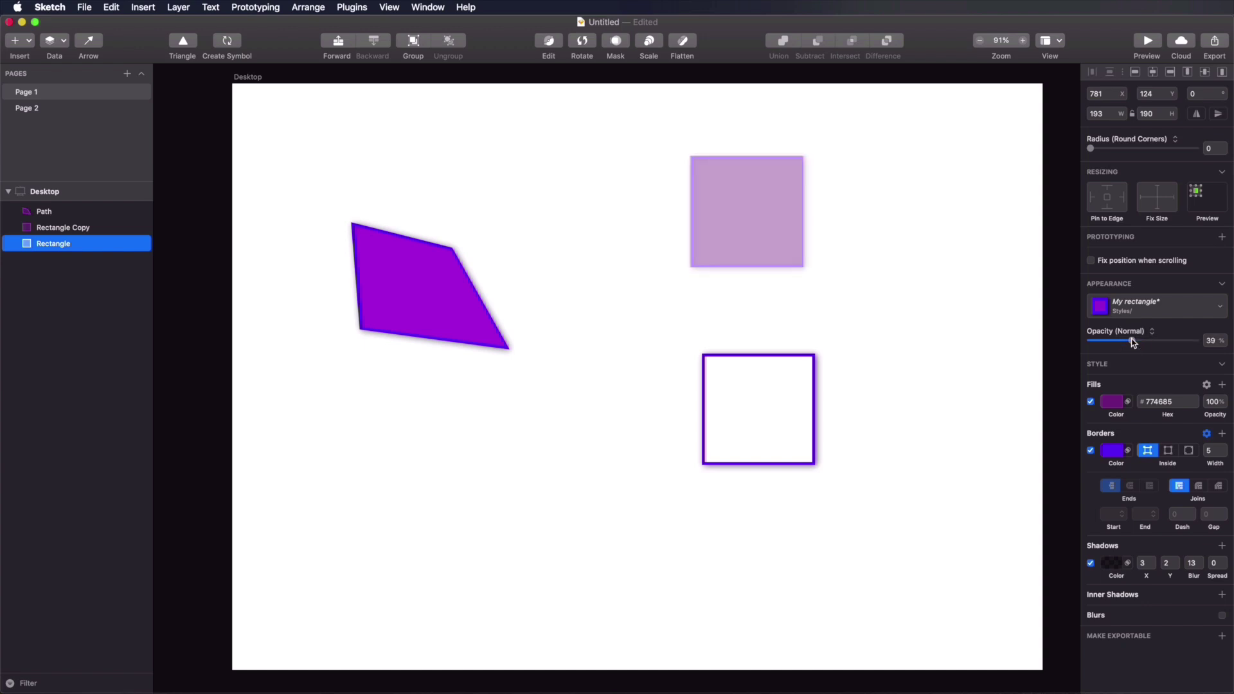
pyautogui.click(1136, 307)
pyautogui.click(1139, 333)
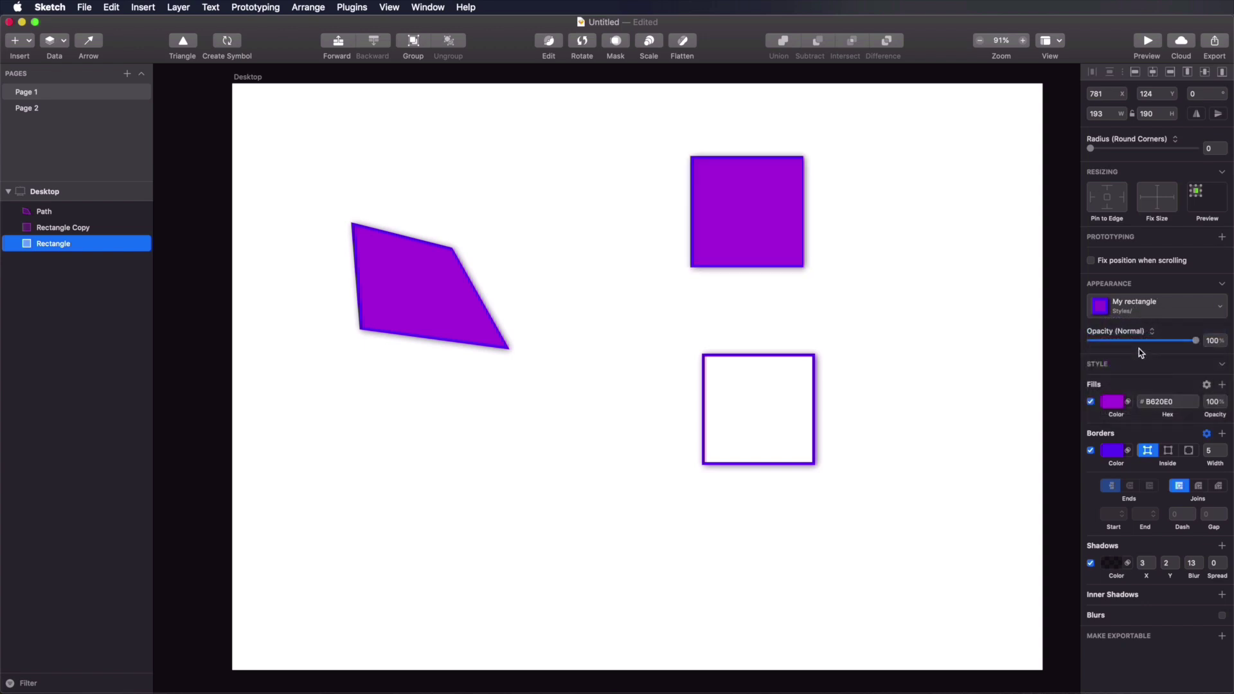
# Step: Try an opacity of 46% on the upper rectangle, restore it to 100%, and switch its shadow off and on again
pyautogui.click(1139, 341)
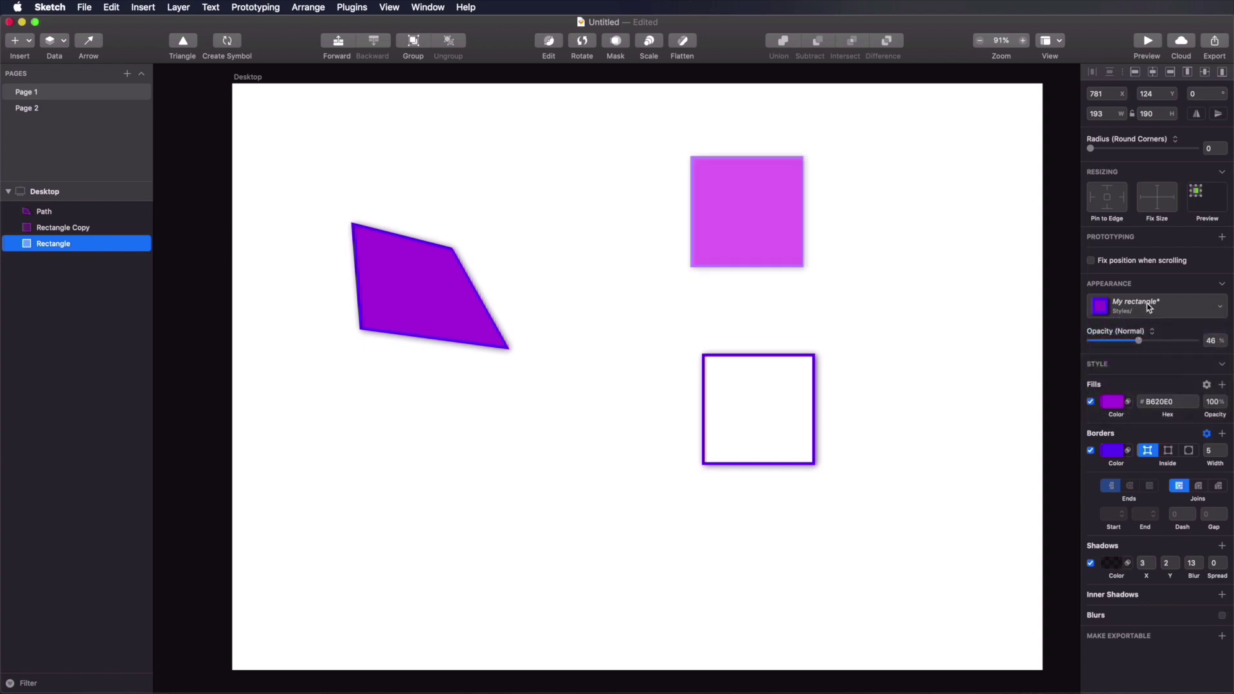
pyautogui.moveTo(1140, 341); pyautogui.dragTo(1232, 344)
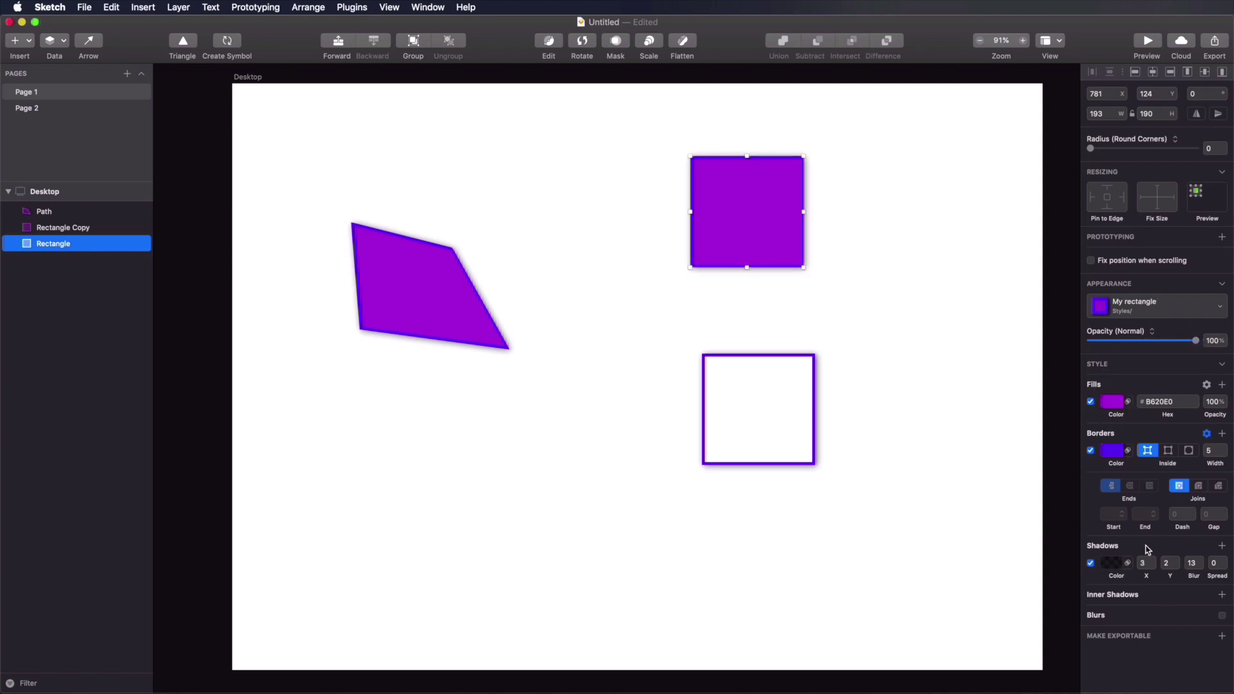
pyautogui.click(1091, 564)
pyautogui.click(1091, 564)
# Step: Add an inner shadow and a Gaussian blur of 10 to the upper rectangle, and view its layer style options without choosing any
pyautogui.click(1131, 595)
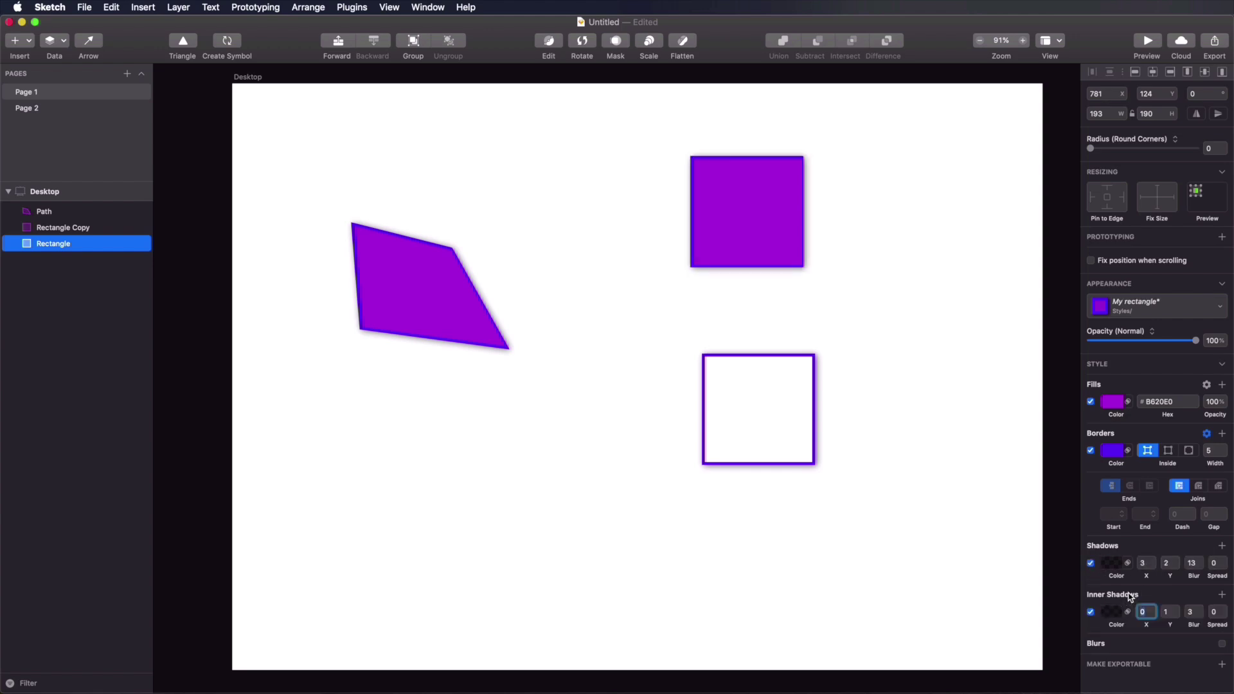
pyautogui.click(1091, 613)
pyautogui.click(1091, 613)
pyautogui.click(1116, 647)
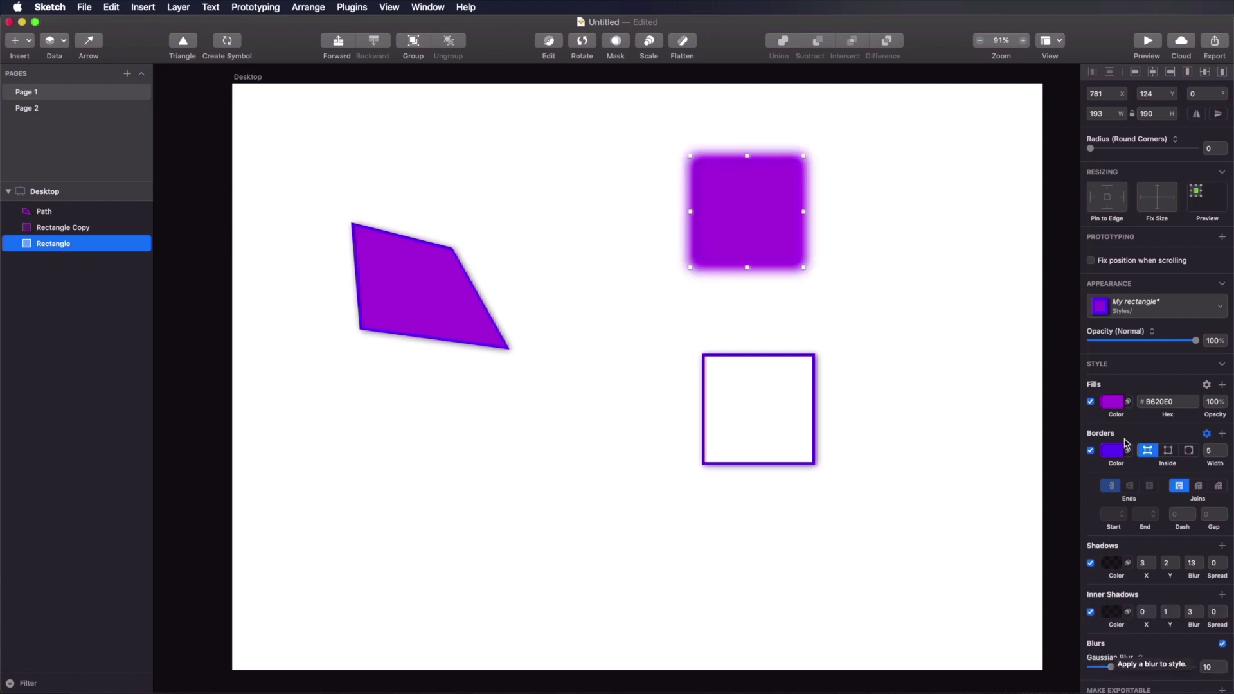
pyautogui.click(1138, 309)
pyautogui.press('Escape')
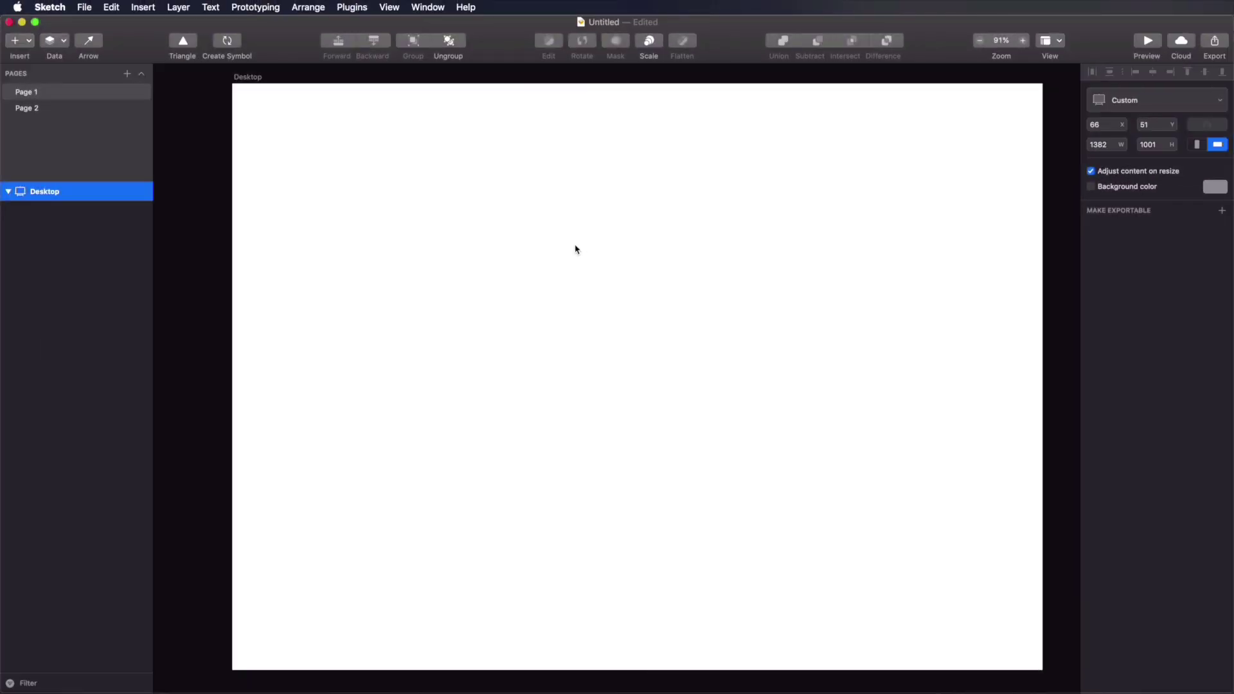
# Step: Add a text layer with the placeholder text "Type something" in the artboard's upper middle and set its font size to 38
pyautogui.press('t')
pyautogui.click(576, 250)
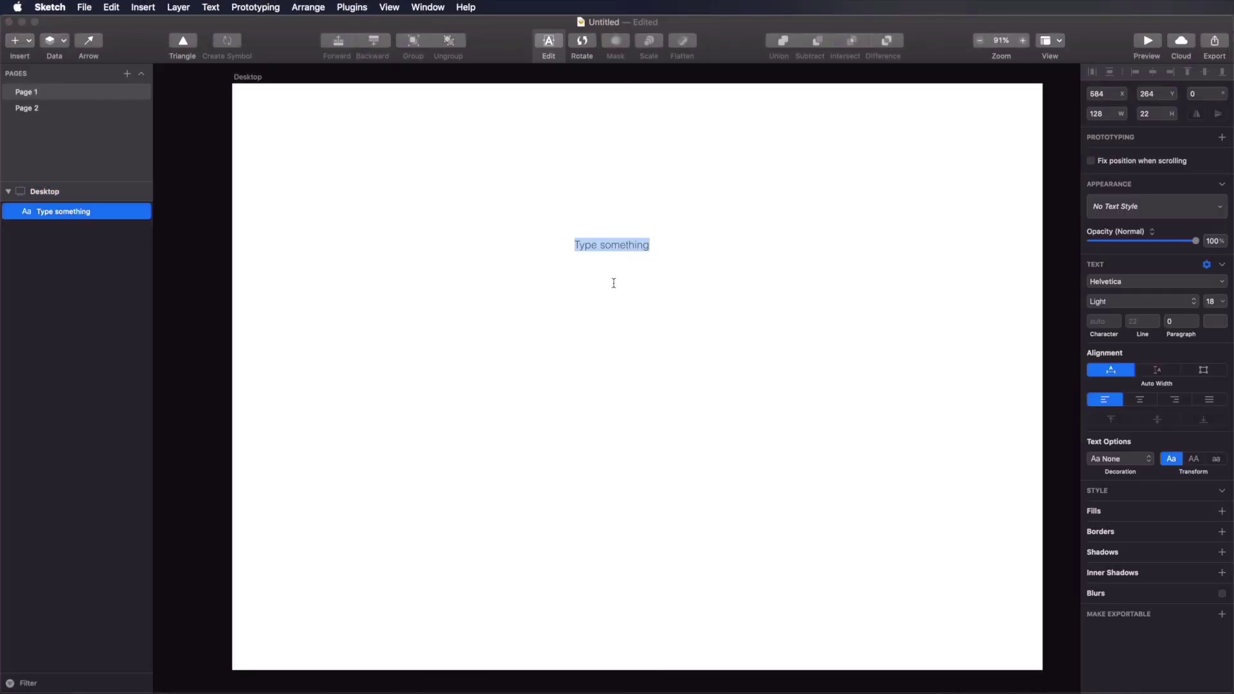
pyautogui.press('Escape')
pyautogui.moveTo(628, 243); pyautogui.dragTo(630, 258)
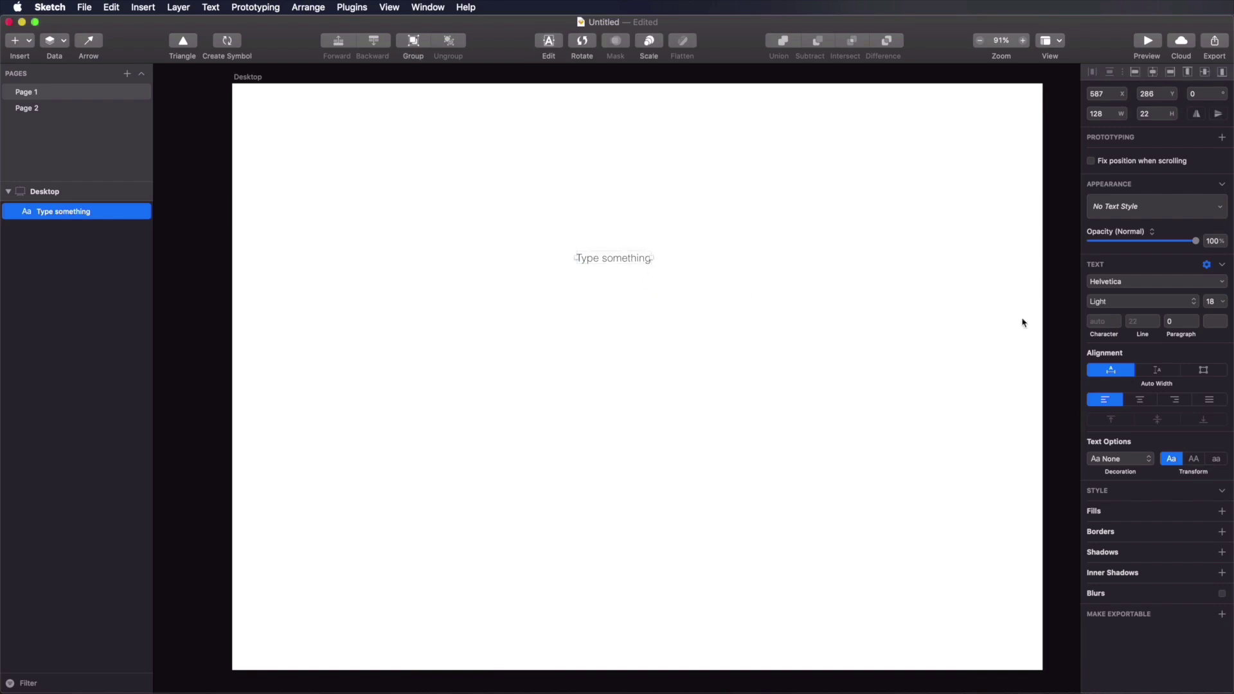
pyautogui.moveTo(1231, 304); pyautogui.dragTo(1233, 304)
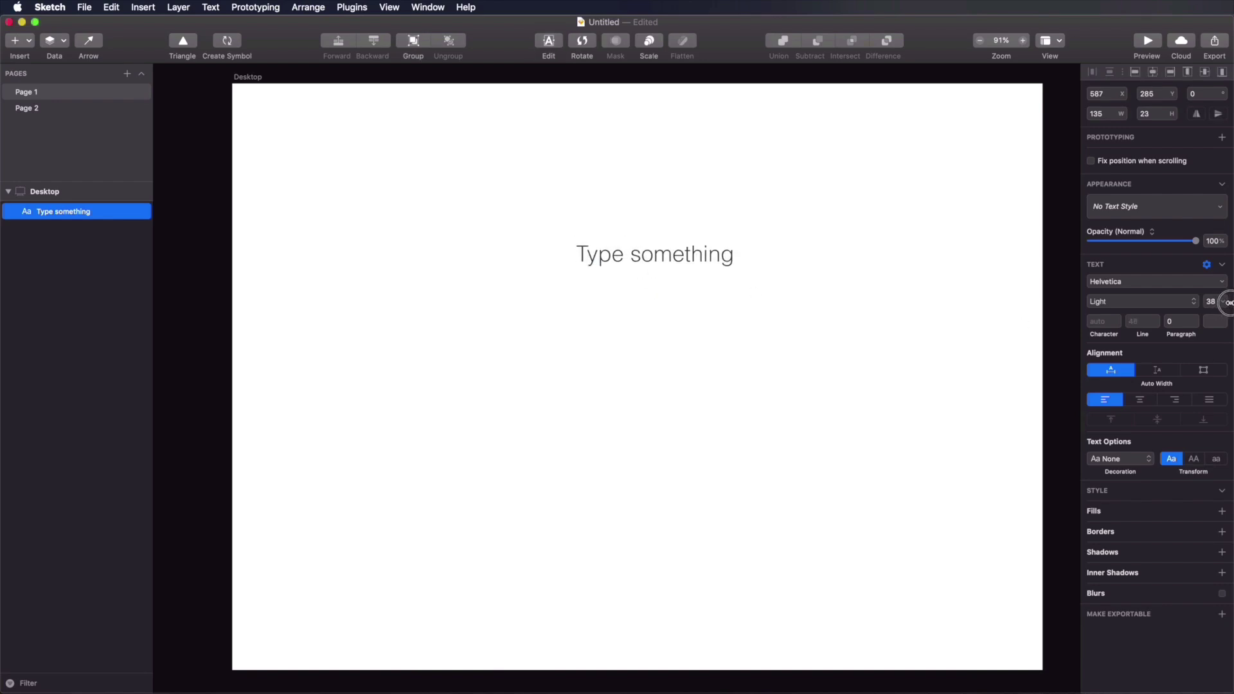
pyautogui.moveTo(697, 262); pyautogui.dragTo(681, 299)
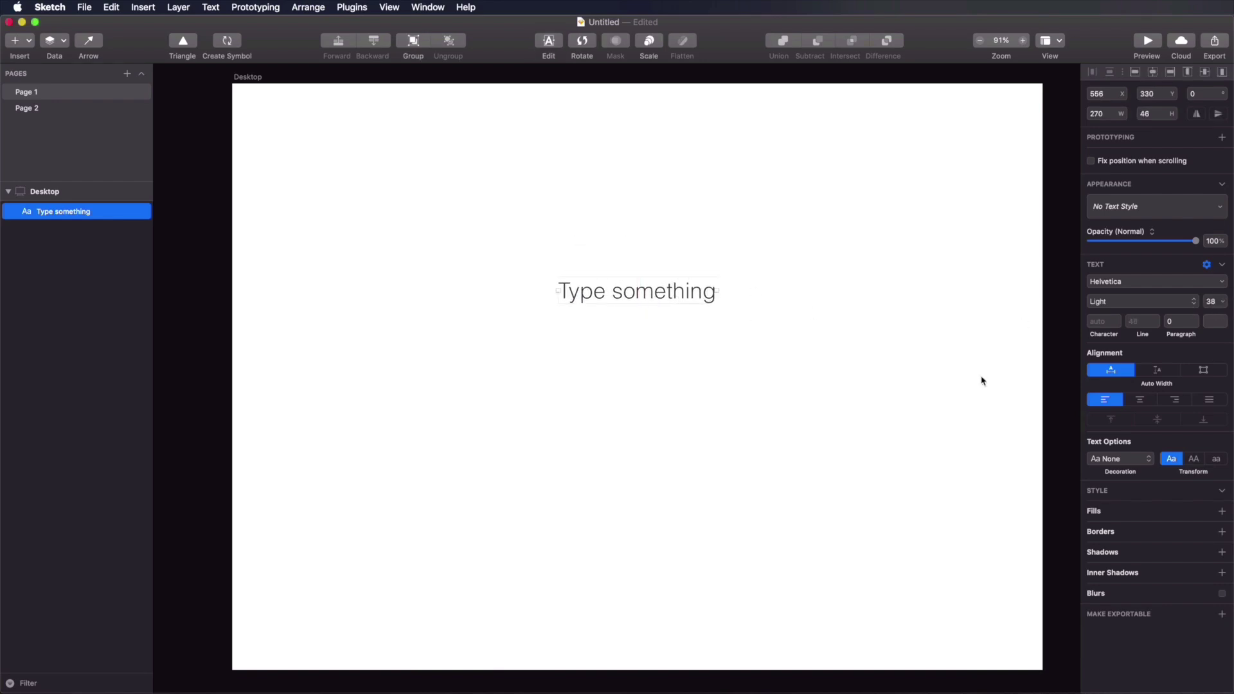
# Step: Color the "Type something" text purple (6236FF) and move it slightly down to about X 545, Y 353
pyautogui.click(1215, 323)
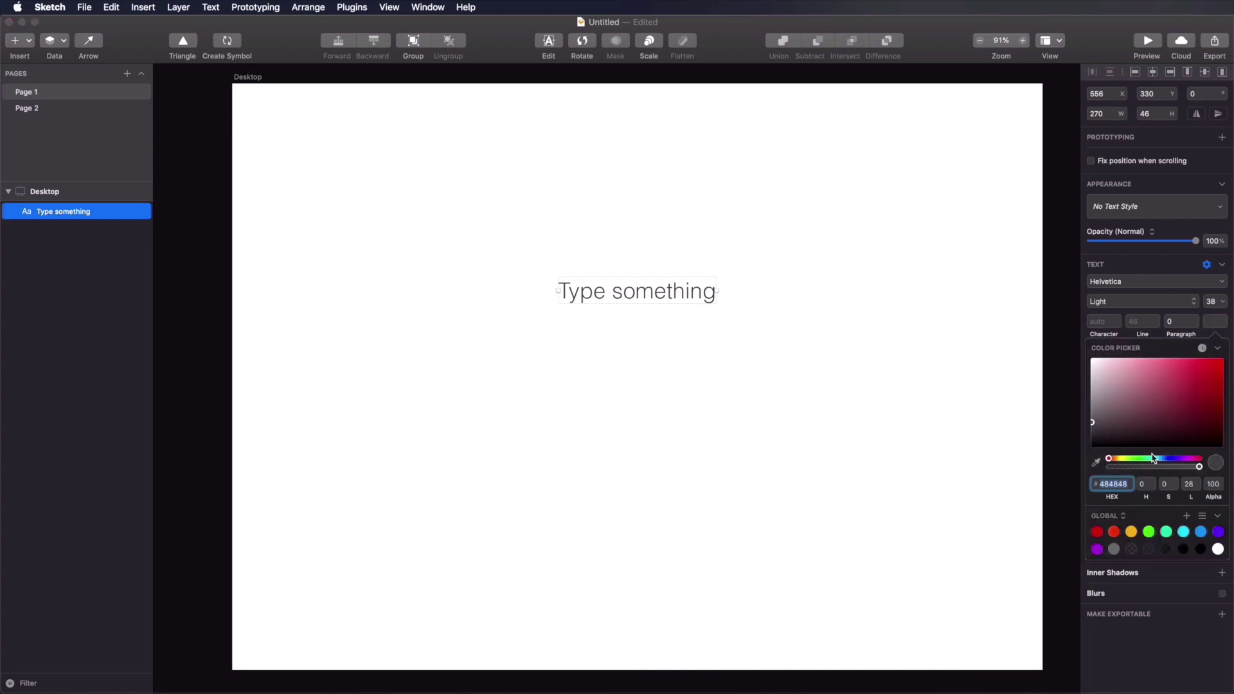
pyautogui.click(1219, 533)
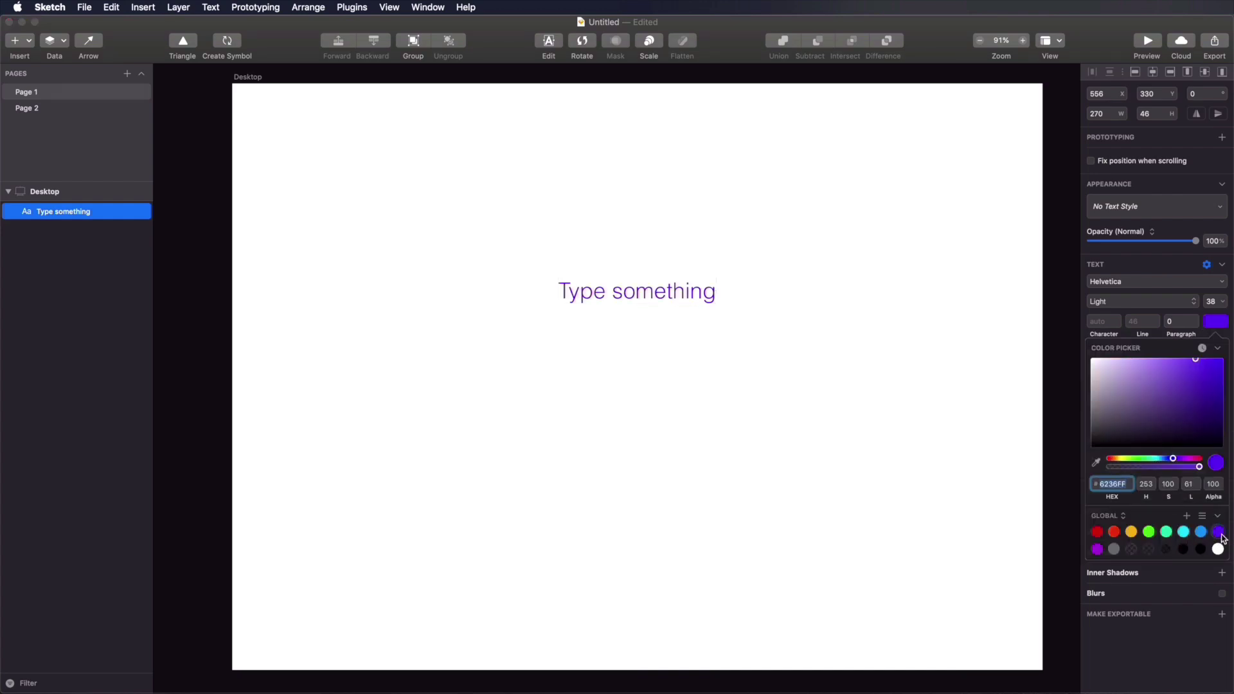
pyautogui.click(832, 377)
pyautogui.moveTo(670, 295)
pyautogui.mouseDown()
pyautogui.moveTo(683, 304)
pyautogui.moveTo(673, 290)
pyautogui.moveTo(659, 306)
pyautogui.mouseUp()
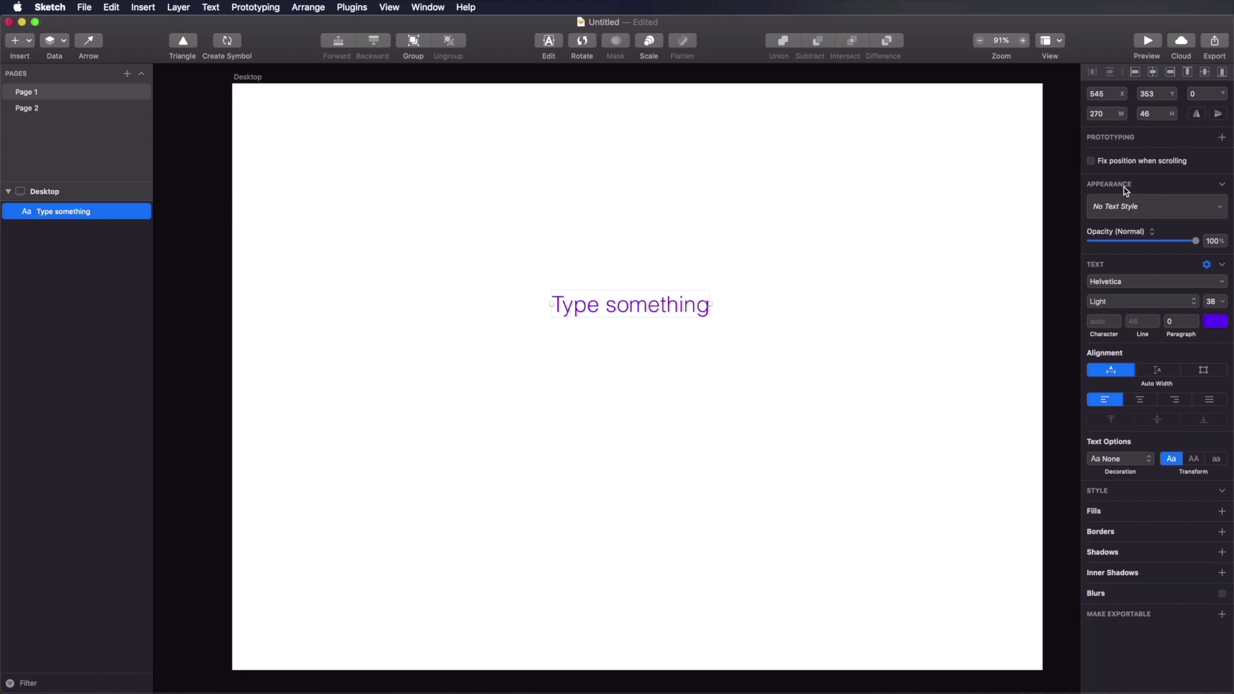
# Step: Create a new text style named H1 from the "Type something" text
pyautogui.click(1134, 208)
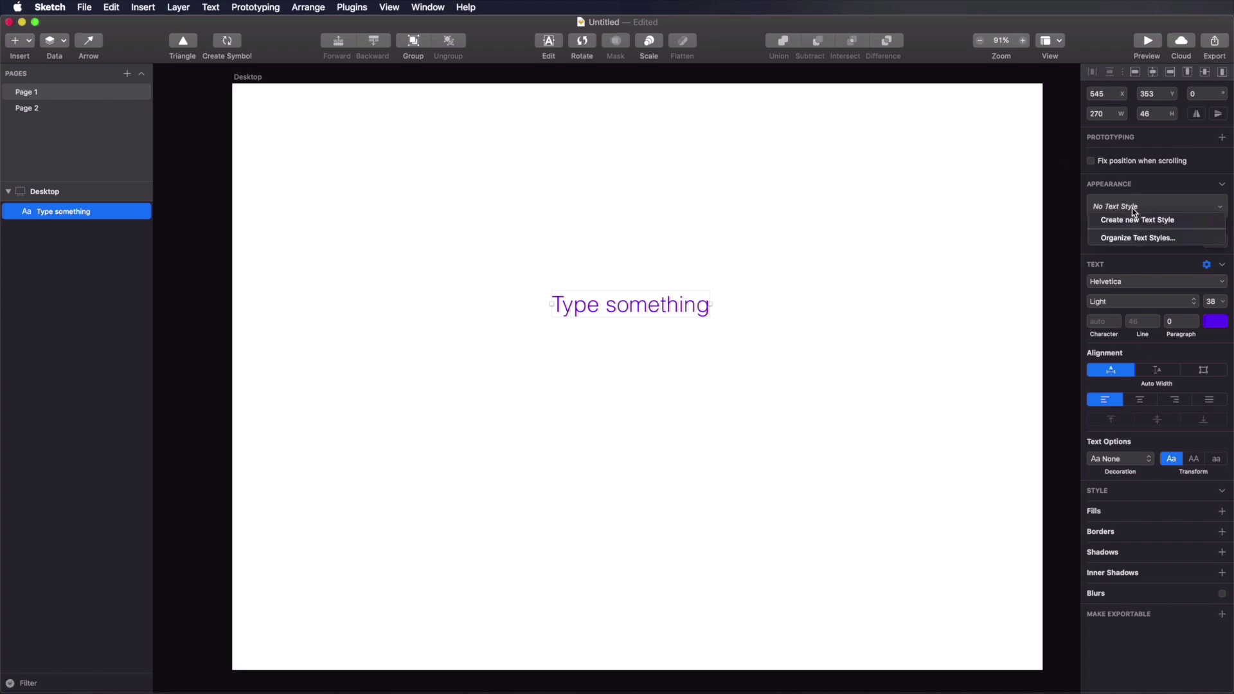
pyautogui.click(1135, 222)
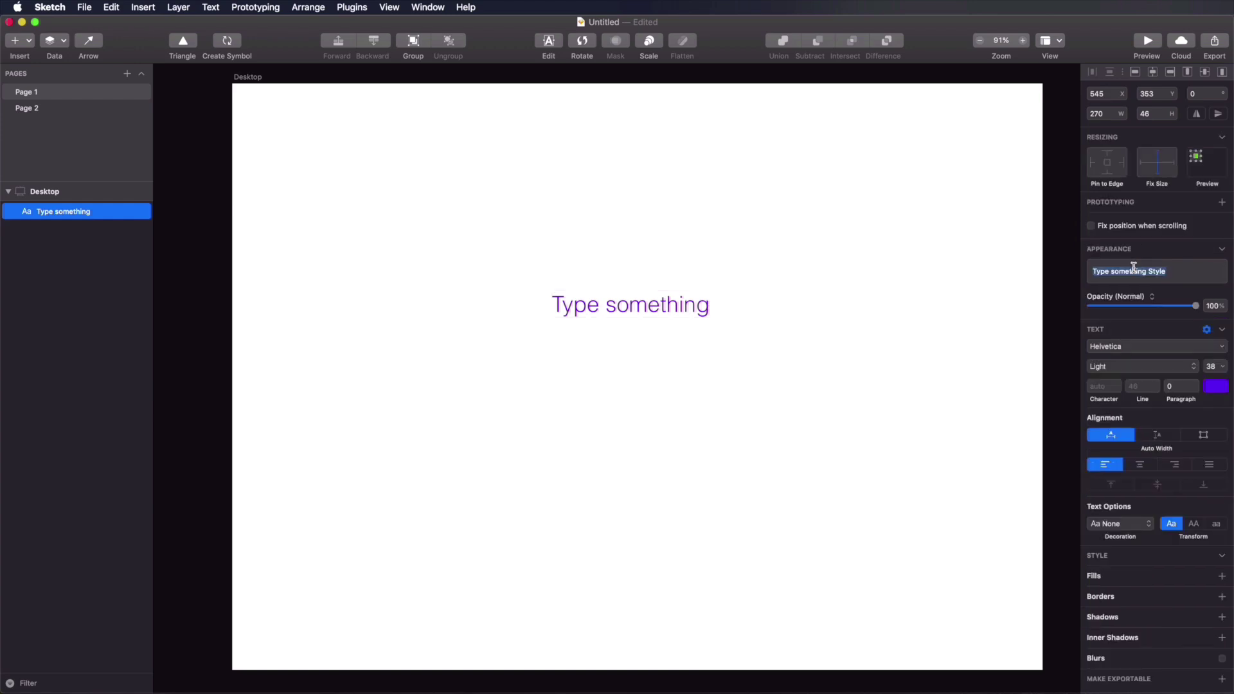
pyautogui.write('H1')
pyautogui.press('Return')
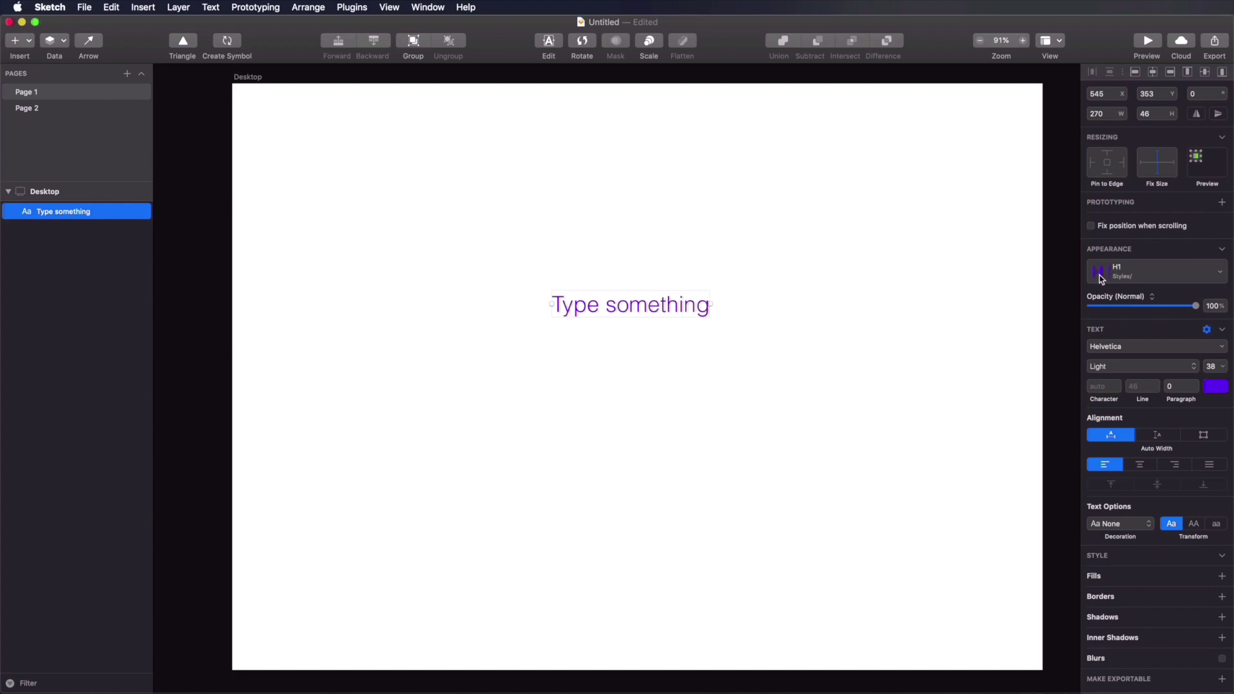
# Step: Add a second text layer reading "Hello" below the first one and move it to about X 918, Y 594
pyautogui.click(702, 281)
pyautogui.press('t')
pyautogui.click(658, 447)
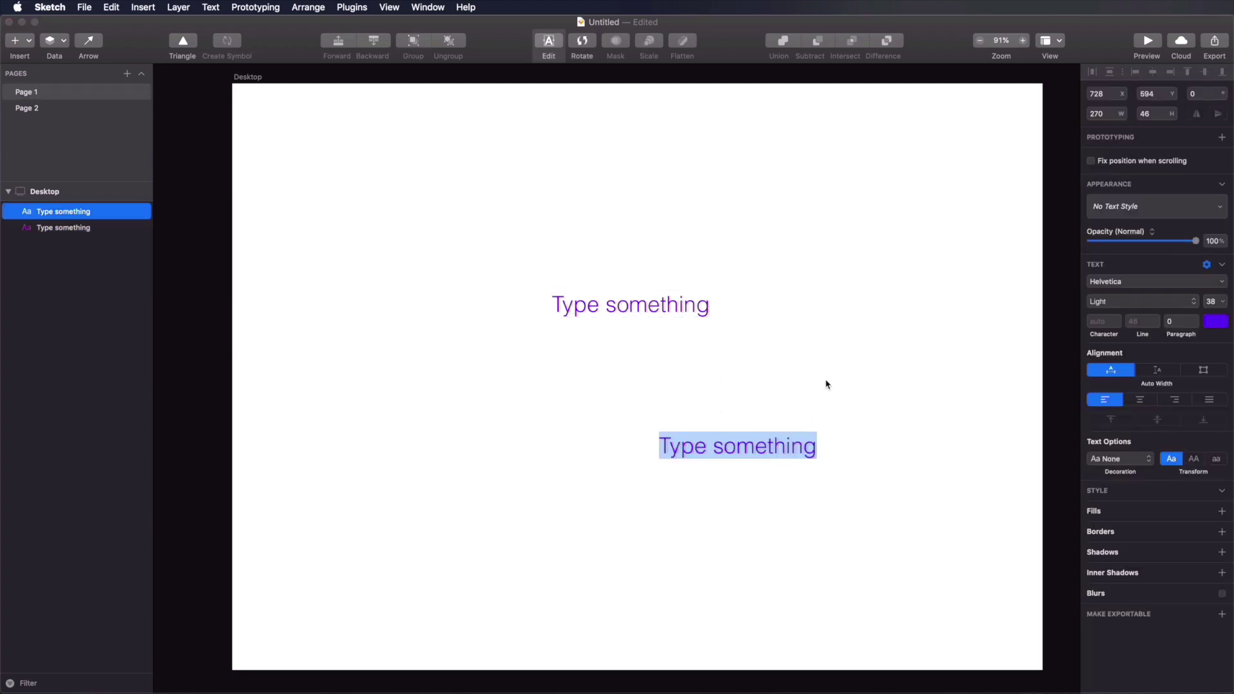
pyautogui.write('Hello')
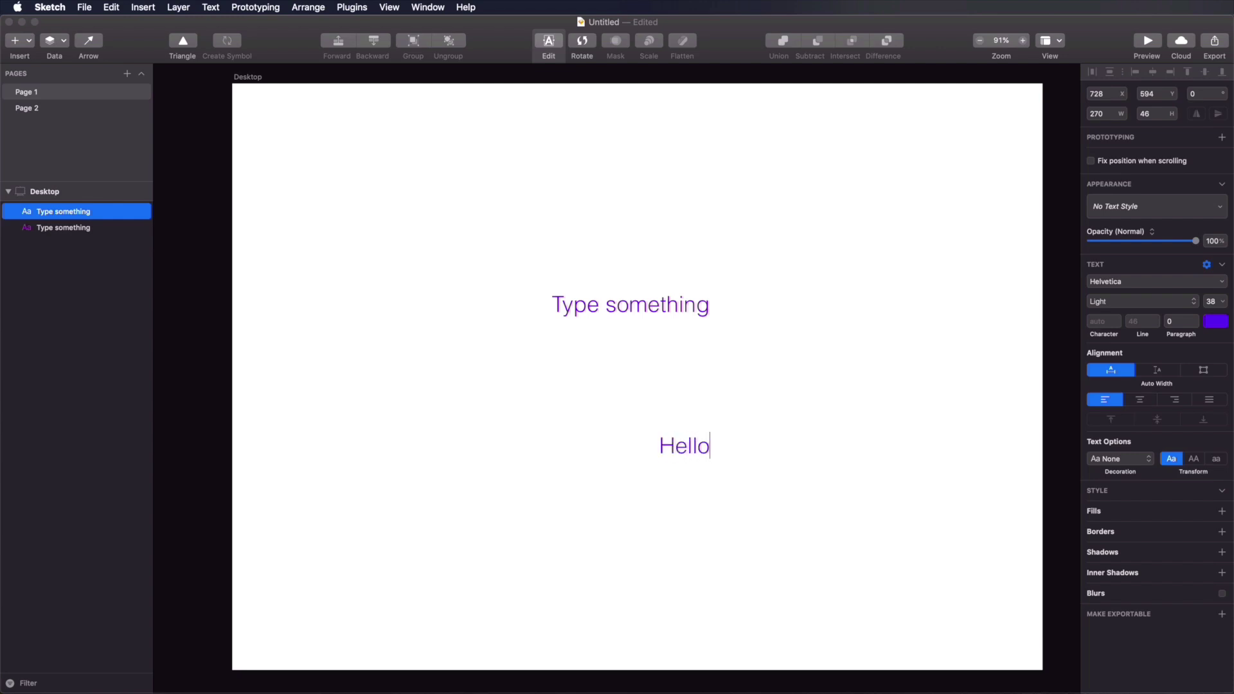
pyautogui.press('Escape')
pyautogui.moveTo(722, 433); pyautogui.dragTo(834, 434)
# Step: Set the "Hello" text's size to 20, darken its color to a dark gray-purple, and move it to about X 815, Y 554
pyautogui.click(1213, 301)
pyautogui.write('20')
pyautogui.press('Return')
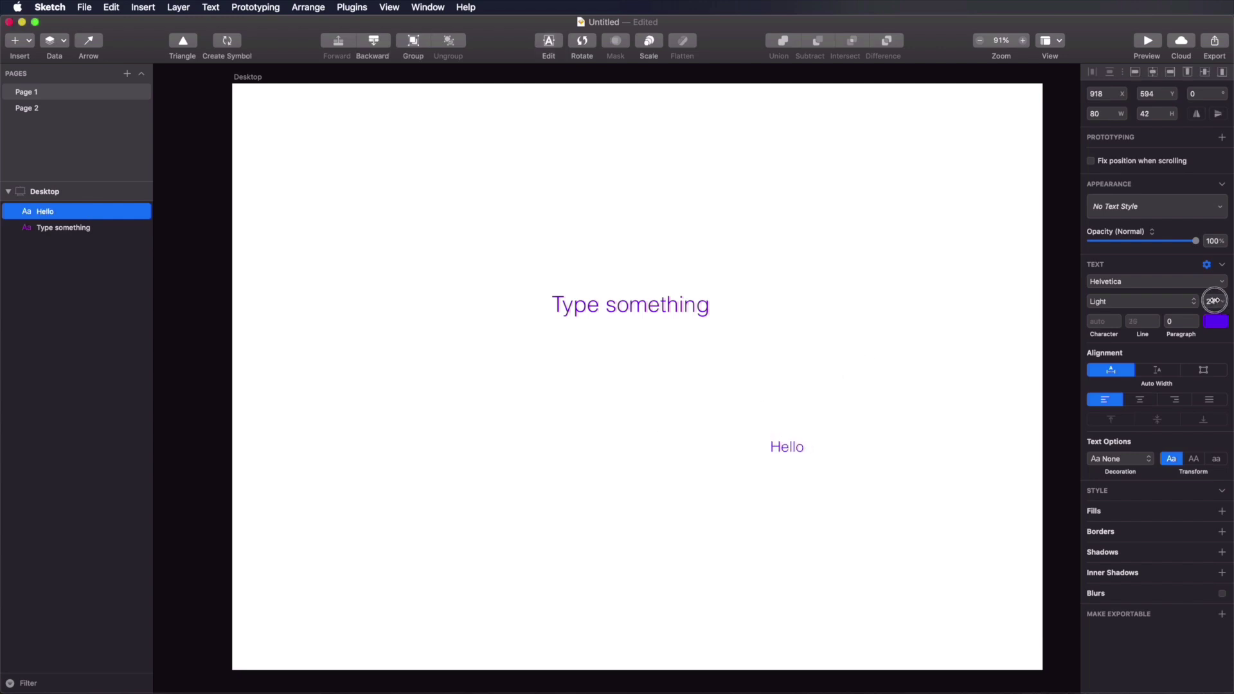
pyautogui.click(1216, 321)
pyautogui.moveTo(1197, 386); pyautogui.dragTo(1135, 405)
pyautogui.click(785, 450)
pyautogui.moveTo(785, 451); pyautogui.dragTo(725, 418)
pyautogui.click(762, 445)
pyautogui.moveTo(802, 394); pyautogui.dragTo(707, 441)
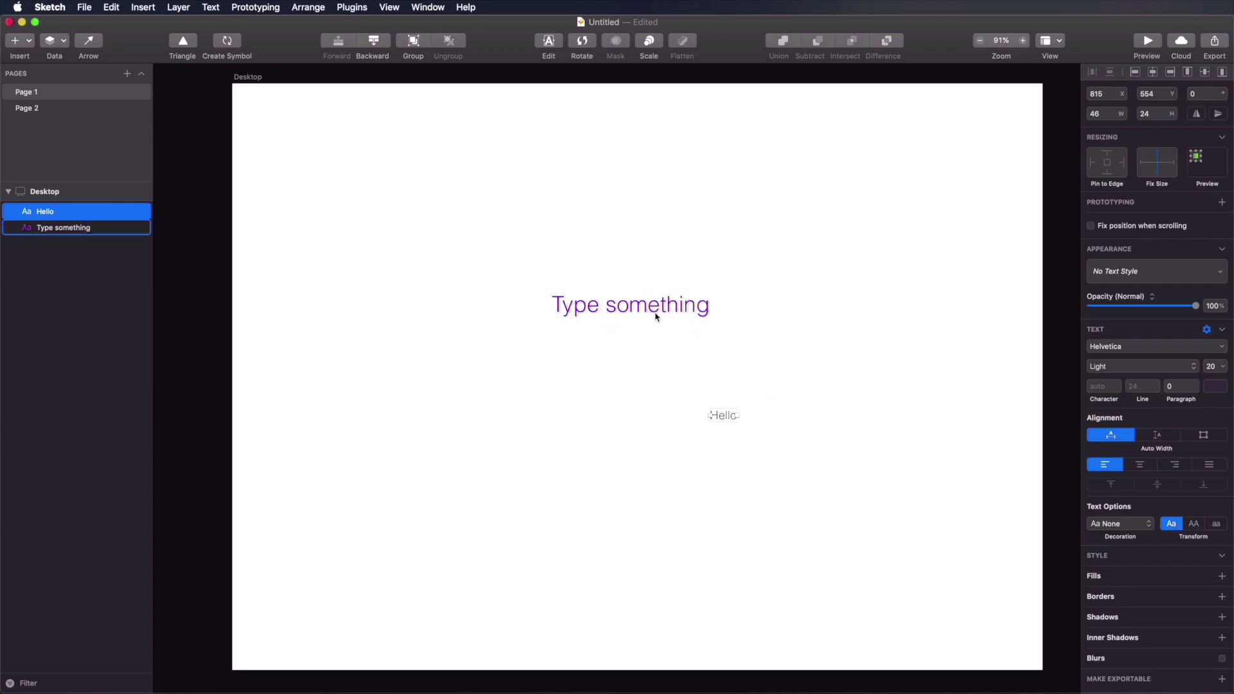
# Step: Apply the H1 text style to the "Hello" text and reposition both text layers on the artboard
pyautogui.click(1141, 276)
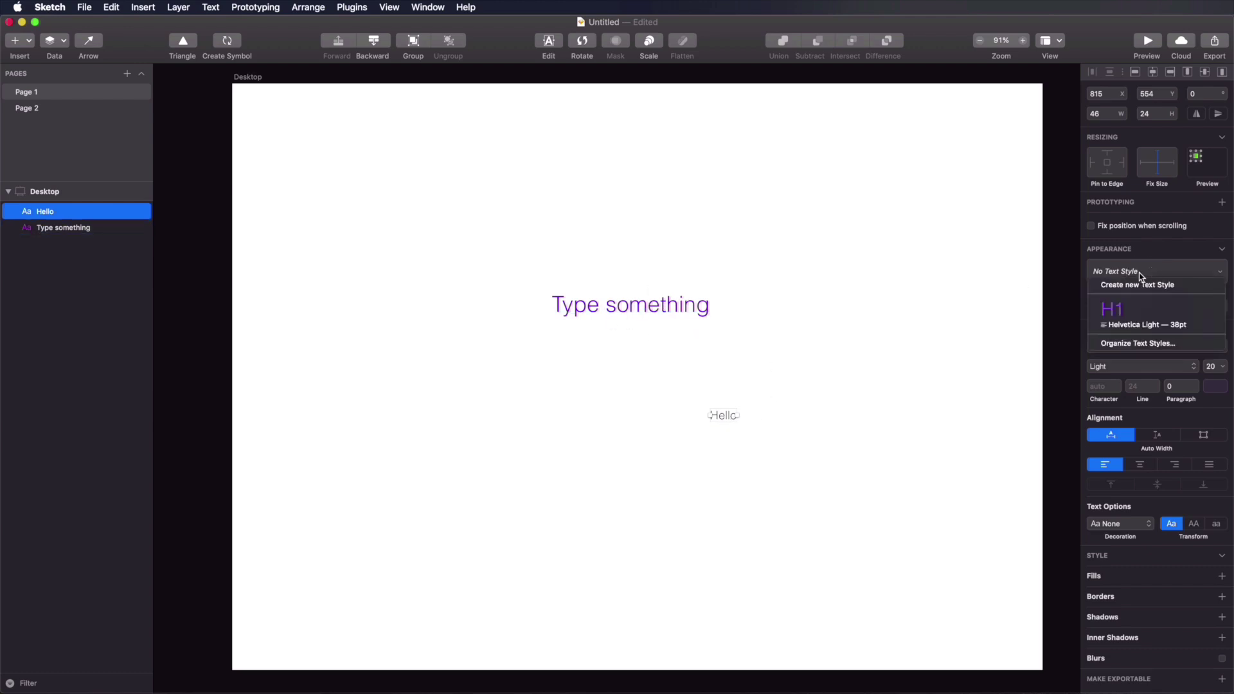
pyautogui.click(1135, 319)
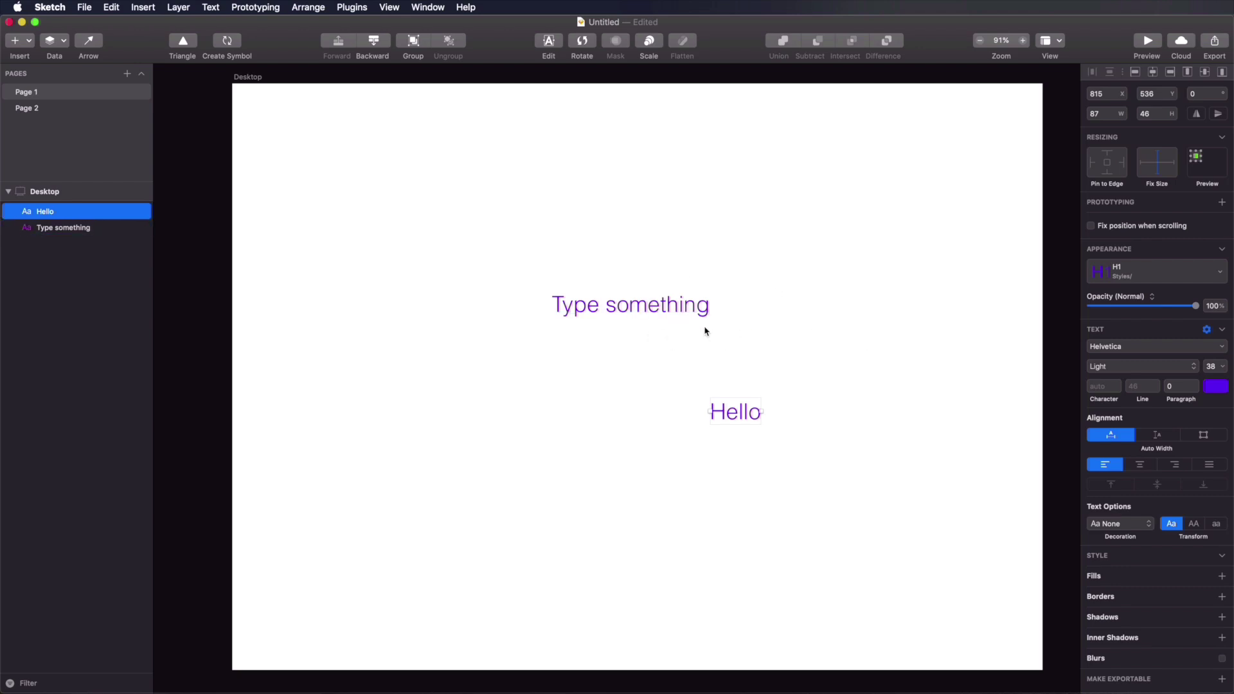
pyautogui.moveTo(757, 412); pyautogui.dragTo(781, 412)
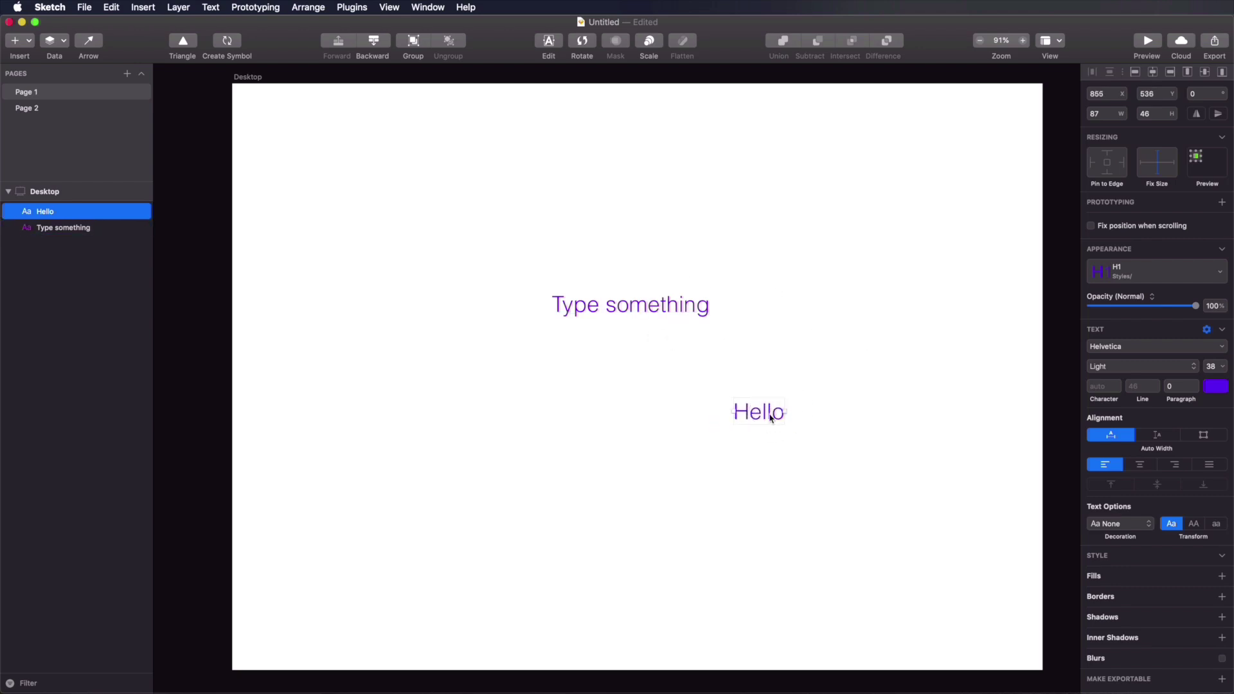
pyautogui.moveTo(706, 308)
pyautogui.mouseDown()
pyautogui.moveTo(724, 286)
pyautogui.moveTo(713, 296)
pyautogui.mouseUp()
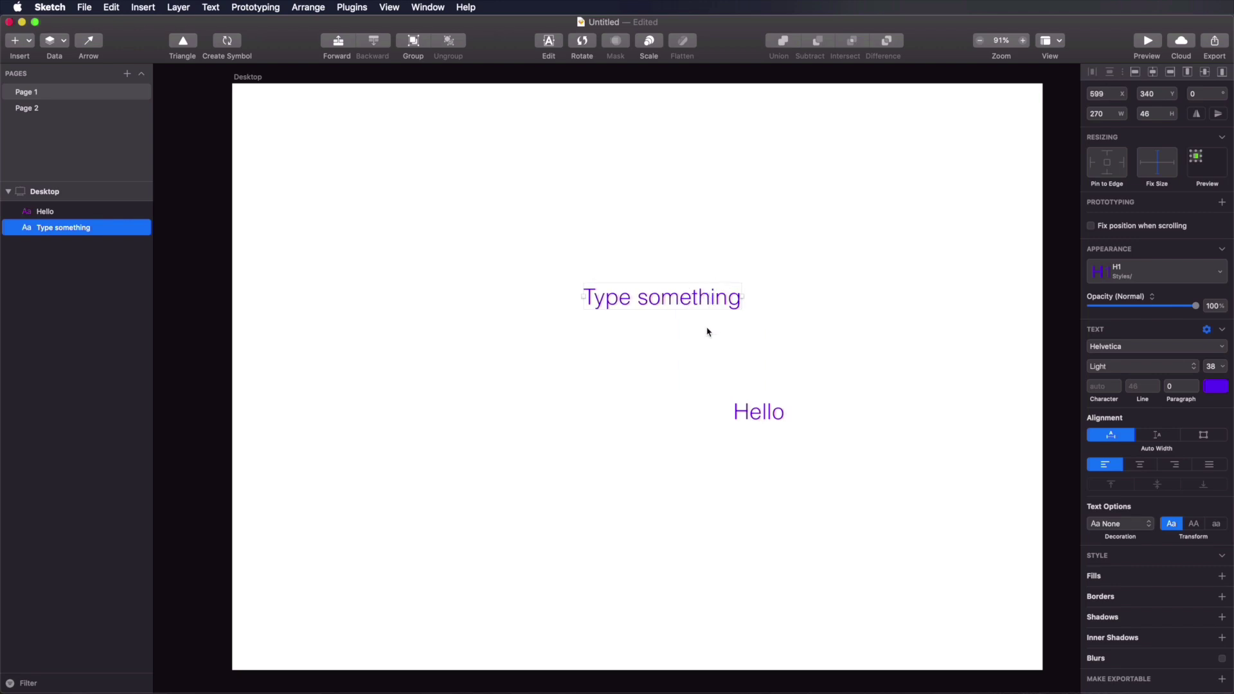
# Step: Change the "Type something" text's typeface to Abril Display and update the H1 text style with it
pyautogui.click(1132, 348)
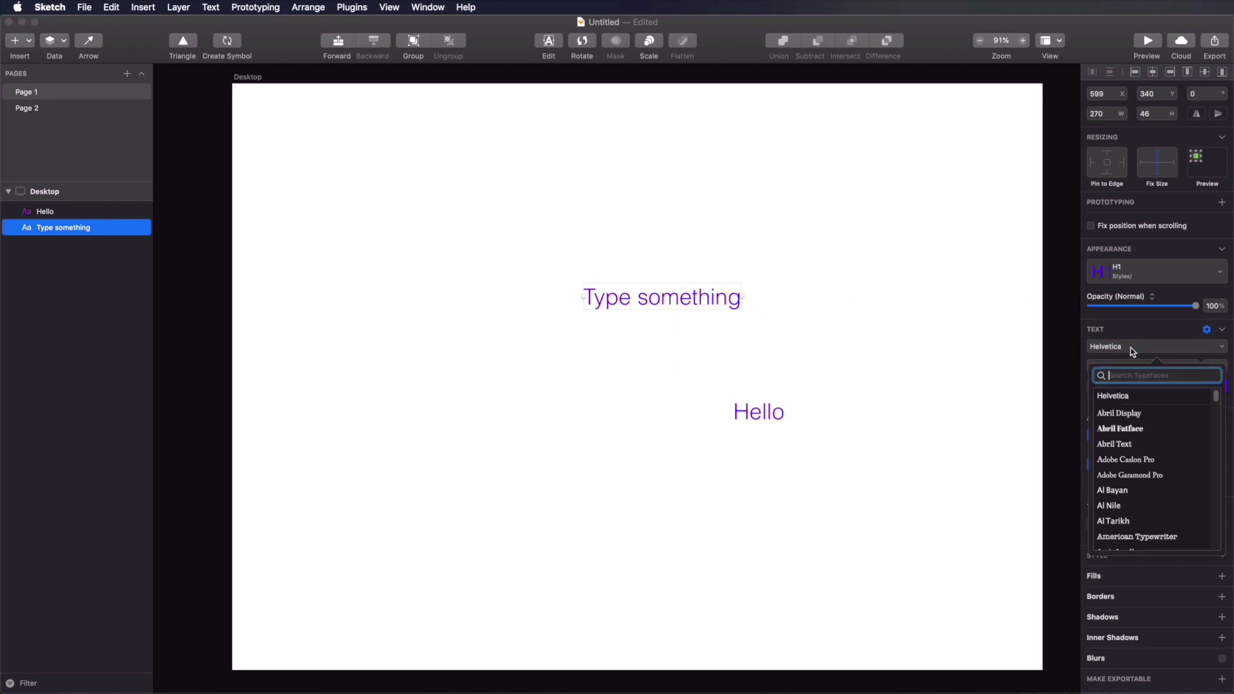
pyautogui.click(1135, 417)
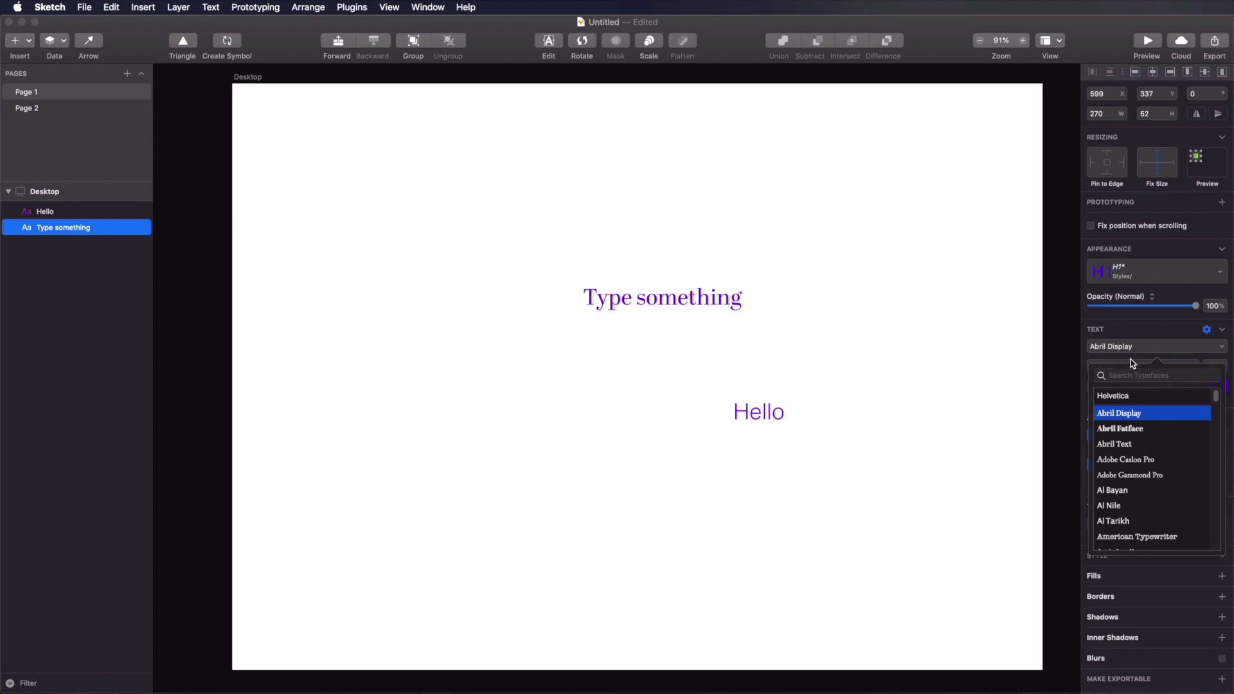
pyautogui.click(1154, 347)
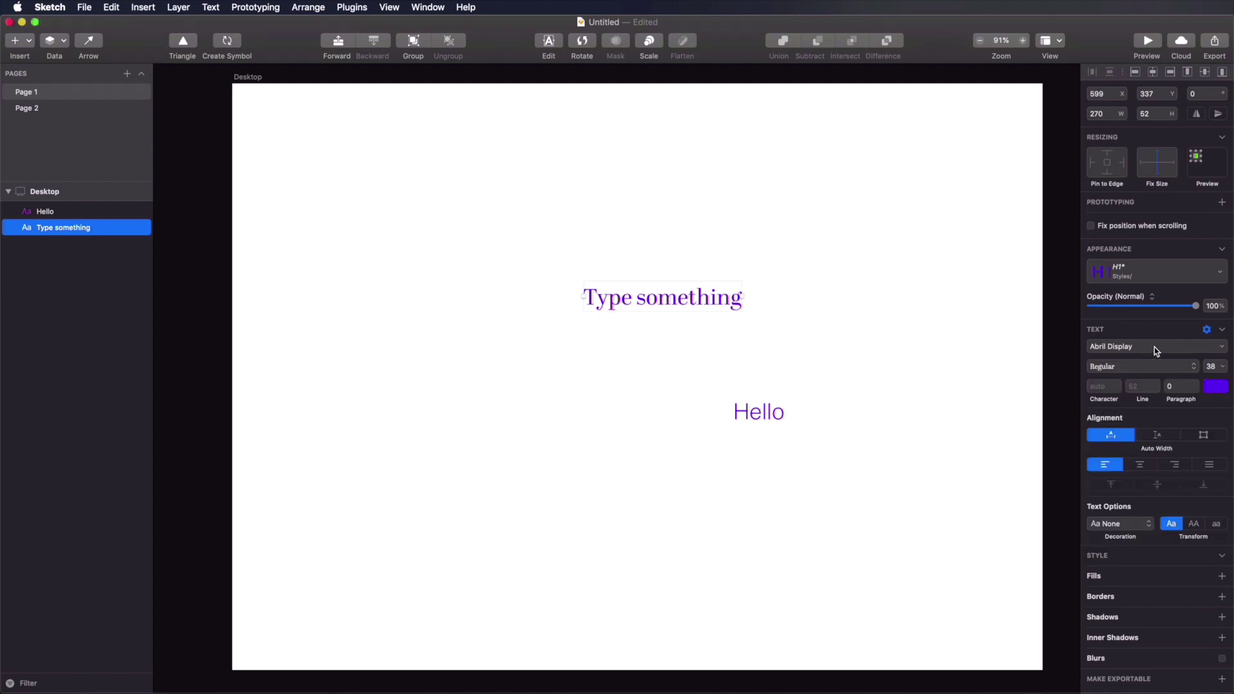
pyautogui.click(1128, 272)
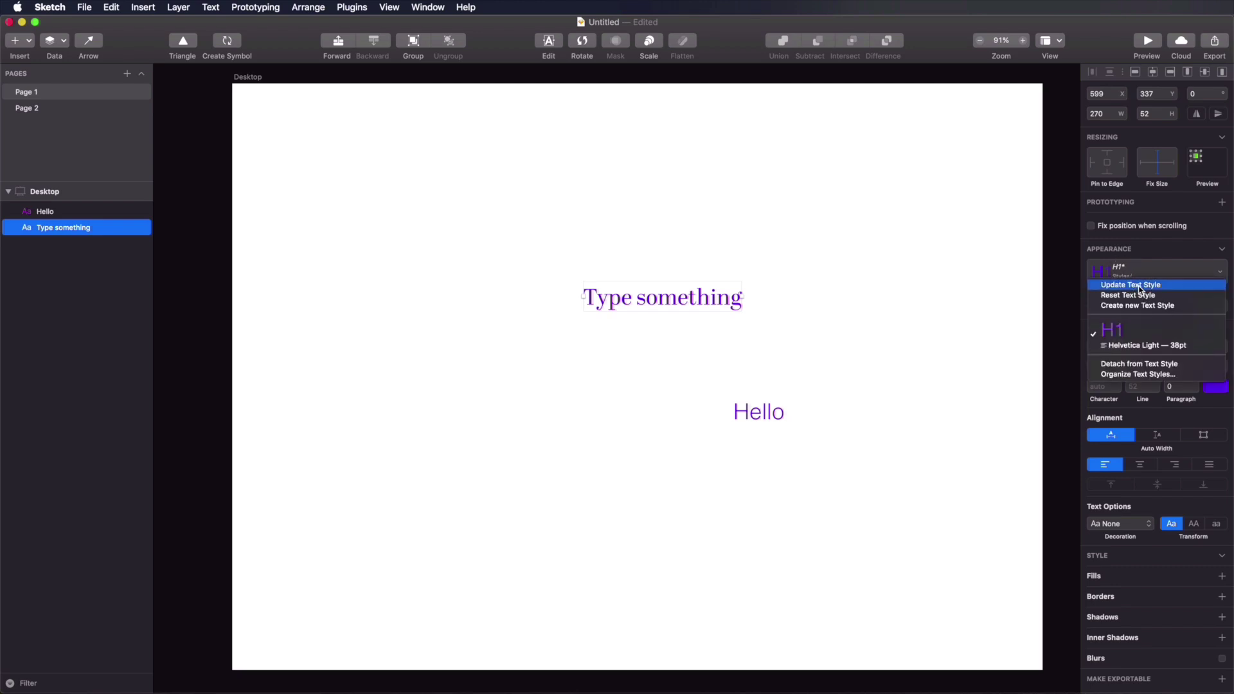
pyautogui.click(1140, 287)
# Step: Move the "Hello" text beside "Type something" at the same height, at about X 942, Y 337
pyautogui.click(816, 414)
pyautogui.moveTo(778, 414); pyautogui.dragTo(749, 427)
pyautogui.click(828, 418)
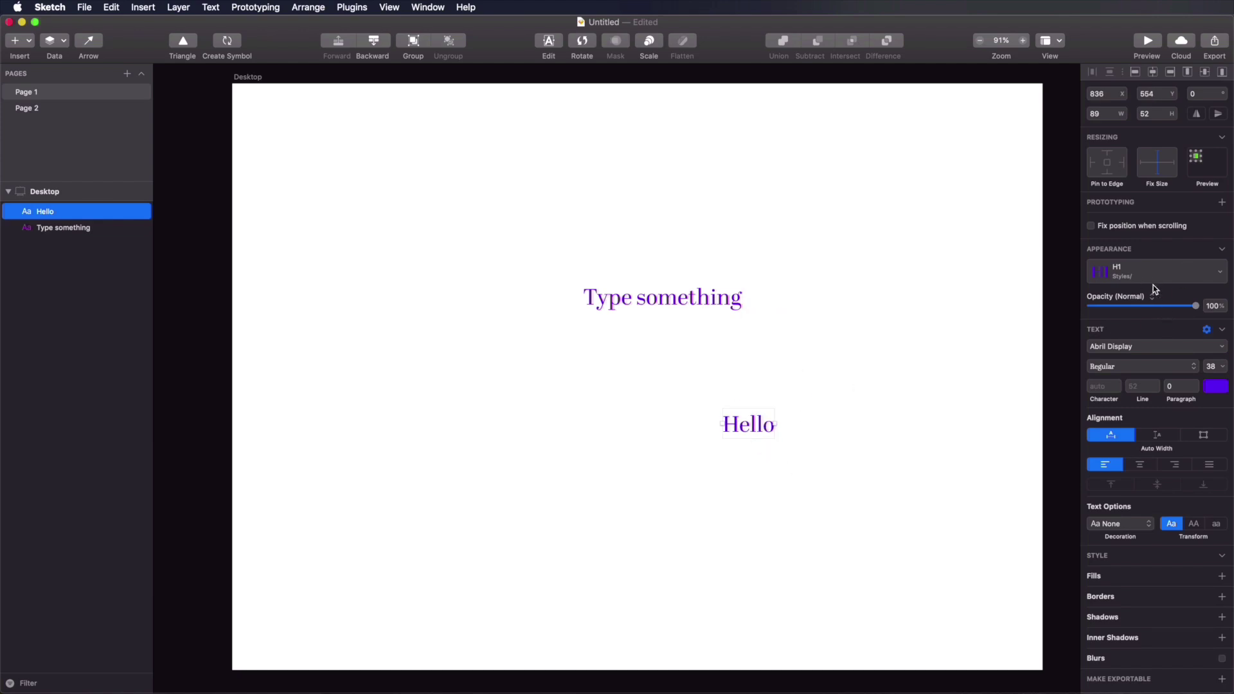
pyautogui.moveTo(754, 431); pyautogui.dragTo(816, 304)
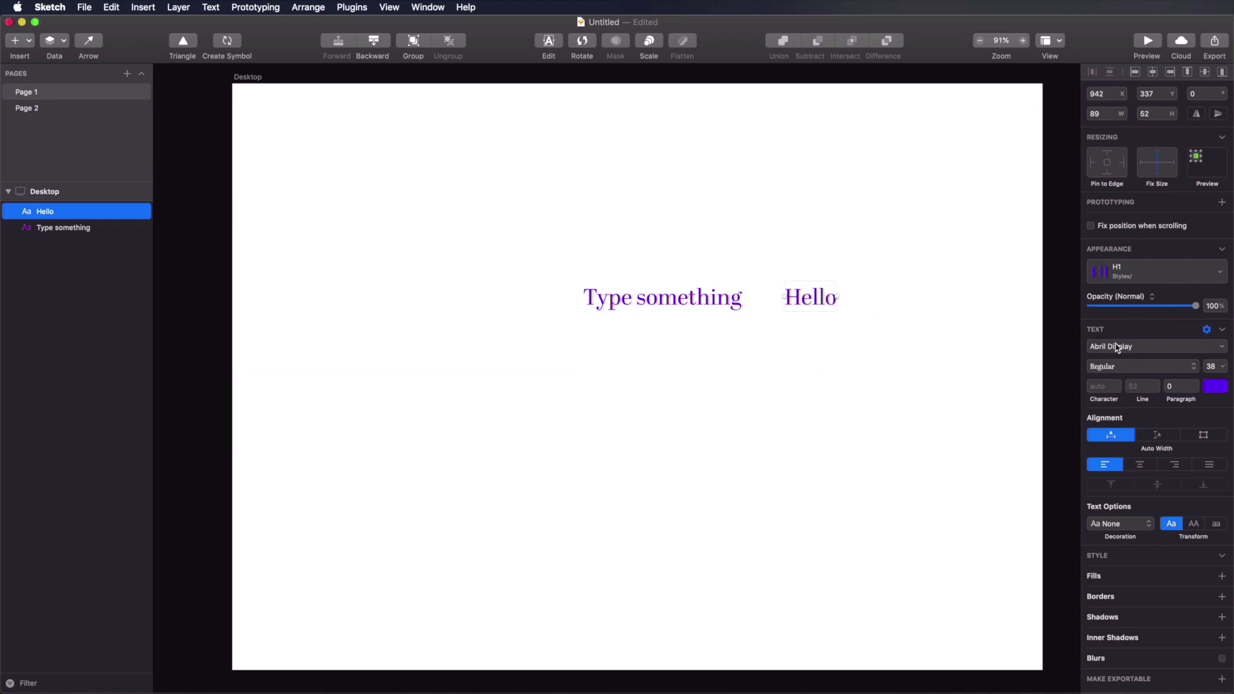
# Step: Look through the "Hello" text's font weights, try a character spacing of 1, and undo the spacing change
pyautogui.click(1163, 366)
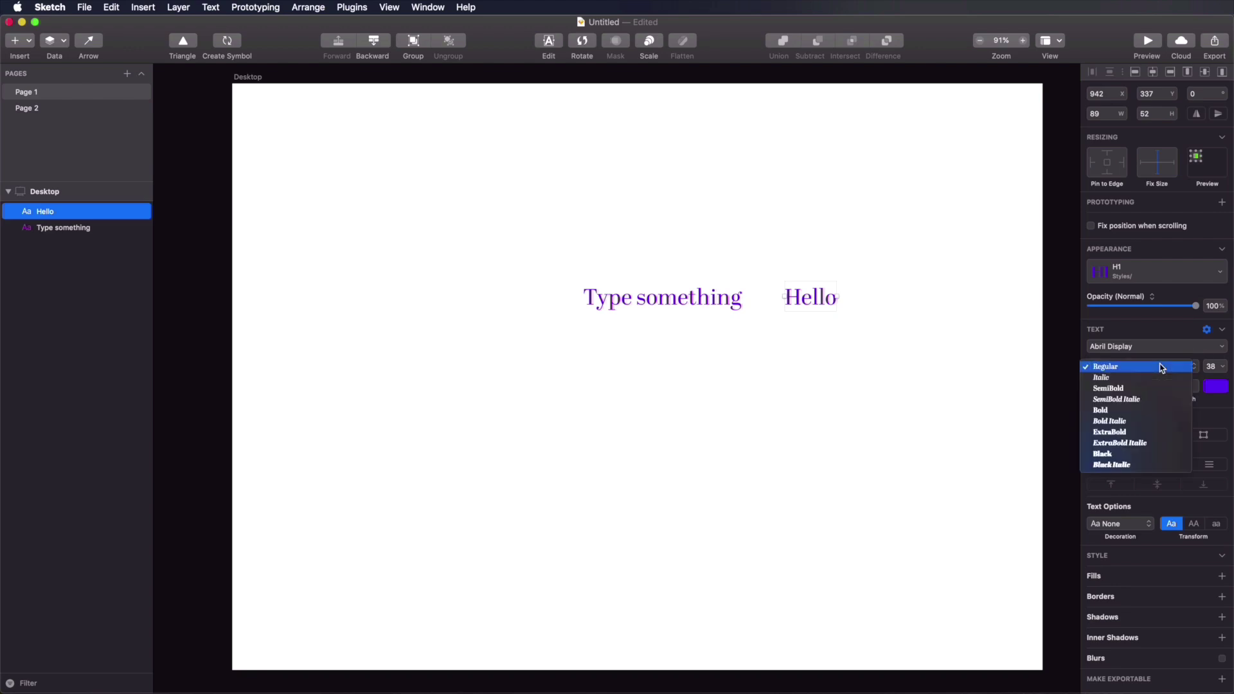
pyautogui.click(1156, 377)
pyautogui.click(1192, 364)
pyautogui.moveTo(1224, 368); pyautogui.dragTo(1225, 368)
pyautogui.click(1108, 391)
pyautogui.write('1')
pyautogui.press('Return')
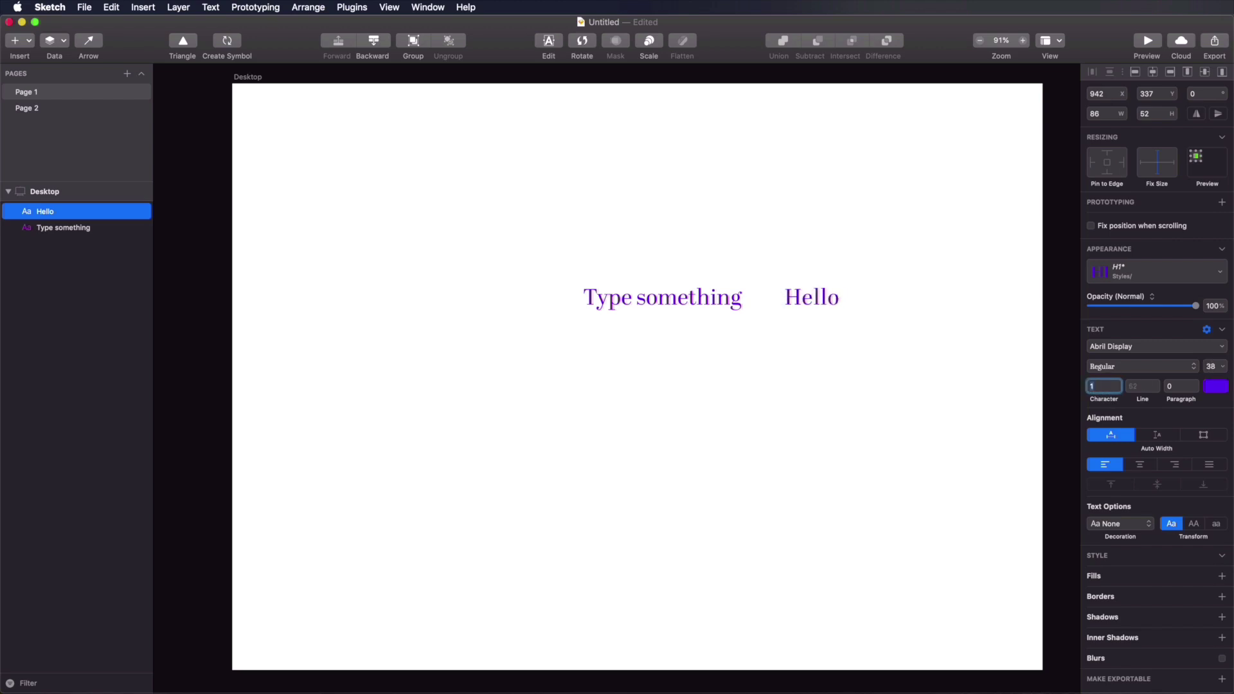
pyautogui.press('super+z')
# Step: Try a line height of 55 on the "Hello" text and undo it
pyautogui.click(1144, 386)
pyautogui.write('55')
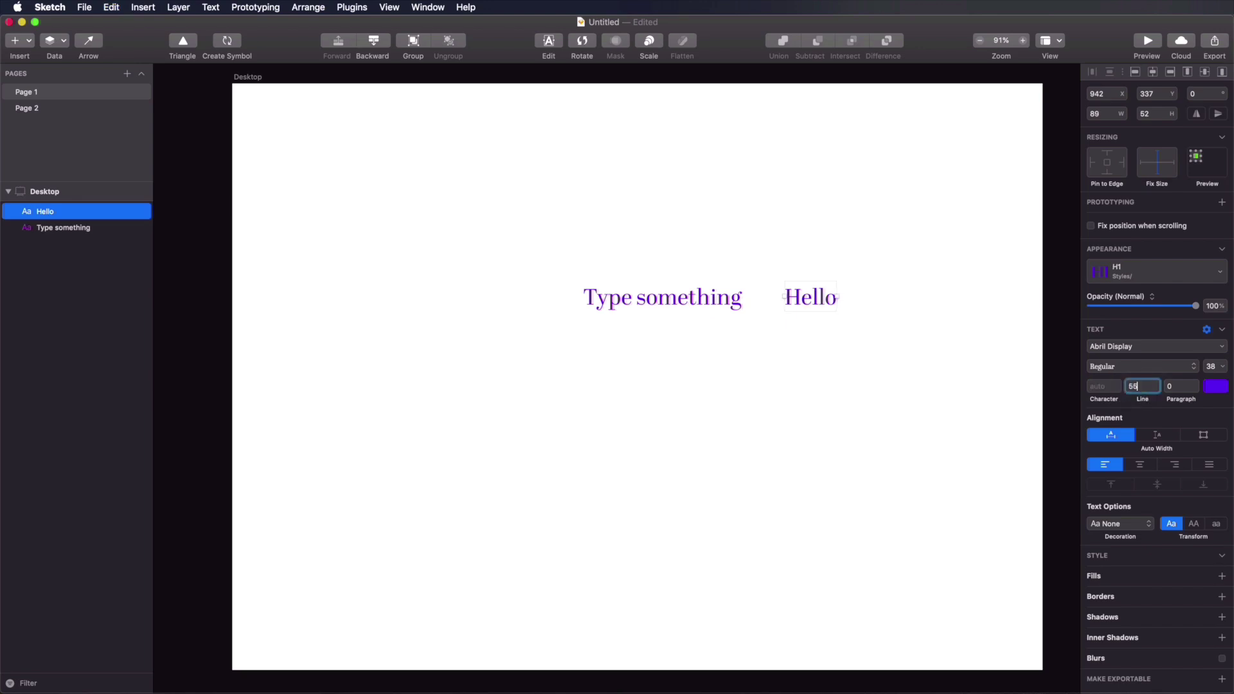
pyautogui.press('super+z')
# Step: Try center and right alignment on the "Hello" text and return it to left alignment
pyautogui.click(1140, 466)
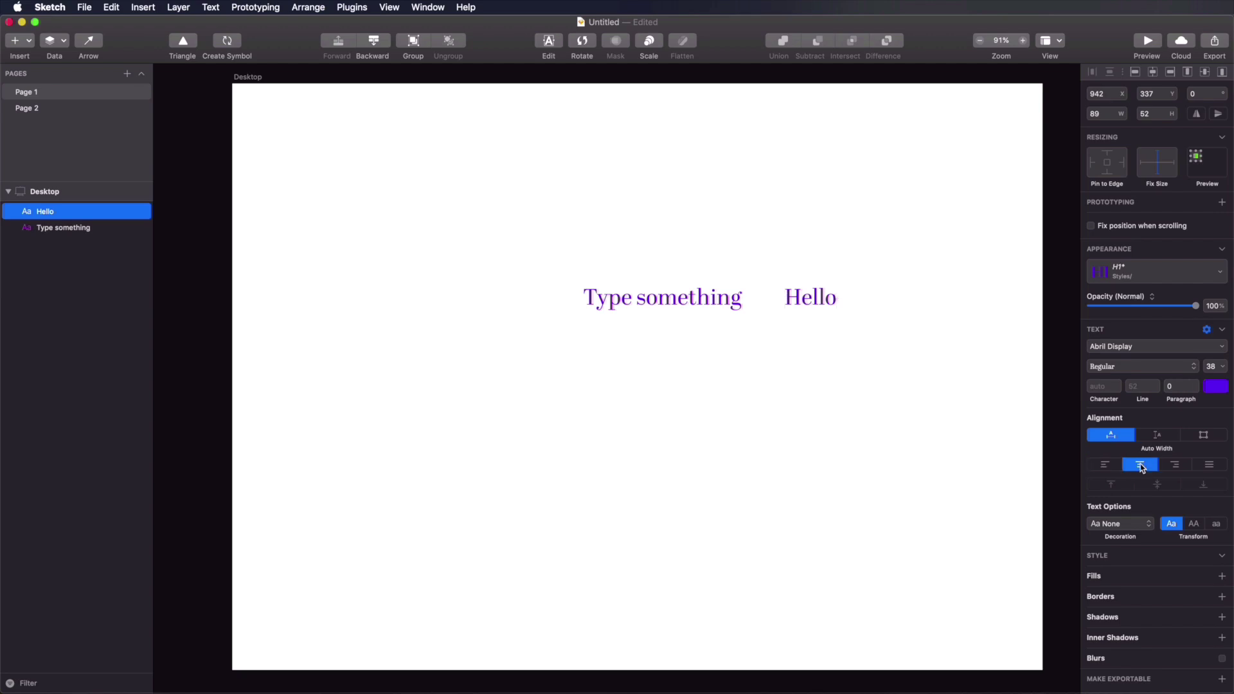
pyautogui.click(1174, 468)
pyautogui.click(1141, 467)
pyautogui.click(1116, 467)
pyautogui.click(1140, 465)
pyautogui.click(1105, 466)
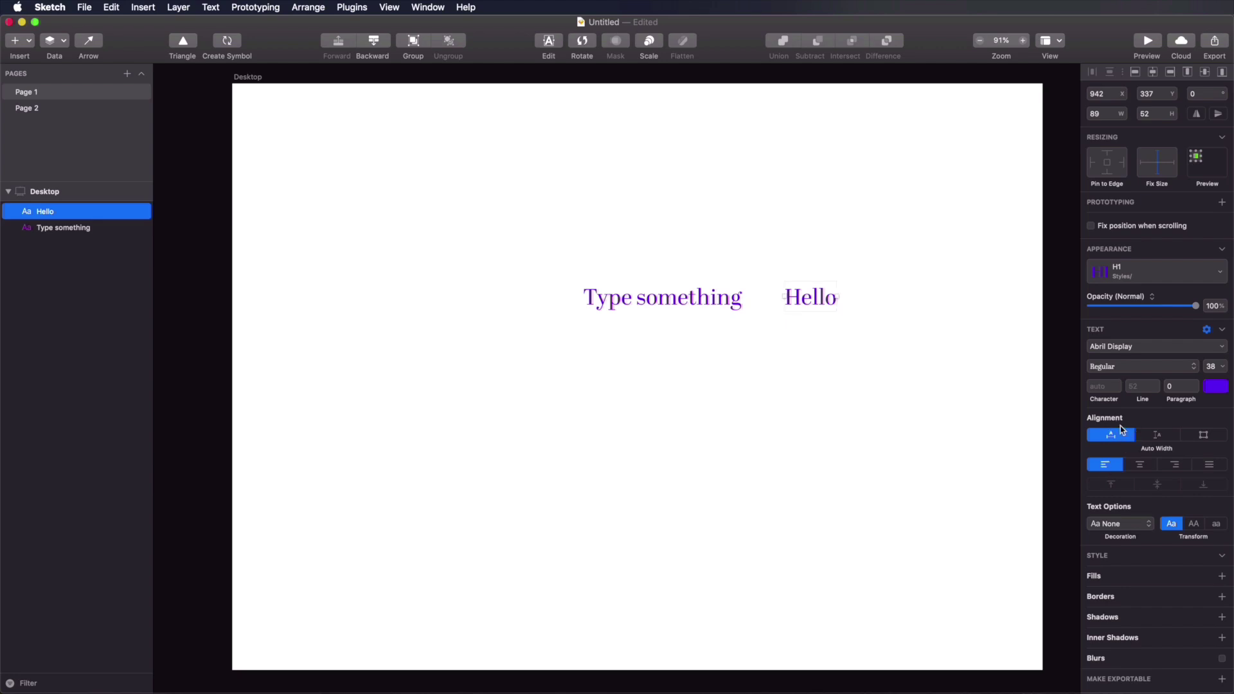
# Step: Try the text box sizing options on the "Hello" text and set it to Fixed Size
pyautogui.click(1156, 436)
pyautogui.click(1197, 436)
pyautogui.click(1168, 439)
pyautogui.click(1114, 437)
pyautogui.click(1200, 437)
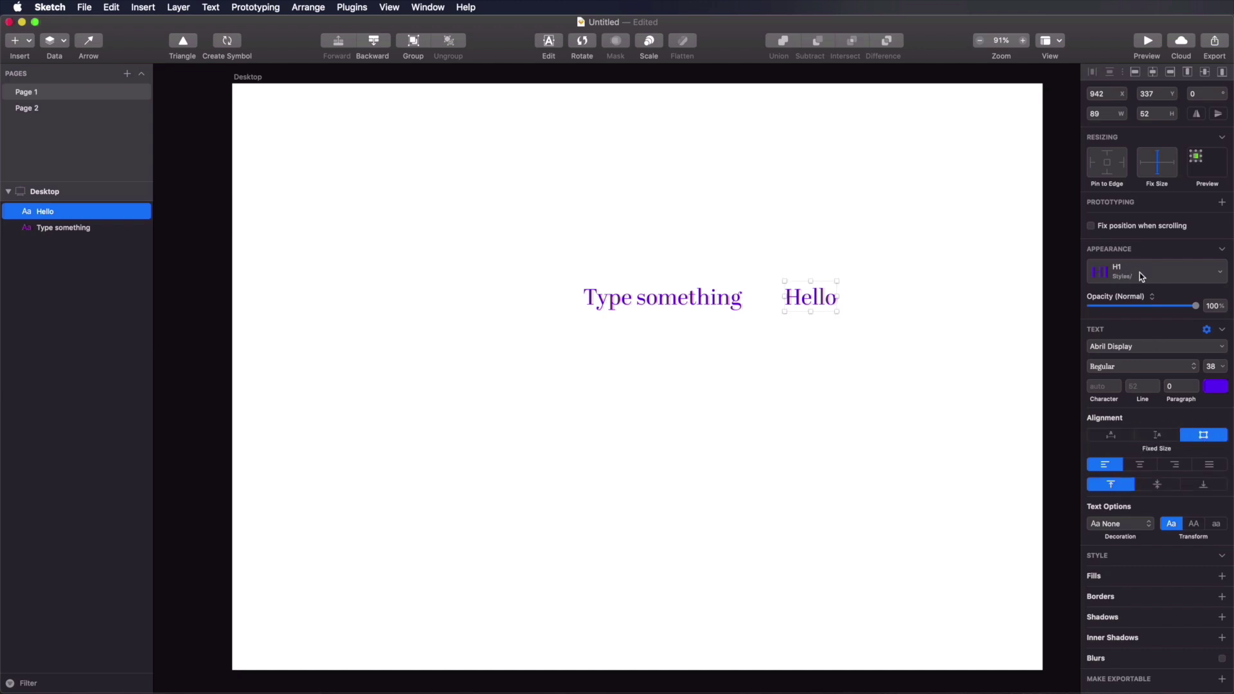
# Step: Move the "Type something" text toward the artboard's upper left and make it a Fixed Size box about 553 by 575
pyautogui.moveTo(662, 302); pyautogui.dragTo(521, 217)
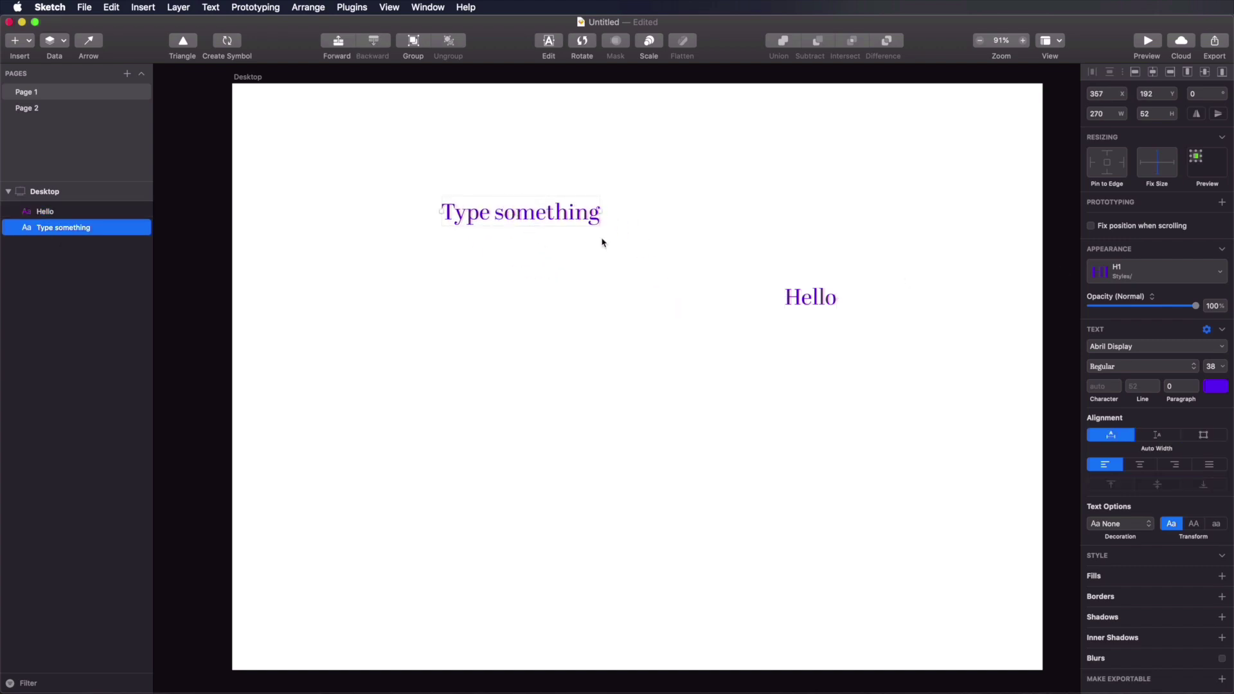
pyautogui.click(1192, 437)
# Step: Move the "Hello" text down and to the right, to about X 1028, Y 420
pyautogui.moveTo(801, 297); pyautogui.dragTo(868, 348)
pyautogui.click(554, 231)
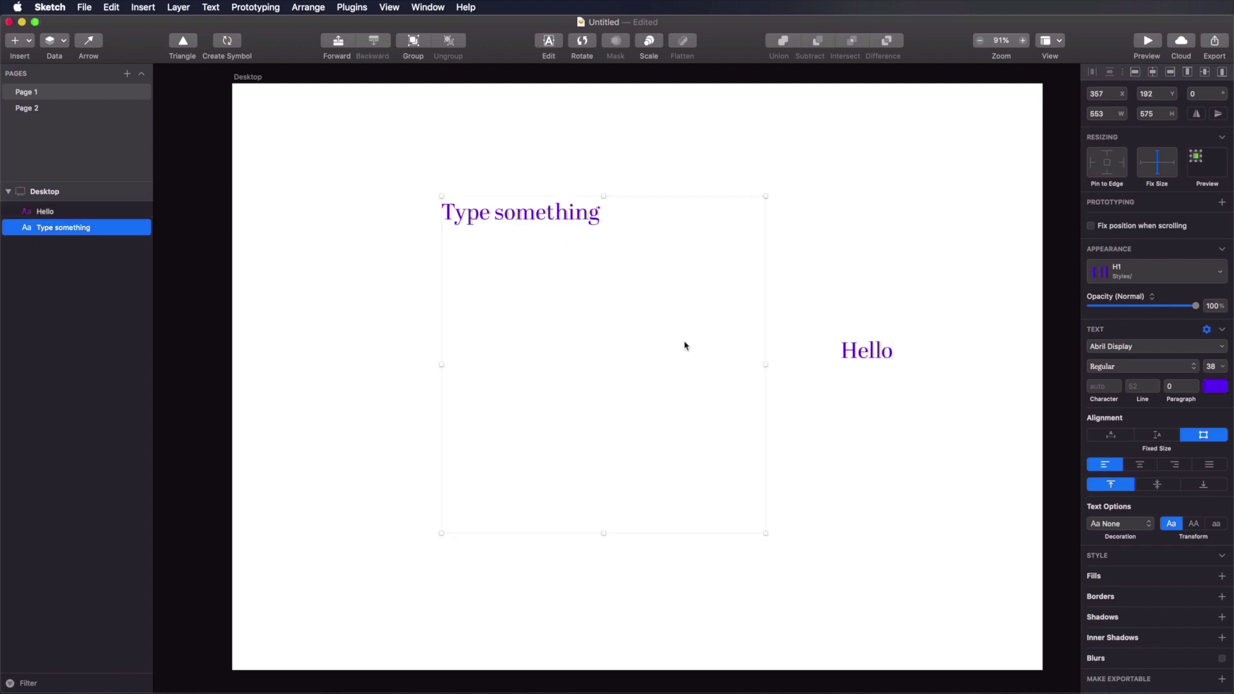
pyautogui.click(850, 354)
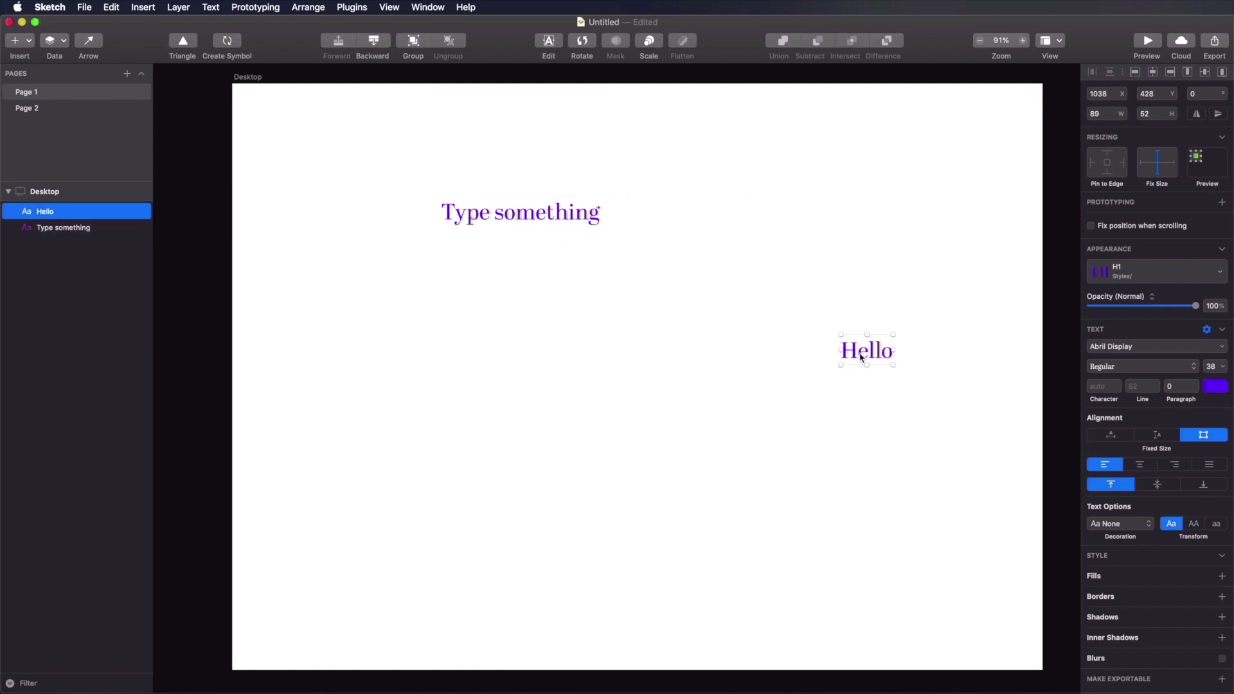
pyautogui.moveTo(863, 359)
pyautogui.mouseDown()
pyautogui.moveTo(872, 342)
pyautogui.moveTo(856, 353)
pyautogui.mouseUp()
# Step: Try centering the "Type something" text horizontally and vertically in its box with the H1 style, and undo it
pyautogui.click(531, 295)
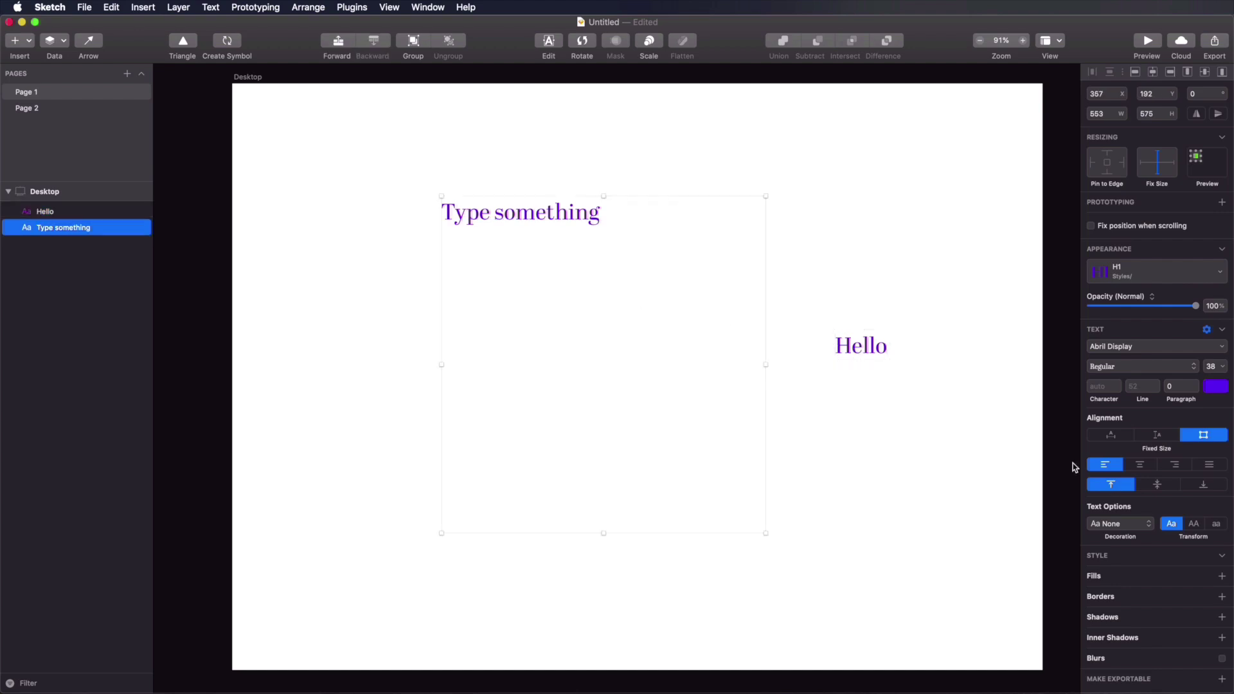
pyautogui.click(1142, 465)
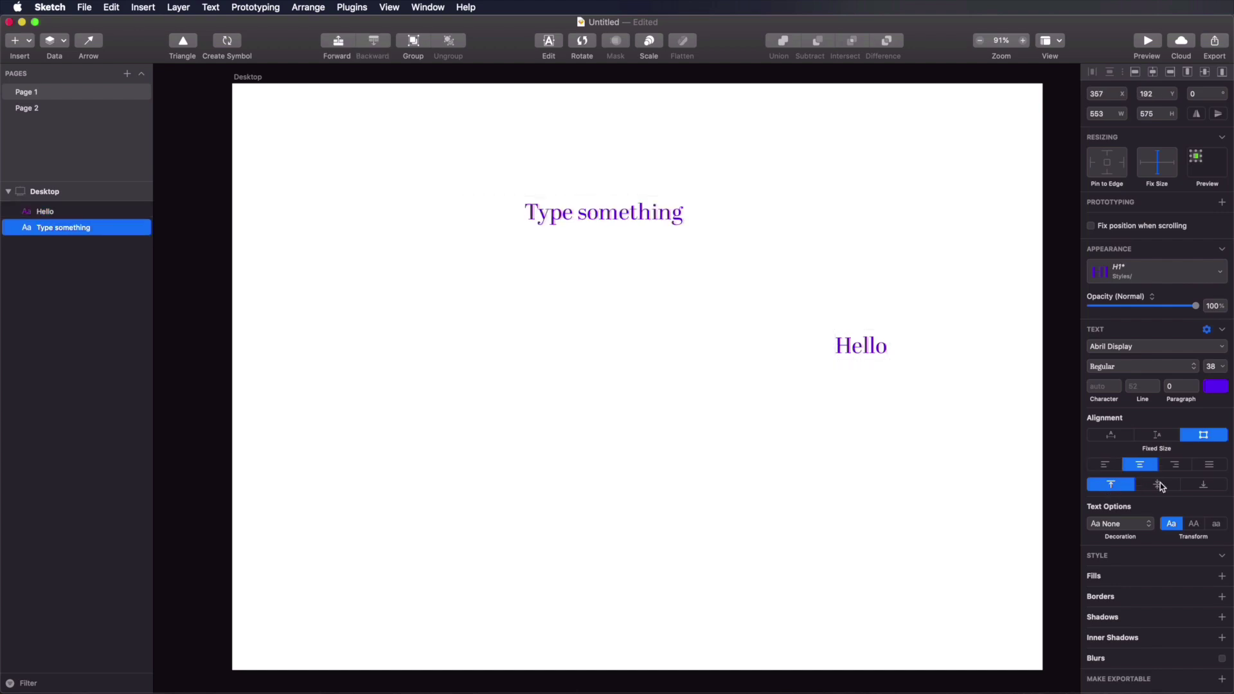
pyautogui.click(1160, 484)
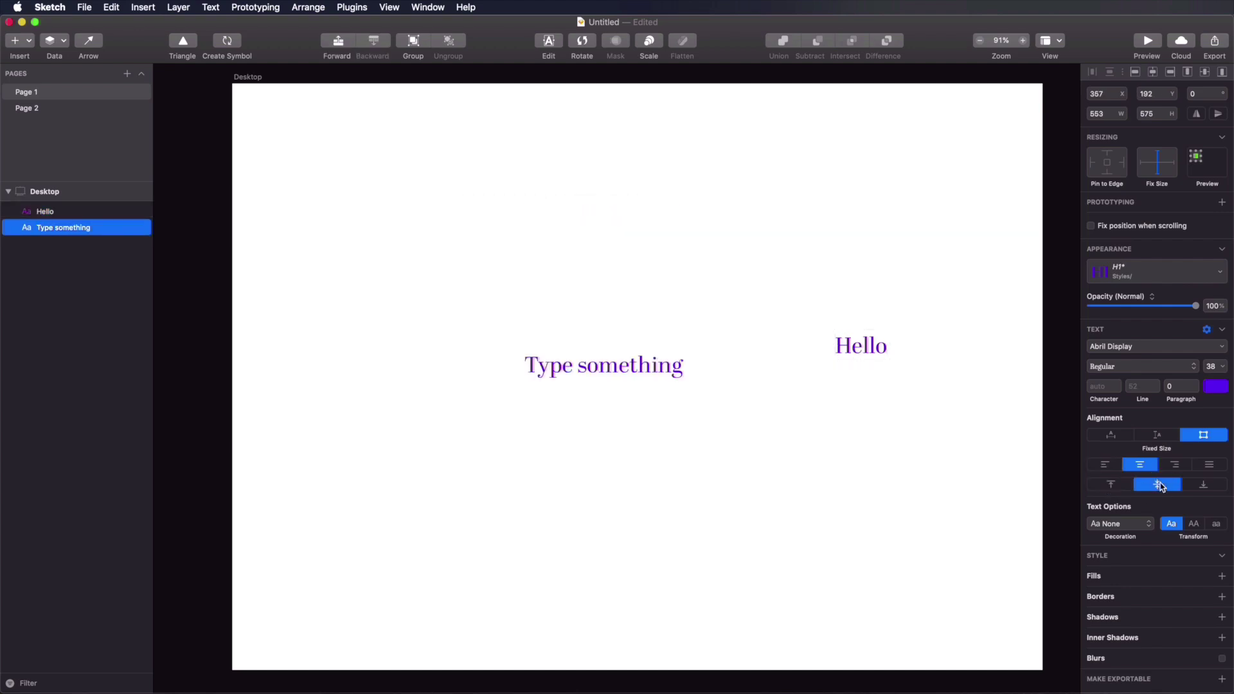
pyautogui.click(1134, 273)
pyautogui.click(1135, 286)
pyautogui.press('super+z')
pyautogui.press('super+z')
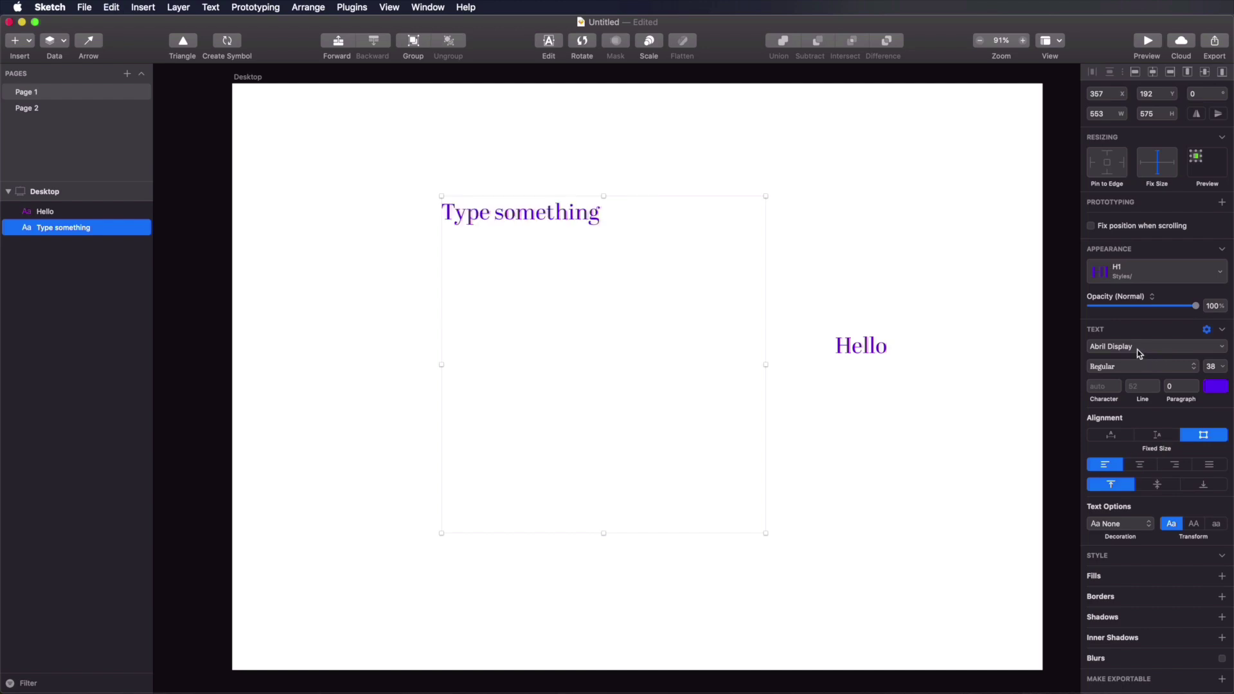
# Step: Give the "Type something" text an underline and the uppercase transform, and update the H1 text style with both
pyautogui.click(1129, 526)
pyautogui.click(1130, 542)
pyautogui.click(1194, 525)
pyautogui.click(1216, 524)
pyautogui.click(1200, 525)
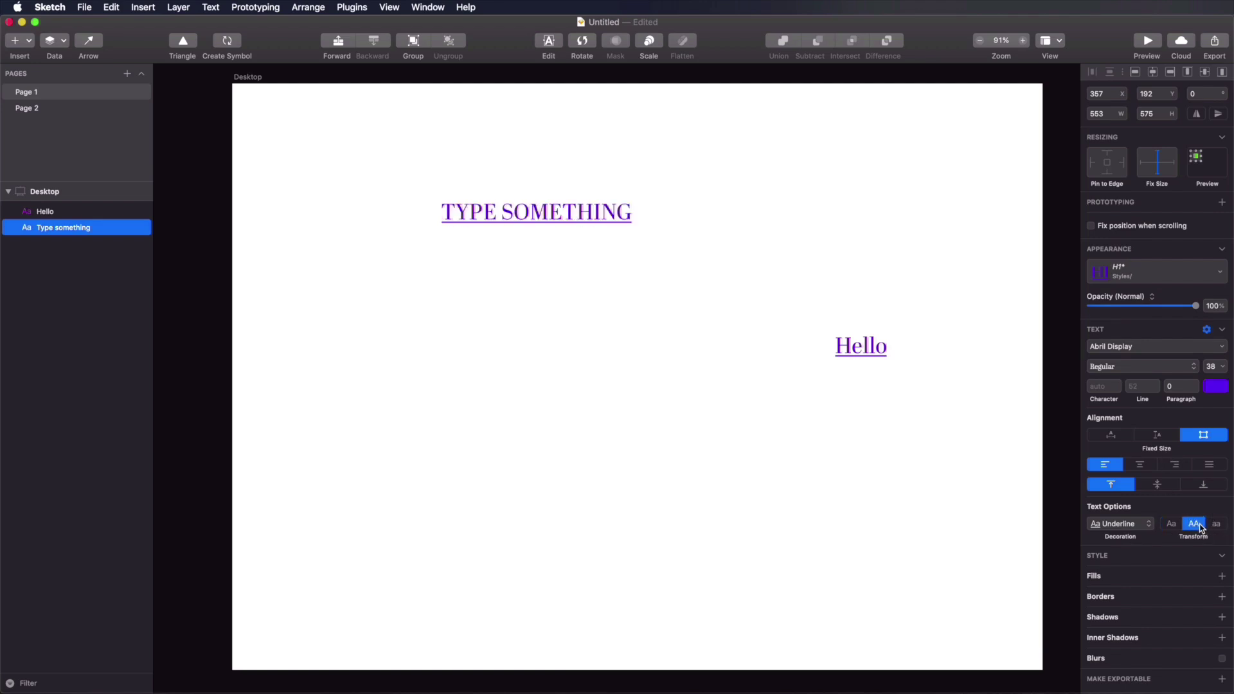
pyautogui.click(966, 379)
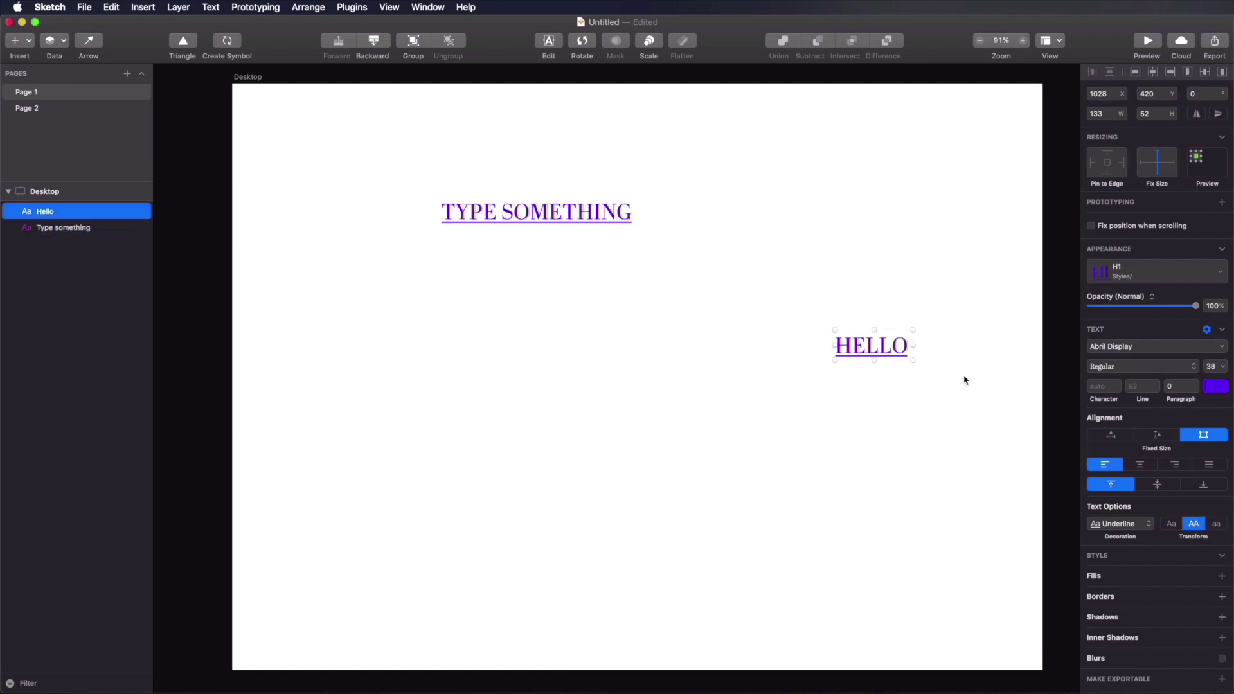
pyautogui.click(588, 300)
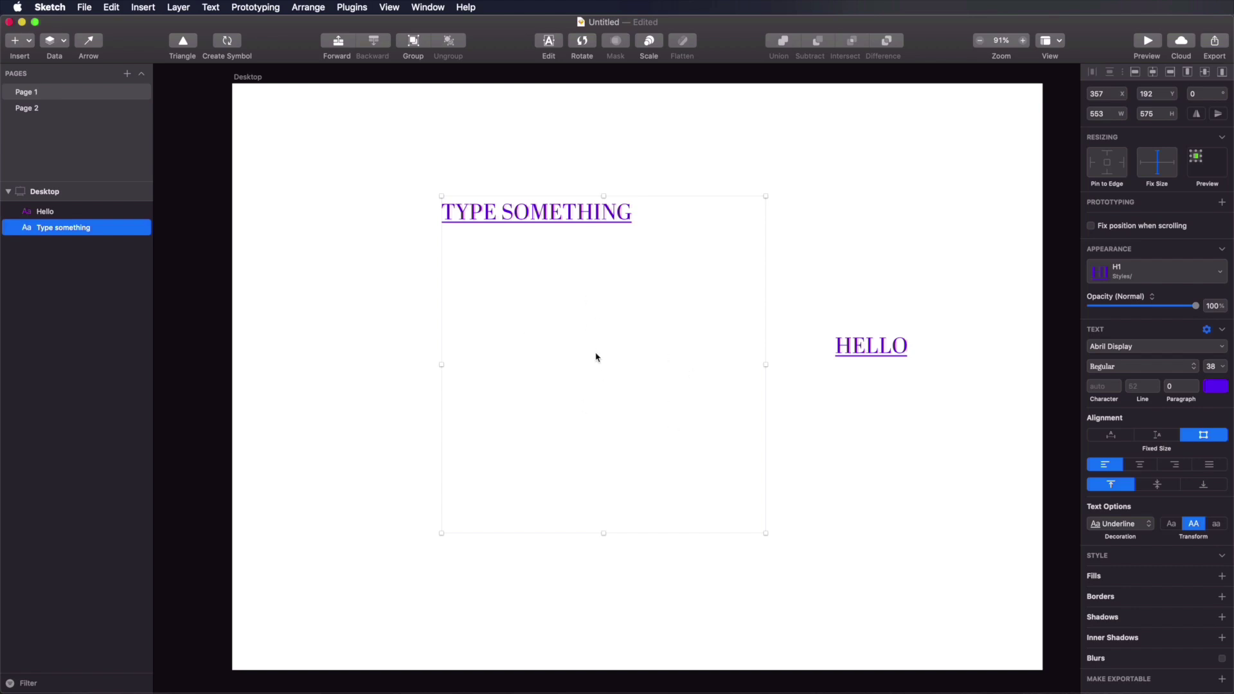
# Step: Add a D8D8D8 fill to the "Type something" text and update the H1 text style with it
pyautogui.click(1140, 582)
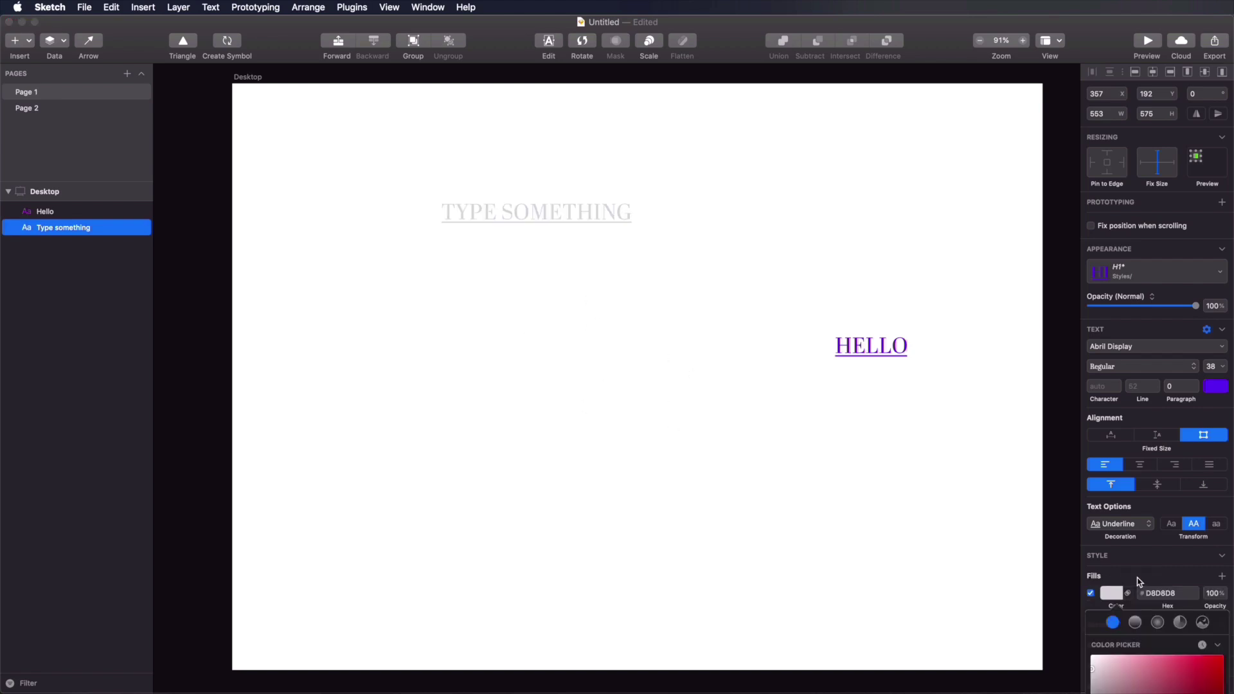
pyautogui.click(1150, 248)
pyautogui.click(1131, 258)
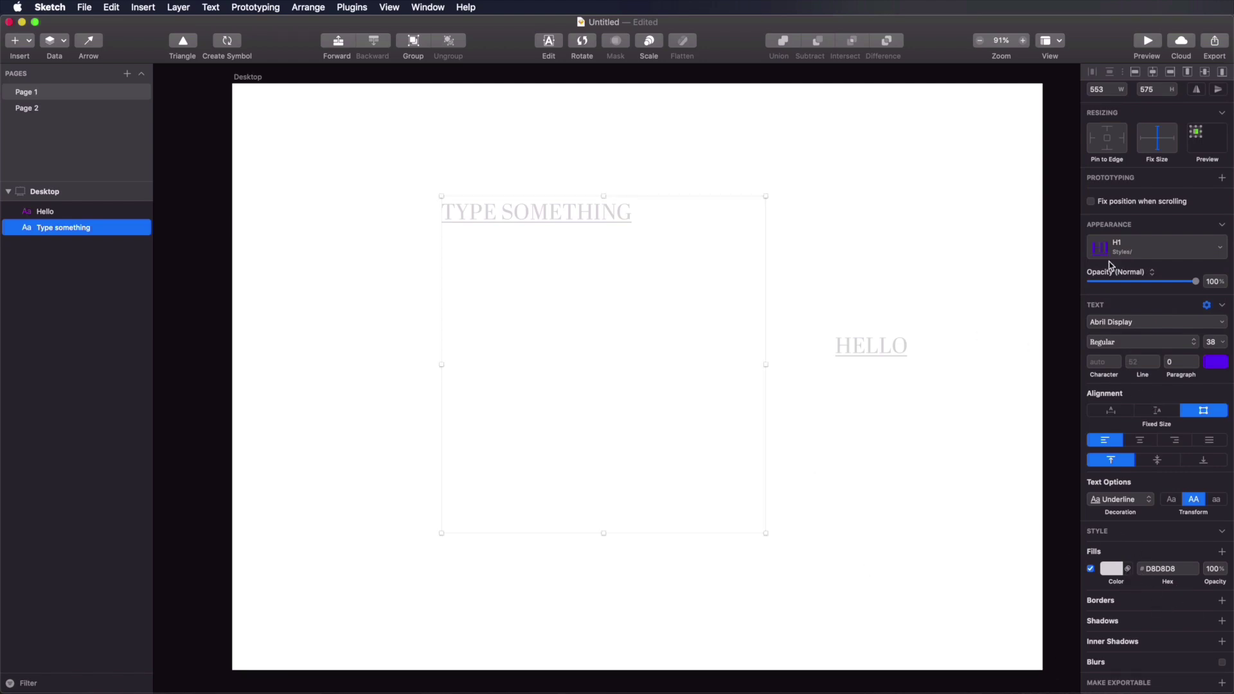
# Step: Add a centered gray border of width 1 to the "Type something" text and update the H1 text style
pyautogui.click(1134, 600)
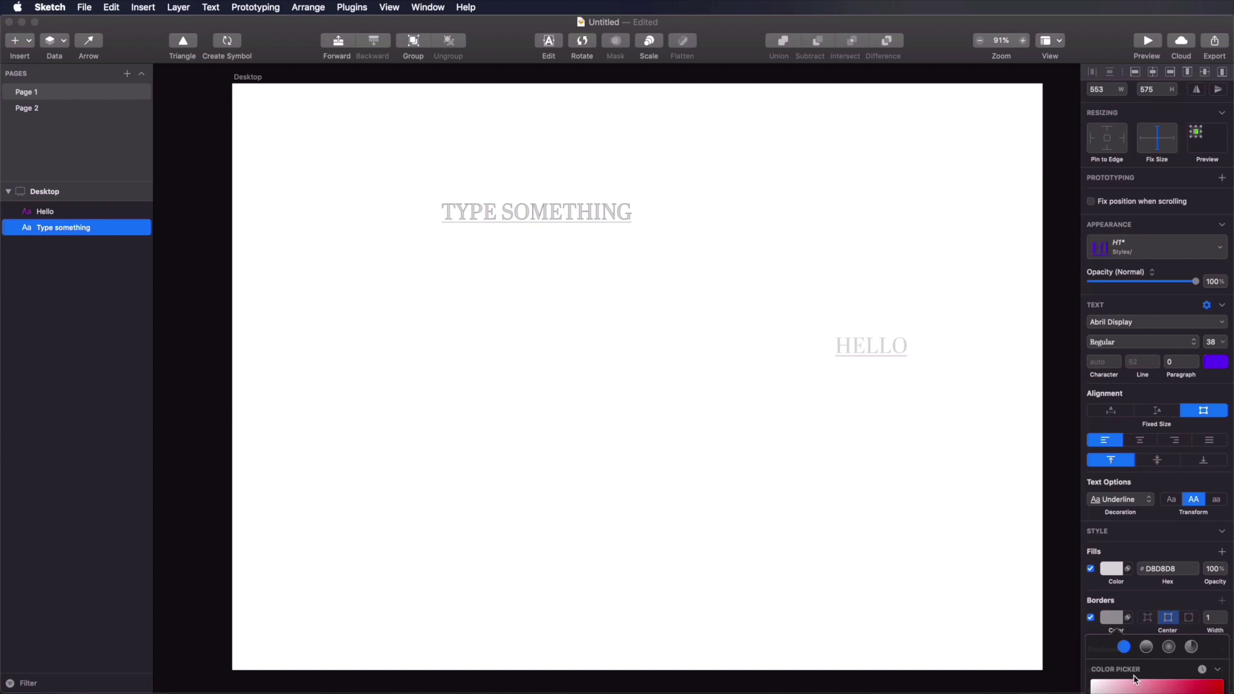
pyautogui.click(520, 215)
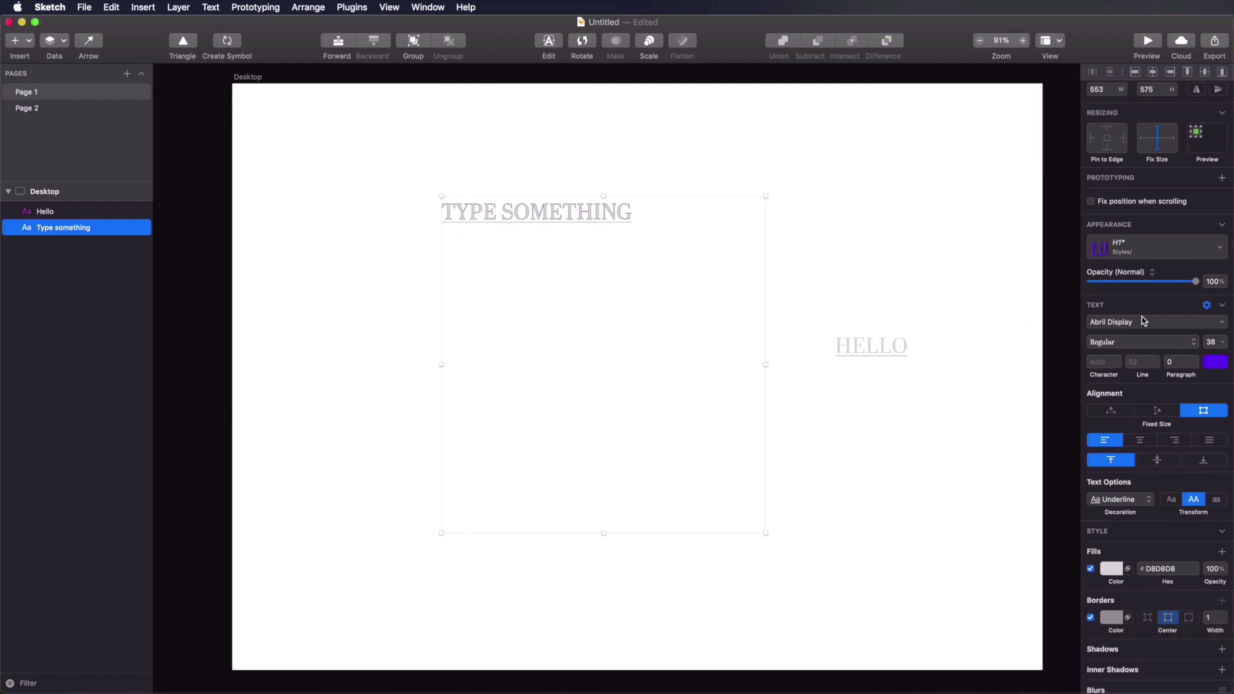
pyautogui.click(1135, 244)
pyautogui.click(1135, 260)
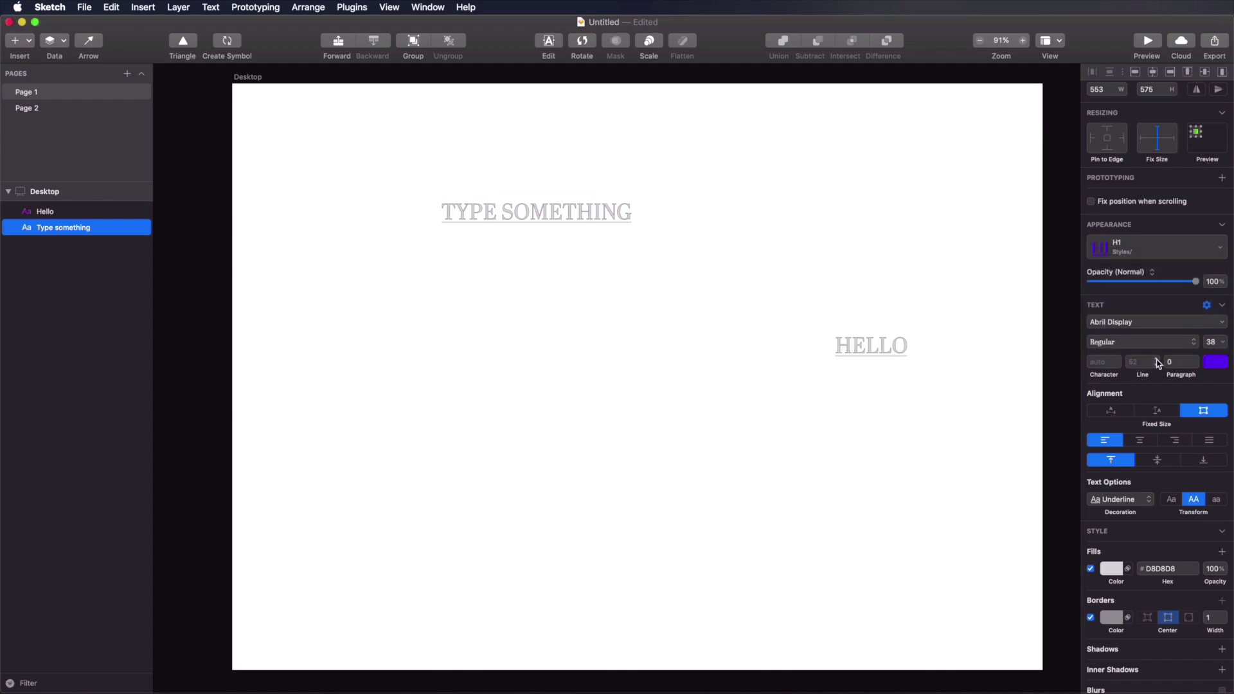
# Step: Add a shadow with X 0, Y 2 and blur 4 to the "Type something" text and review its text properties
pyautogui.scroll(-2, 1149, 425)
pyautogui.click(1130, 627)
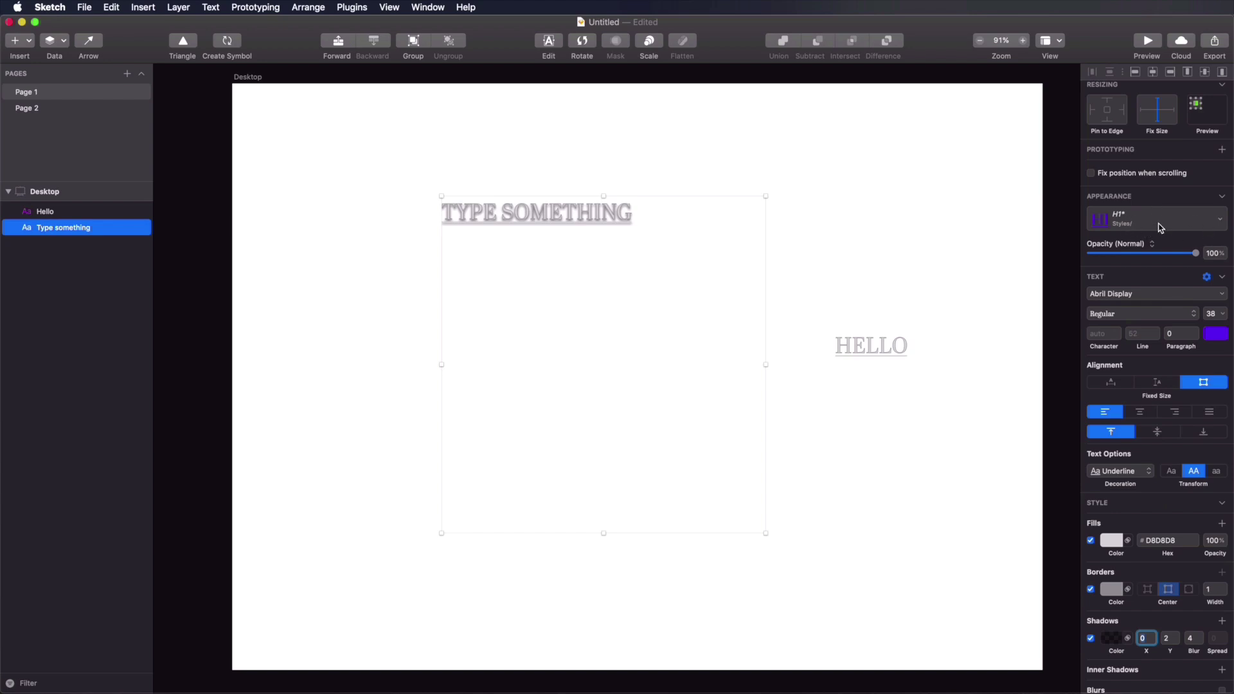
pyautogui.scroll(-1, 1143, 652)
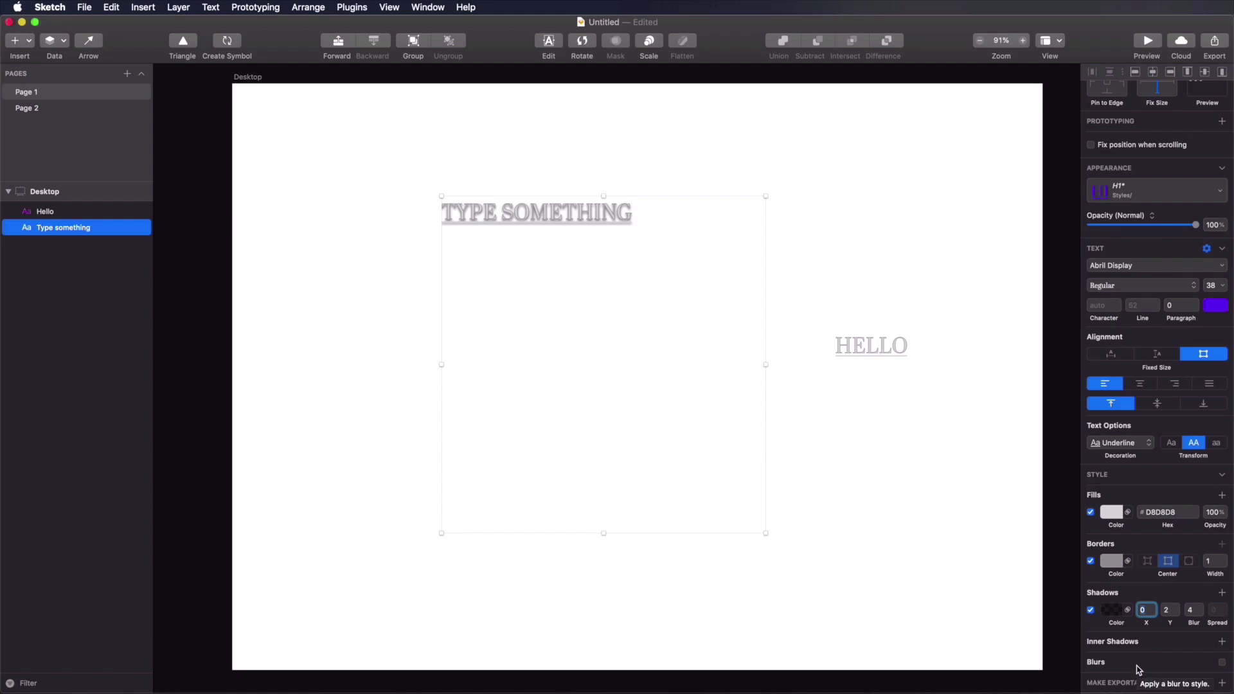
pyautogui.scroll(3, 1139, 670)
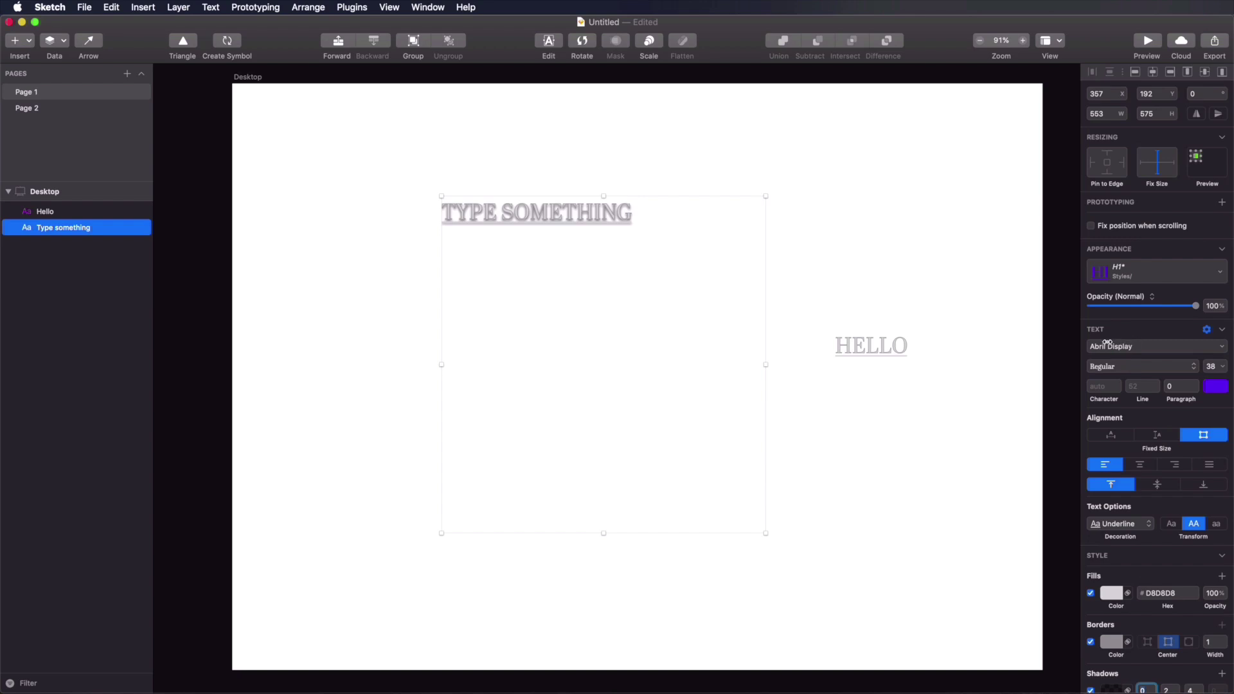
pyautogui.scroll(-3, 1108, 407)
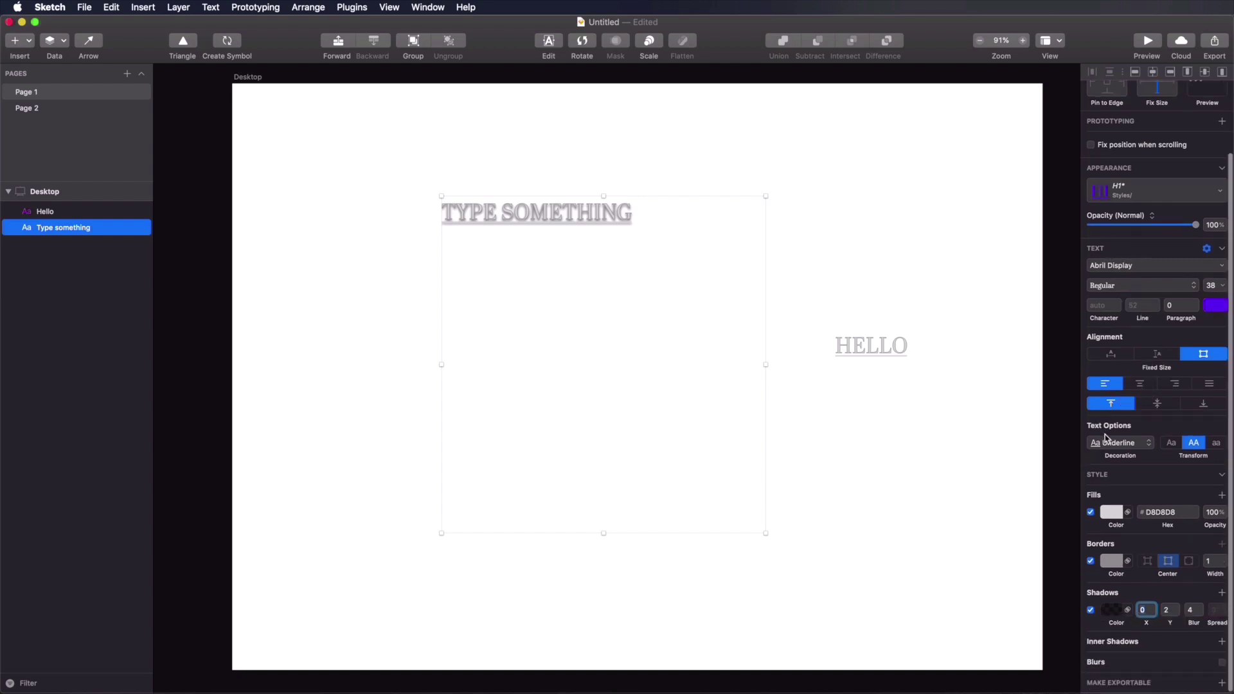
pyautogui.scroll(2, 1165, 500)
pyautogui.scroll(-2, 1170, 514)
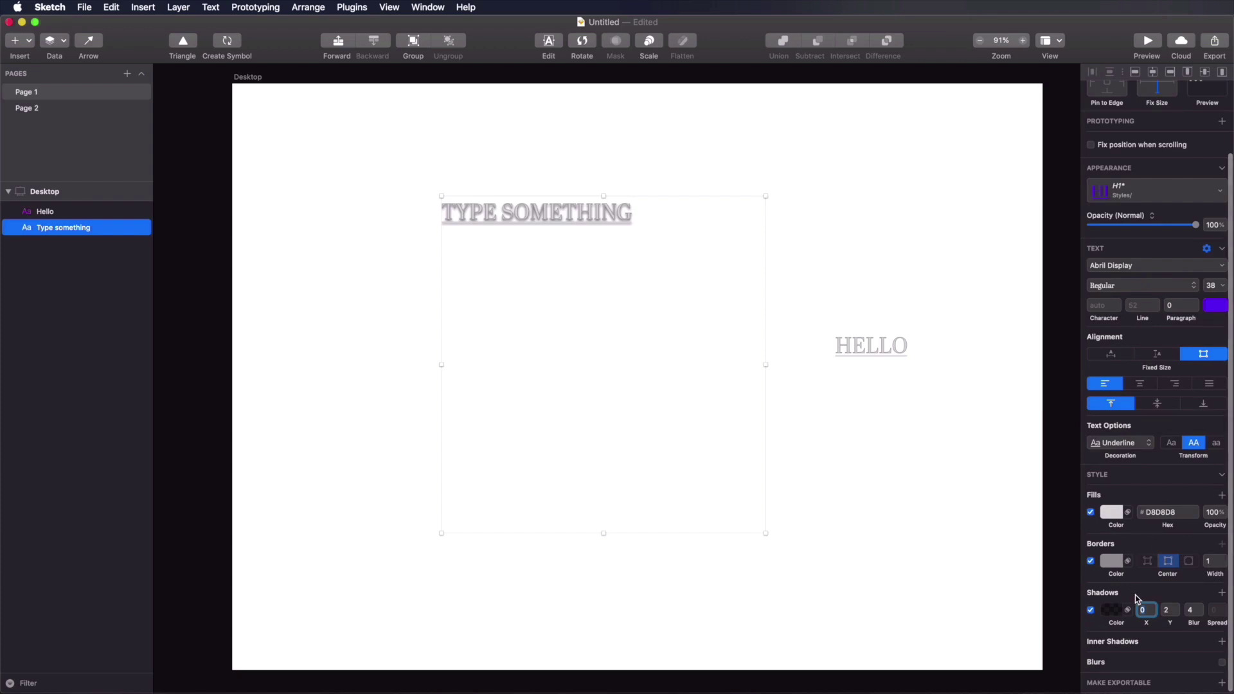
pyautogui.scroll(3, 1175, 403)
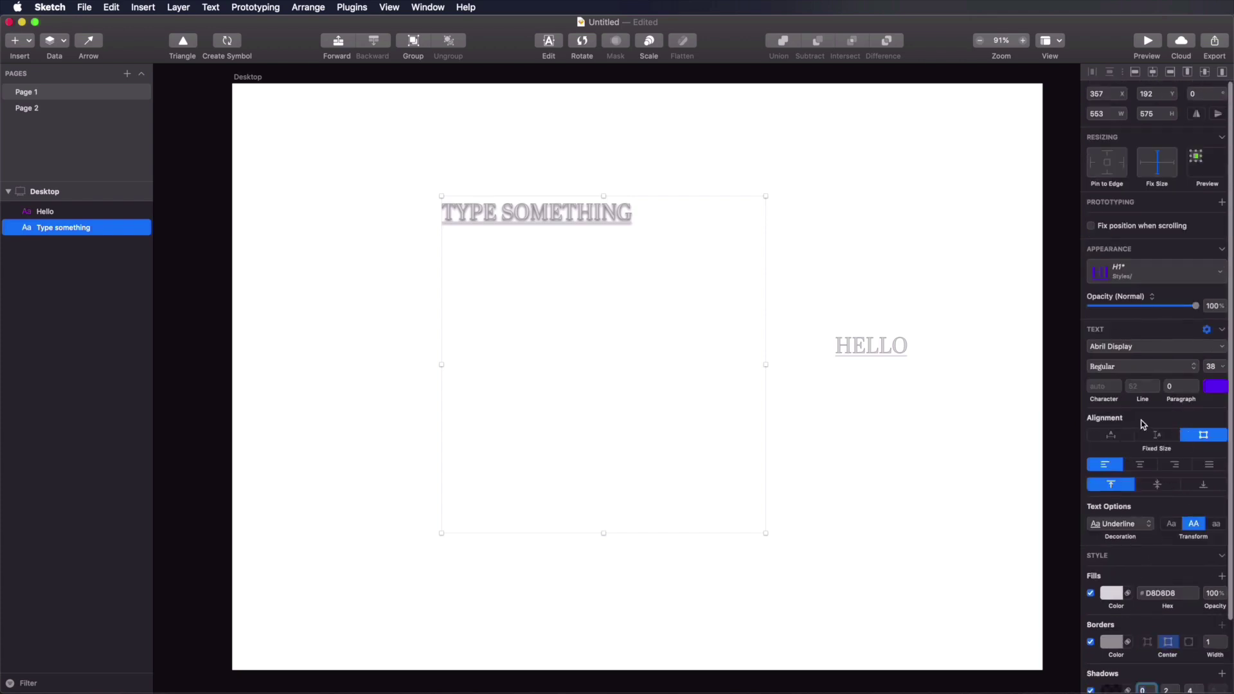
# Step: Move the "Hello" text to about X 963, Y 301 and clear the selection
pyautogui.click(874, 353)
pyautogui.moveTo(877, 355); pyautogui.dragTo(839, 286)
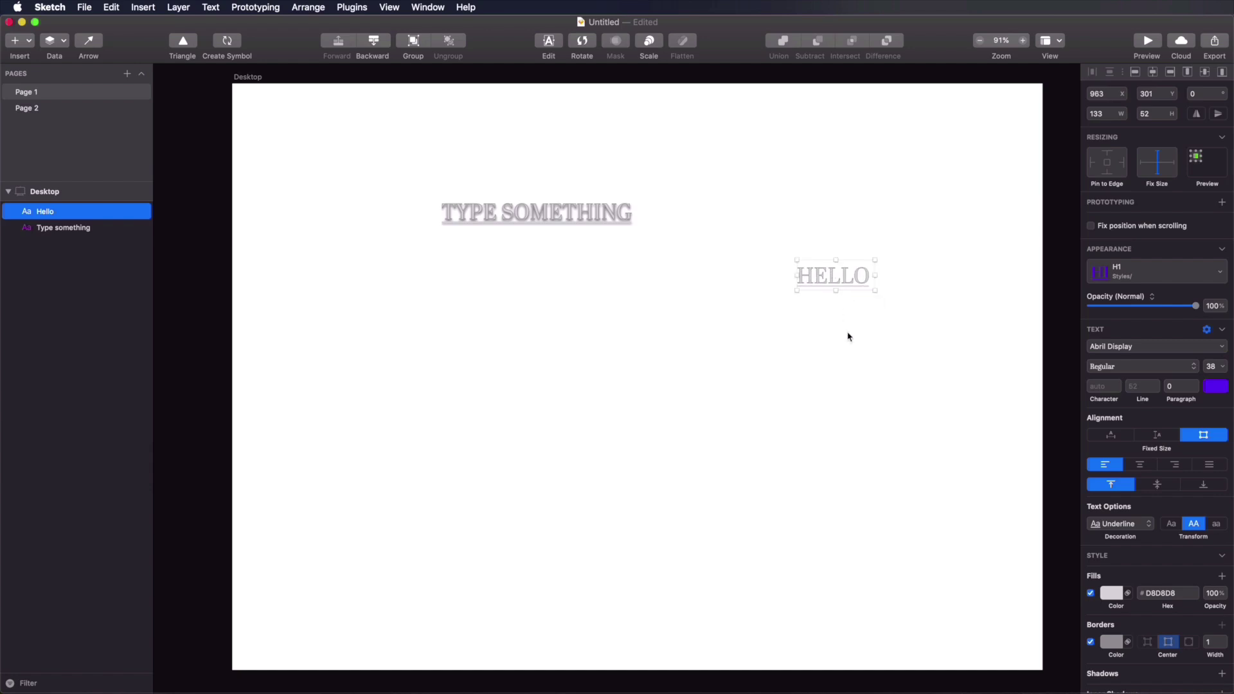
pyautogui.click(894, 359)
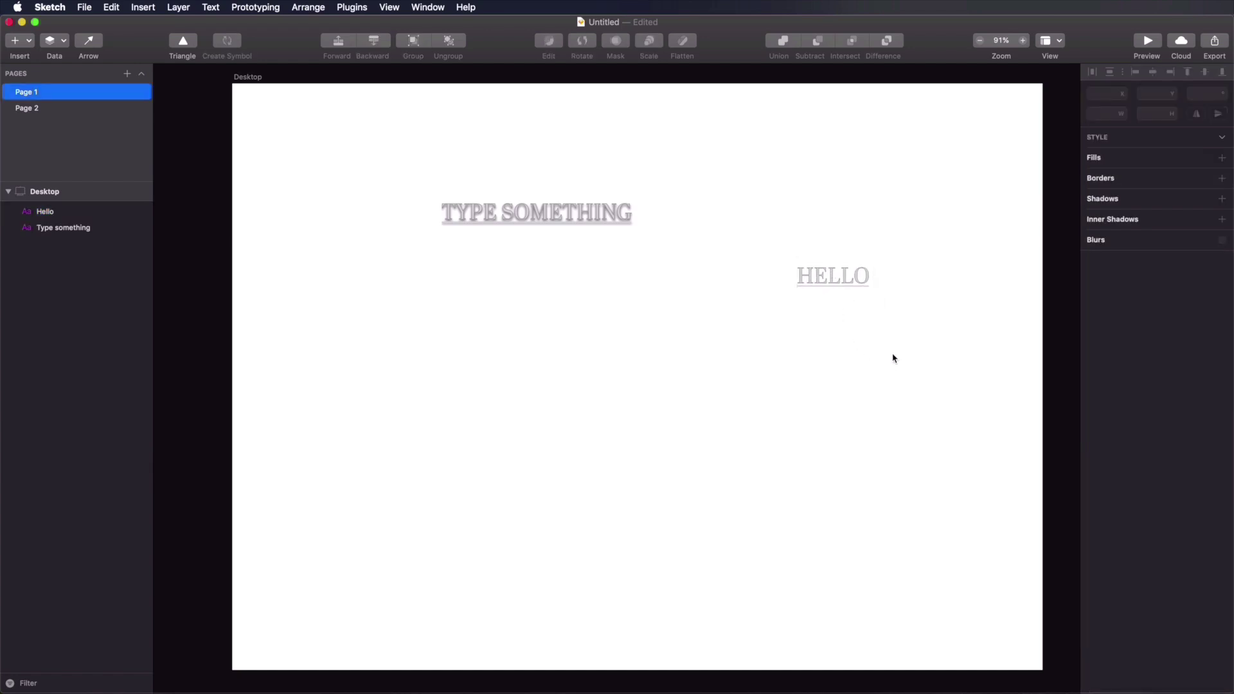
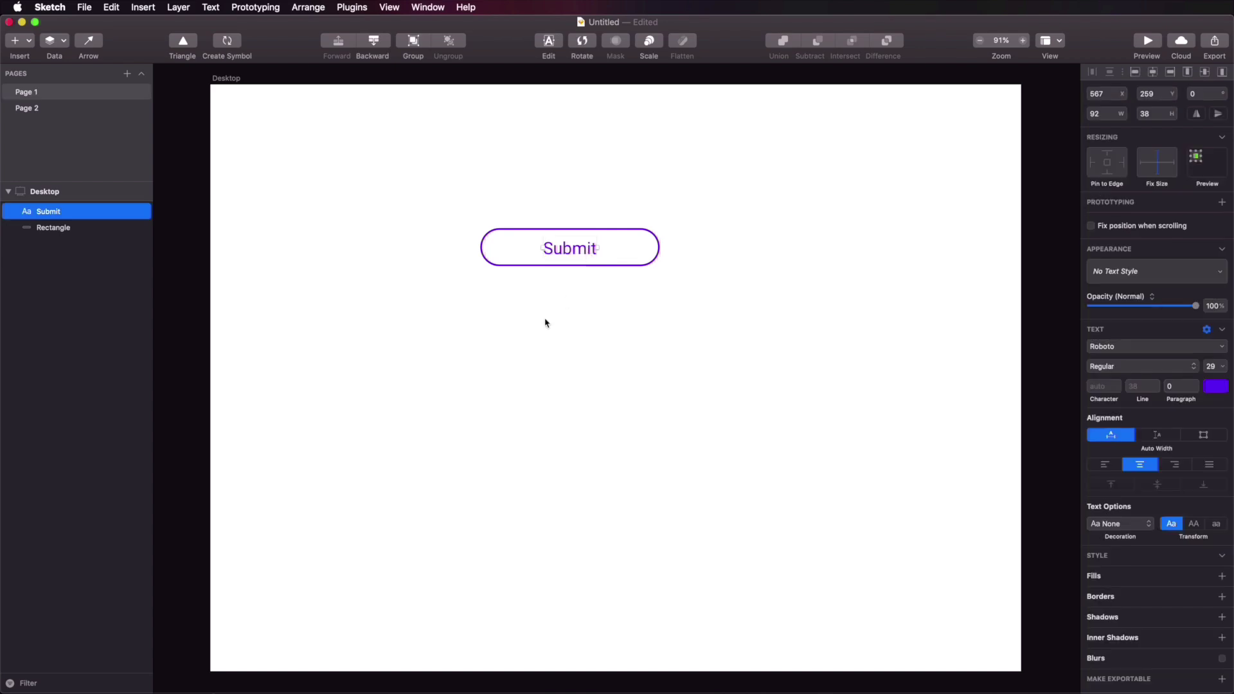
# Step: Set the button's "Submit" text to the Bold weight of Roboto
pyautogui.click(654, 247)
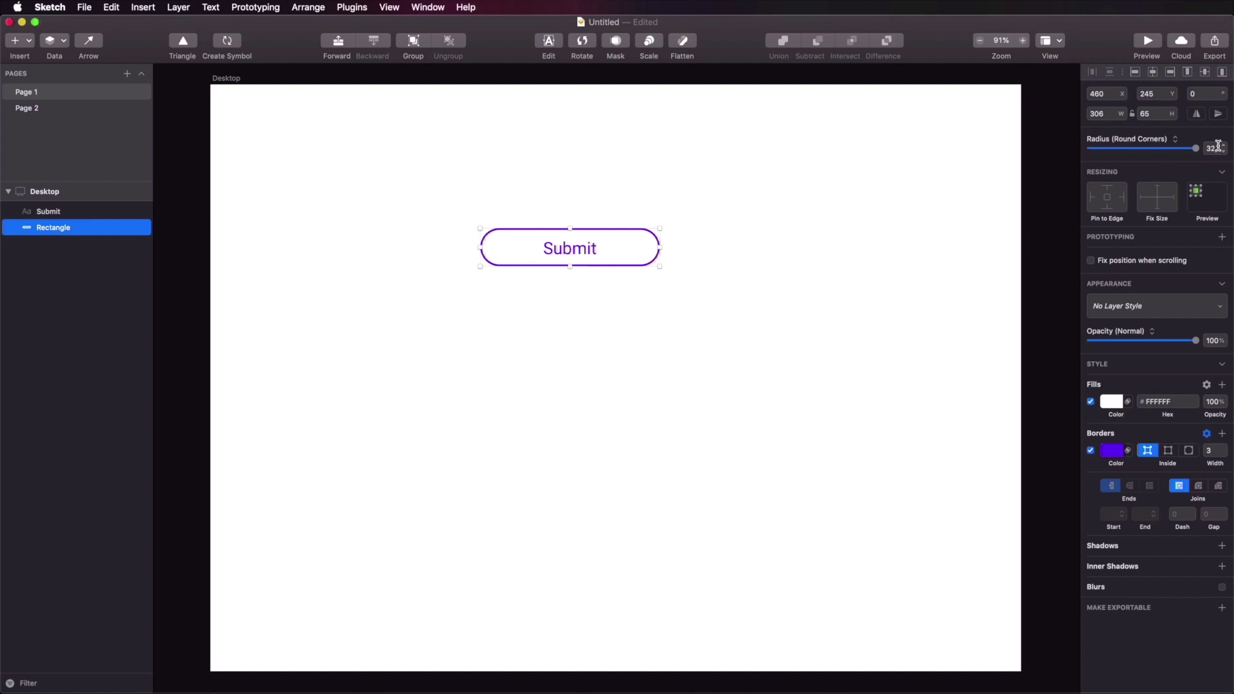
pyautogui.click(575, 251)
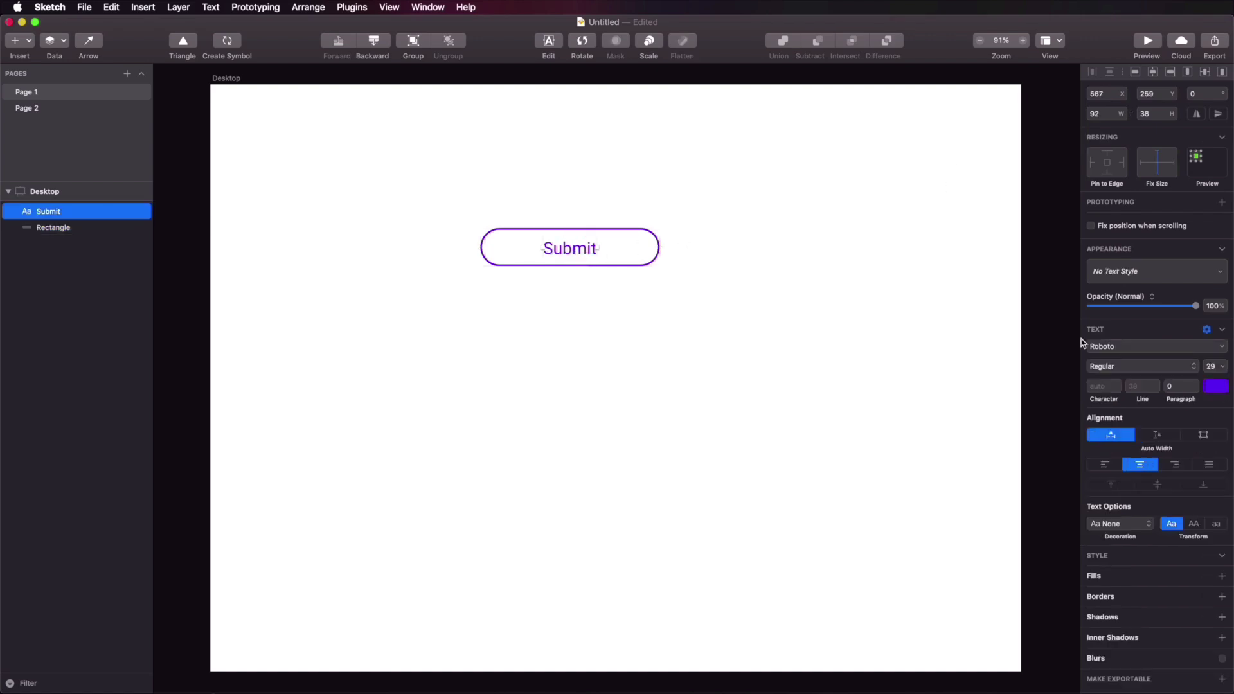
pyautogui.click(1117, 365)
pyautogui.press('Return')
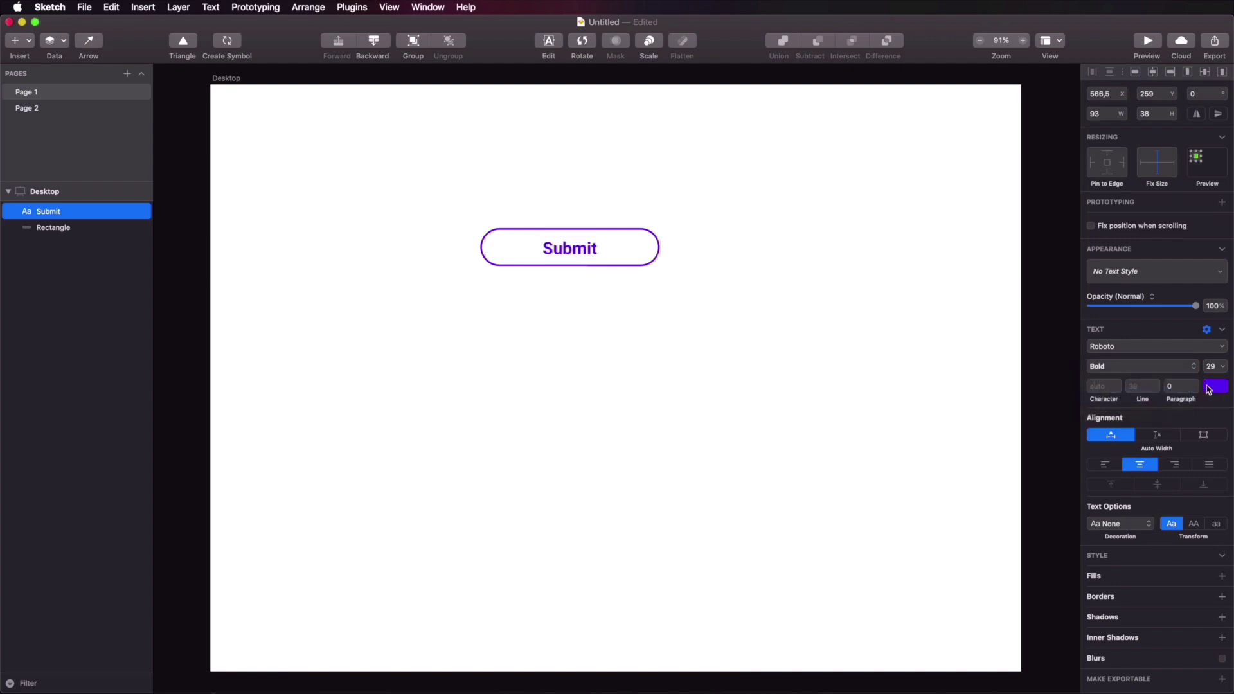
# Step: Center the "Submit" text and the rounded rectangle horizontally on each other and group the two layers
pyautogui.keyDown('shift'); pyautogui.click(611, 253); pyautogui.keyUp('shift')
pyautogui.click(1154, 72)
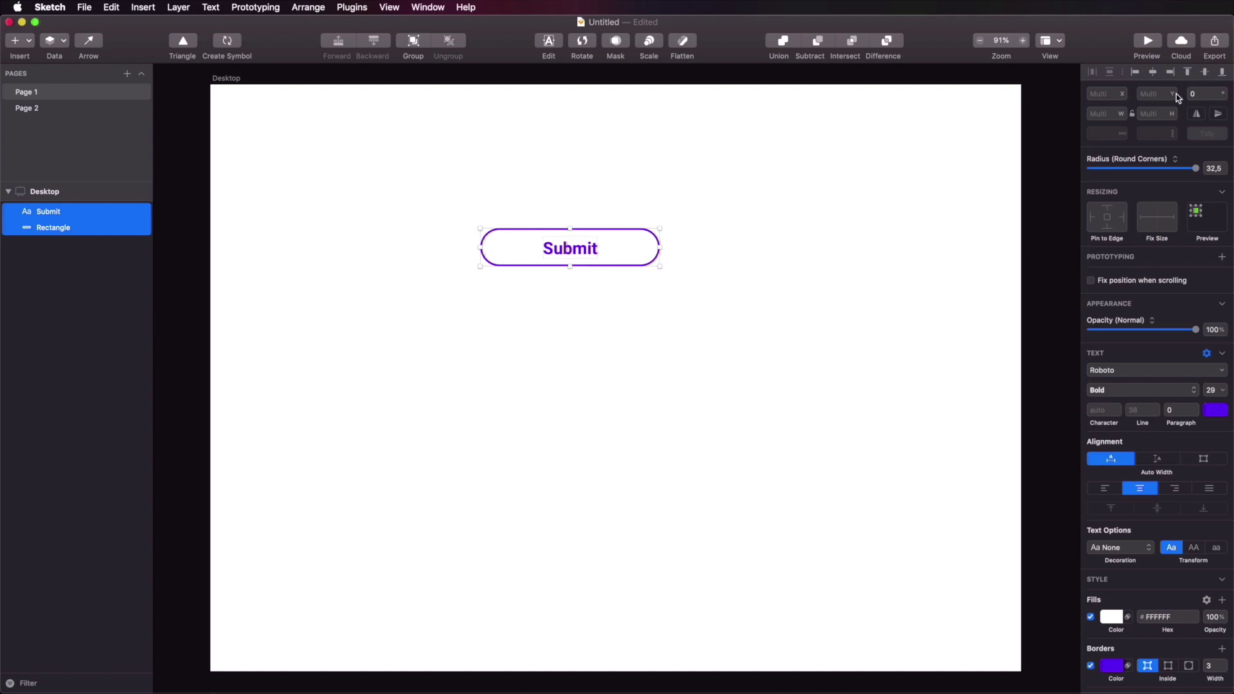
pyautogui.click(806, 230)
pyautogui.moveTo(779, 193); pyautogui.dragTo(397, 388)
pyautogui.press('super+g')
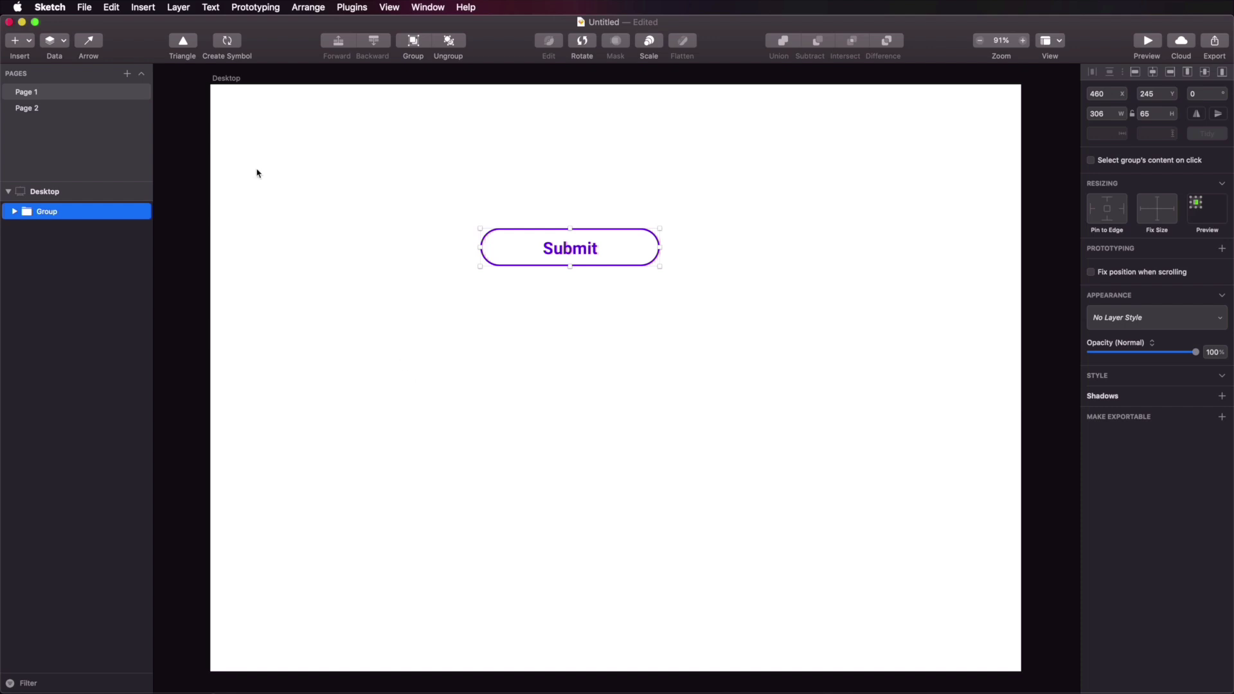
# Step: Create a symbol named "Button" from the group and send it to the Symbols page
pyautogui.rightClick(571, 251)
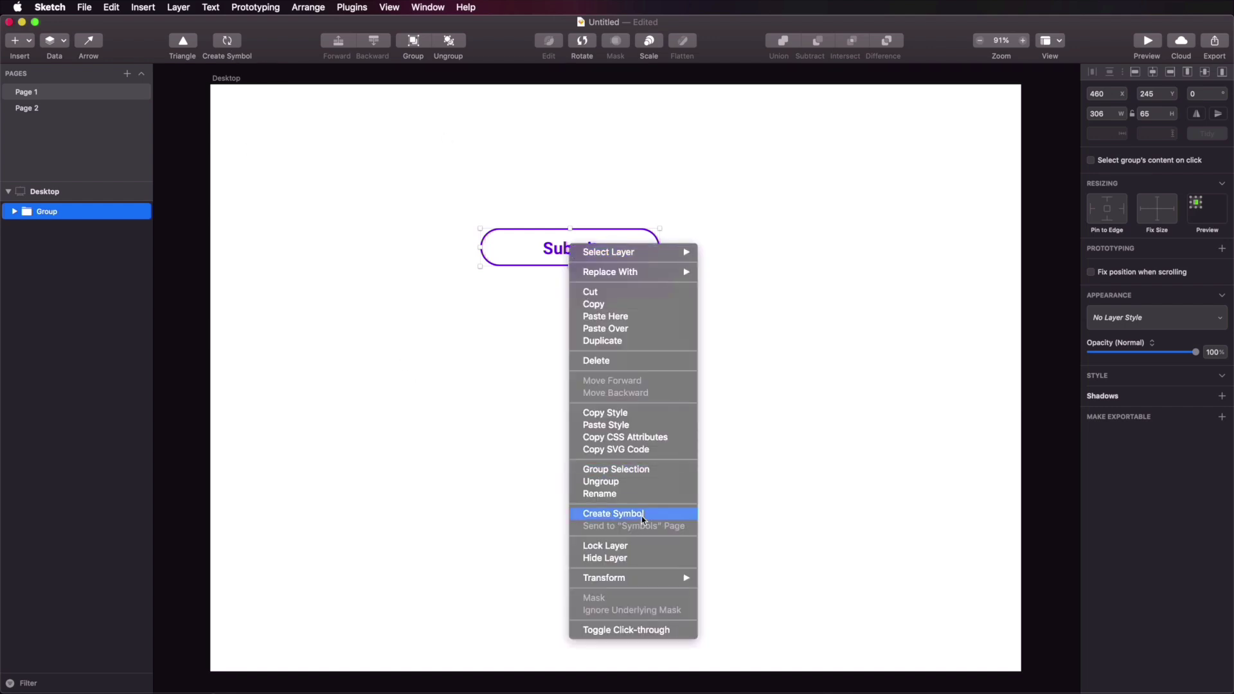
pyautogui.click(303, 161)
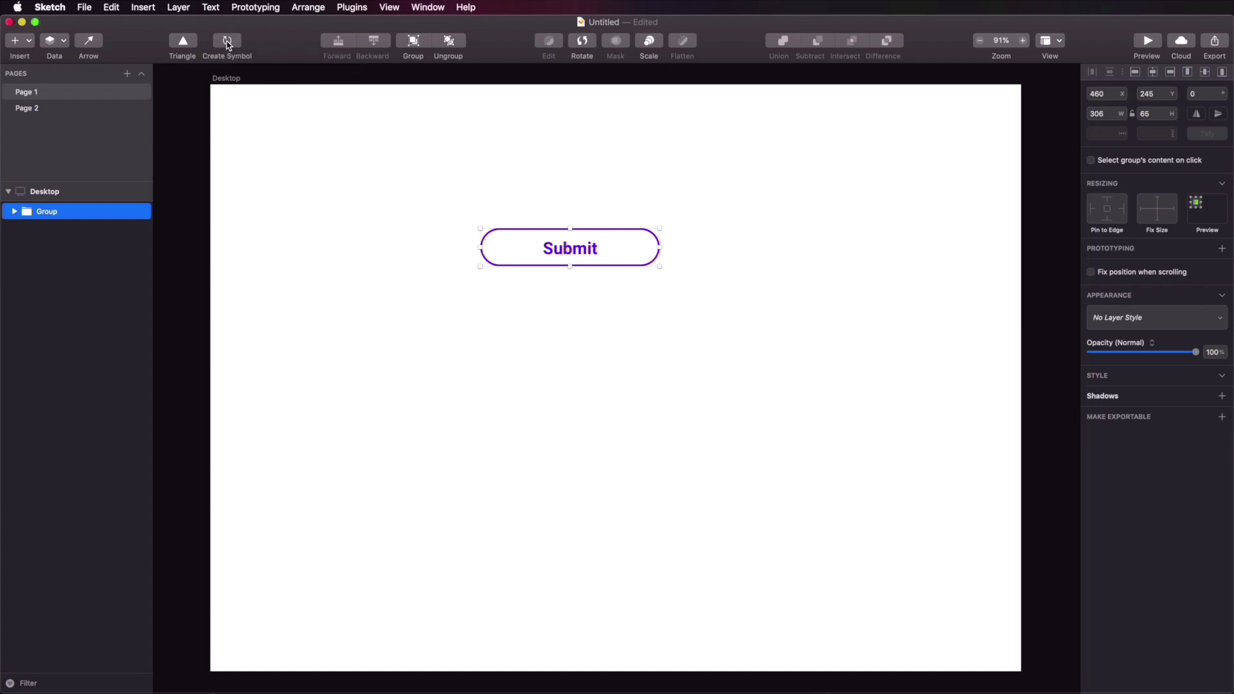
pyautogui.click(228, 43)
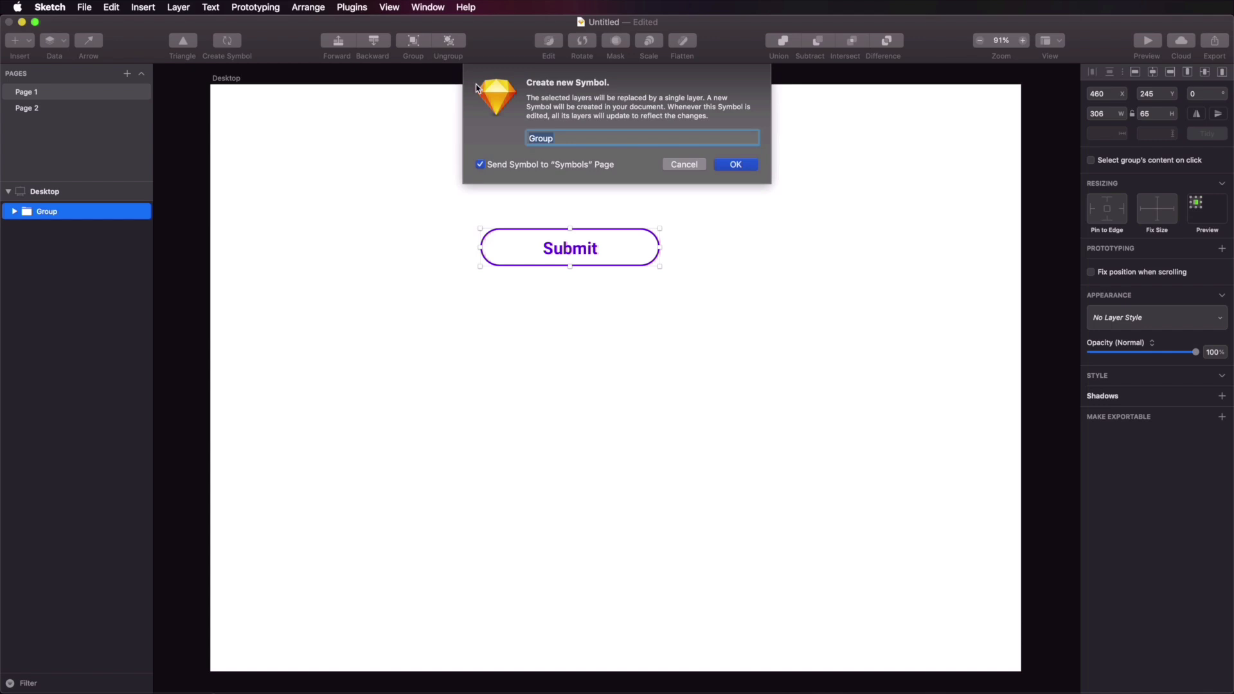
pyautogui.write('Button')
pyautogui.click(480, 165)
pyautogui.click(736, 165)
# Step: Inspect the "Button" symbol's source and its override settings on the Symbols page
pyautogui.click(20, 128)
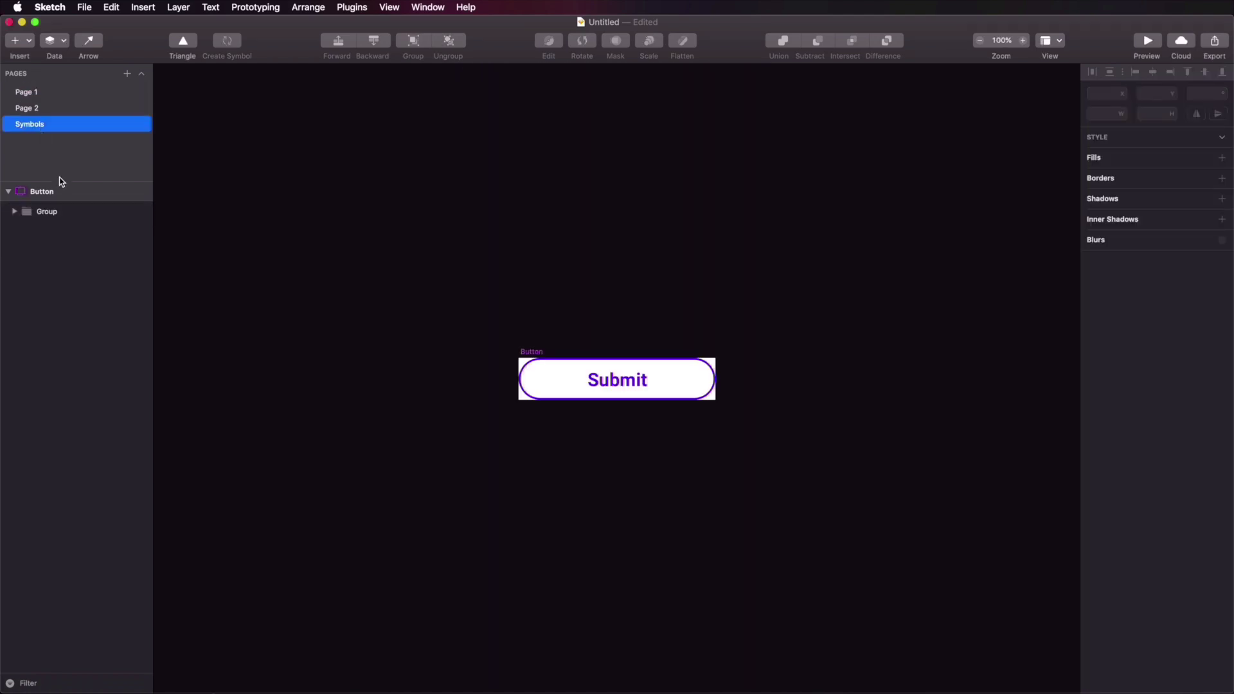
pyautogui.click(529, 353)
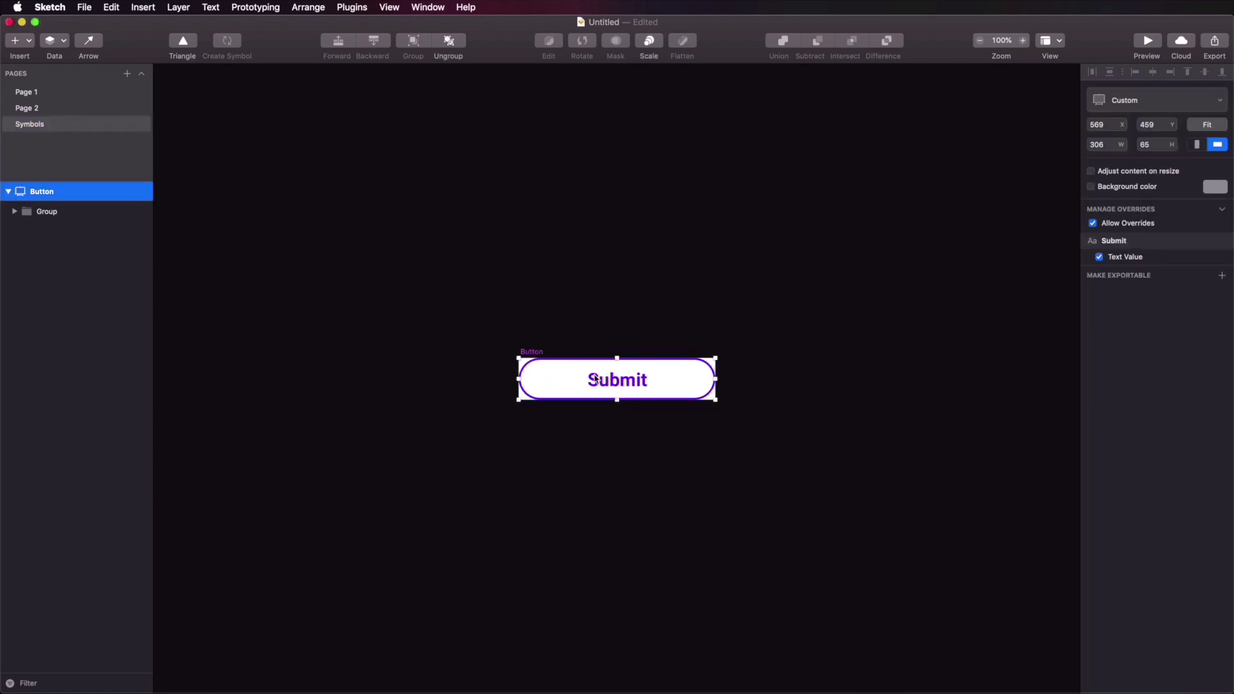
# Step: Return to Page 1, move the "Button" symbol instance toward the artboard's upper left, and deselect it
pyautogui.click(46, 92)
pyautogui.moveTo(590, 245); pyautogui.dragTo(460, 165)
pyautogui.click(561, 259)
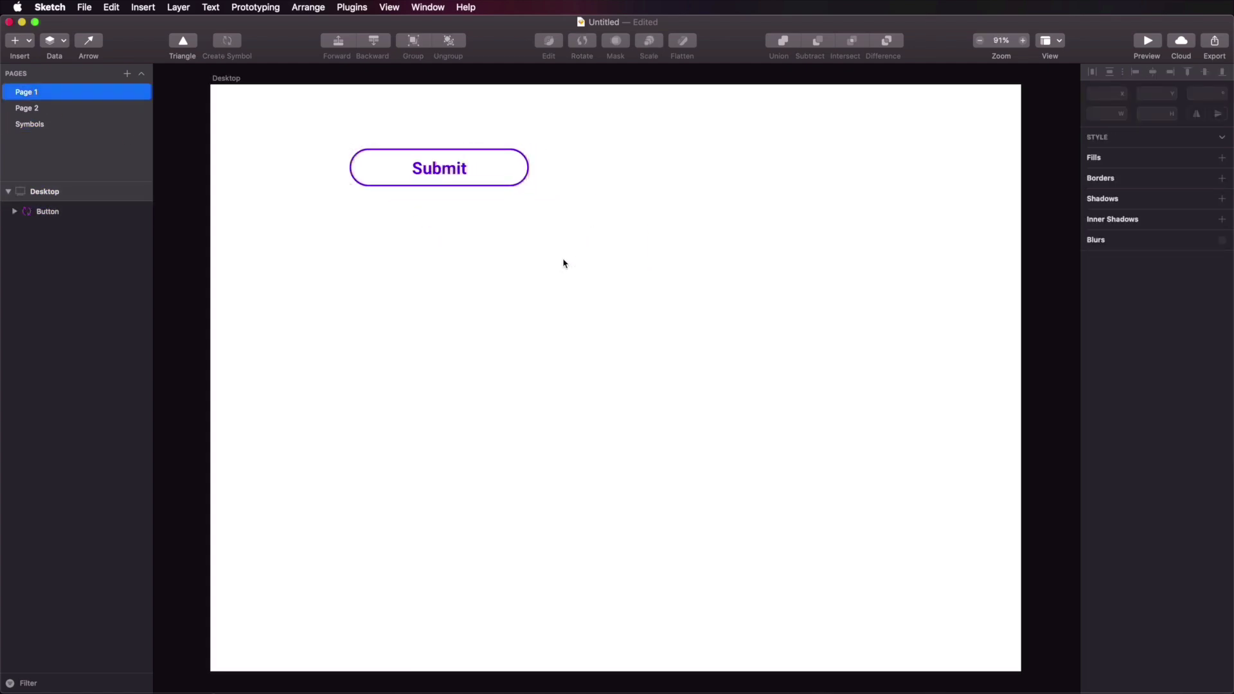
# Step: Add a 768×1024 Tablet artboard to Page 2 and fit it in view
pyautogui.click(36, 108)
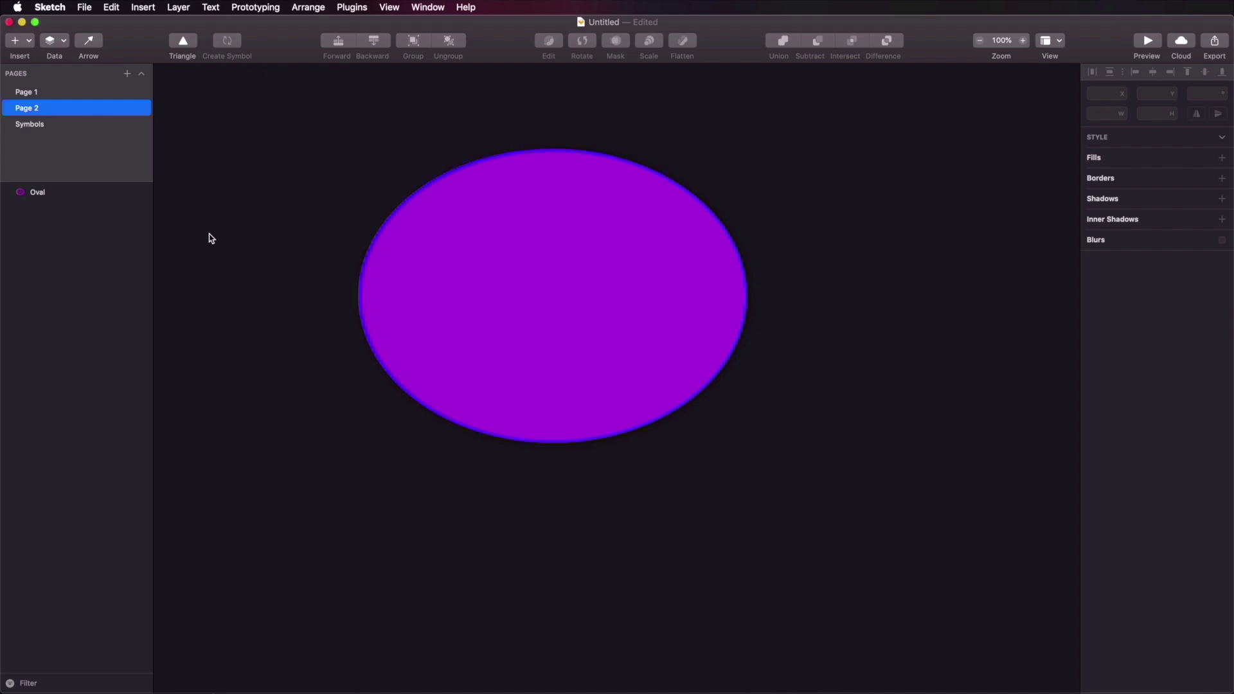
pyautogui.press('a')
pyautogui.click(1131, 146)
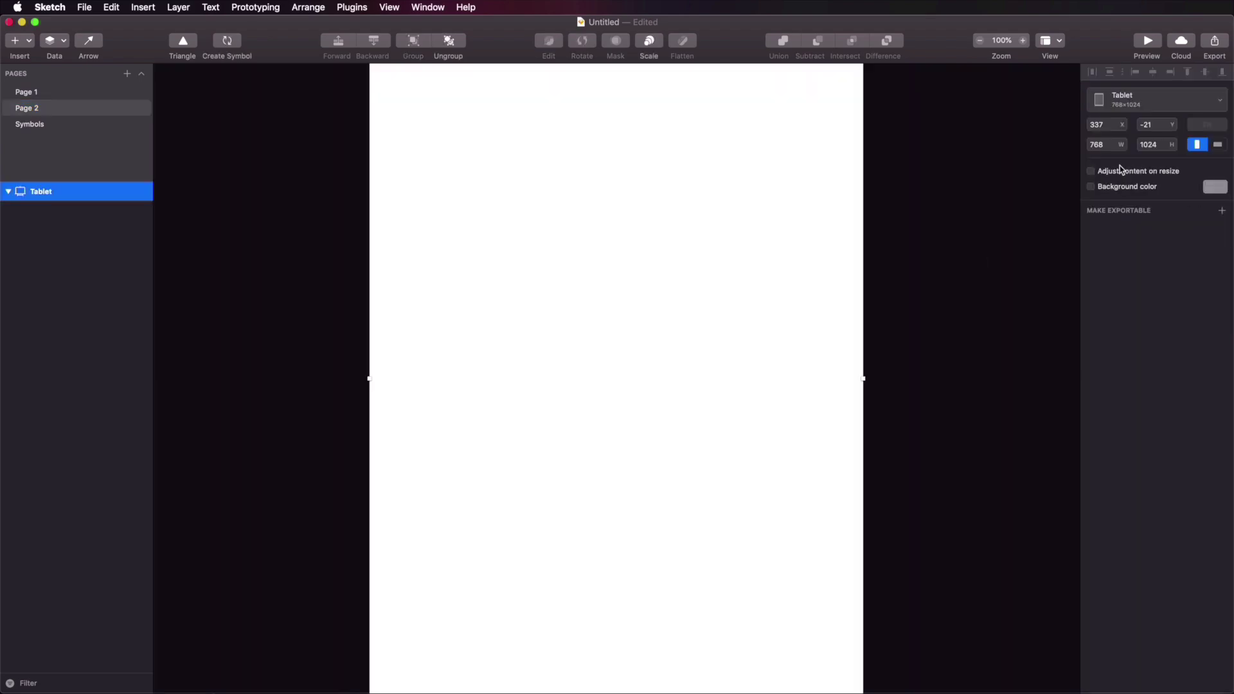
pyautogui.click(971, 214)
pyautogui.press('super+1')
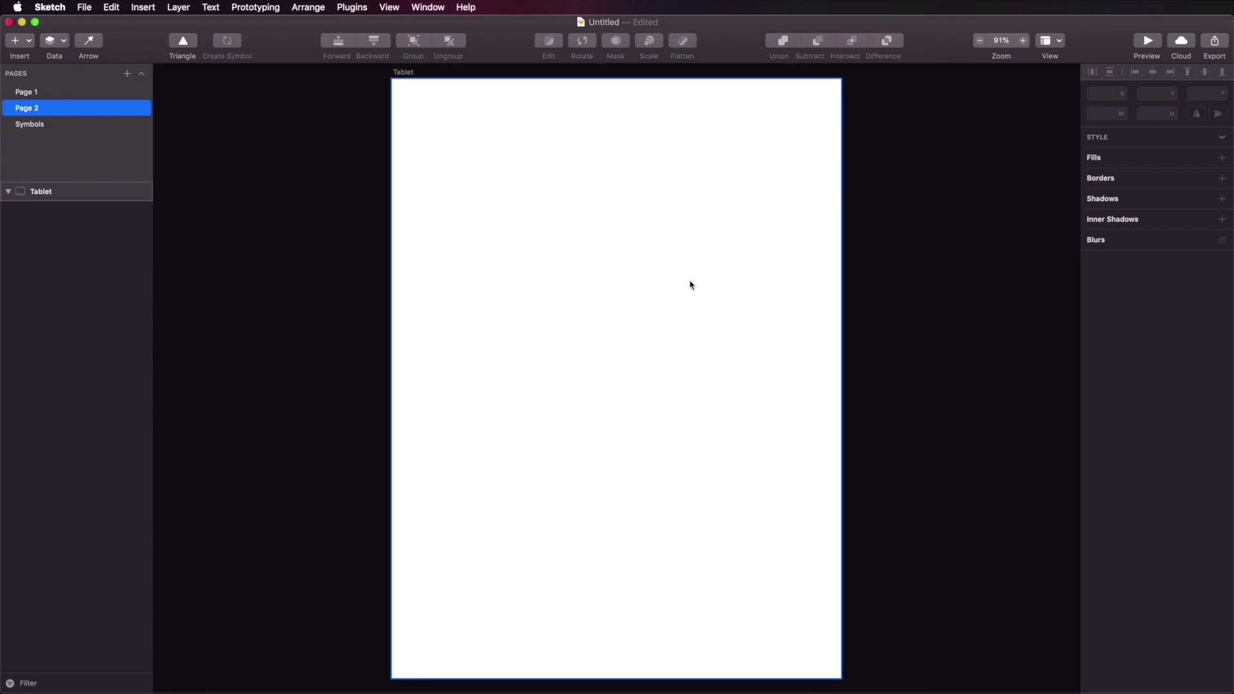
# Step: Insert the document's "Button" symbol into the Tablet artboard, centered horizontally near the top at about X 231, Y 215
pyautogui.rightClick(519, 178)
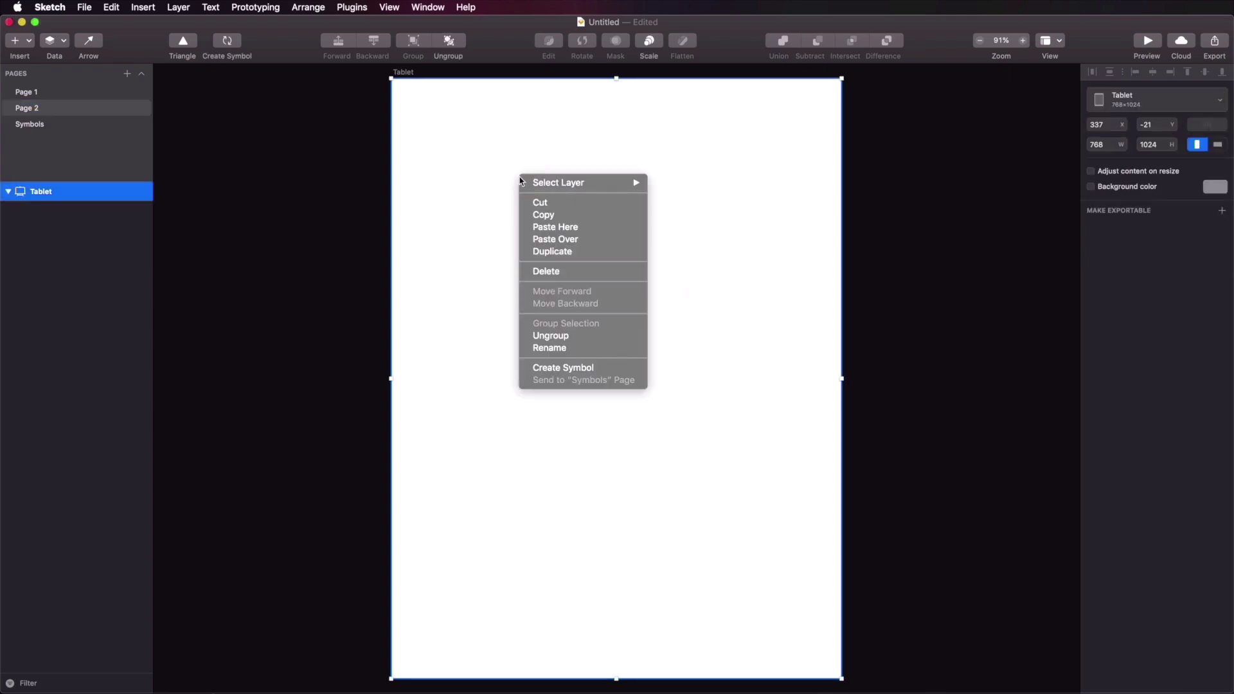
pyautogui.click(226, 108)
pyautogui.click(26, 47)
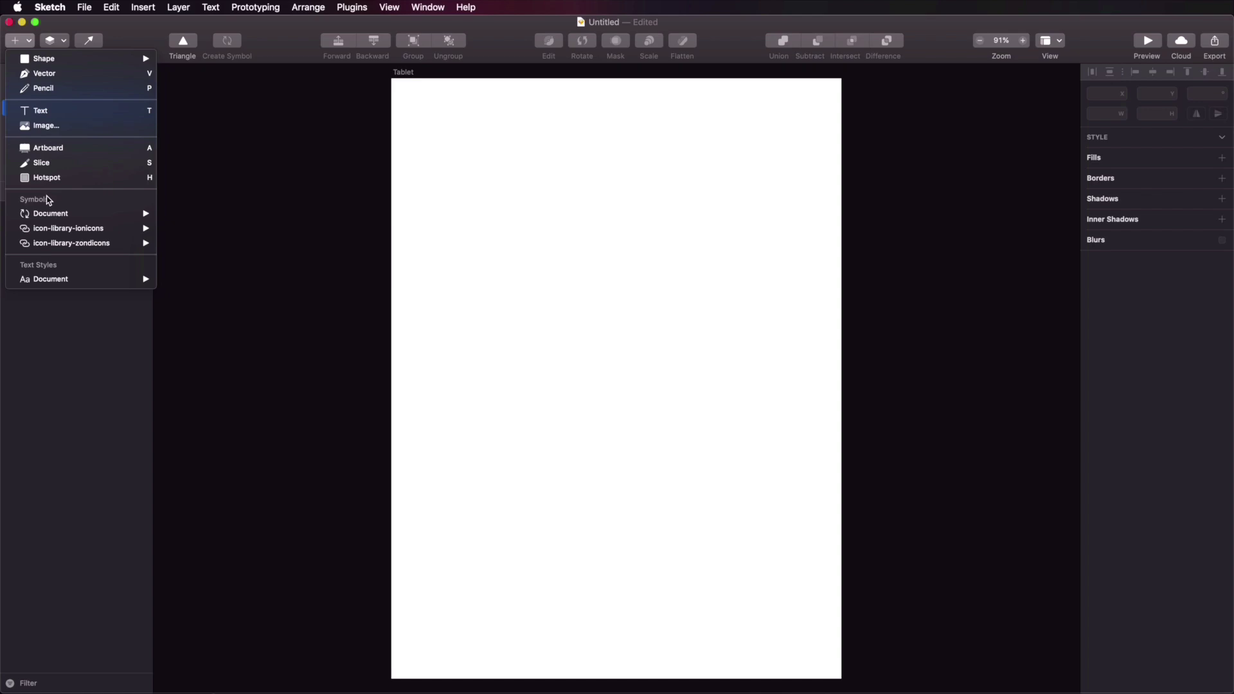
pyautogui.moveTo(58, 218)
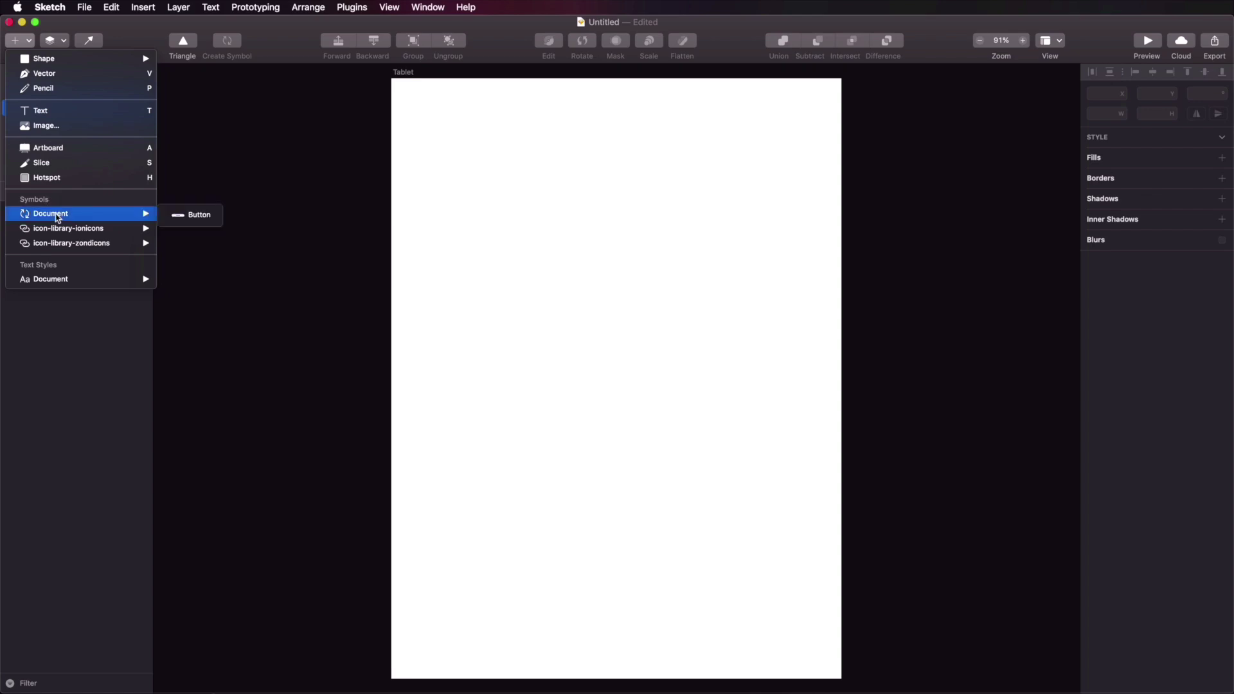
pyautogui.click(199, 216)
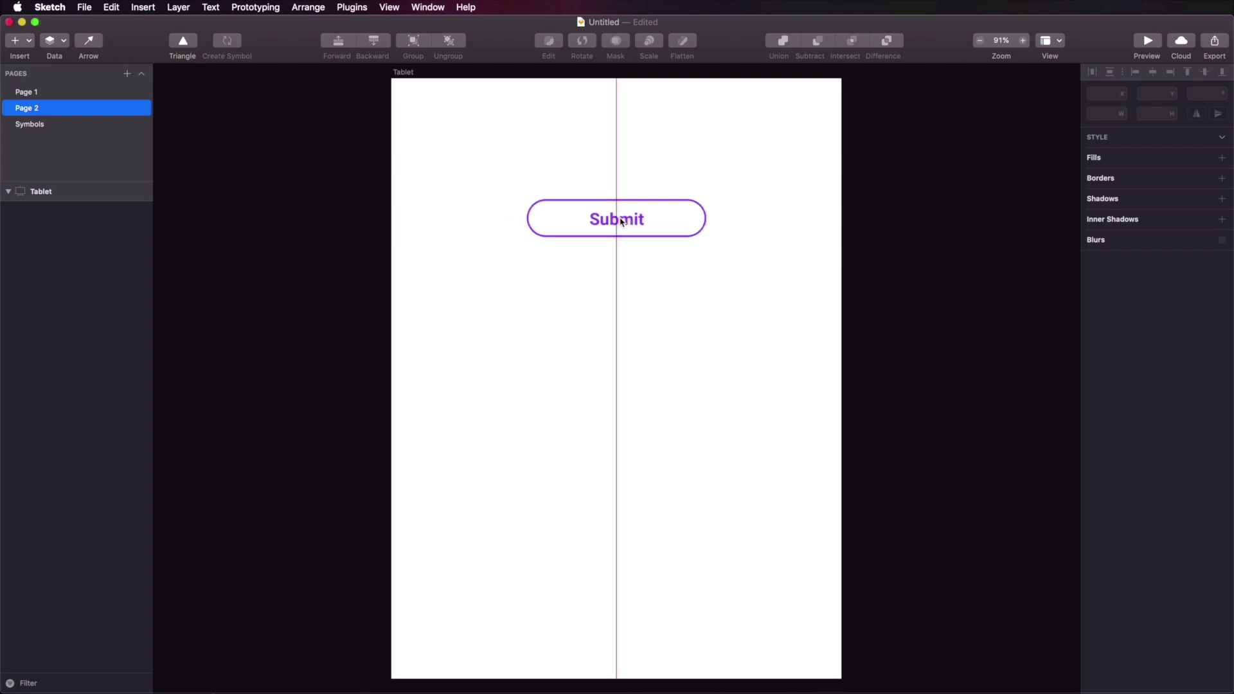
pyautogui.click(624, 221)
pyautogui.moveTo(639, 221); pyautogui.dragTo(636, 227)
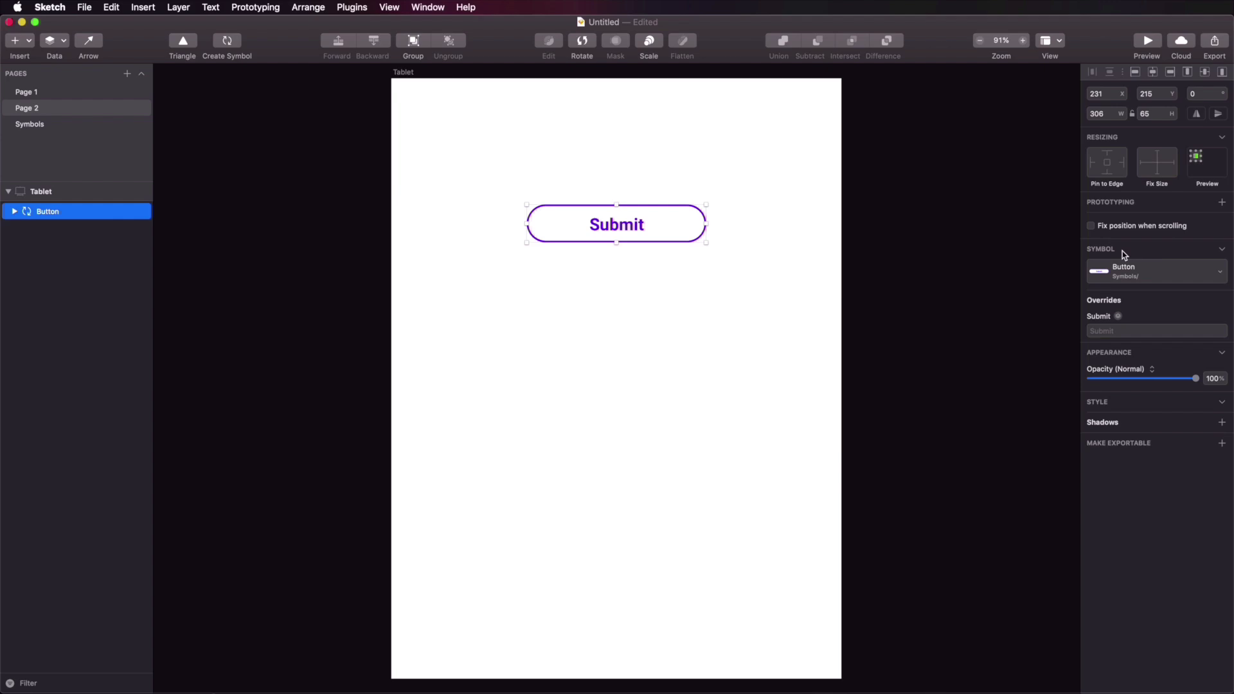
# Step: Examine the symbol source choices available for the Page 2 button instance, and deselect it
pyautogui.click(1133, 276)
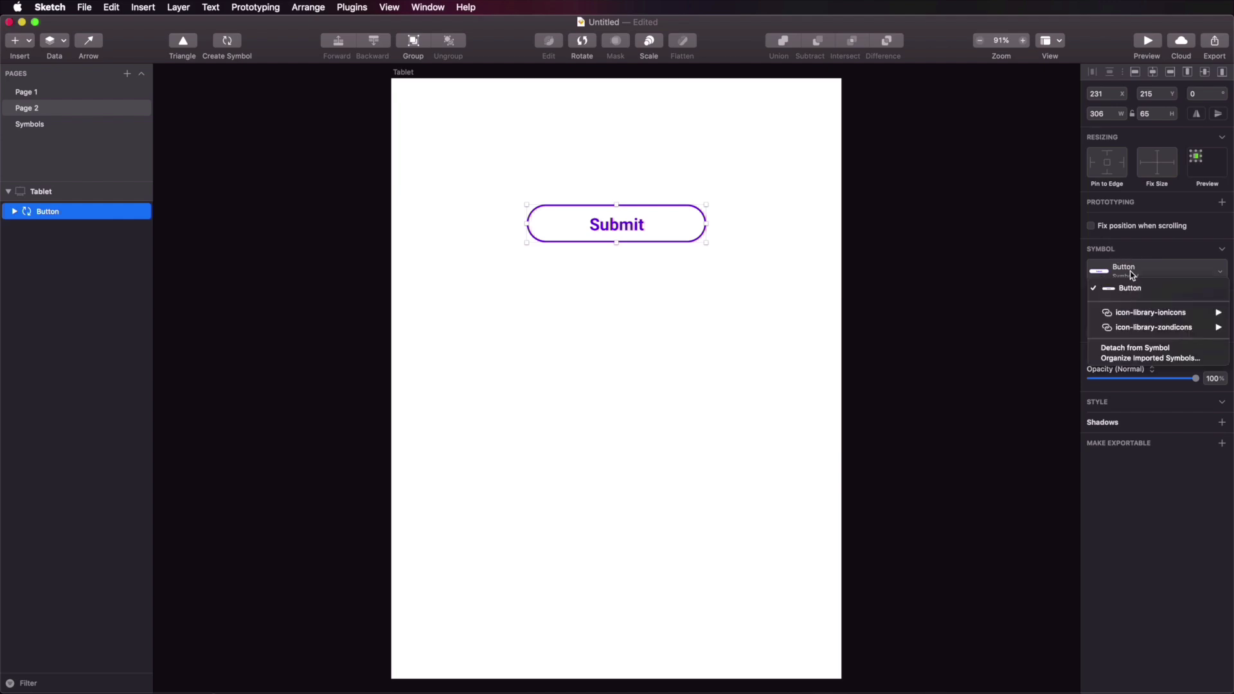
pyautogui.click(1160, 275)
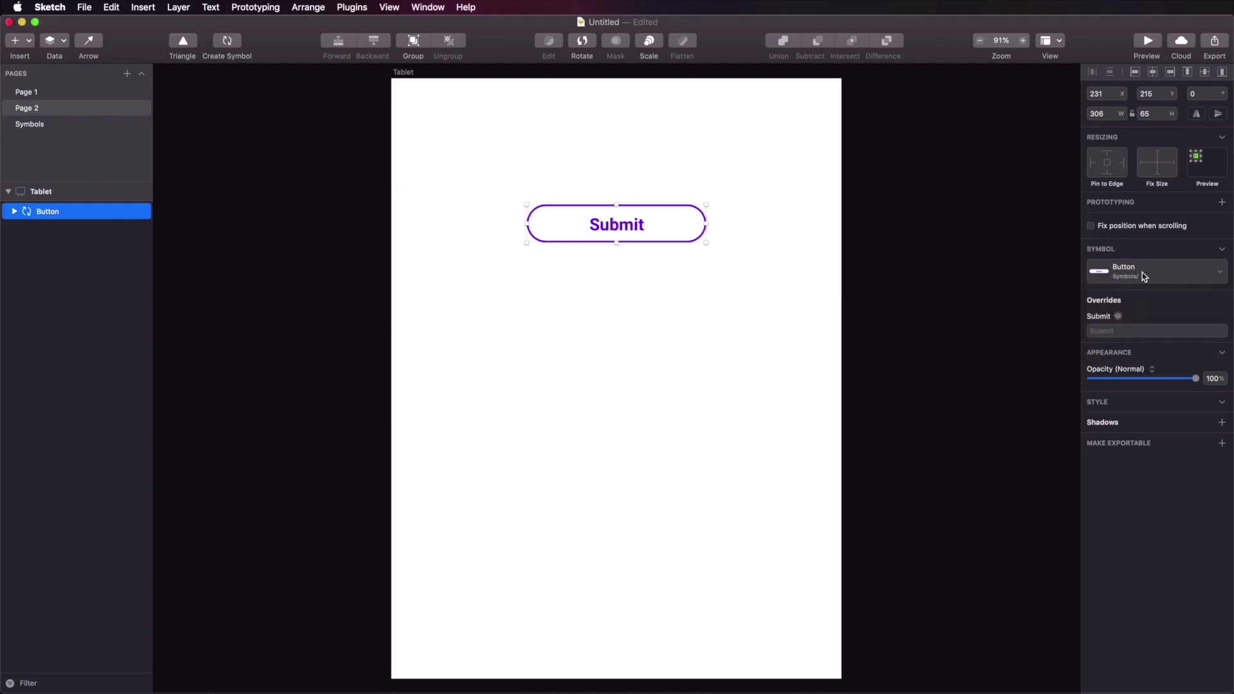
pyautogui.click(1133, 275)
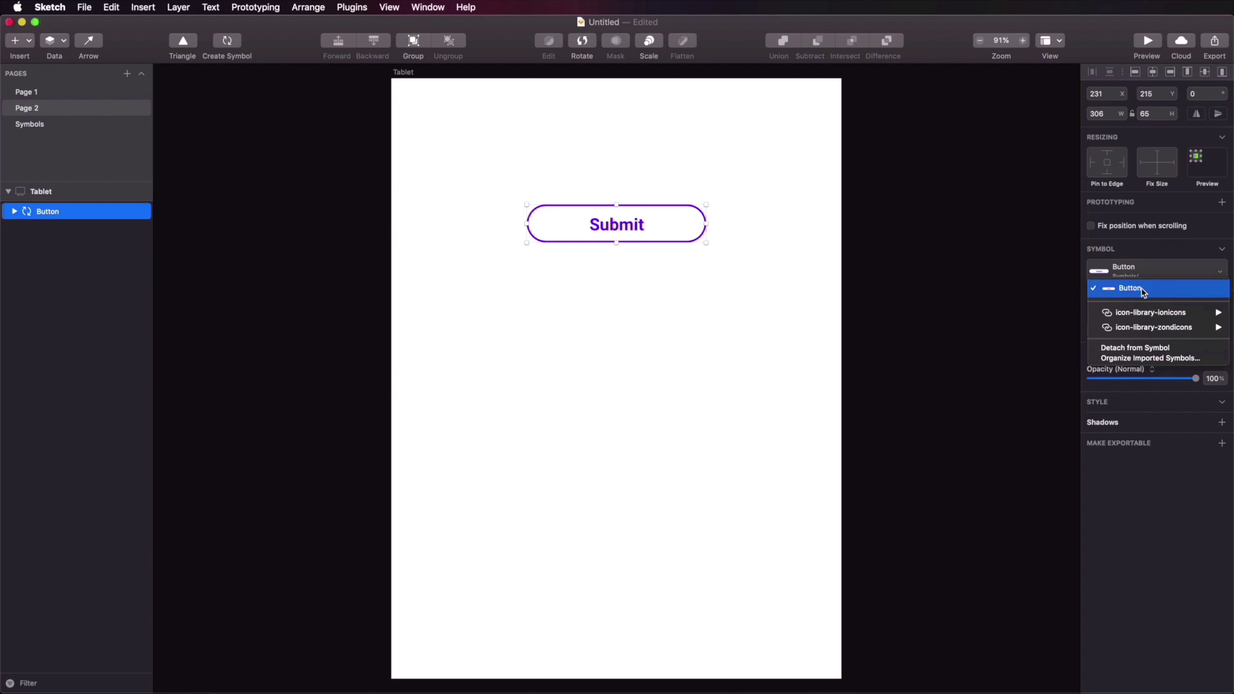
pyautogui.click(724, 173)
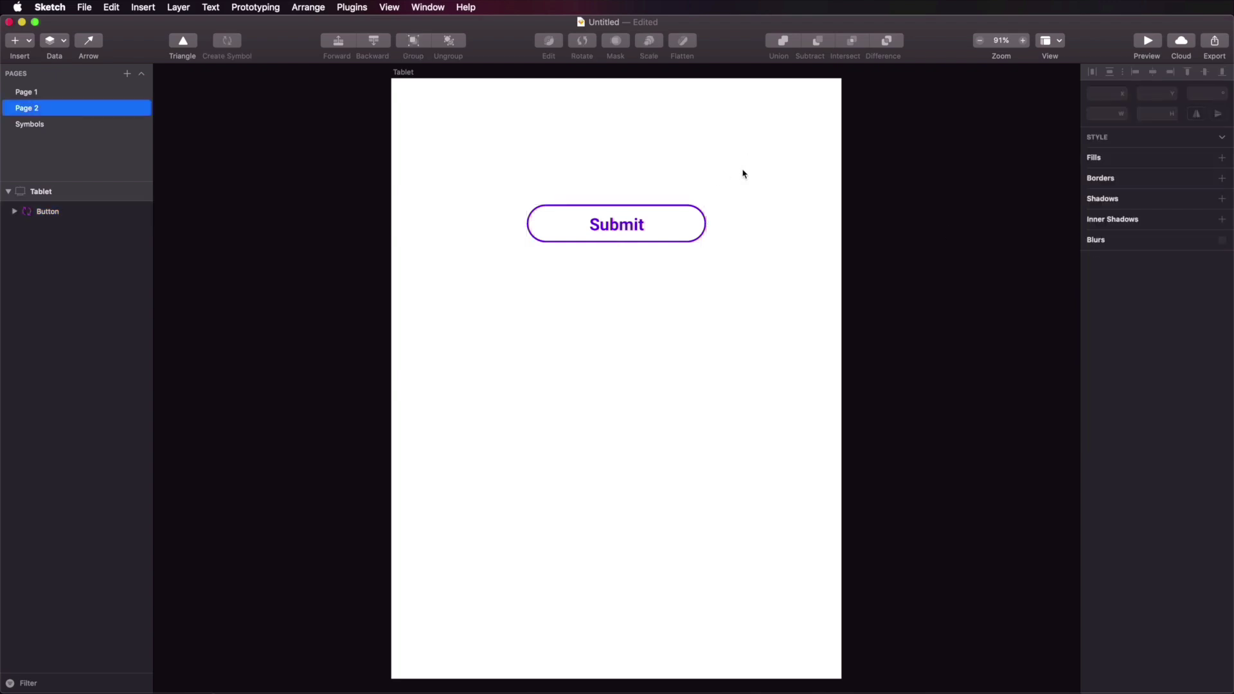
# Step: Change the "Submit" text color to dark gray #434343 in the "Button" symbol source on the Symbols page
pyautogui.click(39, 125)
pyautogui.click(598, 336)
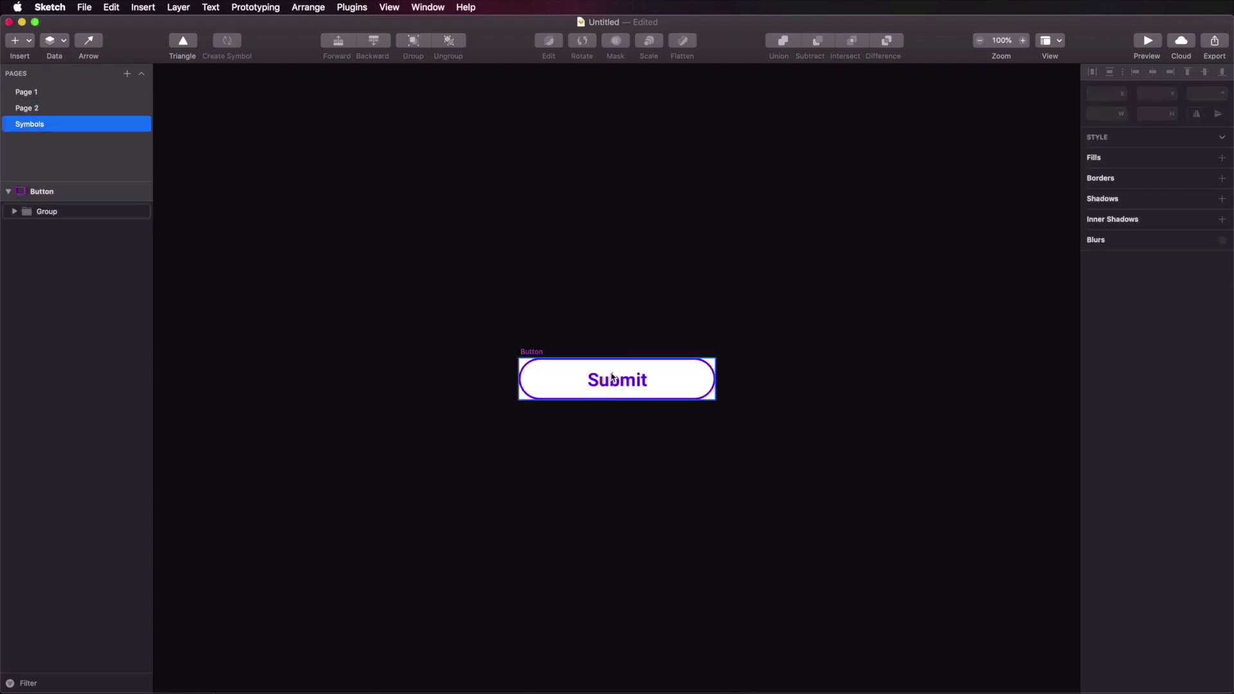
pyautogui.click(618, 388)
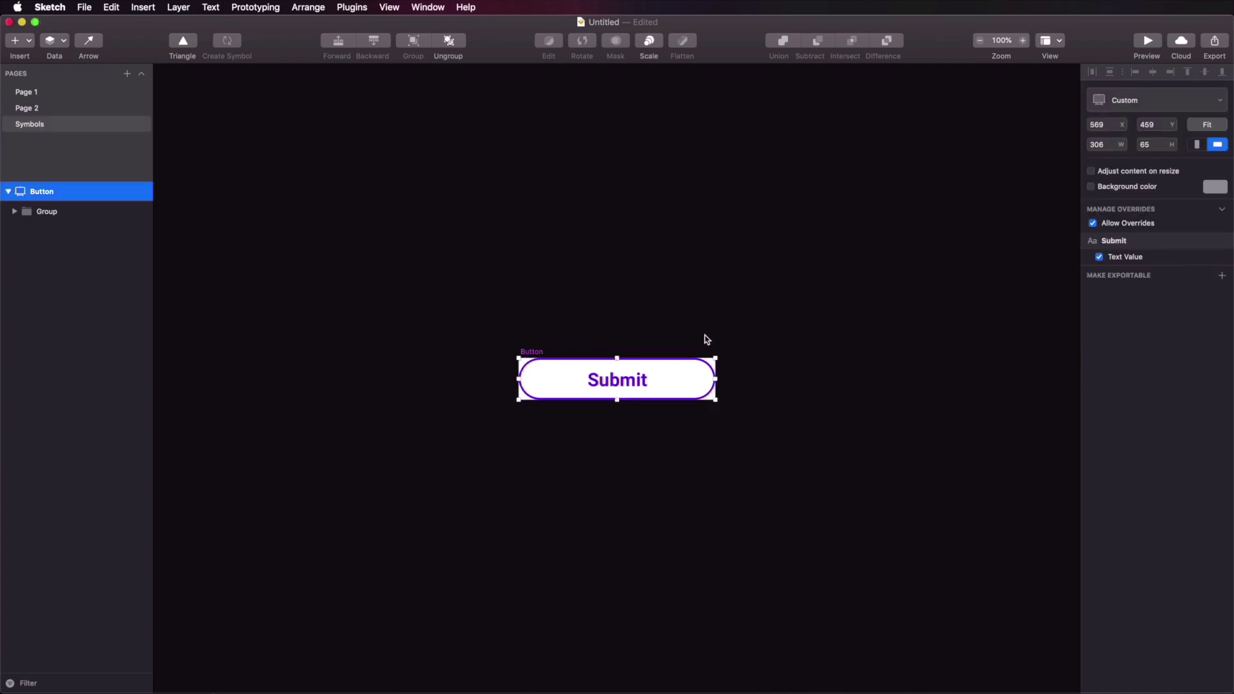
pyautogui.click(688, 318)
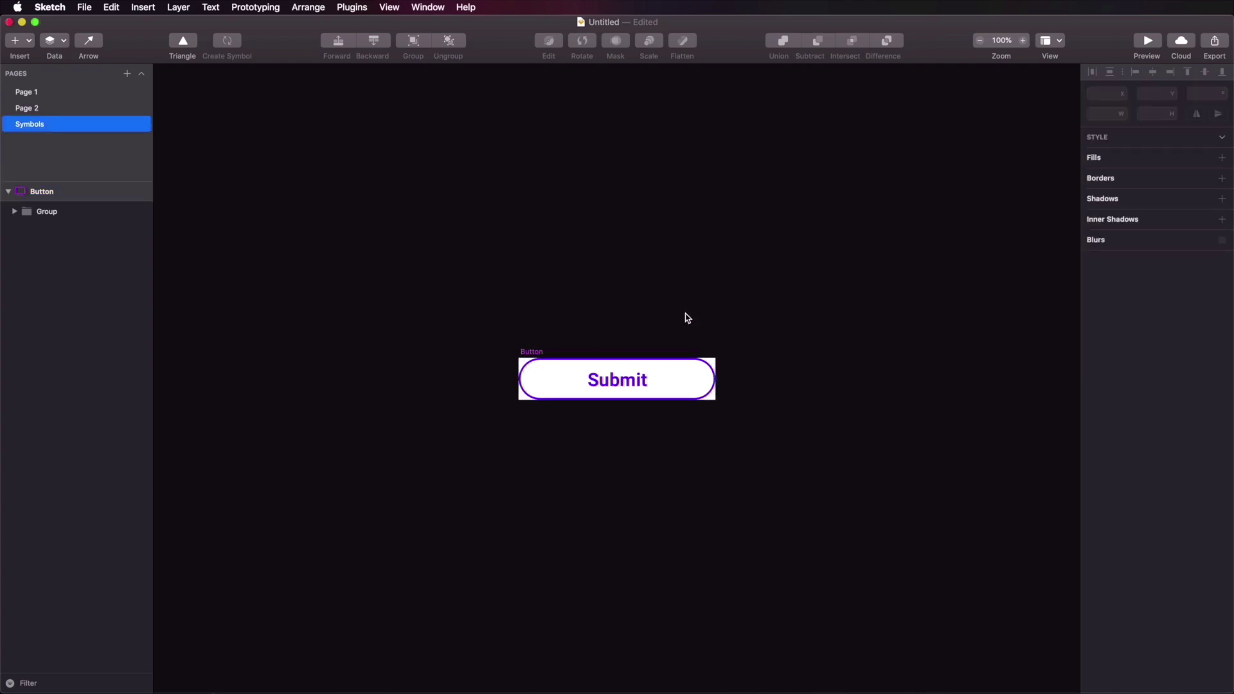
pyautogui.doubleClick(614, 386)
pyautogui.click(1215, 387)
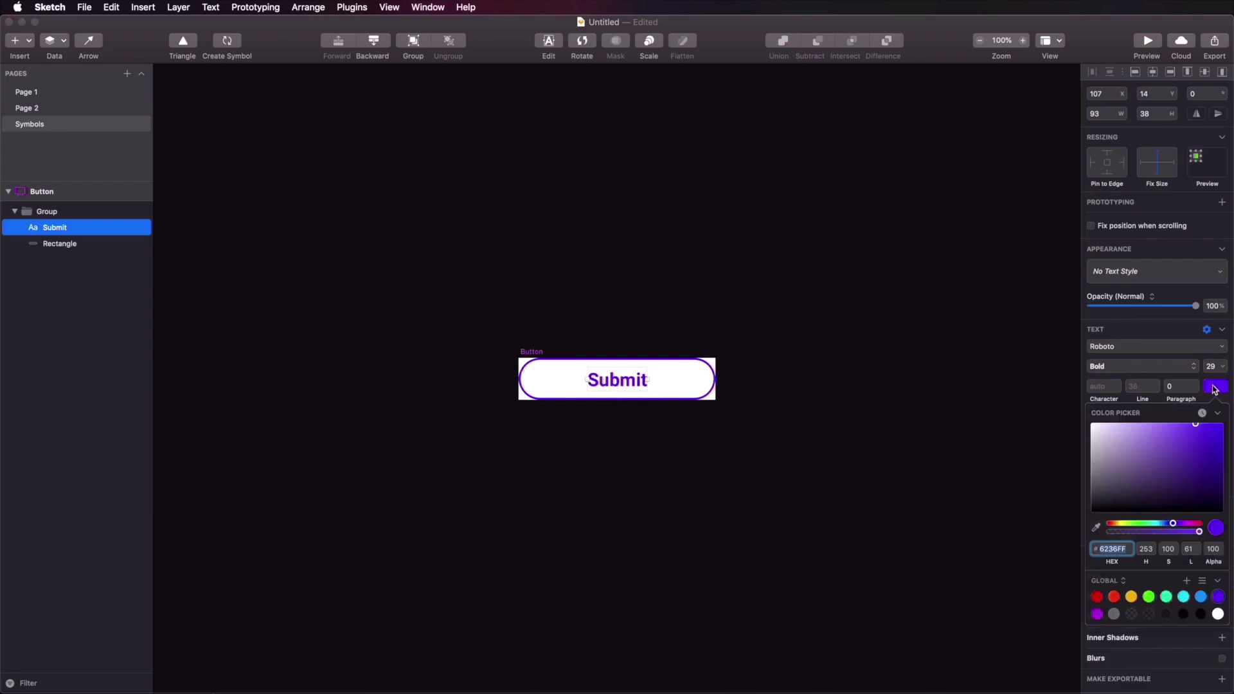
pyautogui.moveTo(1197, 443); pyautogui.dragTo(1082, 494)
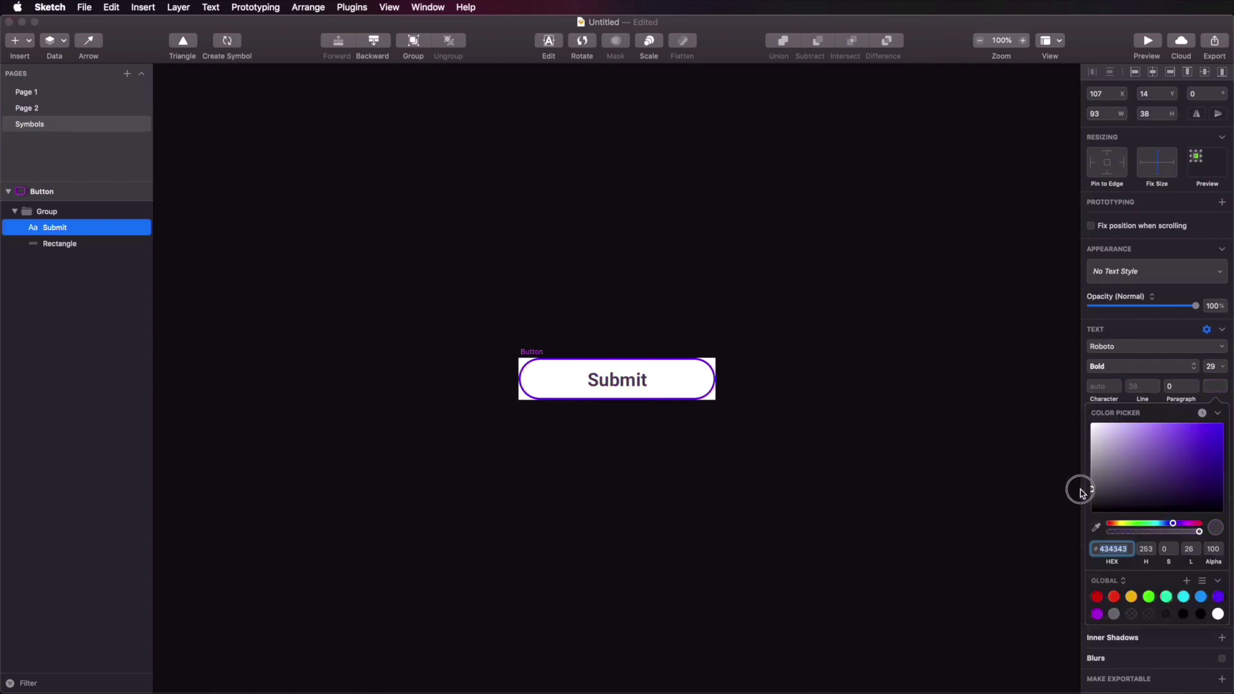
pyautogui.click(1077, 492)
# Step: Check the text color of the button instances on Page 1 and Page 2, ending on Page 1
pyautogui.click(62, 93)
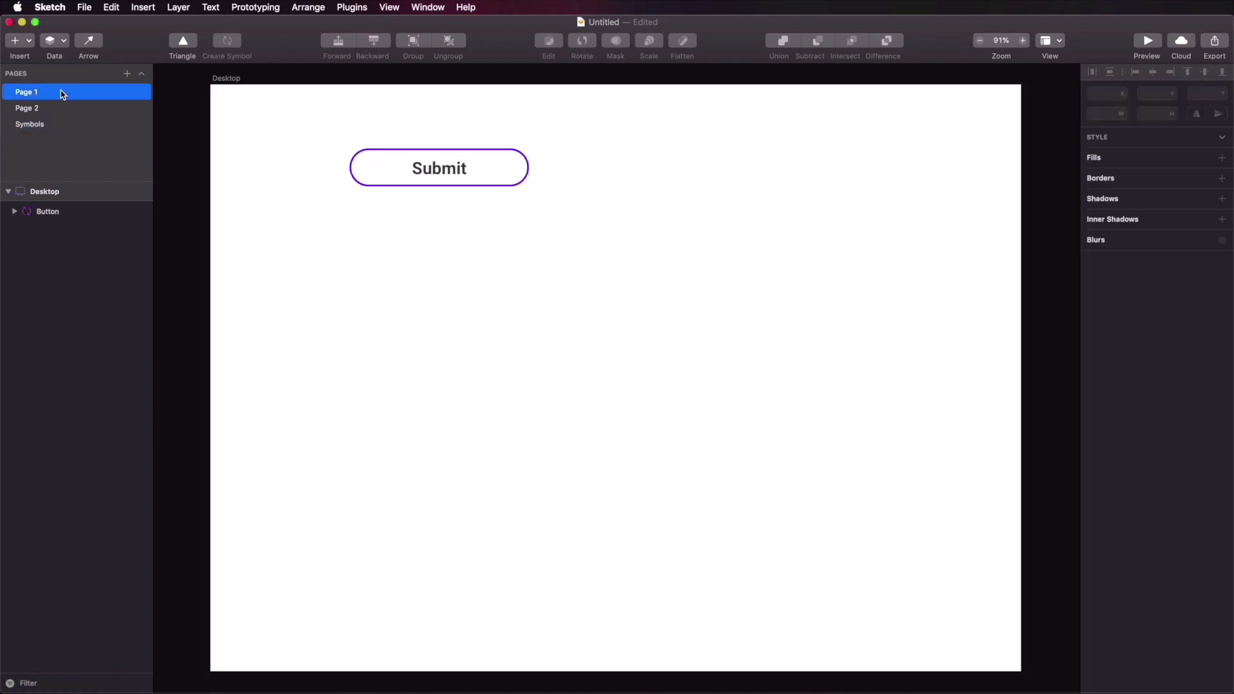
pyautogui.click(61, 108)
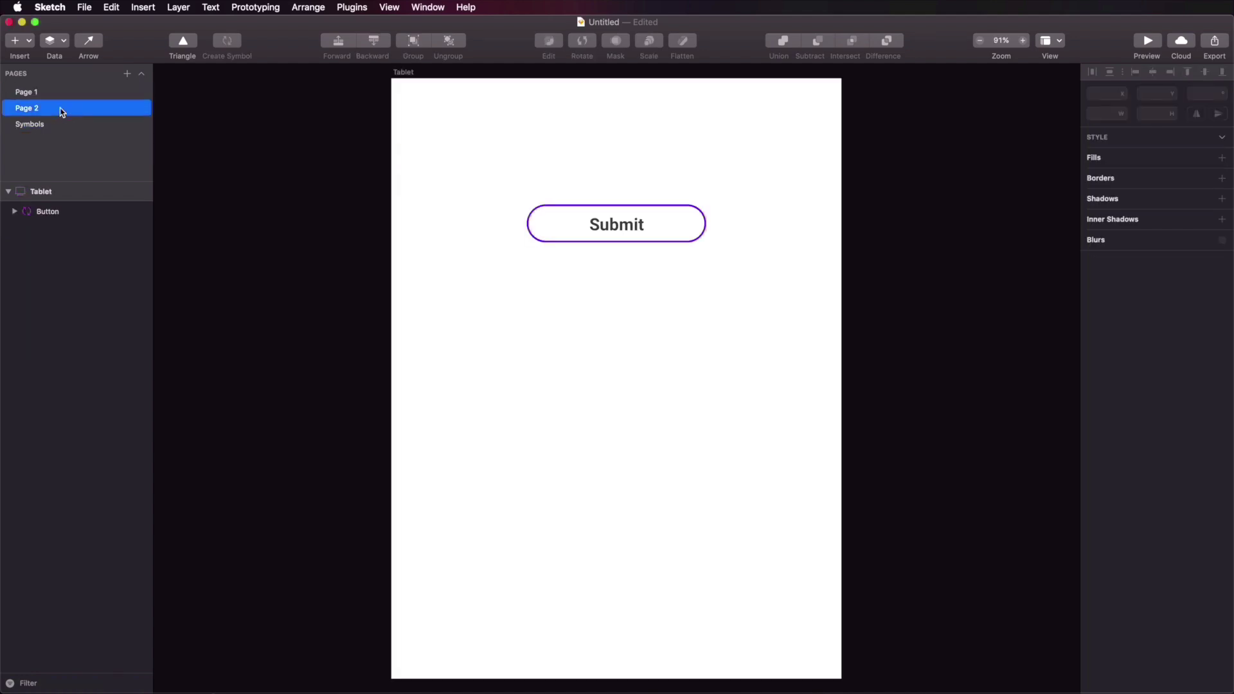
pyautogui.click(60, 94)
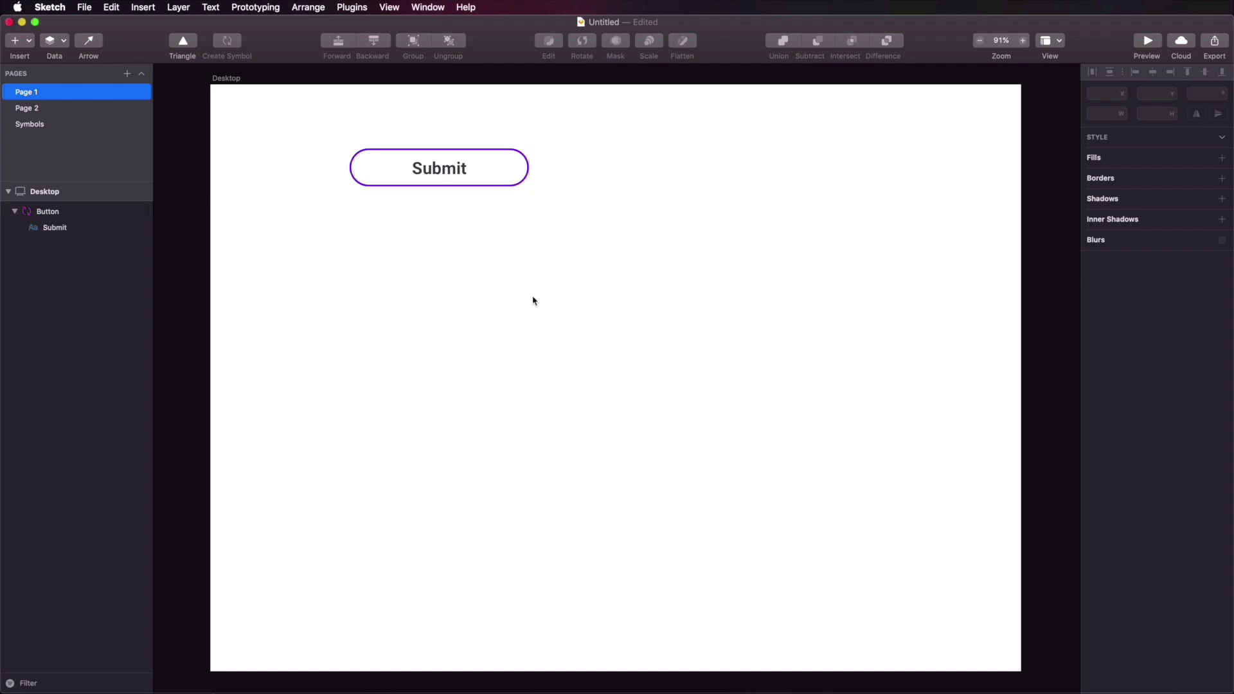
# Step: Override the Page 1 button instance's text with "Submit Form" and deselect it
pyautogui.click(447, 177)
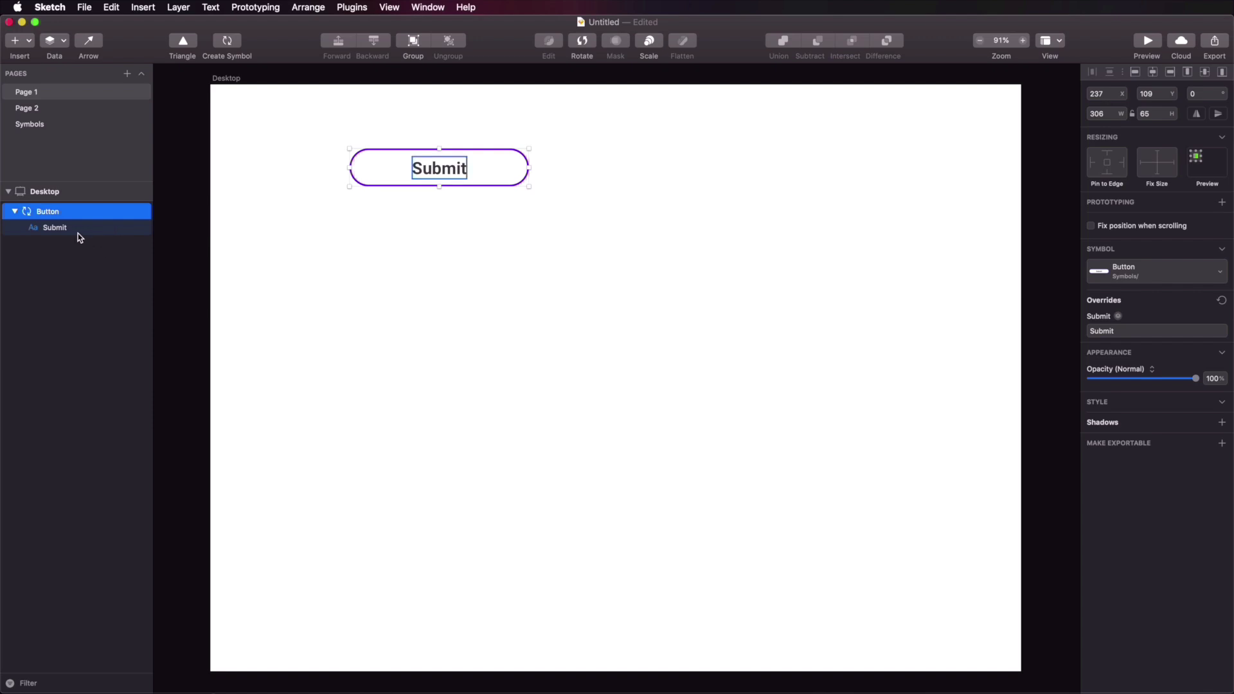
pyautogui.doubleClick(450, 171)
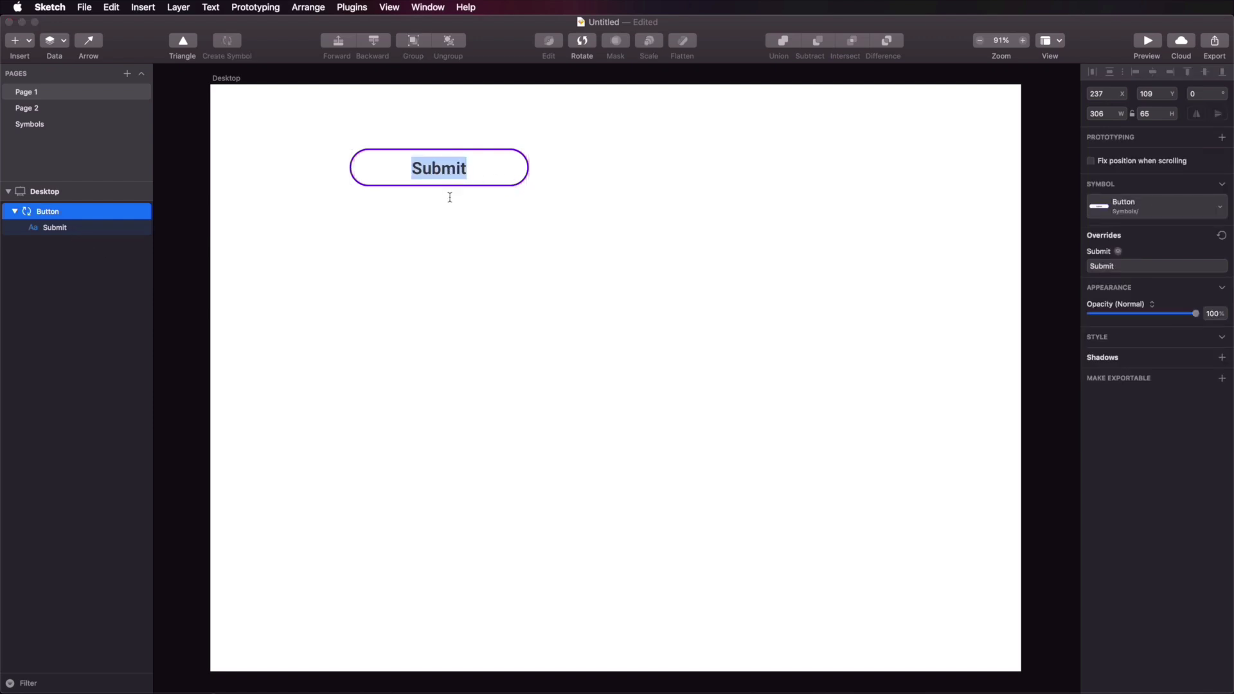
pyautogui.press('Right')
pyautogui.write('Form')
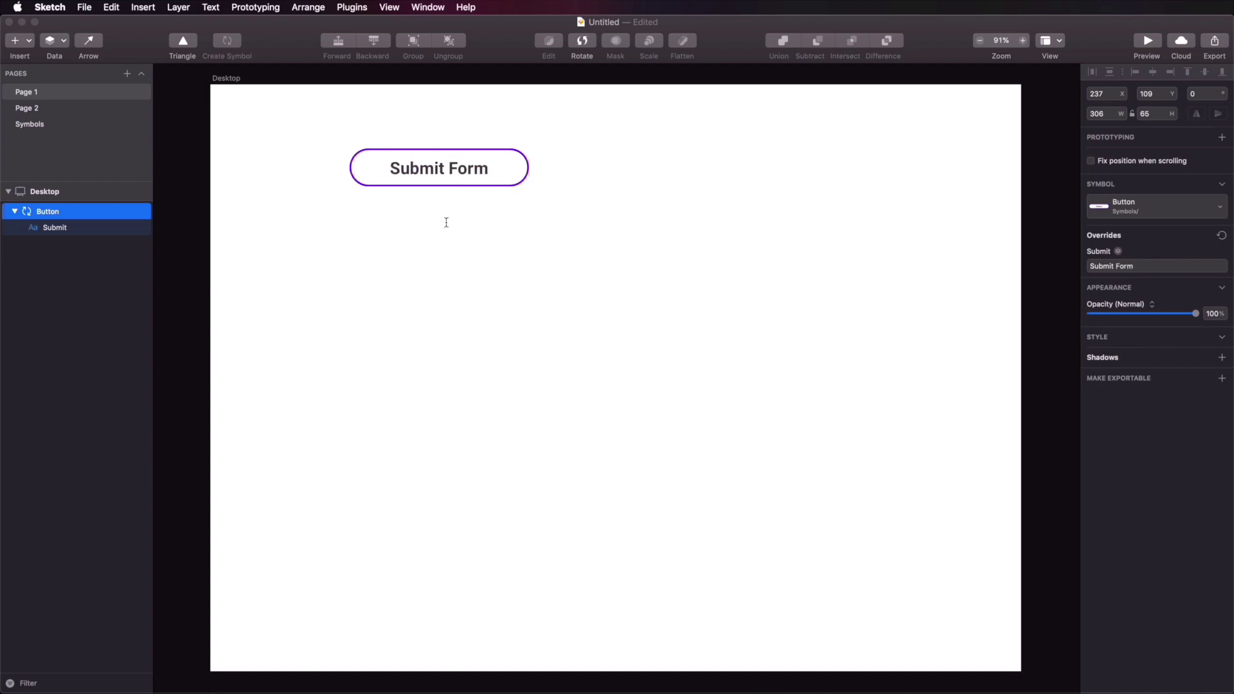
pyautogui.press('Escape')
pyautogui.click(444, 237)
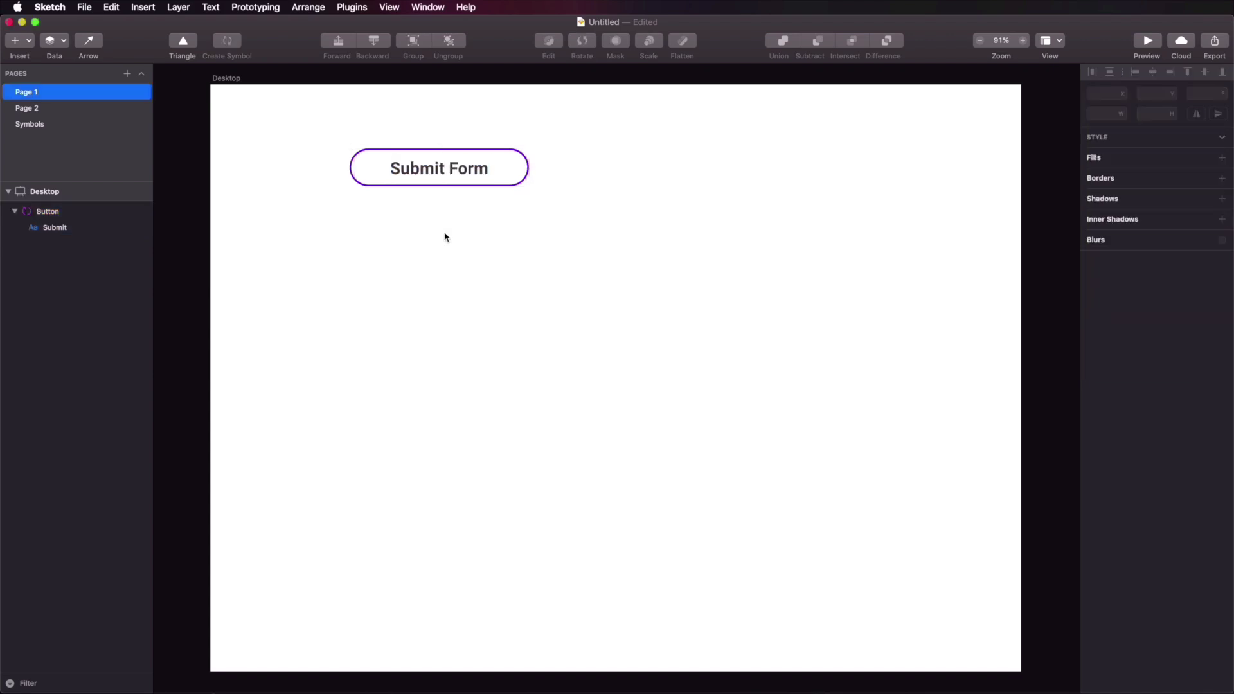
# Step: Check the button text on the Symbols page and Page 2, and move Page 1's button to about X 461, Y 219
pyautogui.click(65, 130)
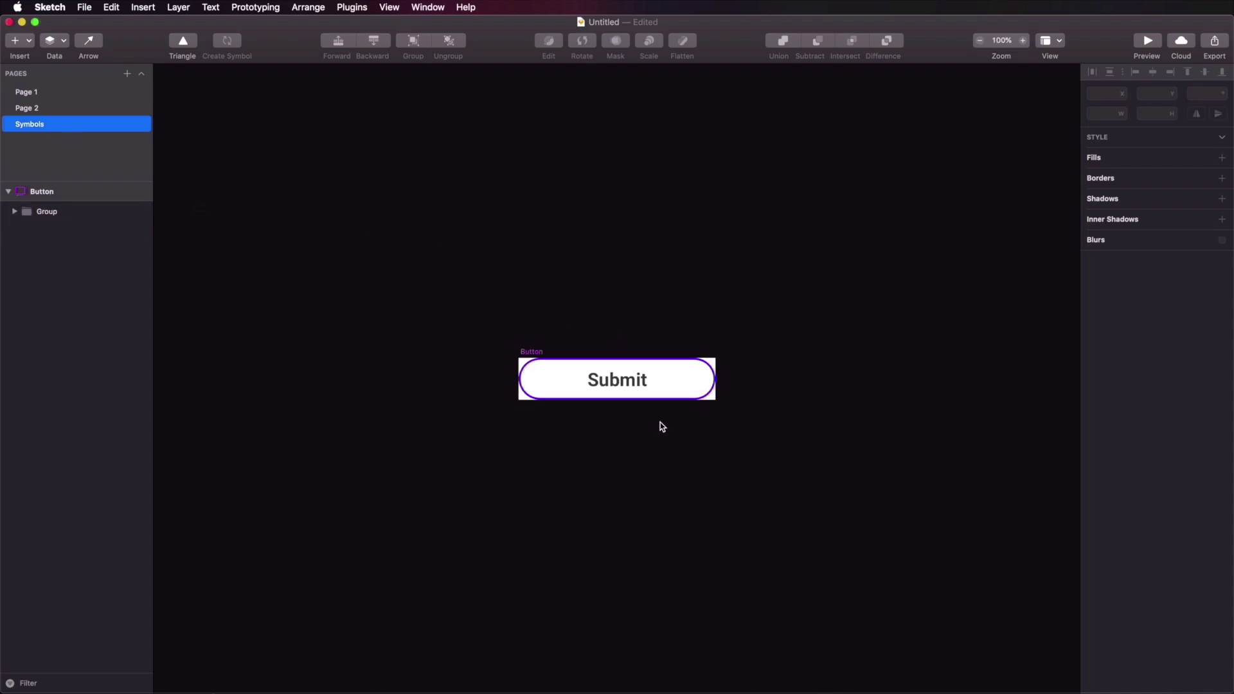
pyautogui.press('pageup')
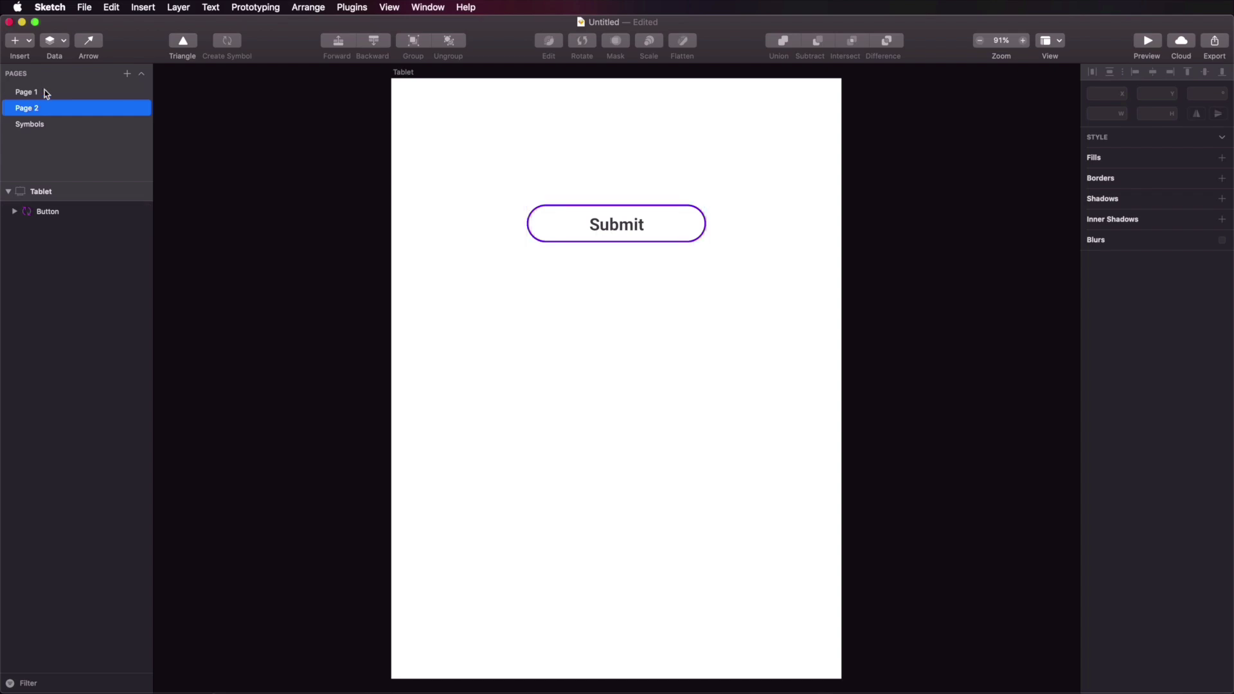
pyautogui.click(10, 94)
pyautogui.moveTo(433, 168); pyautogui.dragTo(564, 232)
pyautogui.click(586, 352)
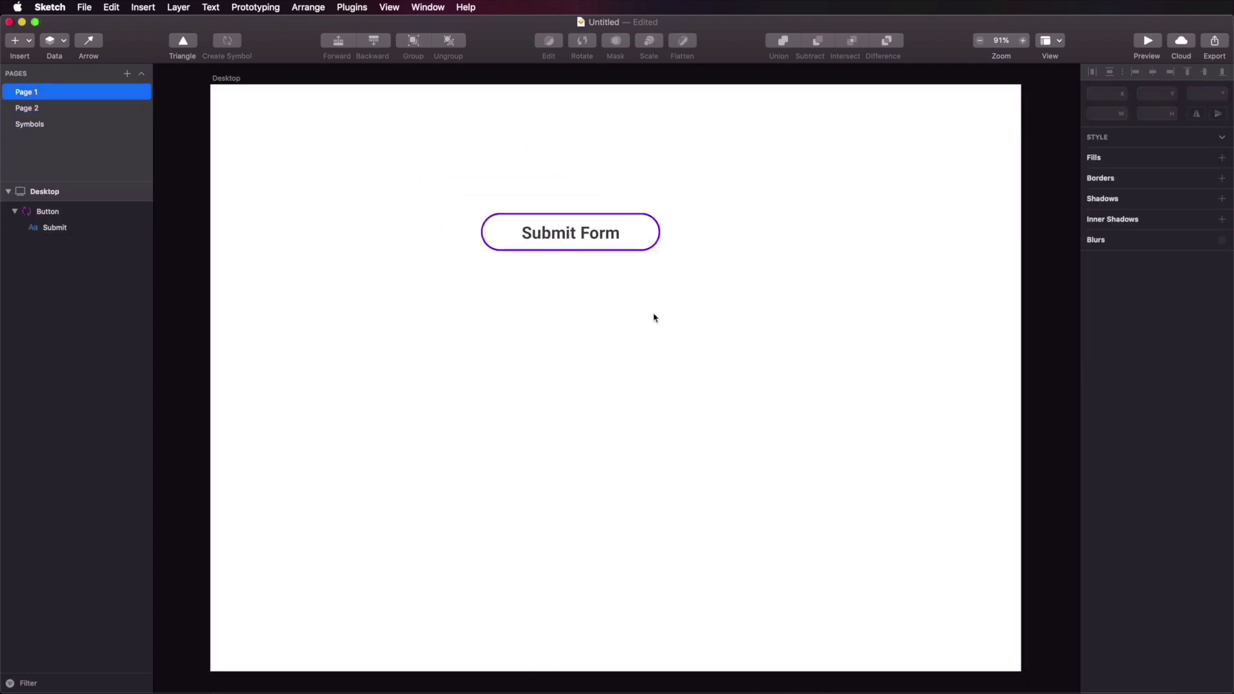
# Step: Detach the "Submit Form" button on Page 1 from its symbol and deselect it
pyautogui.click(570, 250)
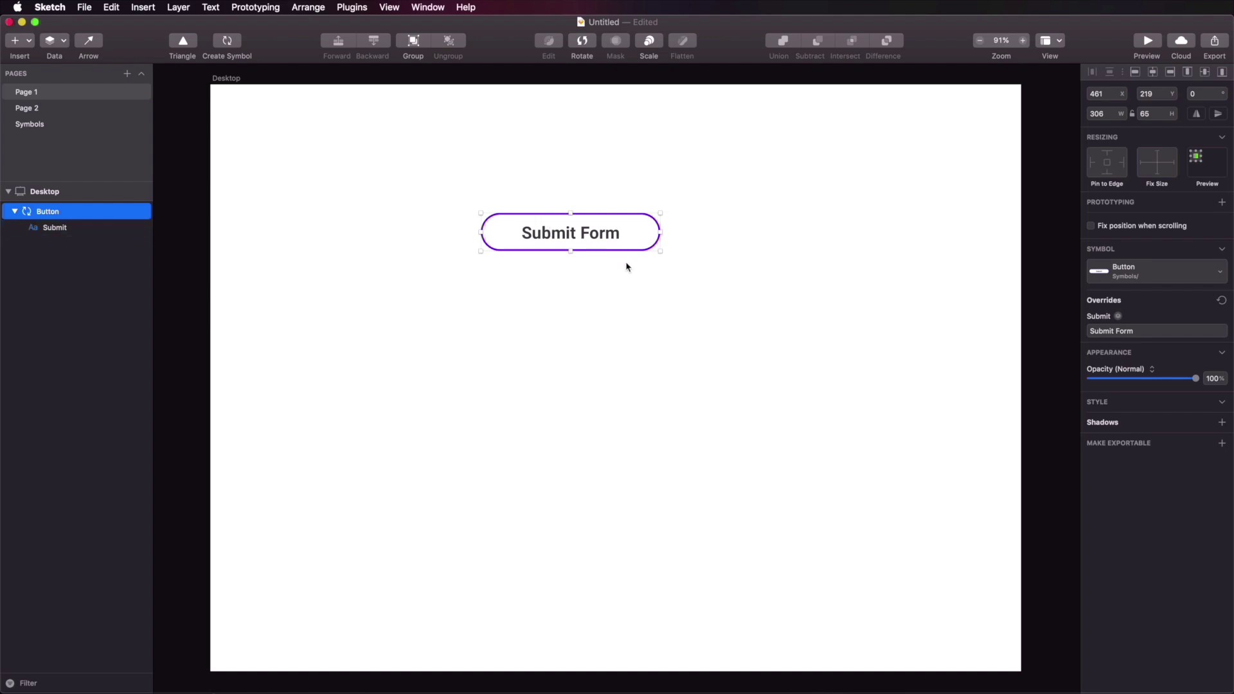
pyautogui.rightClick(631, 237)
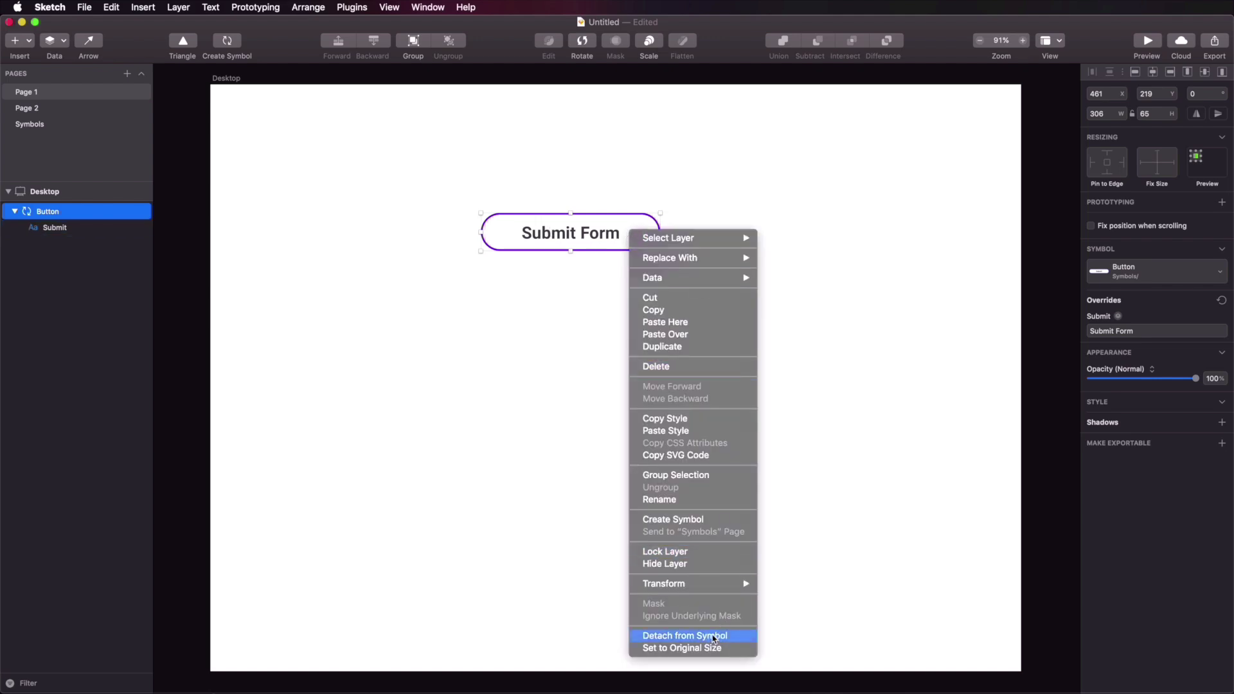
pyautogui.click(524, 242)
pyautogui.click(1153, 270)
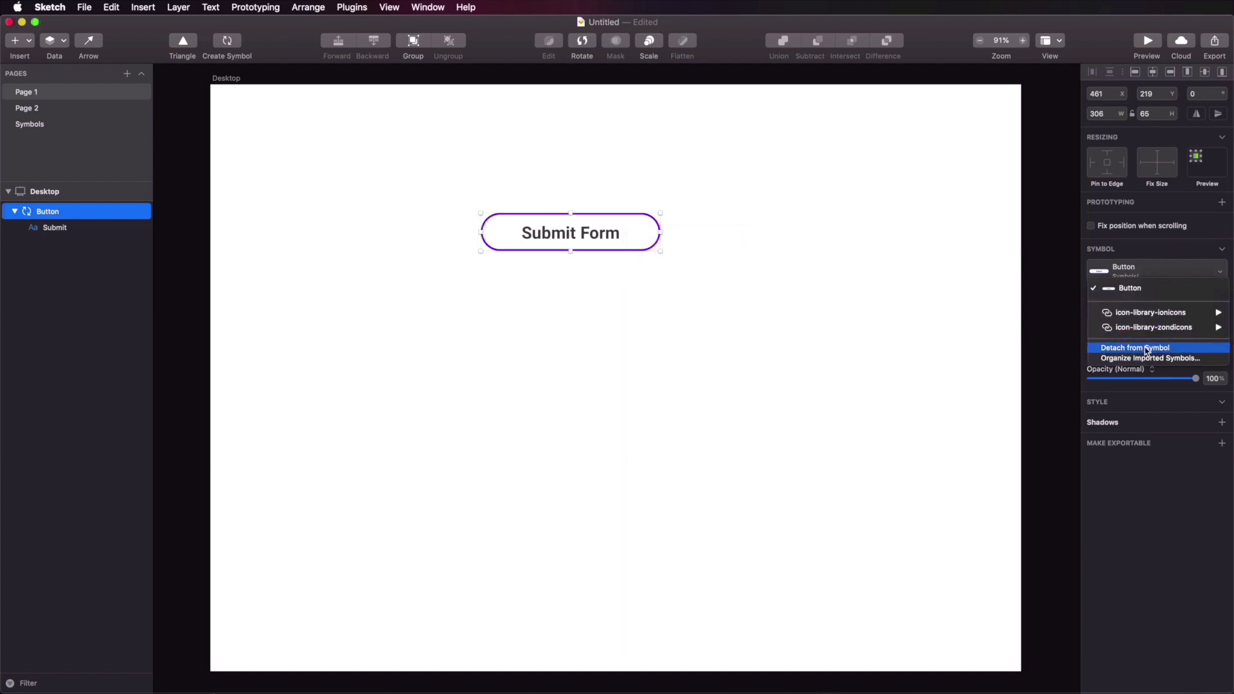
pyautogui.click(1148, 348)
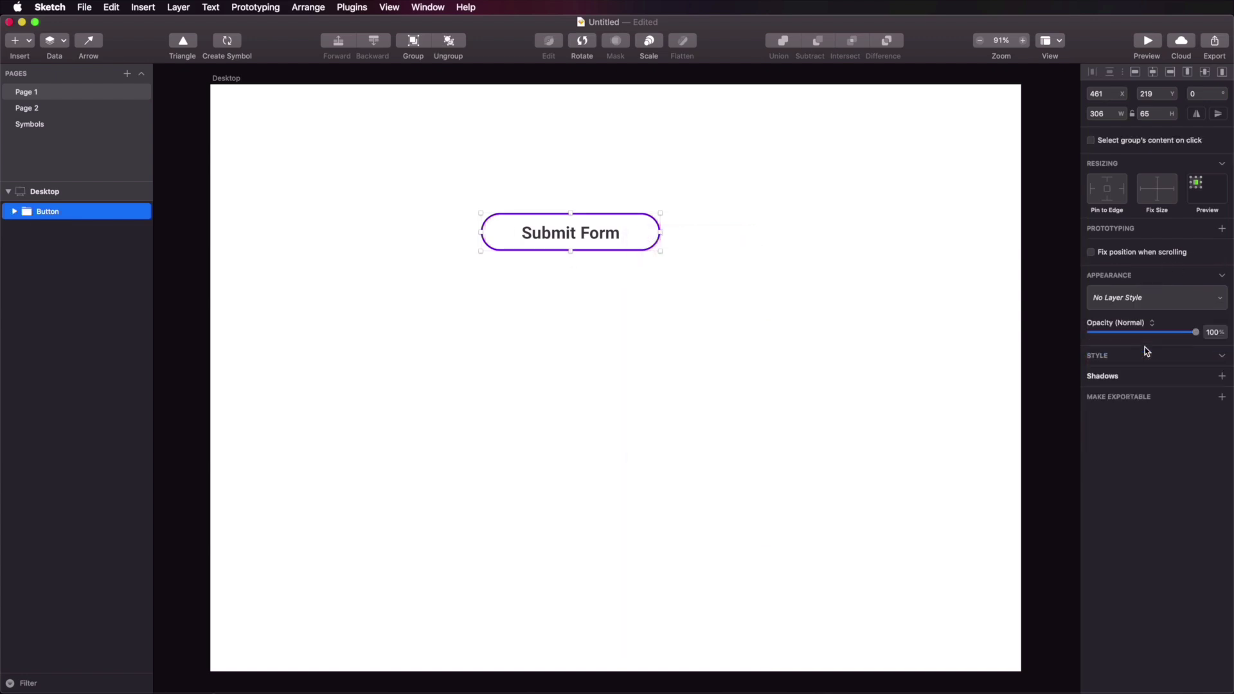
pyautogui.click(543, 306)
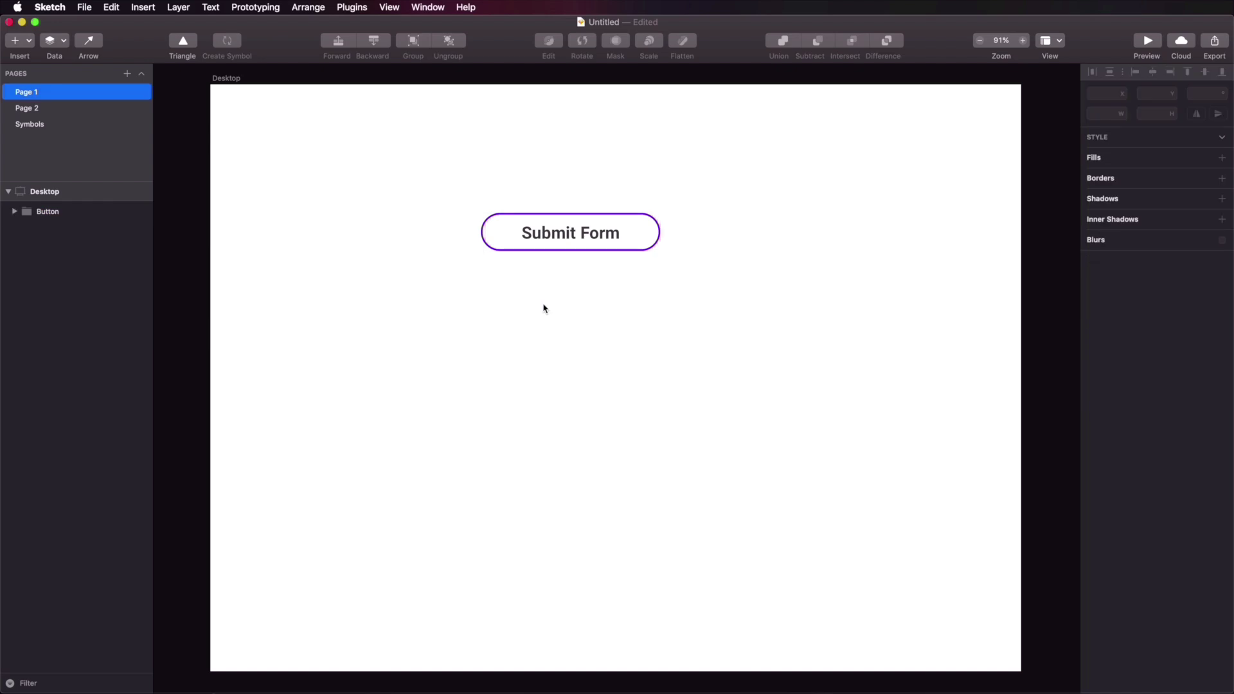
# Step: Set the detached button's "Submit Form" text color to the light blue global preset #32C5FF
pyautogui.keyDown('super'); pyautogui.click(590, 241); pyautogui.keyUp('super')
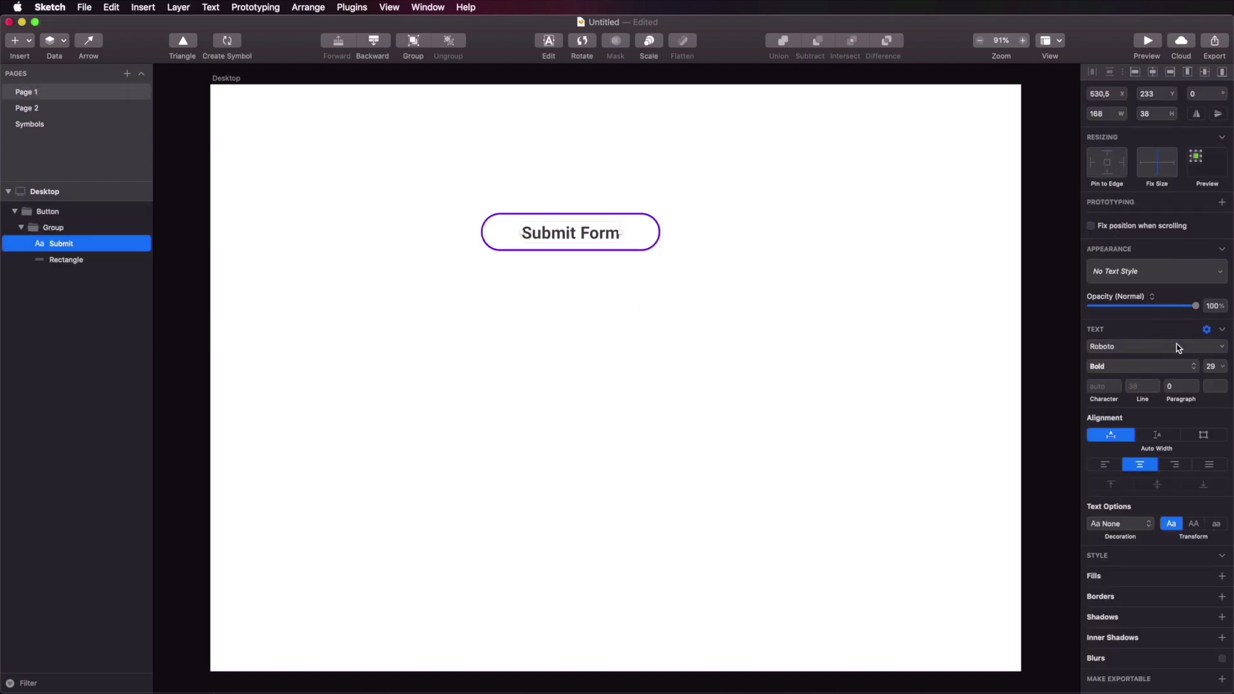
pyautogui.click(1214, 386)
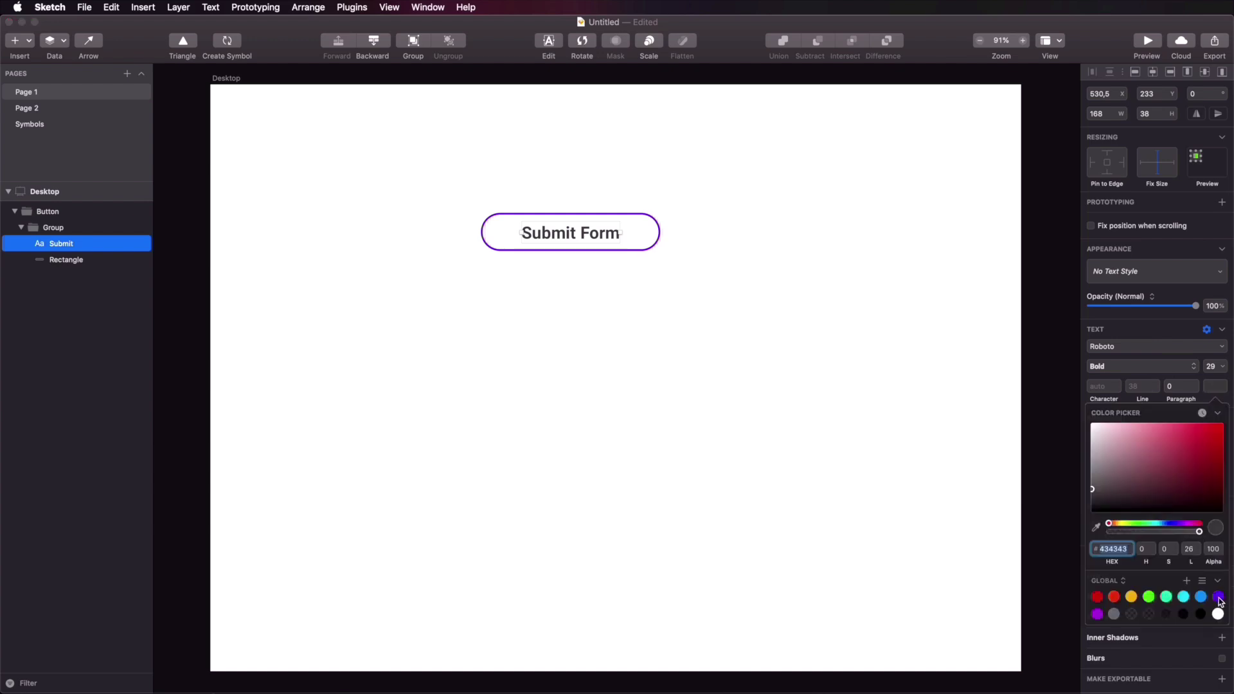
pyautogui.click(1181, 598)
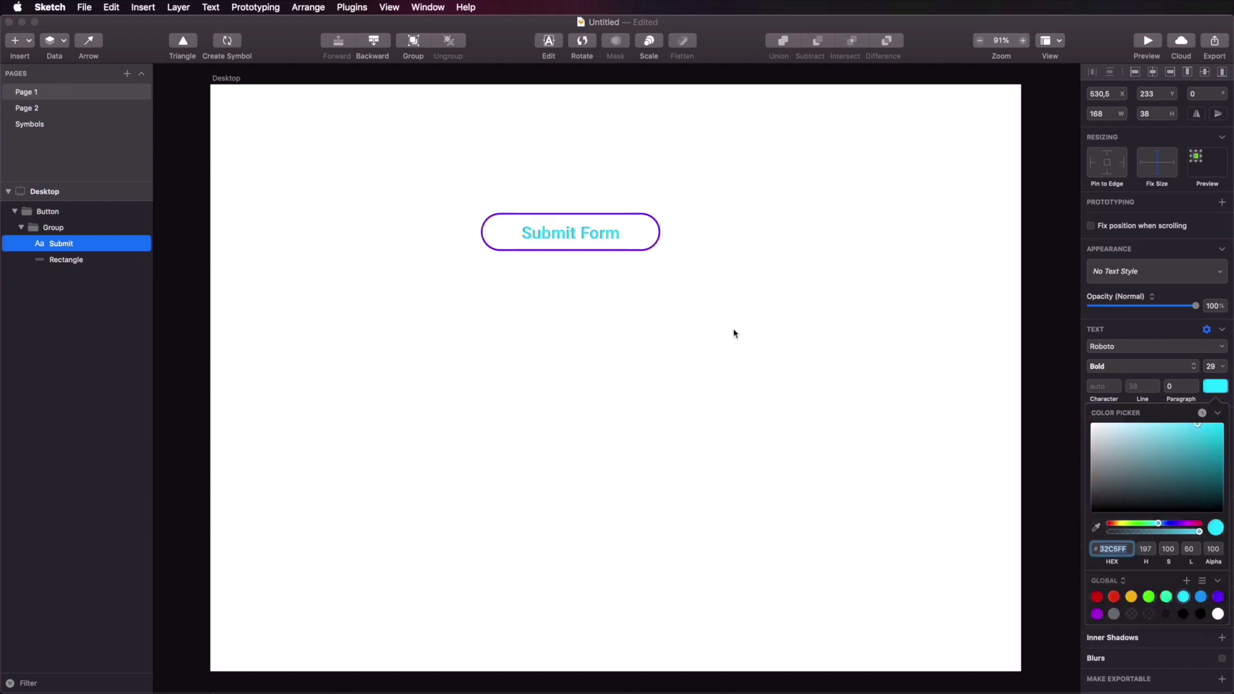
# Step: Deselect the Page 1 button text and check how the button looks on Page 2
pyautogui.click(719, 402)
pyautogui.click(566, 239)
pyautogui.press('Escape')
pyautogui.click(8, 108)
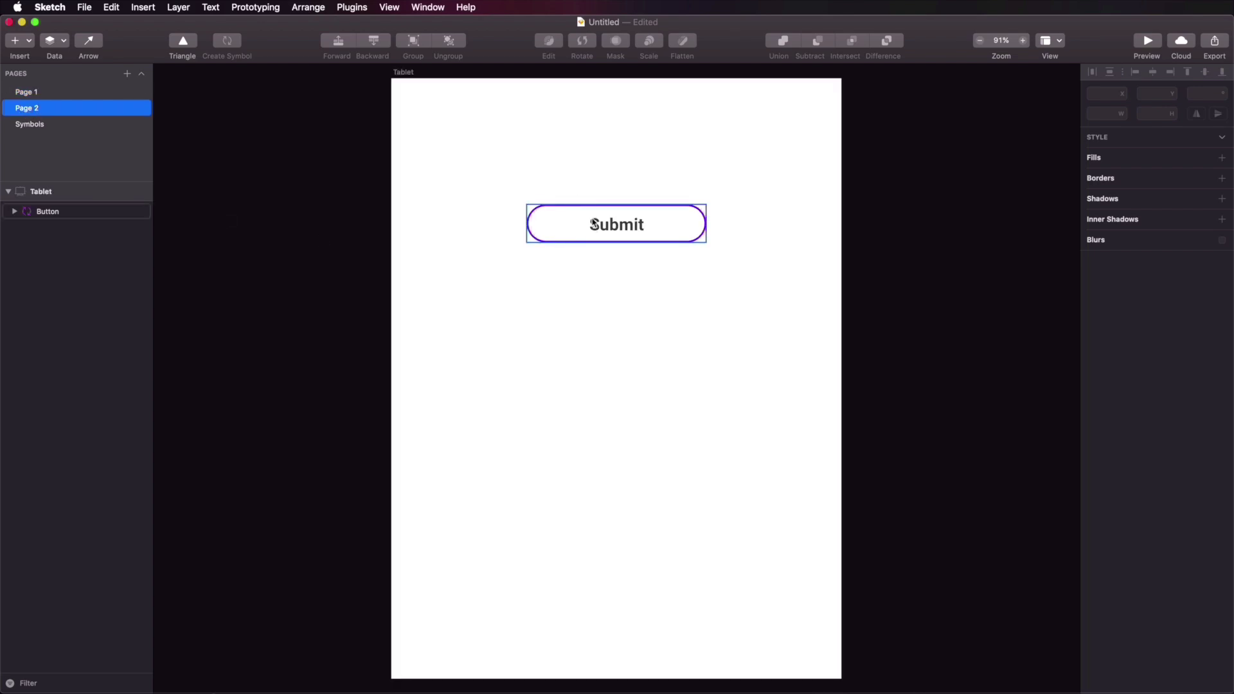
# Step: Disable Allow Overrides for the Button symbol on the Symbols page
pyautogui.click(59, 125)
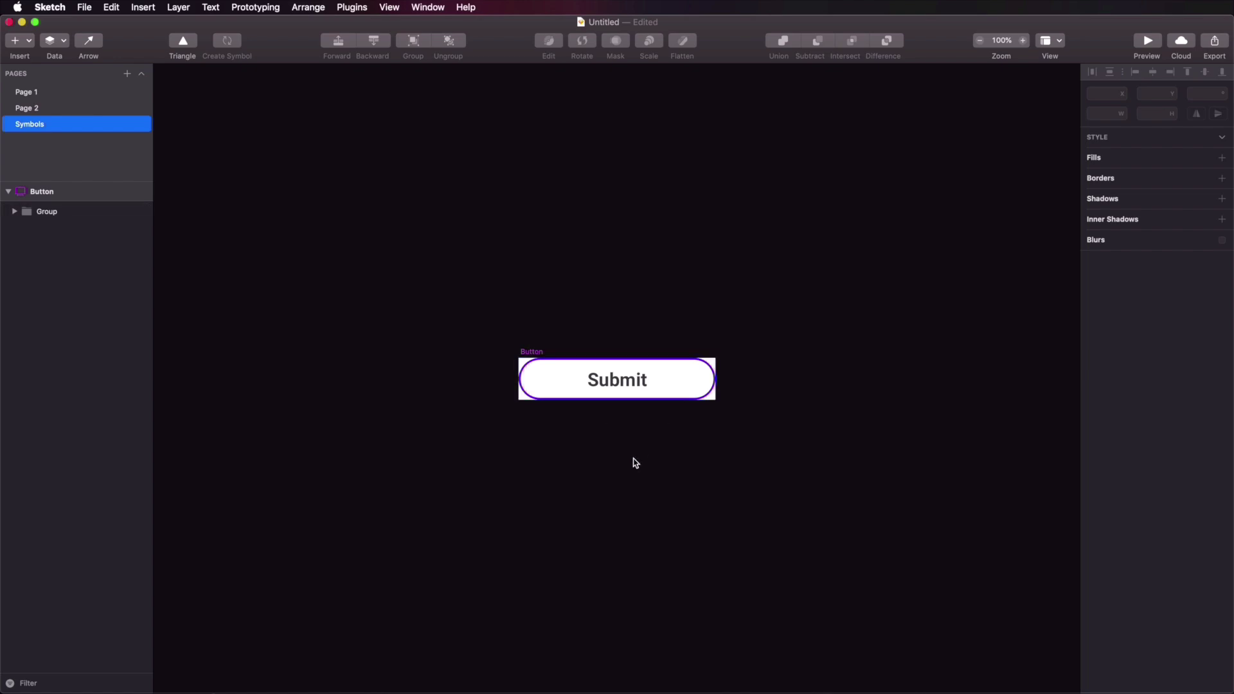
pyautogui.click(534, 352)
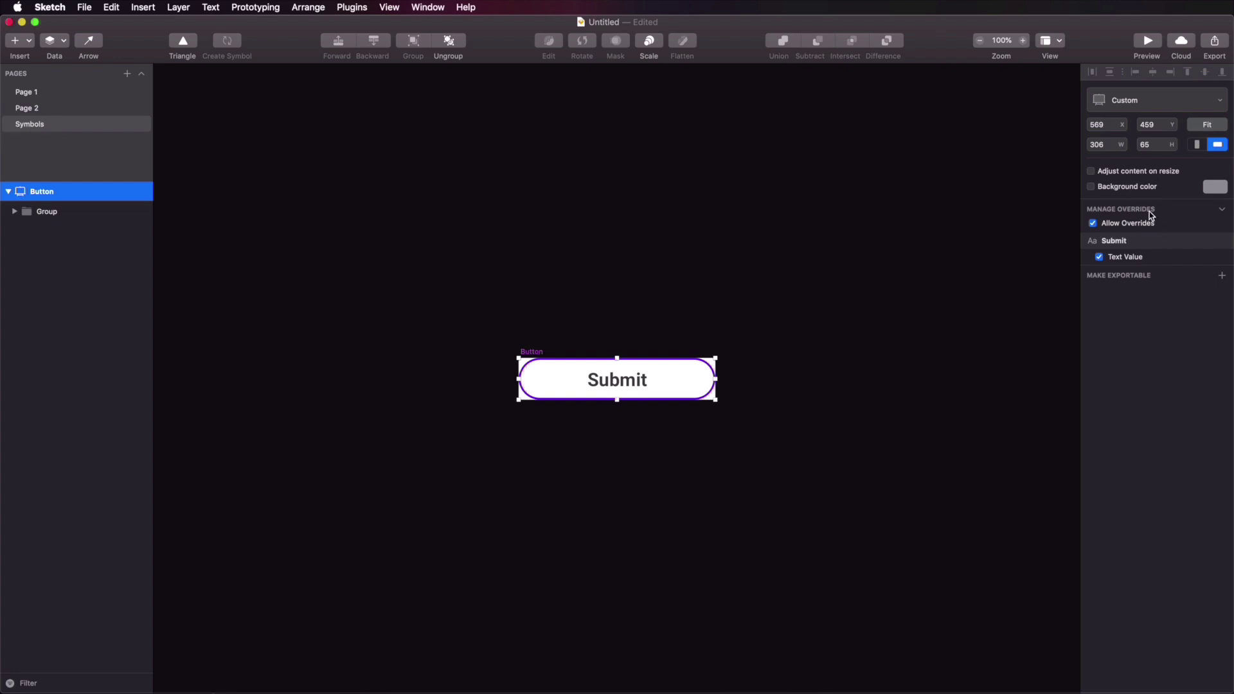
pyautogui.click(1094, 224)
# Step: Open the Page 2 button's symbol source, return to the instance and move it to about X 231, Y 261
pyautogui.click(72, 108)
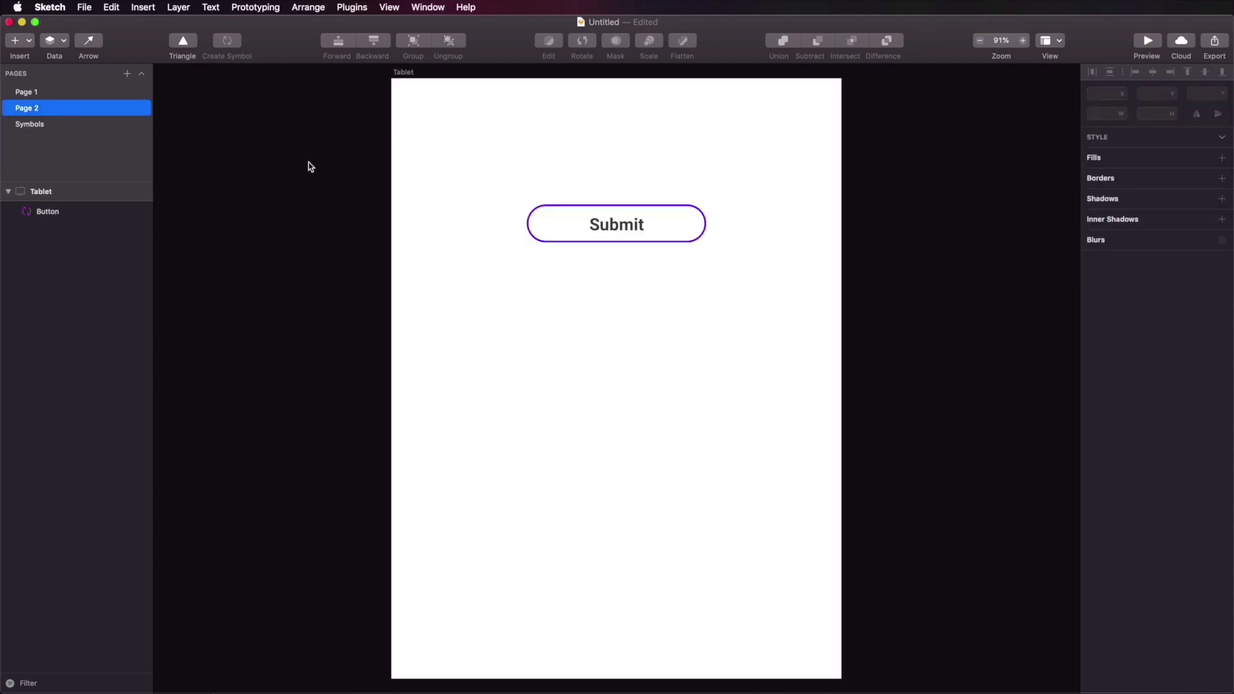
pyautogui.click(615, 234)
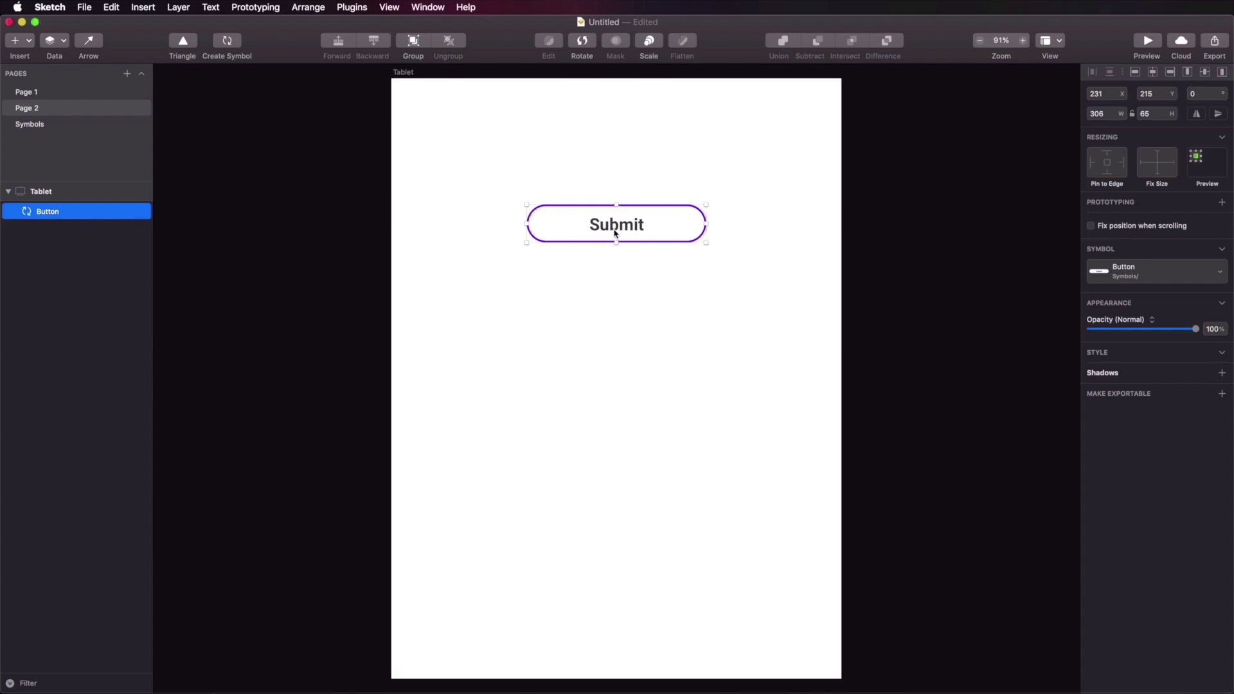
pyautogui.doubleClick(628, 238)
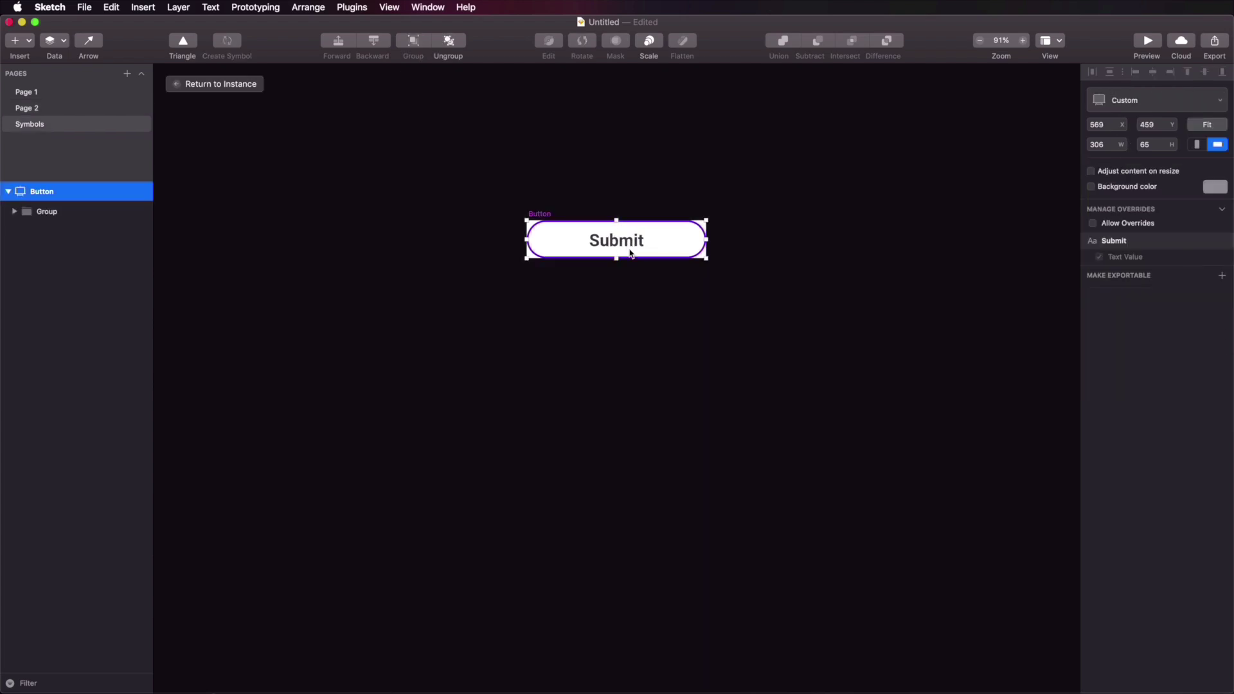
pyautogui.click(211, 86)
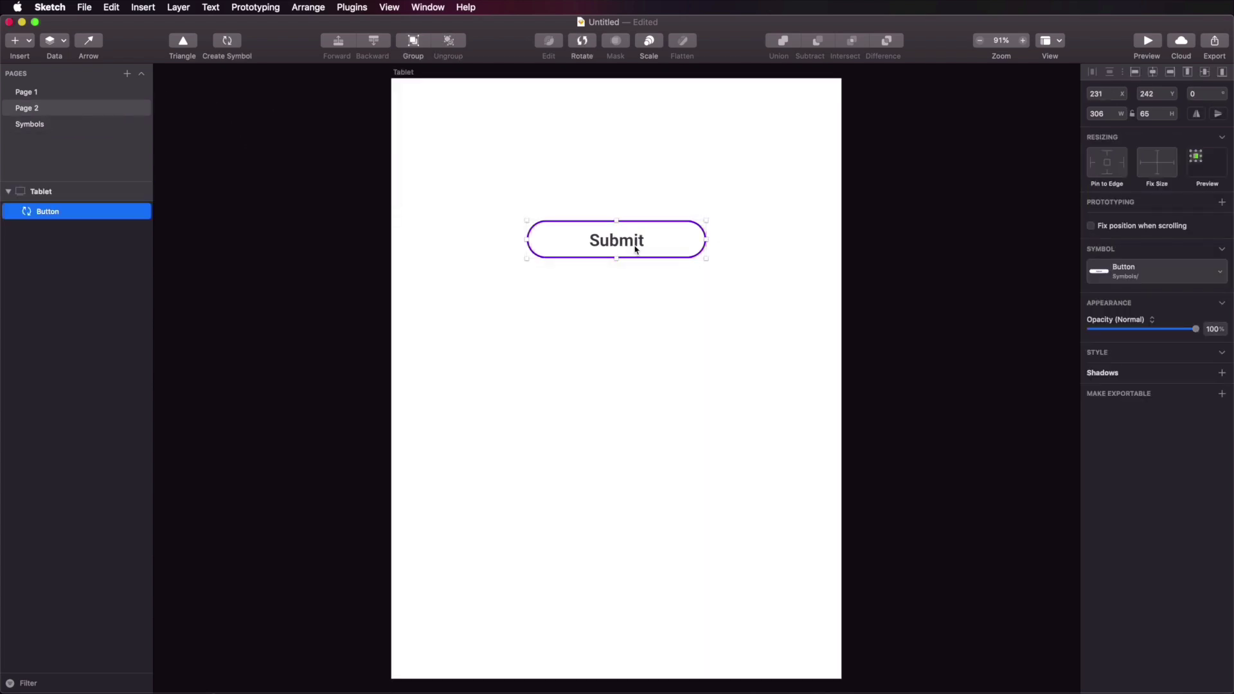
pyautogui.moveTo(633, 247); pyautogui.dragTo(633, 257)
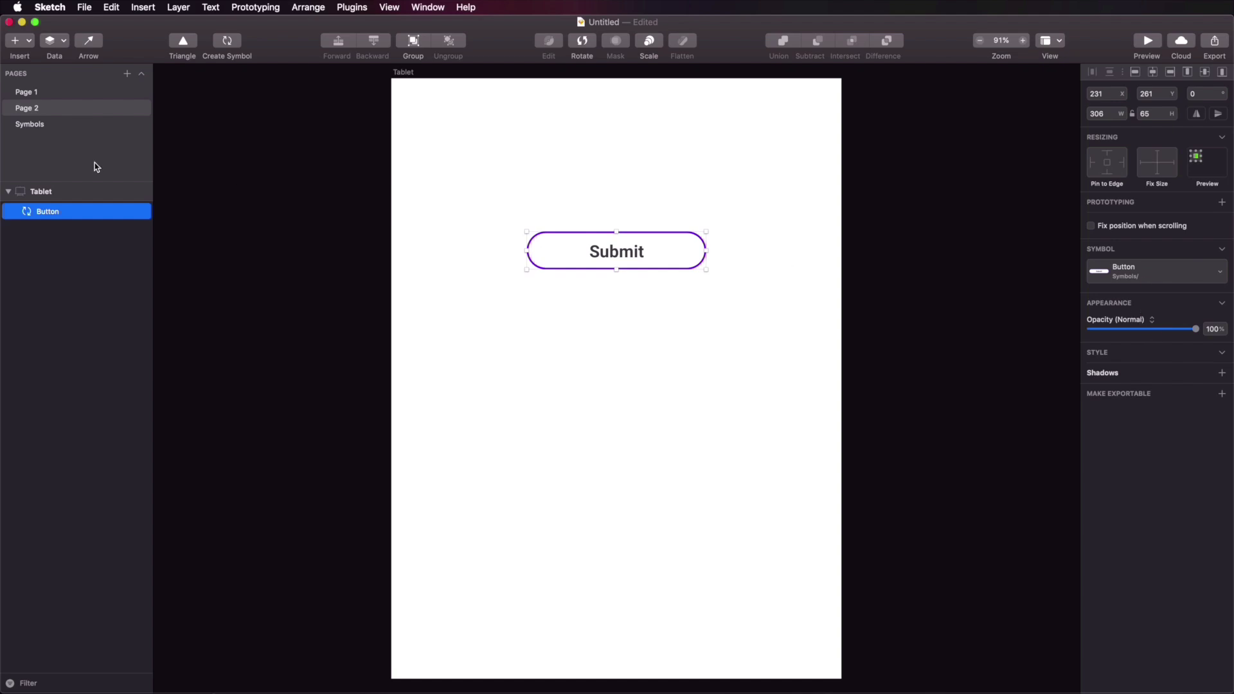
# Step: Enable Allow Overrides for the Button symbol again on the Symbols page
pyautogui.click(63, 124)
pyautogui.click(1120, 224)
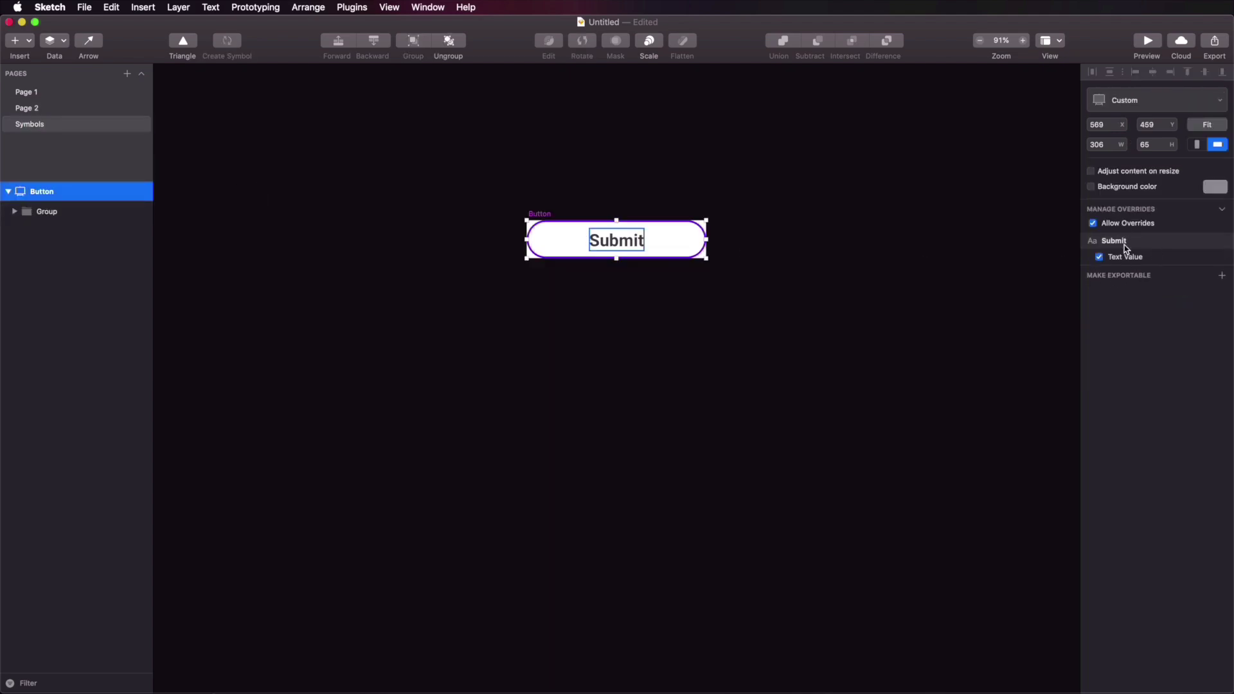
pyautogui.click(1124, 256)
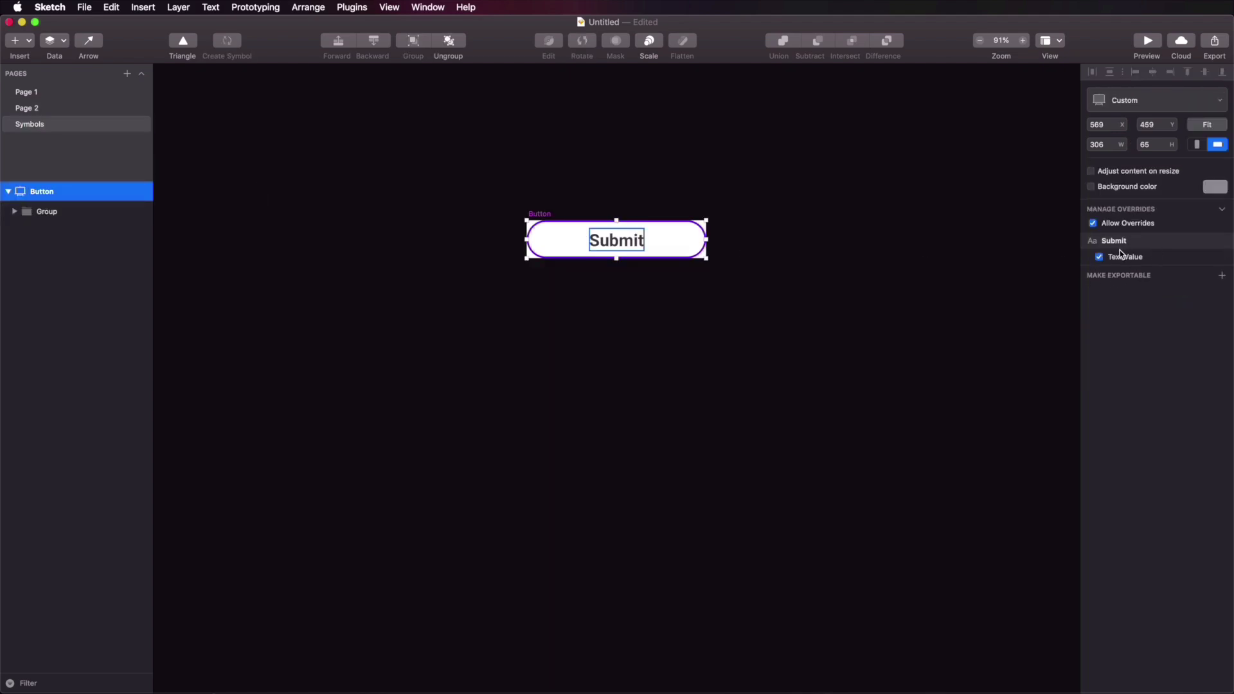
# Step: Override the Page 2 button instance's Submit text with "Hello"
pyautogui.click(56, 109)
pyautogui.click(637, 257)
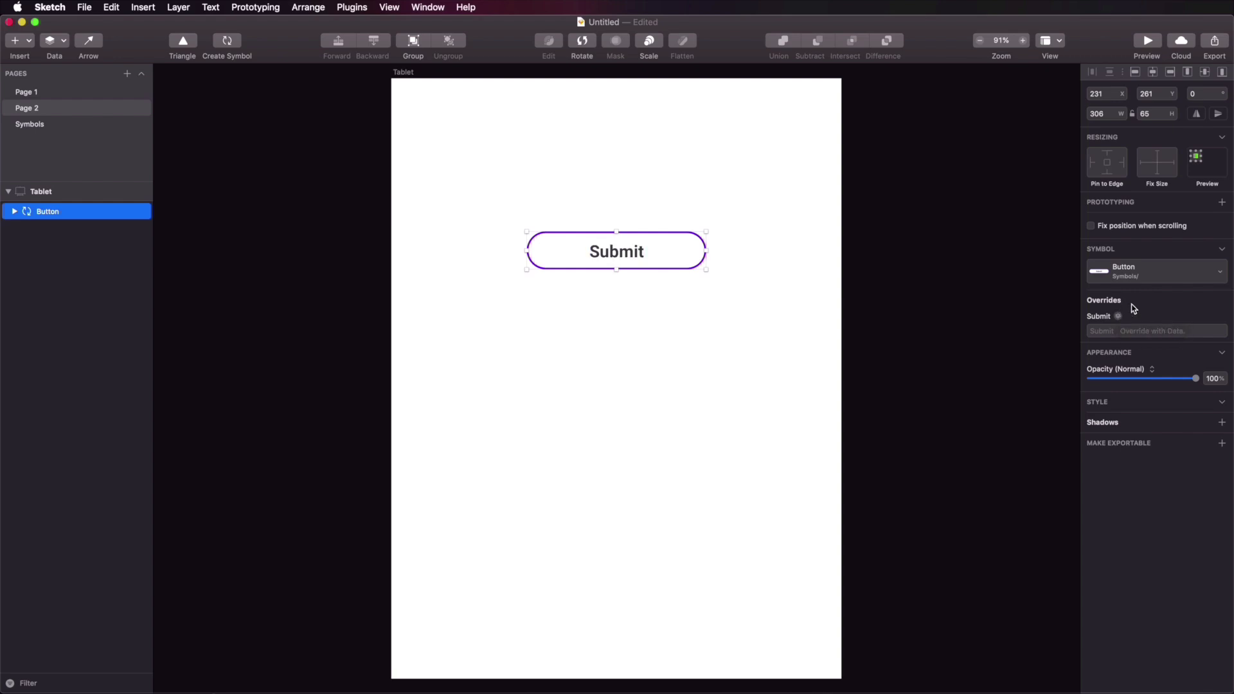
pyautogui.click(1124, 330)
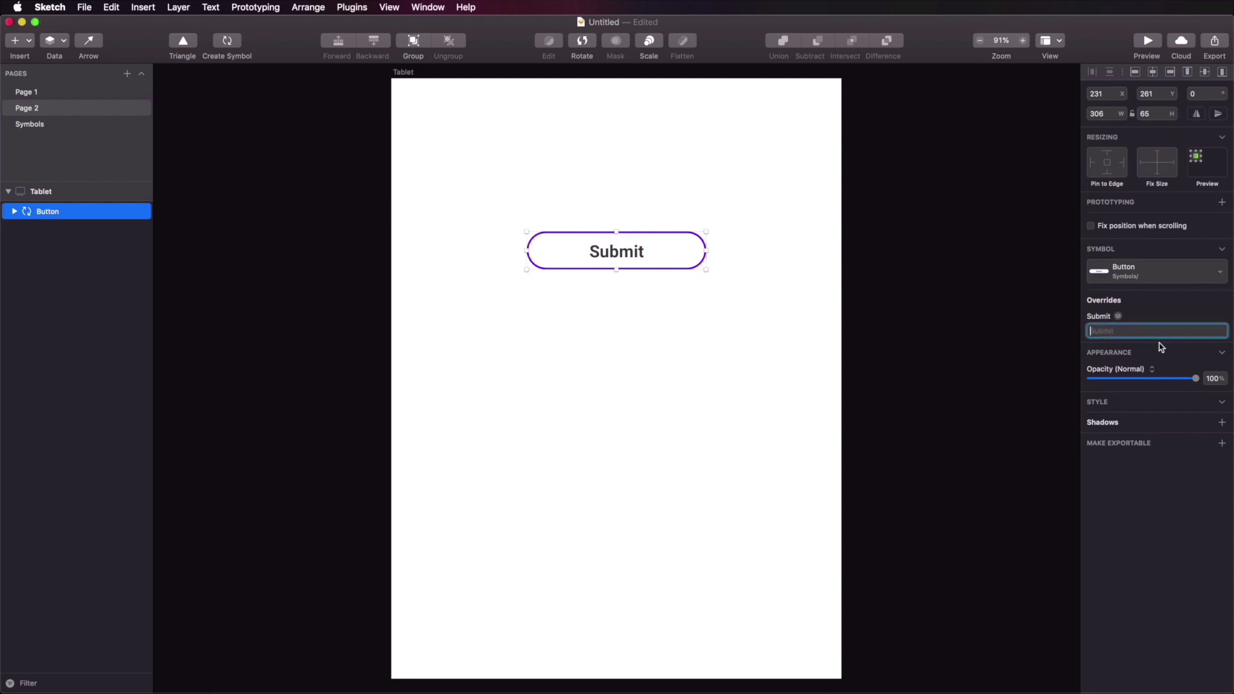
pyautogui.write('Hello')
pyautogui.press('Return')
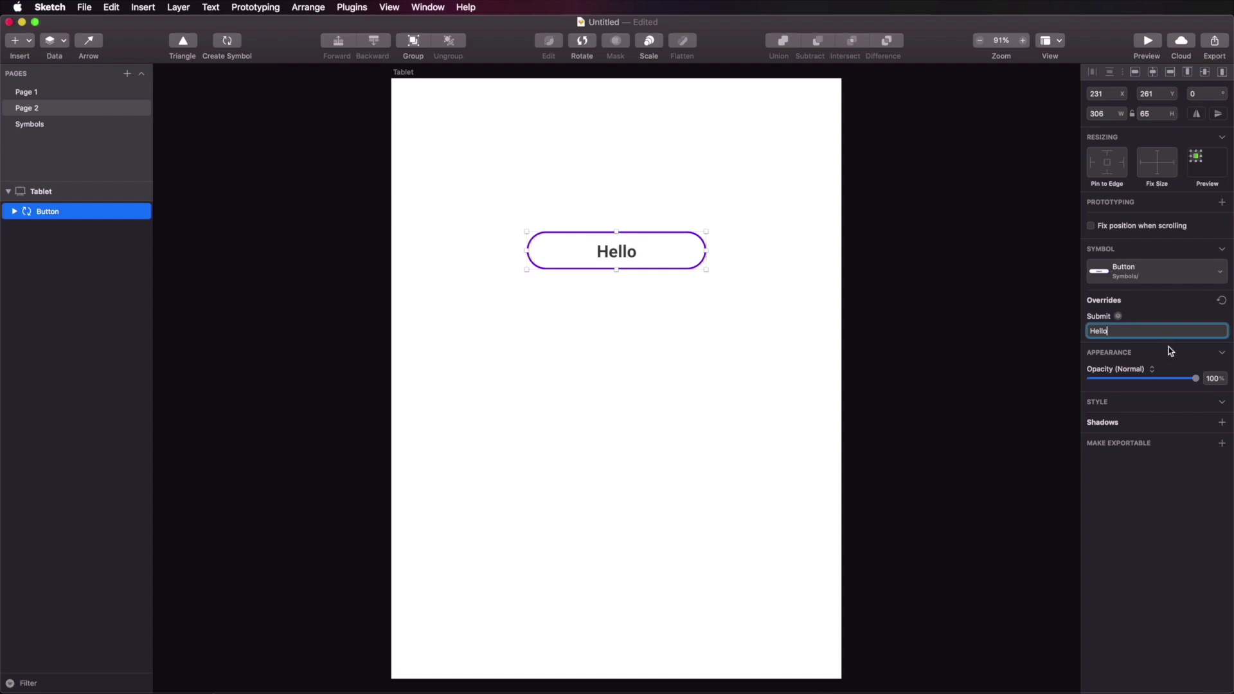
# Step: Append a first name to the Page 2 button's "Hello" text directly on the canvas and deselect the button
pyautogui.doubleClick(658, 236)
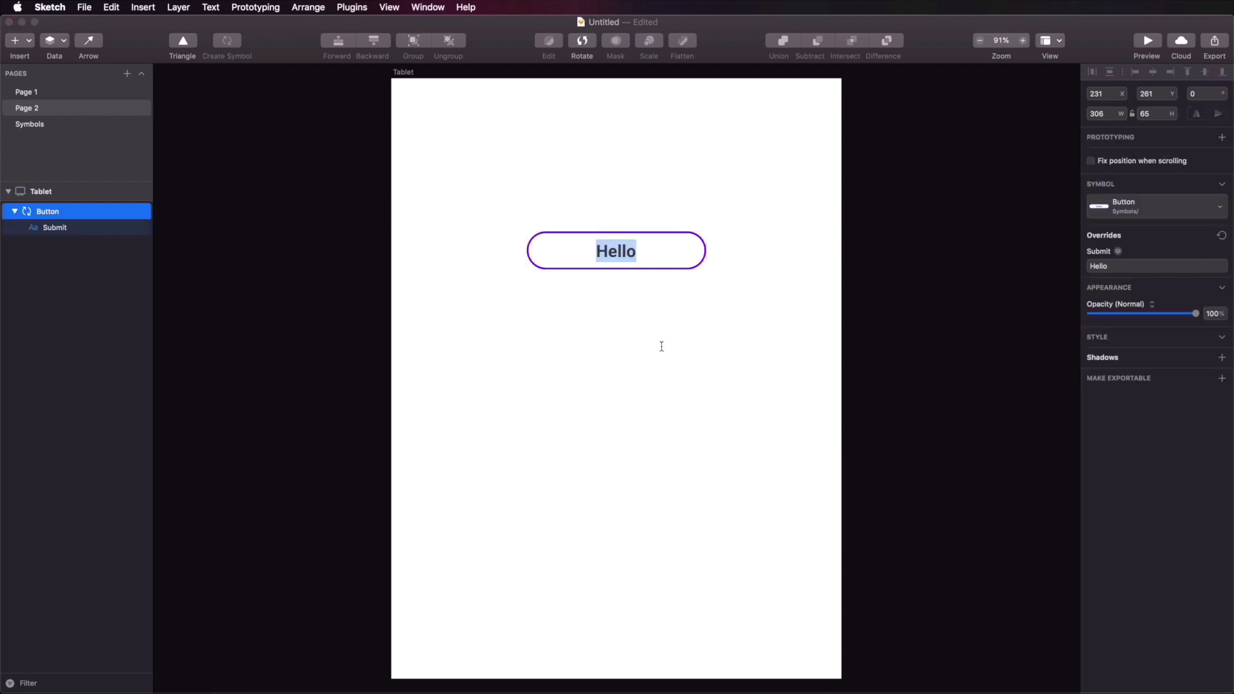
pyautogui.press('Right')
pyautogui.write('Adi')
pyautogui.click(648, 373)
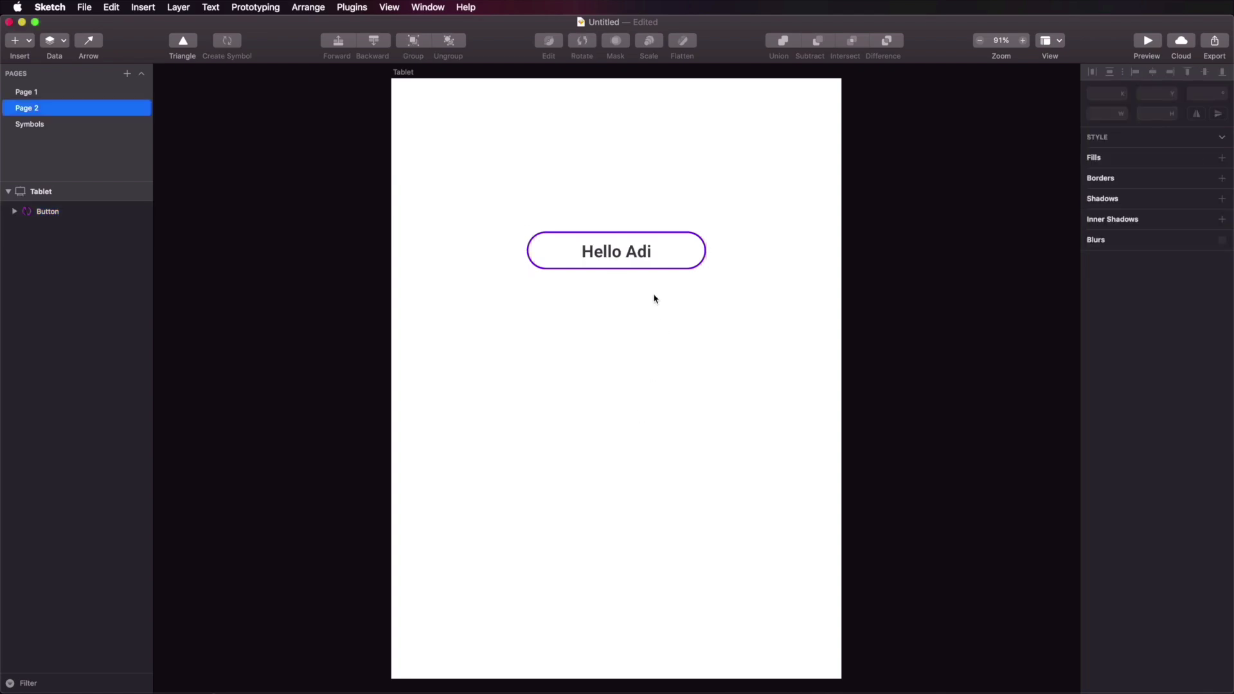
# Step: Group the four "Type something" texts on Page 1 and turn the group into a symbol named "Form"
pyautogui.click(42, 94)
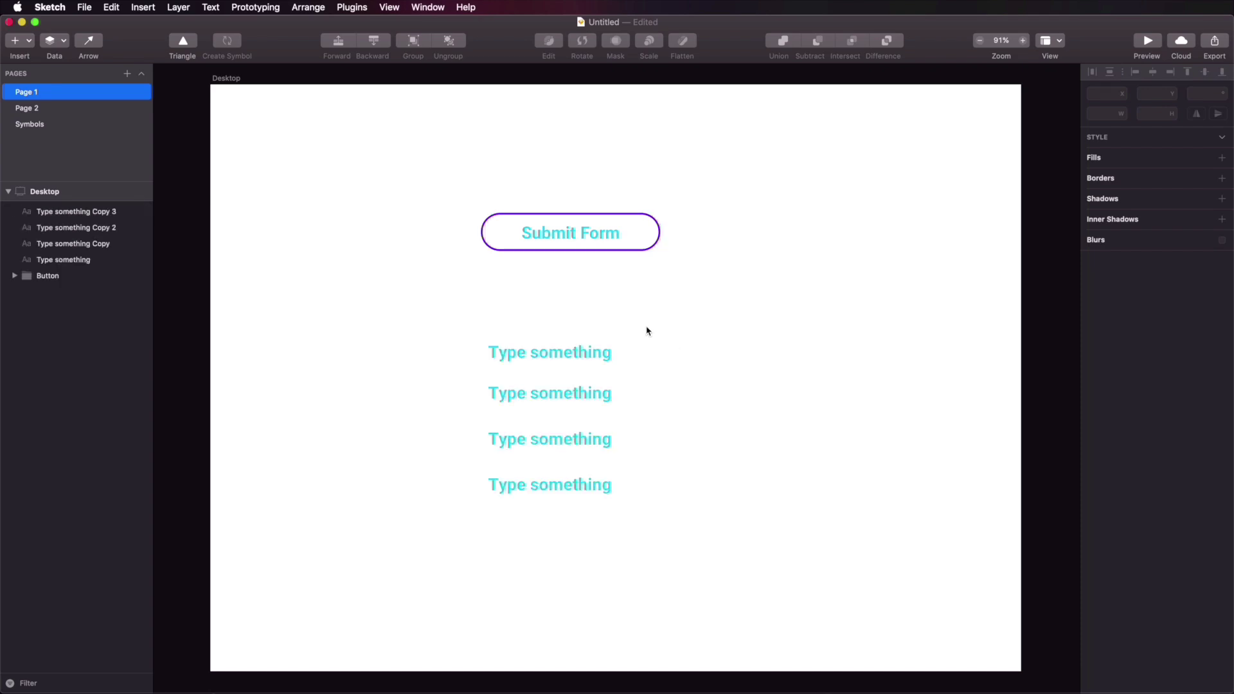
pyautogui.moveTo(647, 330); pyautogui.dragTo(609, 483)
pyautogui.press('super+g')
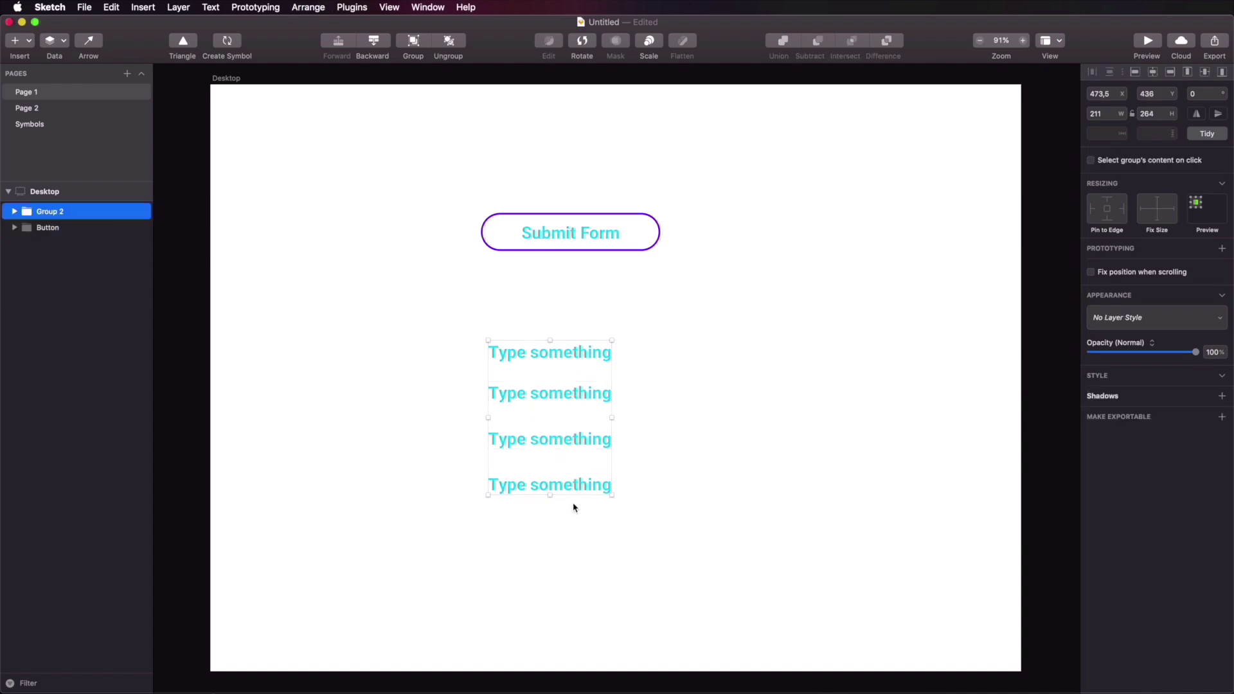
pyautogui.click(228, 41)
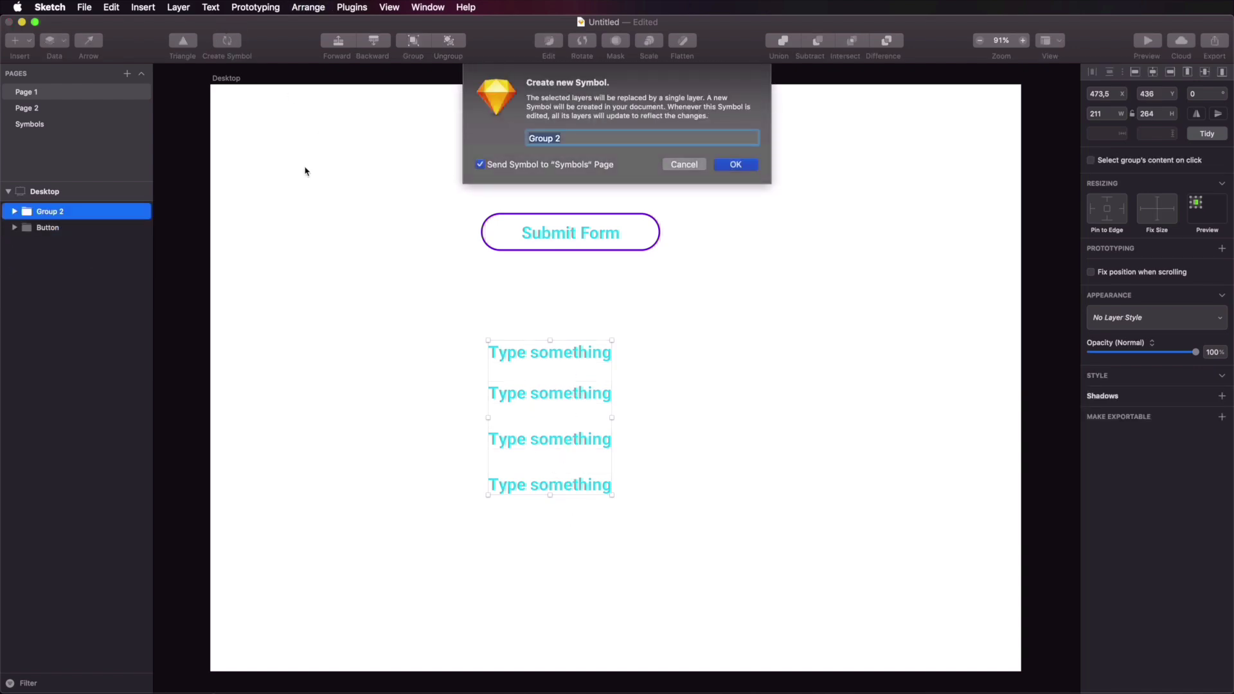
pyautogui.write('Form')
pyautogui.press('Return')
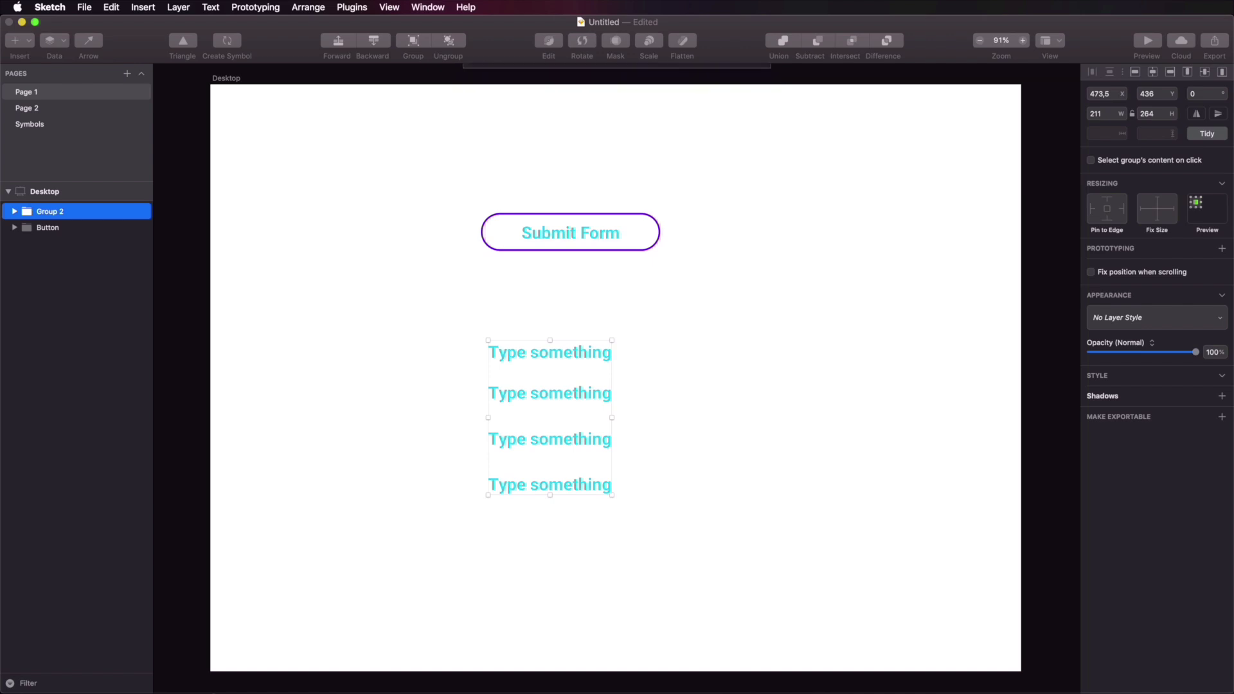
# Step: Move the Form instance on Page 1 to about X 480, Y 420
pyautogui.click(313, 174)
pyautogui.click(565, 444)
pyautogui.moveTo(564, 342)
pyautogui.mouseDown()
pyautogui.moveTo(561, 330)
pyautogui.moveTo(548, 353)
pyautogui.moveTo(563, 330)
pyautogui.mouseUp()
# Step: On the Symbols page, turn the Form symbol's Text Value overrides for Copy 3 and Copy 2 off and back on
pyautogui.click(29, 123)
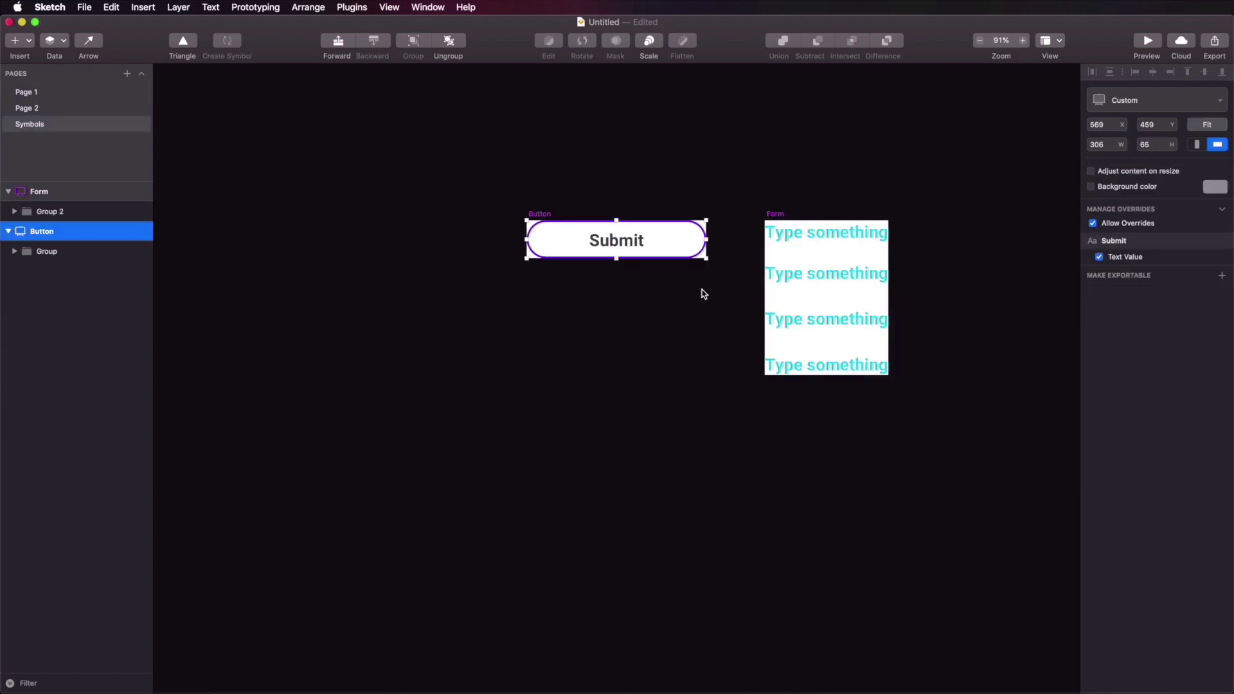
pyautogui.click(711, 308)
pyautogui.click(777, 213)
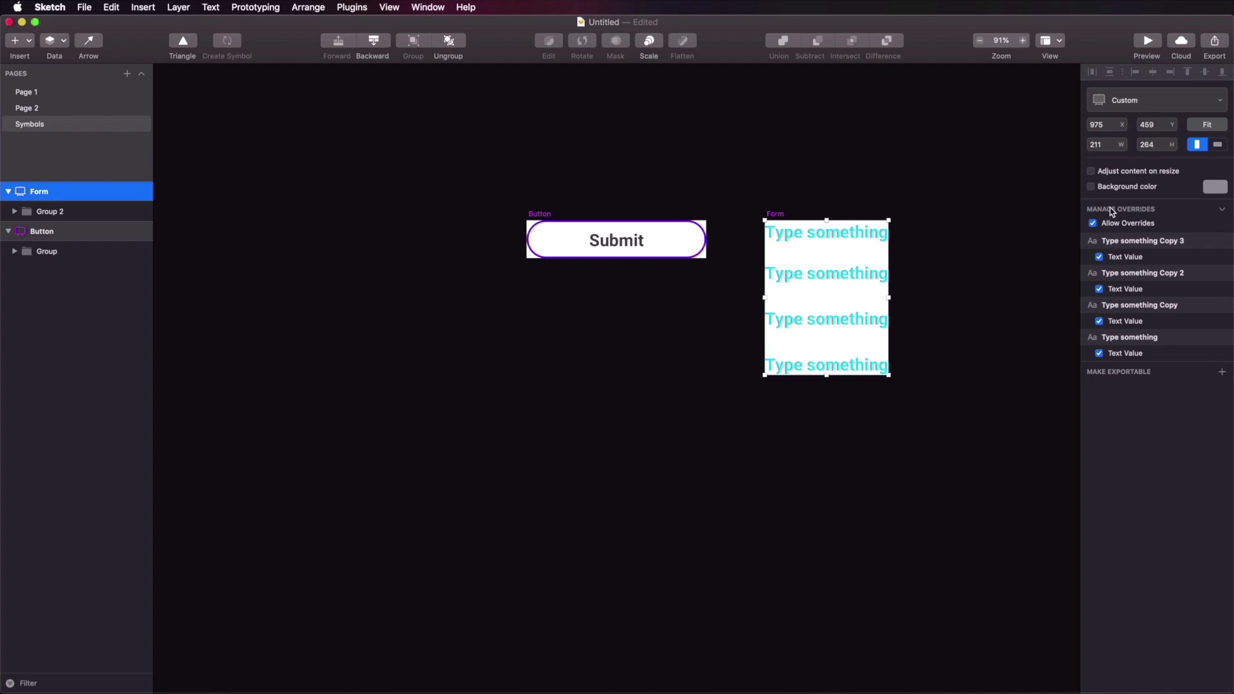
pyautogui.click(1099, 257)
pyautogui.click(1100, 289)
pyautogui.click(1099, 289)
pyautogui.click(1099, 257)
# Step: Override the "Type something Copy 3" text of the Form instance on Page 1 with "Name"
pyautogui.click(47, 97)
pyautogui.click(626, 358)
pyautogui.click(538, 358)
pyautogui.click(1114, 331)
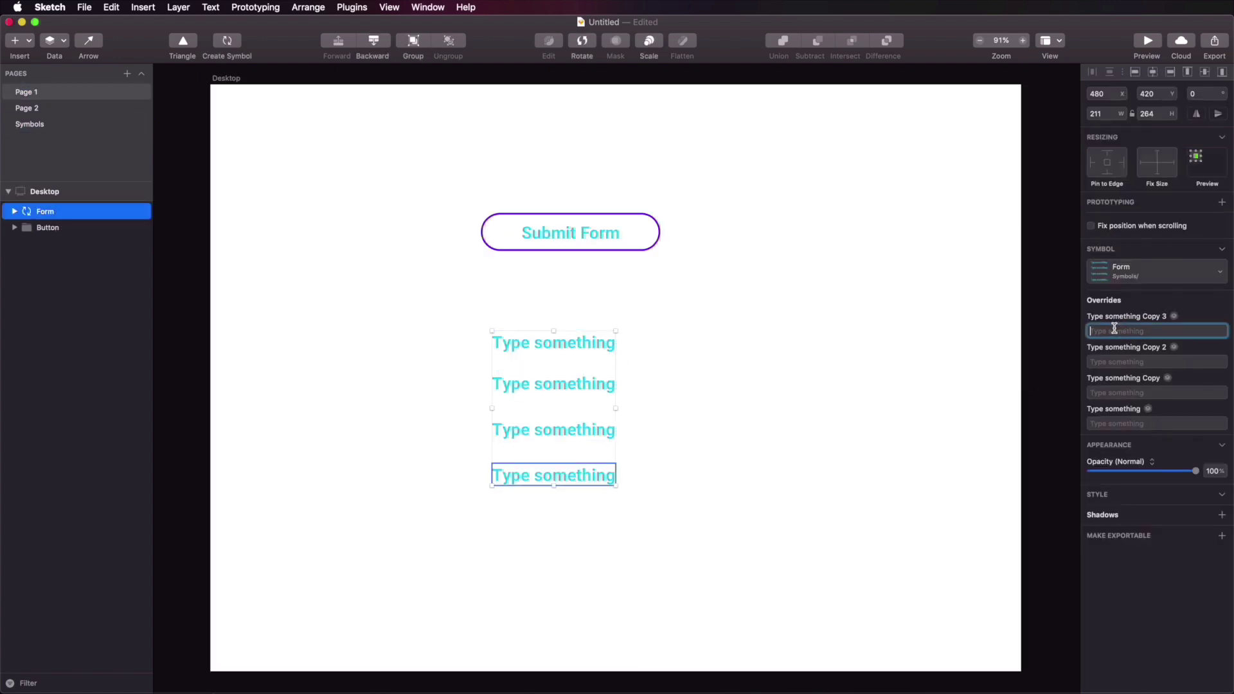
pyautogui.write('Name')
pyautogui.press('Tab')
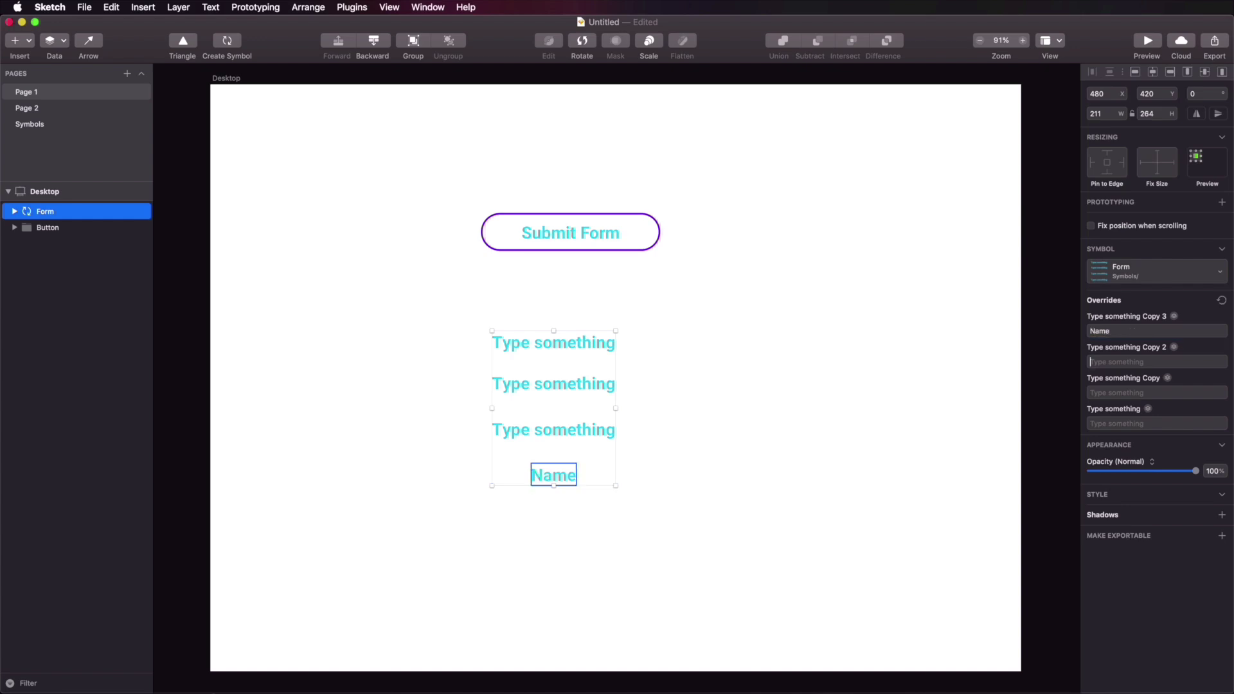
# Step: Override the Form instance's Copy 2, Copy and original texts with "Email", "Username" and "Password", and deselect it
pyautogui.write('E')
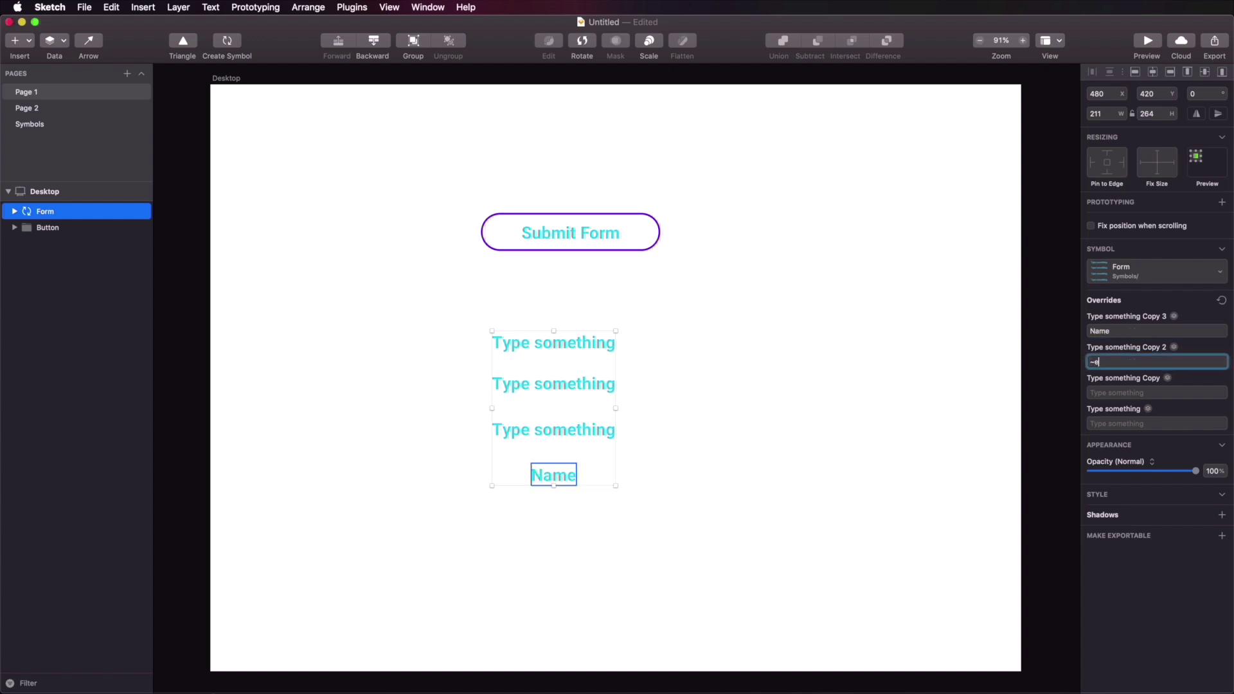
pyautogui.press('BackSpace')
pyautogui.press('BackSpace')
pyautogui.press('BackSpace')
pyautogui.press('BackSpace')
pyautogui.press('BackSpace')
pyautogui.press('BackSpace')
pyautogui.write('Email')
pyautogui.press('Tab')
pyautogui.write('User')
pyautogui.press('Tab')
pyautogui.write('Password')
pyautogui.click(821, 399)
# Step: Check that each of the Form instance's four texts can be edited directly on the canvas, leaving the wording as is
pyautogui.click(553, 386)
pyautogui.doubleClick(568, 386)
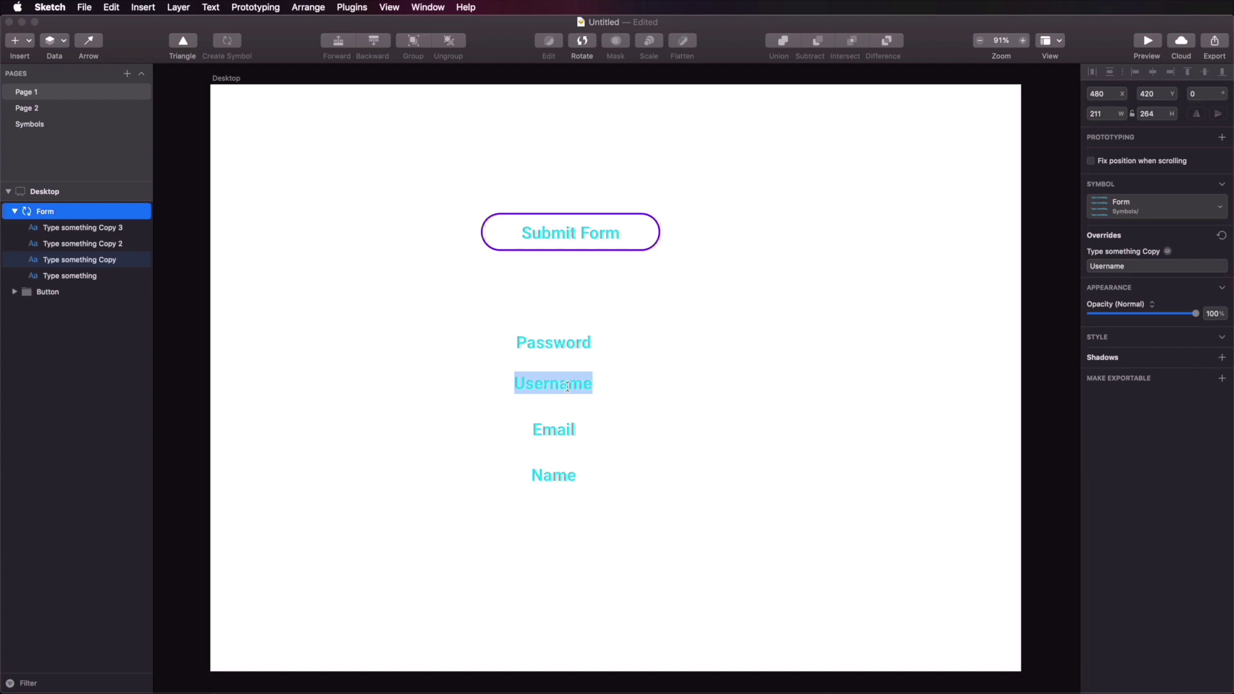
pyautogui.doubleClick(551, 430)
pyautogui.doubleClick(564, 478)
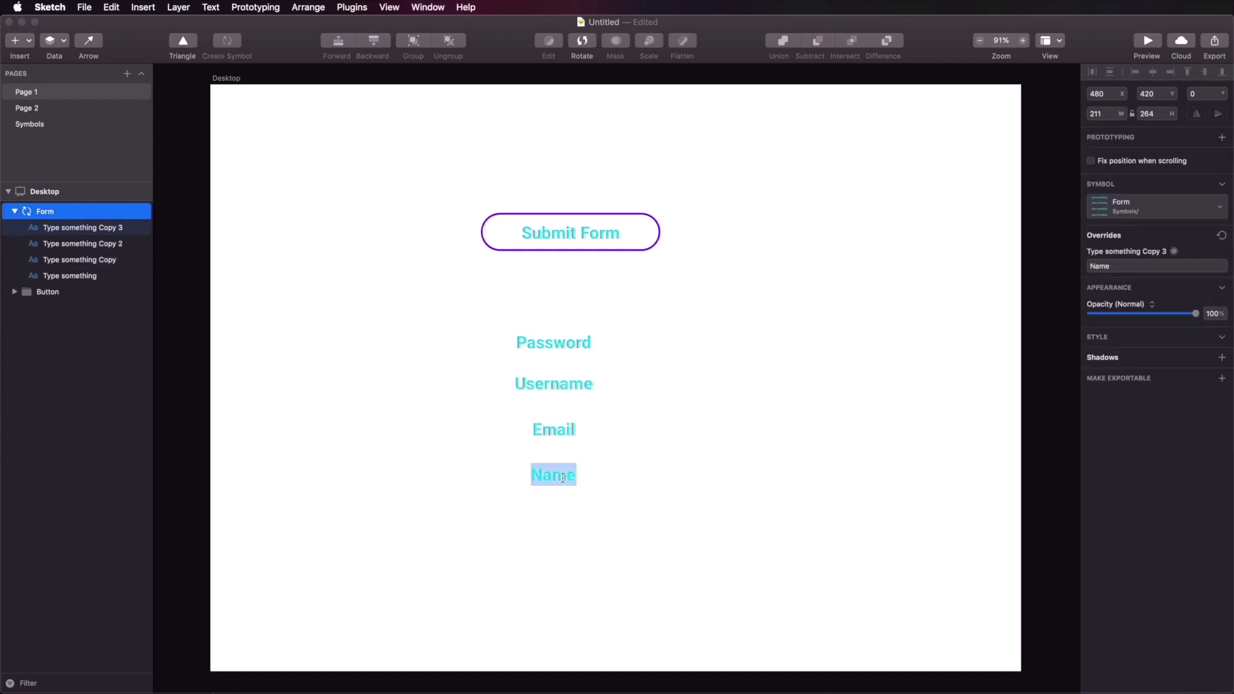
pyautogui.doubleClick(576, 342)
pyautogui.press('Escape')
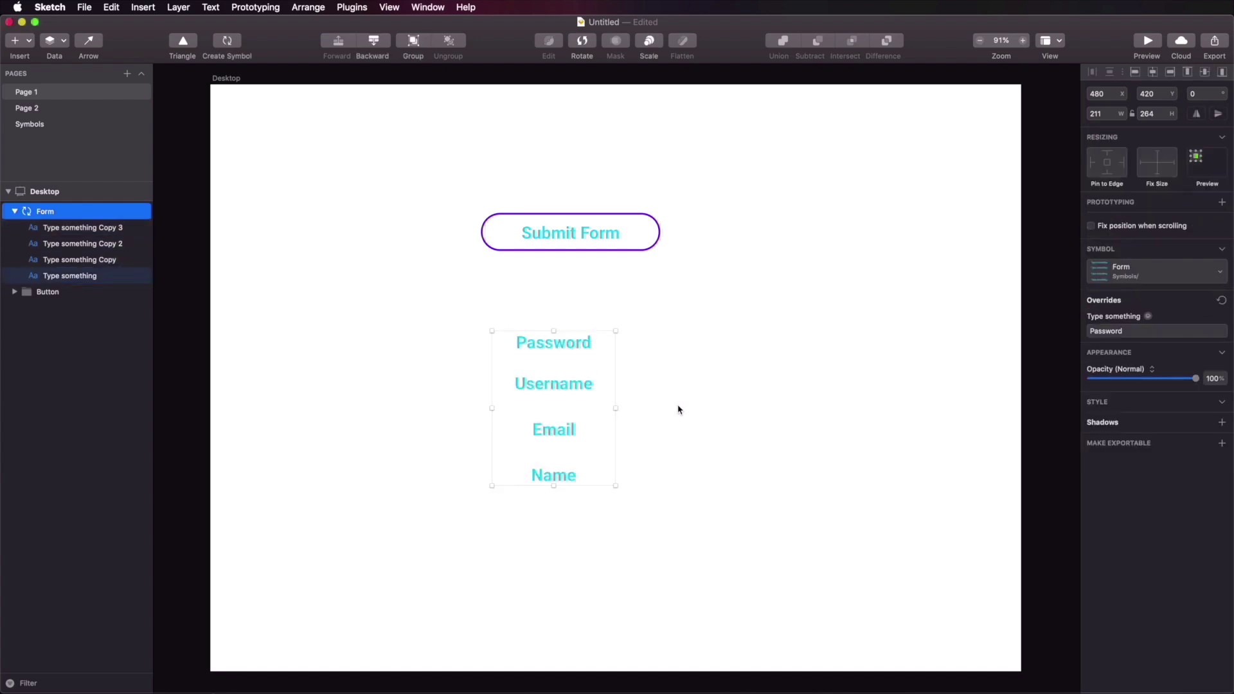
pyautogui.click(678, 409)
# Step: Move the Form instance to about X 289, Y 378 and the "Submit Form" button to about X 660, Y 196
pyautogui.click(545, 361)
pyautogui.moveTo(556, 346); pyautogui.dragTo(437, 318)
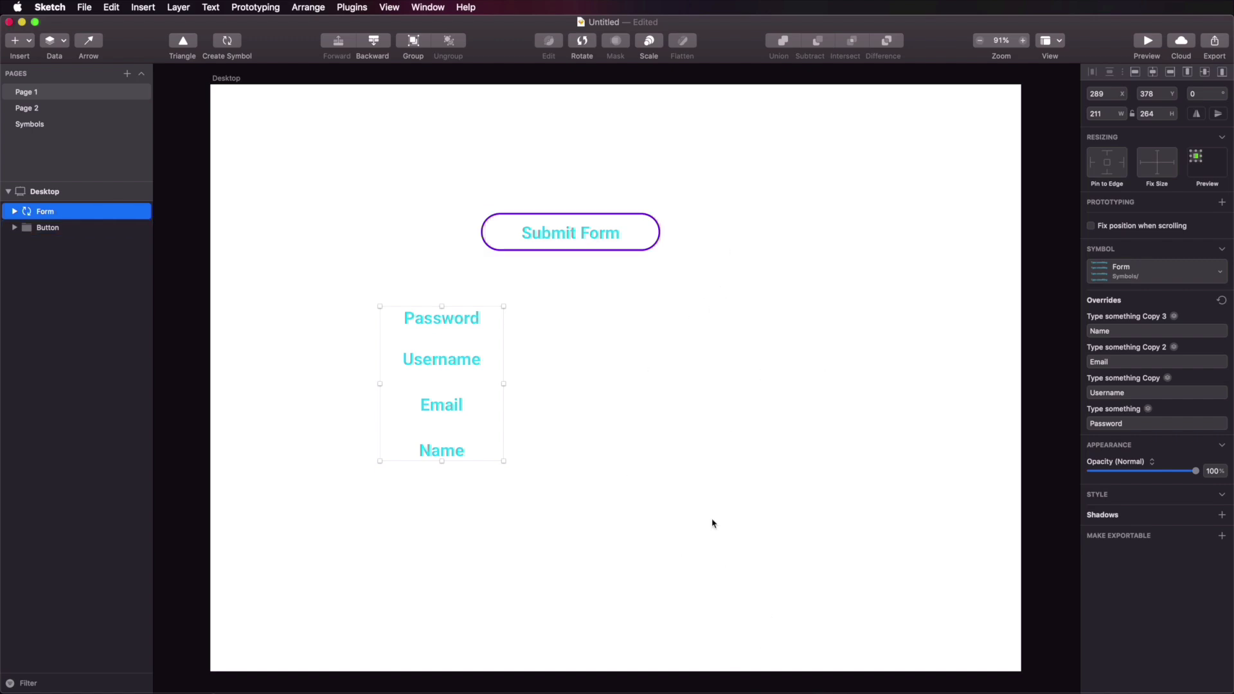
pyautogui.moveTo(538, 233); pyautogui.dragTo(653, 221)
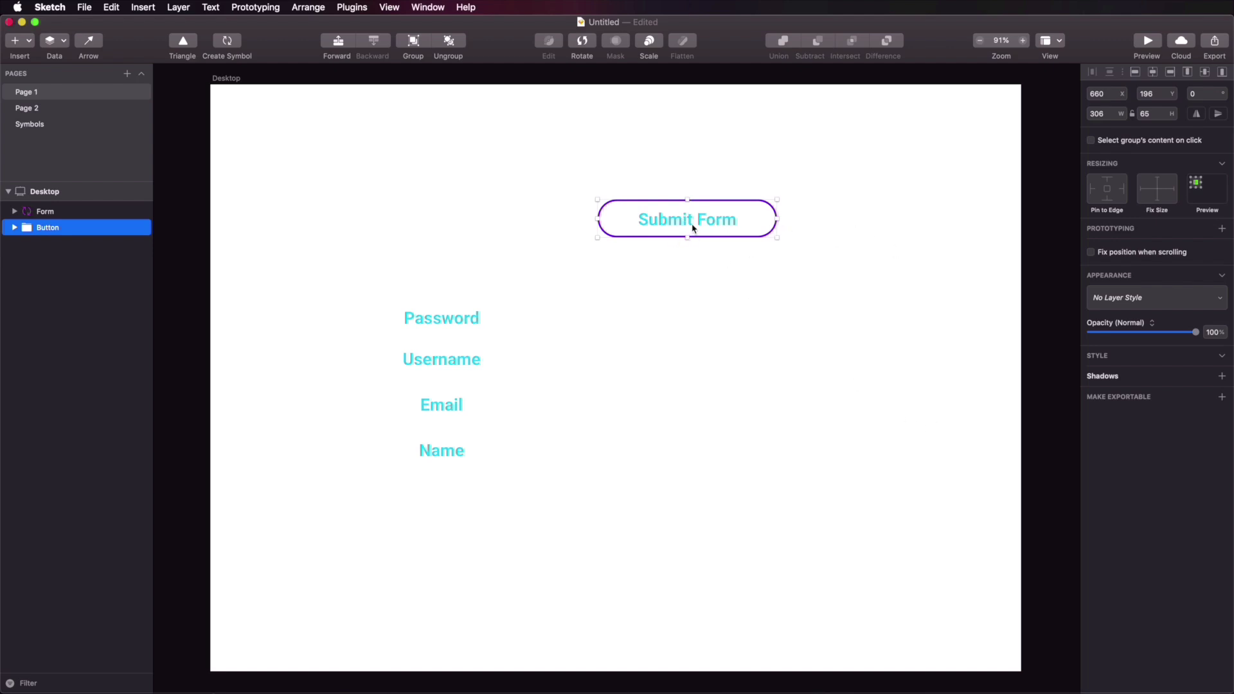
# Step: Set the "Submit" text color in the Button symbol's source to the purple global preset and check Page 2's button
pyautogui.click(39, 124)
pyautogui.click(616, 245)
pyautogui.doubleClick(616, 244)
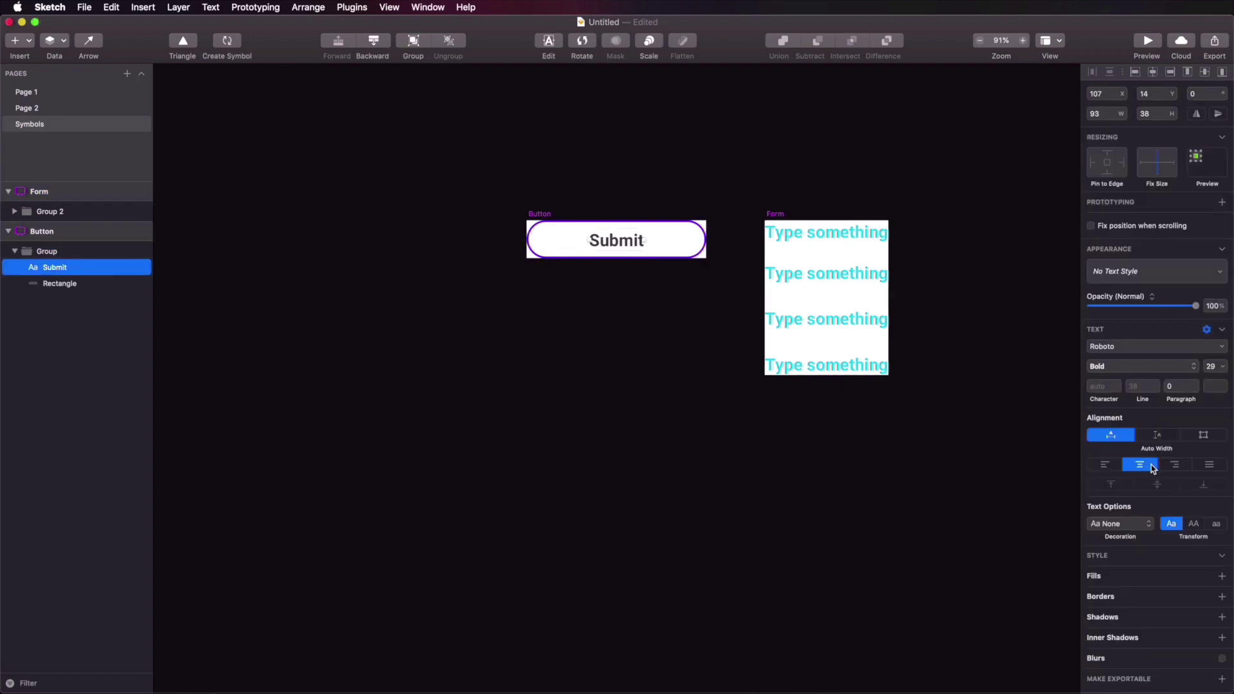
pyautogui.click(1215, 386)
pyautogui.click(1219, 599)
pyautogui.click(573, 415)
pyautogui.click(37, 112)
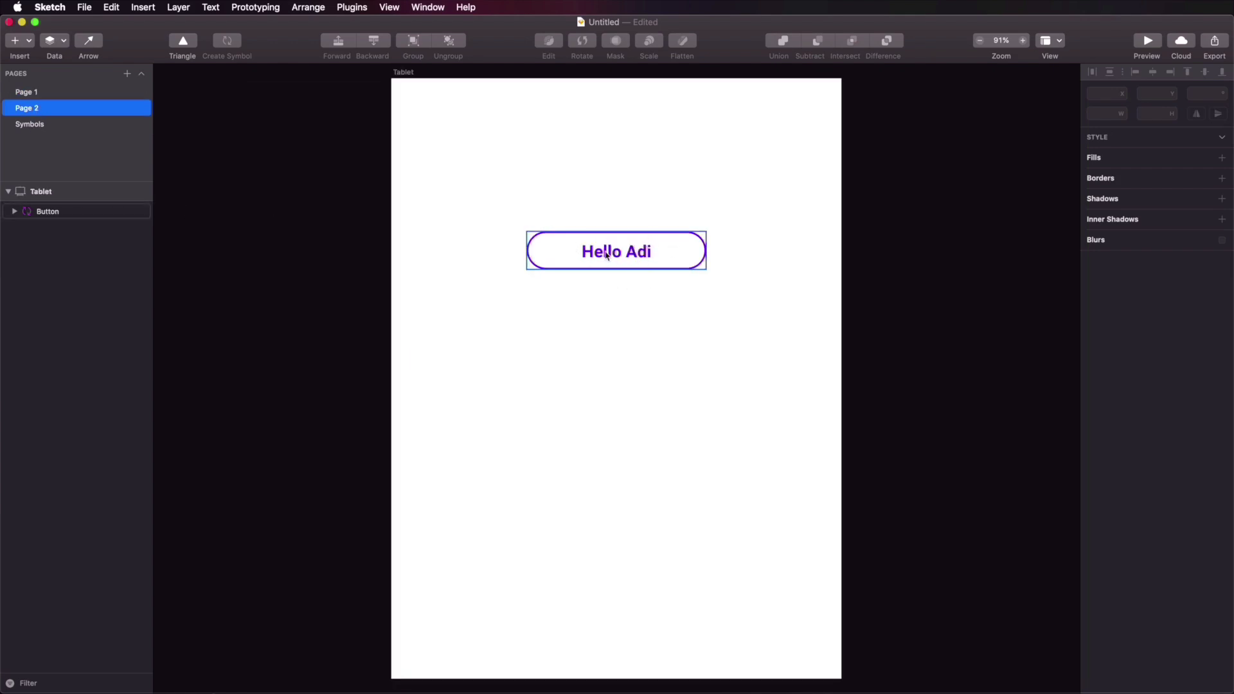
pyautogui.click(674, 386)
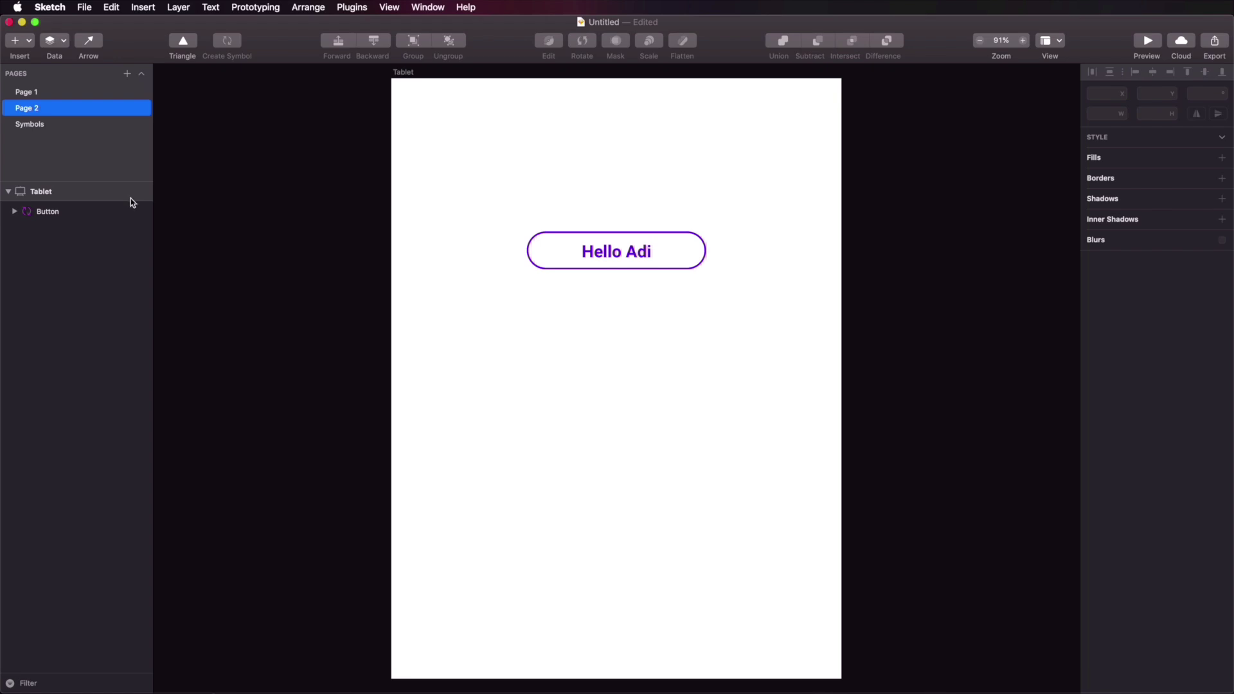
# Step: Move the detached "Submit Form" button on Page 1 to about X 340, Y 165 and deselect it
pyautogui.click(56, 93)
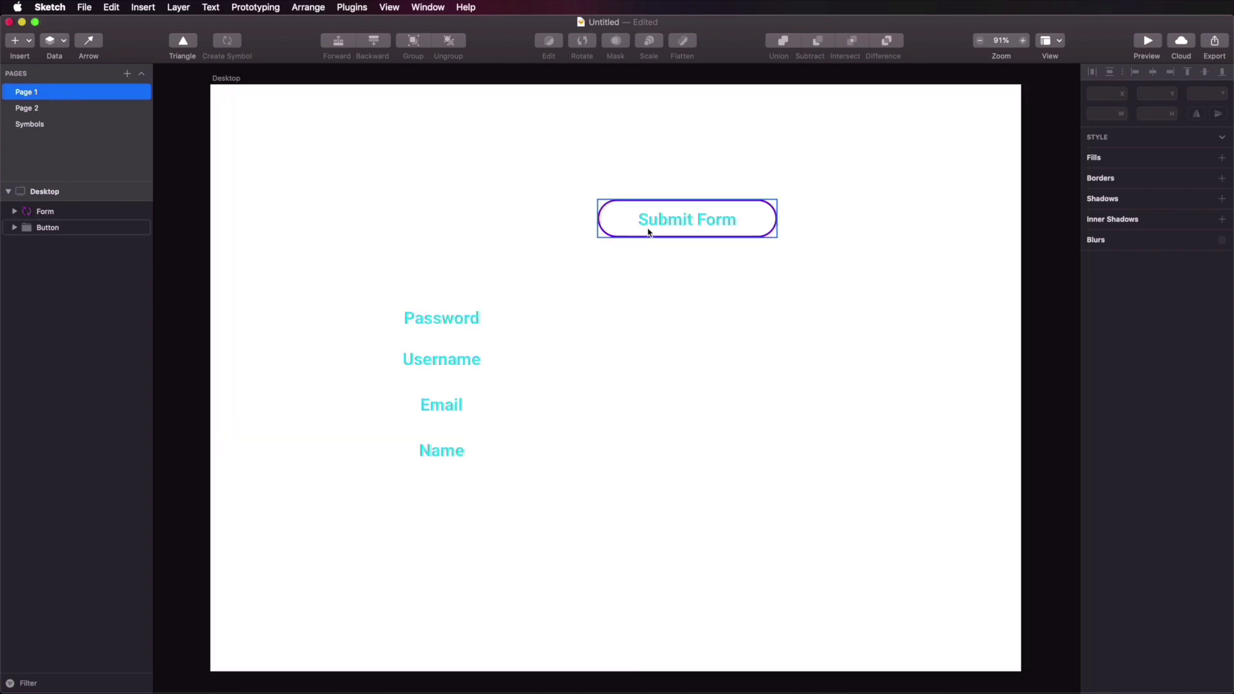
pyautogui.moveTo(648, 233); pyautogui.dragTo(460, 215)
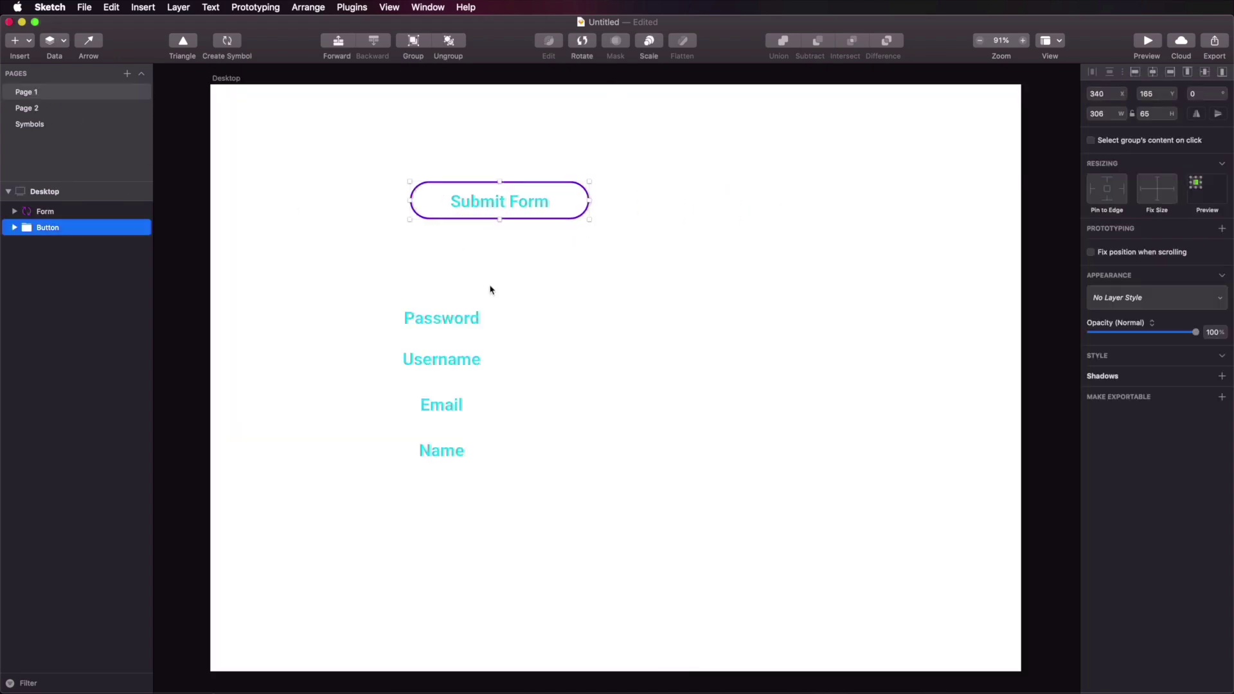
pyautogui.click(526, 311)
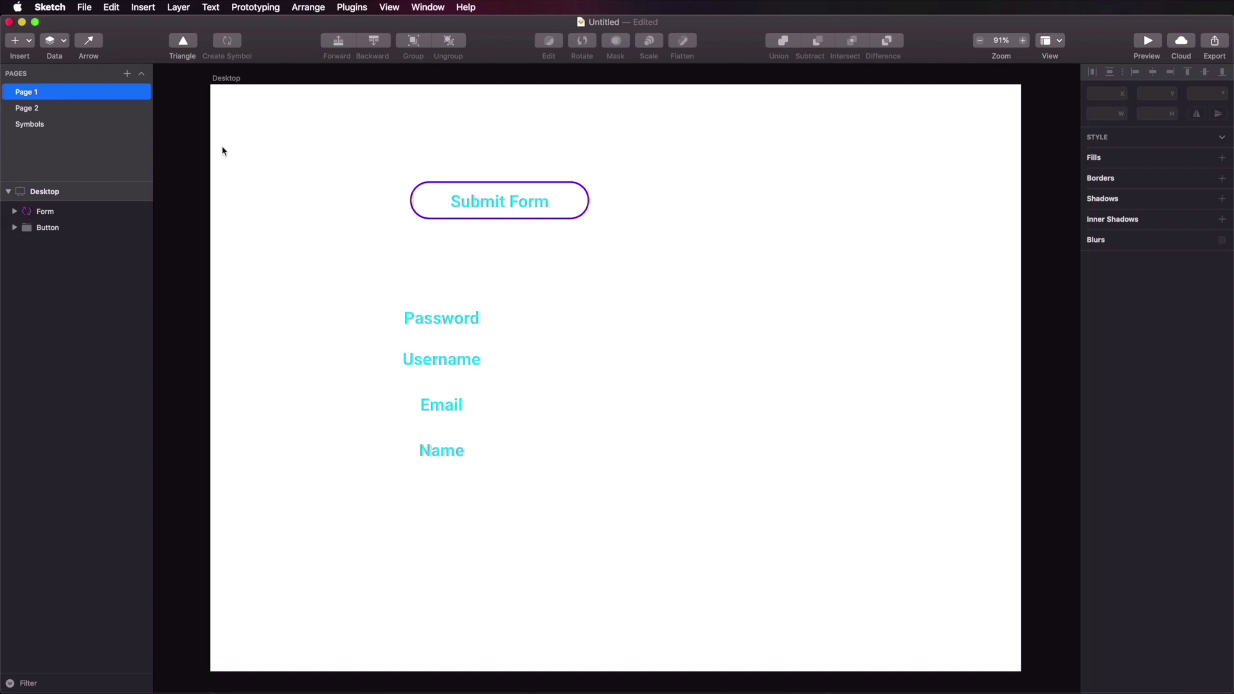
# Step: Clear the form and button from Page 1's Desktop artboard and insert a new instance of the Button symbol
pyautogui.moveTo(451, 140); pyautogui.dragTo(533, 587)
pyautogui.press('Delete')
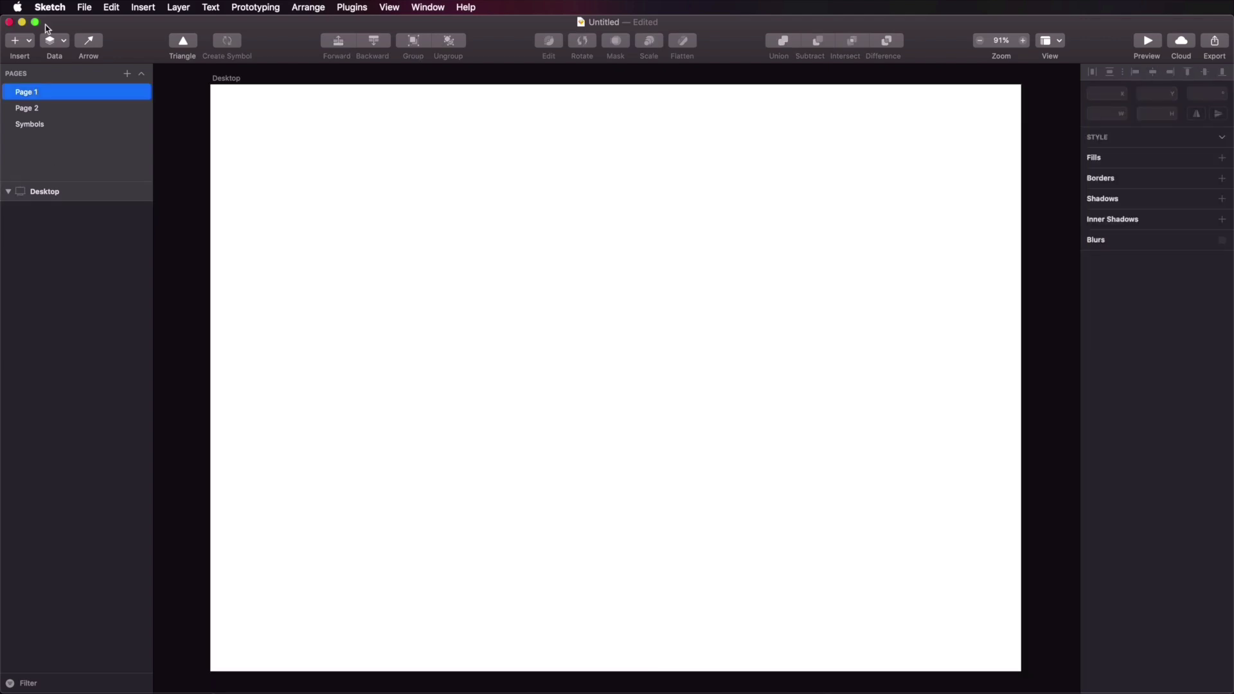
pyautogui.click(15, 40)
pyautogui.moveTo(92, 285)
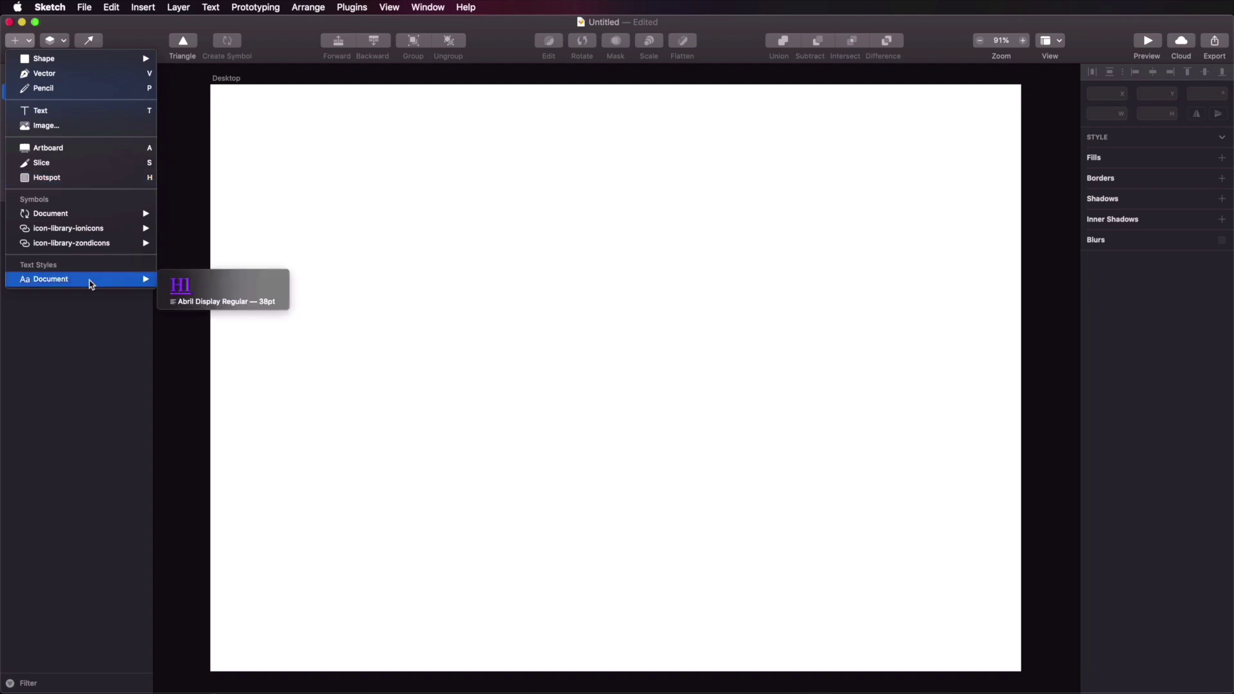
pyautogui.moveTo(90, 213)
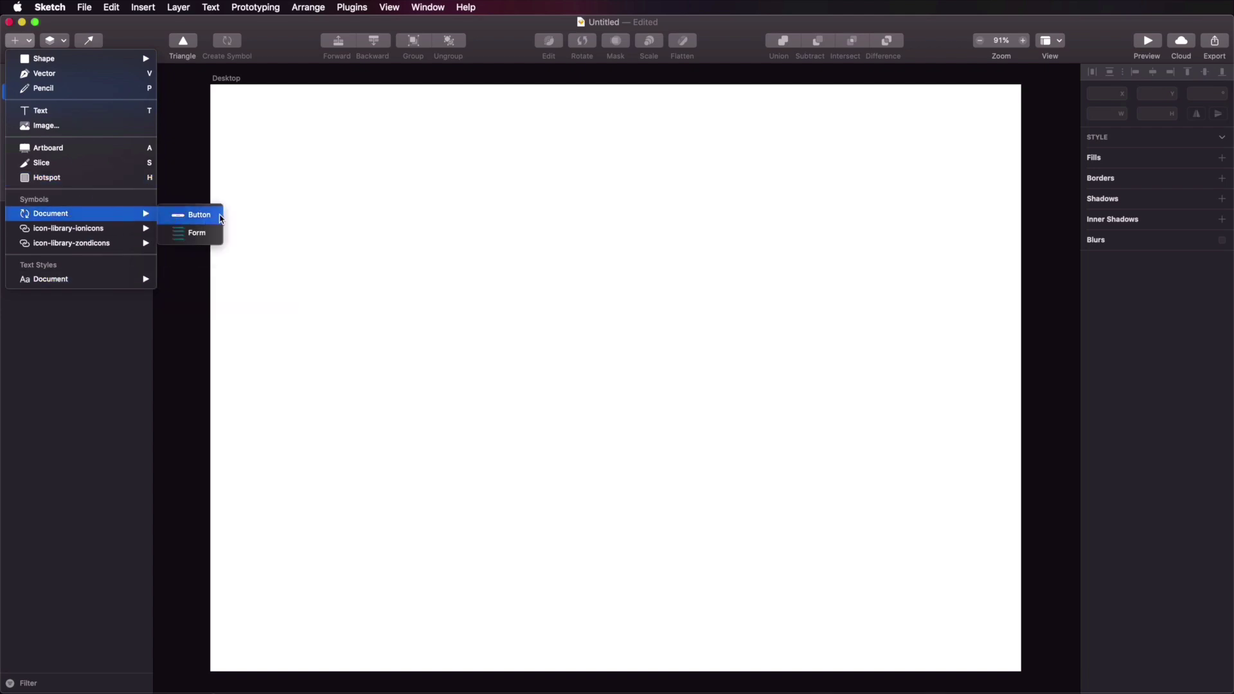
pyautogui.click(193, 214)
pyautogui.click(562, 226)
pyautogui.click(617, 311)
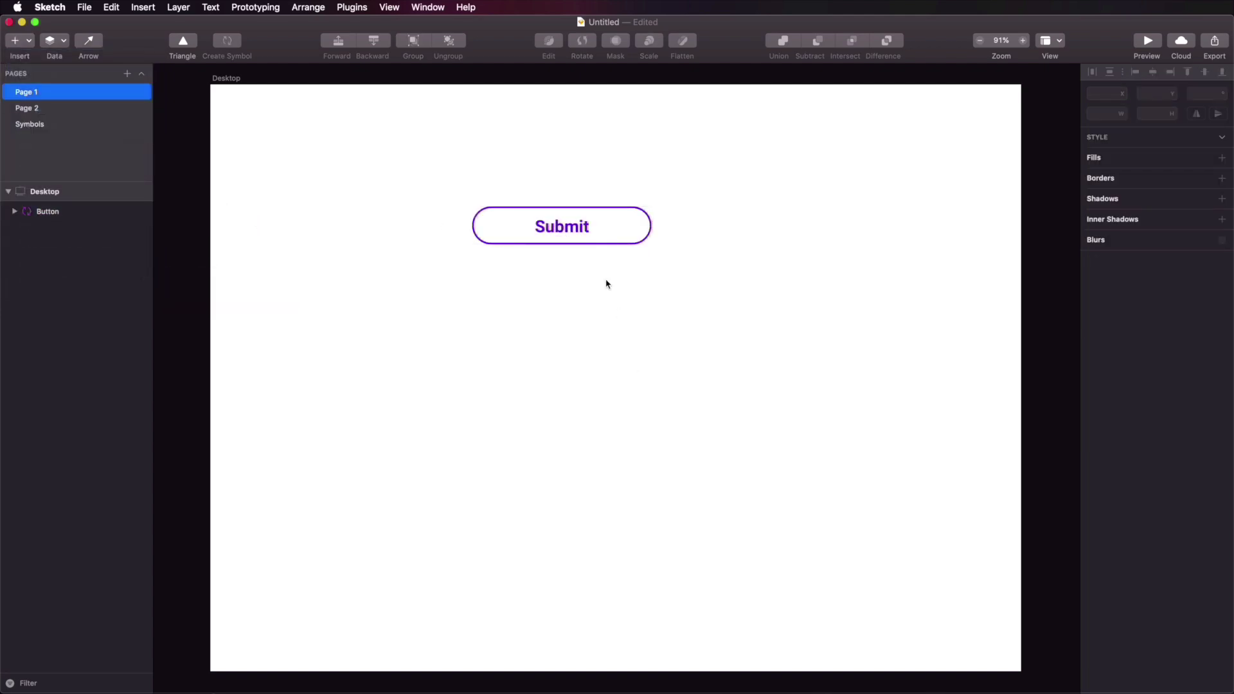
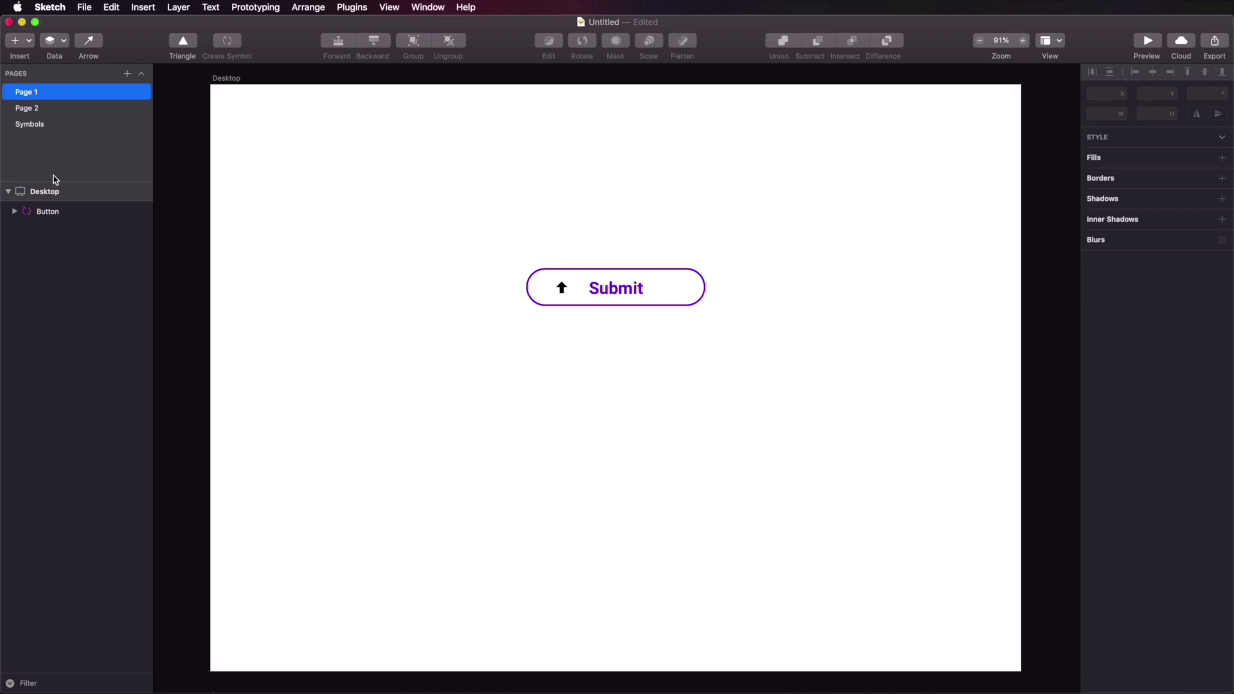
# Step: Remove the small icon beside "Submit" from the Button symbol's source on the Symbols page
pyautogui.click(36, 107)
pyautogui.click(46, 124)
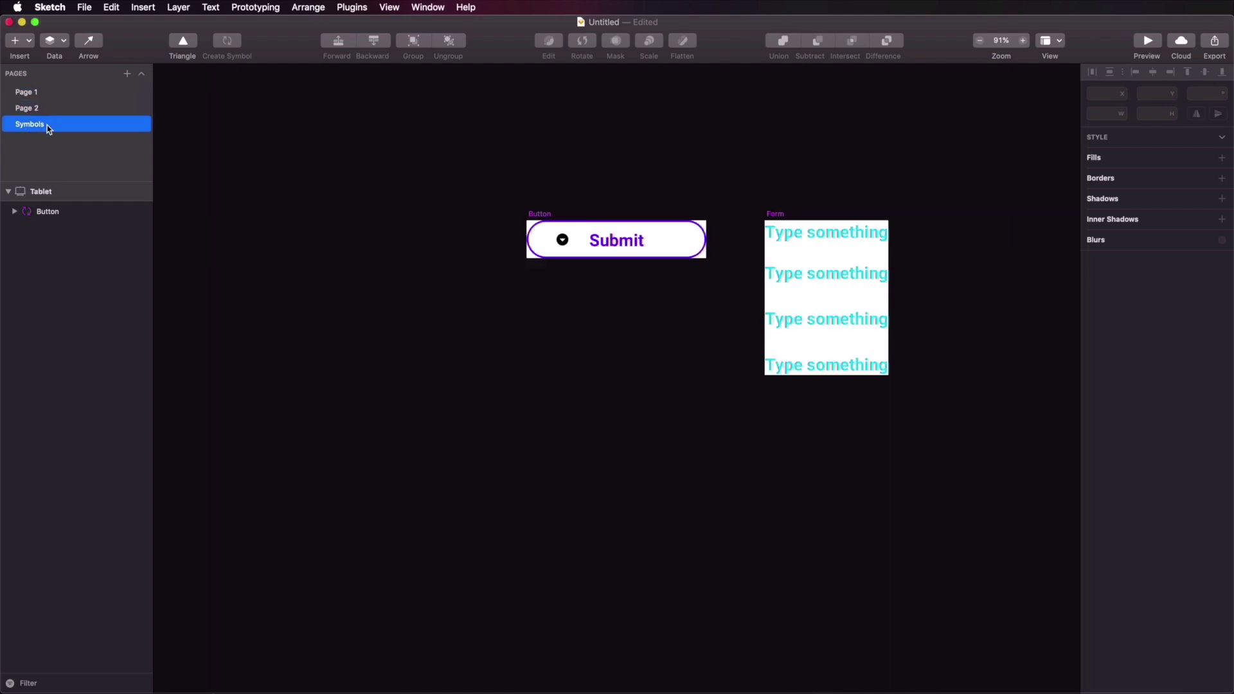
pyautogui.doubleClick(562, 240)
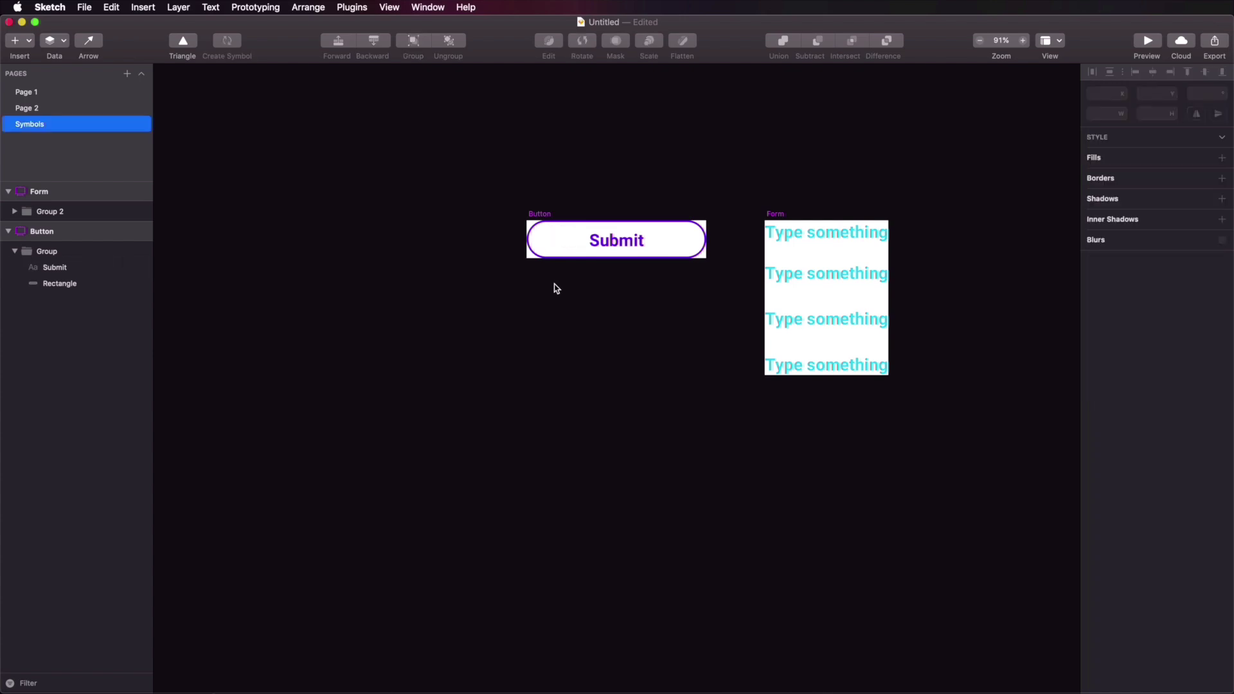
# Step: Save the appearance of the rectangle in the Button symbol's source as a new layer style named "Buttton bg"
pyautogui.click(554, 241)
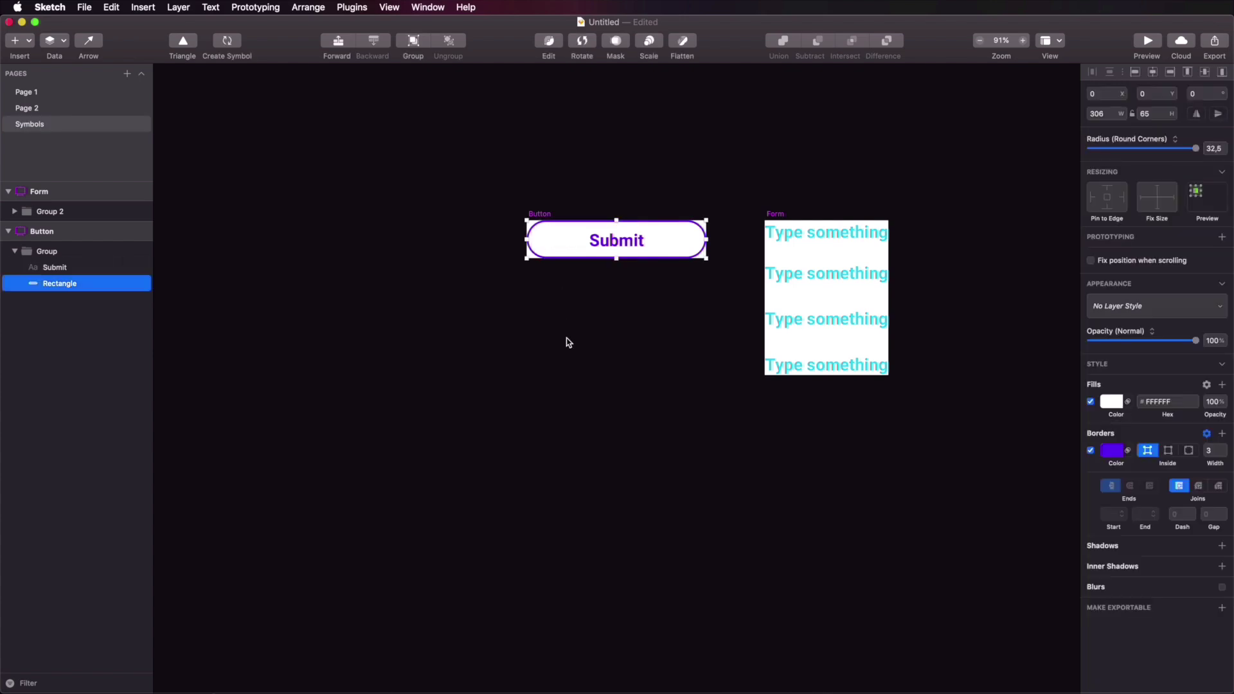
pyautogui.click(1143, 307)
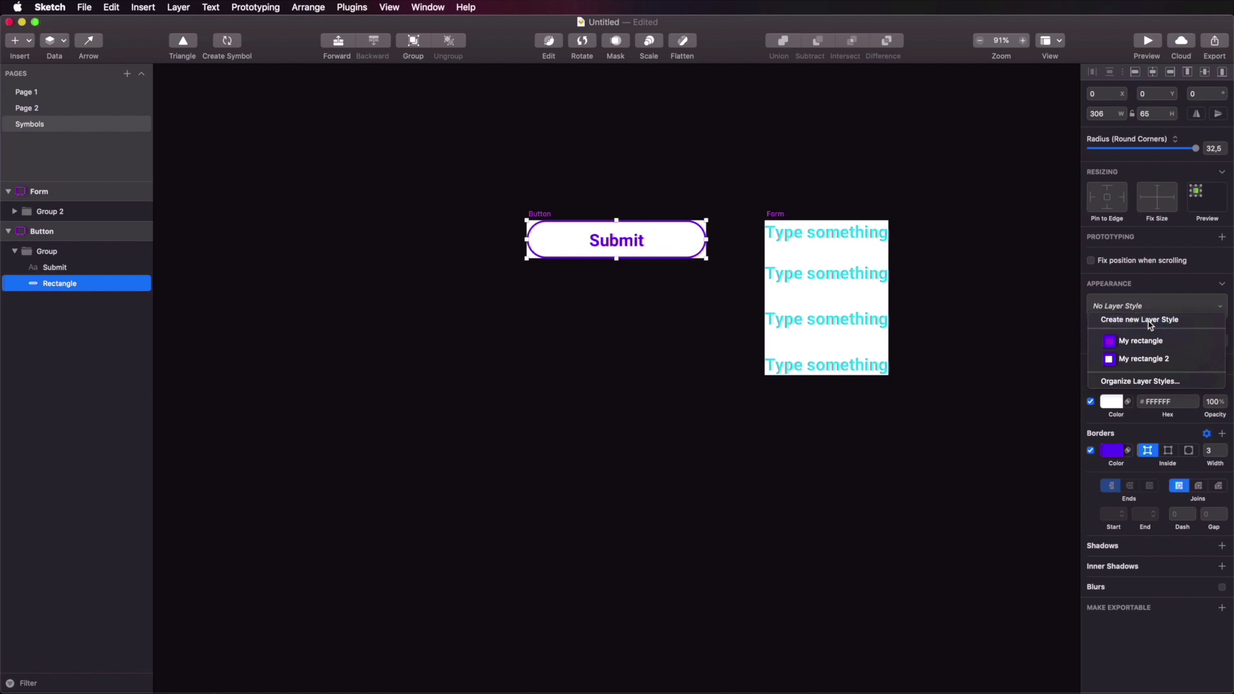
pyautogui.click(1149, 321)
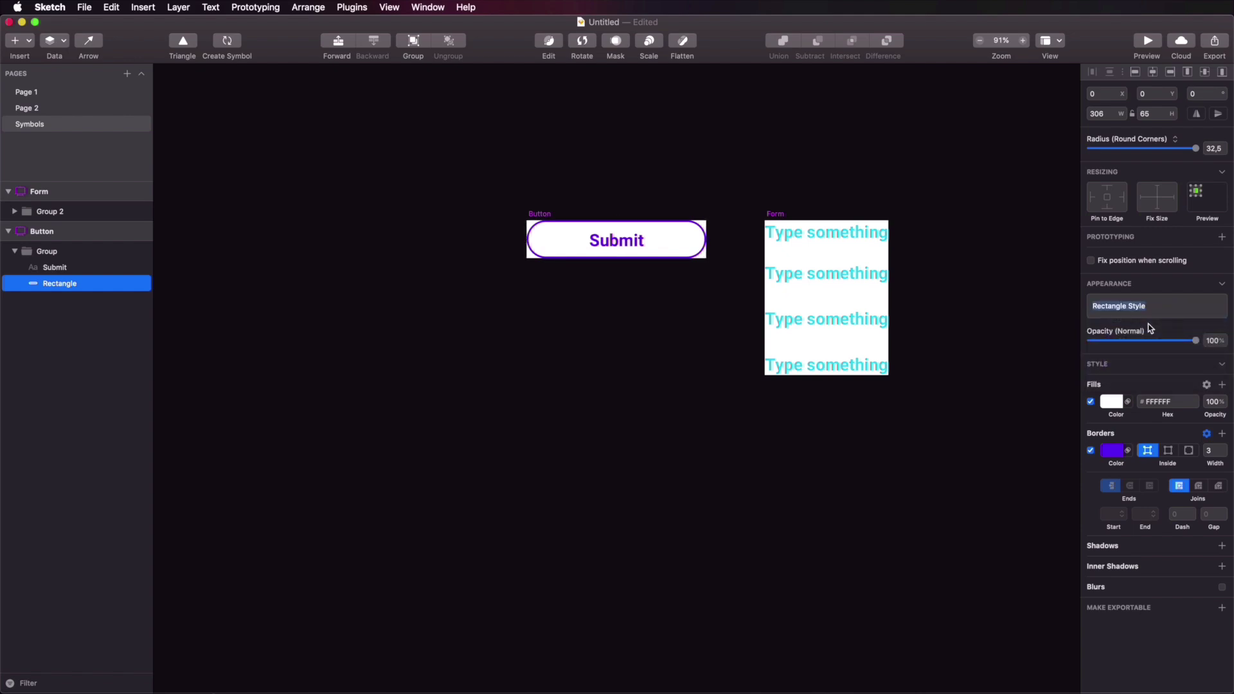
pyautogui.write('Buttton bg')
pyautogui.press('Return')
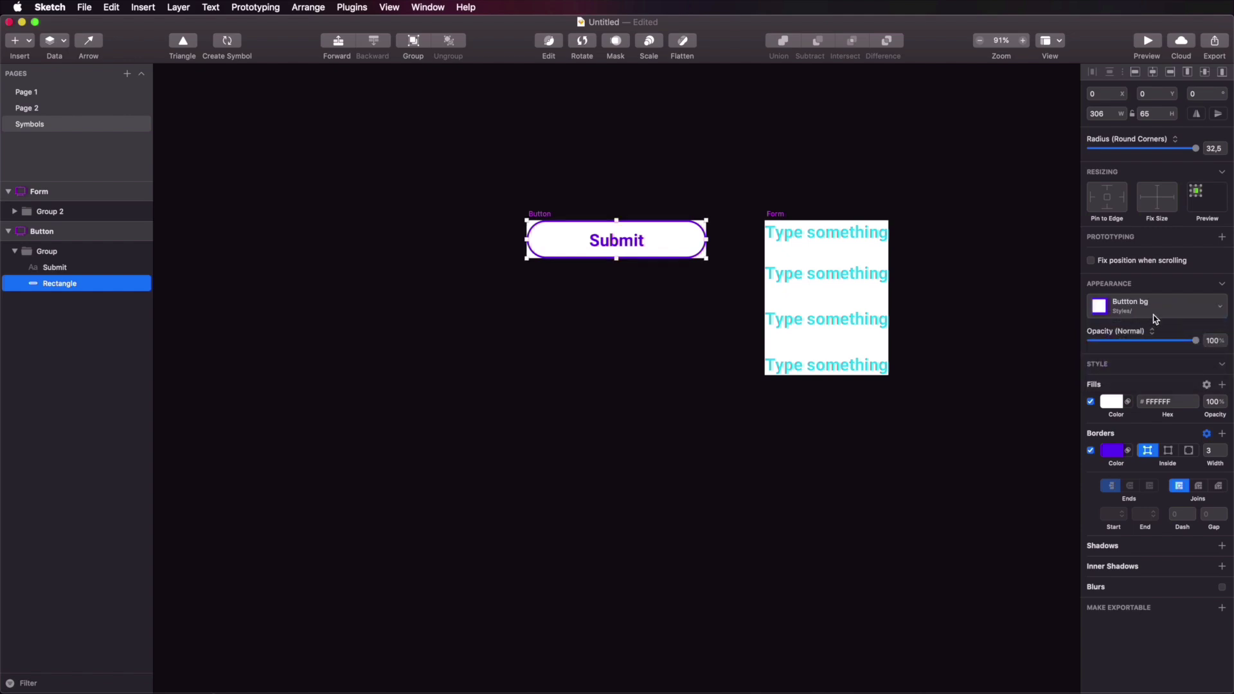
# Step: Save the "Submit" text in the Button symbol's source as a new text style named "Button text"
pyautogui.click(667, 238)
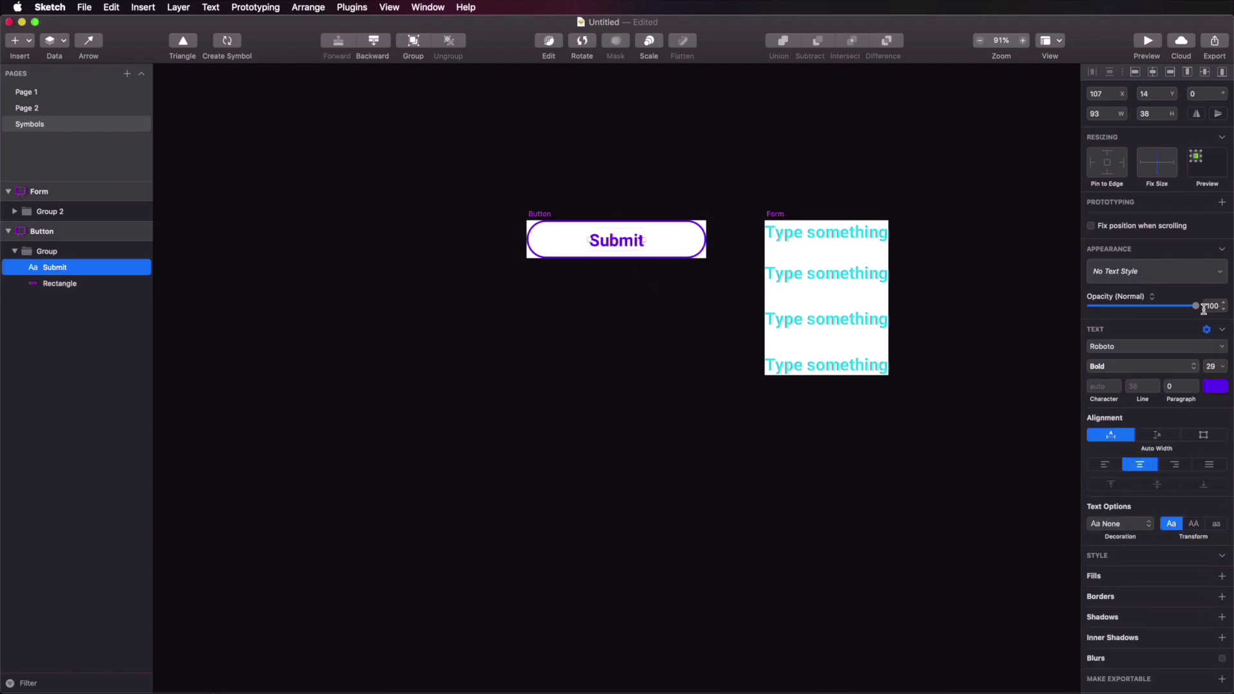
pyautogui.click(1131, 272)
pyautogui.click(1116, 285)
pyautogui.write('Button text')
pyautogui.press('Return')
# Step: Insert the text "Hi" in the "Button text" style on Page 1, below the button at about X 639.5, Y 526
pyautogui.click(82, 95)
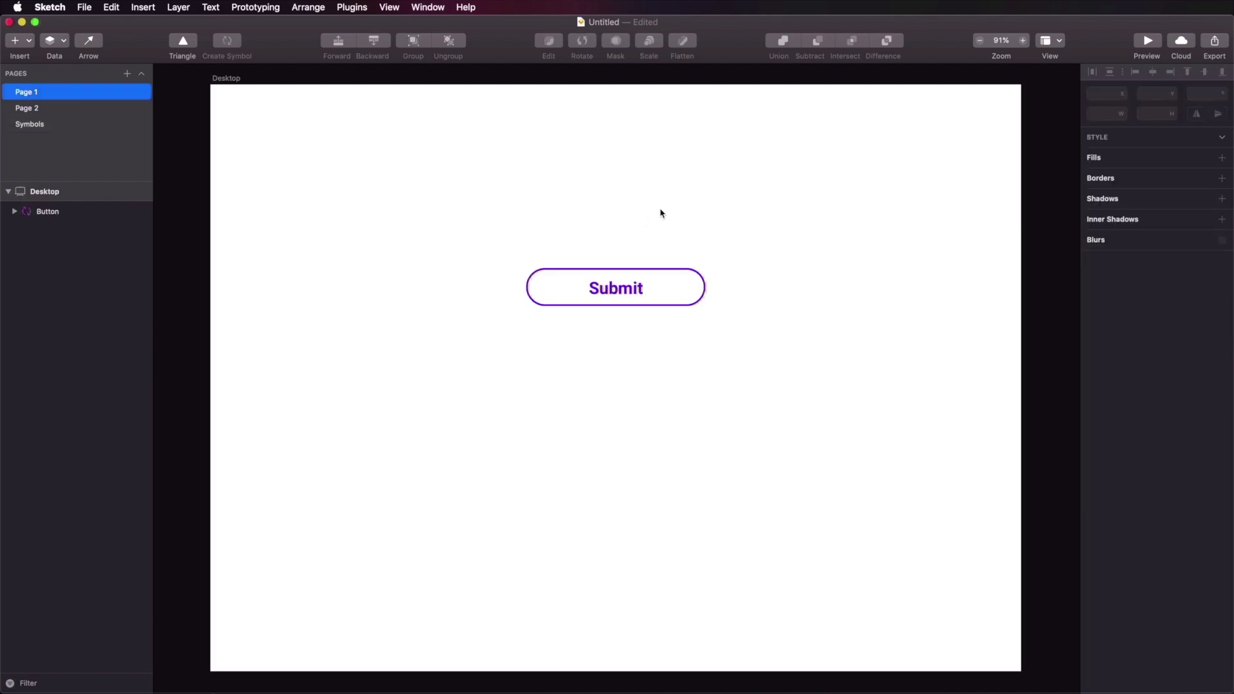
pyautogui.click(23, 41)
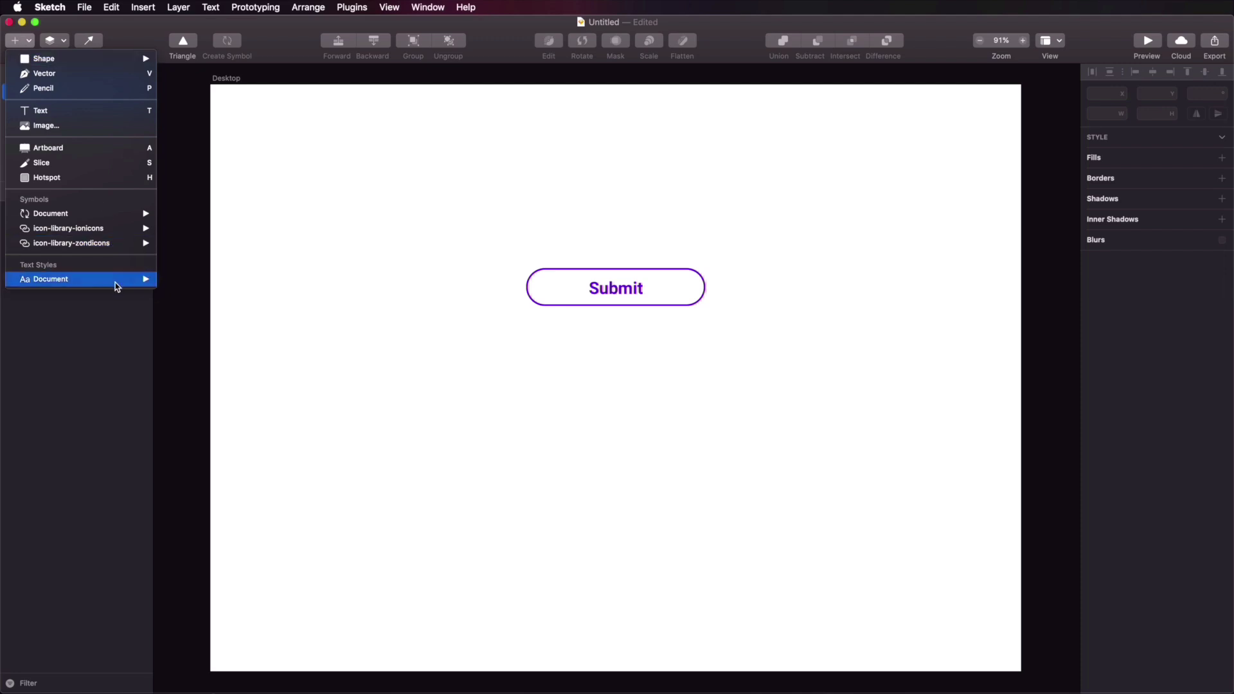
pyautogui.moveTo(128, 279)
pyautogui.click(214, 291)
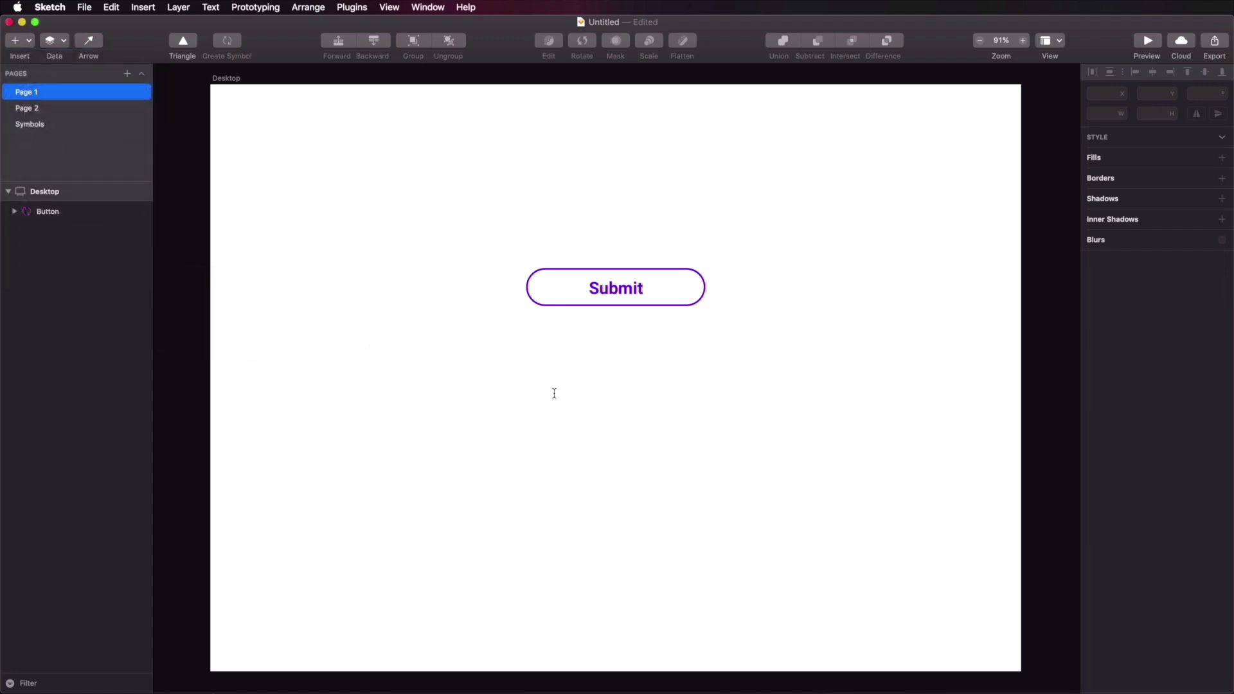
pyautogui.click(594, 404)
pyautogui.write('Hi')
pyautogui.press('Escape')
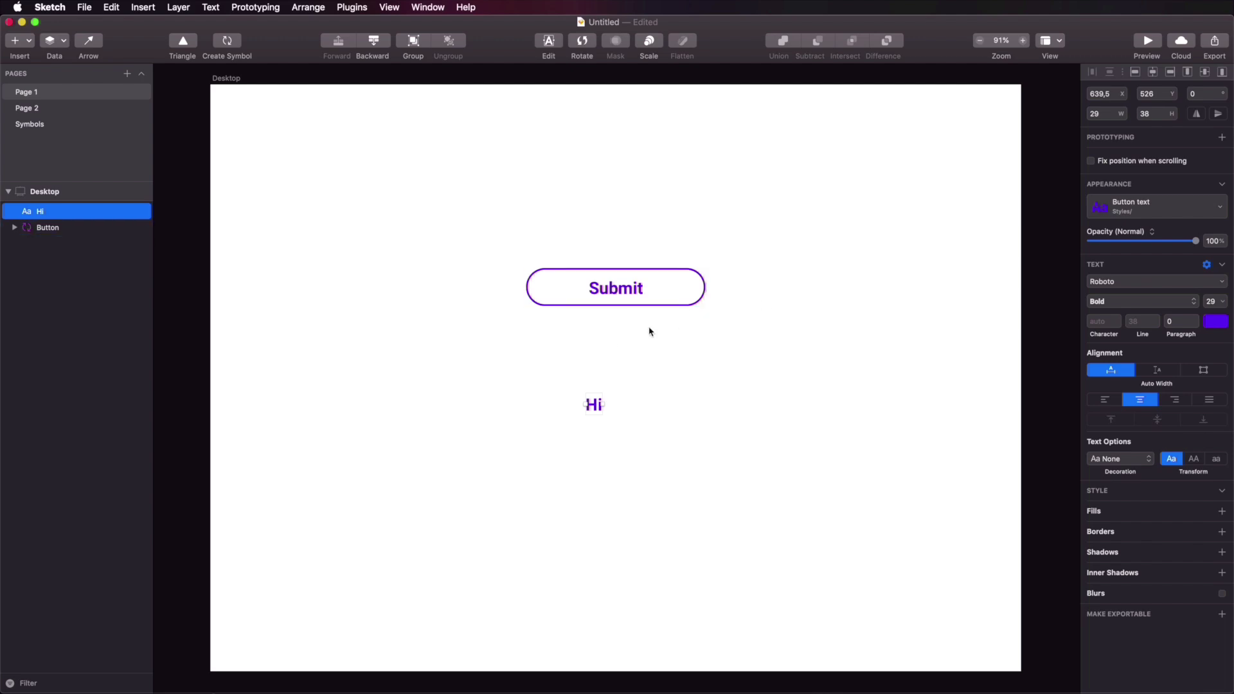
# Step: Set the "Hi" text's font weight to Regular and update the "Button text" style with that change
pyautogui.click(1123, 302)
pyautogui.click(1117, 277)
pyautogui.click(1143, 206)
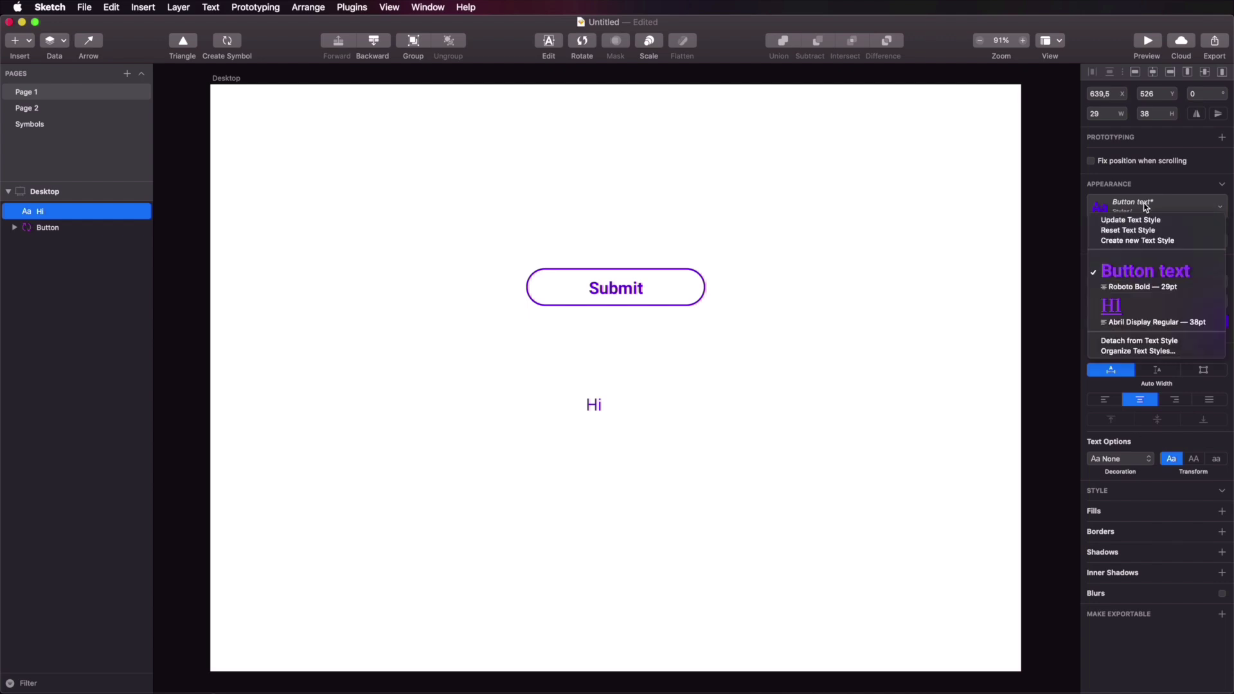
pyautogui.click(1144, 219)
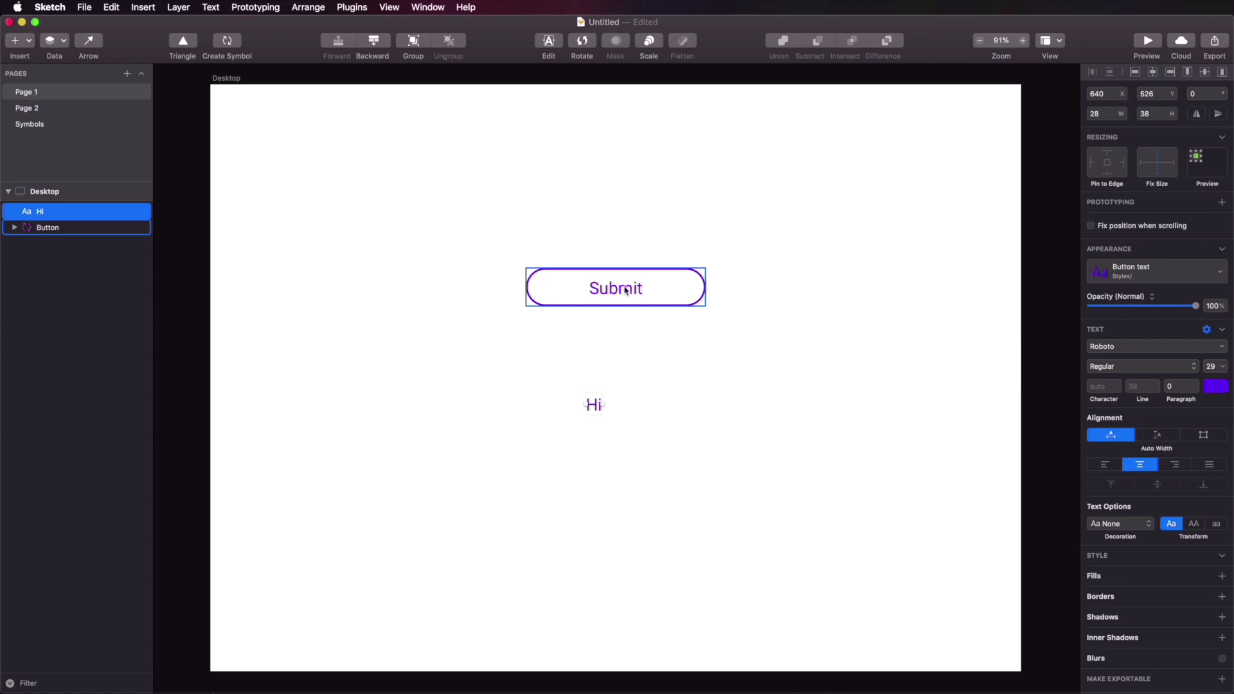
pyautogui.click(666, 433)
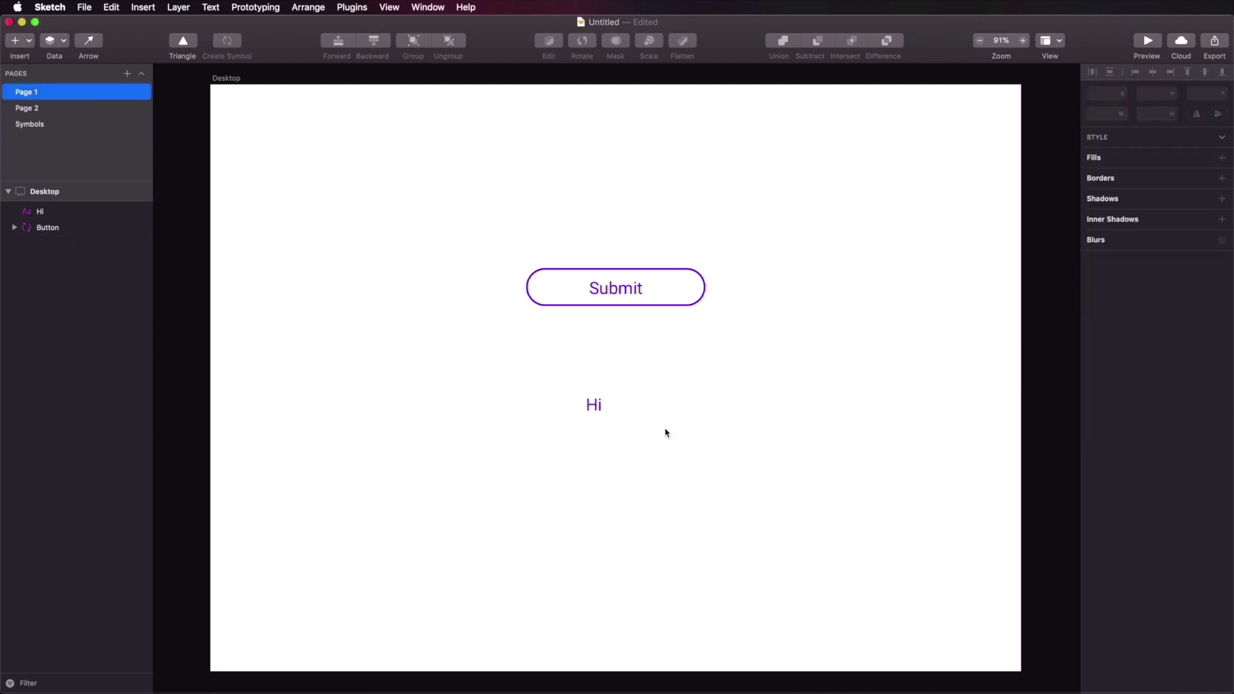
# Step: Draw a rectangle about 274 by 292 with the "Buttton bg" layer style and place it at about X 821, Y 501
pyautogui.press('r')
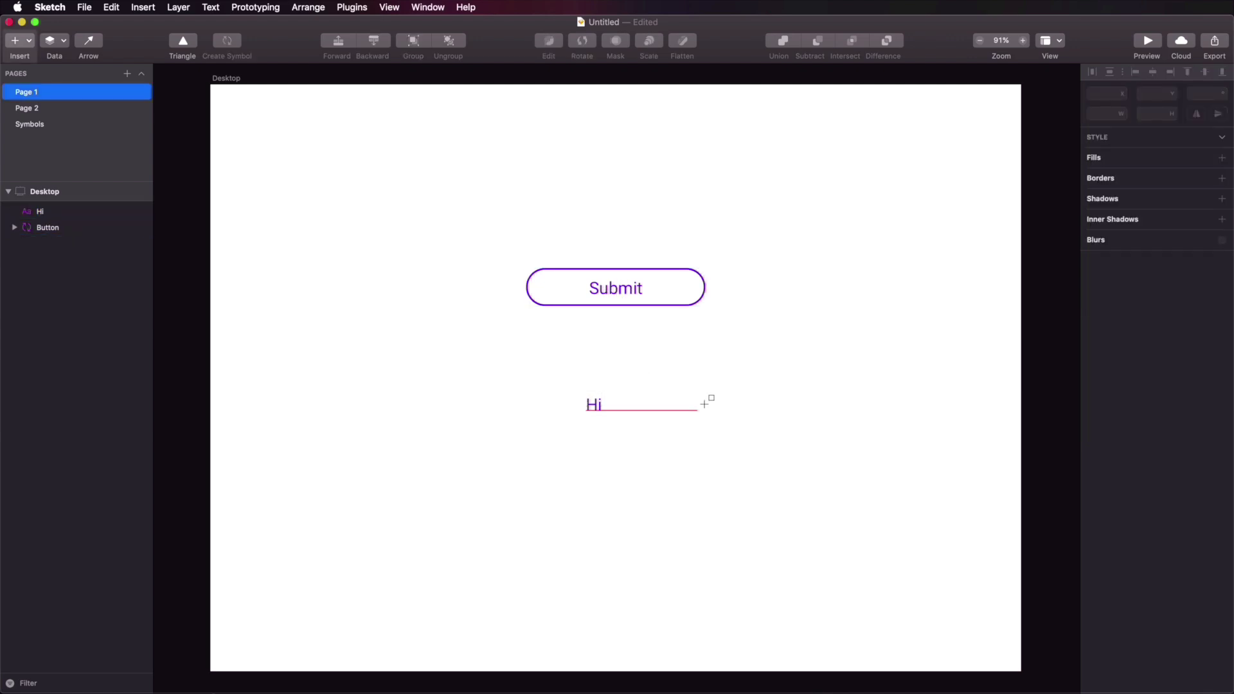
pyautogui.moveTo(706, 365); pyautogui.dragTo(866, 536)
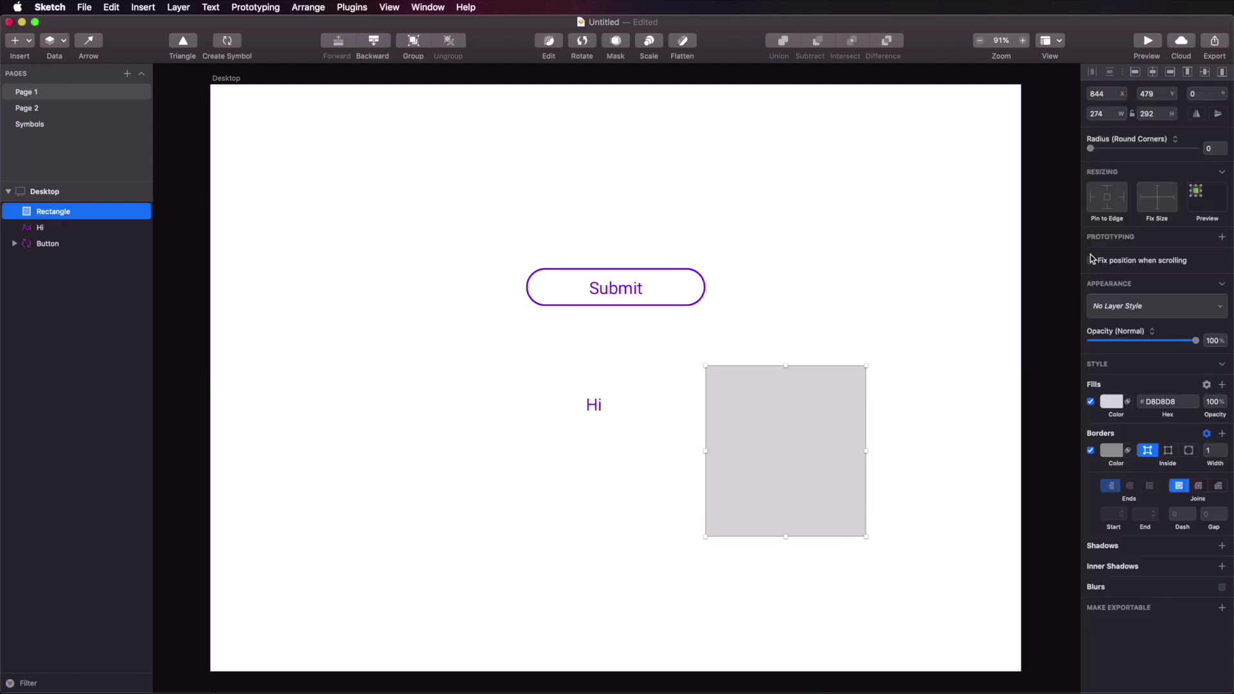
pyautogui.click(880, 324)
pyautogui.click(829, 407)
pyautogui.click(1134, 306)
pyautogui.click(1134, 341)
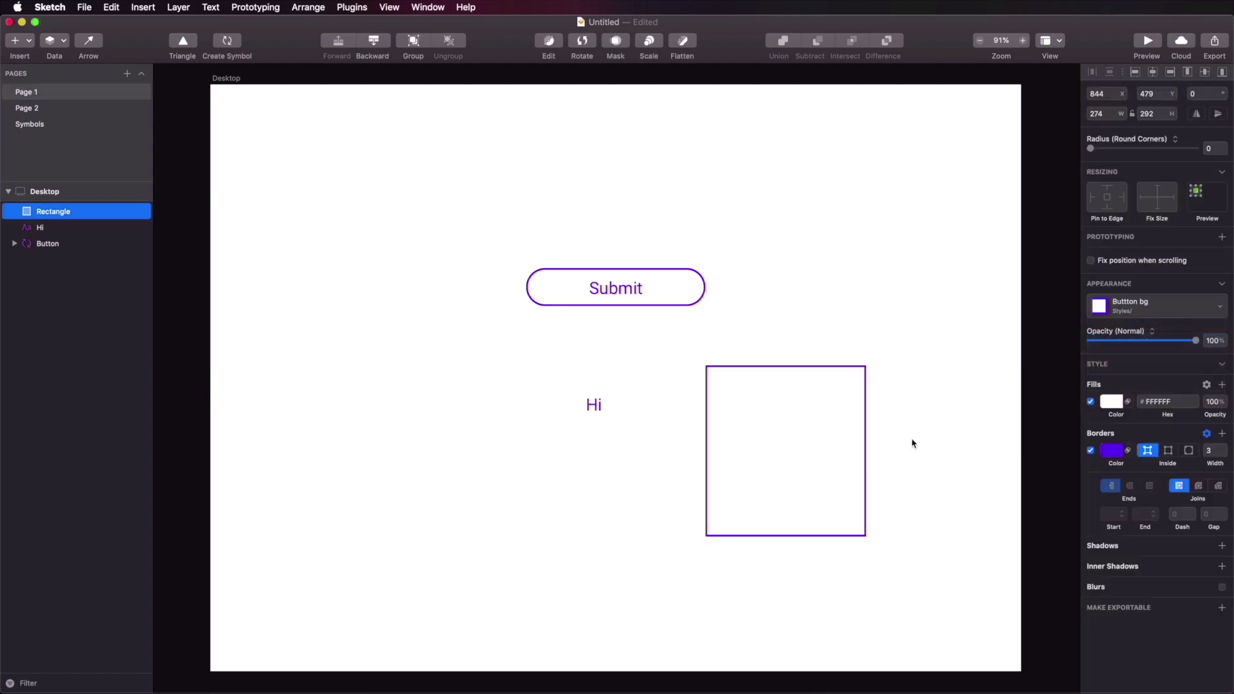
pyautogui.moveTo(808, 407)
pyautogui.mouseDown()
pyautogui.moveTo(797, 433)
pyautogui.moveTo(799, 422)
pyautogui.mouseUp()
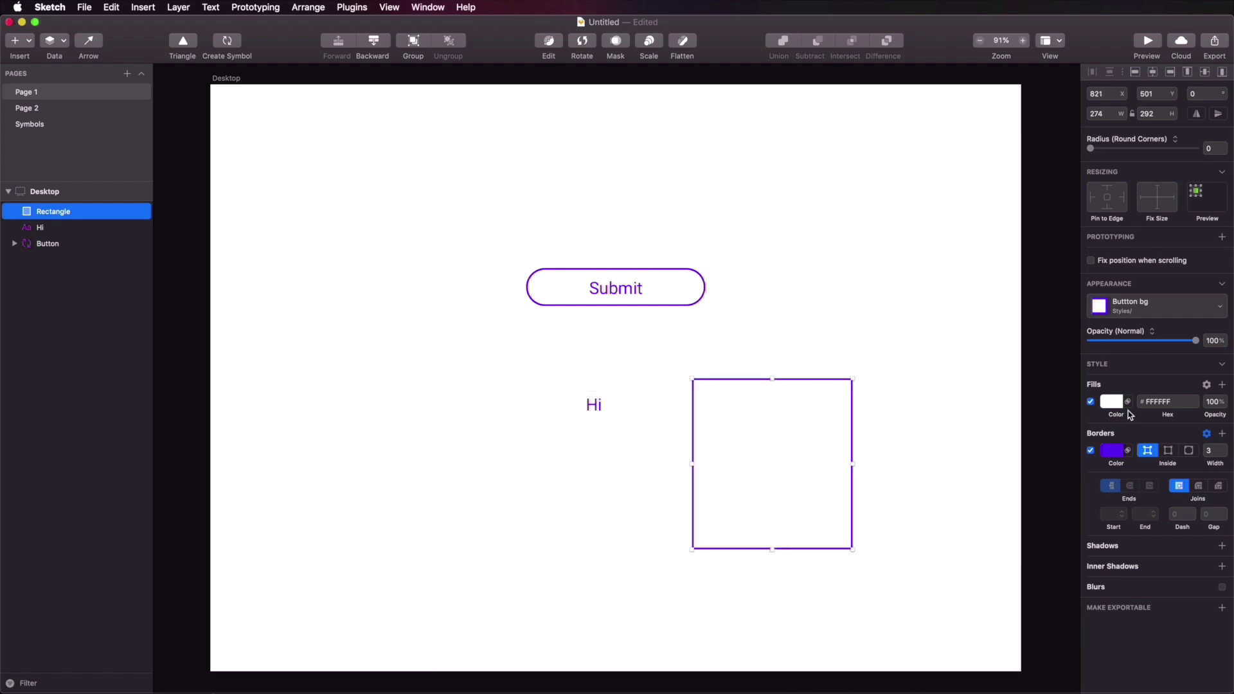
# Step: Set the rectangle's border width to 9, update the "Buttton bg" layer style with it and select the Page 1 button
pyautogui.click(1113, 403)
pyautogui.click(1114, 404)
pyautogui.click(1225, 448)
pyautogui.click(1224, 448)
pyautogui.click(1224, 448)
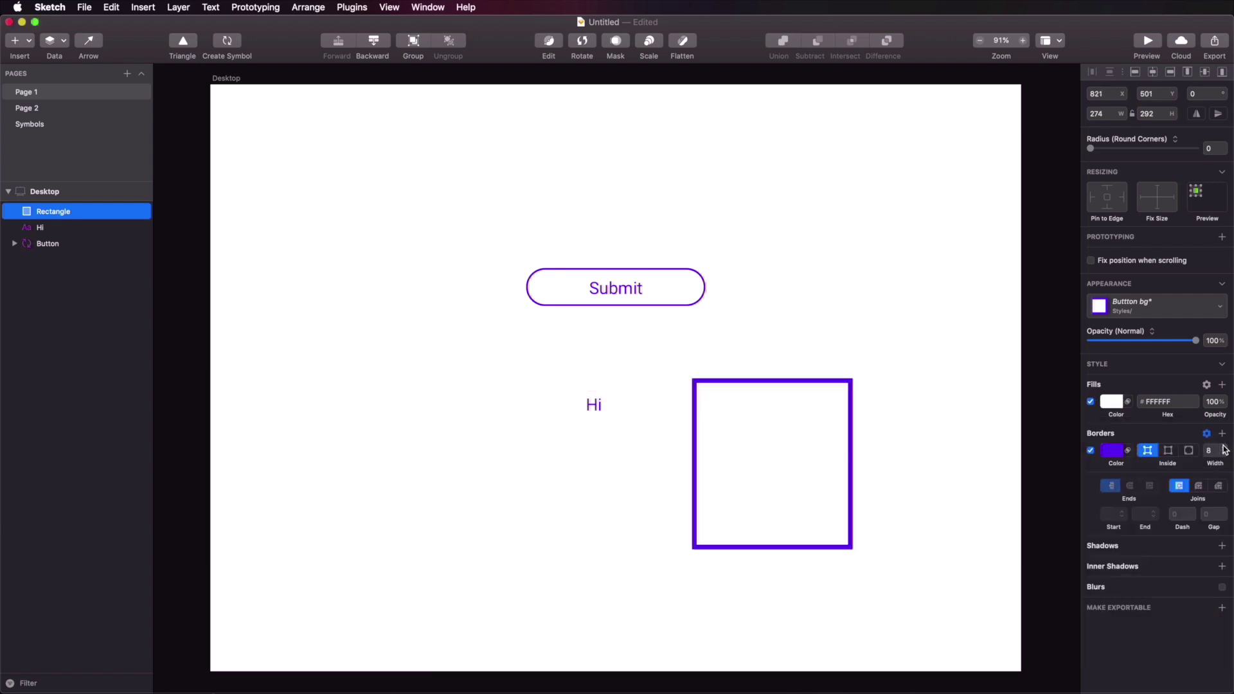
pyautogui.click(1224, 448)
pyautogui.click(1225, 448)
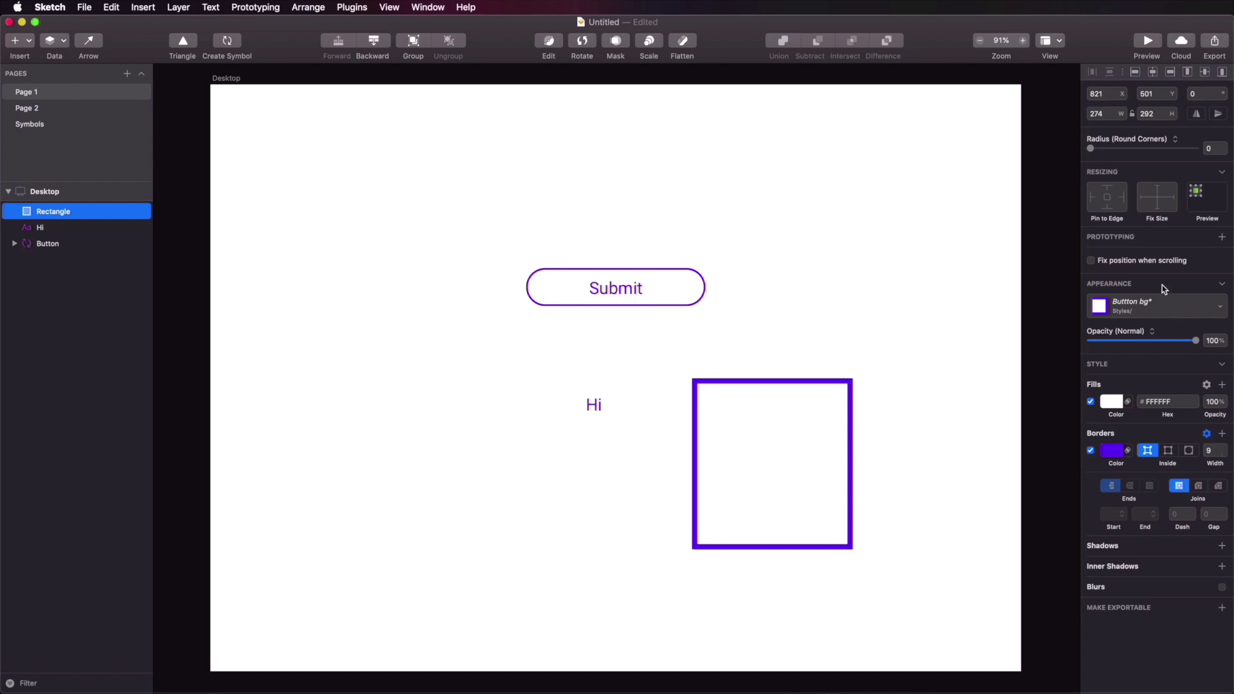
pyautogui.click(1152, 303)
pyautogui.click(1154, 320)
pyautogui.click(556, 276)
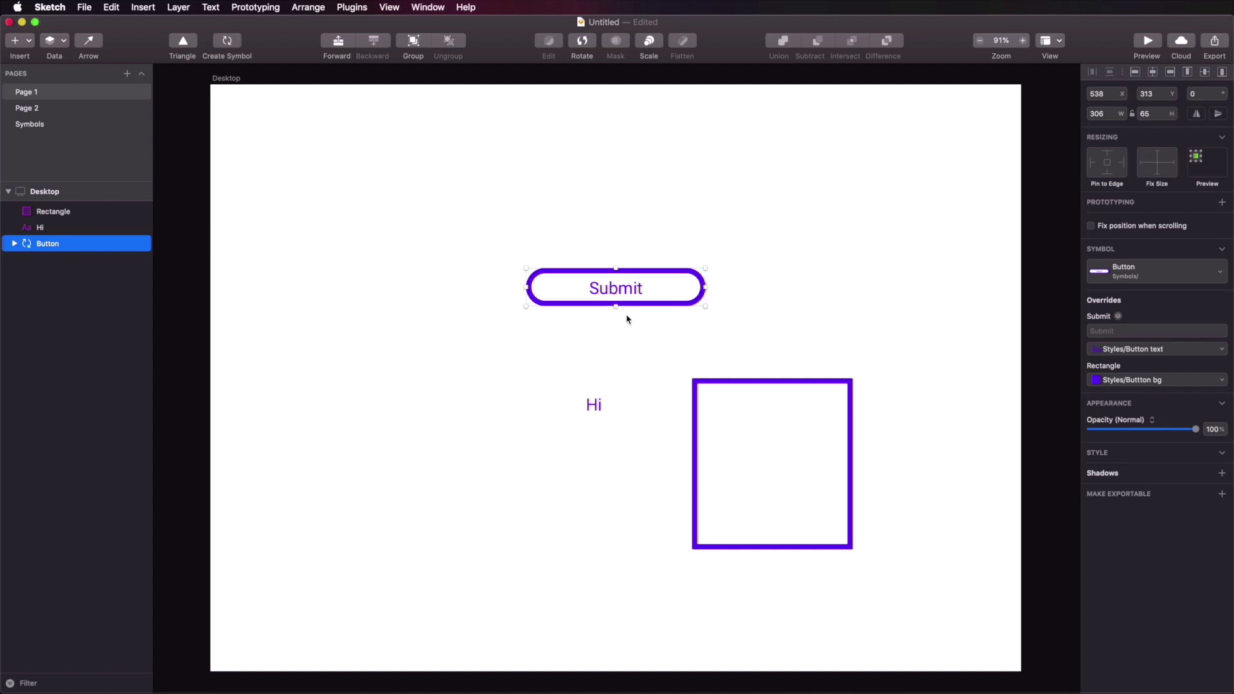
# Step: Check the layer style of the rectangle in the Button symbol's source and return to Page 1
pyautogui.click(49, 124)
pyautogui.click(681, 236)
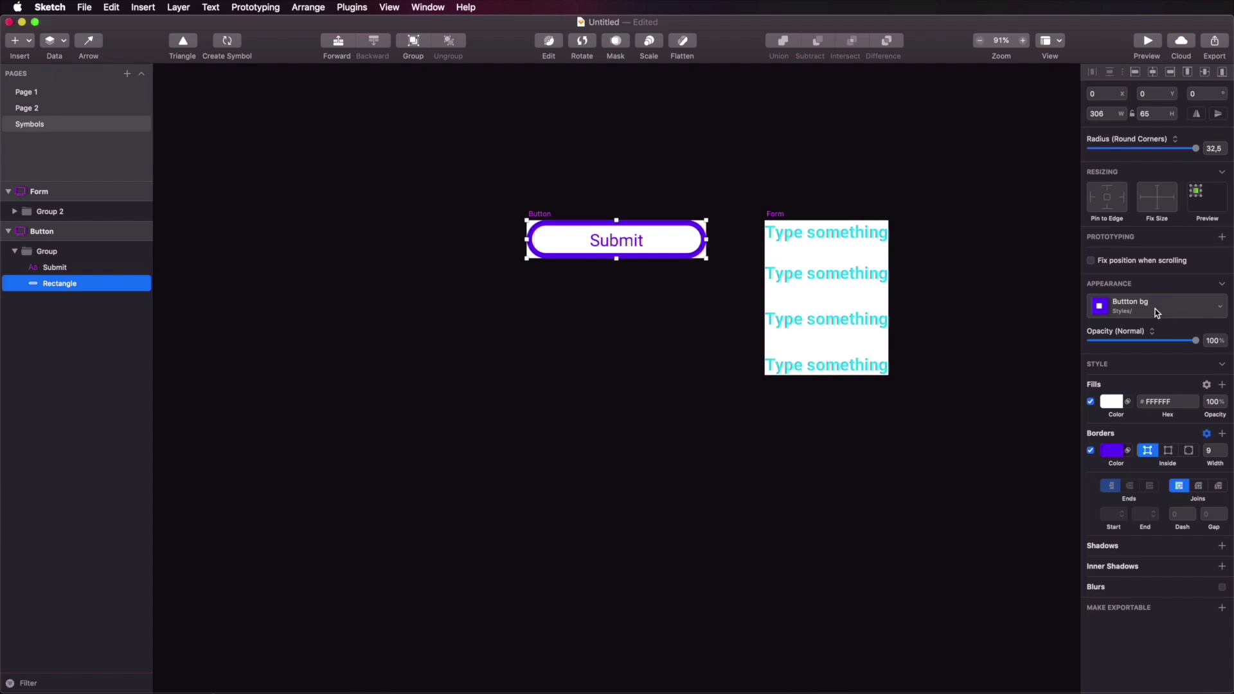
pyautogui.click(83, 93)
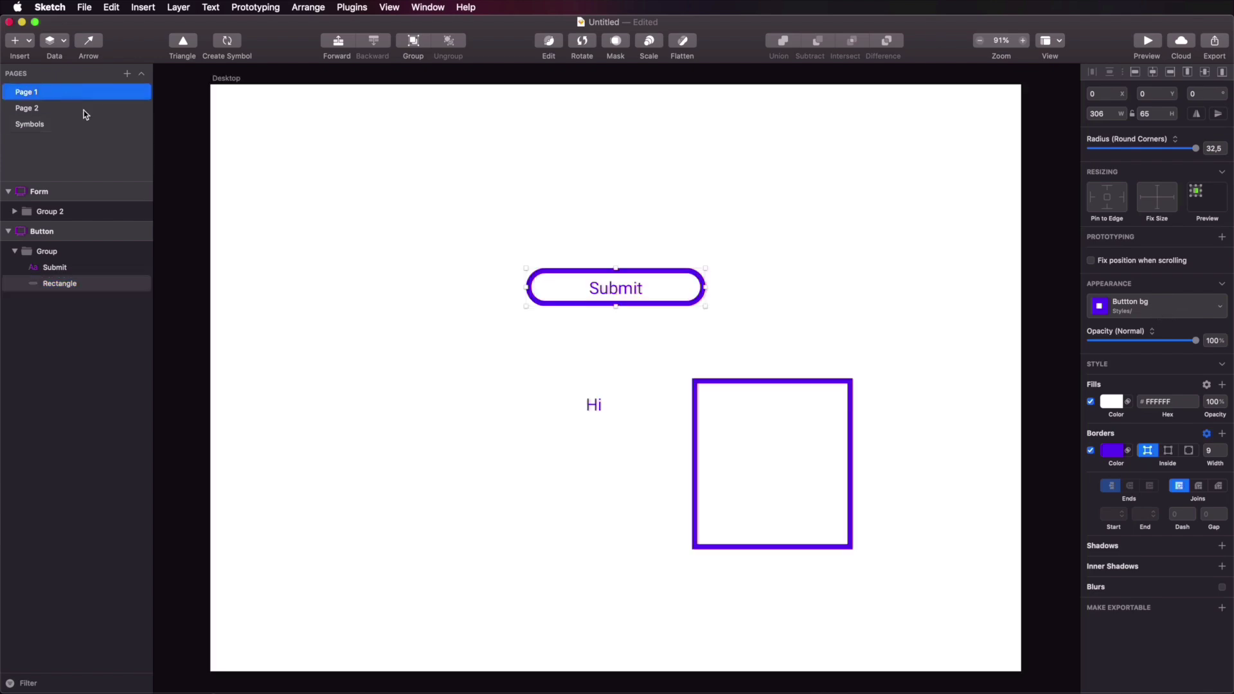
# Step: Undo the last "Buttton bg" layer style update and deselect the rectangle on Page 1
pyautogui.click(808, 239)
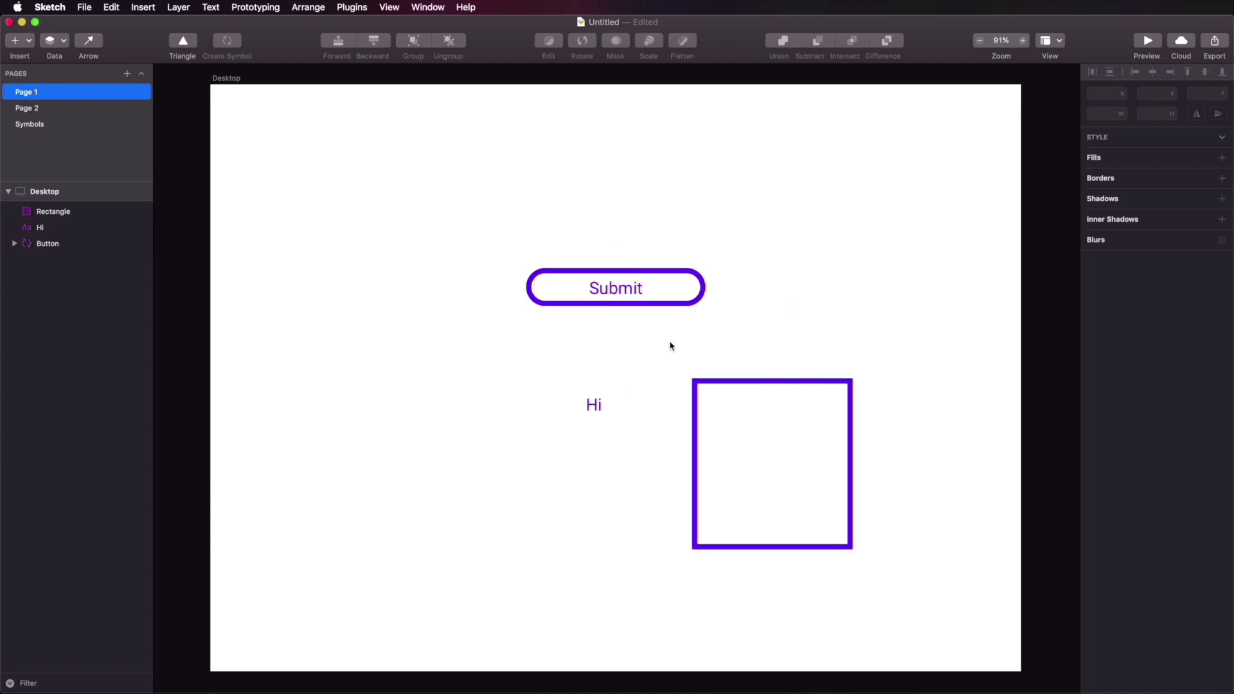
pyautogui.click(768, 486)
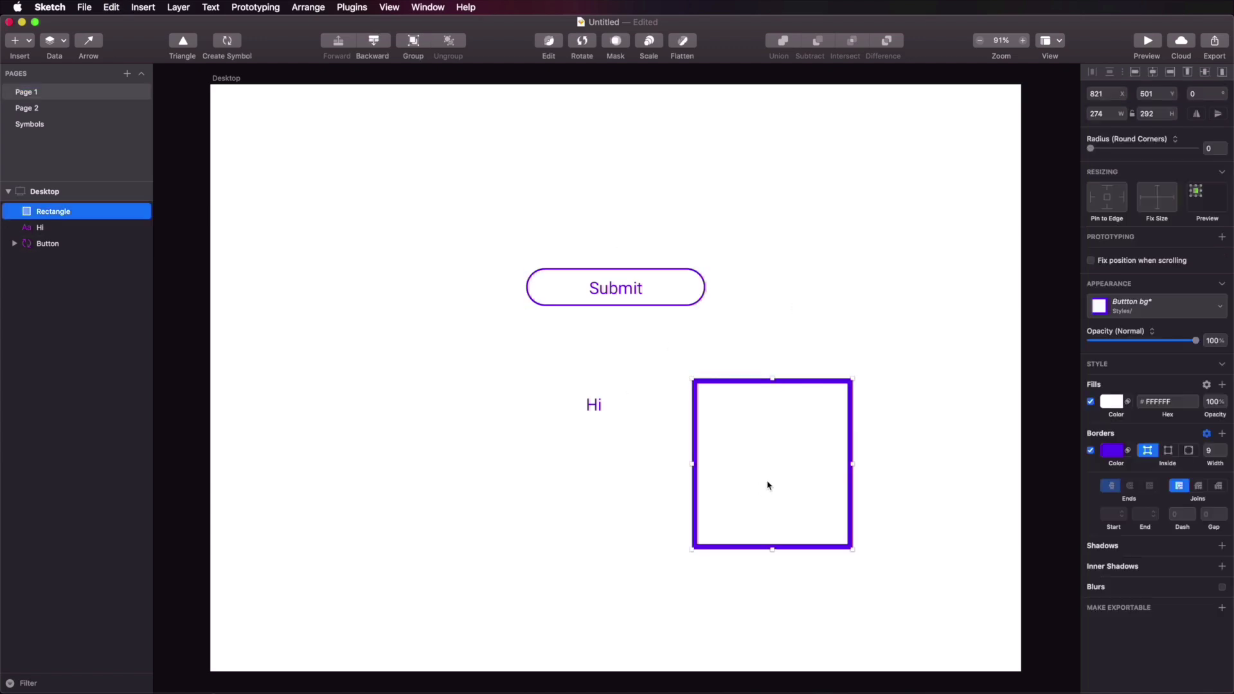
pyautogui.click(847, 315)
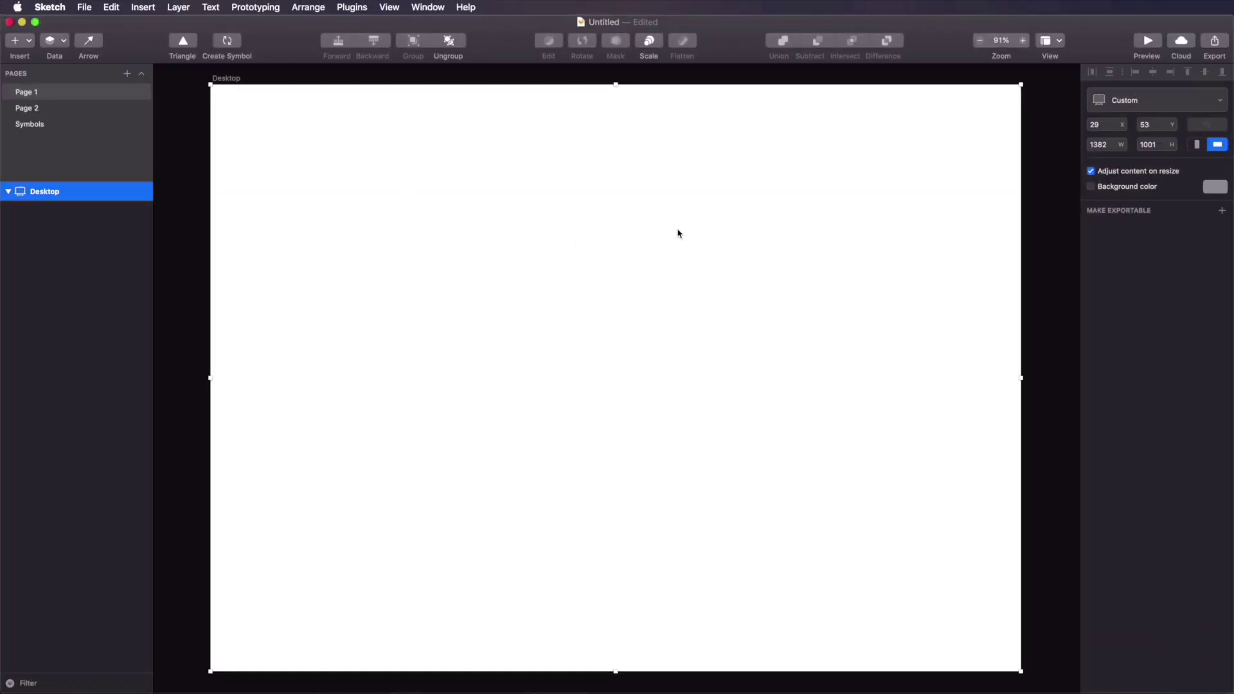
# Step: Examine the override settings of the Button and Form symbols on the Symbols page and return to Page 1
pyautogui.click(50, 124)
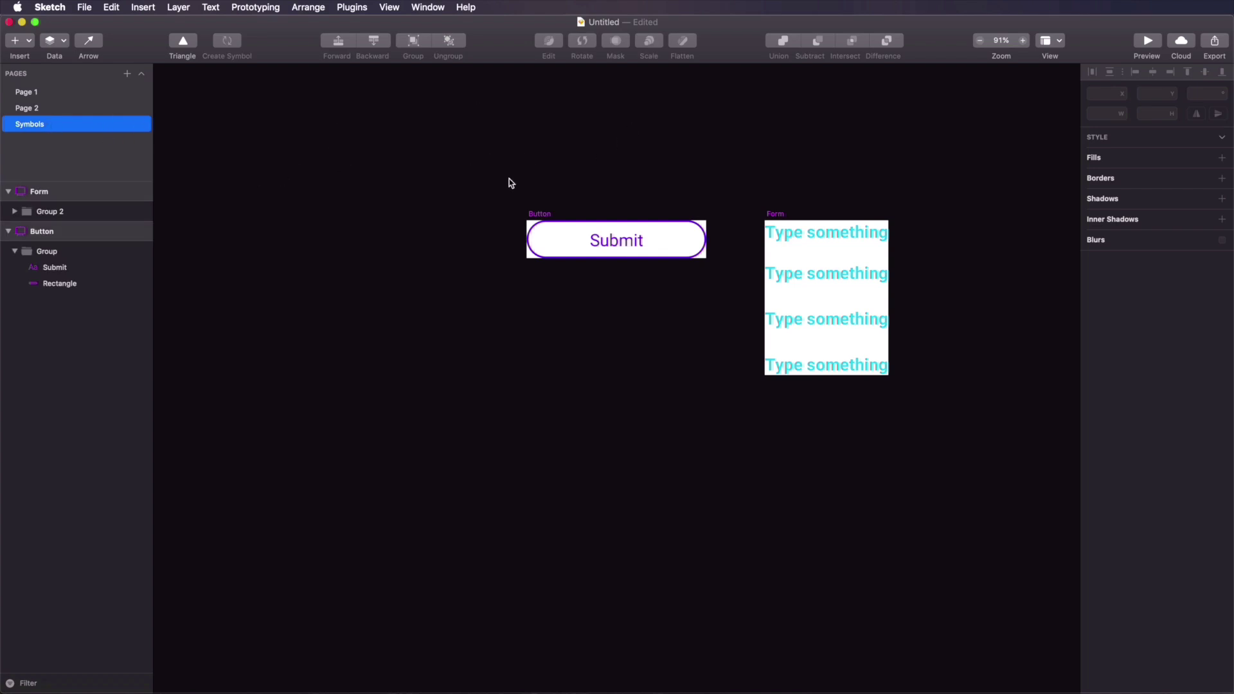
pyautogui.click(534, 216)
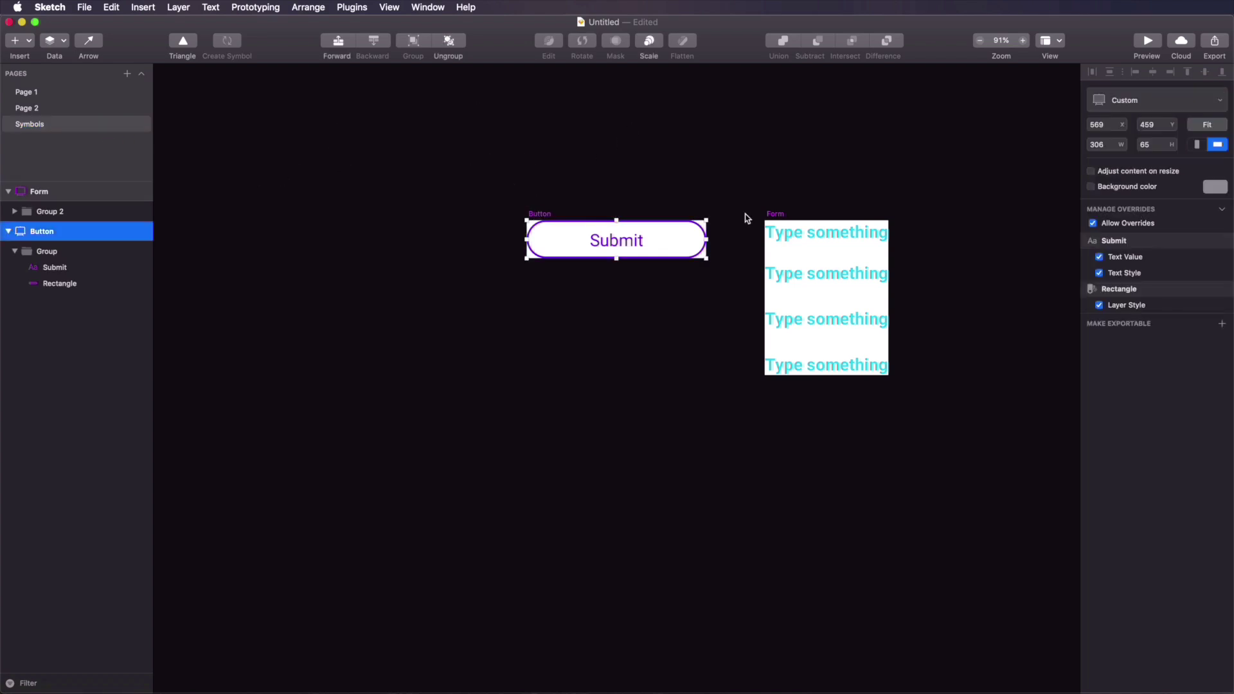
pyautogui.click(778, 215)
pyautogui.click(676, 309)
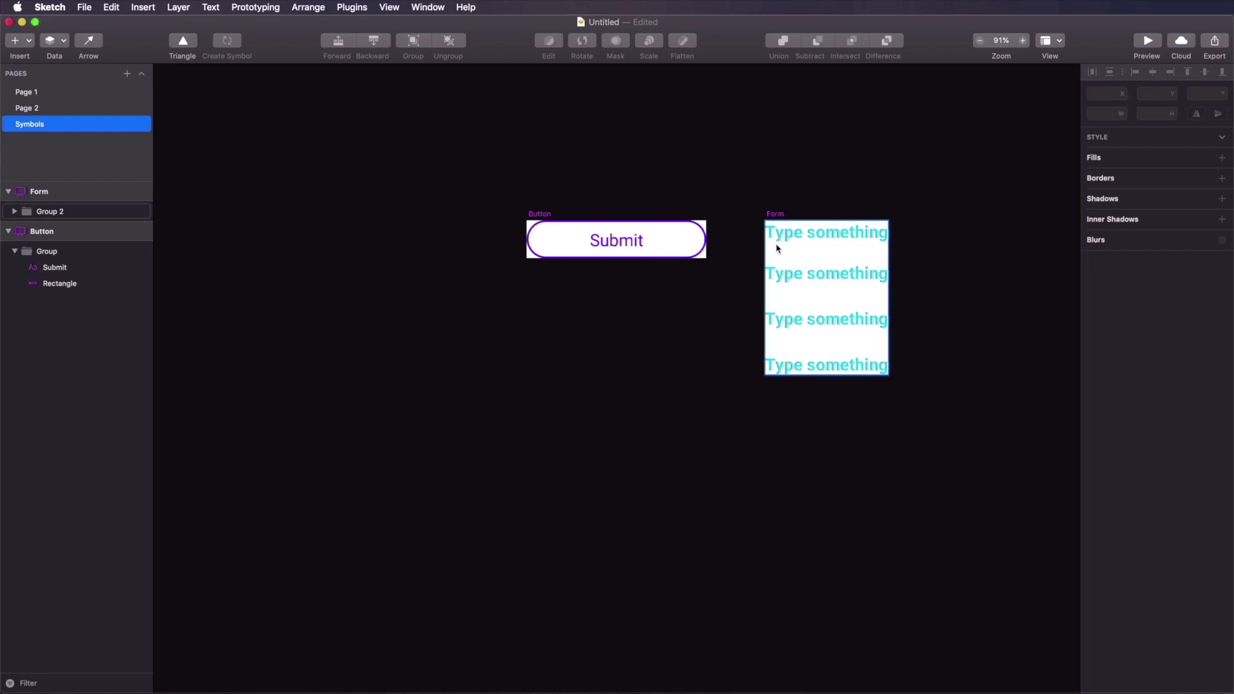
pyautogui.click(47, 91)
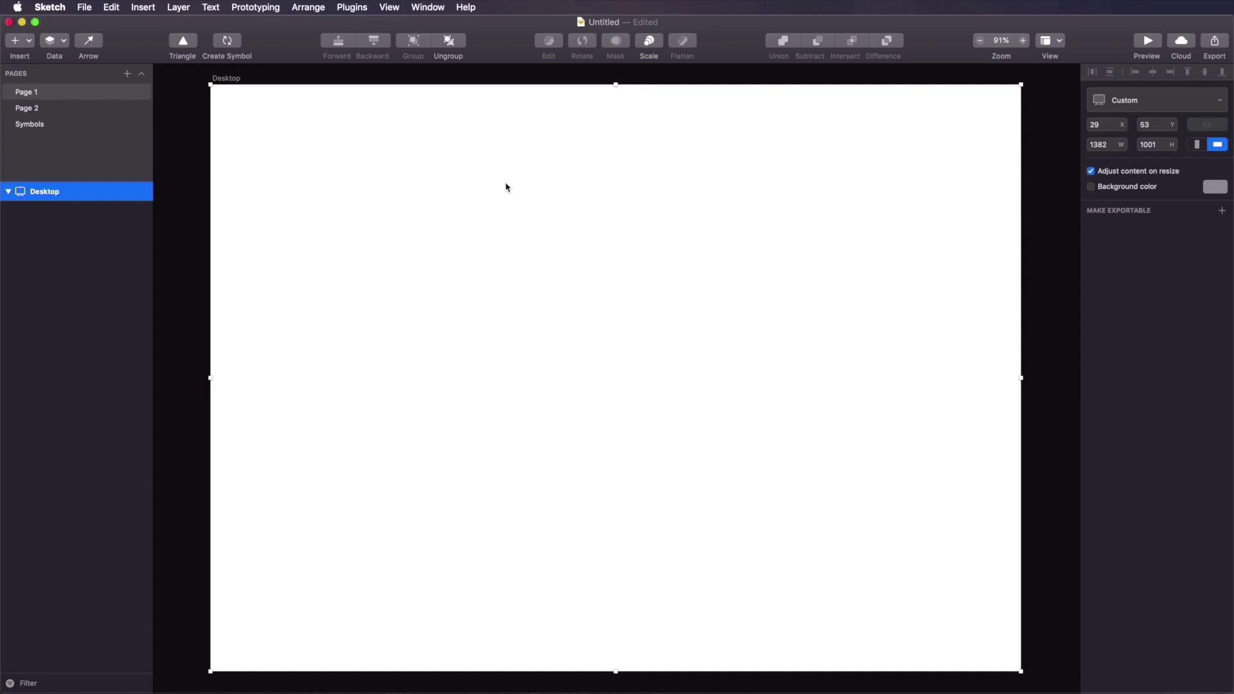
# Step: Save the document as "demo-library" in the images folder
pyautogui.press('super+s')
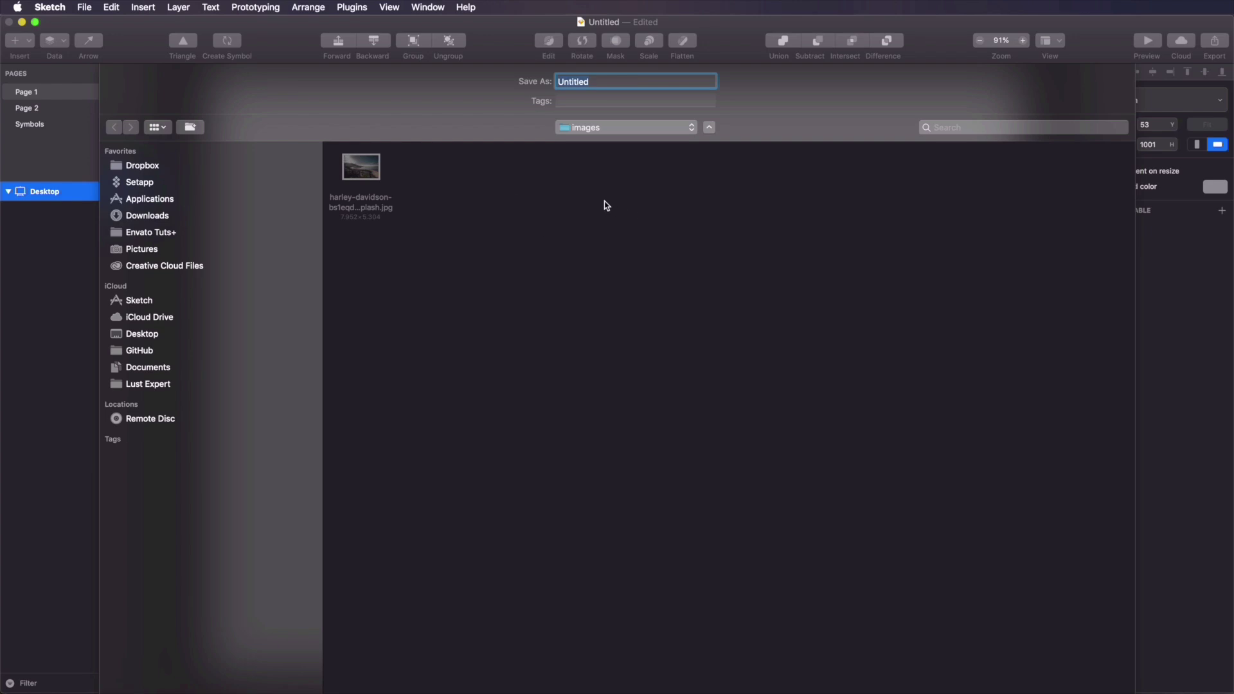
pyautogui.write('demo-library')
pyautogui.press('Return')
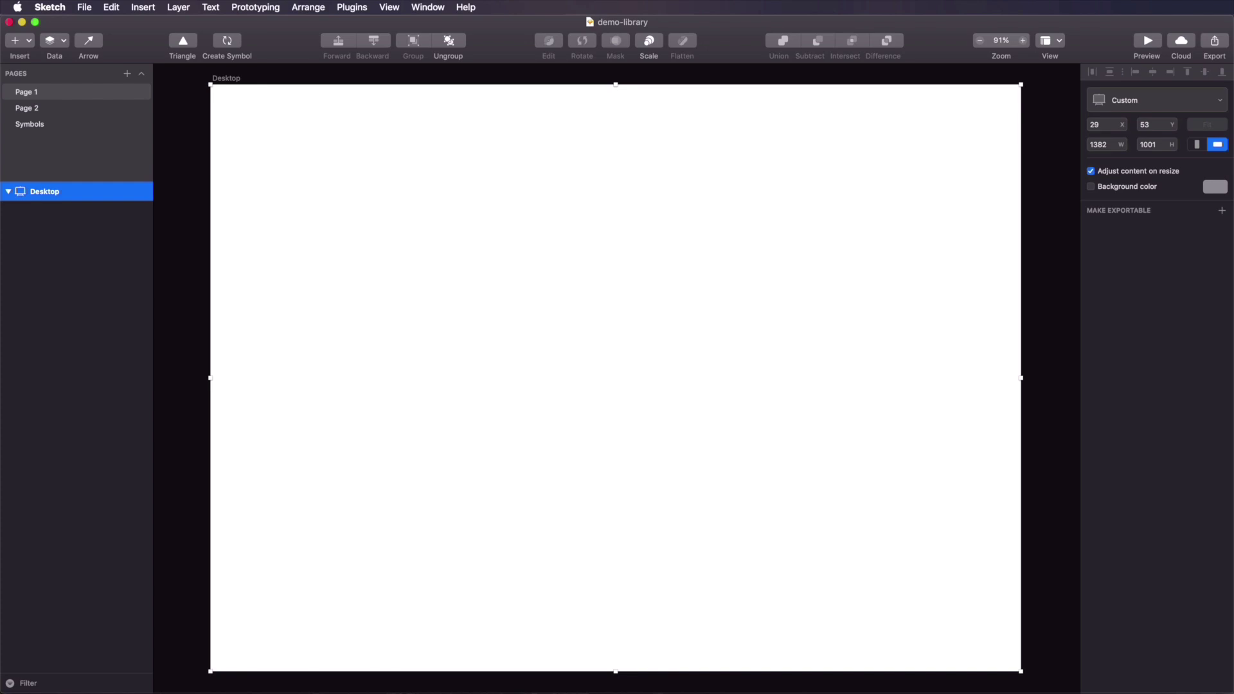
# Step: Create a new document, fit its window to the screen and draw an artboard about 897 × 804 on Page 1
pyautogui.press('super+n')
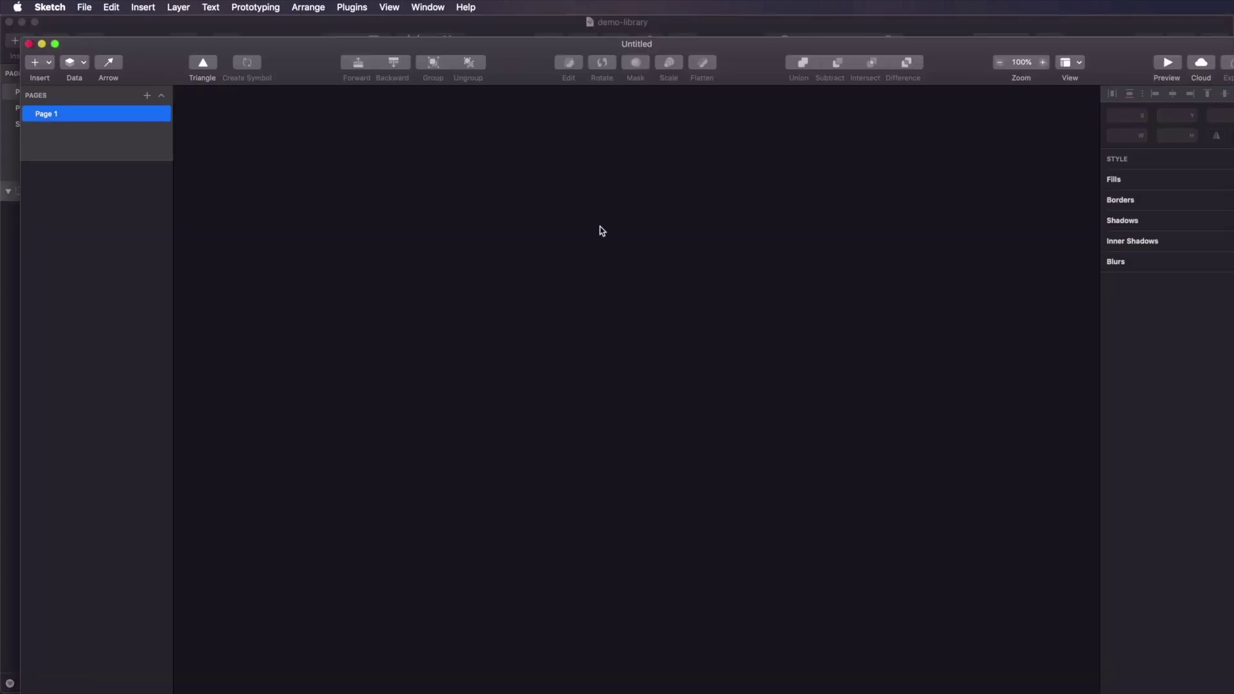
pyautogui.moveTo(758, 62); pyautogui.dragTo(761, 75)
pyautogui.doubleClick(761, 76)
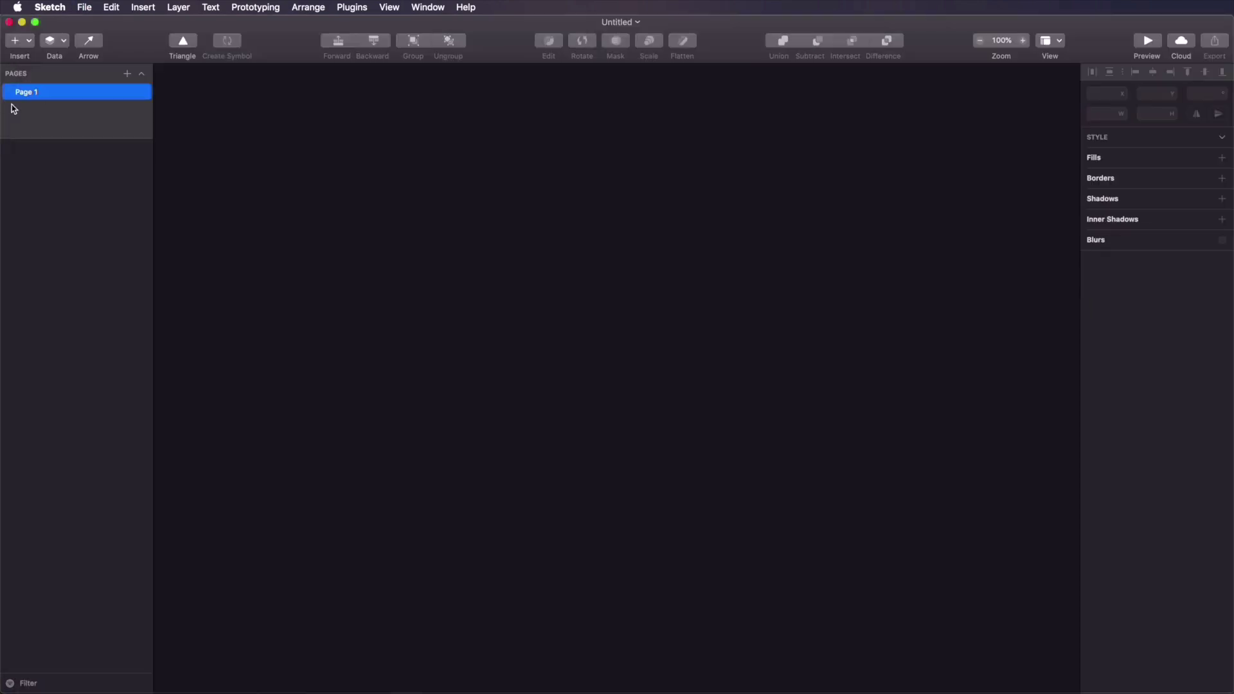
pyautogui.press('a')
pyautogui.moveTo(367, 108); pyautogui.dragTo(944, 625)
pyautogui.click(1003, 283)
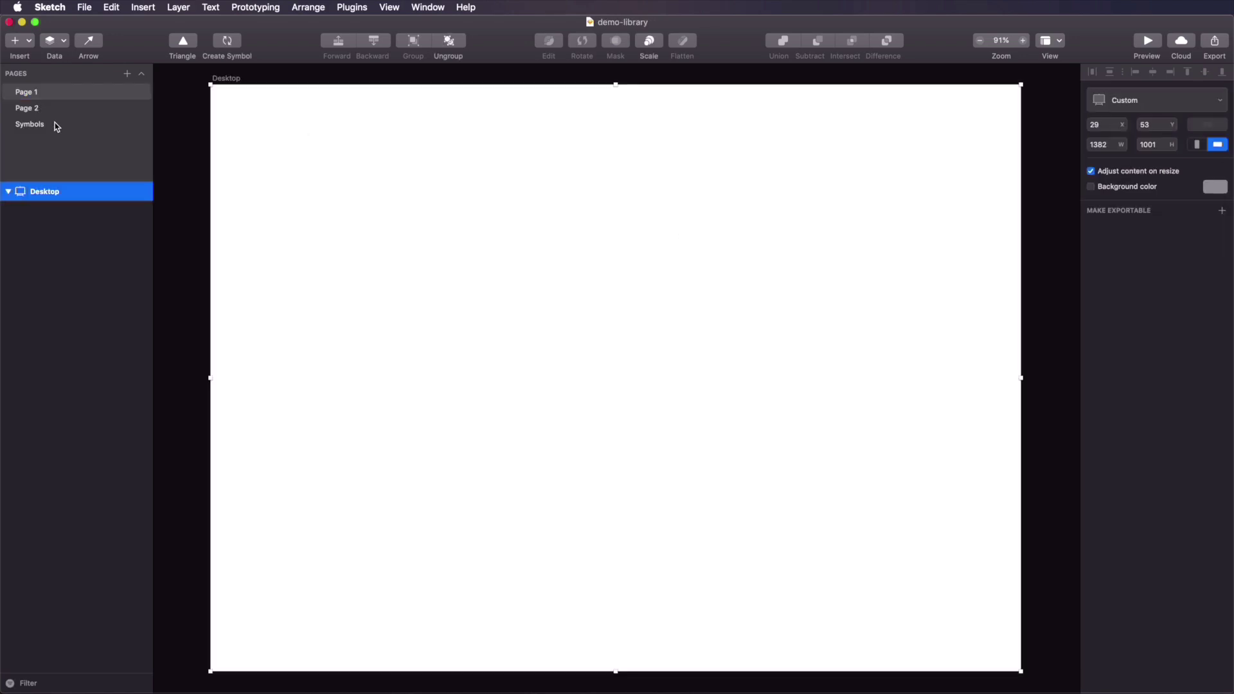
# Step: Try pasting the Button symbol source from demo-library's Symbols page into the untitled document, and delete the pasted copy
pyautogui.click(54, 124)
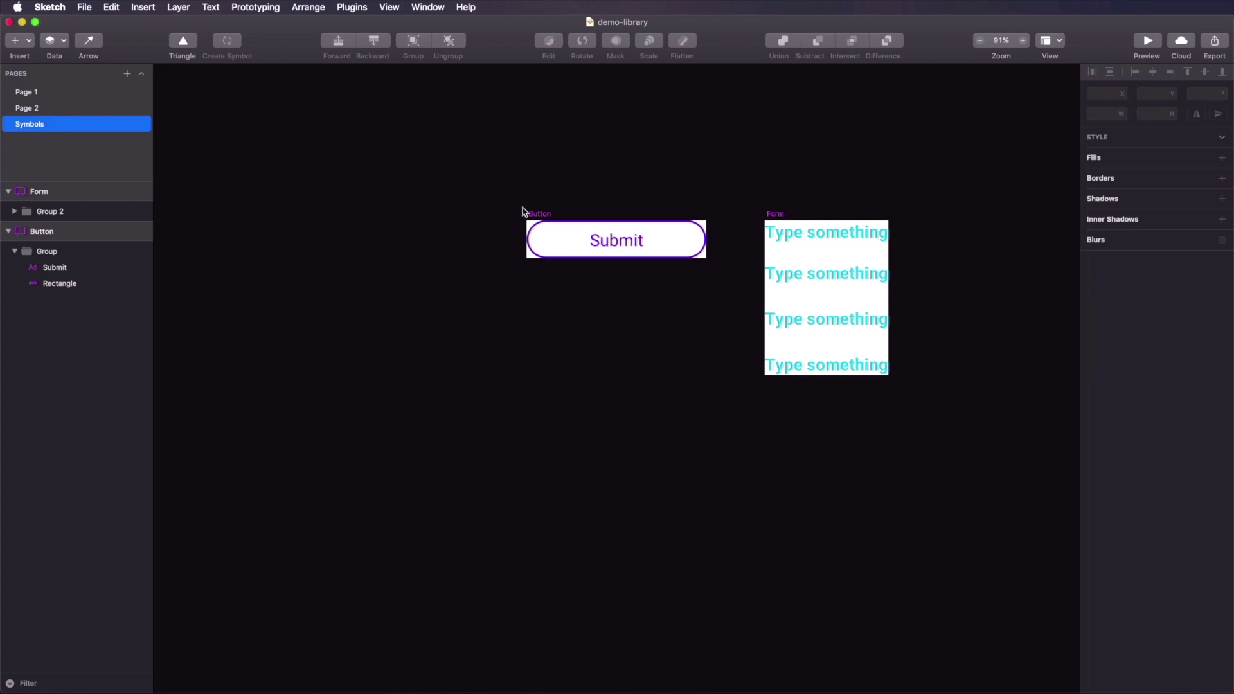
pyautogui.click(539, 215)
pyautogui.press('super+c')
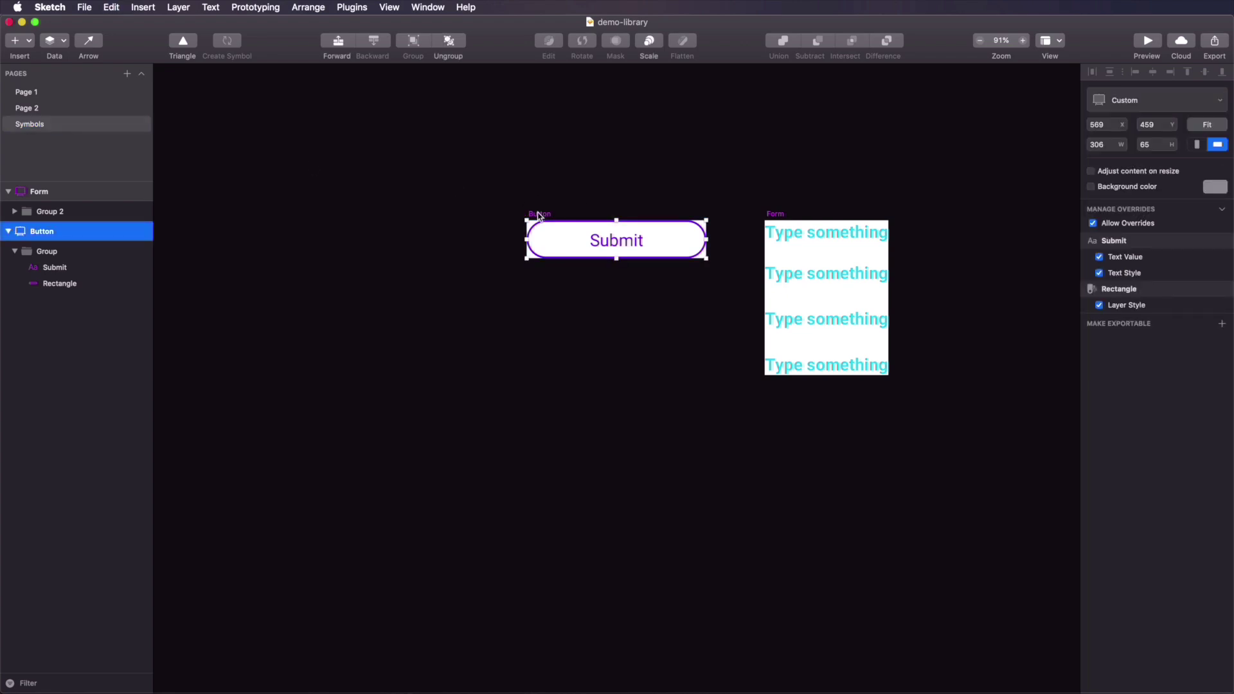
pyautogui.press('super+n')
pyautogui.press('super+v')
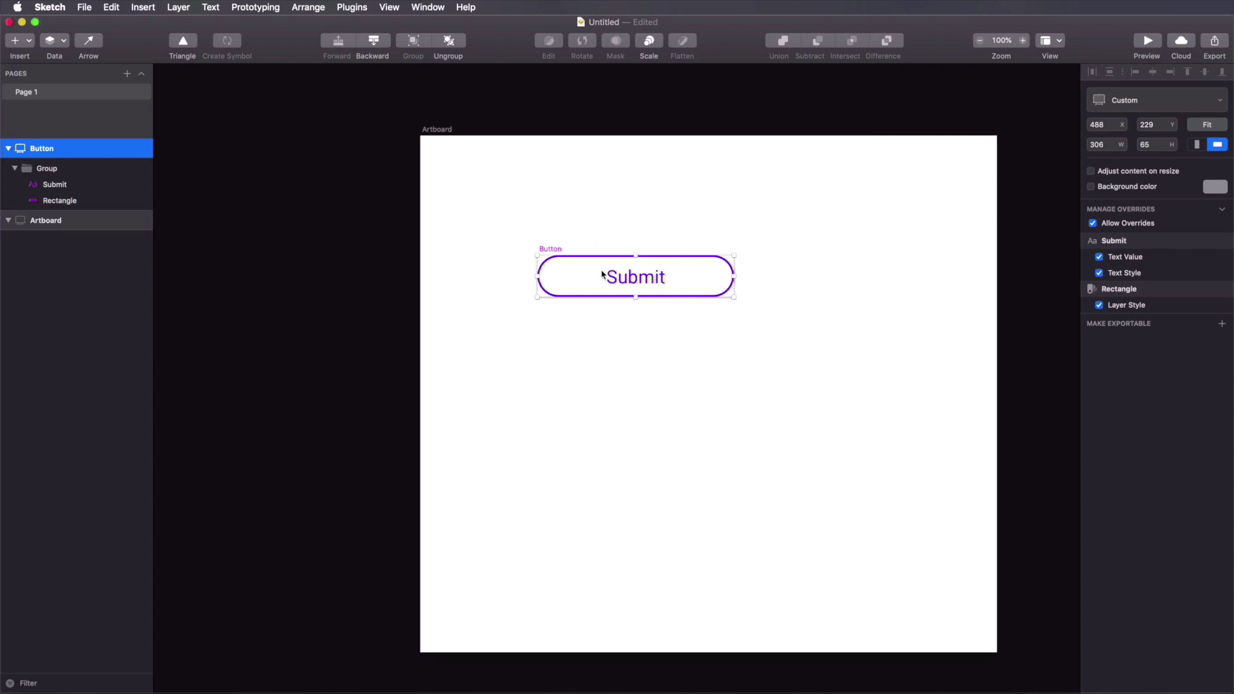
pyautogui.moveTo(602, 275); pyautogui.dragTo(615, 272)
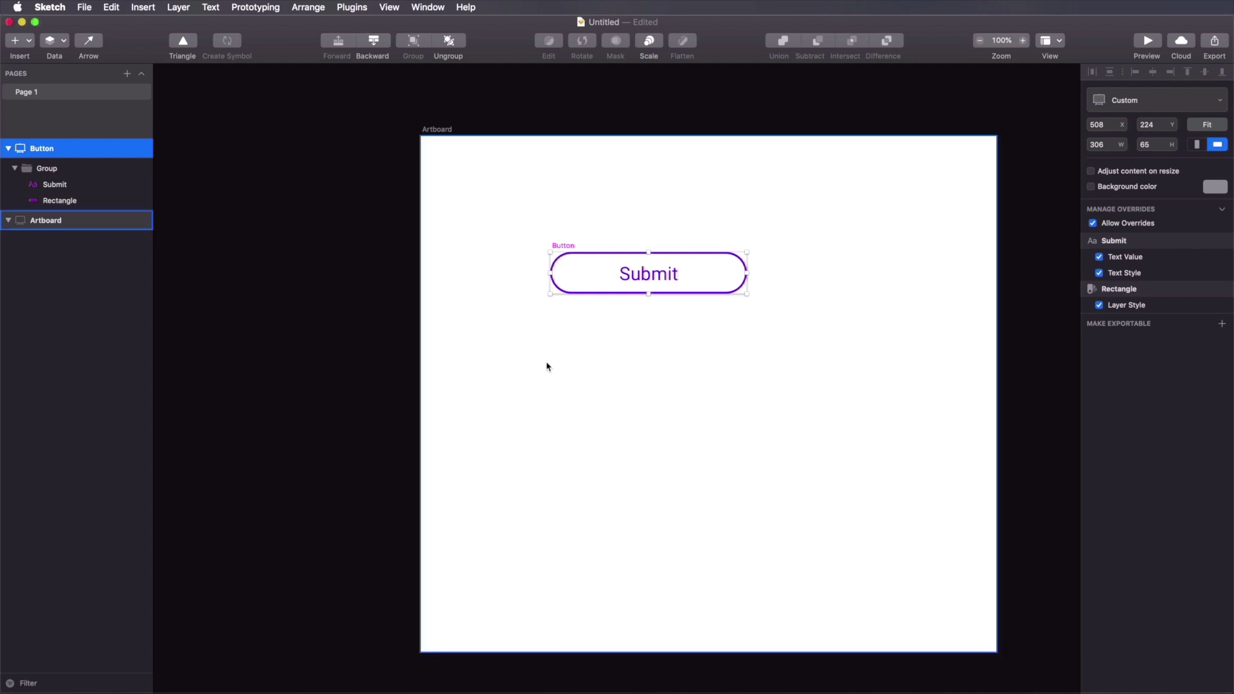
pyautogui.press('Delete')
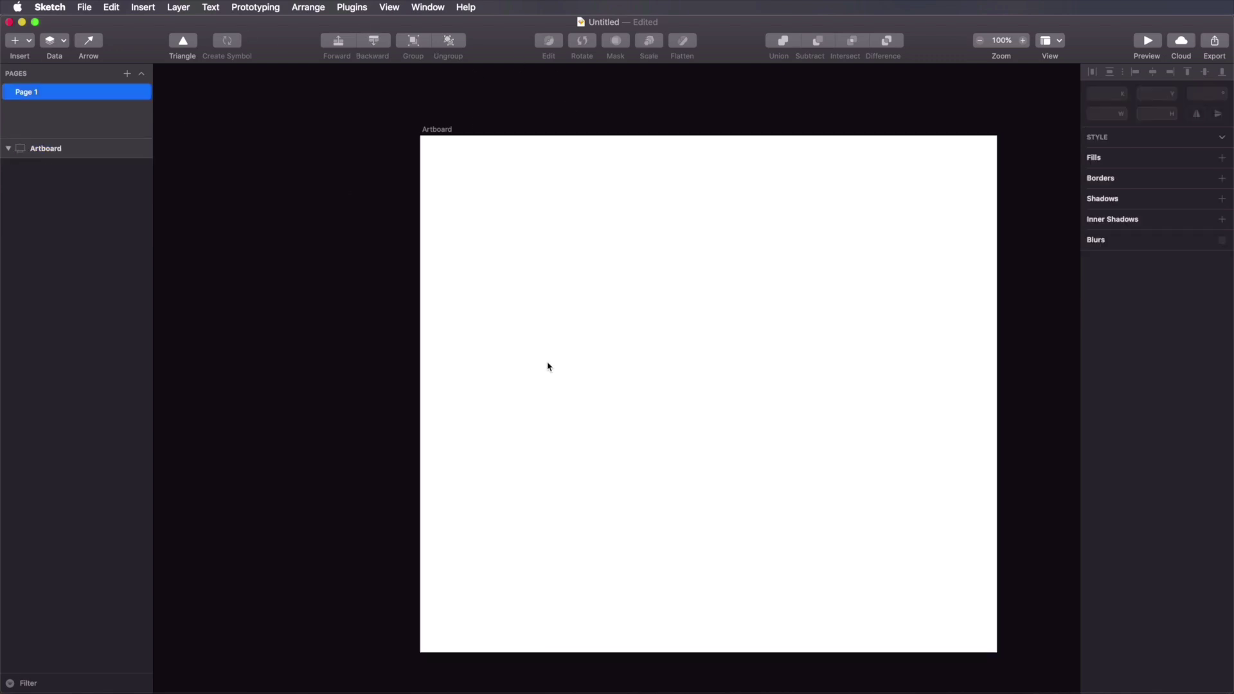
# Step: Add the demo-library file as a library in the application's preferences and close the preferences
pyautogui.press('super+comma')
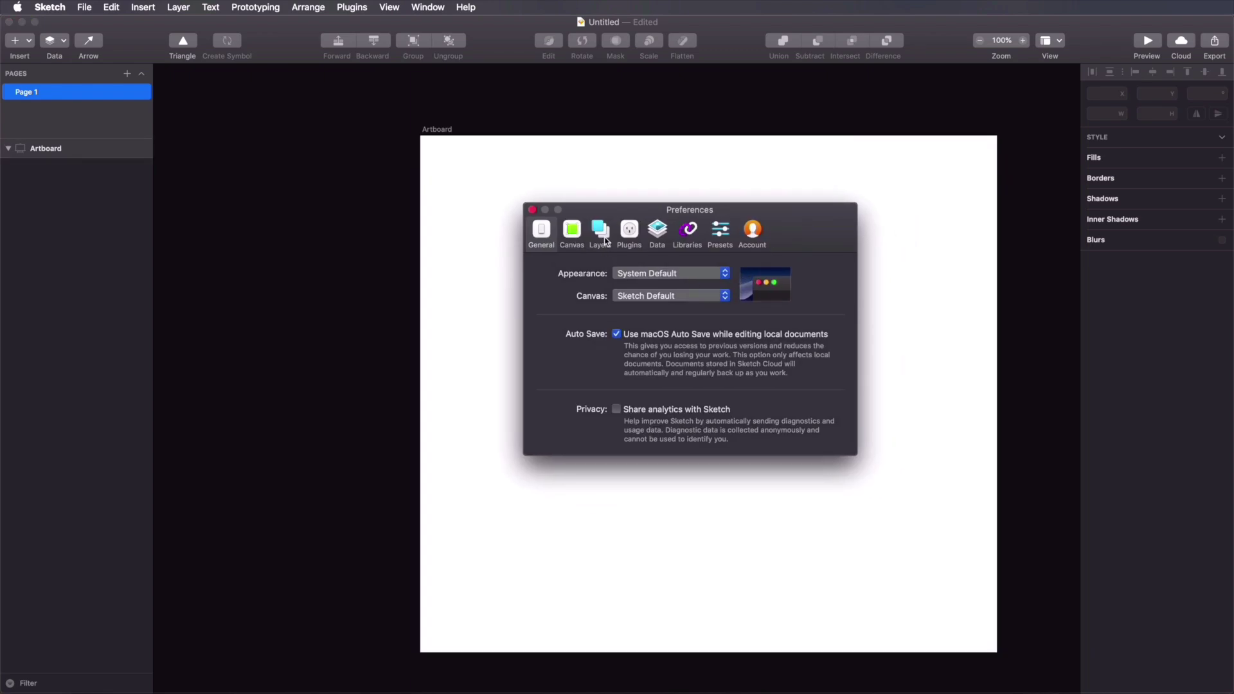
pyautogui.click(695, 232)
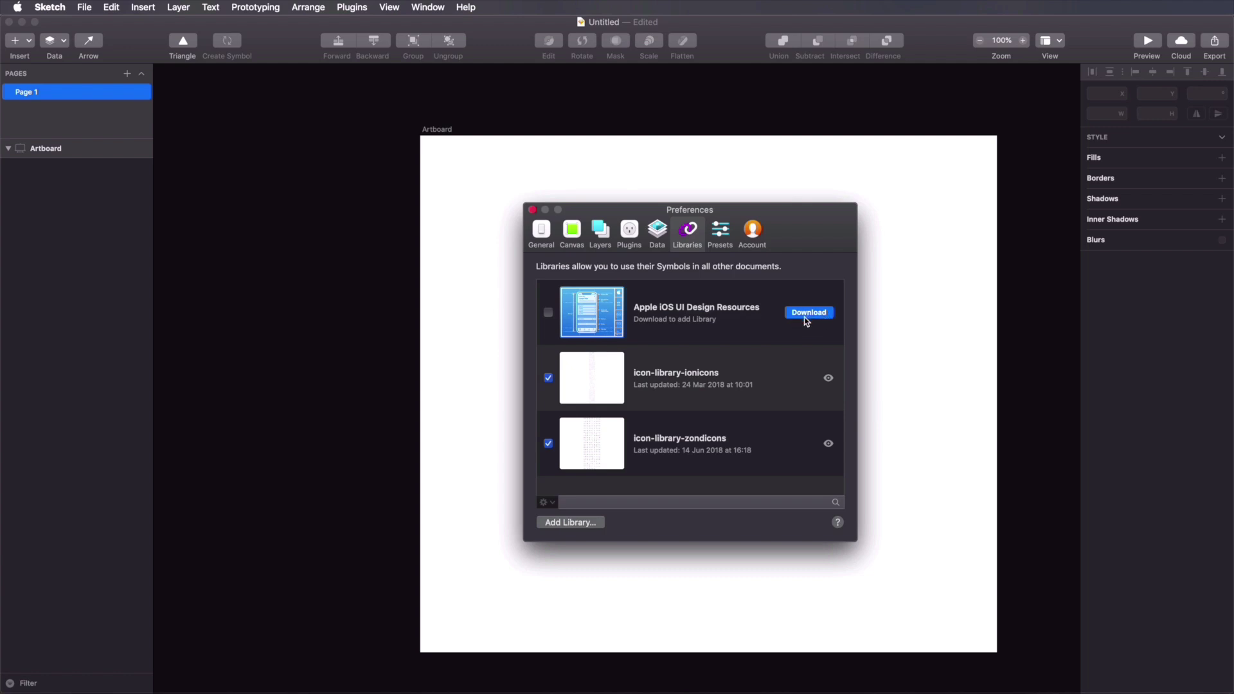
pyautogui.click(570, 523)
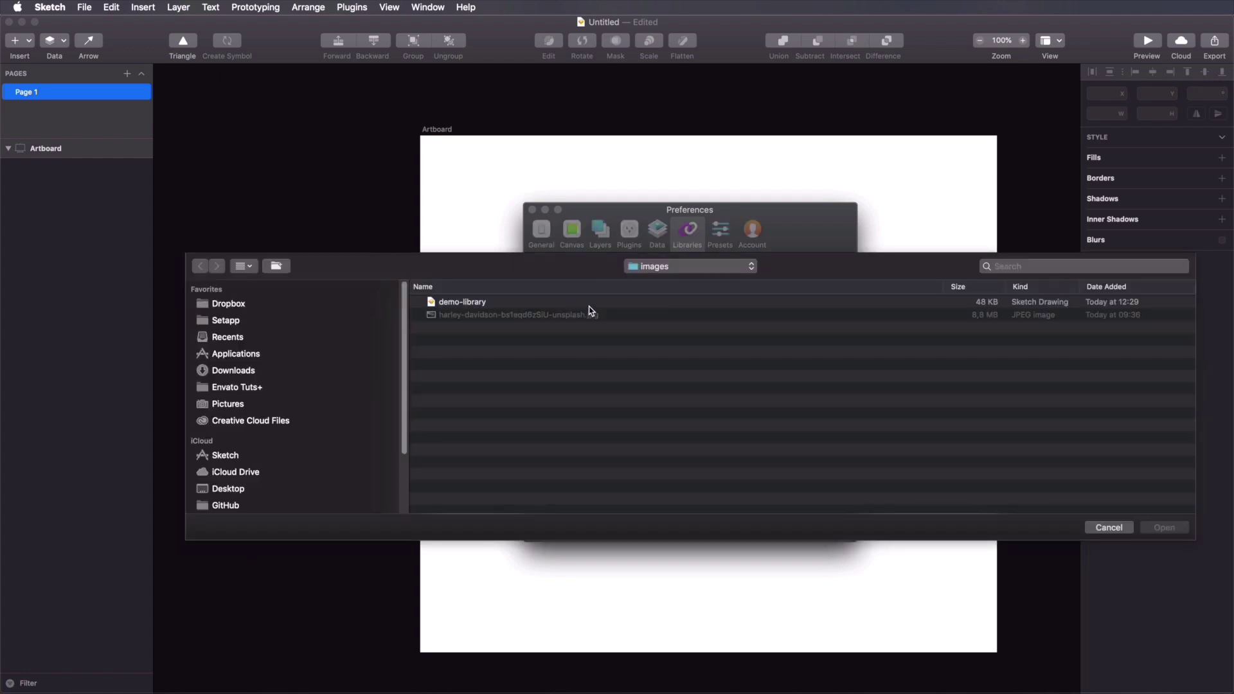
pyautogui.click(489, 308)
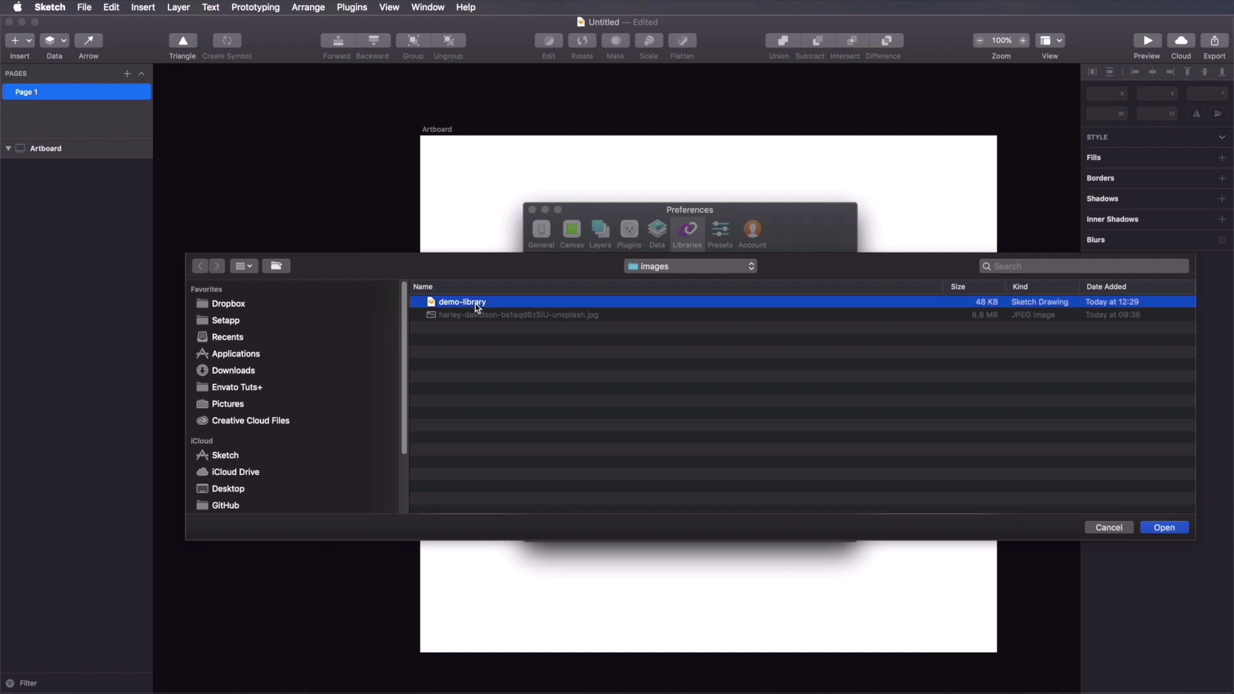
pyautogui.click(1160, 531)
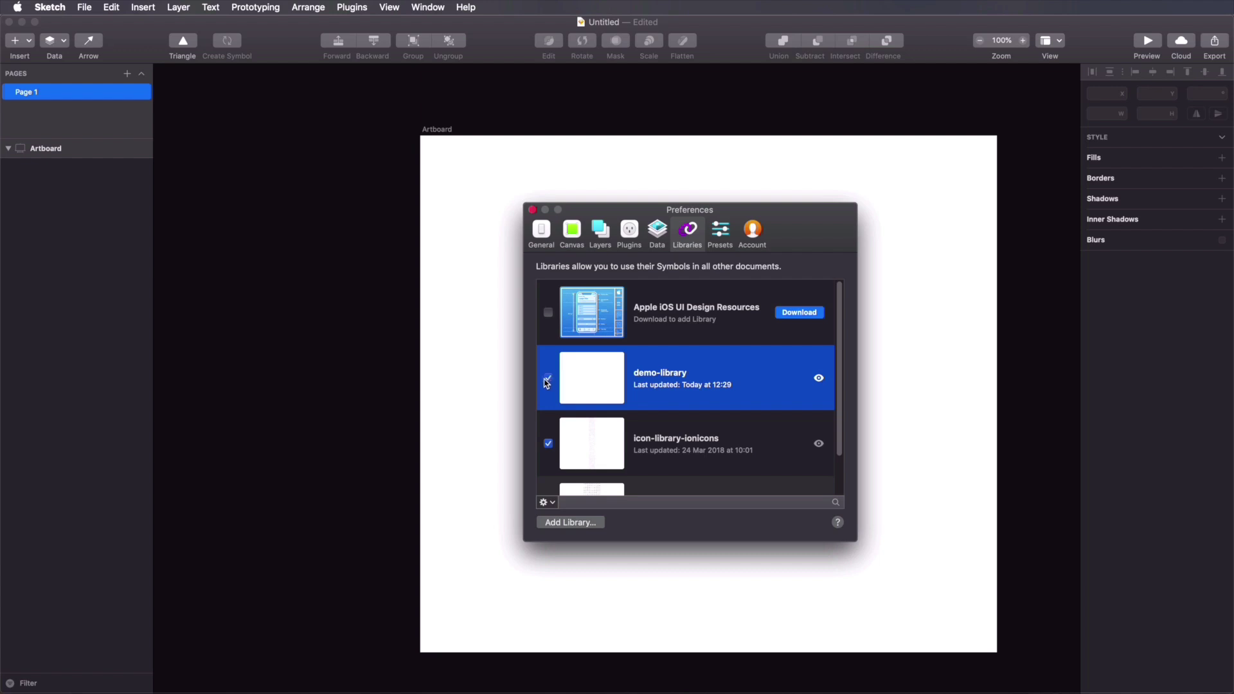
pyautogui.click(532, 210)
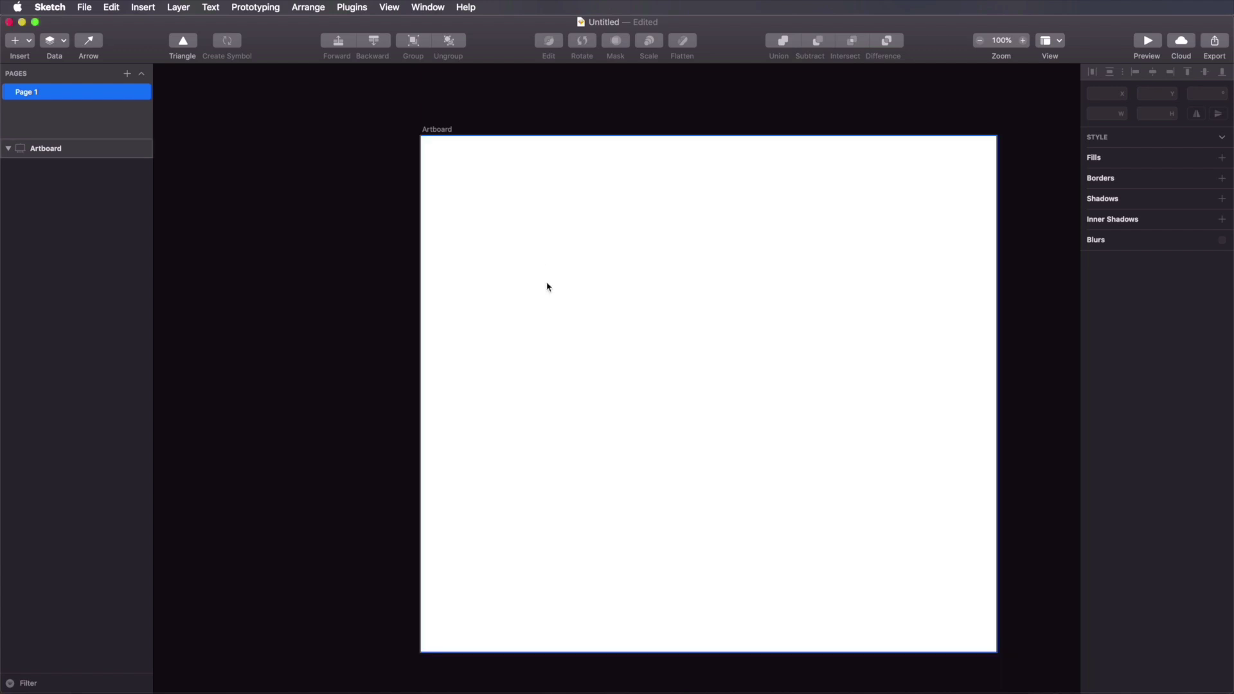
# Step: Insert the Button symbol from demo-library near the artboard's upper middle and select the placed instance
pyautogui.click(547, 287)
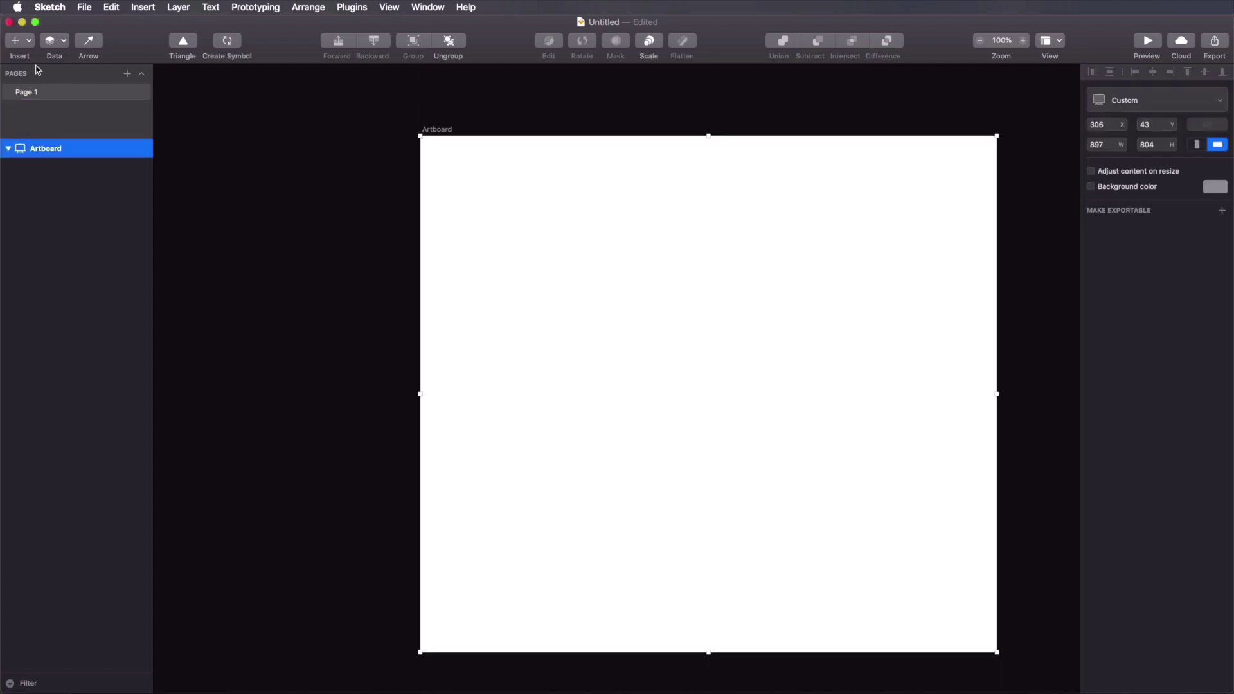
pyautogui.click(22, 43)
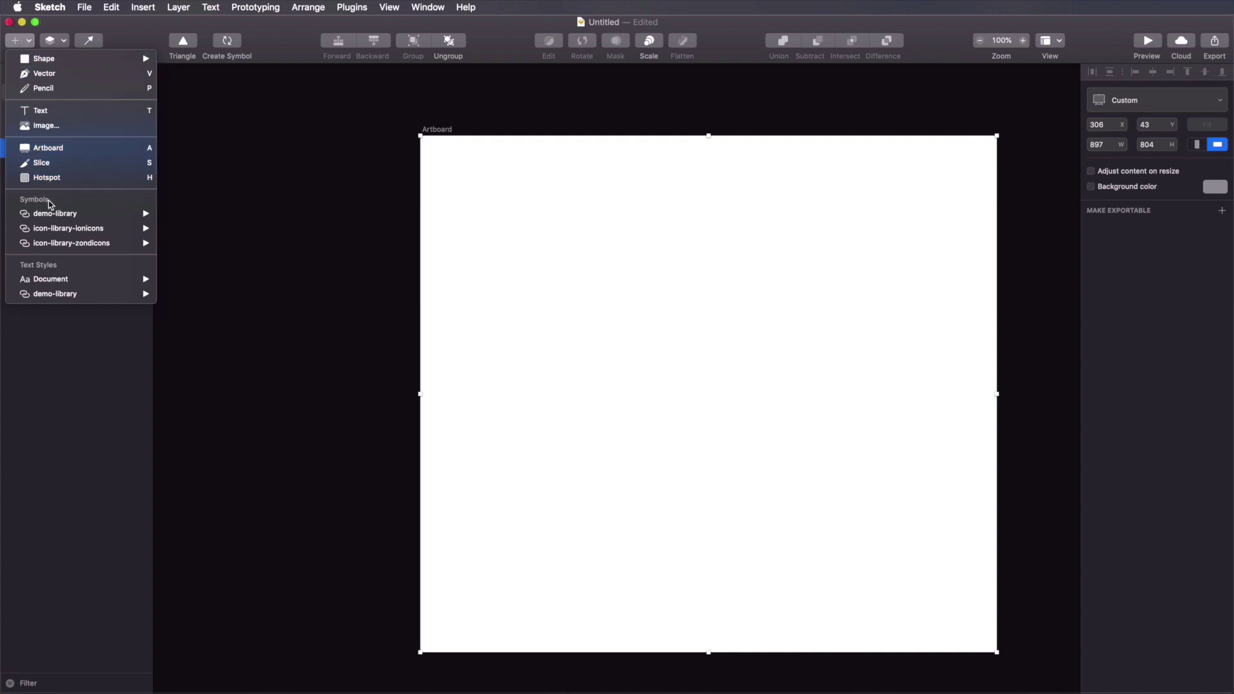
pyautogui.moveTo(47, 214)
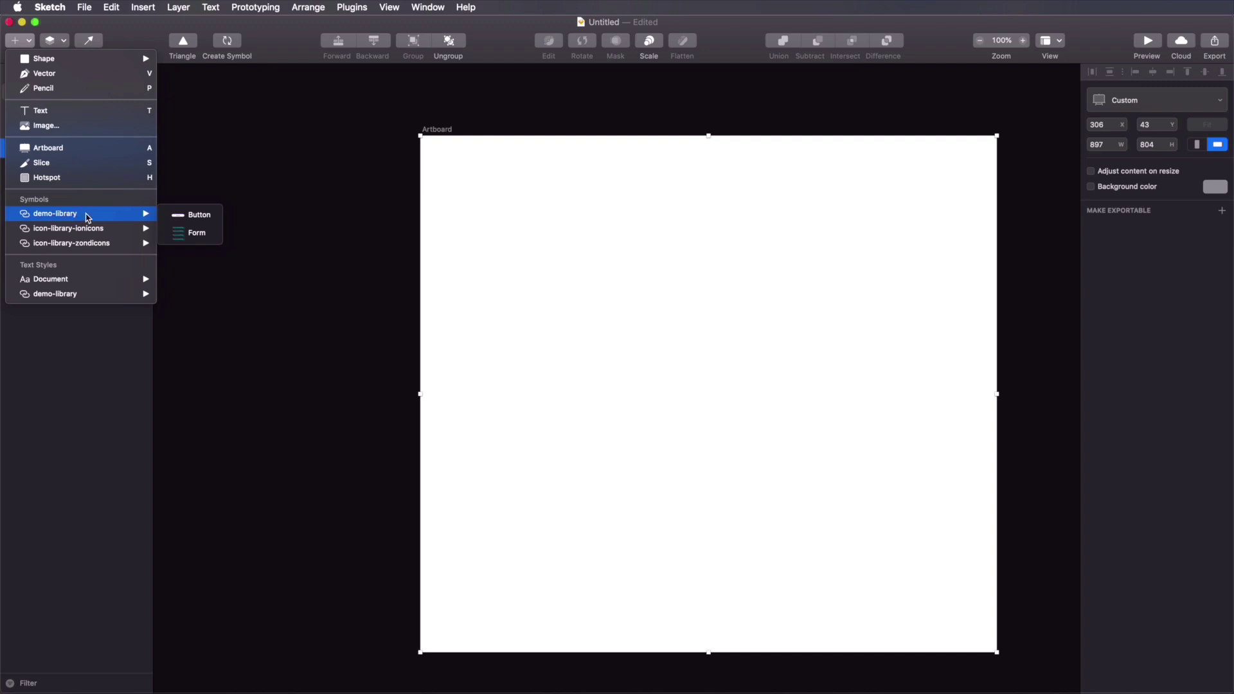
pyautogui.click(193, 219)
pyautogui.click(687, 283)
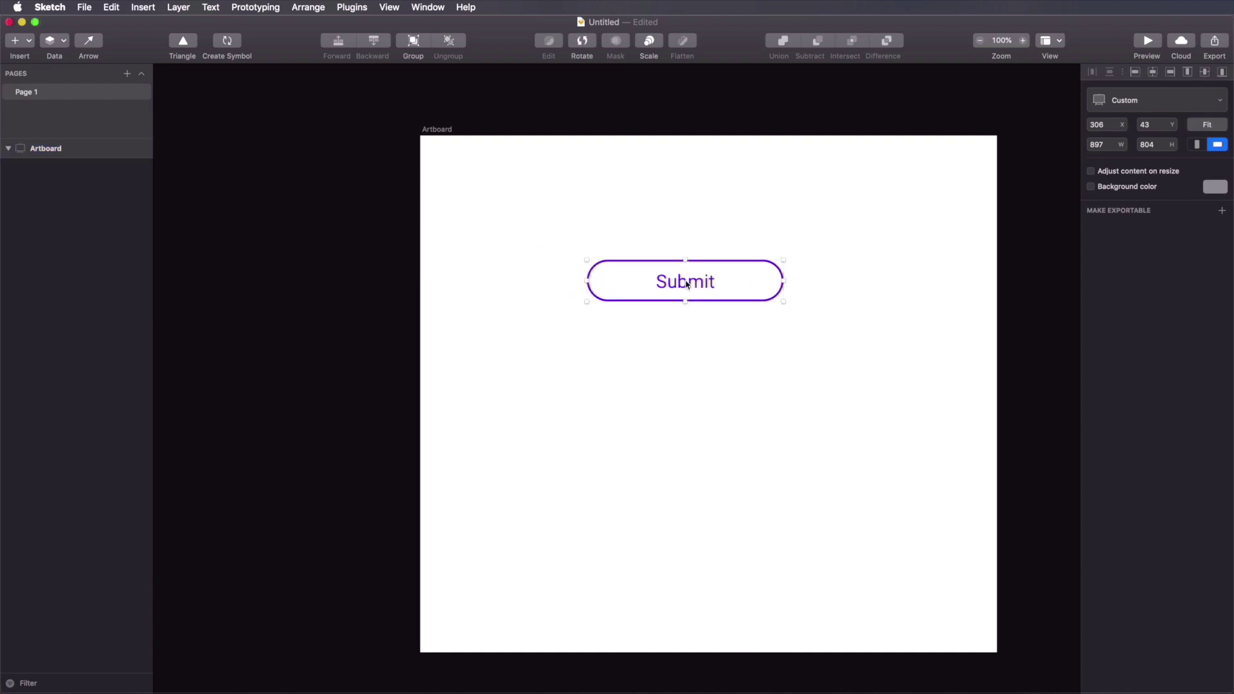
pyautogui.click(718, 418)
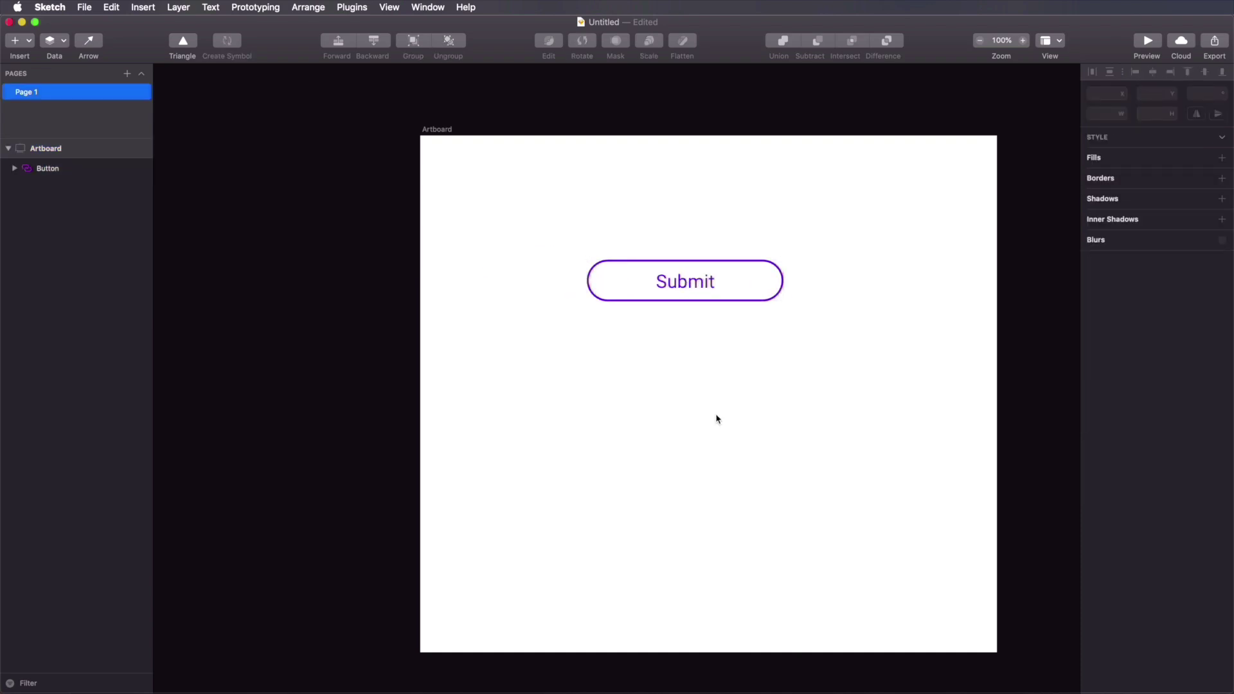
pyautogui.moveTo(637, 196); pyautogui.dragTo(746, 389)
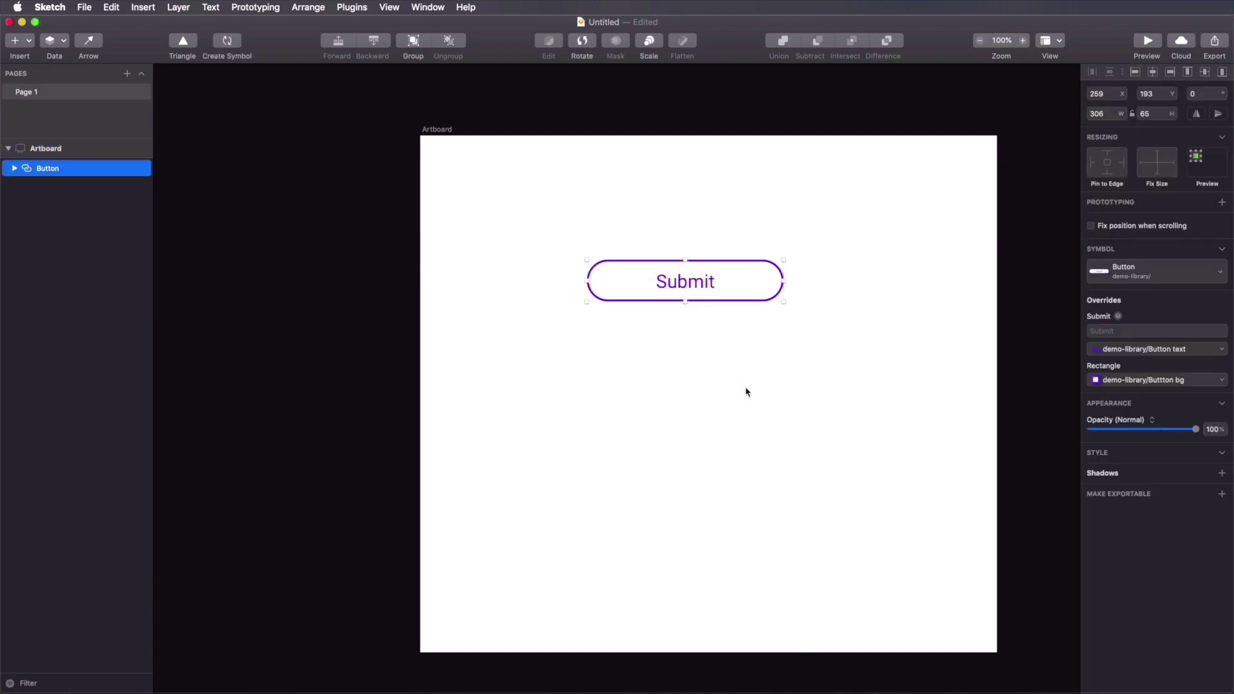
# Step: Open the Button symbol's source in demo-library, set its rectangle's border to the light green global colour and save the library
pyautogui.doubleClick(29, 170)
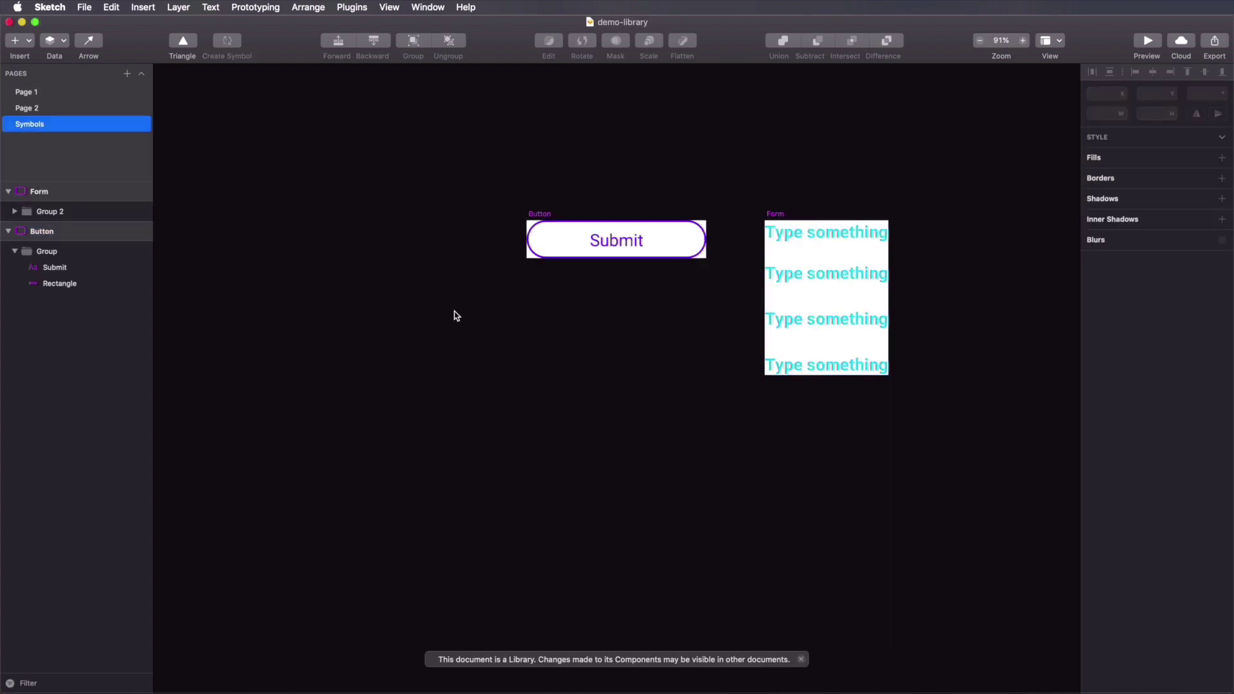
pyautogui.click(695, 241)
pyautogui.doubleClick(688, 244)
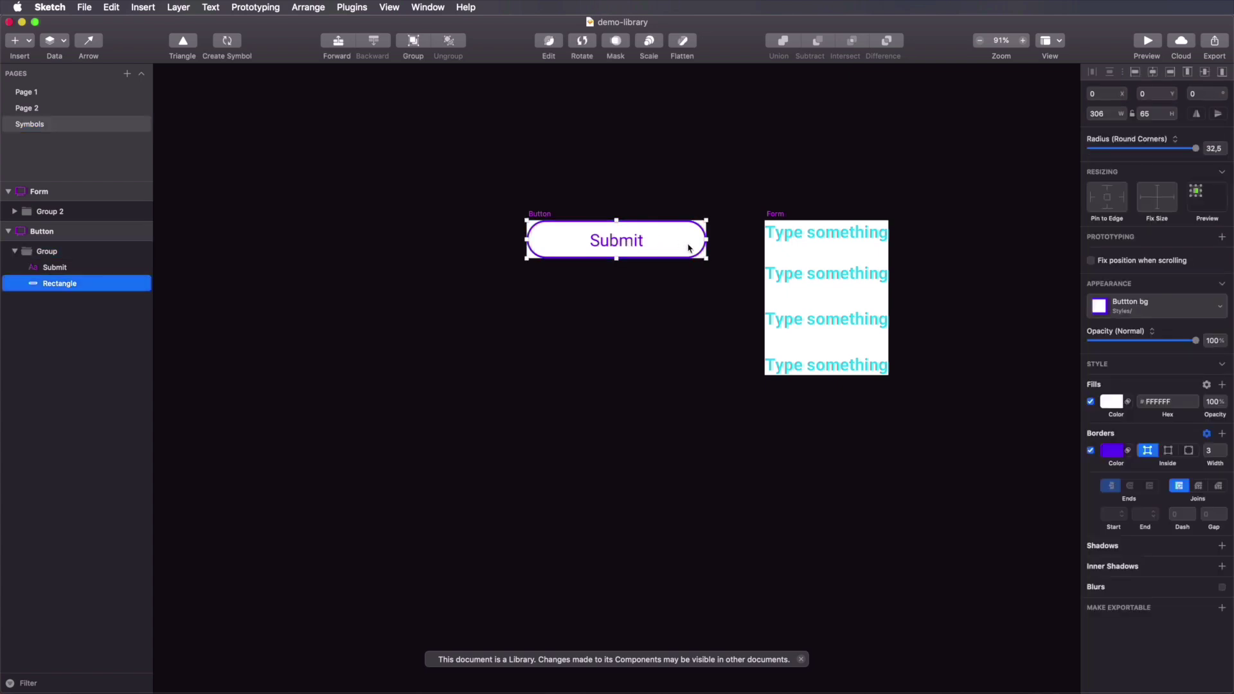
pyautogui.click(1113, 451)
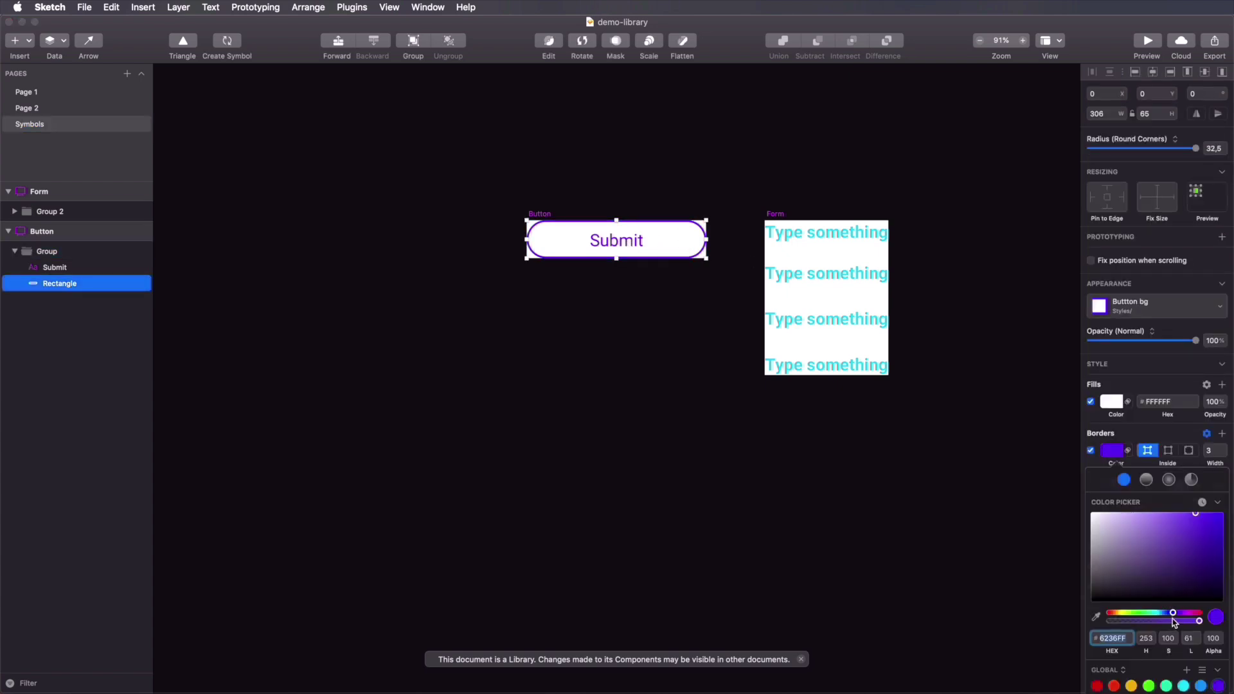
pyautogui.click(1167, 686)
pyautogui.click(559, 374)
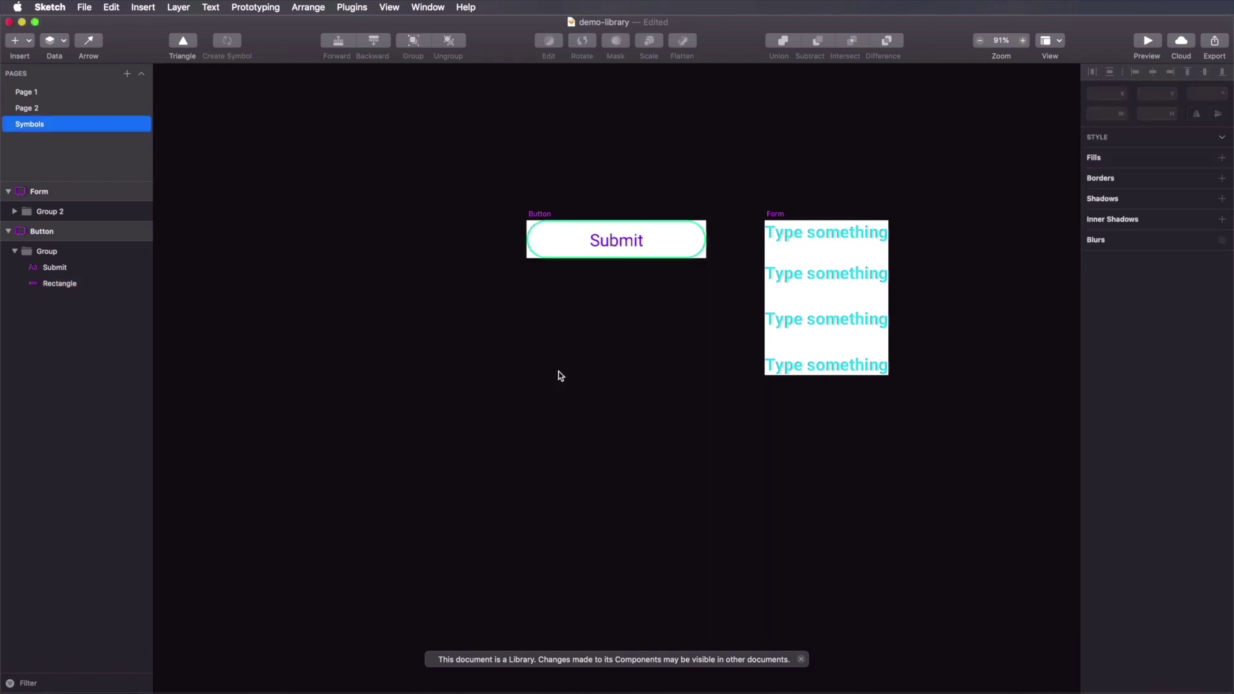
pyautogui.press('super+s')
# Step: Update the outdated Button component in the untitled document from demo-library and open the instance's symbol options with Unlink from Library
pyautogui.press('super+grave')
pyautogui.click(559, 374)
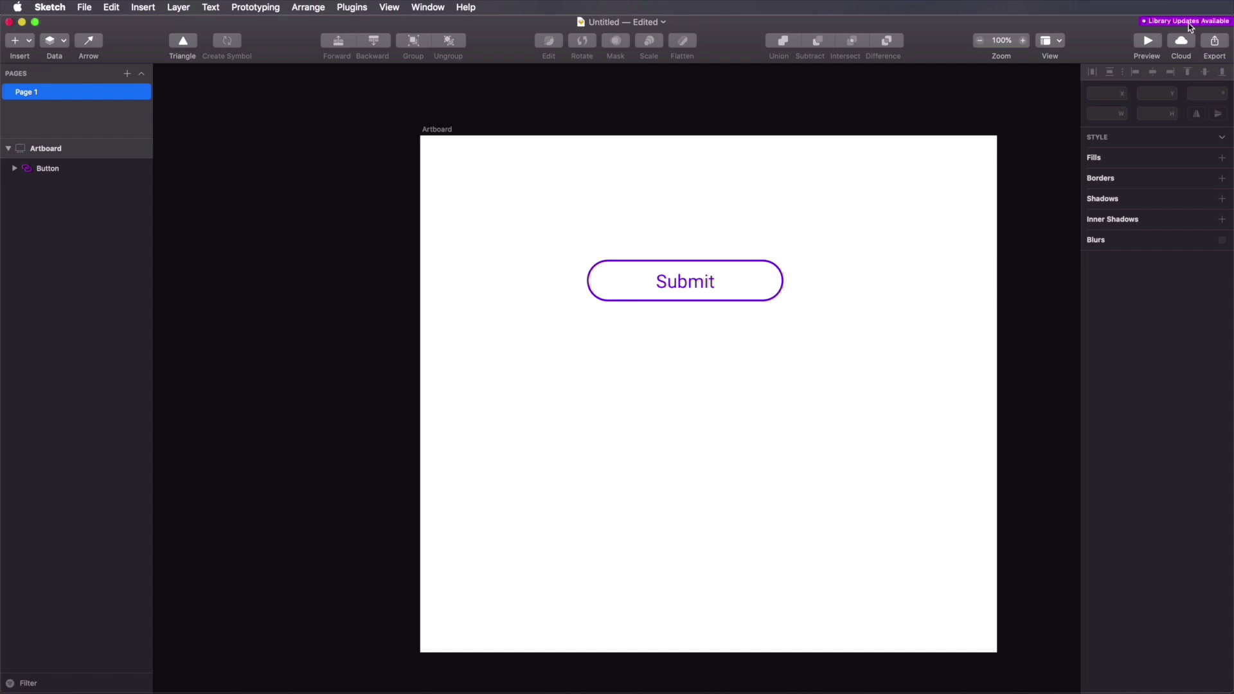
pyautogui.click(1190, 24)
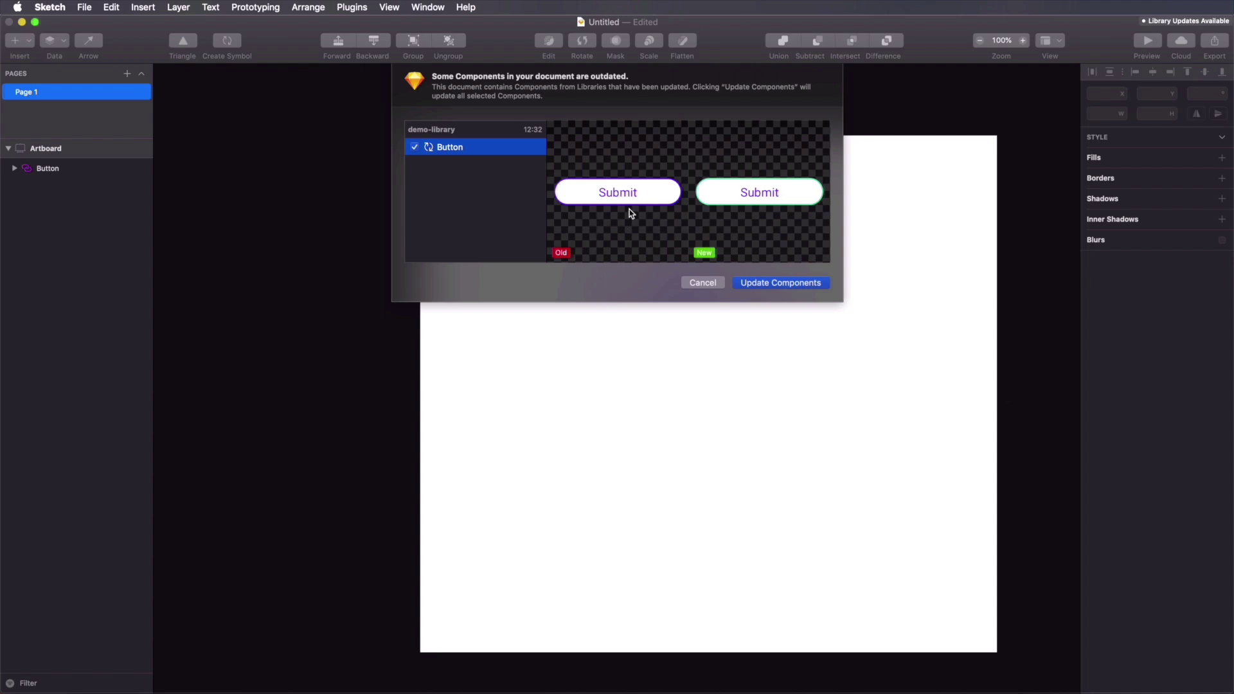
pyautogui.click(763, 284)
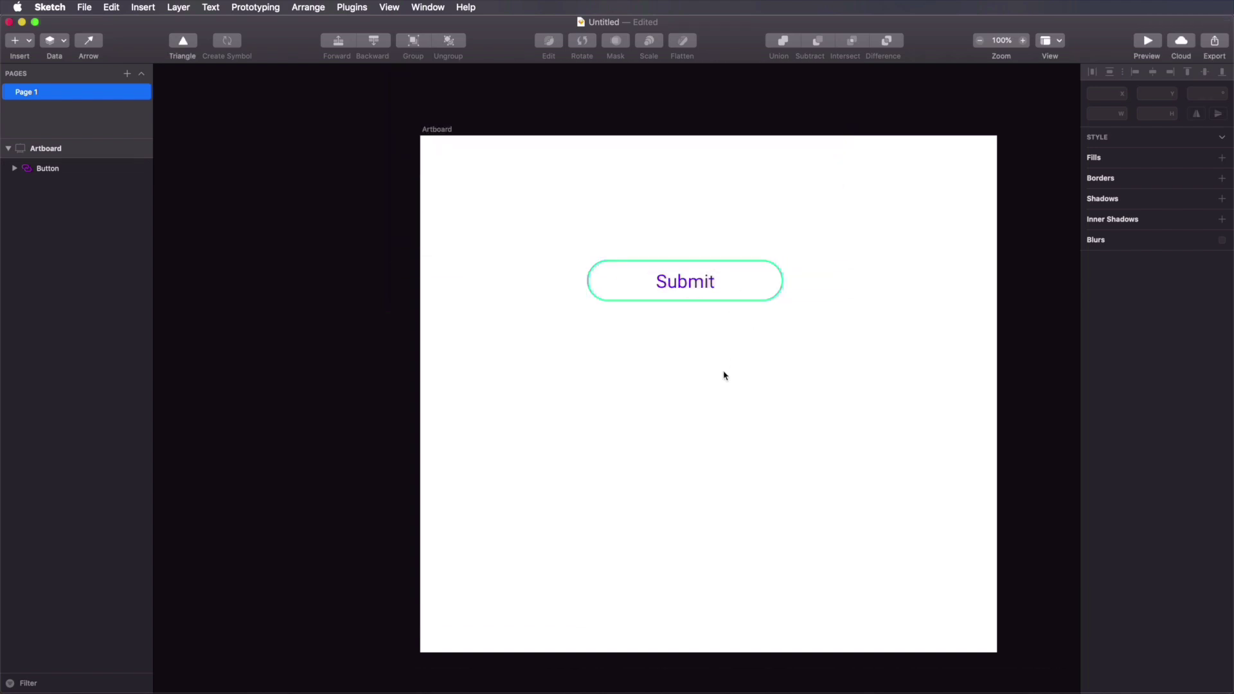
pyautogui.click(753, 286)
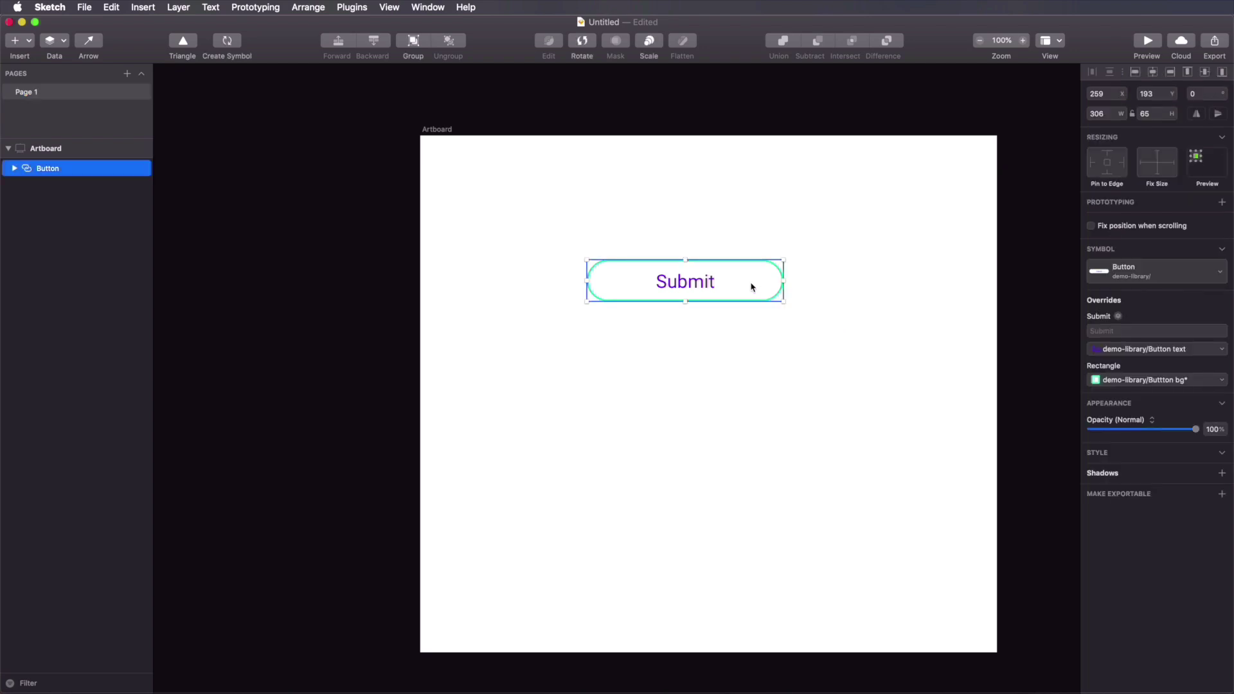
pyautogui.click(1110, 268)
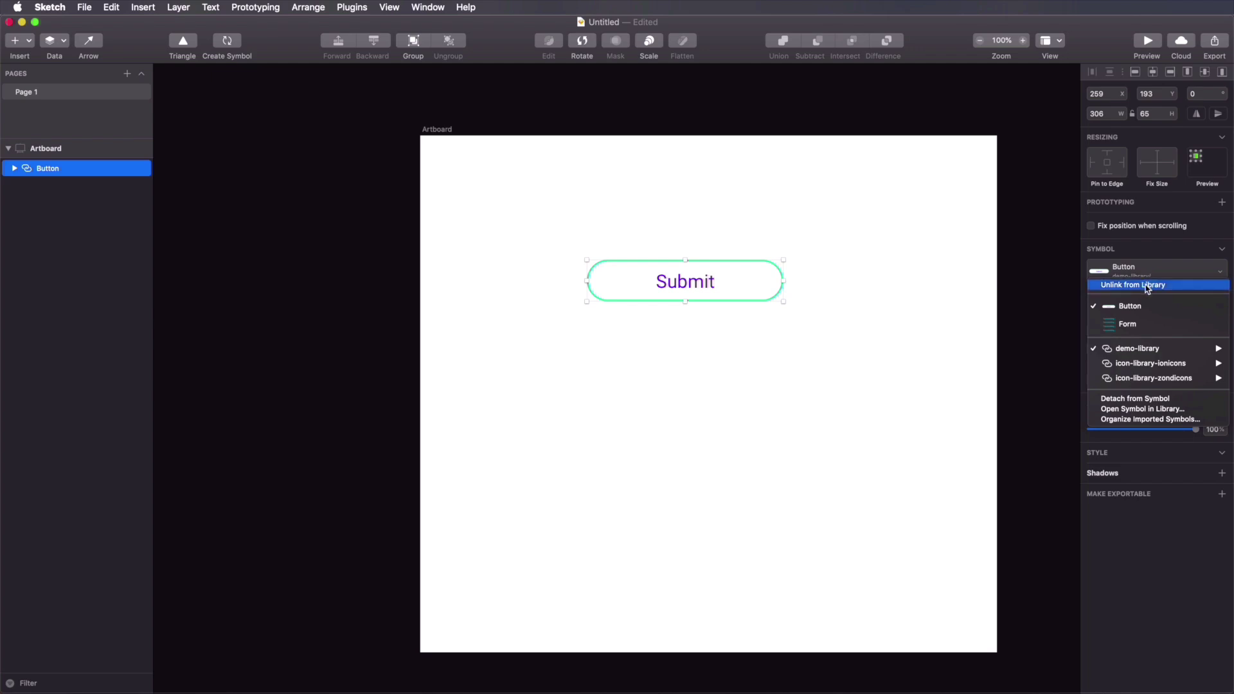
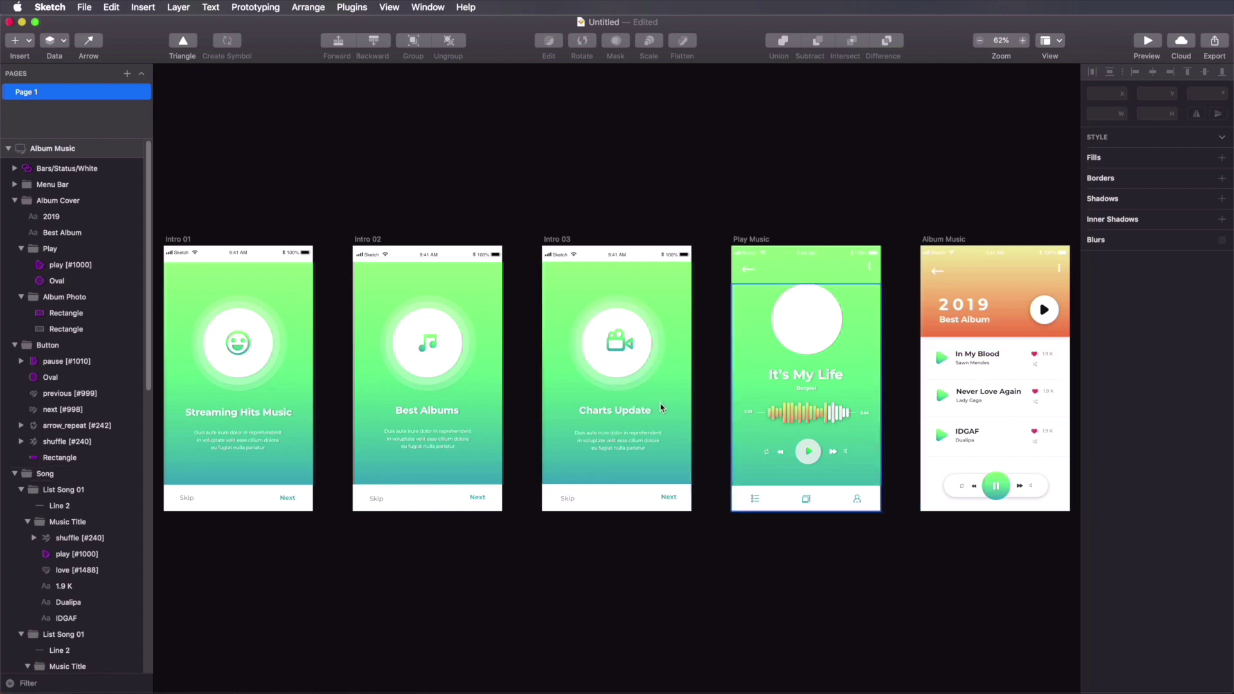
# Step: Start a prototyping link from the "Next" text on the Intro 01 artboard
pyautogui.click(293, 501)
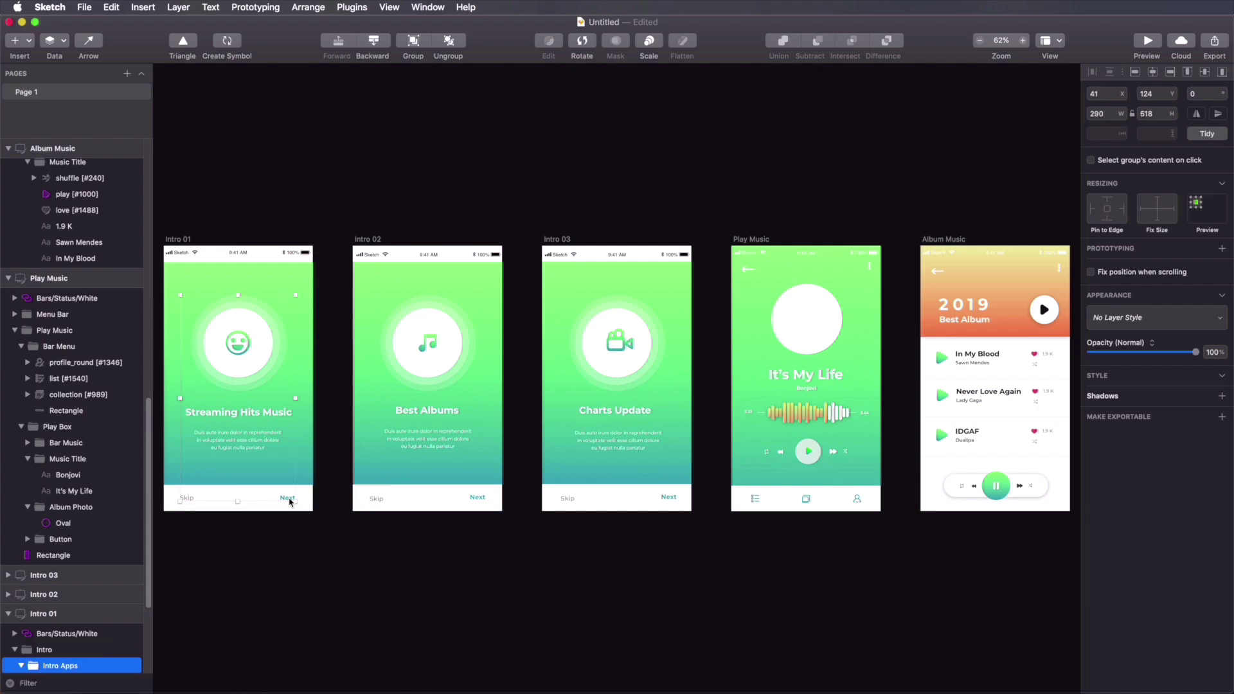
pyautogui.doubleClick(289, 499)
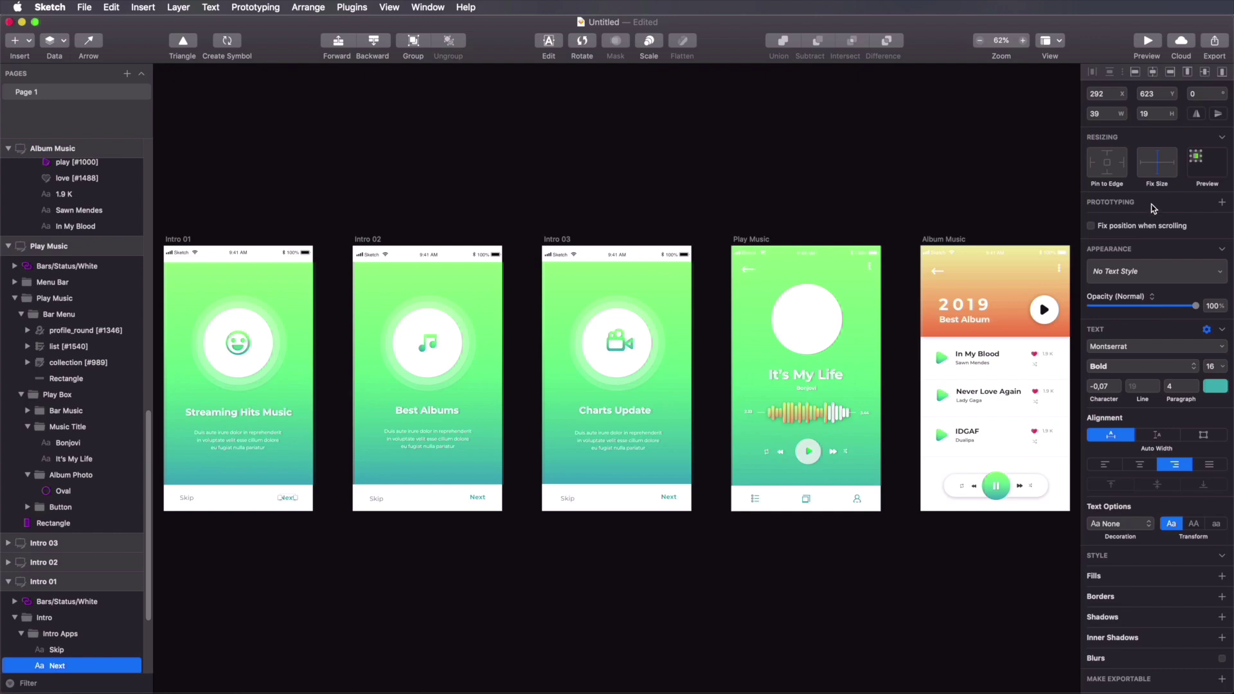
pyautogui.click(1224, 205)
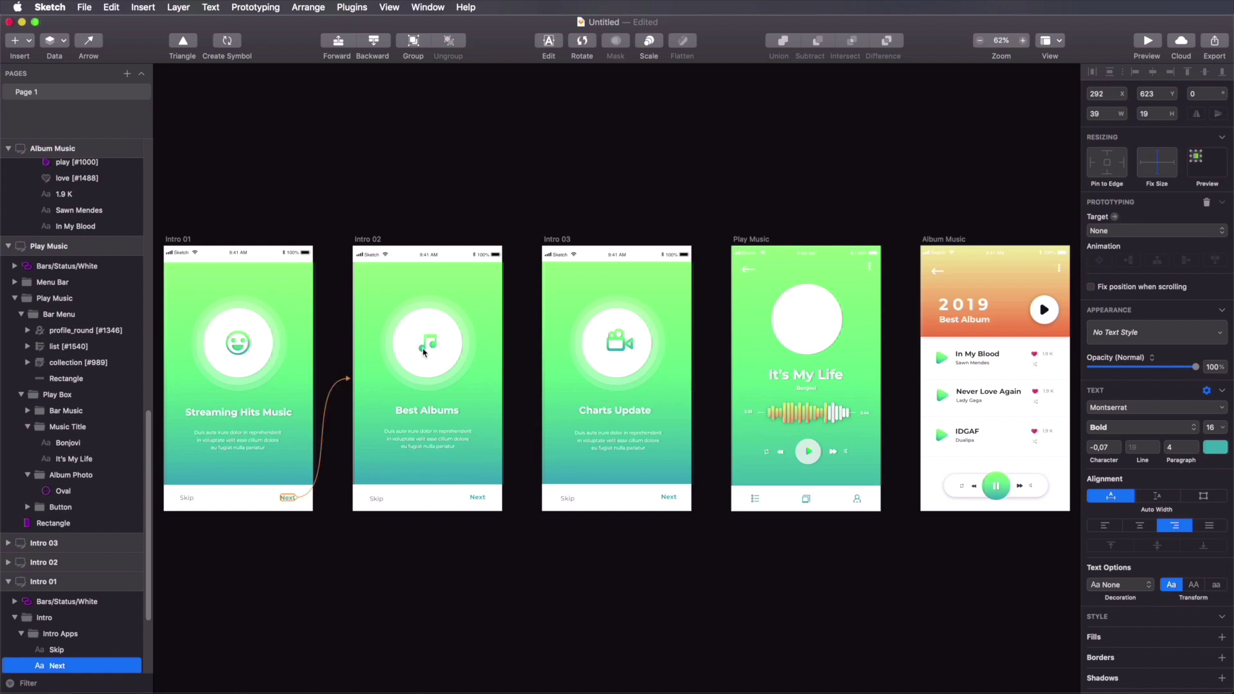
# Step: Link the Next text on Intro 01 to the Intro 02 artboard, and the Next text on Intro 02 to Intro 03
pyautogui.click(396, 378)
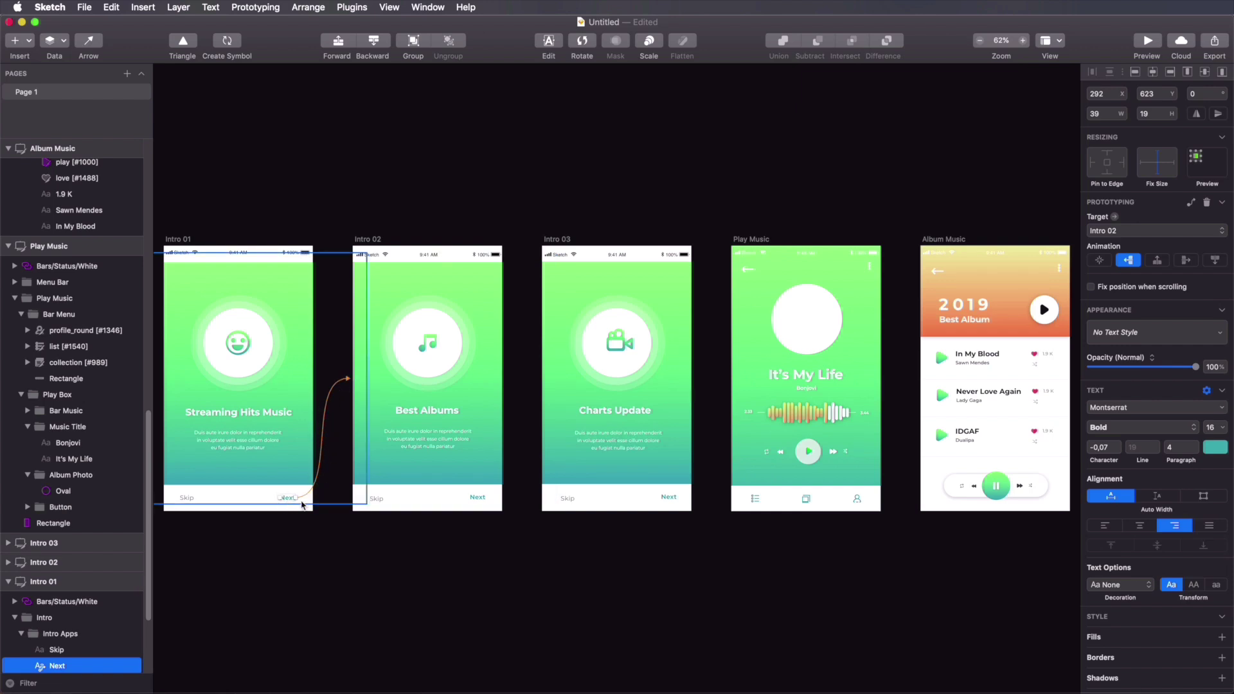
pyautogui.press('z')
pyautogui.moveTo(206, 221); pyautogui.dragTo(567, 569)
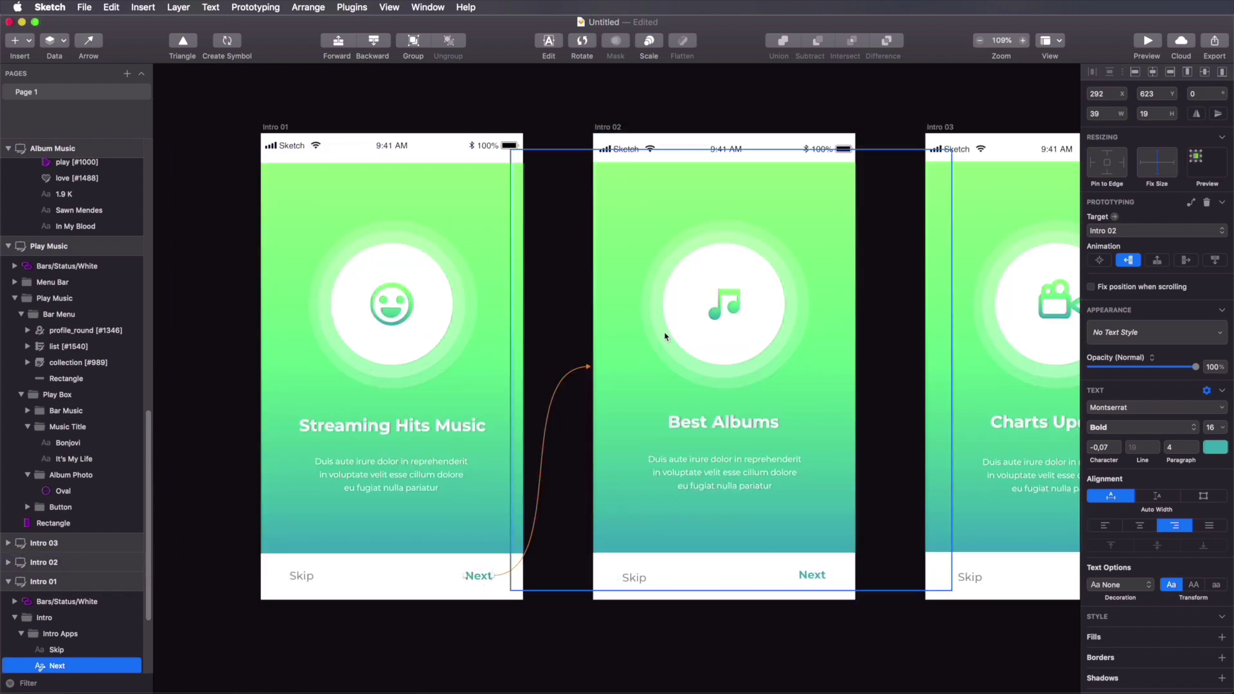
pyautogui.click(817, 579)
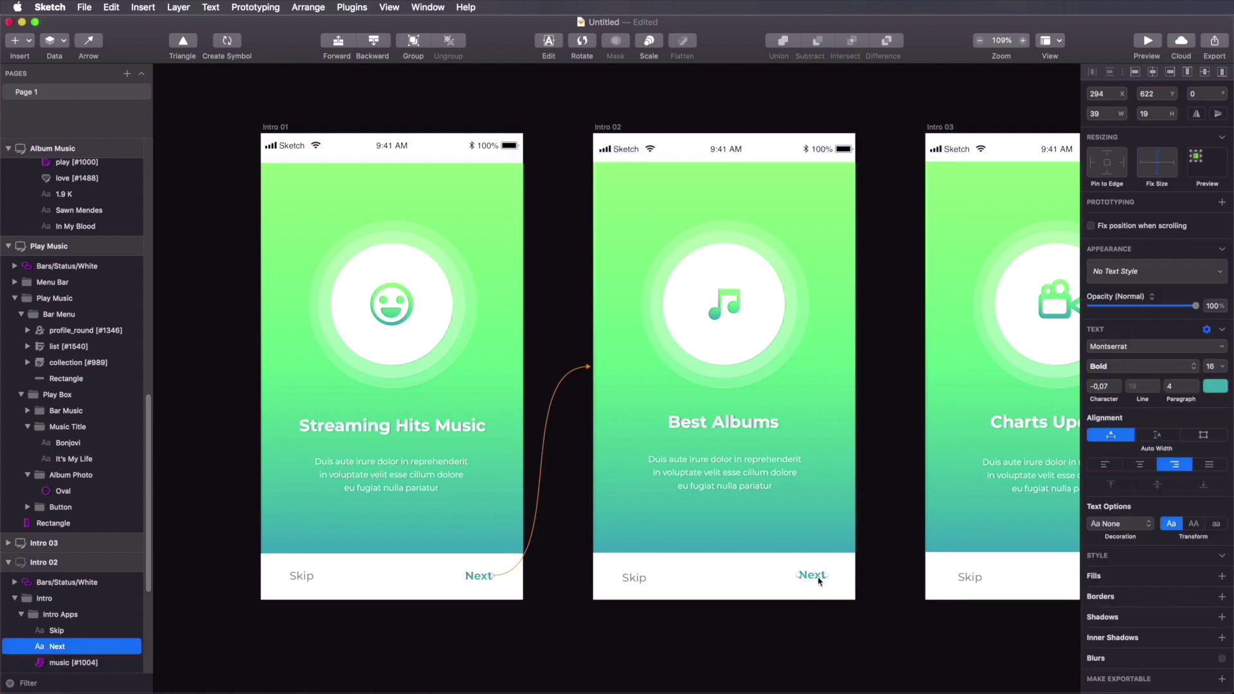
pyautogui.click(255, 7)
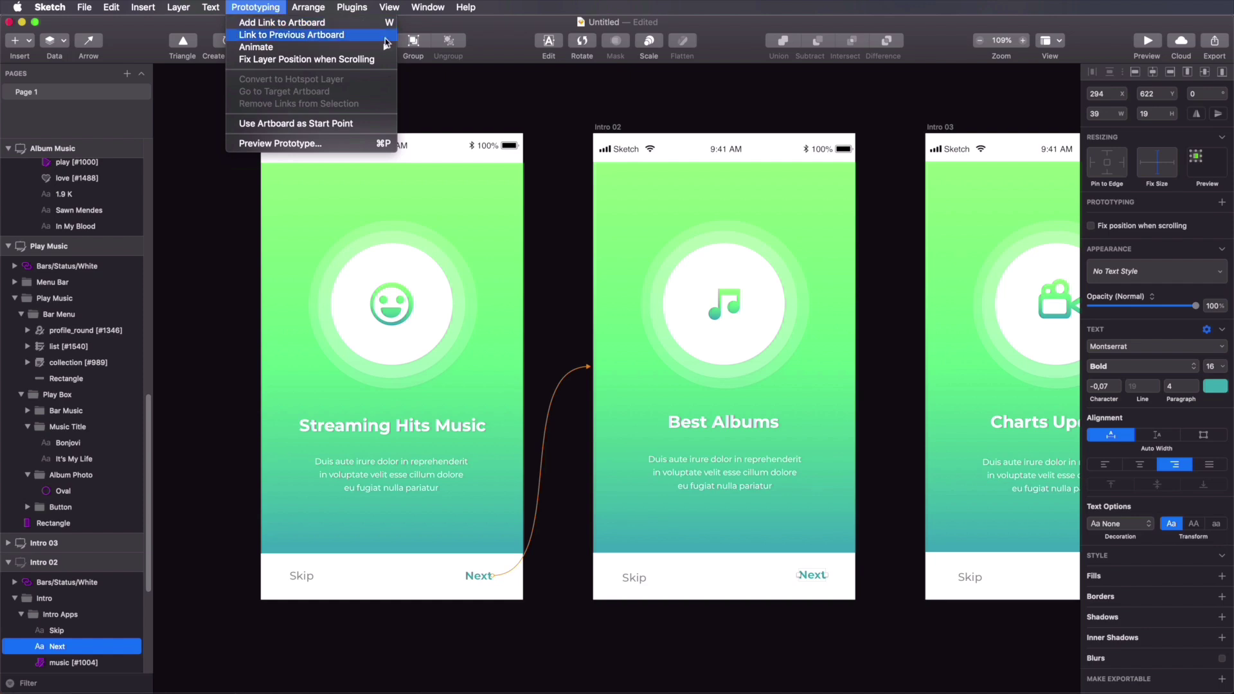
pyautogui.click(863, 572)
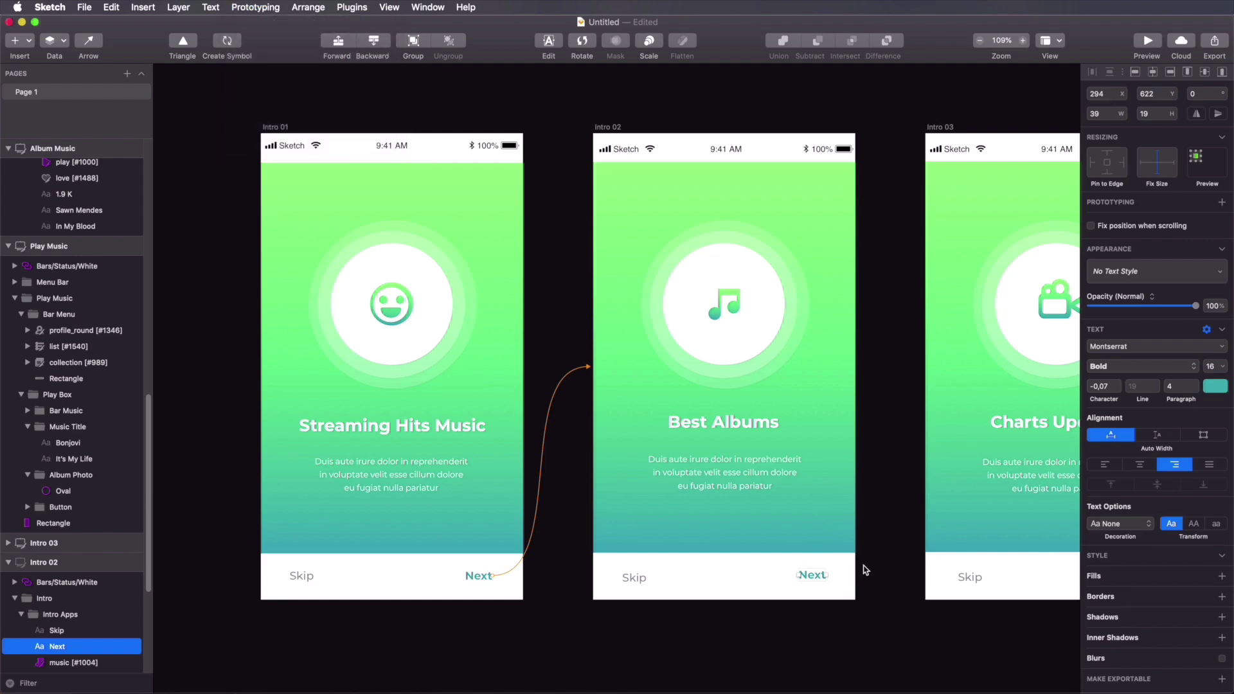
pyautogui.click(931, 380)
# Step: Link the Next text on the Intro 03 artboard to the Play Music artboard
pyautogui.scroll(-3, 896, 405)
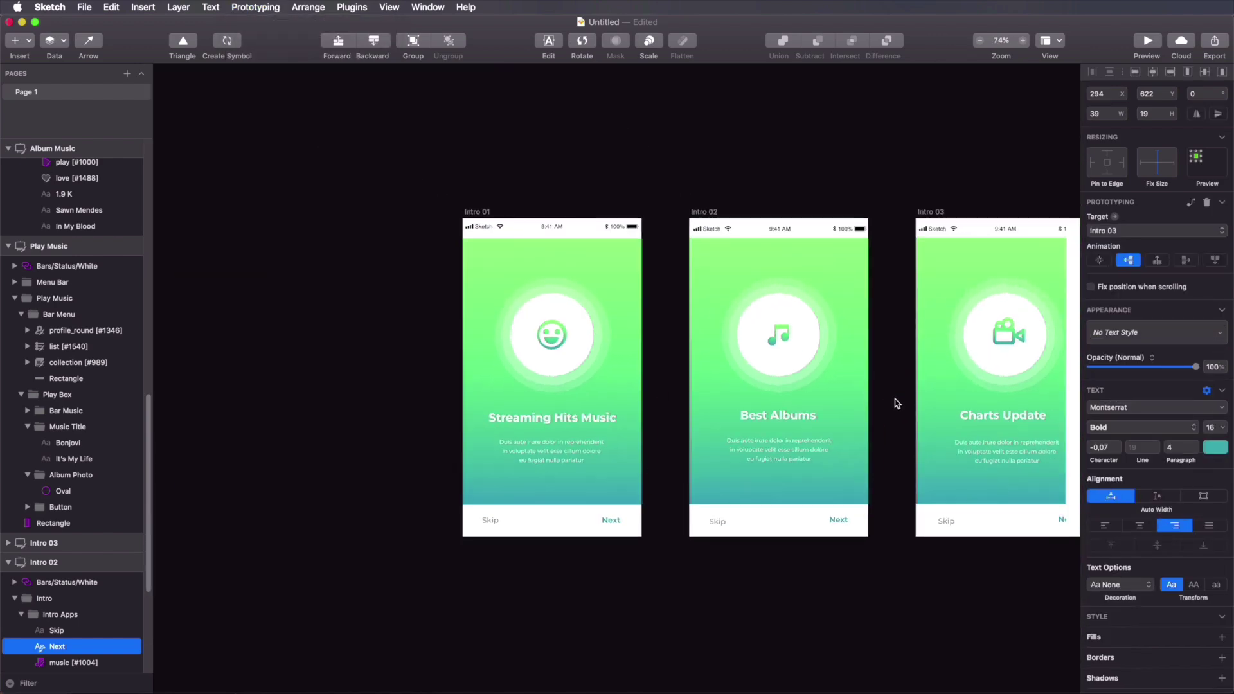
pyautogui.hscroll(10, 936, 386)
pyautogui.click(634, 489)
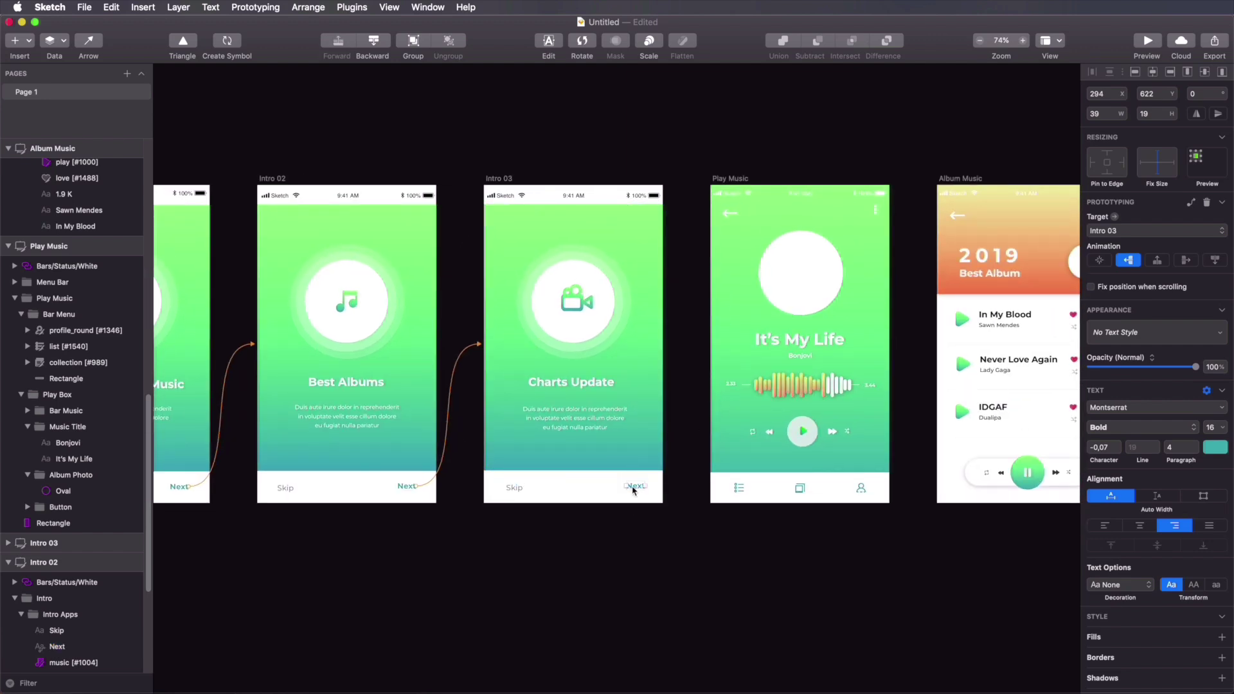
pyautogui.press('w')
pyautogui.click(744, 374)
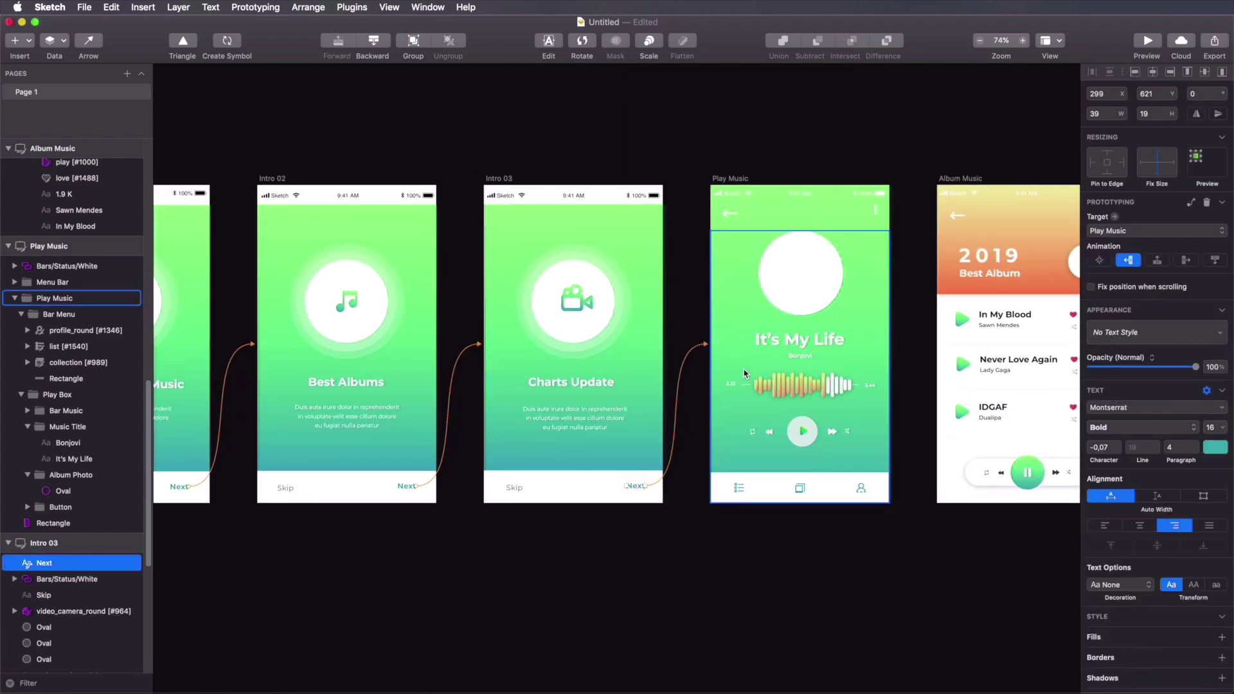
# Step: Link the list icon in the Play Music artboard's bottom bar to the Album Music artboard
pyautogui.hscroll(4, 744, 373)
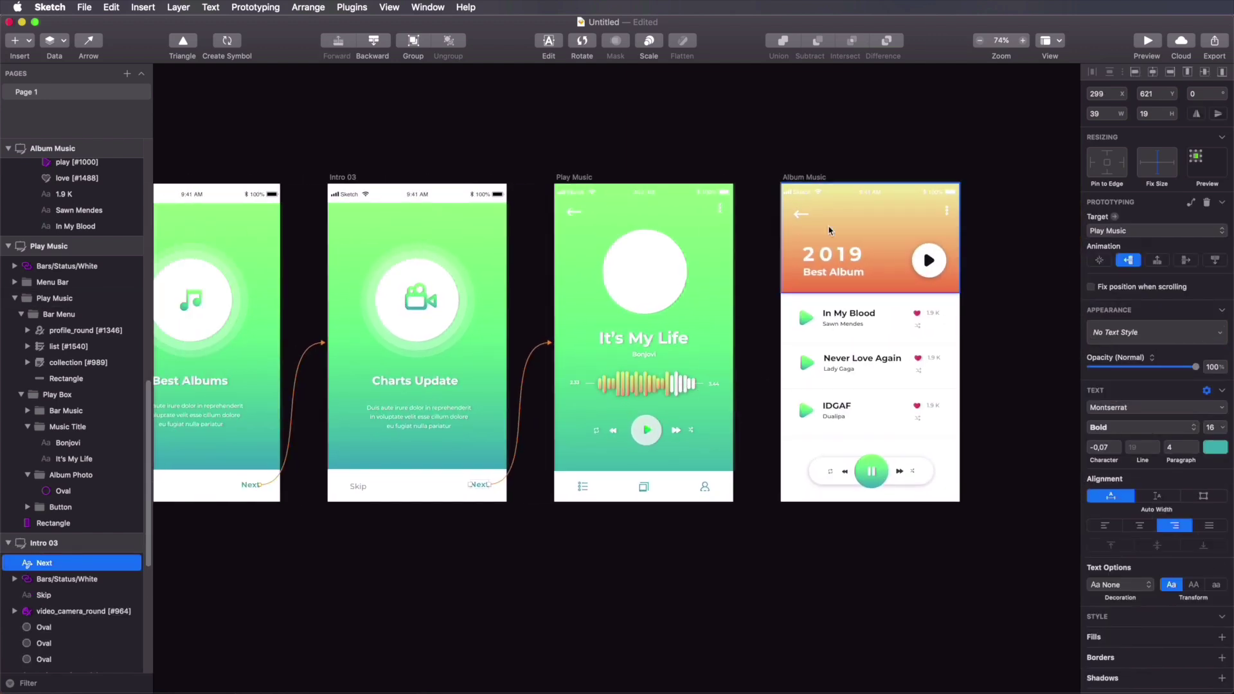
pyautogui.keyDown('super'); pyautogui.click(583, 487); pyautogui.keyUp('super')
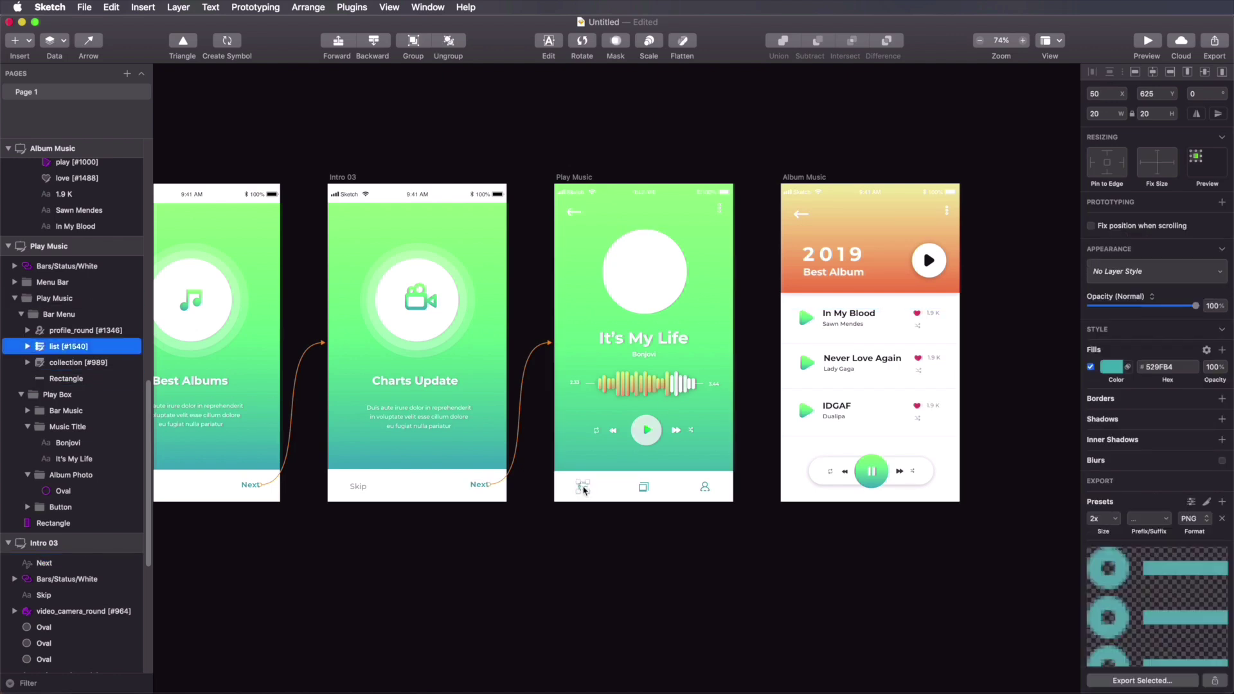
pyautogui.press('w')
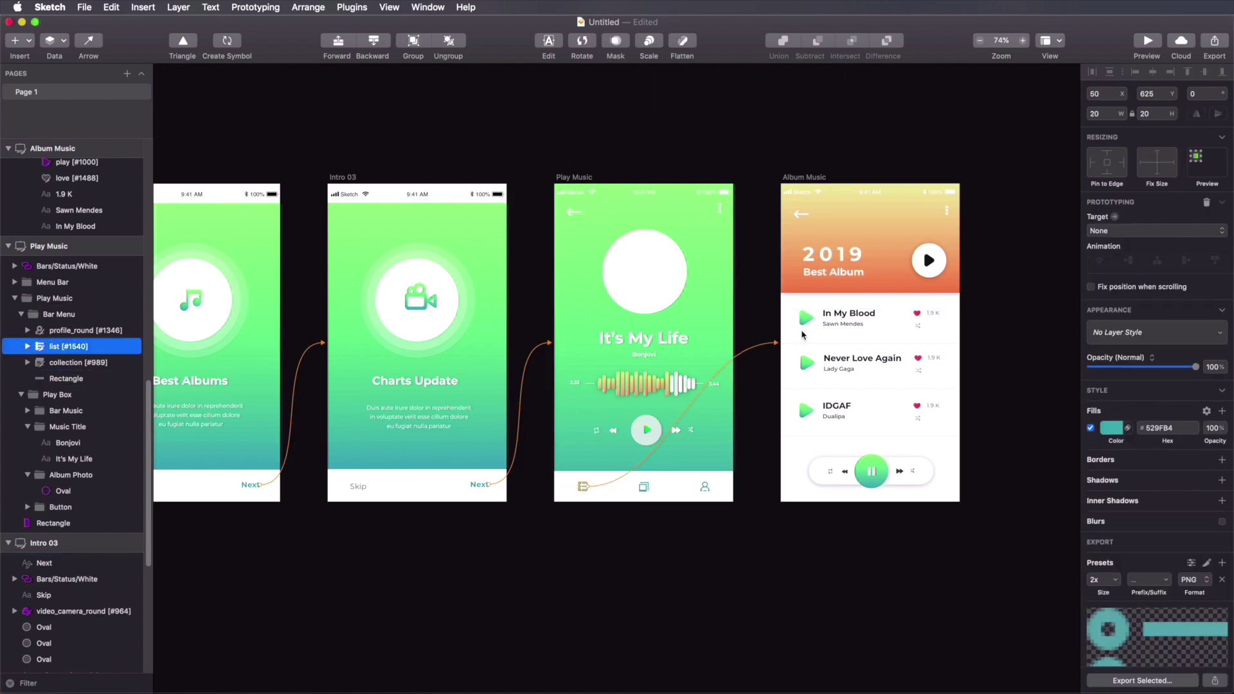
pyautogui.click(802, 334)
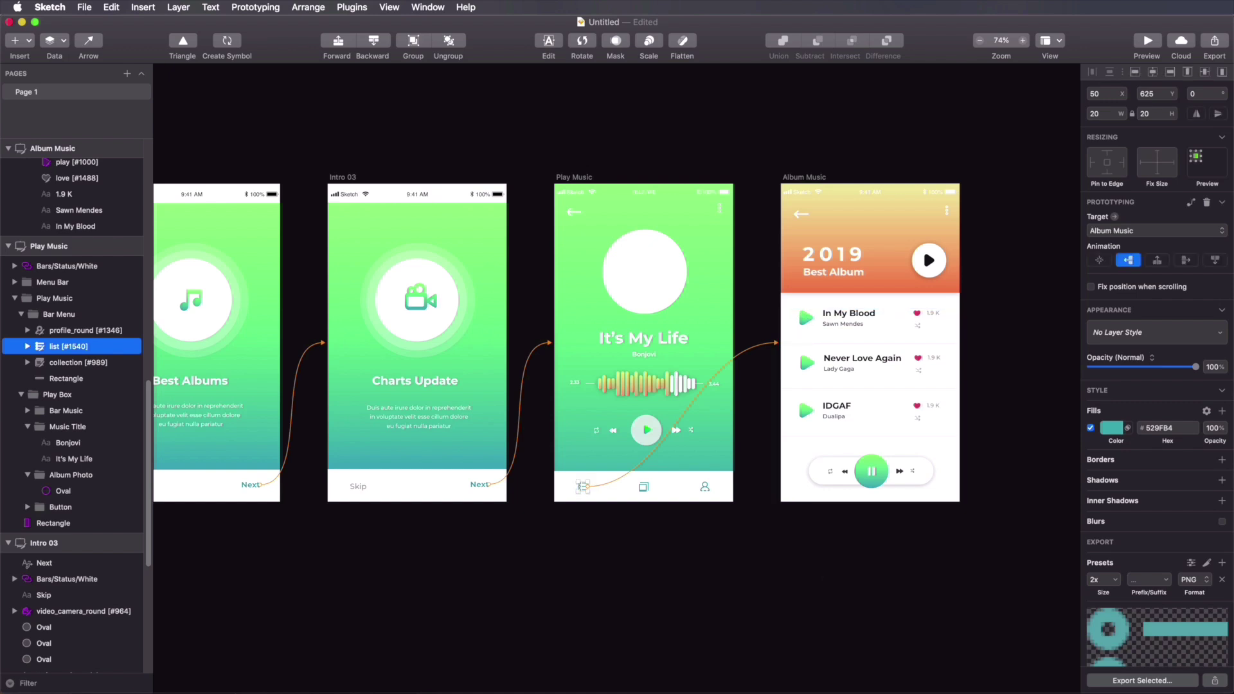
# Step: Link the Skip texts on Intro 01, Intro 02 and Intro 03 to the Play Music artboard
pyautogui.hscroll(-10, 857, 590)
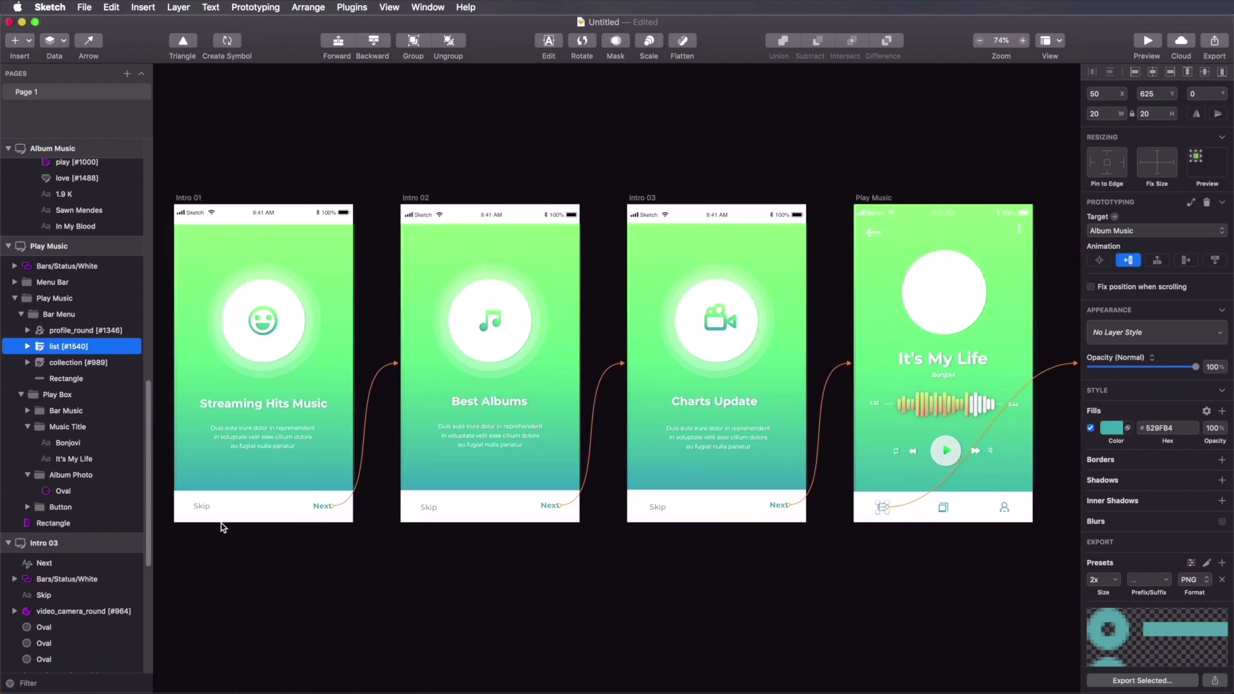
pyautogui.click(206, 507)
pyautogui.press('w')
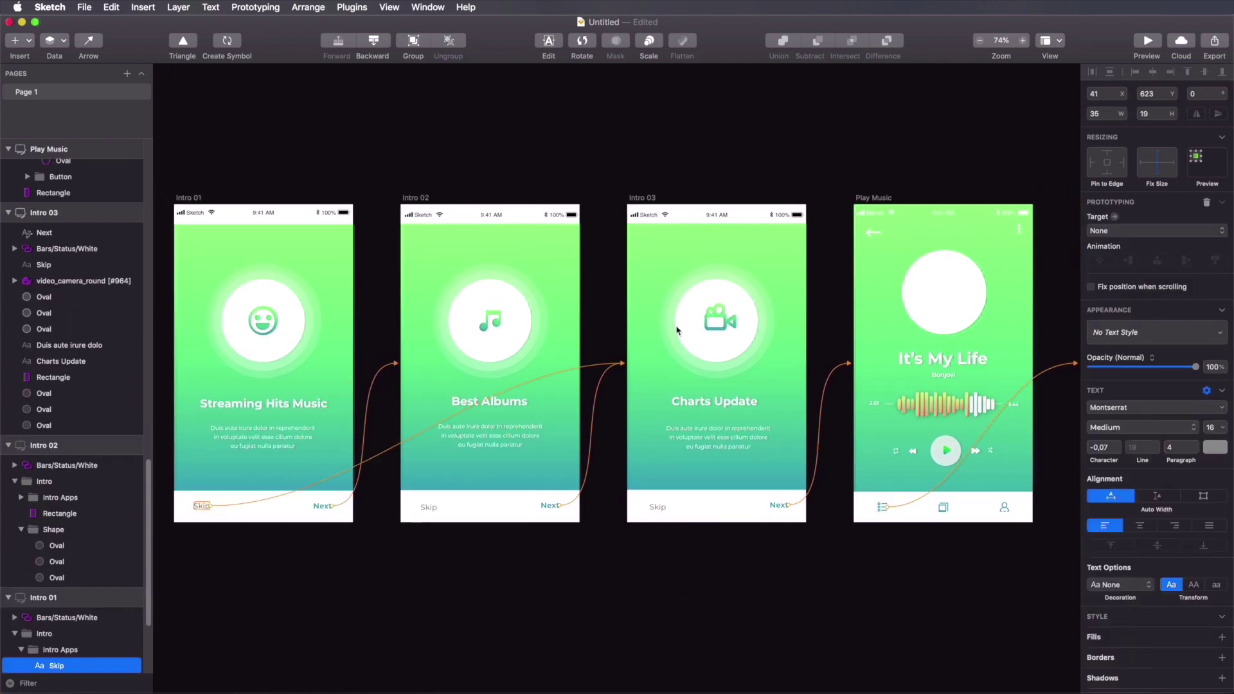
pyautogui.click(889, 303)
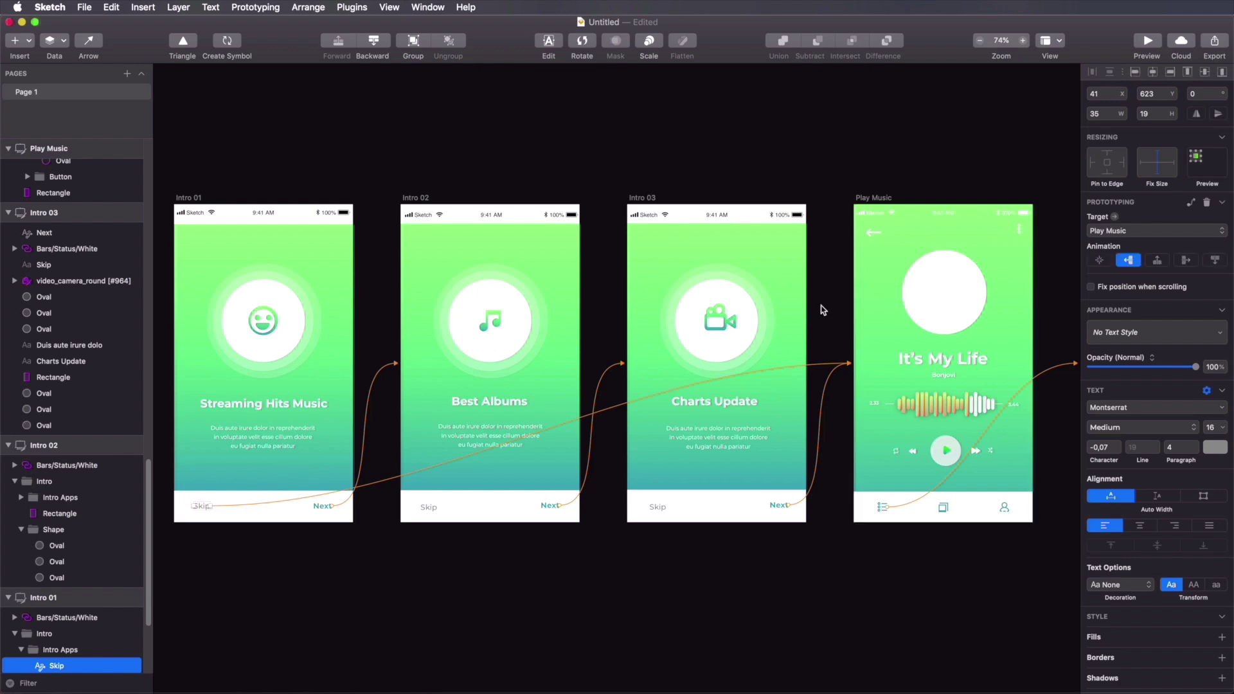
pyautogui.click(429, 508)
pyautogui.press('w')
pyautogui.click(852, 354)
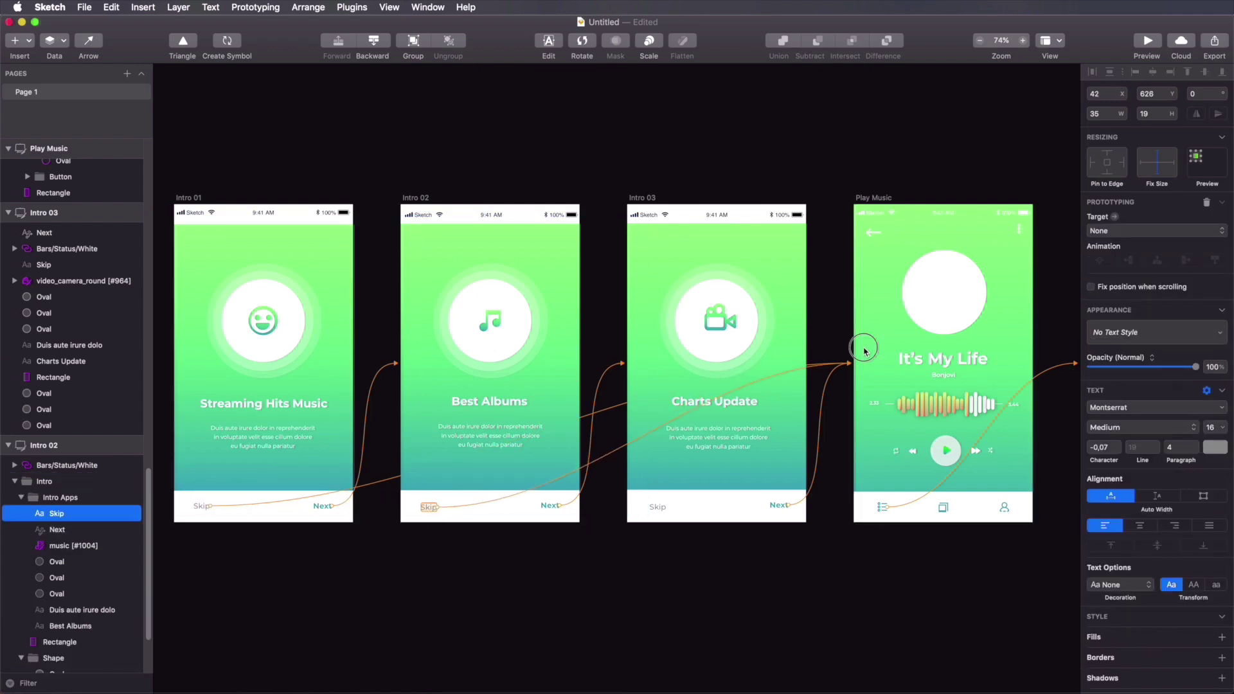
pyautogui.click(657, 508)
pyautogui.press('w')
pyautogui.click(859, 318)
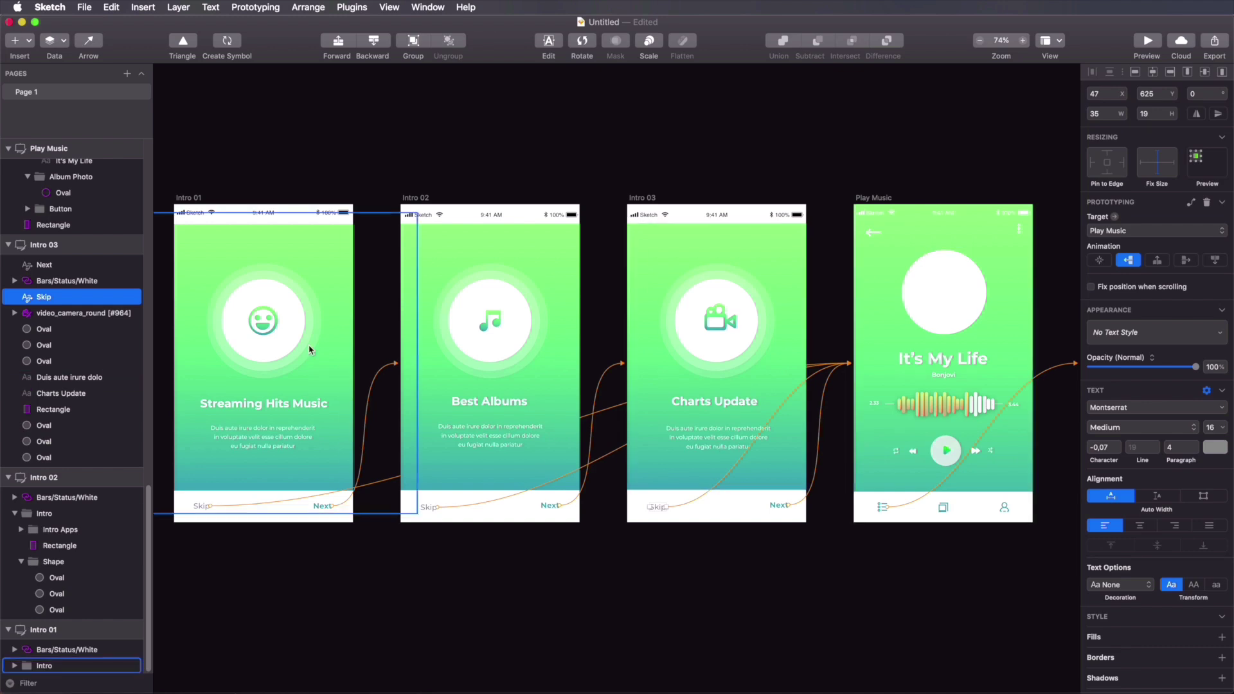
pyautogui.click(765, 149)
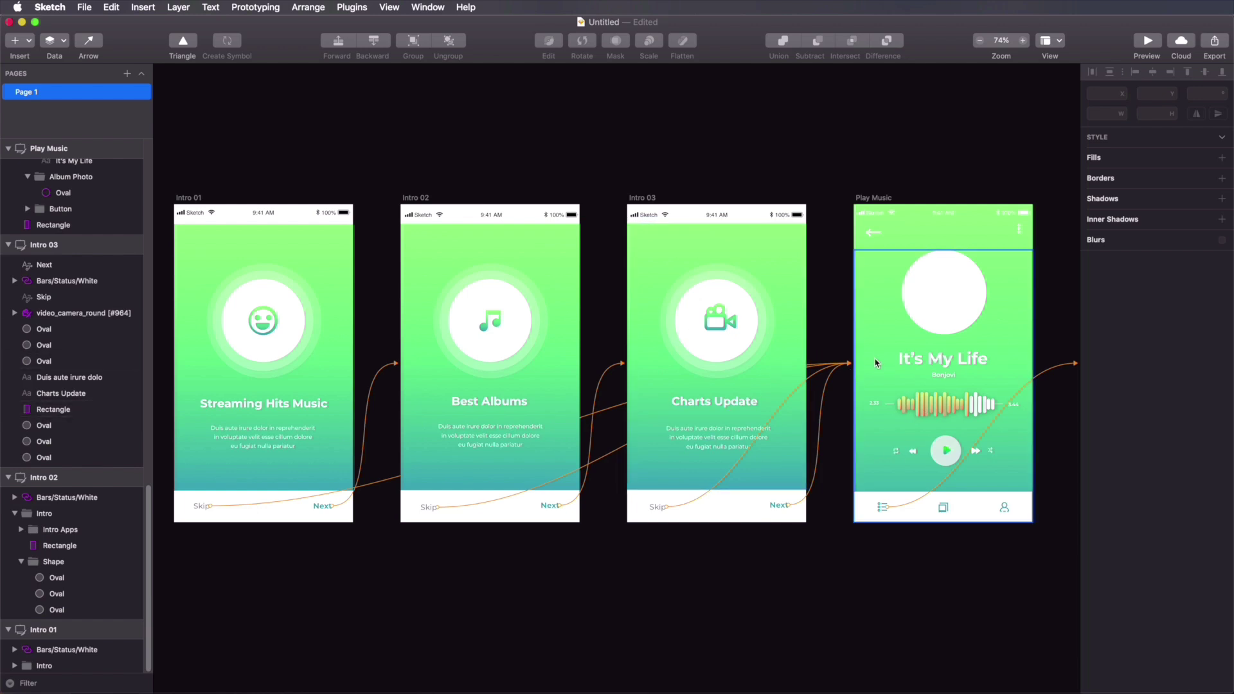
# Step: Link the white album photo oval on the Play Music artboard to the Album Music artboard
pyautogui.hscroll(5, 978, 283)
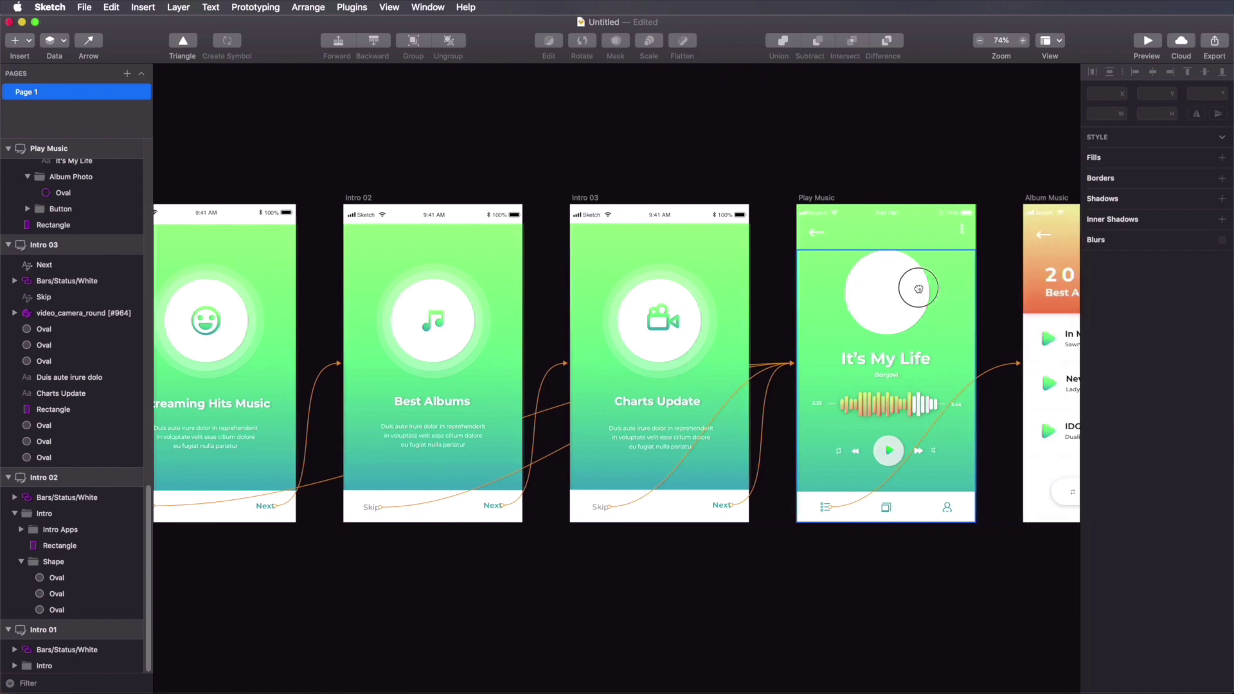
pyautogui.scroll(-3, 740, 270)
pyautogui.scroll(8, 739, 276)
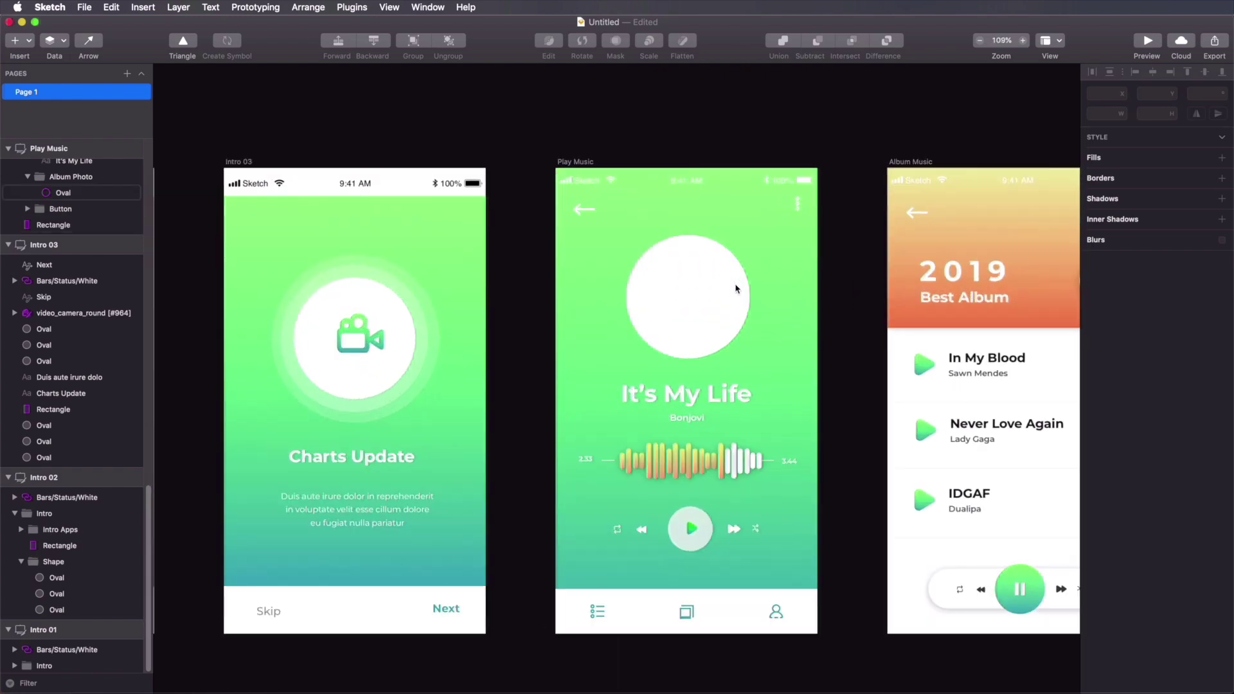
pyautogui.hscroll(3, 705, 263)
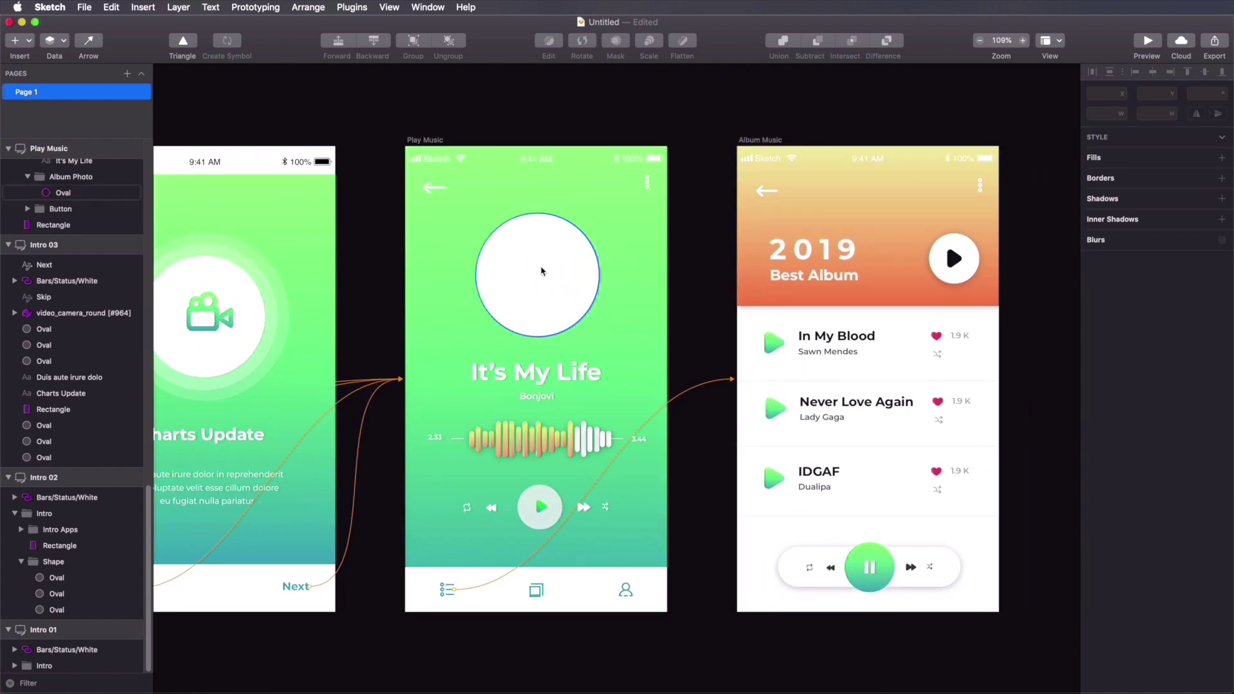
pyautogui.click(553, 313)
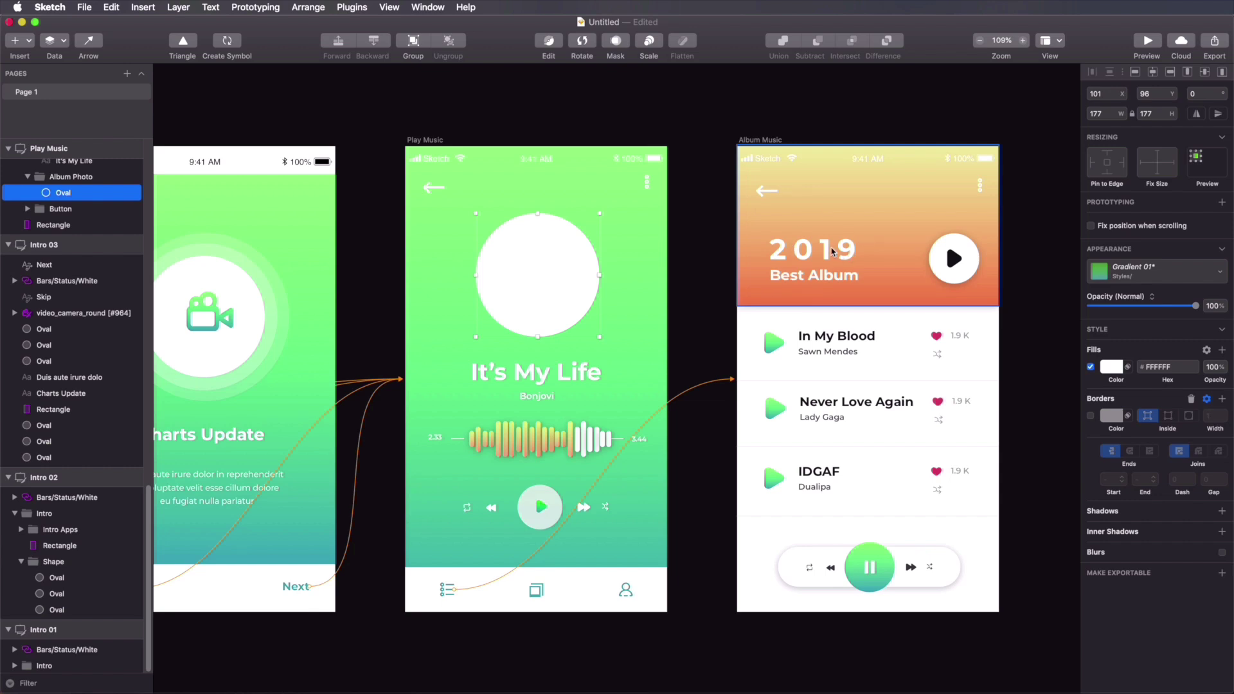
pyautogui.press('w')
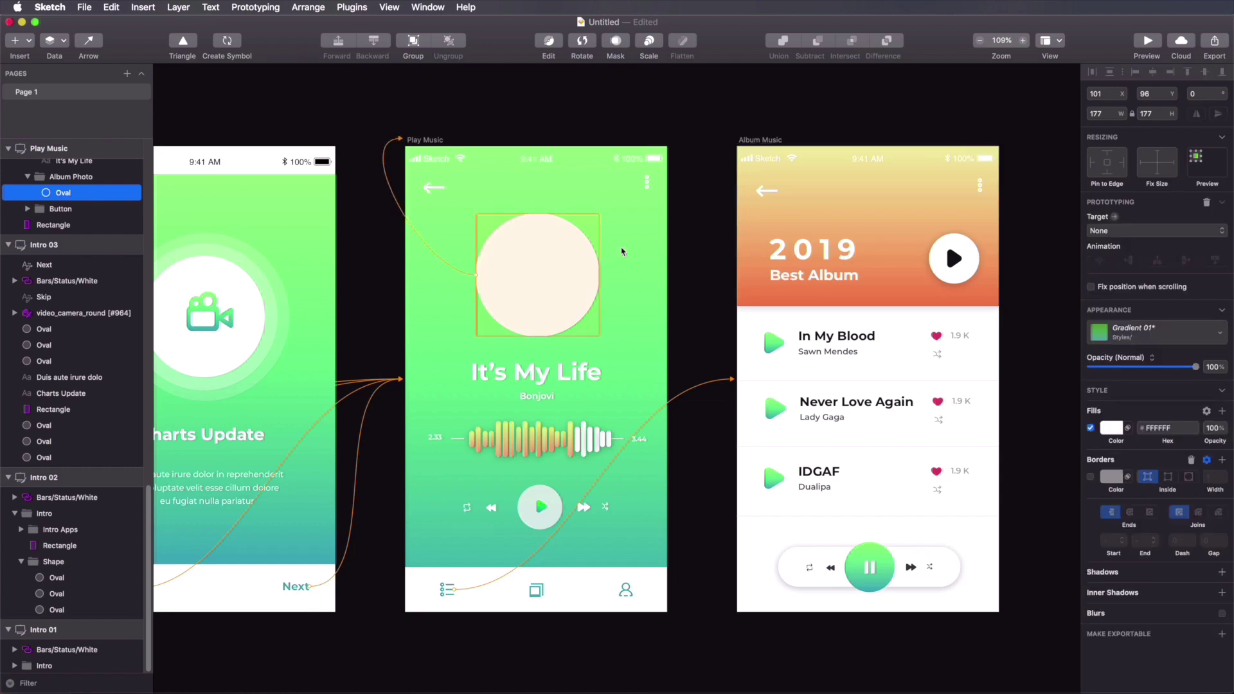
pyautogui.click(779, 239)
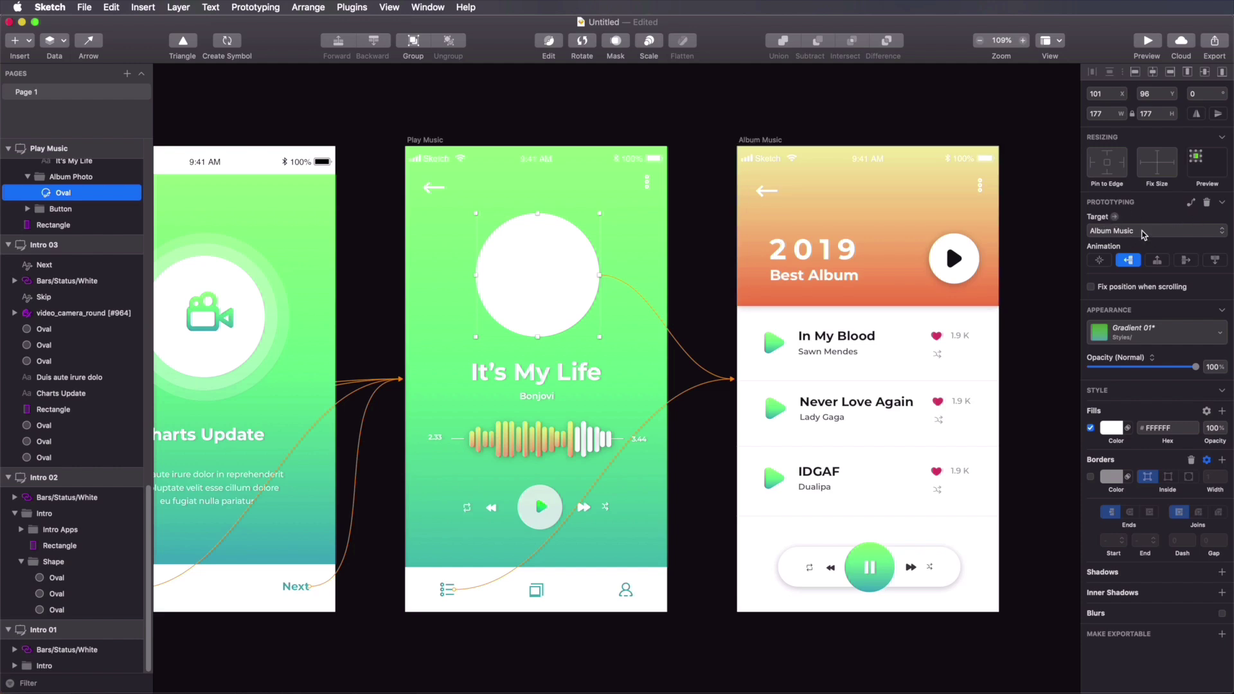
# Step: Convert the album photo oval's link into a separate hotspot layer and hide the Oval layer beneath it
pyautogui.click(1191, 205)
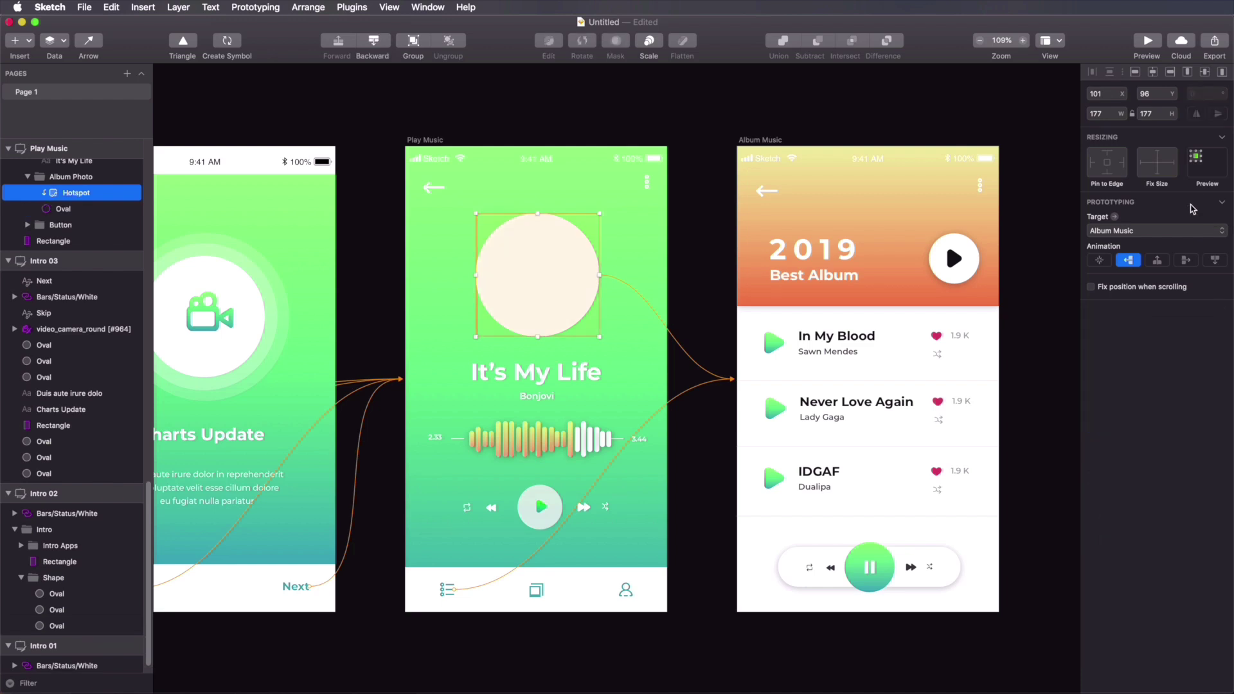
pyautogui.click(76, 210)
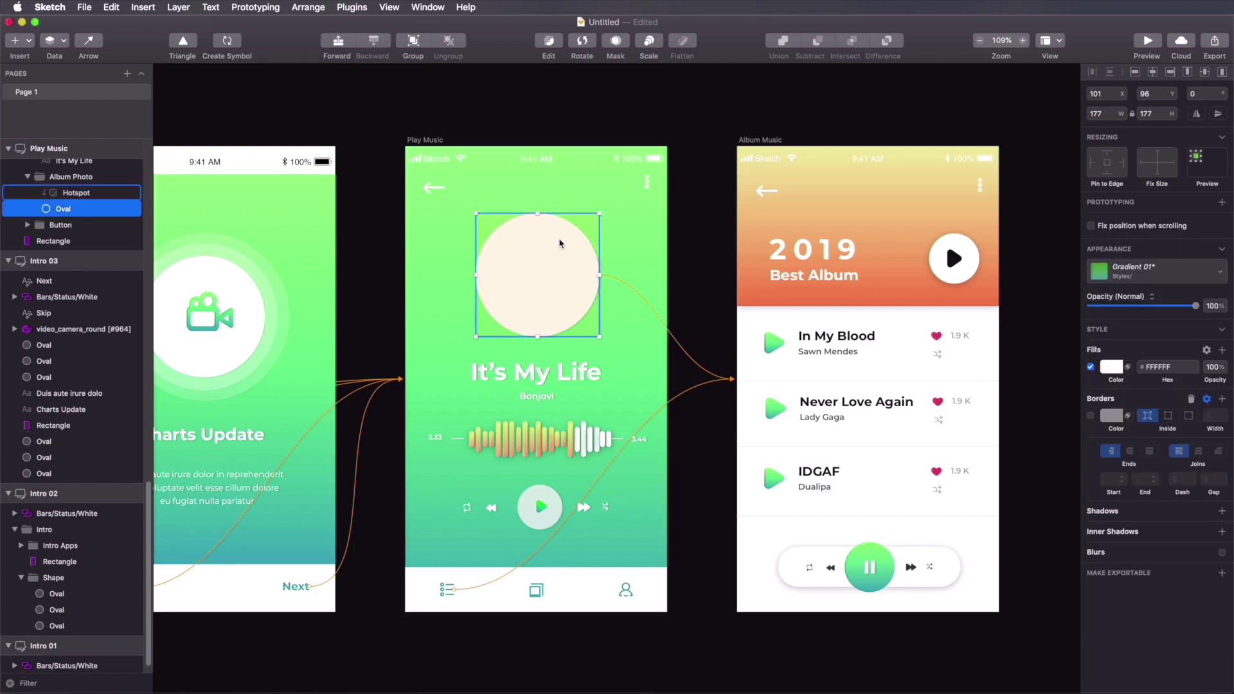
pyautogui.click(129, 210)
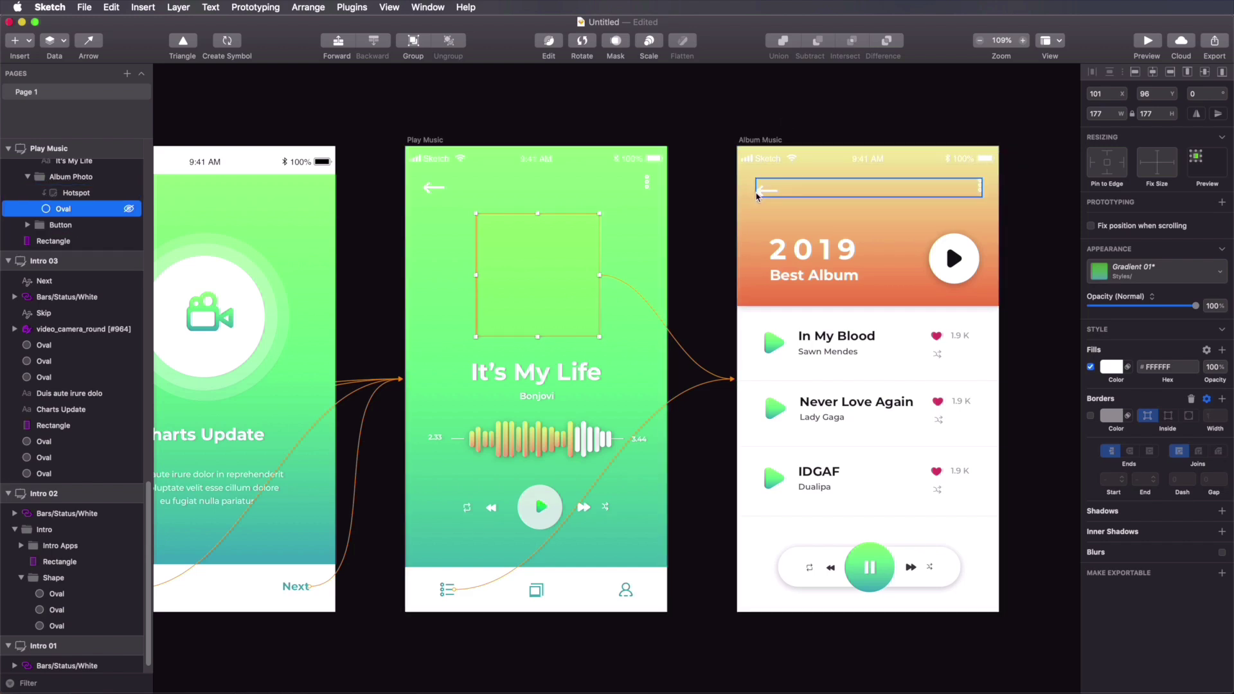
pyautogui.click(686, 148)
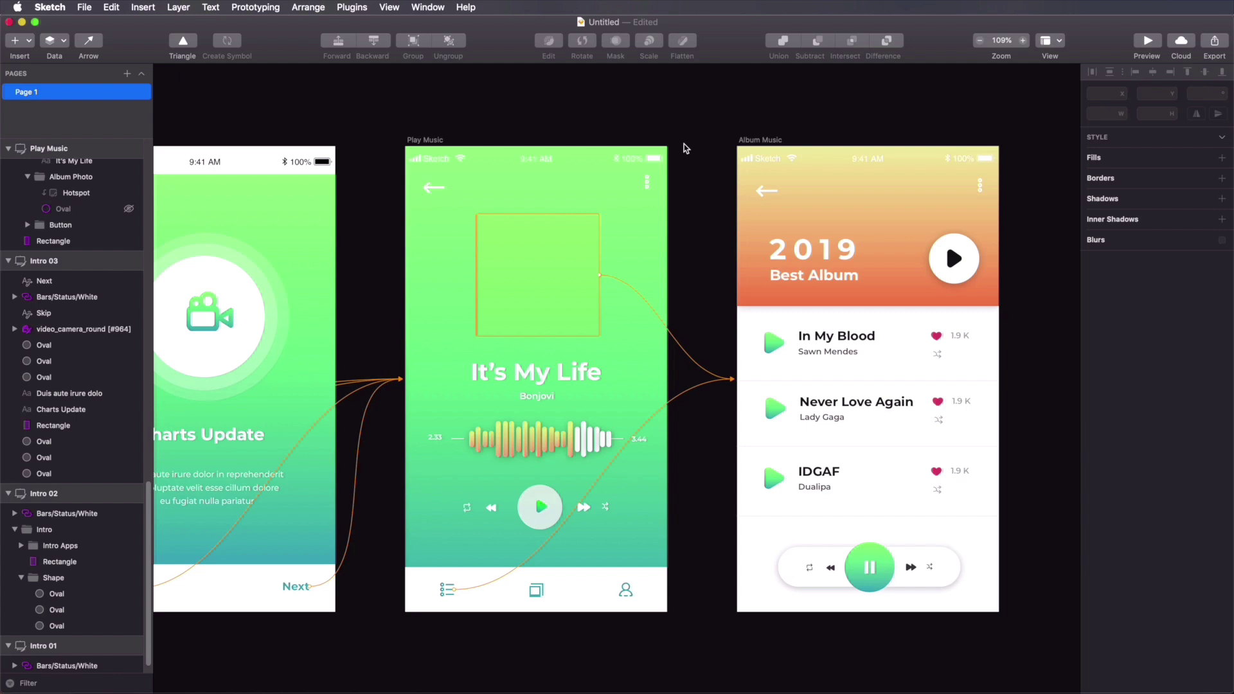
# Step: Preview the prototype from Play Music, test the album photo hotspot, and close the preview
pyautogui.click(1148, 41)
pyautogui.moveTo(920, 266); pyautogui.dragTo(797, 115)
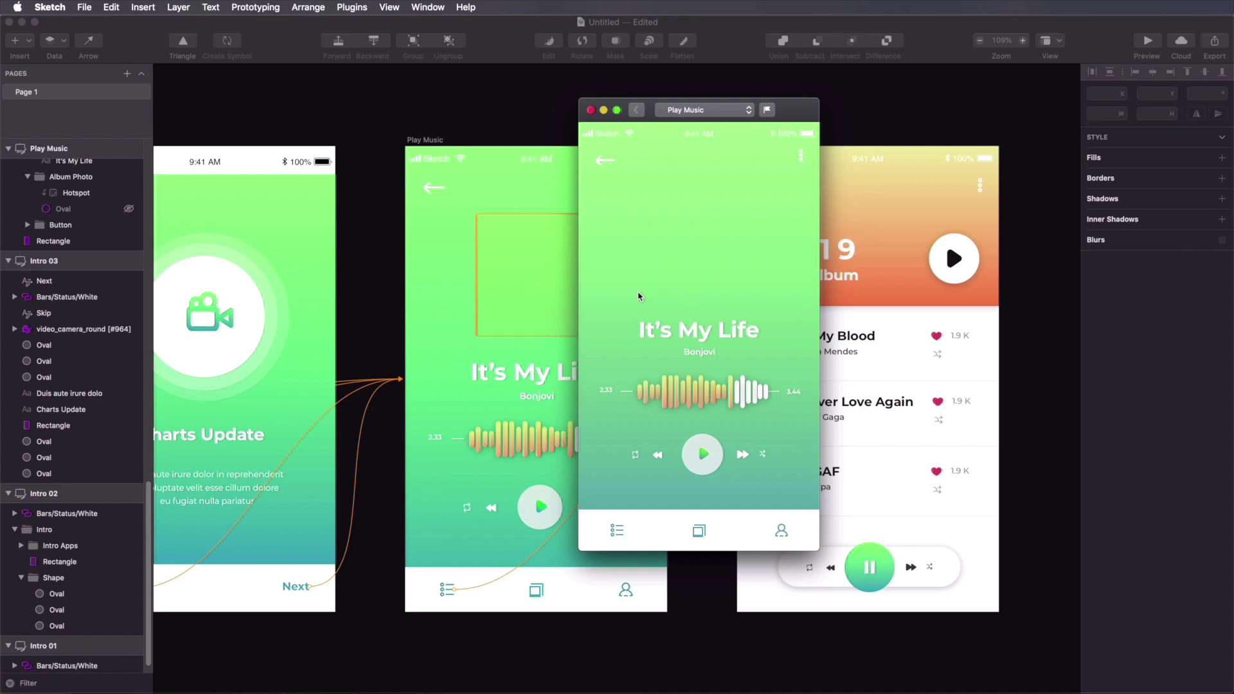
pyautogui.click(690, 256)
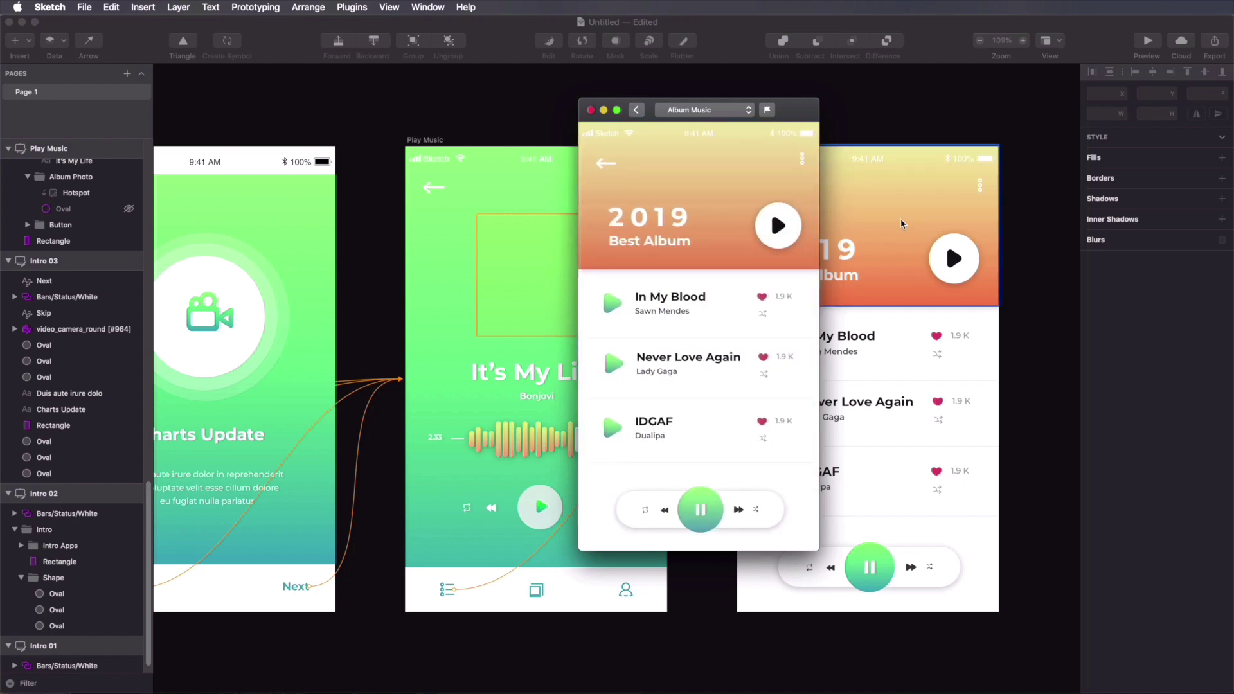
pyautogui.click(592, 112)
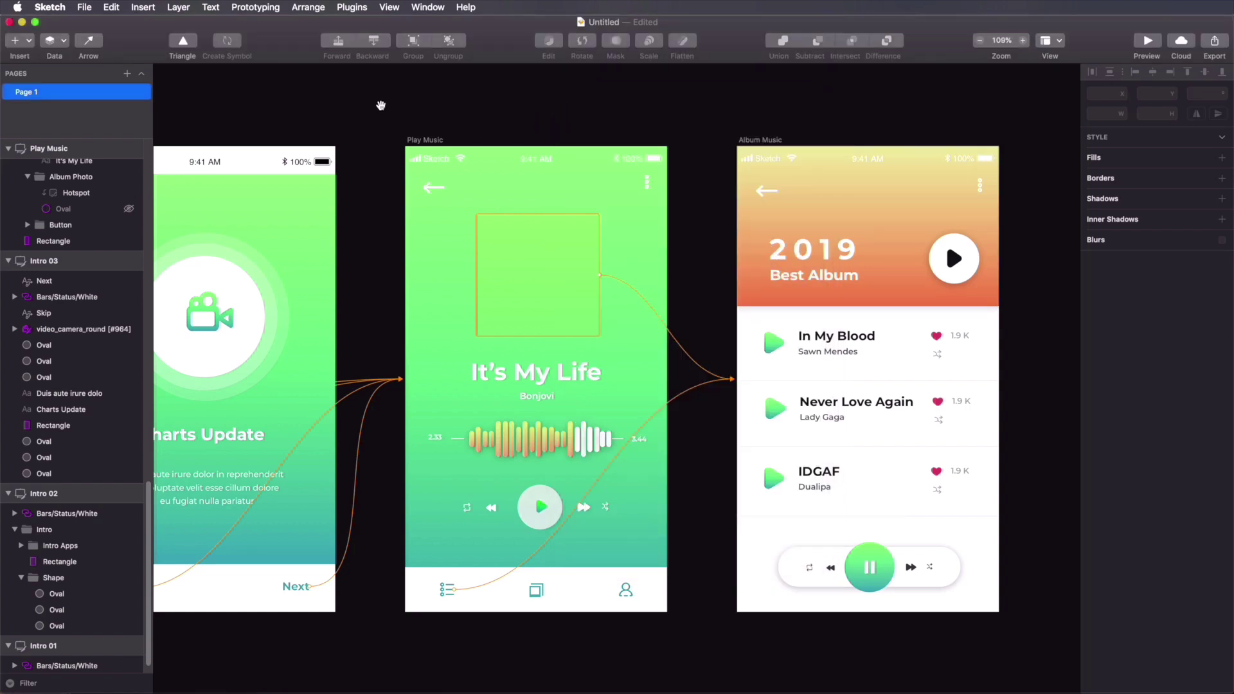
# Step: Set the Intro 01 artboard as the prototype's start point and deselect it
pyautogui.moveTo(381, 105); pyautogui.dragTo(832, 129)
pyautogui.click(415, 147)
pyautogui.click(415, 147)
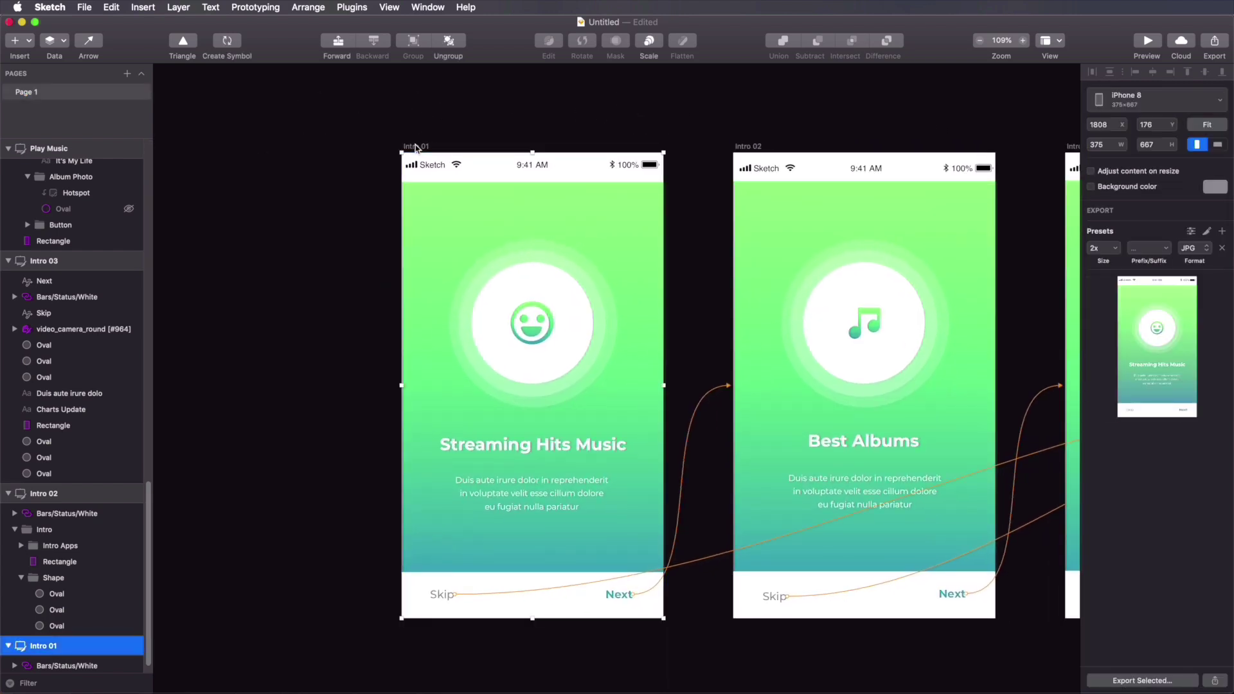
pyautogui.click(274, 7)
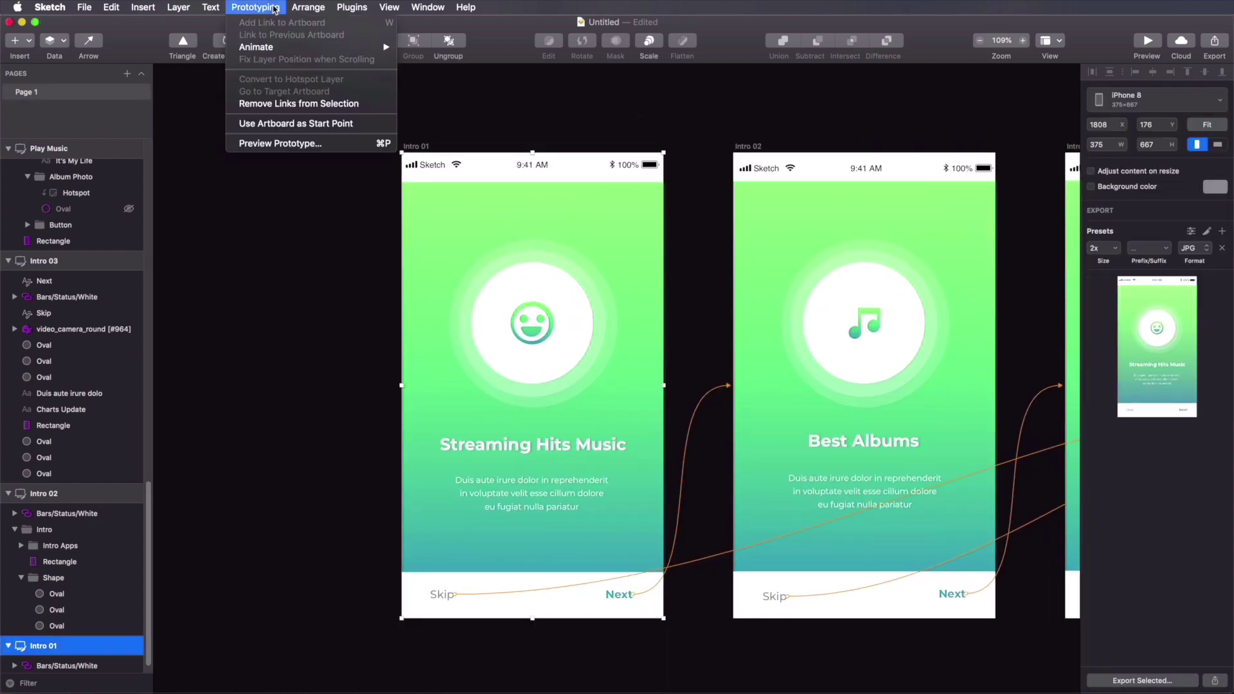
pyautogui.click(348, 127)
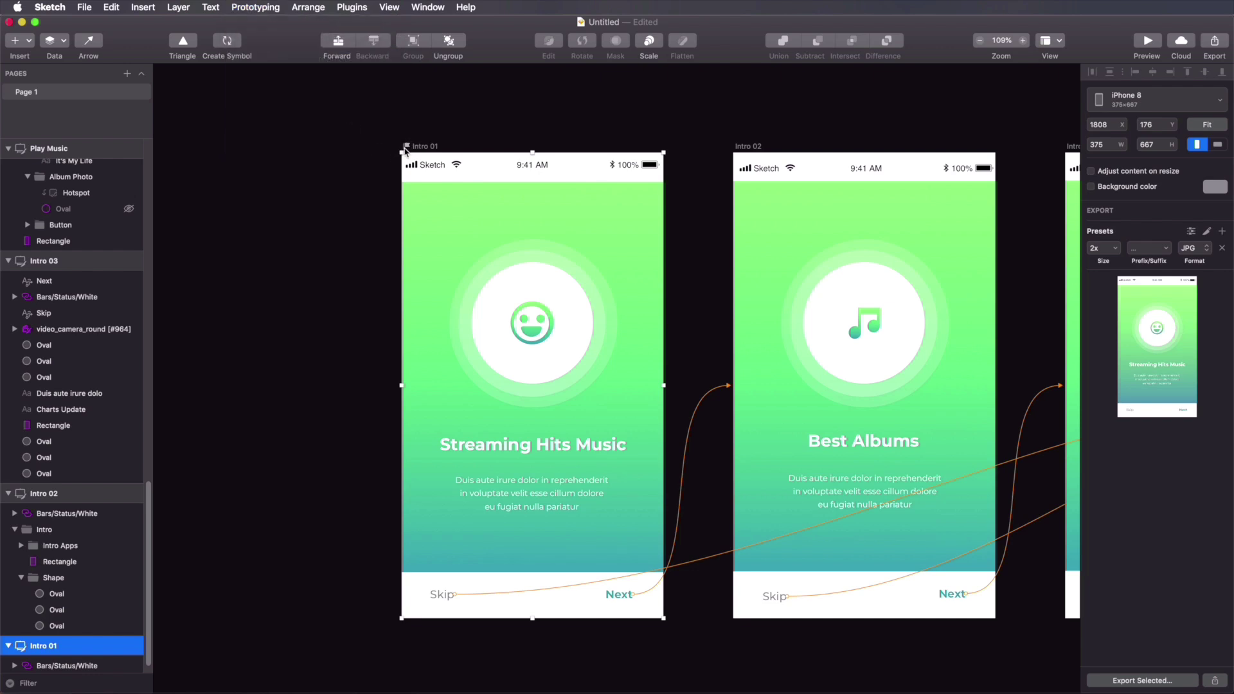
pyautogui.click(454, 144)
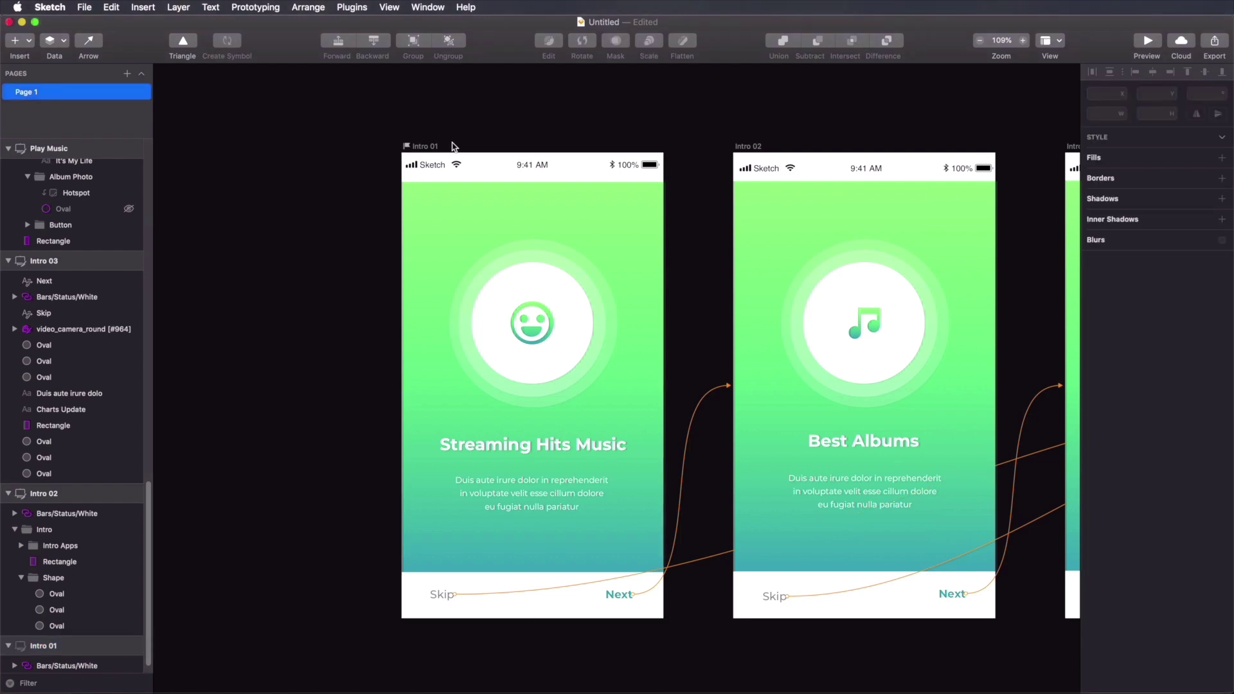
# Step: Preview the prototype from Intro 01, advance through the intro screens to Play Music, and open Album Music from its list icon
pyautogui.click(1150, 42)
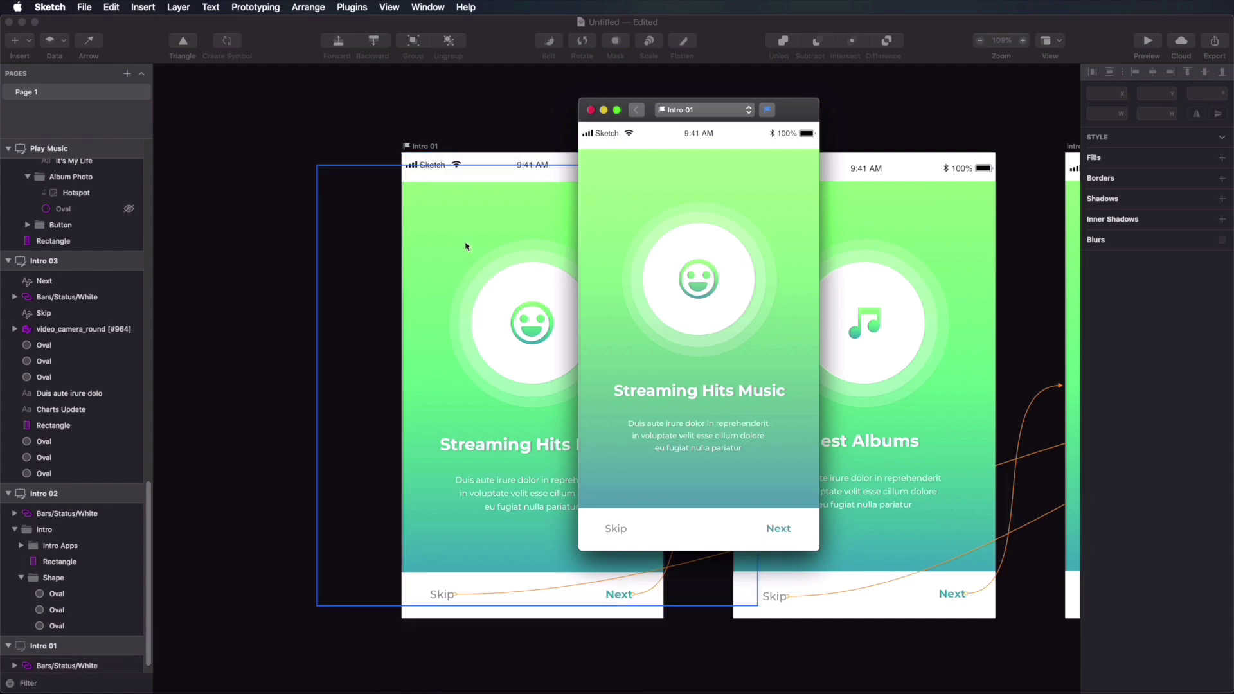
pyautogui.click(783, 531)
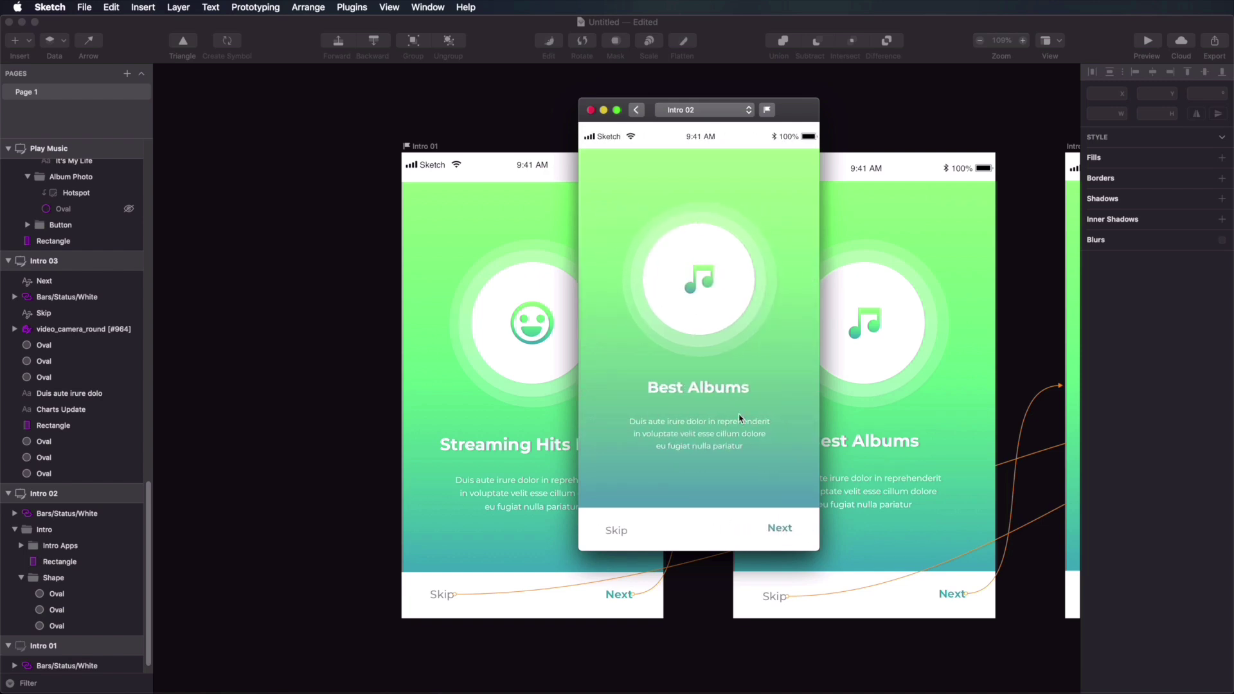
pyautogui.click(783, 529)
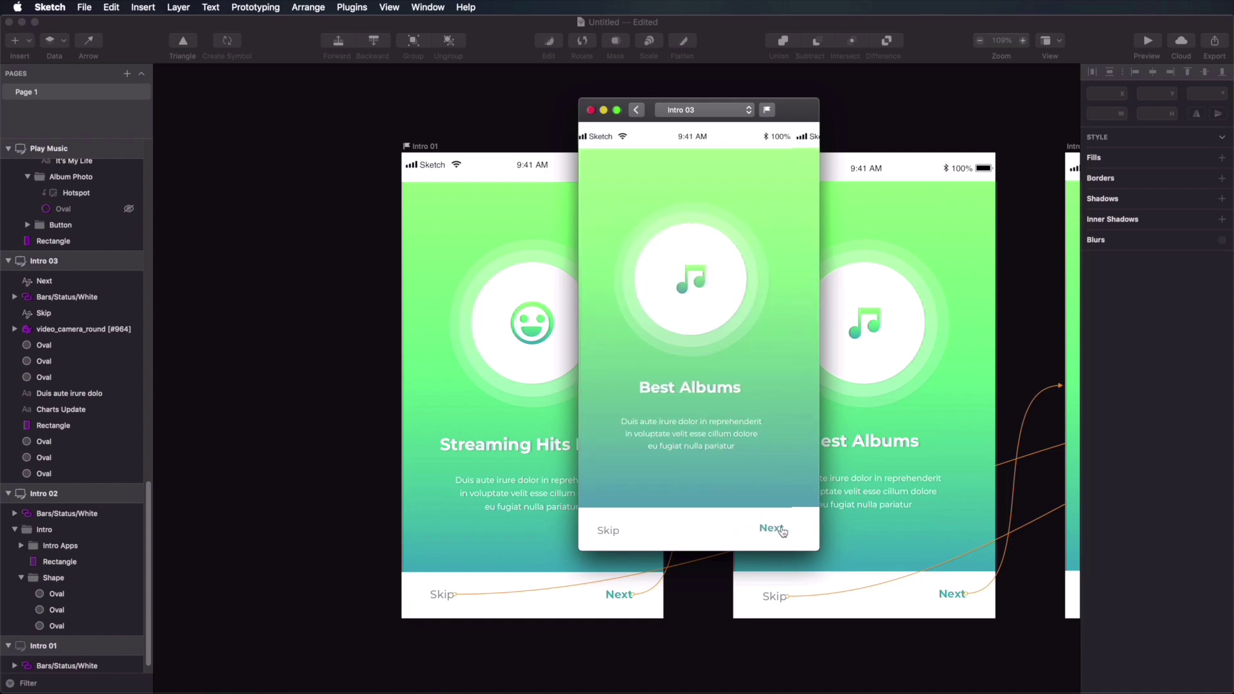
pyautogui.click(782, 530)
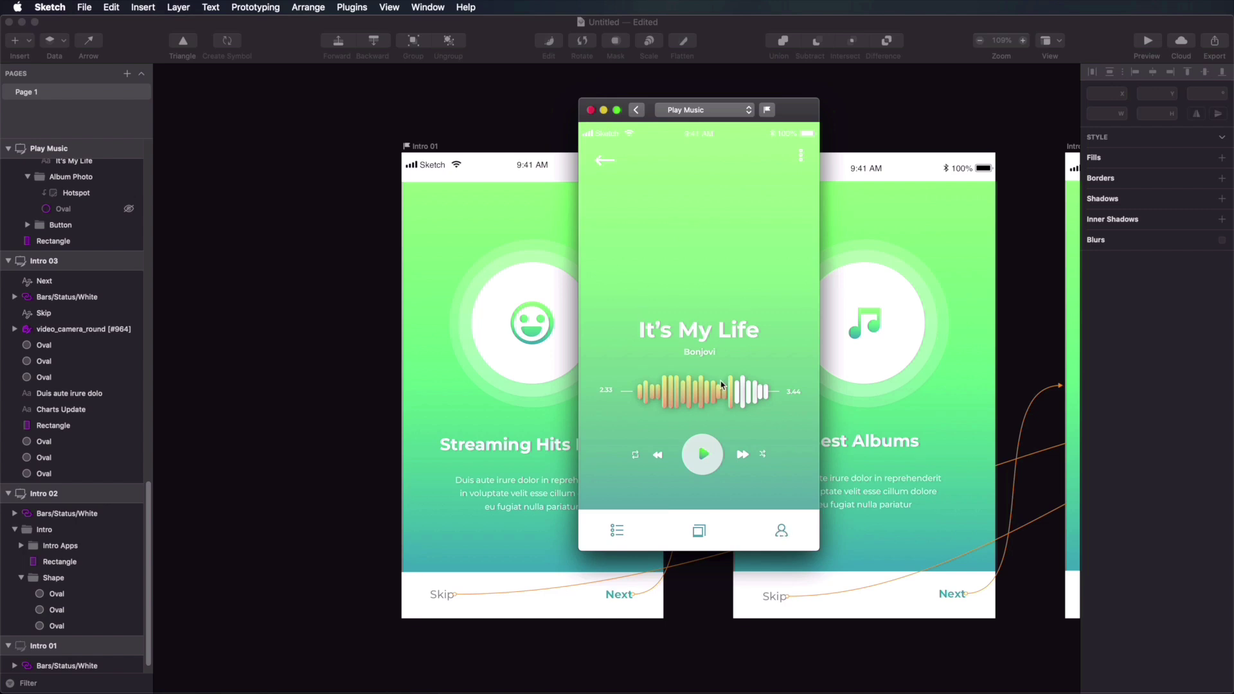
pyautogui.click(617, 534)
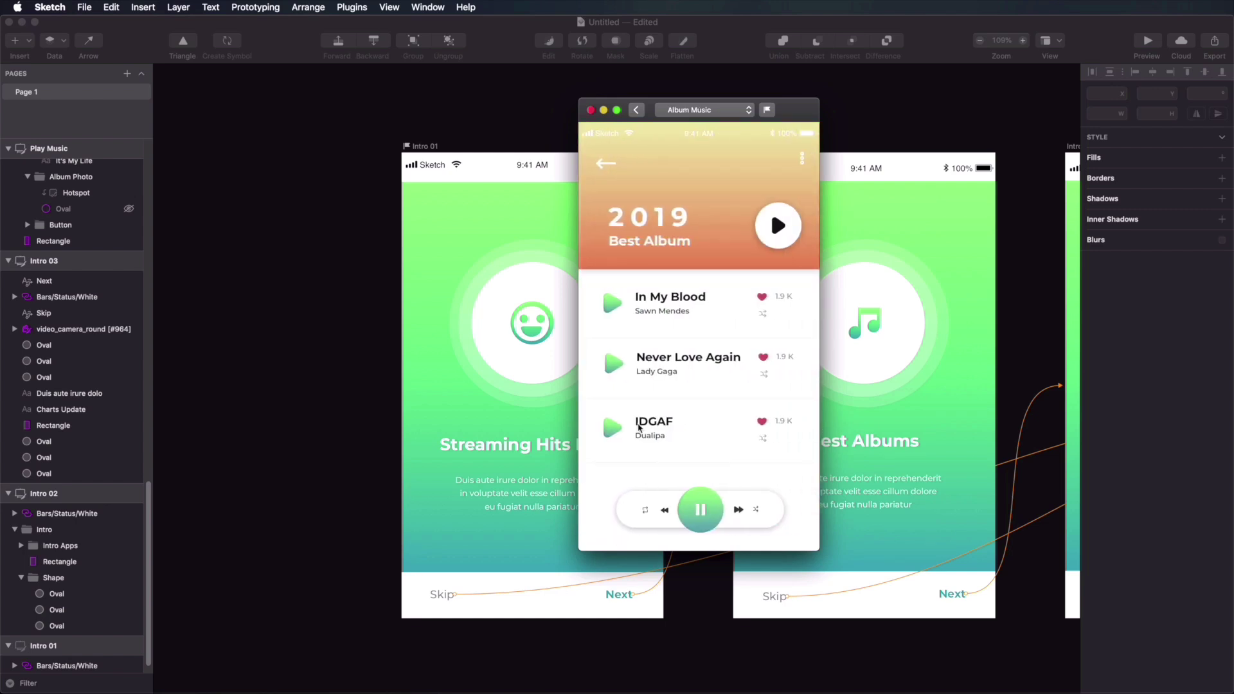
# Step: Jump between artboards in the preview using its artboard selector, ending on Intro 02
pyautogui.click(690, 111)
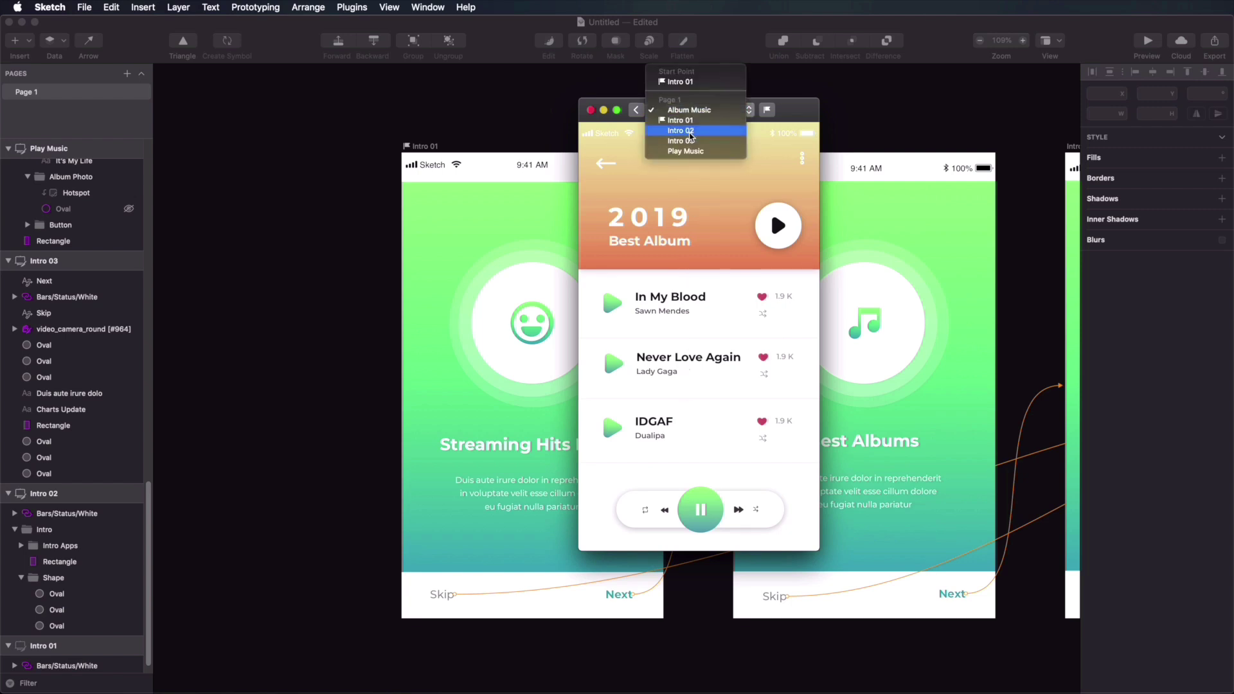
pyautogui.click(694, 121)
pyautogui.click(697, 112)
pyautogui.click(697, 159)
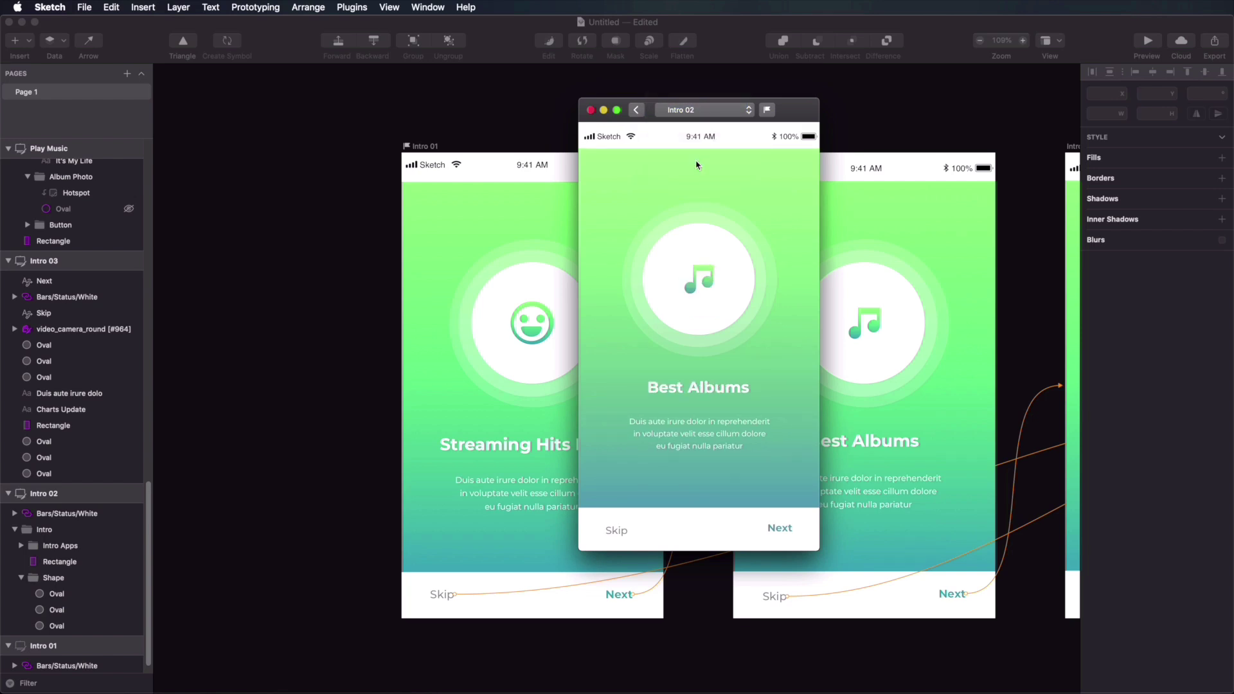
# Step: Switch the preview to Play Music, make it the prototype's start point, and close the preview
pyautogui.click(704, 116)
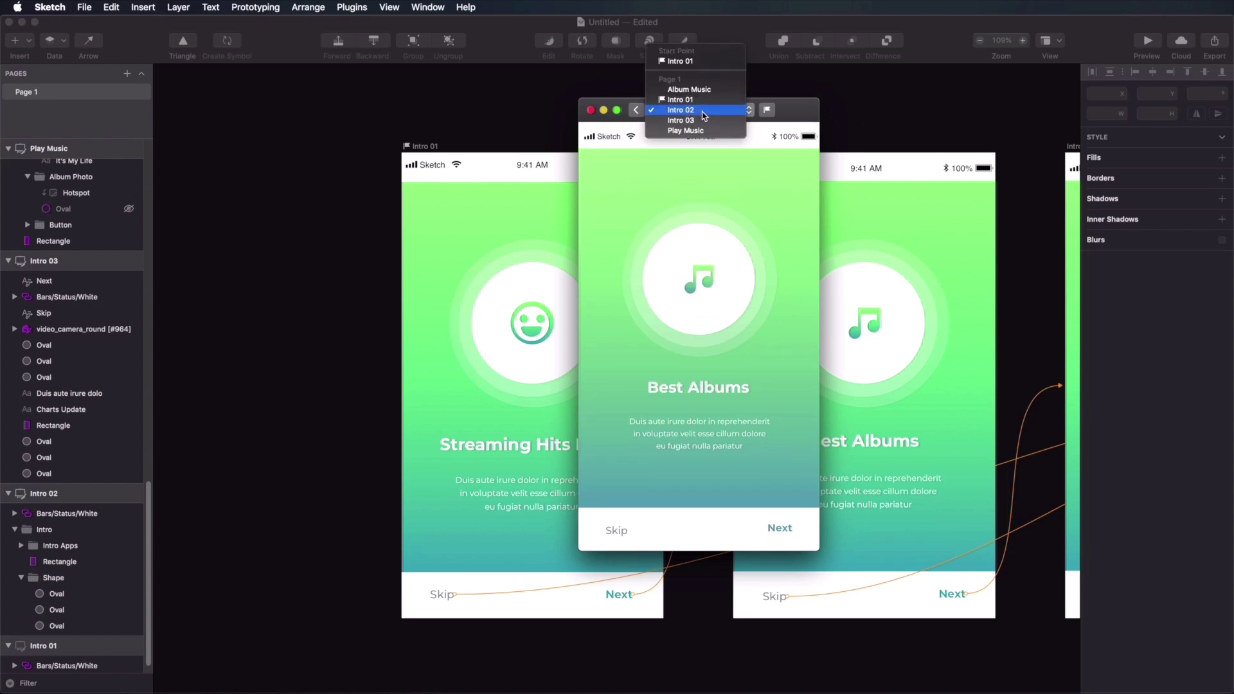
pyautogui.click(699, 131)
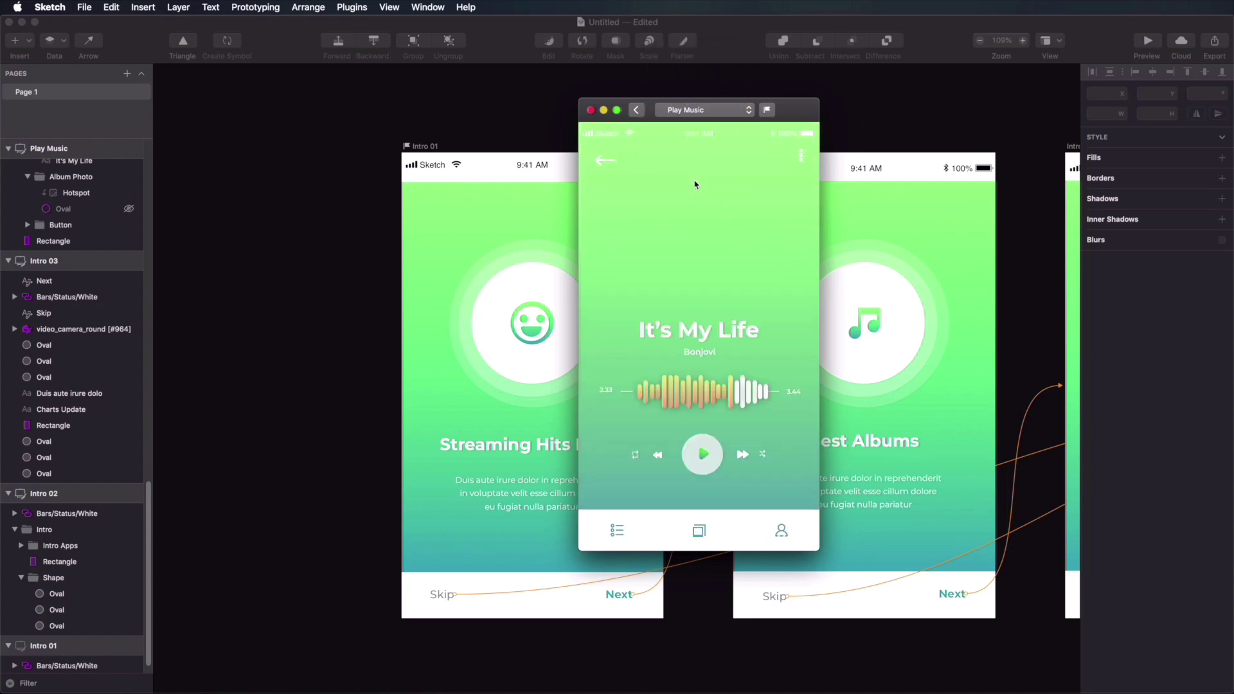
pyautogui.click(767, 111)
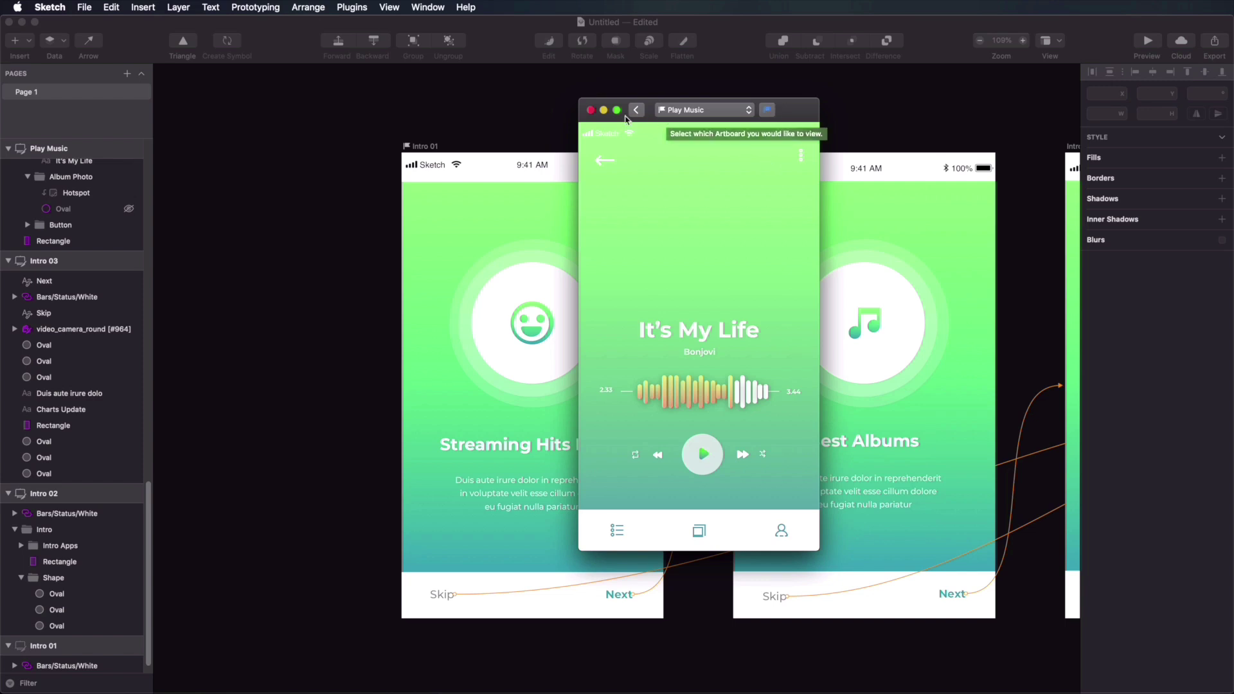
pyautogui.click(591, 110)
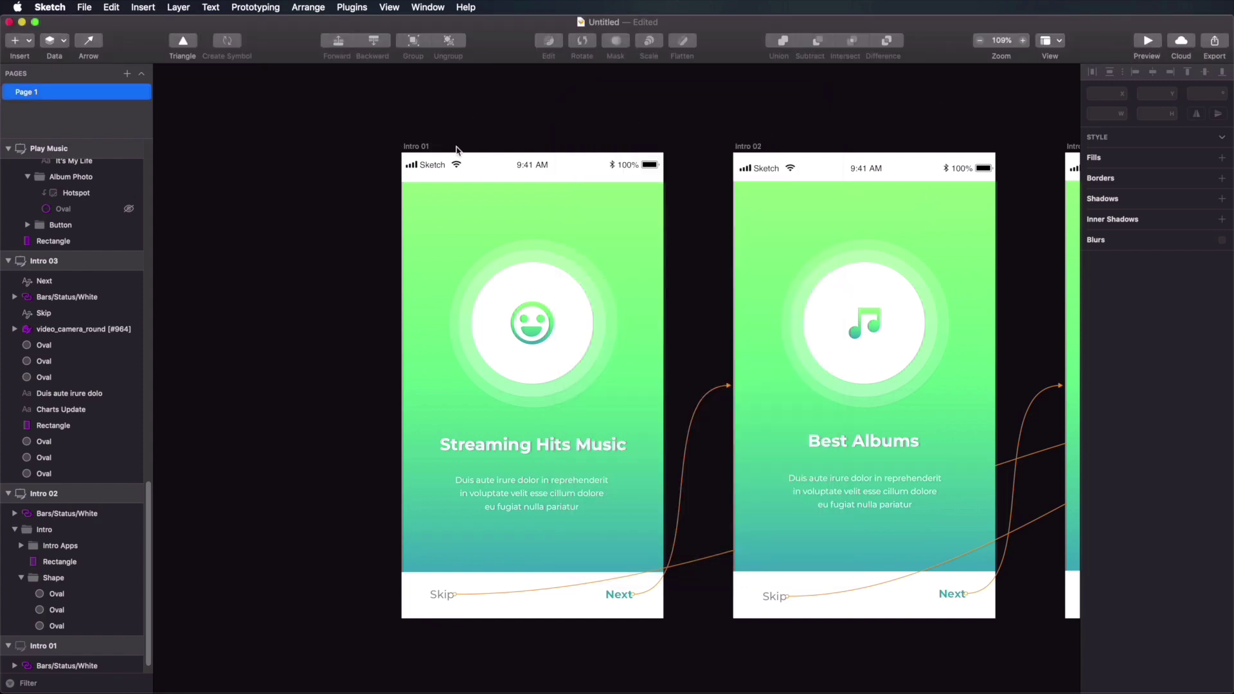
# Step: Preview the prototype with Intro 01 selected, switch the preview to Intro 01, test its Skip link, and close the preview
pyautogui.click(420, 147)
pyautogui.click(1148, 40)
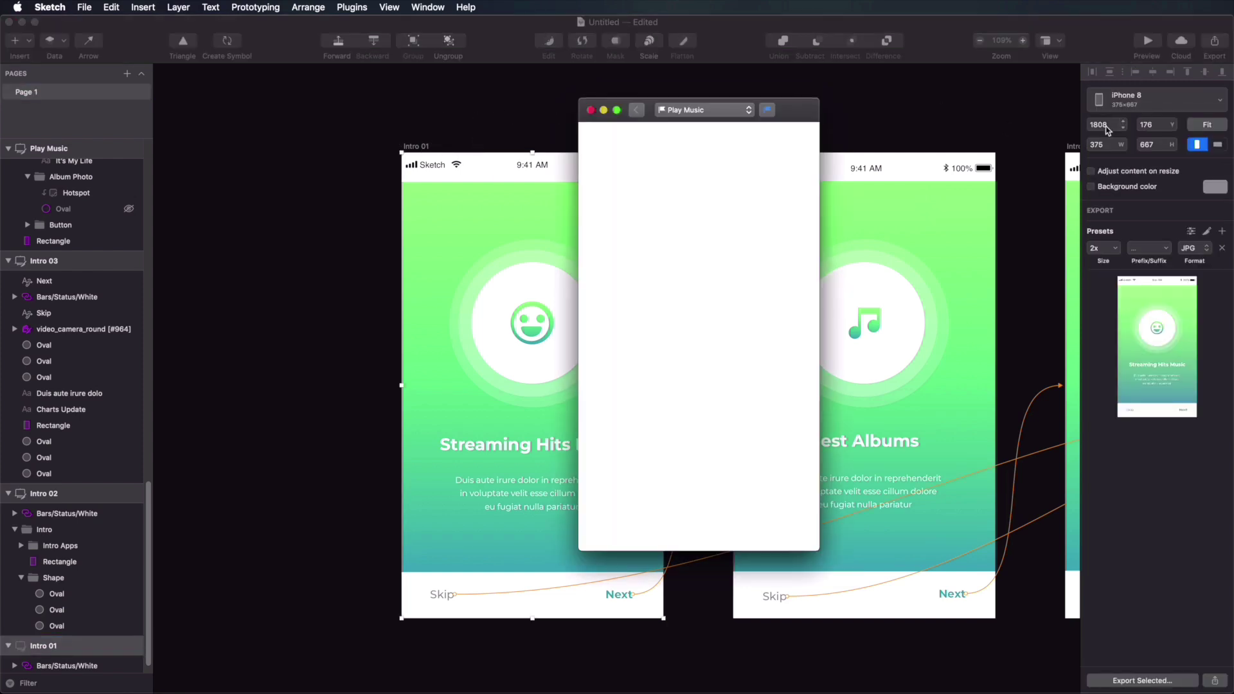
pyautogui.click(691, 108)
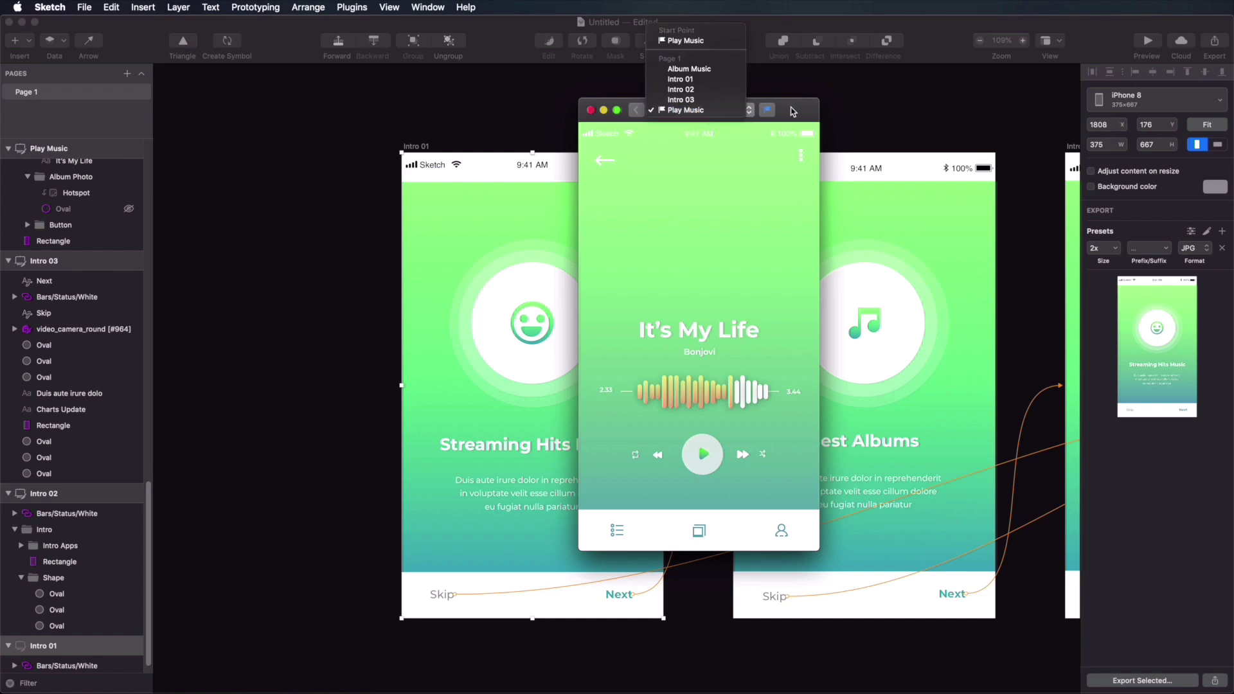
pyautogui.click(694, 110)
pyautogui.click(697, 111)
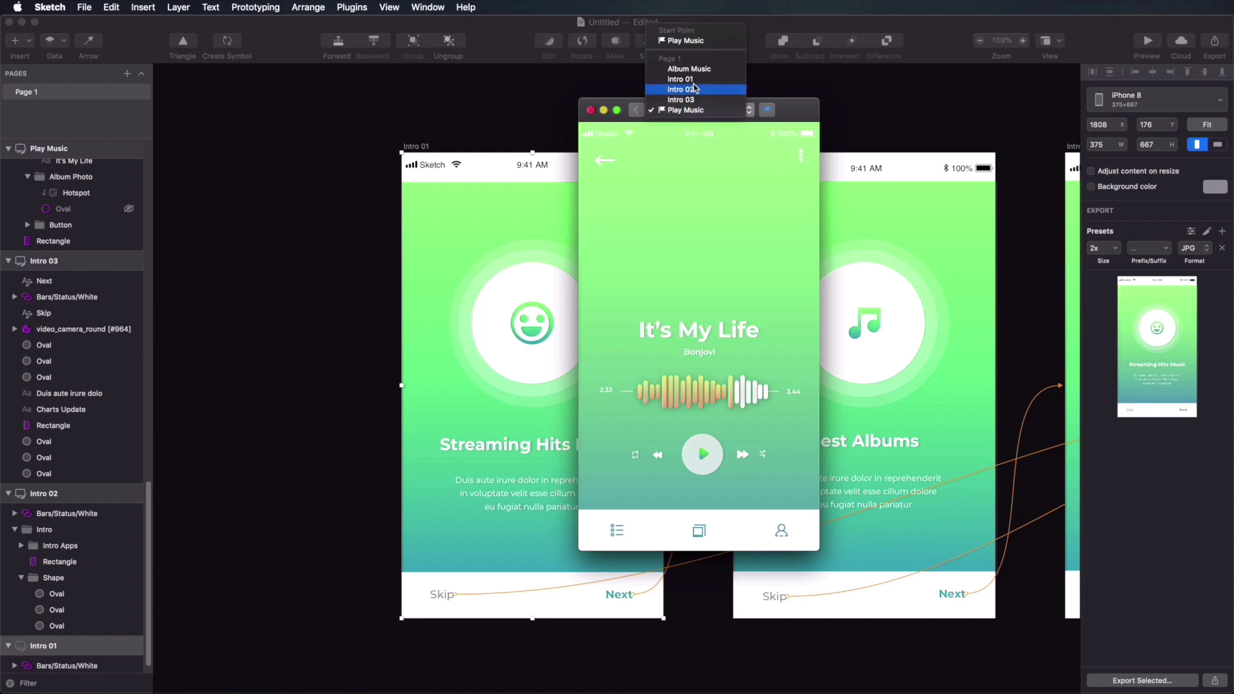
pyautogui.click(681, 79)
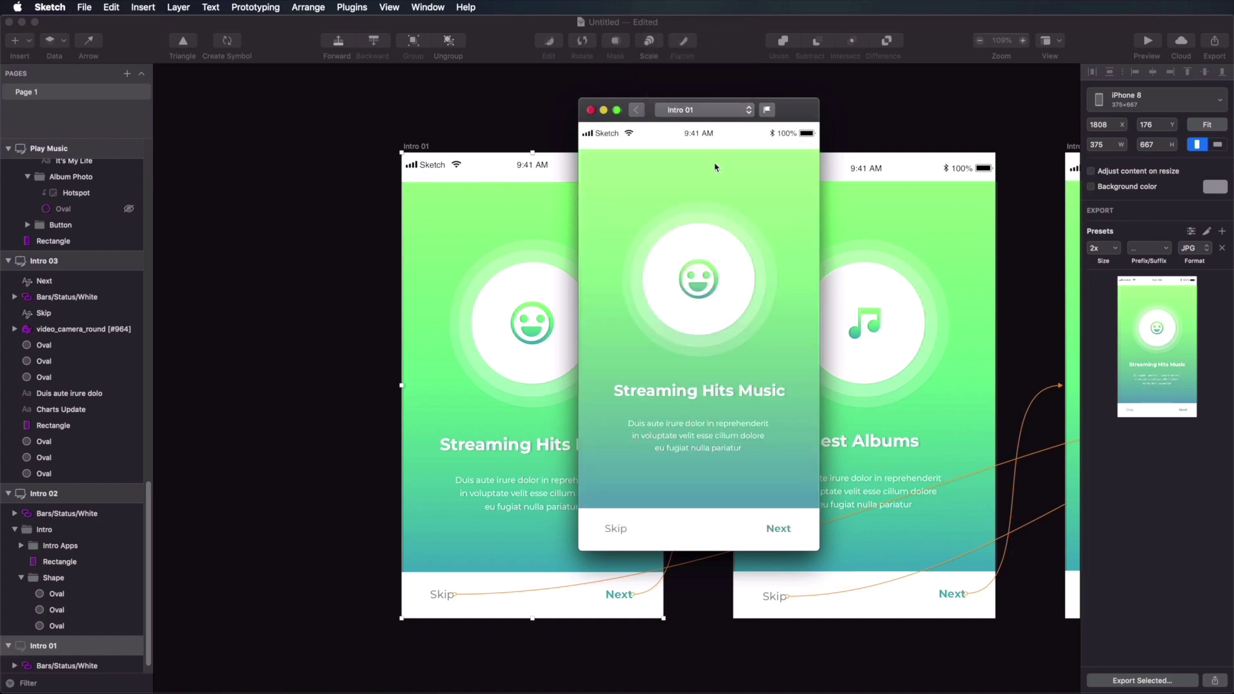
pyautogui.click(614, 531)
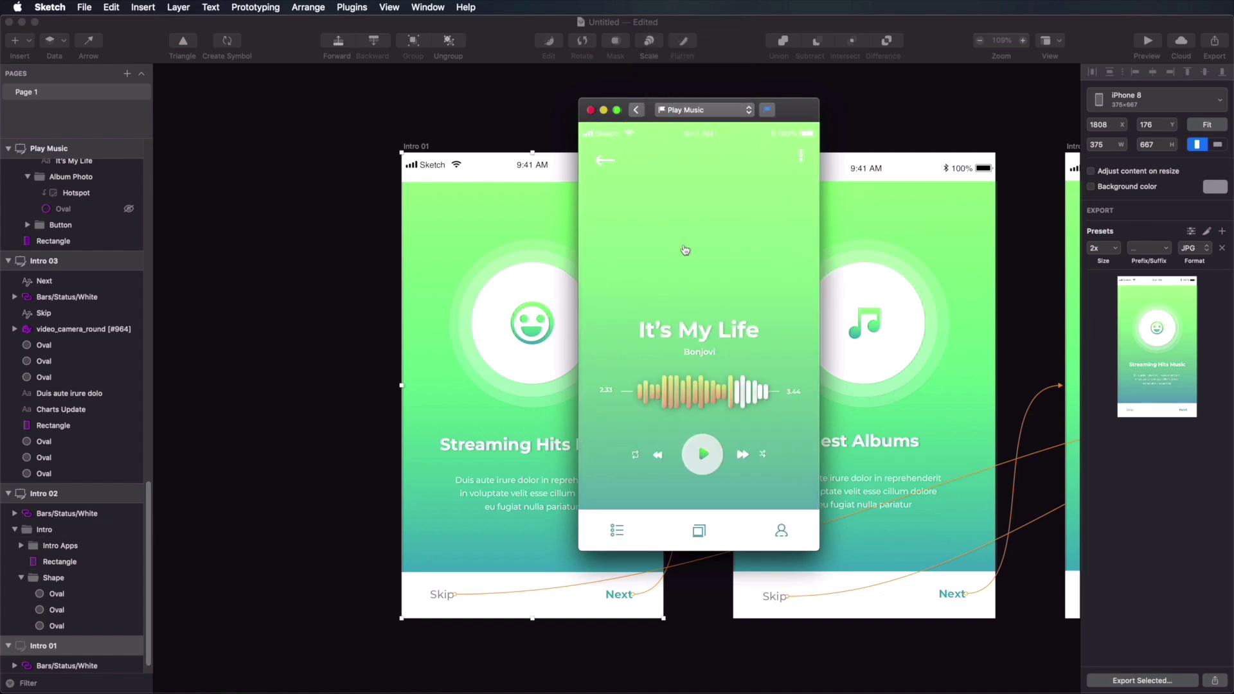
pyautogui.click(591, 110)
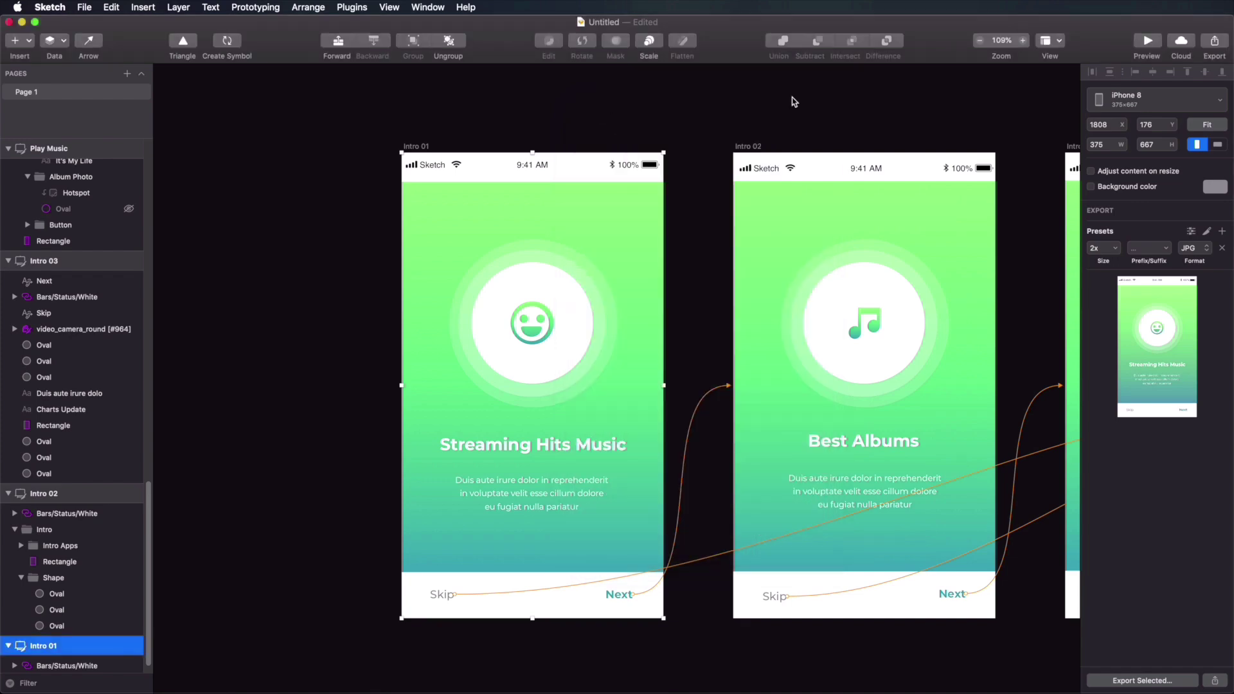
# Step: Unhide the Oval layer in the Album Photo group of the Play Music artboard and deselect everything
pyautogui.click(859, 83)
pyautogui.hscroll(10, 843, 116)
pyautogui.hscroll(10, 843, 117)
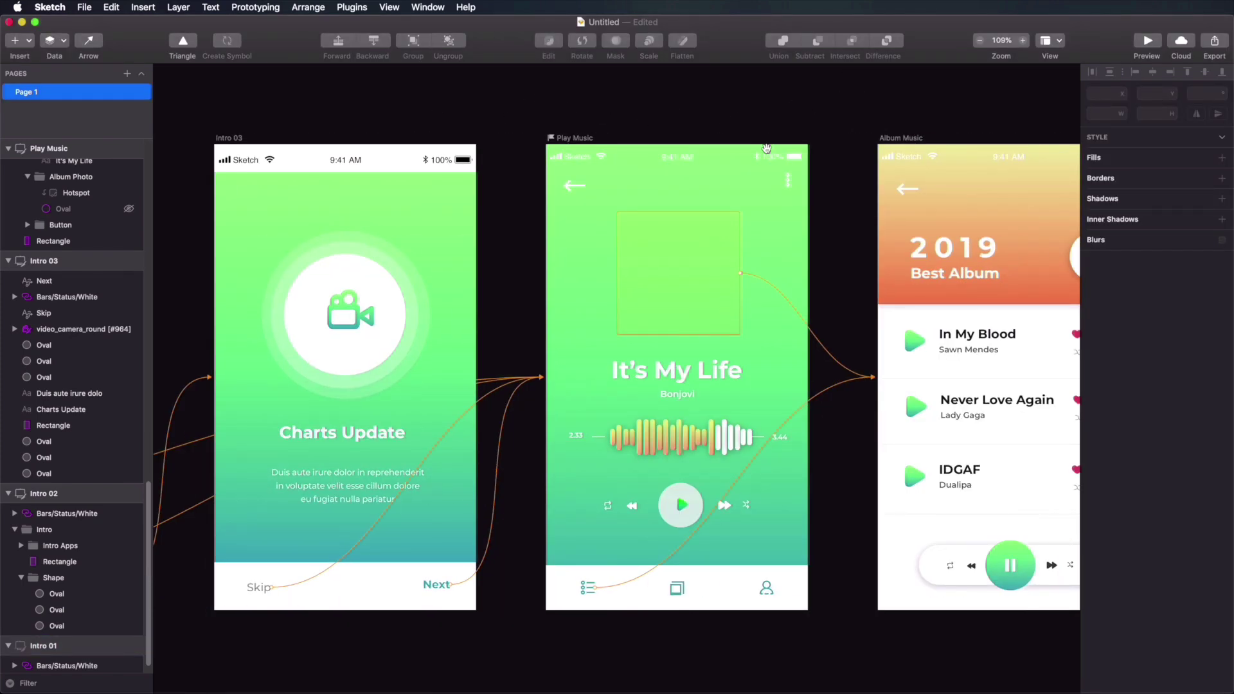
pyautogui.click(685, 267)
pyautogui.click(685, 267)
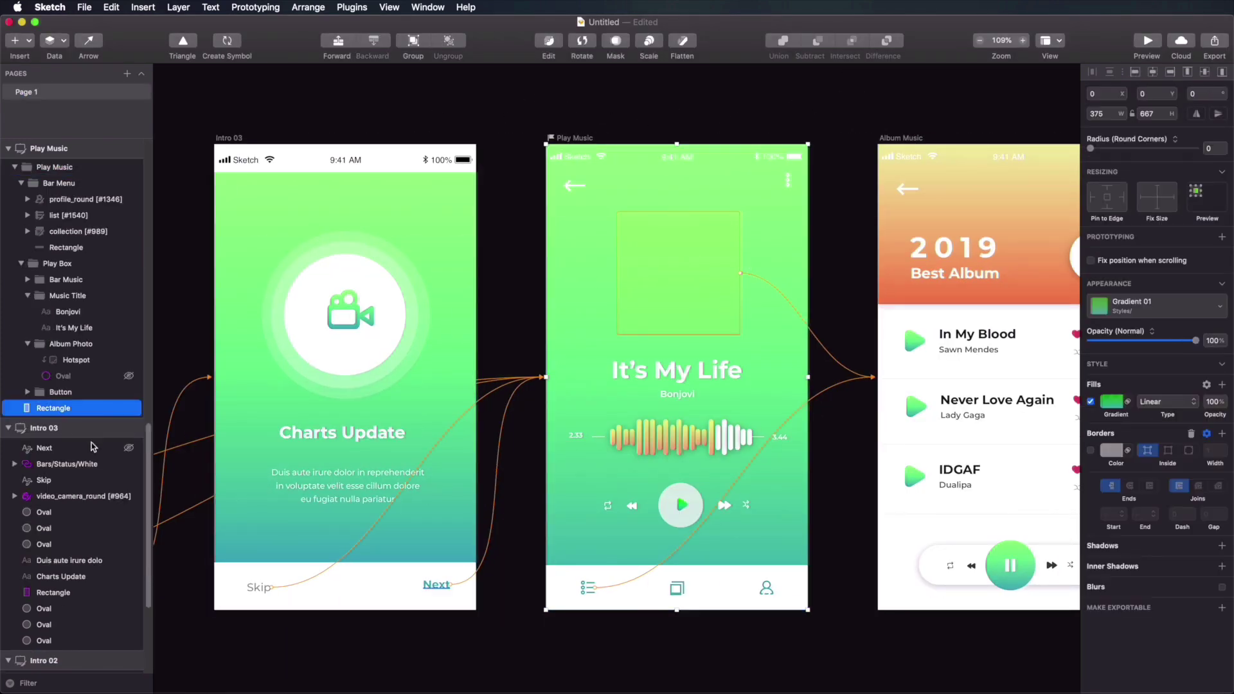
pyautogui.click(129, 377)
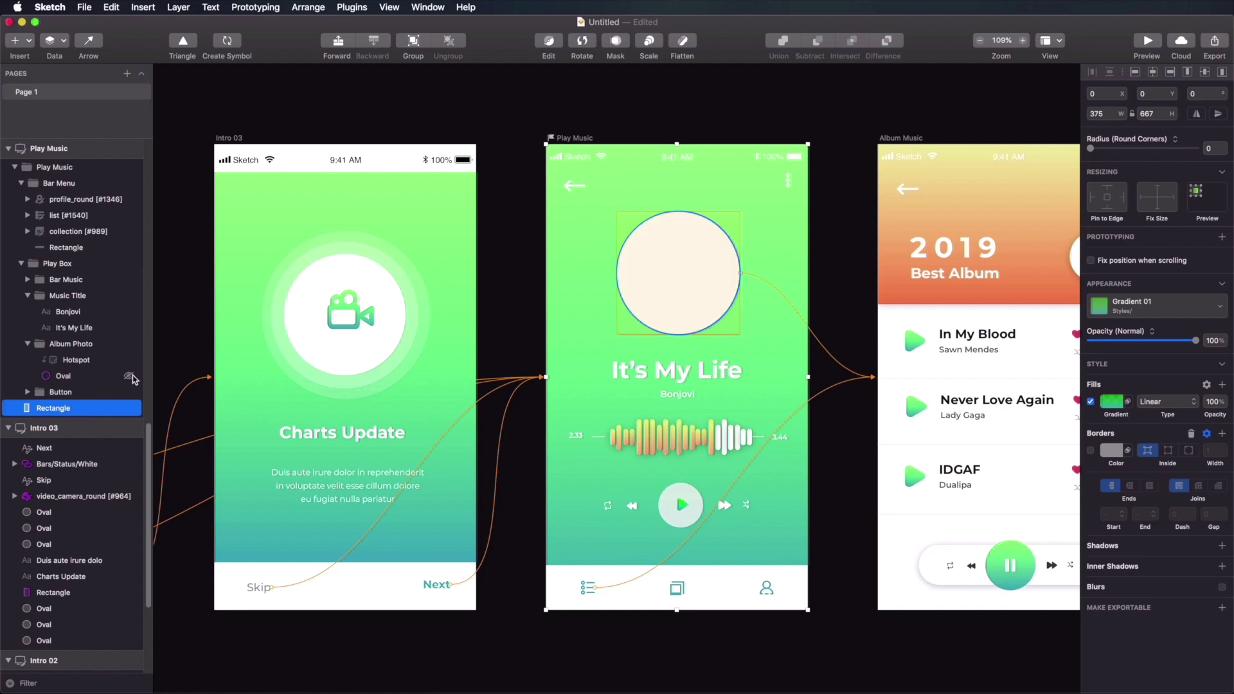
pyautogui.click(738, 110)
pyautogui.moveTo(738, 110); pyautogui.dragTo(656, 99)
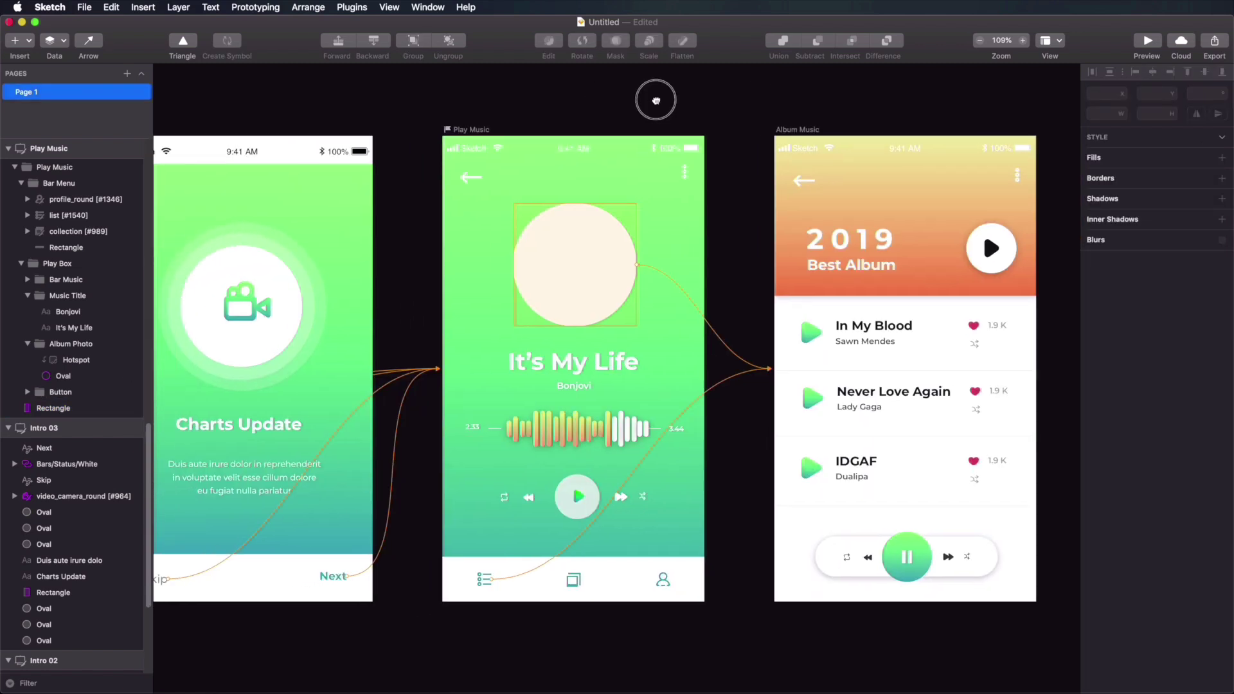
# Step: Link the back arrow on the Album Music artboard to the Play Music artboard
pyautogui.click(798, 186)
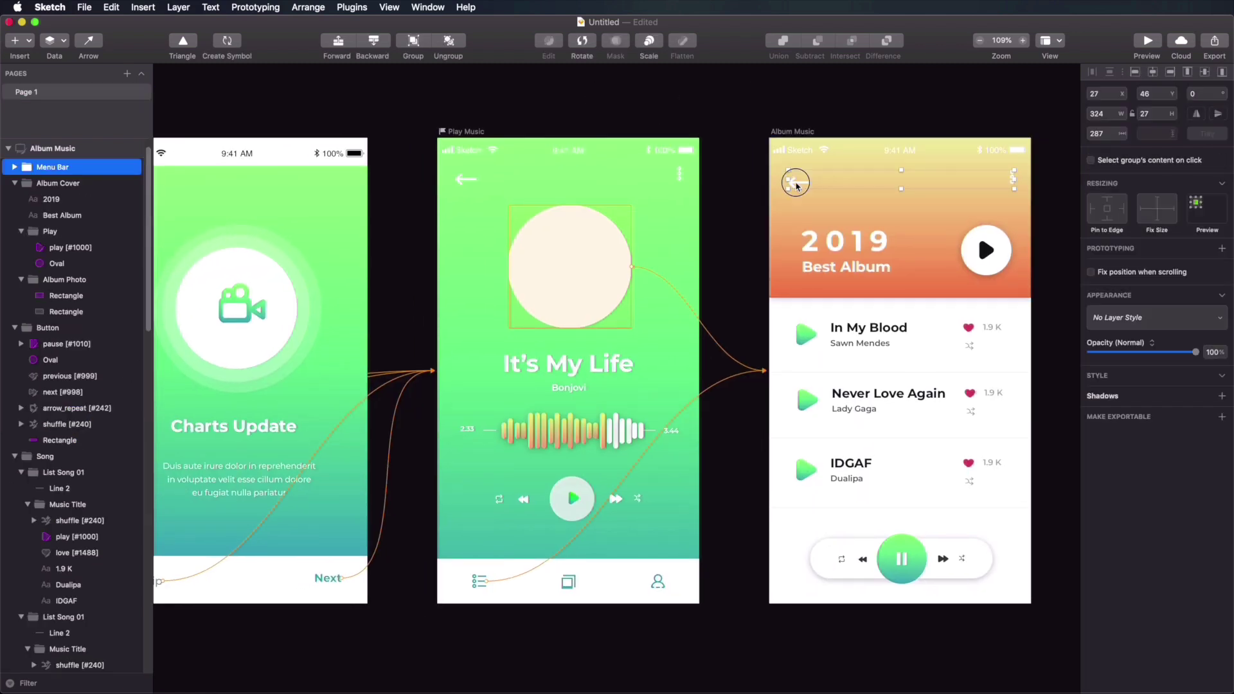
pyautogui.doubleClick(797, 186)
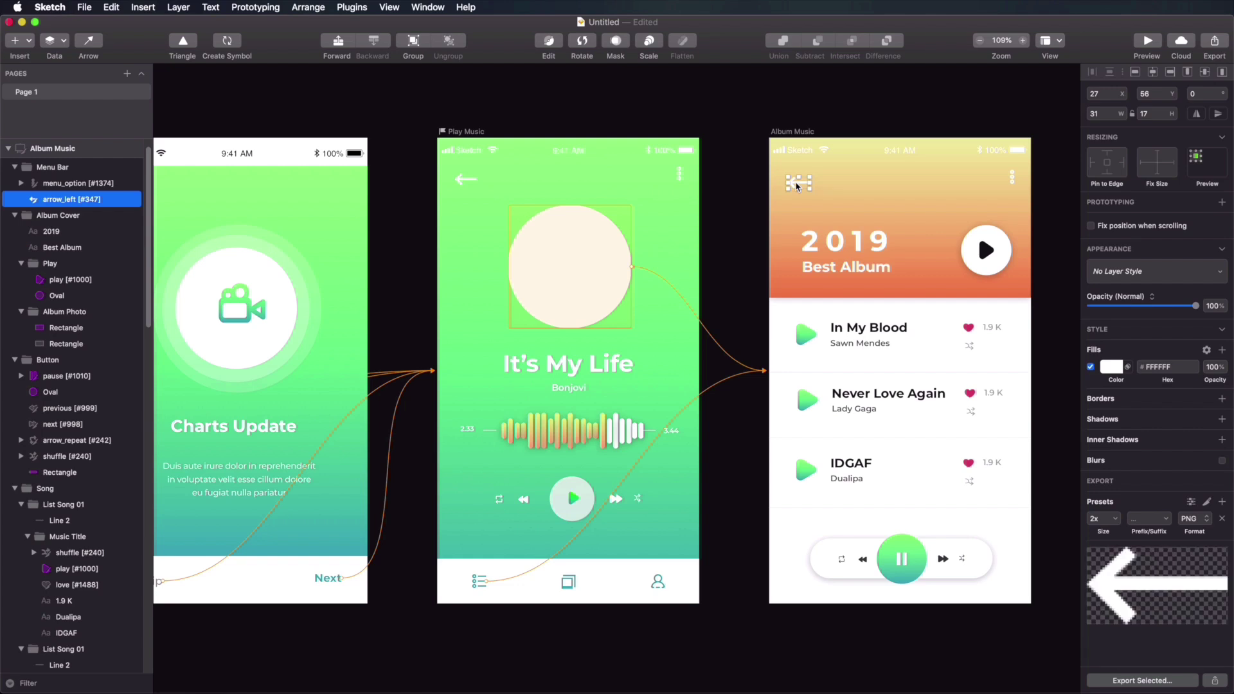
pyautogui.press('w')
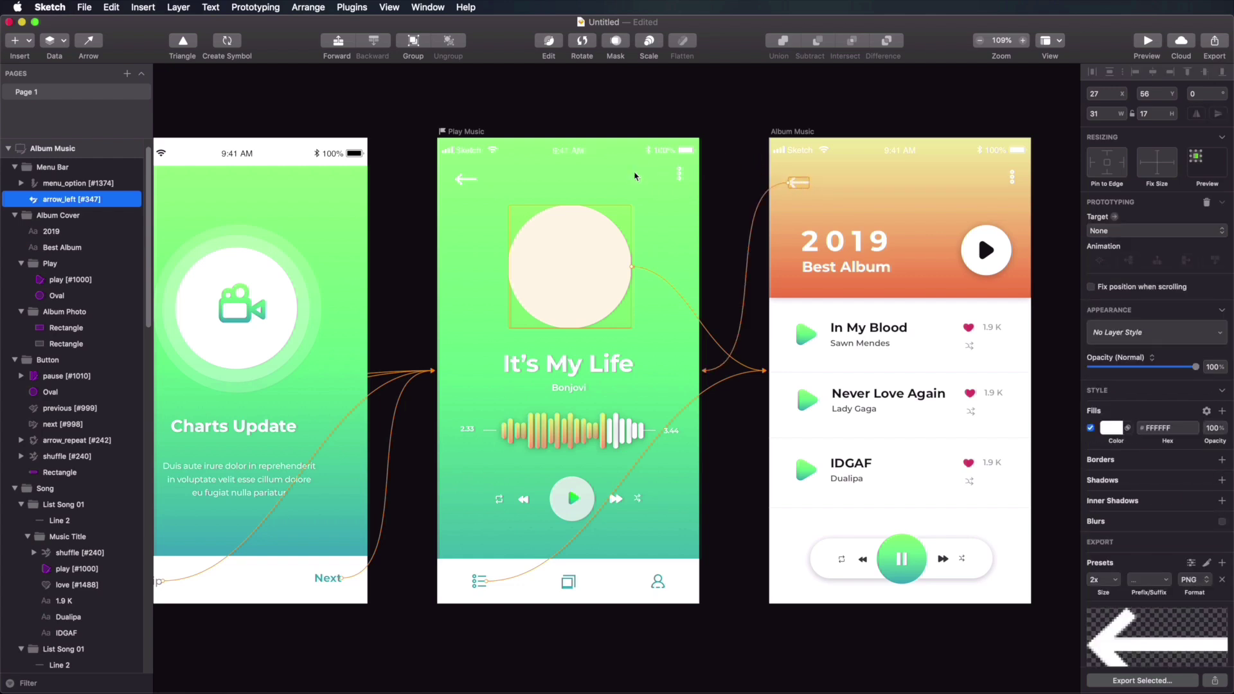
pyautogui.click(635, 176)
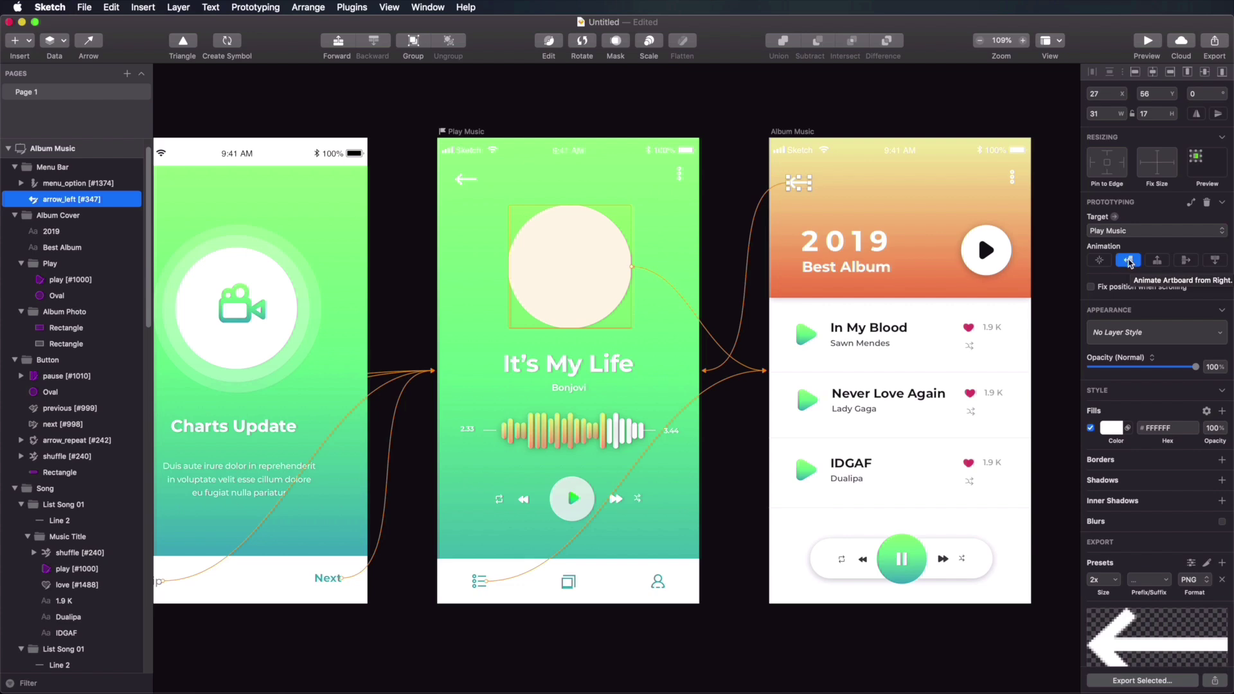
# Step: Preview the prototype from Play Music, open Album Music through the album photo hotspot, and close the preview
pyautogui.click(697, 110)
pyautogui.press('super+p')
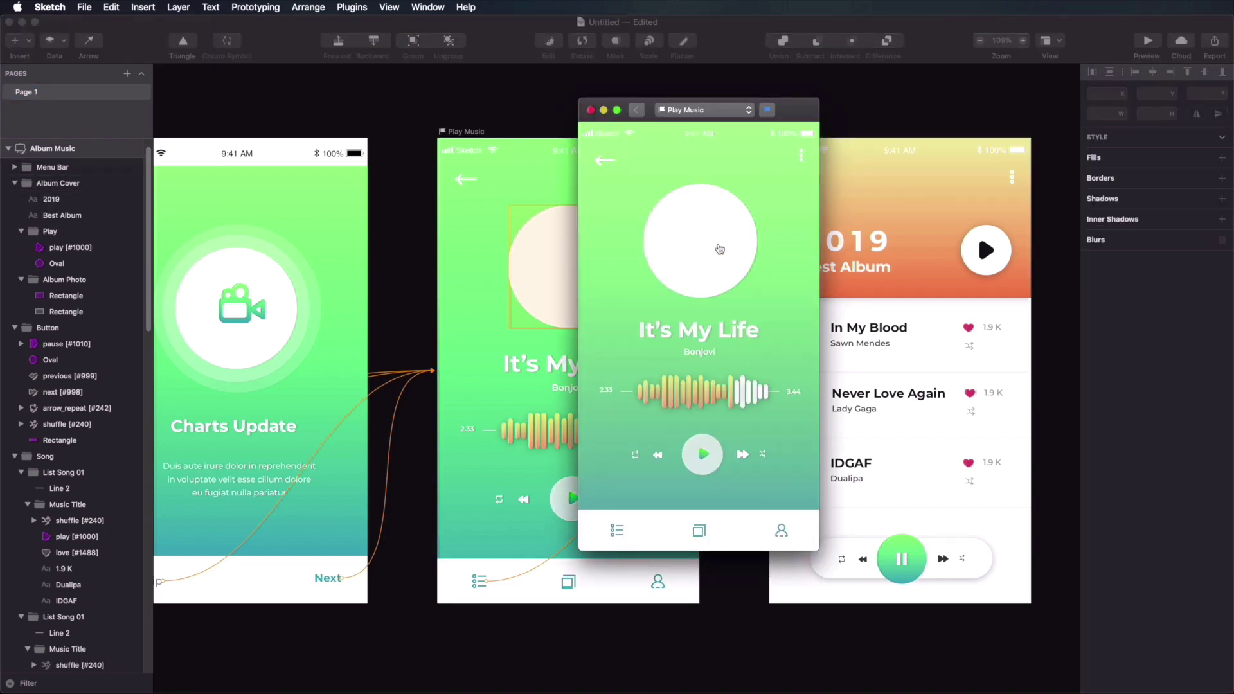
pyautogui.click(718, 247)
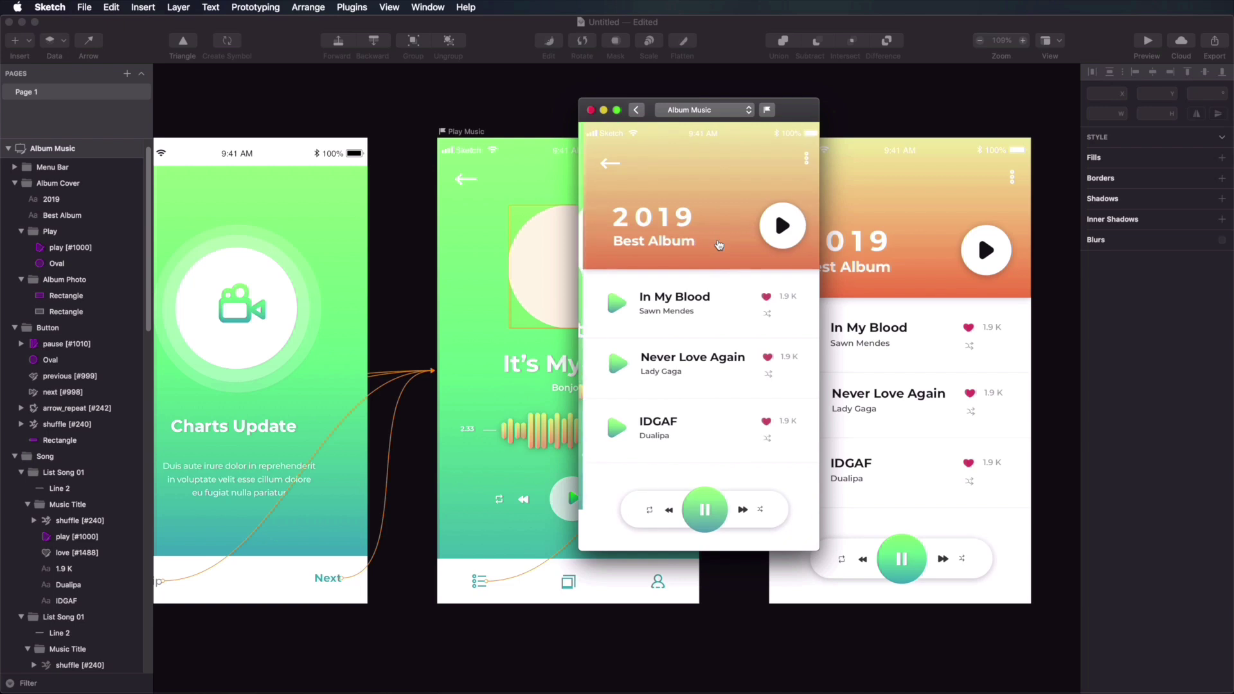
pyautogui.click(592, 112)
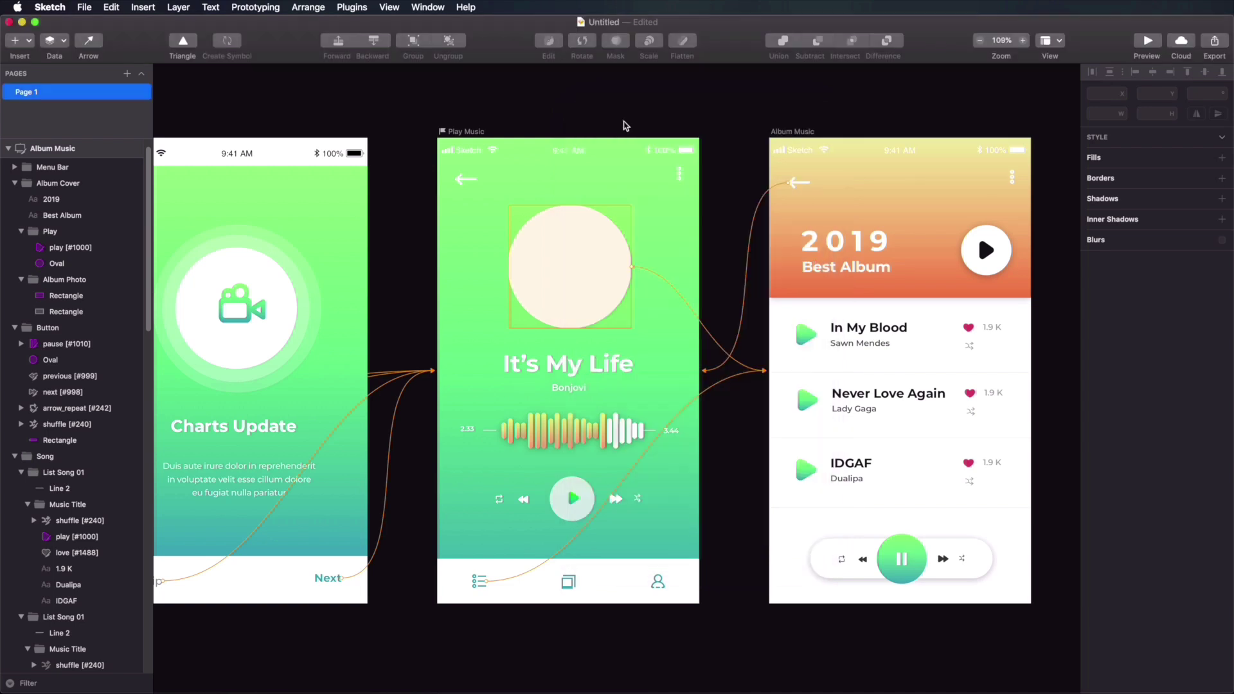
# Step: Set the Album Music back arrow's link animation to bring the artboard in from the left, and deselect the arrow
pyautogui.click(797, 182)
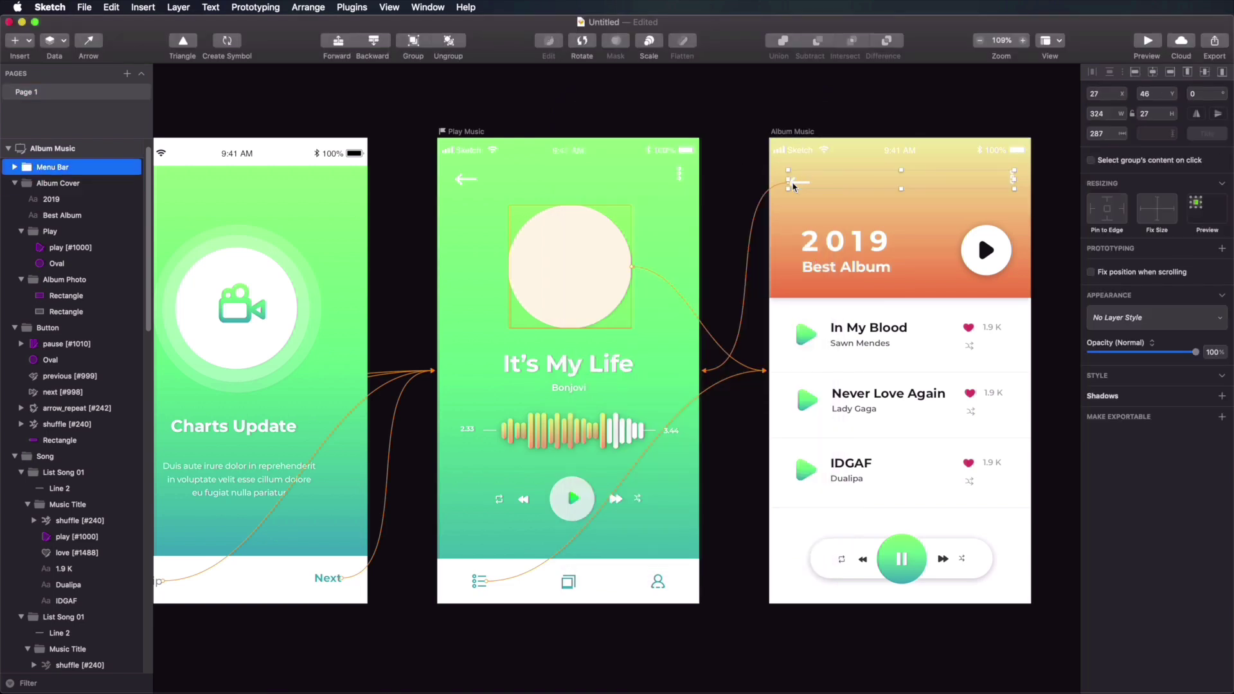
pyautogui.doubleClick(797, 183)
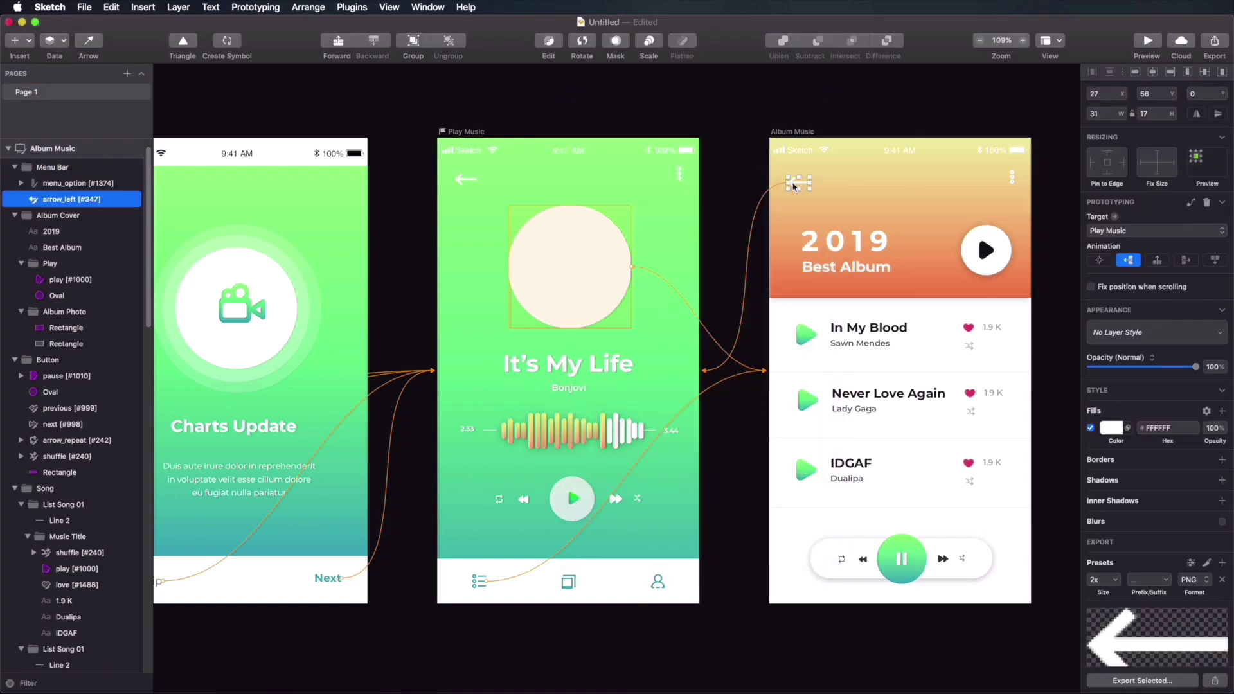
pyautogui.click(1185, 264)
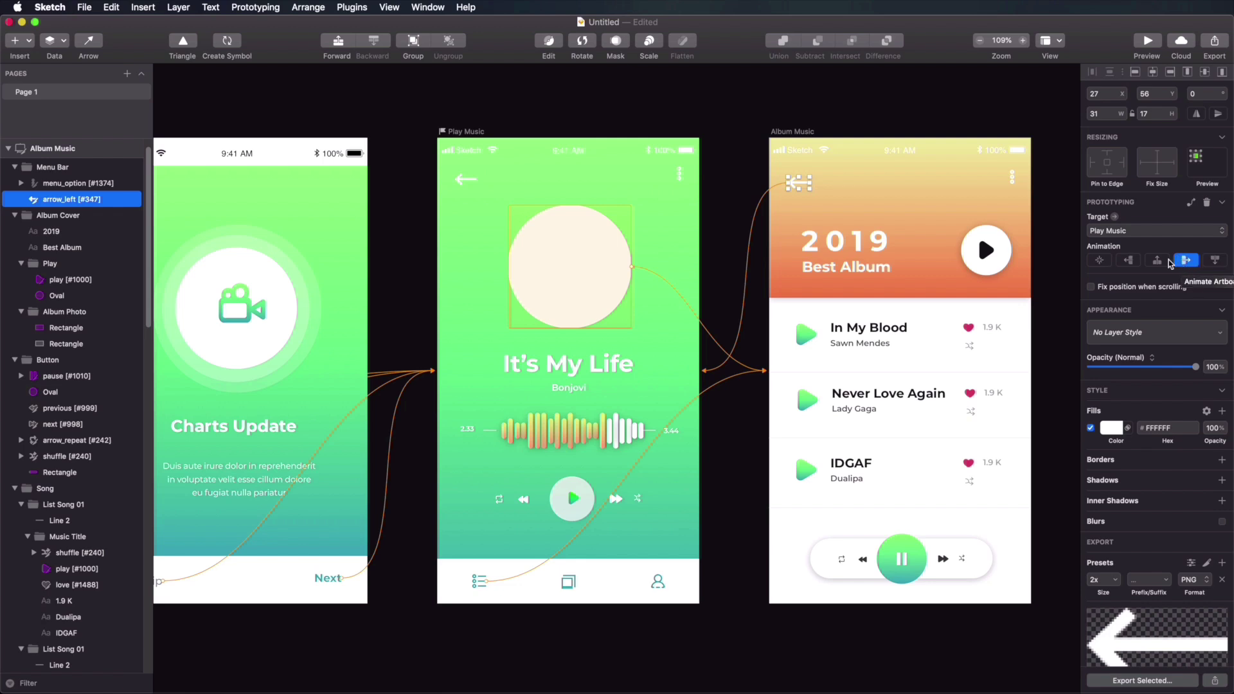
pyautogui.click(765, 105)
# Step: Preview the album photo link and the back arrow's return transition, close the preview, and review the arrow's animation options
pyautogui.click(1142, 50)
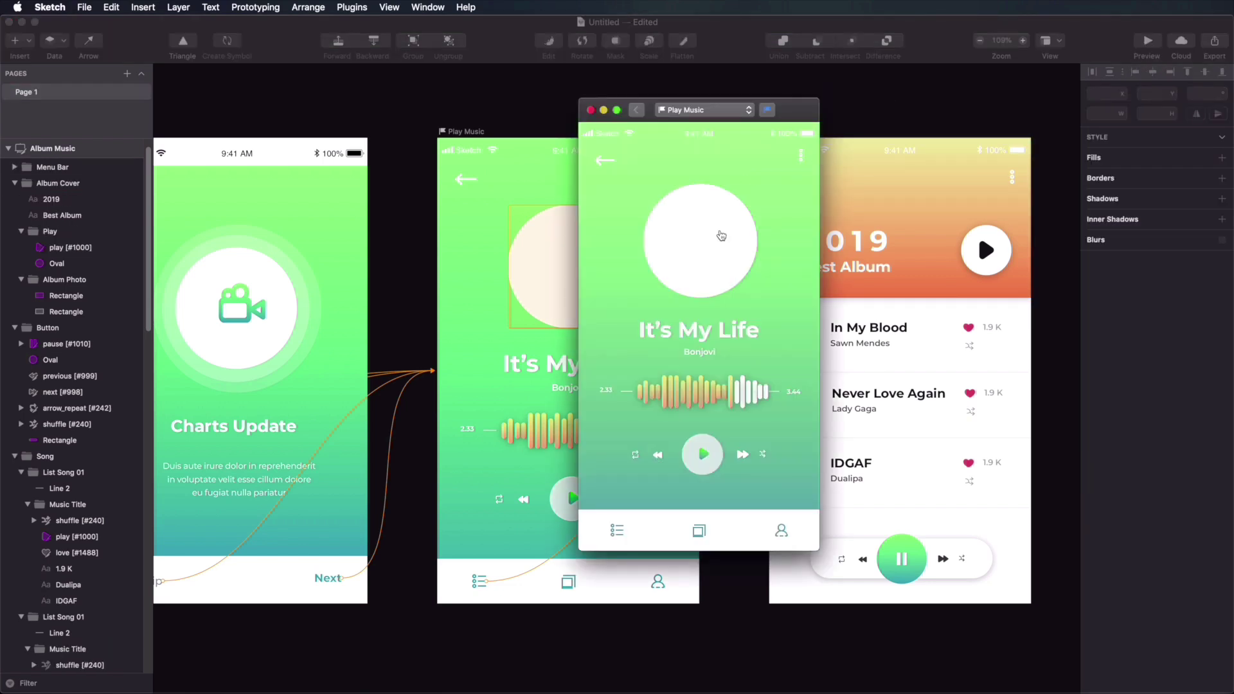
pyautogui.click(735, 188)
pyautogui.click(611, 166)
pyautogui.click(591, 110)
pyautogui.click(800, 183)
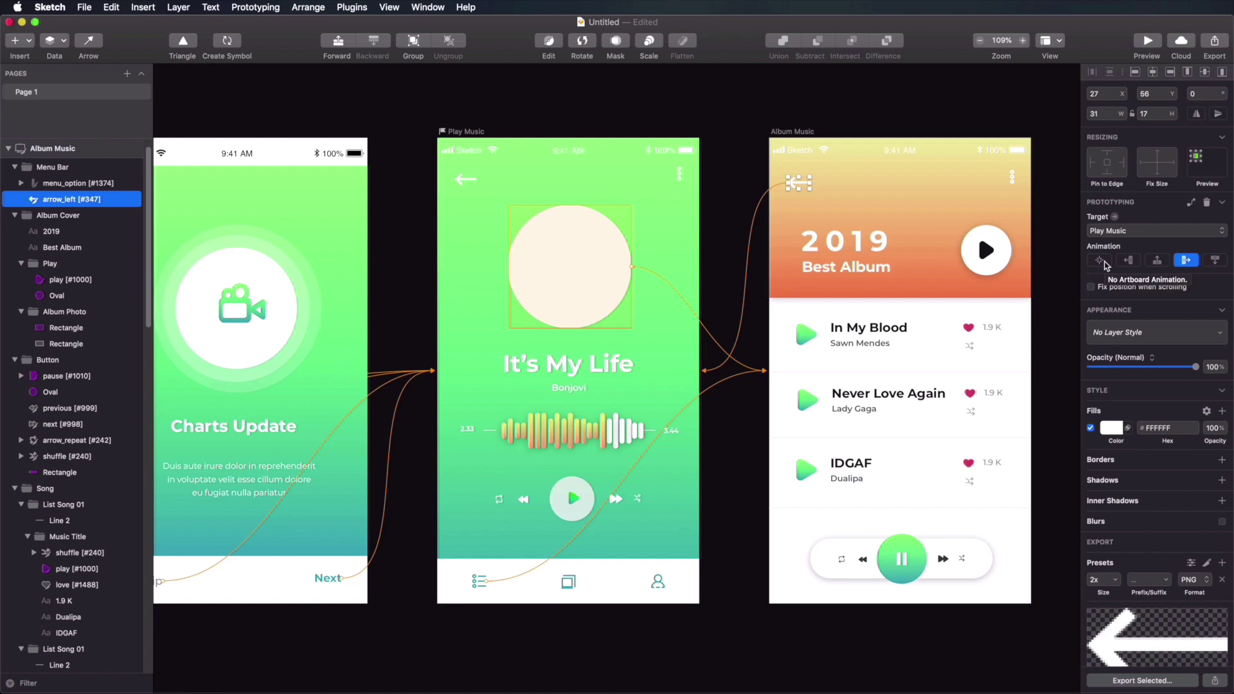
pyautogui.click(964, 112)
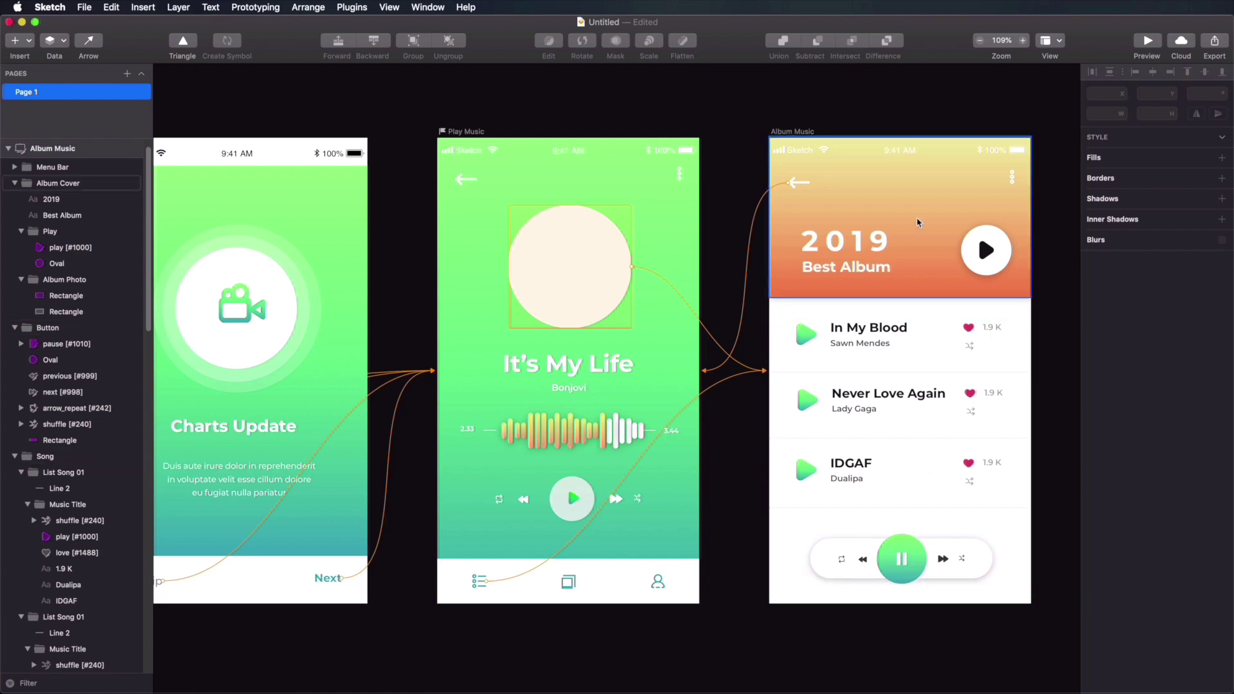
# Step: Fix the player control group's position when scrolling on Album Music, and preview the prototype through the album photo link
pyautogui.click(898, 564)
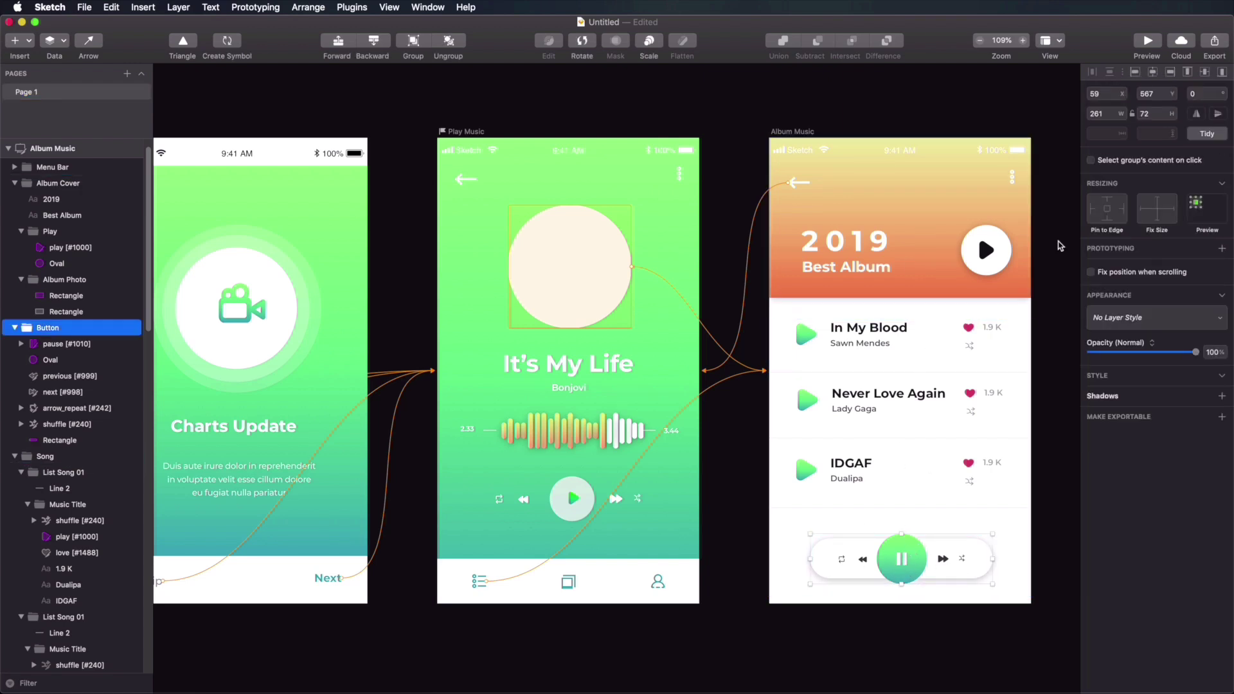
pyautogui.click(1137, 277)
pyautogui.click(855, 101)
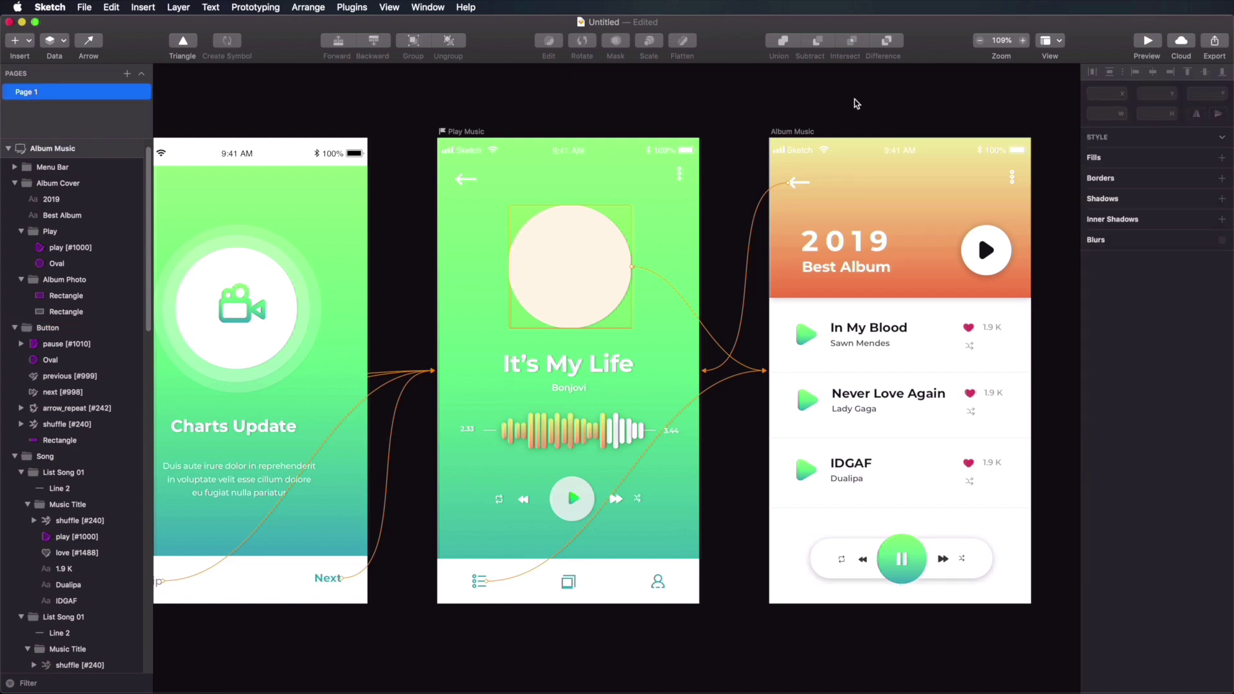
pyautogui.click(1148, 42)
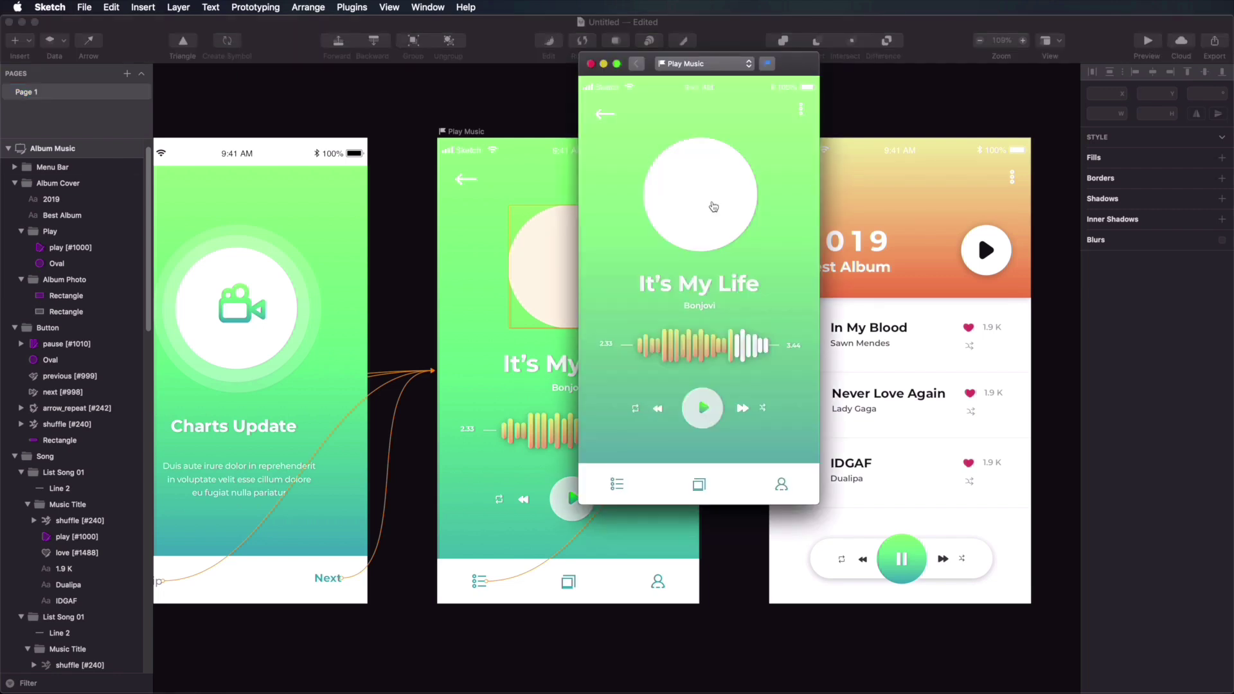
pyautogui.click(719, 239)
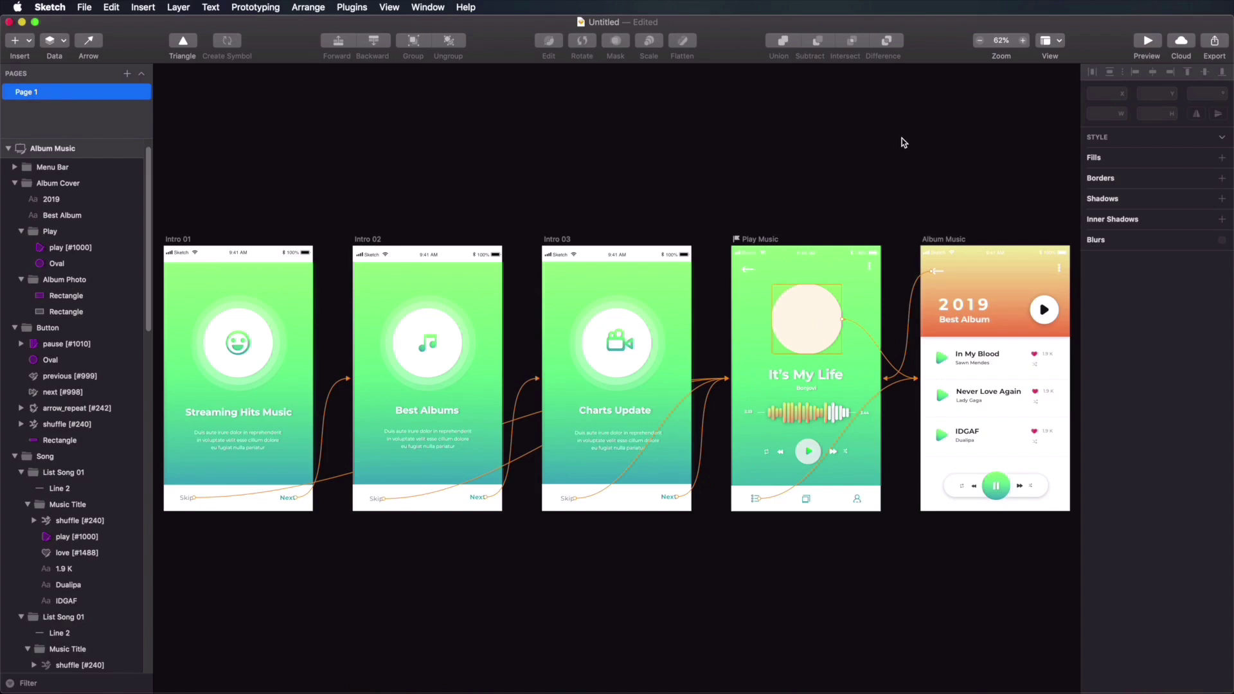
# Step: Preview the prototype, switch to Album Music, and test the back arrow and Play Music's list icon link in both directions
pyautogui.click(1144, 47)
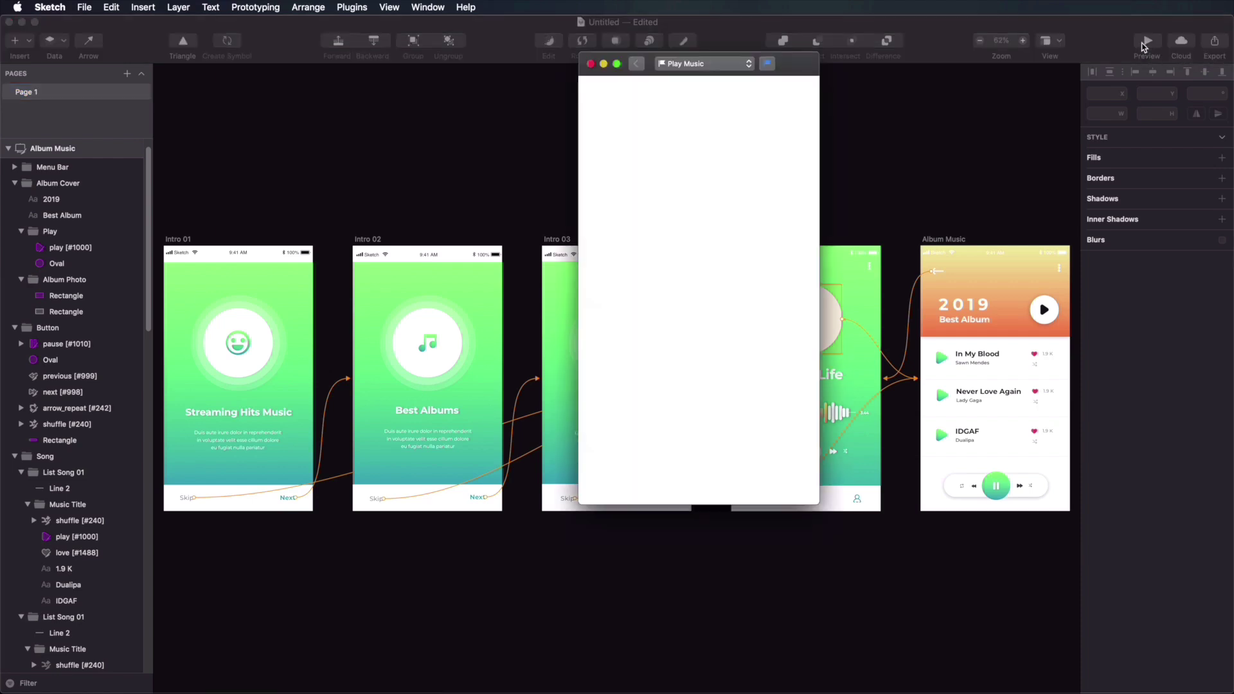
pyautogui.moveTo(785, 61); pyautogui.dragTo(813, 140)
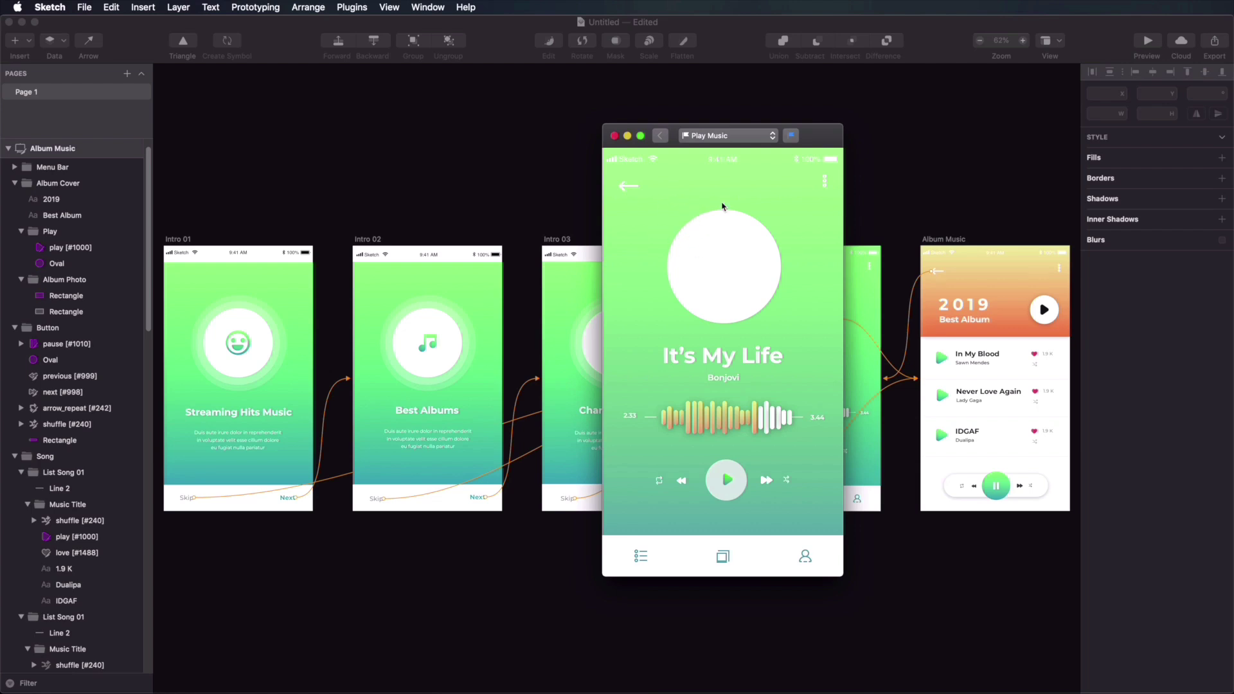
pyautogui.click(729, 138)
pyautogui.click(729, 95)
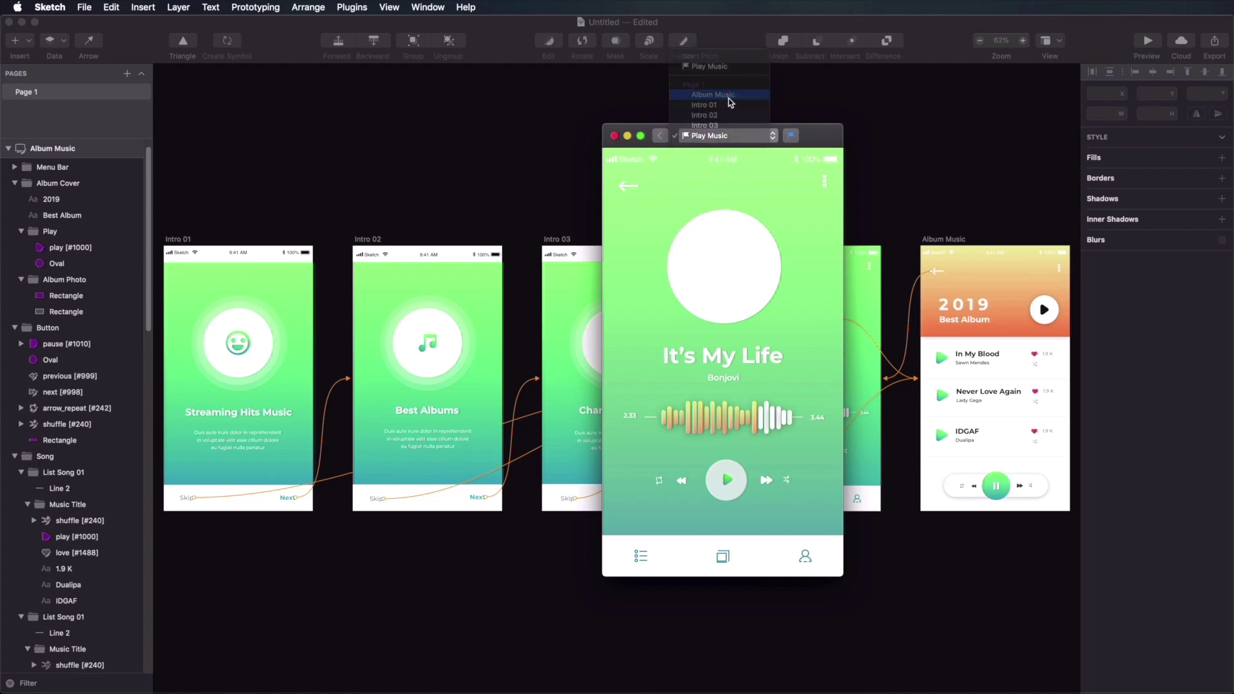
pyautogui.click(634, 193)
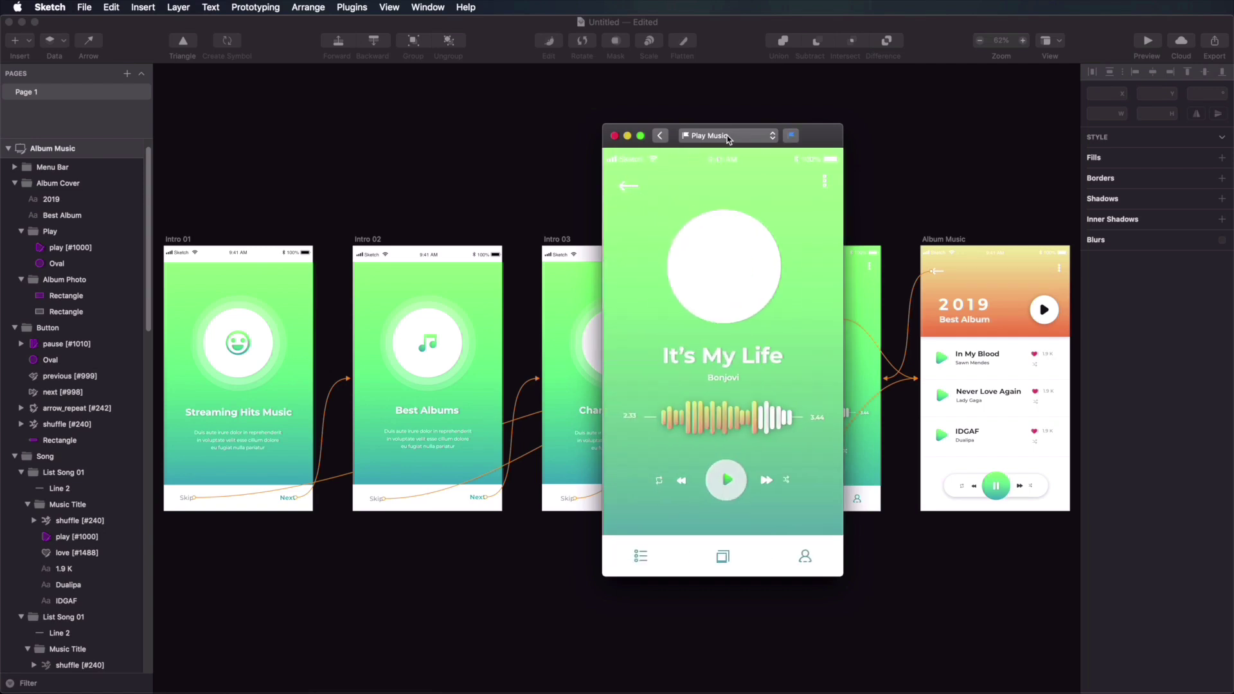
pyautogui.click(641, 557)
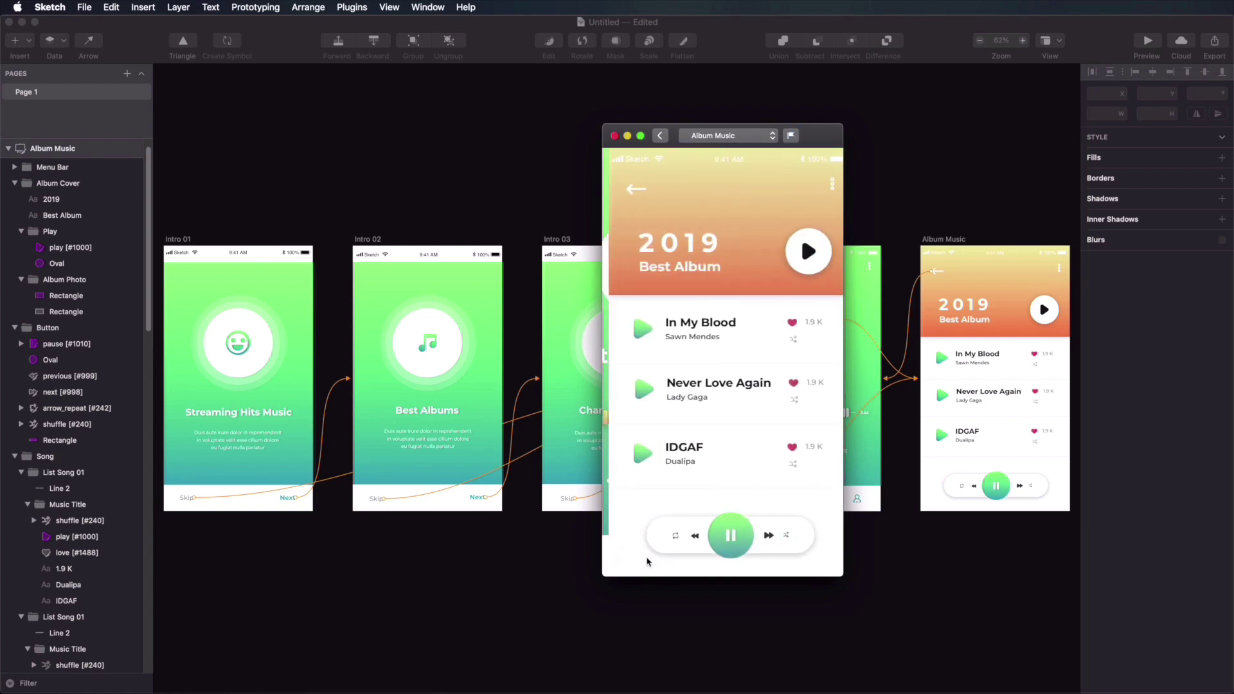
pyautogui.click(624, 191)
# Step: Switch the previewed artboard to Intro 02 and back to Play Music
pyautogui.click(728, 136)
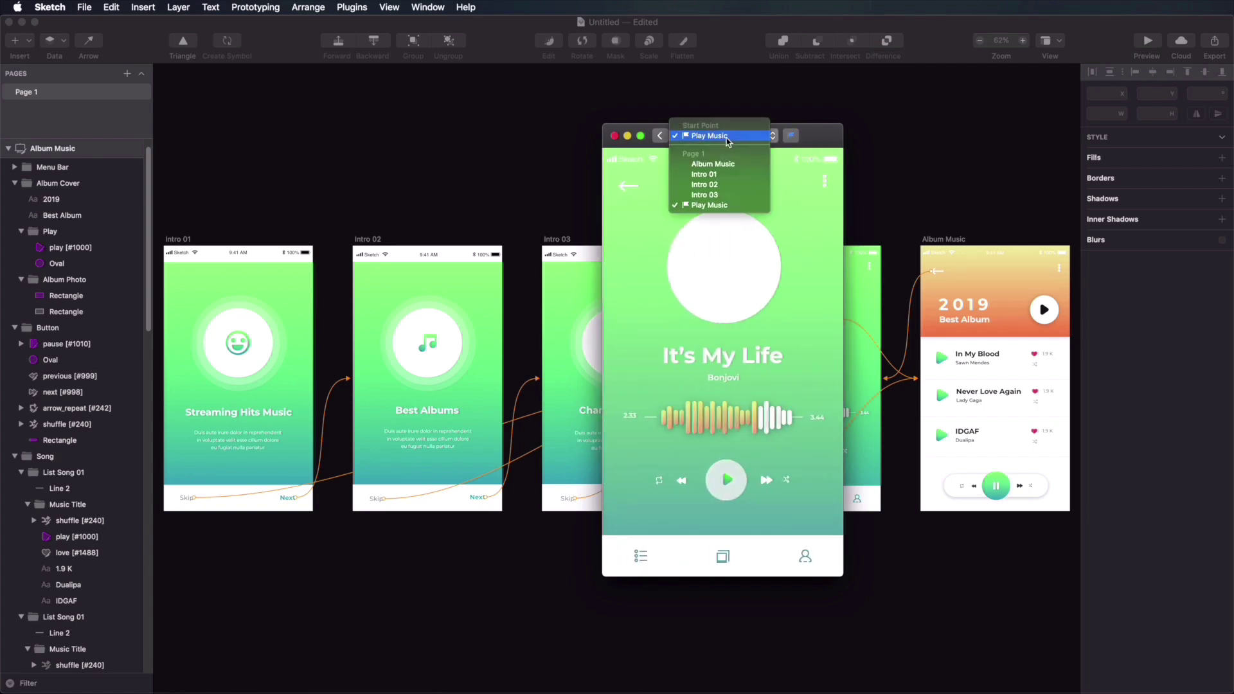
pyautogui.click(725, 185)
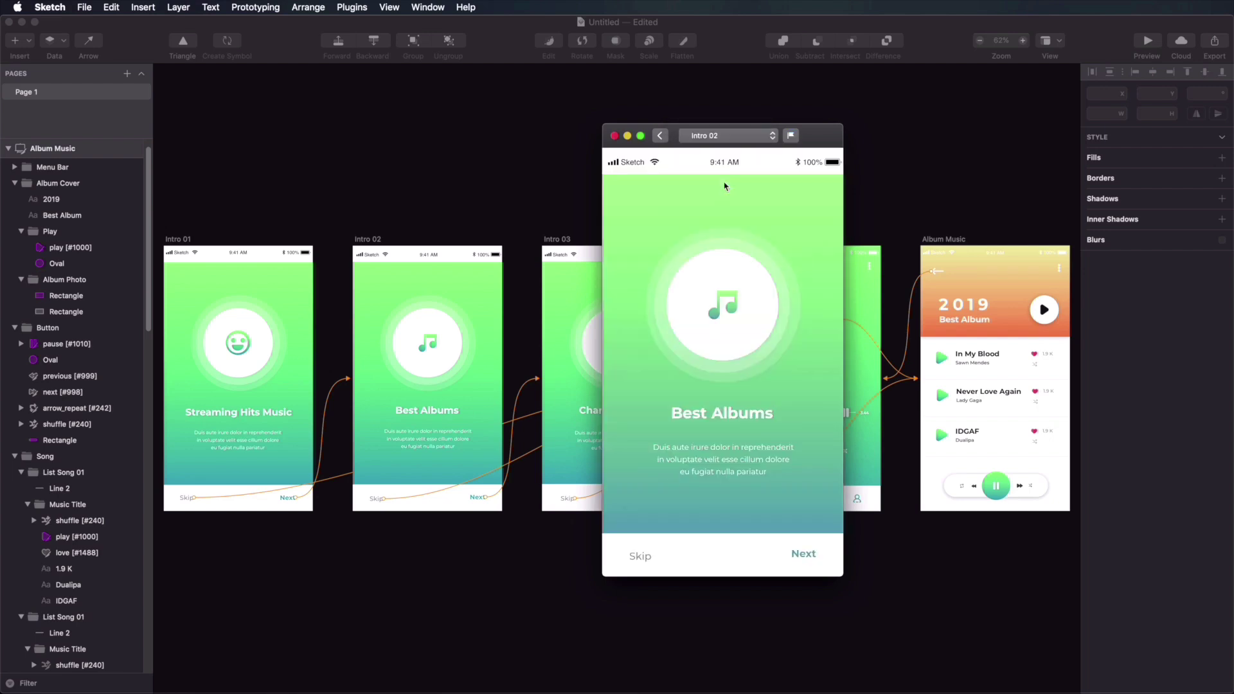
pyautogui.click(739, 140)
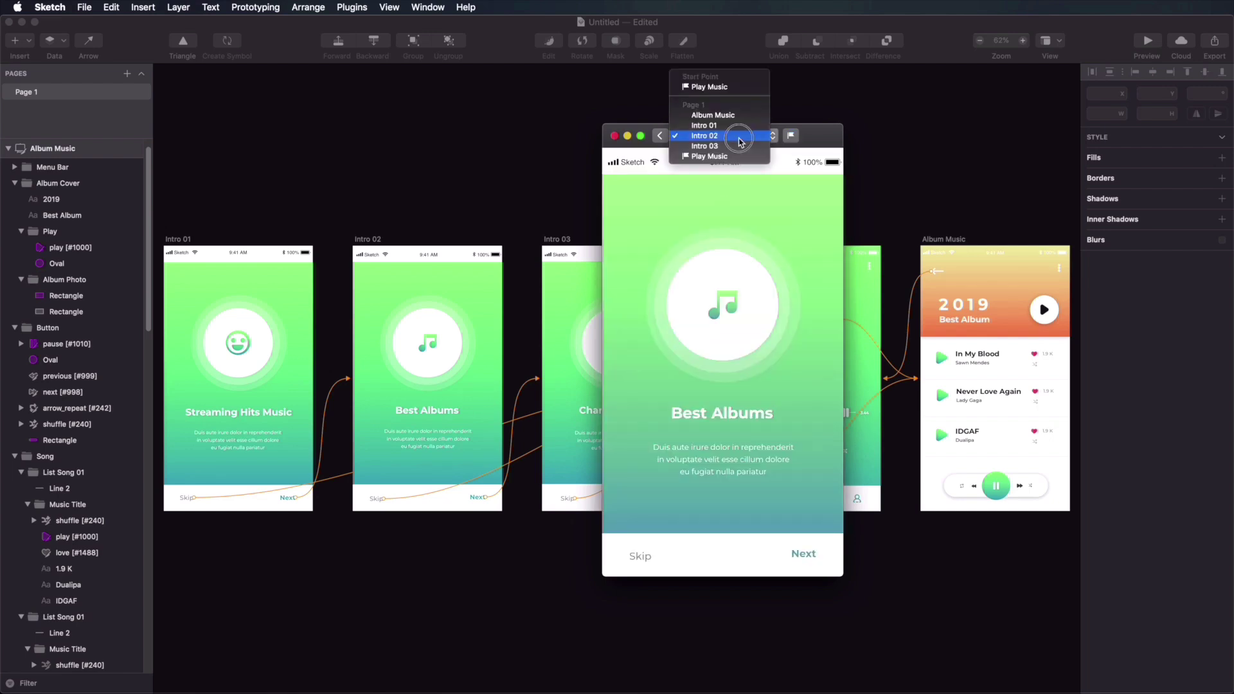
pyautogui.click(731, 157)
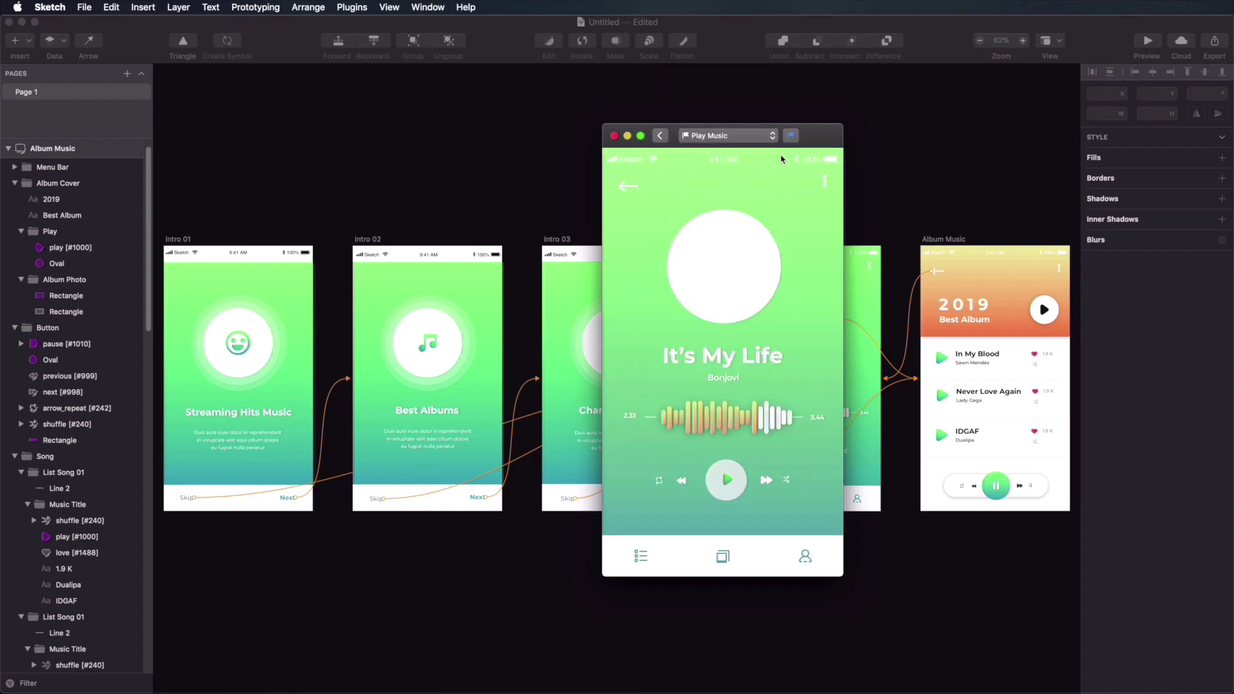
# Step: Remove the start point from Play Music, make Intro 01 the start point instead, and close the preview
pyautogui.click(792, 137)
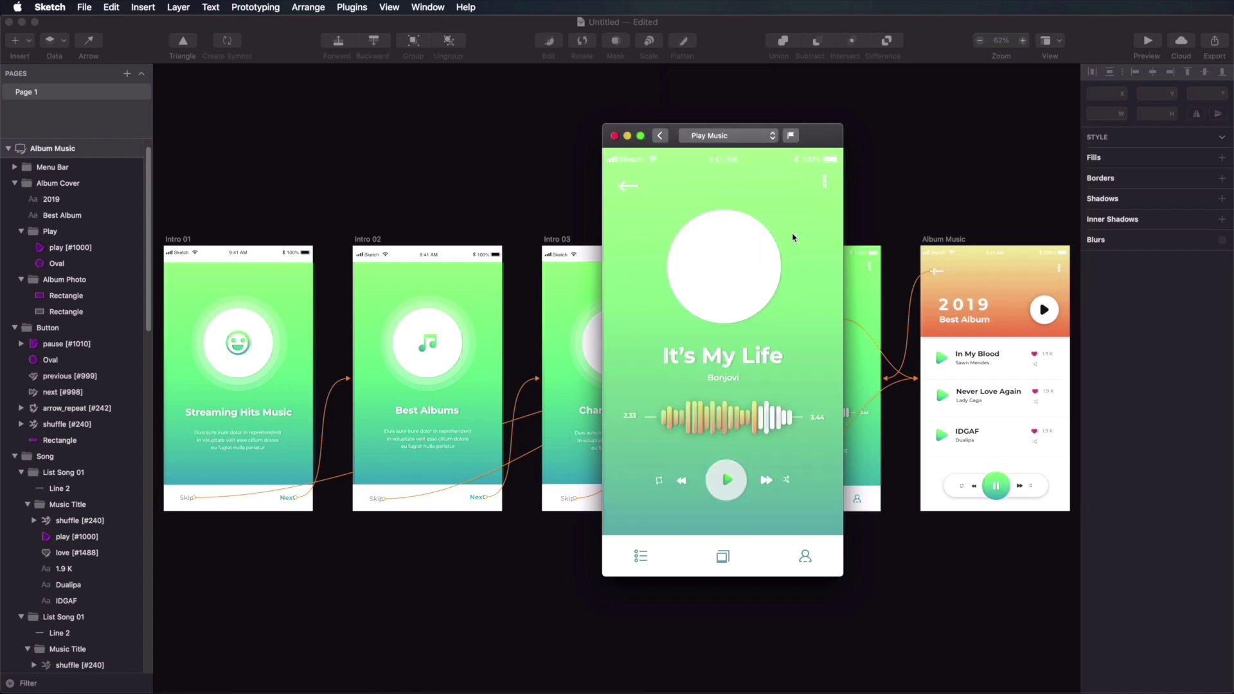
pyautogui.click(740, 138)
pyautogui.click(713, 104)
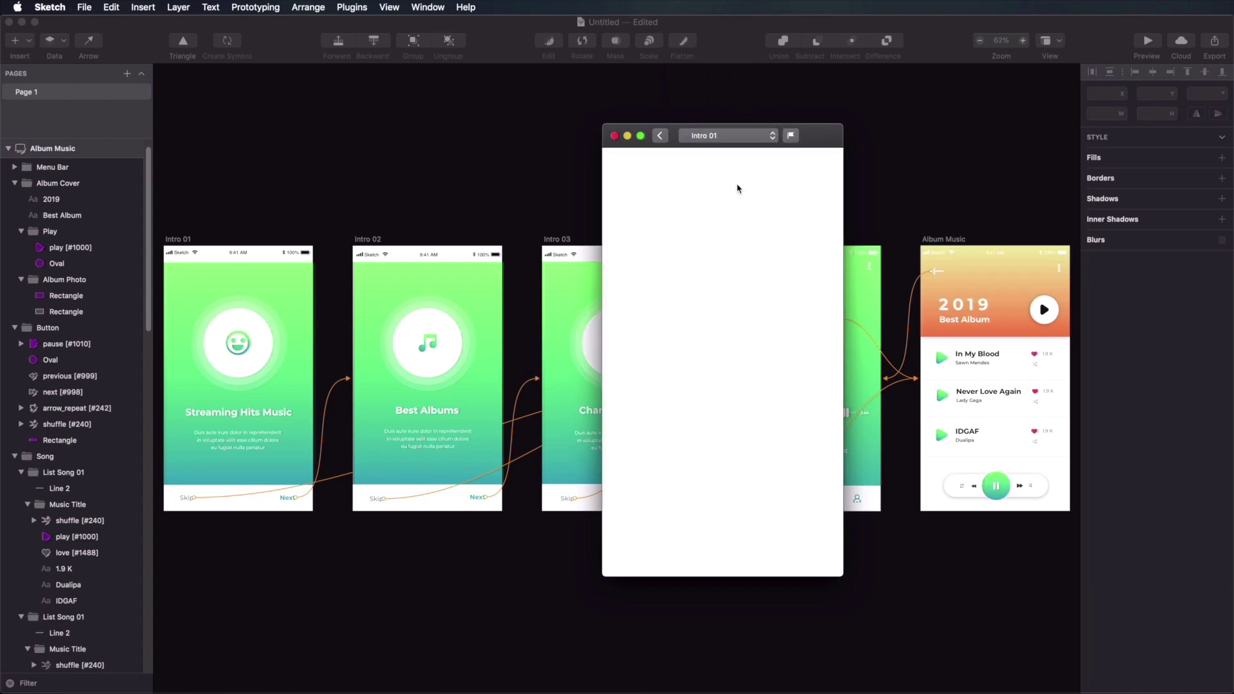
pyautogui.click(792, 135)
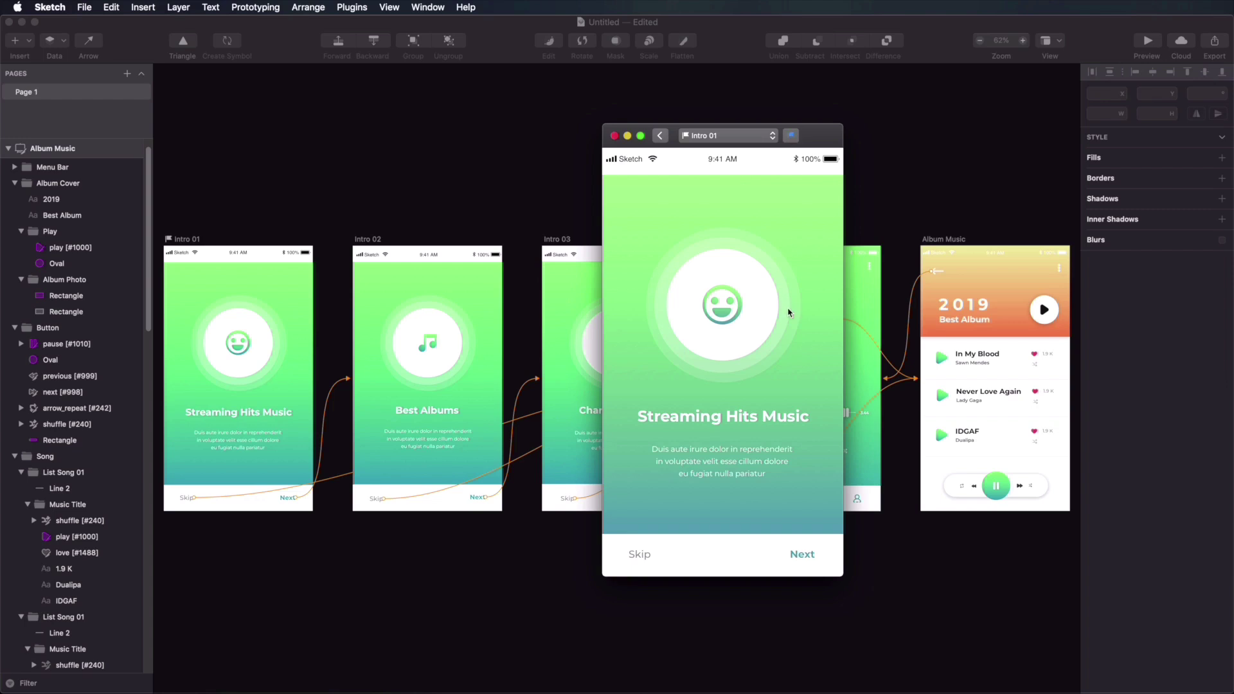
pyautogui.click(615, 137)
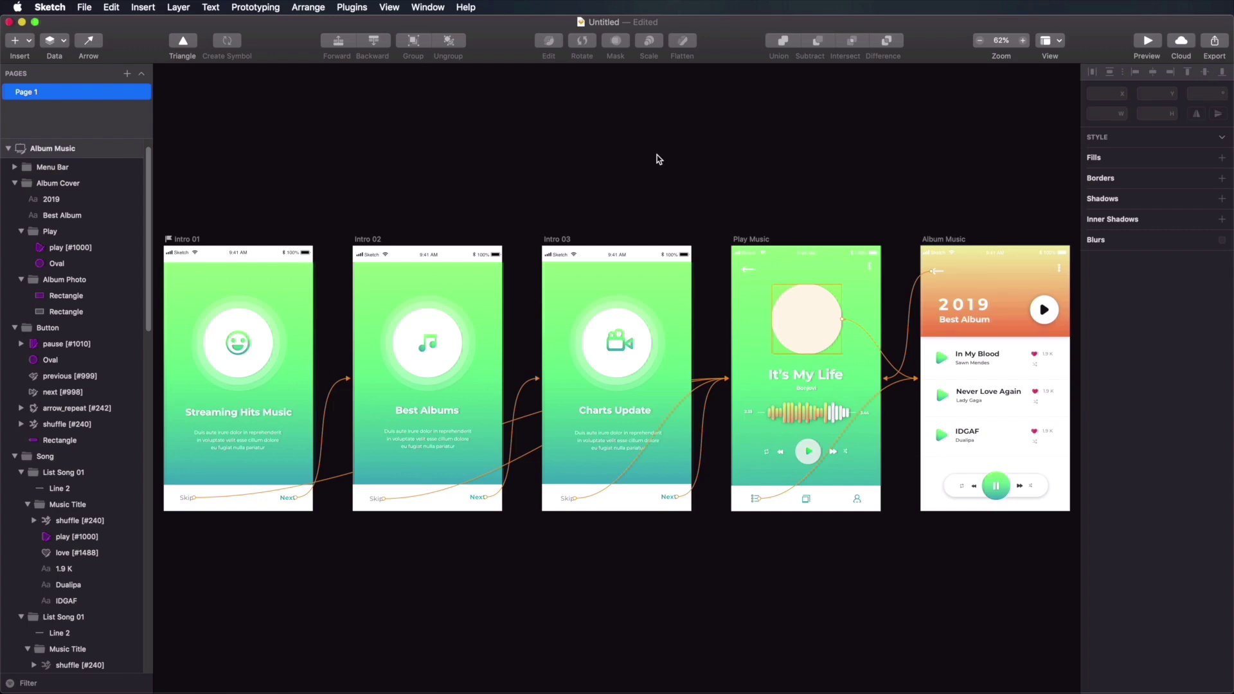
# Step: Check the account preferences and upload the document to Sketch Cloud
pyautogui.click(1183, 41)
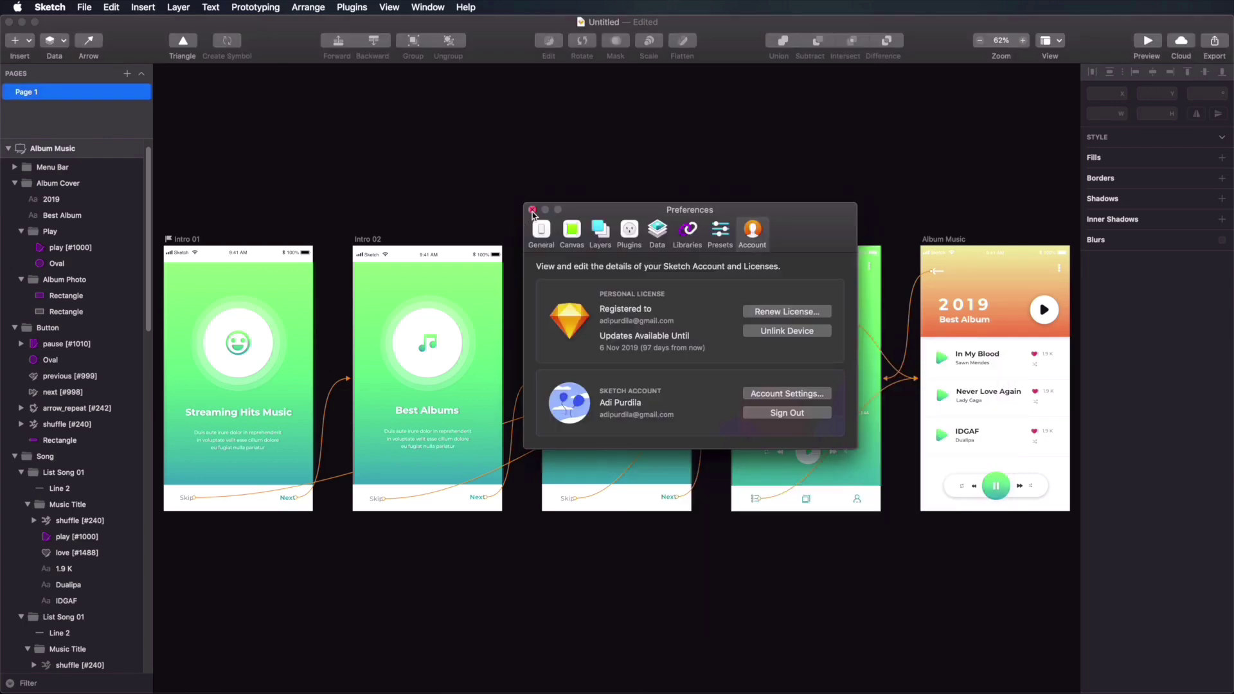
pyautogui.click(532, 210)
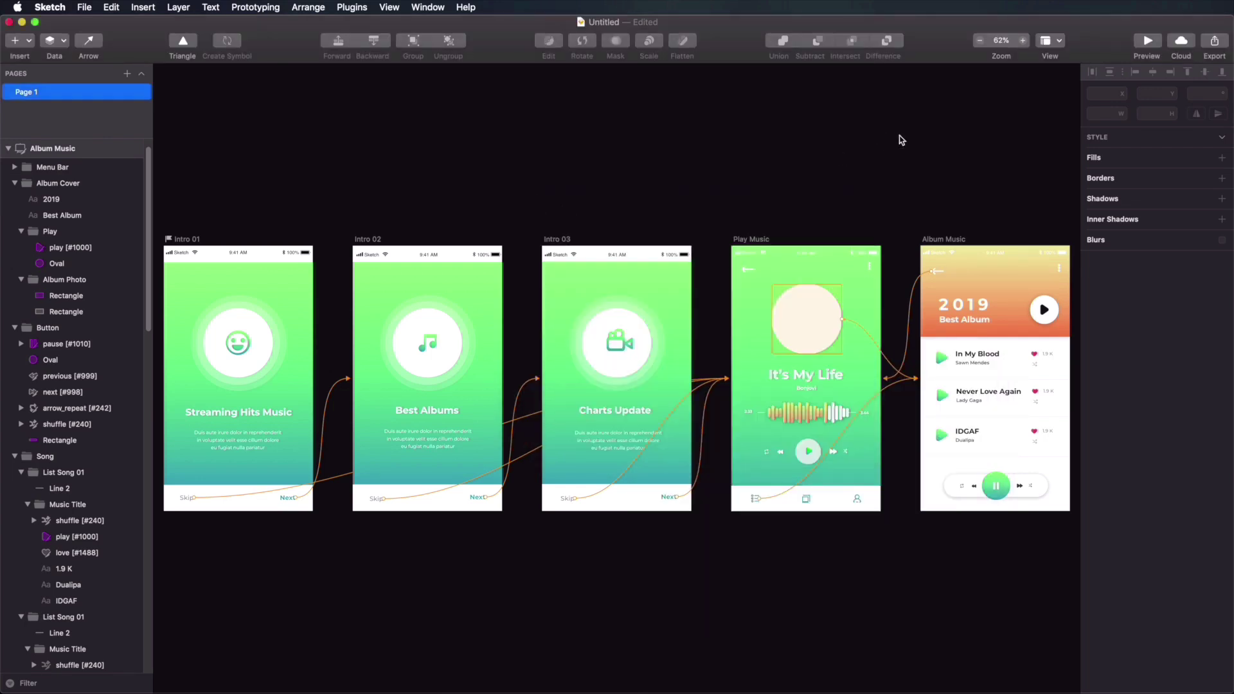
pyautogui.click(1181, 41)
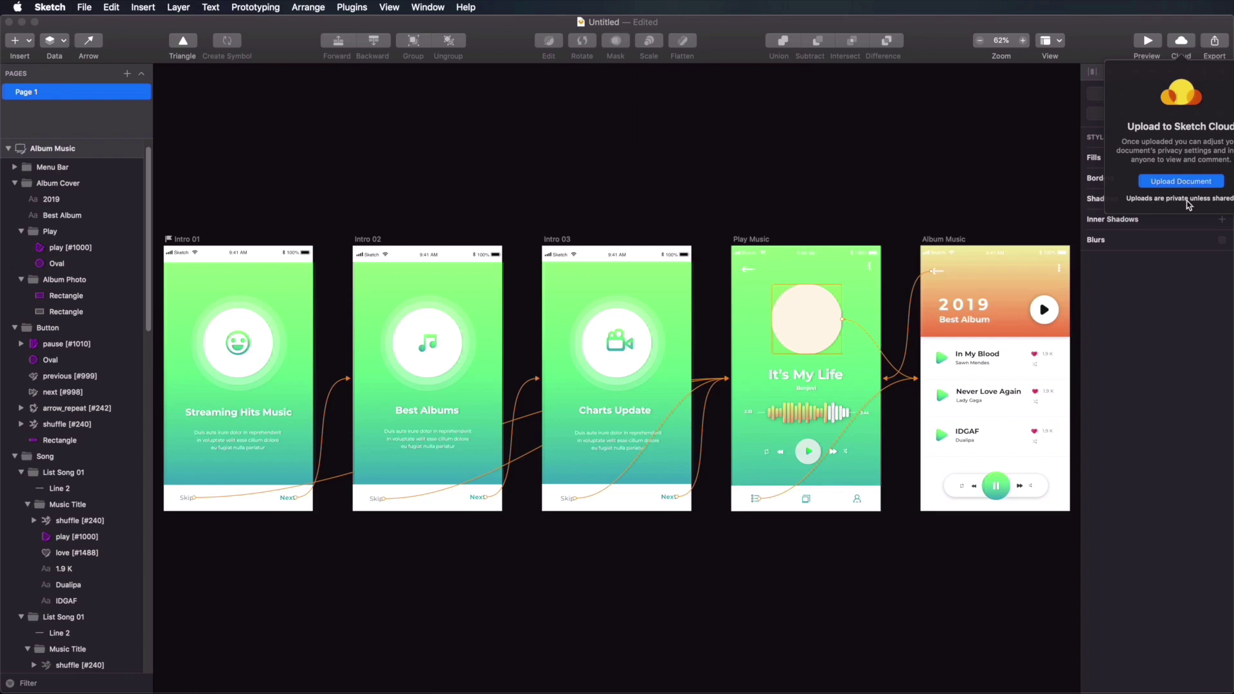
pyautogui.click(1182, 181)
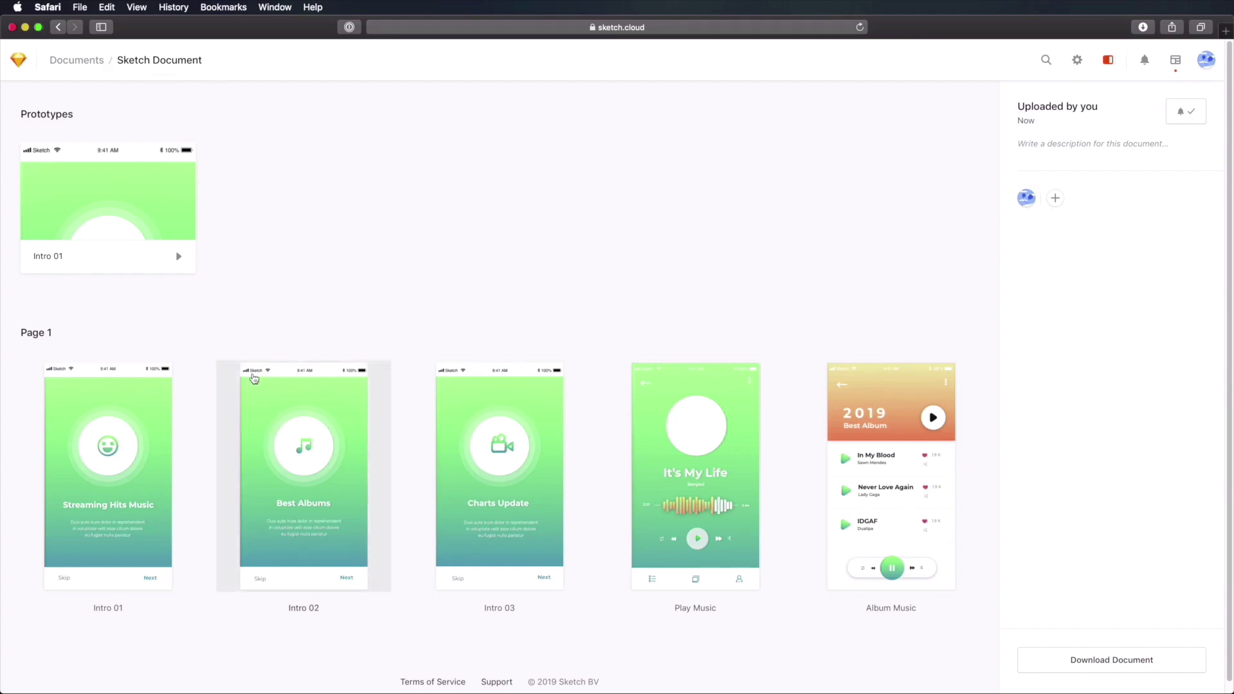
# Step: Look over the uploaded document's artboards in the browser, open the Intro 01 artboard page, and close it
pyautogui.scroll(-1, 126, 429)
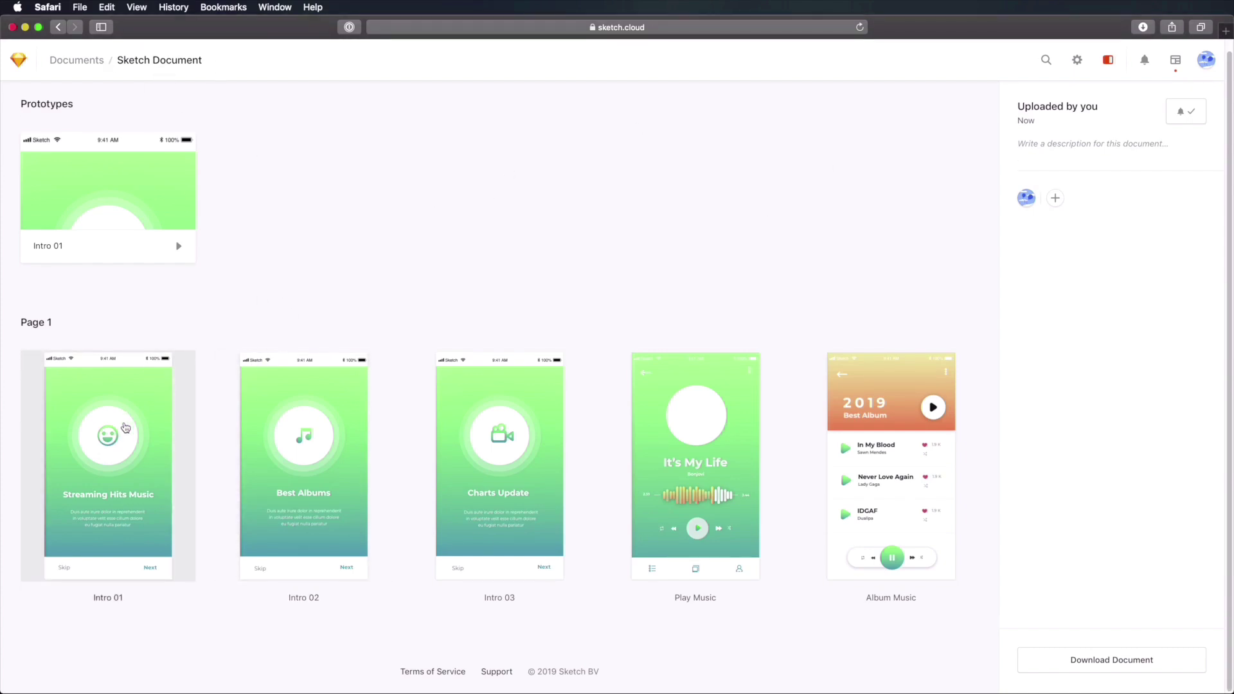
pyautogui.scroll(1, 126, 428)
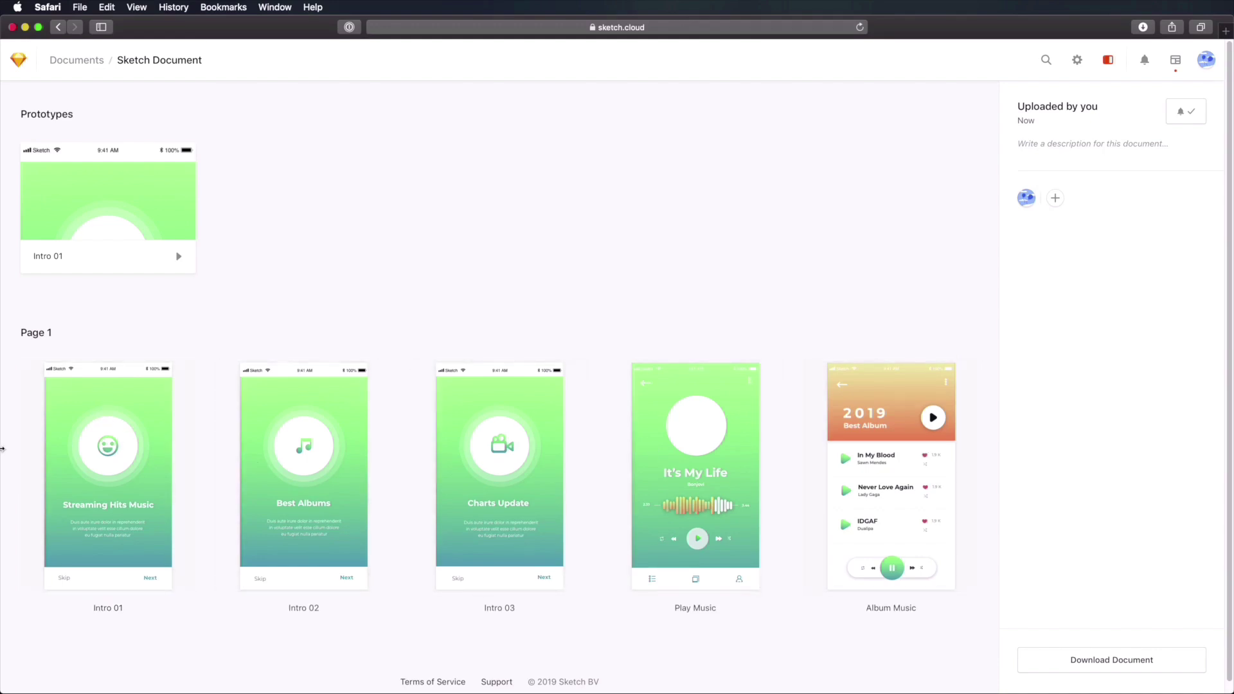
pyautogui.click(146, 431)
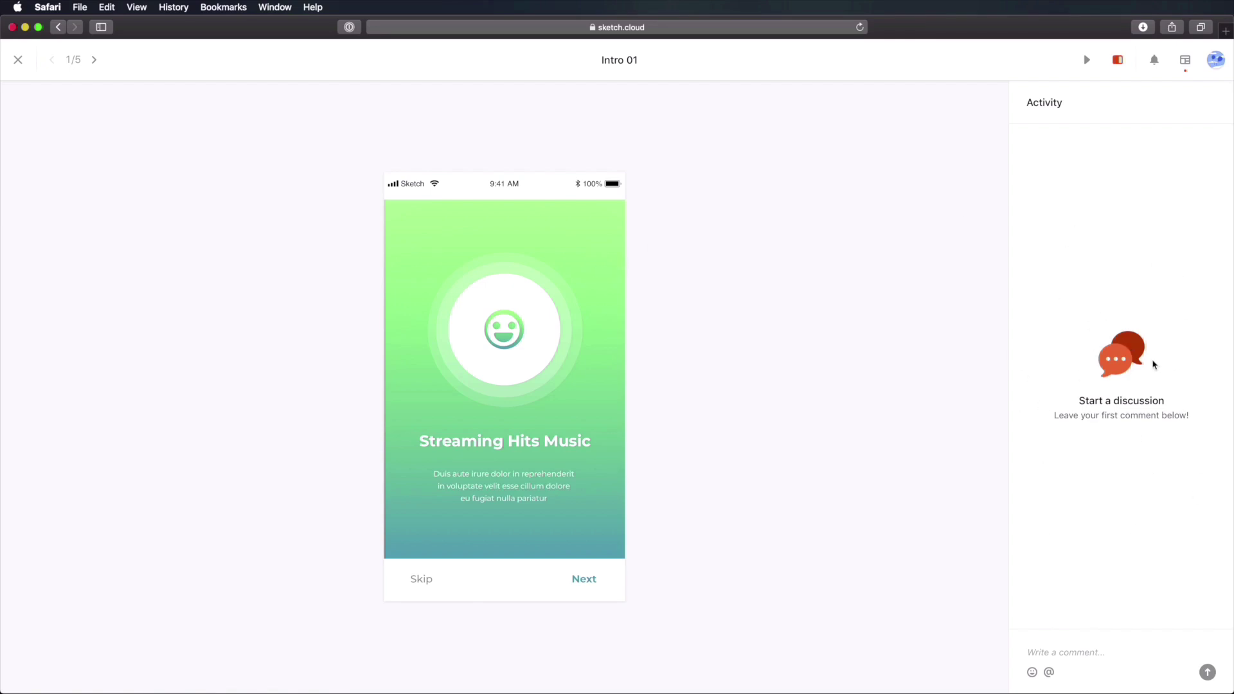
pyautogui.click(18, 60)
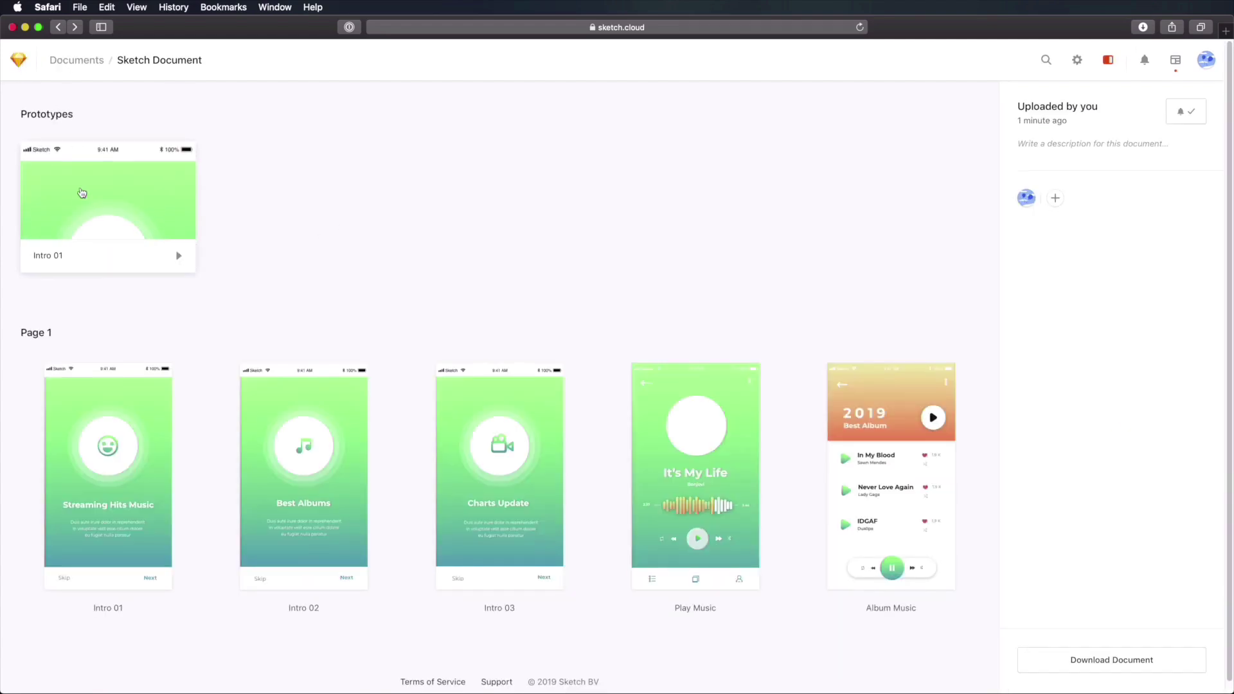
# Step: Play the Intro 01 cloud prototype through the intros and Play Music to Album Music, close it, then reopen and close it
pyautogui.click(81, 192)
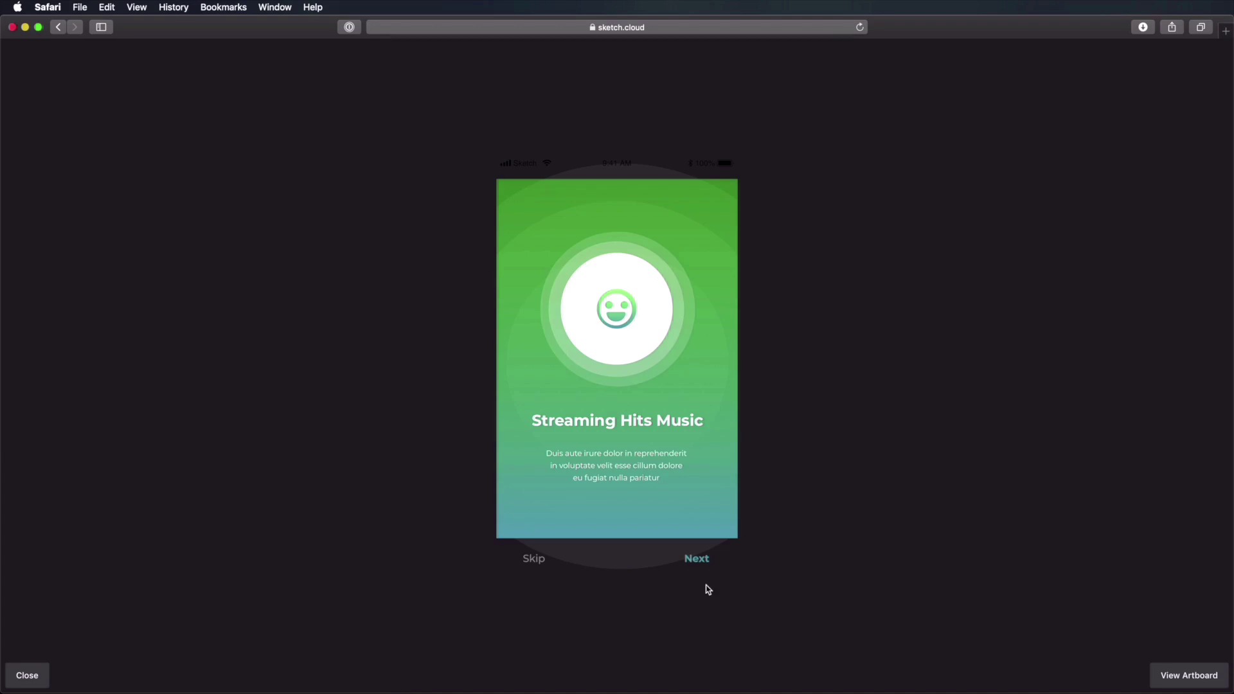
pyautogui.click(696, 559)
pyautogui.click(698, 560)
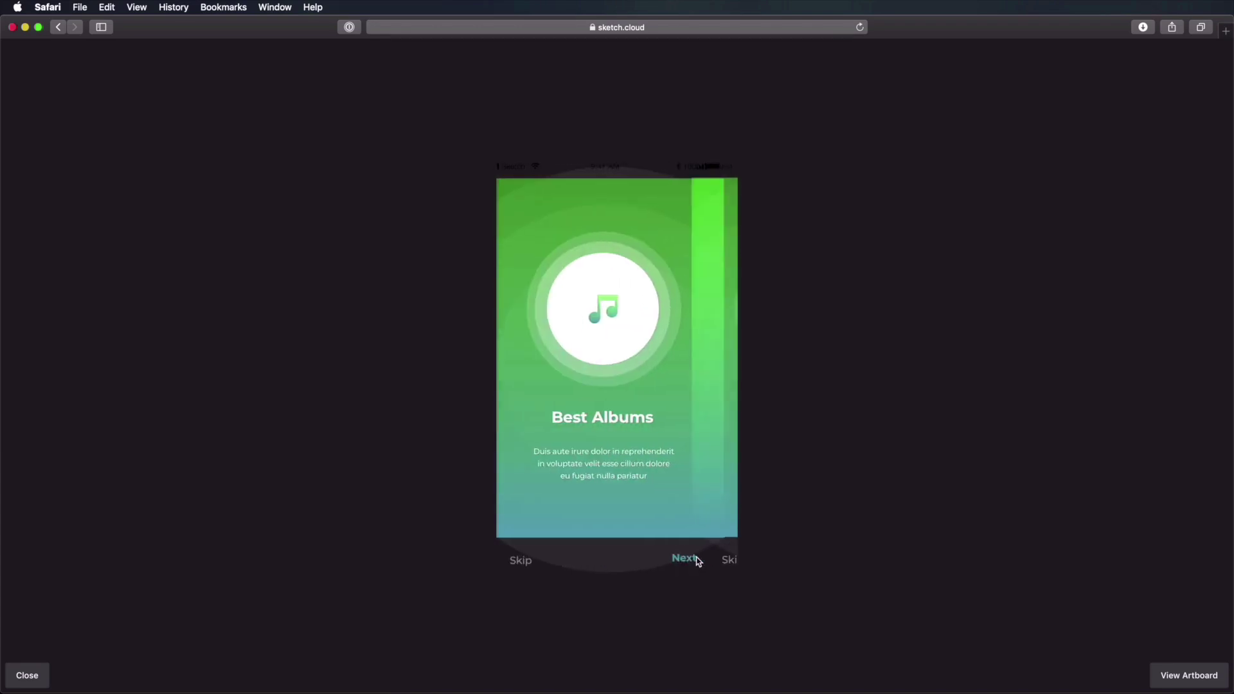
pyautogui.click(695, 559)
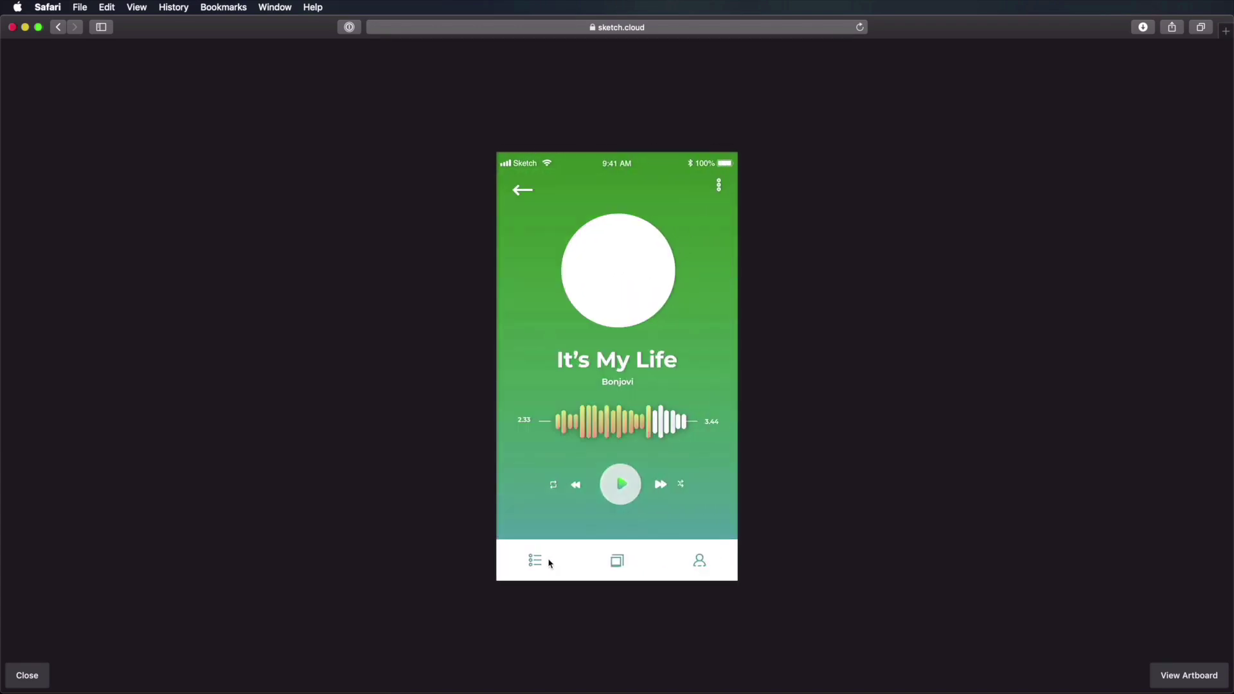
pyautogui.click(550, 563)
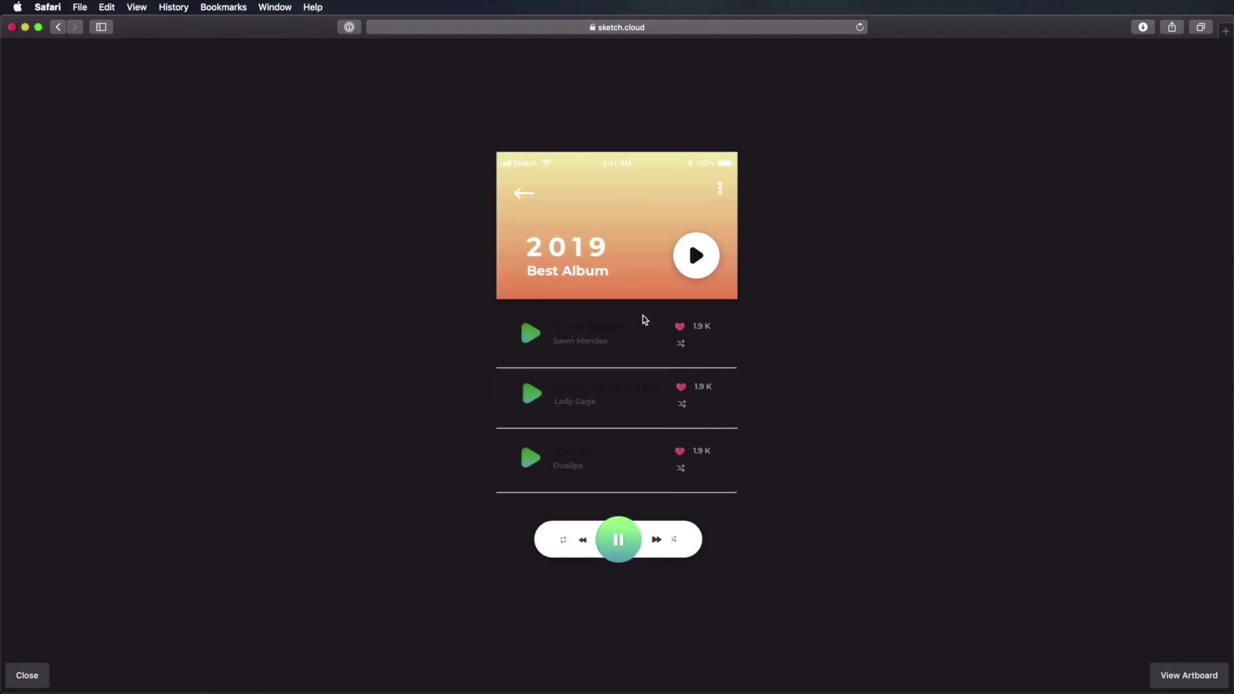
pyautogui.click(29, 675)
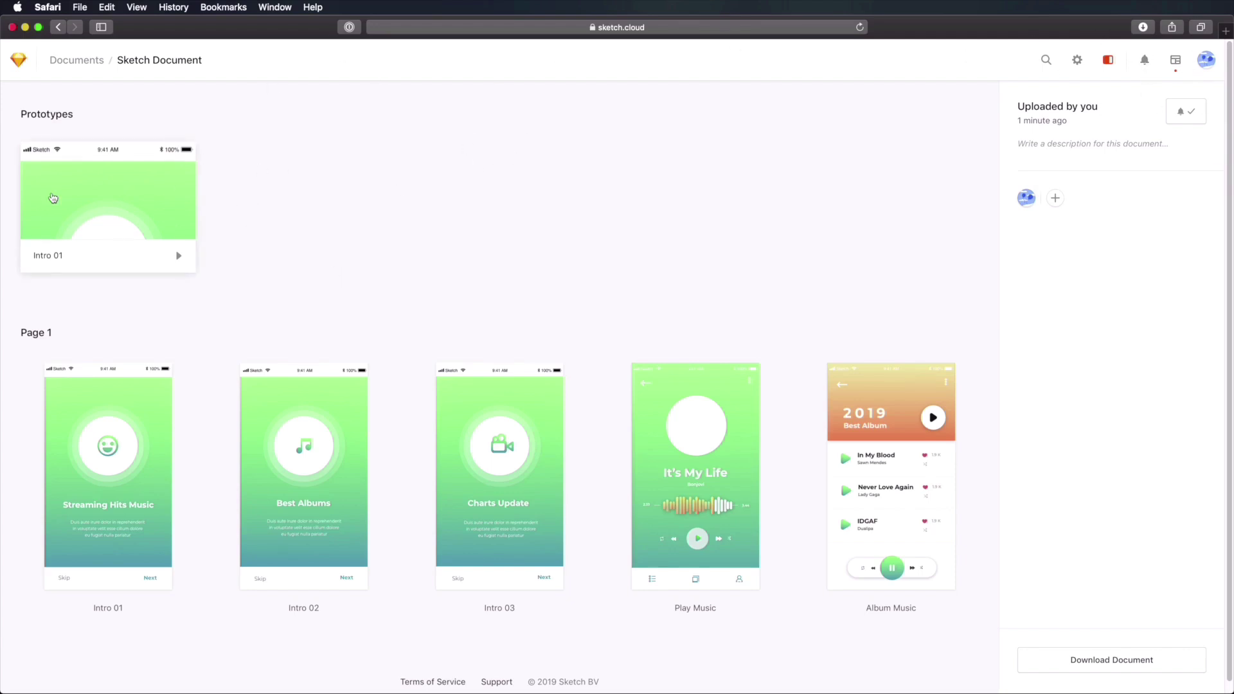
pyautogui.click(121, 187)
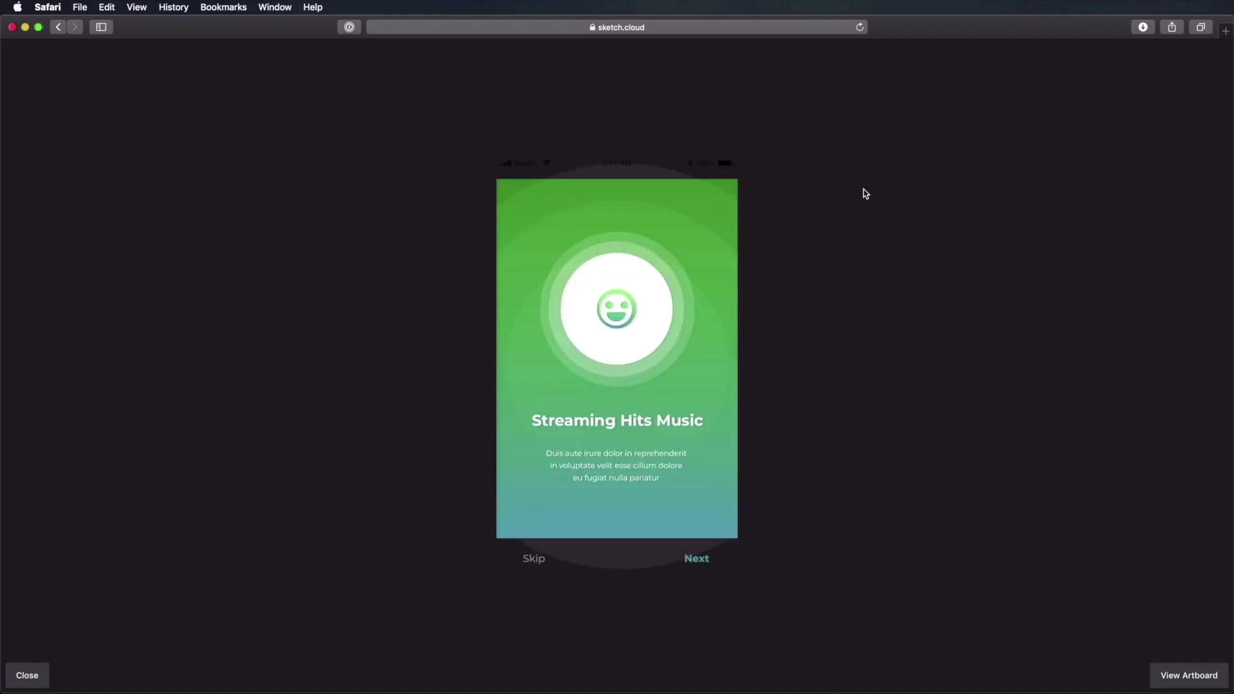
pyautogui.click(29, 673)
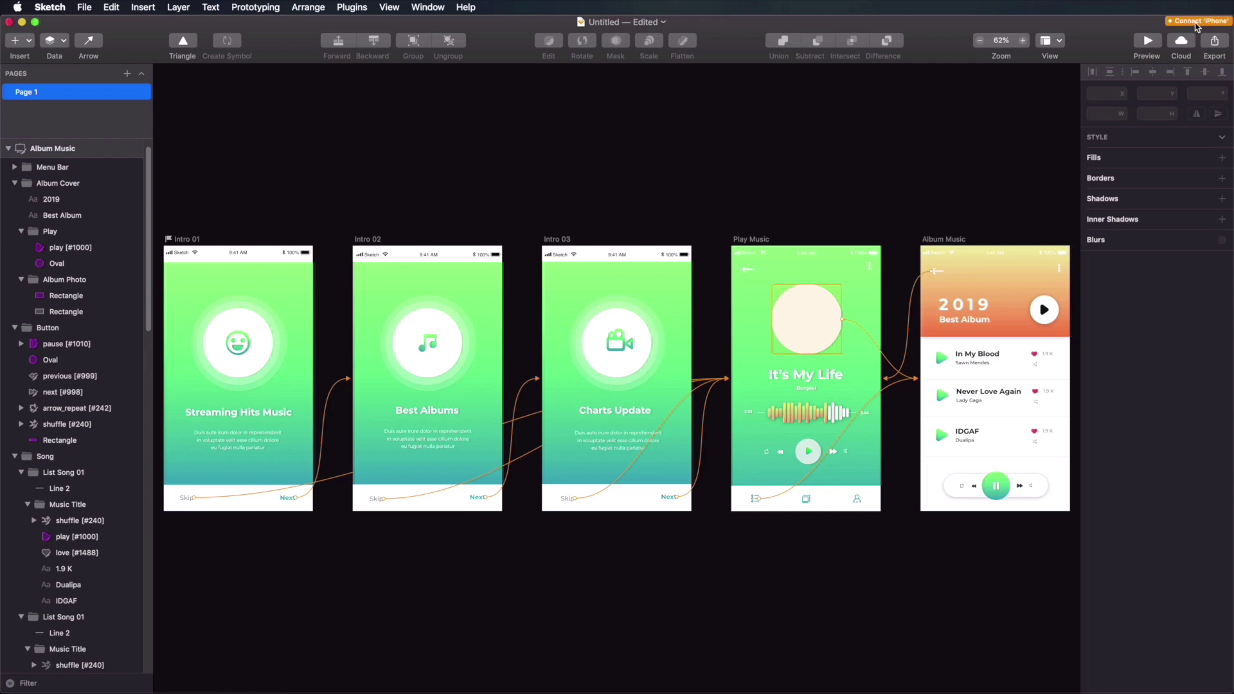
# Step: Switch back to Sketch and connect the iPhone to the open document
pyautogui.click(1197, 24)
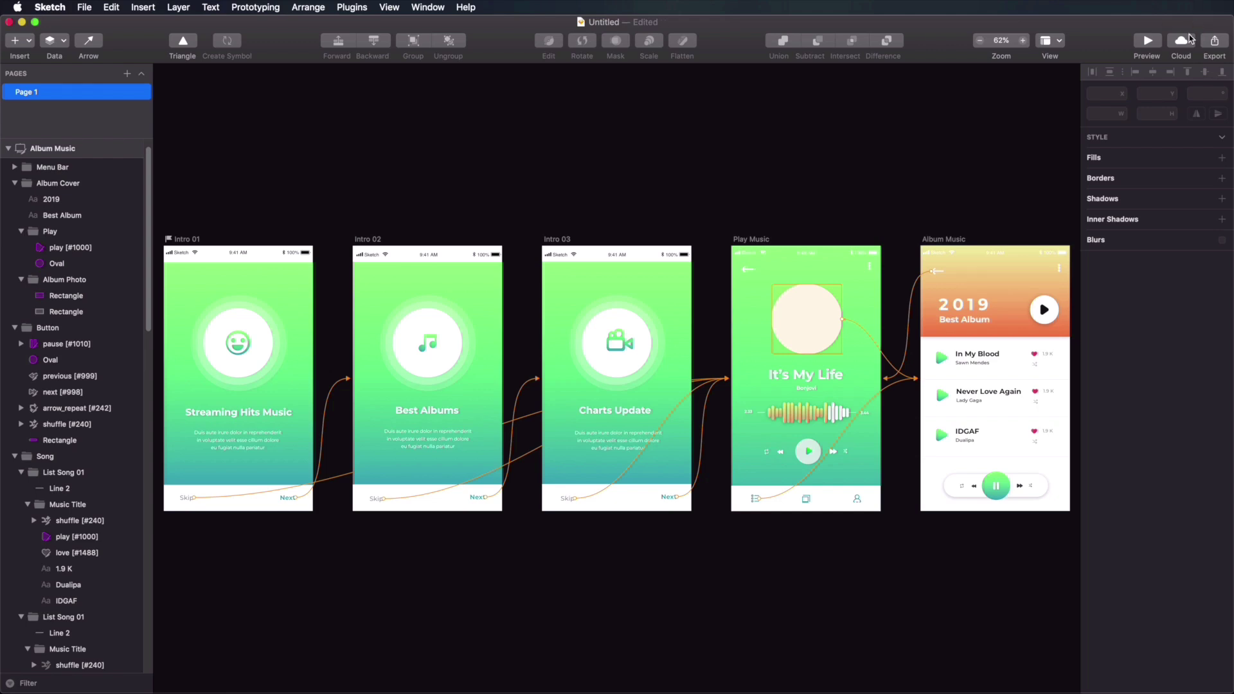
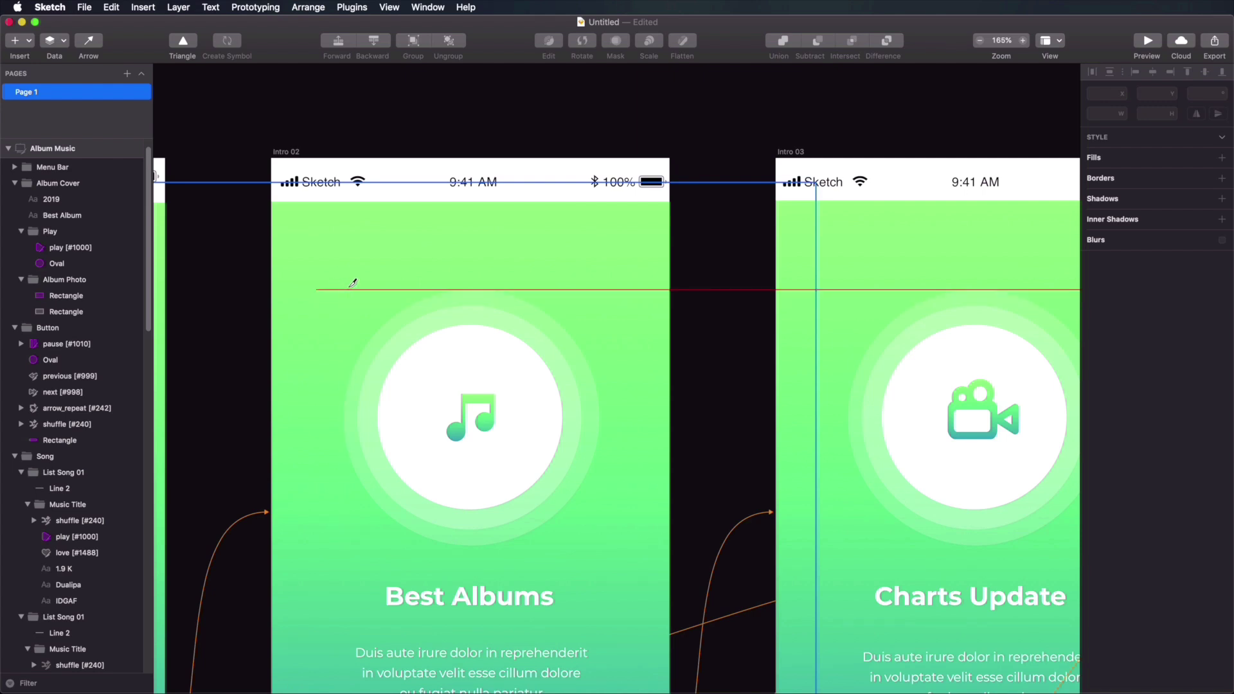
# Step: Draw a slice about 241 by 241 px around the music note icon and its rings on Intro 02
pyautogui.moveTo(344, 290)
pyautogui.mouseDown()
pyautogui.moveTo(500, 427)
pyautogui.moveTo(599, 545)
pyautogui.mouseUp()
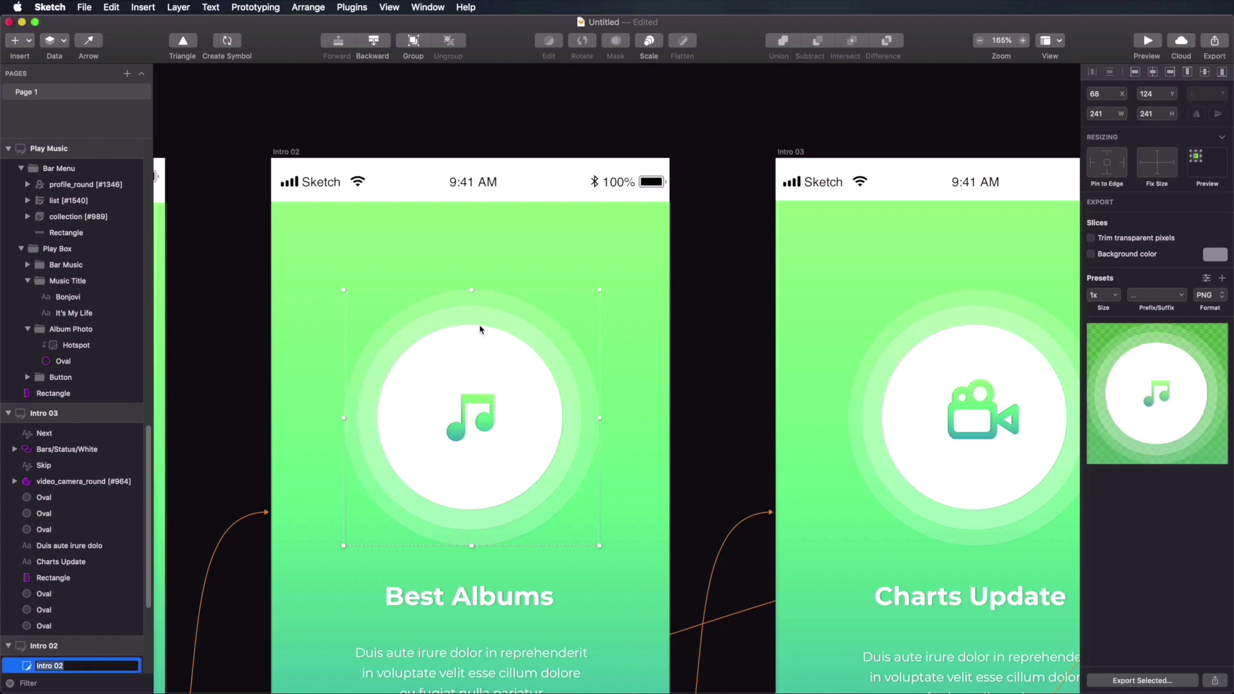
# Step: Keep the slice name Intro 02 and export the music note slice as a 1x PNG to the images folder
pyautogui.press('Return')
pyautogui.scroll(-5, 71, 566)
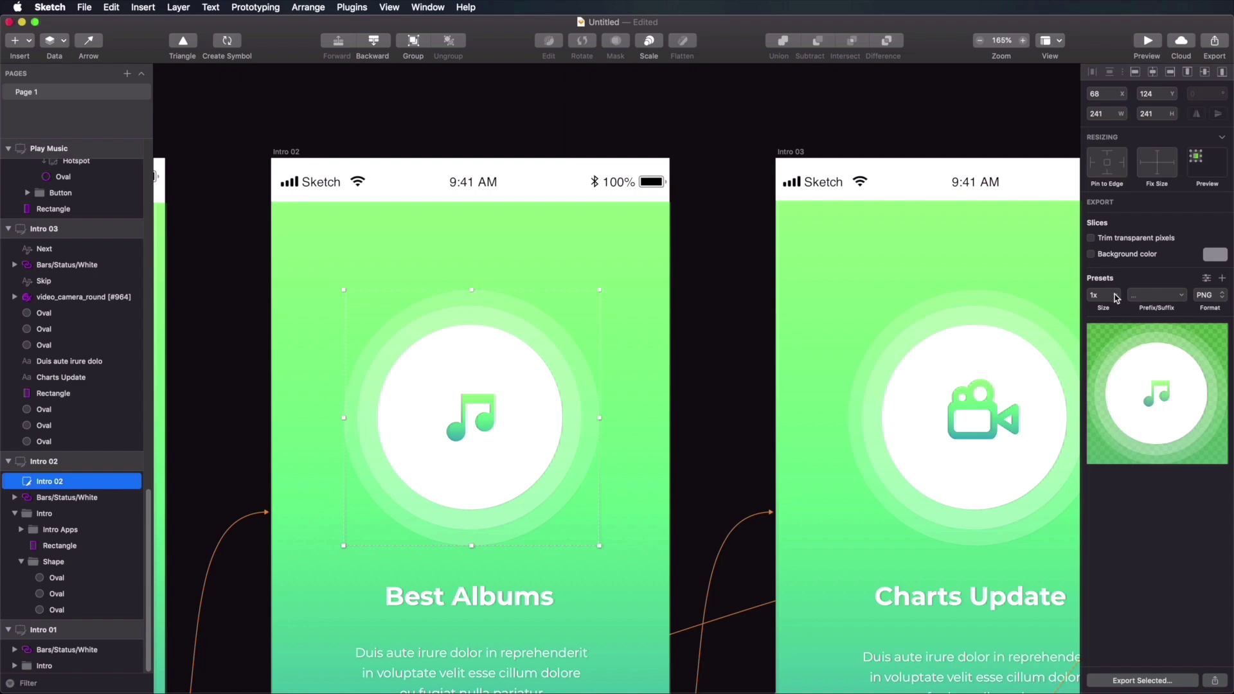
pyautogui.click(1184, 296)
pyautogui.click(1183, 295)
pyautogui.click(1201, 301)
pyautogui.click(1225, 296)
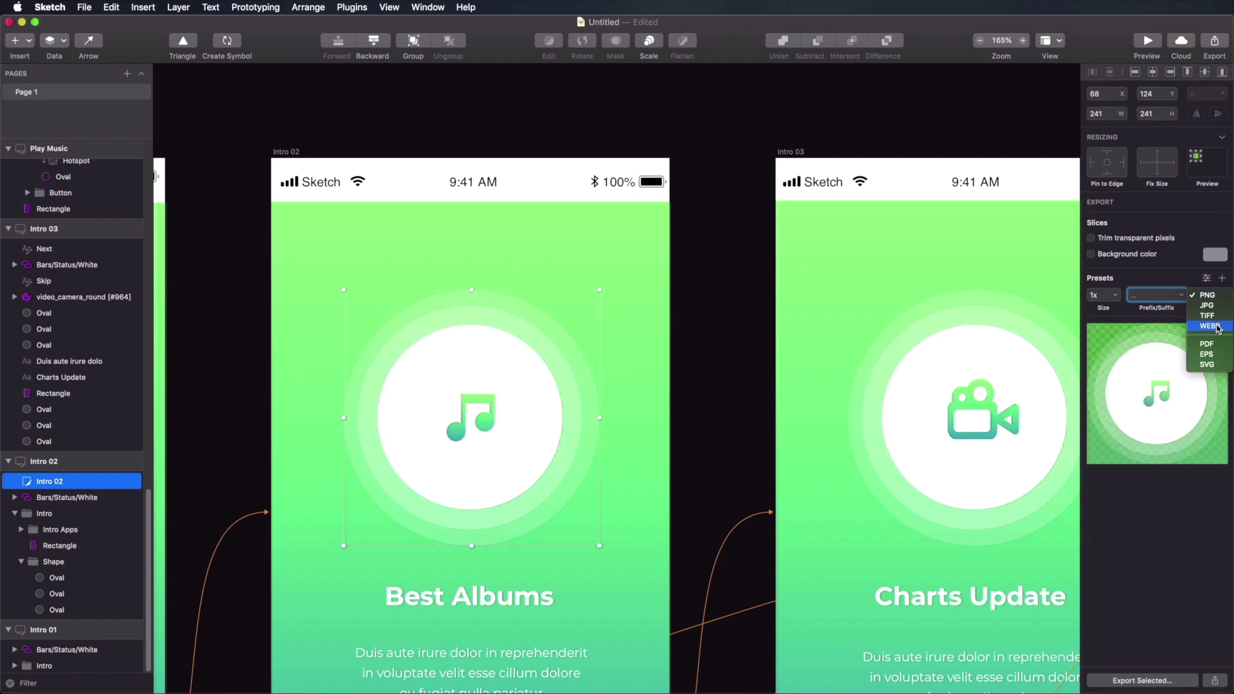
pyautogui.click(1167, 483)
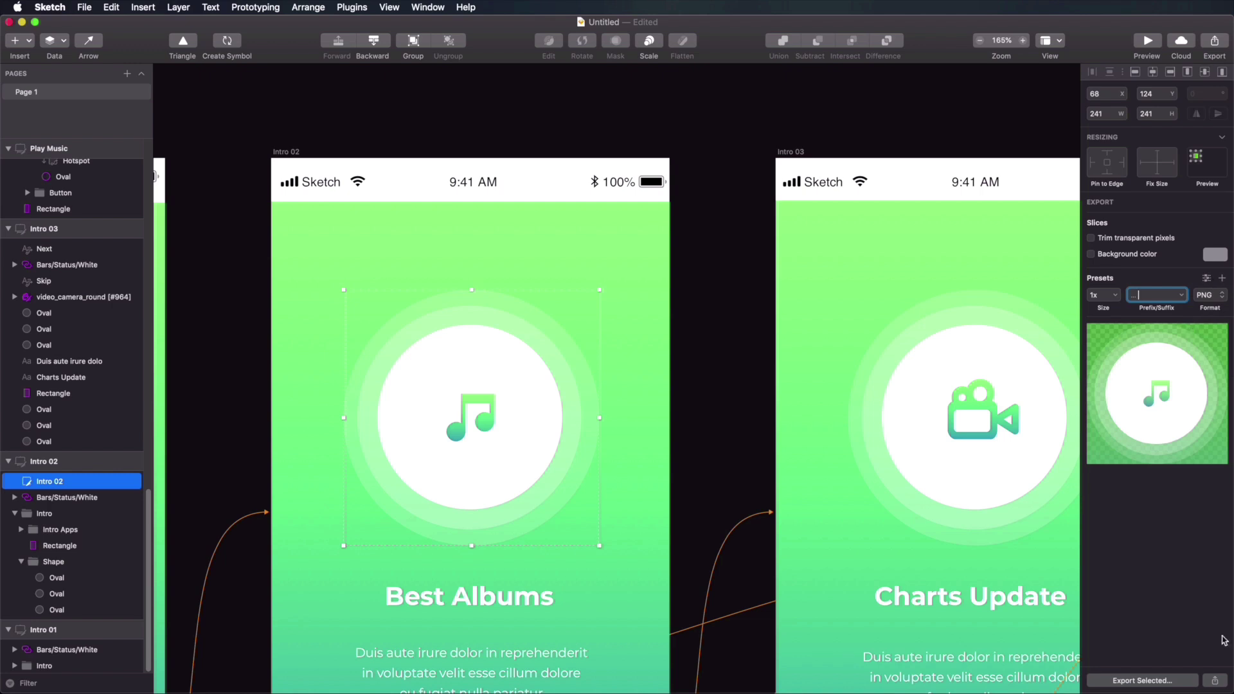
pyautogui.click(1143, 681)
pyautogui.press('Return')
# Step: Switch to Finder, preview the exported Intro 02.png in the images folder, and return to Sketch
pyautogui.press('super+Tab')
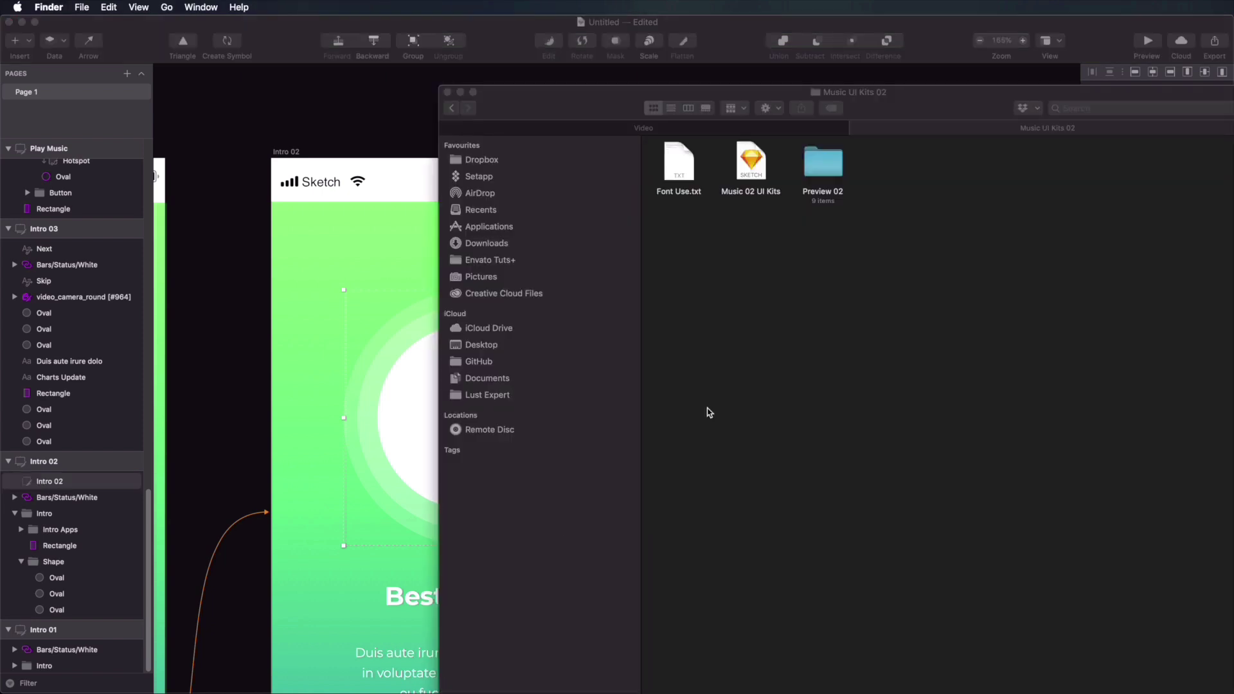
pyautogui.press('space')
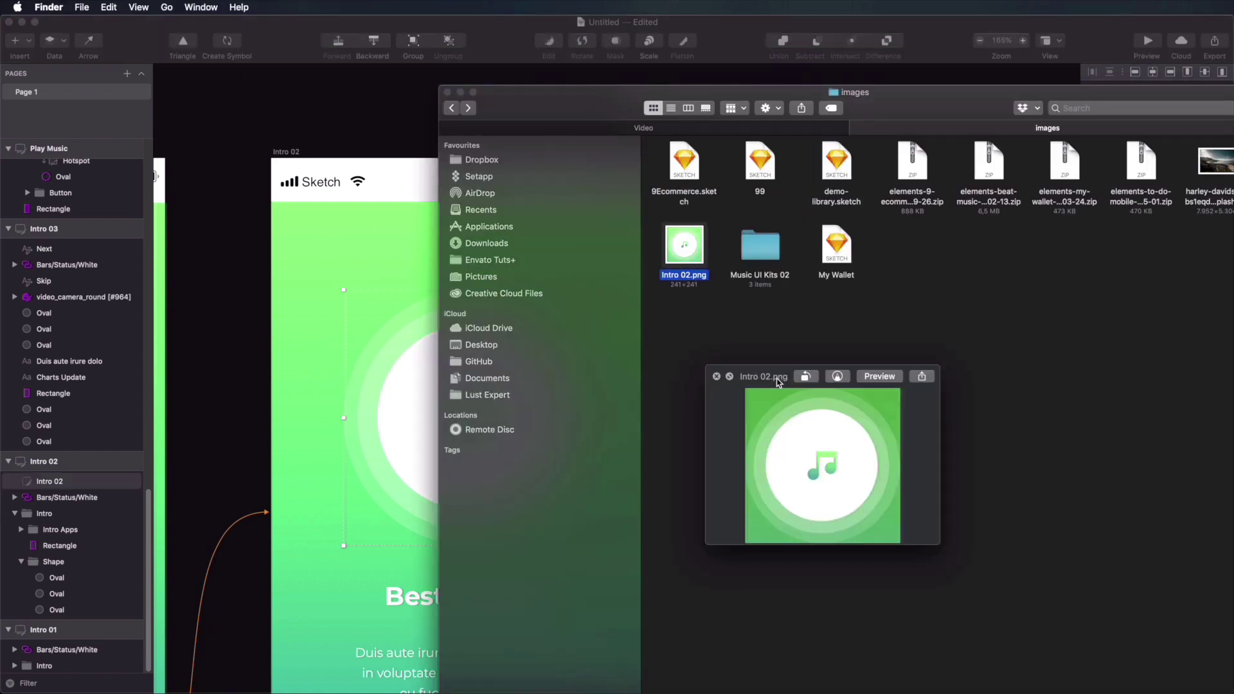
pyautogui.press('space')
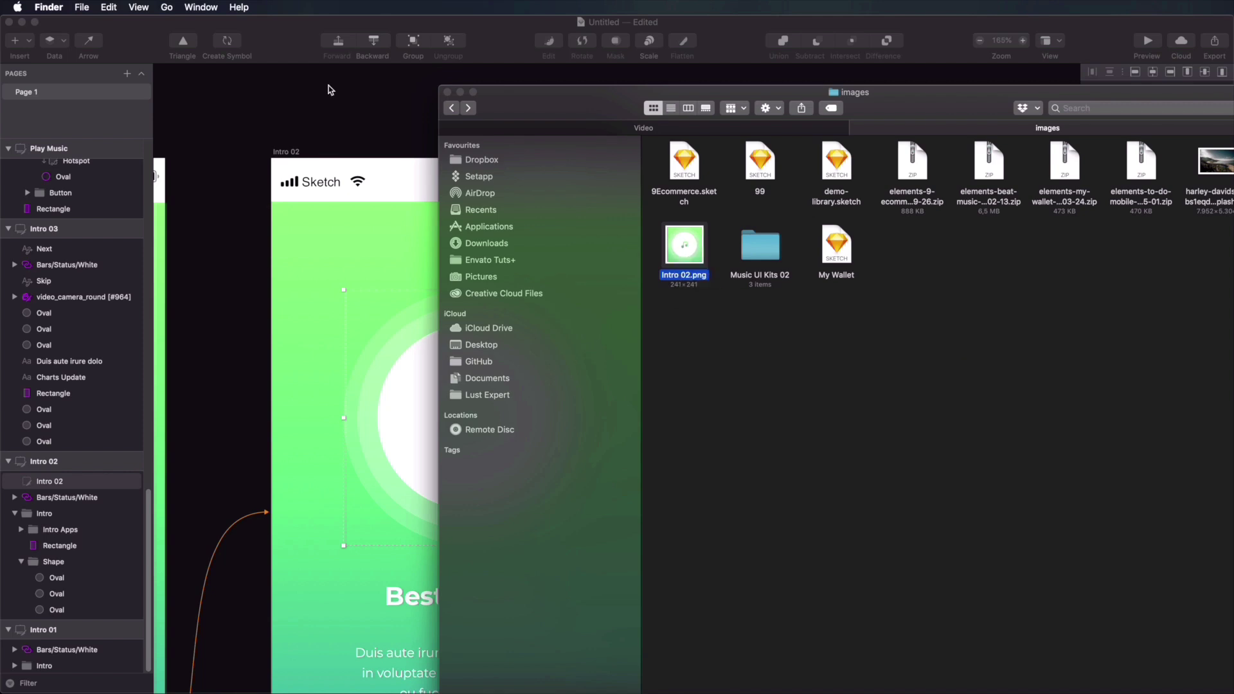
pyautogui.click(329, 86)
pyautogui.click(463, 399)
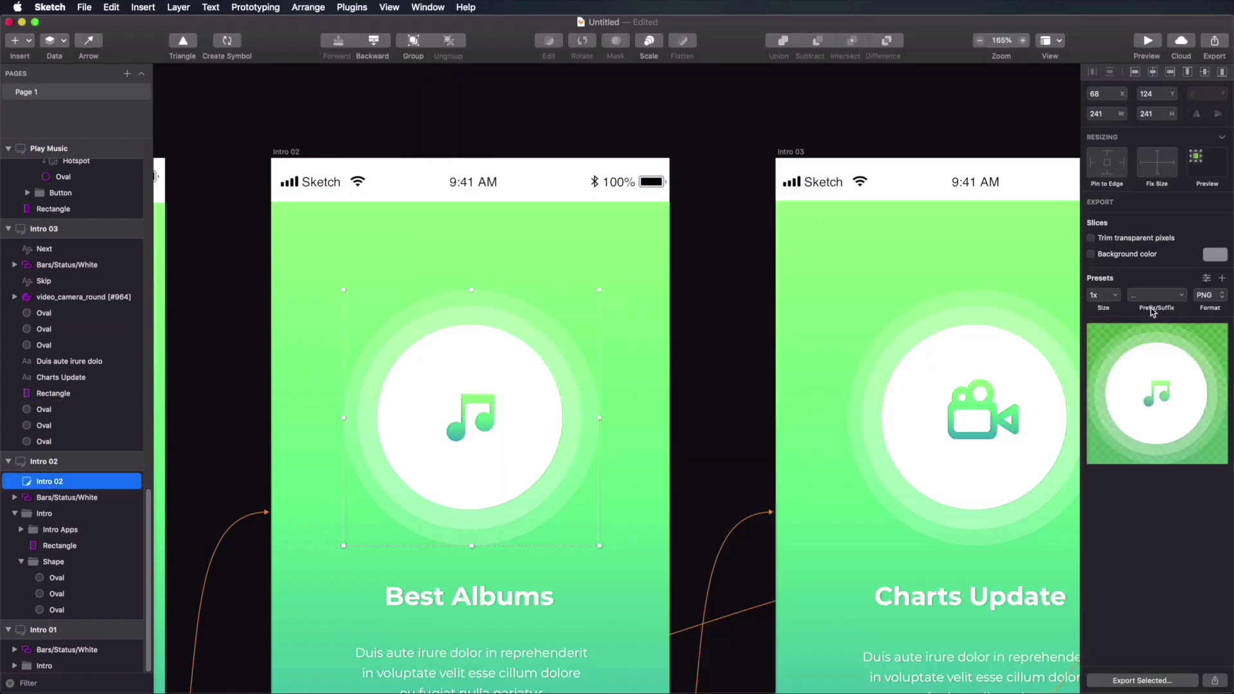
pyautogui.click(1223, 279)
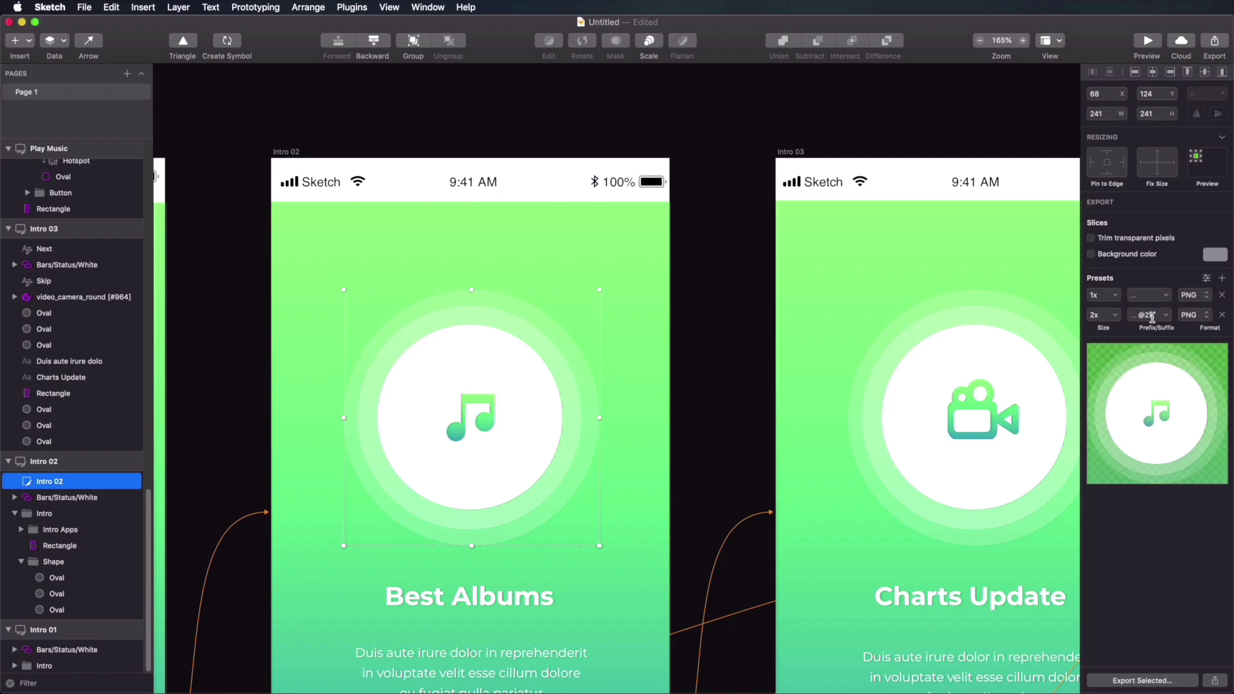
pyautogui.click(1208, 318)
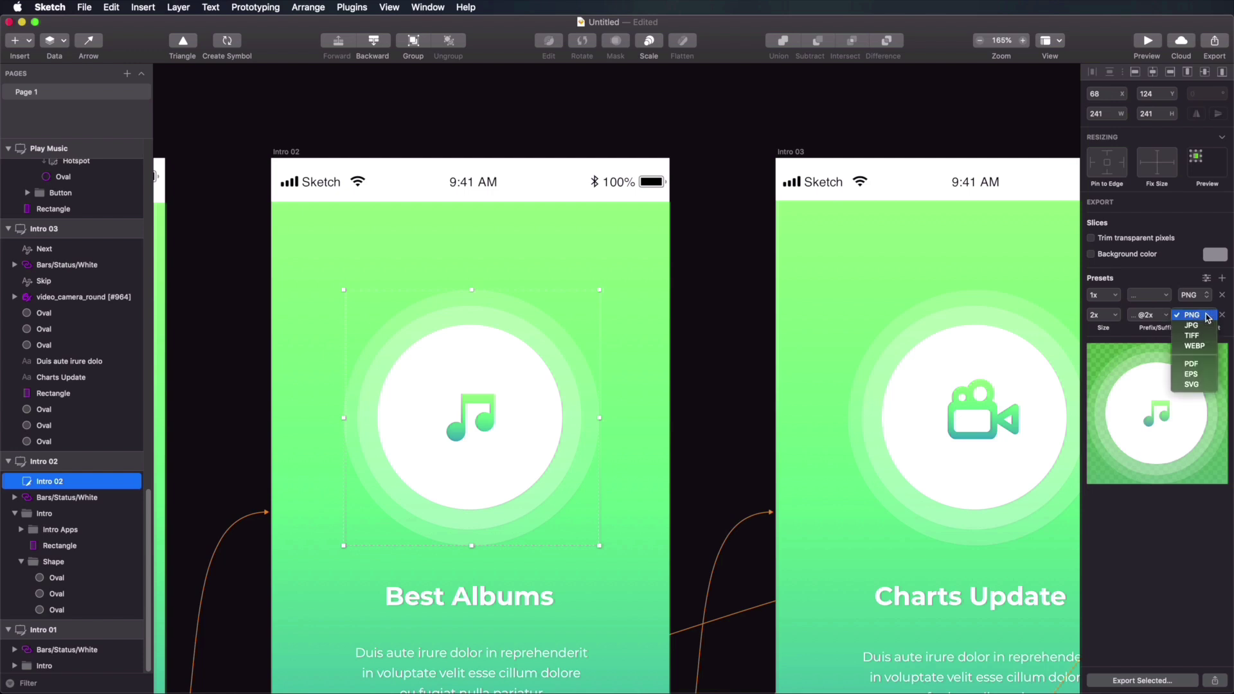
pyautogui.click(1195, 392)
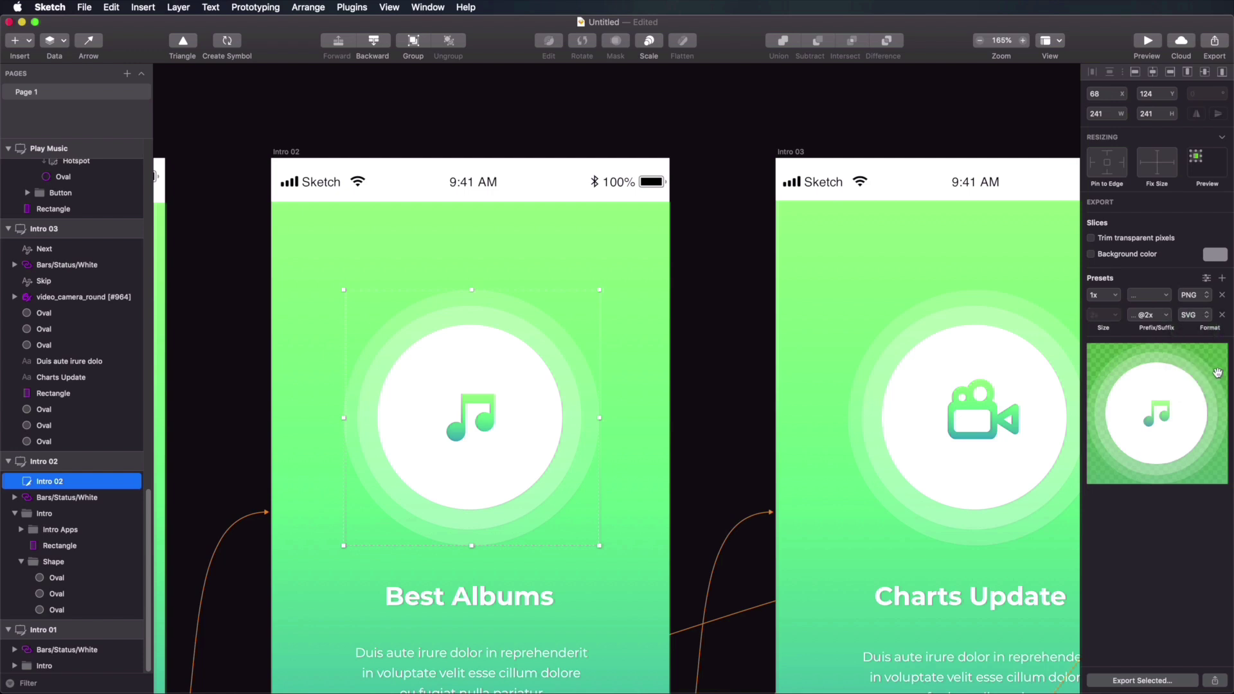
pyautogui.click(1207, 315)
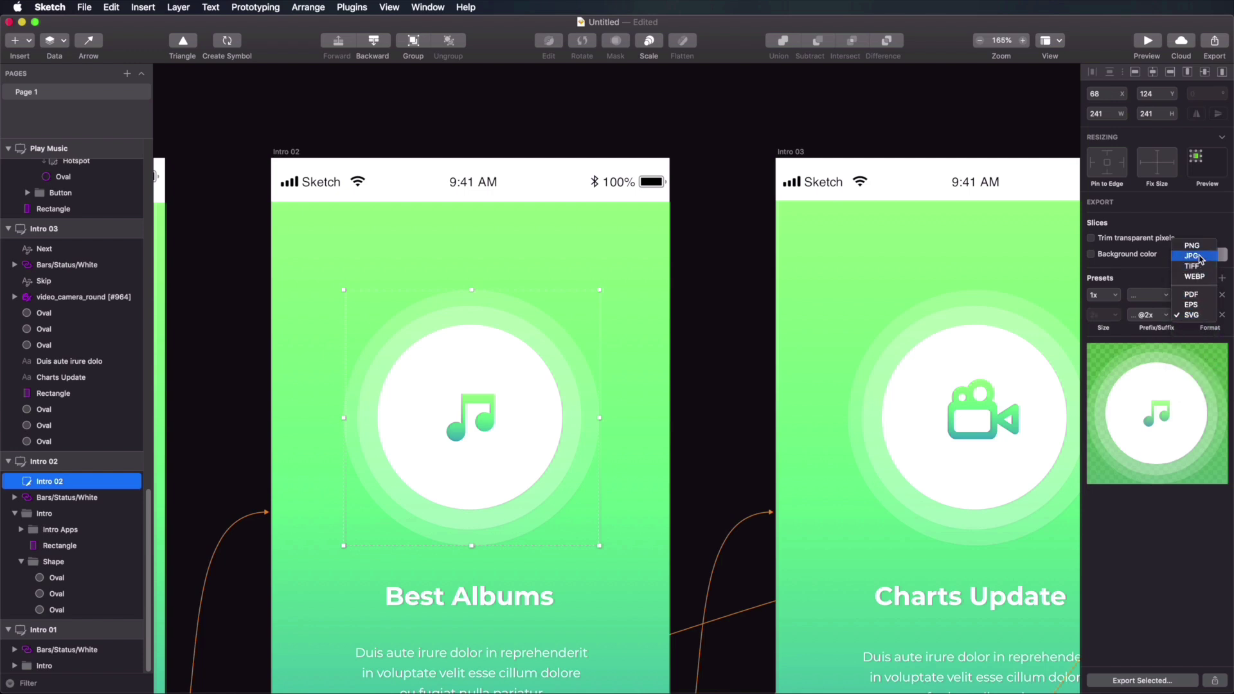
pyautogui.press('Return')
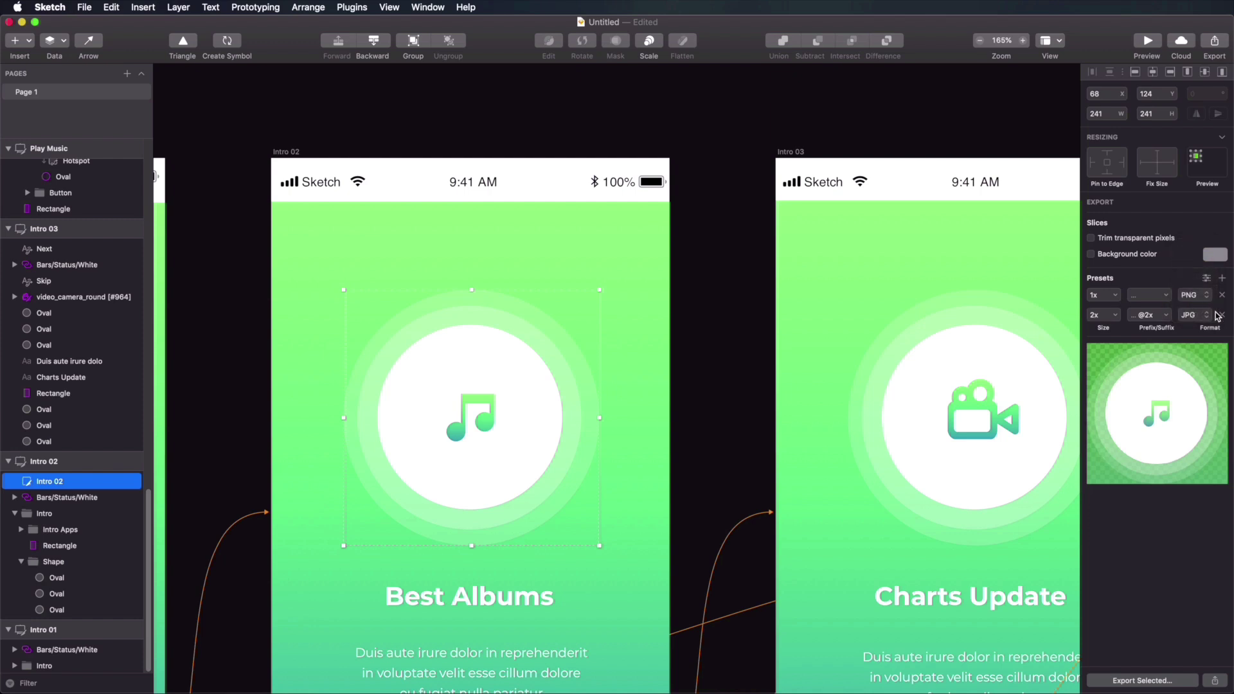
pyautogui.click(1223, 277)
pyautogui.click(1192, 337)
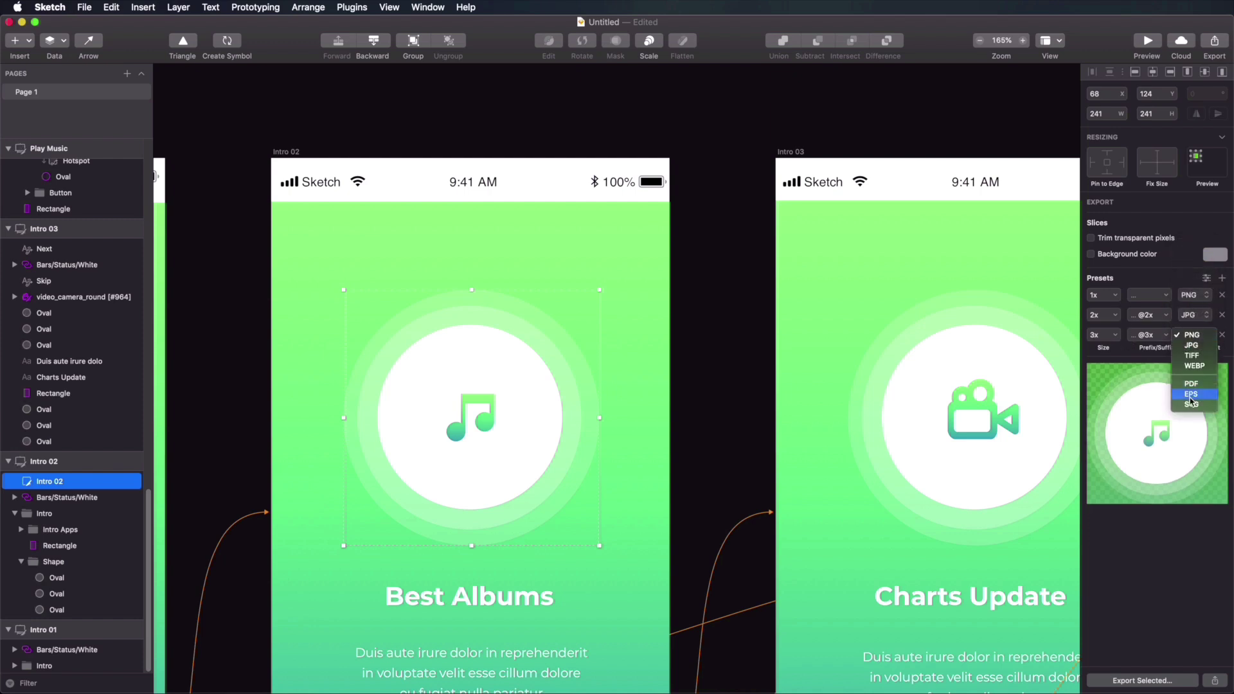
pyautogui.click(1180, 413)
pyautogui.click(1167, 335)
pyautogui.click(1190, 350)
pyautogui.press('BackSpace')
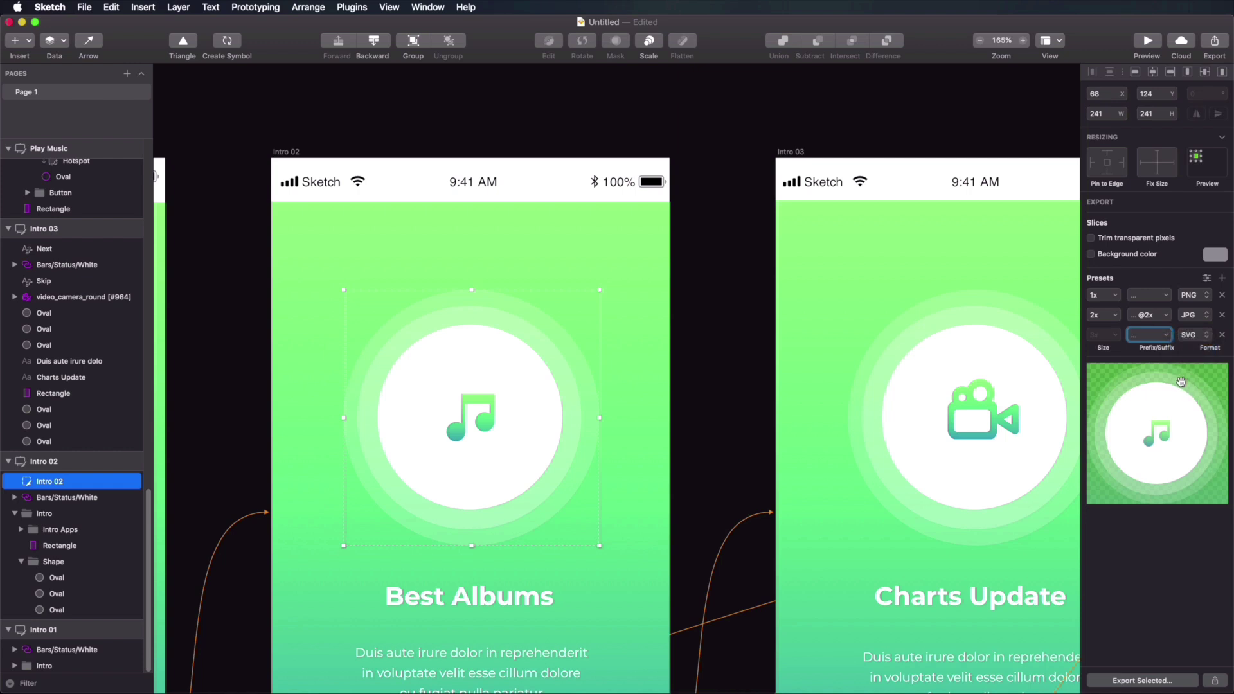
# Step: Export the music note slice with its PNG, JPG and SVG presets to the images folder
pyautogui.click(1143, 680)
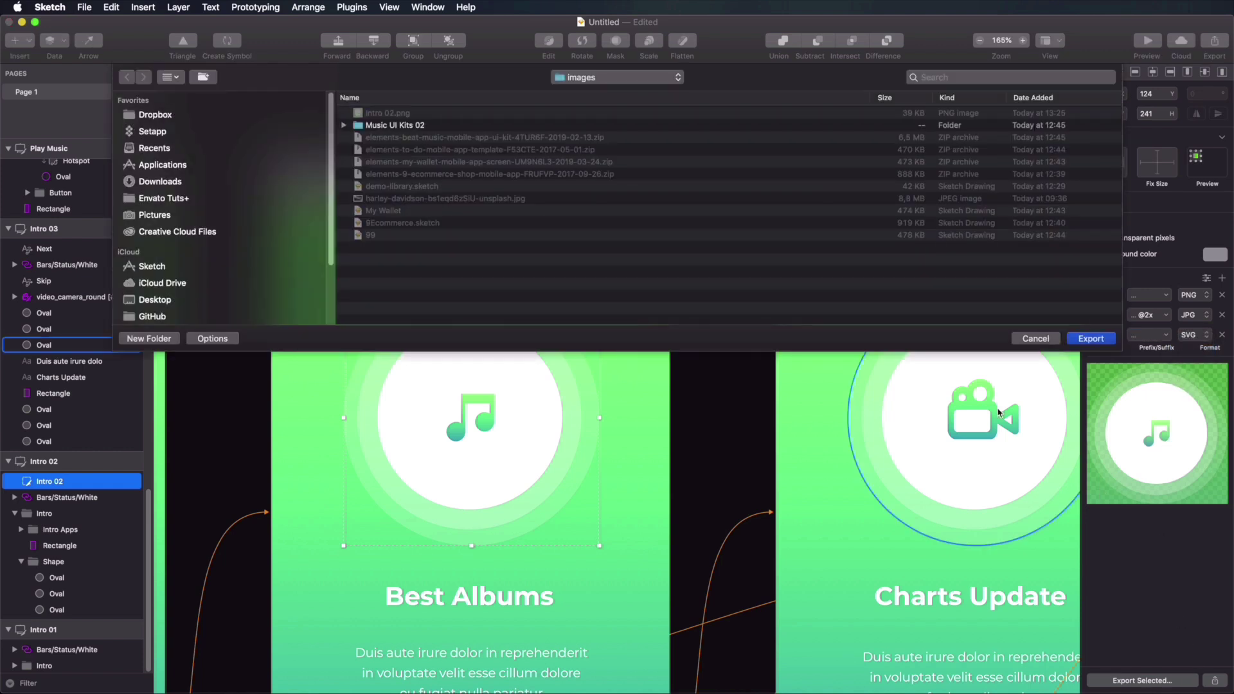
pyautogui.click(1091, 338)
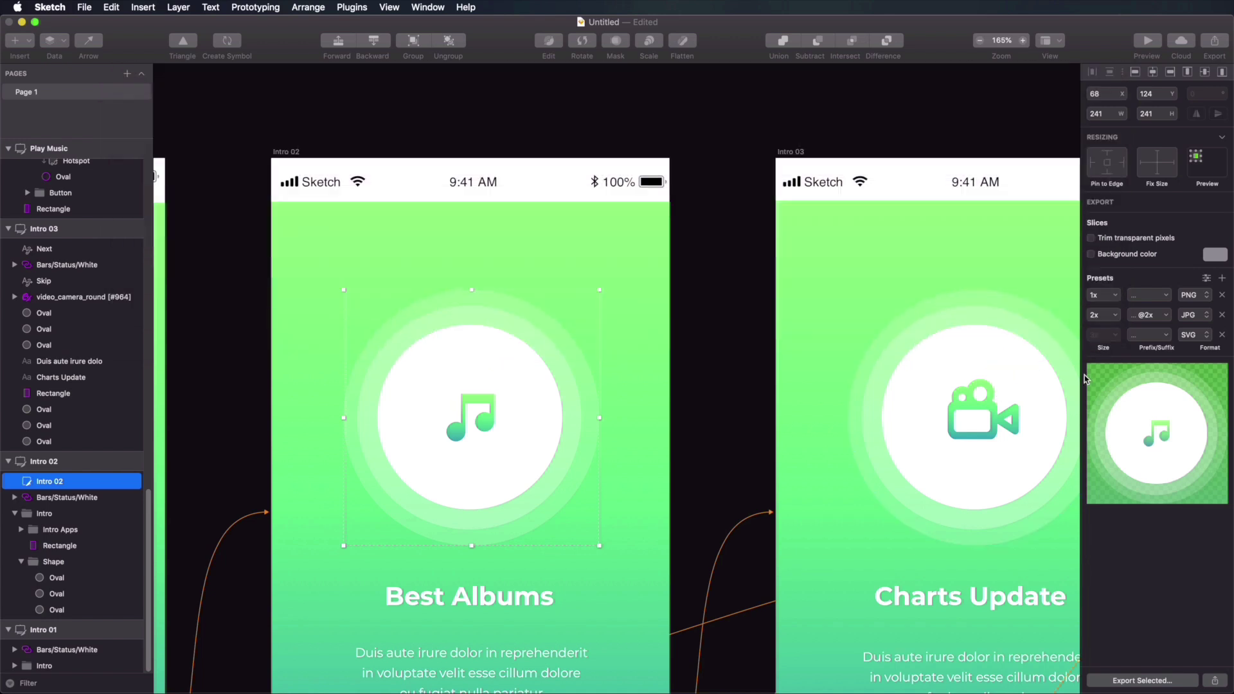
pyautogui.click(709, 144)
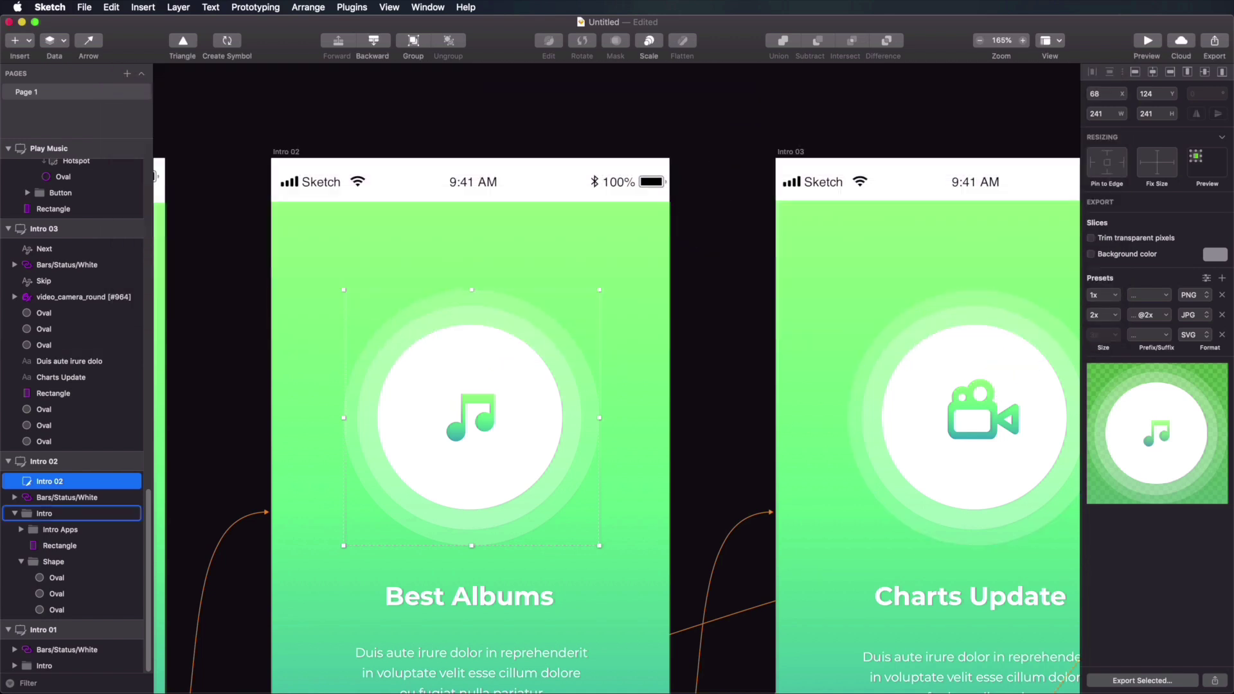
pyautogui.press('super+Tab')
pyautogui.click(771, 341)
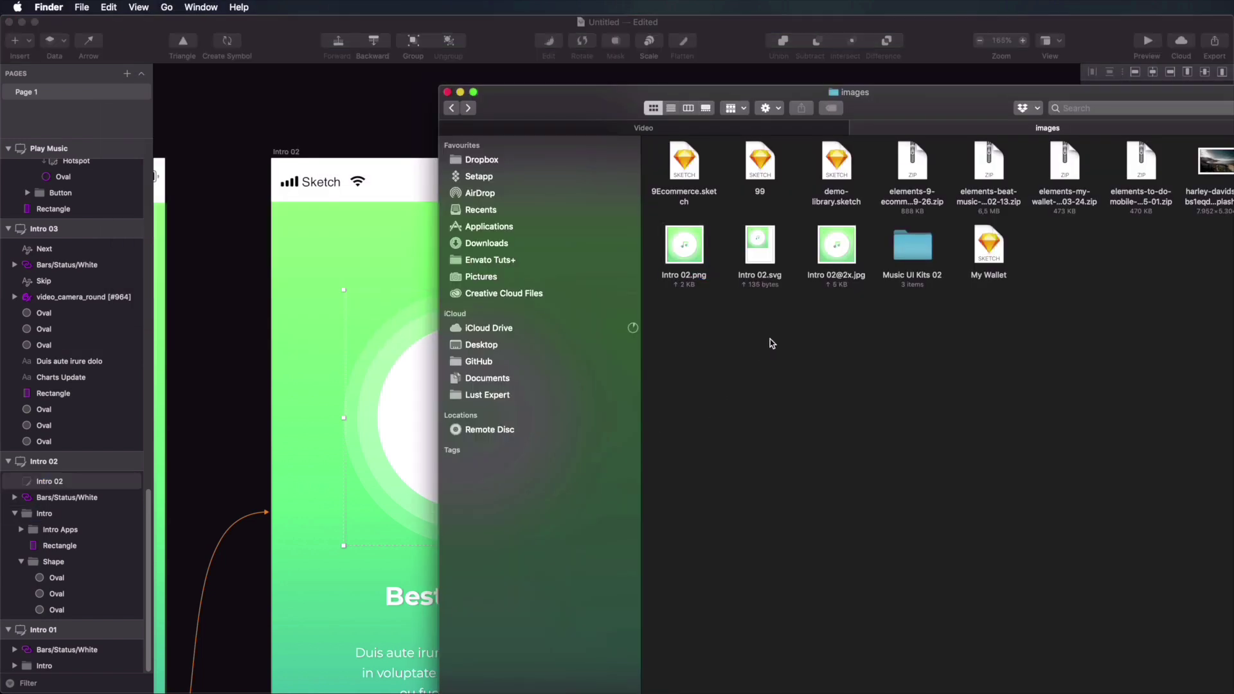
pyautogui.click(683, 260)
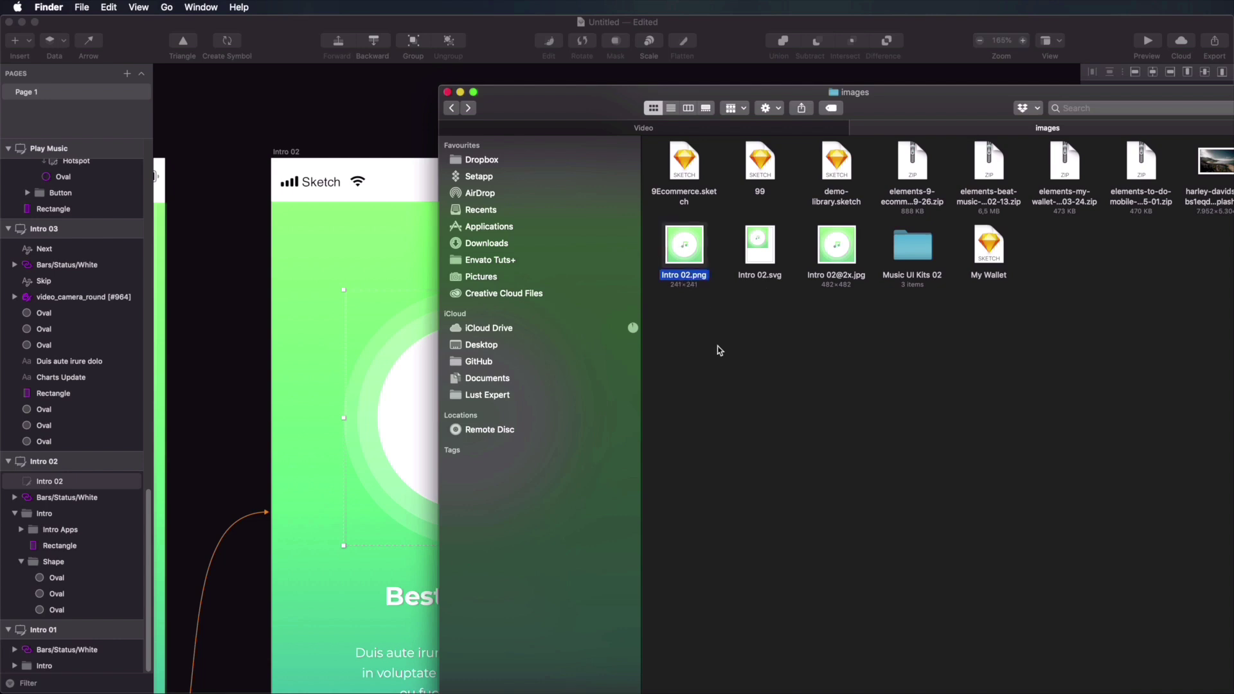
pyautogui.press('space')
pyautogui.press('space')
pyautogui.press('Right')
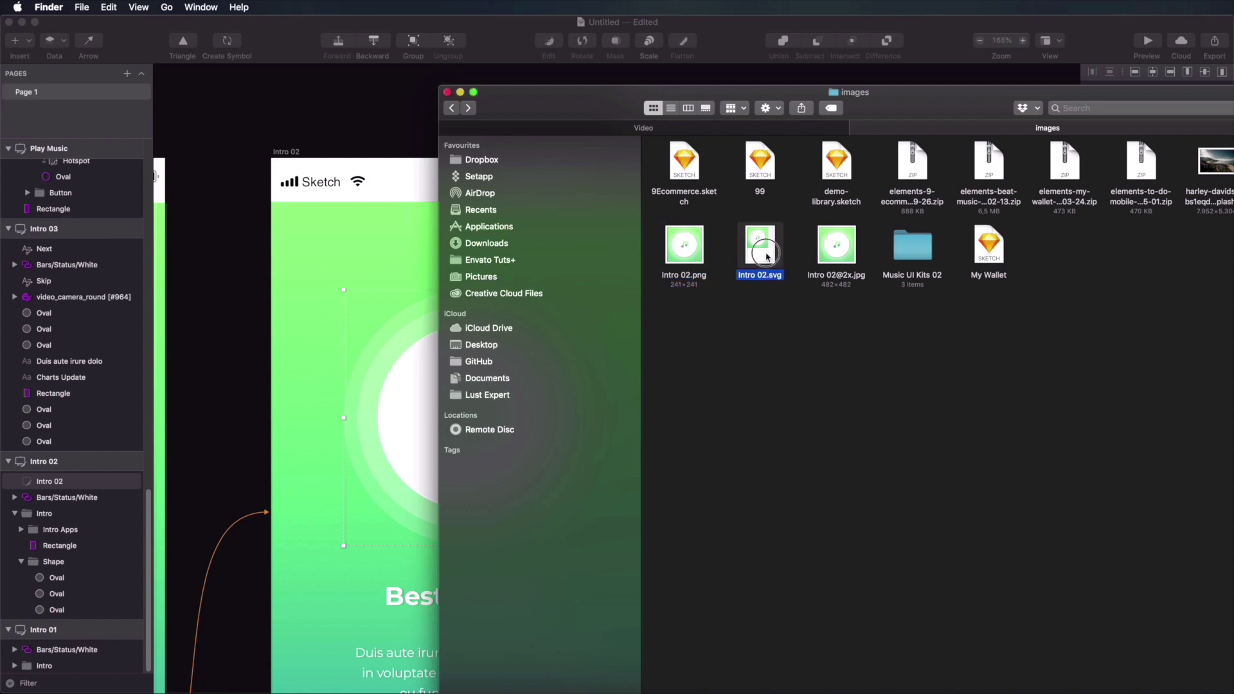
pyautogui.press('space')
pyautogui.press('space')
pyautogui.click(847, 252)
pyautogui.press('space')
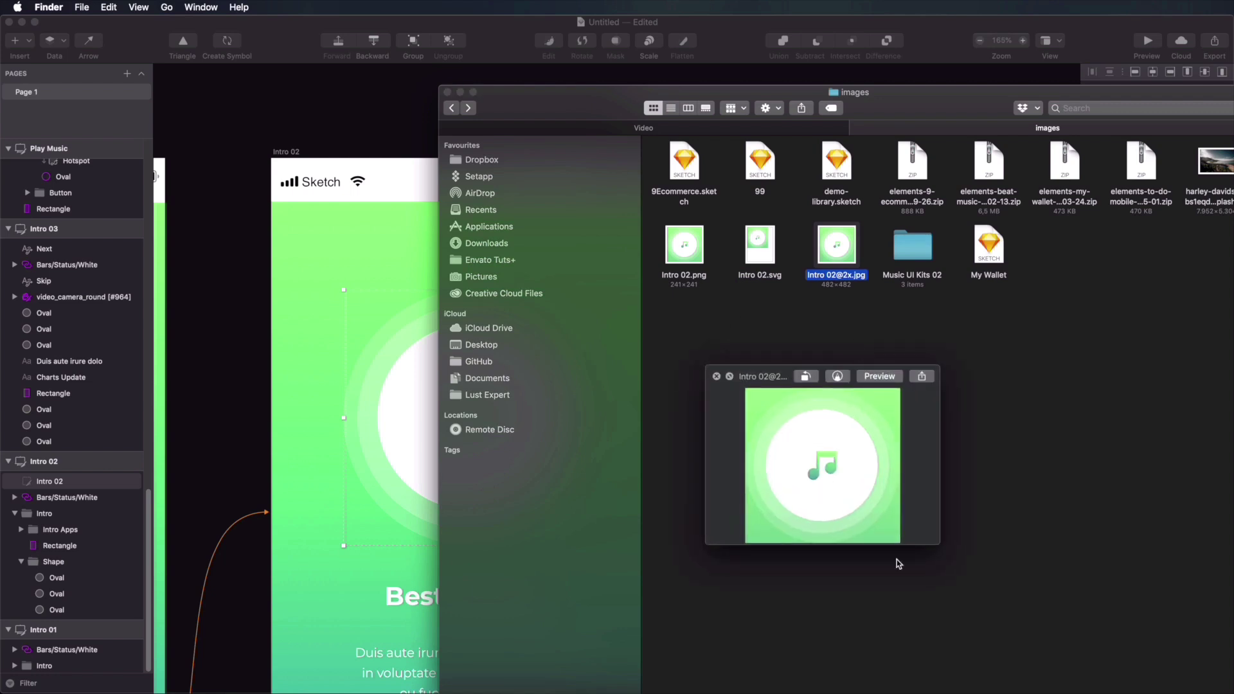
pyautogui.press('space')
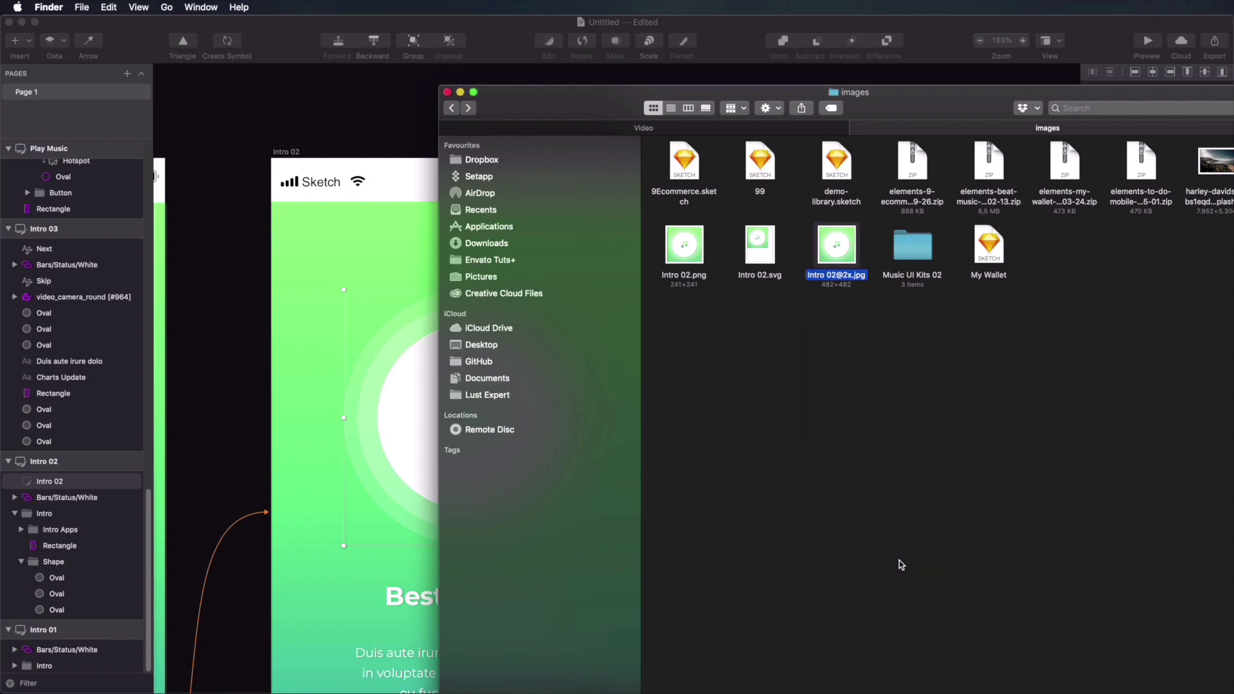
pyautogui.press('super+Tab')
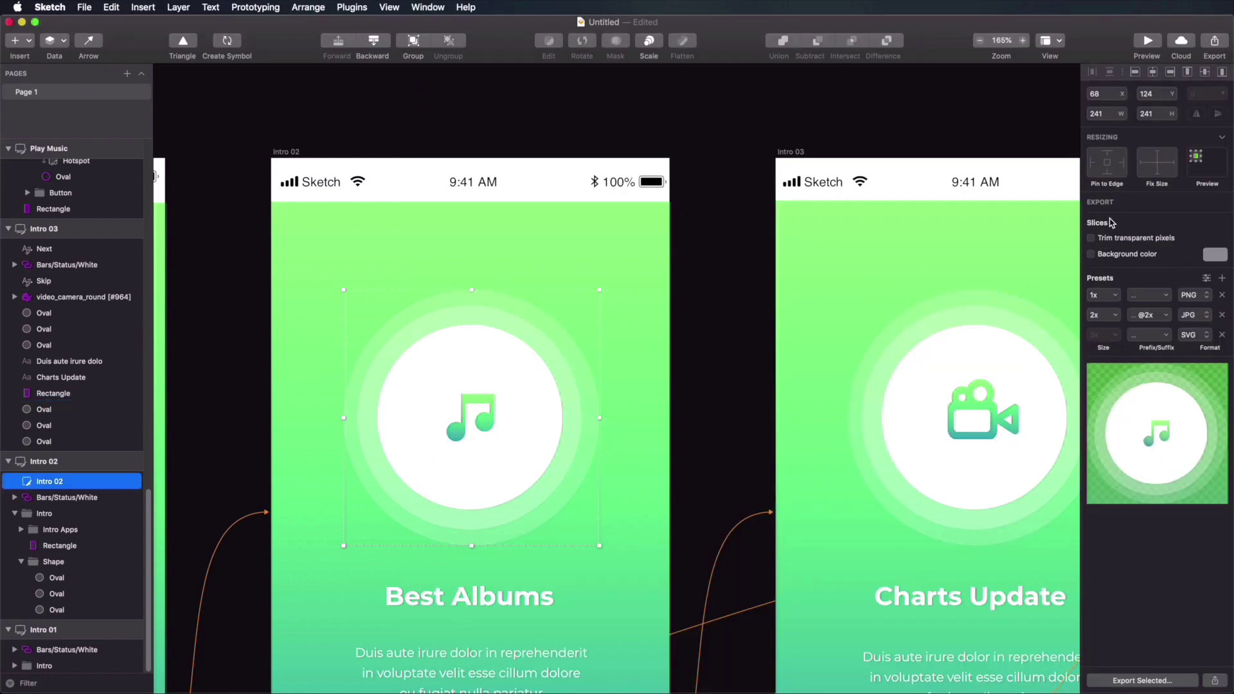
# Step: Try a white background color for the slice's export and turn it off again
pyautogui.click(1124, 241)
pyautogui.click(1118, 255)
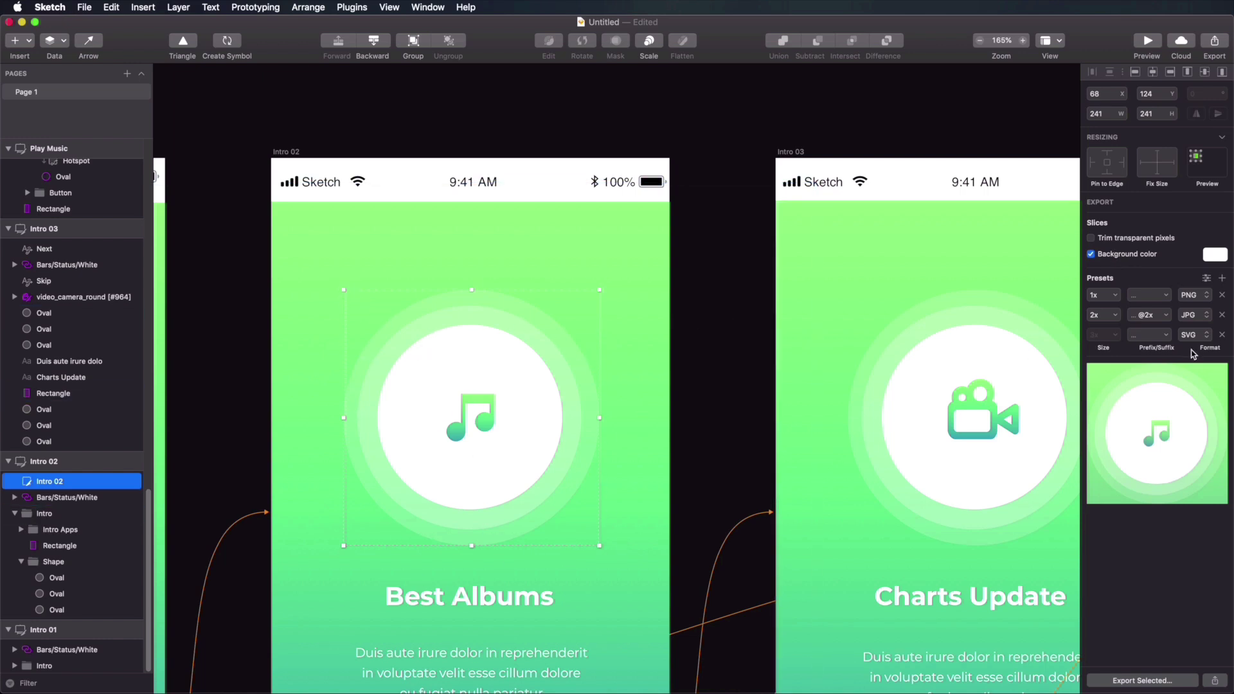
pyautogui.click(1130, 255)
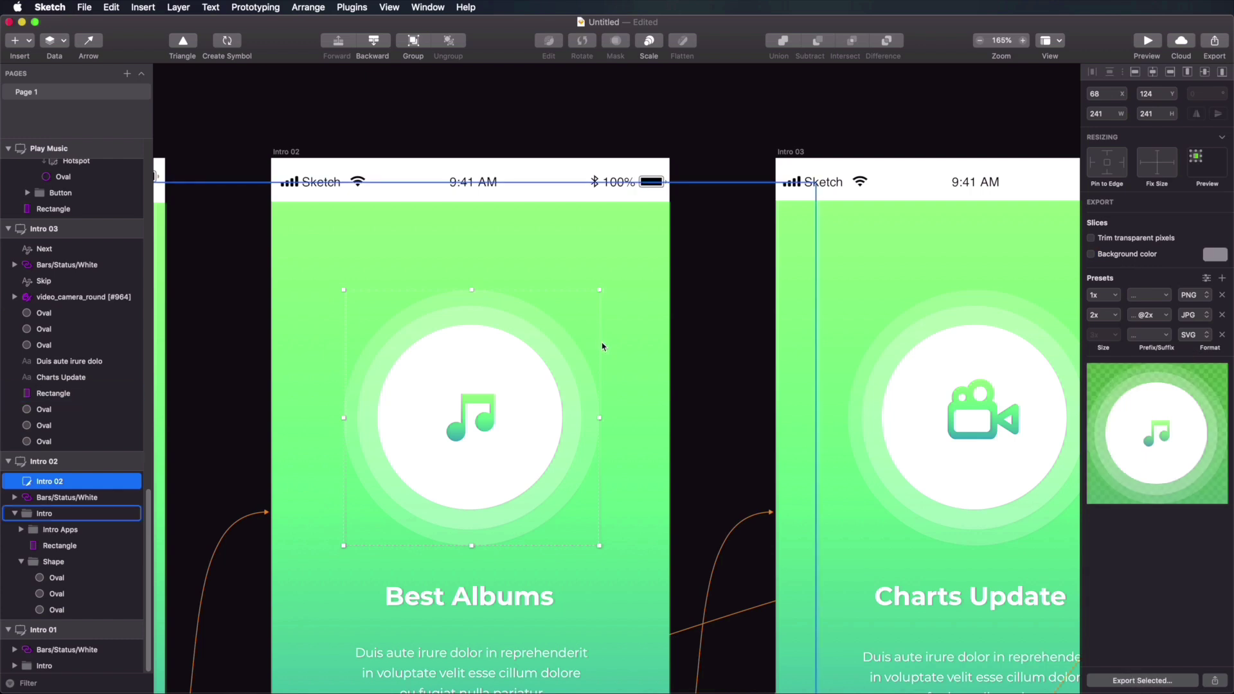
# Step: Draw a second slice about 191 by 76 px starting at the upper-left corner of the Intro 02 artboard
pyautogui.press('v')
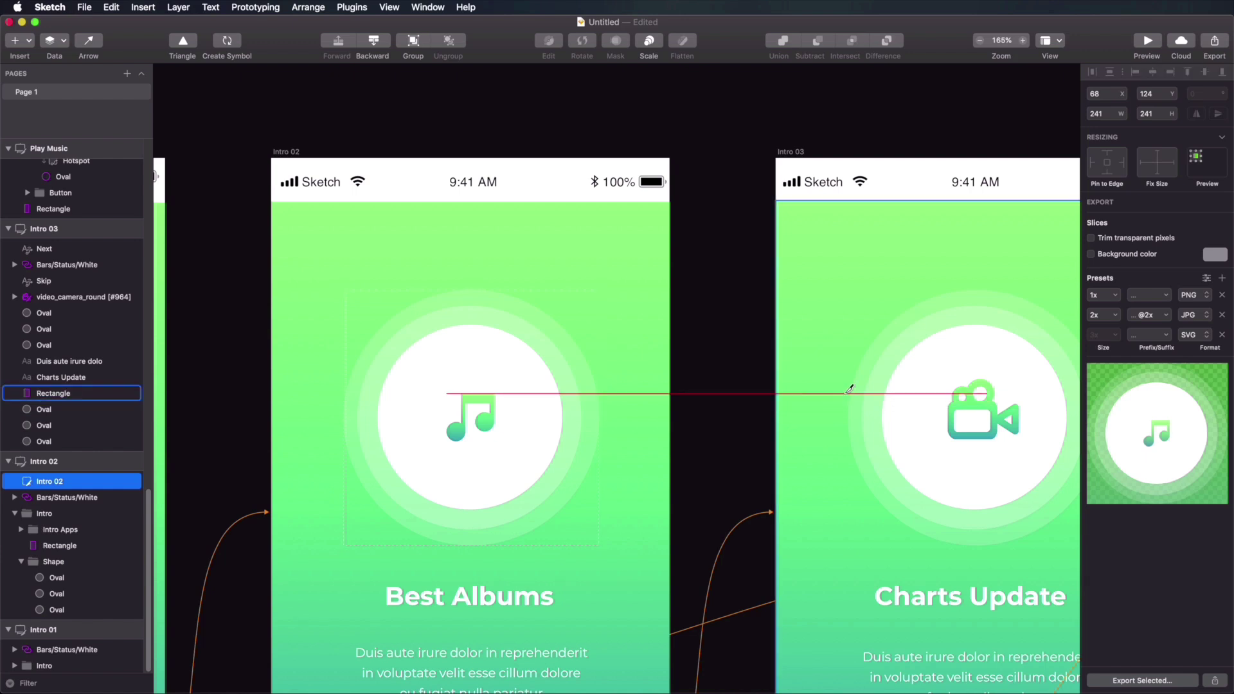
pyautogui.scroll(-1, 454, 411)
pyautogui.scroll(1, 360, 257)
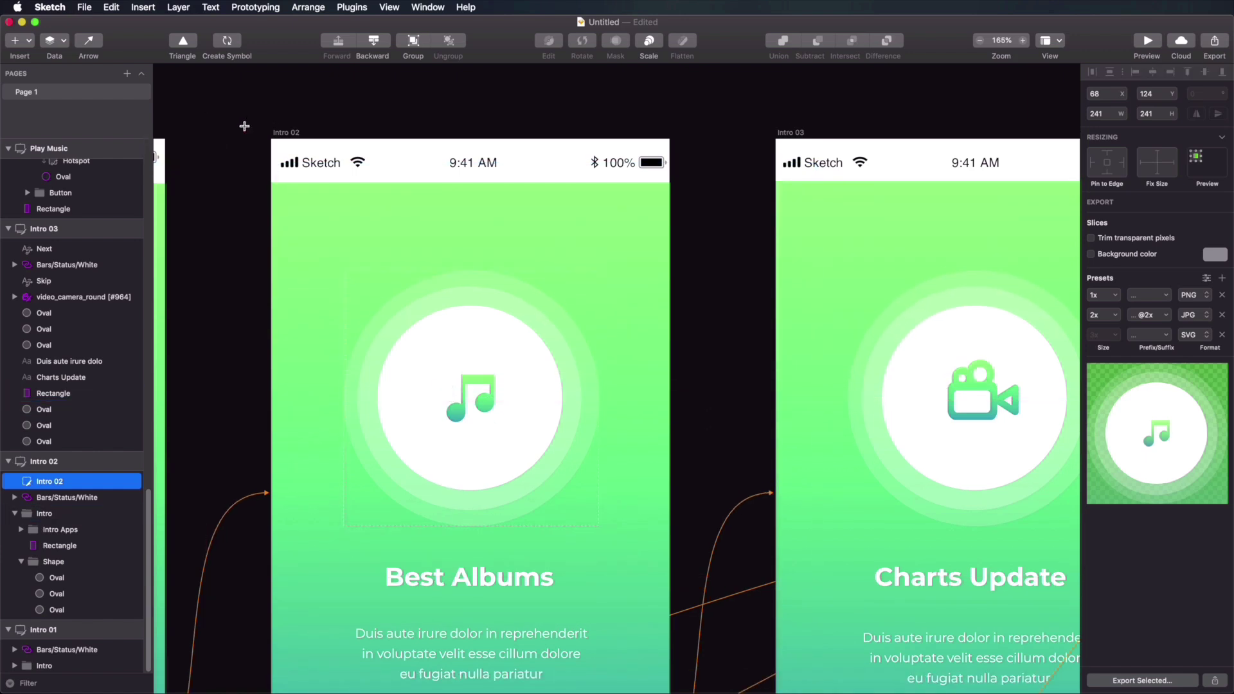
pyautogui.moveTo(474, 219)
pyautogui.mouseDown()
pyautogui.moveTo(262, 143)
pyautogui.moveTo(271, 139)
pyautogui.mouseUp()
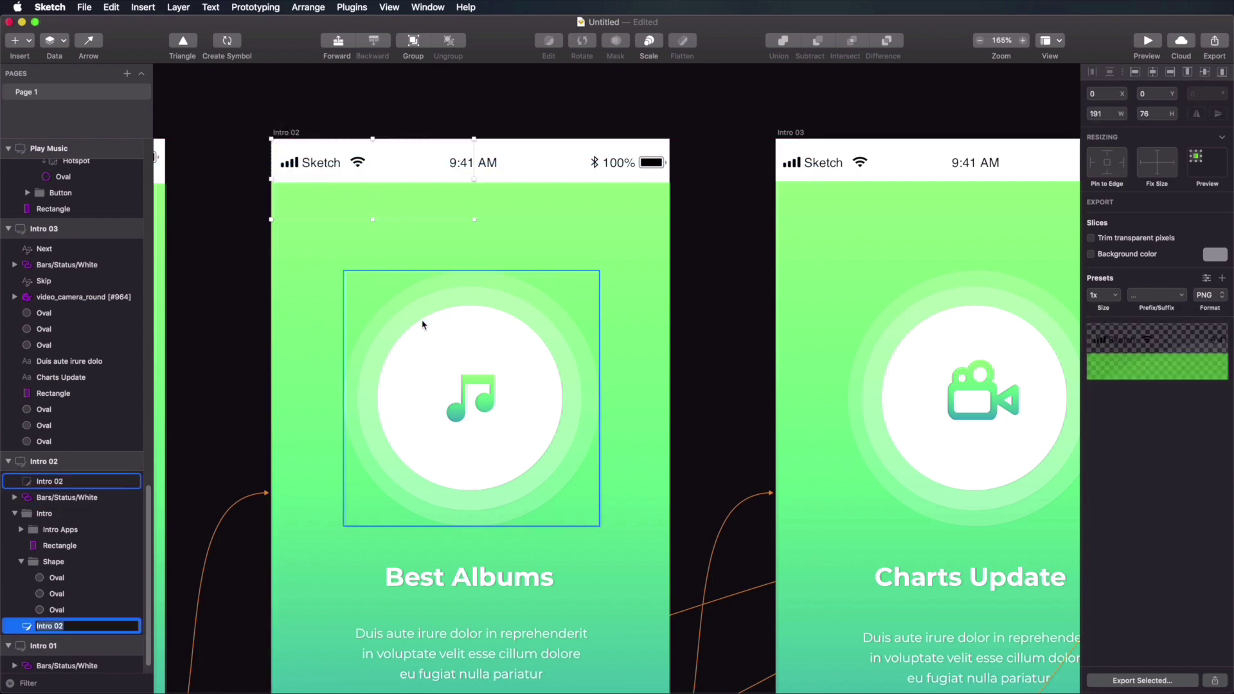
# Step: Review the document's full list of exportable slices, exclude and re-include the new Intro 02 slice, and close the list without exporting
pyautogui.click(1215, 43)
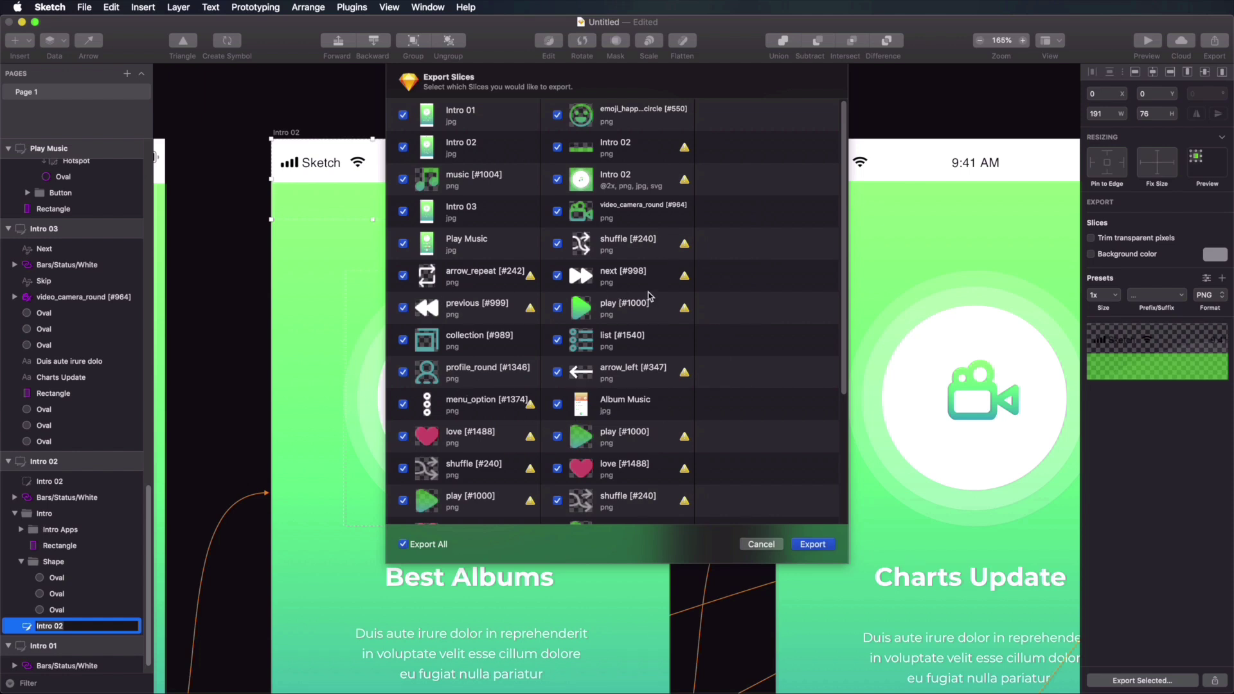
pyautogui.scroll(-5, 655, 315)
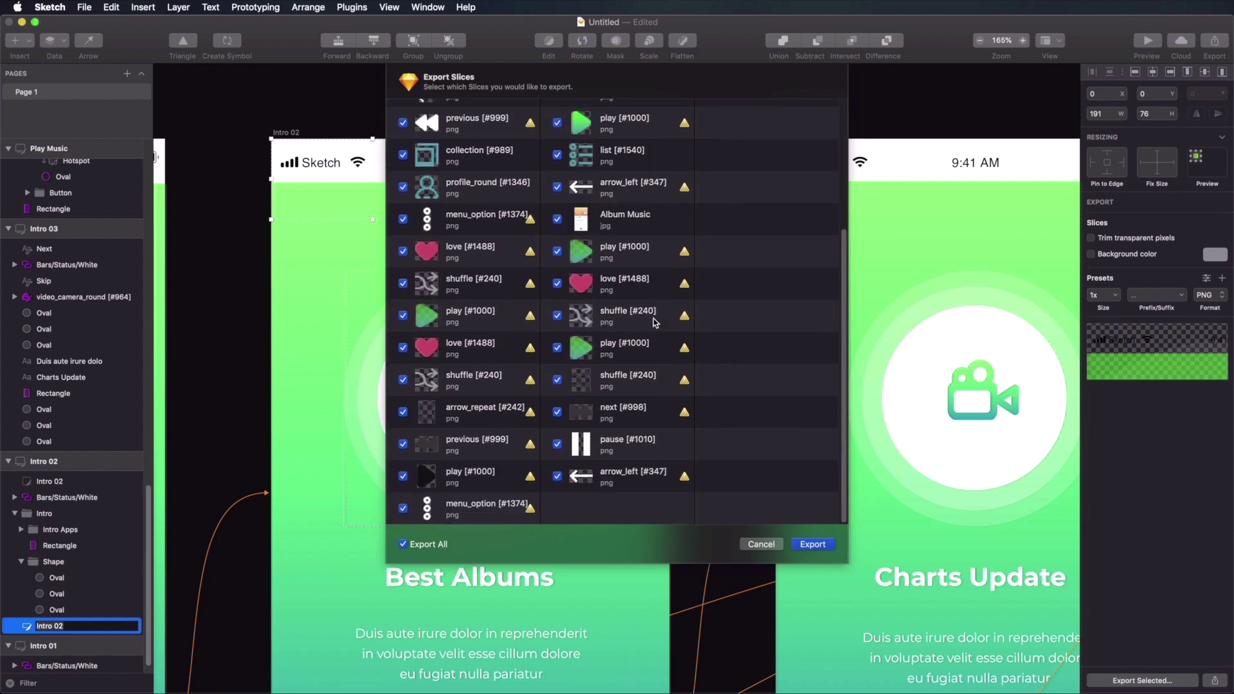
pyautogui.scroll(5, 656, 321)
pyautogui.click(557, 147)
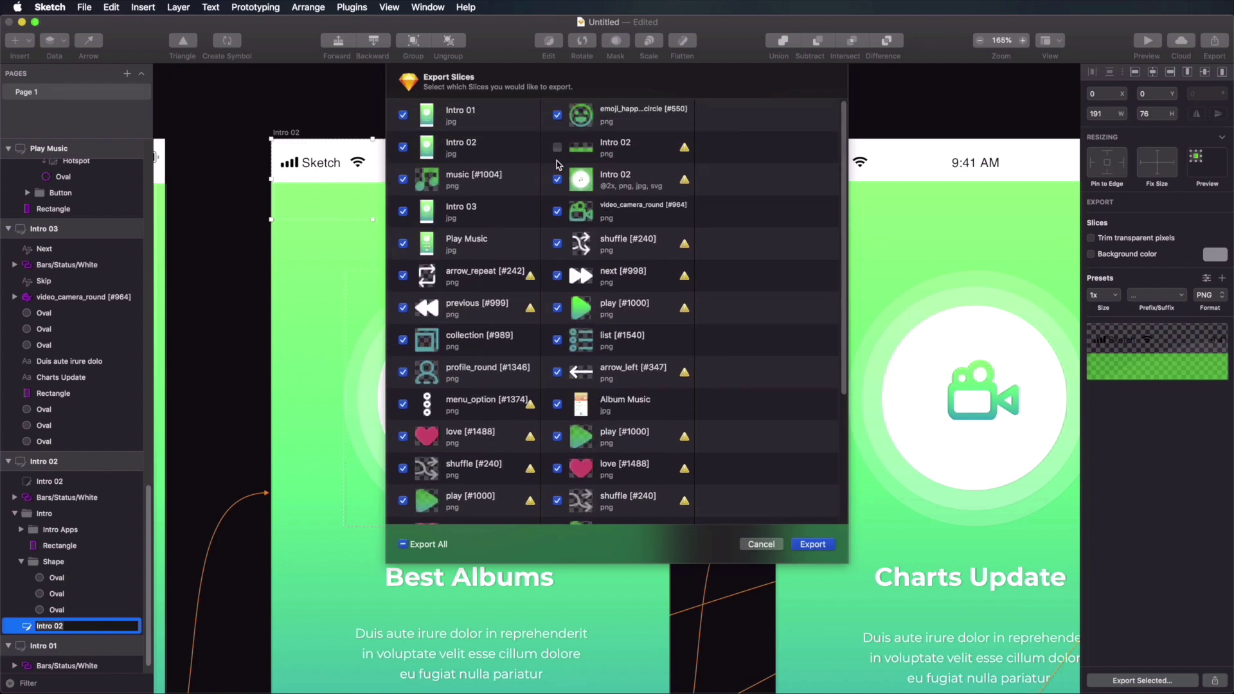
pyautogui.click(557, 147)
pyautogui.click(761, 544)
pyautogui.click(725, 137)
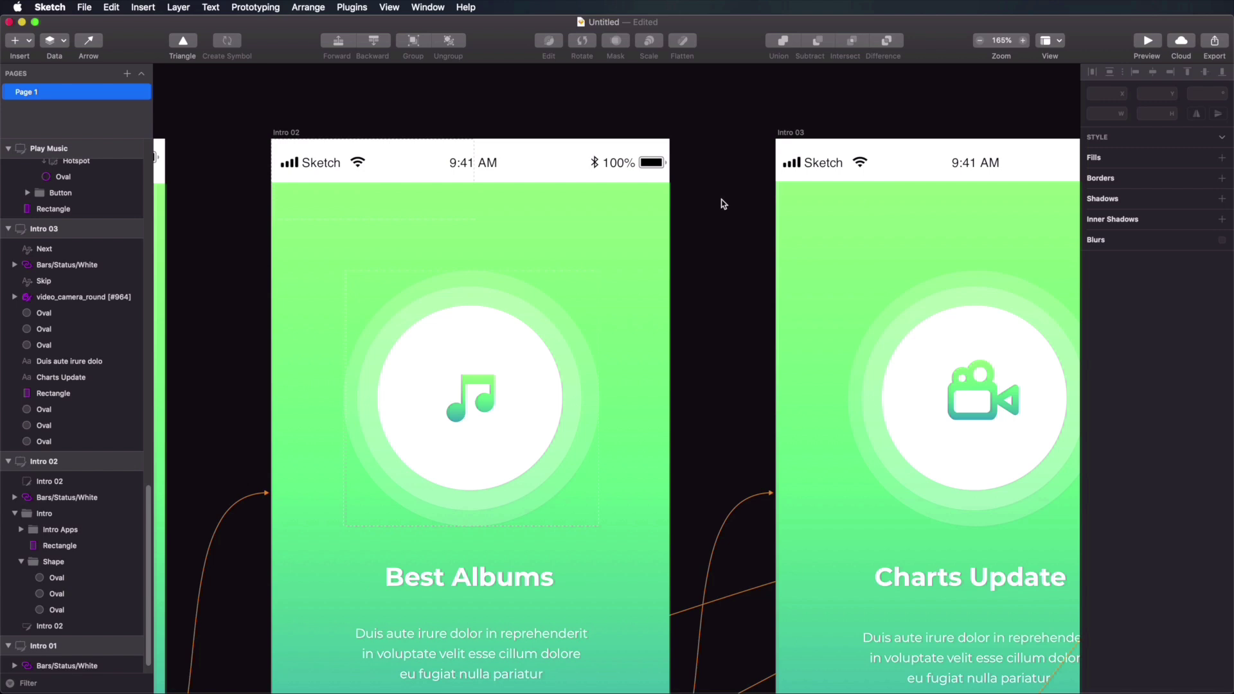
# Step: Make the Play button group on the Album Music artboard exportable and set its export format to SVG
pyautogui.scroll(-2, 724, 204)
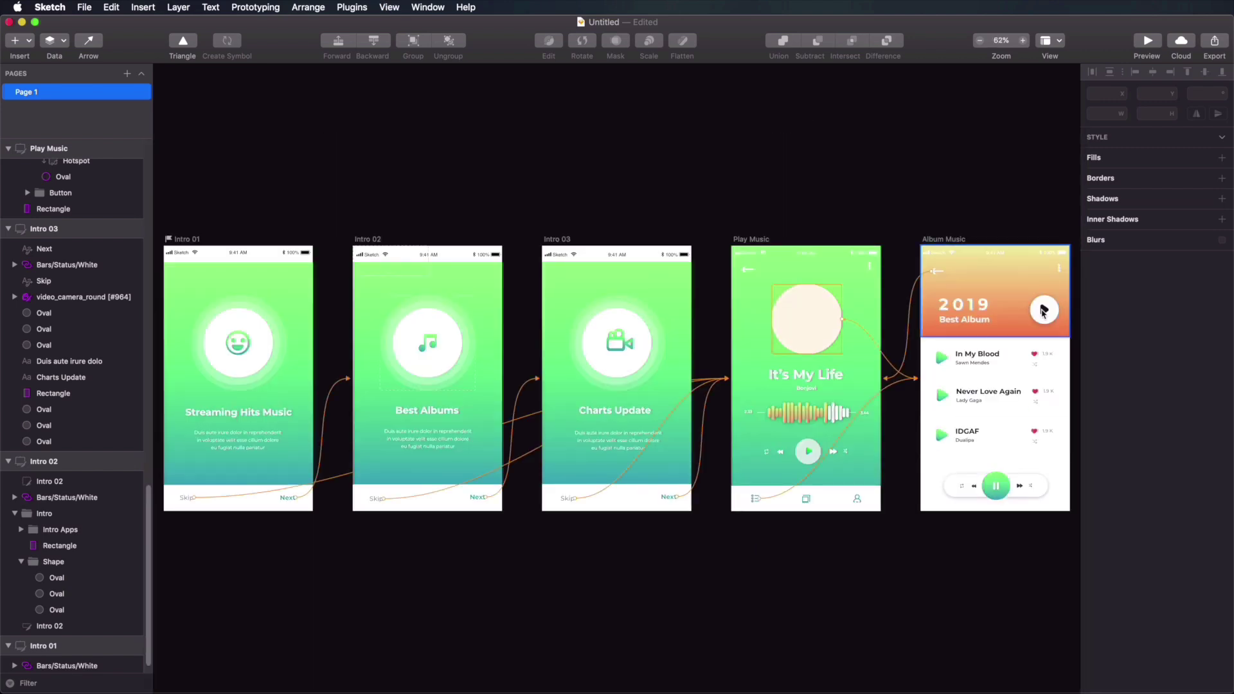
pyautogui.scroll(10, 1065, 346)
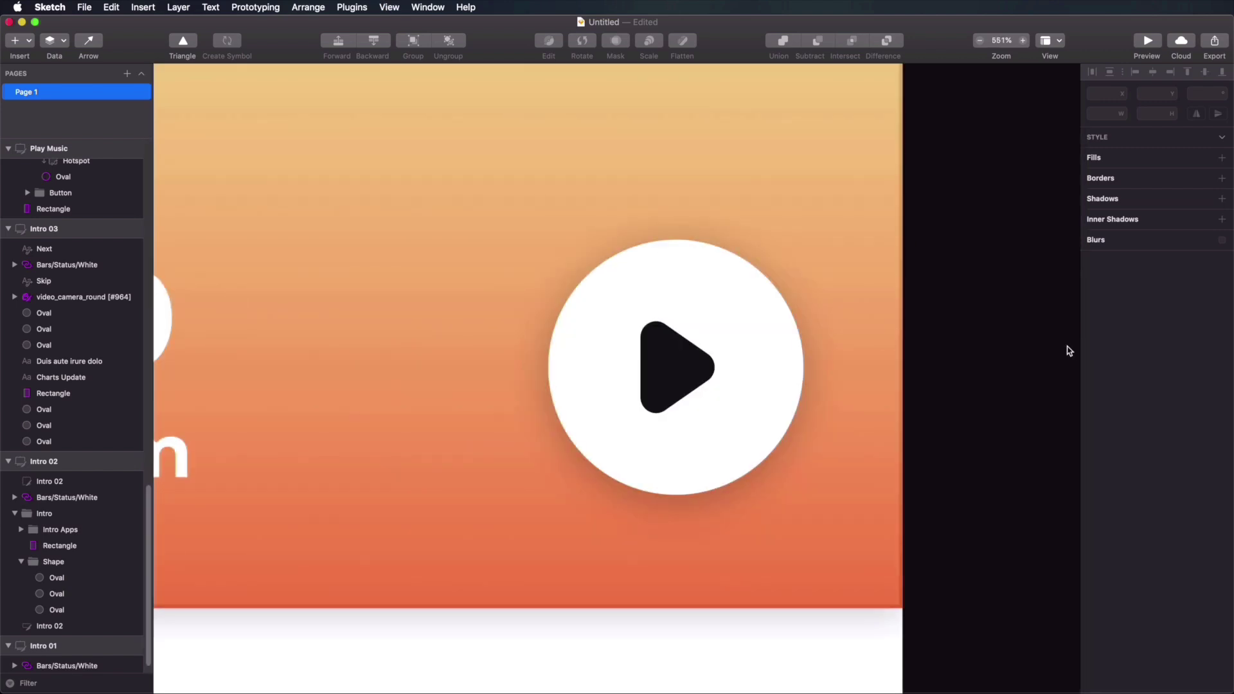
pyautogui.click(694, 301)
pyautogui.click(694, 294)
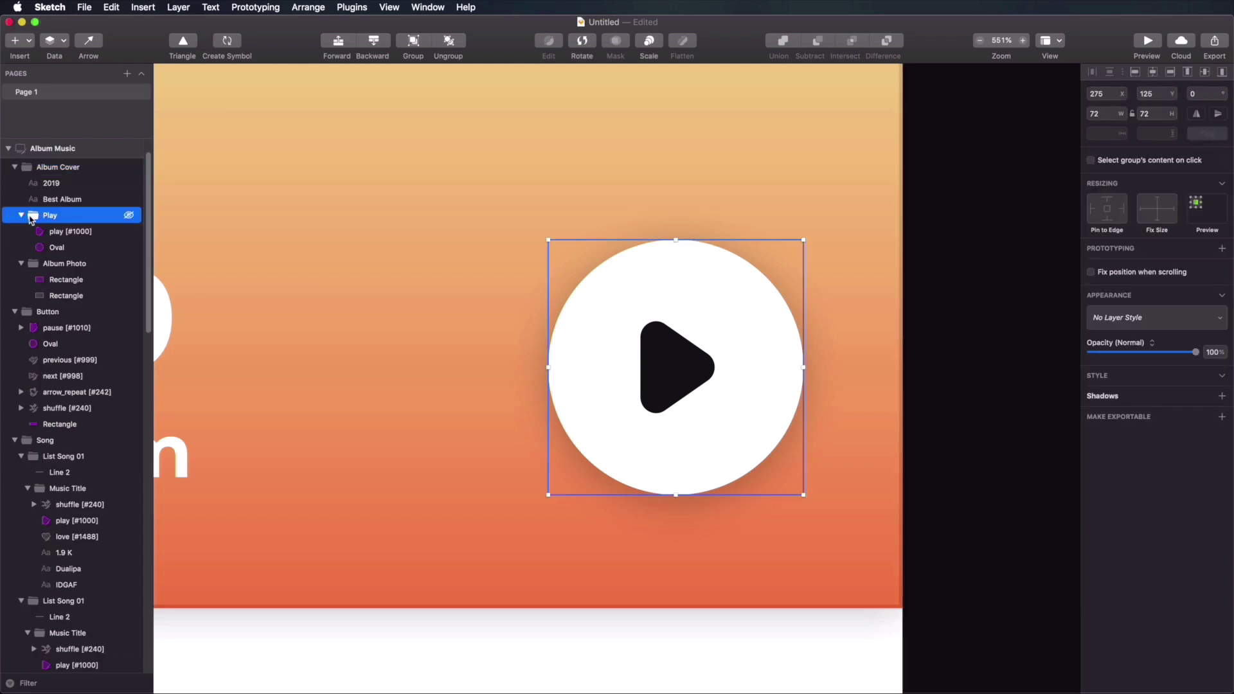
pyautogui.click(131, 216)
pyautogui.click(130, 216)
pyautogui.click(1146, 423)
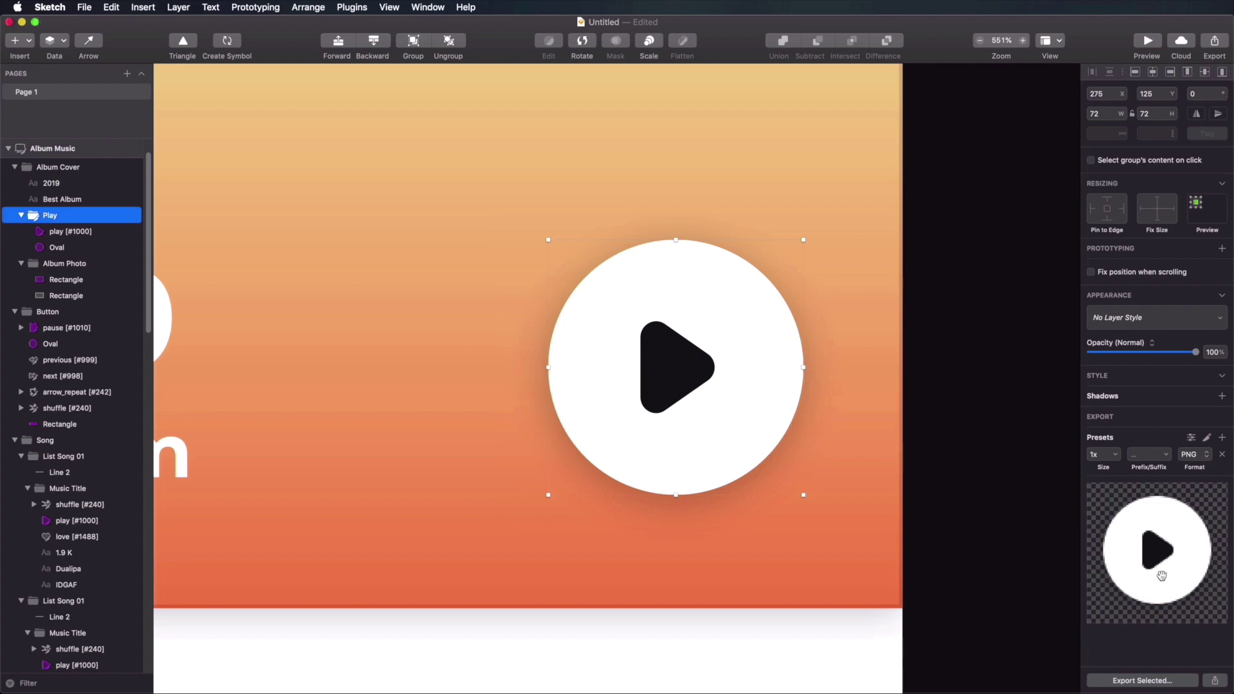
pyautogui.click(1208, 455)
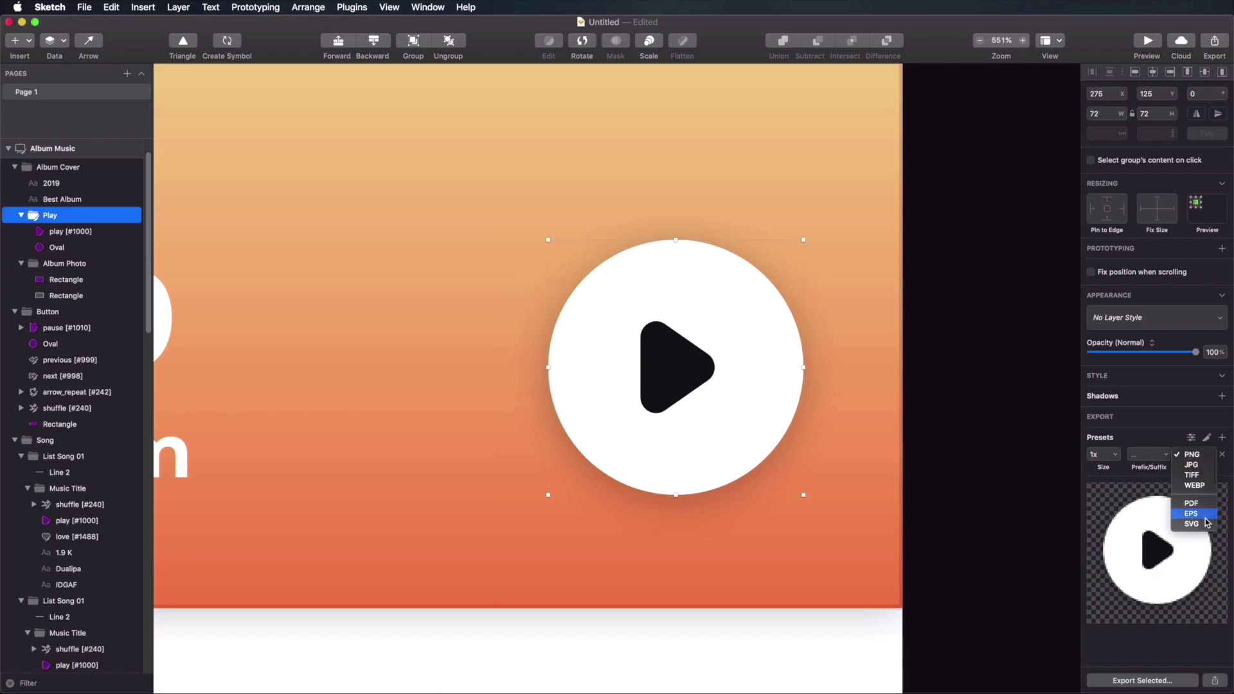
pyautogui.click(1195, 524)
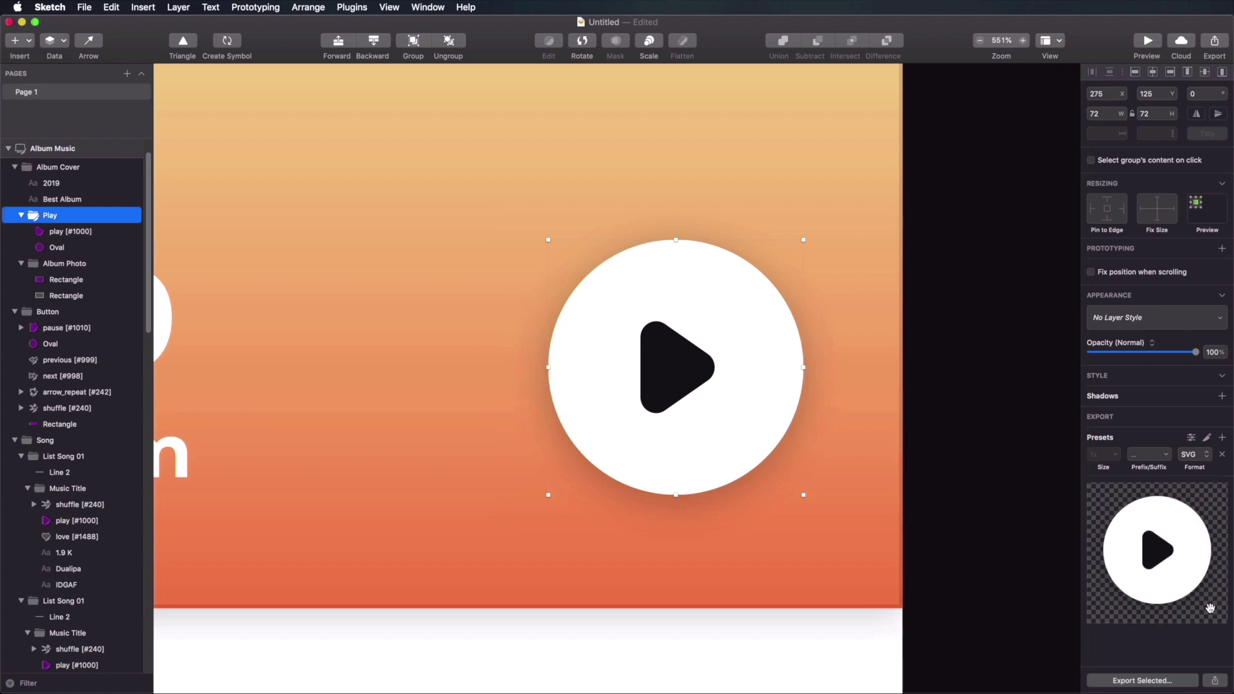
# Step: Apply the iOS export preset to the Play group and replace it with the Android preset
pyautogui.click(1191, 438)
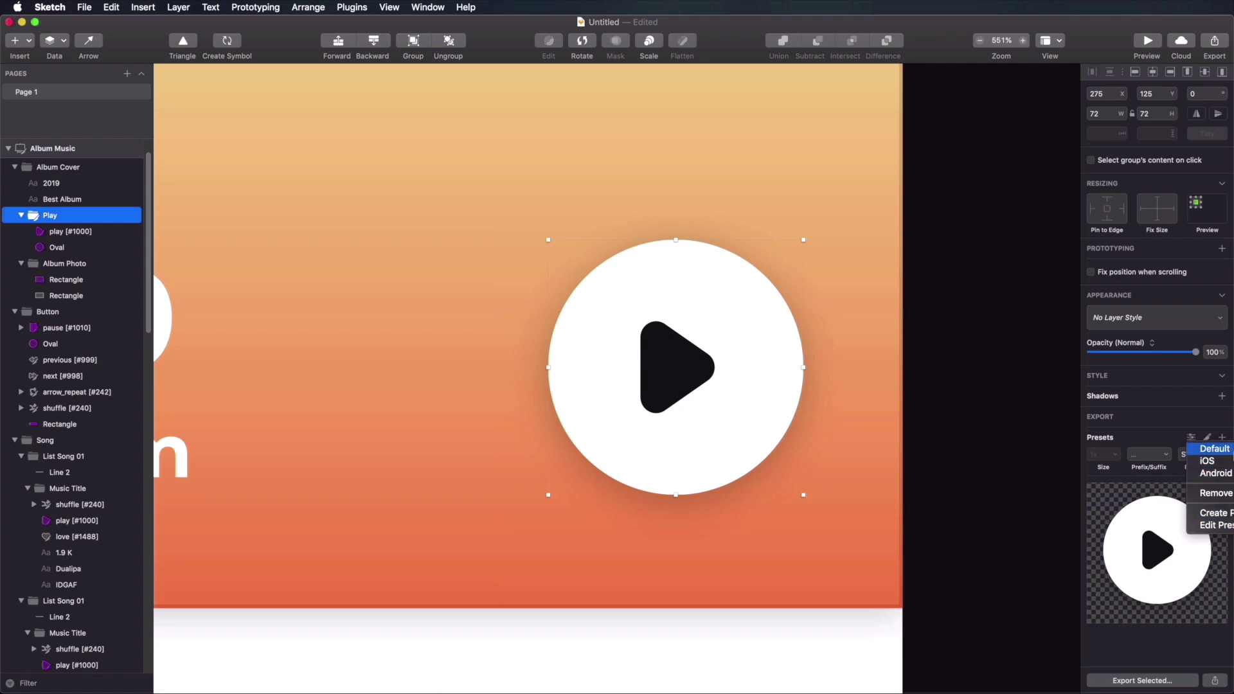
pyautogui.click(1214, 461)
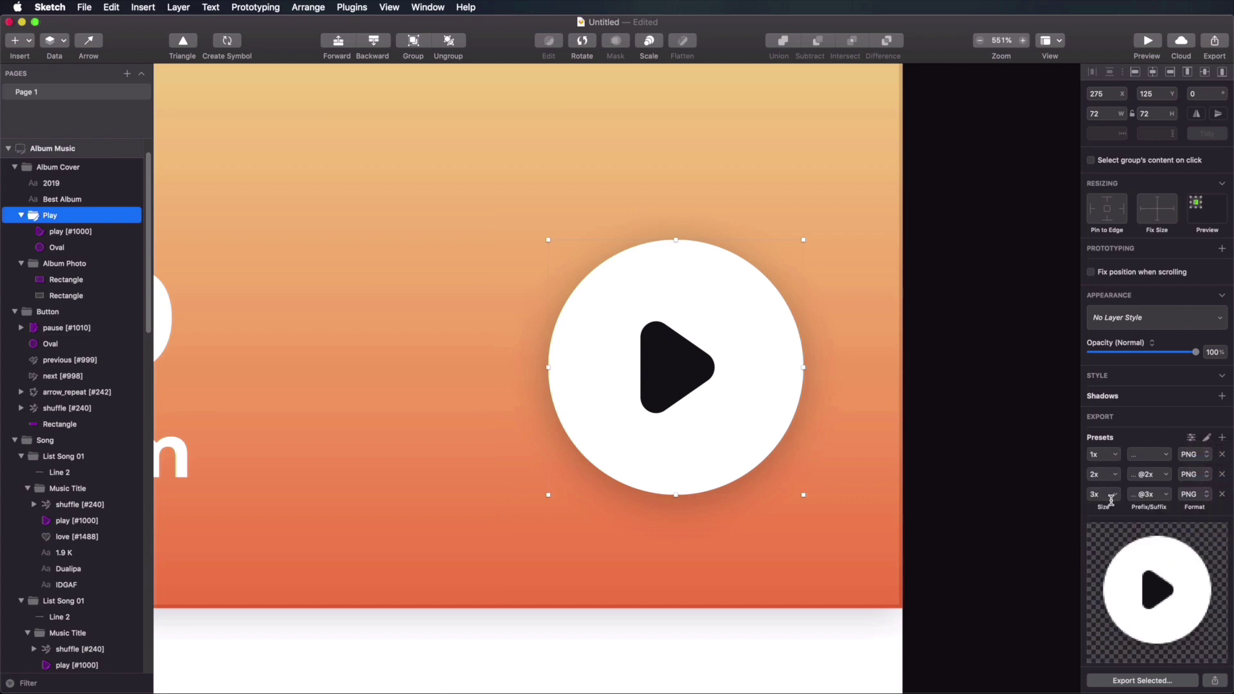
pyautogui.click(1190, 437)
pyautogui.click(1214, 475)
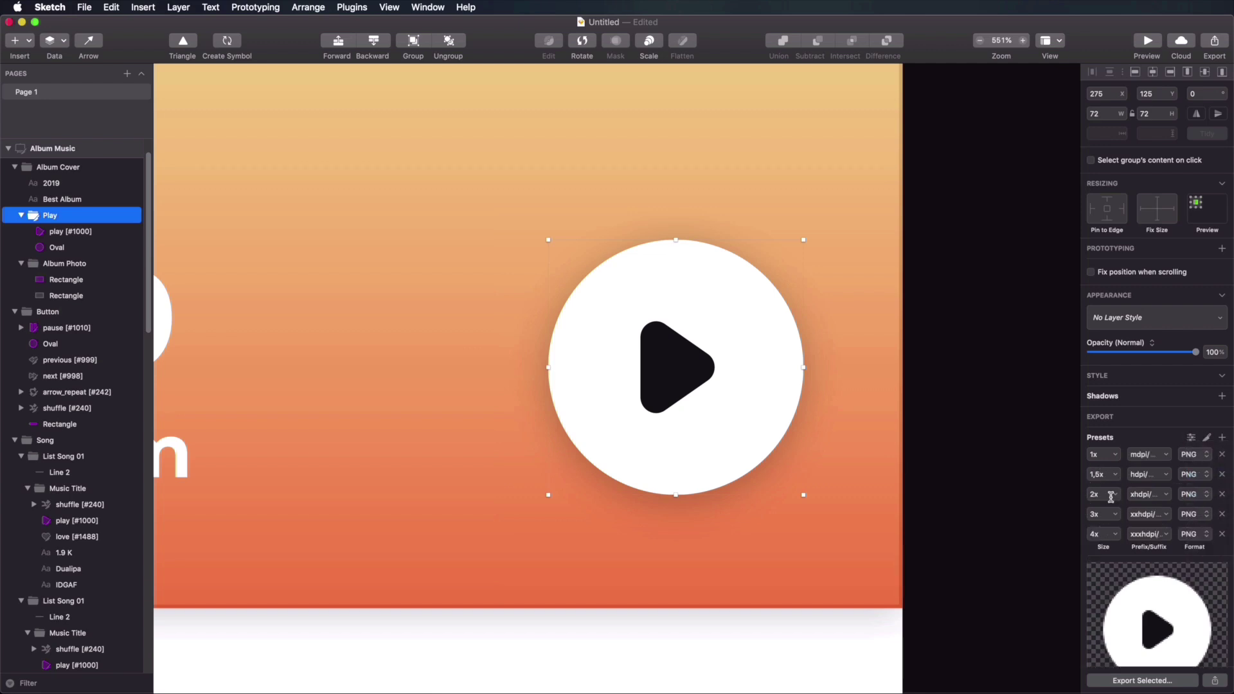
# Step: Create a custom export preset from the Play group's Android settings and enter a first name as the preset's name
pyautogui.click(1191, 438)
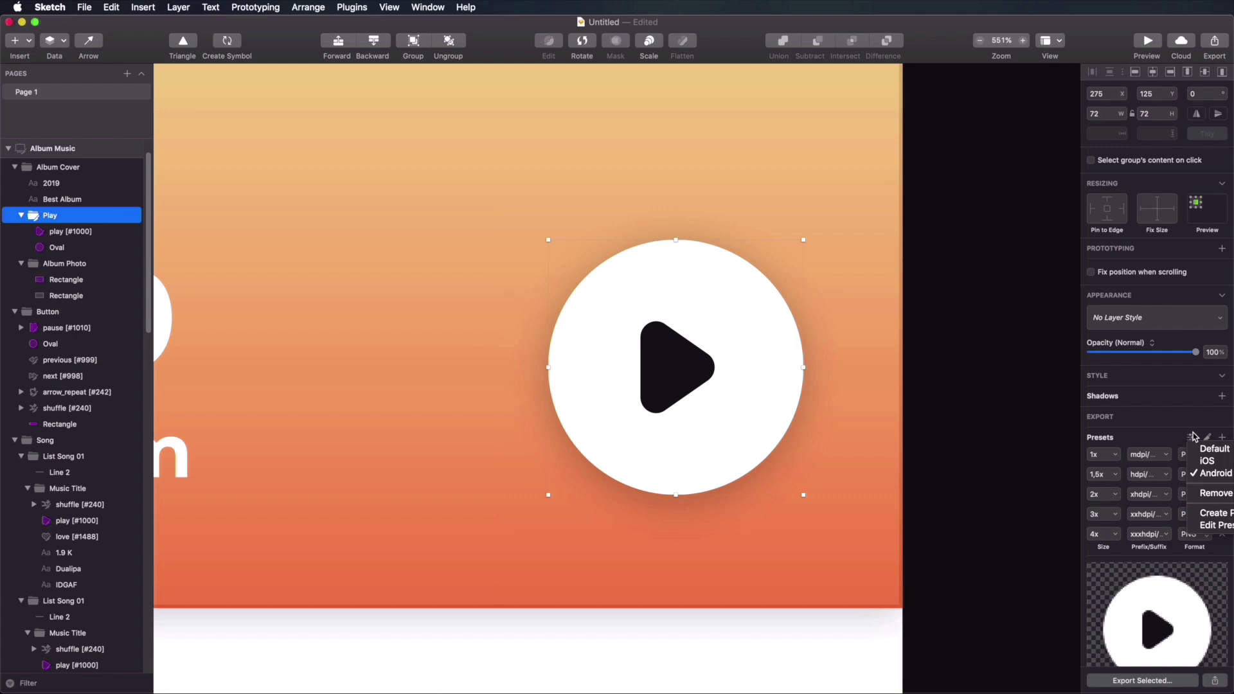
pyautogui.click(1215, 513)
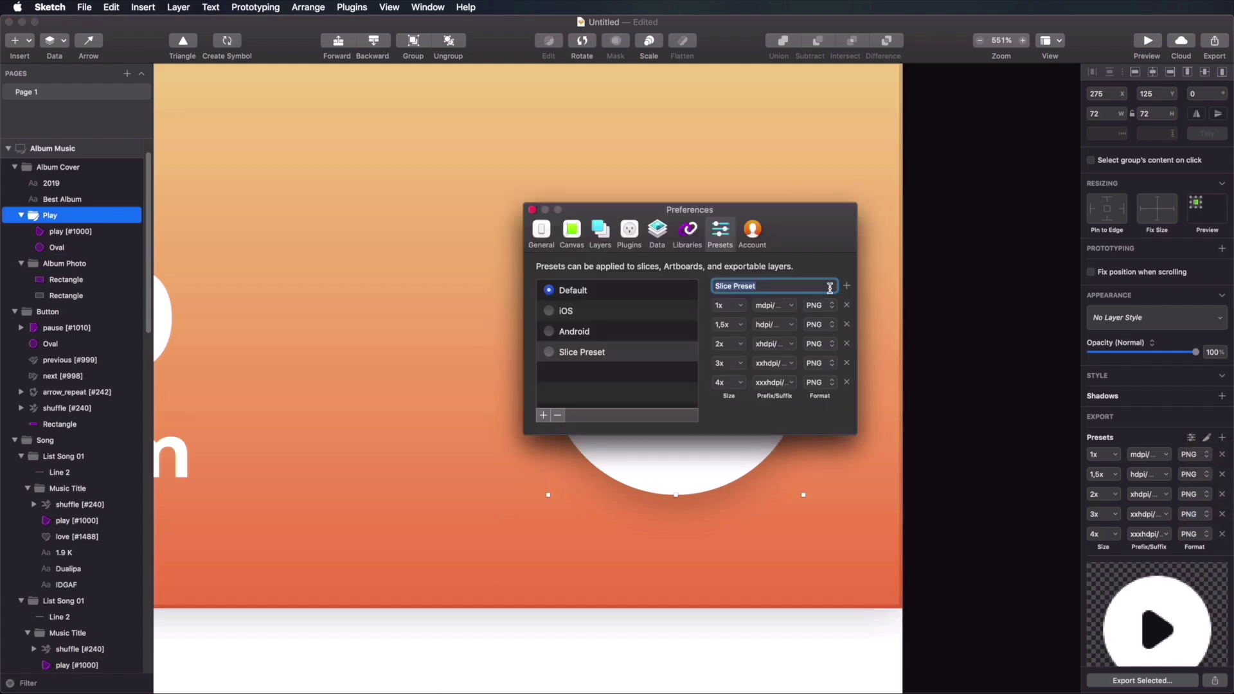
pyautogui.write('Adi')
pyautogui.click(532, 210)
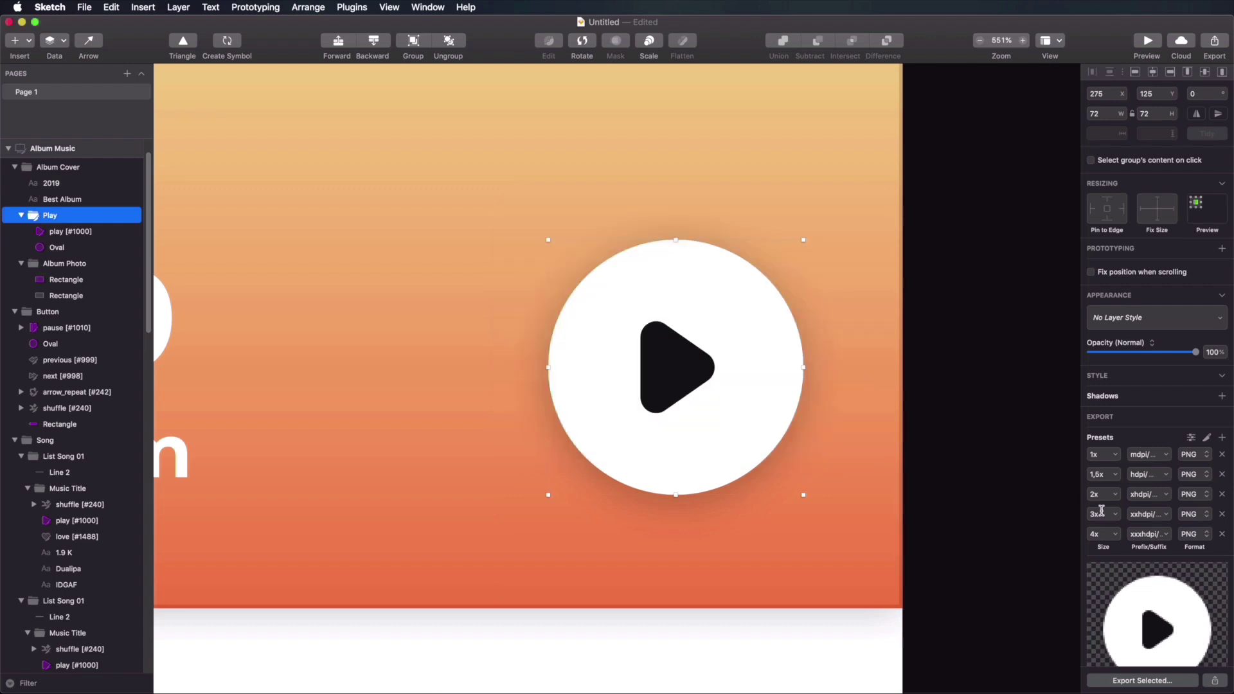
# Step: Choose the new custom preset for the Play group and export it to the images folder
pyautogui.click(1192, 437)
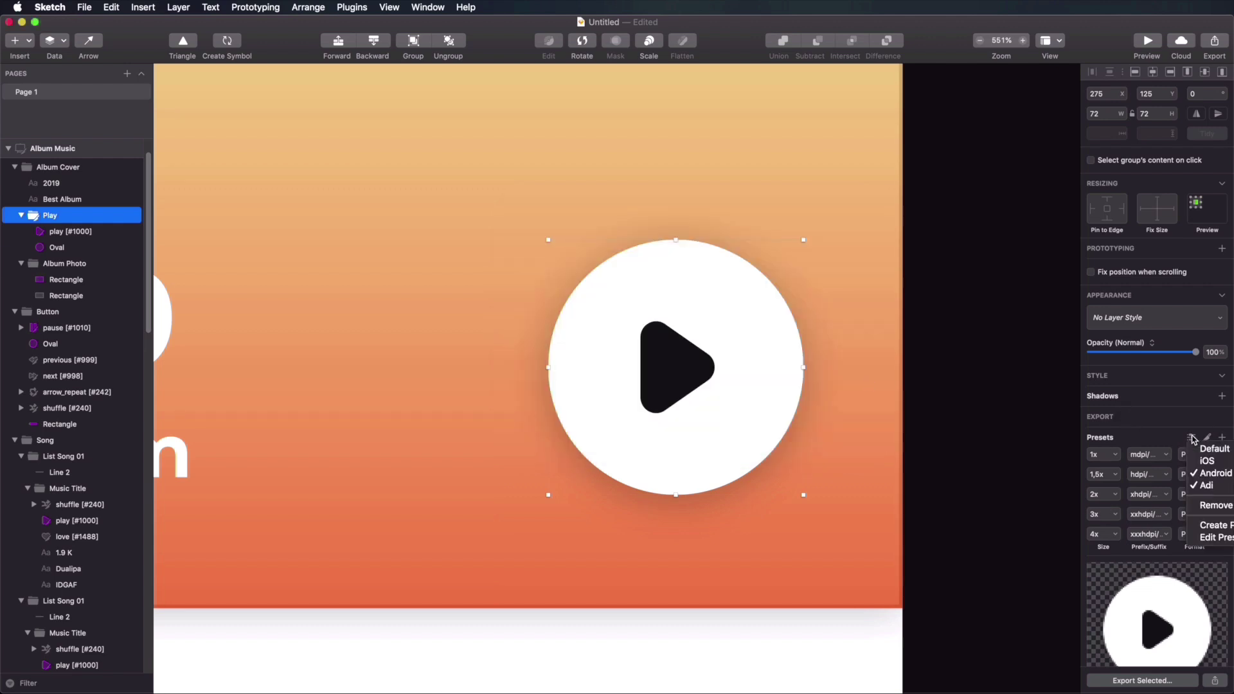
pyautogui.click(1212, 485)
pyautogui.click(1142, 681)
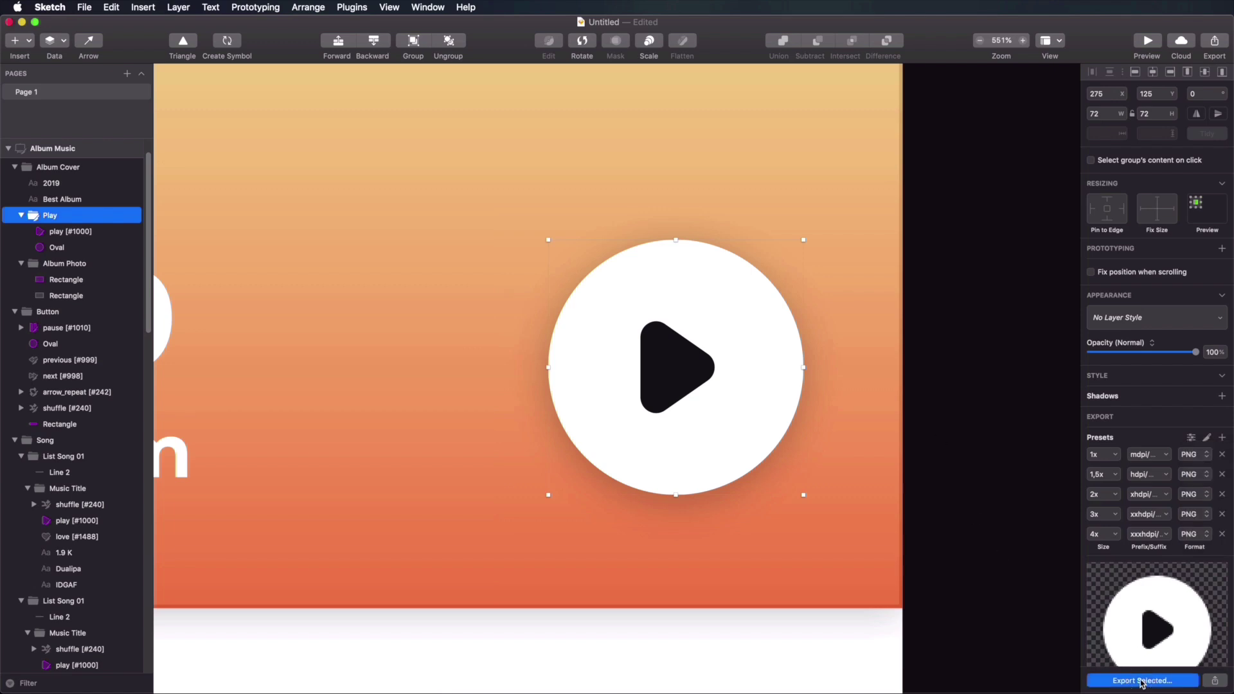
pyautogui.press('Return')
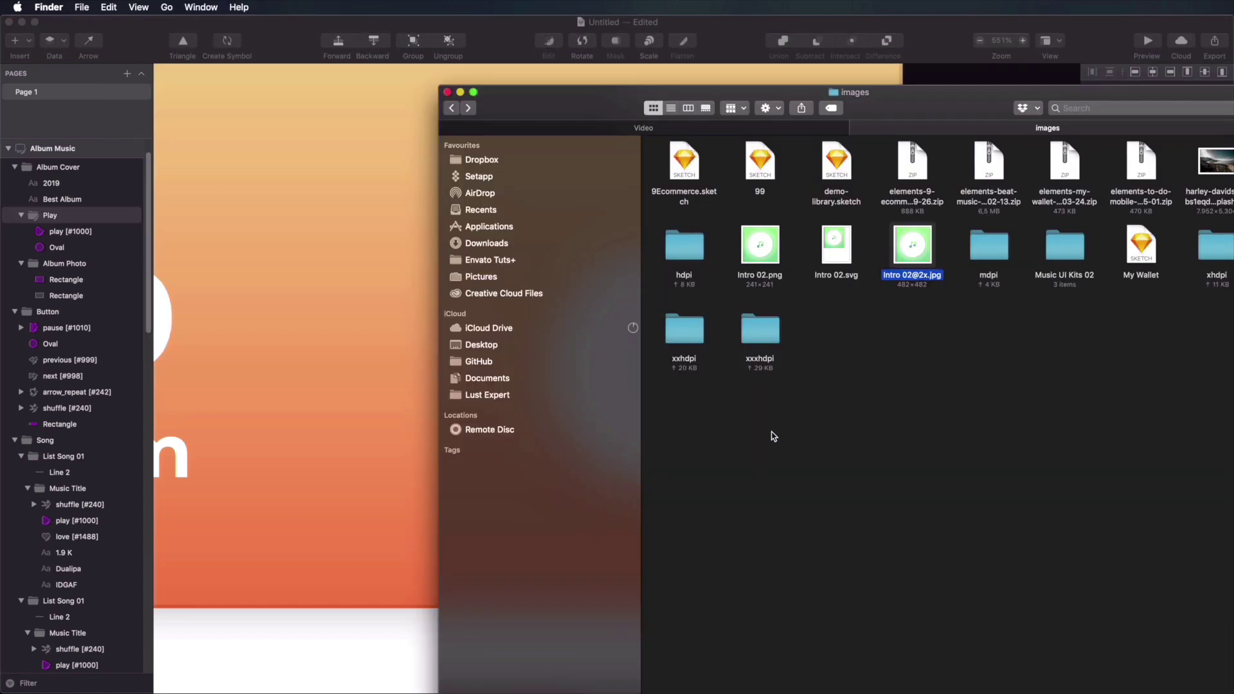
# Step: Inspect the exported mdpi, xhdpi, xxhdpi and xxxhdpi folders in Finder and return to Sketch
pyautogui.moveTo(970, 108); pyautogui.dragTo(754, 107)
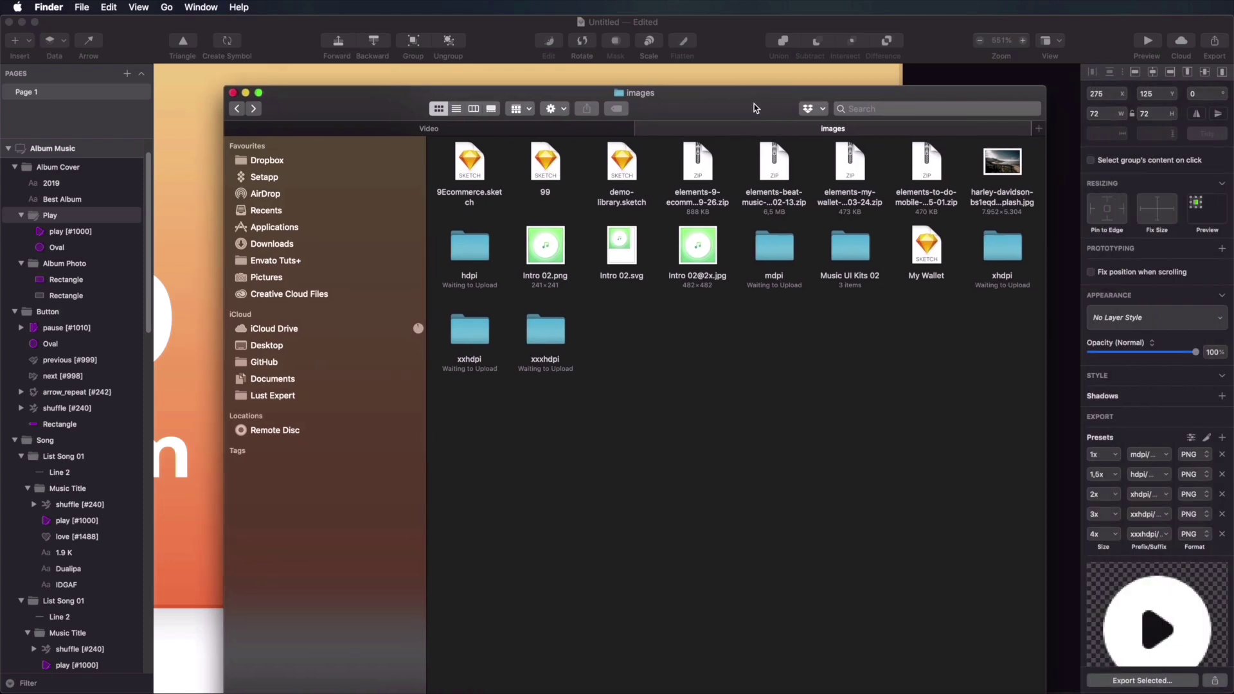
pyautogui.doubleClick(774, 250)
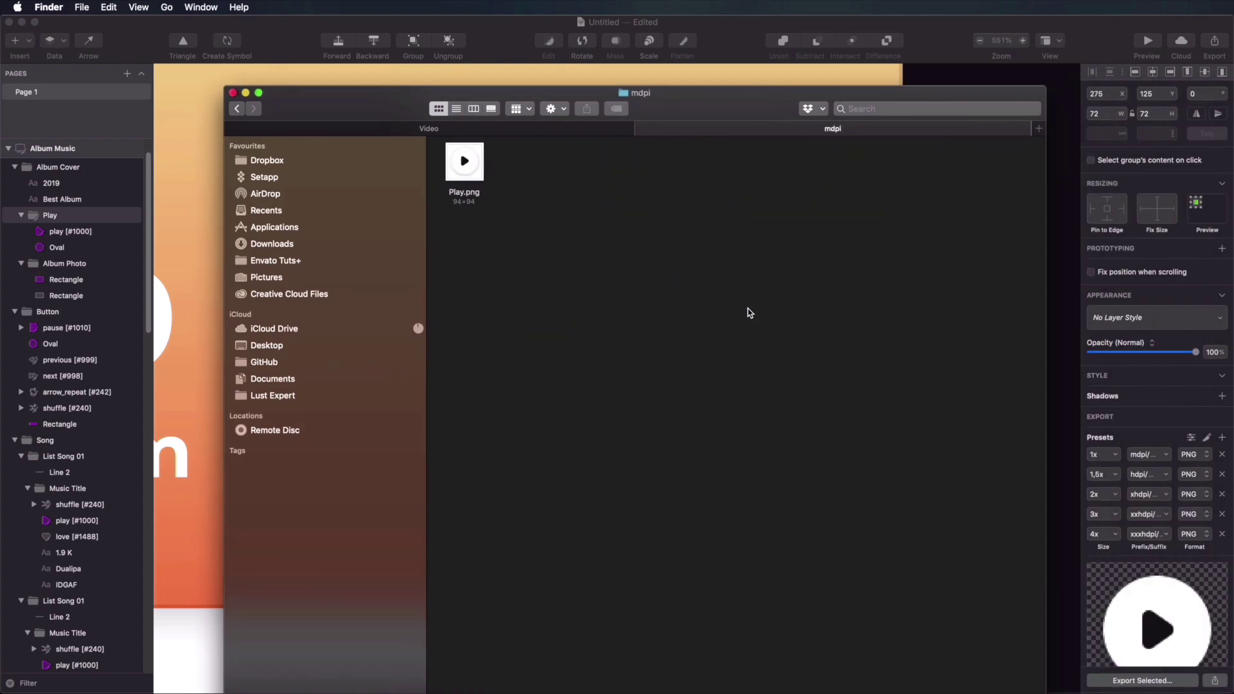
pyautogui.press('super+bracketleft')
pyautogui.doubleClick(995, 248)
pyautogui.press('super+bracketleft')
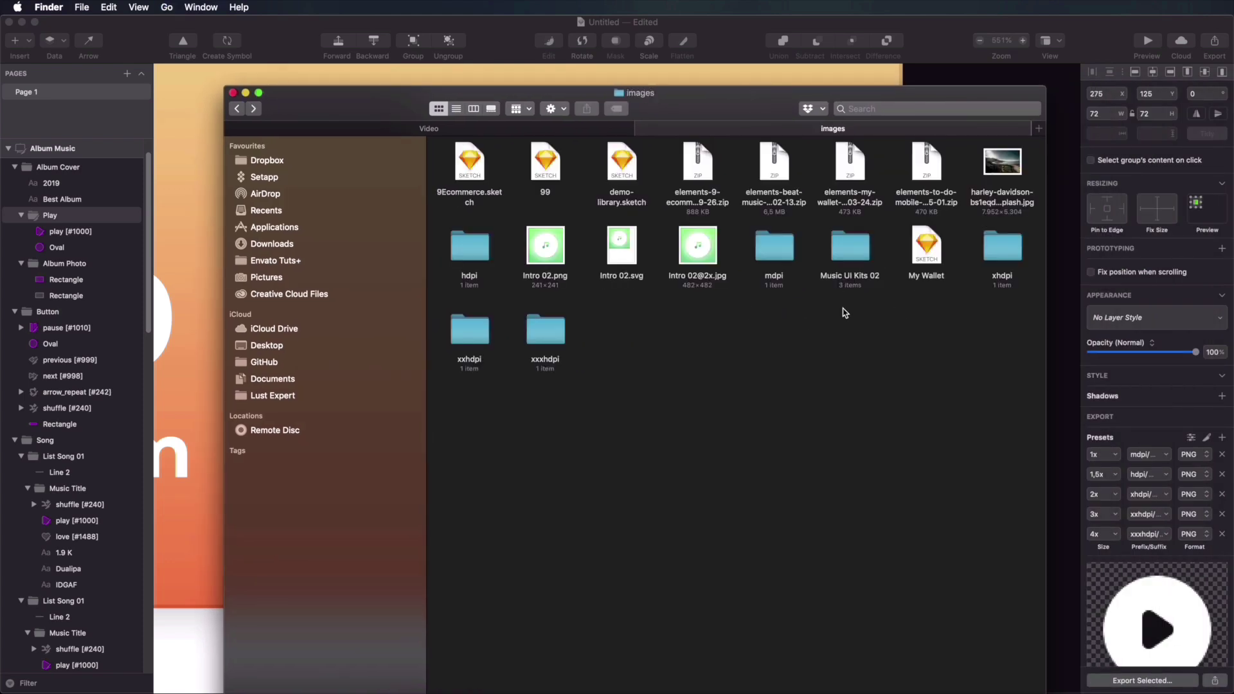
pyautogui.doubleClick(473, 345)
pyautogui.press('super+bracketleft')
pyautogui.click(551, 333)
pyautogui.doubleClick(551, 333)
pyautogui.press('super+bracketleft')
pyautogui.press('super+Tab')
# Step: Reselect the Play group, review the document's full list of exportable slices, and close the list without exporting
pyautogui.click(755, 360)
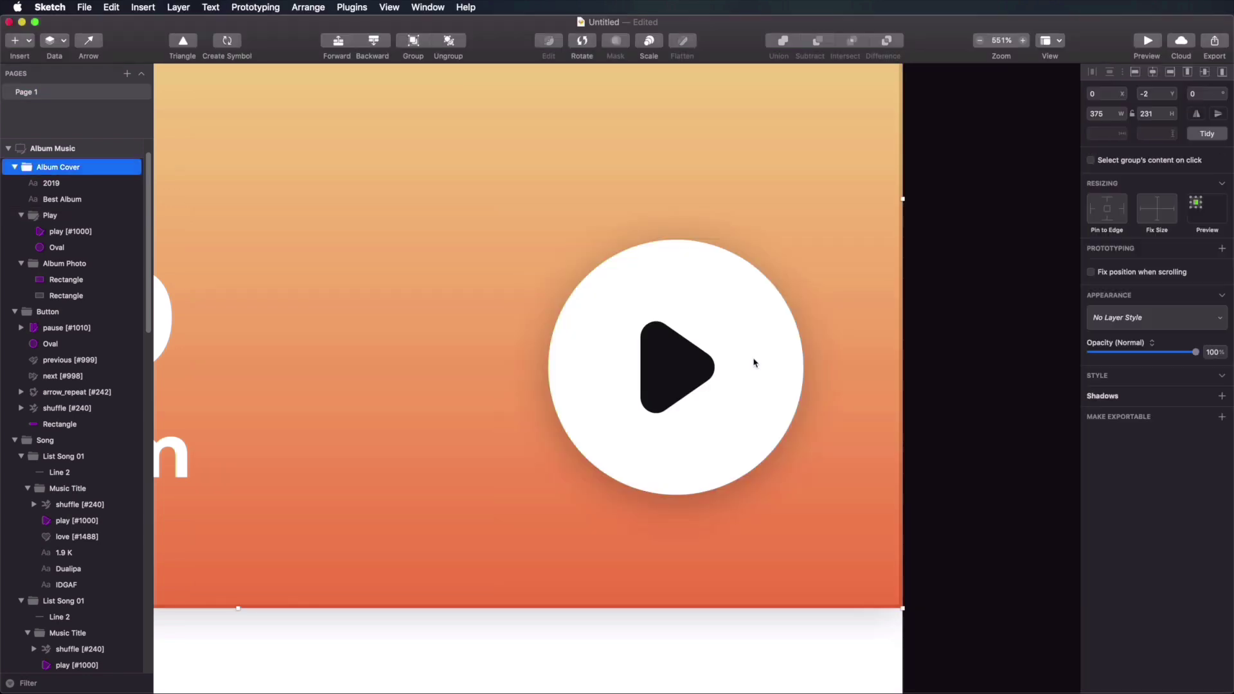
pyautogui.click(956, 250)
pyautogui.doubleClick(671, 317)
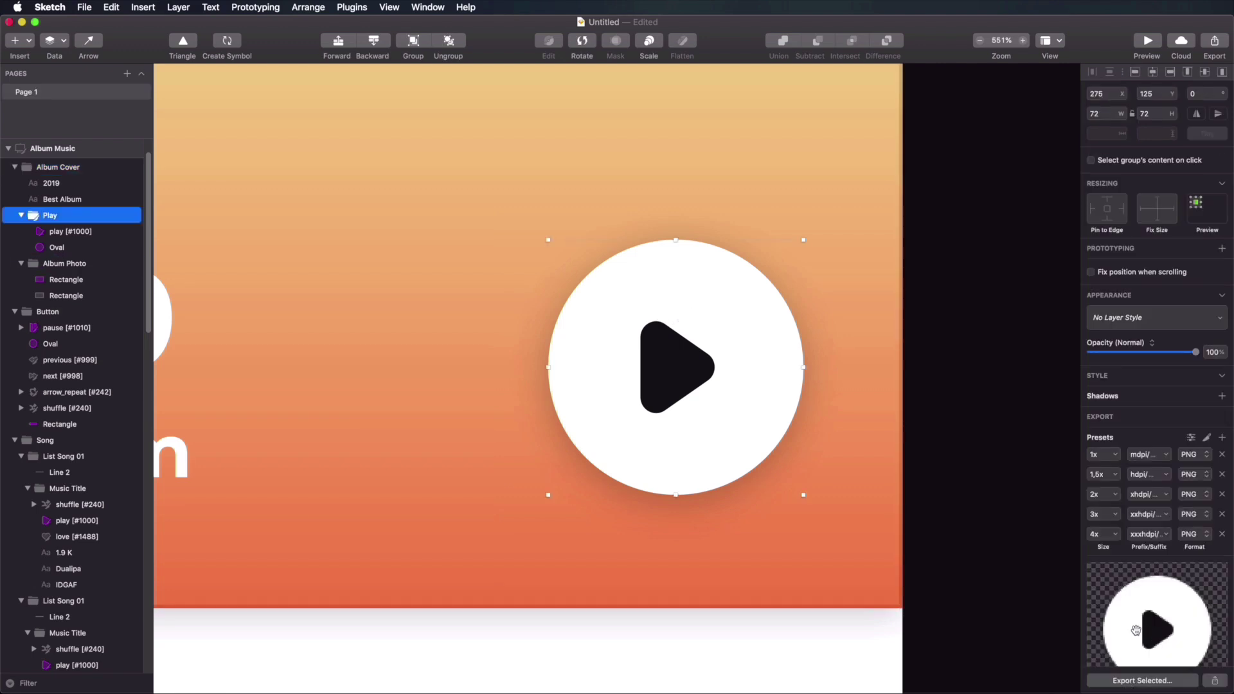
pyautogui.click(1214, 43)
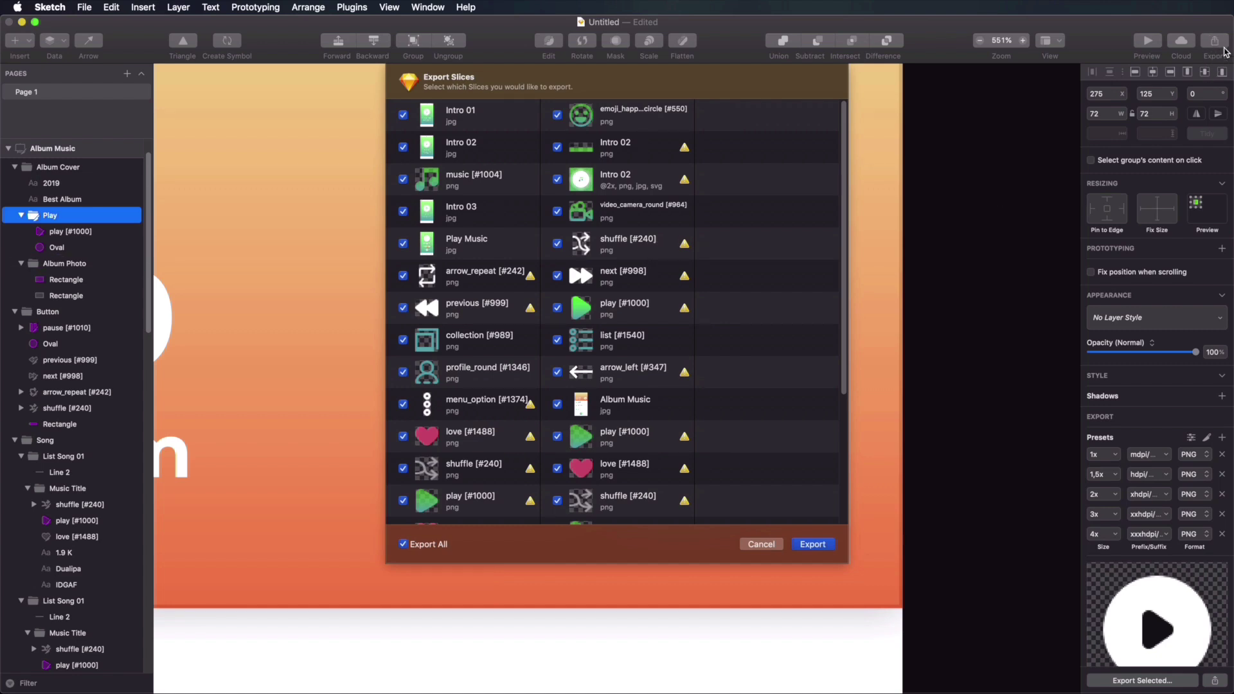
pyautogui.press('Escape')
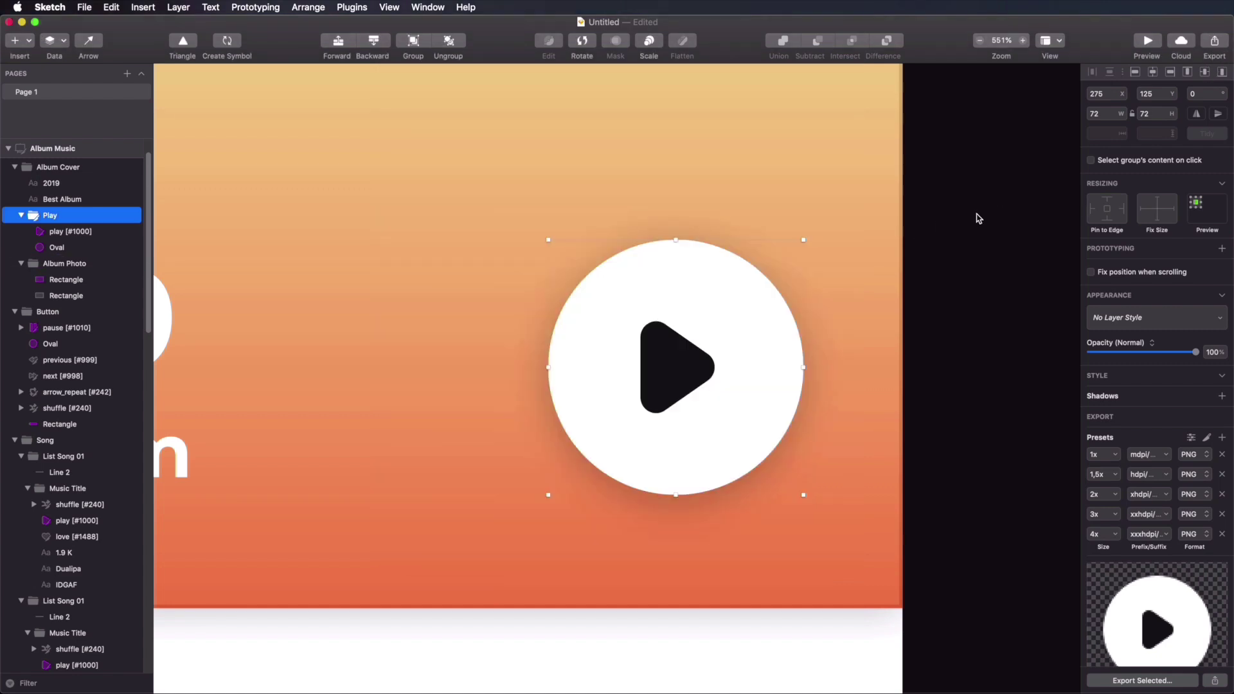
# Step: Replace the 2x JPG export setting of the Play Music and Album Music artboards with a 1x PNG one, and deselect them
pyautogui.click(976, 241)
pyautogui.scroll(-10, 977, 243)
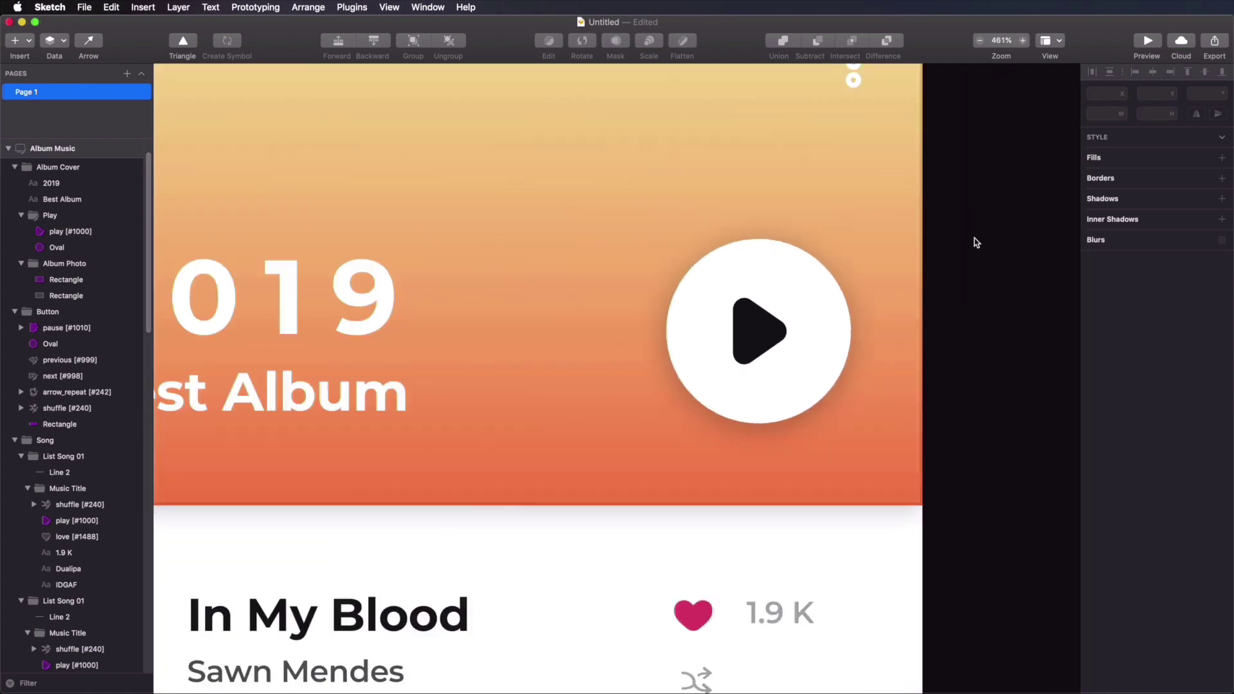
pyautogui.scroll(-5, 778, 278)
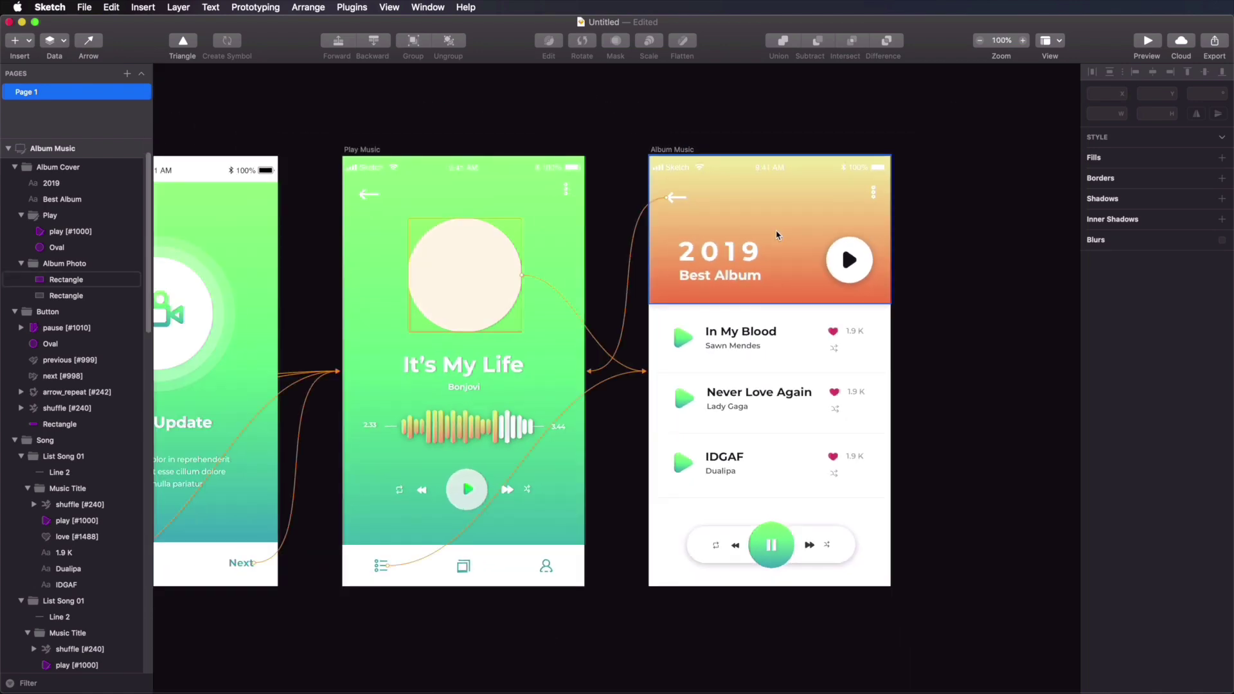
pyautogui.click(778, 148)
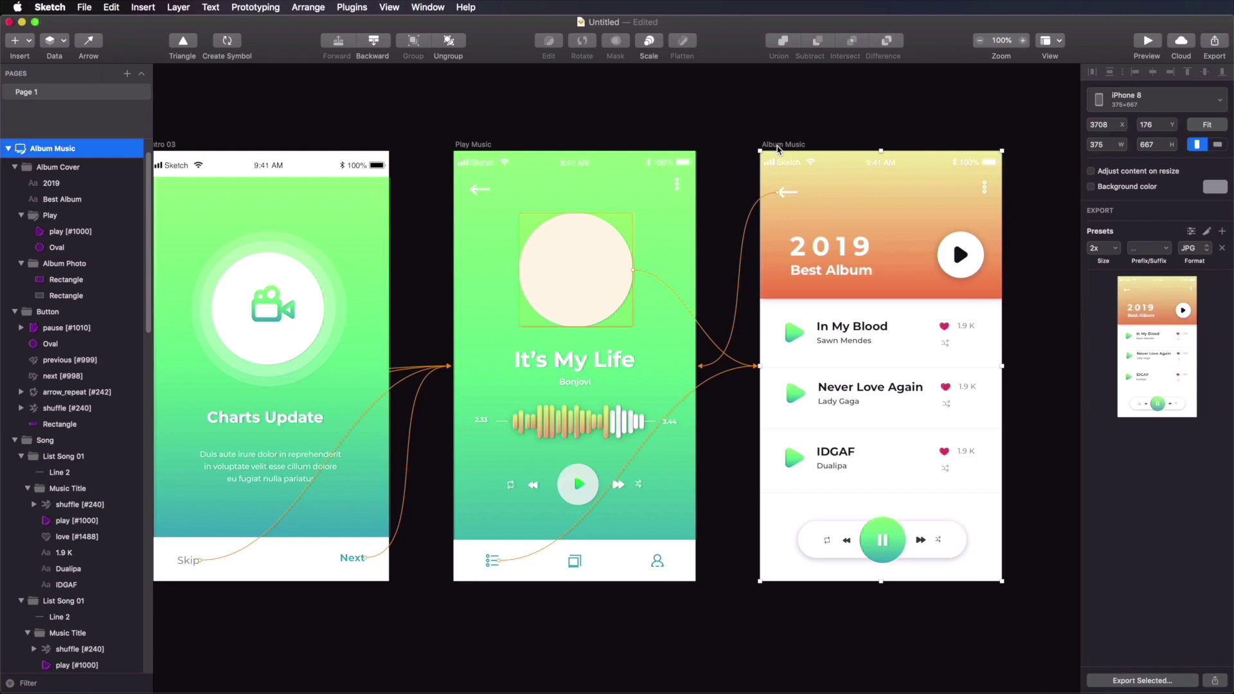
pyautogui.click(537, 144)
pyautogui.keyDown('shift'); pyautogui.click(818, 149); pyautogui.keyUp('shift')
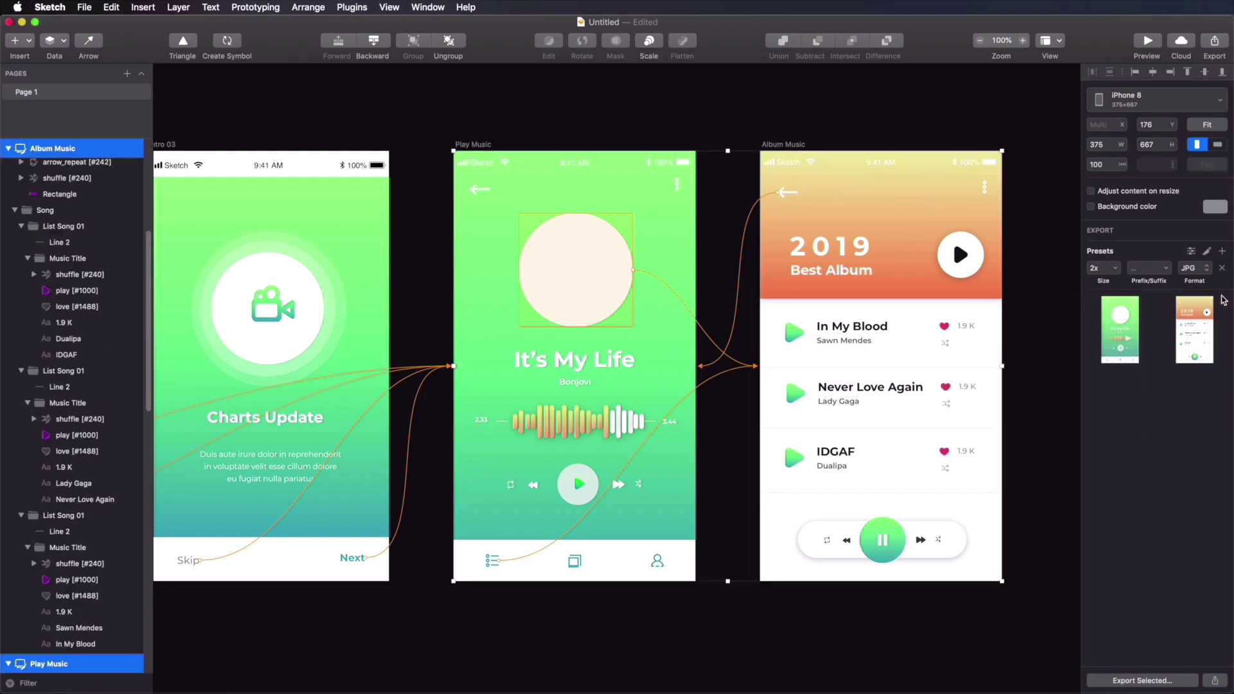
pyautogui.click(1224, 269)
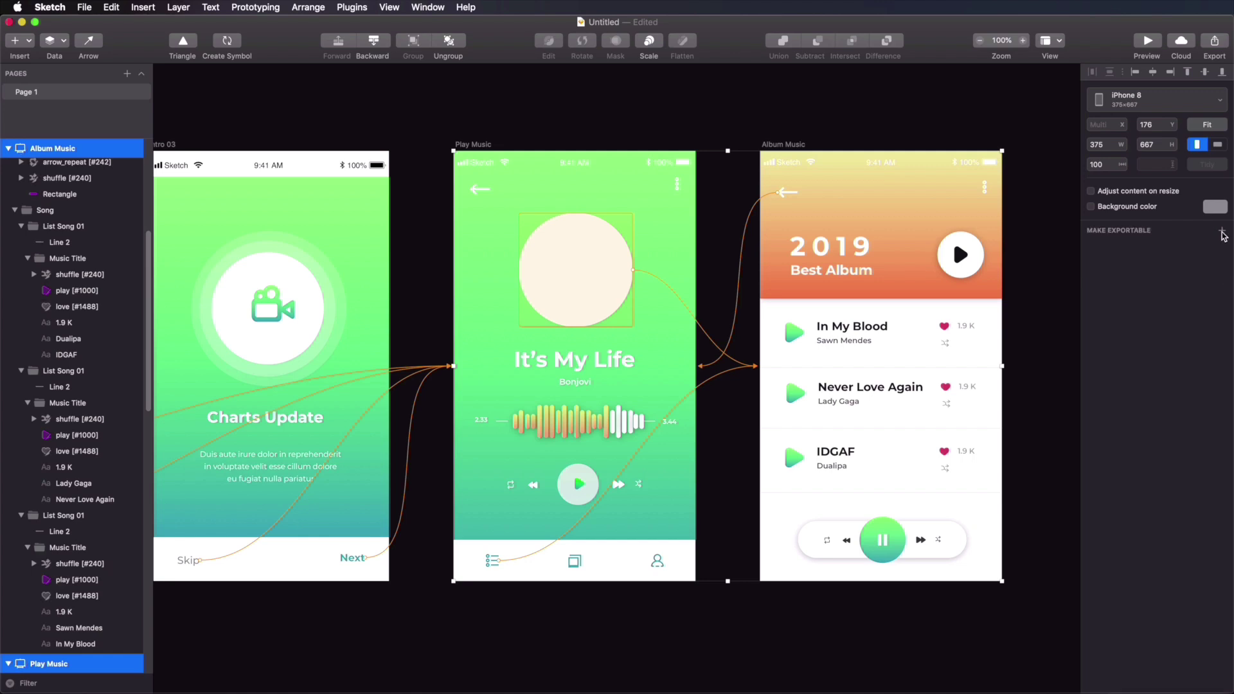
pyautogui.click(1222, 232)
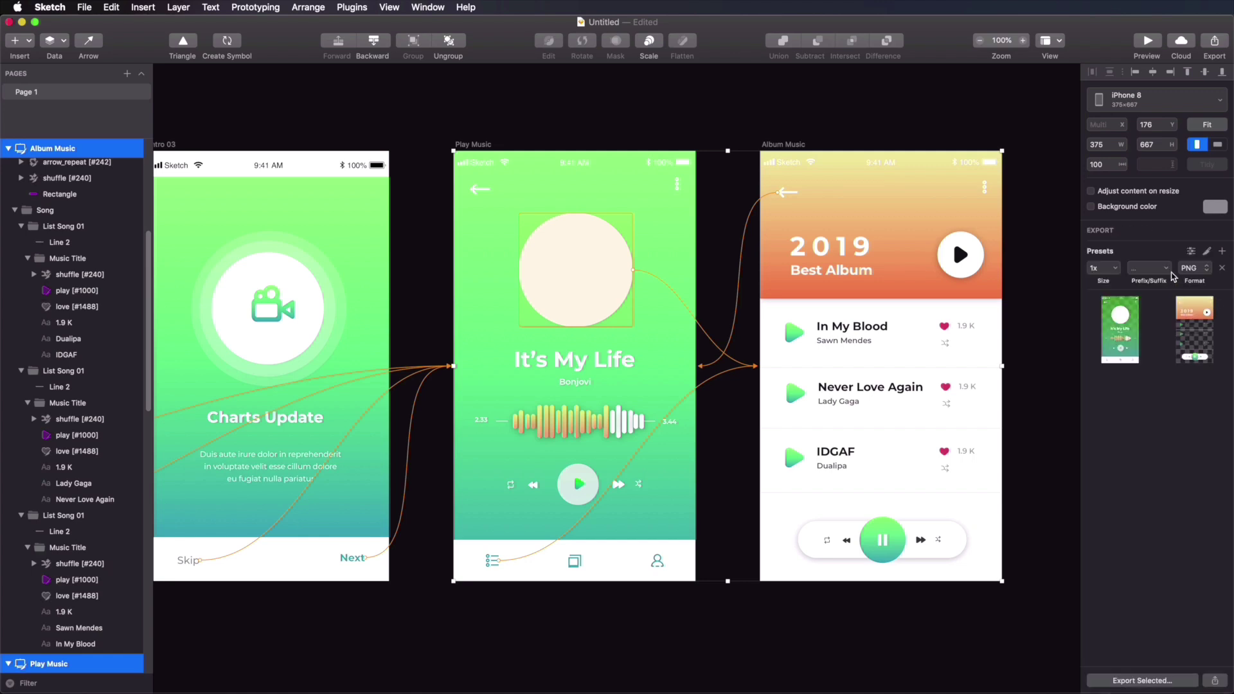
pyautogui.click(1205, 272)
pyautogui.click(705, 132)
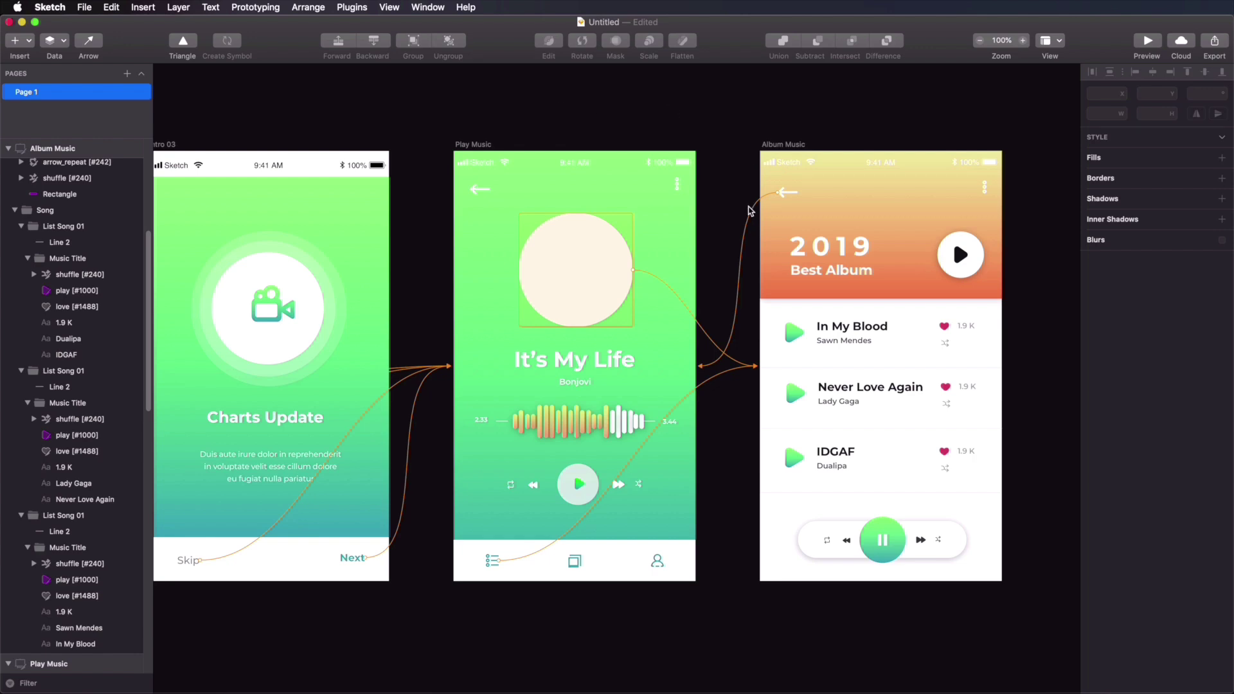
# Step: Export all artboards to a PDF saved as Untitled.pdf in the images folder
pyautogui.click(85, 8)
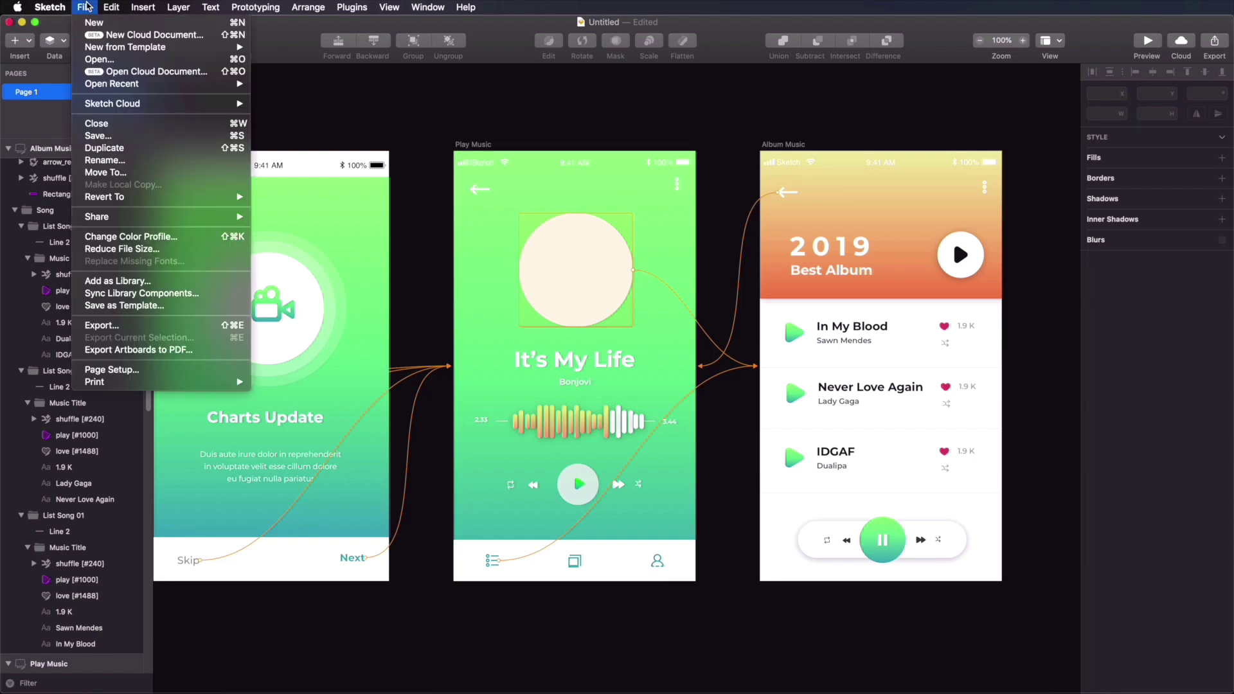
pyautogui.click(153, 354)
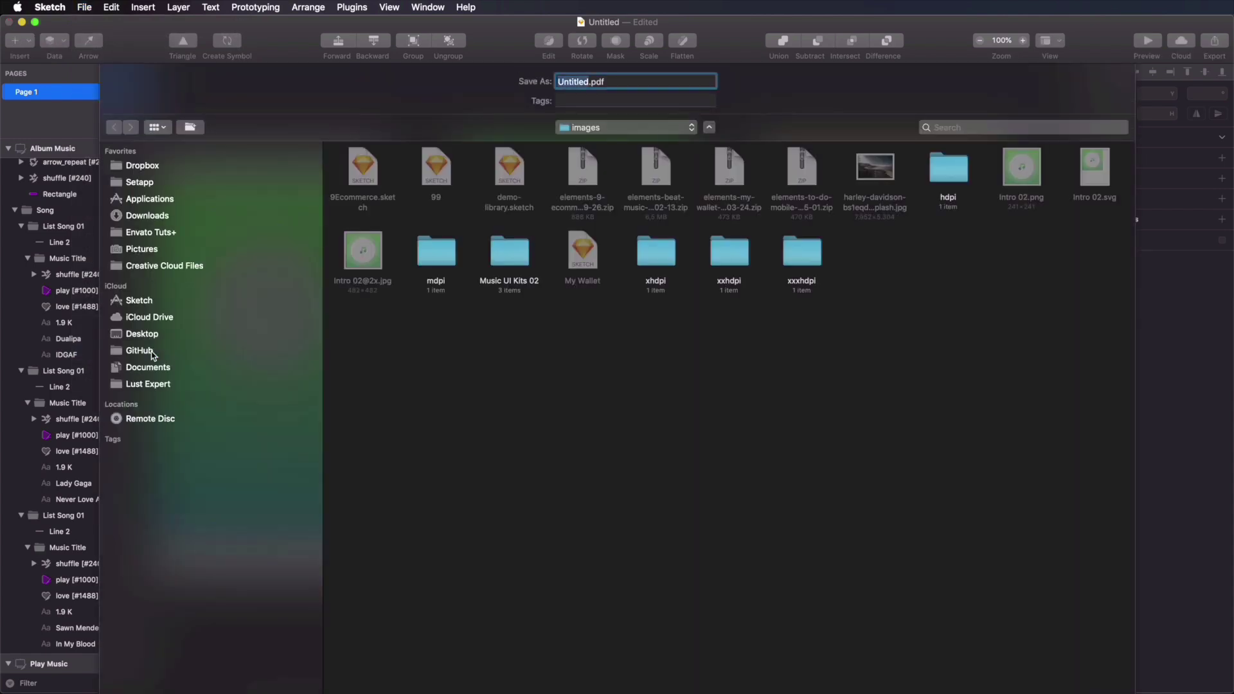
pyautogui.press('Return')
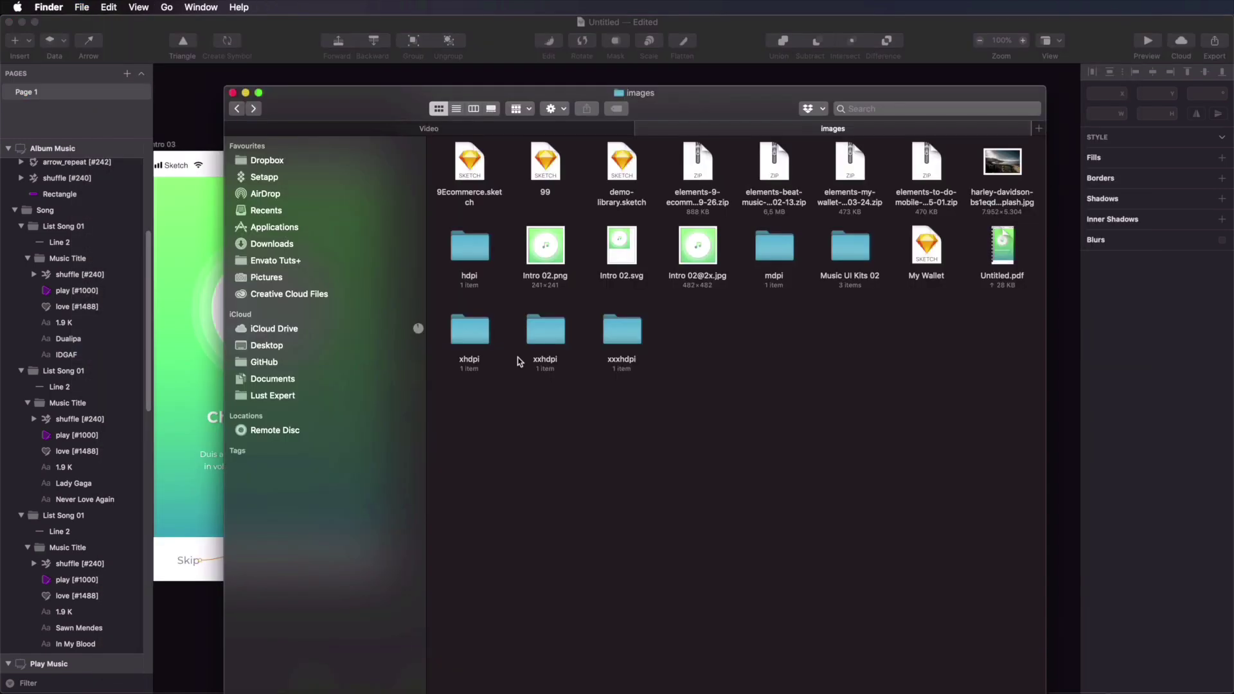
# Step: Open Untitled.pdf in Preview from Finder and look through its second and third pages
pyautogui.doubleClick(1005, 270)
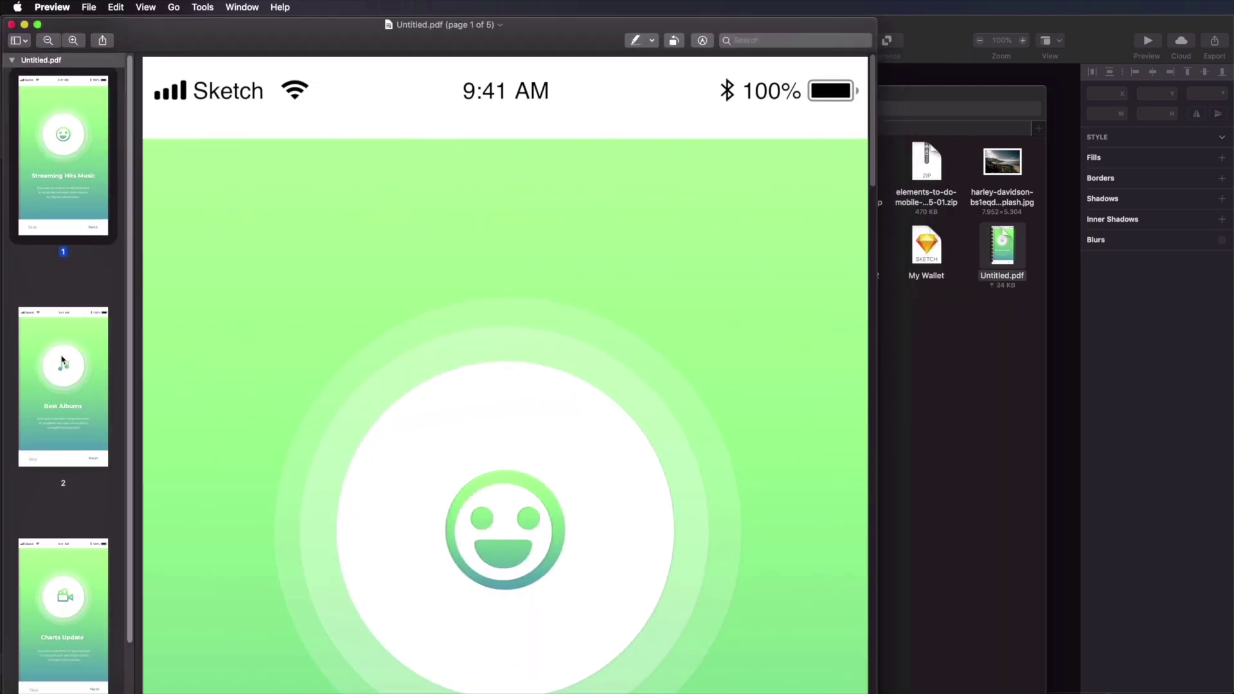
pyautogui.click(62, 361)
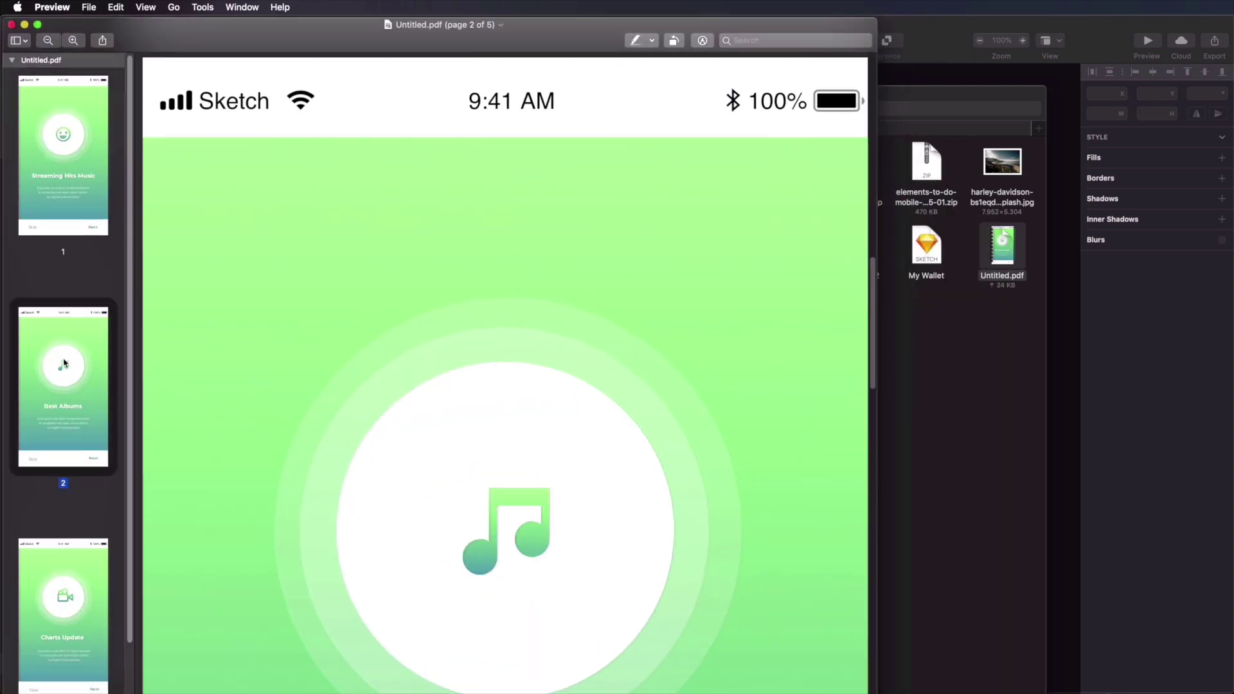
pyautogui.click(74, 584)
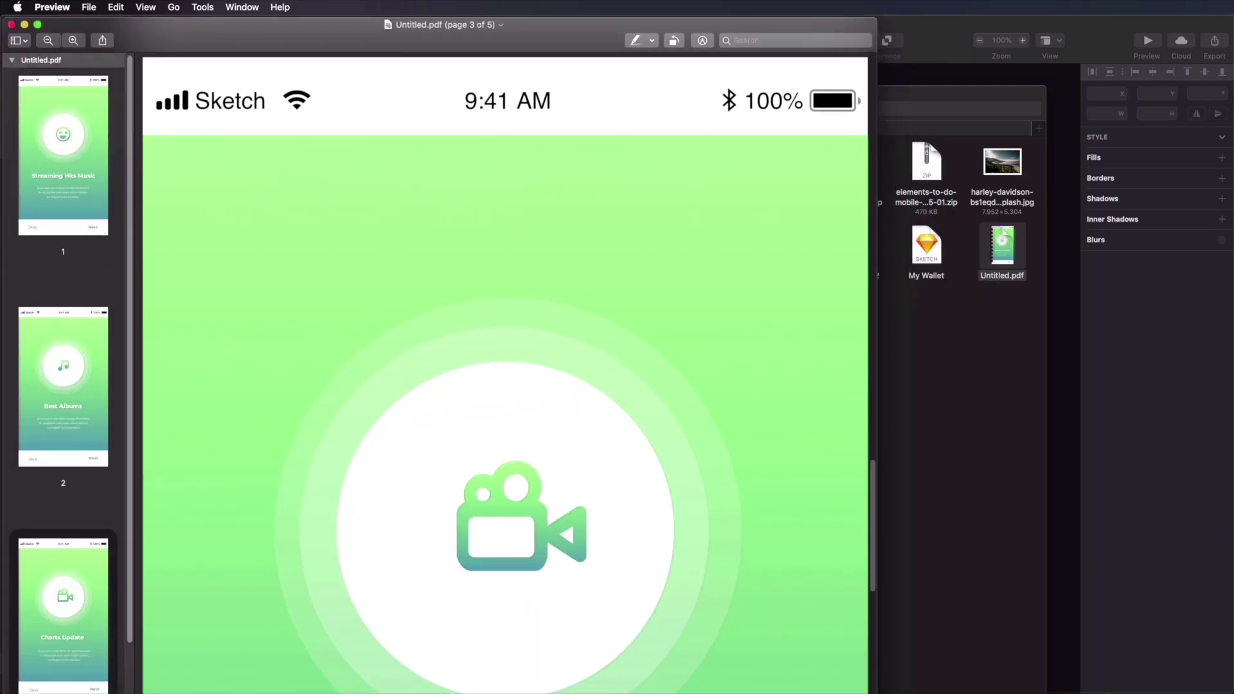
# Step: Shrink the Preview window, look through the pages of Untitled.pdf at a smaller zoom, and close the document
pyautogui.moveTo(873, 691); pyautogui.dragTo(700, 646)
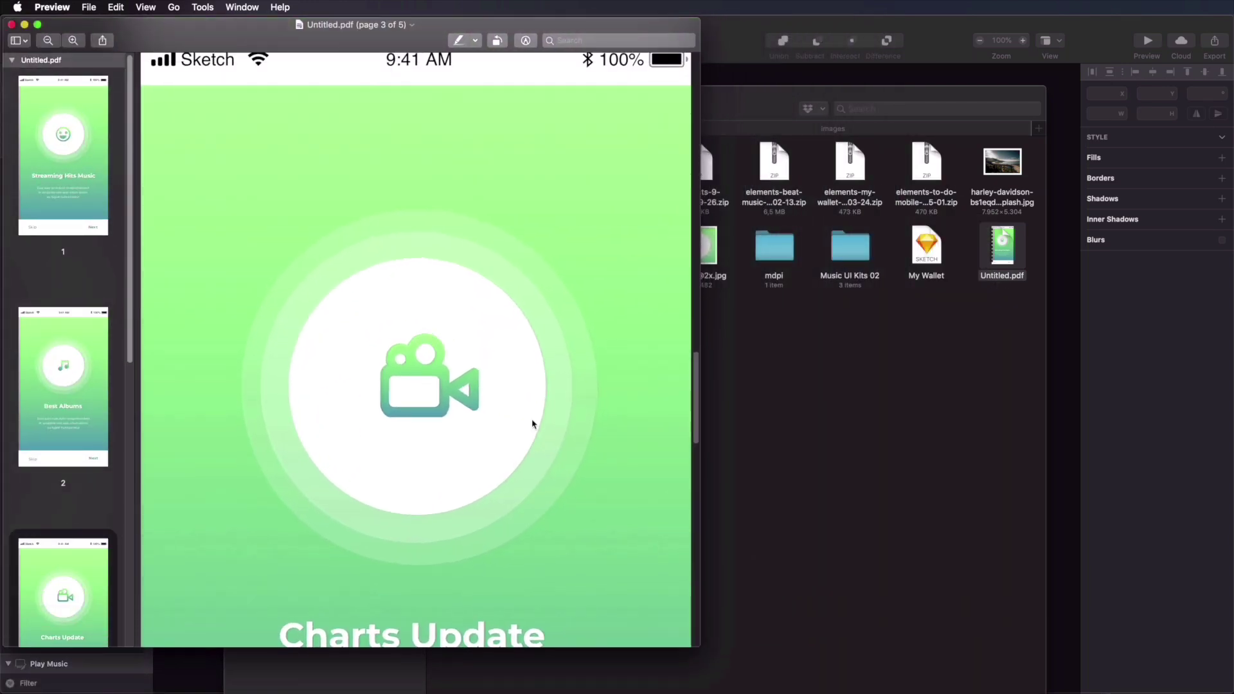
pyautogui.click(50, 41)
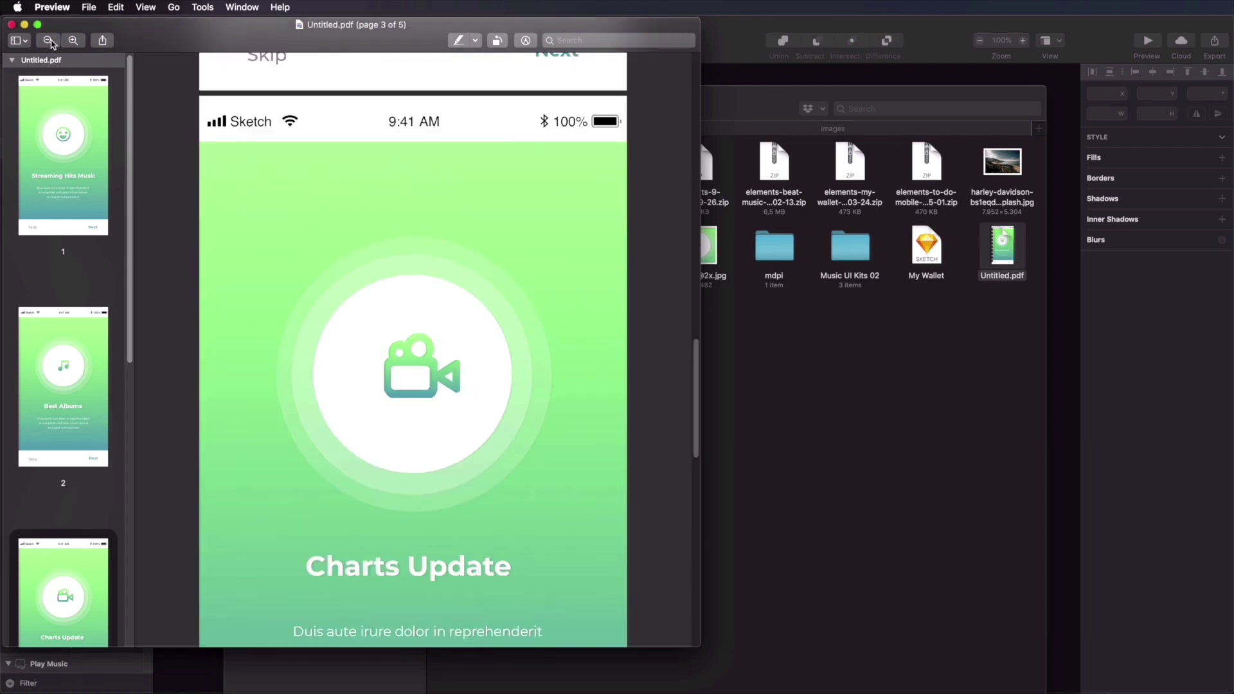
pyautogui.click(50, 41)
pyautogui.click(50, 41)
pyautogui.scroll(-5, 523, 277)
pyautogui.scroll(3, 526, 293)
pyautogui.scroll(5, 526, 292)
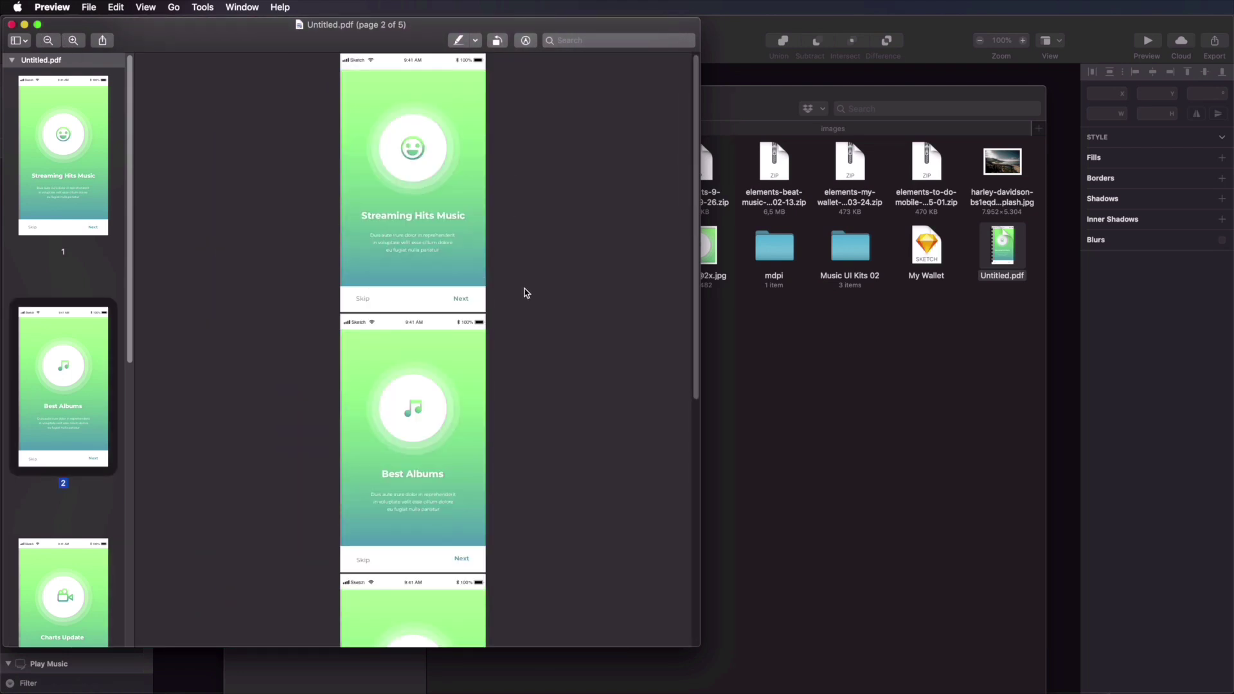
pyautogui.click(12, 25)
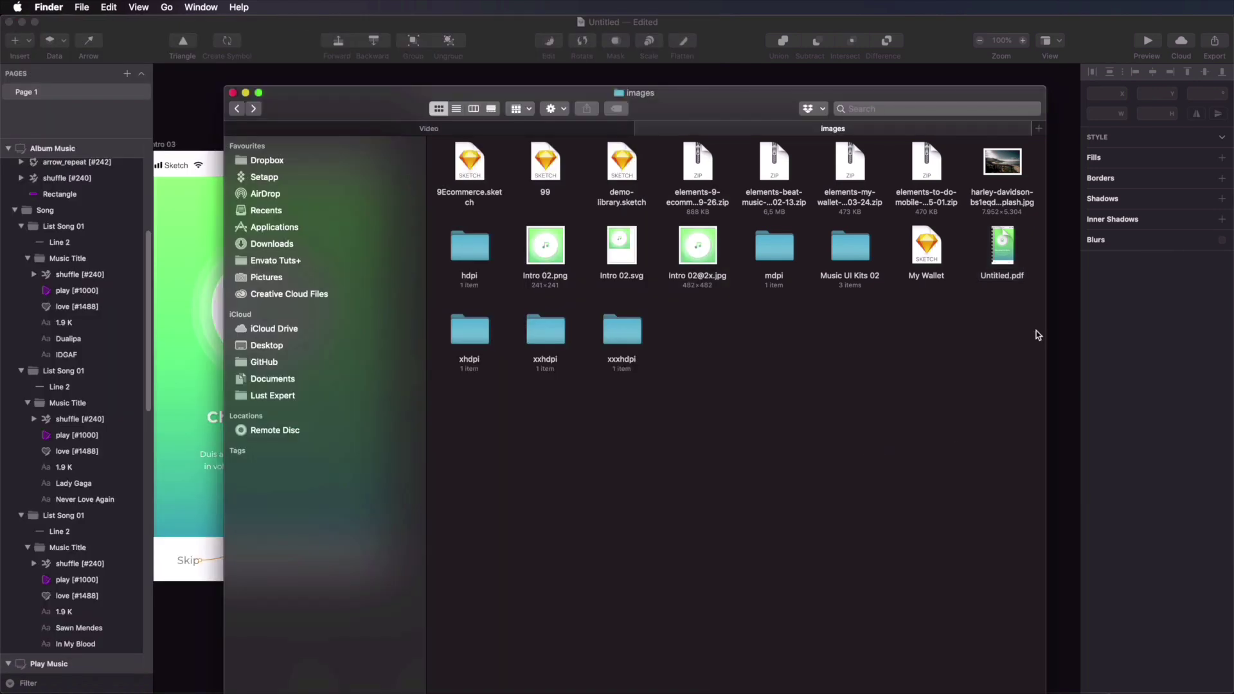
# Step: Return to Sketch and copy the CSS attributes of the green oval behind the pause icon on the Album Music artboard
pyautogui.click(1061, 301)
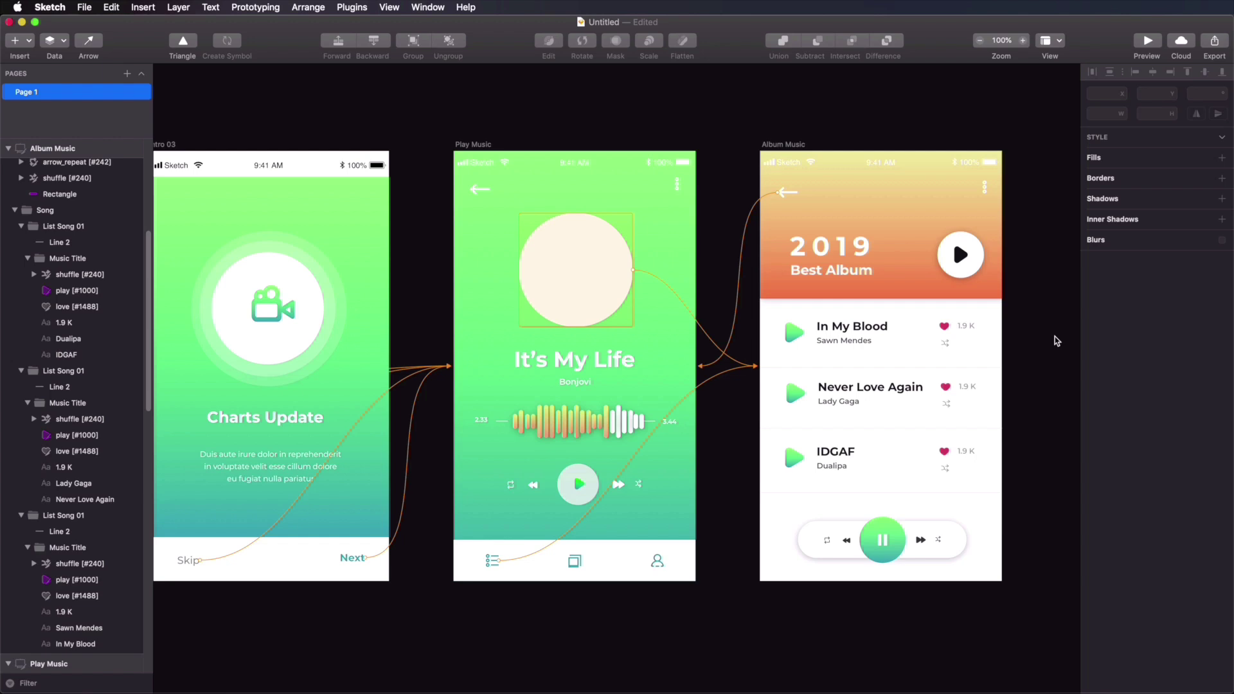
pyautogui.click(897, 537)
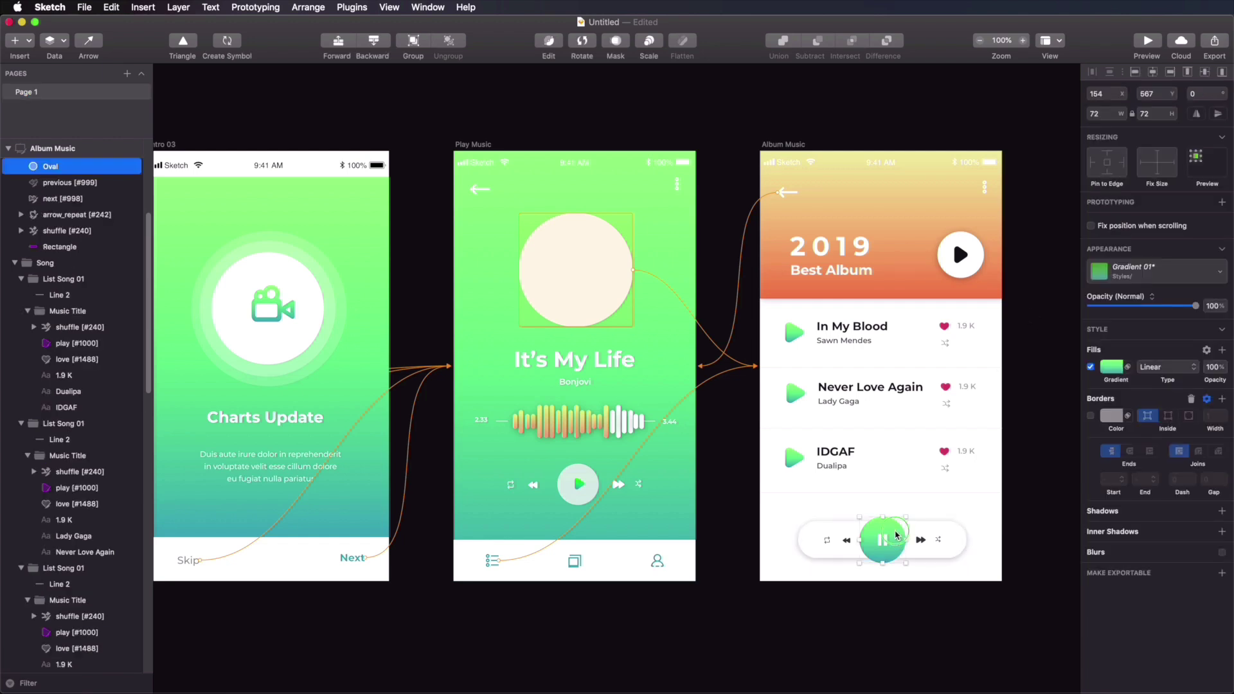
pyautogui.rightClick(897, 535)
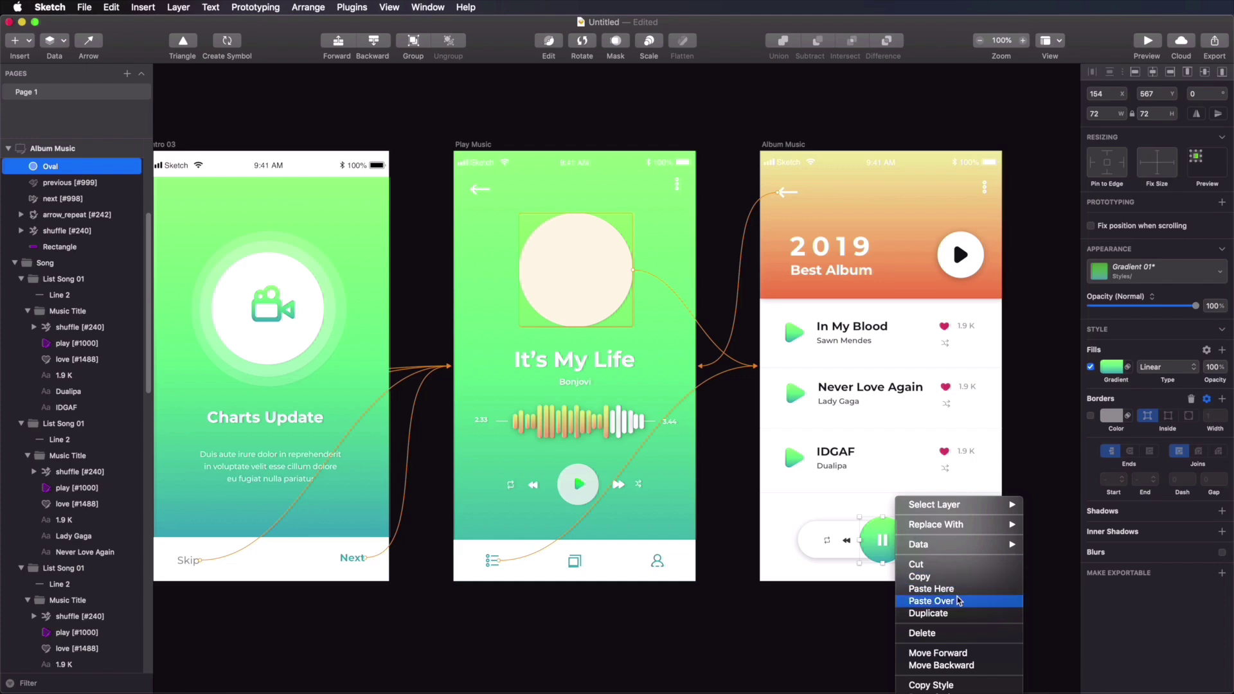
pyautogui.click(1031, 440)
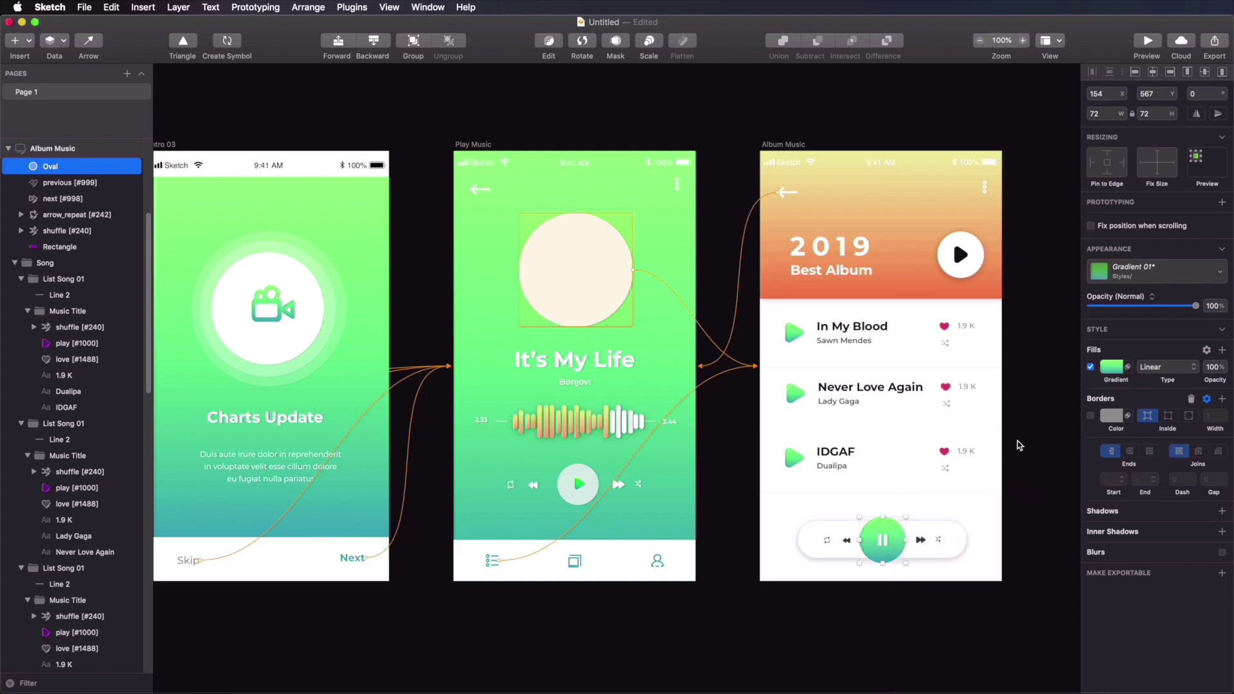
pyautogui.scroll(-10, 1014, 408)
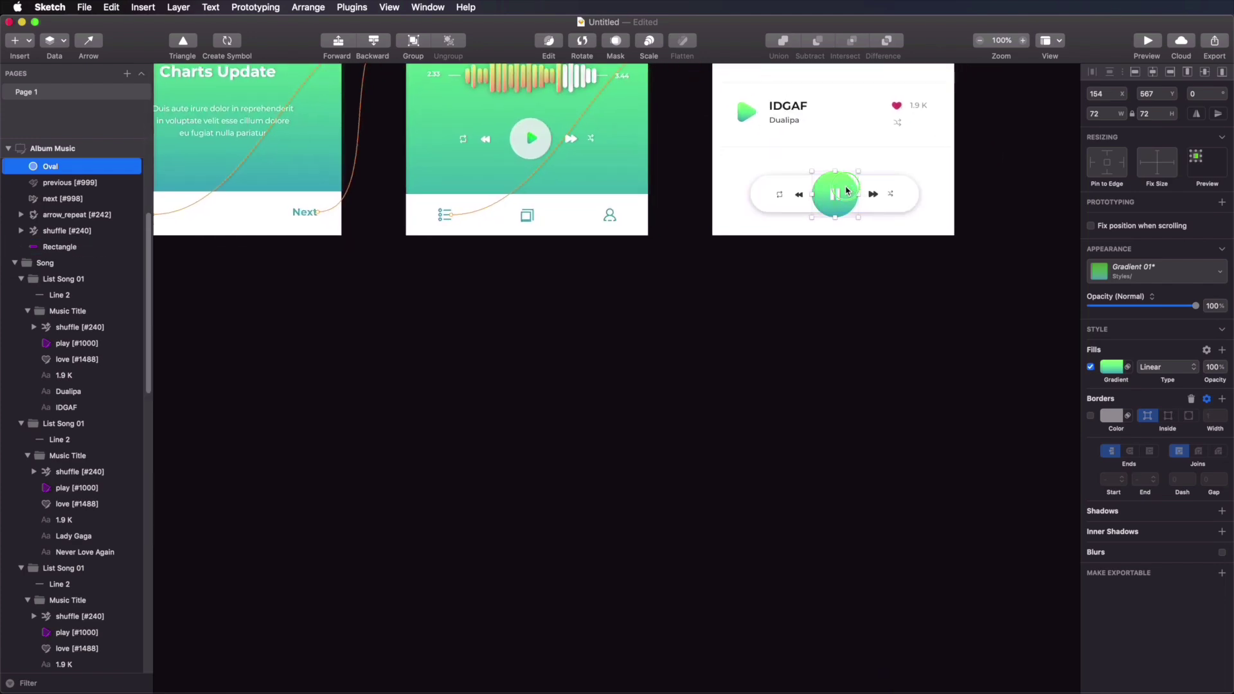
pyautogui.rightClick(846, 186)
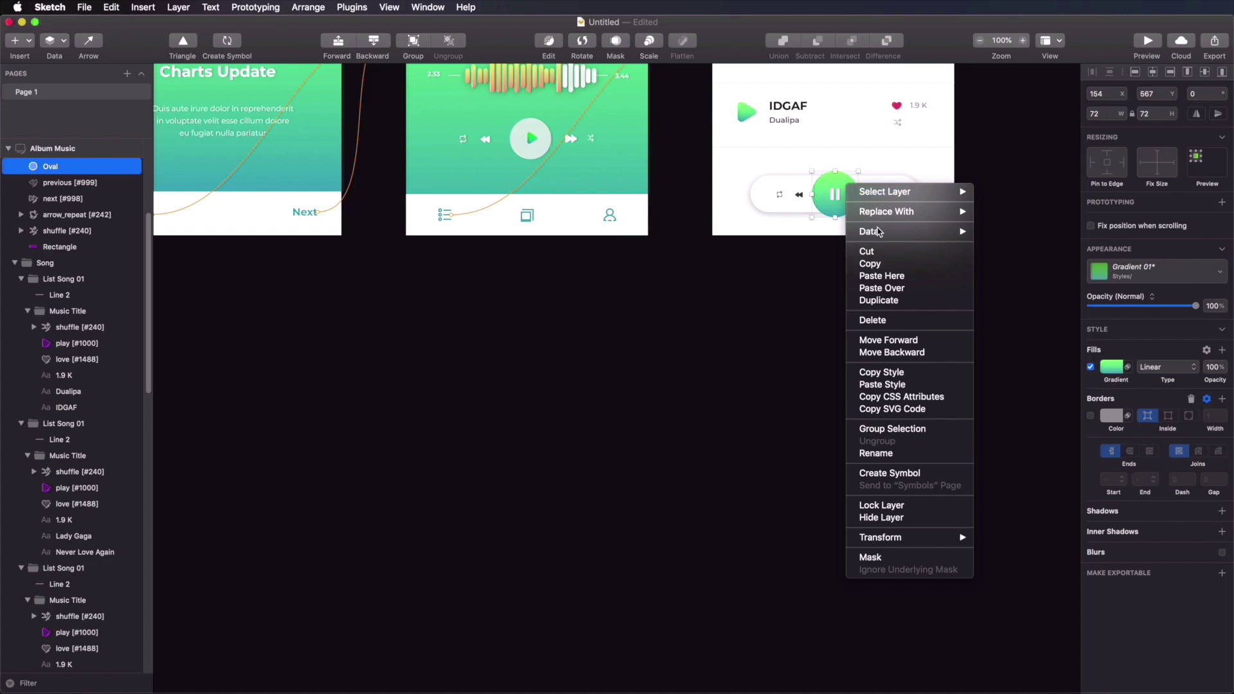
pyautogui.click(911, 399)
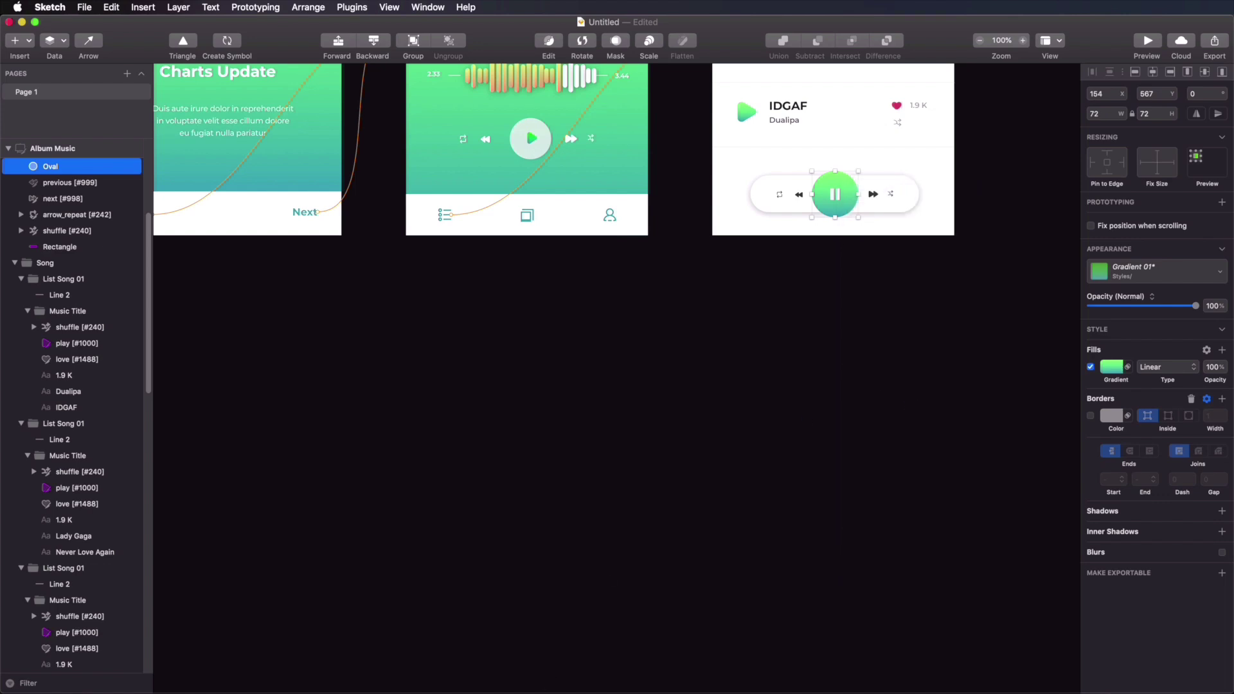
# Step: Switch to Visual Studio Code, paste the oval's CSS into the untitled file, and examine the gradient declaration
pyautogui.press('super+Tab')
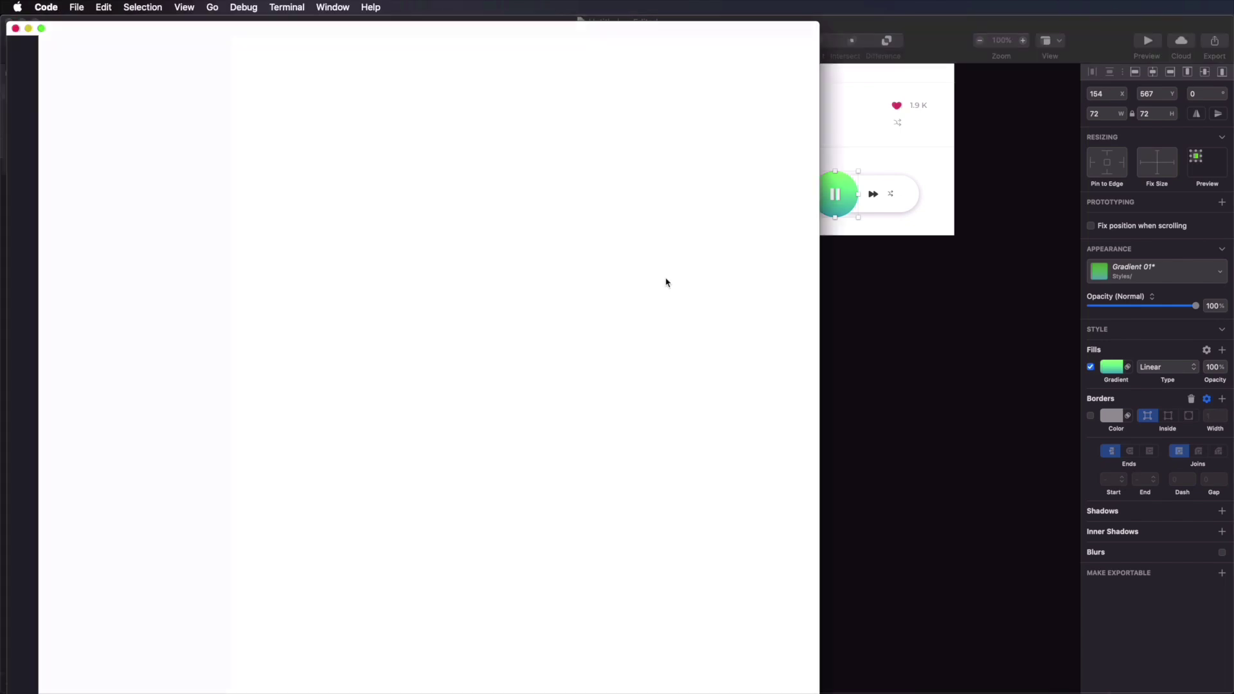
pyautogui.press('super+v')
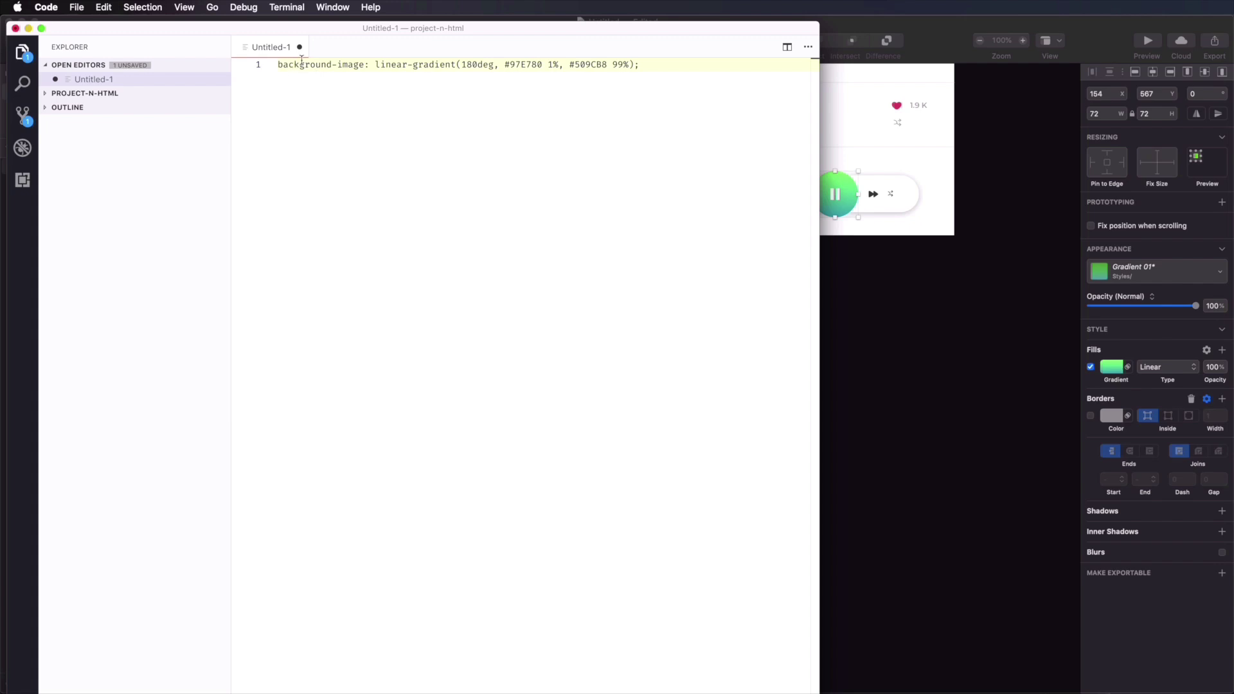
pyautogui.moveTo(294, 64); pyautogui.dragTo(627, 74)
pyautogui.click(627, 127)
pyautogui.tripleClick(525, 61)
pyautogui.click(448, 163)
# Step: Return to Sketch and copy the CSS attributes of the "It's My Life" title on the Play Music artboard
pyautogui.click(856, 324)
pyautogui.scroll(5, 801, 389)
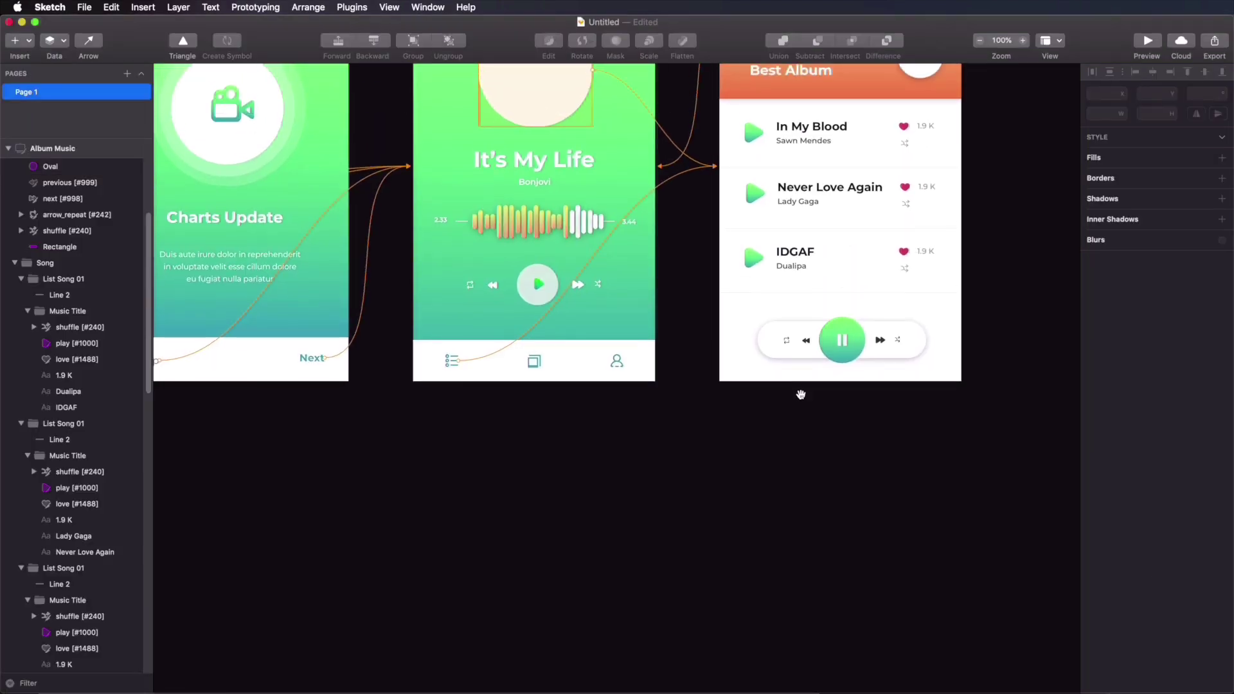
pyautogui.scroll(5, 799, 262)
pyautogui.hscroll(2, 799, 261)
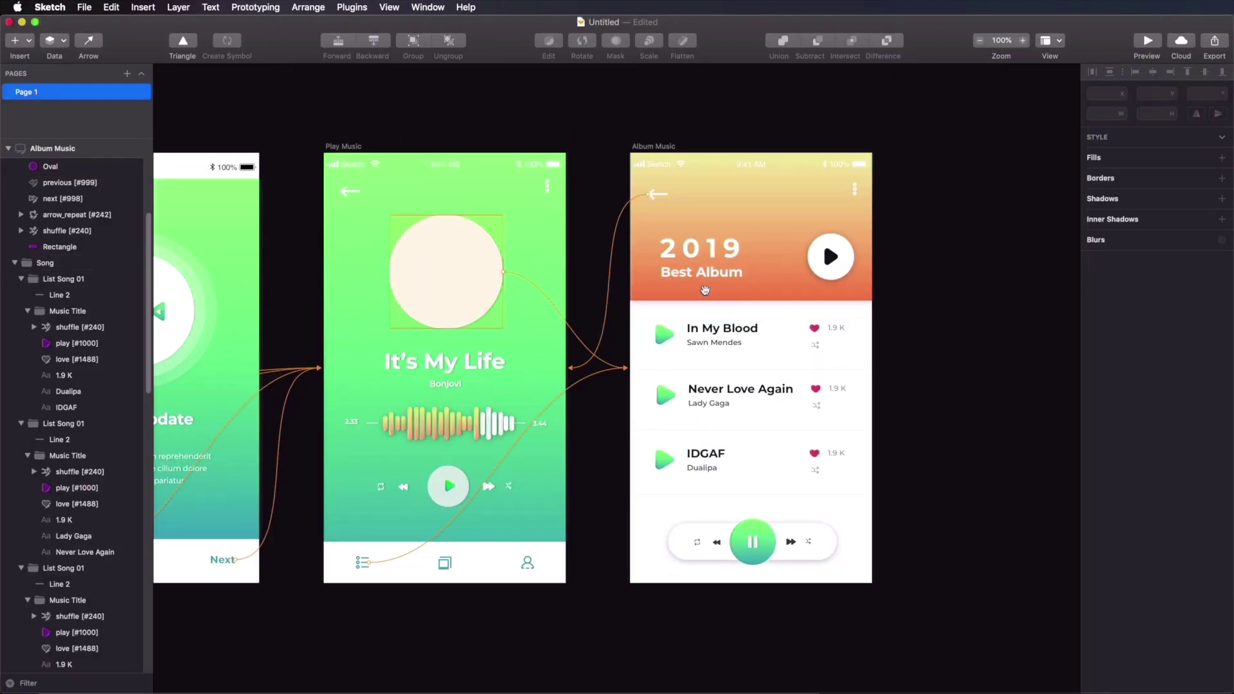
pyautogui.hscroll(-3, 700, 303)
pyautogui.scroll(-1, 701, 303)
pyautogui.click(588, 322)
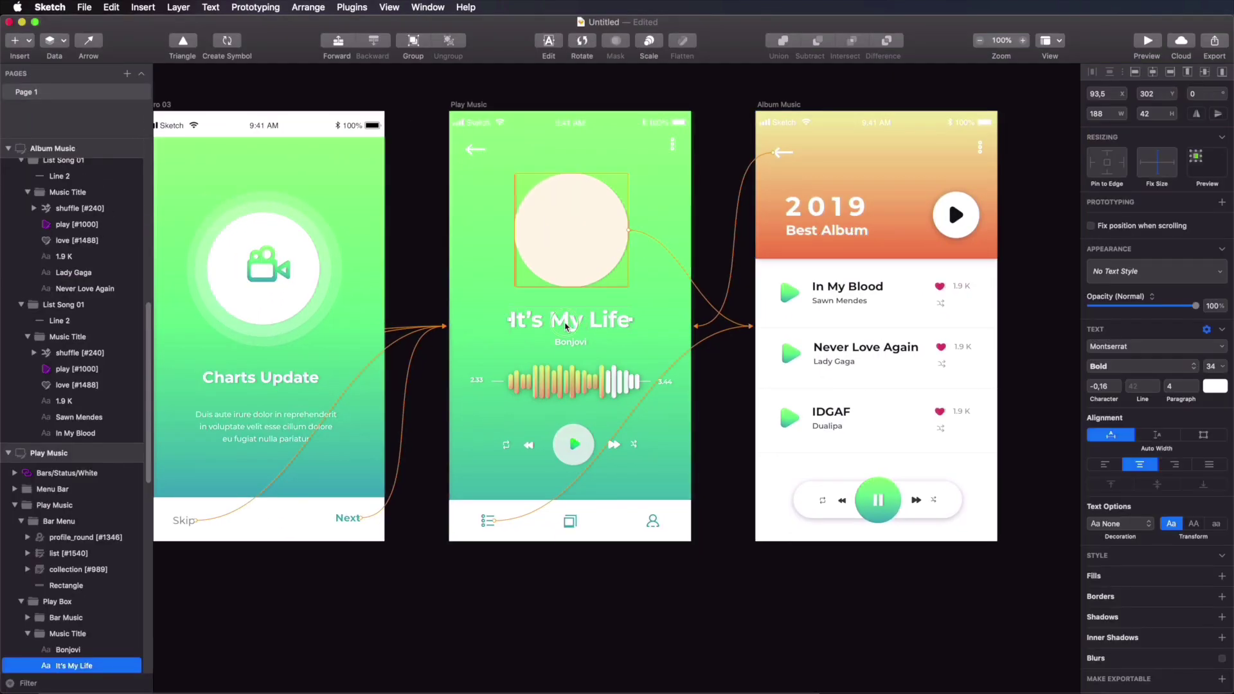
pyautogui.rightClick(565, 327)
pyautogui.click(620, 533)
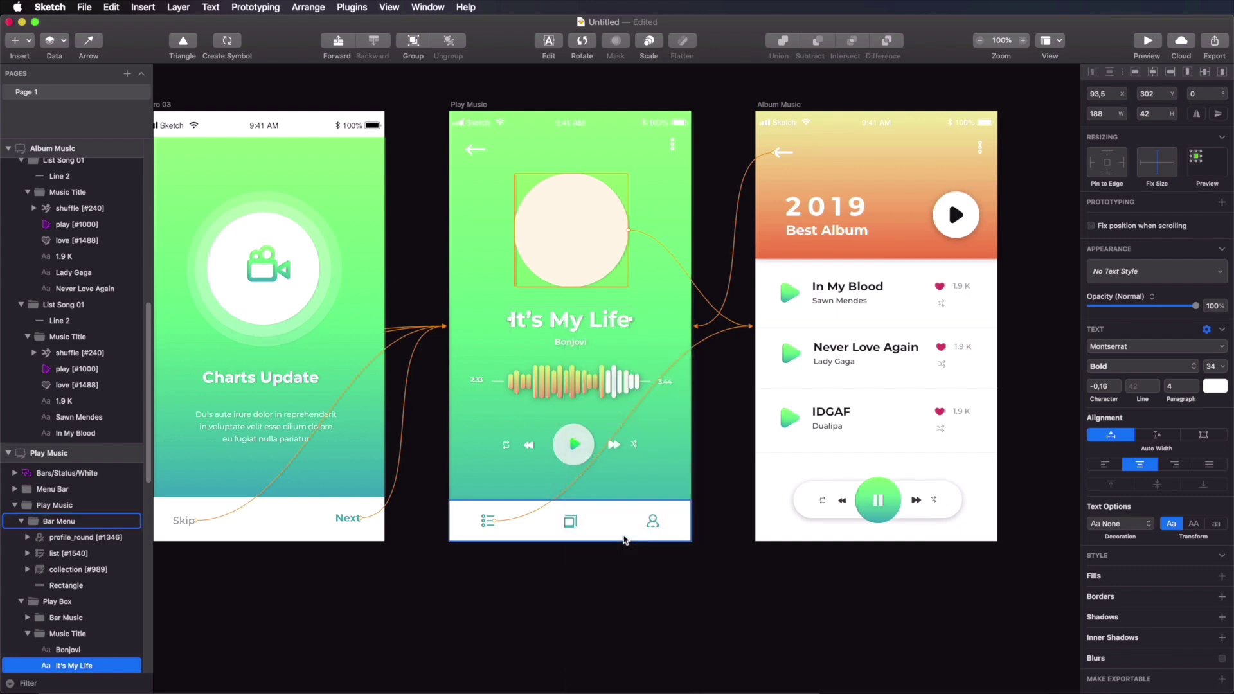
# Step: Paste the title's CSS below the gradient line in Visual Studio Code, separated by a blank line, and review its text properties
pyautogui.press('super+Tab')
pyautogui.press('super+v')
pyautogui.press('Return')
pyautogui.press('Return')
pyautogui.press('super+v')
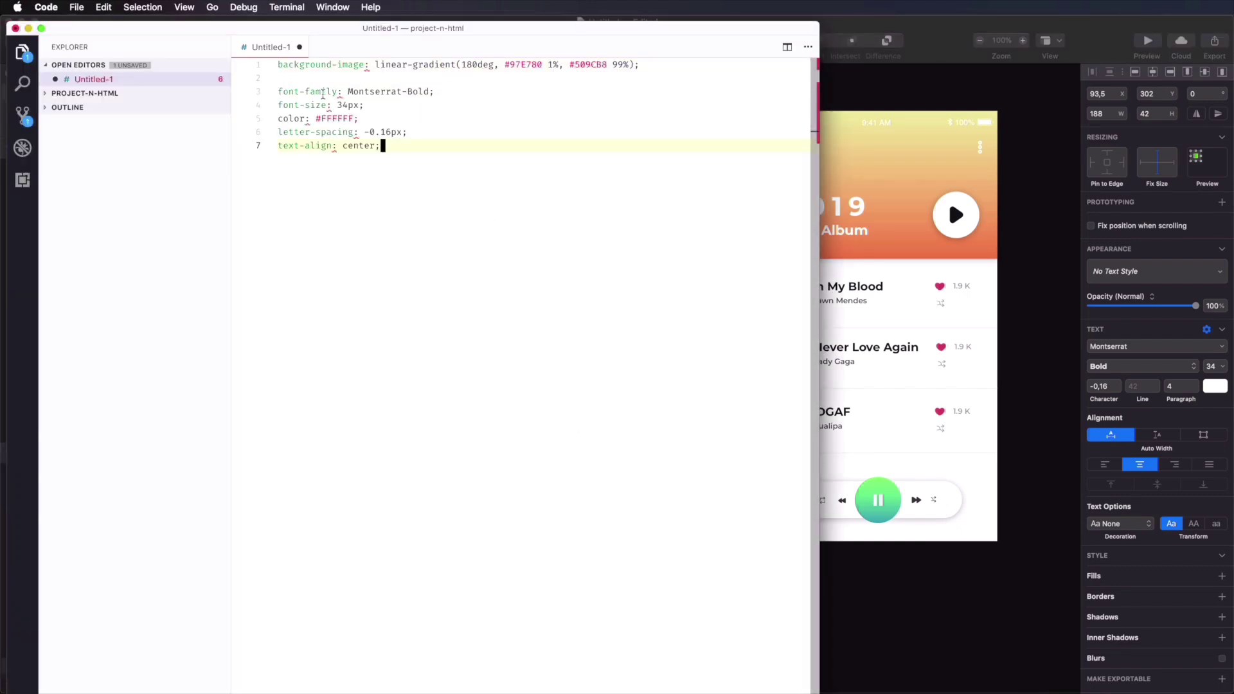
pyautogui.moveTo(304, 119); pyautogui.dragTo(321, 118)
pyautogui.click(368, 261)
# Step: Return to Sketch, set the export format of Intro 02's music icon to SVG, and export it as music [#1004].svg to the images folder
pyautogui.click(1046, 239)
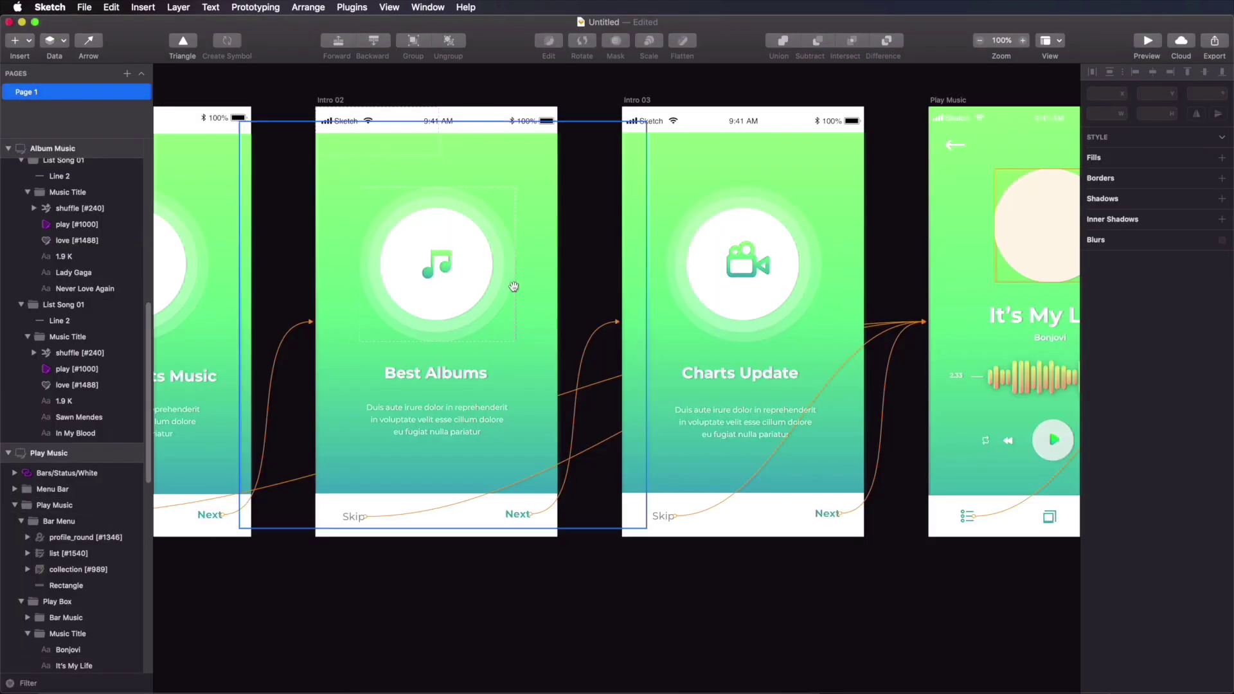
pyautogui.scroll(-3, 590, 284)
pyautogui.hscroll(-3, 590, 283)
pyautogui.scroll(5, 638, 283)
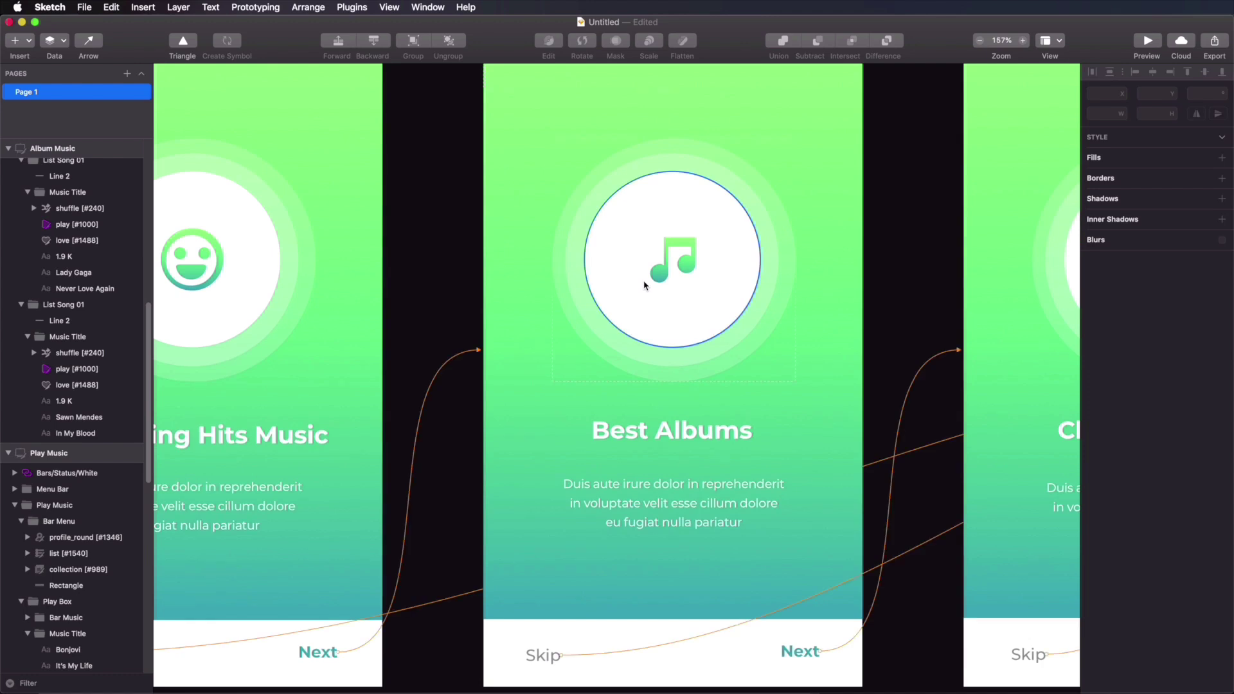
pyautogui.doubleClick(698, 267)
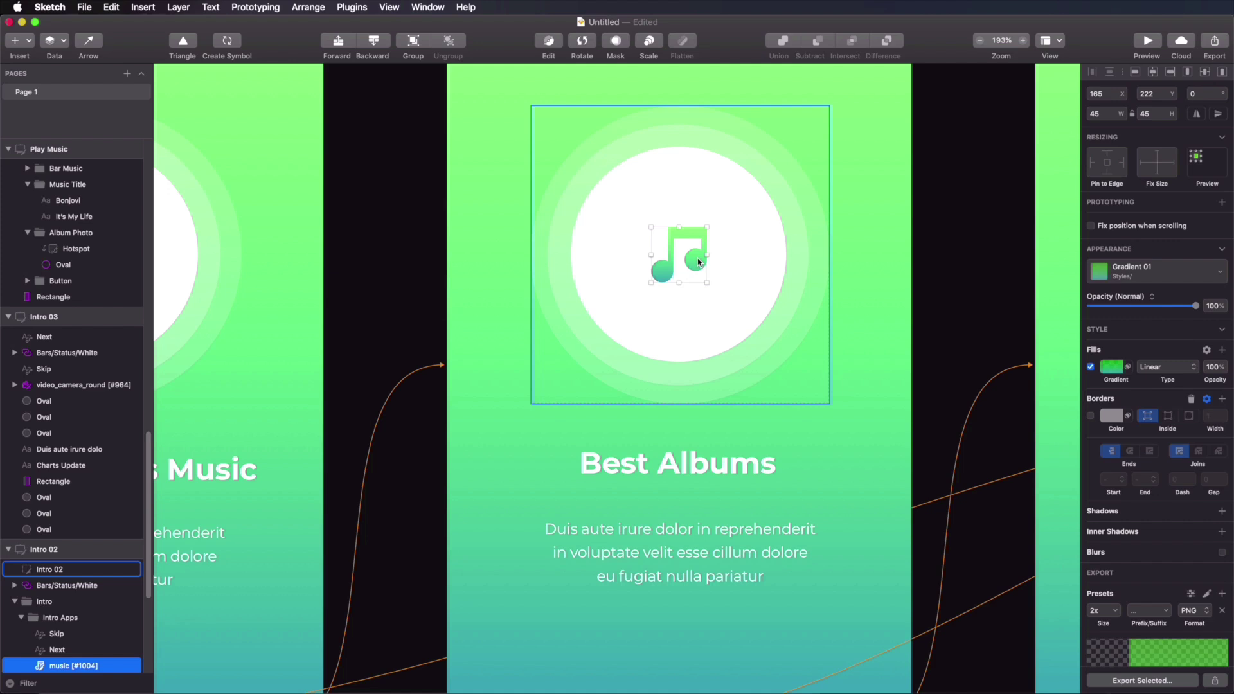
pyautogui.click(1192, 610)
pyautogui.click(1197, 681)
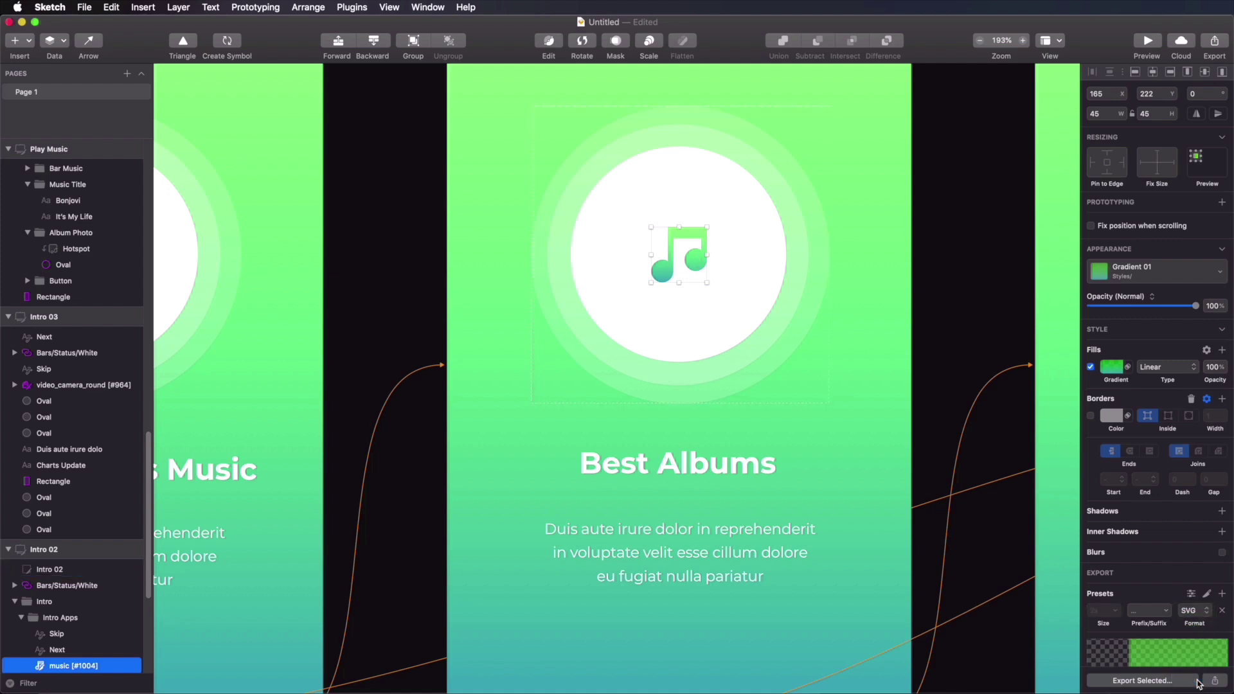
pyautogui.click(1151, 681)
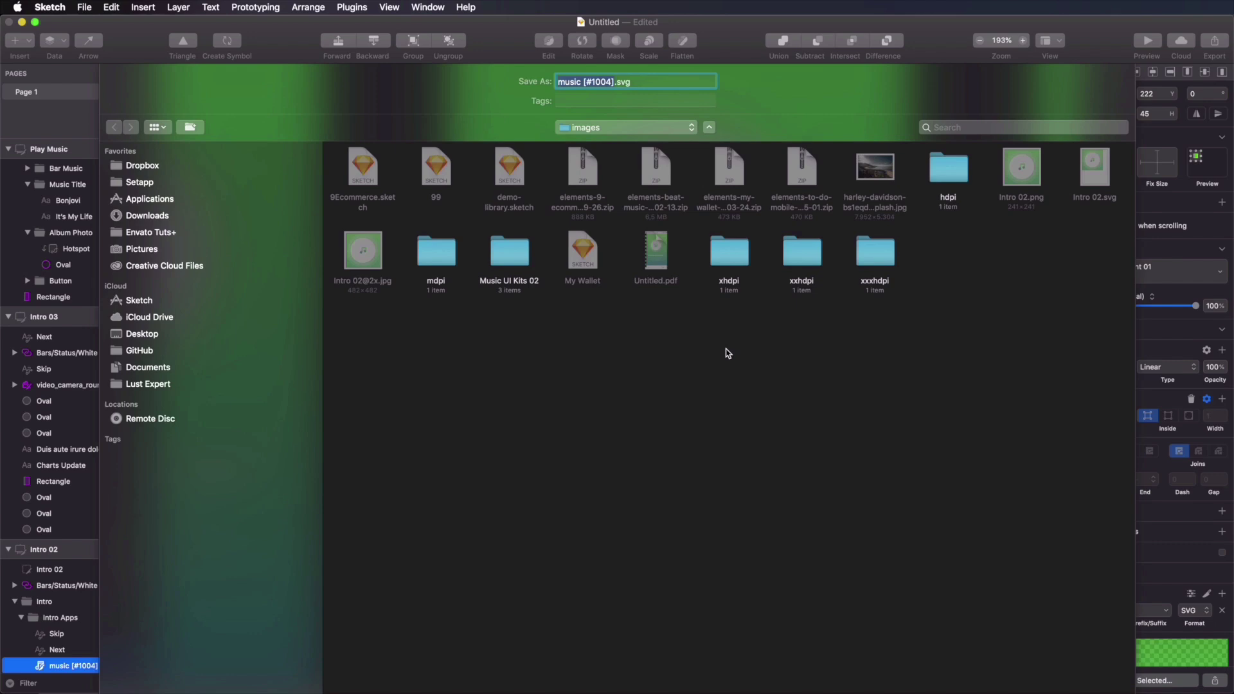
pyautogui.press('Return')
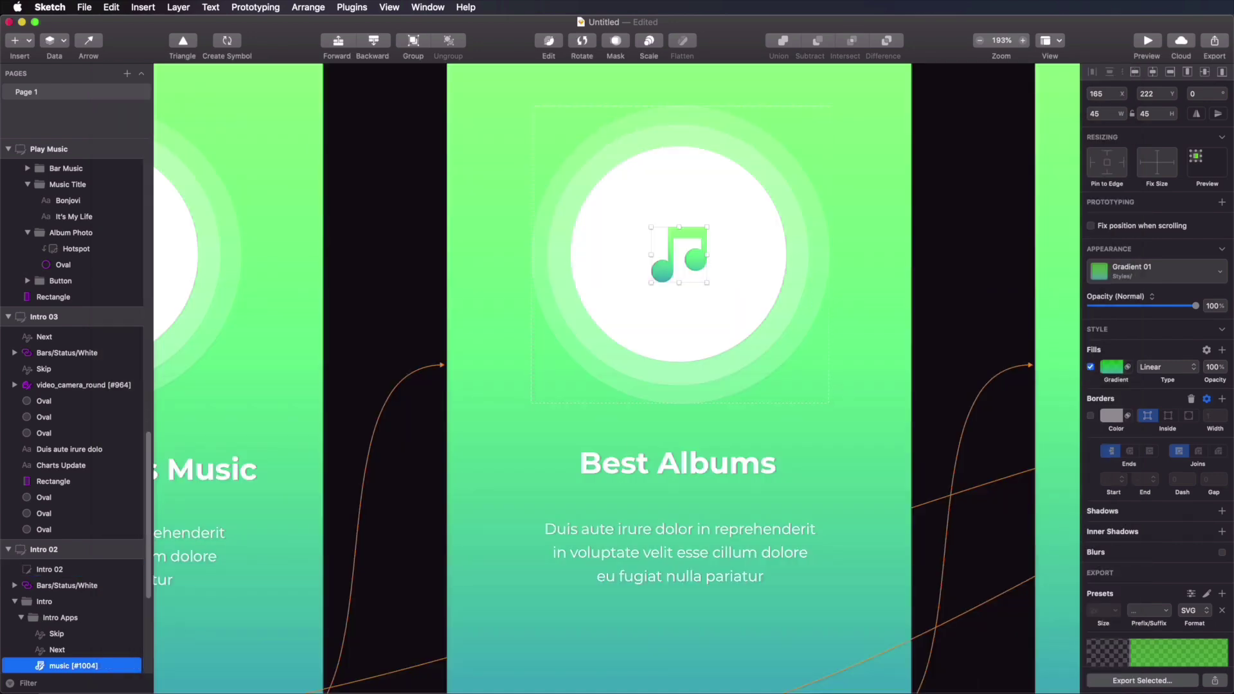
# Step: Open music [#1004].svg from Finder in Visual Studio Code and look over its exported markup
pyautogui.press('super+Tab')
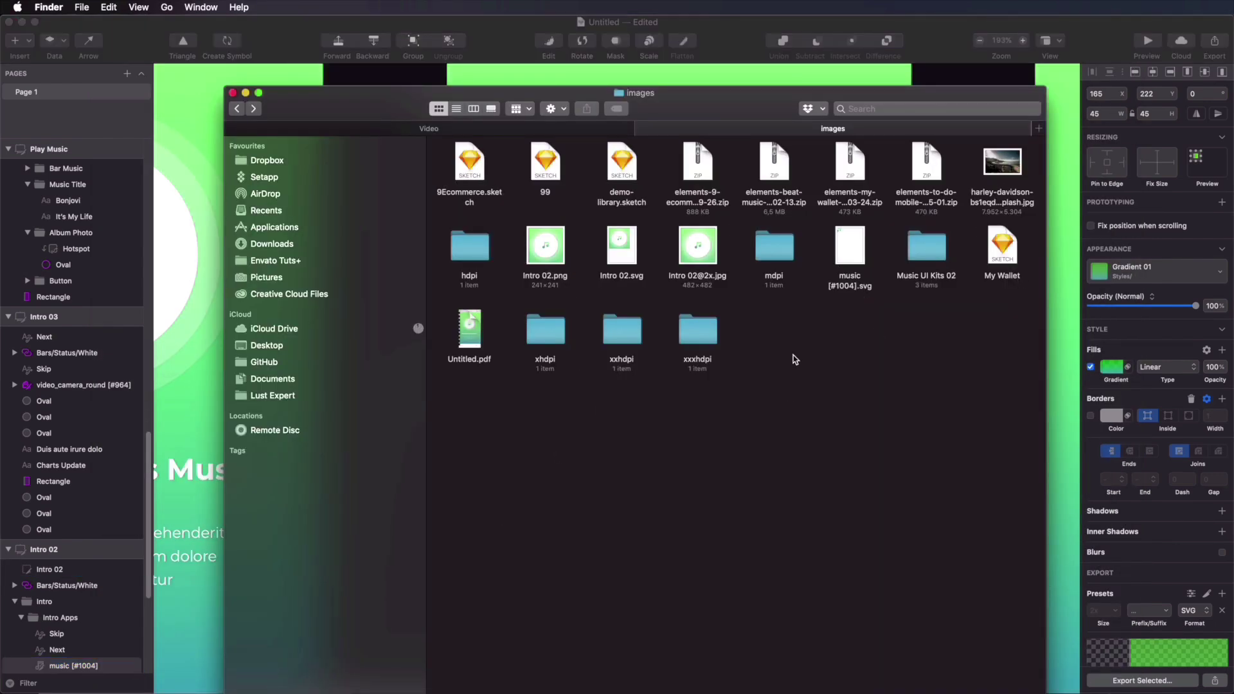
pyautogui.click(902, 265)
pyautogui.click(848, 287)
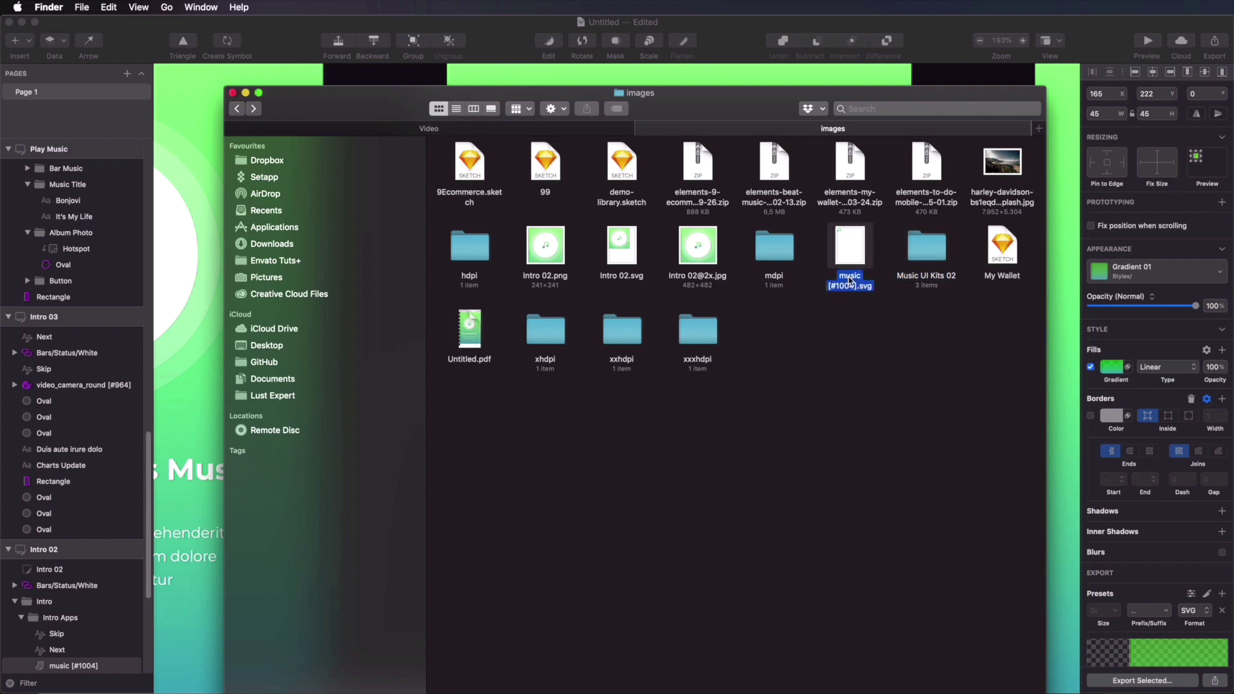
pyautogui.moveTo(855, 301); pyautogui.dragTo(496, 367)
pyautogui.press('super+Tab')
pyautogui.press('super+Tab')
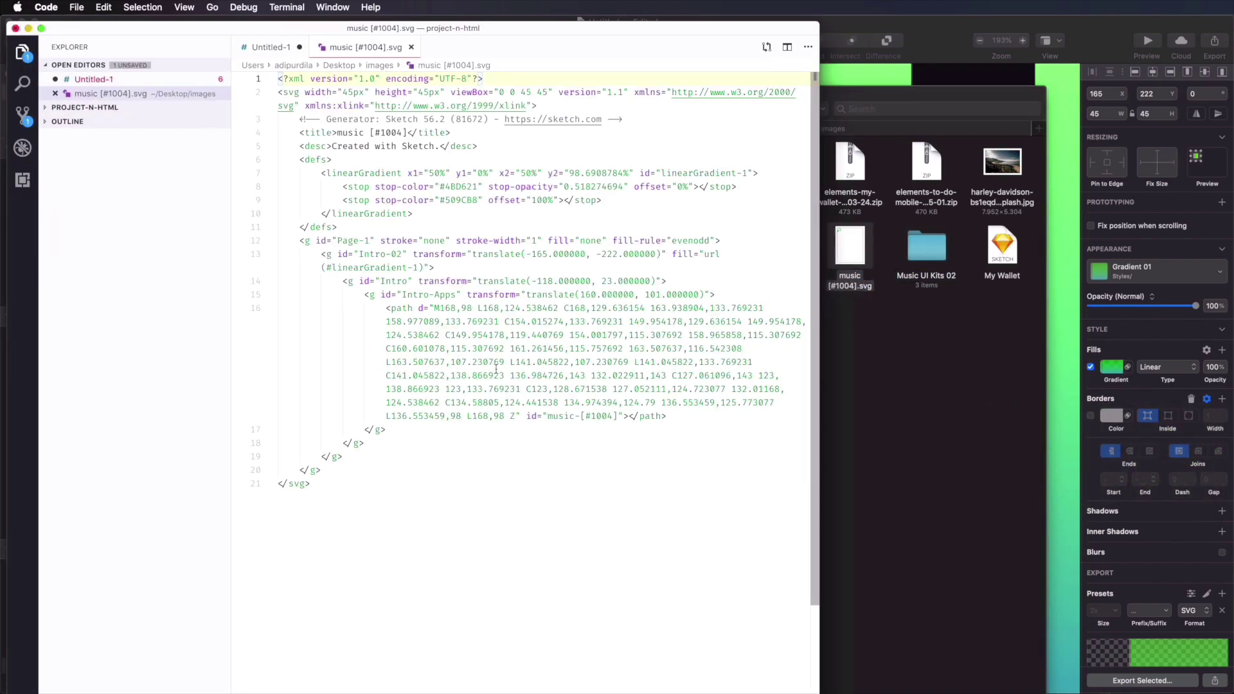
pyautogui.moveTo(322, 84); pyautogui.dragTo(470, 554)
pyautogui.click(505, 429)
# Step: Return to Sketch and move the Intro 02 slice away from the music icon, down and to the right
pyautogui.click(1061, 350)
pyautogui.click(702, 275)
pyautogui.rightClick(704, 275)
pyautogui.click(695, 263)
pyautogui.keyDown('super'); pyautogui.click(695, 263); pyautogui.keyUp('super')
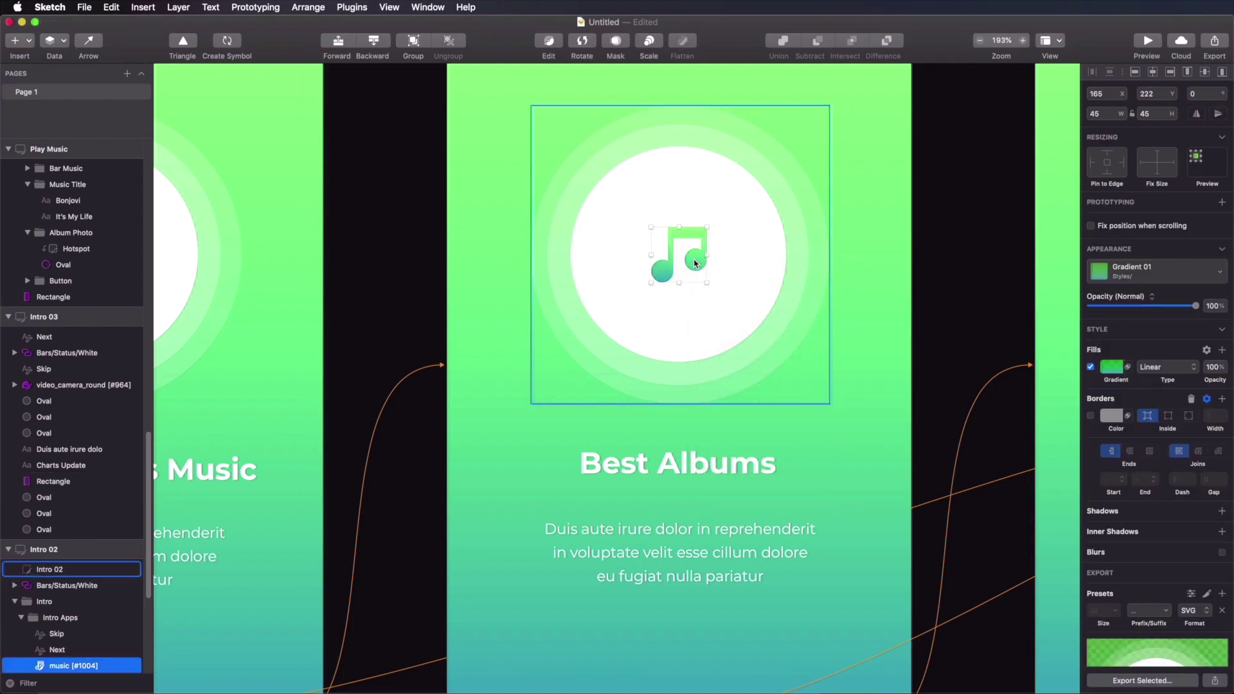
pyautogui.rightClick(695, 263)
pyautogui.click(680, 227)
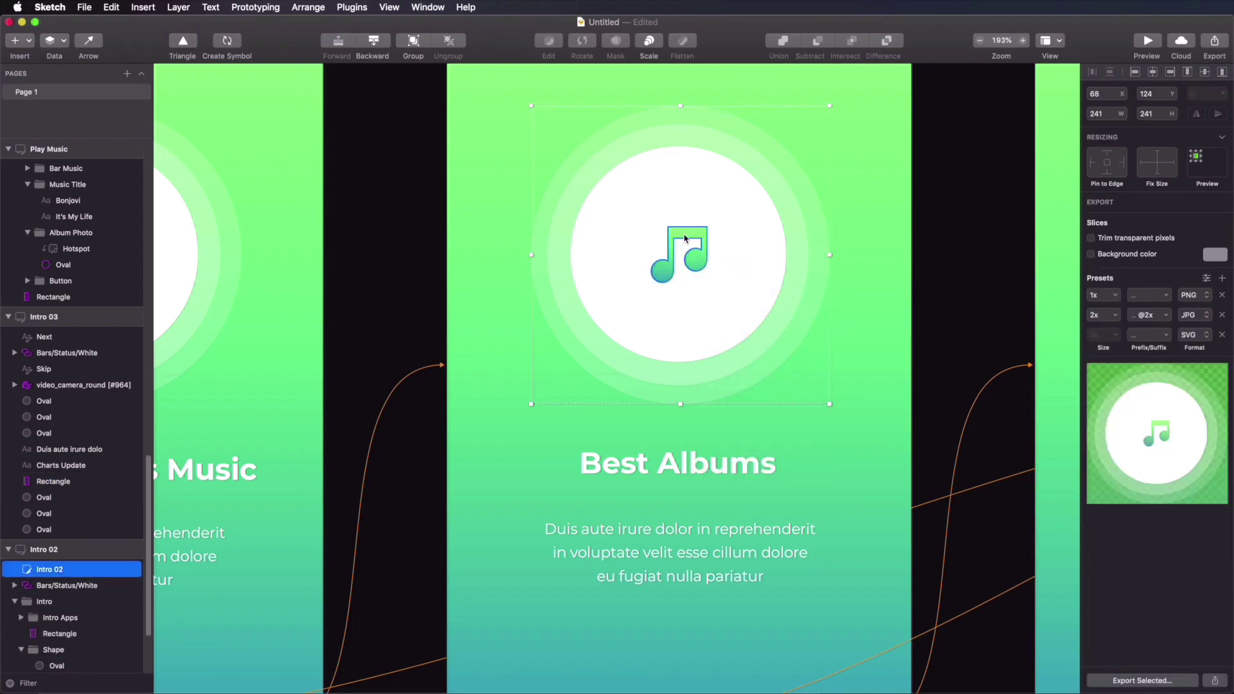
pyautogui.click(687, 238)
pyautogui.moveTo(681, 238); pyautogui.dragTo(887, 362)
# Step: Select the music icon on the Intro 02 artboard and copy its SVG code
pyautogui.keyDown('super'); pyautogui.click(696, 262); pyautogui.keyUp('super')
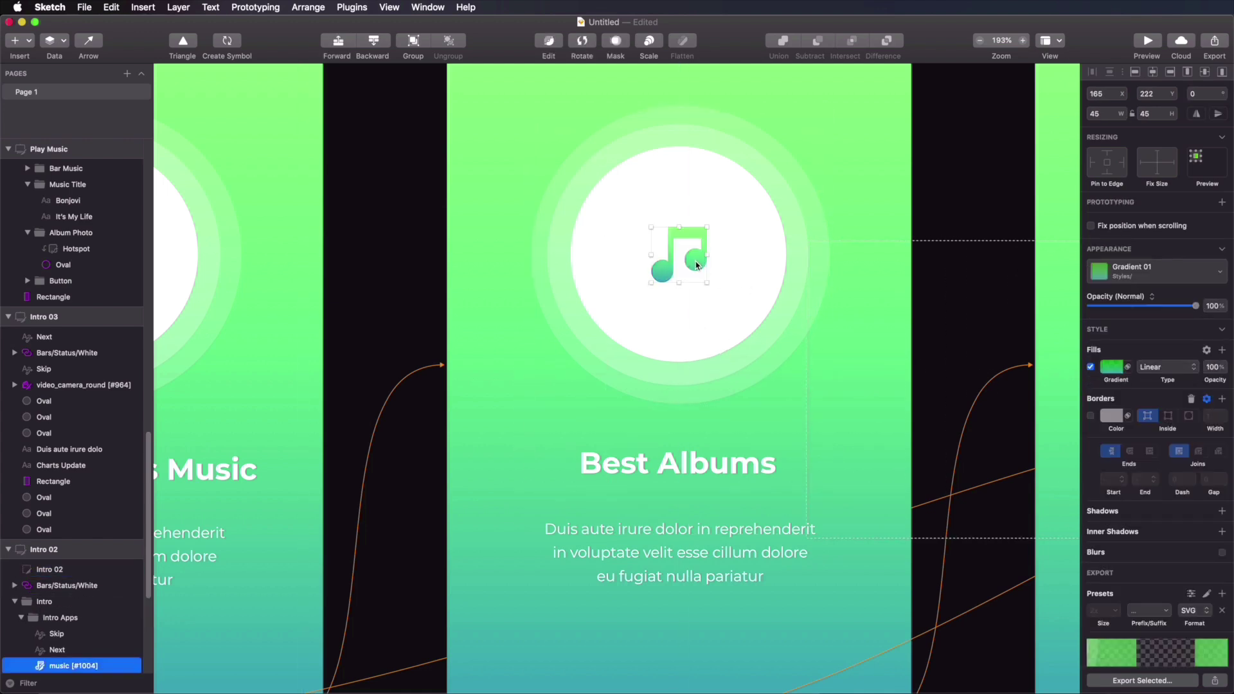
pyautogui.rightClick(697, 260)
pyautogui.click(746, 481)
# Step: Replace the entire contents of music [#1004].svg in Visual Studio Code with the copied SVG code and look it over
pyautogui.press('super+Tab')
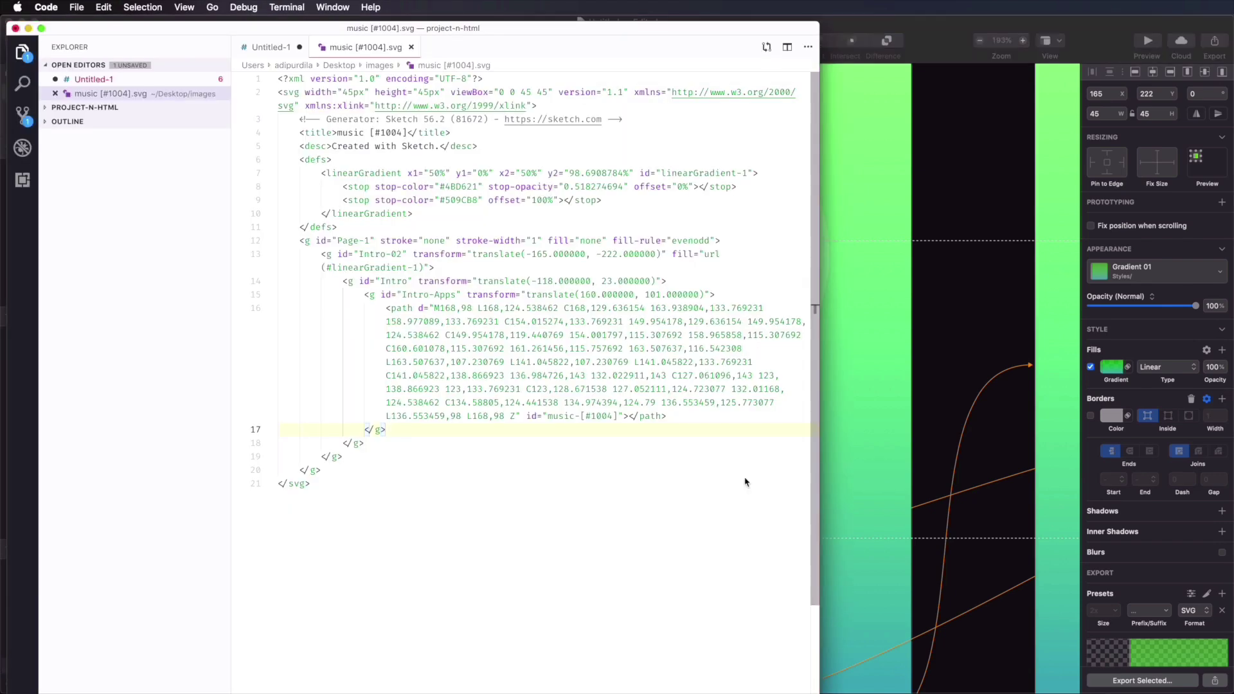
pyautogui.press('super+a')
pyautogui.press('BackSpace')
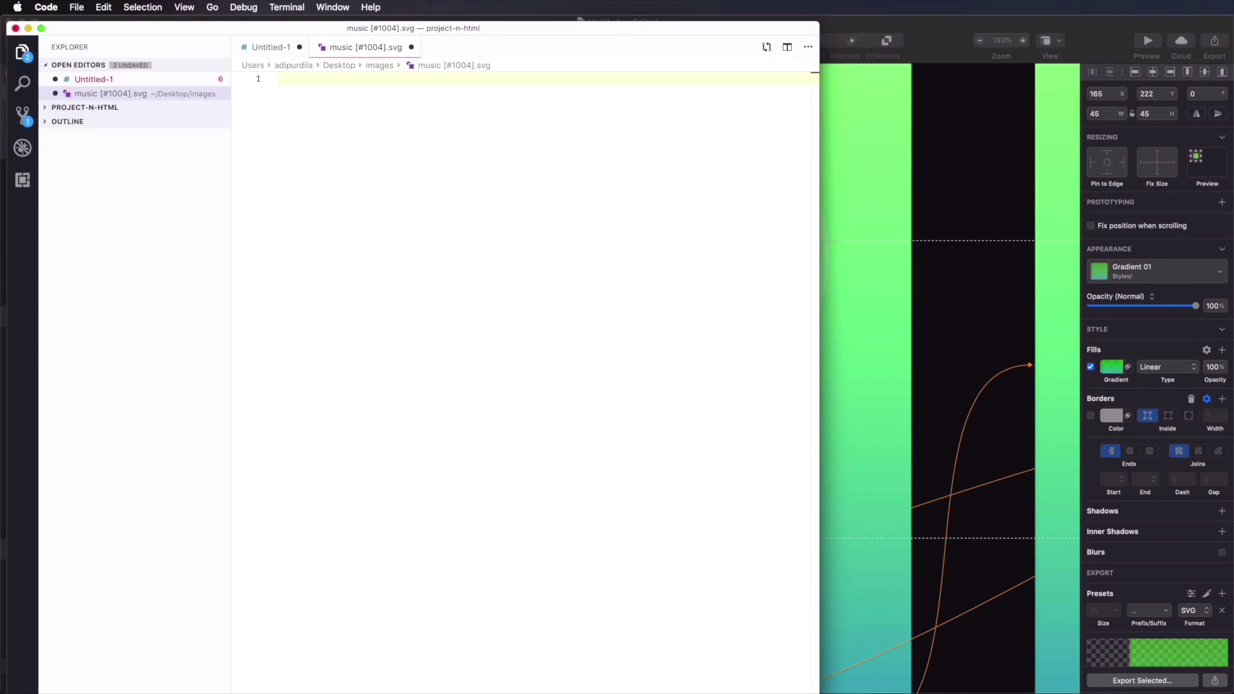
pyautogui.press('super+v')
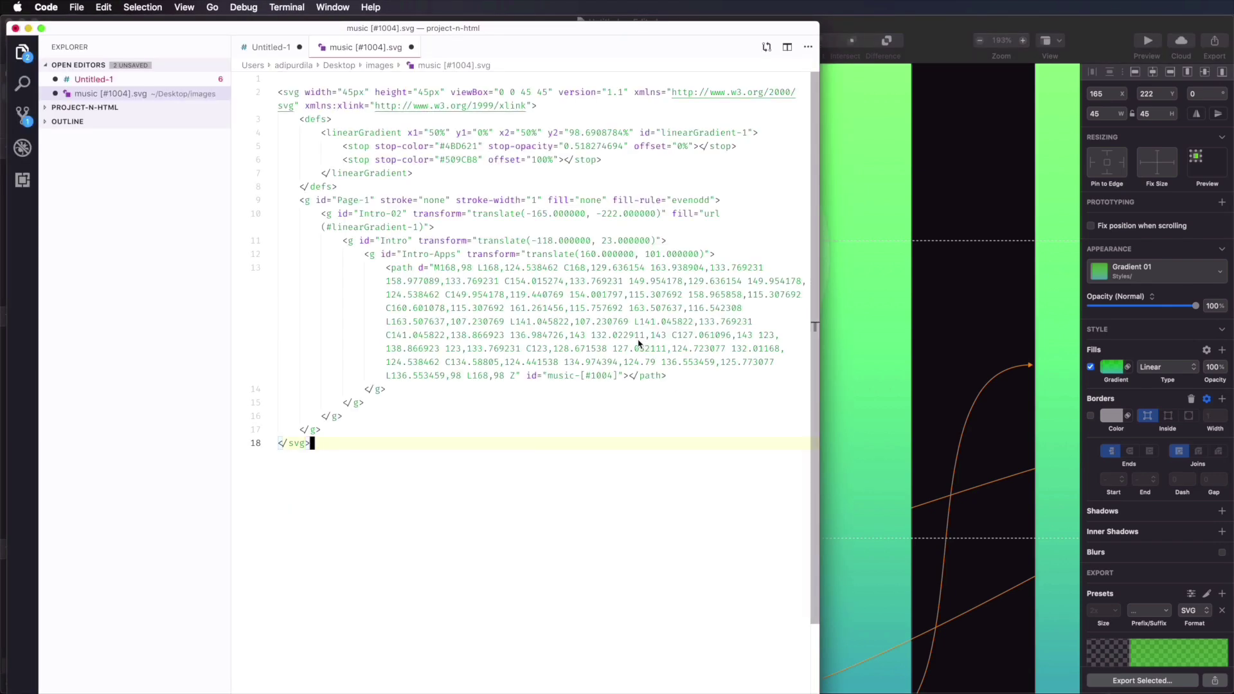
pyautogui.moveTo(408, 214); pyautogui.dragTo(298, 196)
pyautogui.click(546, 283)
pyautogui.click(485, 268)
# Step: Return to Sketch, deselect everything, and view the three Intro artboards together
pyautogui.click(988, 184)
pyautogui.click(971, 199)
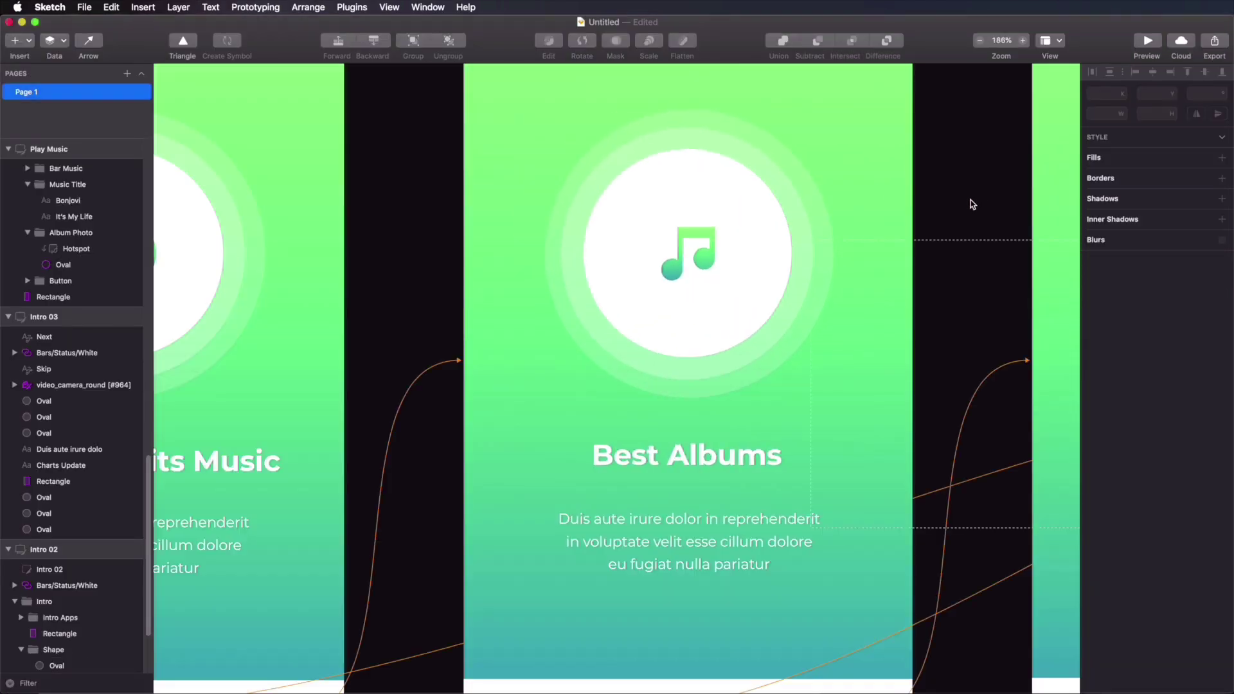
pyautogui.scroll(-6, 971, 199)
pyautogui.moveTo(971, 199); pyautogui.dragTo(782, 275)
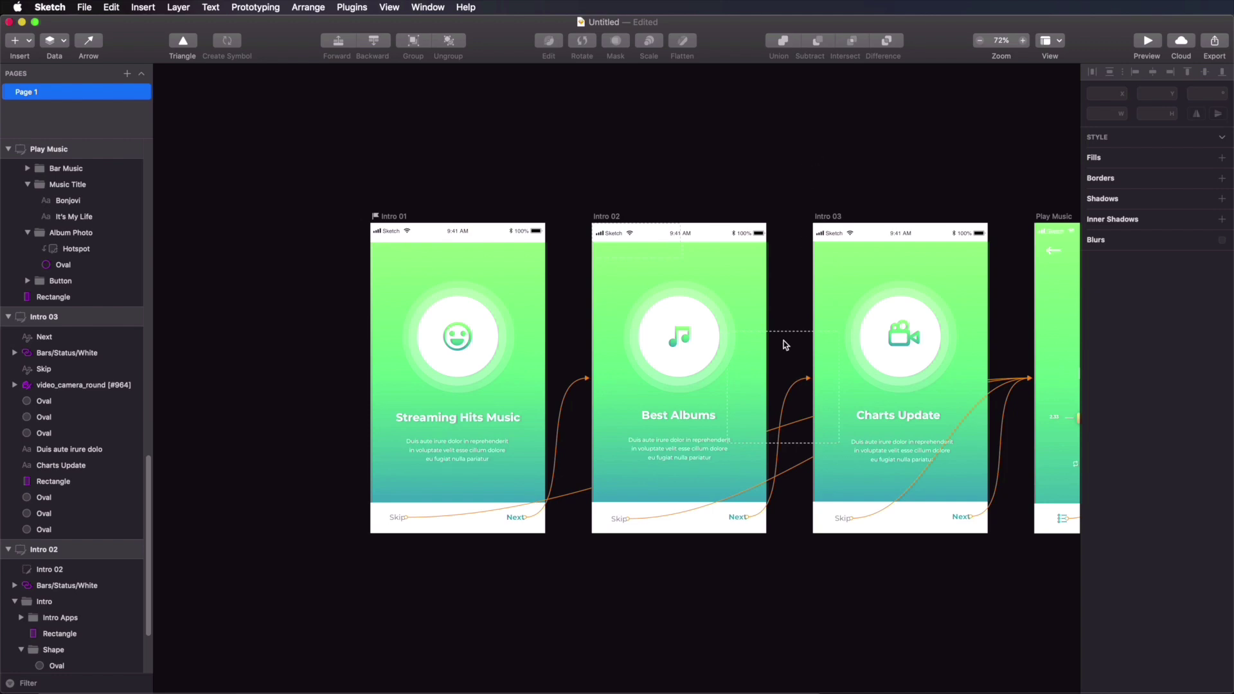
# Step: Select the gradient background rectangle on the Intro 02 artboard and copy its CSS attributes
pyautogui.click(684, 340)
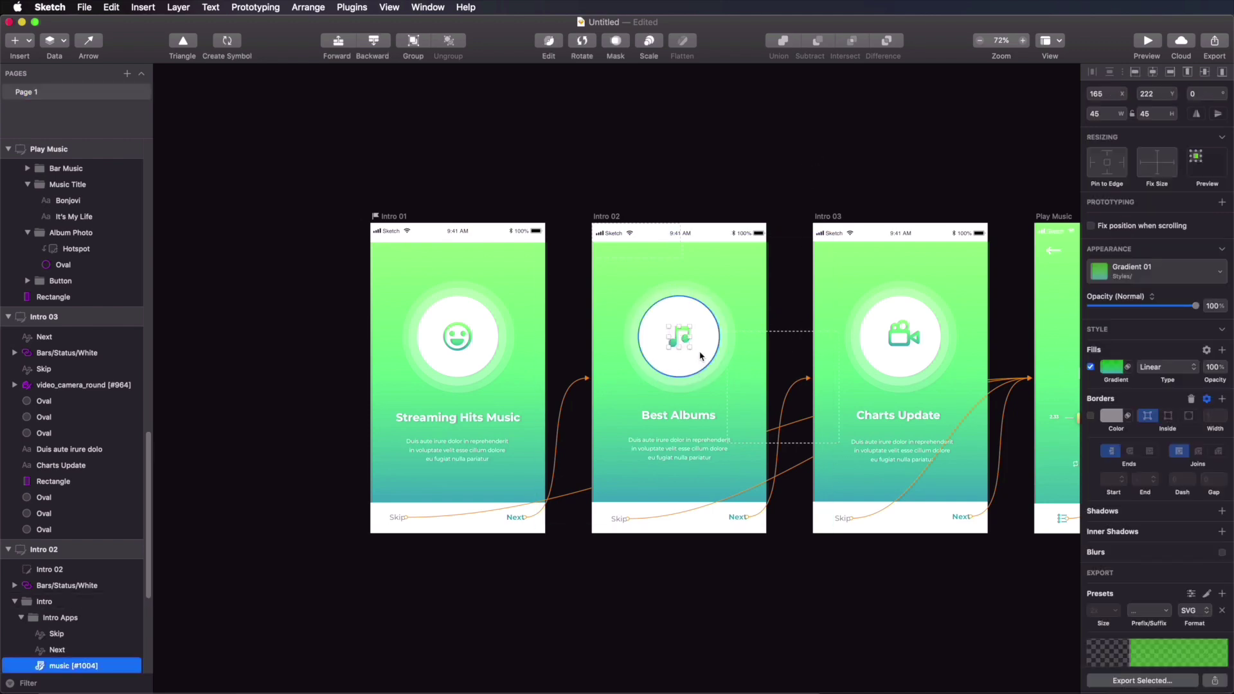
pyautogui.click(700, 350)
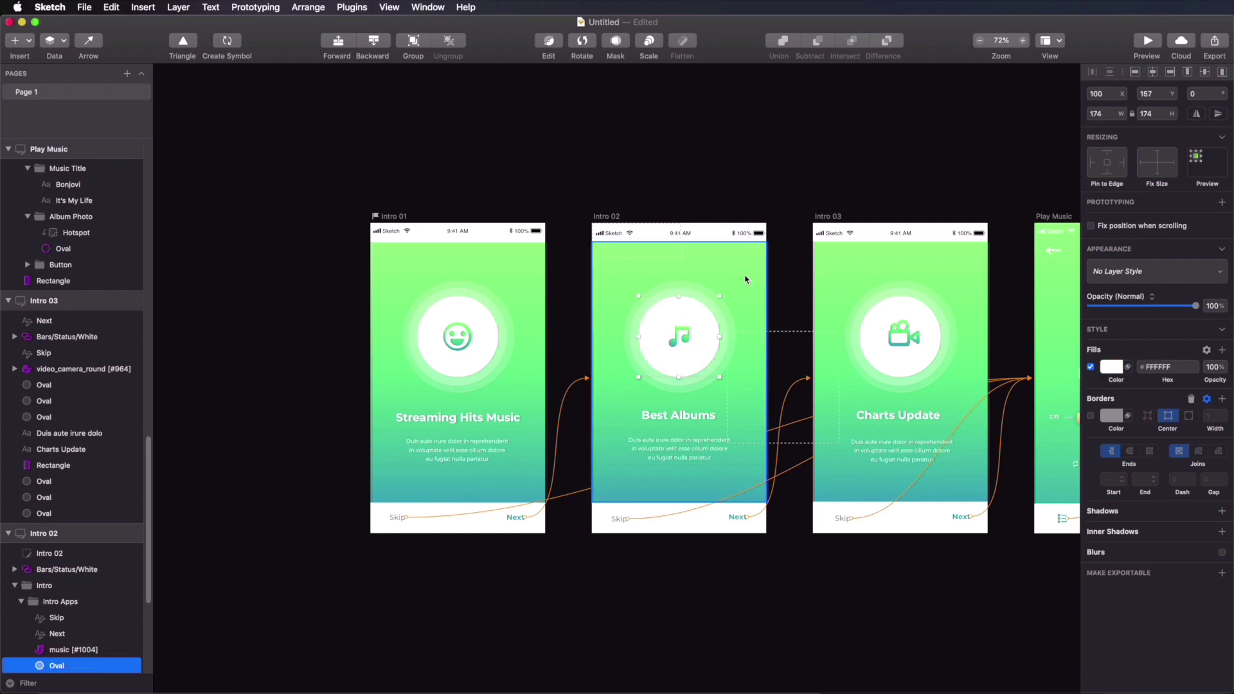
pyautogui.scroll(5, 746, 280)
pyautogui.moveTo(714, 283); pyautogui.dragTo(733, 206)
pyautogui.click(718, 201)
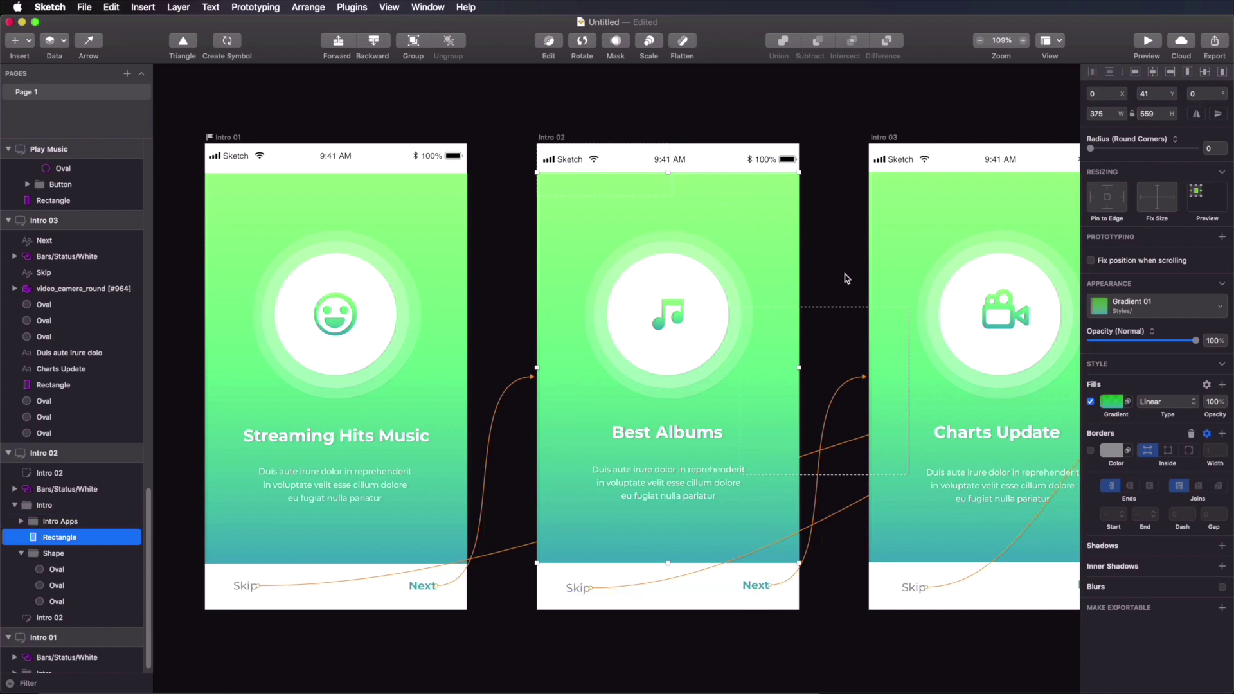
pyautogui.rightClick(760, 197)
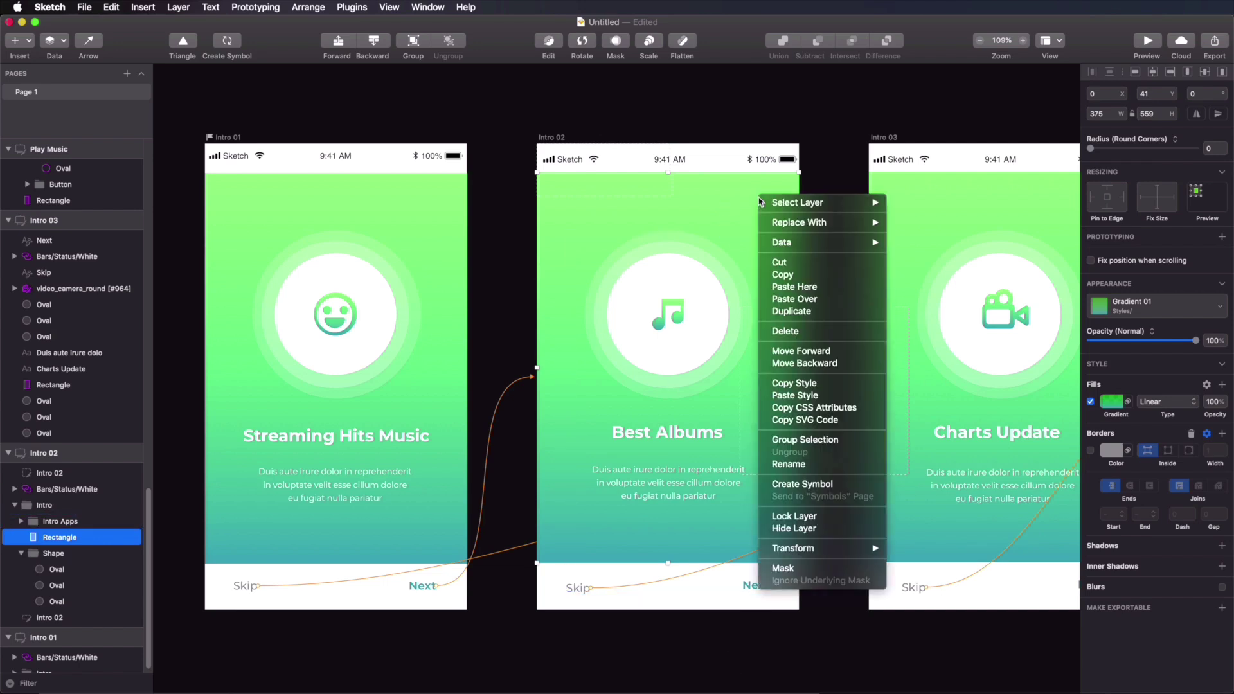
pyautogui.click(809, 419)
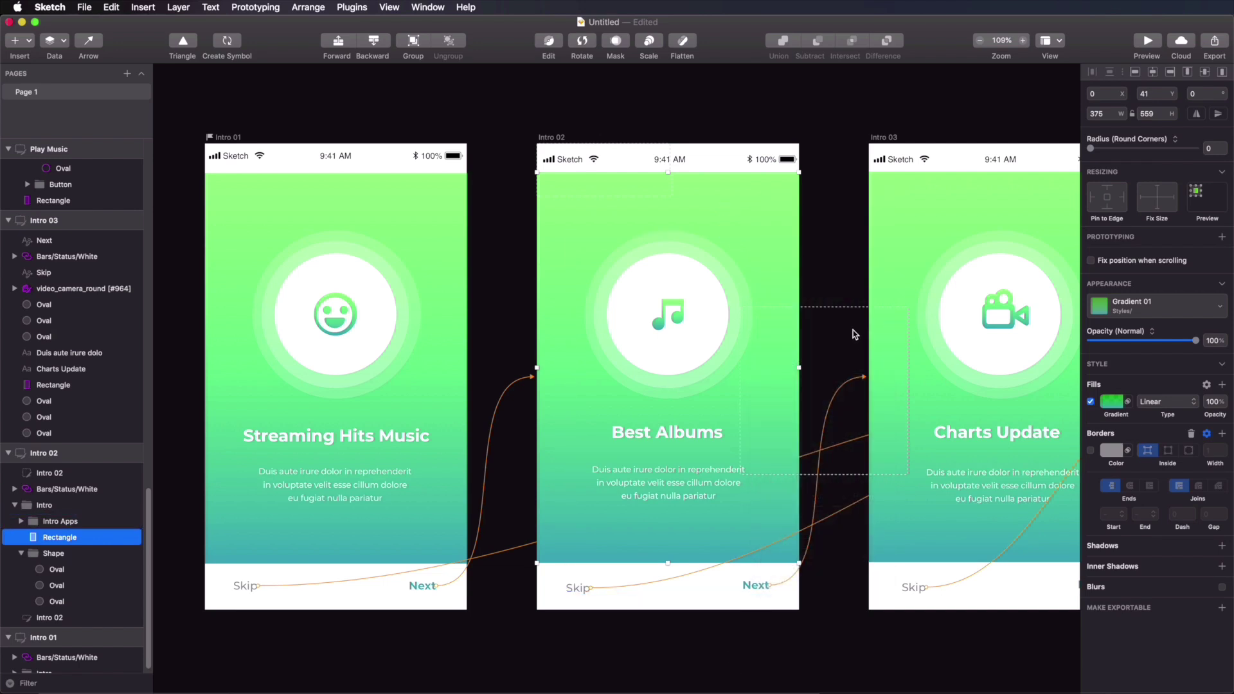
# Step: Replace the contents of Untitled-1 in Visual Studio Code with the copied CSS and look over the gradient's color values
pyautogui.press('super+Tab')
pyautogui.click(256, 42)
pyautogui.press('super+a')
pyautogui.press('super+v')
pyautogui.moveTo(315, 65); pyautogui.dragTo(576, 148)
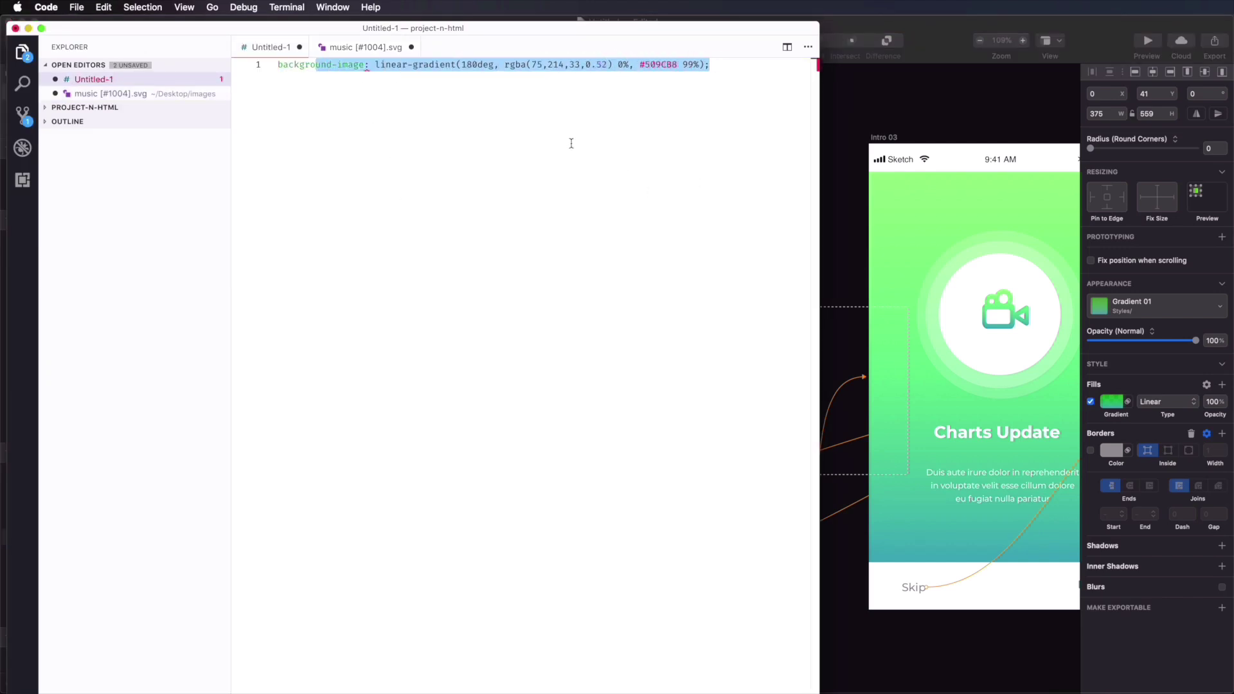
pyautogui.click(577, 147)
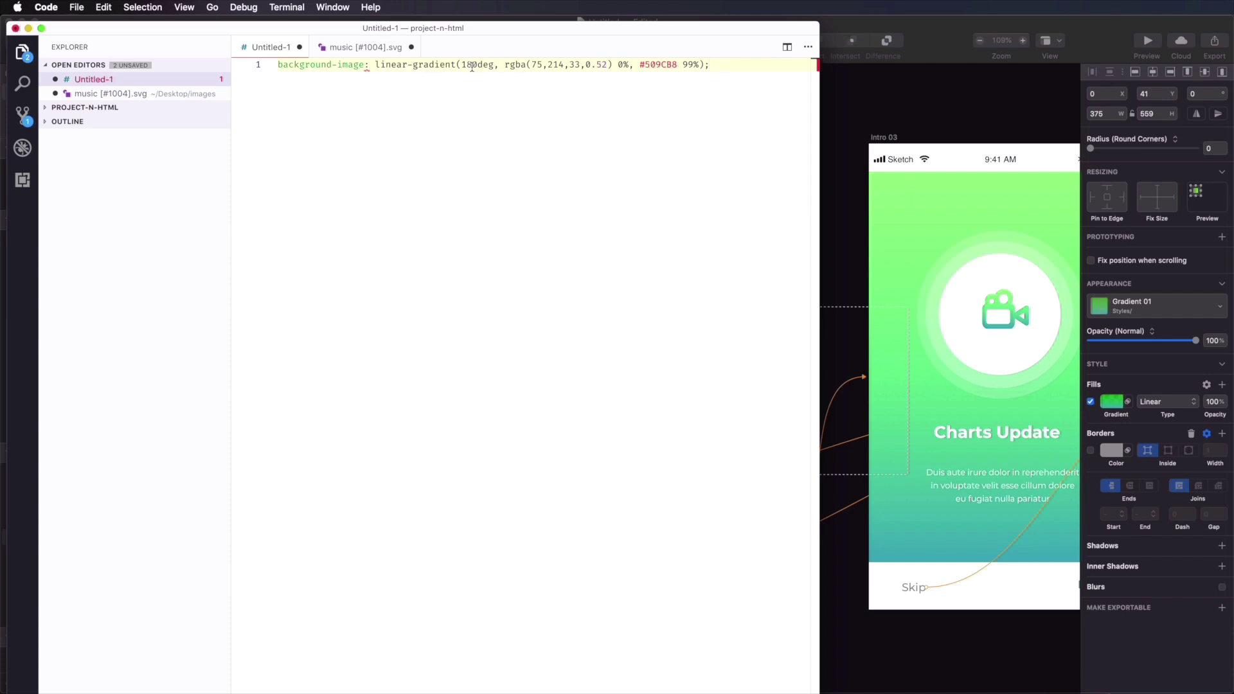
pyautogui.moveTo(504, 62); pyautogui.dragTo(701, 65)
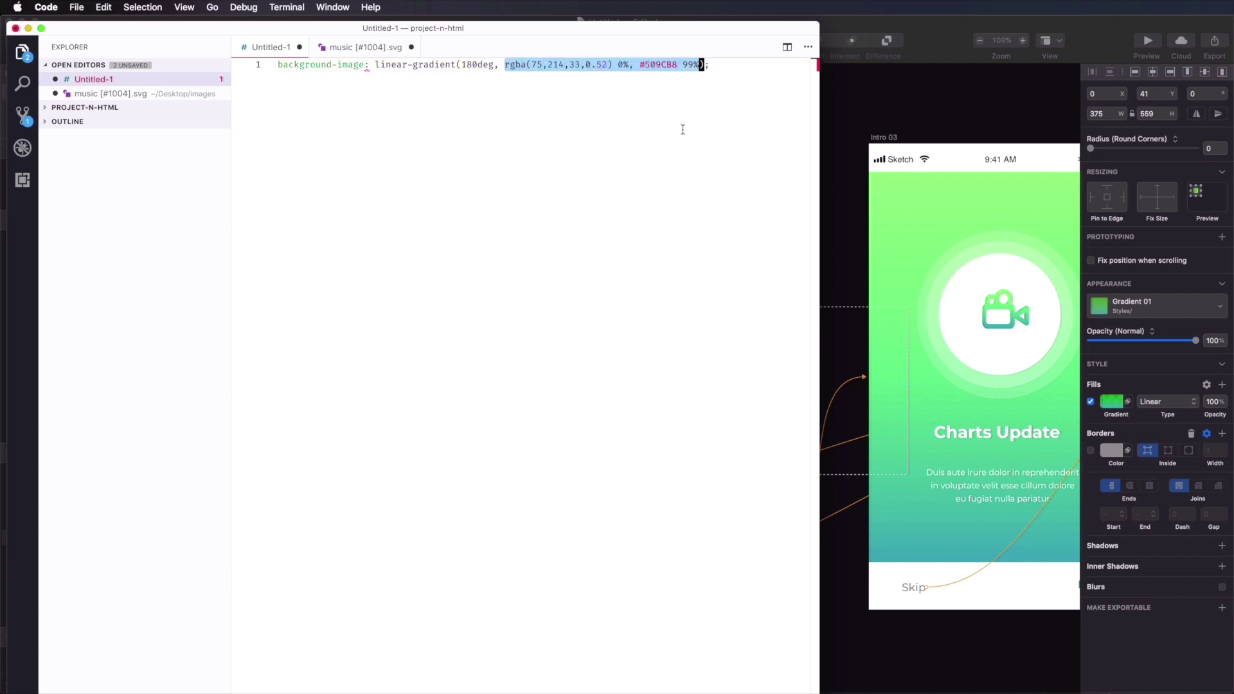
pyautogui.click(683, 129)
# Step: Sample a color from the lower part of the Intro 02 background in Sketch and review the background-image declaration in Visual Studio Code
pyautogui.press('super+Tab')
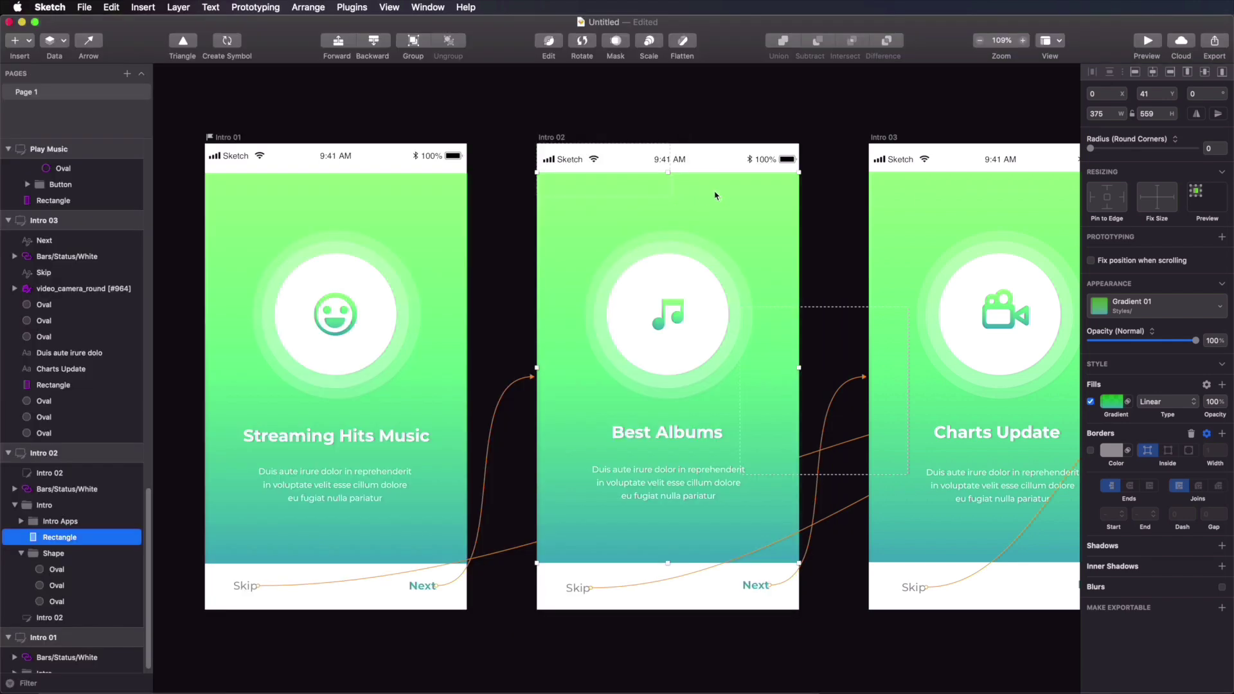
pyautogui.hotkey('ctrl', 'alt', 'c')
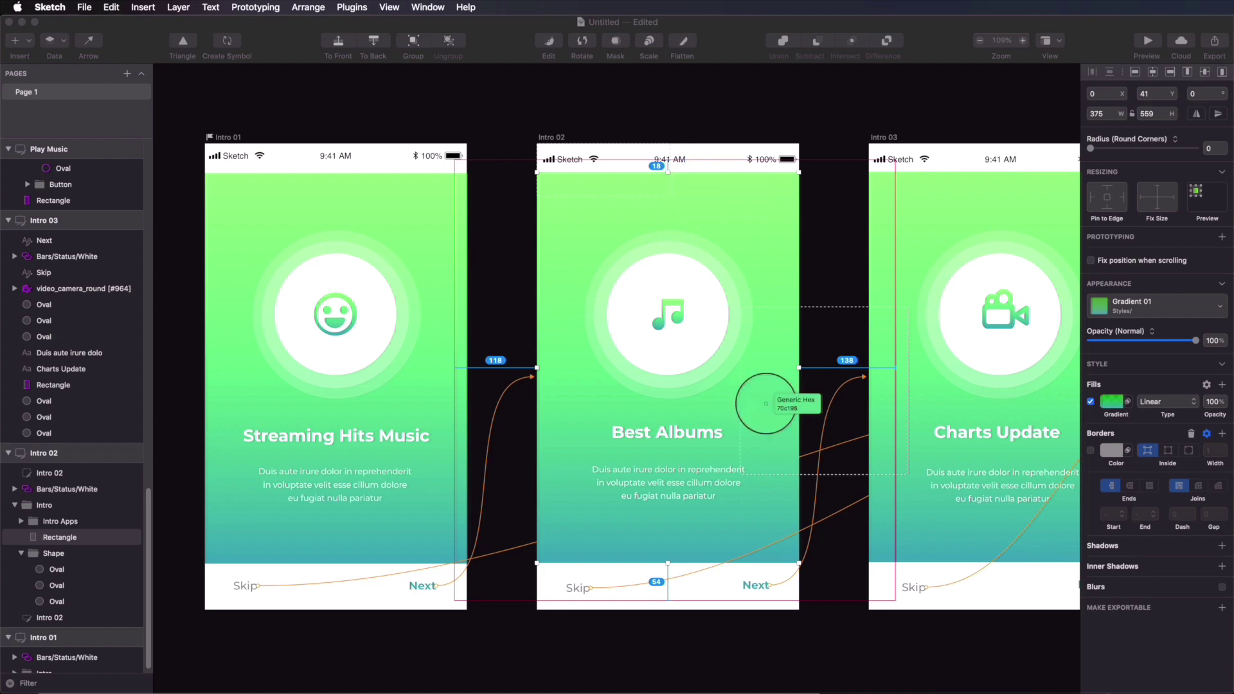
pyautogui.click(705, 540)
pyautogui.press('super+Tab')
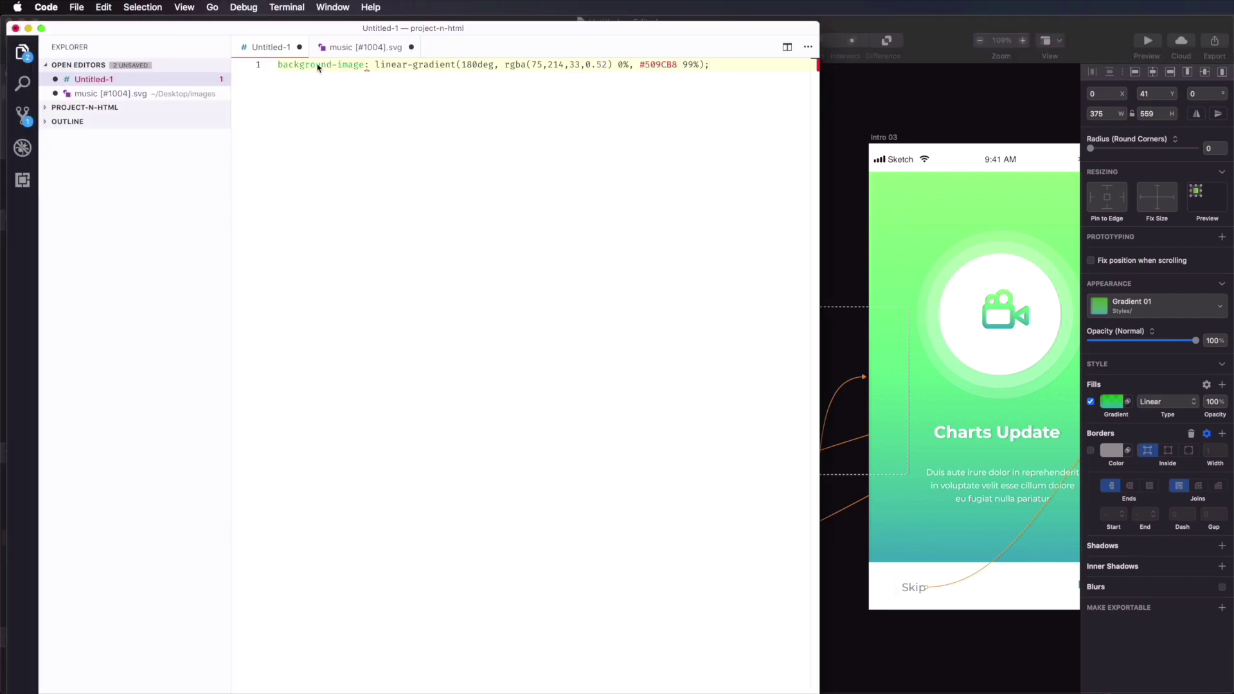
pyautogui.moveTo(311, 65); pyautogui.dragTo(459, 88)
pyautogui.click(452, 197)
# Step: Return to Sketch, deselect everything, and check the music document's Sketch Cloud link and upload options
pyautogui.press('super+Tab')
pyautogui.click(829, 171)
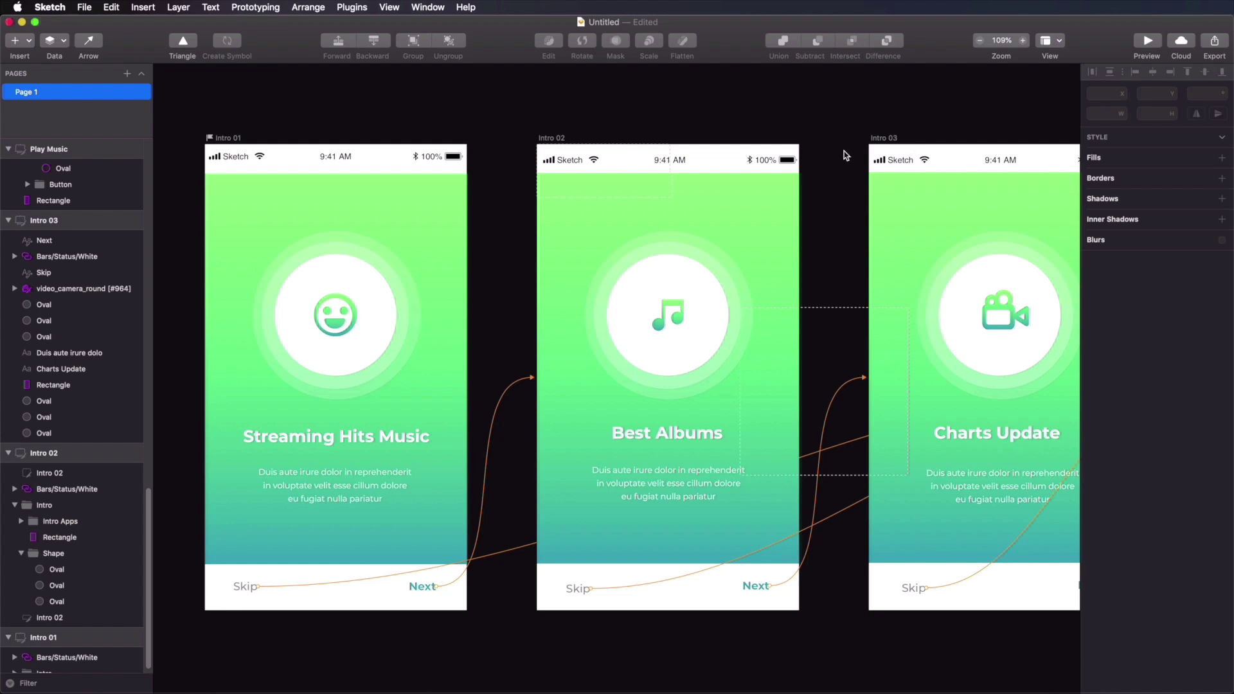
pyautogui.click(1187, 44)
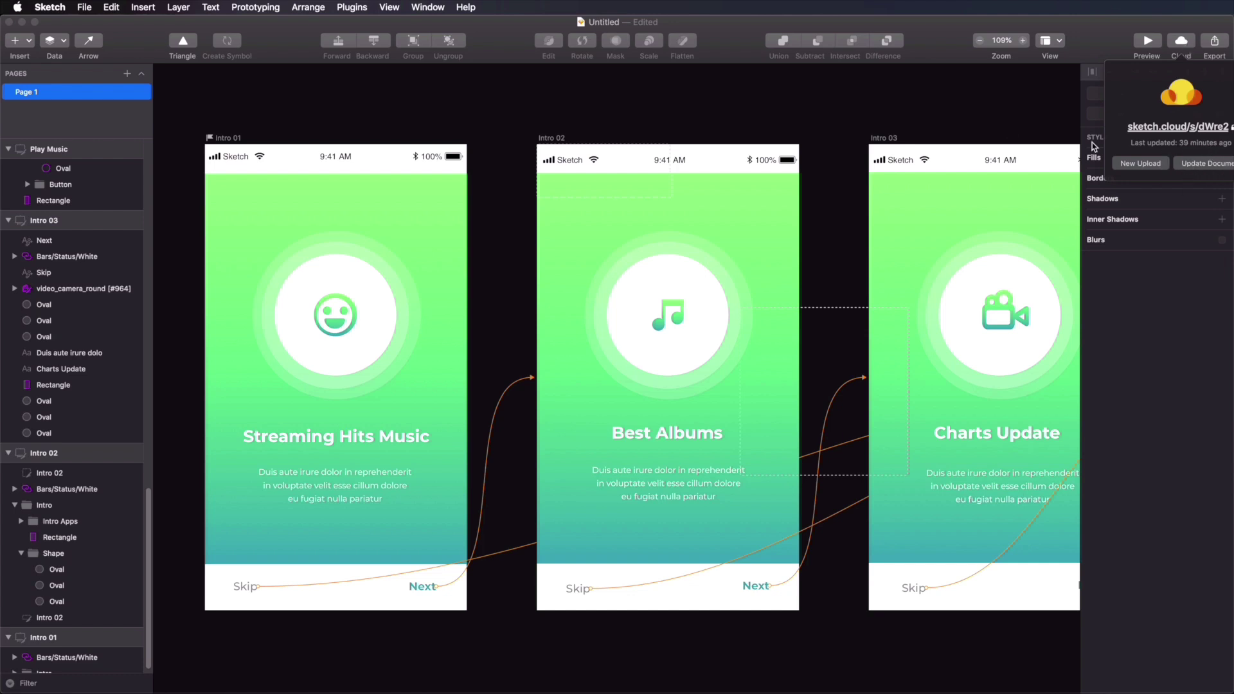
pyautogui.click(908, 119)
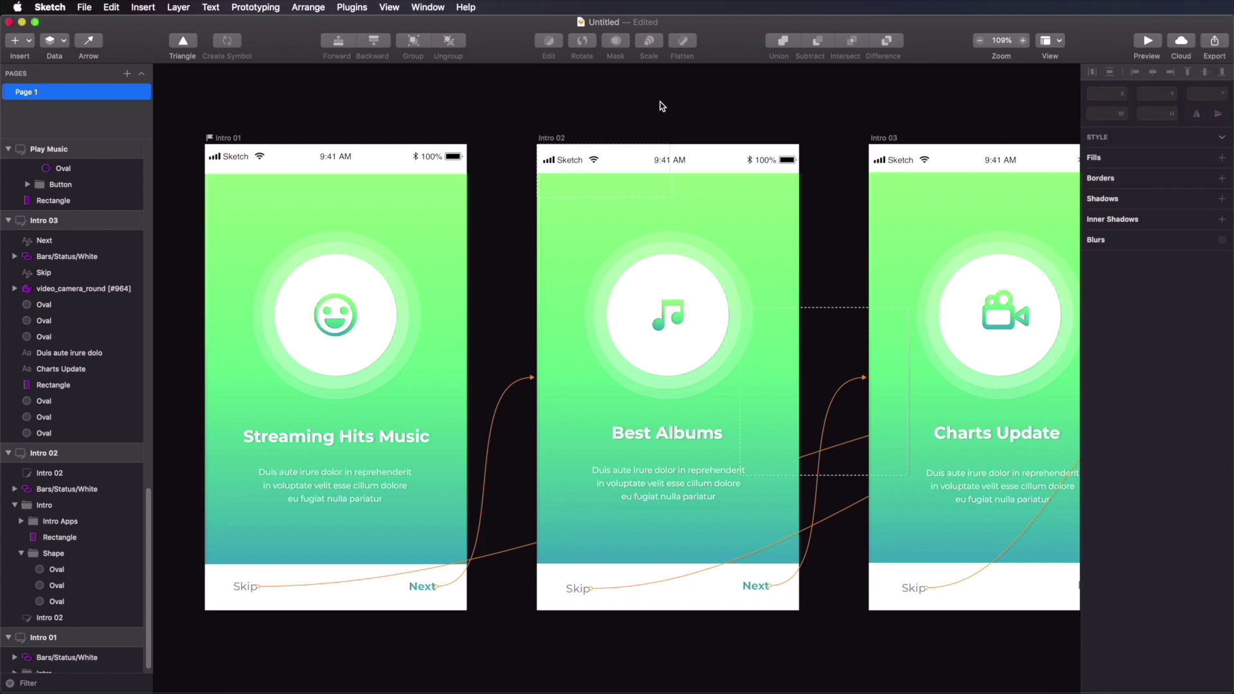
# Step: Switch to the Untitled 2 document and move its Hello text down toward the middle of the artboard
pyautogui.press('super+n')
pyautogui.moveTo(780, 86); pyautogui.dragTo(719, 30)
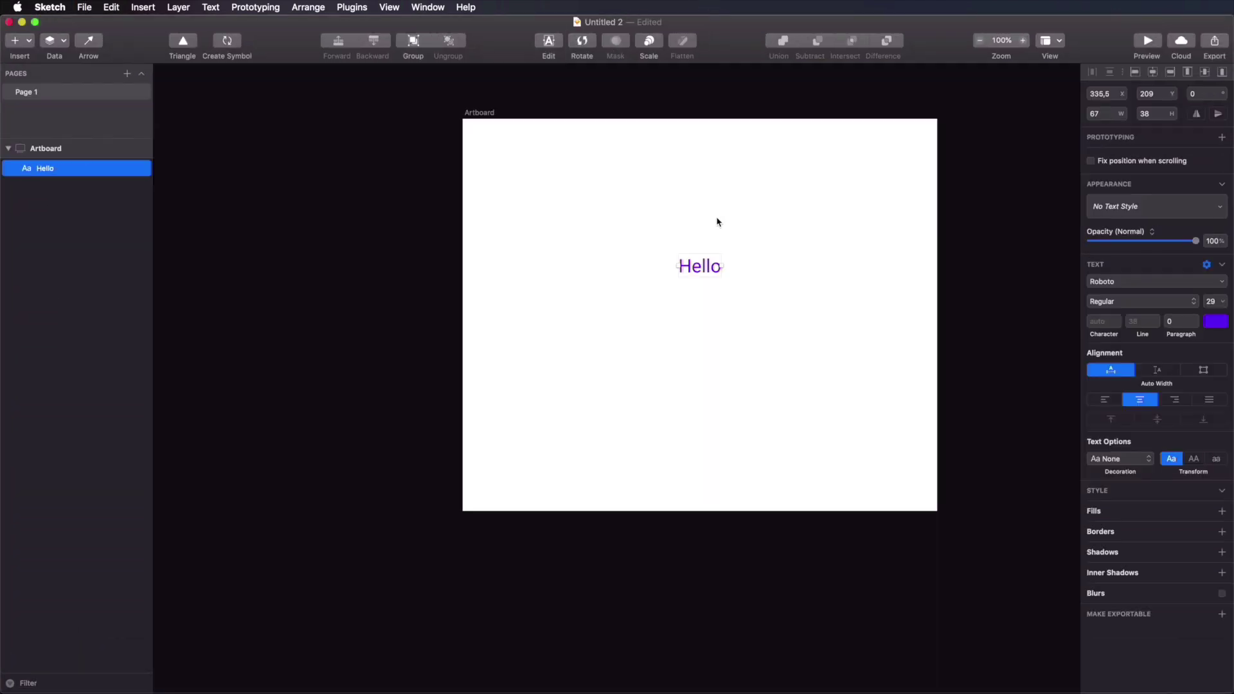
pyautogui.moveTo(702, 266); pyautogui.dragTo(702, 303)
pyautogui.click(782, 307)
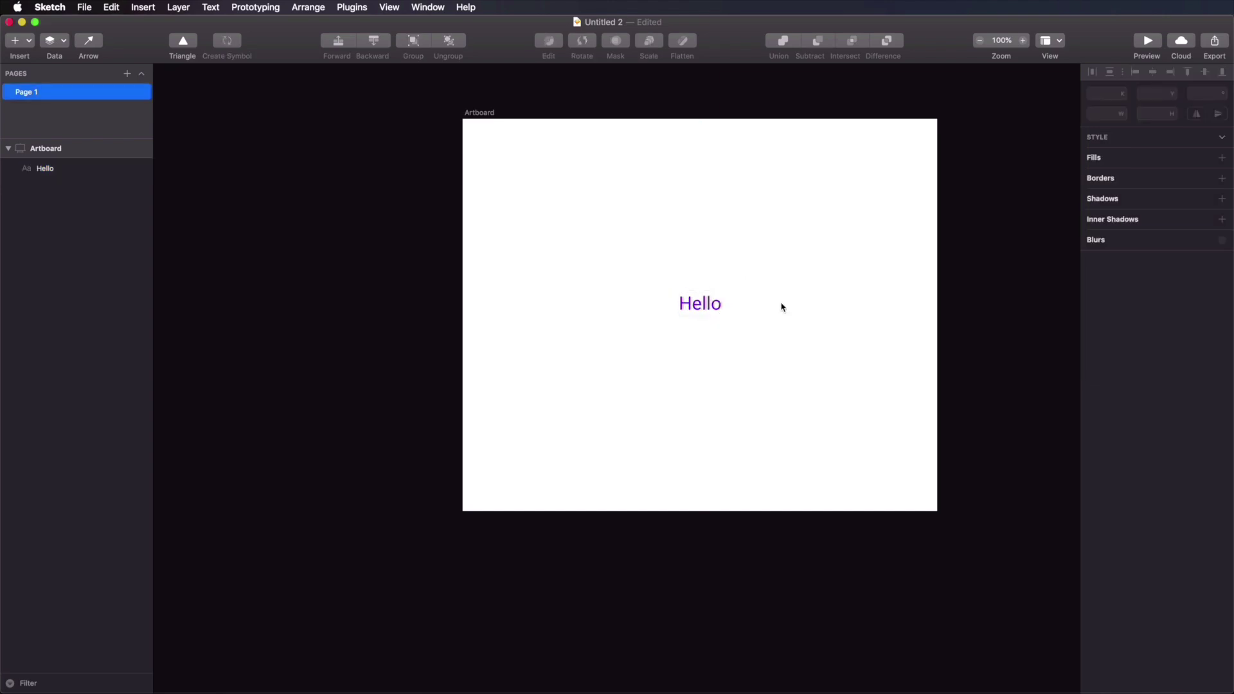
# Step: Upload the Untitled 2 document to Sketch Cloud, view its artboard page in Safari, and return to the document overview
pyautogui.click(1178, 42)
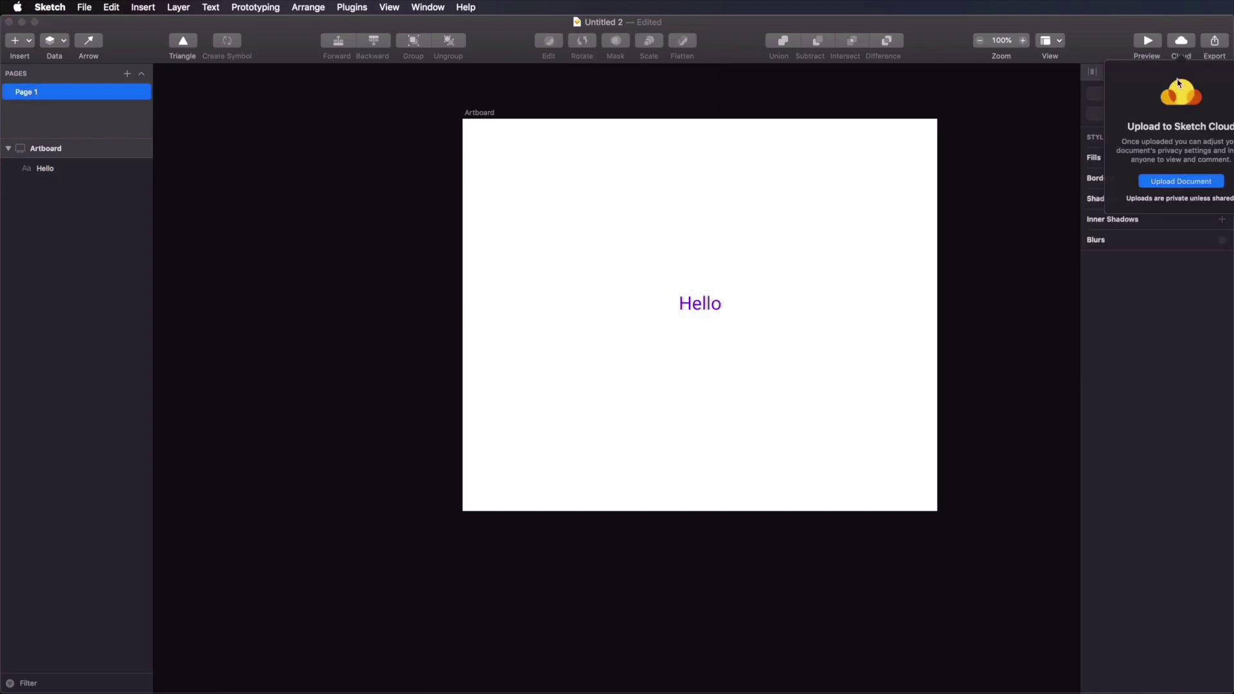
pyautogui.click(1178, 183)
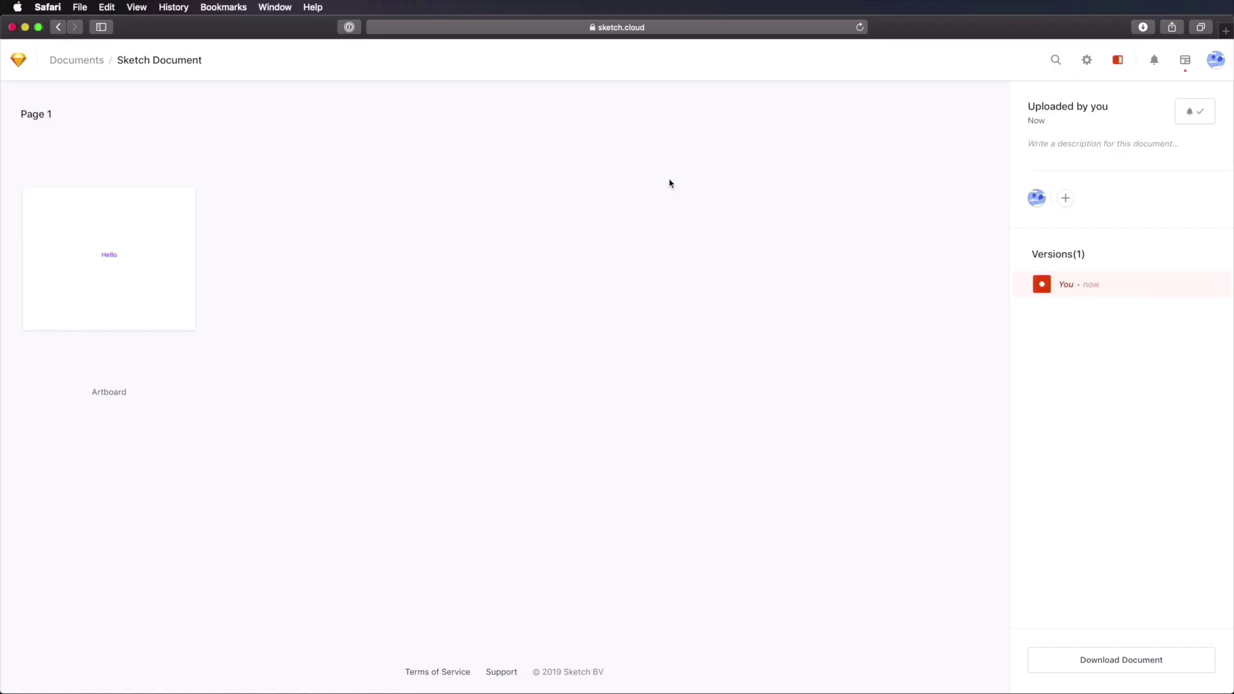
pyautogui.click(134, 262)
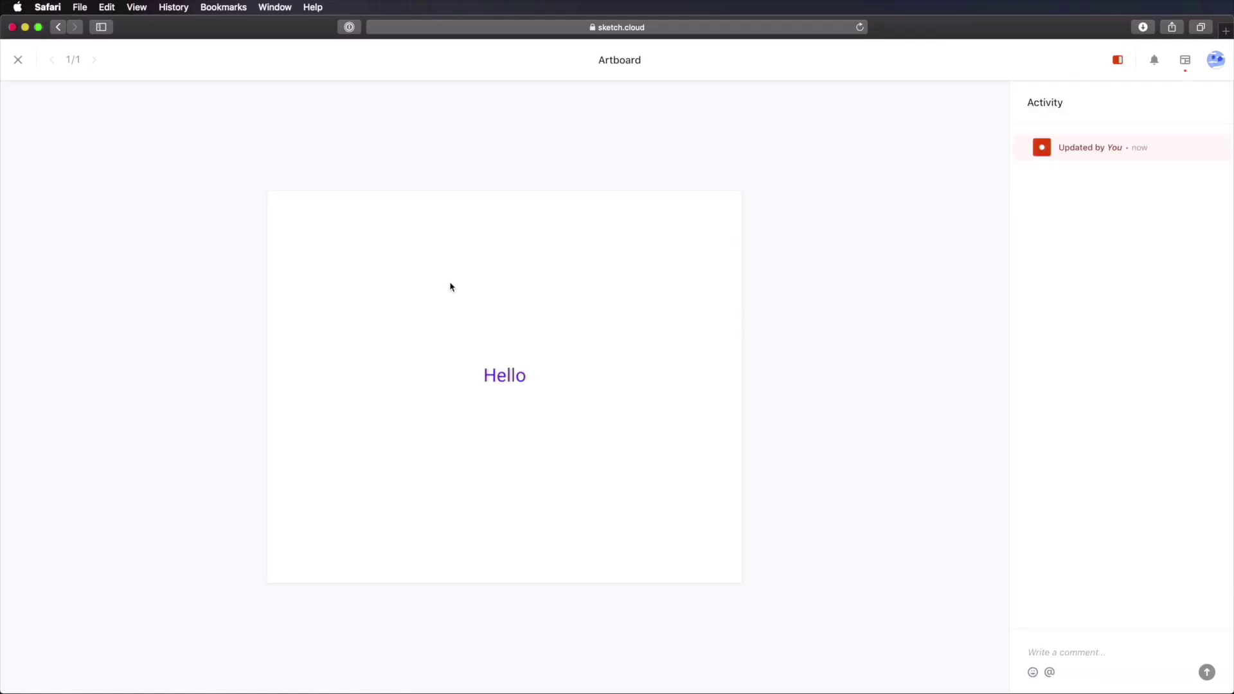
pyautogui.click(17, 59)
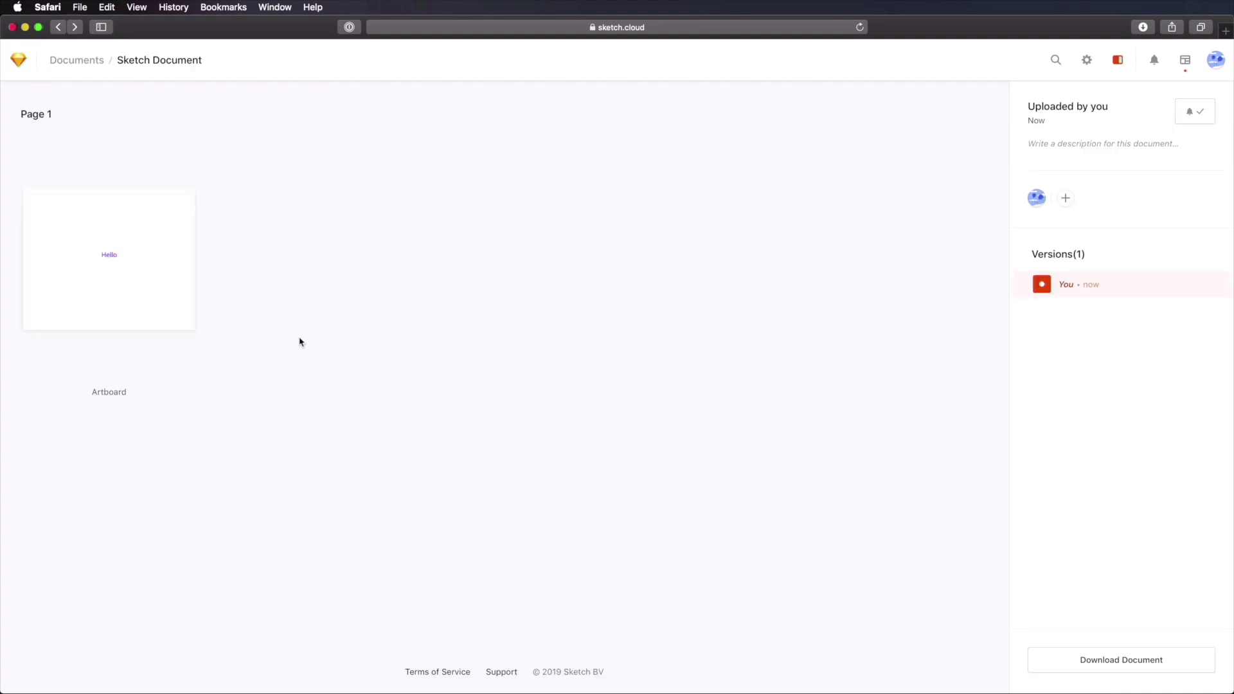
pyautogui.click(149, 317)
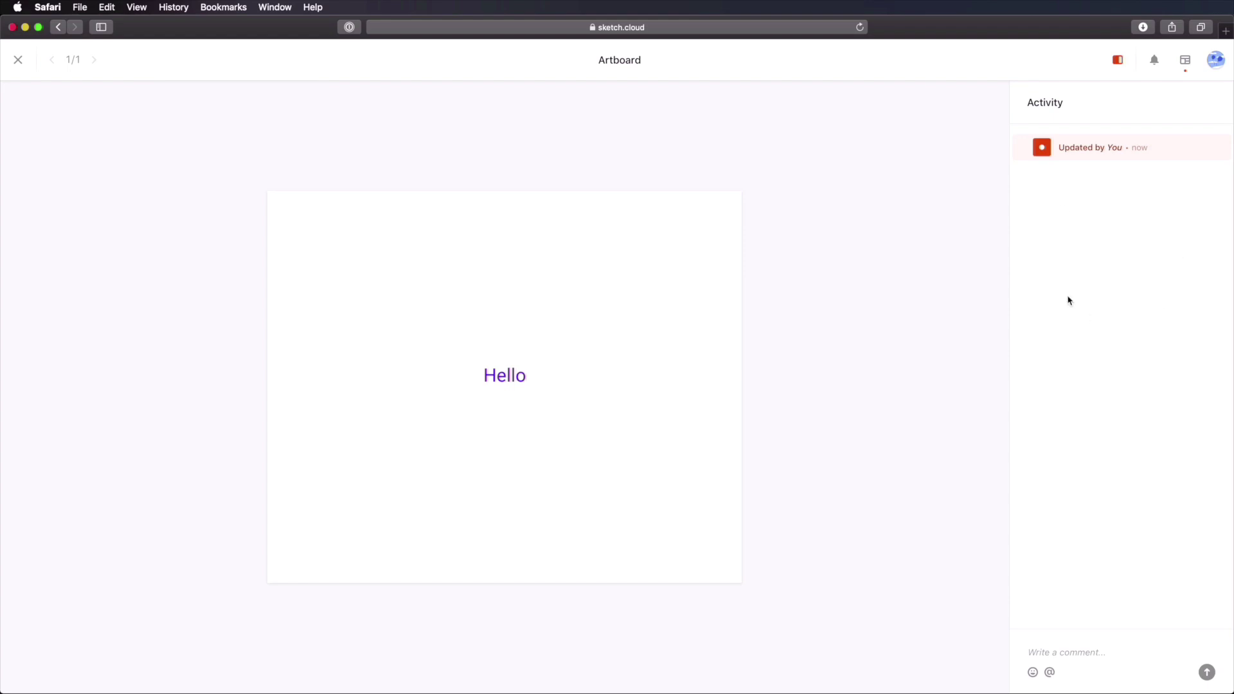
pyautogui.click(18, 60)
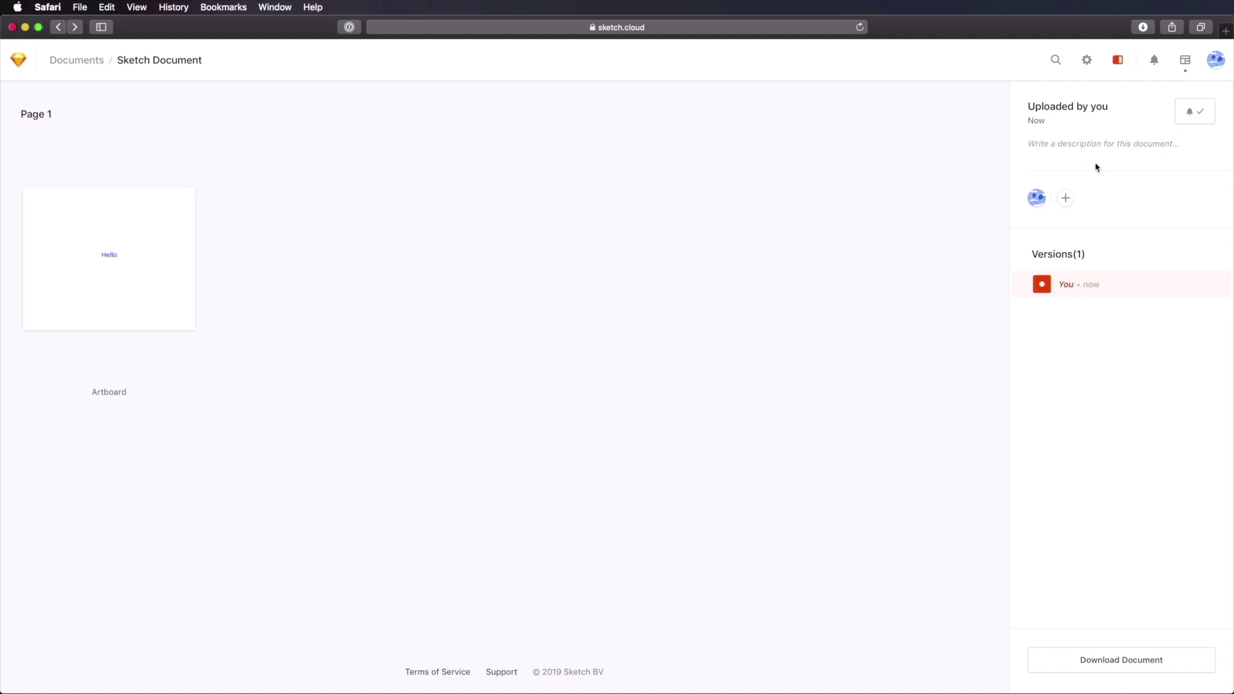
# Step: Open the uploaded document's Share Settings and examine the choices for who can view it, checking back in Sketch
pyautogui.click(1065, 199)
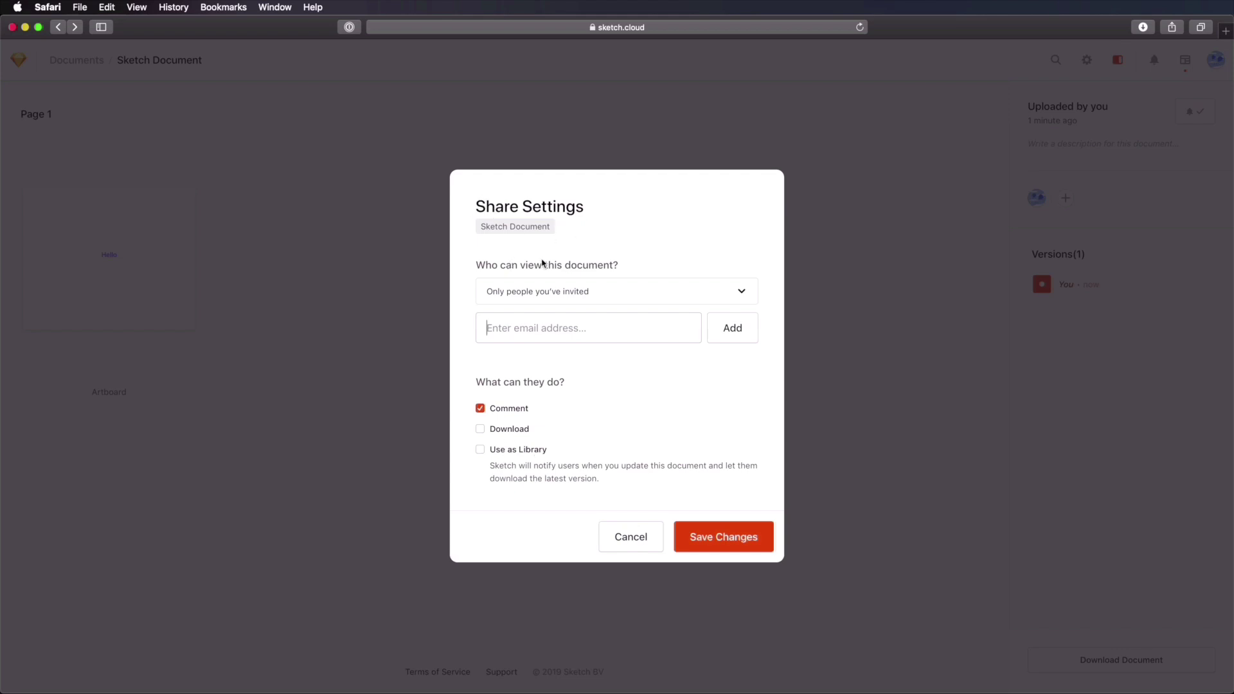
pyautogui.click(554, 291)
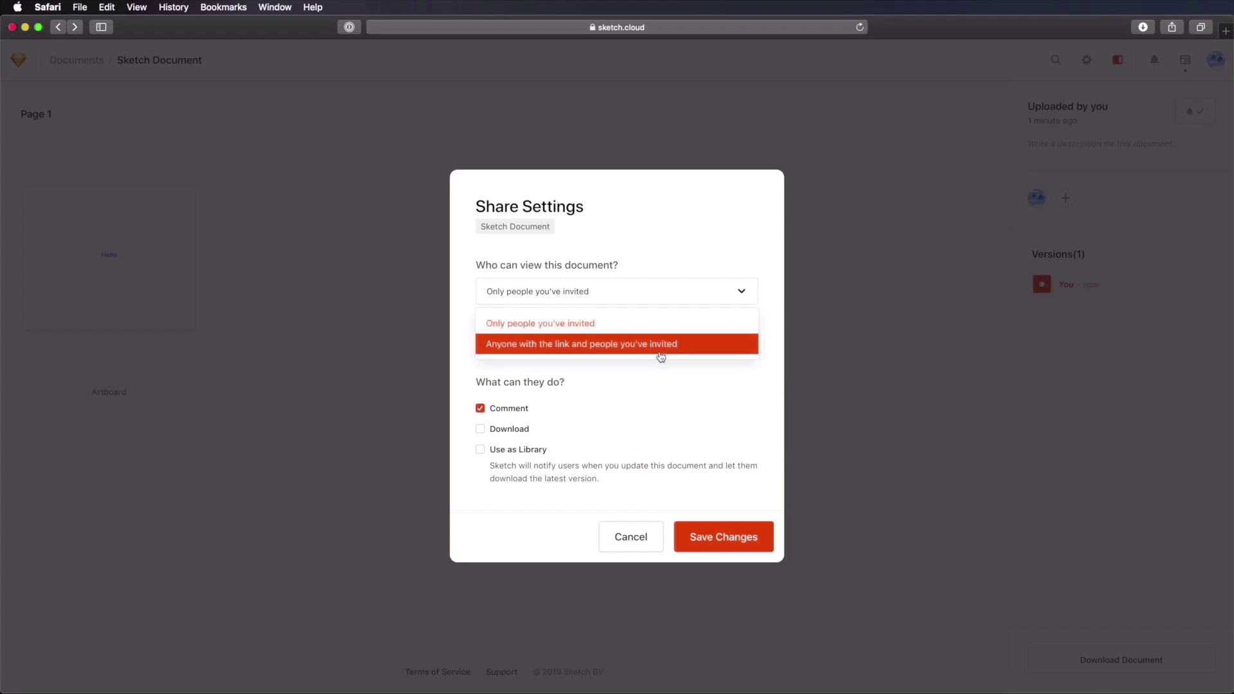
pyautogui.press('Escape')
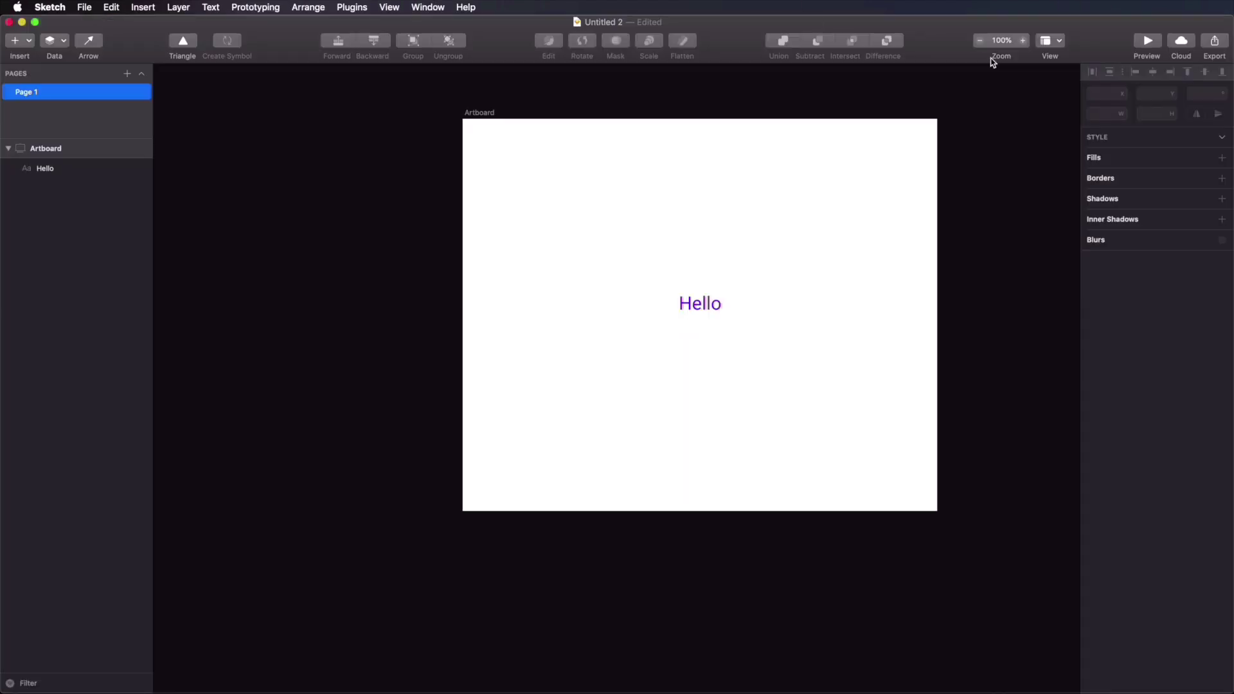
pyautogui.click(1179, 45)
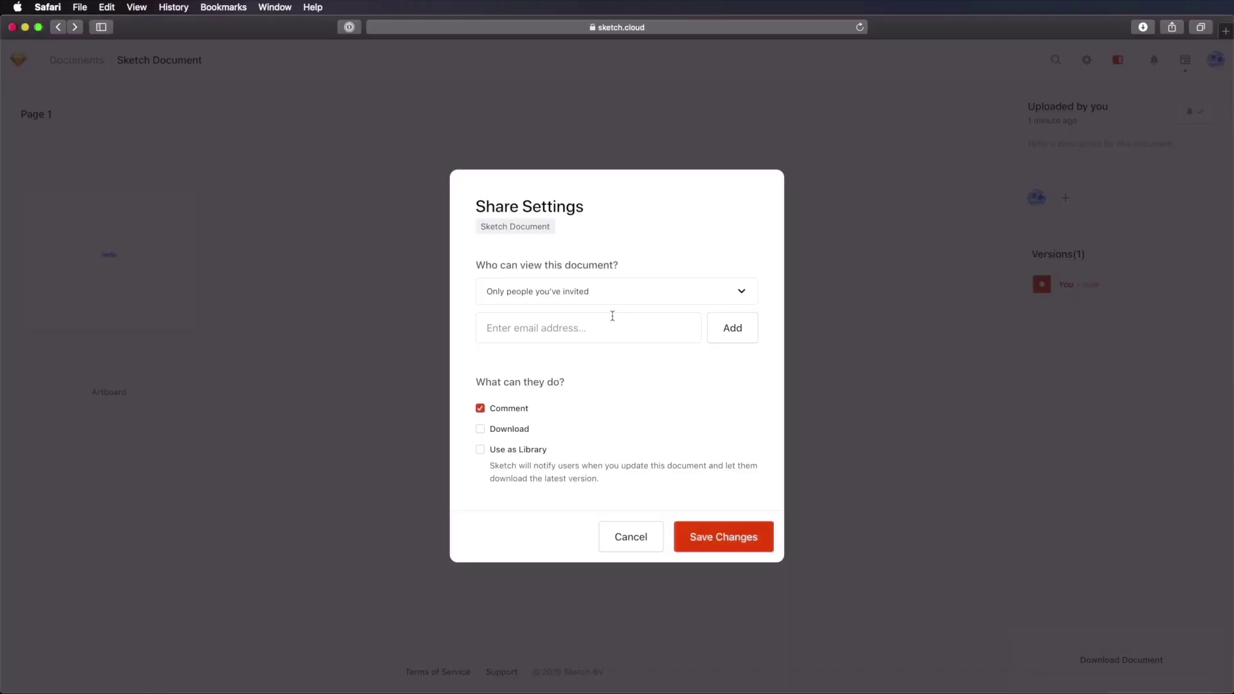
# Step: Try the viewing option "Anyone with the link and people you've invited", restore "Only people you've invited", and leave Share Settings without saving
pyautogui.click(579, 294)
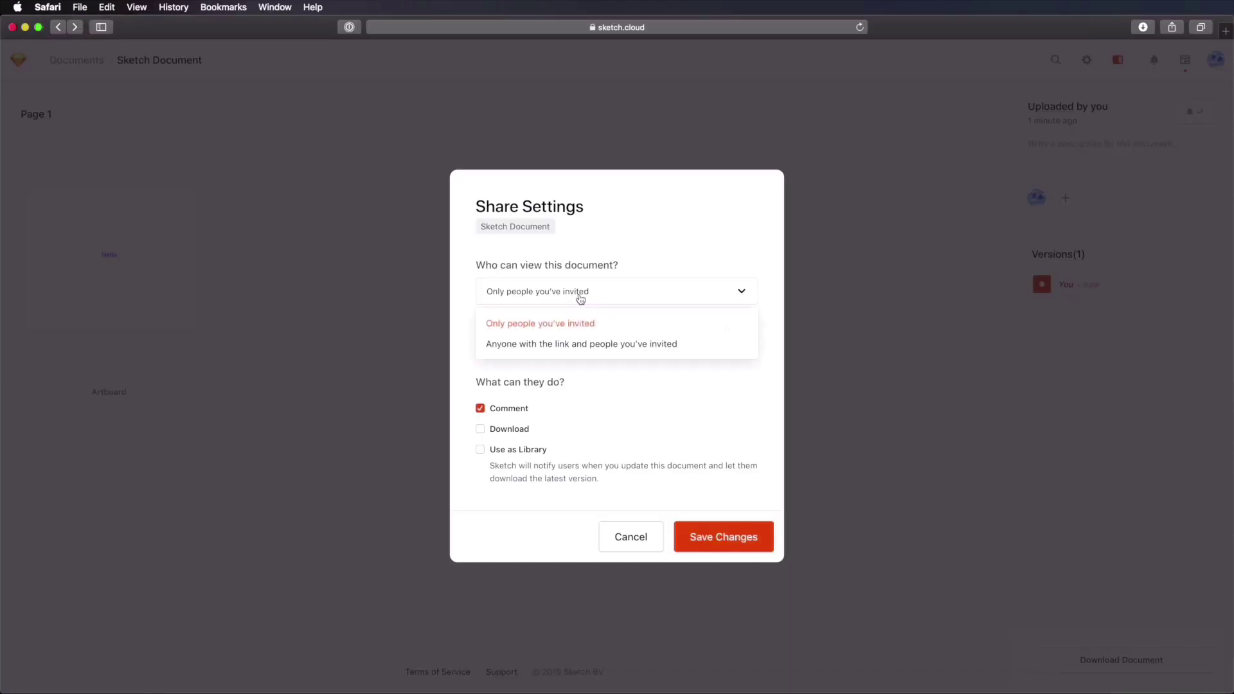
pyautogui.click(579, 348)
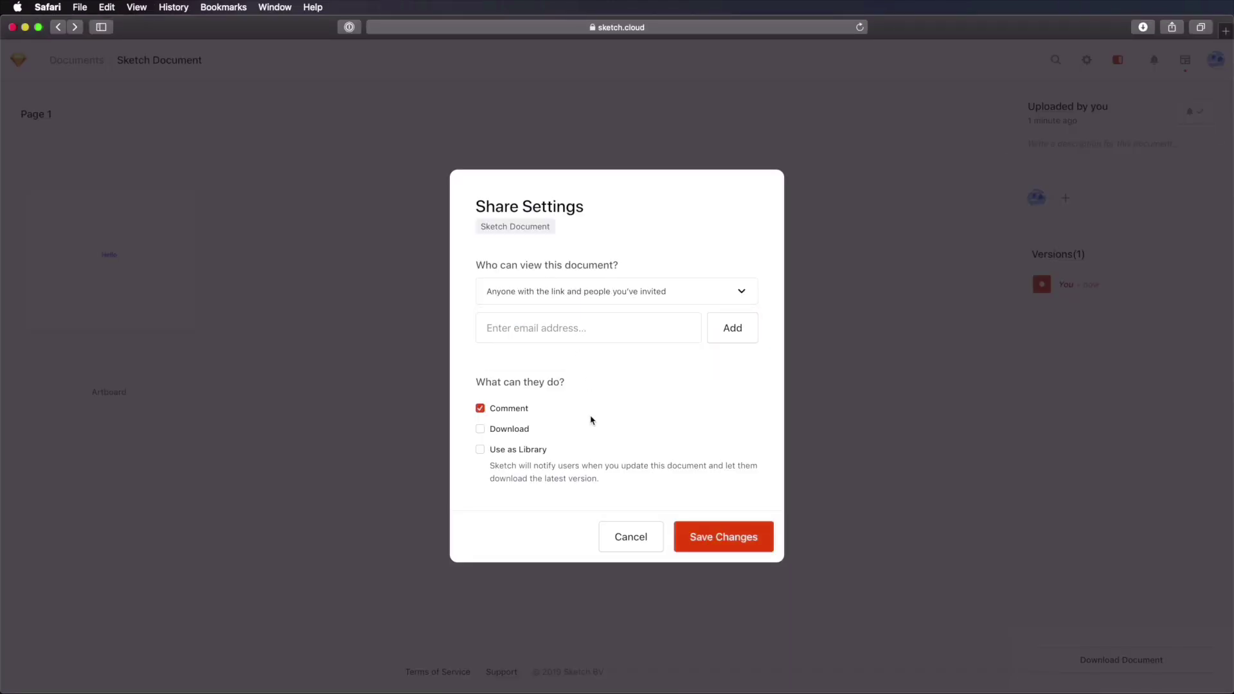
pyautogui.click(611, 295)
pyautogui.click(604, 319)
pyautogui.click(508, 330)
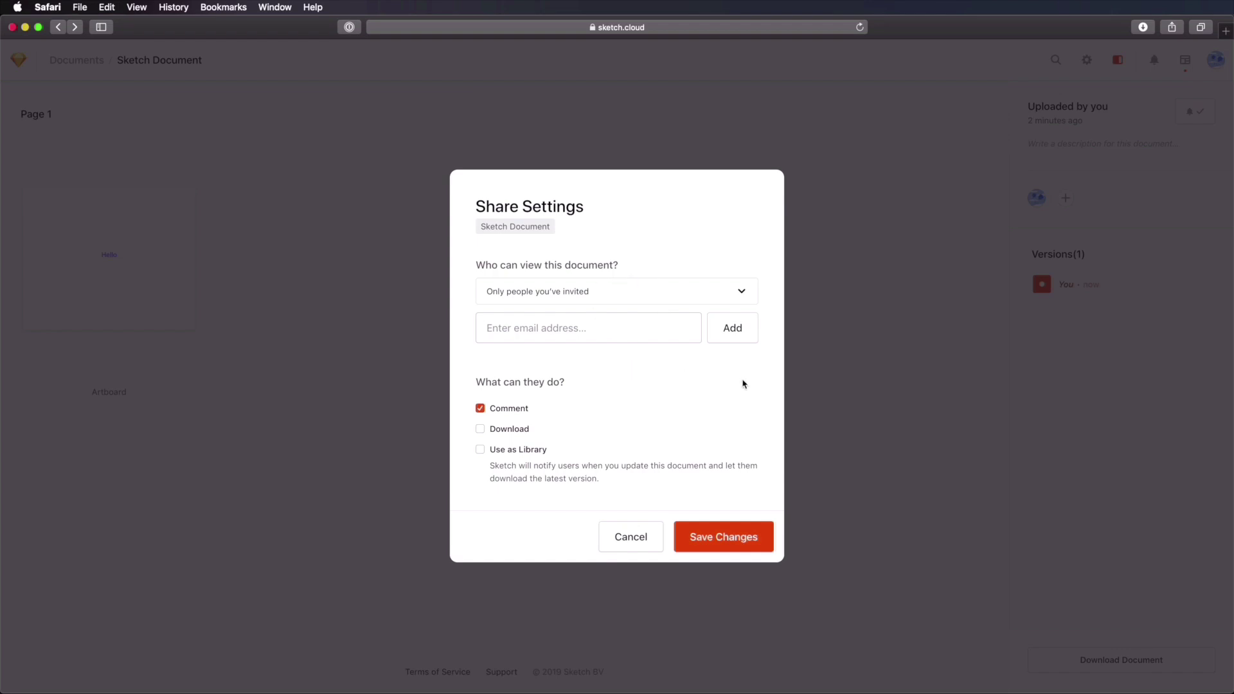
pyautogui.press('Escape')
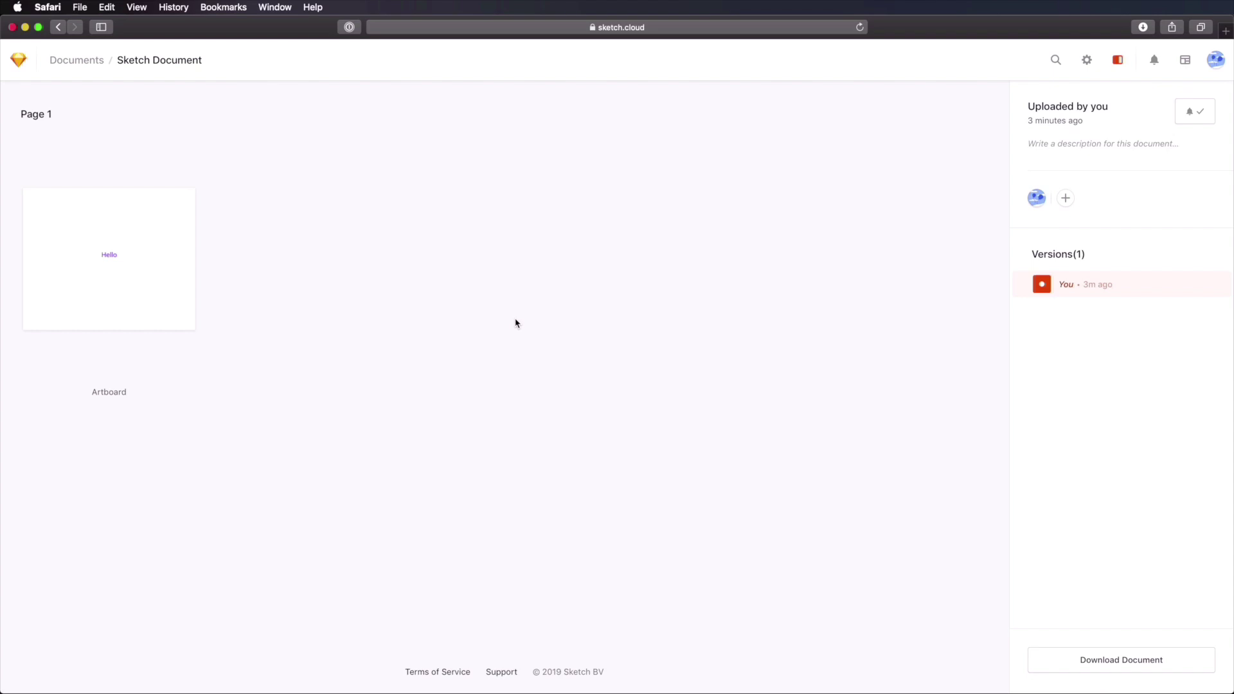
# Step: Go to the Sketch Cloud documents overview, open the form for creating a new team, enter the team name, and review the plans
pyautogui.click(16, 62)
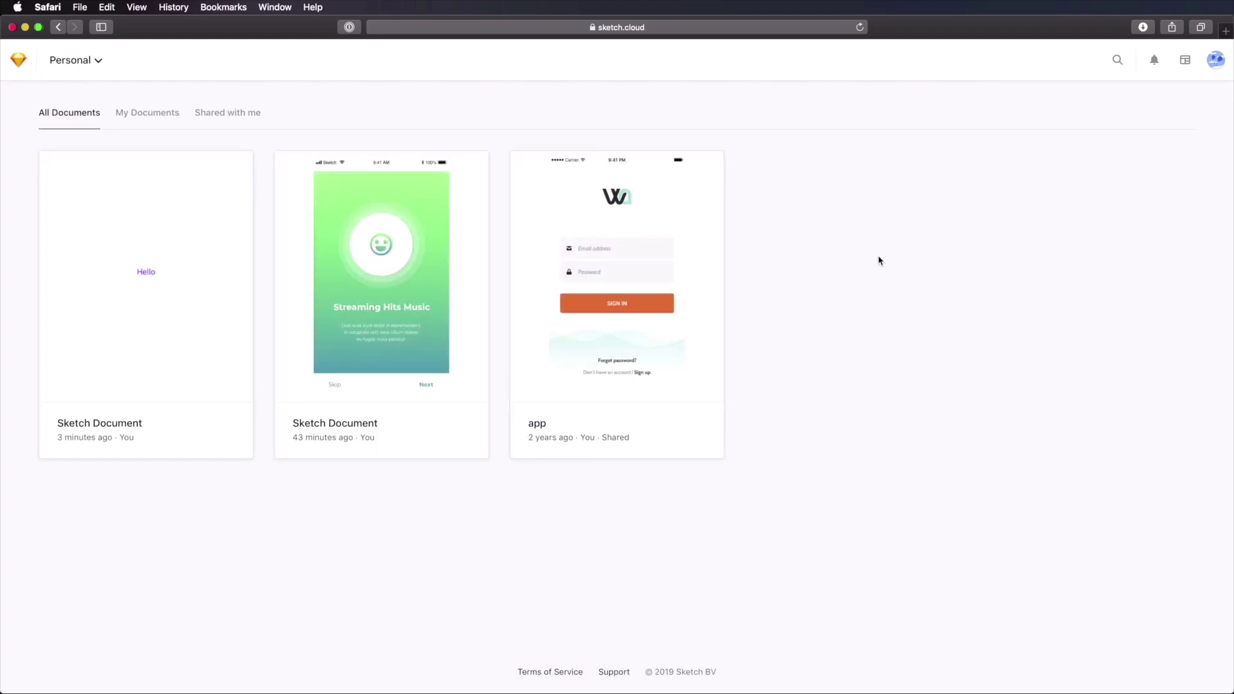
pyautogui.click(84, 64)
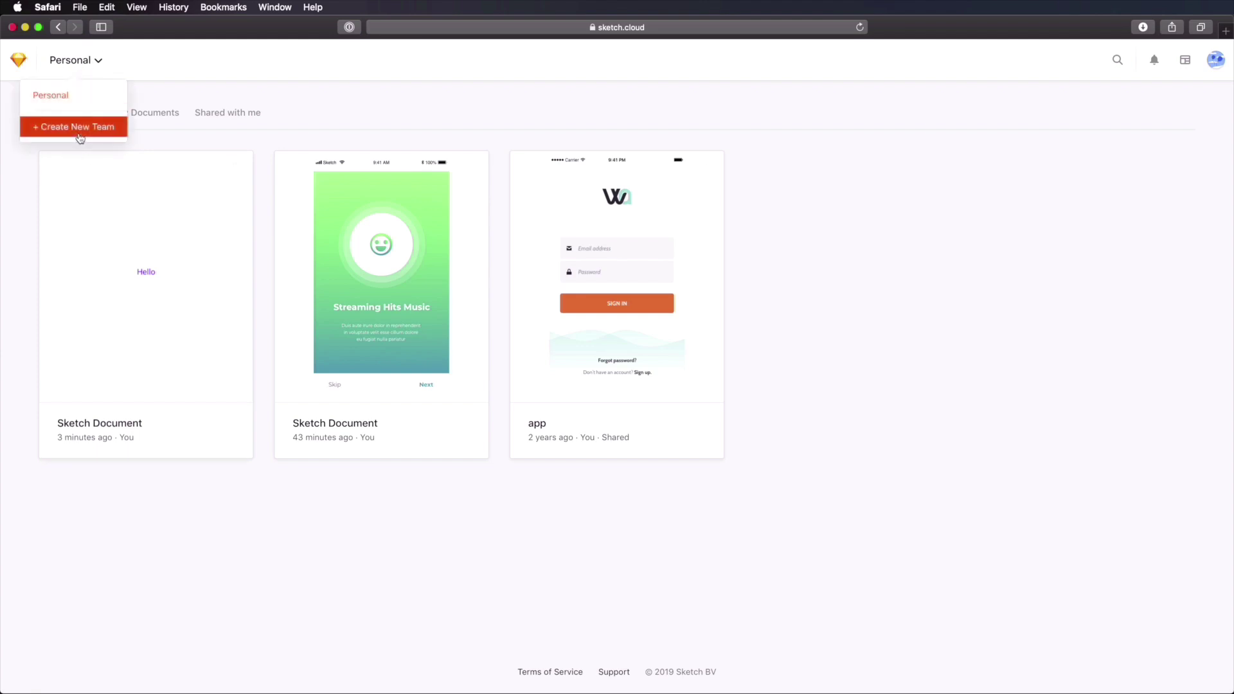
pyautogui.click(88, 132)
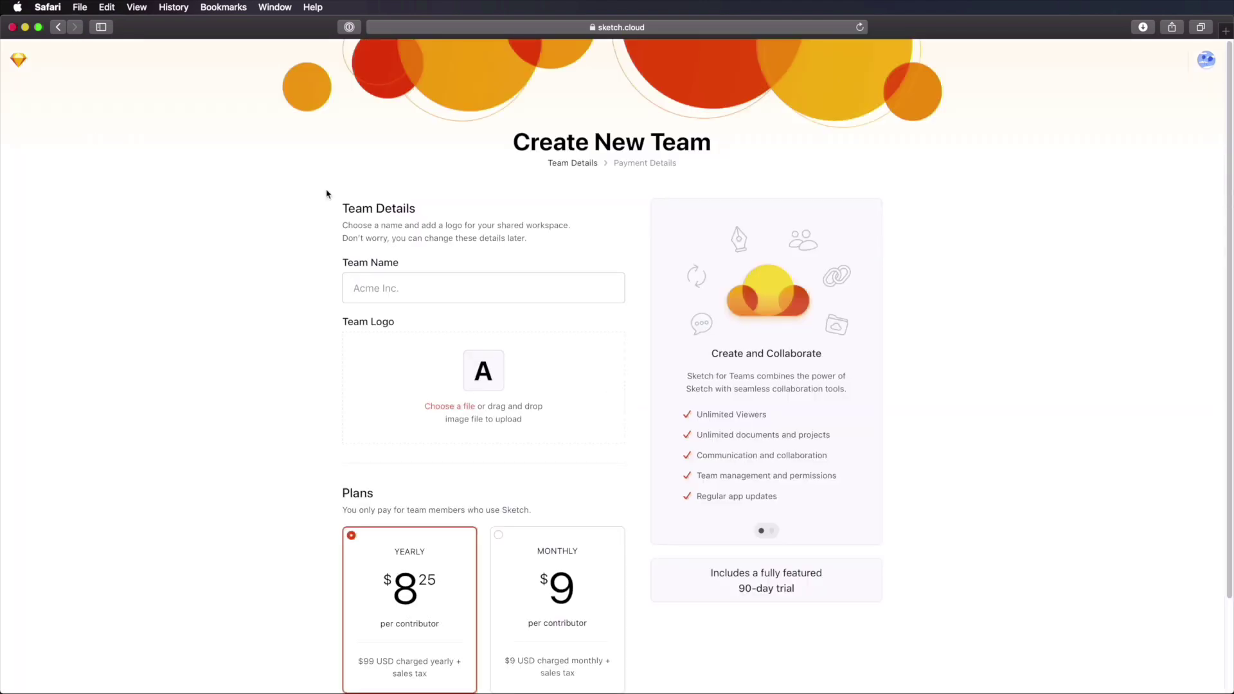
pyautogui.write('Team Adi')
pyautogui.scroll(-3, 533, 404)
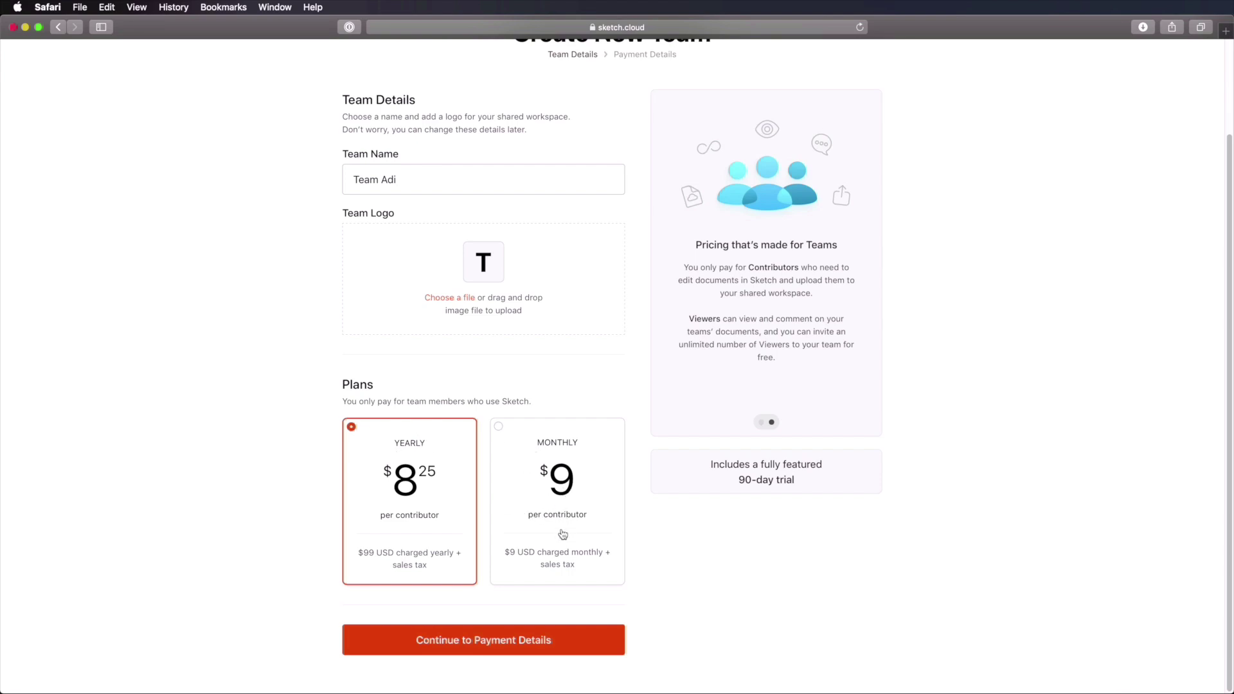
pyautogui.scroll(3, 1114, 379)
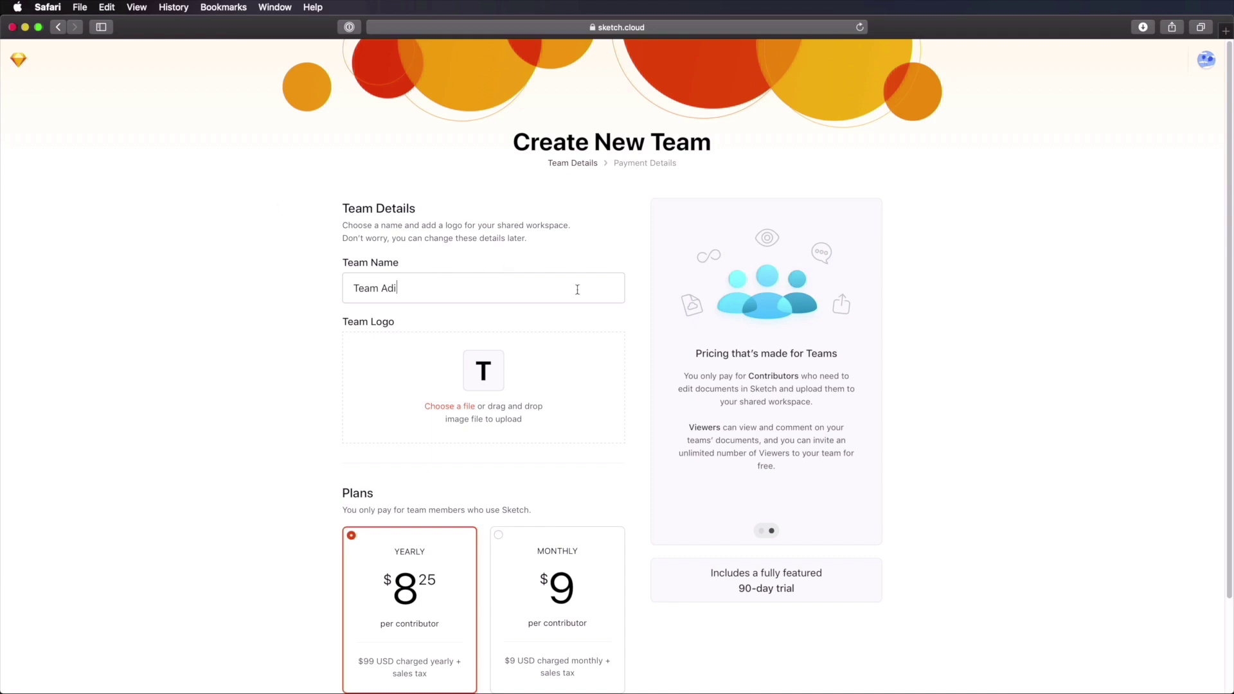
pyautogui.scroll(-3, 654, 427)
pyautogui.scroll(3, 669, 421)
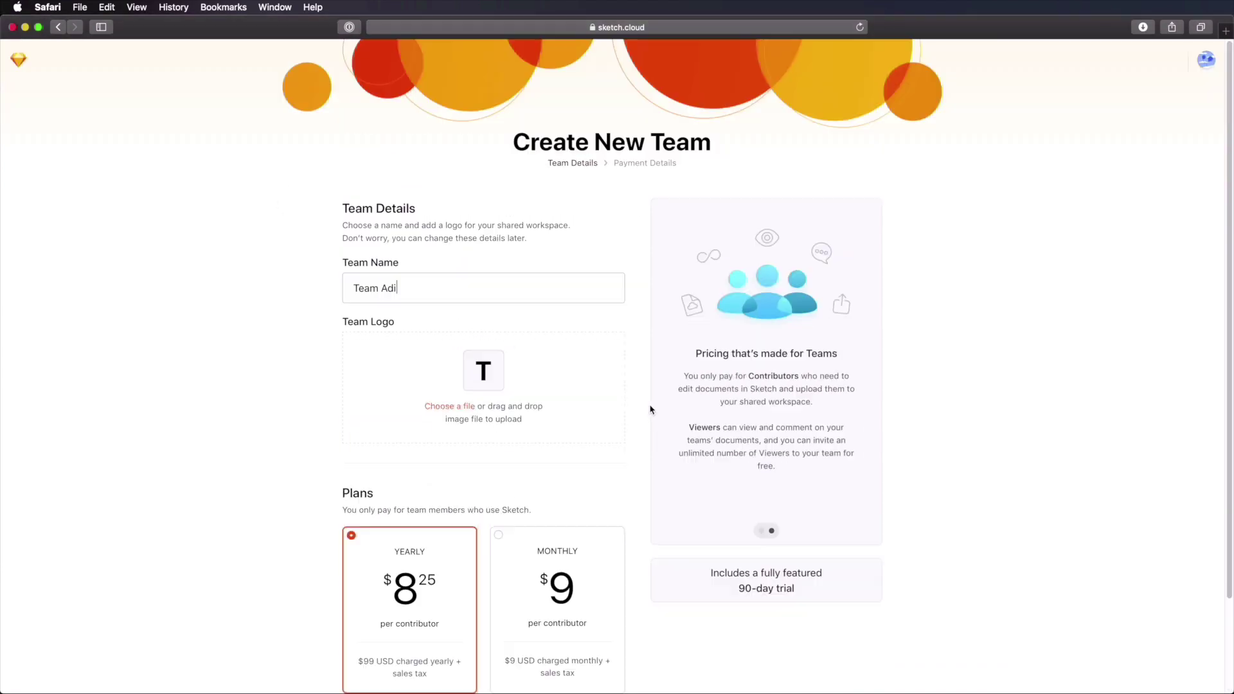
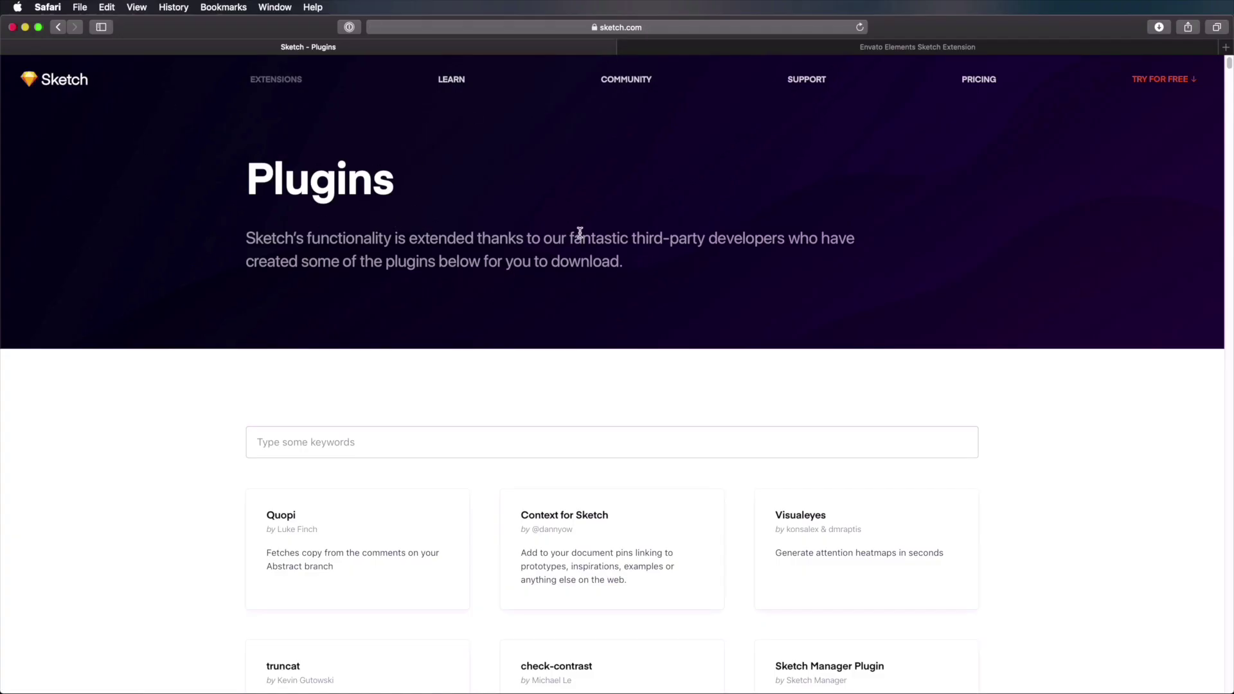
# Step: Browse Sketch's plugin directory, open the Import Symbols plugin's GitHub page, and read its installation instructions and plugin folder path
pyautogui.scroll(-5, 580, 232)
pyautogui.moveTo(1228, 71)
pyautogui.mouseDown()
pyautogui.moveTo(1215, 606)
pyautogui.moveTo(1229, 496)
pyautogui.moveTo(1228, 526)
pyautogui.mouseUp()
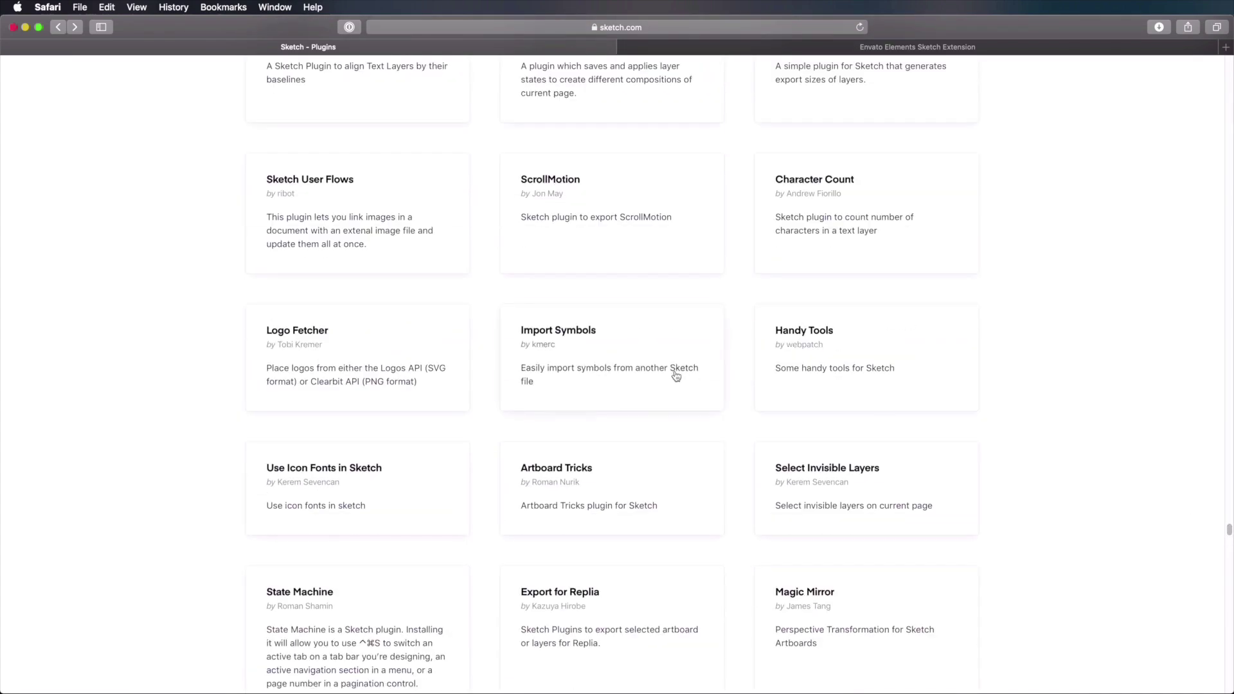
pyautogui.click(635, 336)
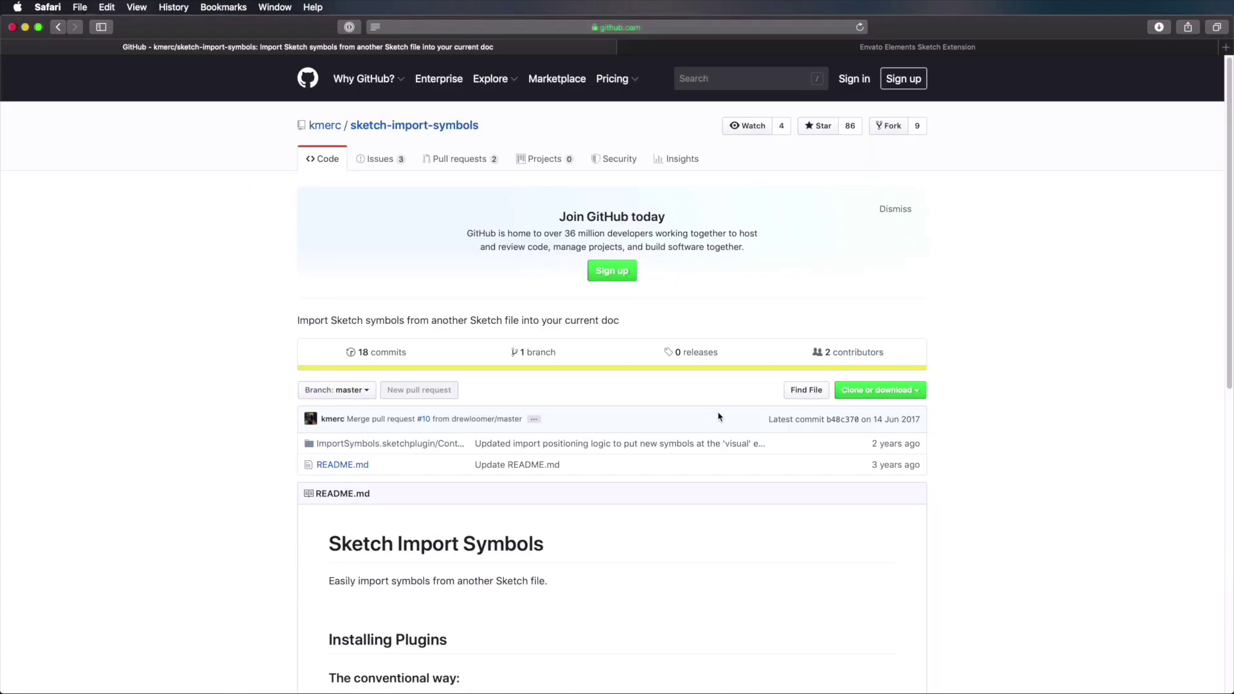
pyautogui.scroll(-5, 719, 416)
pyautogui.scroll(5, 719, 417)
pyautogui.scroll(-6, 684, 300)
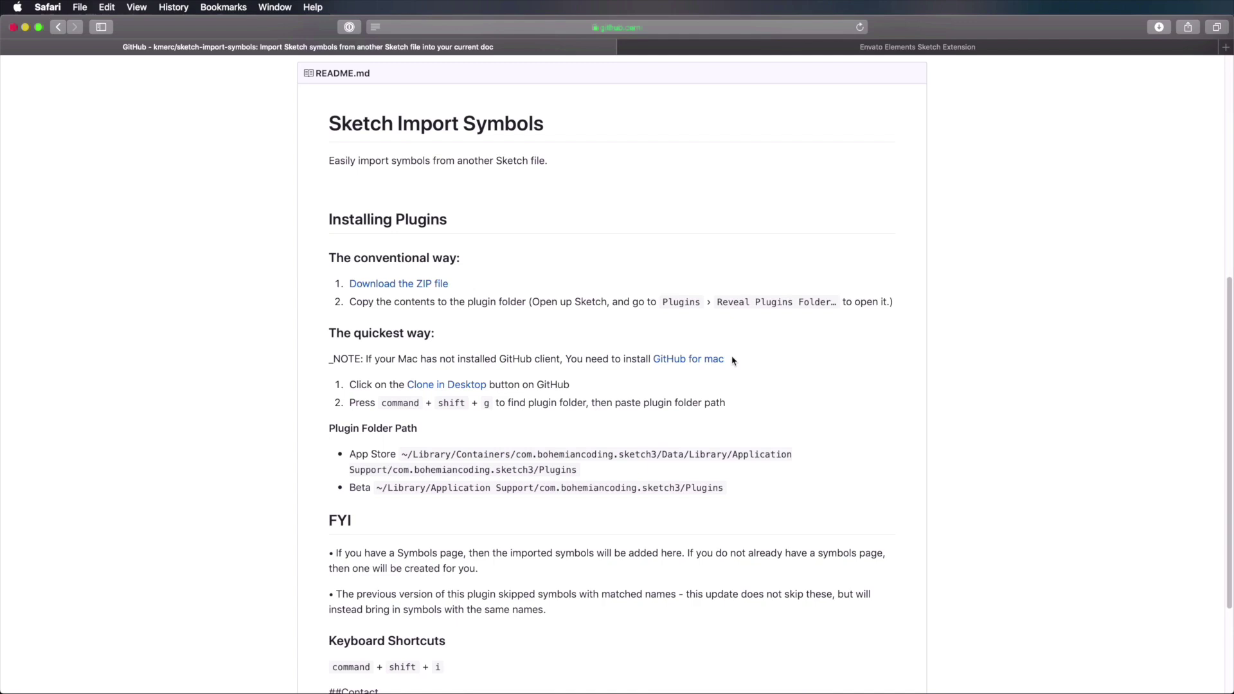
pyautogui.click(664, 301)
pyautogui.moveTo(664, 301); pyautogui.dragTo(702, 302)
pyautogui.click(862, 334)
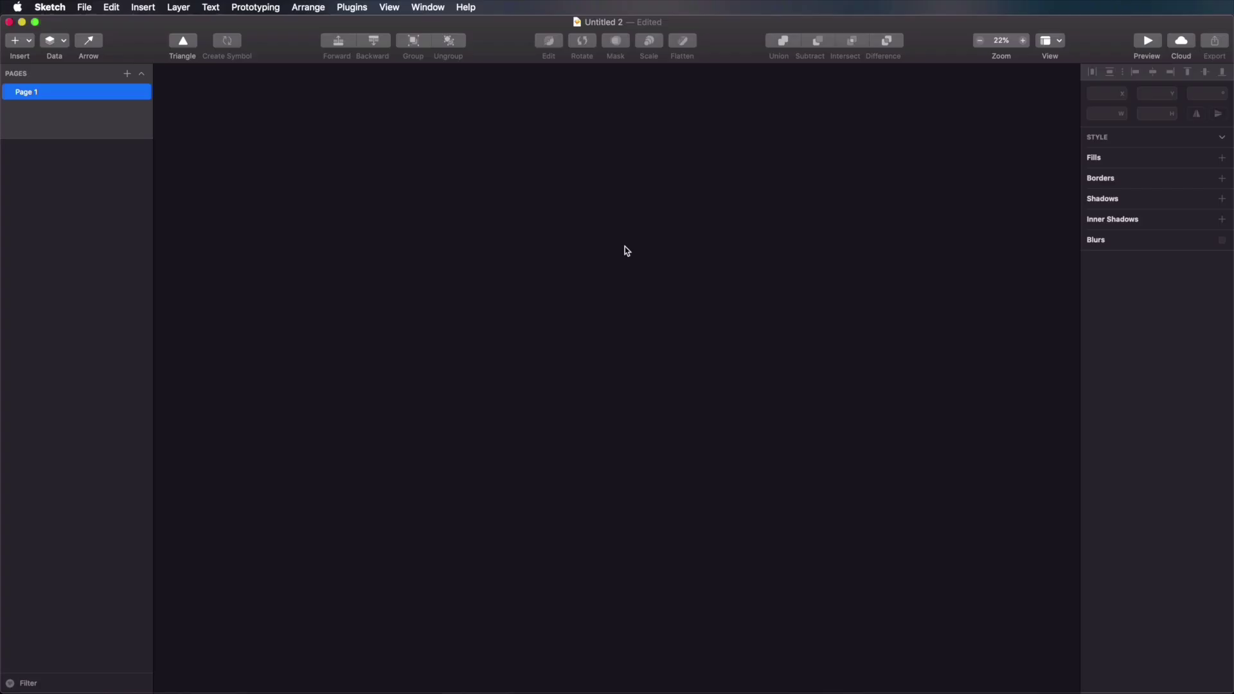
# Step: Switch to Sketch, open the Envato Elements plugin, and go to its Photos category, repositioning the plugin window over the canvas
pyautogui.click(350, 7)
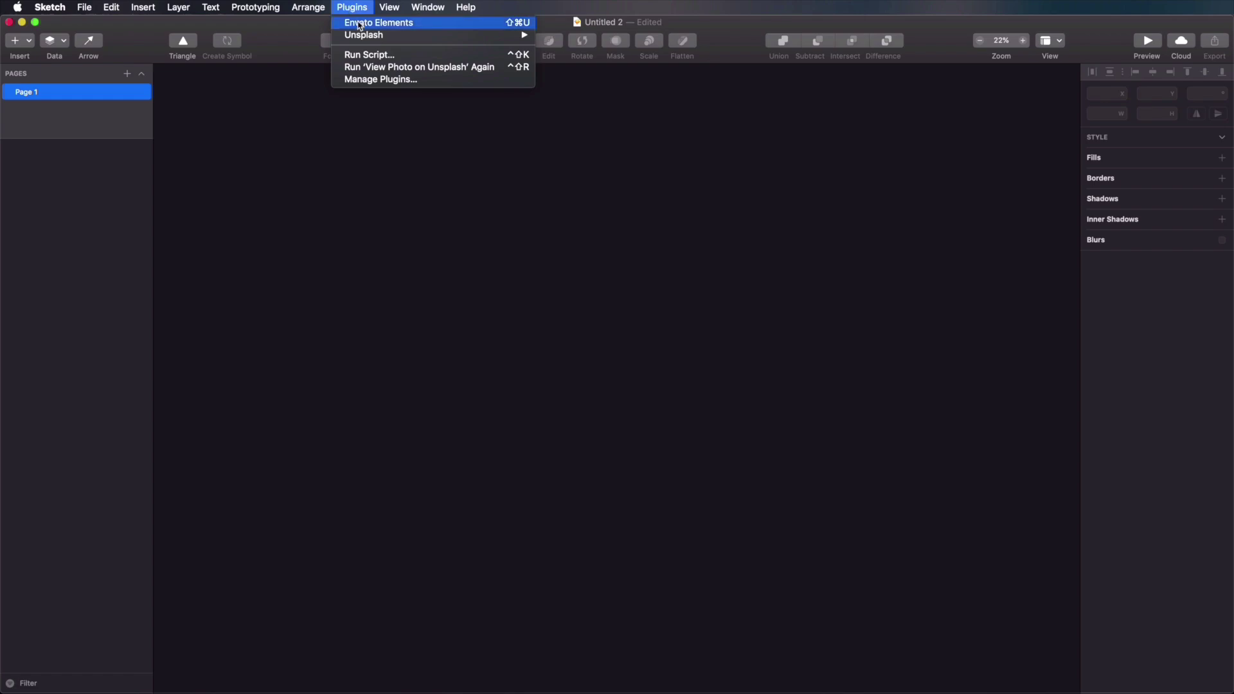
pyautogui.click(409, 24)
pyautogui.moveTo(766, 242); pyautogui.dragTo(654, 137)
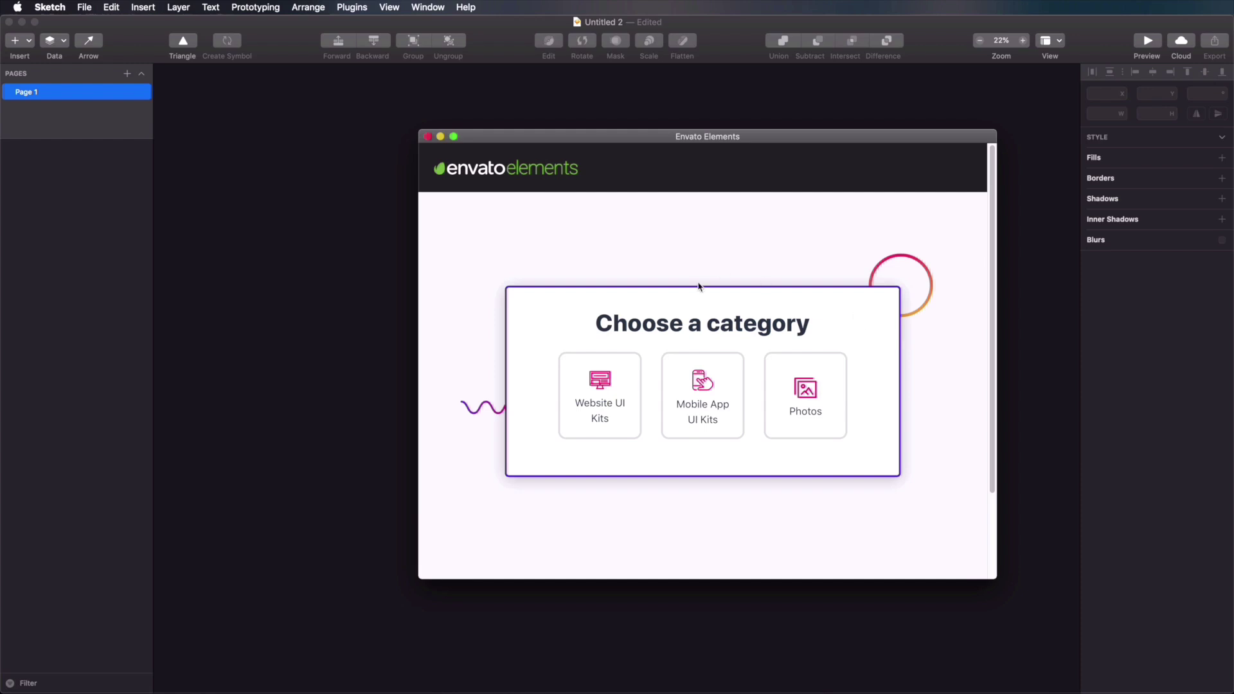
pyautogui.click(820, 389)
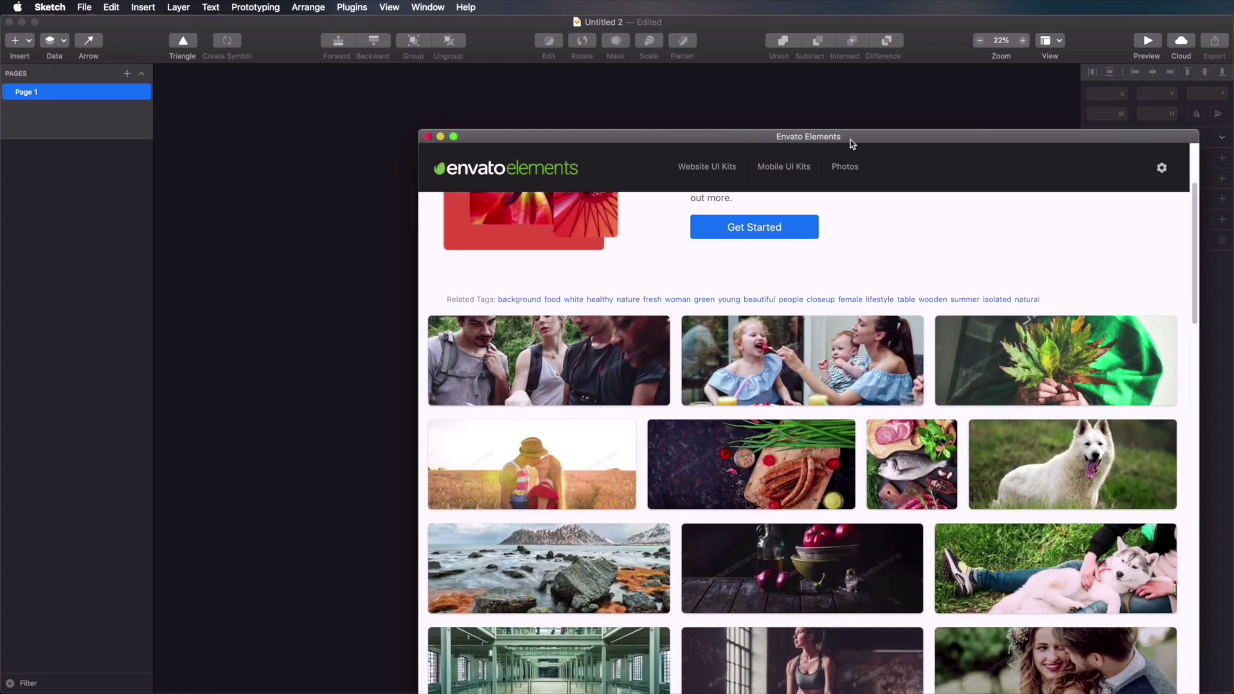
pyautogui.moveTo(849, 140); pyautogui.dragTo(727, 69)
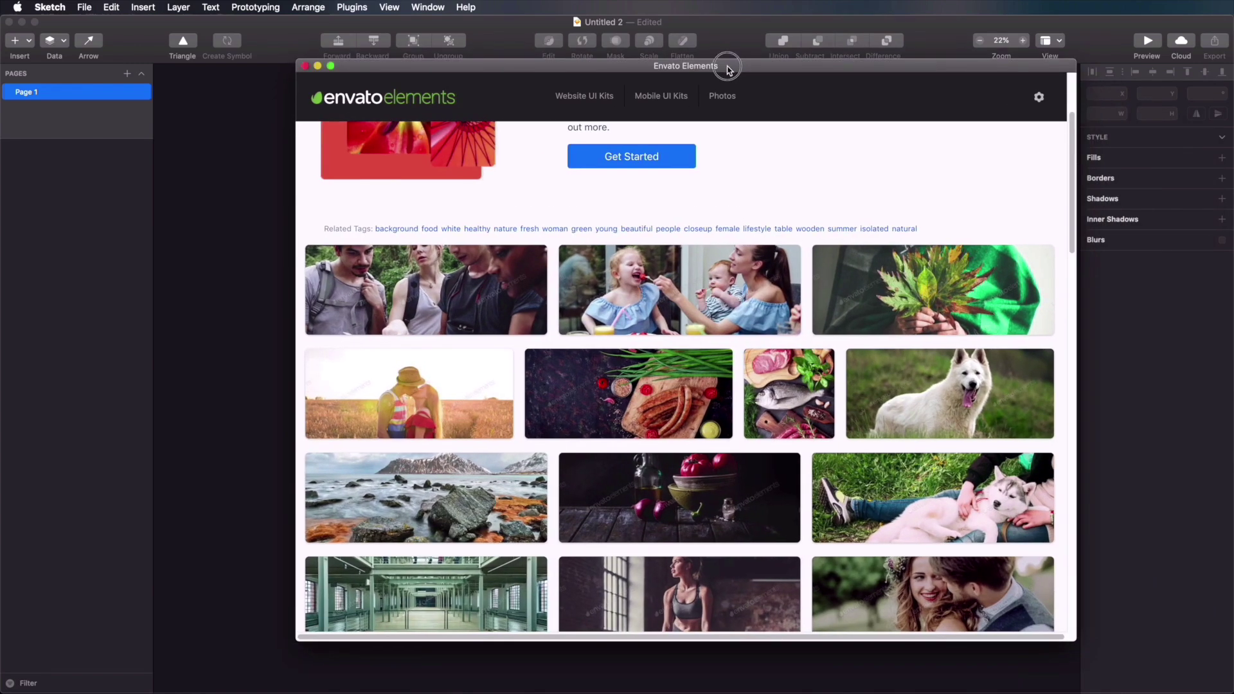
# Step: Search the Envato Elements photos for "food" and open the "clean food" image of bowls on turquoise wood
pyautogui.scroll(5, 477, 148)
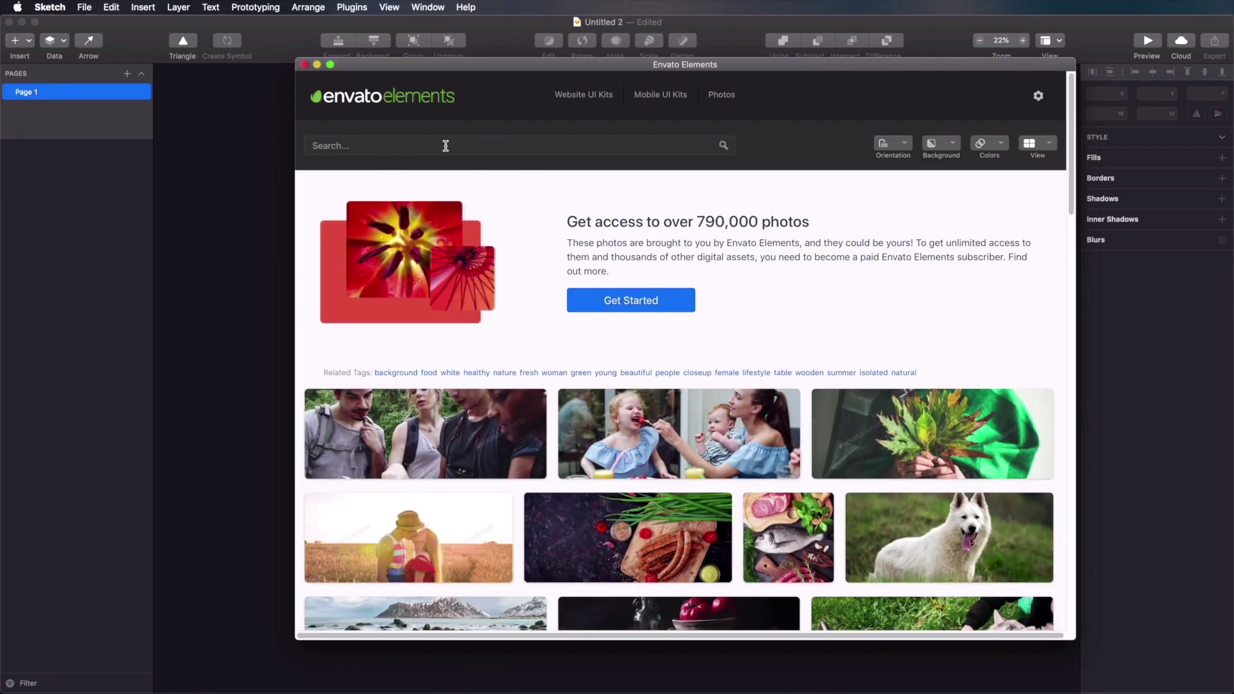
pyautogui.write('food')
pyautogui.press('Return')
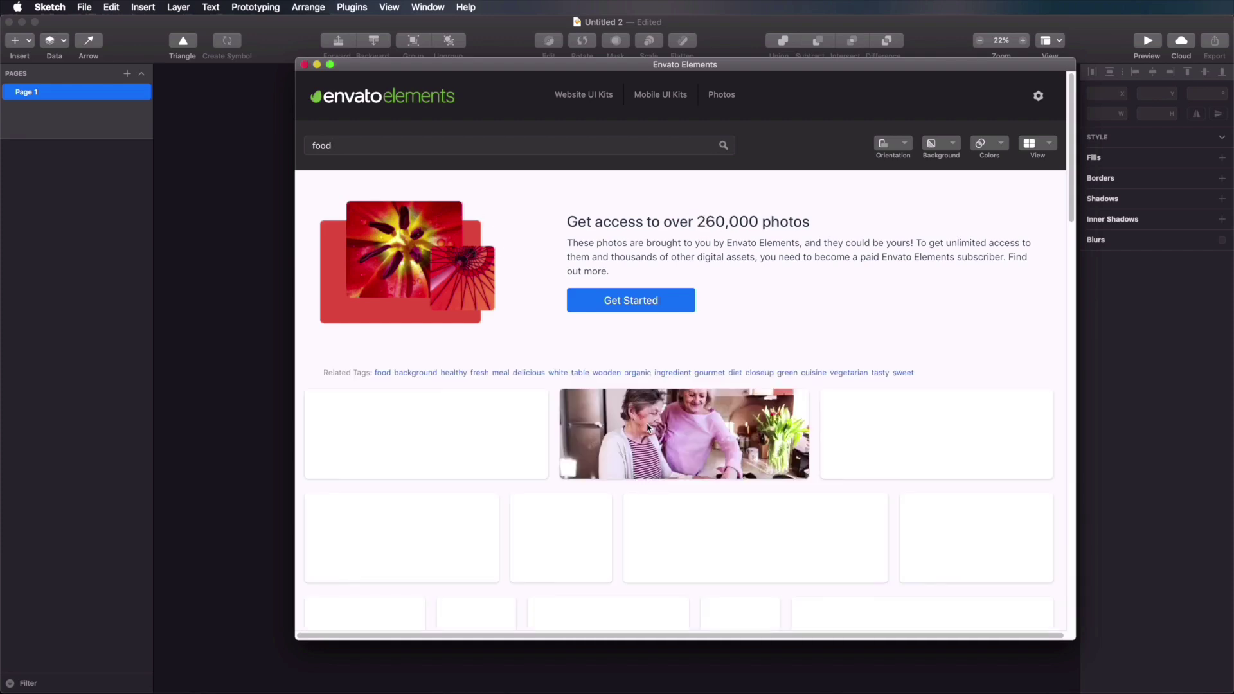
pyautogui.scroll(-4, 655, 352)
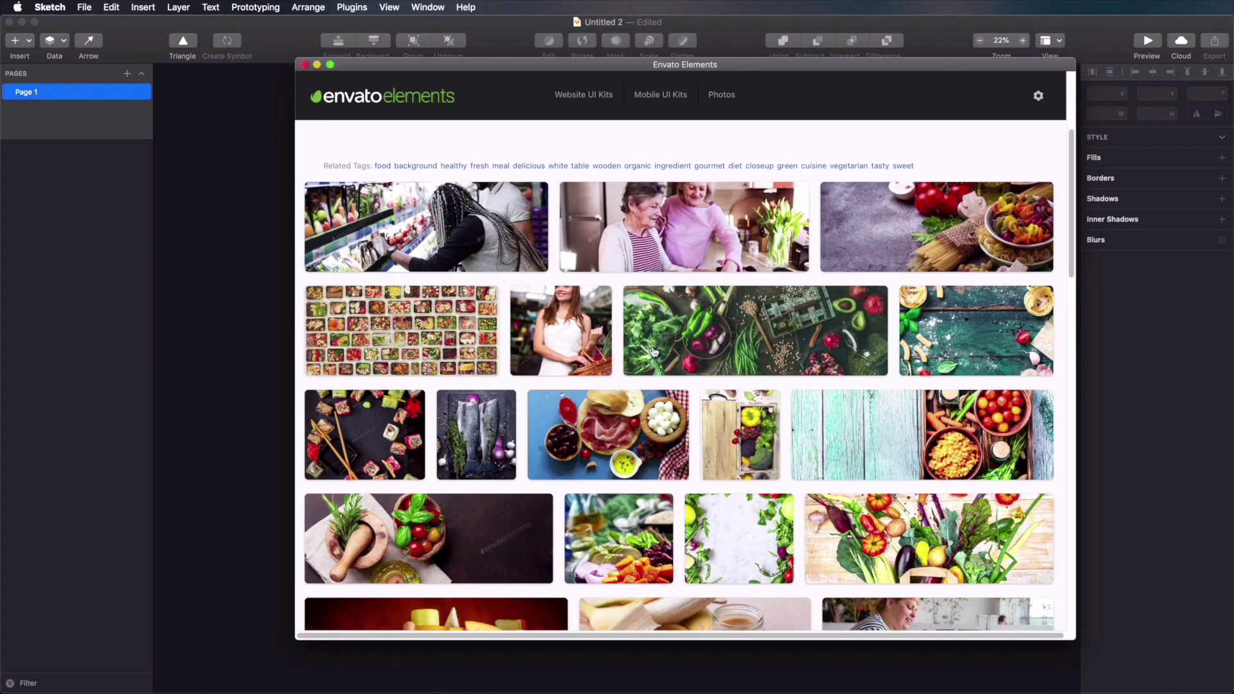
pyautogui.click(972, 456)
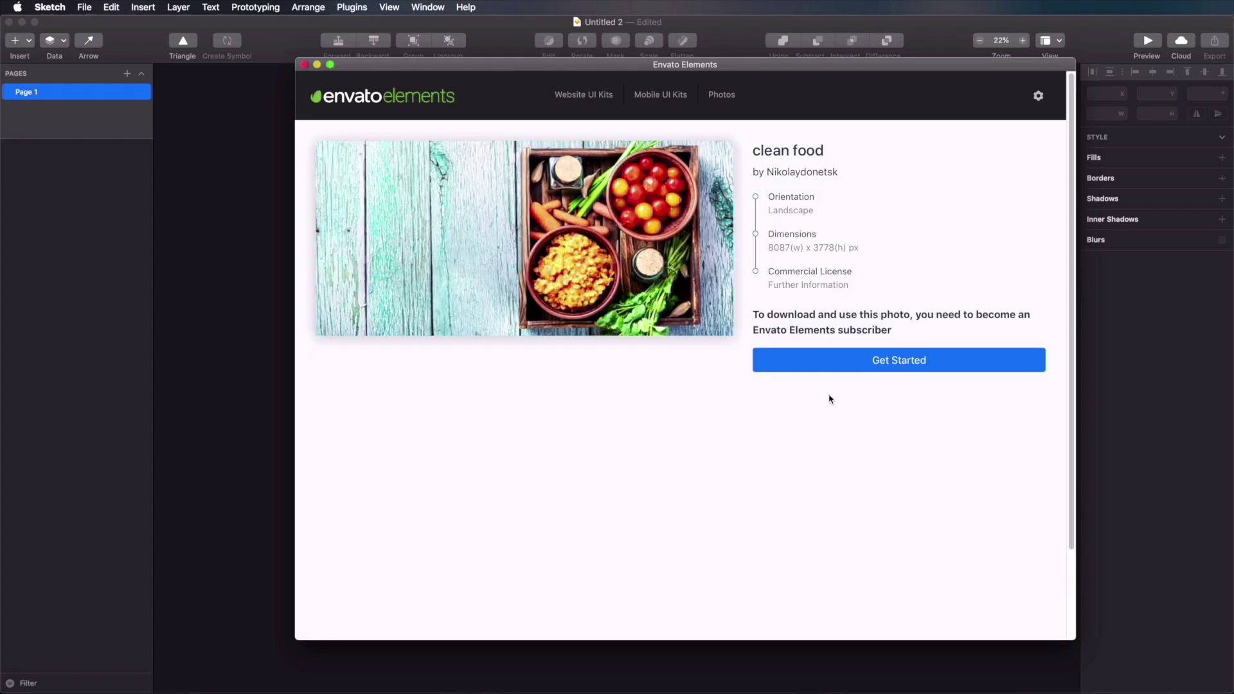
# Step: Connect the Envato Elements subscription with the extension token and return to the chosen photo
pyautogui.scroll(-2, 893, 317)
pyautogui.scroll(2, 888, 347)
pyautogui.click(883, 359)
pyautogui.click(436, 428)
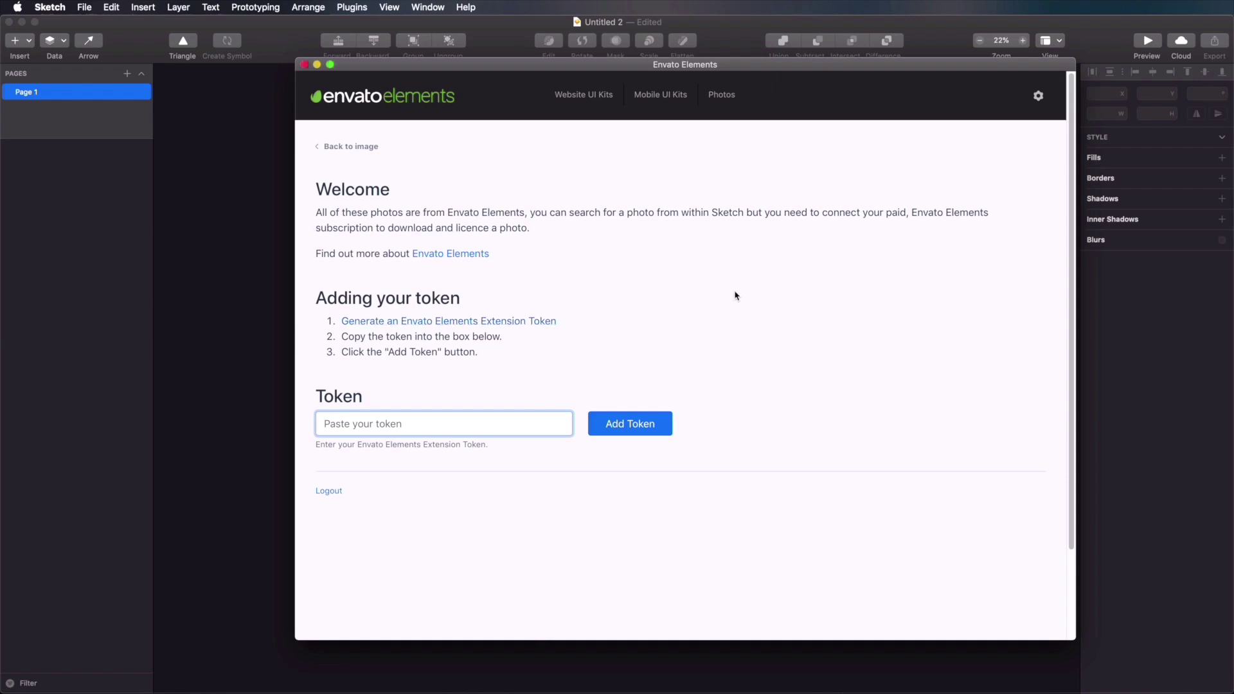
pyautogui.click(351, 146)
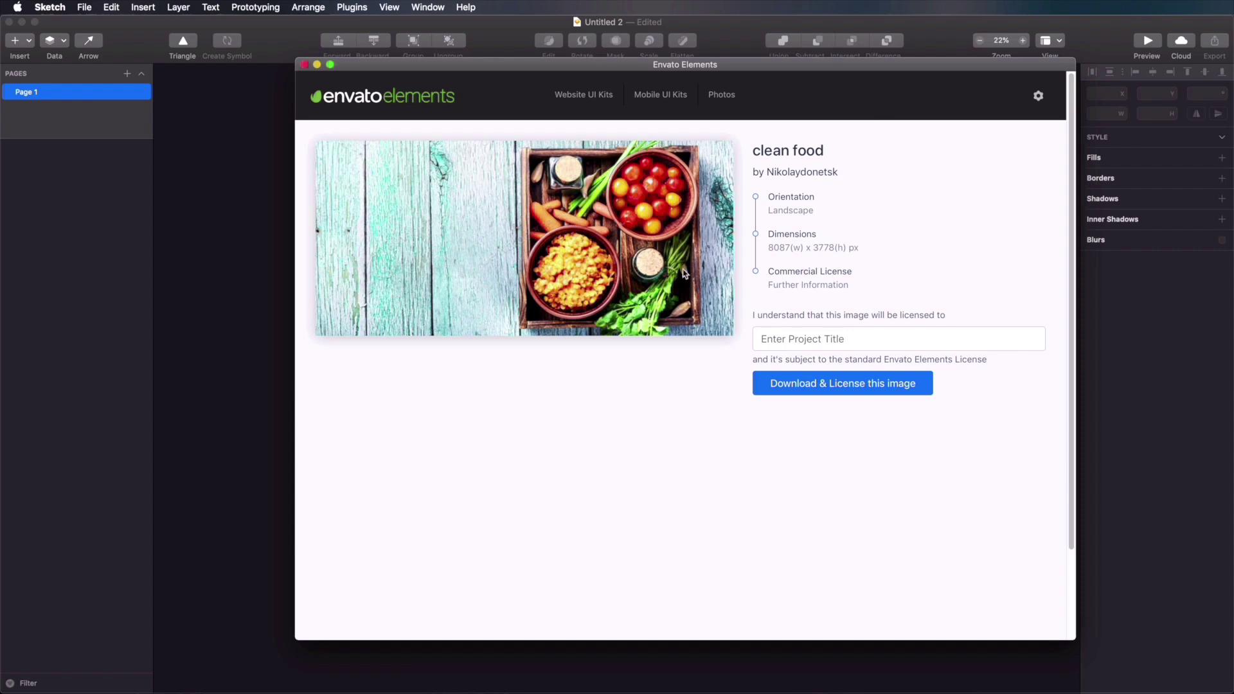
# Step: License the photo to the project title "Tuts+", download it into the document, and view the imported artboard up close
pyautogui.click(815, 346)
pyautogui.write('Tuts+')
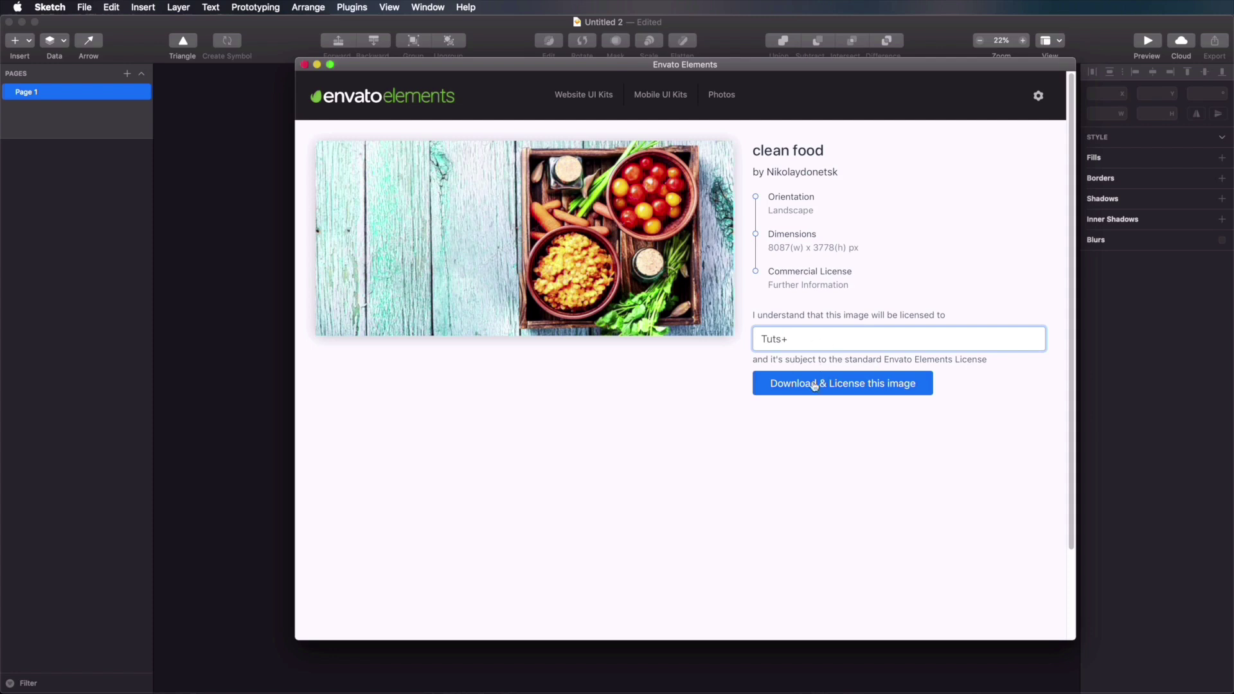
pyautogui.click(836, 386)
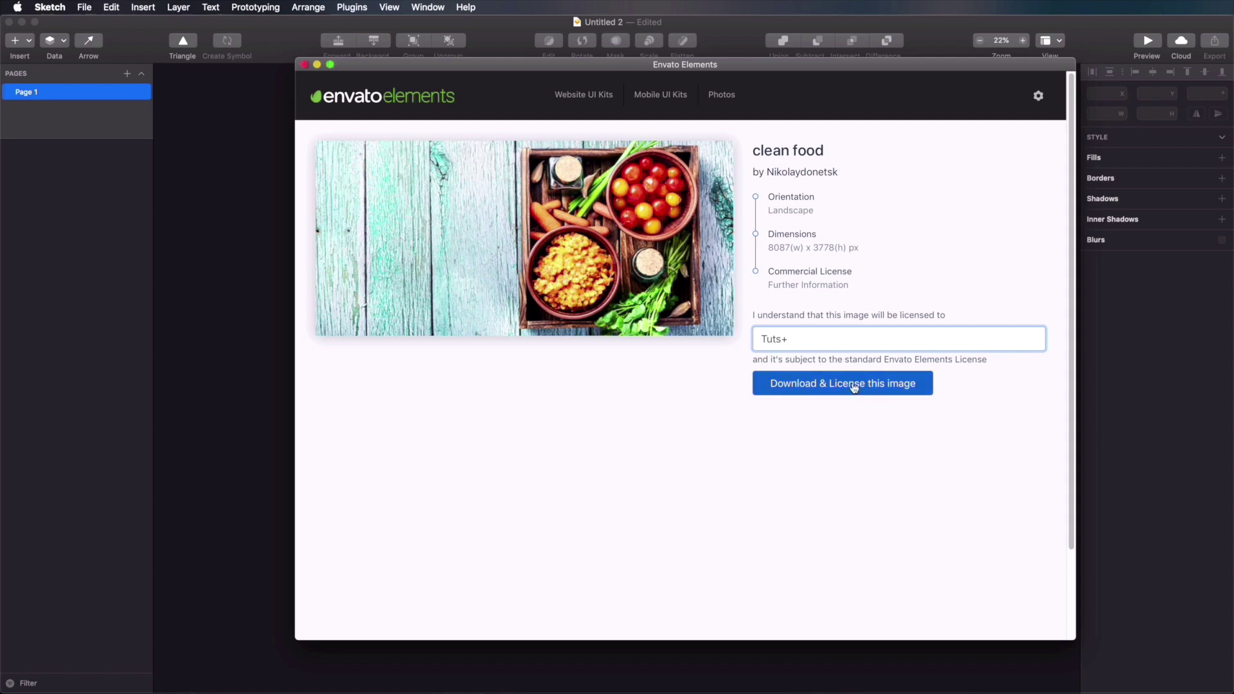
pyautogui.click(877, 387)
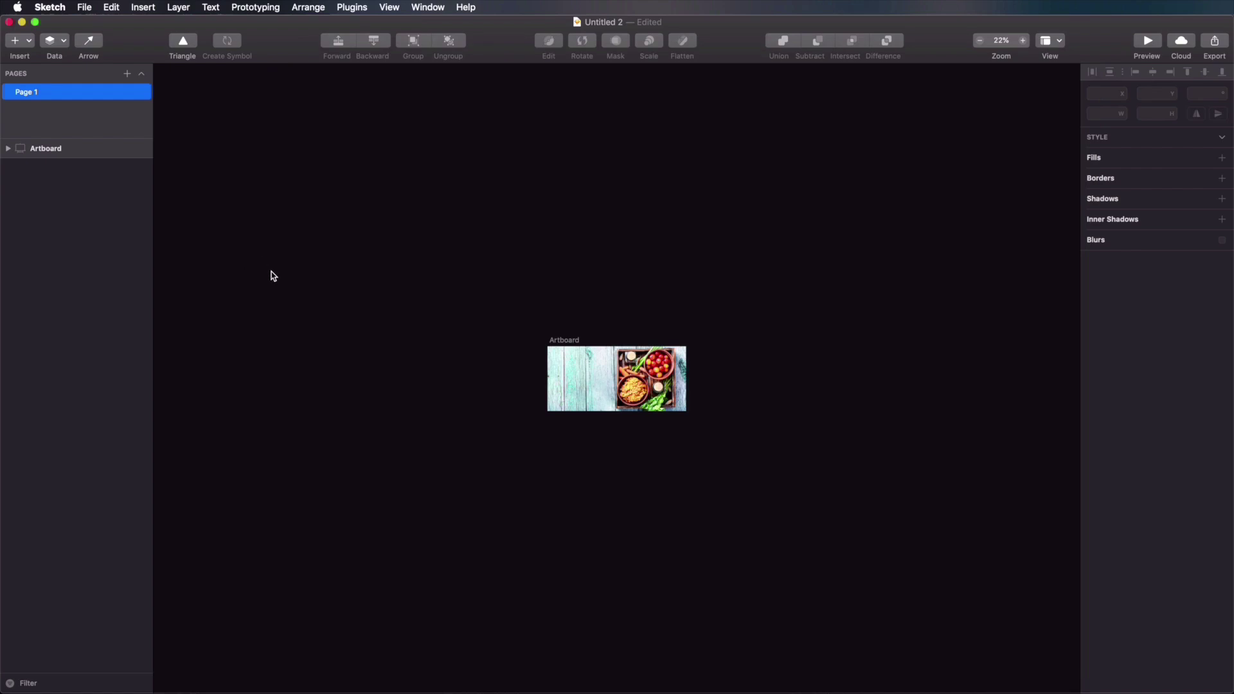
pyautogui.click(486, 271)
pyautogui.moveTo(512, 320); pyautogui.dragTo(758, 446)
pyautogui.hscroll(-5, 674, 392)
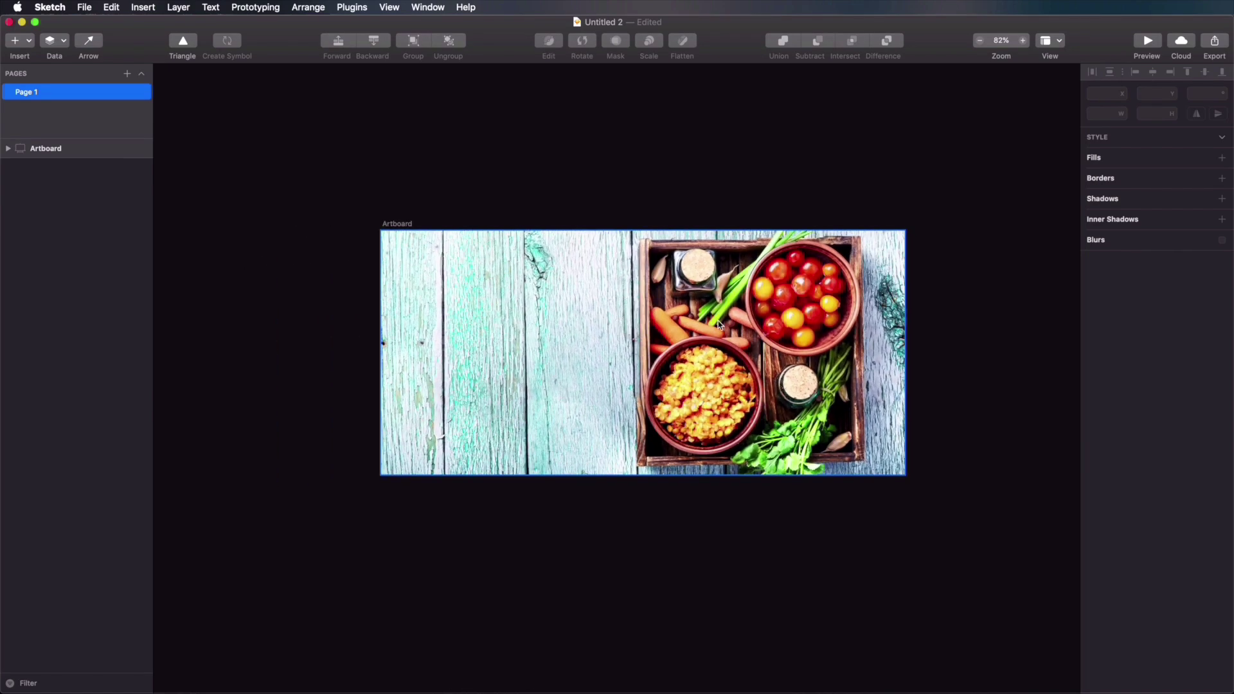
# Step: Reopen the Envato Elements plugin and look through its Website UI Kits and Mobile UI Kits
pyautogui.click(351, 7)
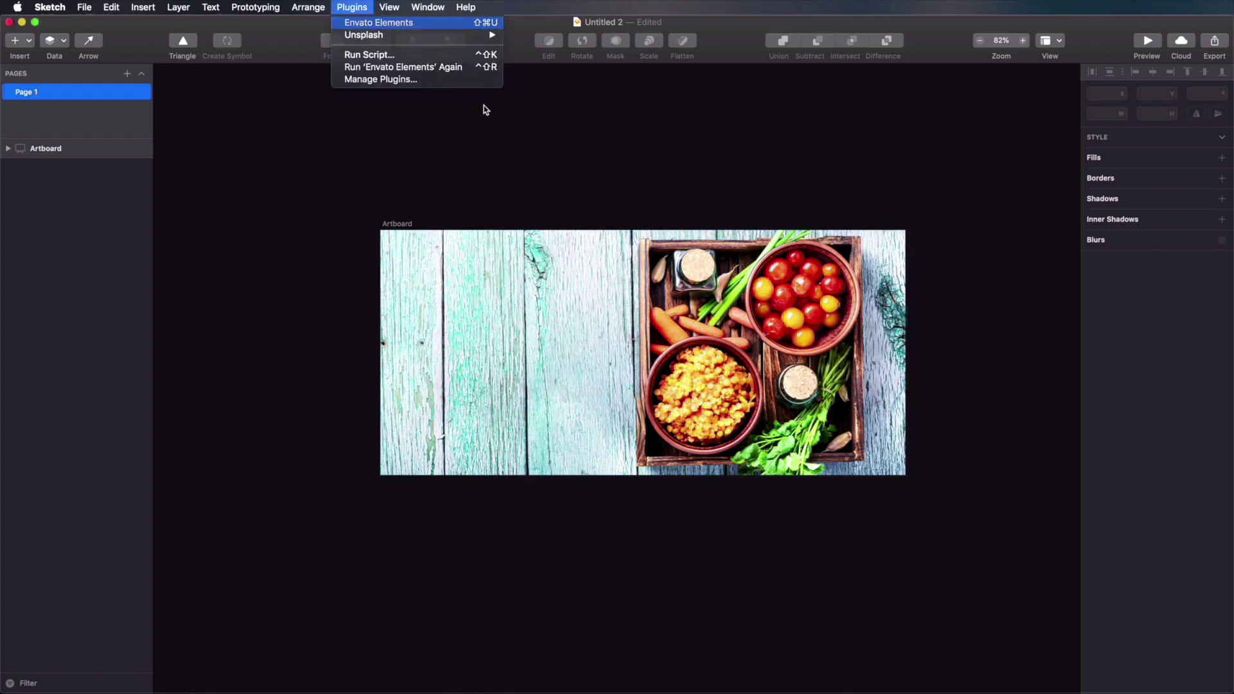
pyautogui.press('Return')
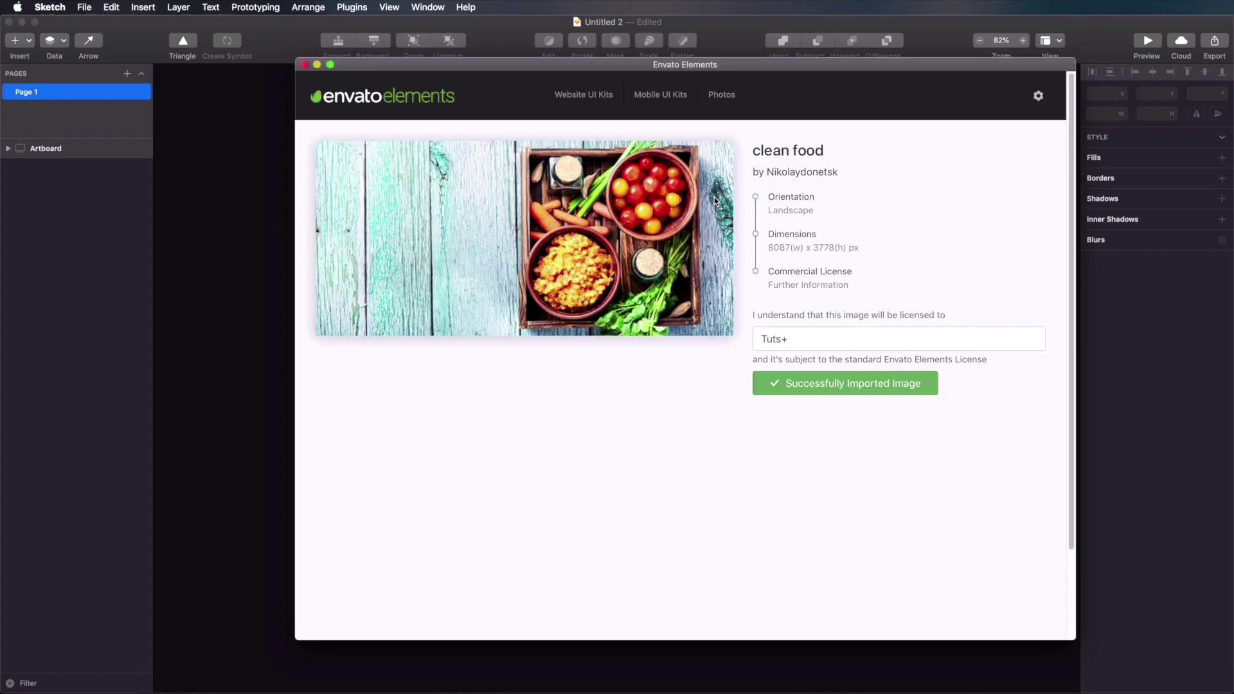
pyautogui.click(590, 96)
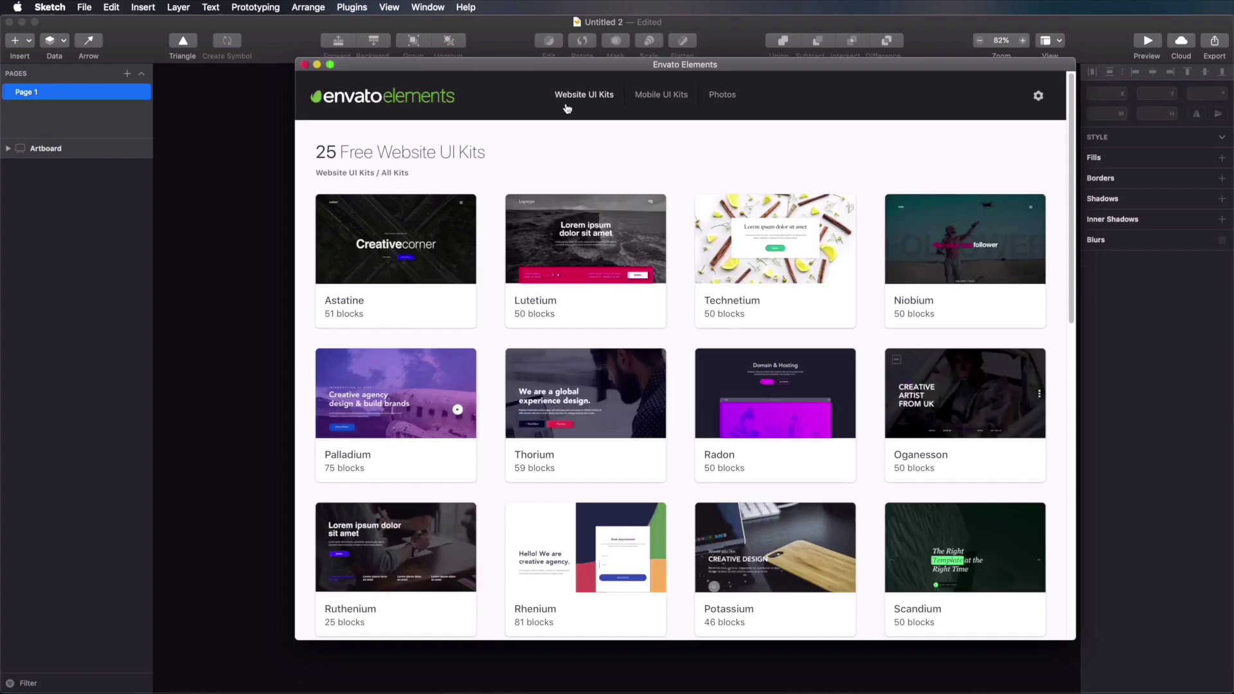
pyautogui.click(664, 102)
pyautogui.scroll(-10, 785, 251)
pyautogui.scroll(10, 785, 250)
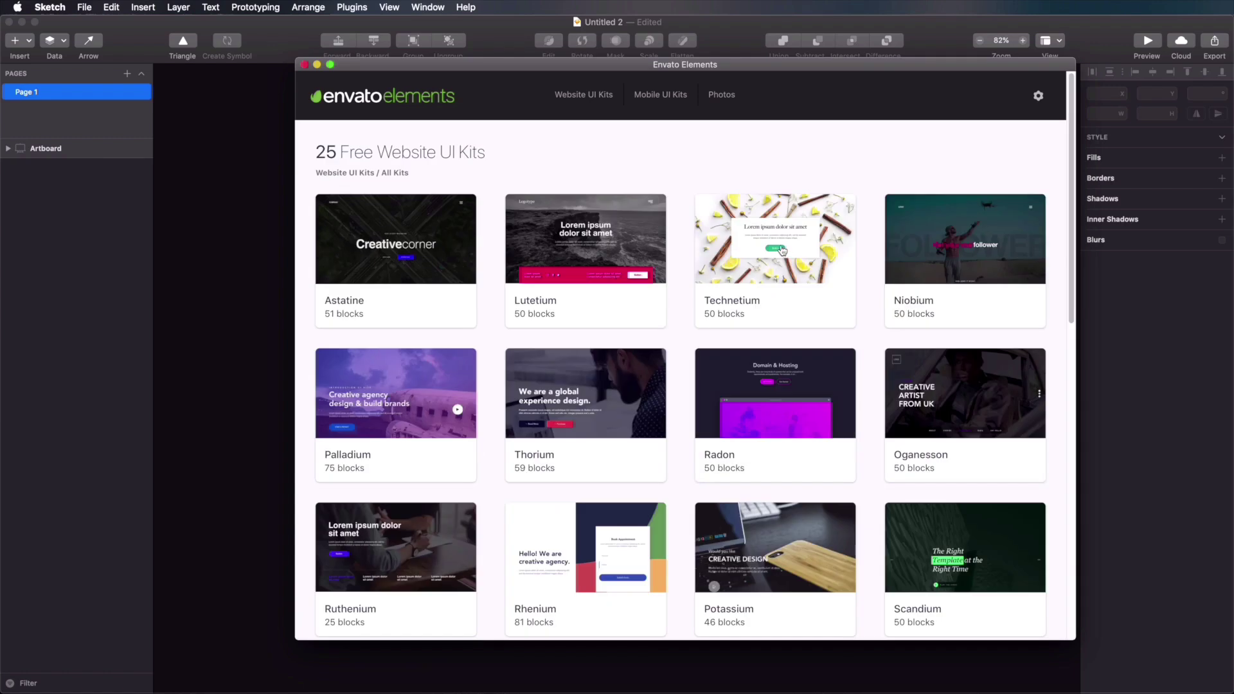
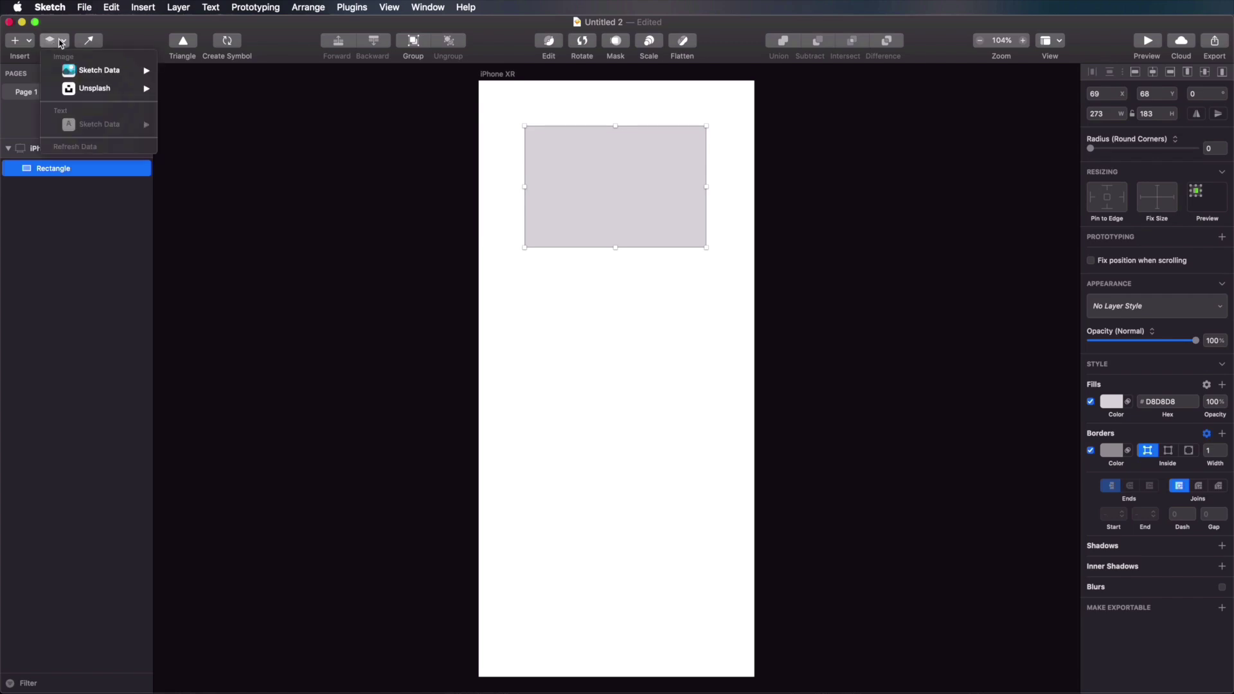
# Step: Fill the rectangle on the iPhone XR artboard with an Unsplash photo by searching for "Food"
pyautogui.moveTo(81, 94)
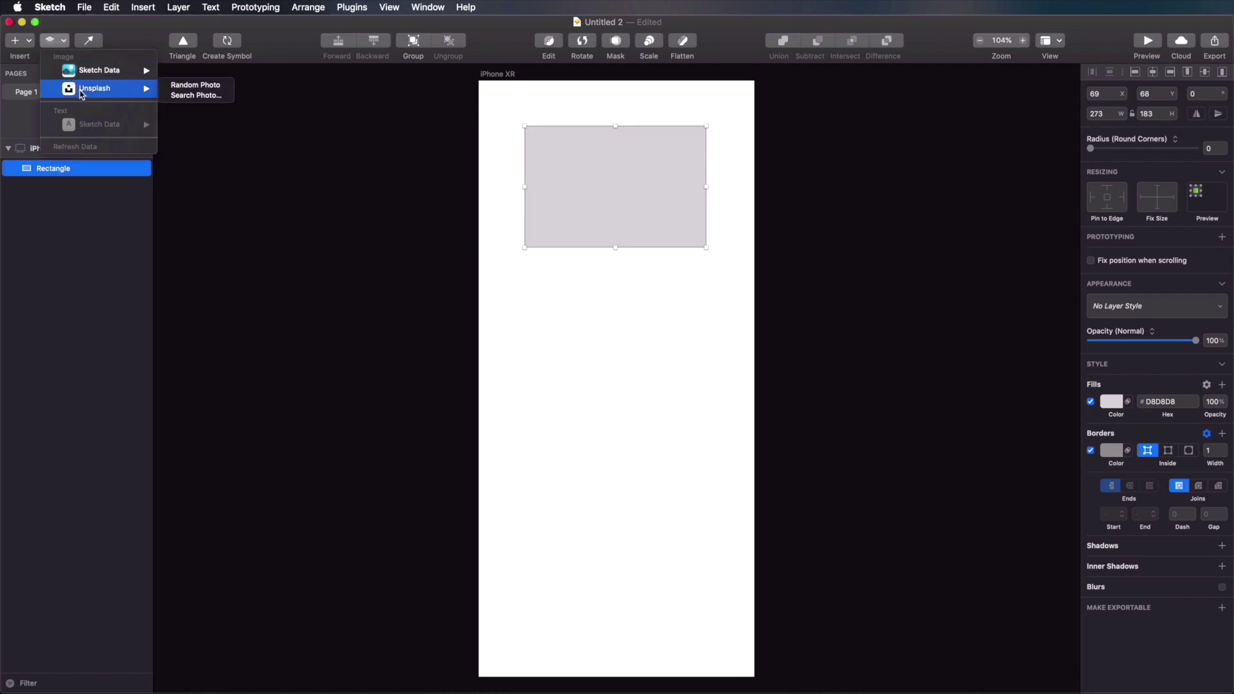
pyautogui.click(196, 95)
pyautogui.write('Food')
pyautogui.press('Return')
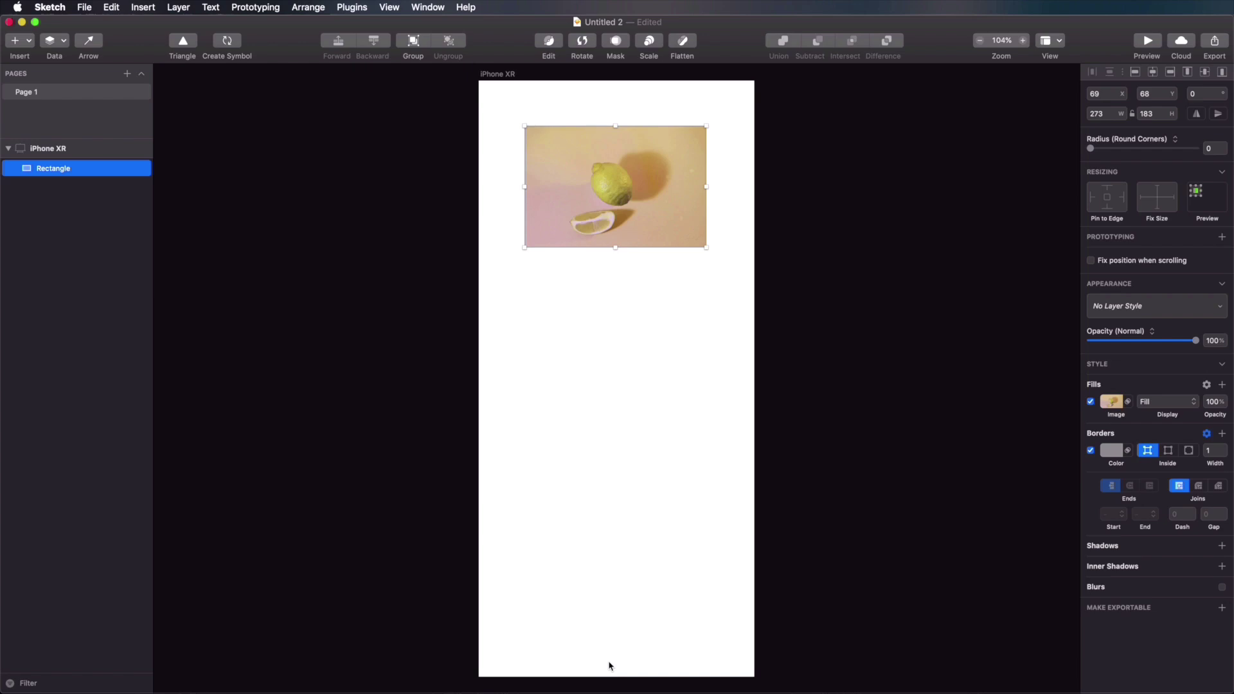
# Step: Examine the rectangle's image fill settings, leave them as they are, and reselect the rectangle
pyautogui.click(1113, 402)
pyautogui.moveTo(1143, 476)
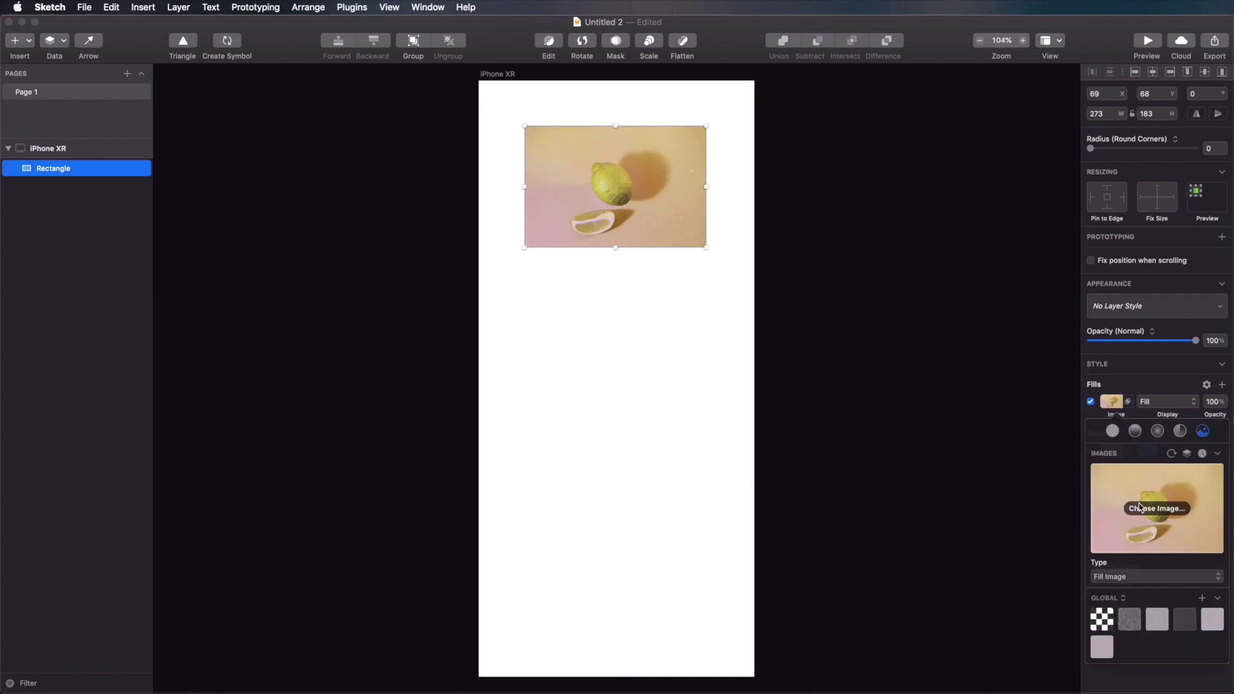
pyautogui.click(582, 280)
pyautogui.click(581, 333)
pyautogui.click(544, 180)
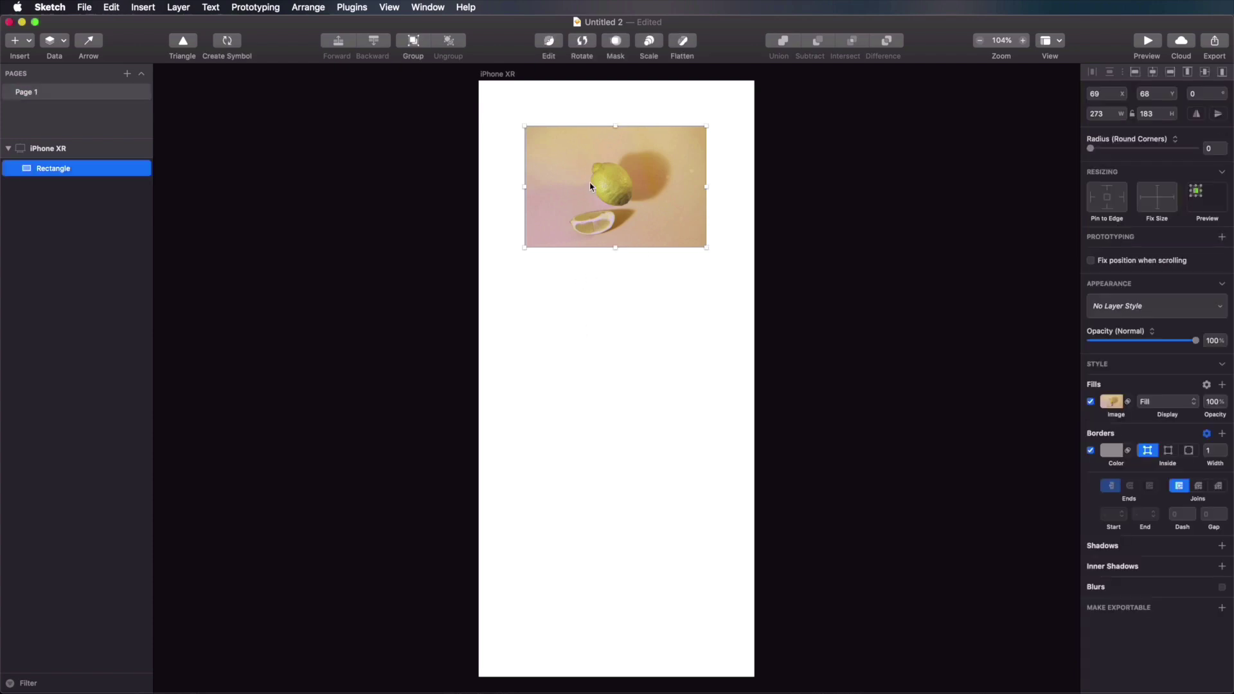
# Step: Fill the rectangle with a random Unsplash photo and enlarge it to 414 by 706 at the artboard's origin
pyautogui.click(56, 43)
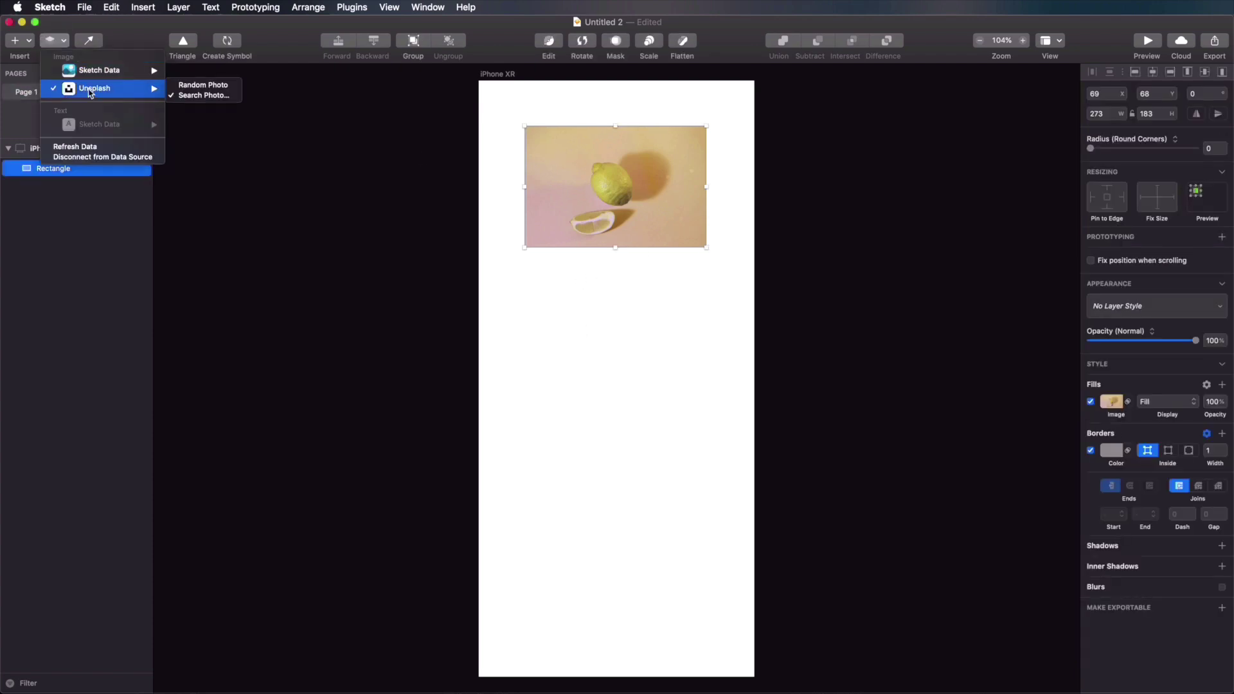
pyautogui.click(200, 88)
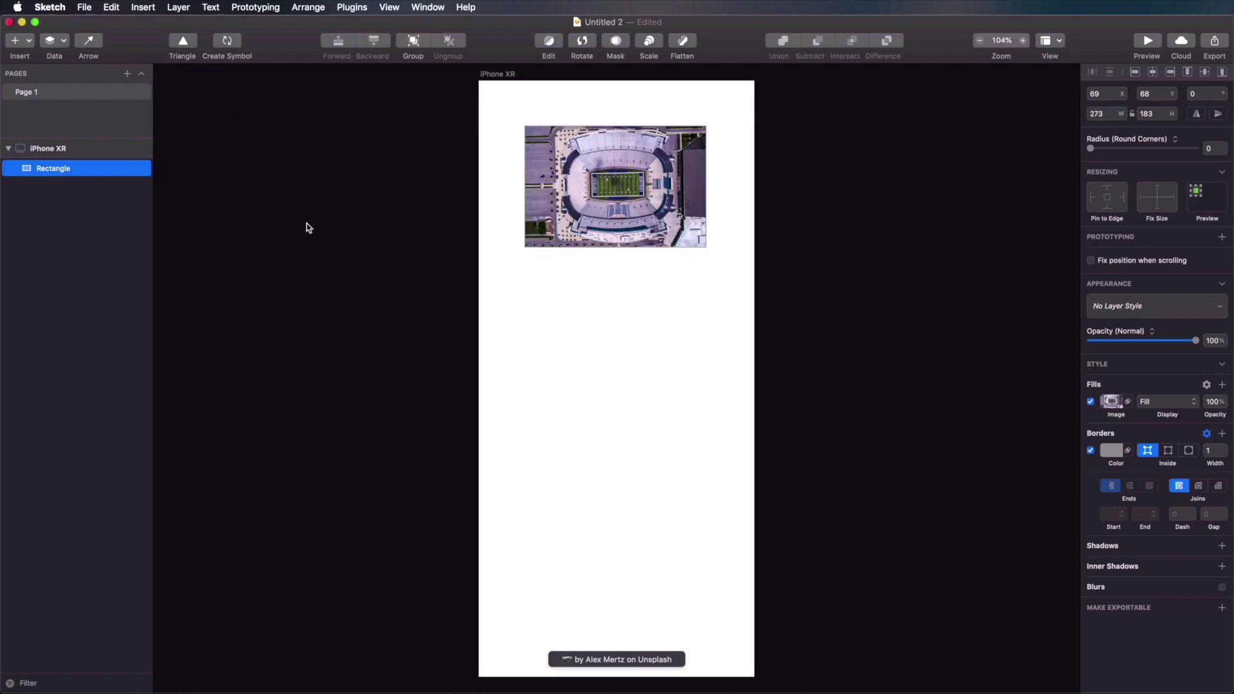
pyautogui.click(591, 297)
pyautogui.click(702, 249)
pyautogui.moveTo(706, 248); pyautogui.dragTo(795, 593)
pyautogui.moveTo(686, 398); pyautogui.dragTo(646, 354)
pyautogui.moveTo(752, 556); pyautogui.dragTo(759, 558)
# Step: Fill the rectangle with a Sketch Data face photo and refresh the data several times to cycle through other faces
pyautogui.click(50, 41)
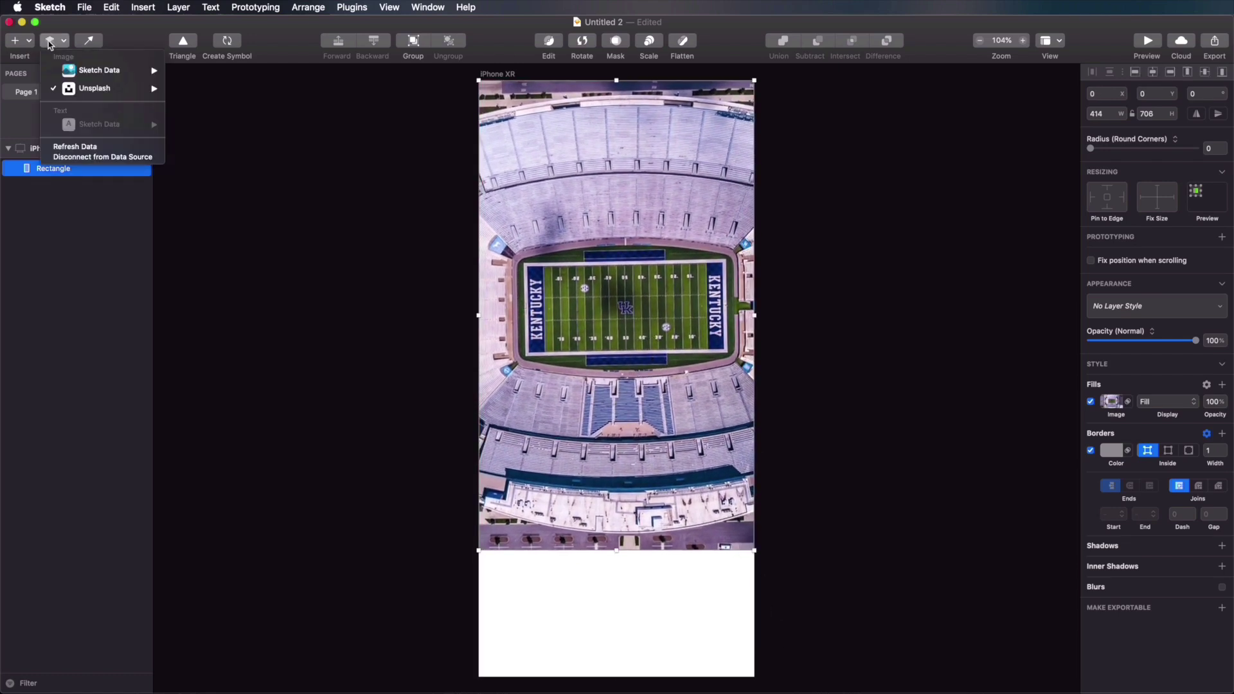
pyautogui.moveTo(104, 90)
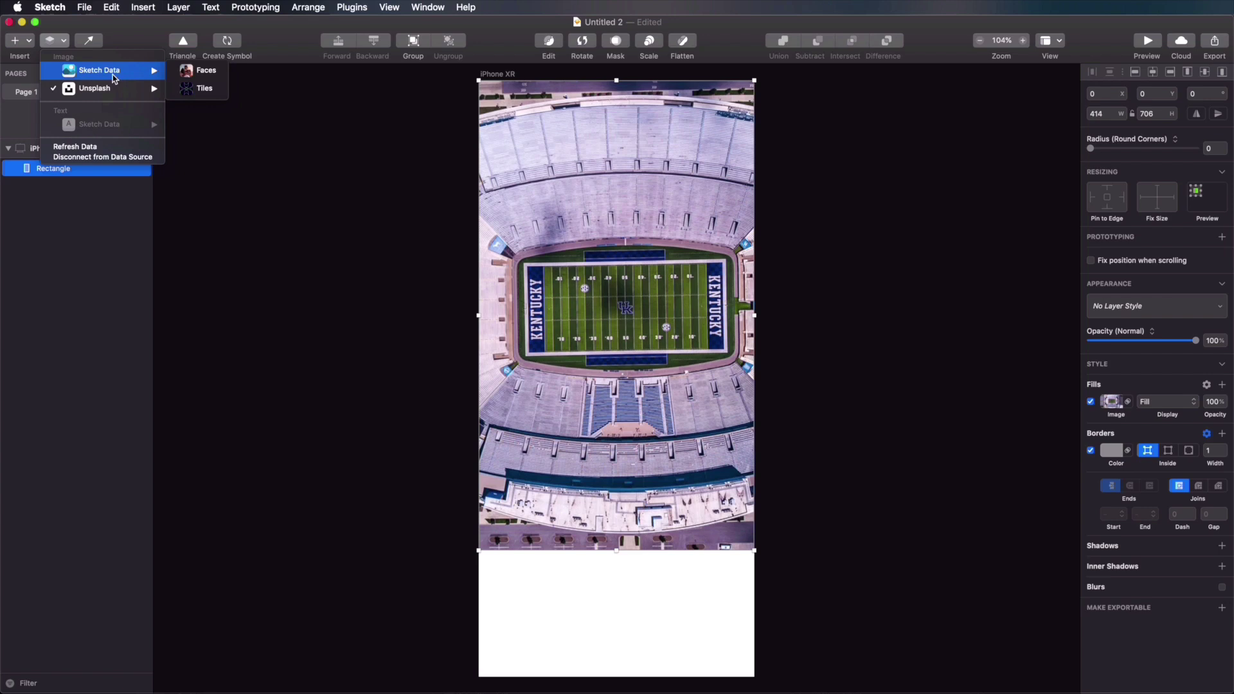
pyautogui.click(213, 74)
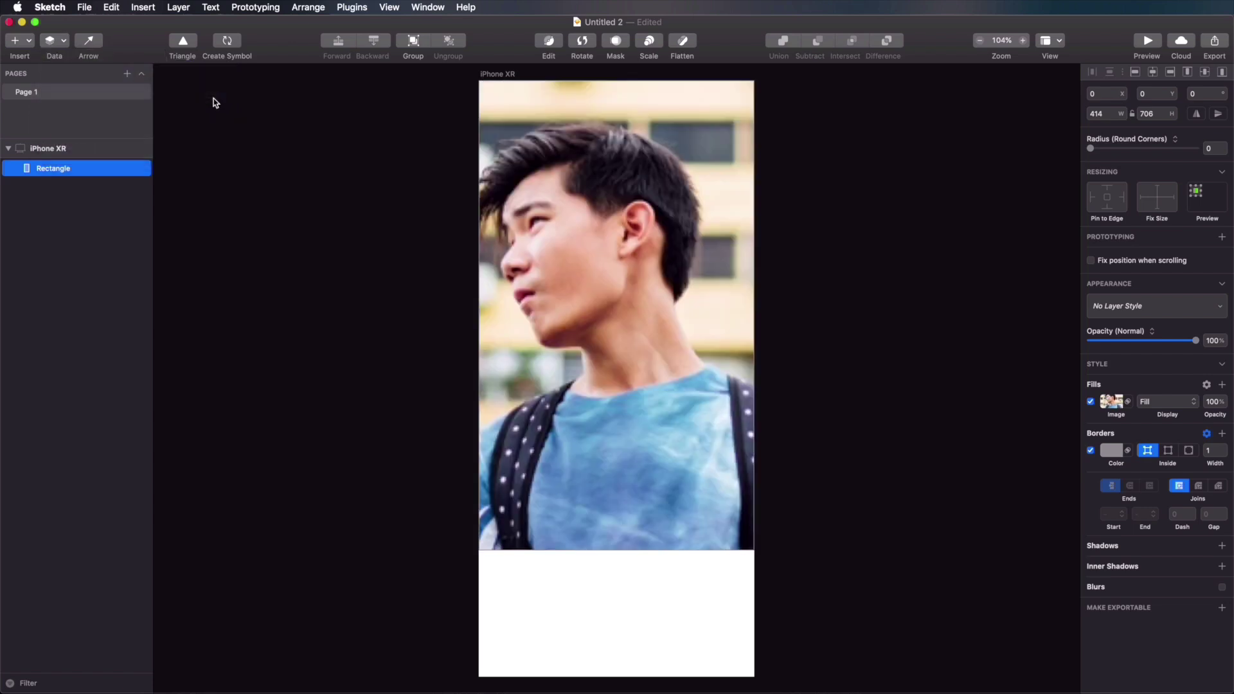
pyautogui.click(63, 42)
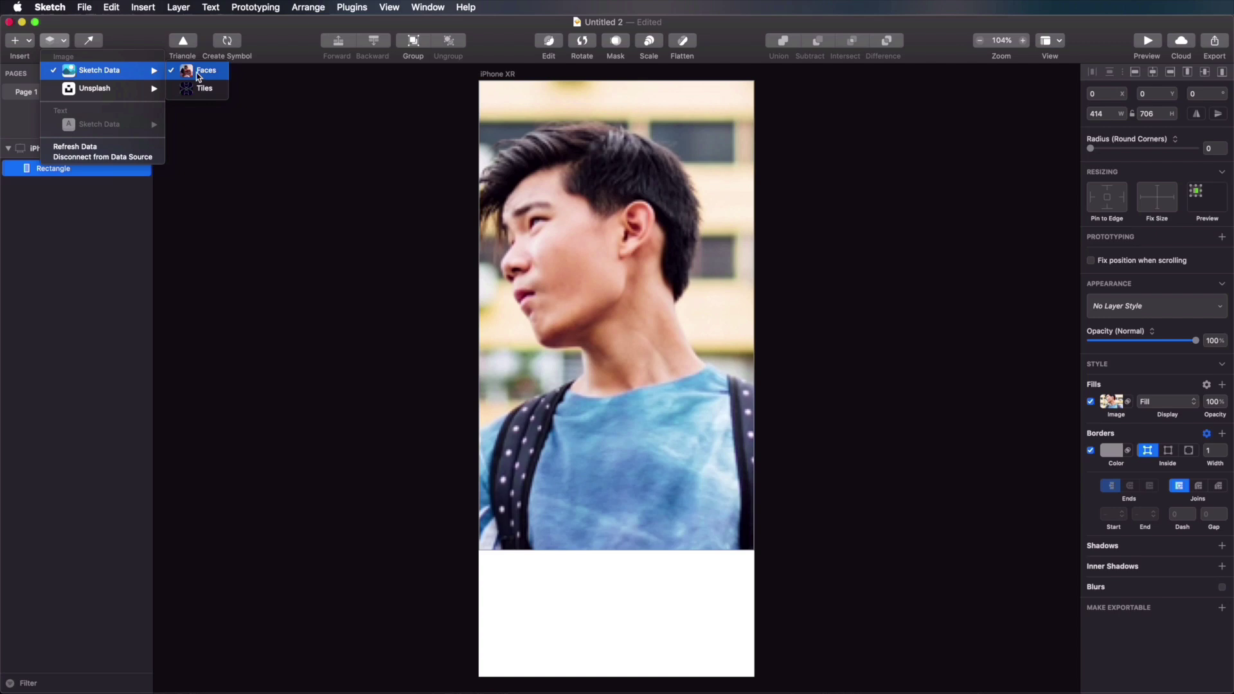
pyautogui.click(131, 149)
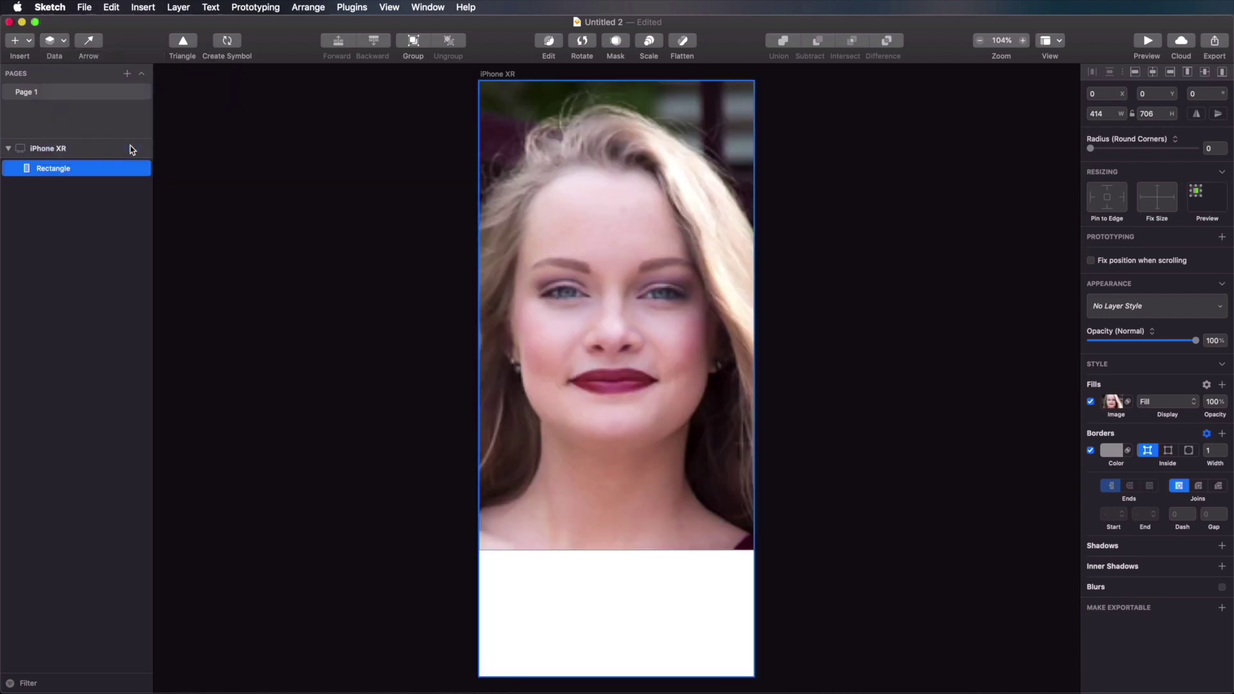
pyautogui.click(64, 41)
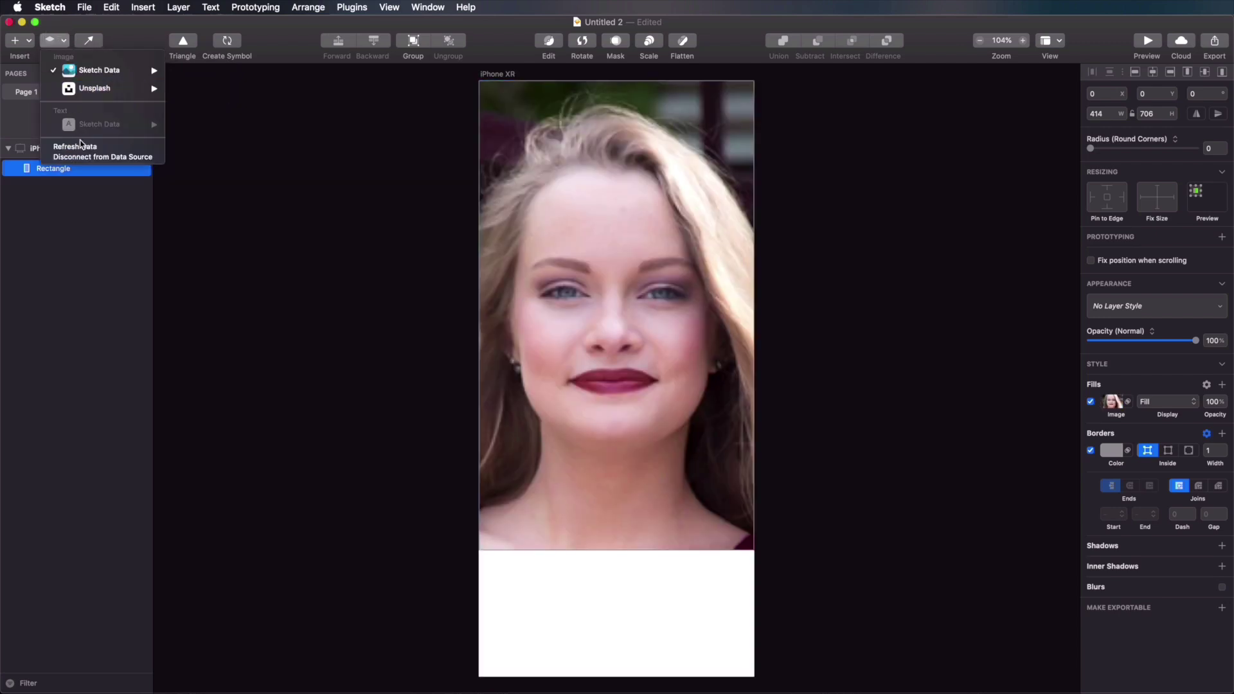
pyautogui.click(83, 148)
pyautogui.click(63, 42)
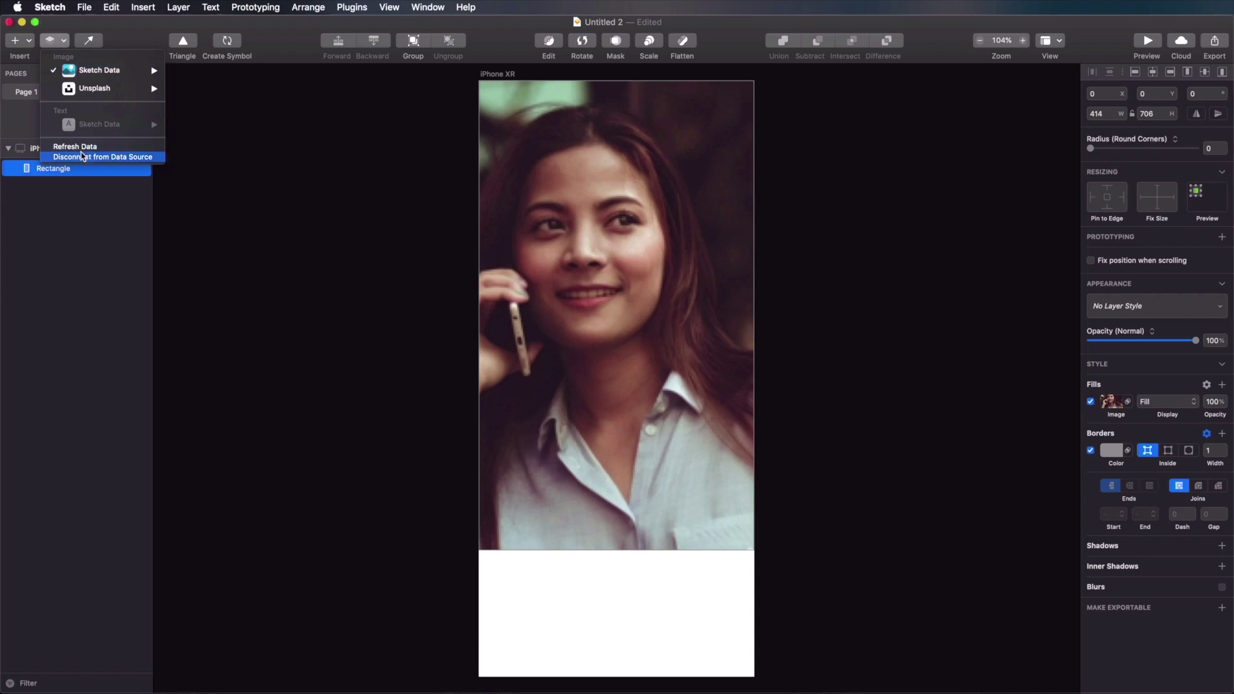
pyautogui.click(82, 148)
# Step: Fill the rectangle with a Sketch Data tile pattern and refresh the data twice for different patterns
pyautogui.click(64, 55)
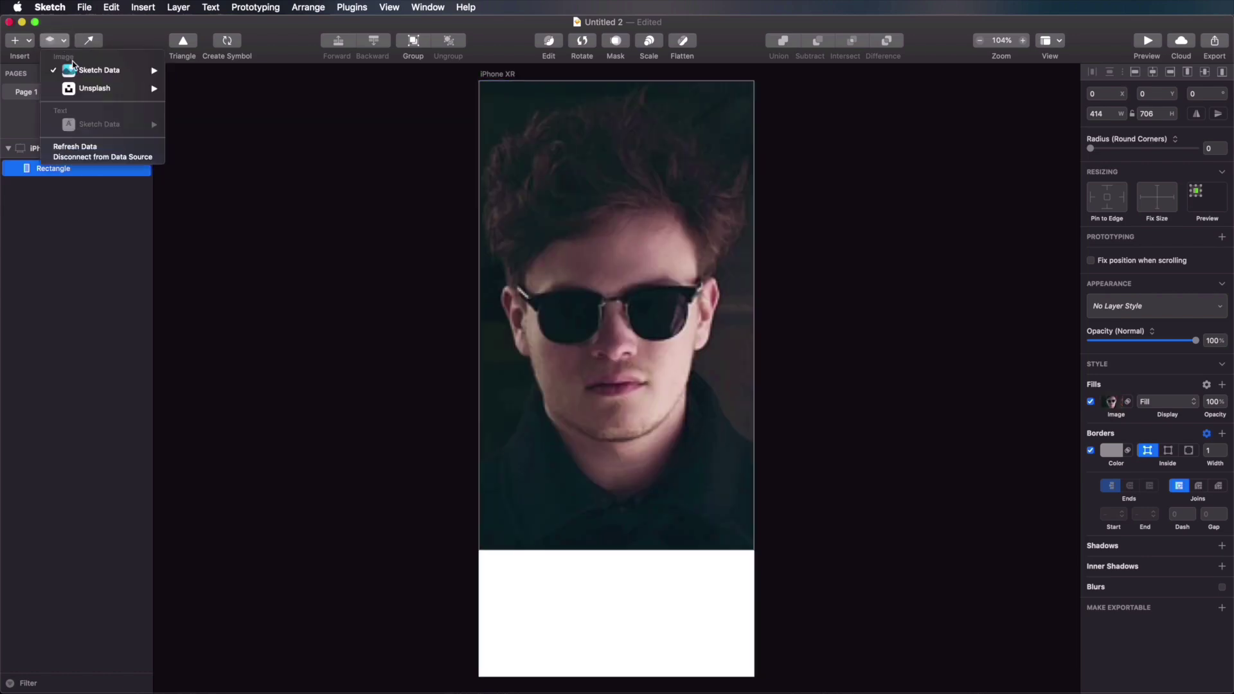
pyautogui.click(186, 88)
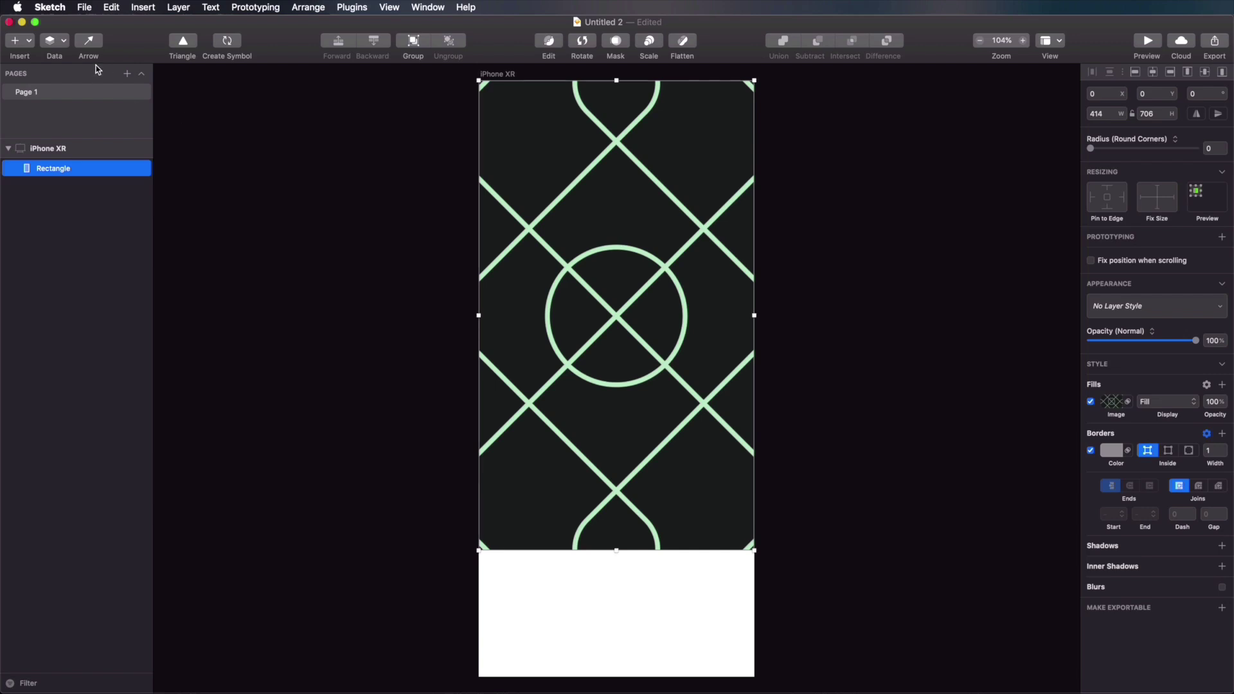
pyautogui.click(60, 43)
pyautogui.click(81, 146)
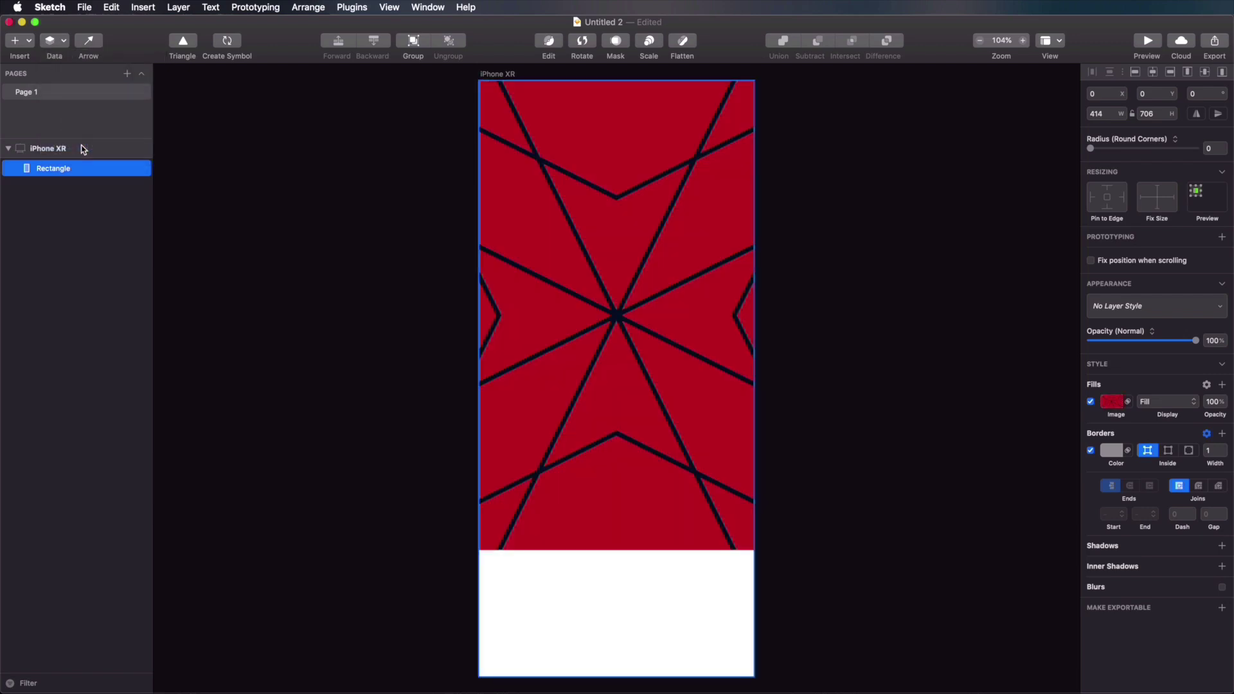
pyautogui.click(57, 43)
pyautogui.click(74, 147)
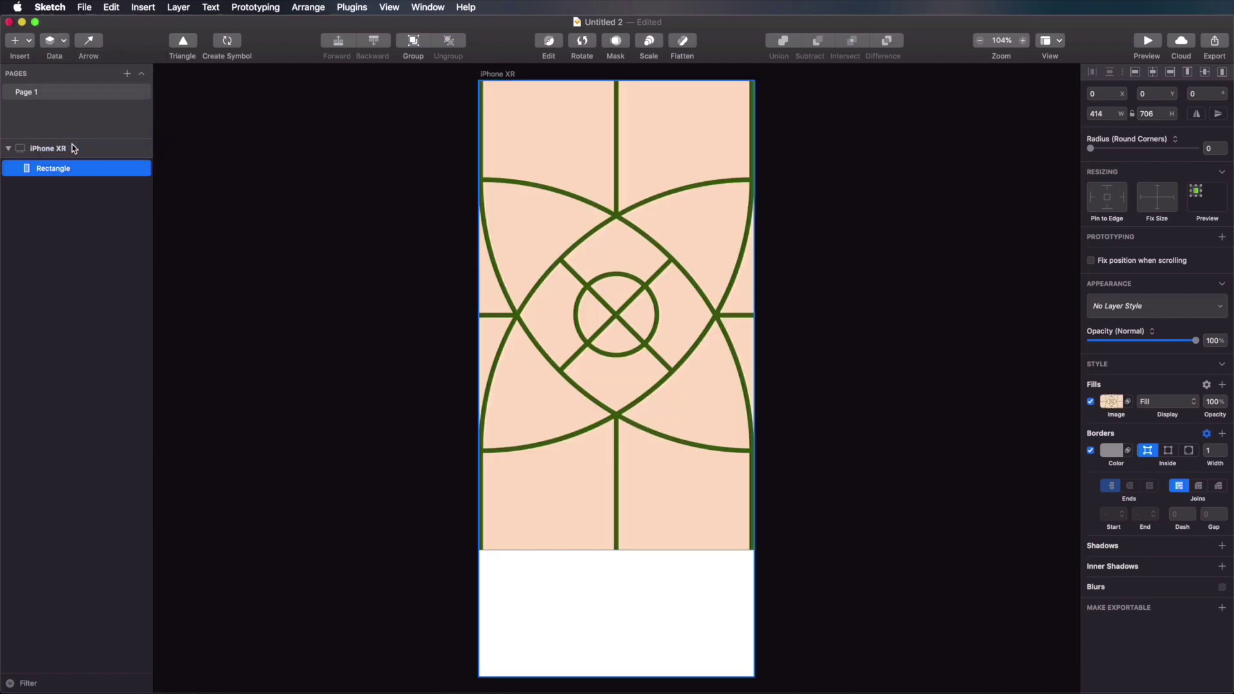
# Step: Delete the image-filled rectangle from the iPhone XR artboard
pyautogui.click(834, 283)
pyautogui.click(641, 212)
pyautogui.press('Delete')
pyautogui.click(598, 154)
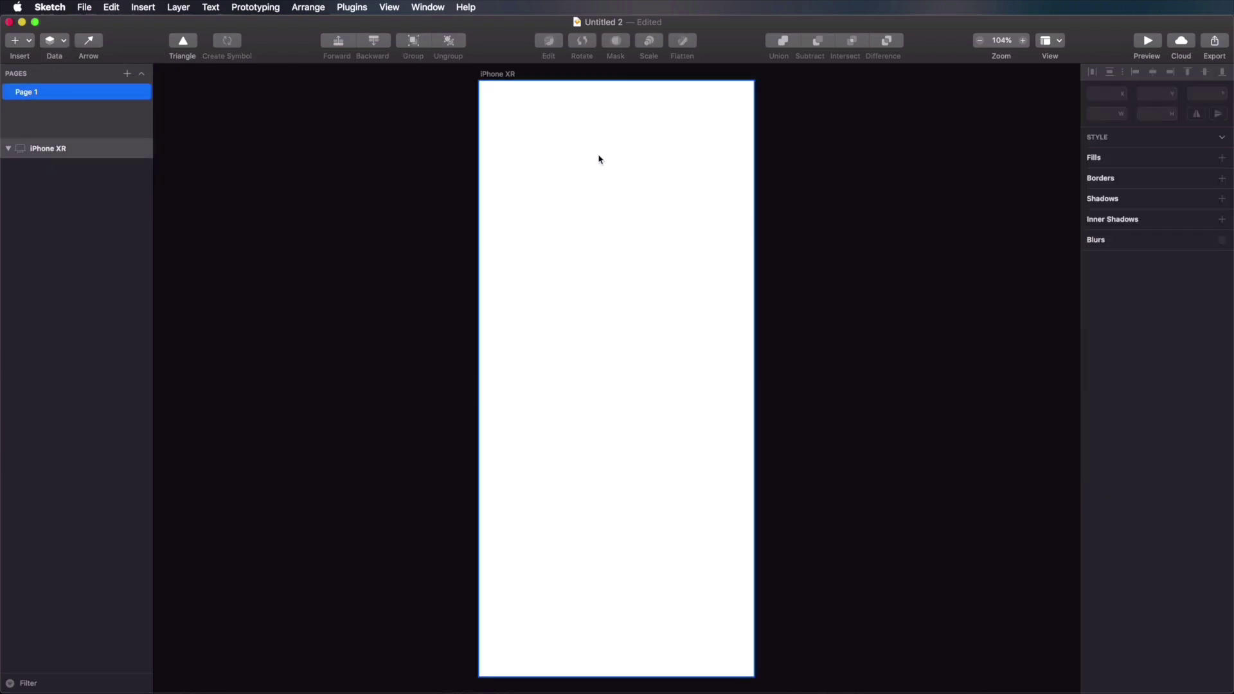
# Step: Add a "Type something" text layer near the artboard's upper edge and move it to about X 104, Y 134
pyautogui.click(531, 165)
pyautogui.press('Escape')
pyautogui.moveTo(541, 165); pyautogui.dragTo(634, 188)
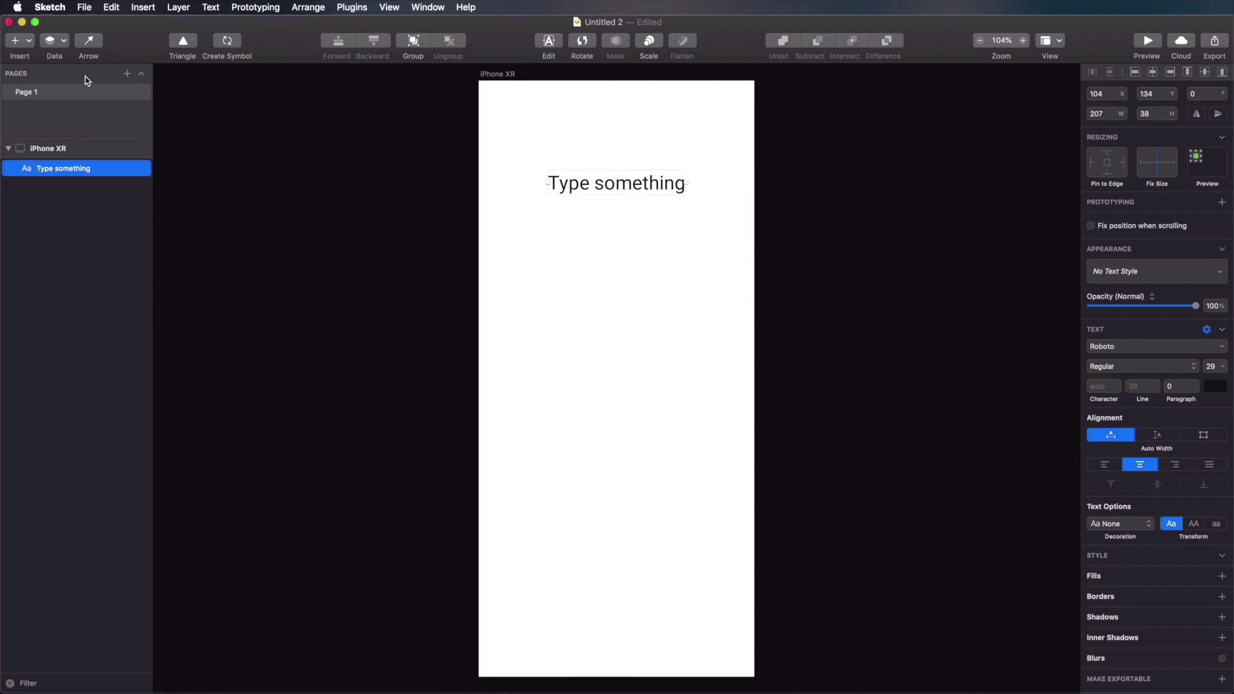
# Step: Fill the text layer with a sample name from Sketch Data's Names and refresh the data twice
pyautogui.click(60, 40)
pyautogui.moveTo(100, 121)
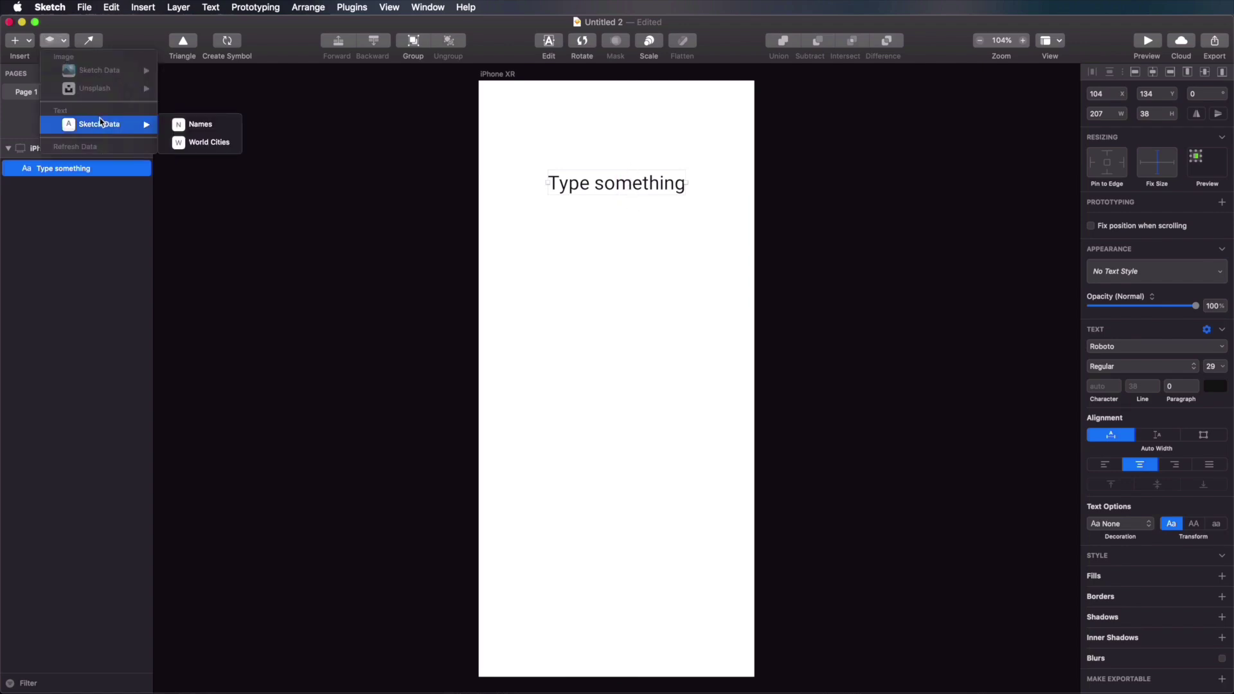
pyautogui.click(218, 131)
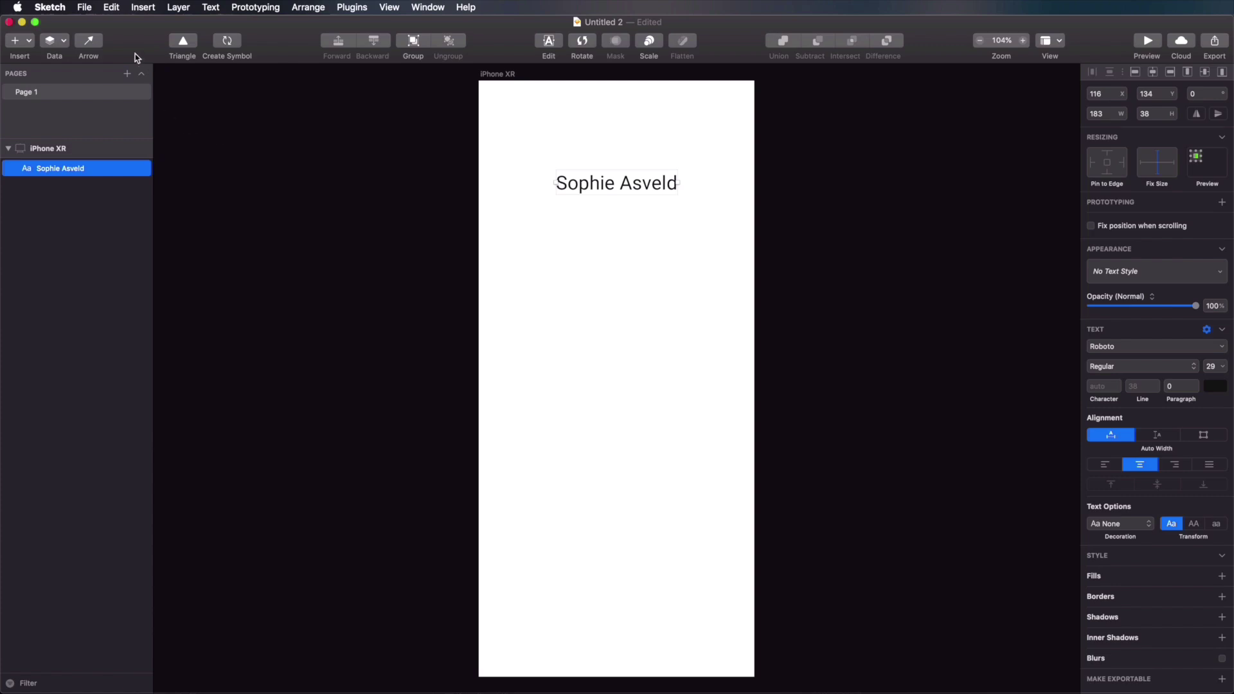
pyautogui.click(56, 40)
pyautogui.click(94, 147)
pyautogui.click(59, 41)
pyautogui.click(81, 146)
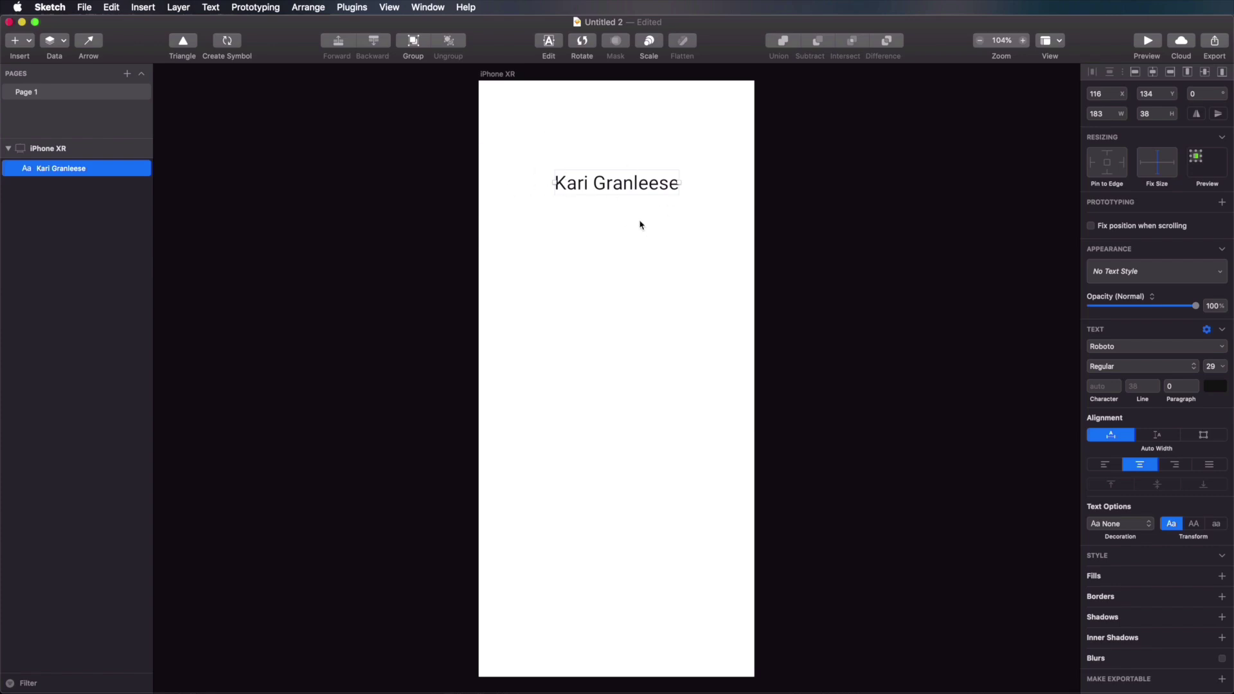
# Step: Add the Preview 02 folder inside Music UI Kits 02 as a data source in the Data preferences, and close the preferences
pyautogui.press('super+comma')
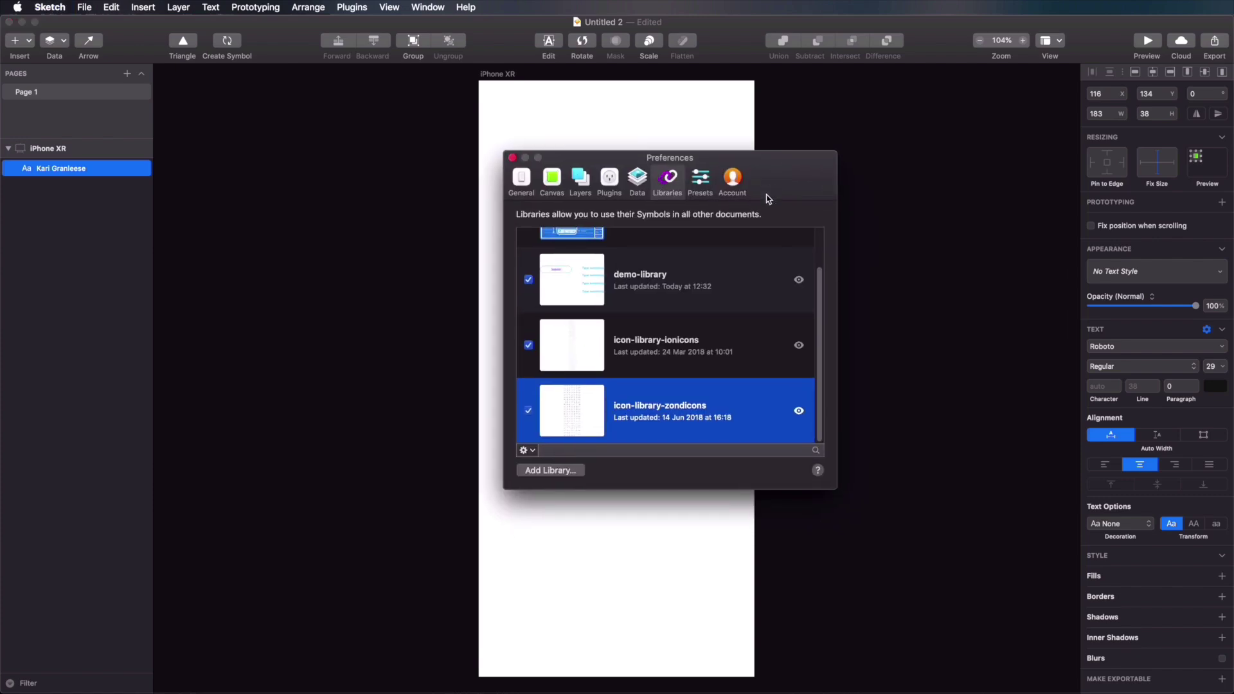
pyautogui.click(637, 185)
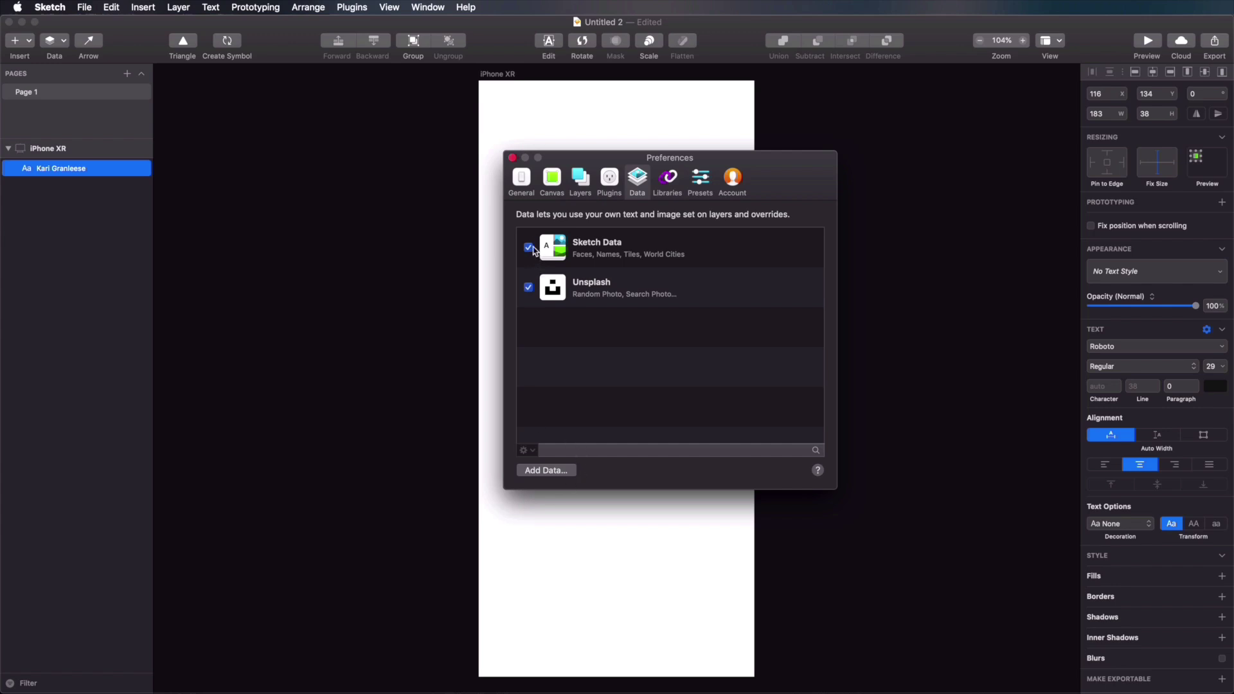
pyautogui.click(557, 471)
pyautogui.scroll(-2, 585, 361)
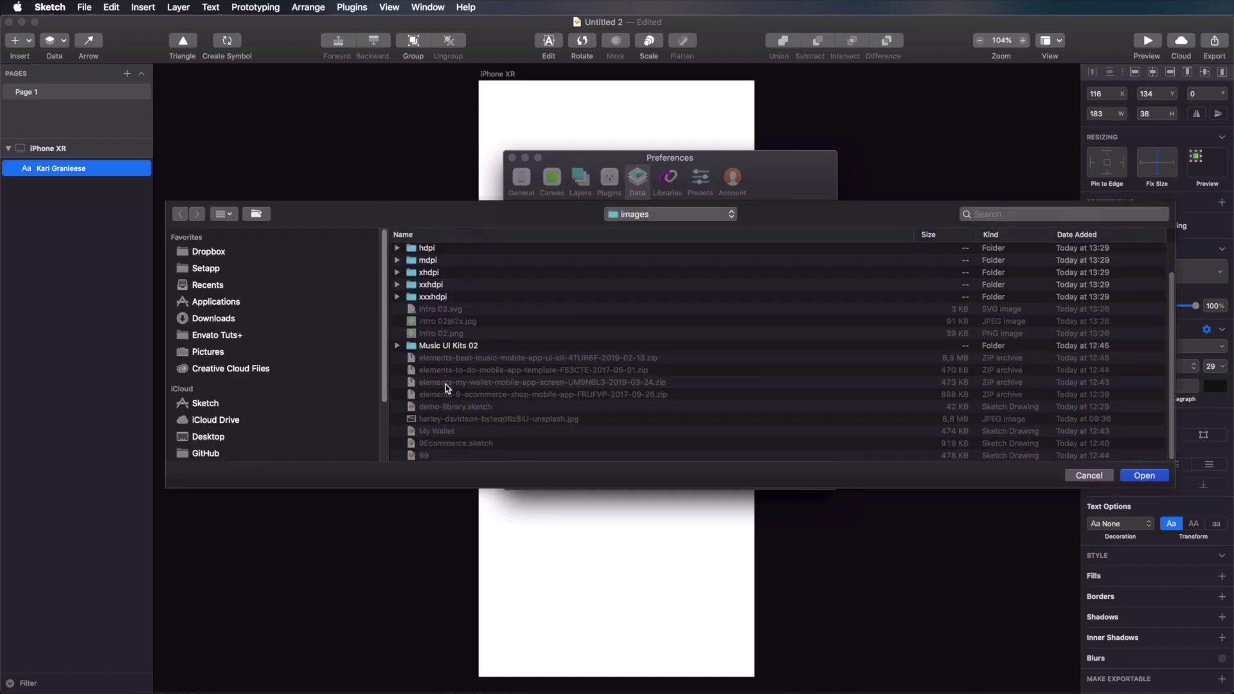
pyautogui.keyDown('alt'); pyautogui.click(396, 345); pyautogui.keyUp('alt')
pyautogui.click(474, 339)
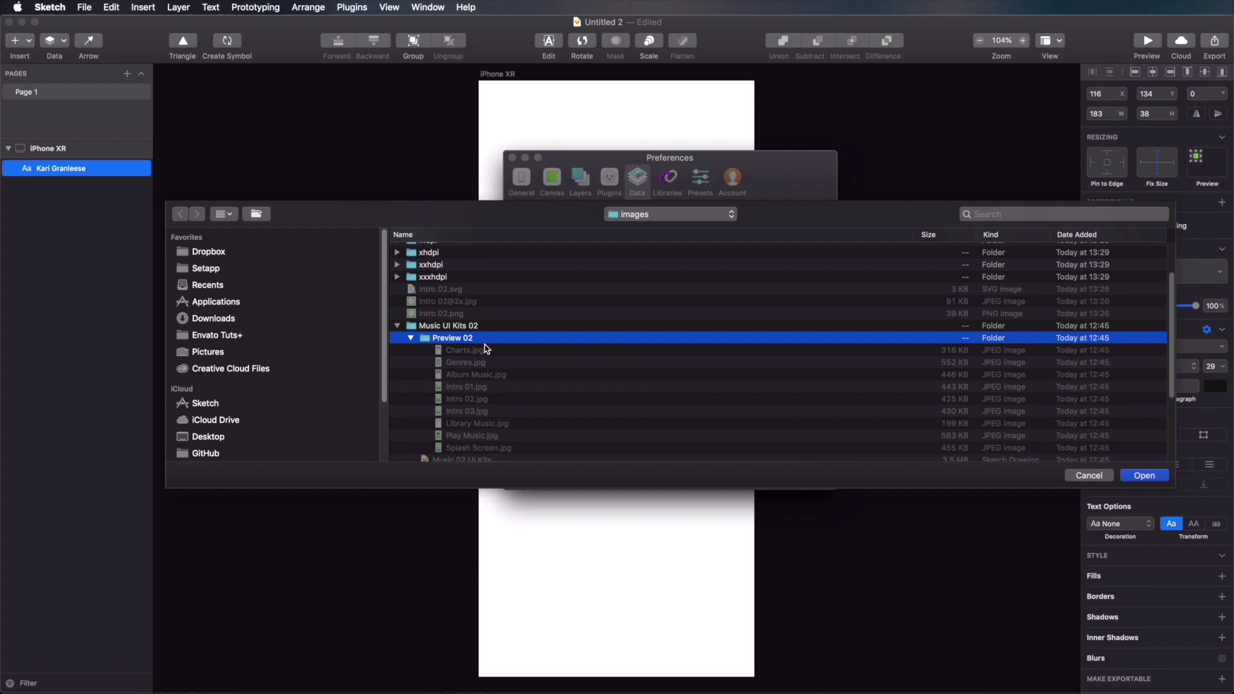
pyautogui.scroll(-1, 492, 368)
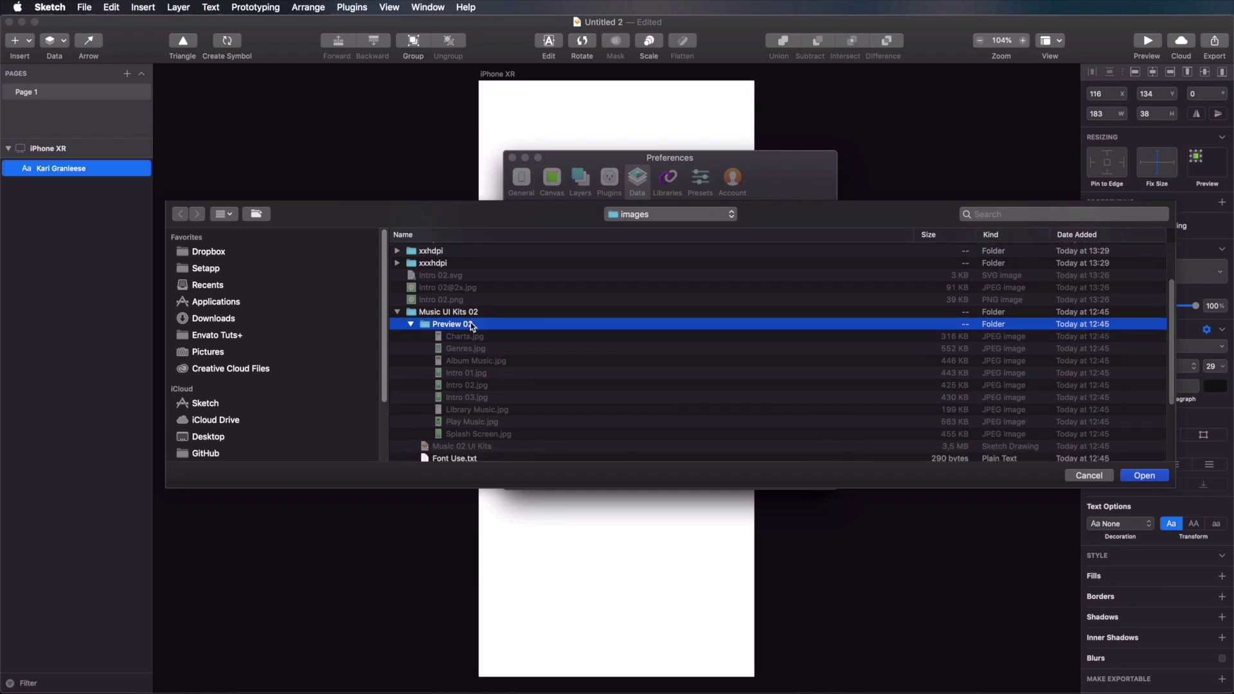
pyautogui.click(1148, 476)
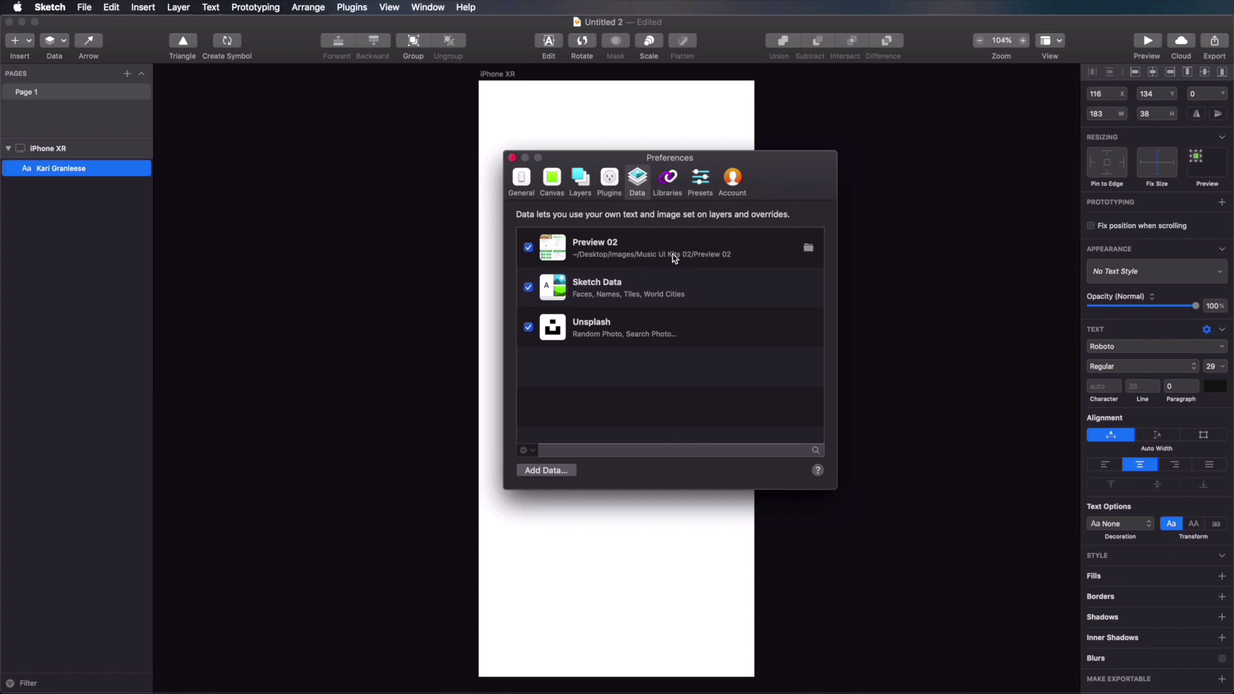
pyautogui.click(512, 159)
# Step: Delete the sample name text layer and draw a 414 by 706 rectangle at the artboard's origin
pyautogui.click(599, 212)
pyautogui.click(606, 196)
pyautogui.press('BackSpace')
pyautogui.press('r')
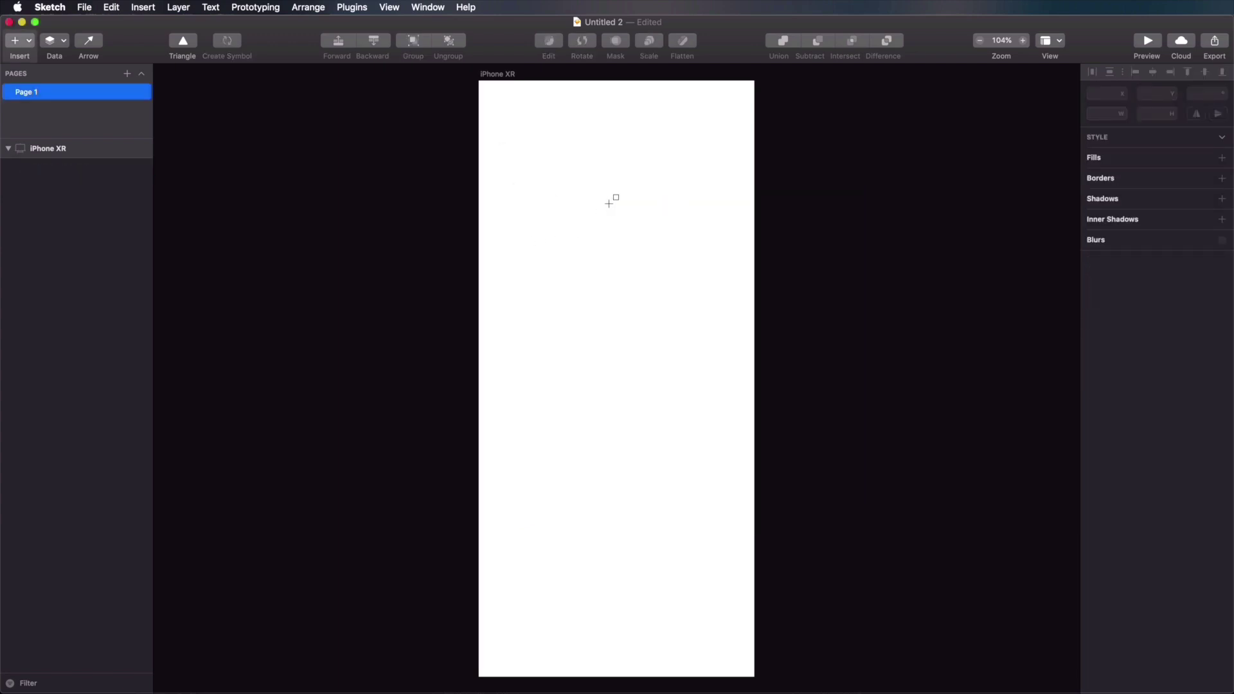
pyautogui.moveTo(479, 80); pyautogui.dragTo(755, 551)
pyautogui.click(815, 308)
pyautogui.click(584, 245)
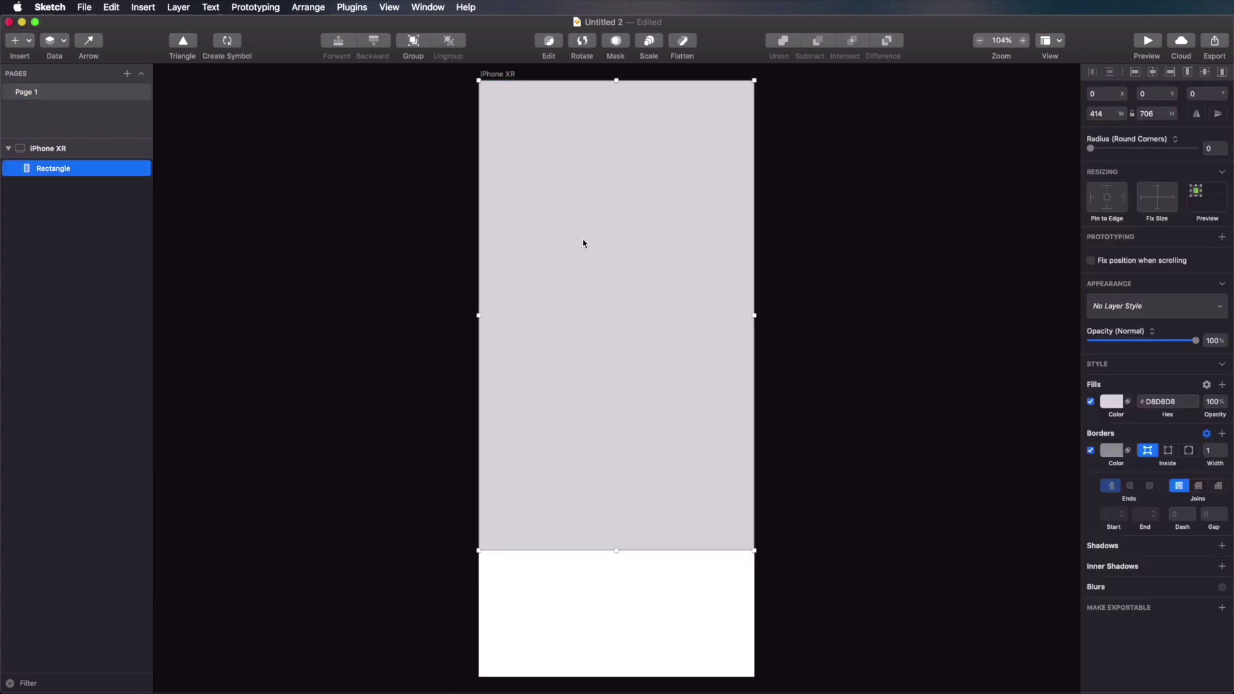
# Step: Fill the rectangle with an image from the Preview 02 data, refresh the data twice, and move the rectangle slightly down
pyautogui.click(55, 42)
pyautogui.click(96, 70)
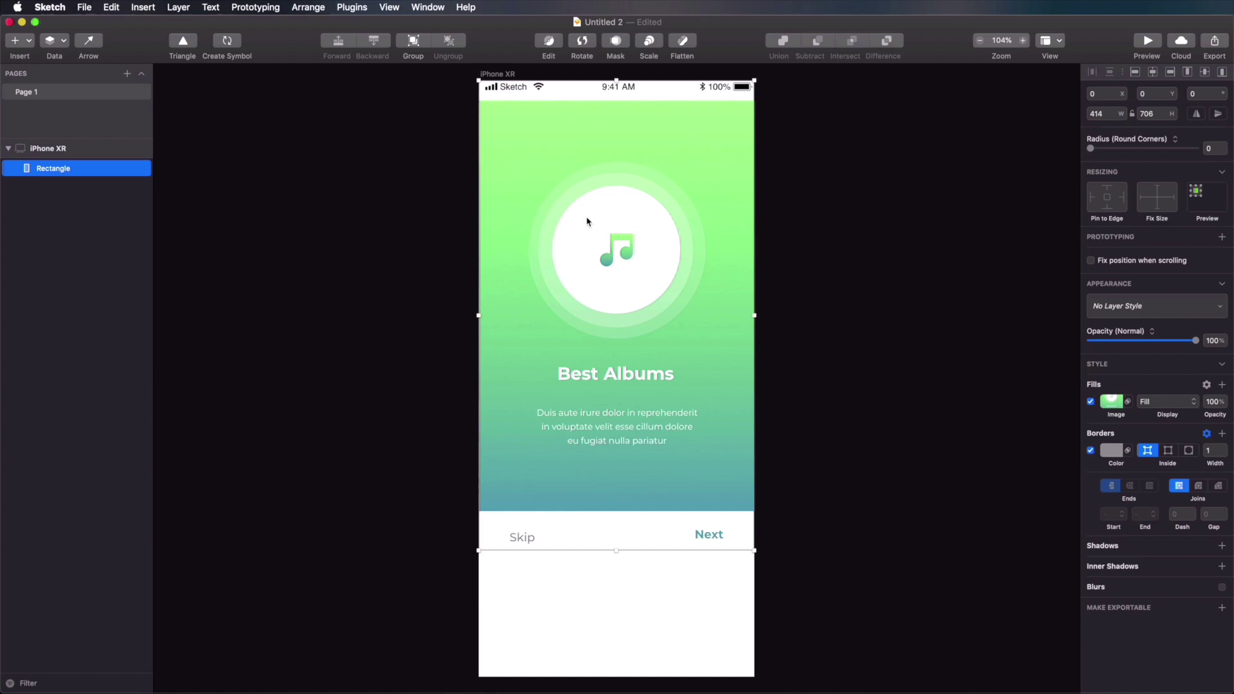
pyautogui.click(55, 41)
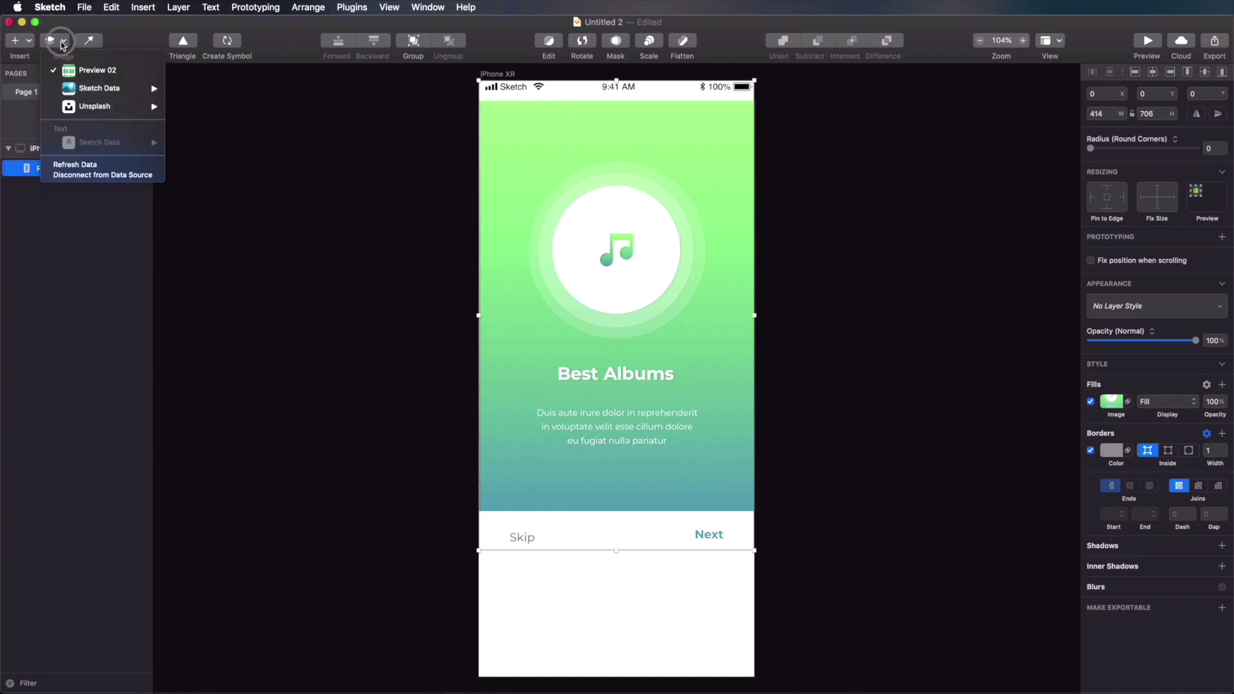
pyautogui.click(98, 162)
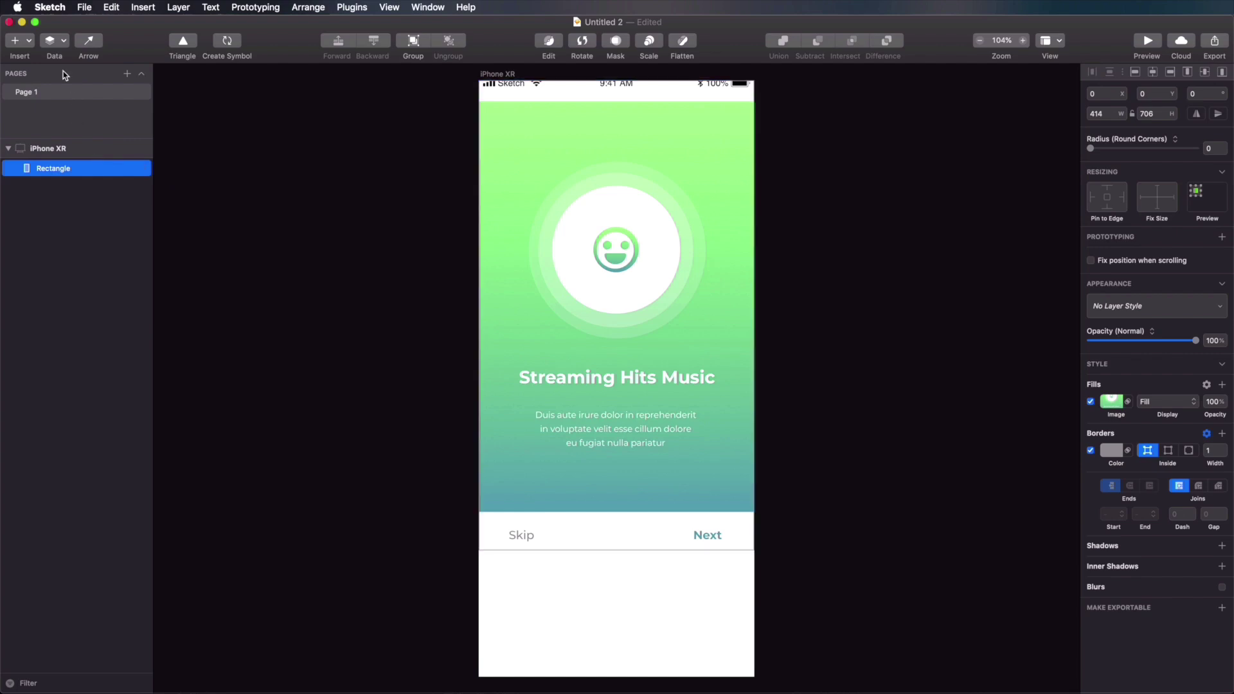
pyautogui.click(61, 43)
pyautogui.click(74, 166)
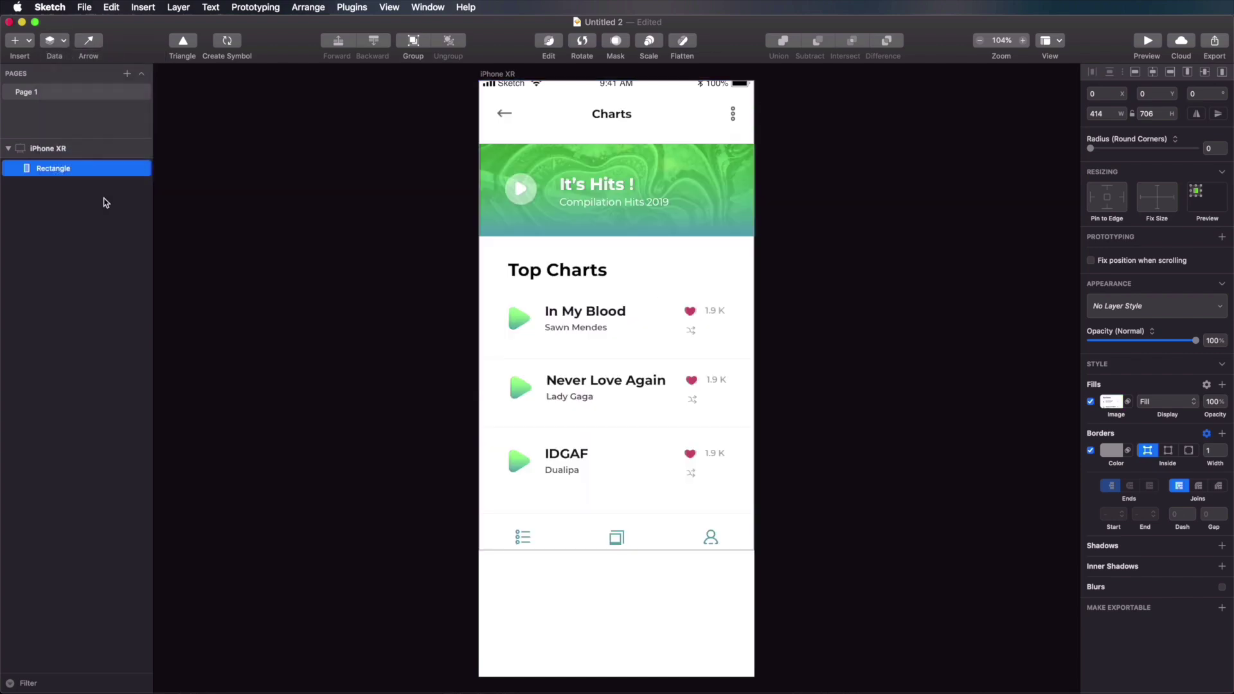
pyautogui.moveTo(634, 138)
pyautogui.mouseDown()
pyautogui.moveTo(633, 157)
pyautogui.moveTo(634, 137)
pyautogui.mouseUp()
pyautogui.click(856, 223)
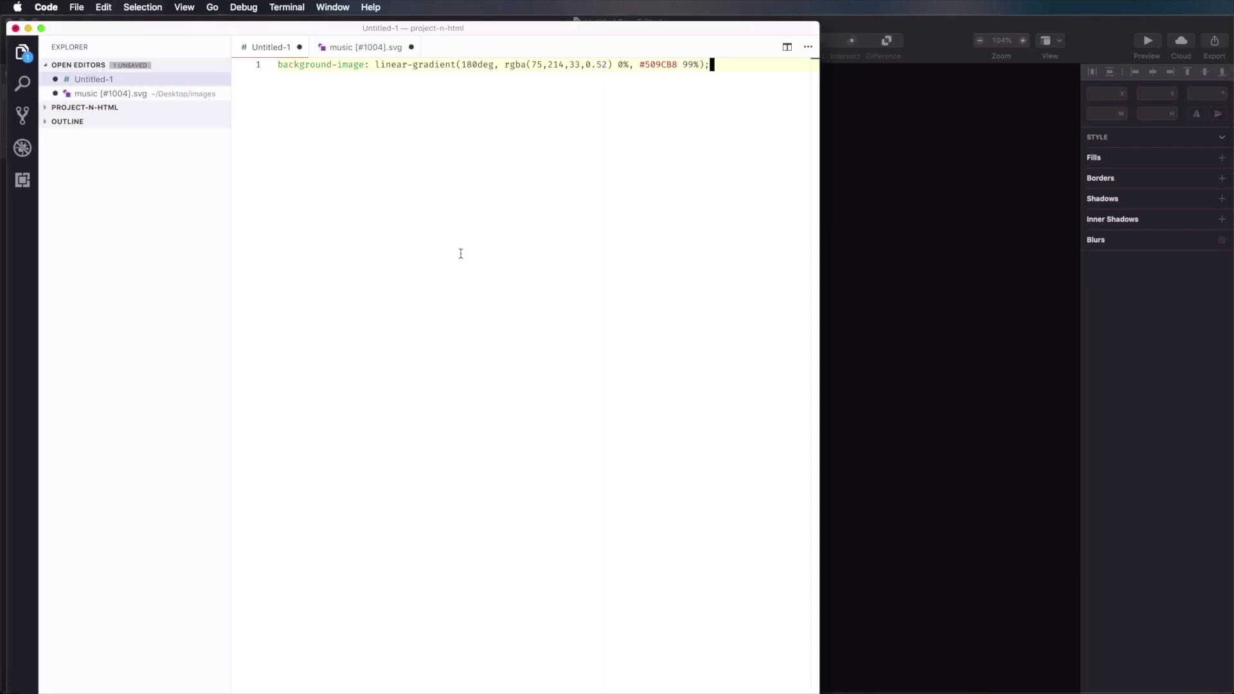
# Step: In Visual Studio Code, create a new file listing ThemeForest, GraphicRiver and CodeCanyon on separate lines
pyautogui.press('cmd+n')
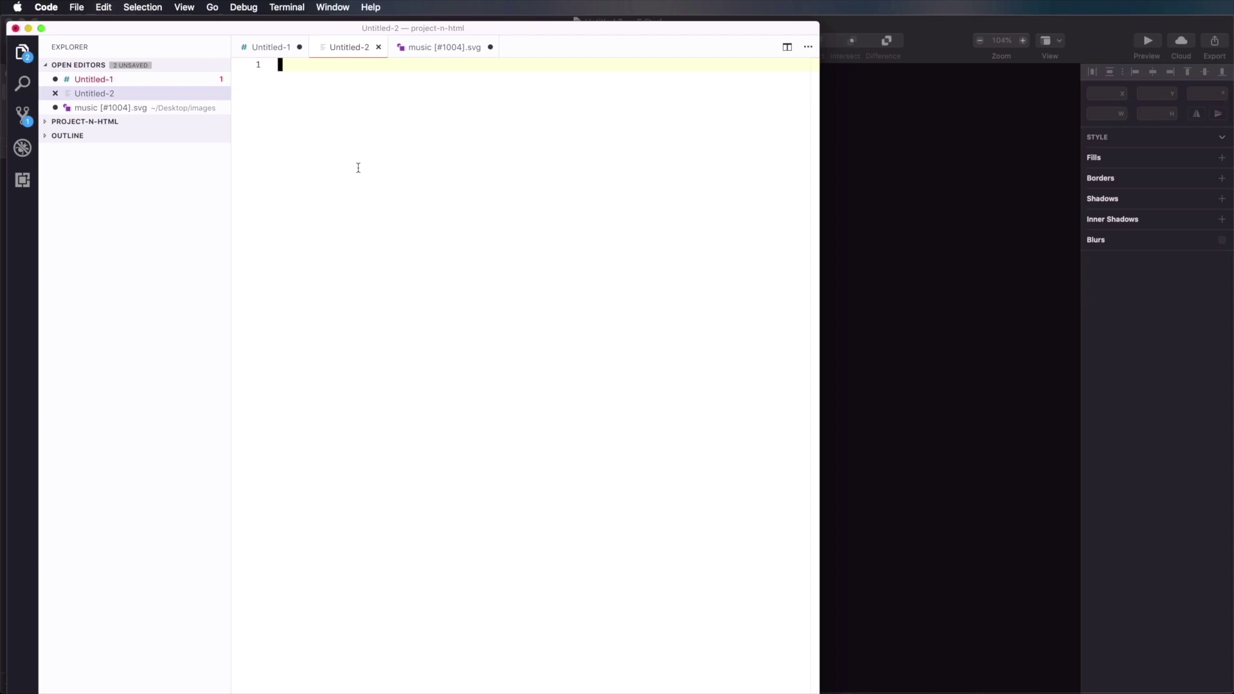
pyautogui.write('ThemeFo')
pyautogui.press('BackSpace')
pyautogui.press('BackSpace')
pyautogui.press('BackSpace')
pyautogui.write('eForest')
pyautogui.press('Return')
pyautogui.write('GraphicRiver')
pyautogui.press('Return')
pyautogui.write('CodeCanyon')
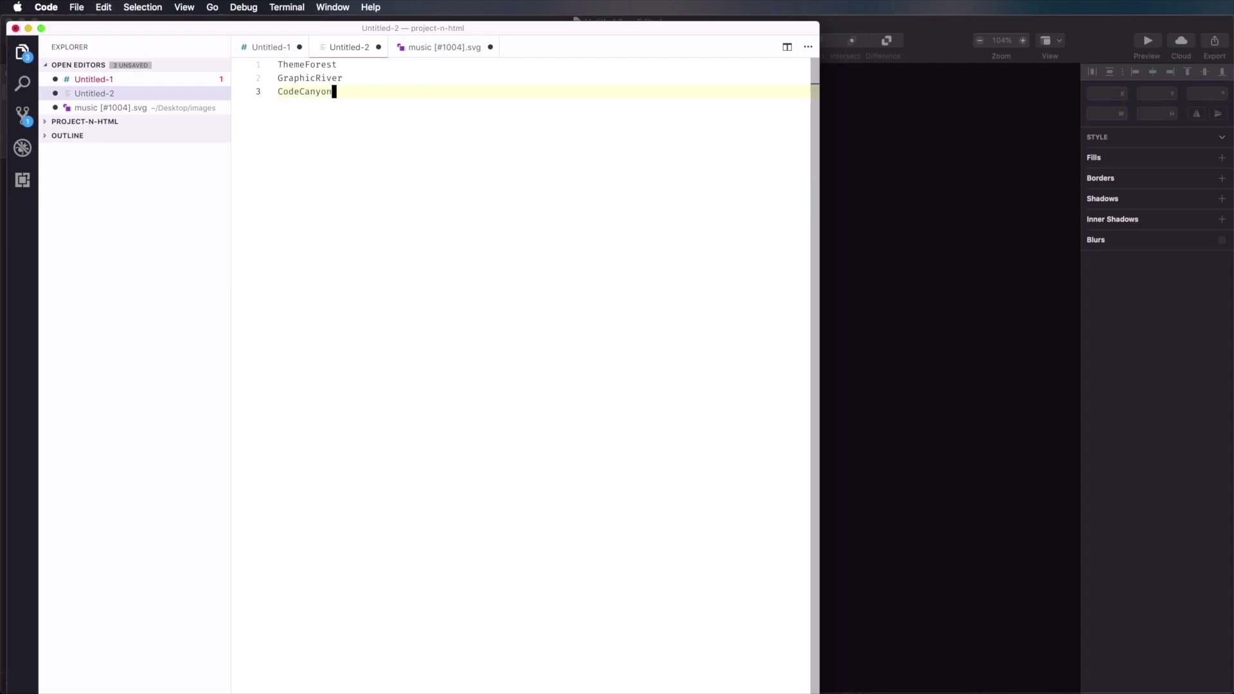
# Step: Save the list as marketplaces.txt in the images folder
pyautogui.press('super+s')
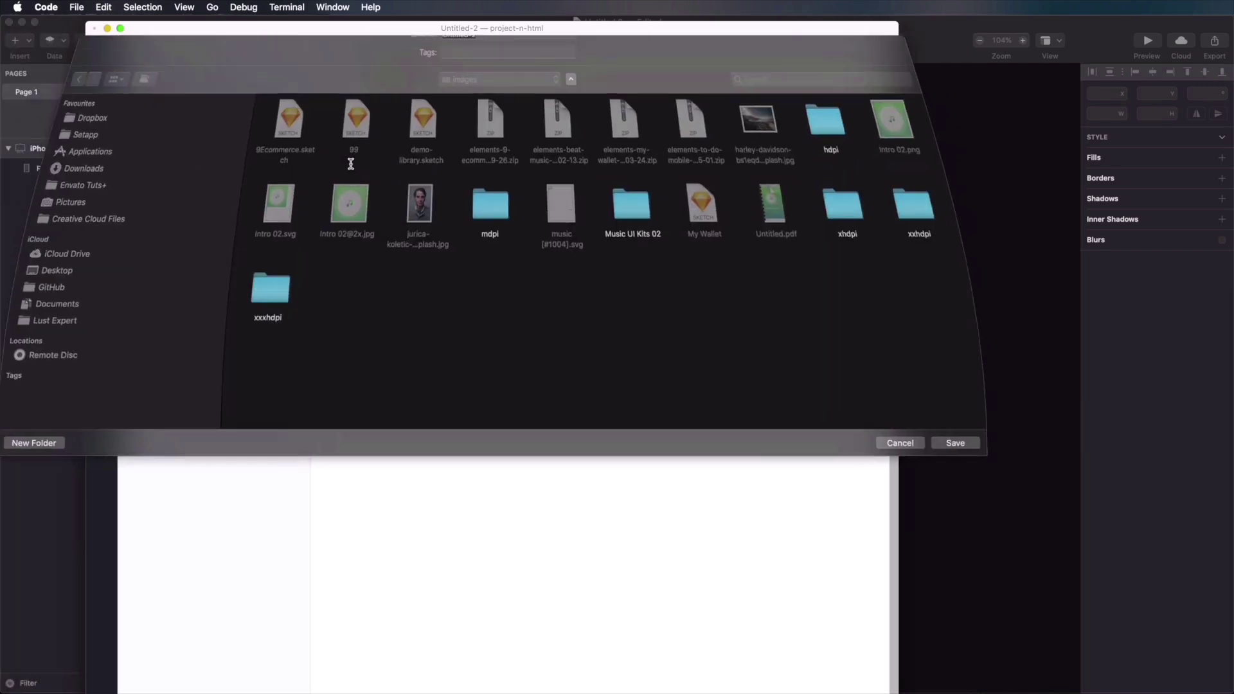
pyautogui.write('marketplaces.txt')
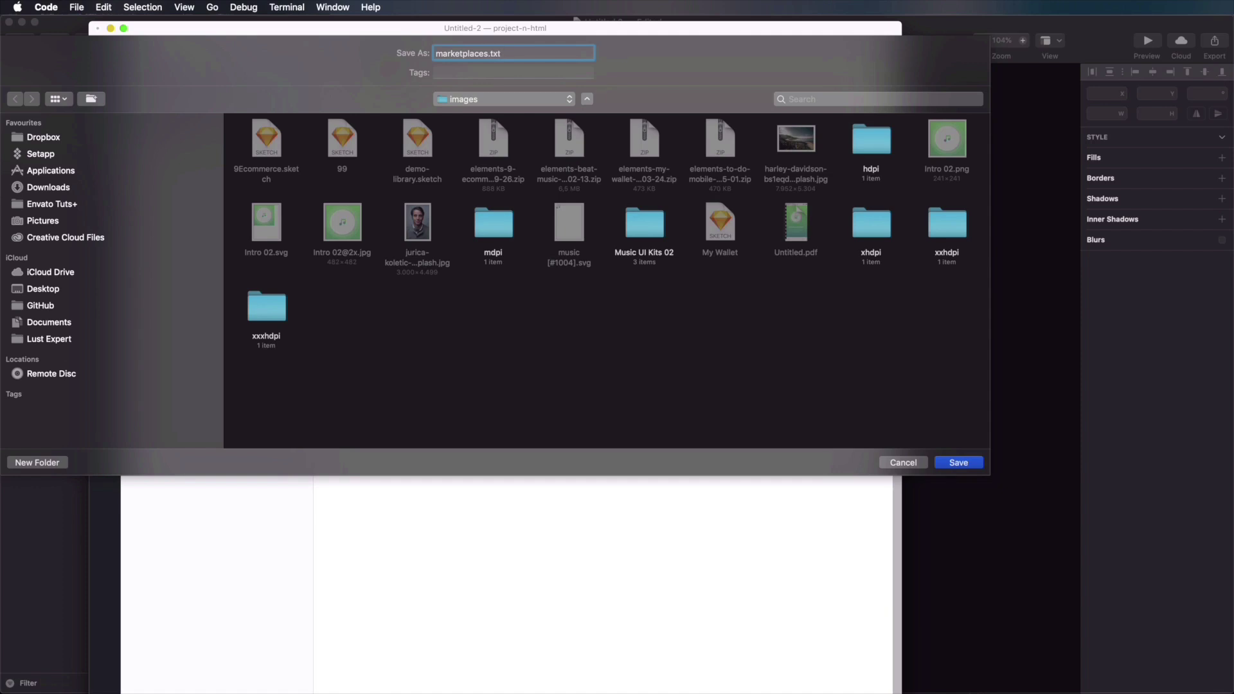
pyautogui.press('Return')
# Step: Switch to Sketch and add marketplaces.txt from the images folder as a data source in the preferences
pyautogui.click(989, 164)
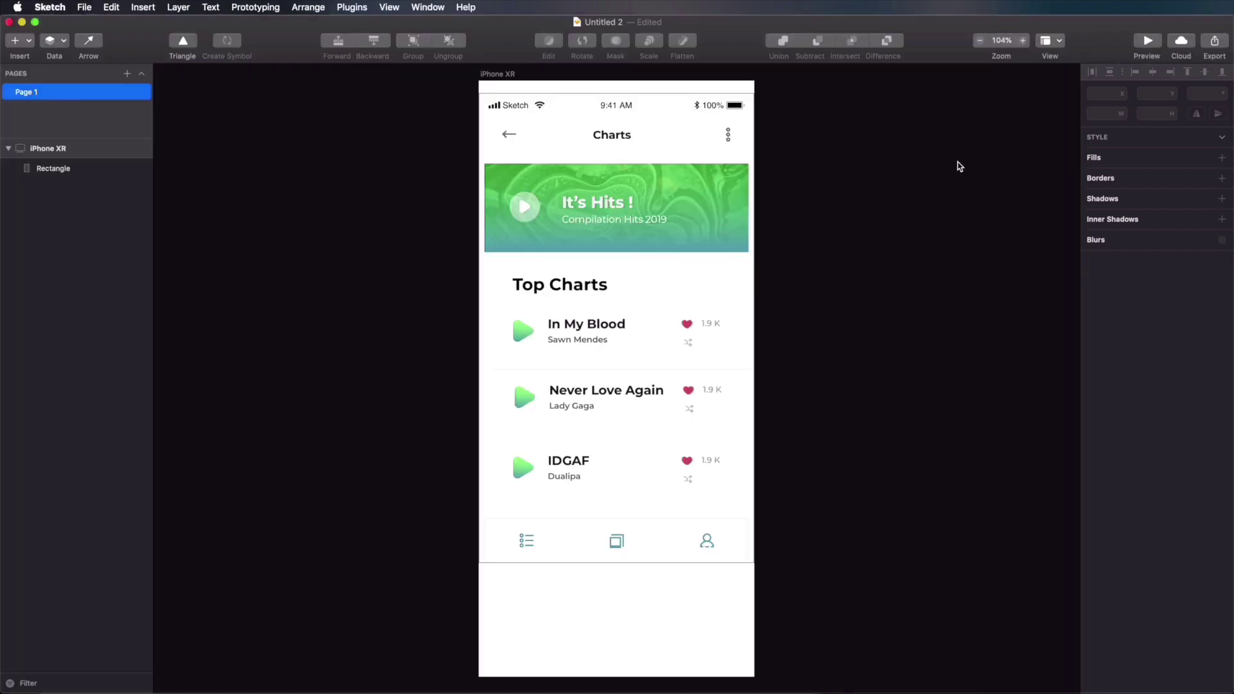
pyautogui.press('super+comma')
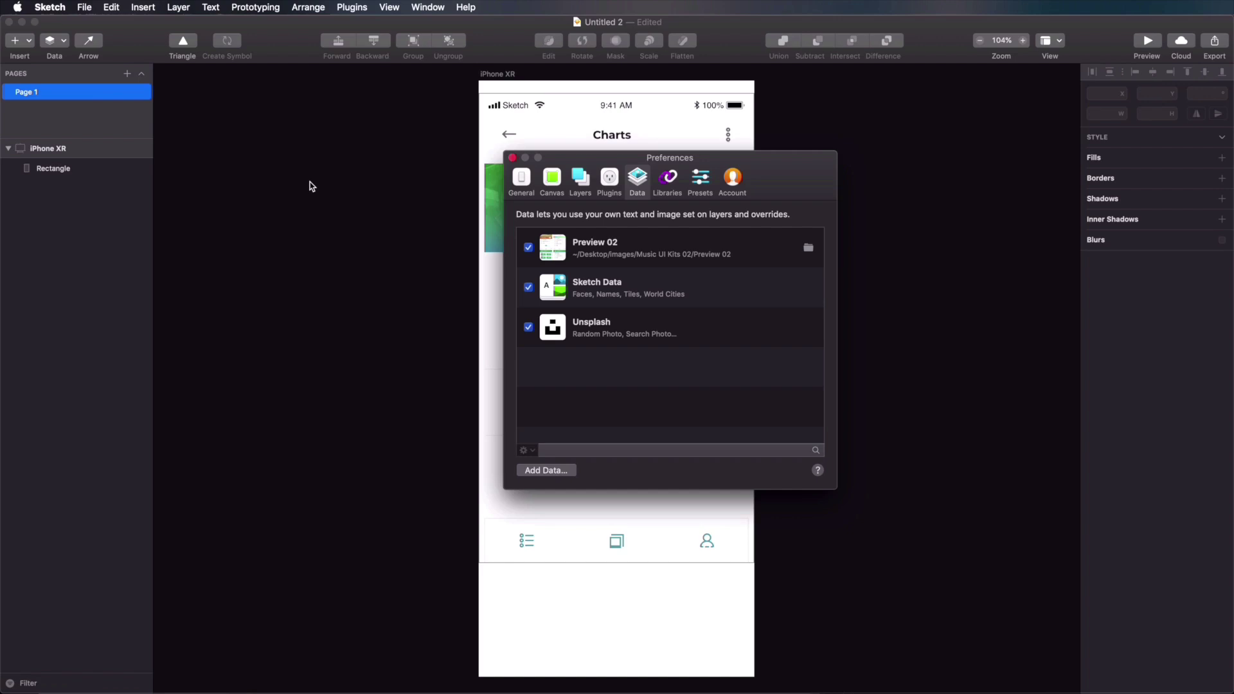
pyautogui.click(545, 471)
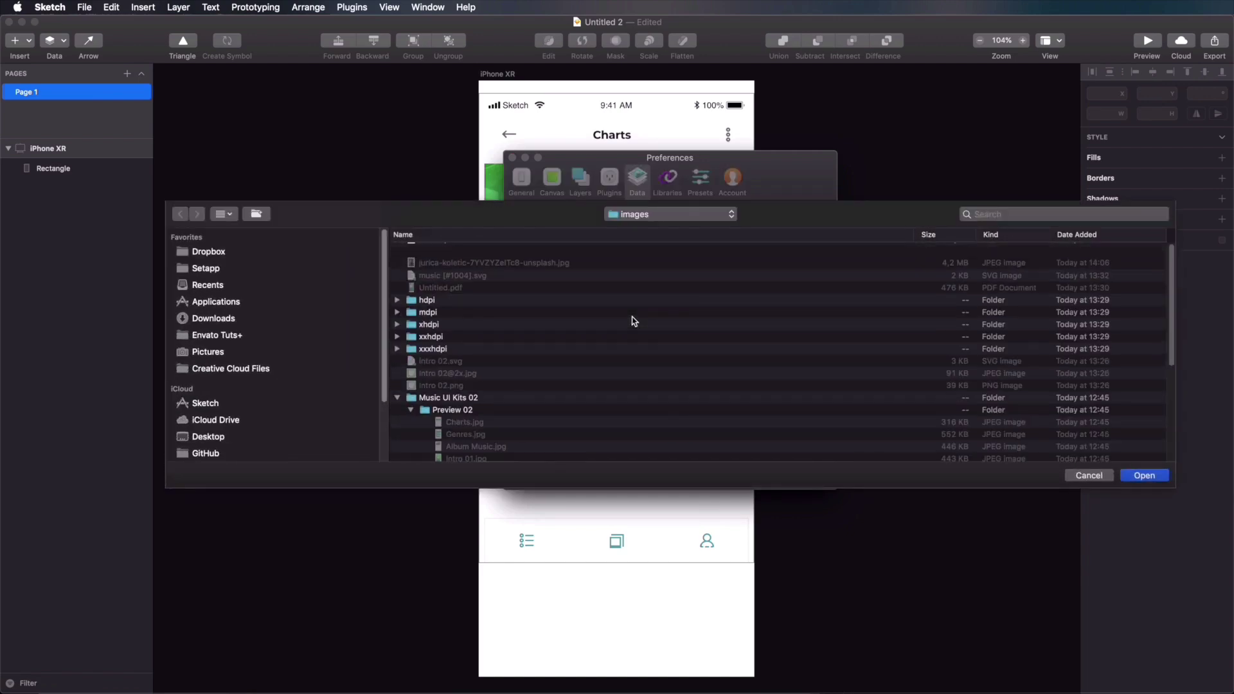
pyautogui.click(459, 252)
pyautogui.doubleClick(458, 252)
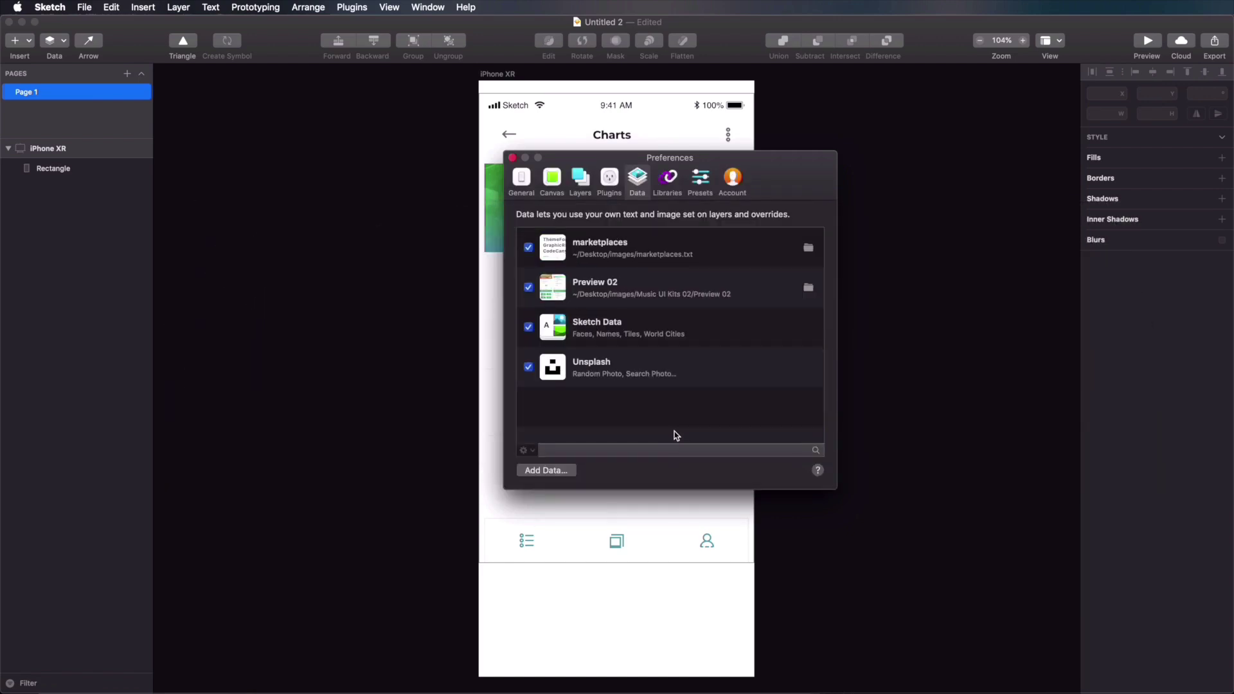
pyautogui.press('super+w')
# Step: Add a text layer with the default placeholder text below the Charts image, at about X 90, Y 772
pyautogui.press('t')
pyautogui.click(522, 592)
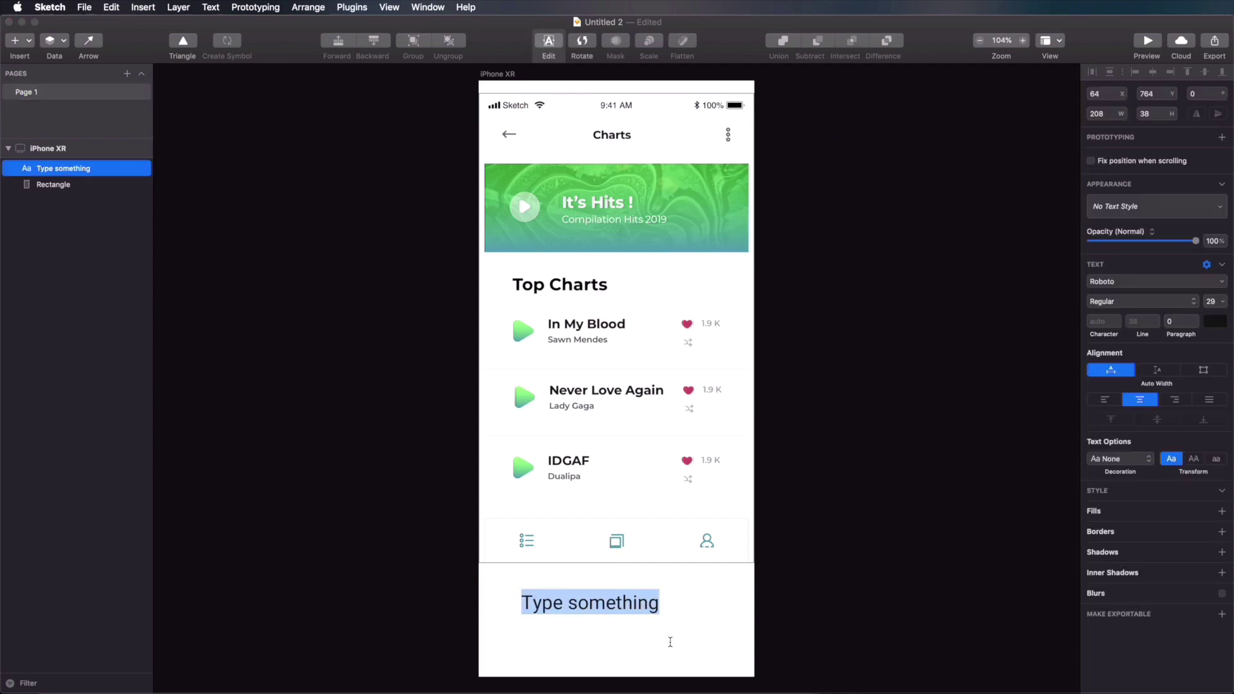
pyautogui.press('Escape')
pyautogui.moveTo(596, 606); pyautogui.dragTo(613, 612)
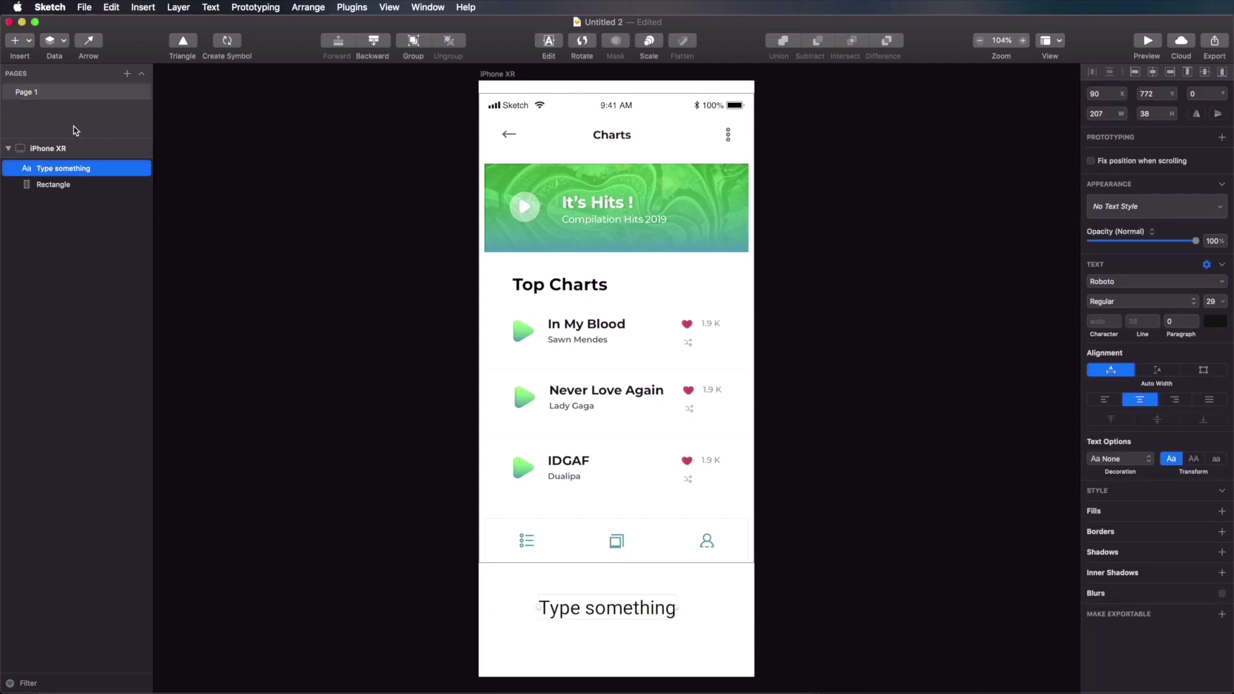
# Step: Fill the placeholder text layer with the marketplaces data, refresh the data once, and deselect the layer
pyautogui.click(53, 43)
pyautogui.click(100, 143)
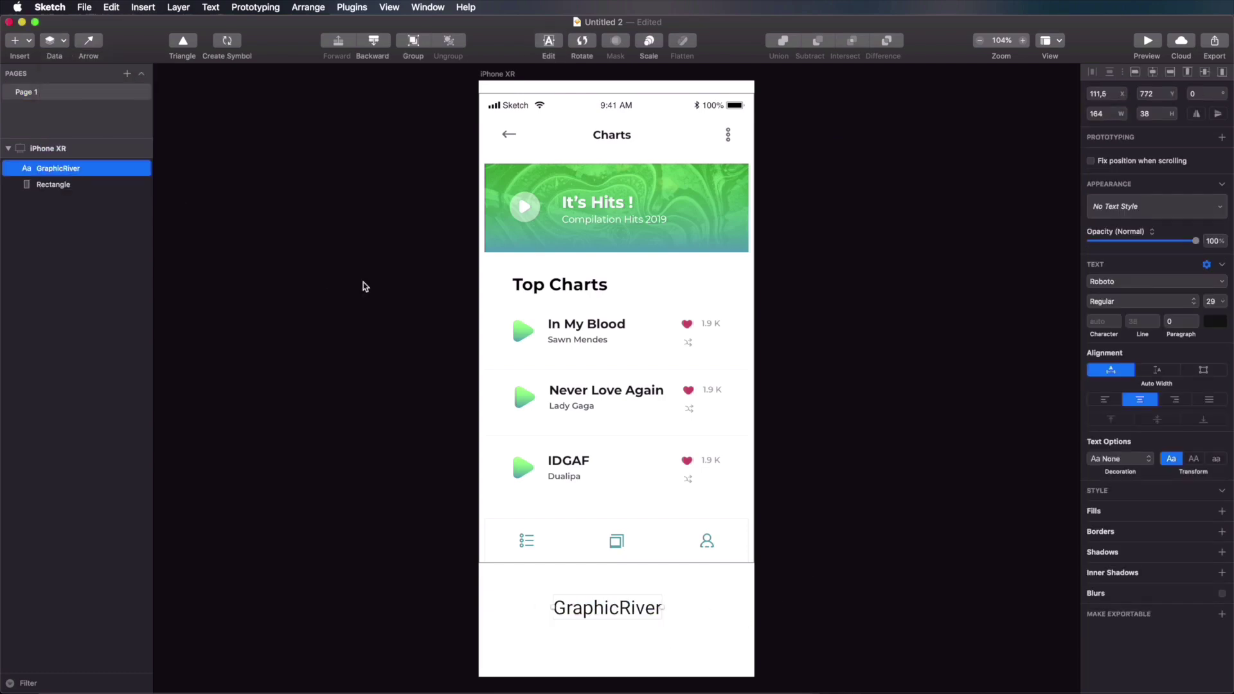
pyautogui.click(58, 45)
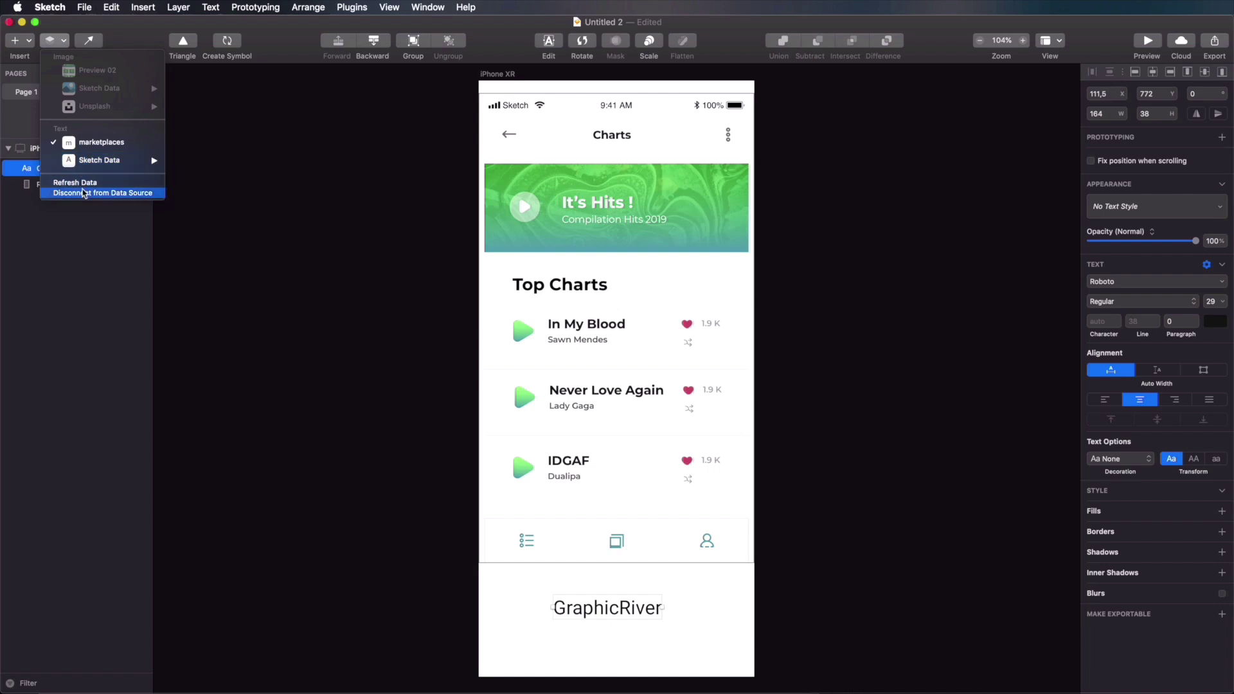
pyautogui.click(84, 184)
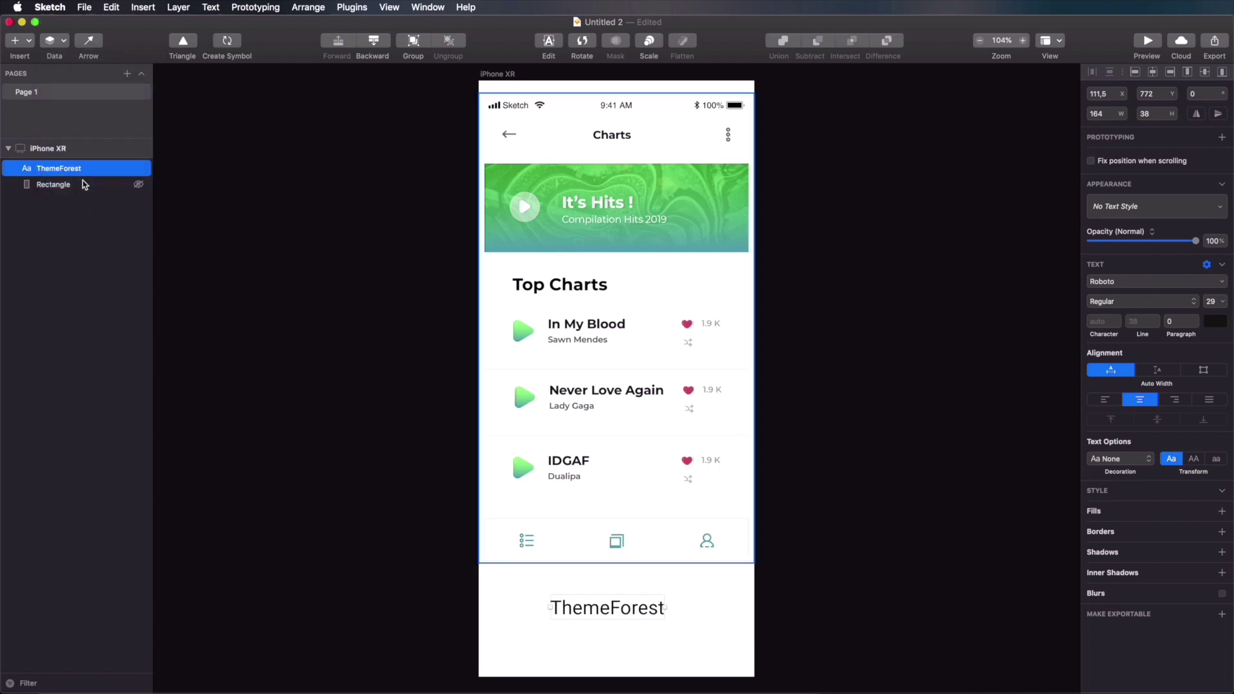
pyautogui.click(849, 408)
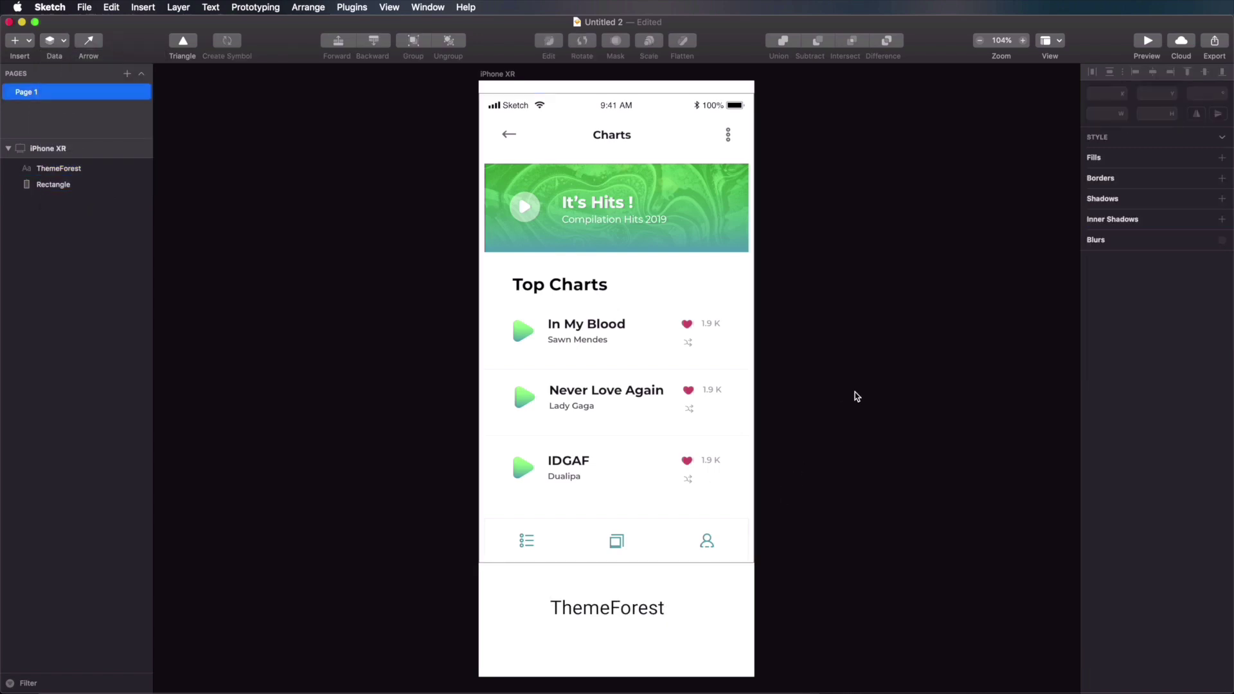